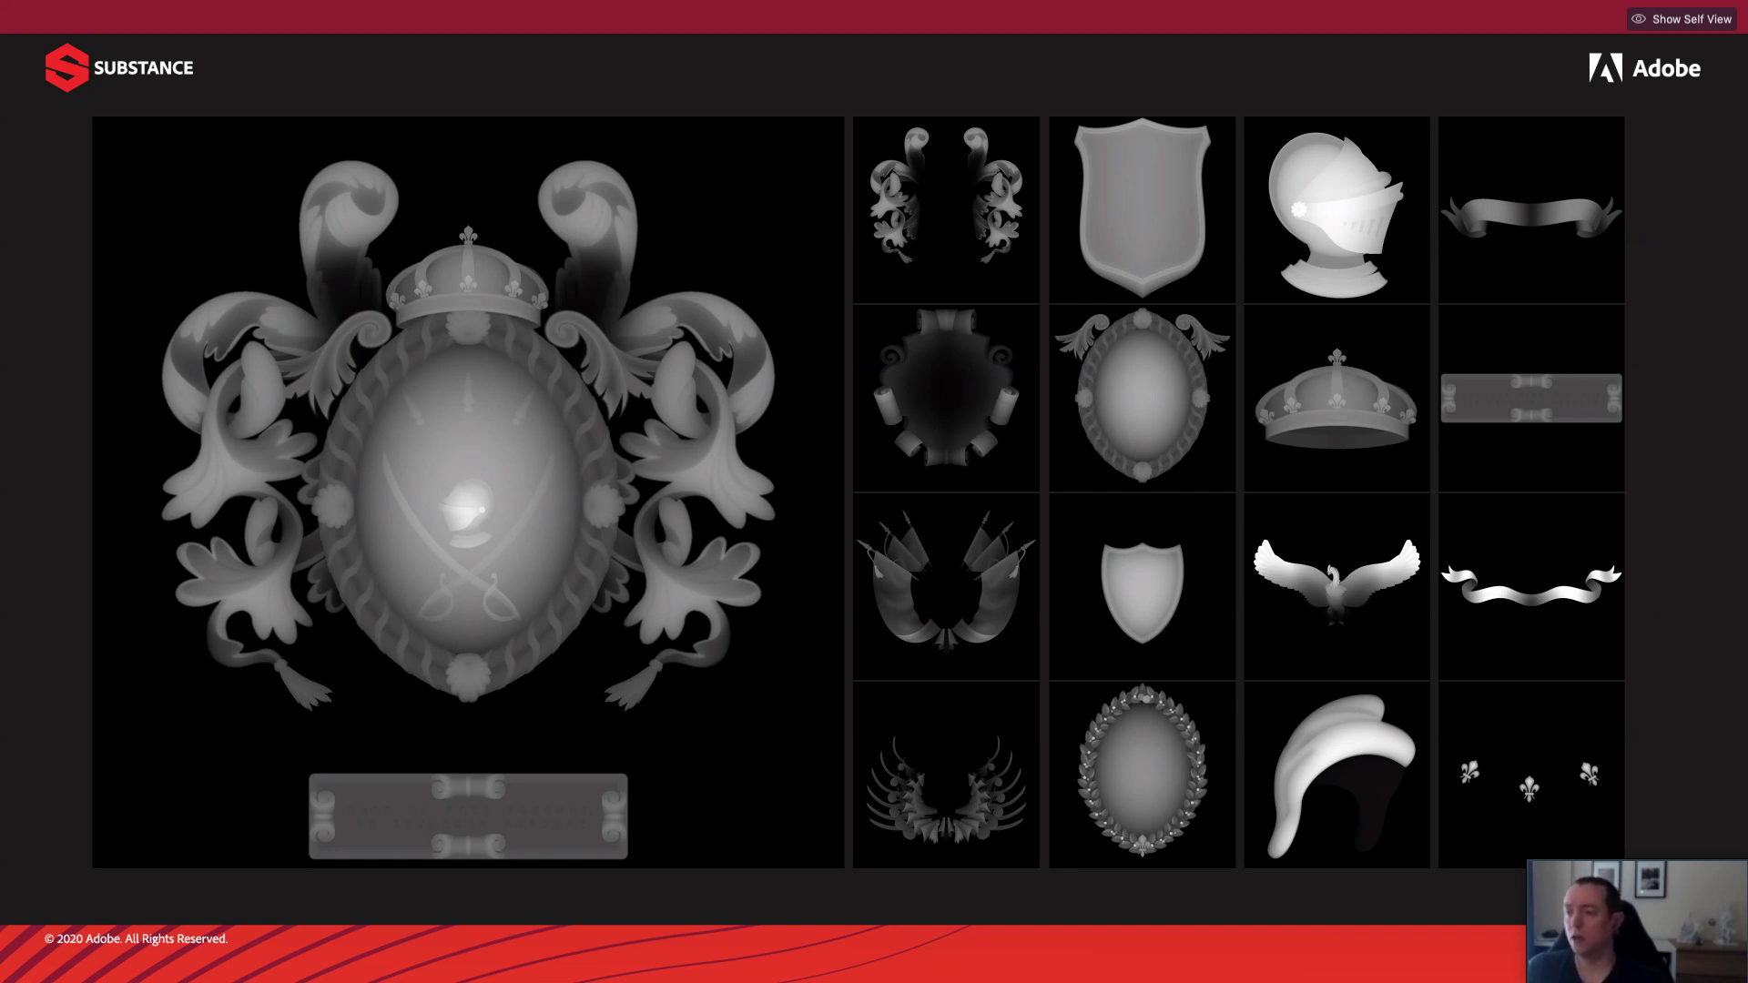
key("Right")
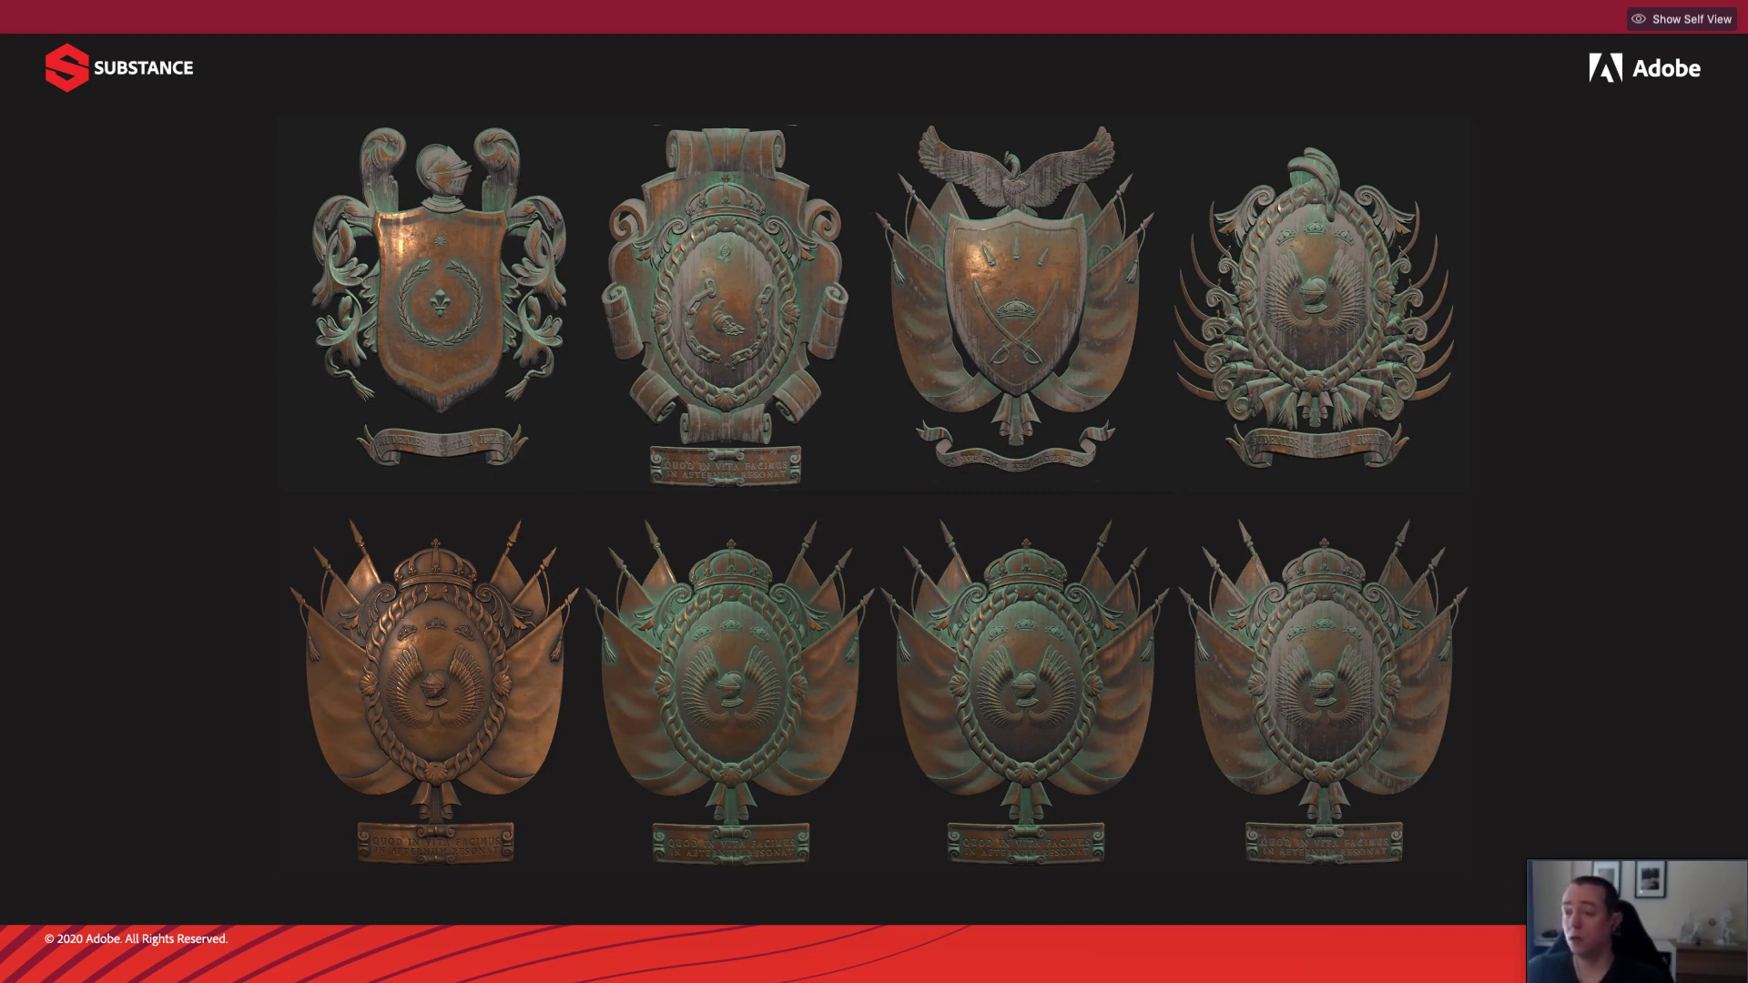
key("Right")
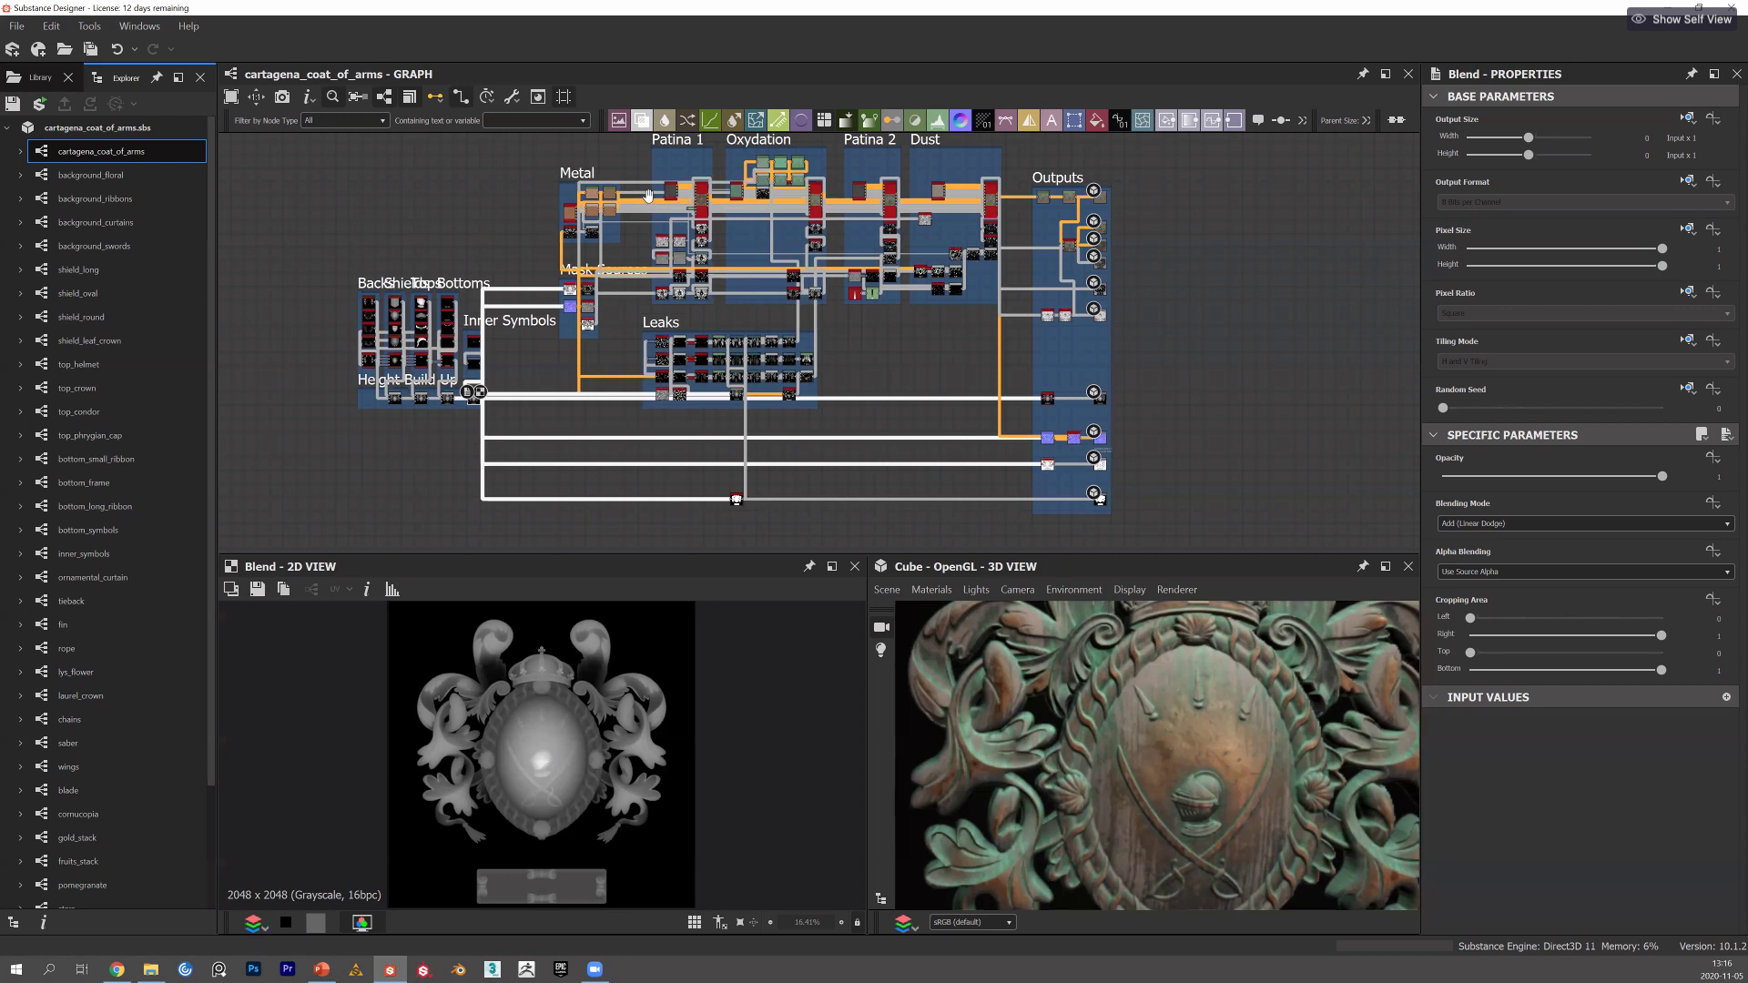
Frame the whole cartagena_coat_of_arms graph and review its overall node layout.
key("f")
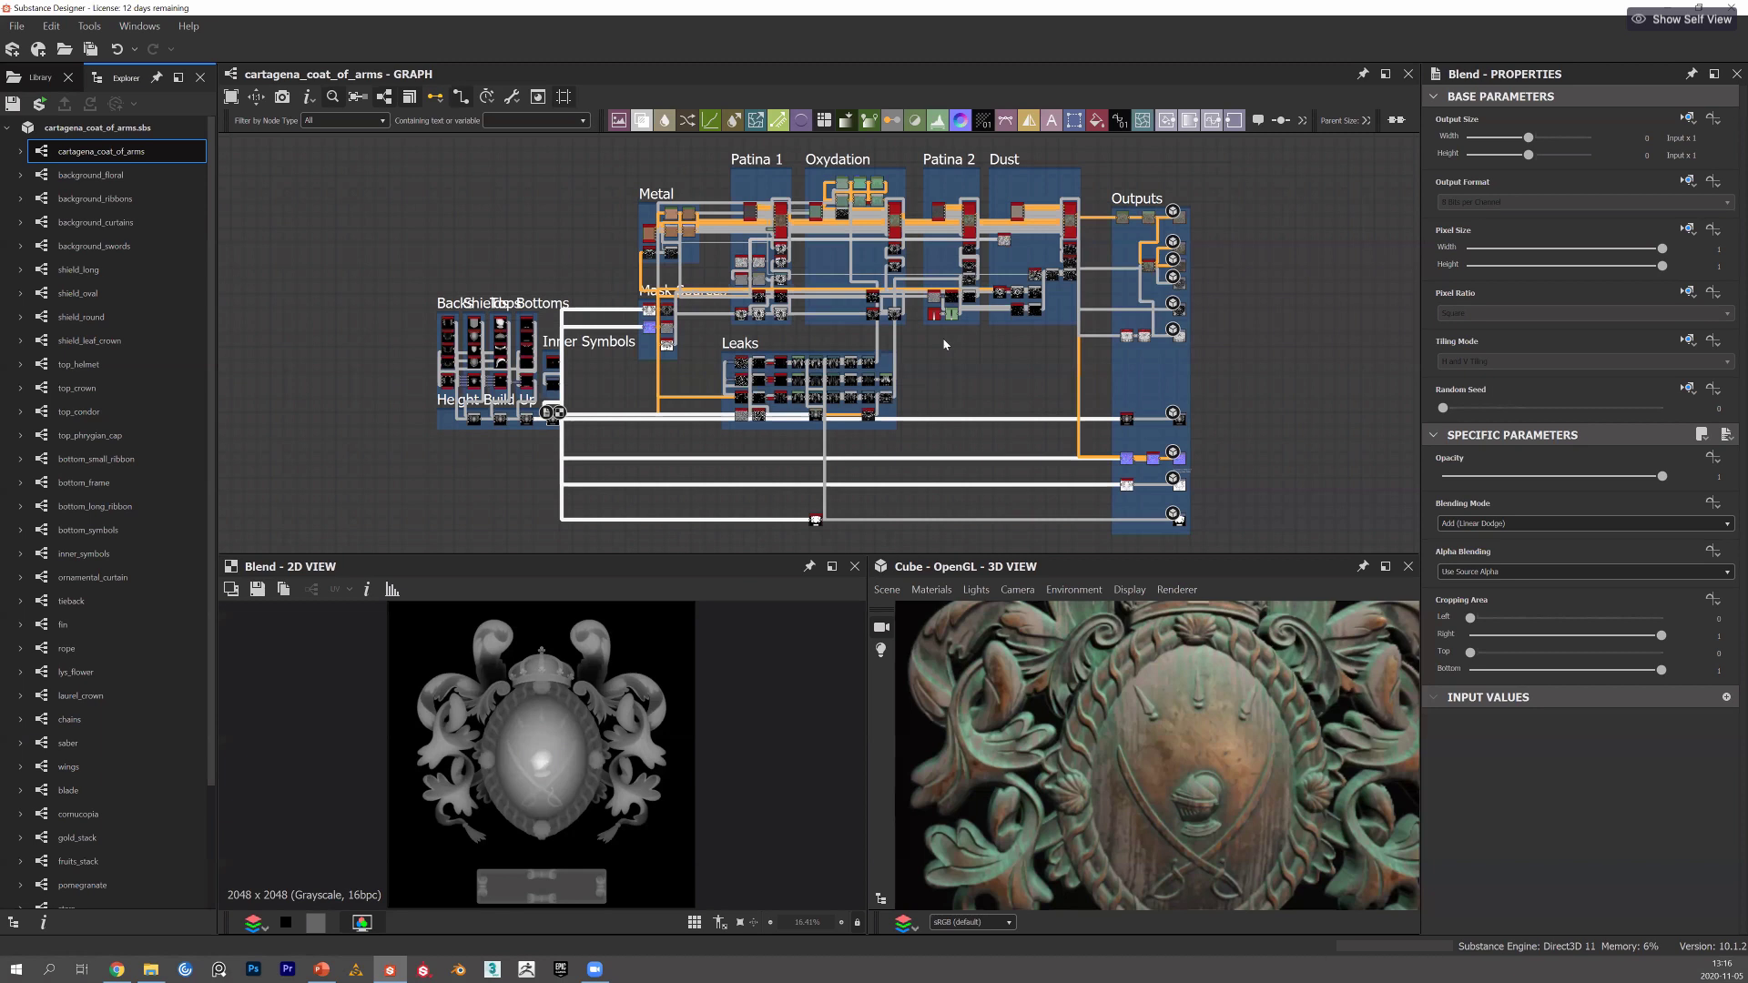
scroll(944, 345, "down", 1)
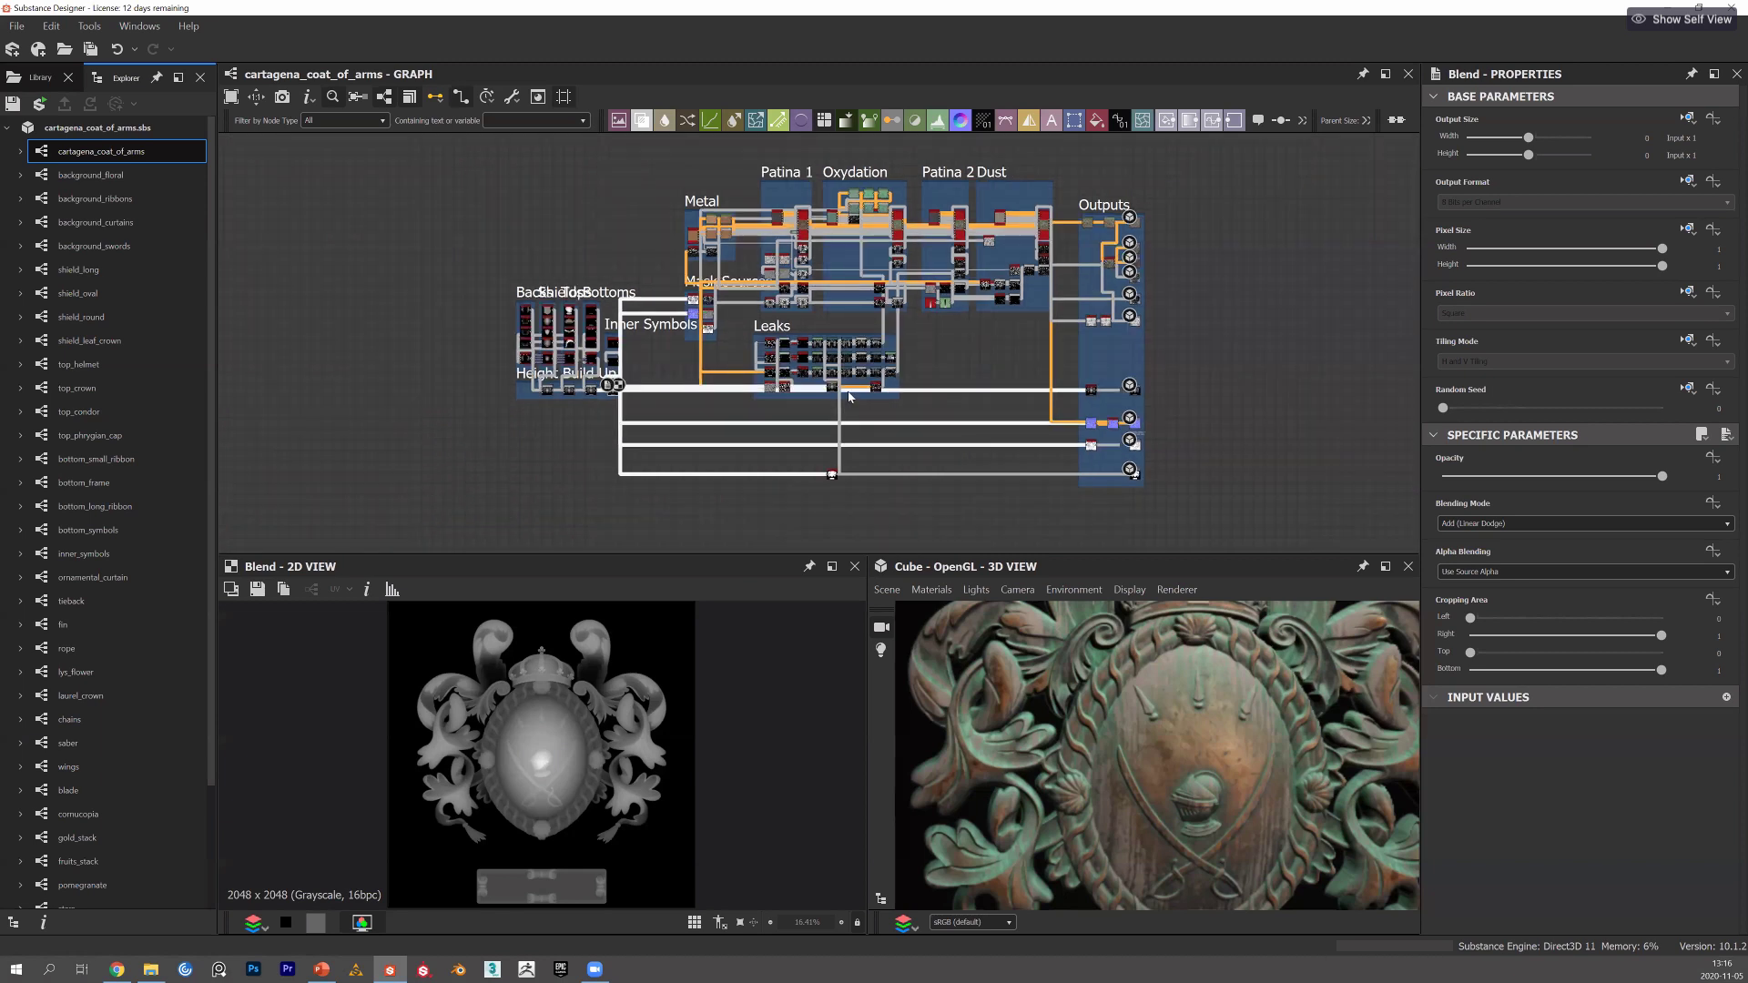
double_click(124, 156)
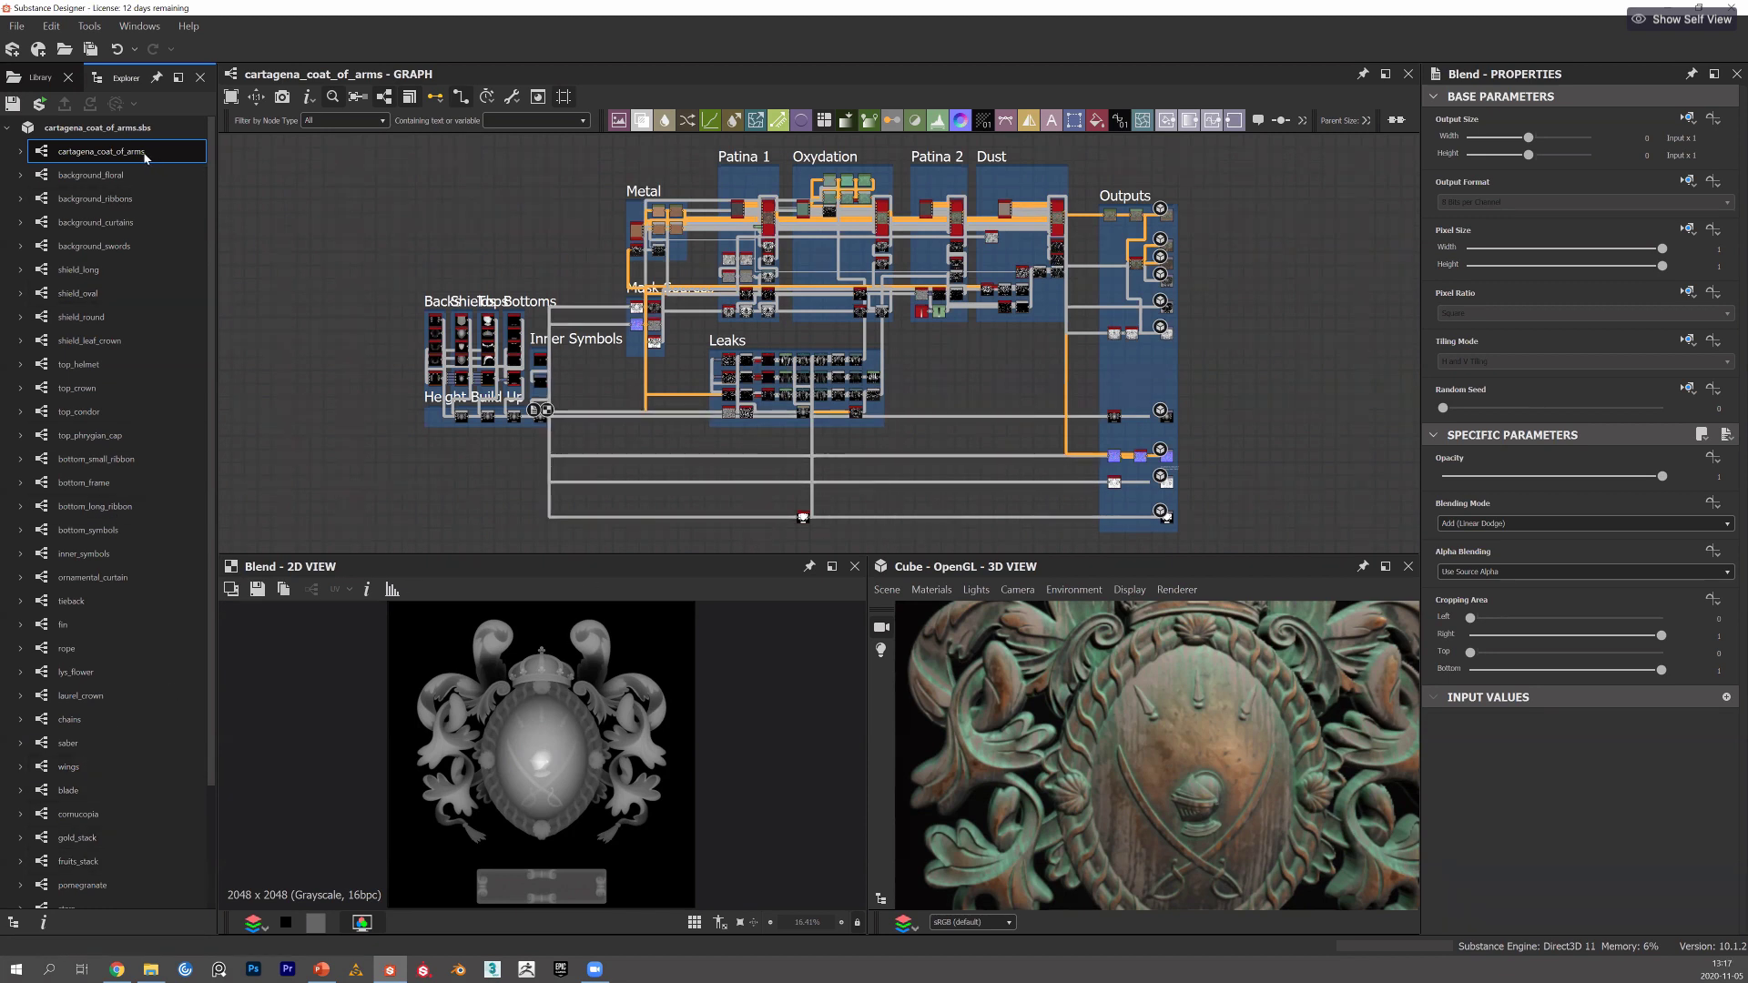
Select every subgraph of the package from background_floral to material_dust to review the full list.
left_click(82, 176)
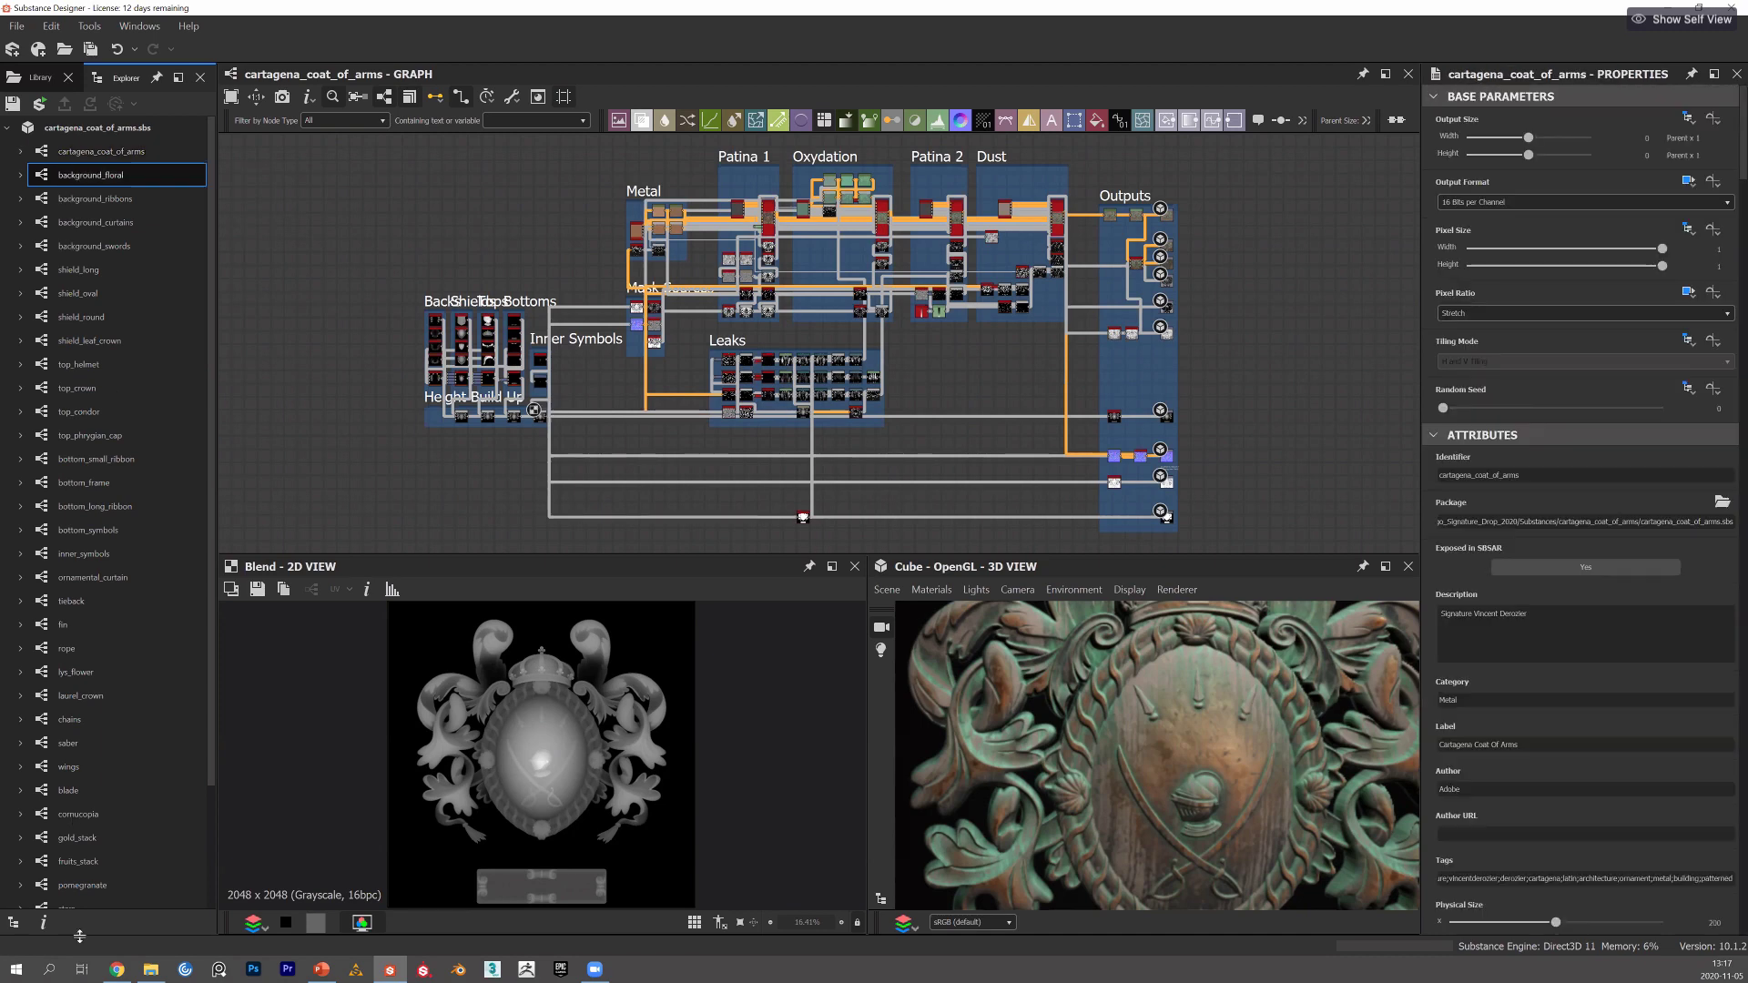
scroll(82, 883, "down", 2)
left_click(92, 869, "shift")
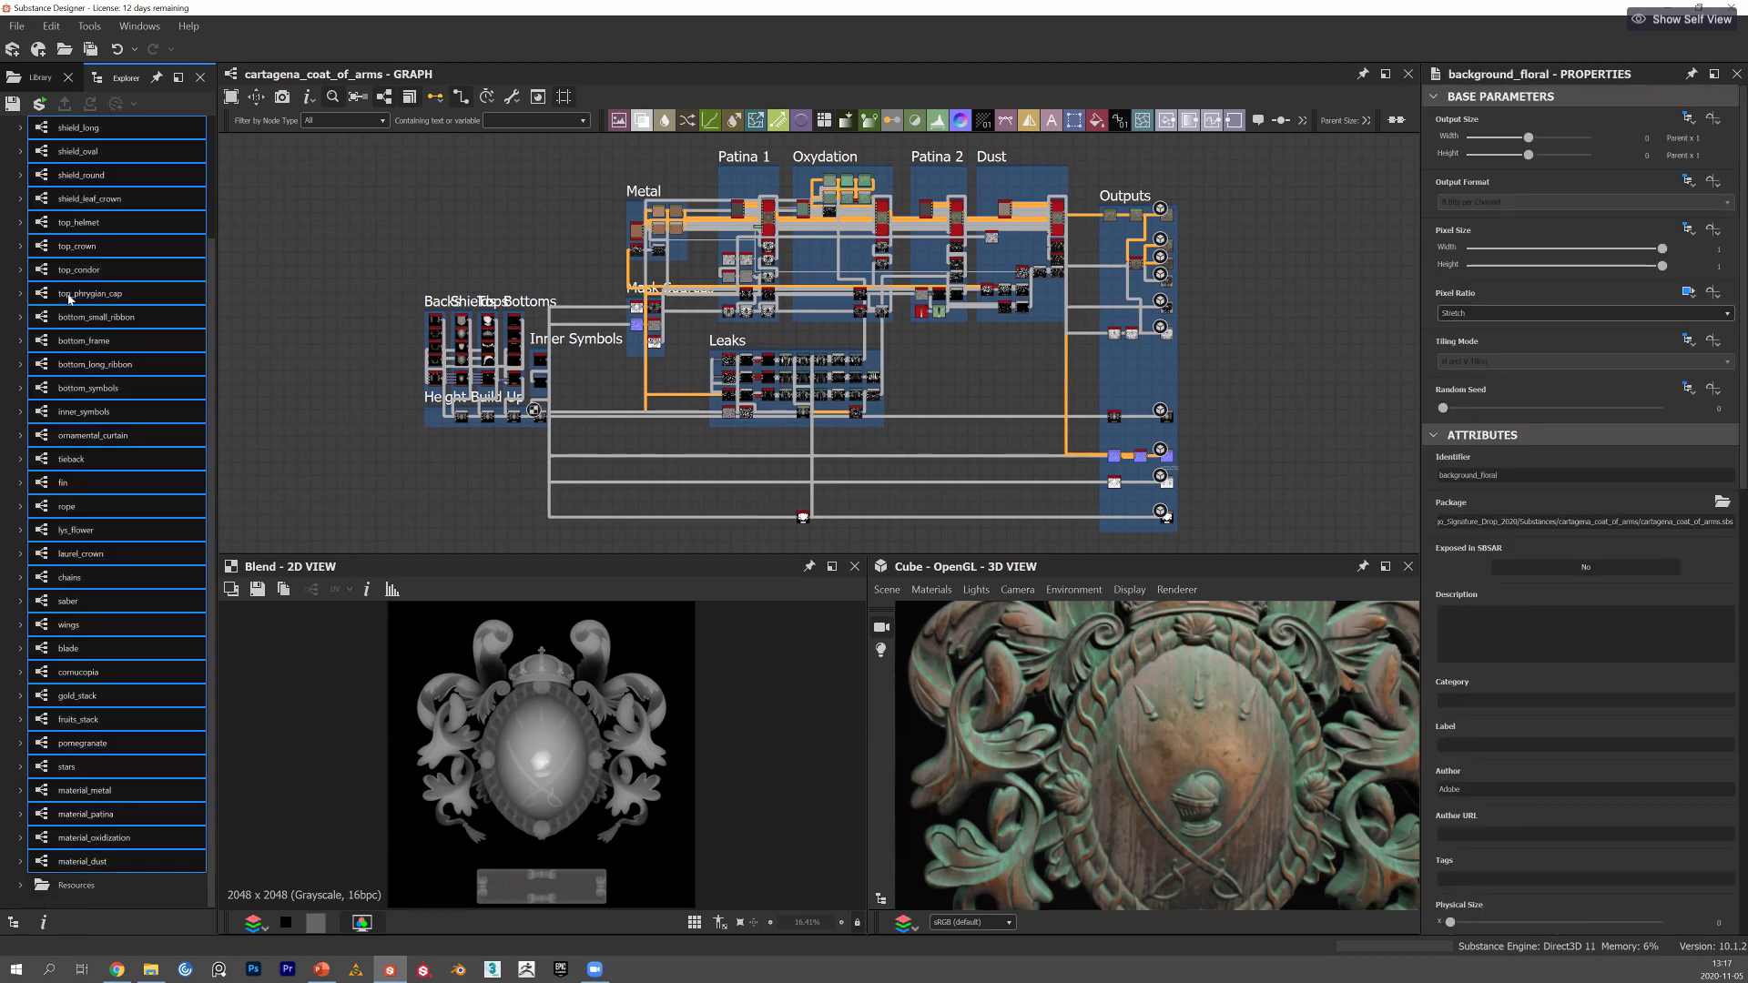
scroll(86, 255, "up", 2)
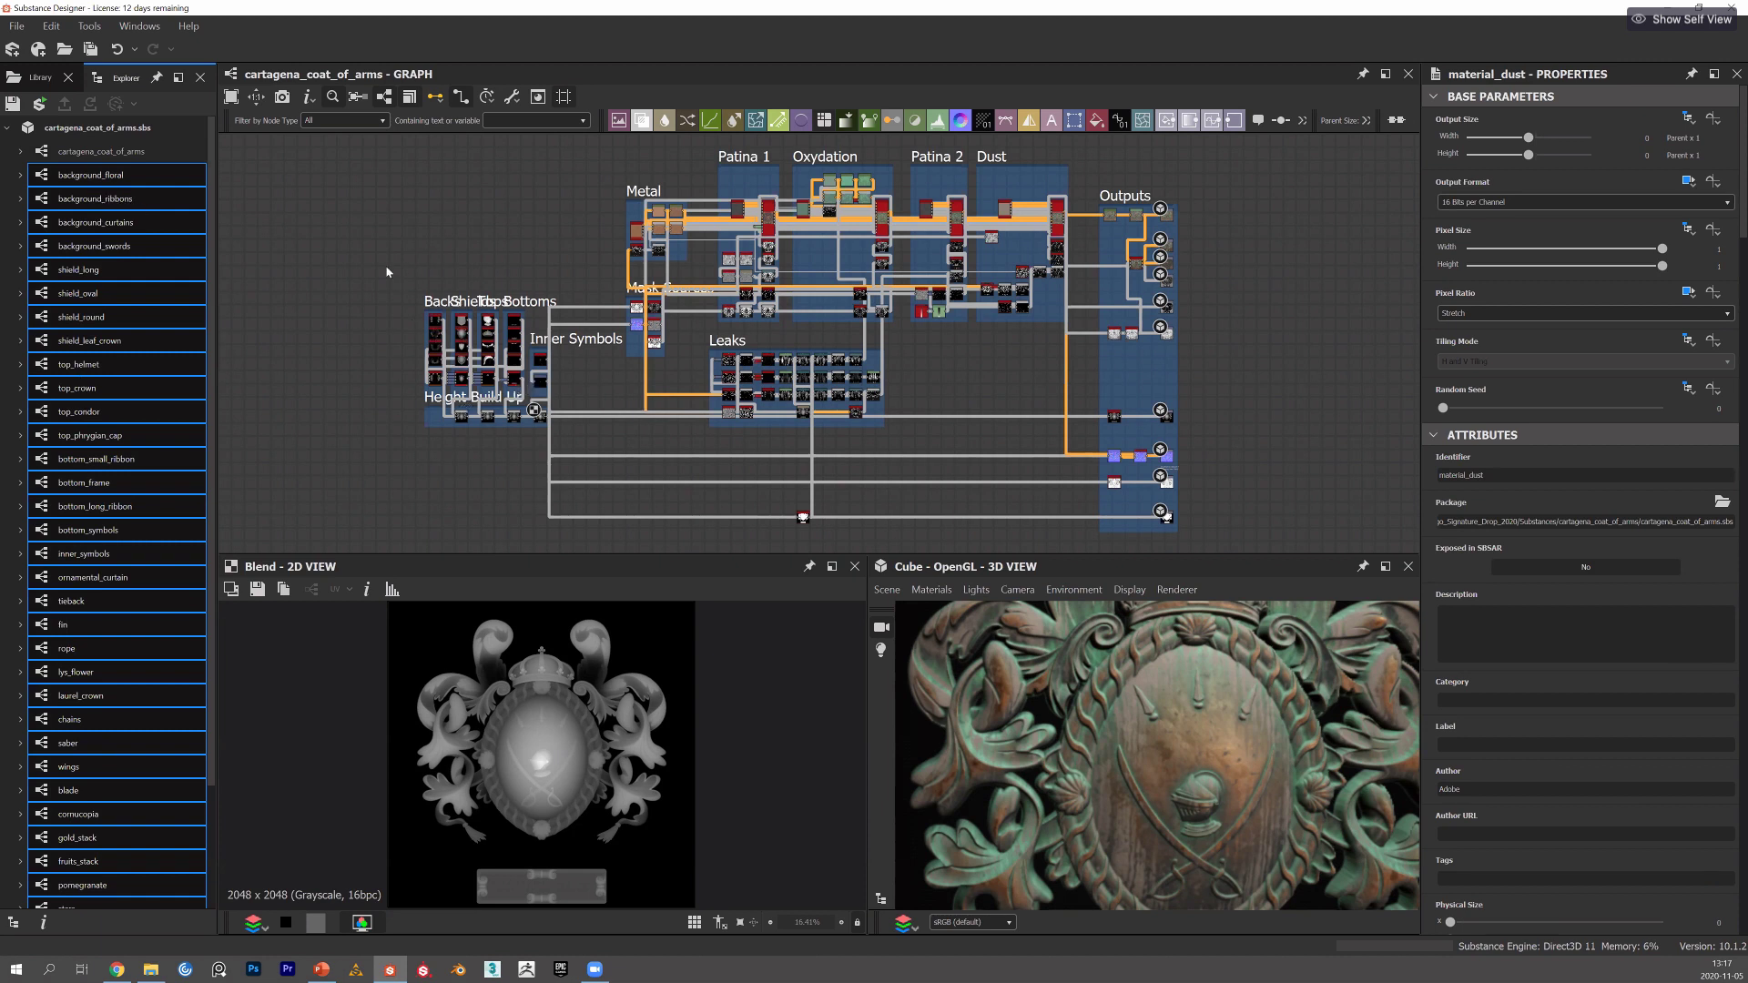
Select the subgraphs from background_floral to inner_symbols and examine the matching Backs, Shields, Tops, Bottoms and Inner Symbols frames in the graph.
left_click(91, 175)
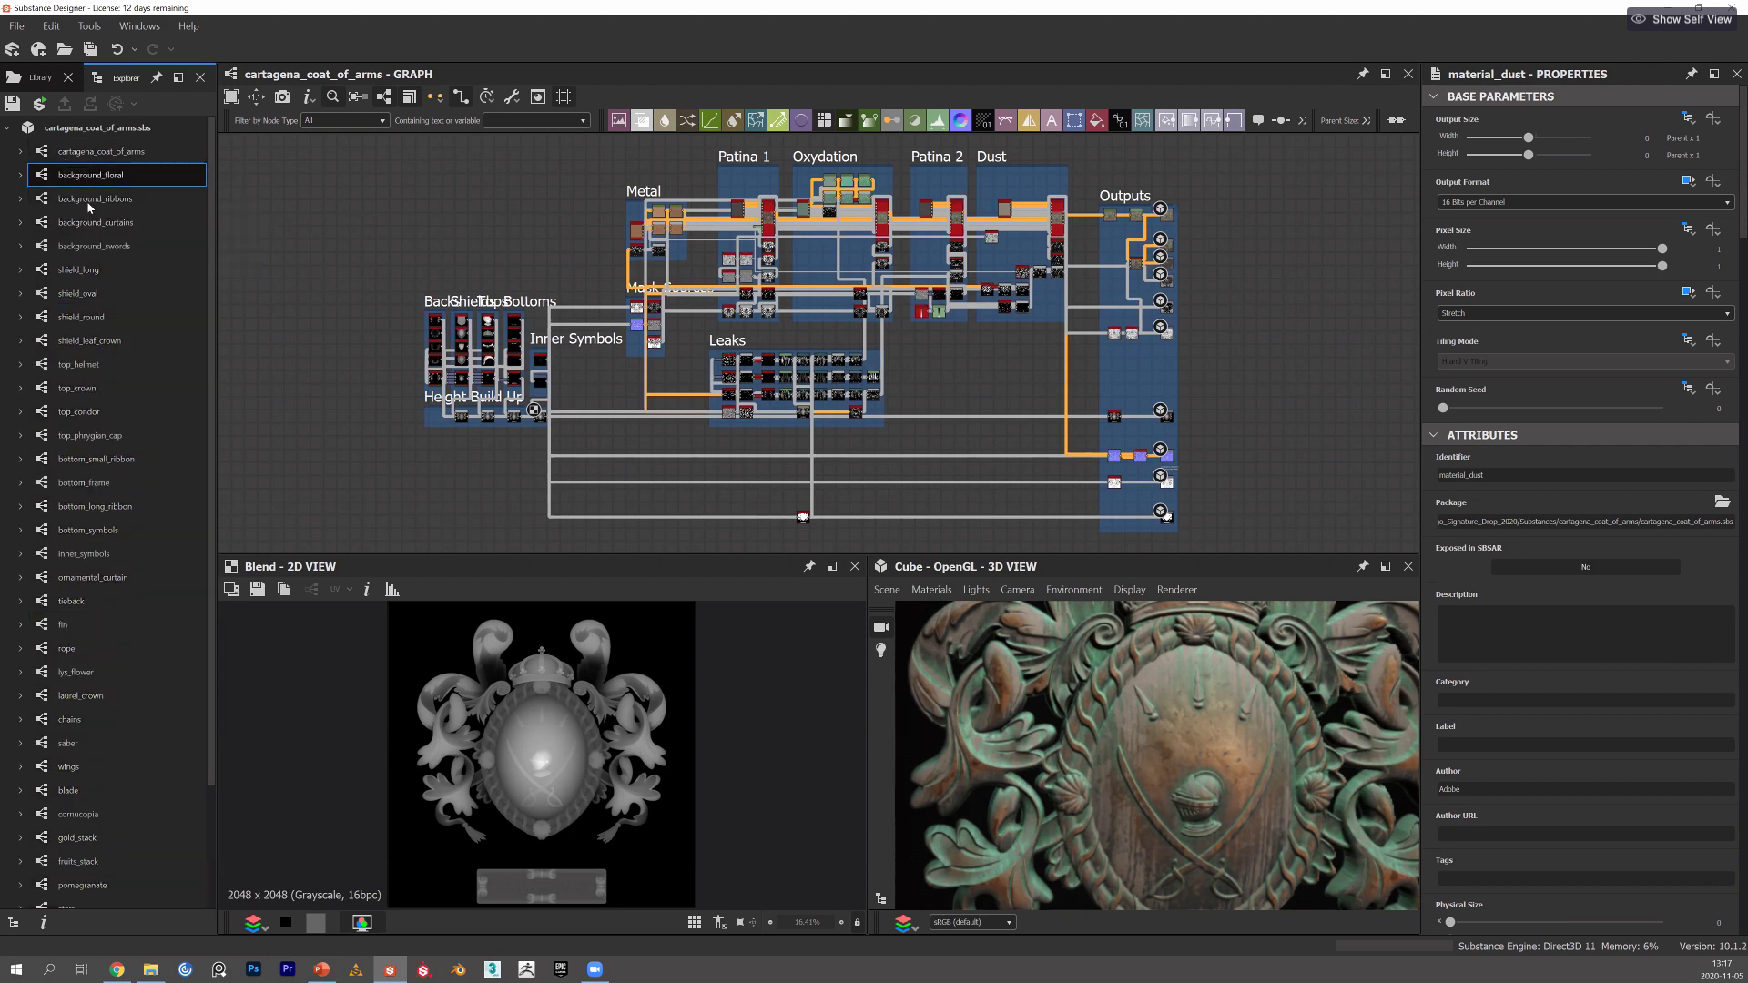
left_click(111, 554, "shift")
scroll(340, 291, "up", 1)
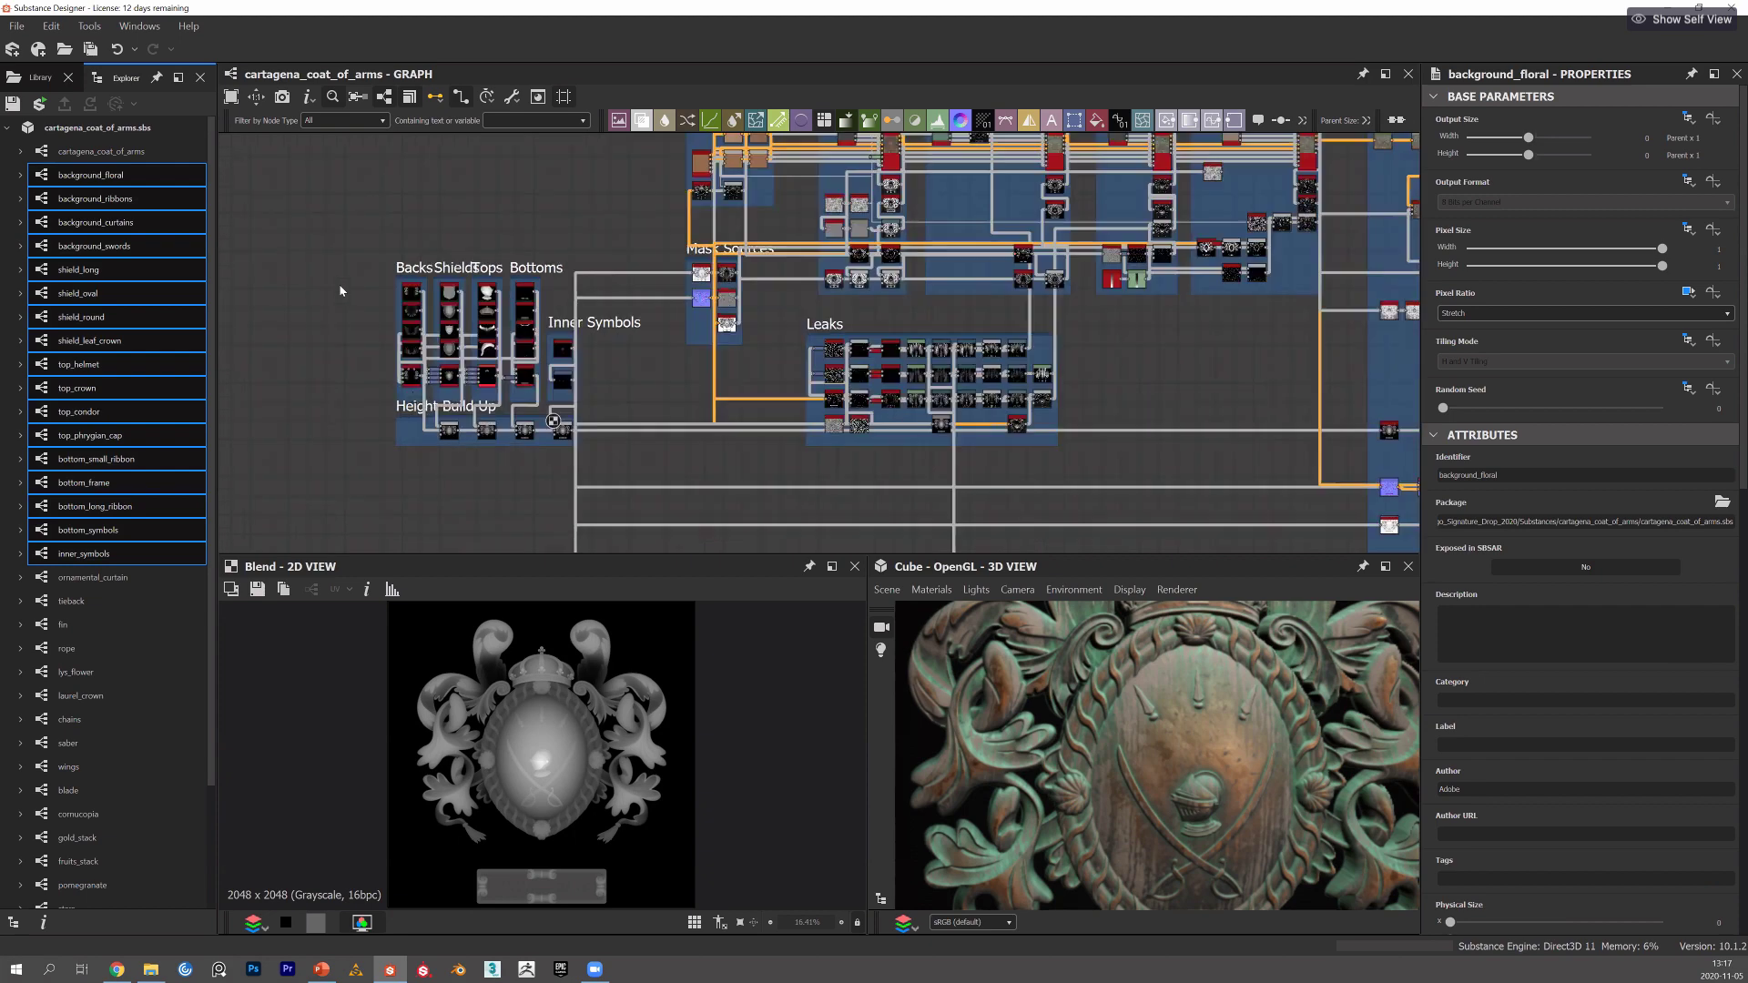
scroll(327, 169, "up", 1)
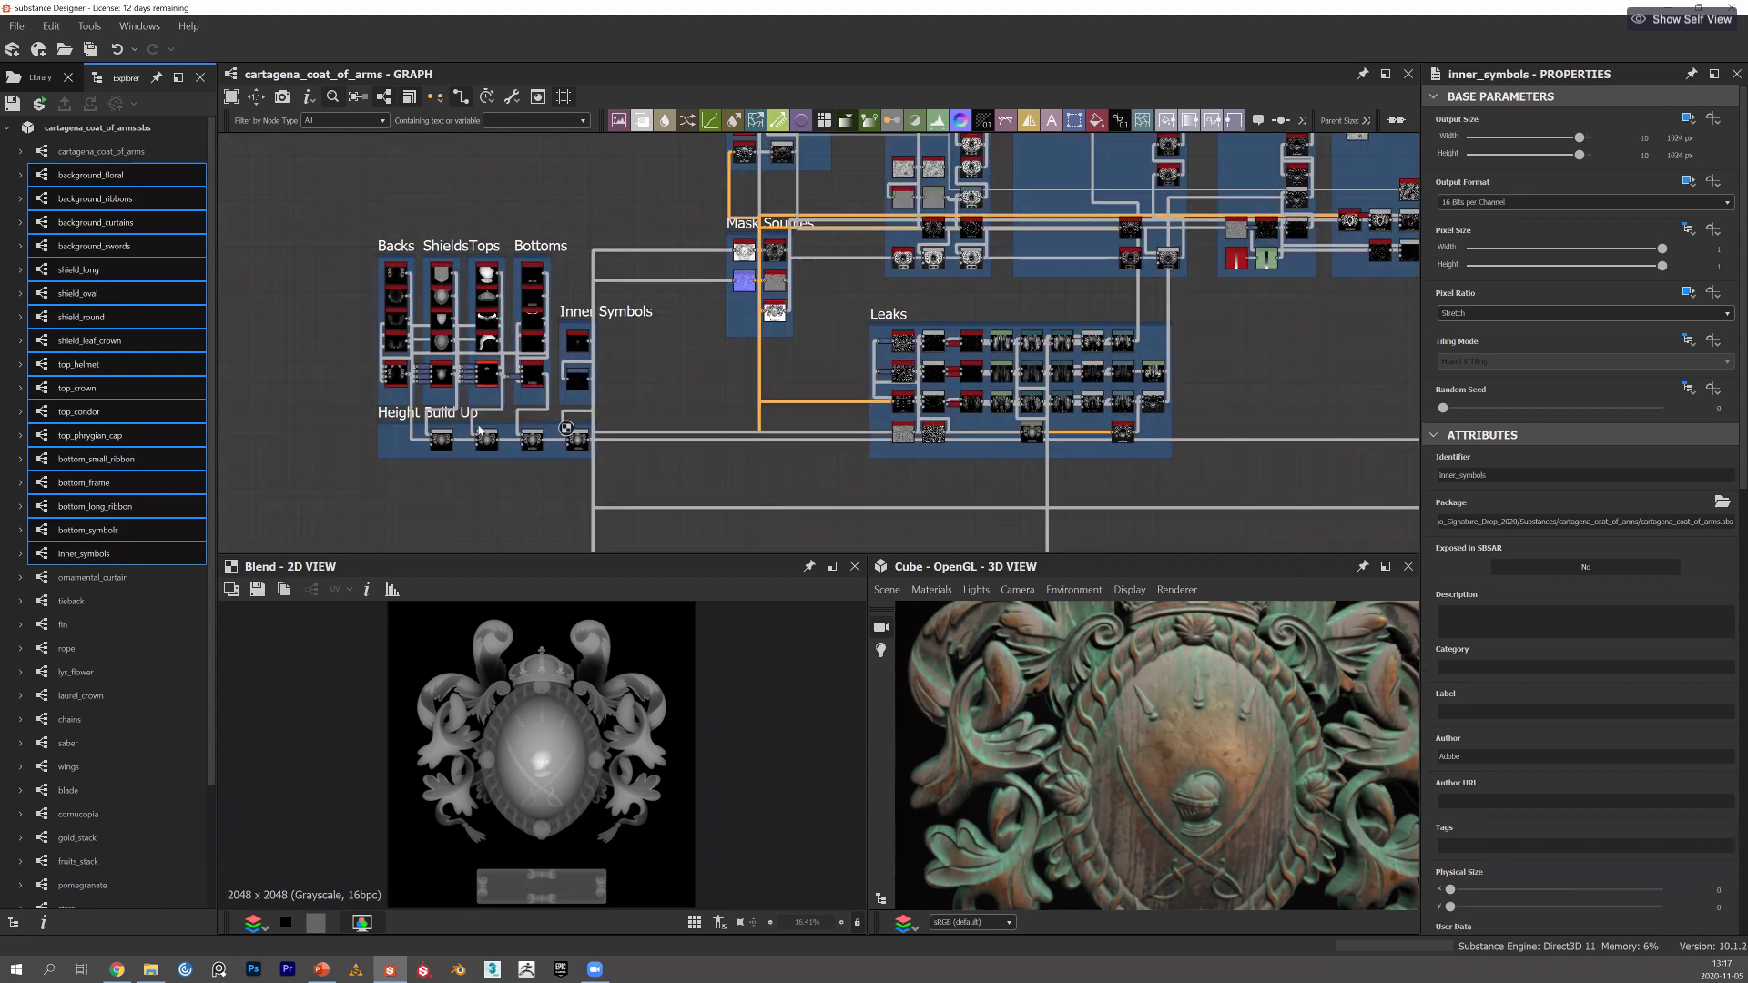
scroll(478, 429, "up", 2)
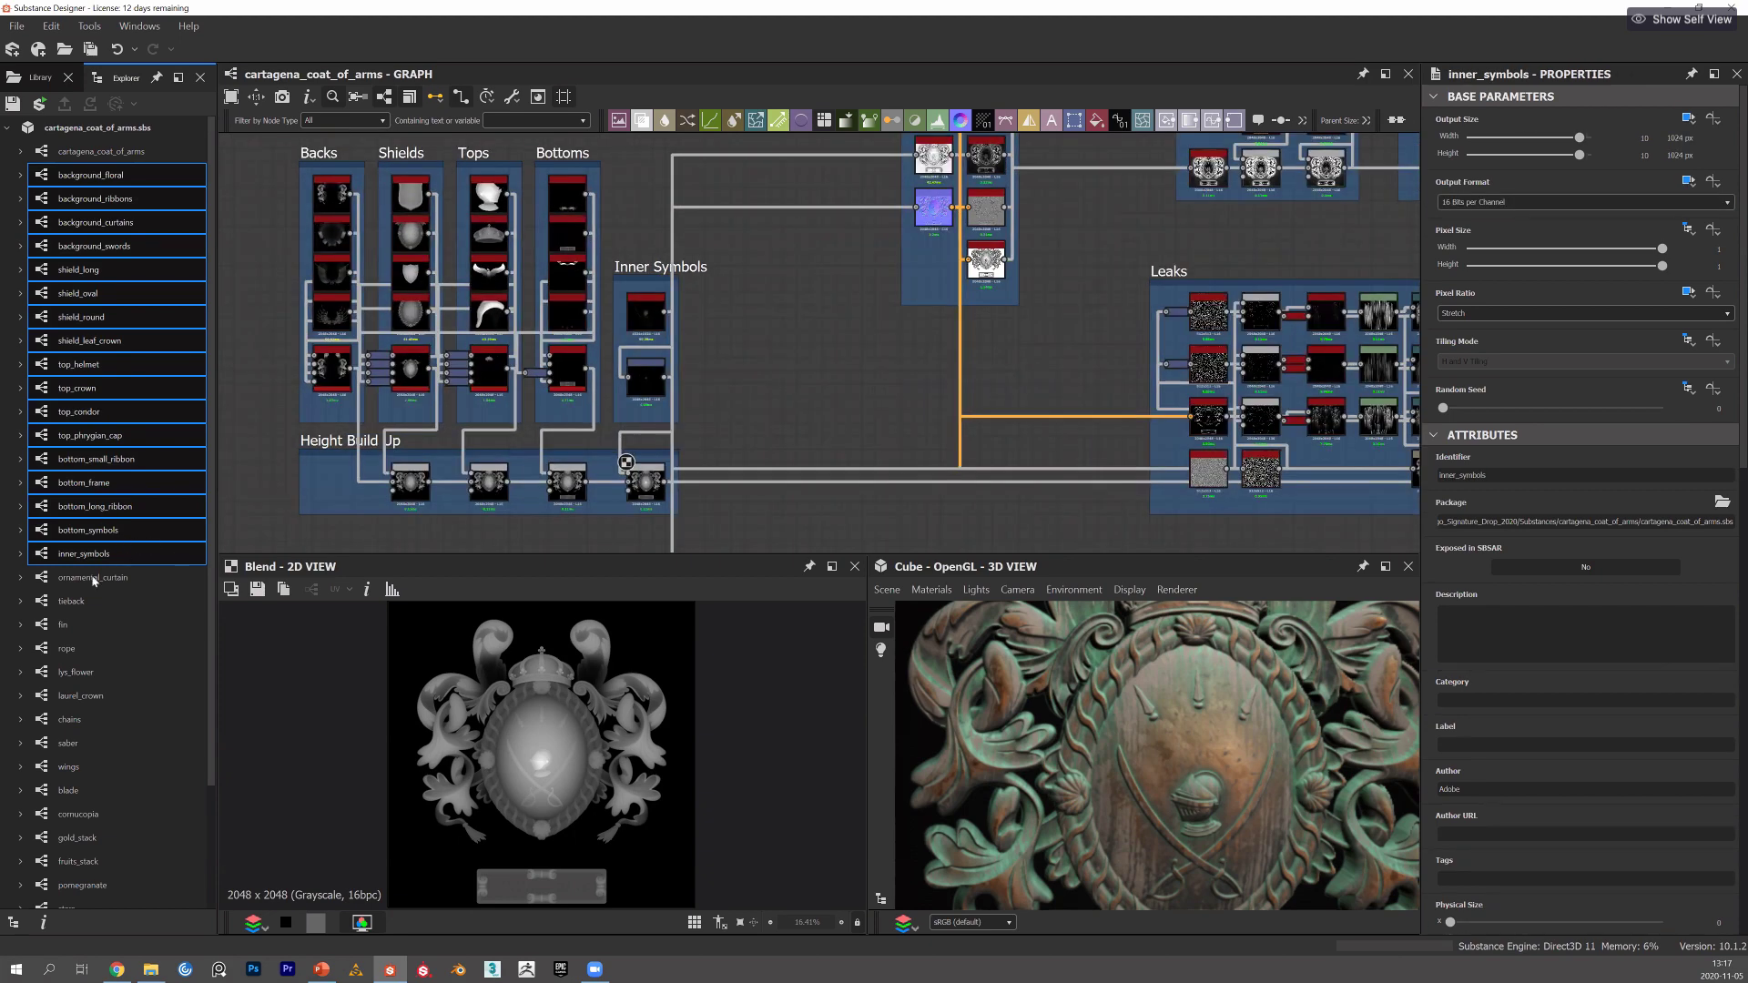
Select the ornament subgraphs from ornamental_curtain to stars in the package list.
scroll(116, 491, "down", 1)
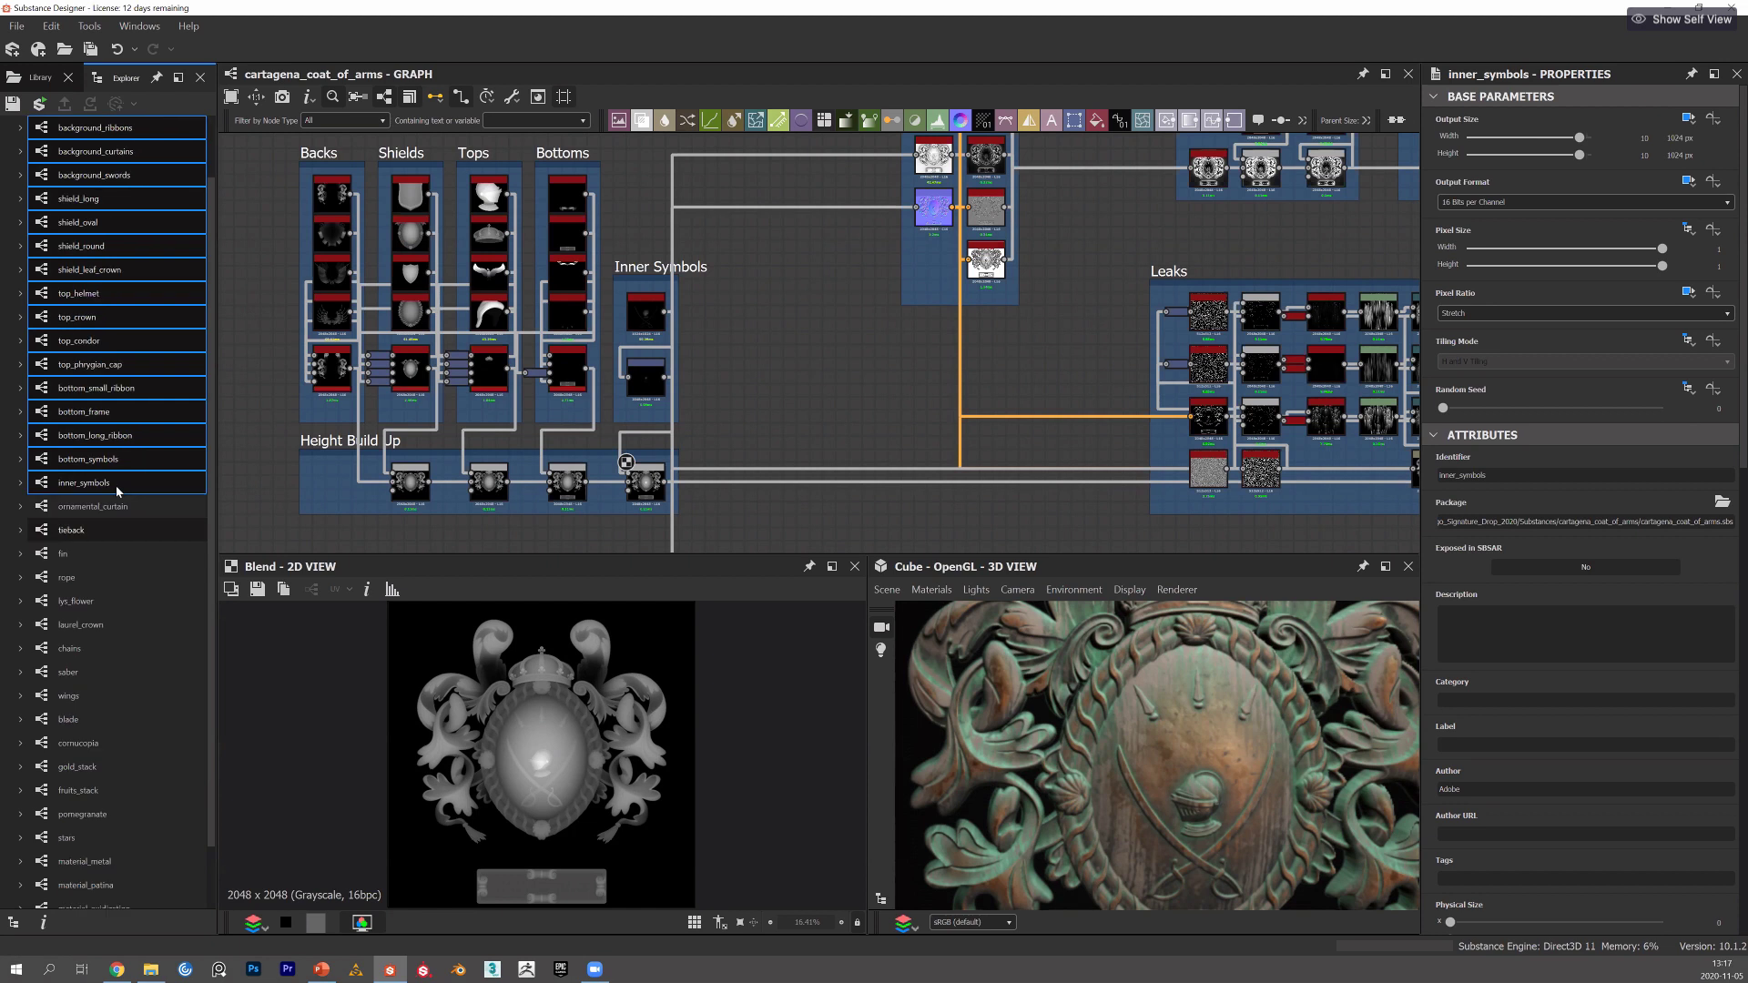
scroll(82, 448, "down", 1)
left_click(80, 437)
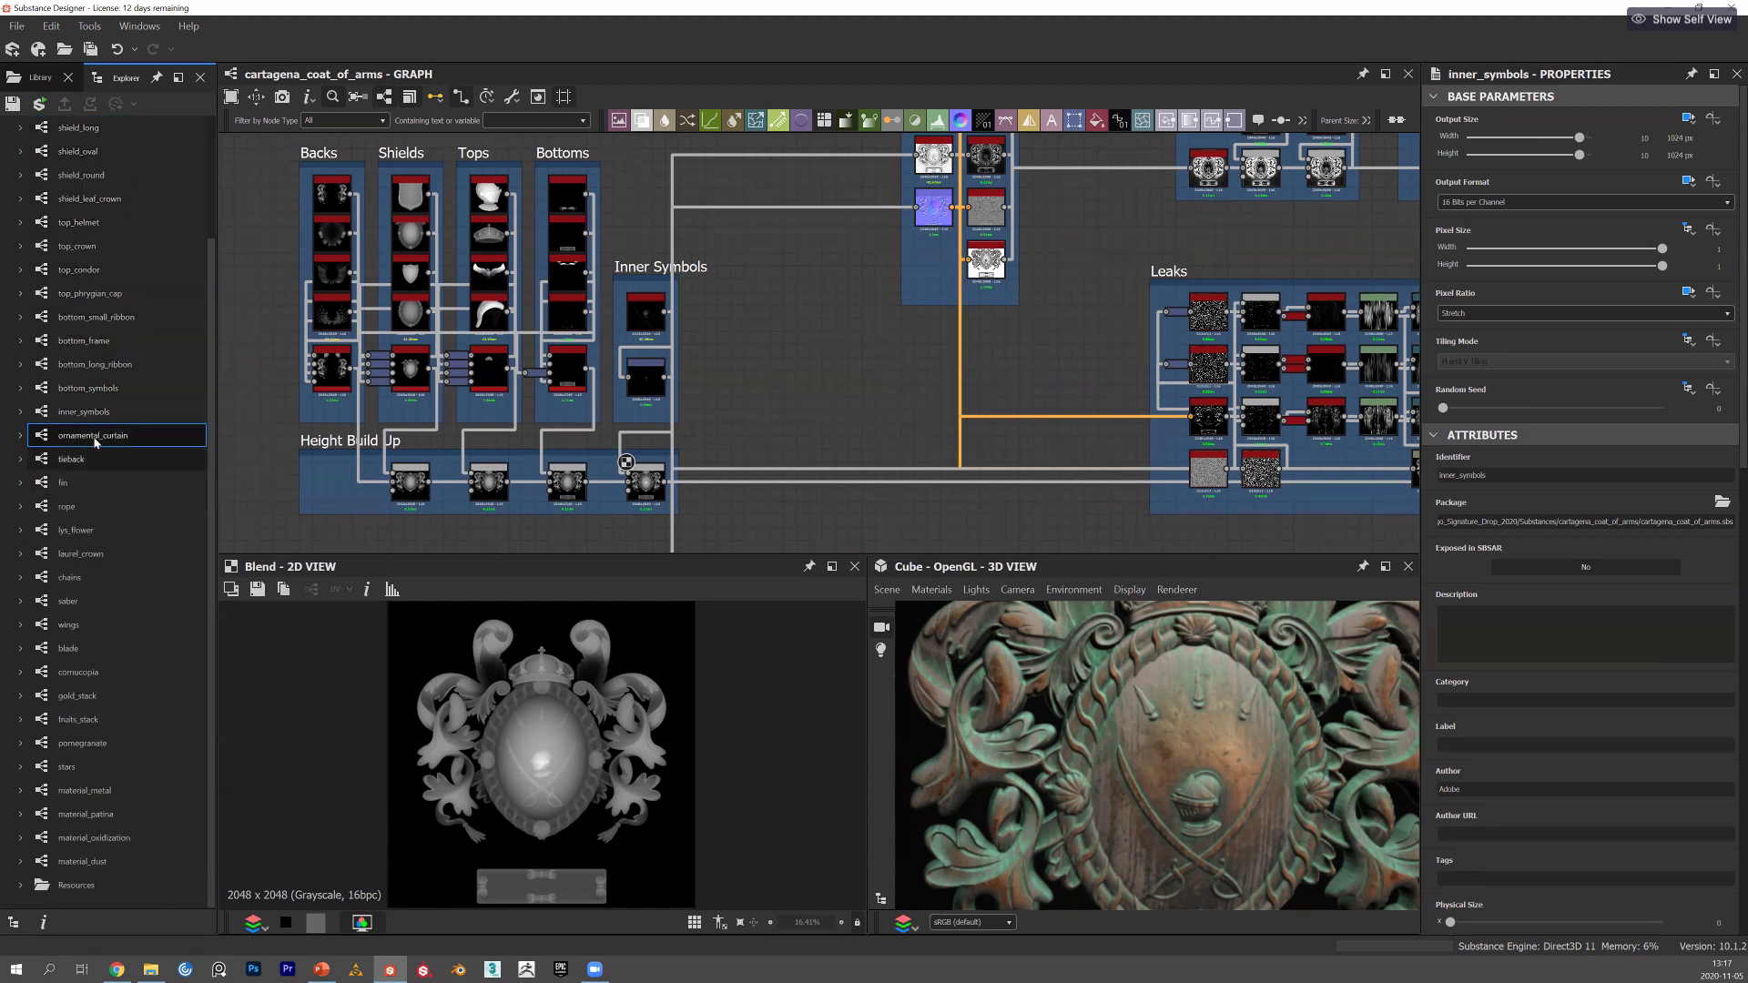
left_click(100, 767, "shift")
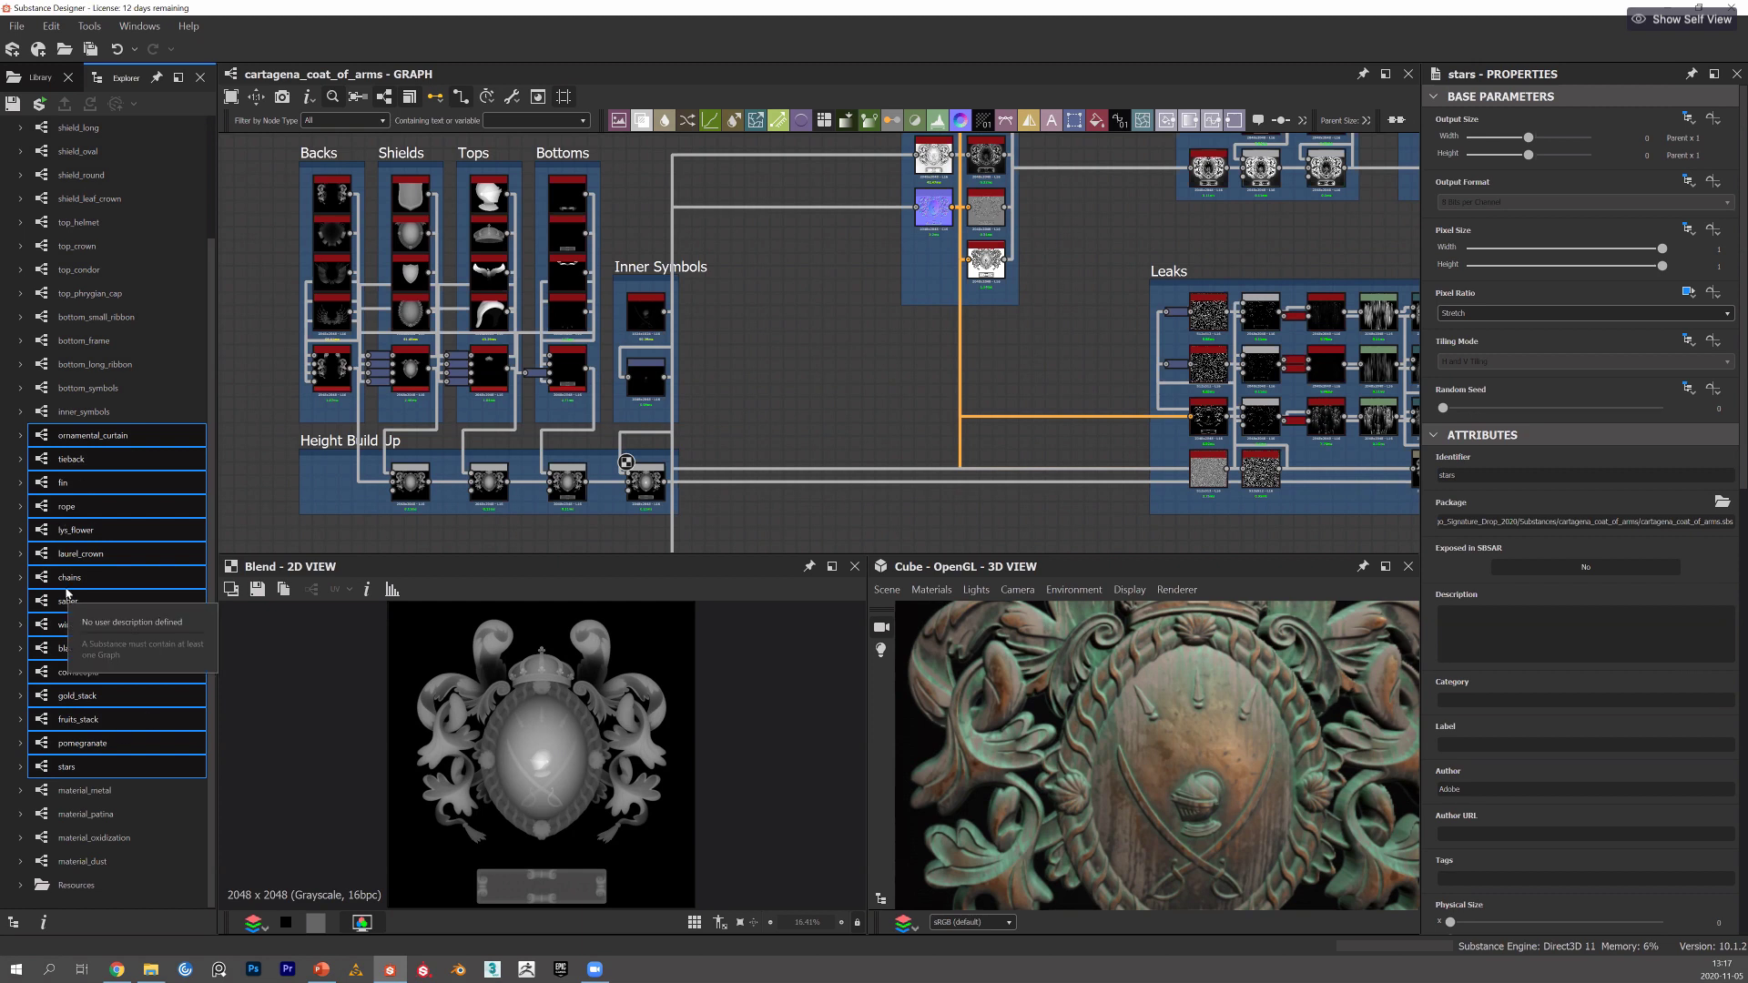
Select the material subgraphs from material_metal to material_dust and view the whole coat of arms in 3D.
left_click(91, 790)
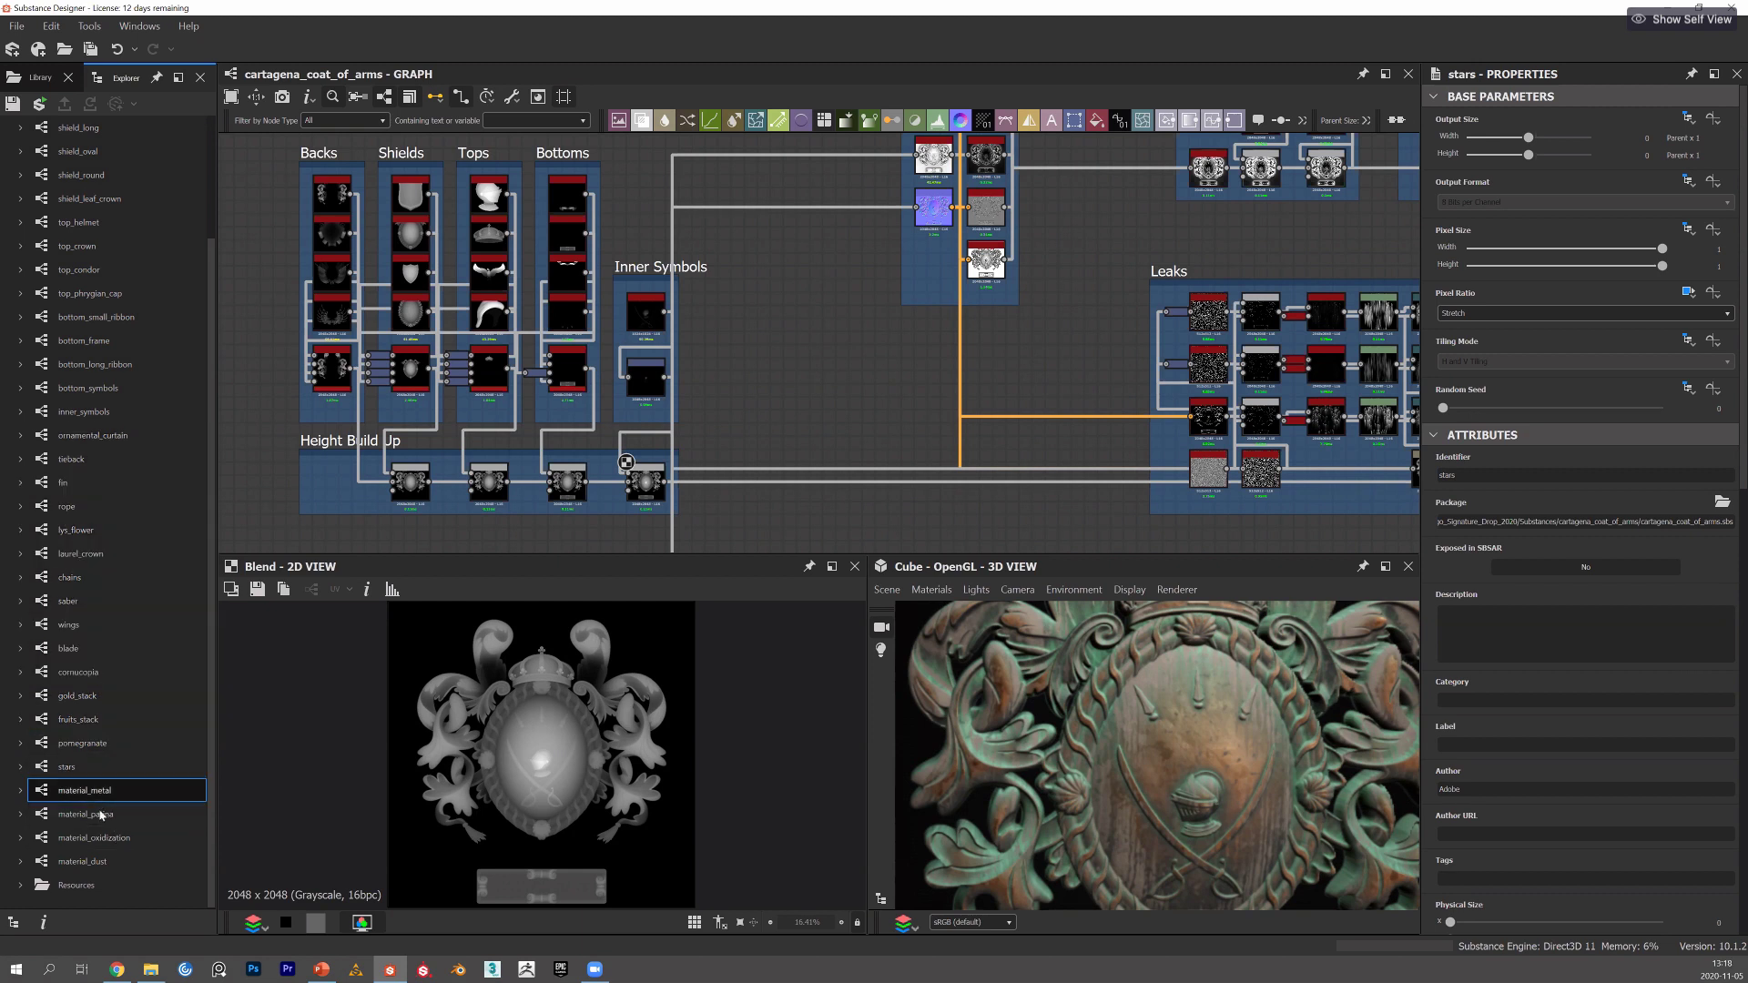
left_click(100, 862, "shift")
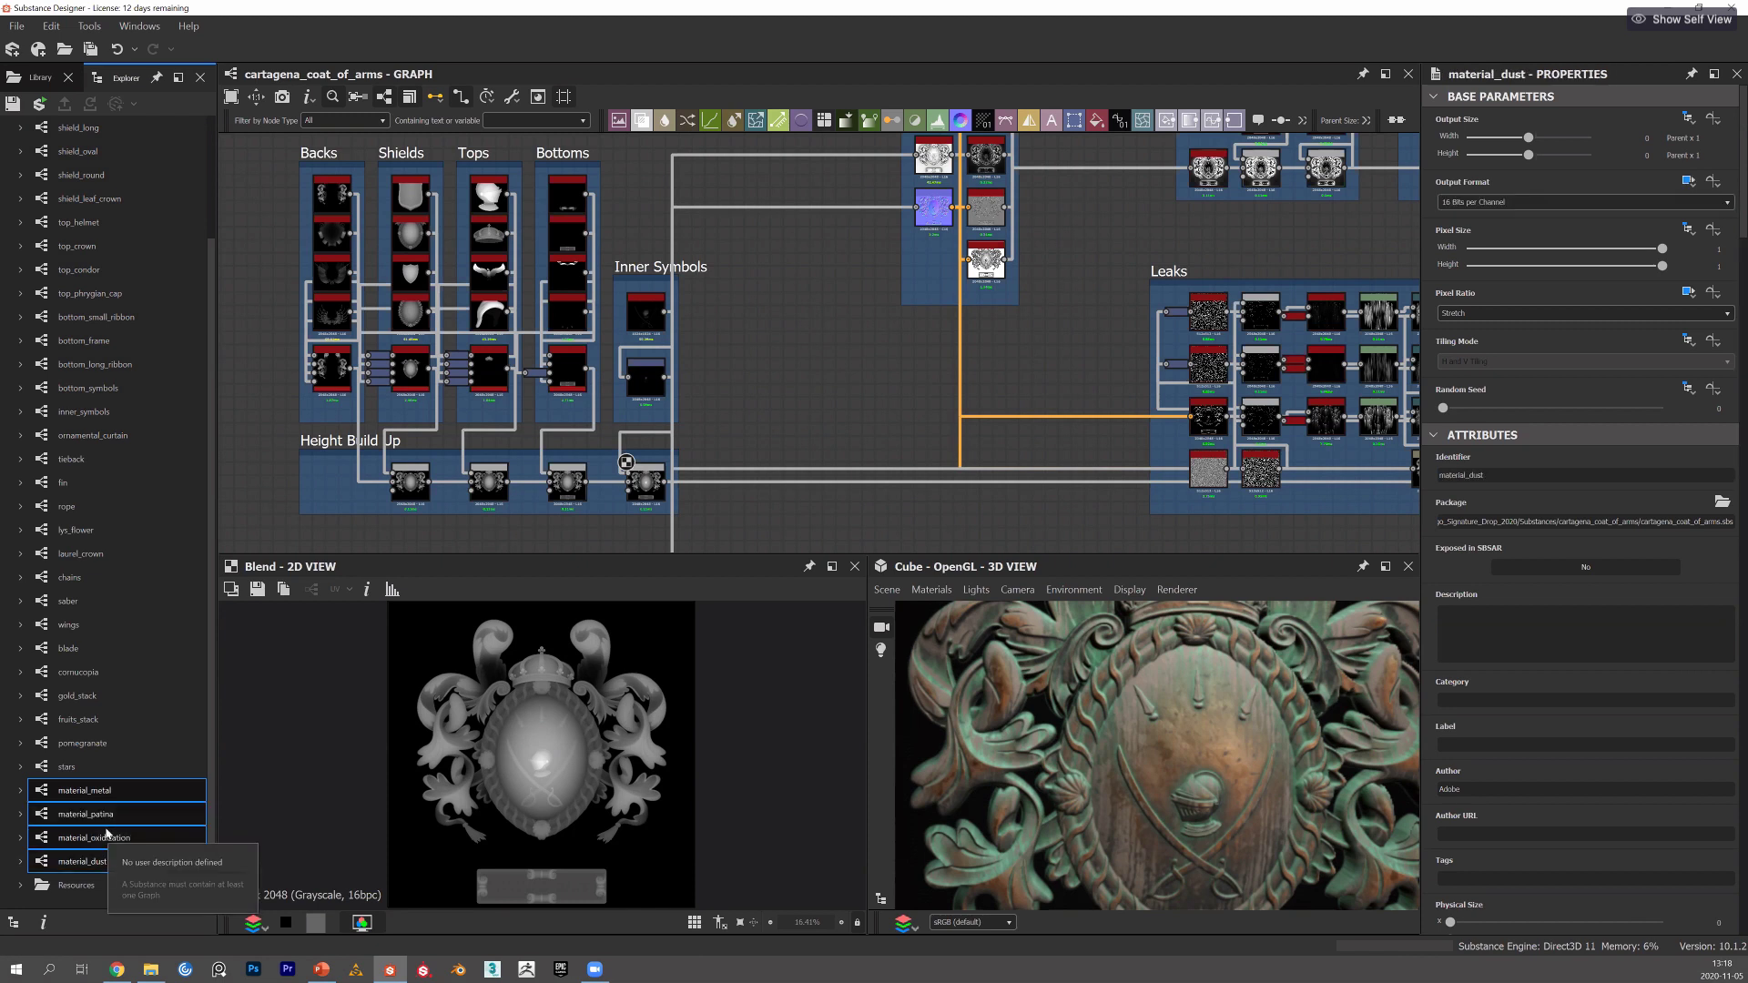
scroll(1171, 726, "down", 3)
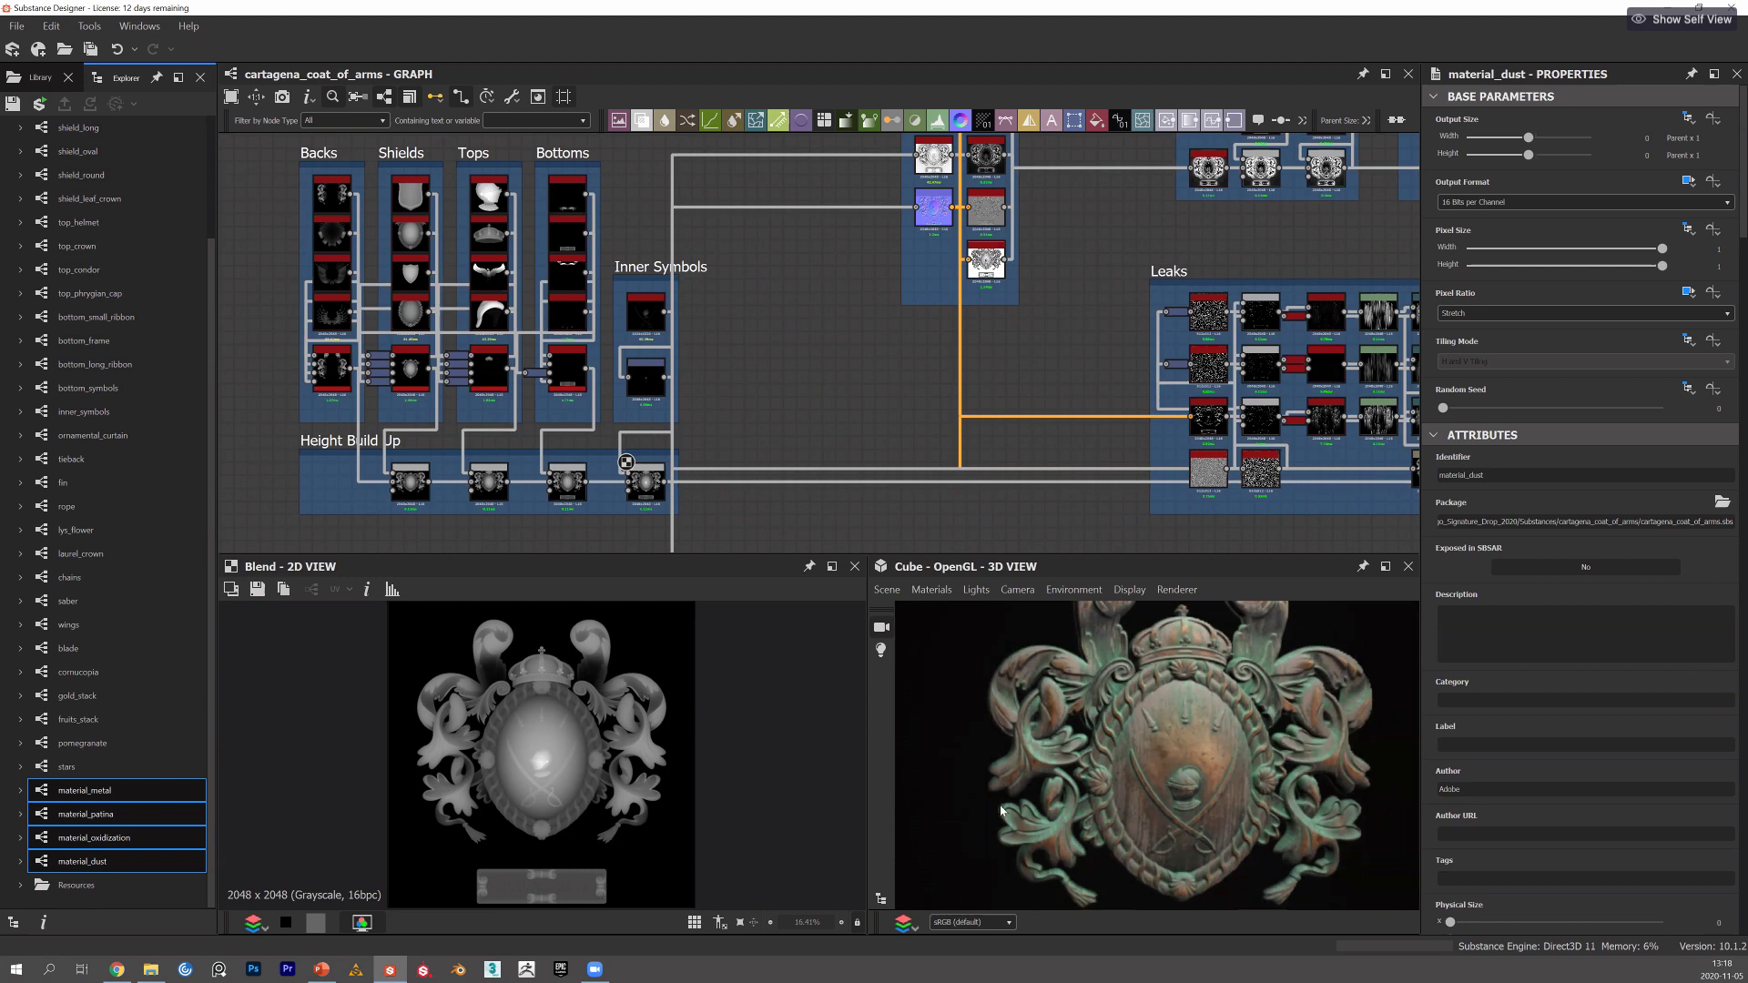
Open the material_metal graph and apply its white Uniform Color node to the 3D model's Opacity channel.
left_click(63, 792)
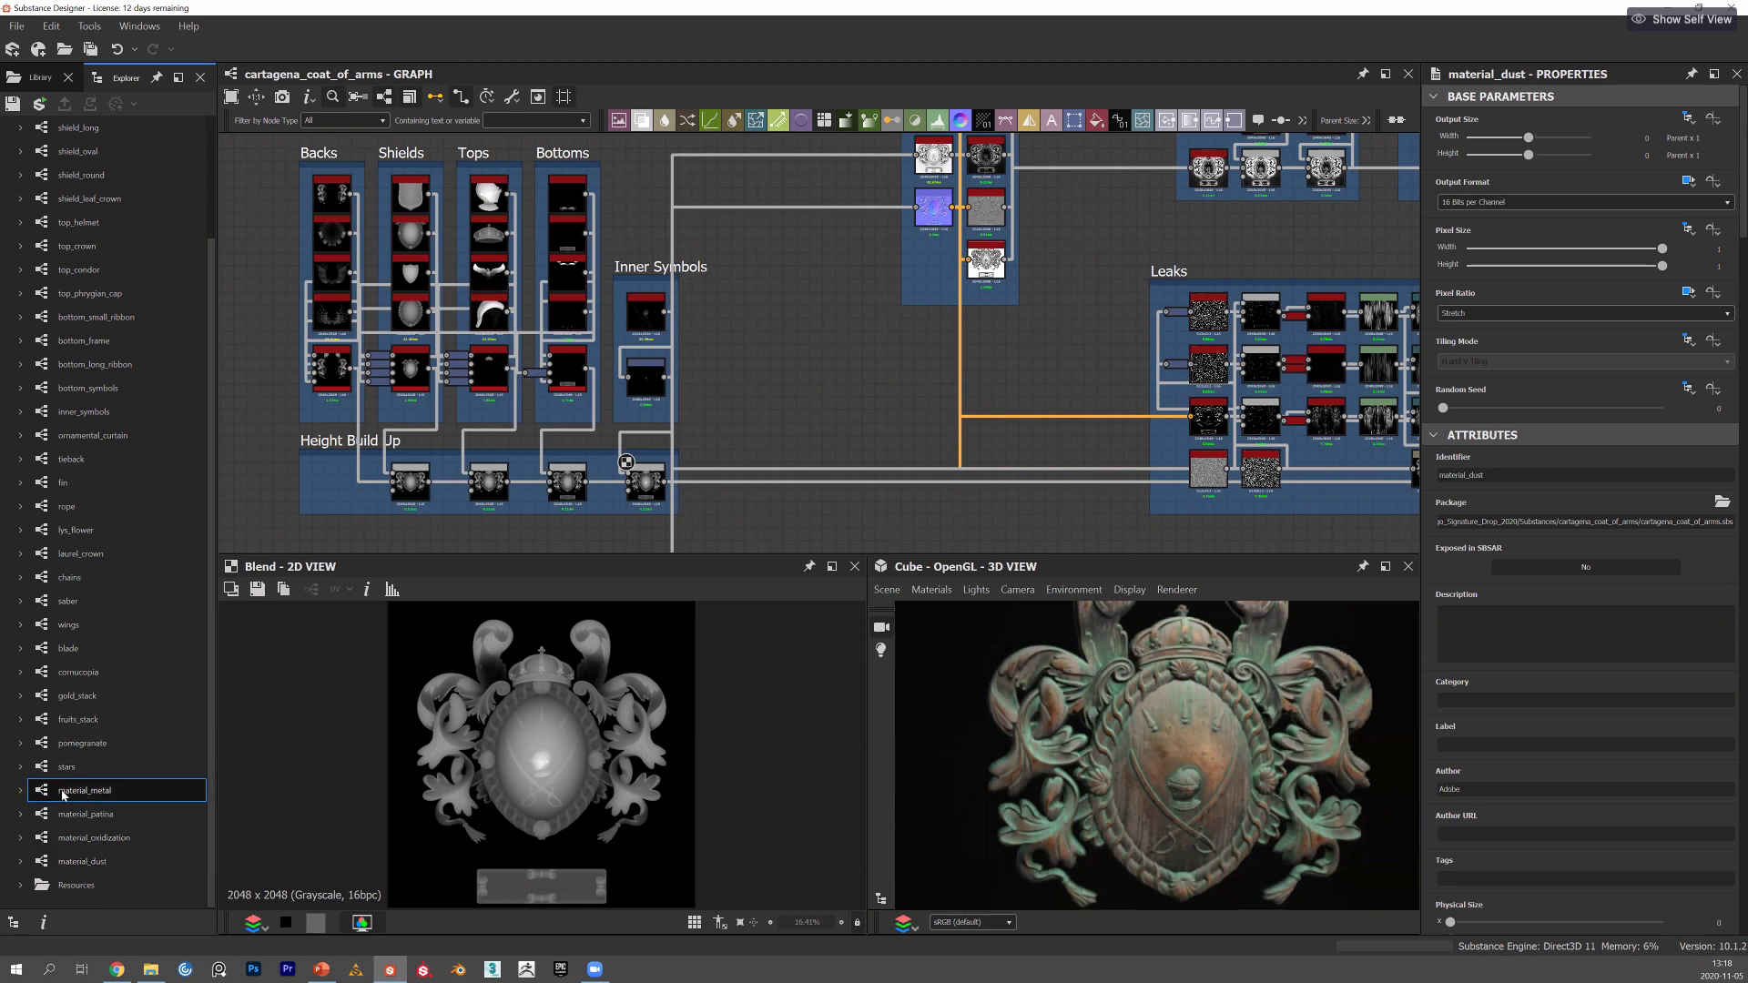
double_click(111, 799)
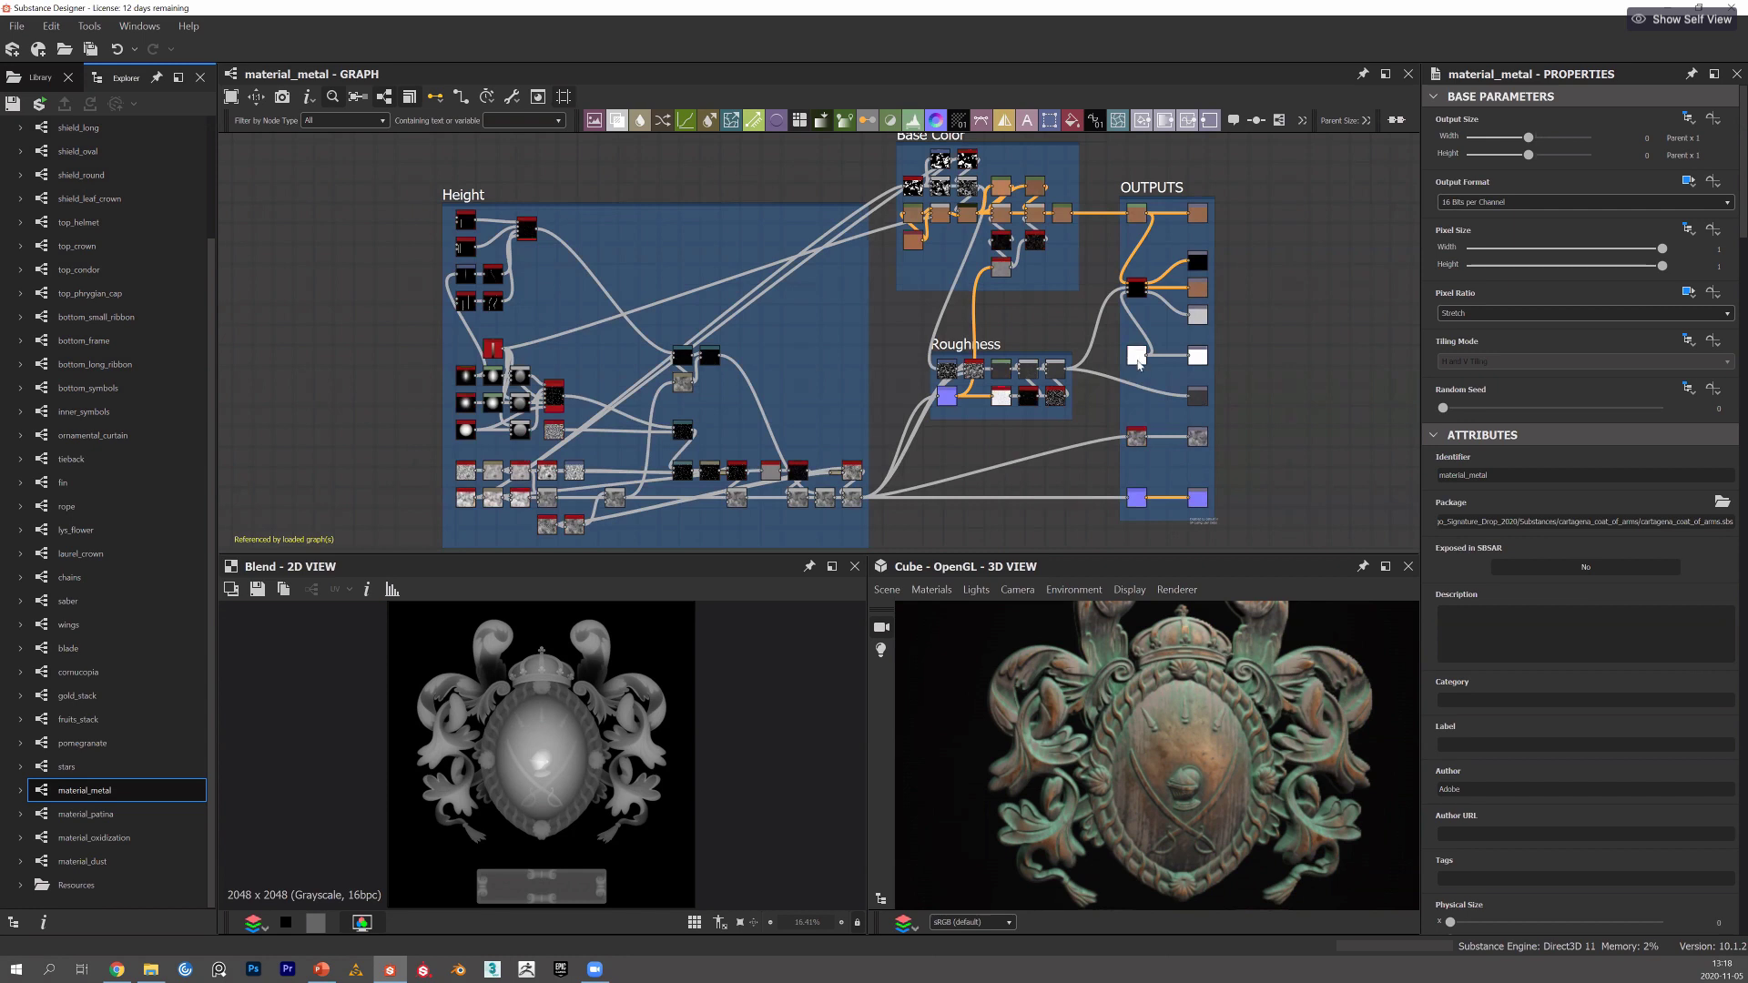
left_click(1136, 360)
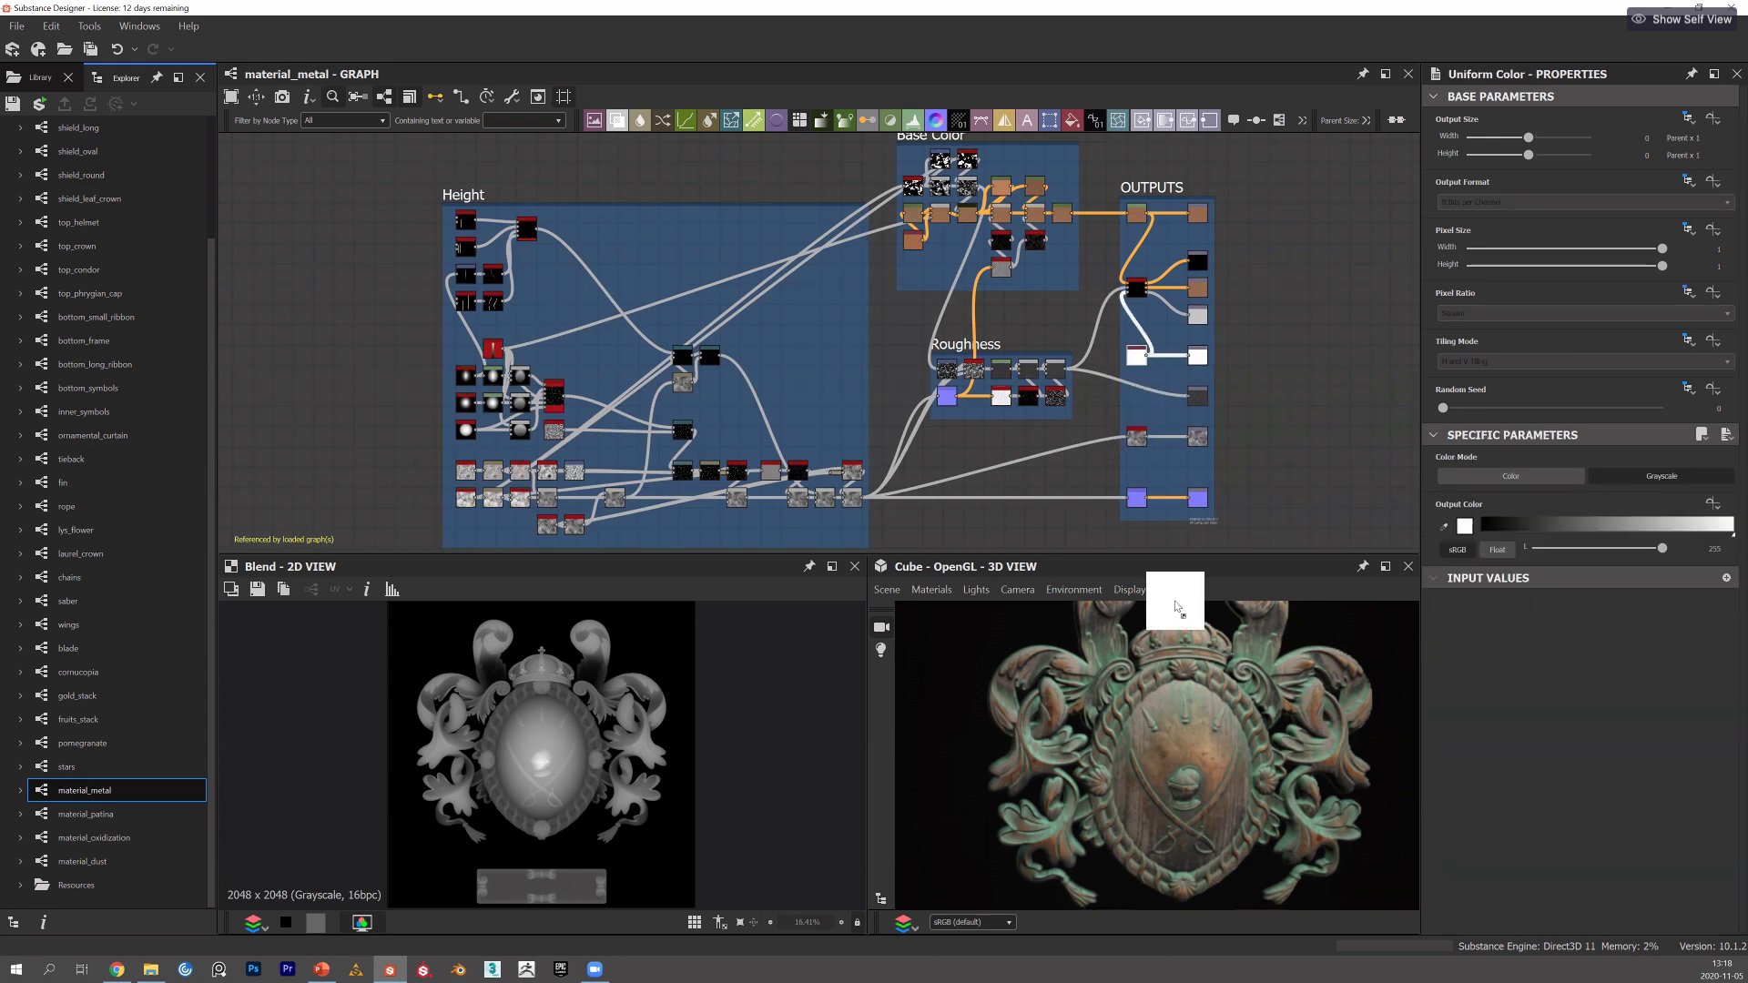
right_click(1174, 664)
left_click(1220, 673)
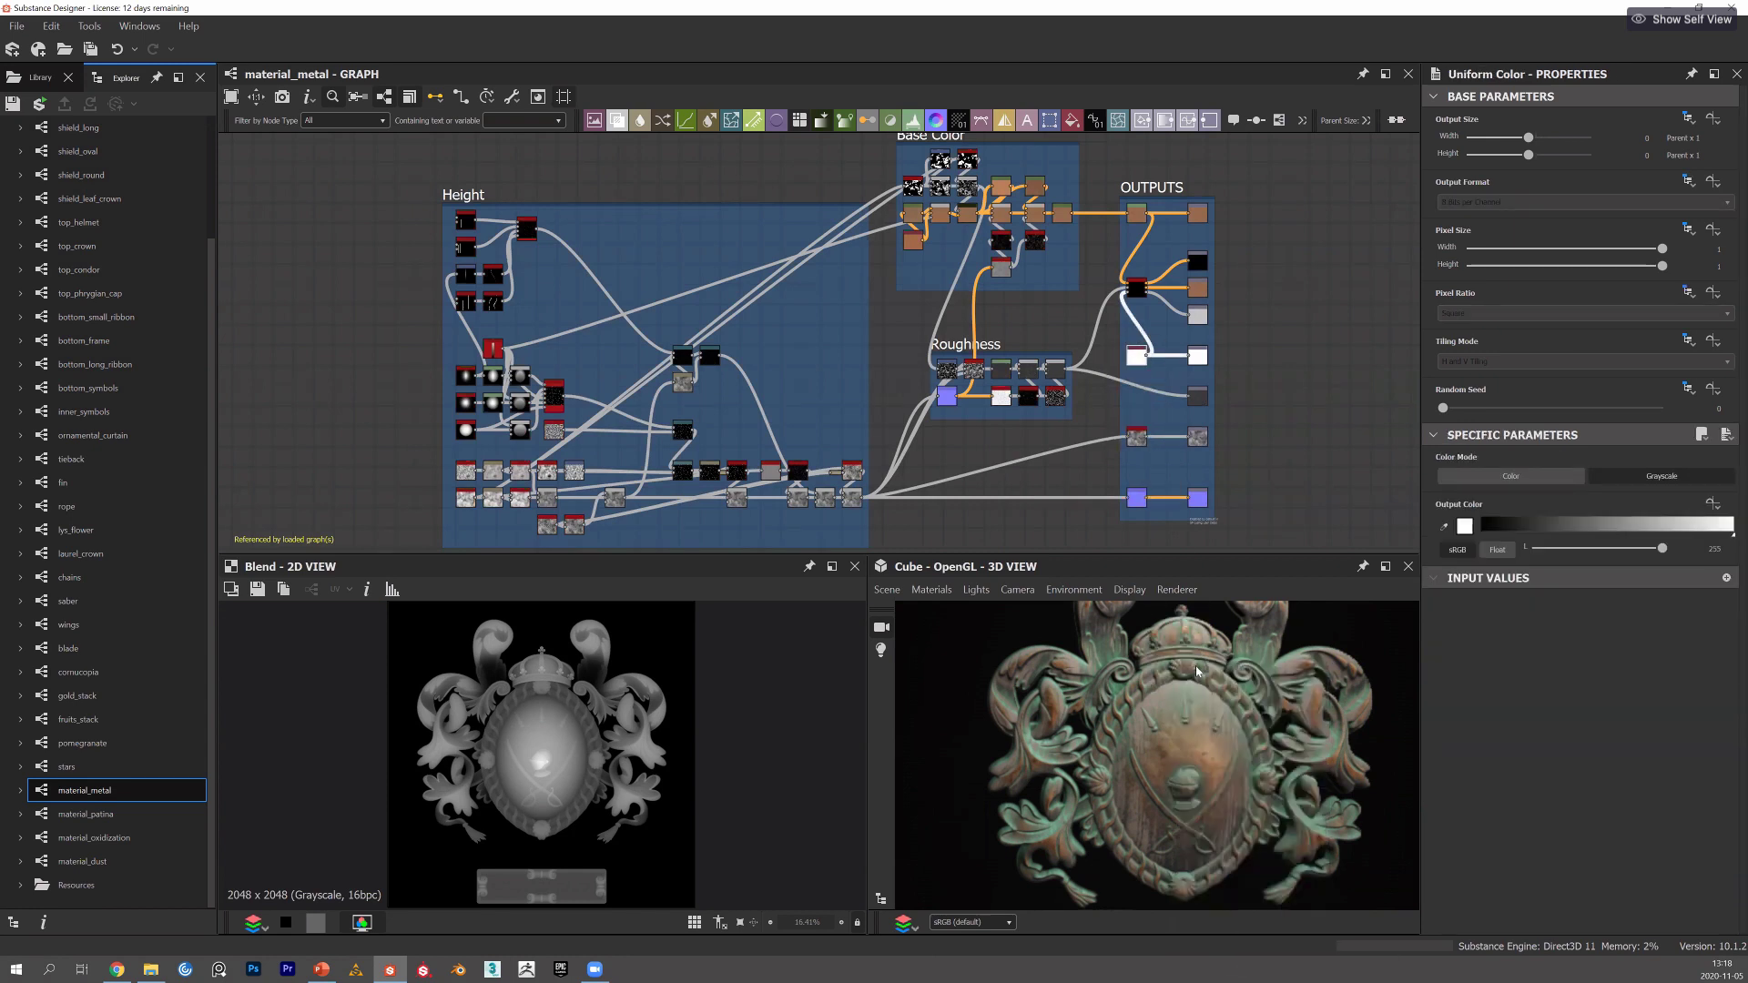
right_click(1205, 713)
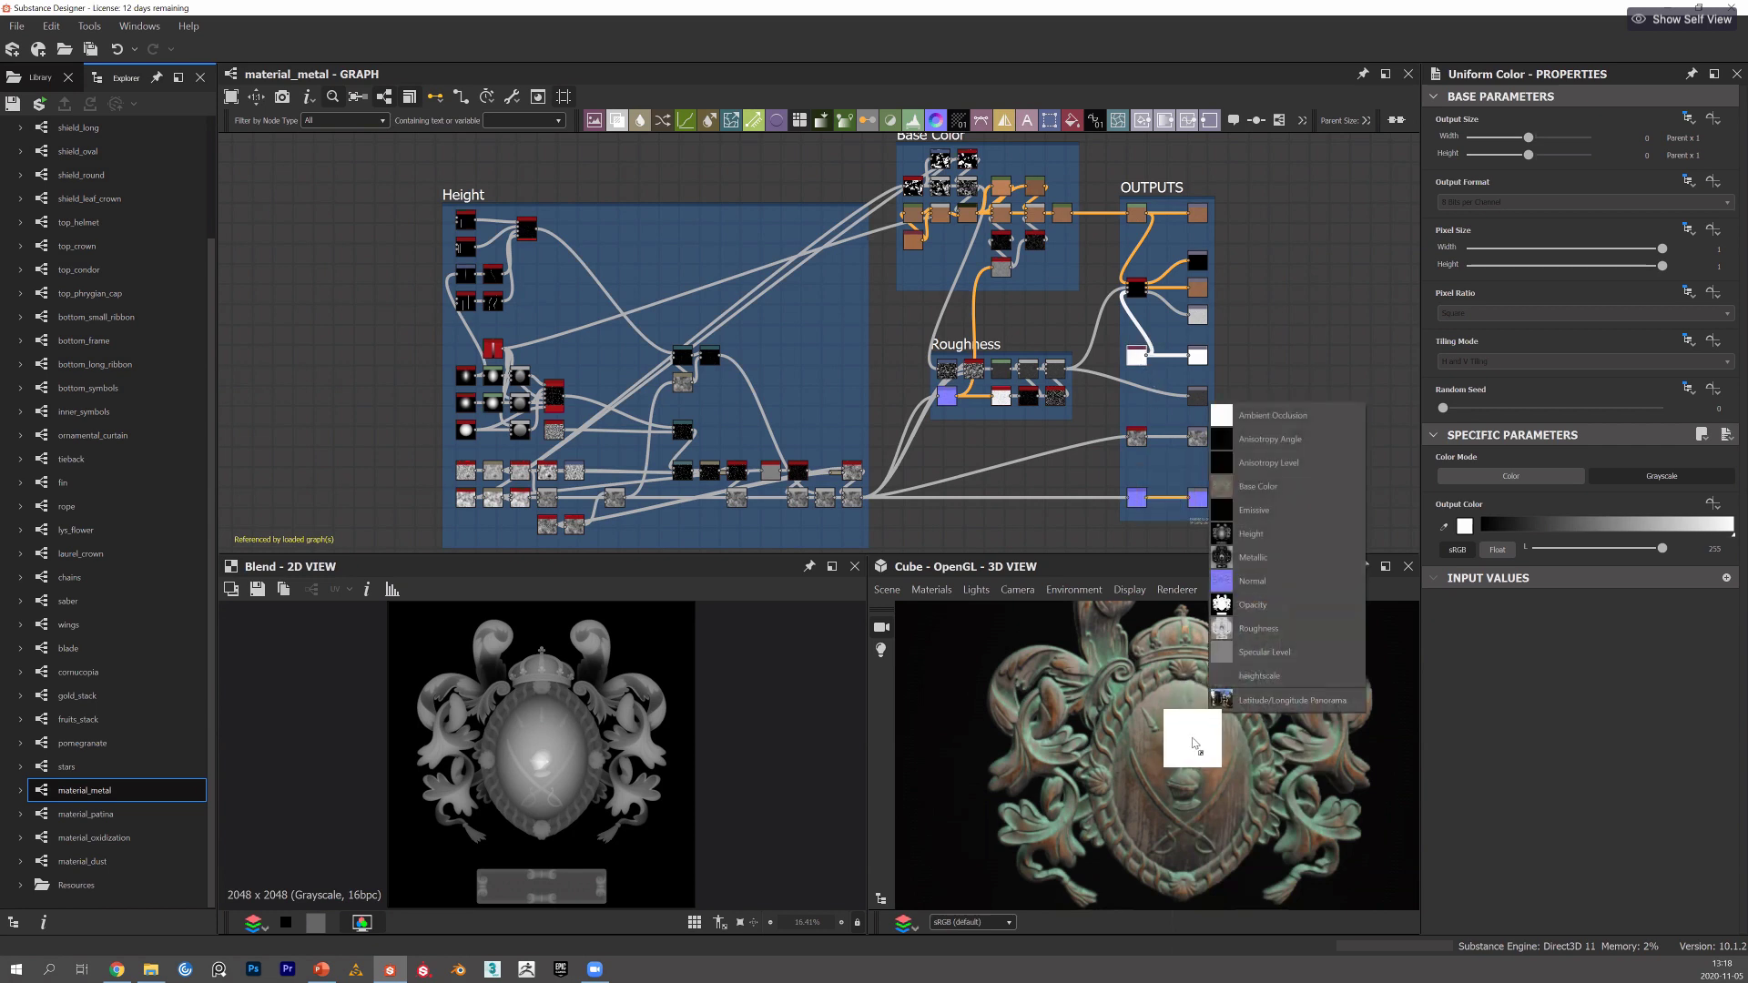
left_click(1247, 603)
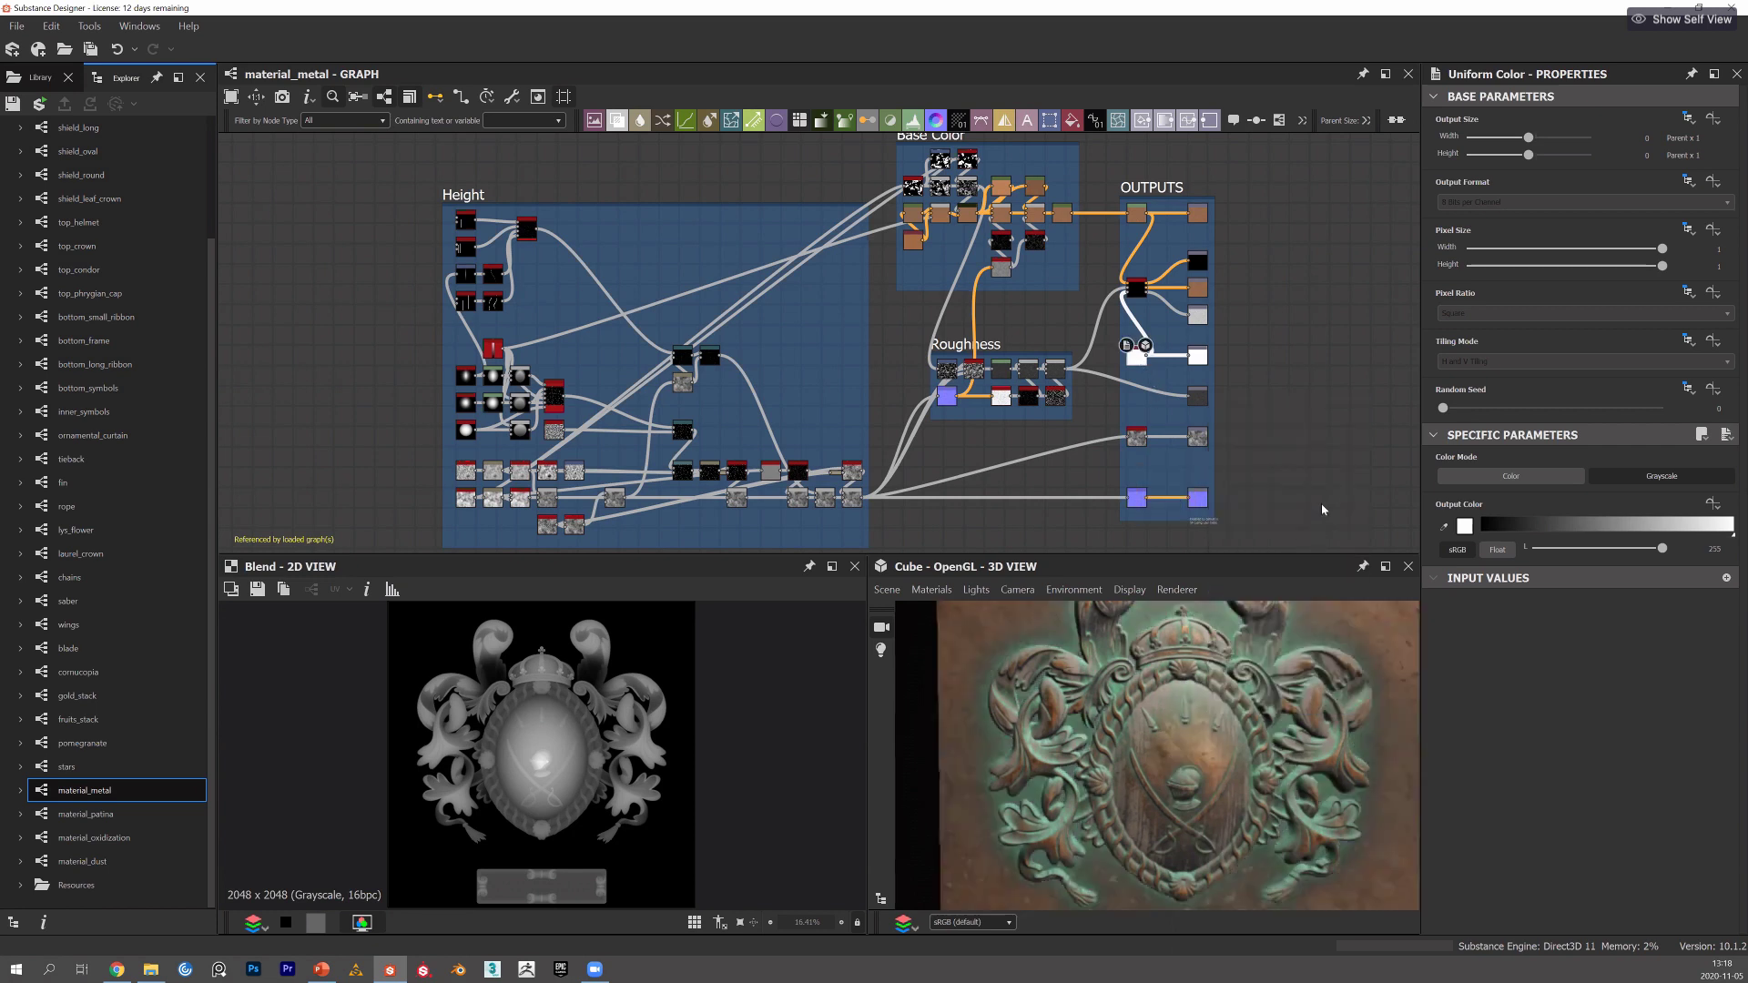
Display the material_metal outputs on the 3D model and inspect the metal surface up close under changing light.
middle_click_drag(1305, 427, 1284, 383)
left_click_drag(1229, 701, 1250, 719)
right_click_drag(1250, 720, 1238, 311)
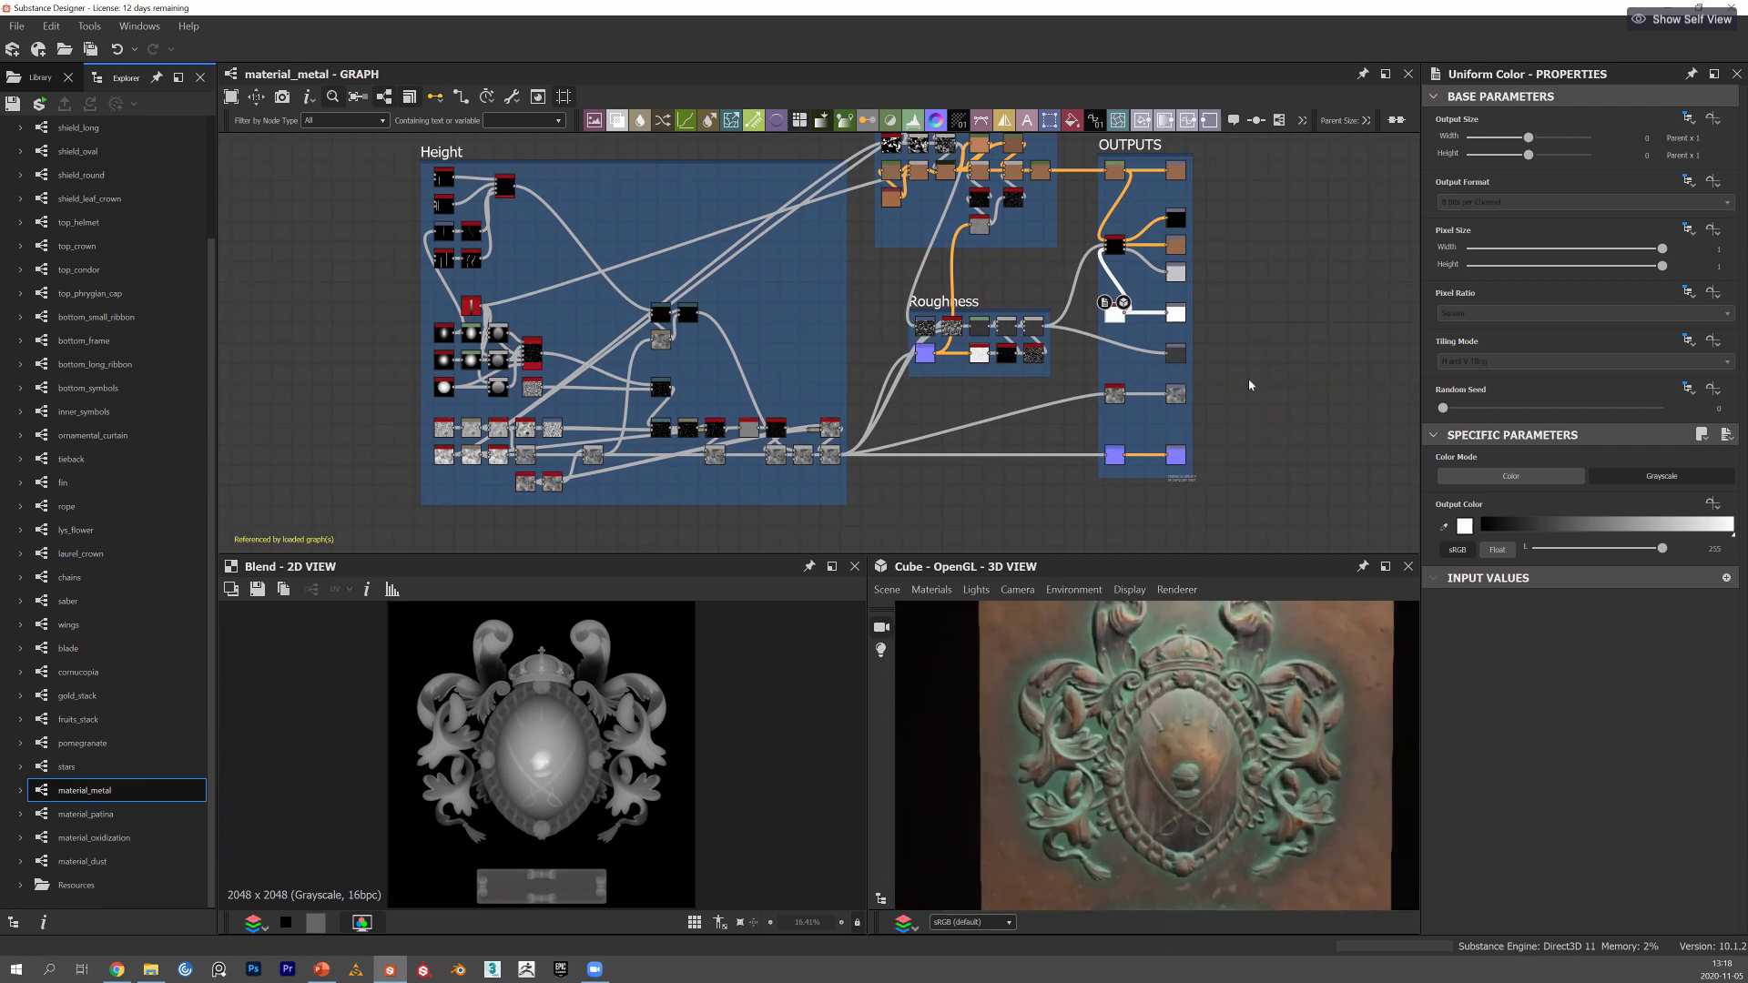
right_click(1222, 302)
left_click(1281, 422)
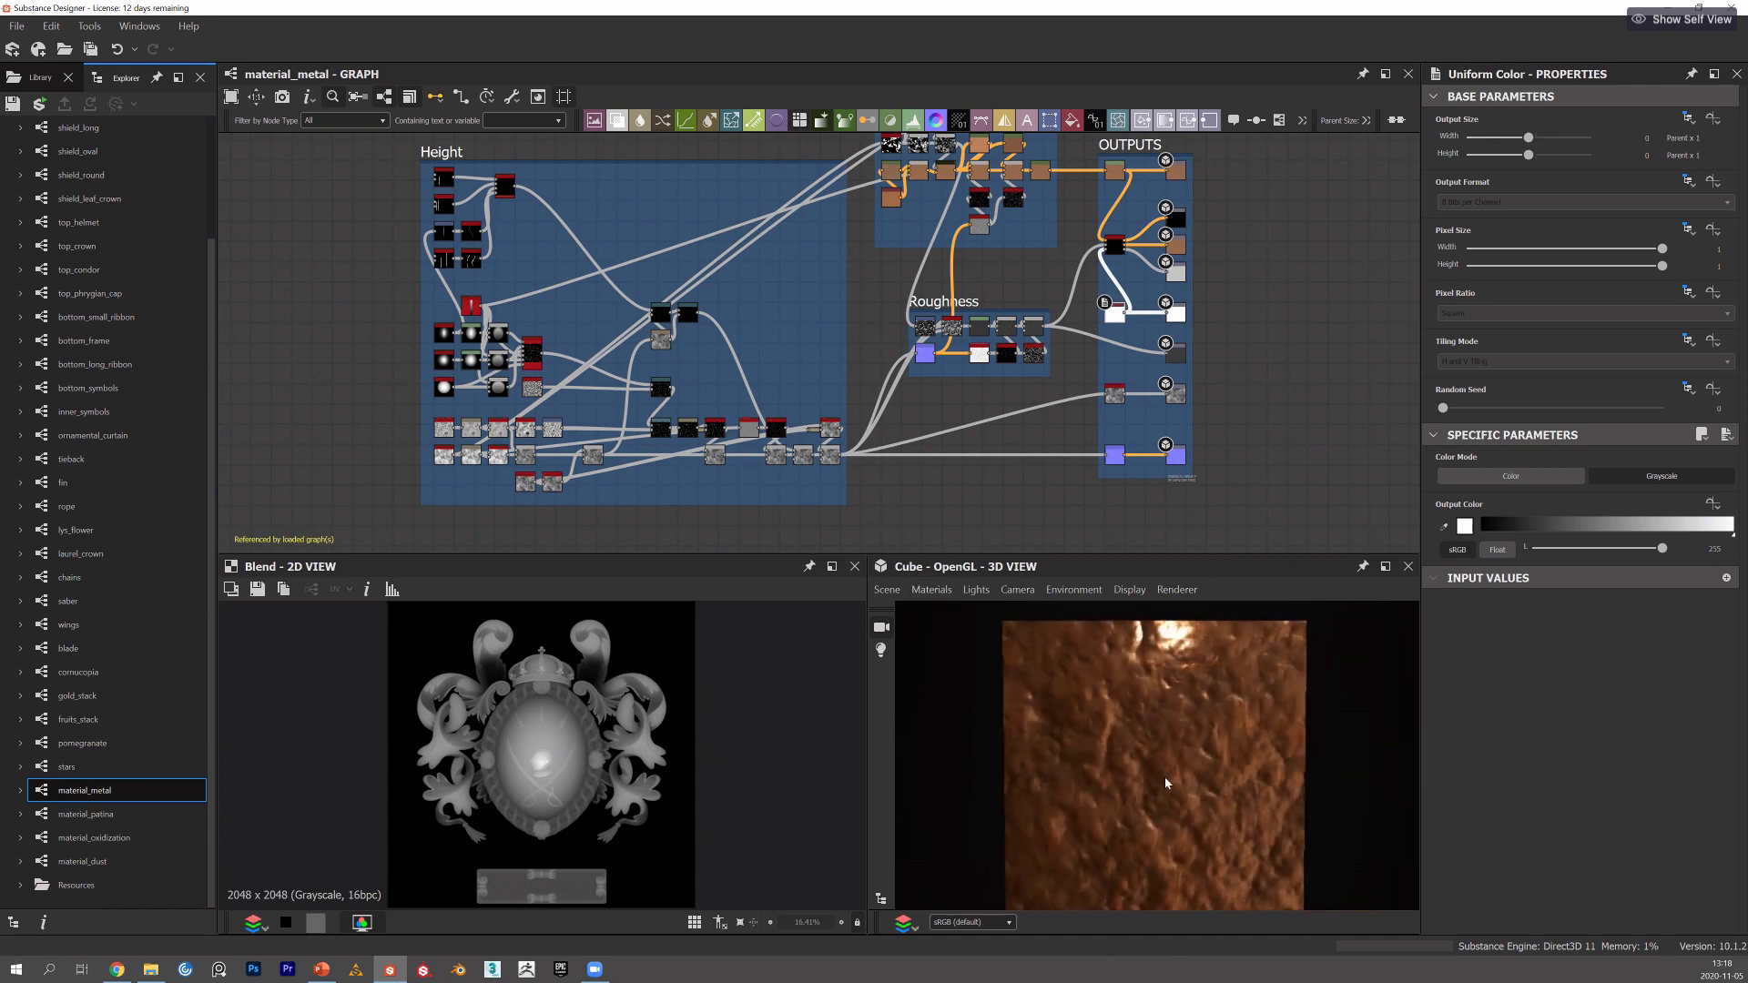
scroll(1211, 846, "up", 2)
mouse_move(1273, 801)
left_mouse_down("ctrl+shift")
mouse_move(1211, 801)
mouse_move(1242, 799)
left_mouse_up("ctrl+shift")
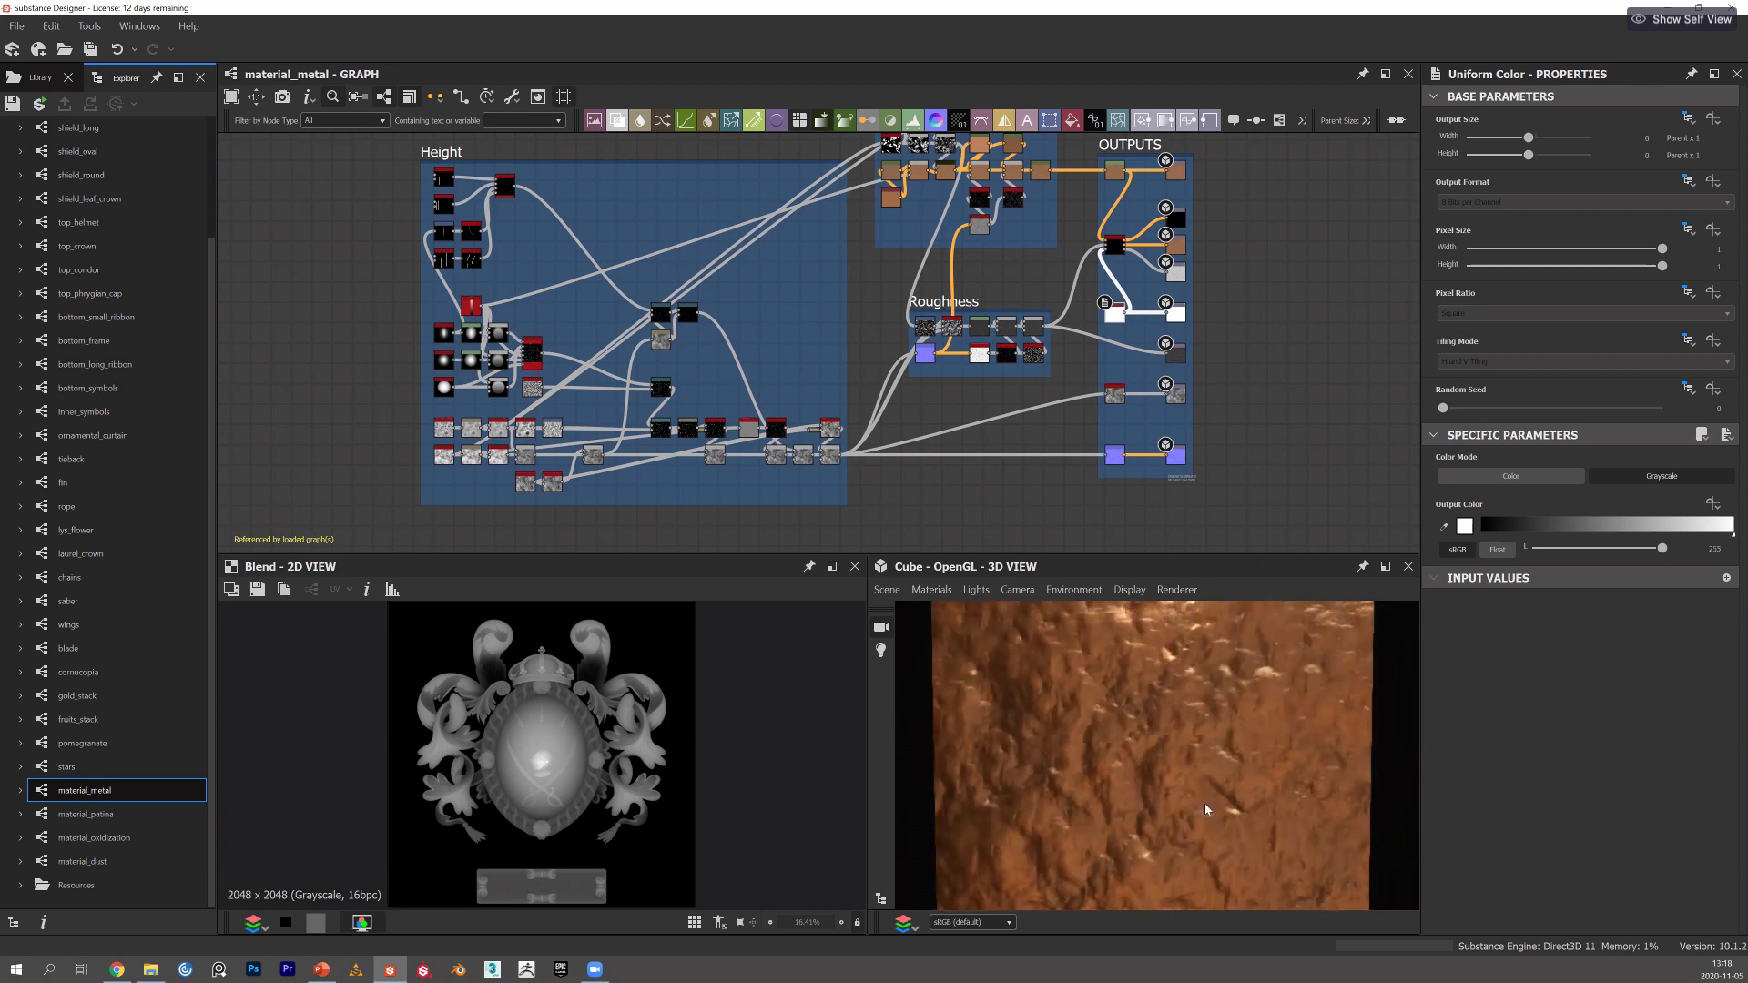
left_click_drag(1196, 781, 1186, 350)
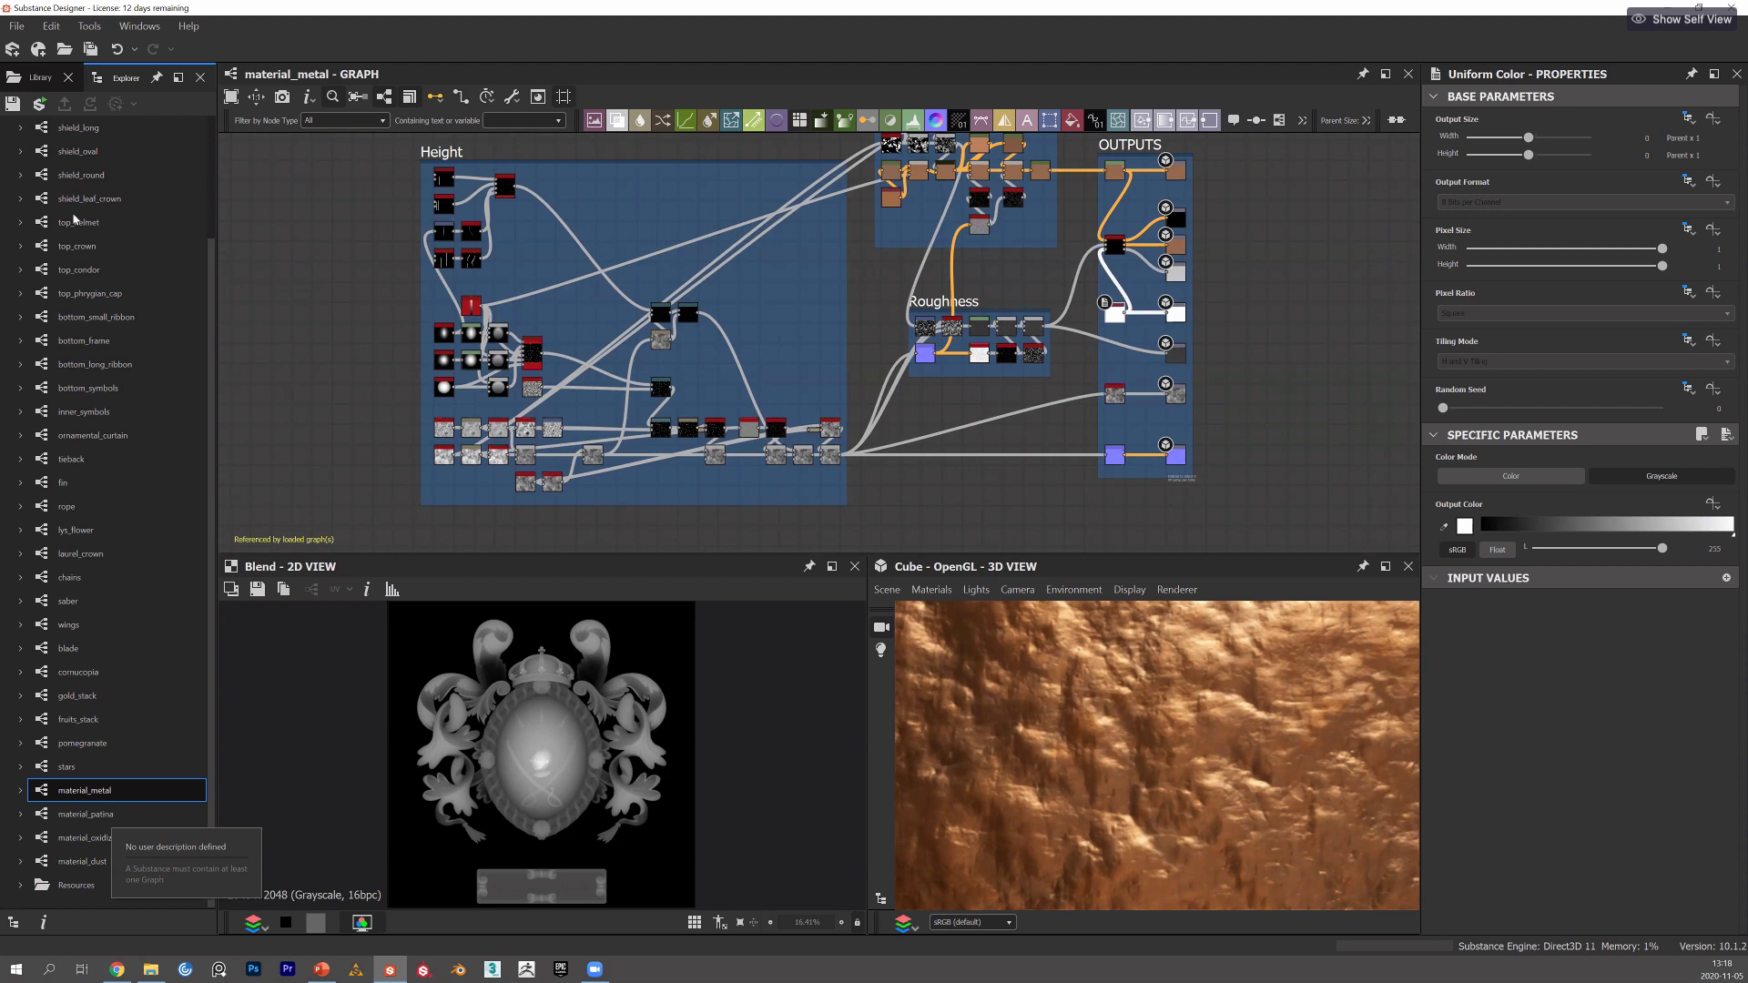
Reopen the cartagena_coat_of_arms graph and display its outputs on the 3D model.
scroll(101, 153, "up", 2)
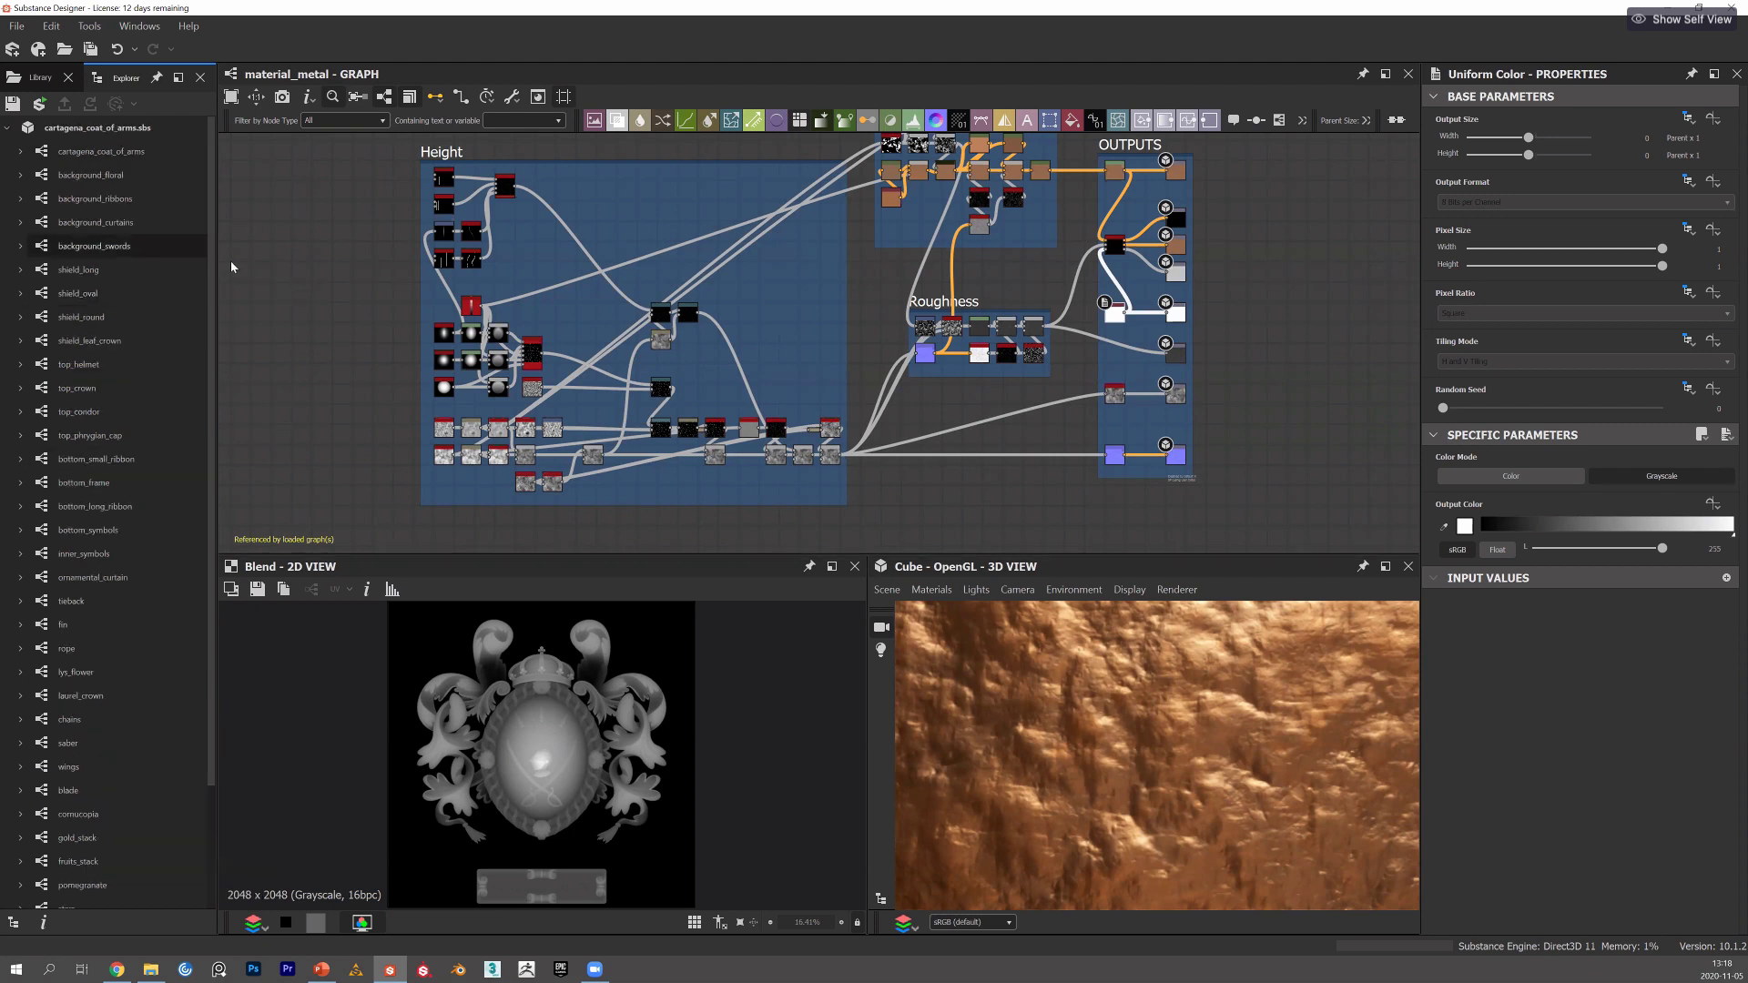
double_click(101, 152)
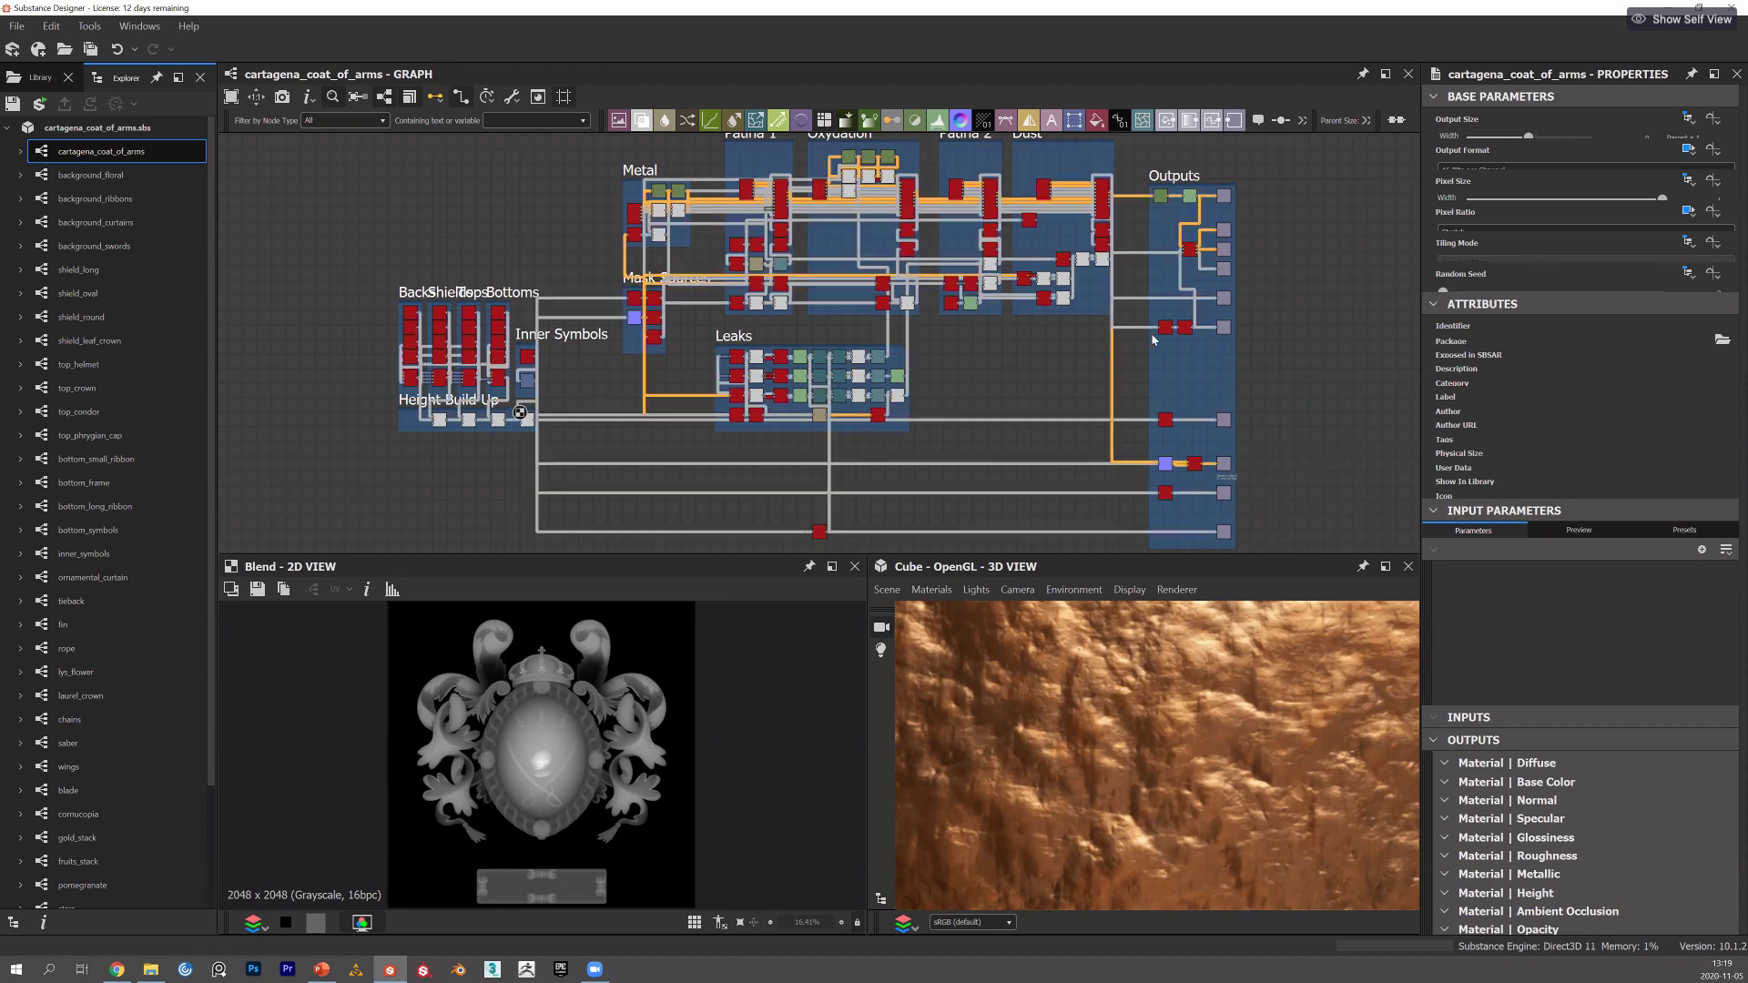
right_click(525, 217)
left_click(601, 339)
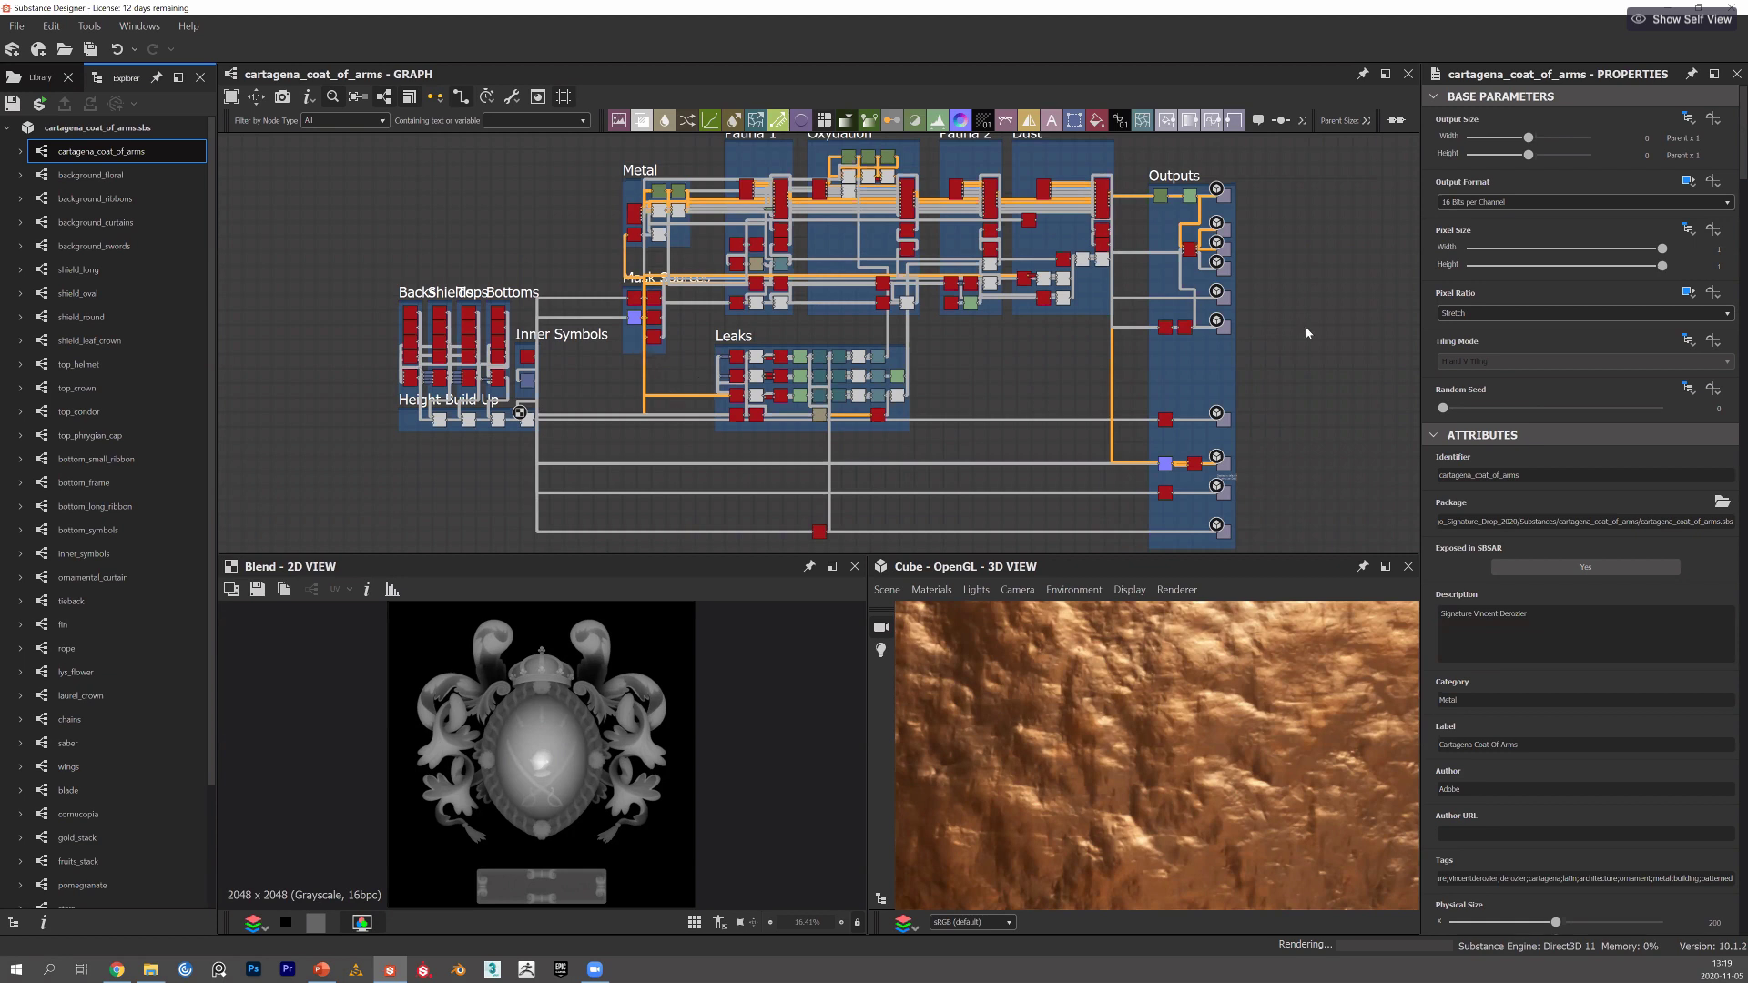
Examine the Backs, Shields, Tops, Bottoms and Inner Symbols frames and how they feed the Height Build Up frame.
middle_click_drag(521, 411, 552, 398)
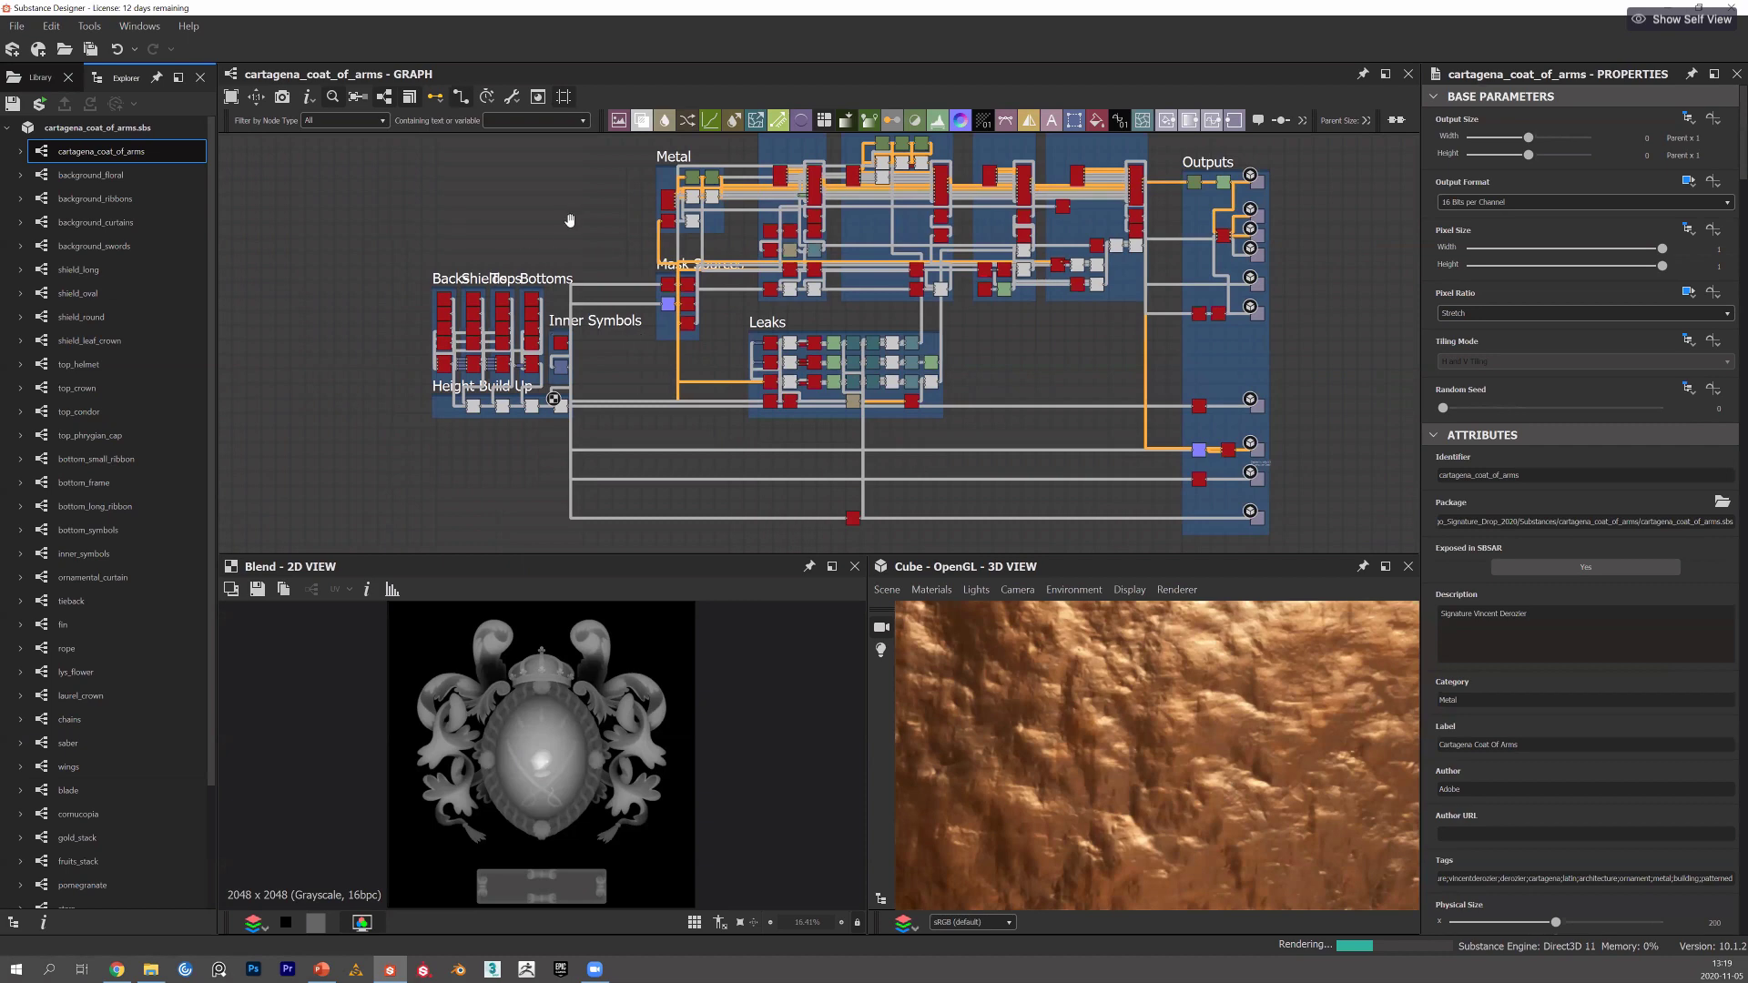
scroll(529, 240, "up", 3)
middle_click_drag(511, 234, 529, 226)
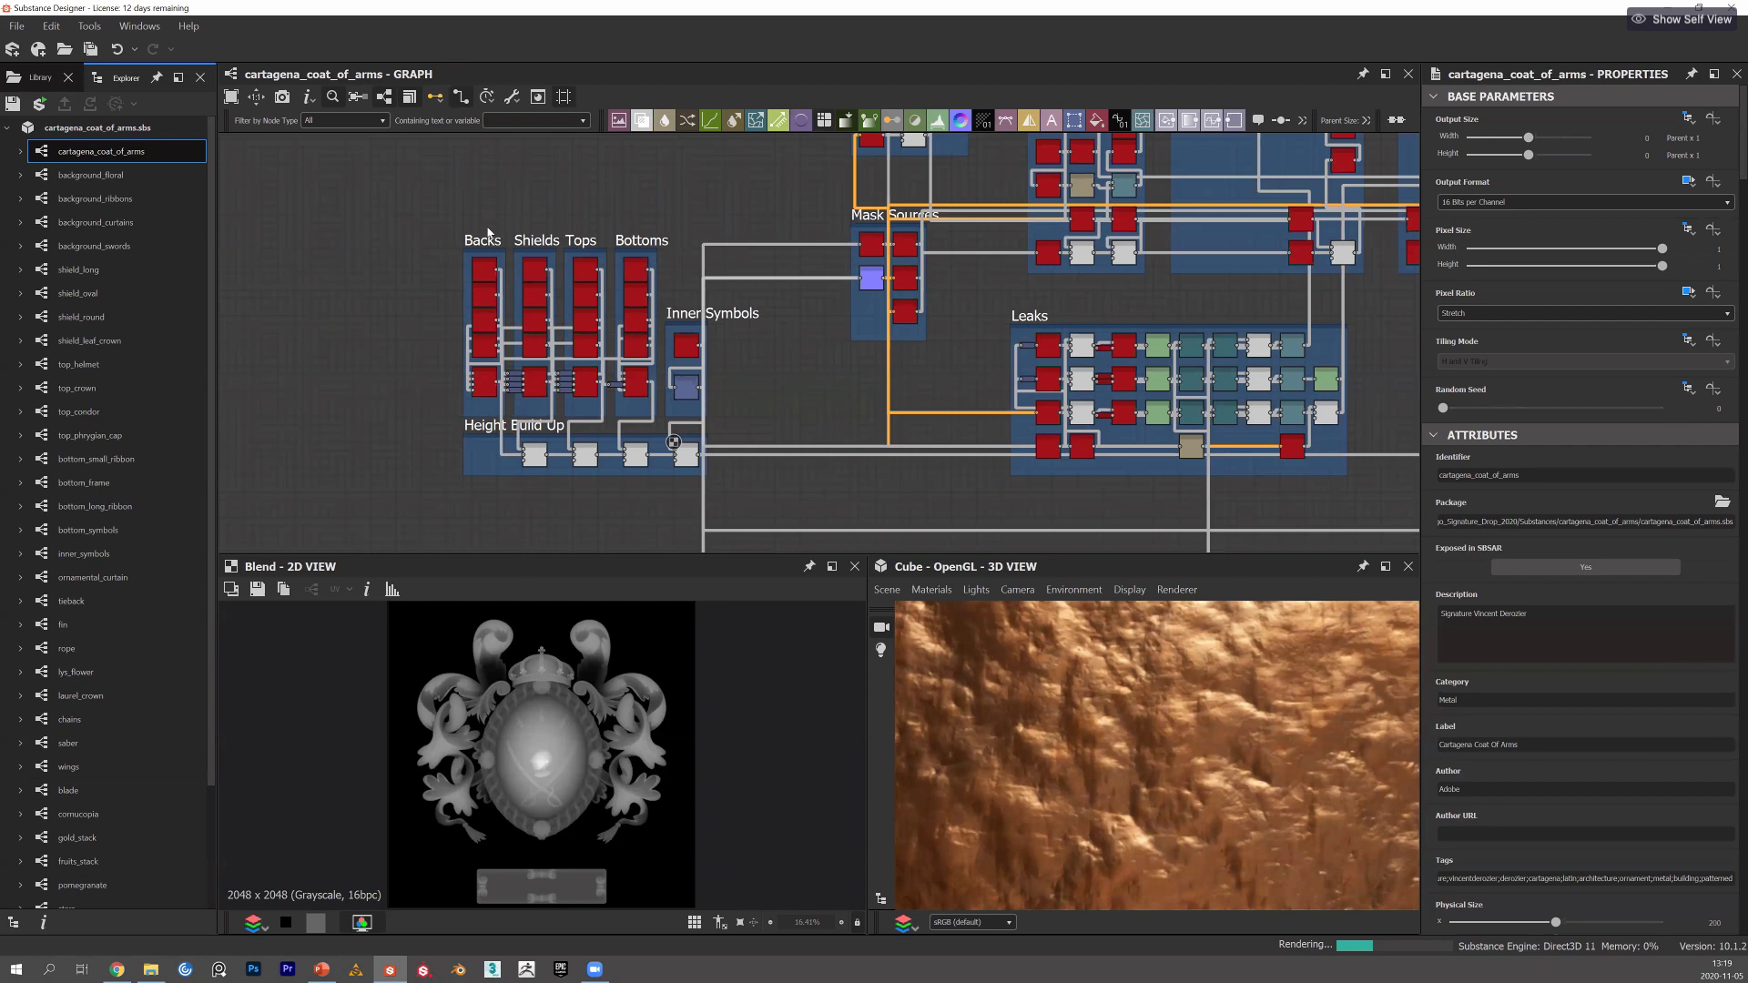
scroll(490, 233, "up", 1)
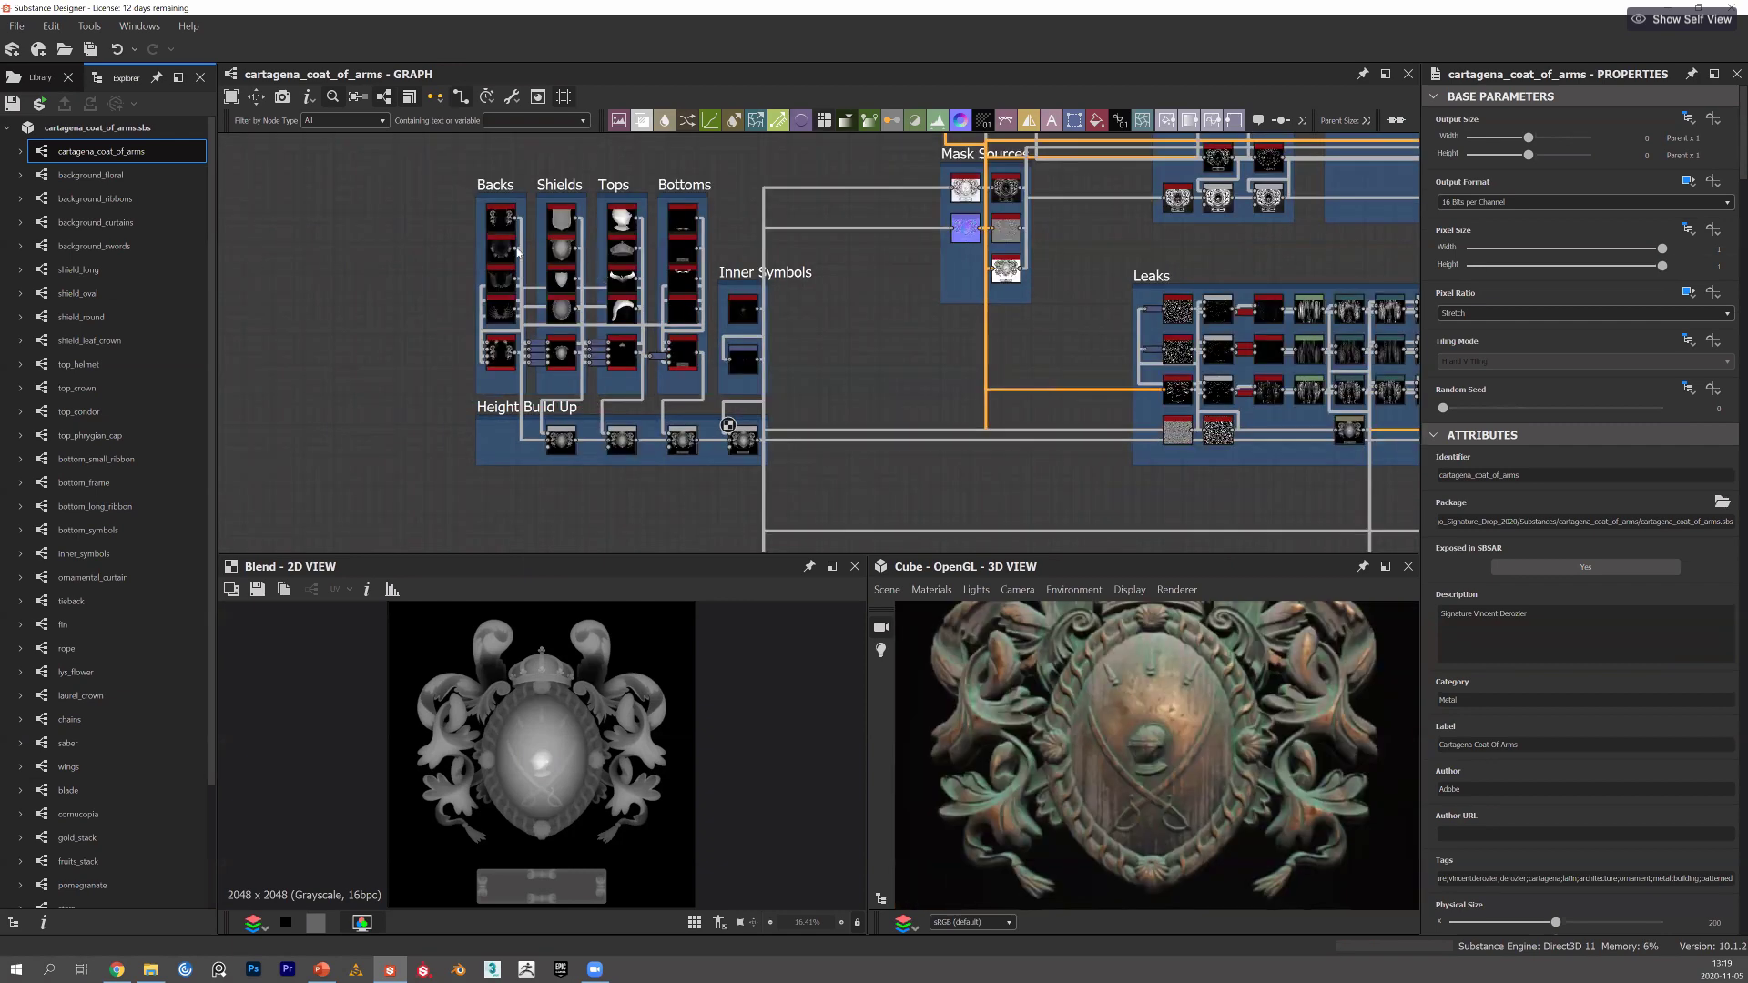
scroll(801, 336, "down", 1)
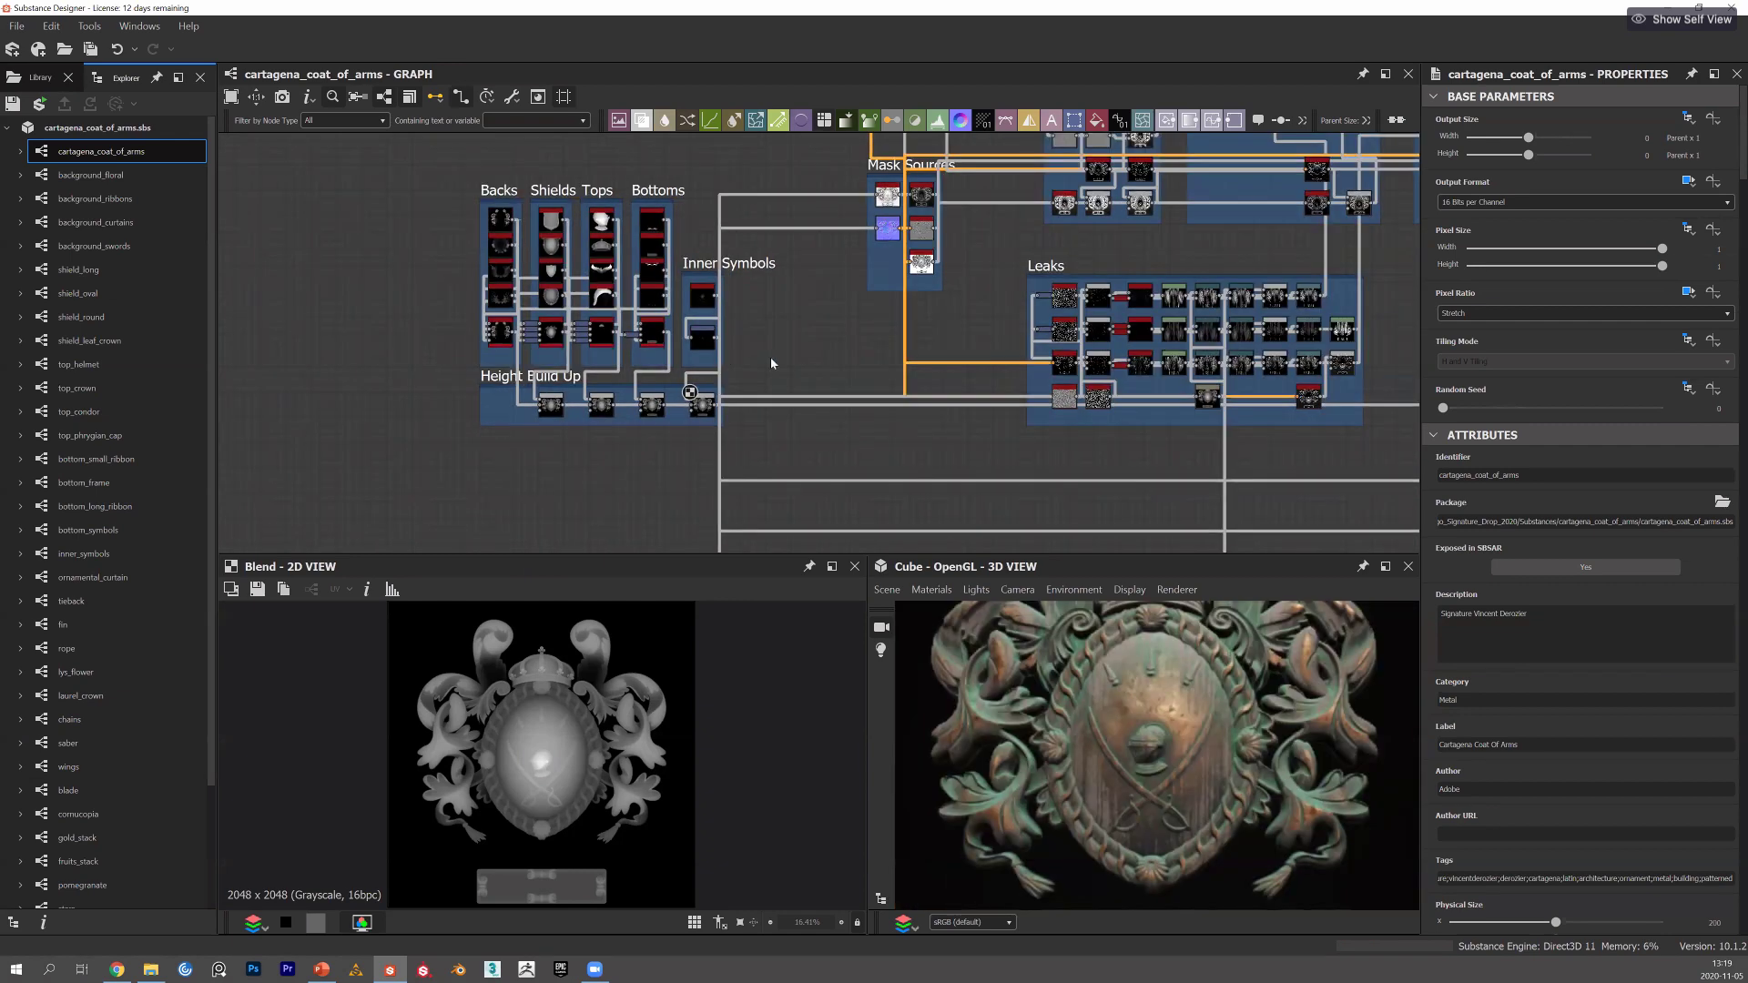
Select the last Blend node in the Height Build Up frame and trace its connections across the graph to the Outputs frame.
scroll(718, 409, "up", 2)
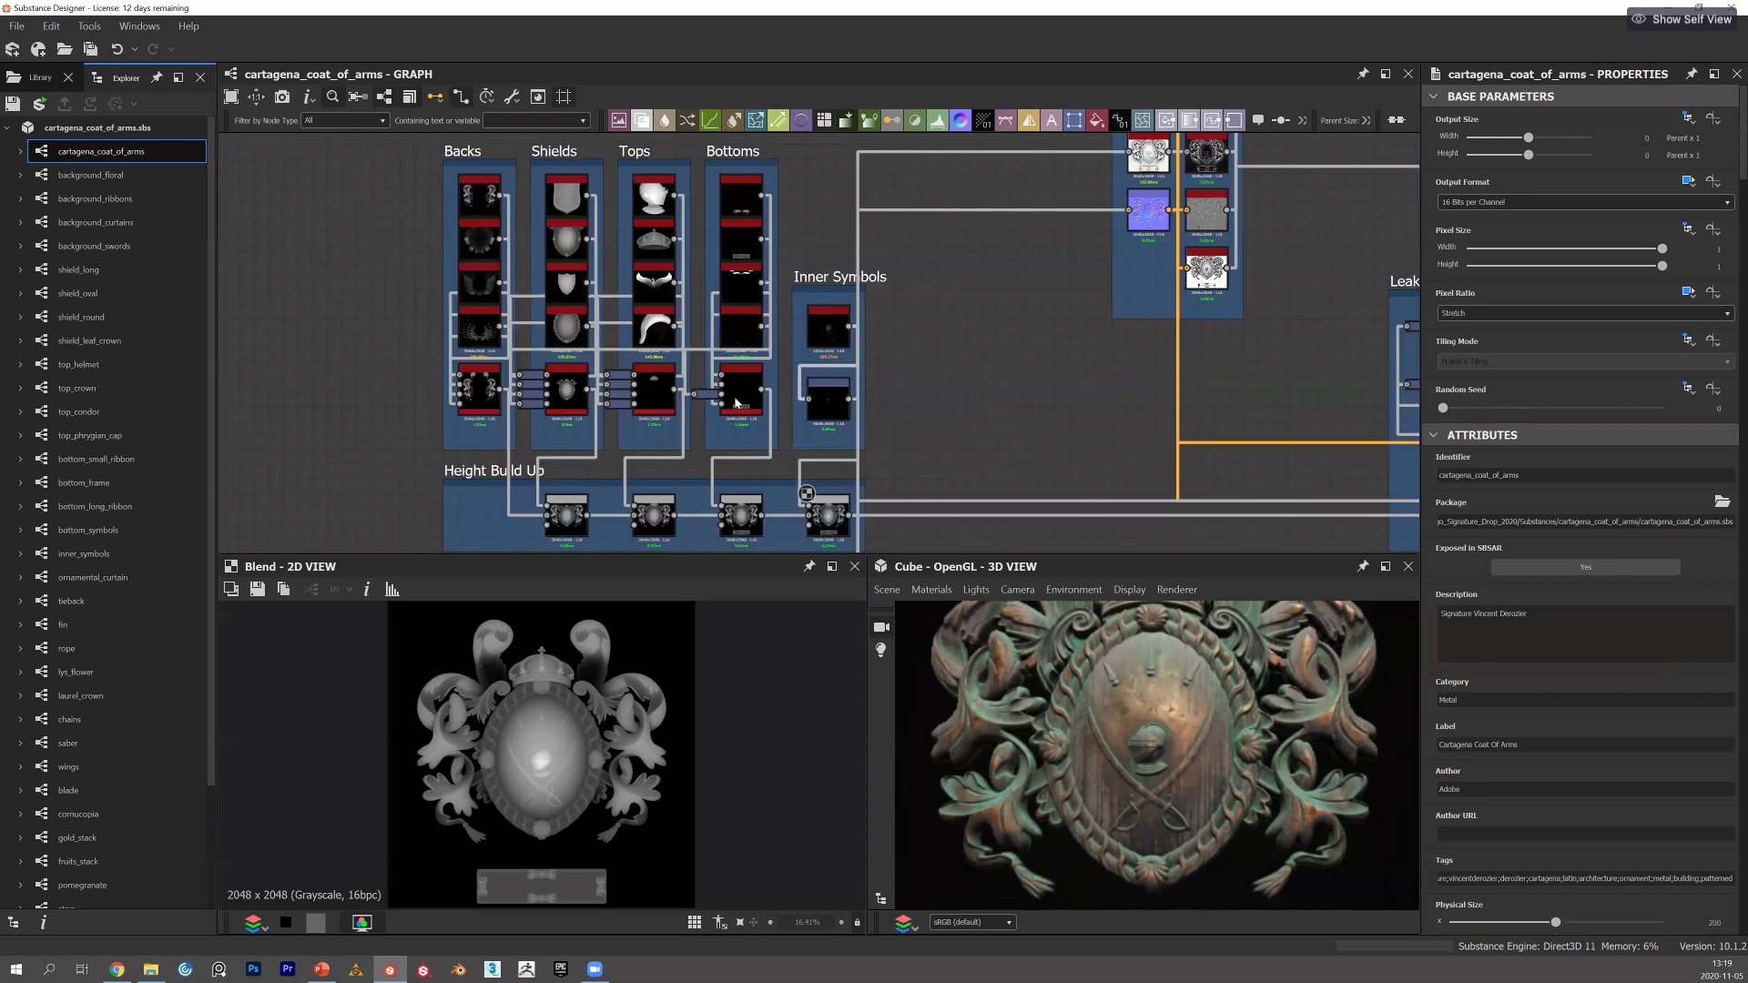
left_click(827, 515)
mouse_move(745, 428)
middle_mouse_down()
mouse_move(745, 379)
mouse_move(736, 403)
middle_mouse_up()
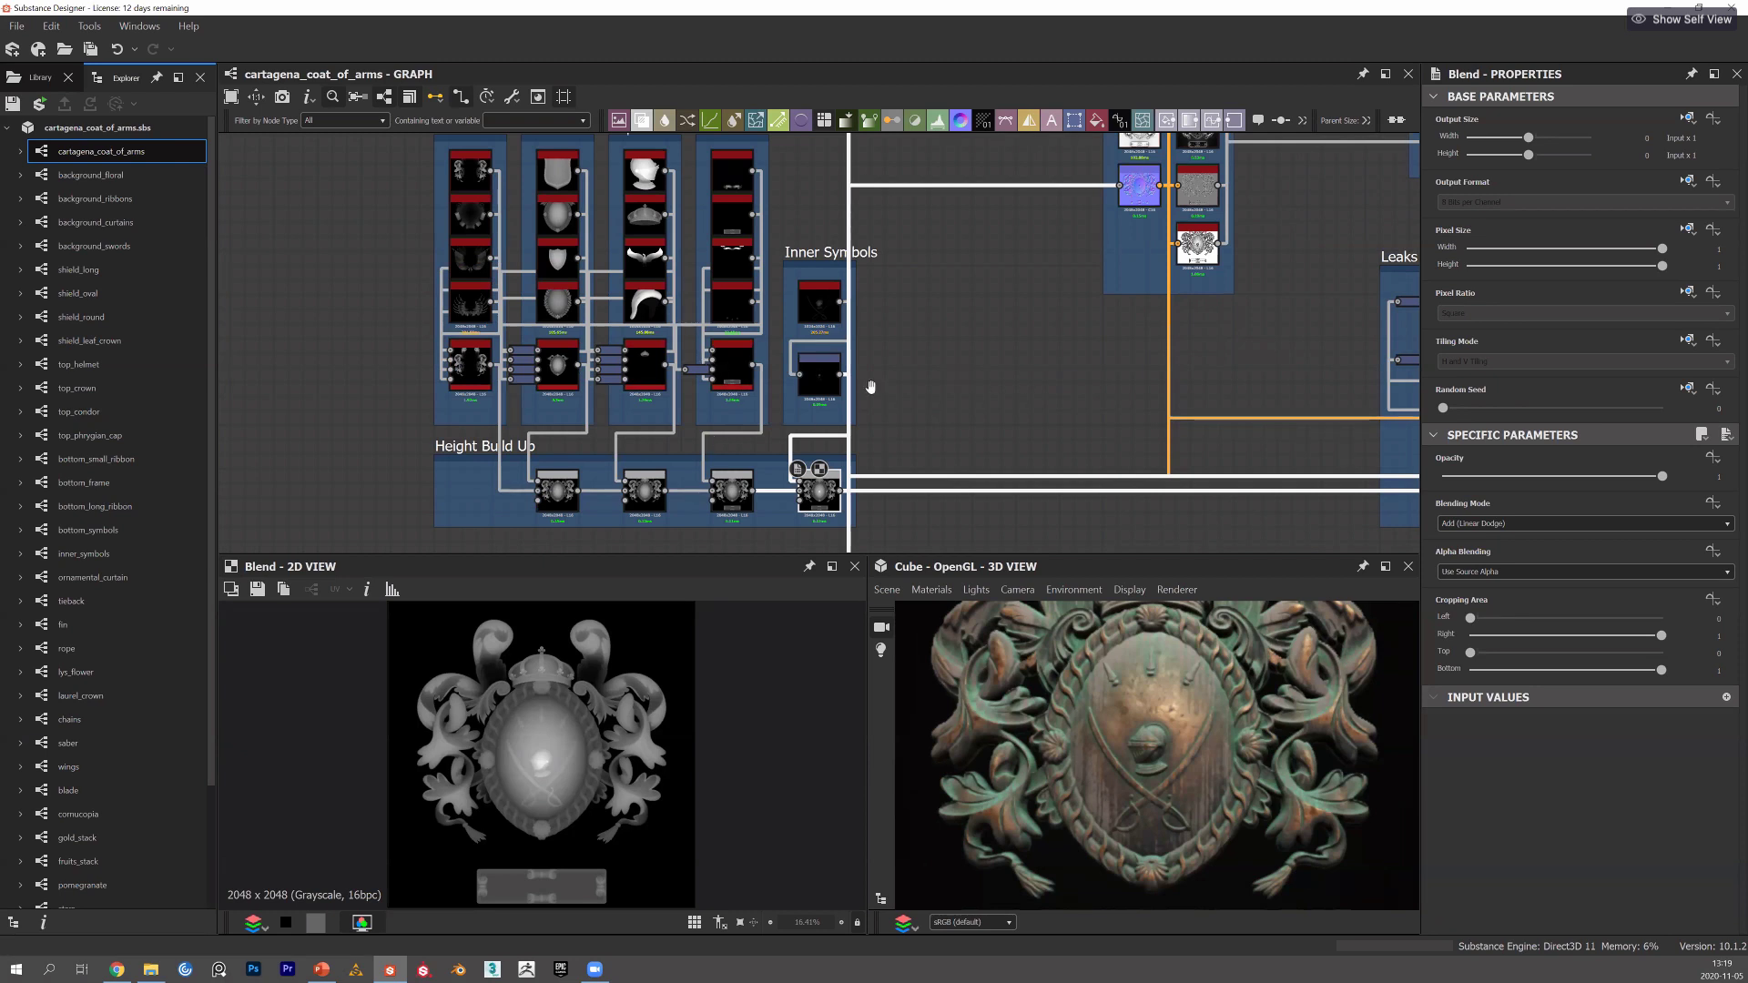
scroll(713, 355, "down", 1)
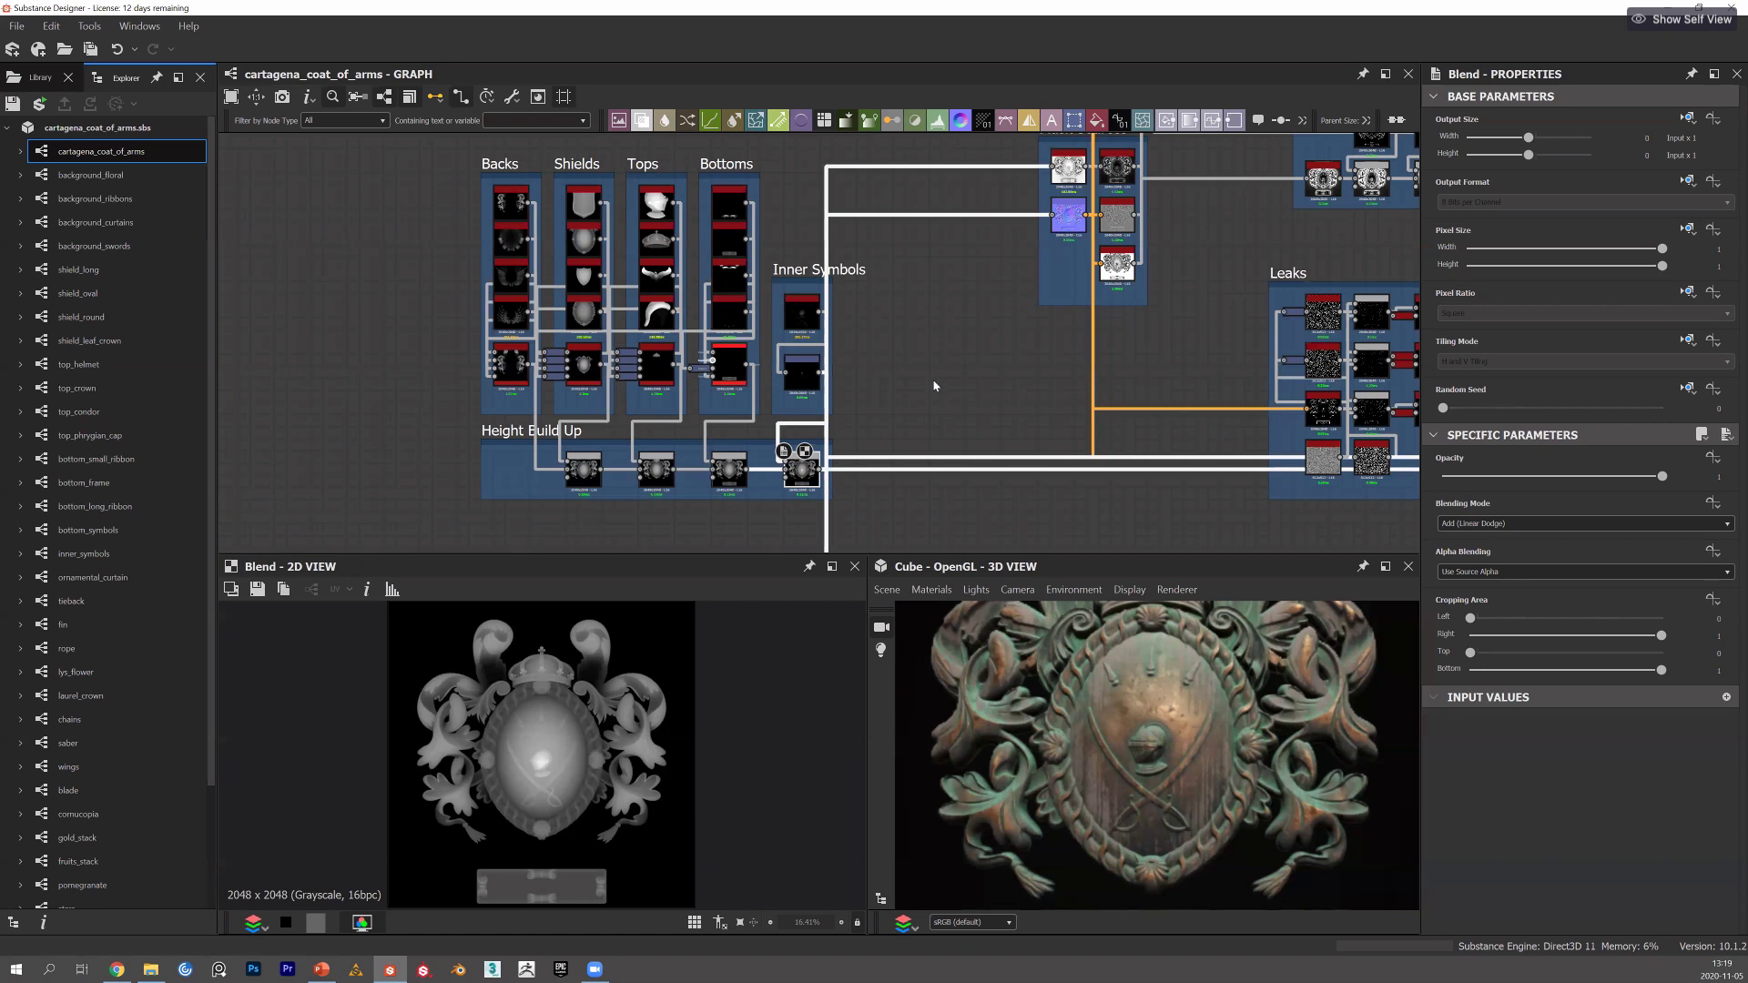
scroll(1020, 428, "down", 3)
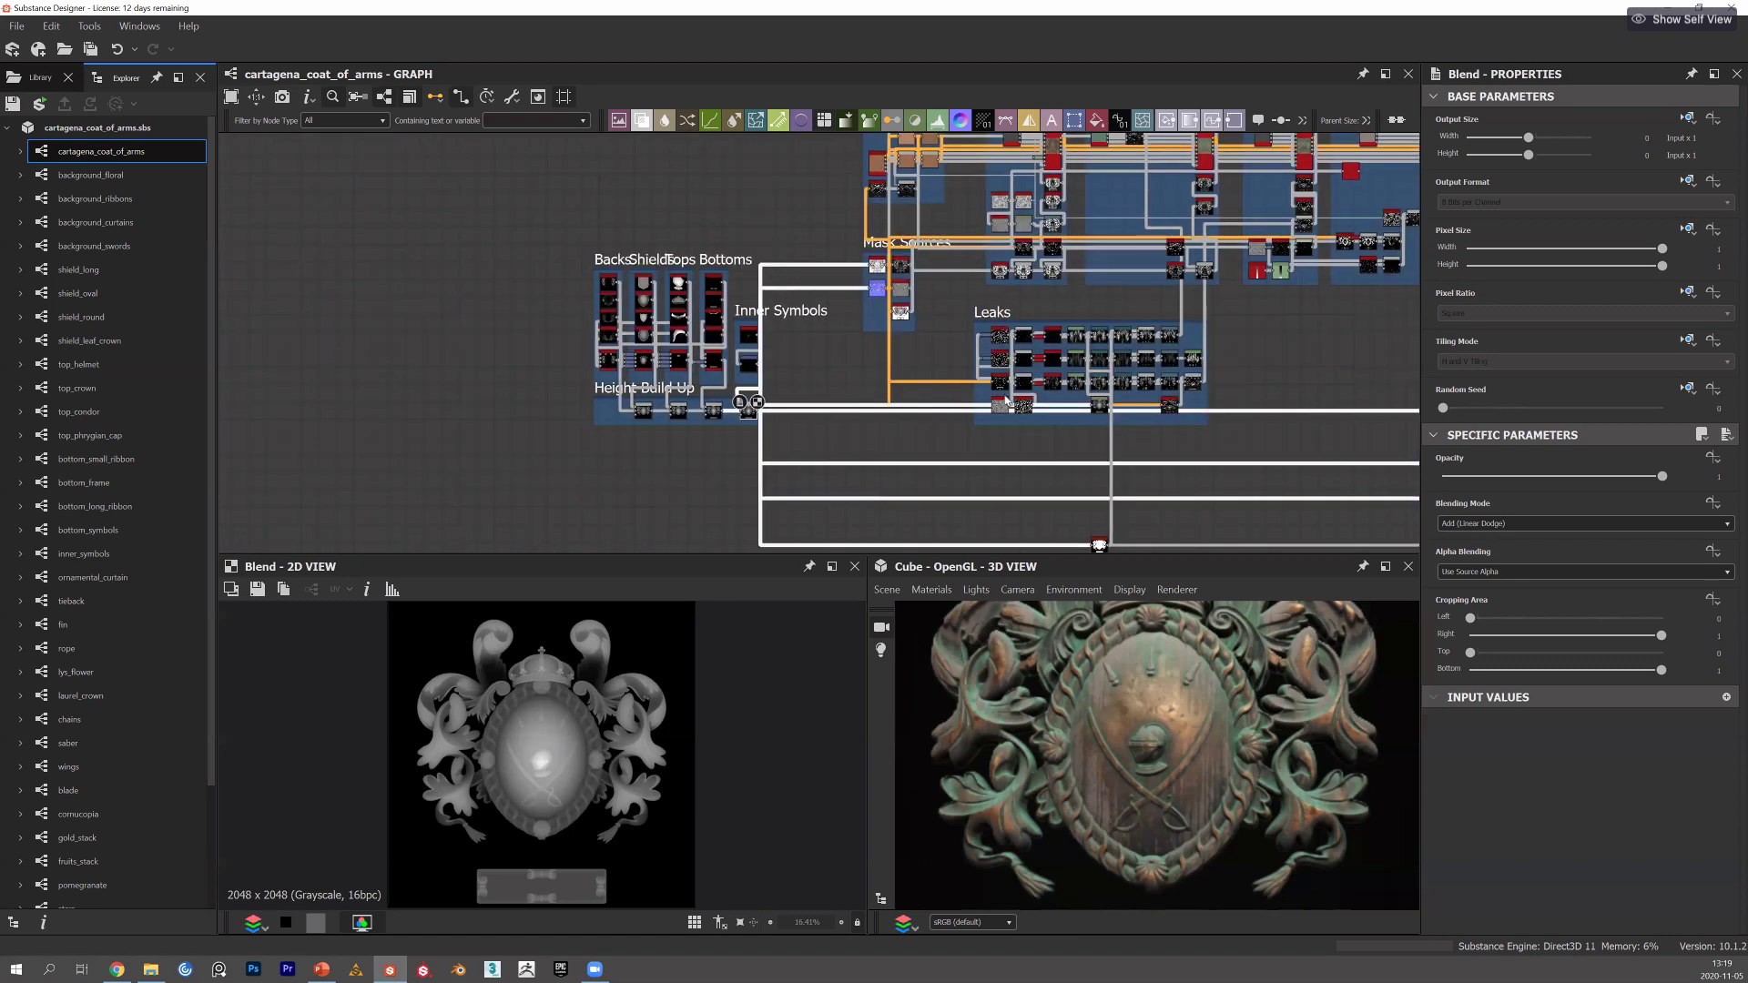
scroll(1005, 400, "down", 2)
middle_click_drag(1005, 401, 831, 420)
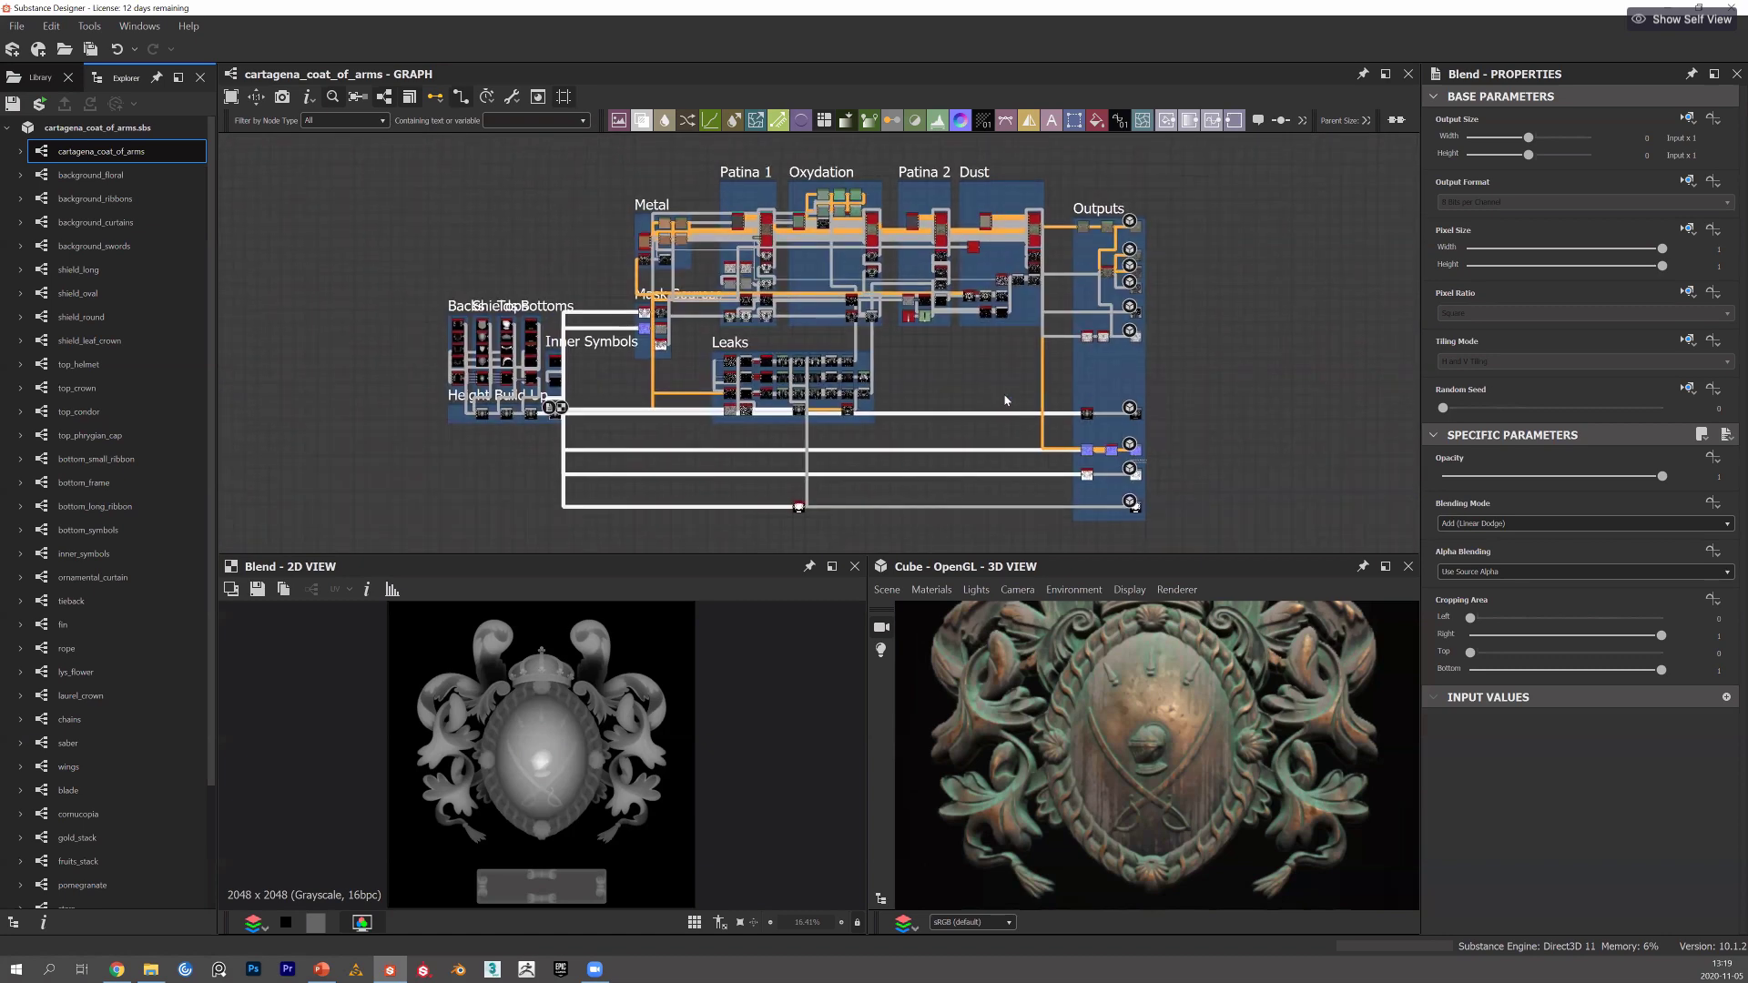
Highlight the Metal, Mask Sources, Patina, Oxydation, Dust and Leaks frames together and examine the material section of the graph.
key("ctrl+a")
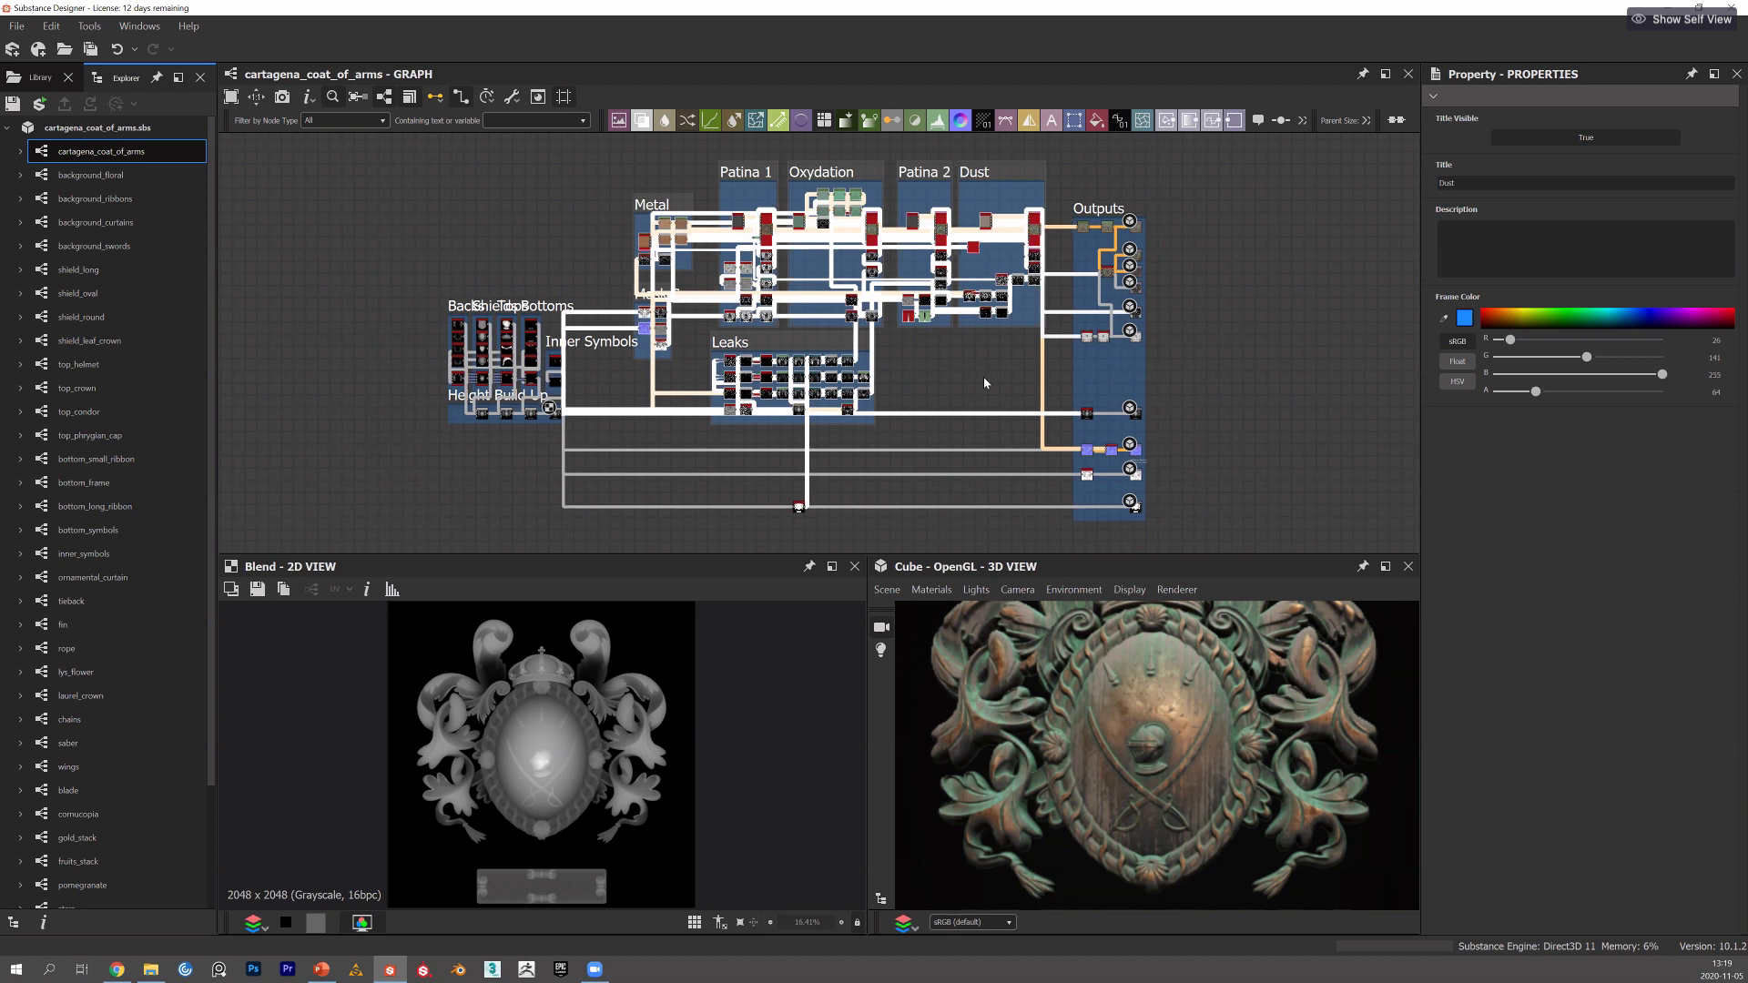
left_click(984, 378)
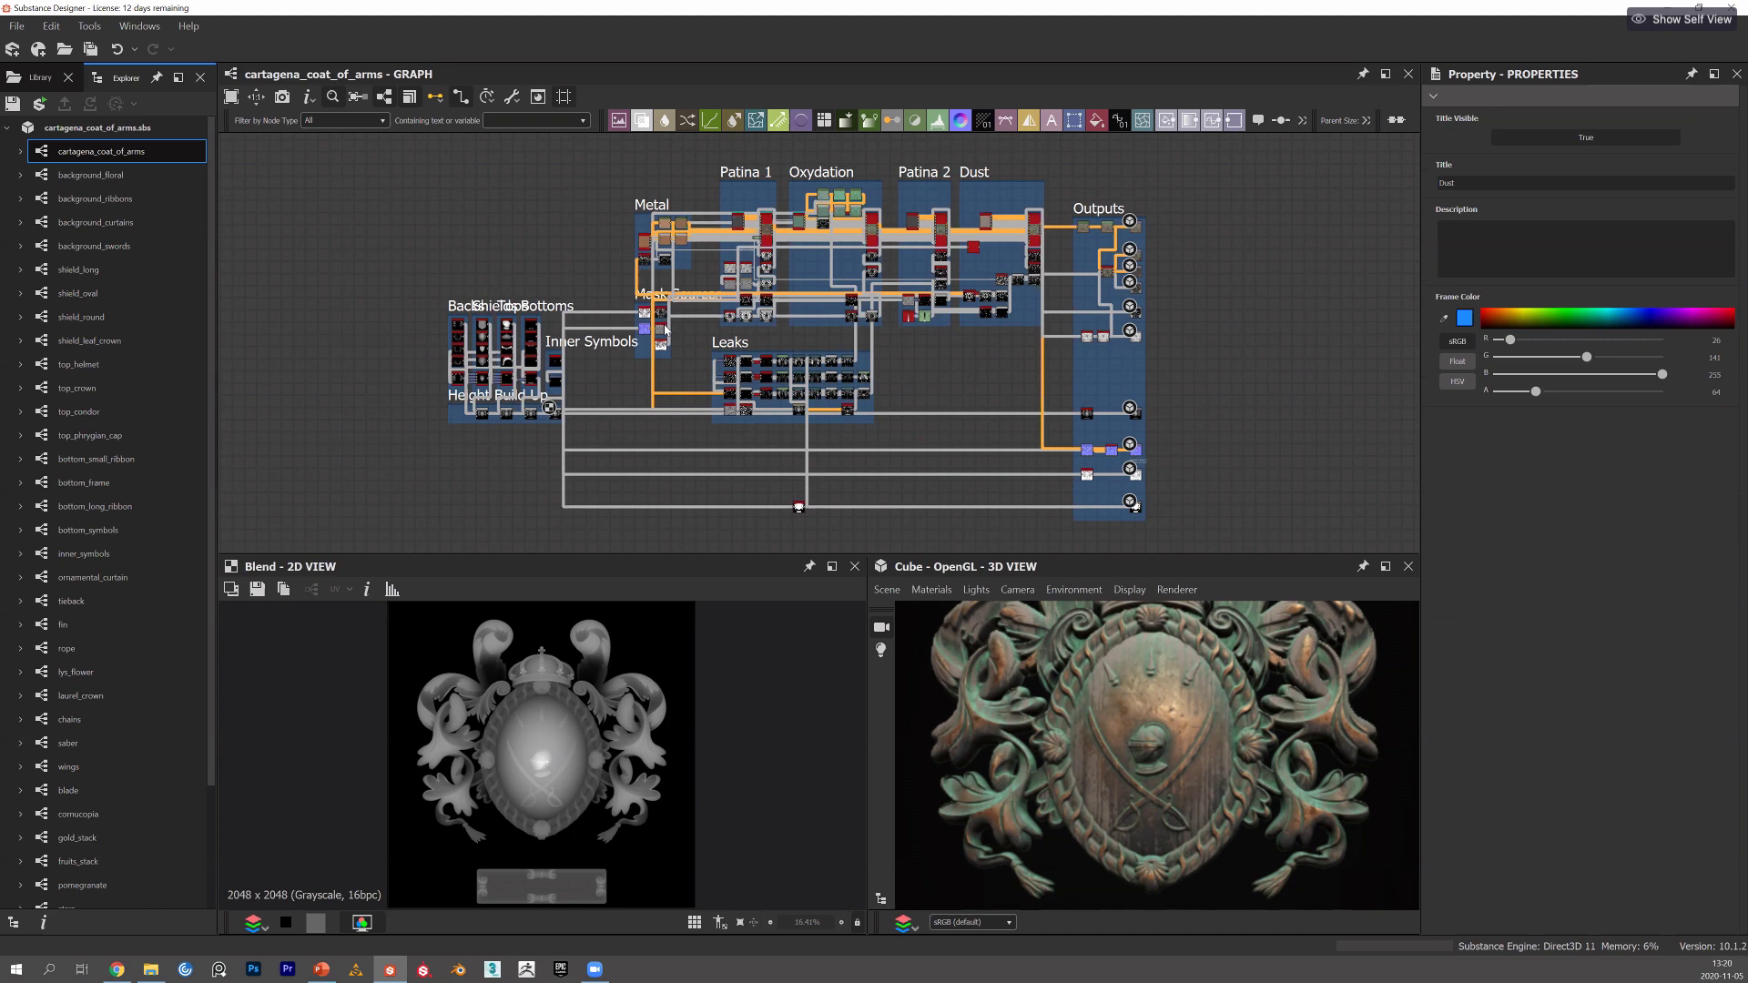
scroll(840, 285, "up", 2)
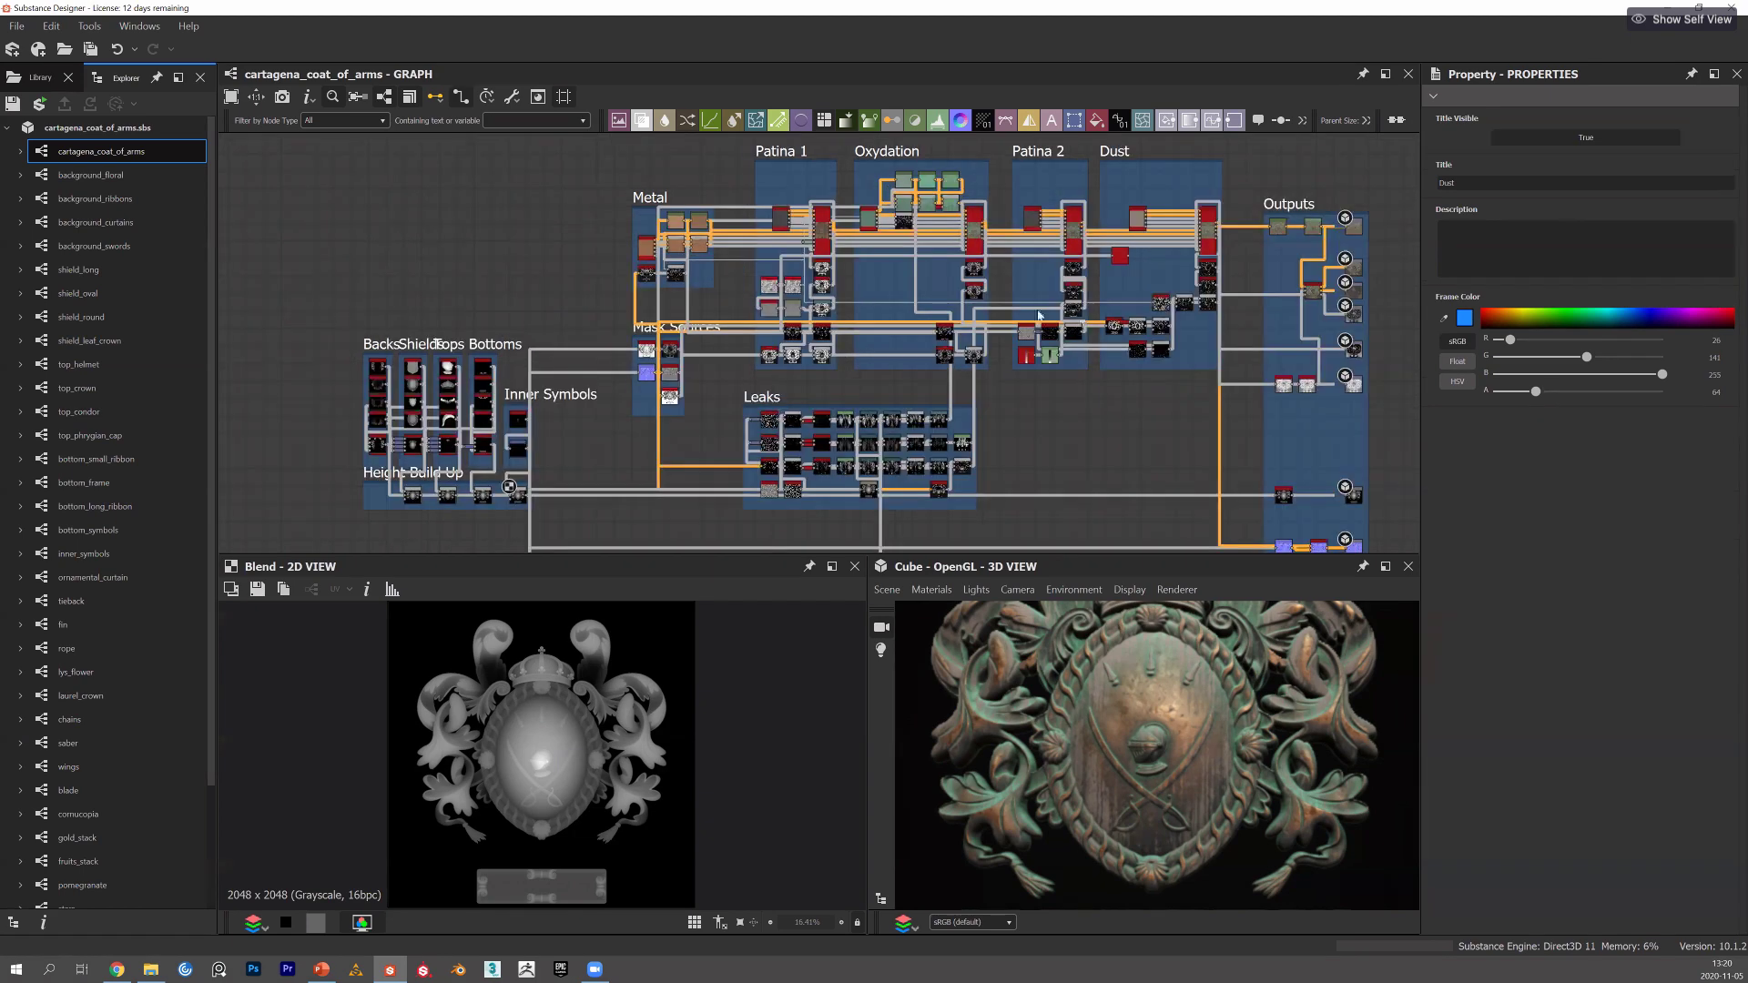
scroll(660, 191, "up", 1)
scroll(658, 197, "up", 1)
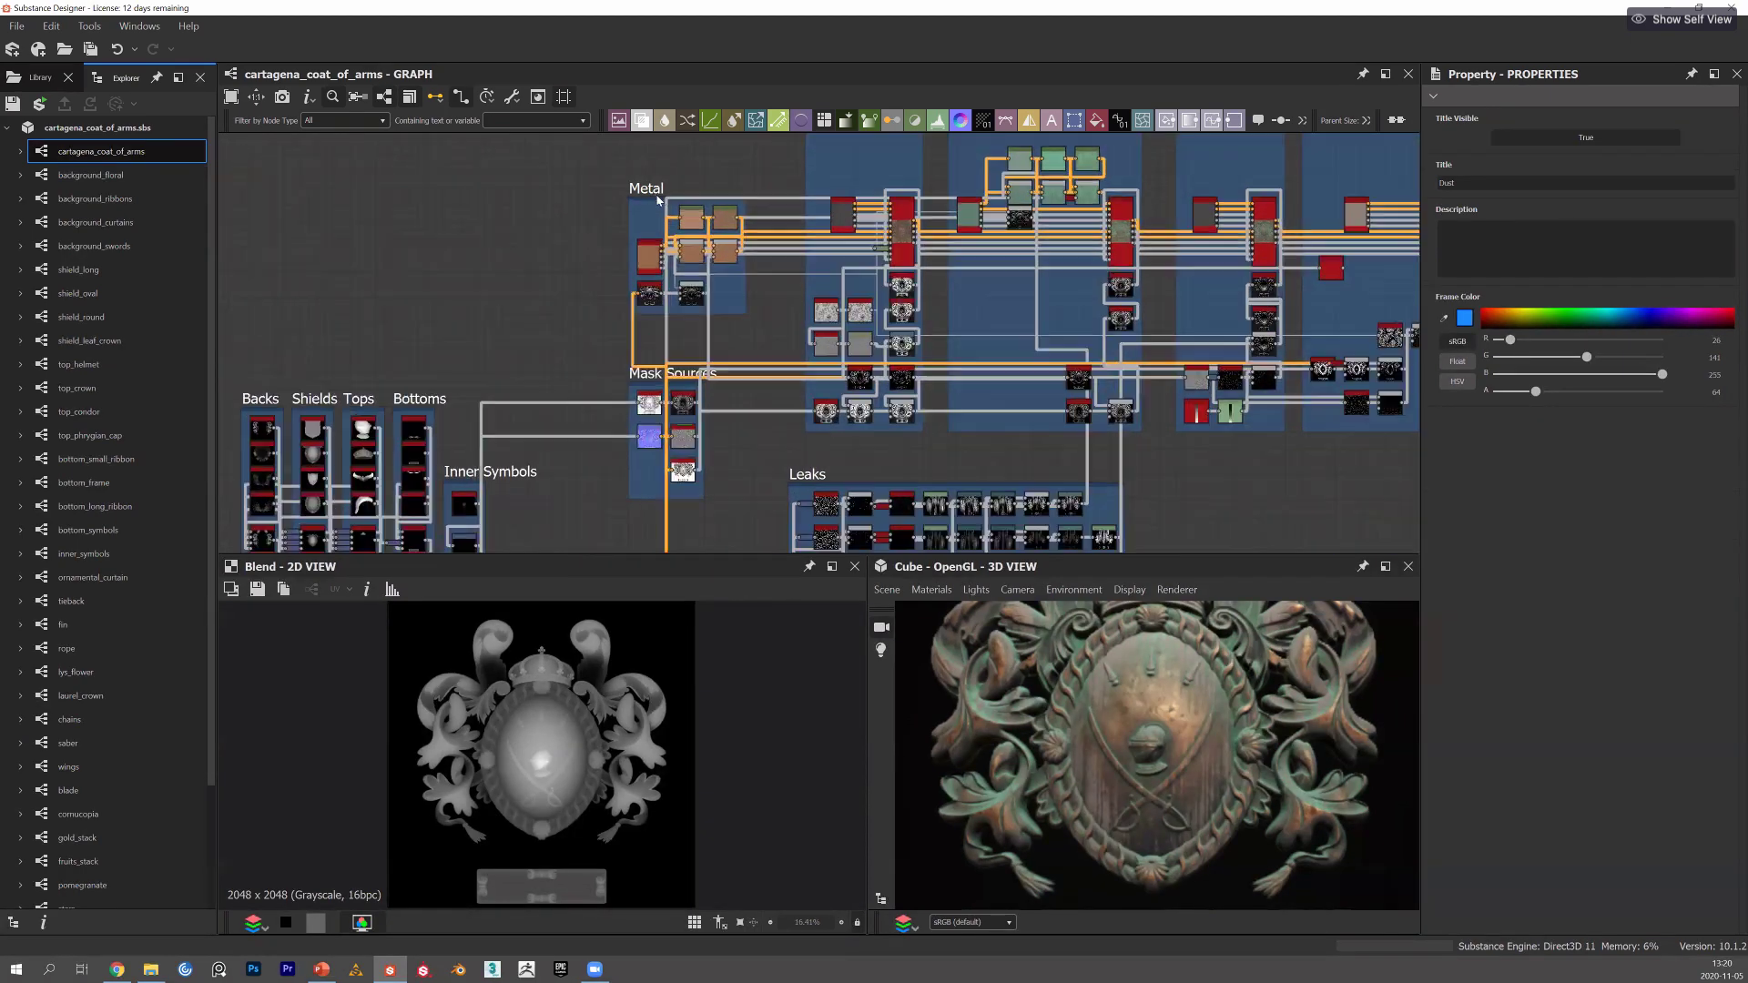
scroll(658, 199, "up", 2)
scroll(658, 201, "down", 4)
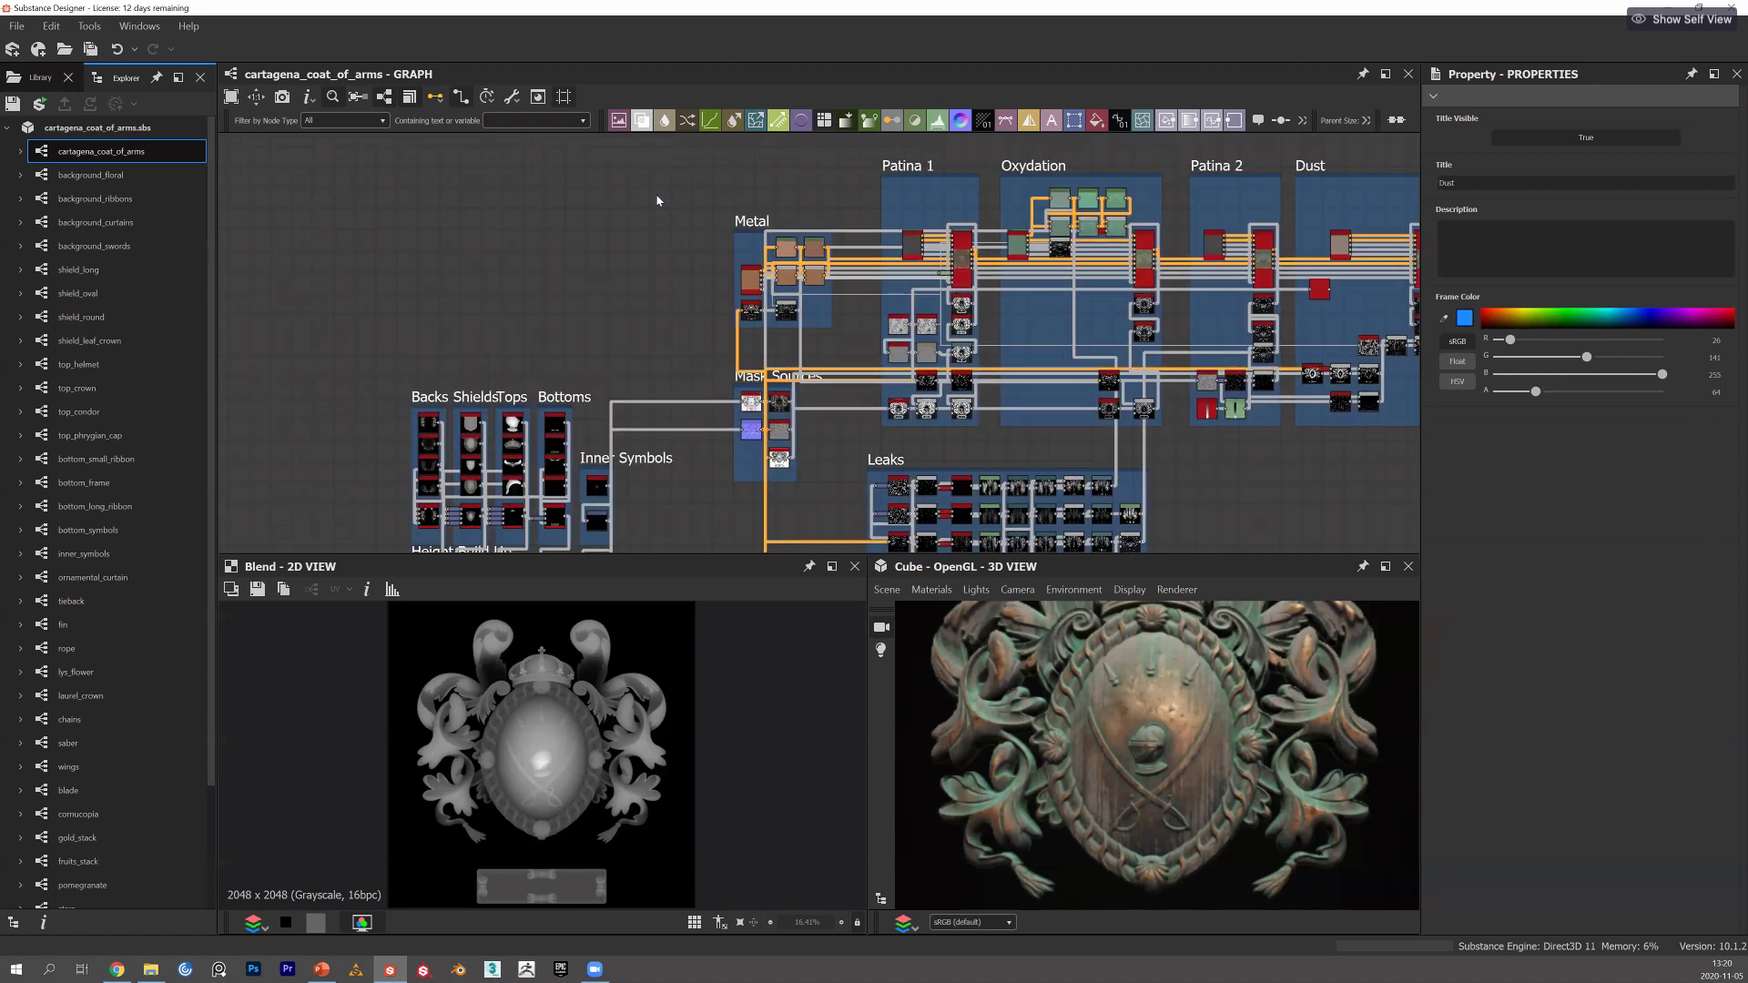
scroll(635, 211, "down", 3)
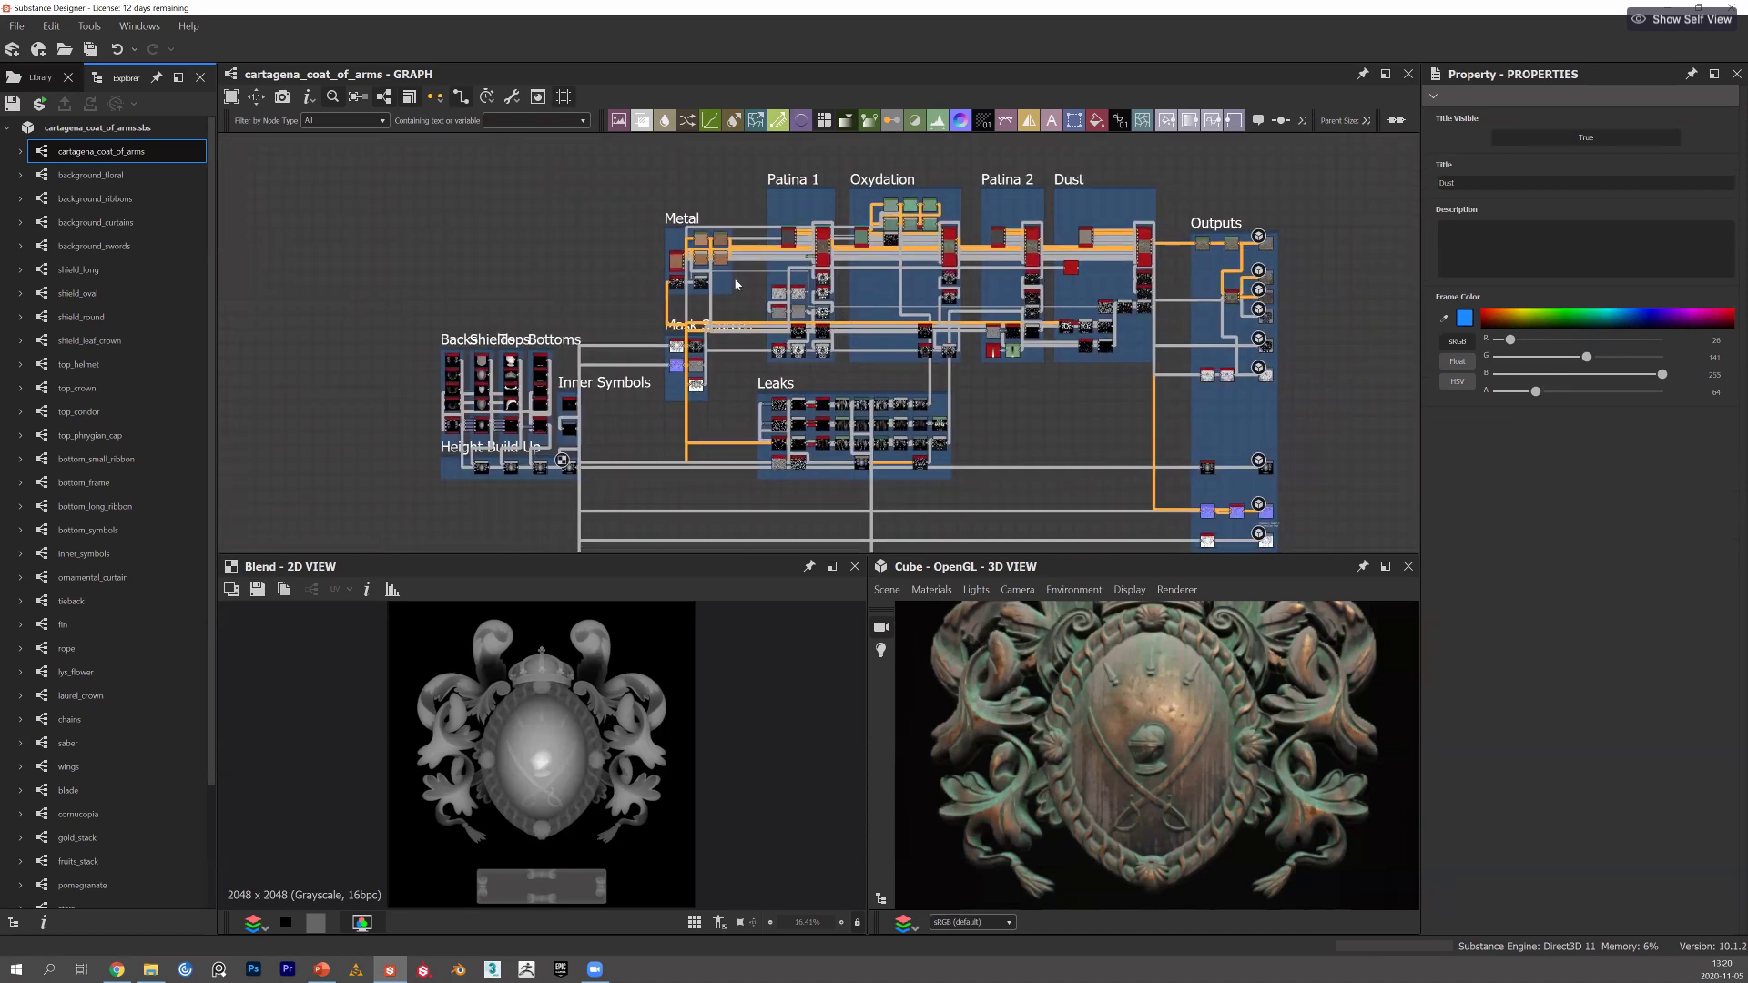
Show the base color of the material_metal node from the Metal frame in the 2D view.
scroll(656, 300, "up", 2)
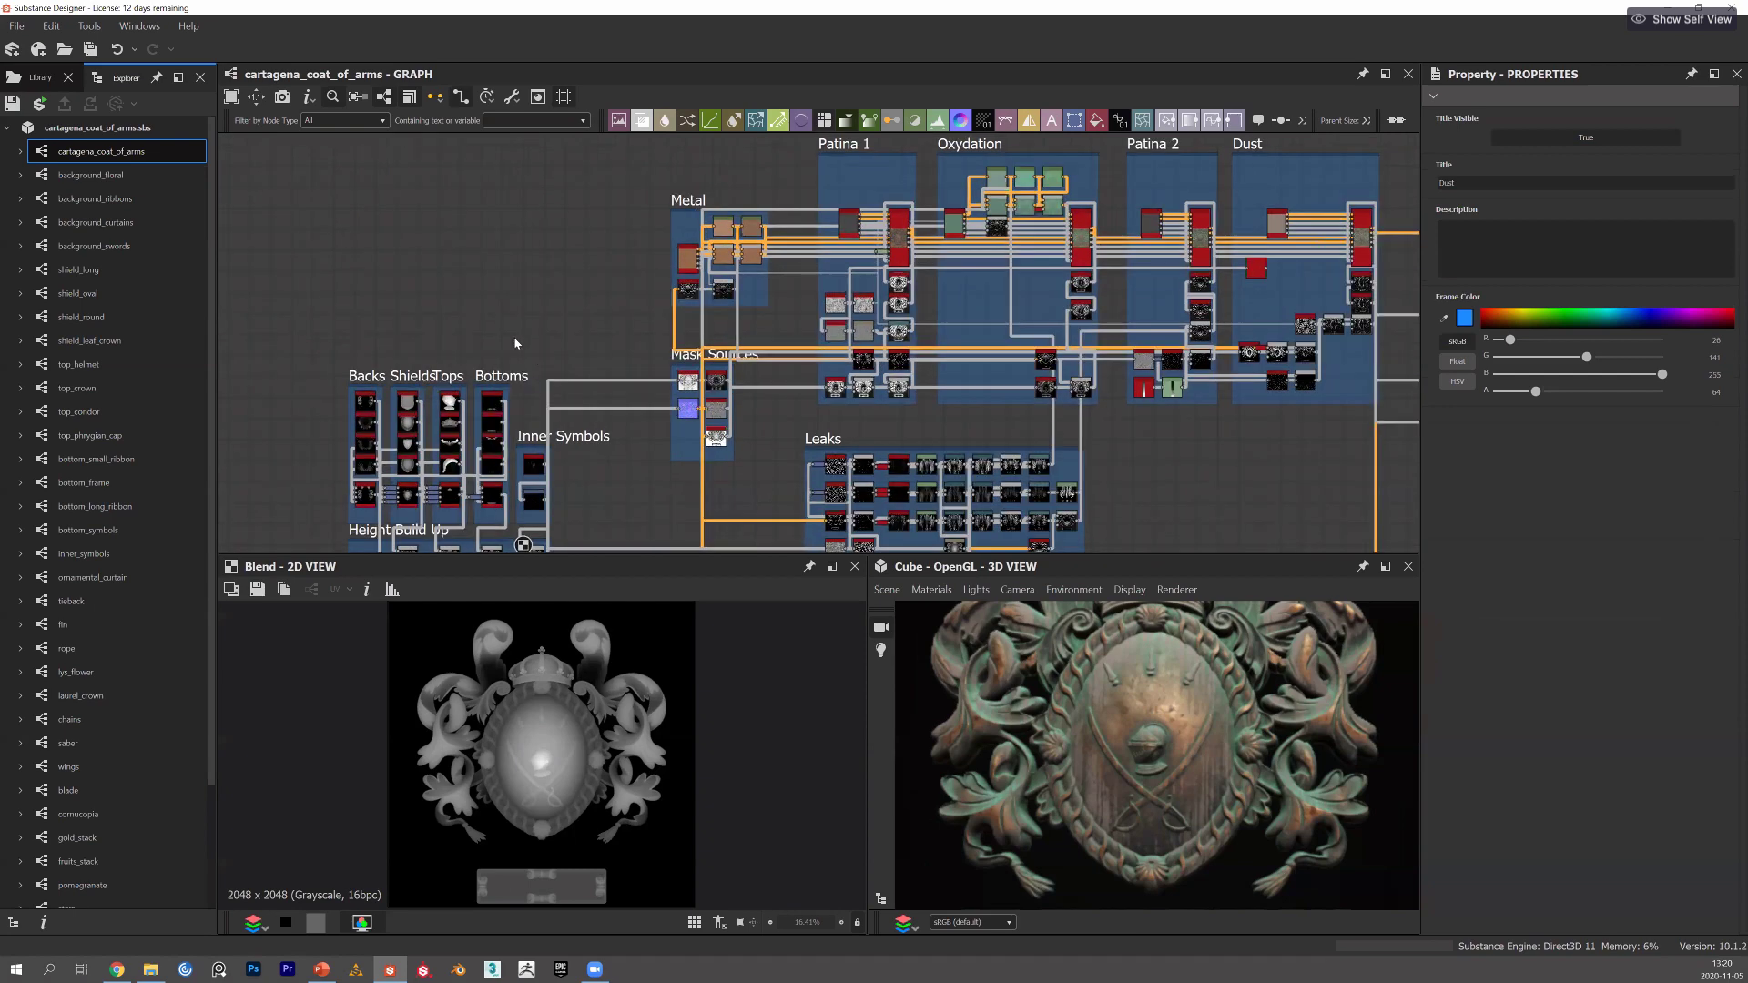
scroll(808, 191, "up", 4)
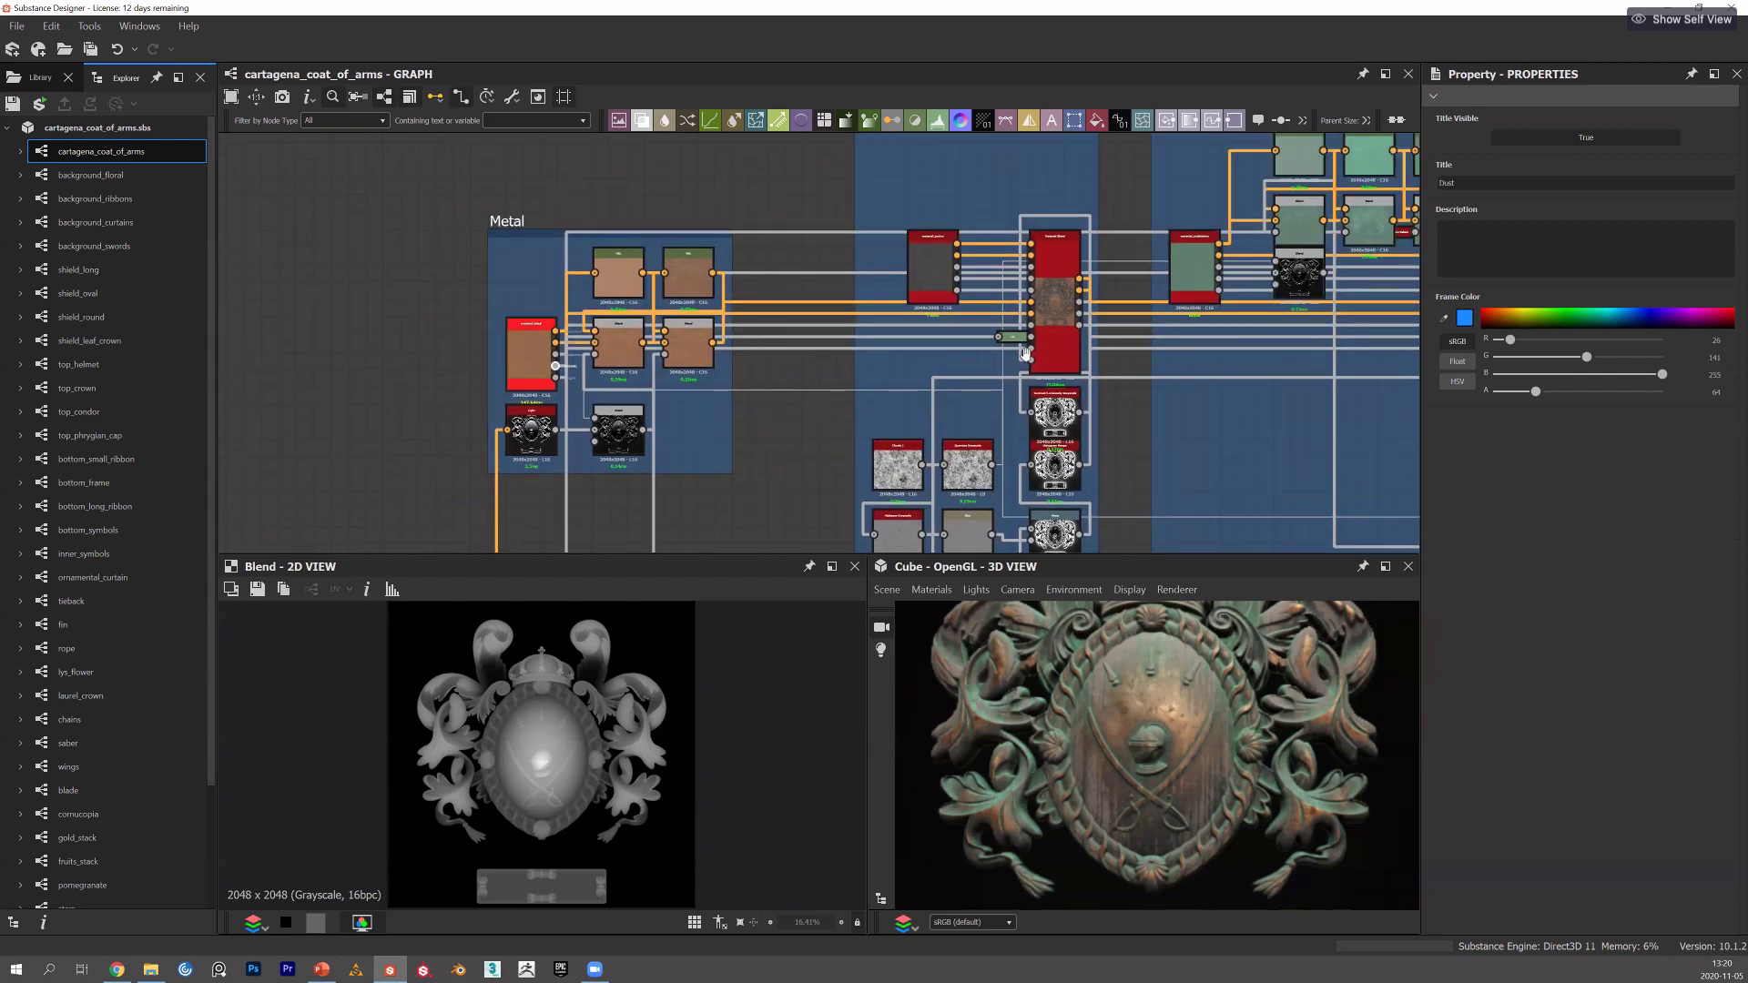
scroll(550, 364, "up", 1)
double_click(527, 353)
middle_click_drag(527, 353, 494, 353)
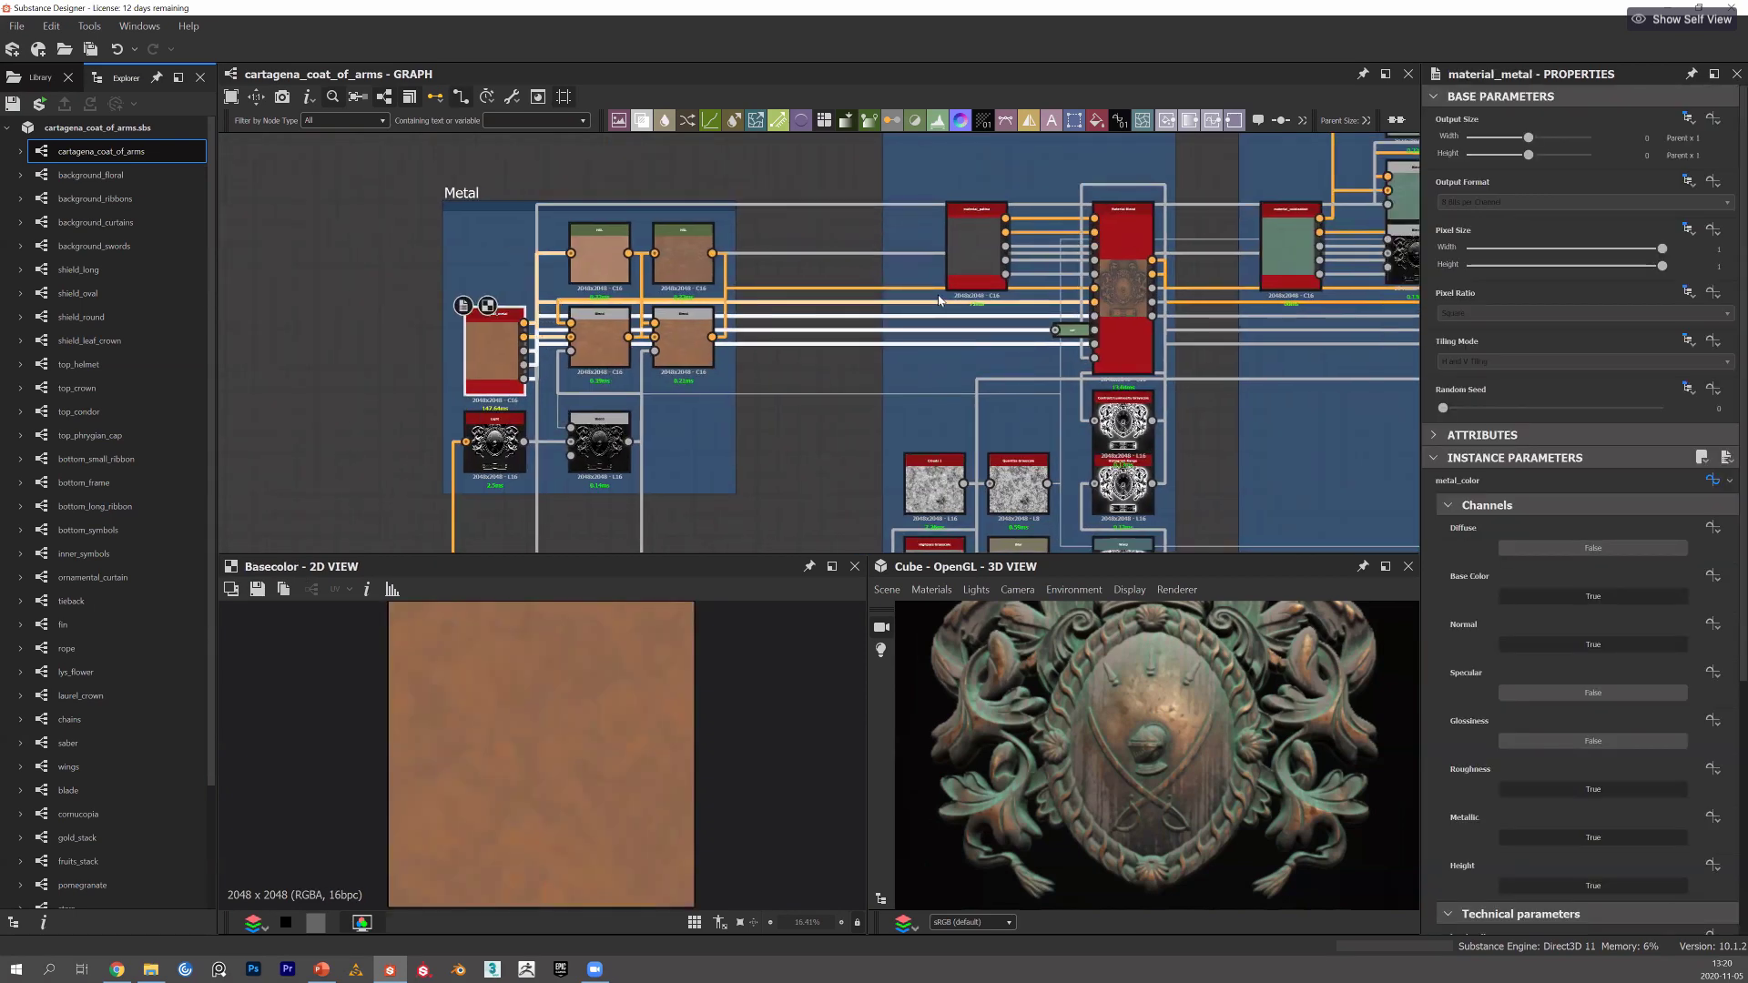
Show the Patina 1 frame's material_blend result in the 2D view and follow its links into the Oxydation frame.
middle_click_drag(939, 300, 762, 301)
double_click(941, 296)
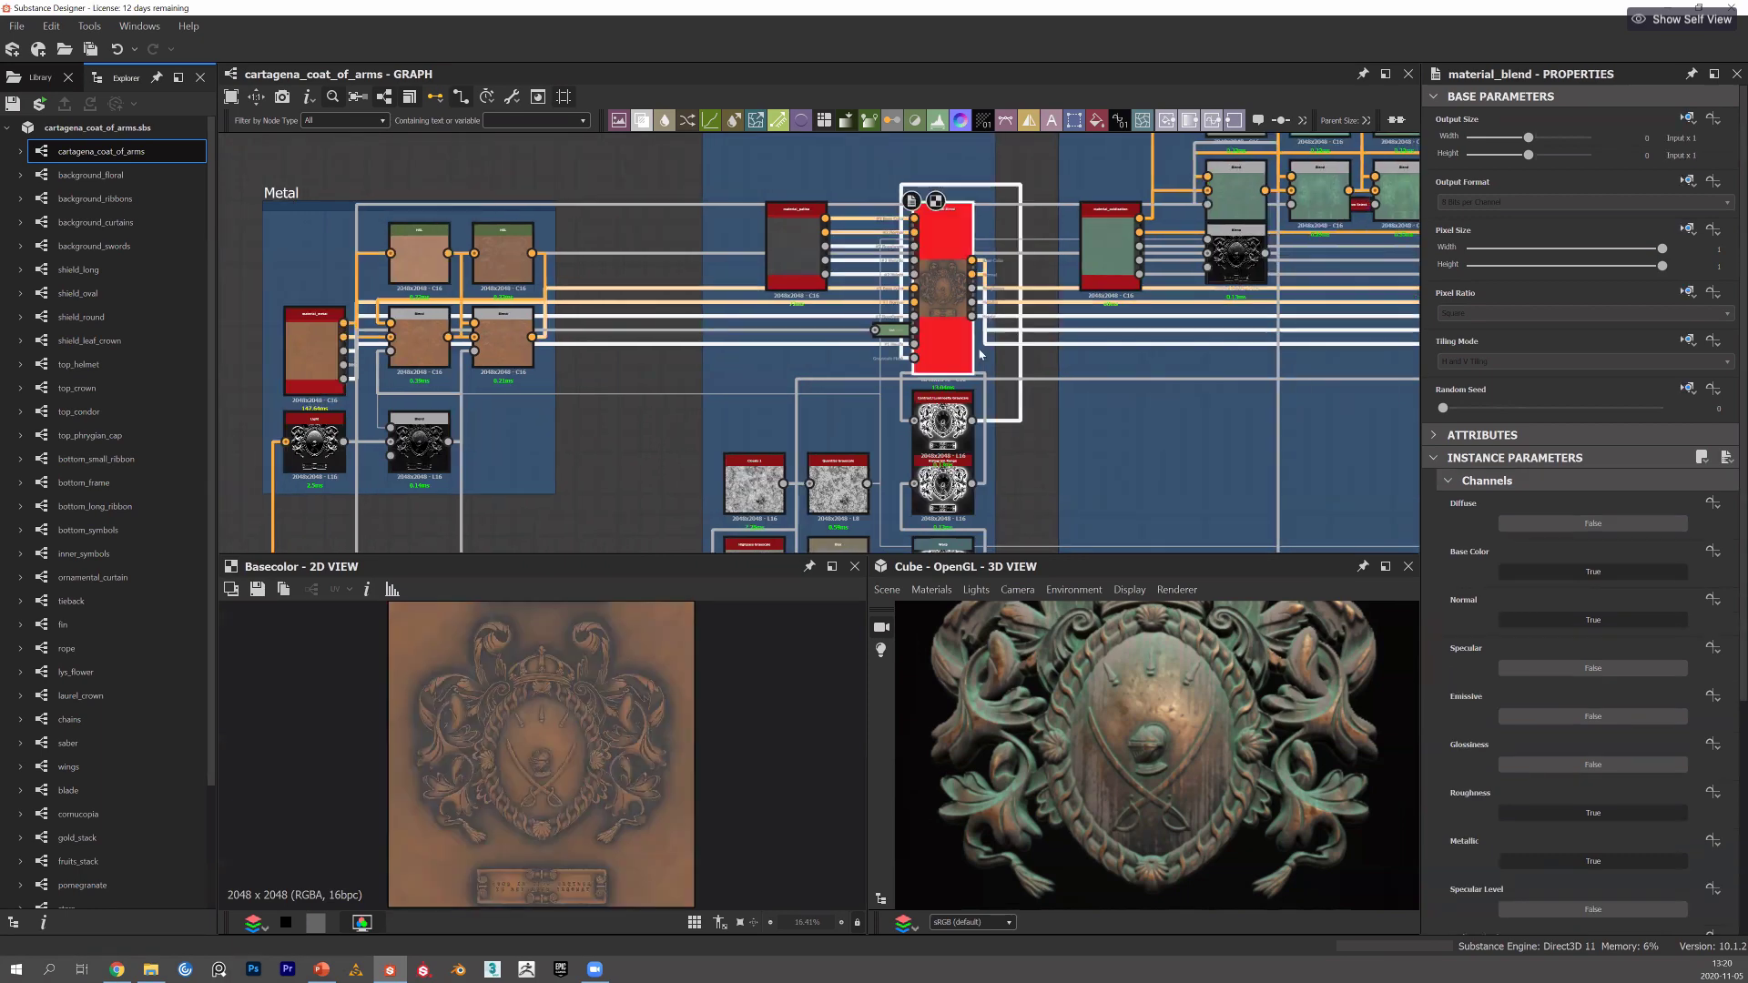
scroll(926, 341, "down", 1)
middle_click_drag(927, 341, 836, 342)
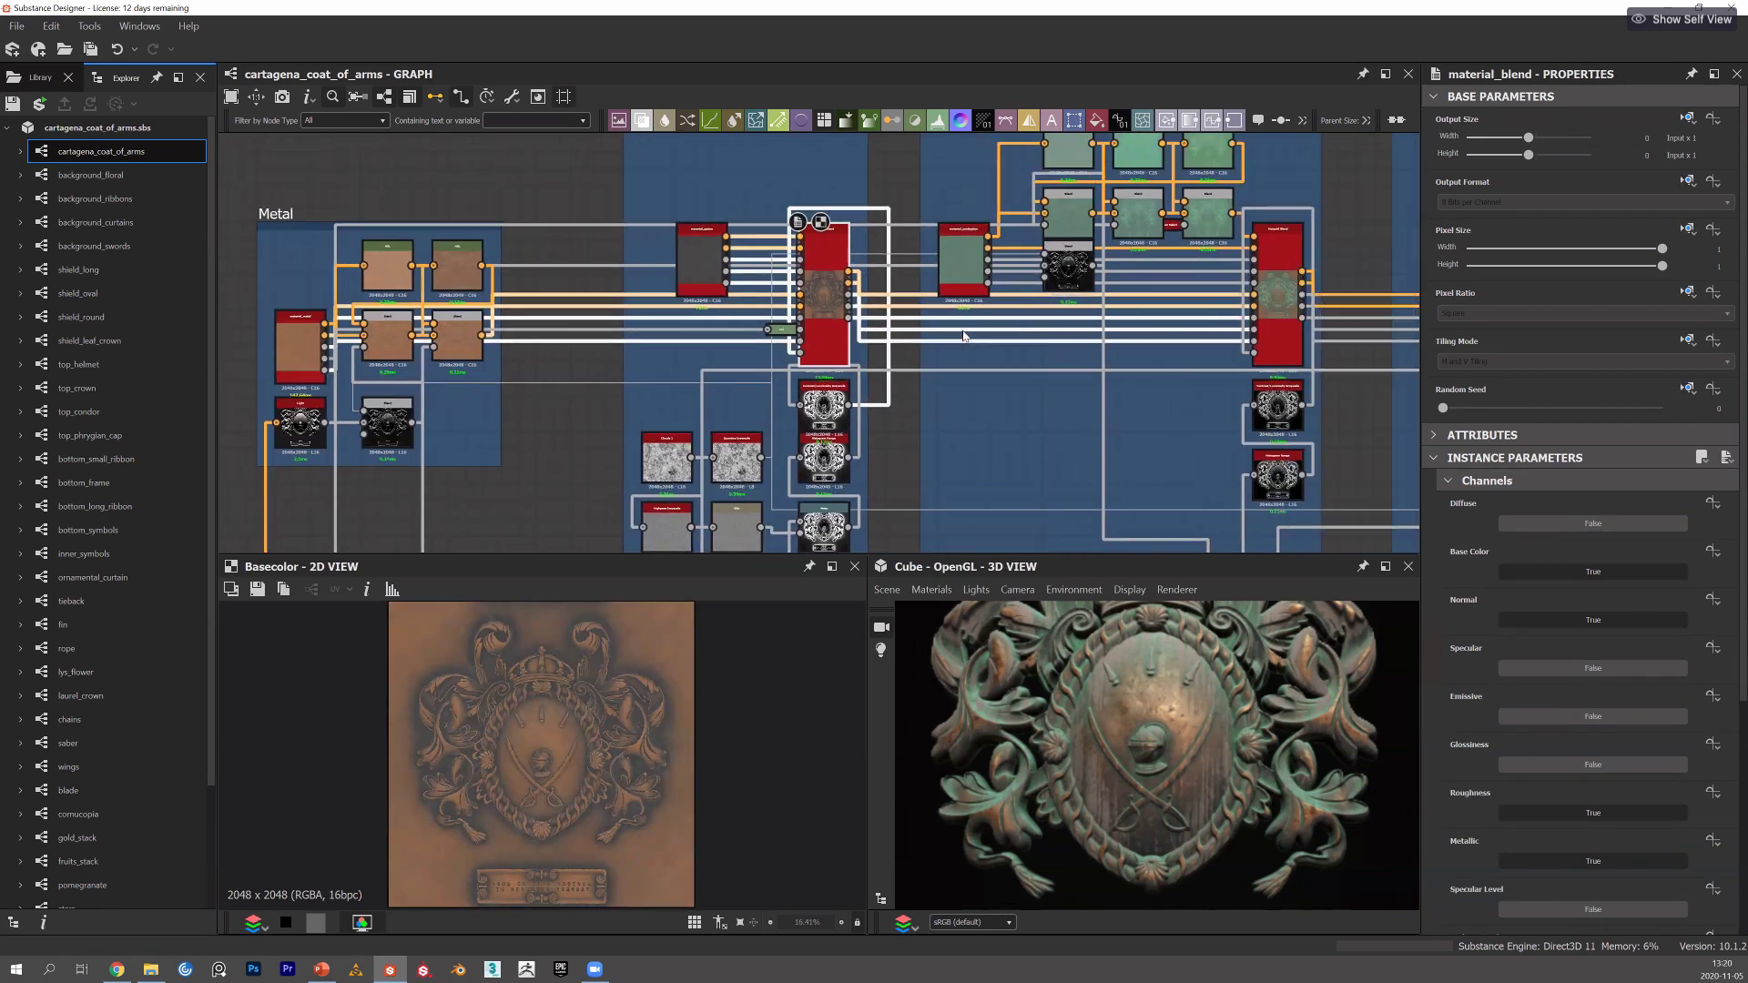
middle_click_drag(965, 336, 817, 337)
middle_click_drag(1041, 318, 966, 337)
scroll(966, 339, "down", 2)
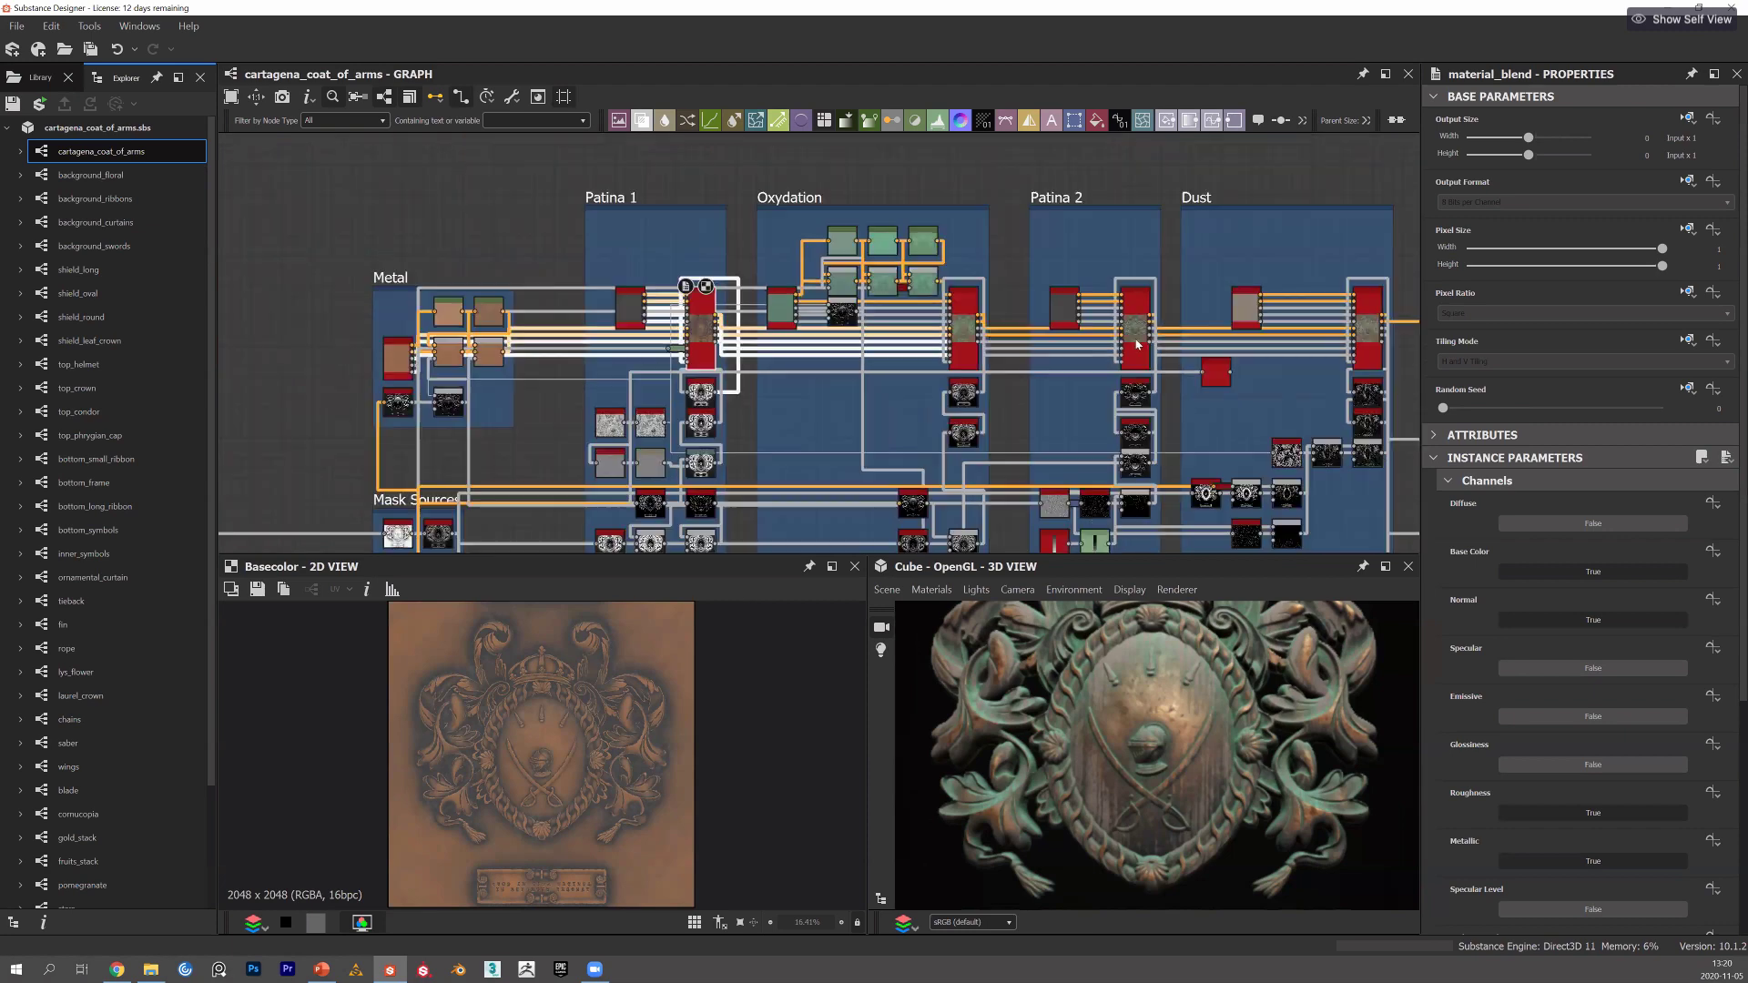
Show the material_blend results of the Oxydation and Patina 2 frames one after the other in the 2D view.
double_click(964, 346)
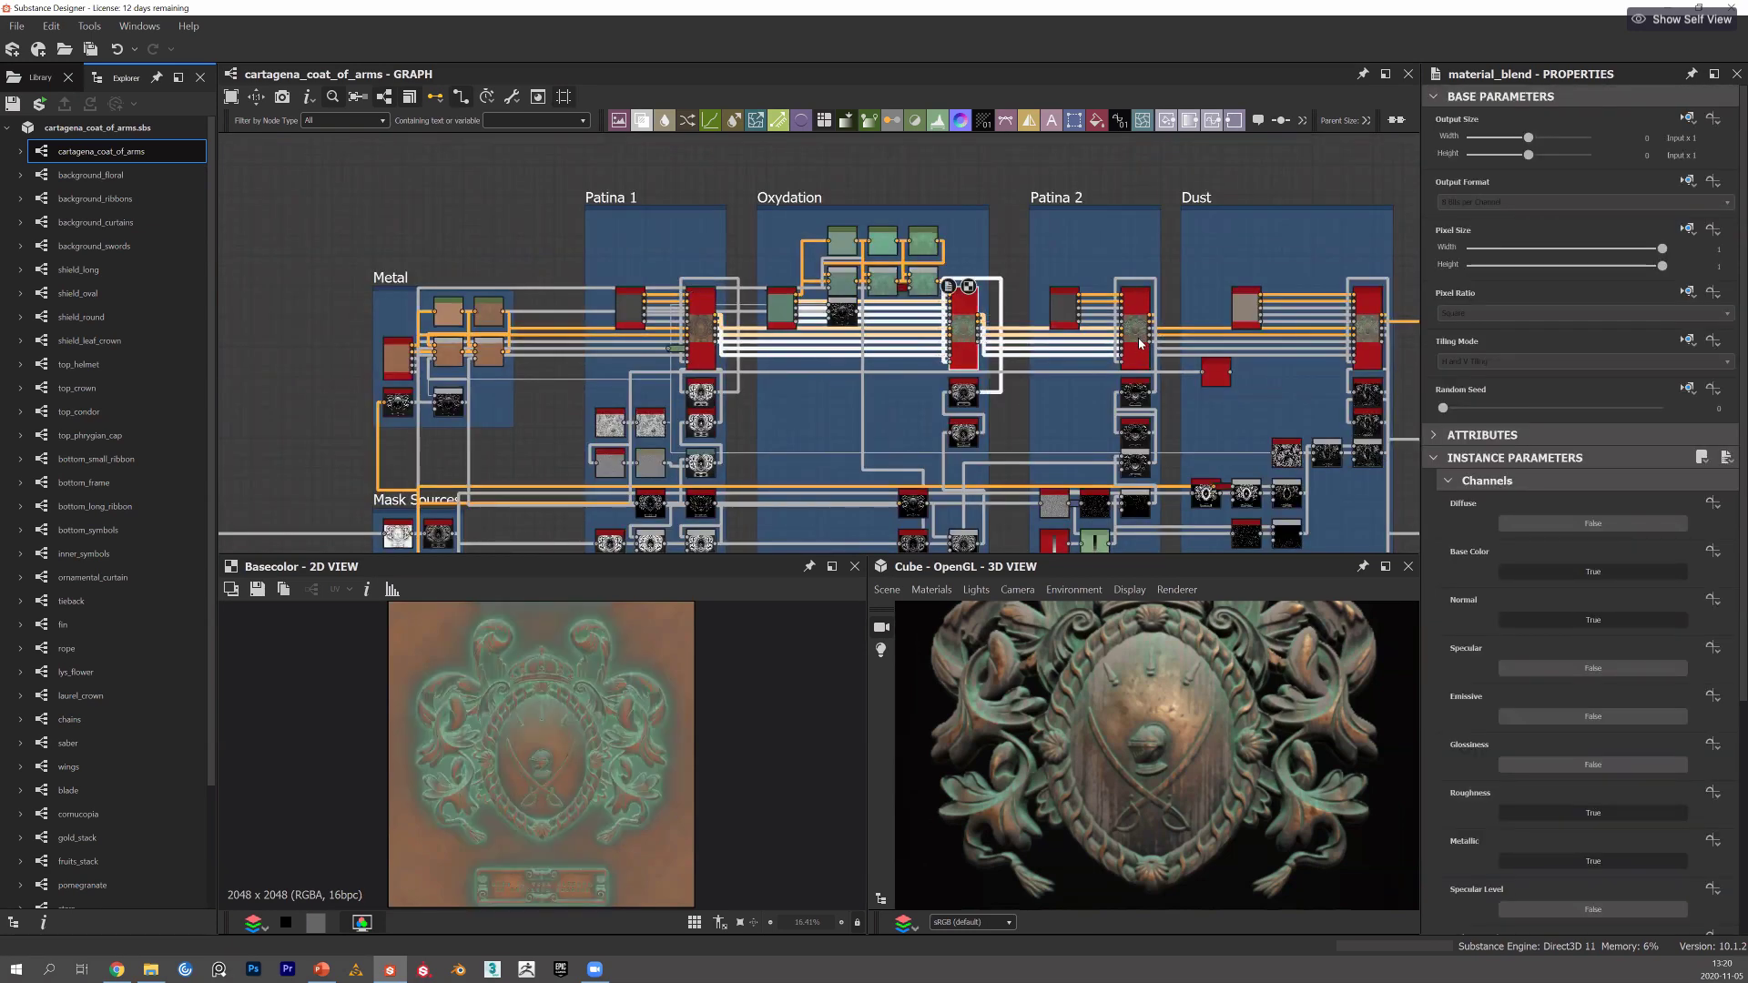
double_click(1138, 342)
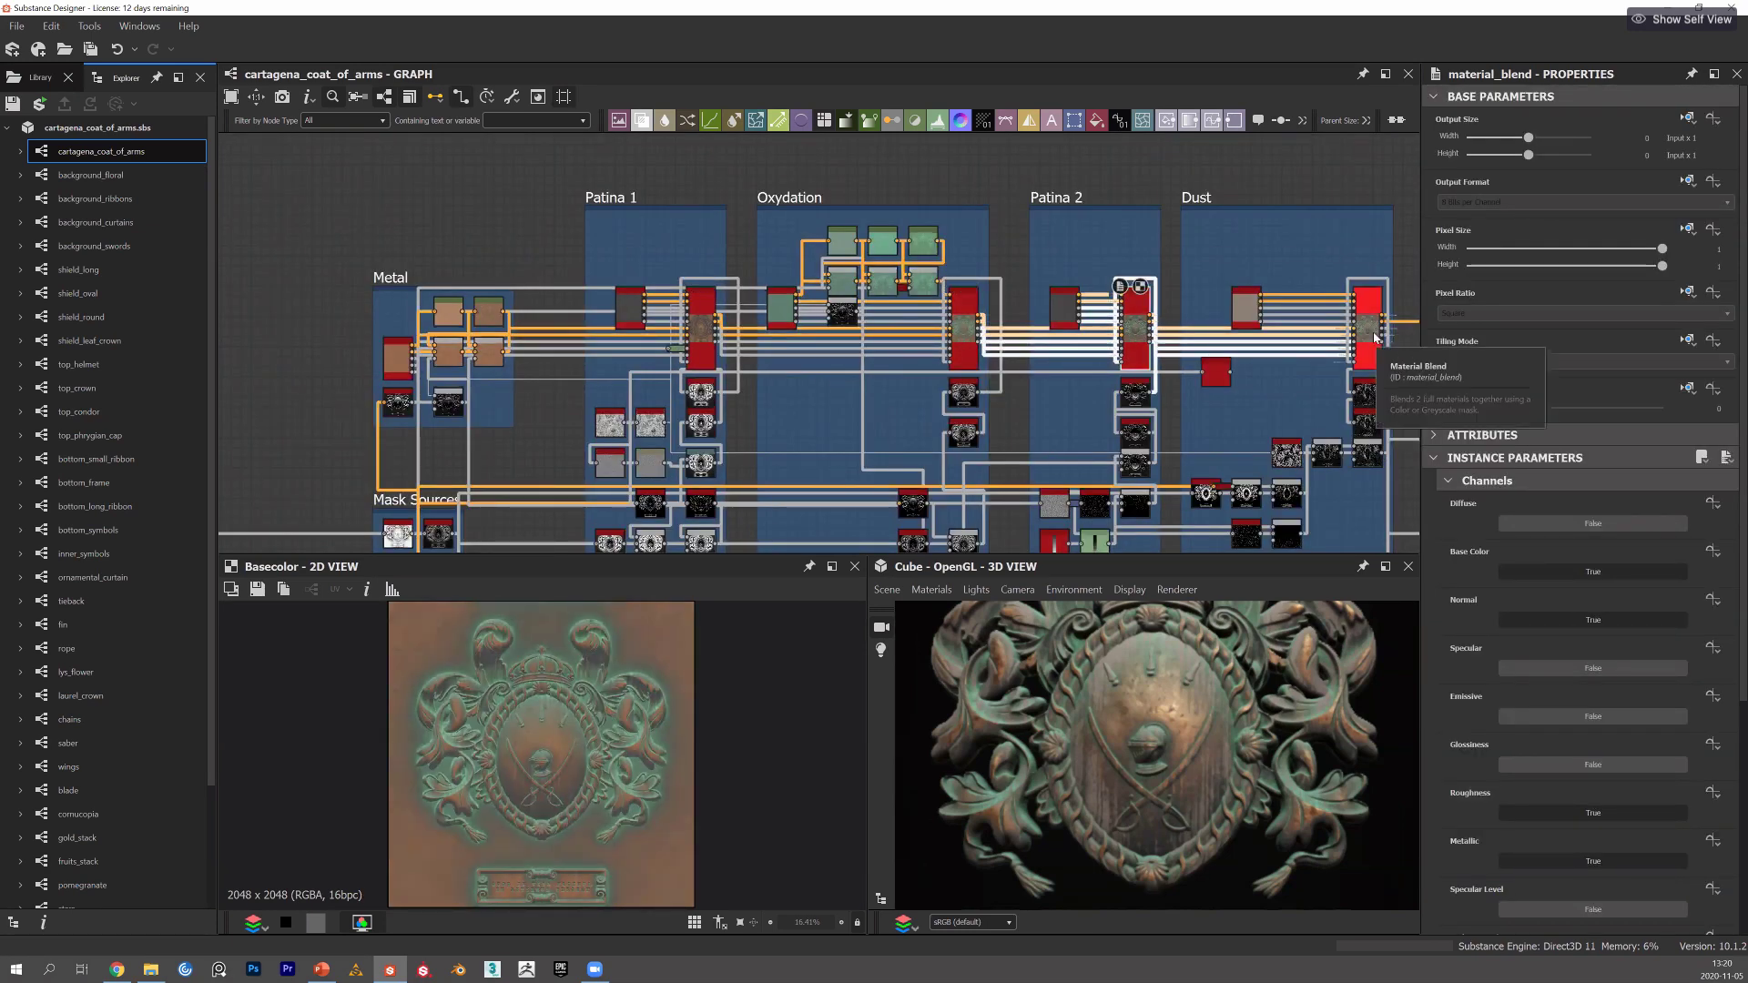
scroll(1176, 386, "down", 1)
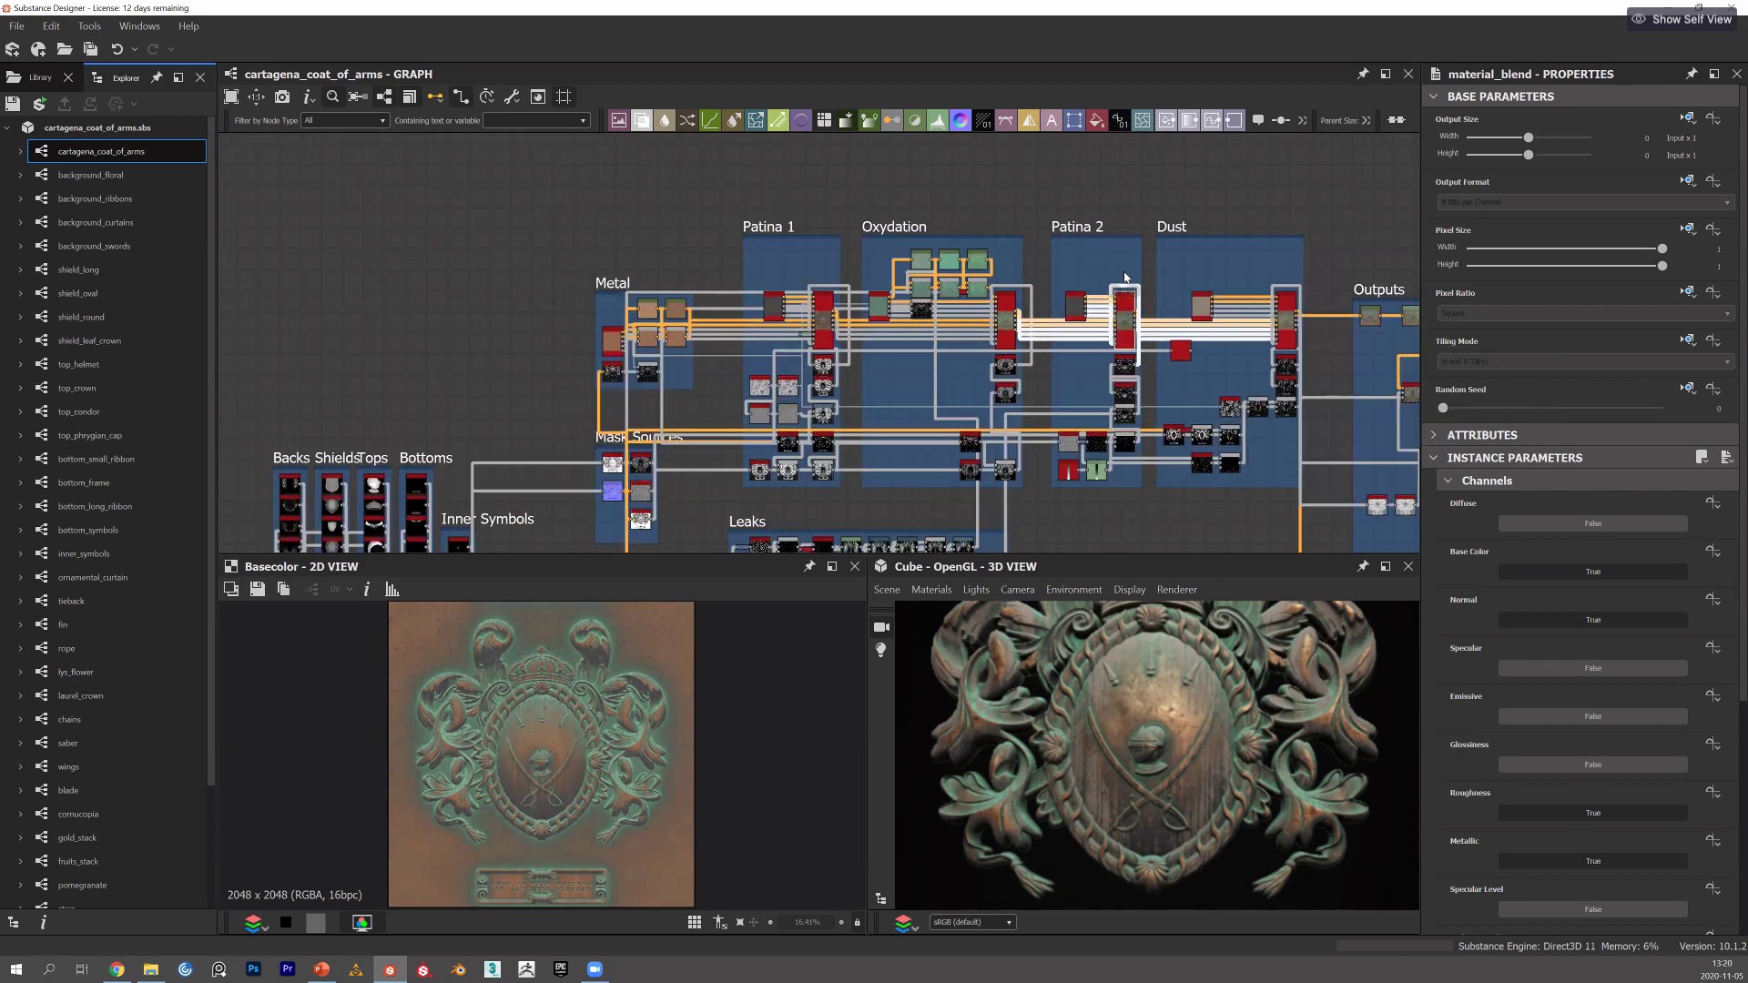
scroll(1137, 282, "down", 1)
middle_click_drag(1138, 281, 1129, 268)
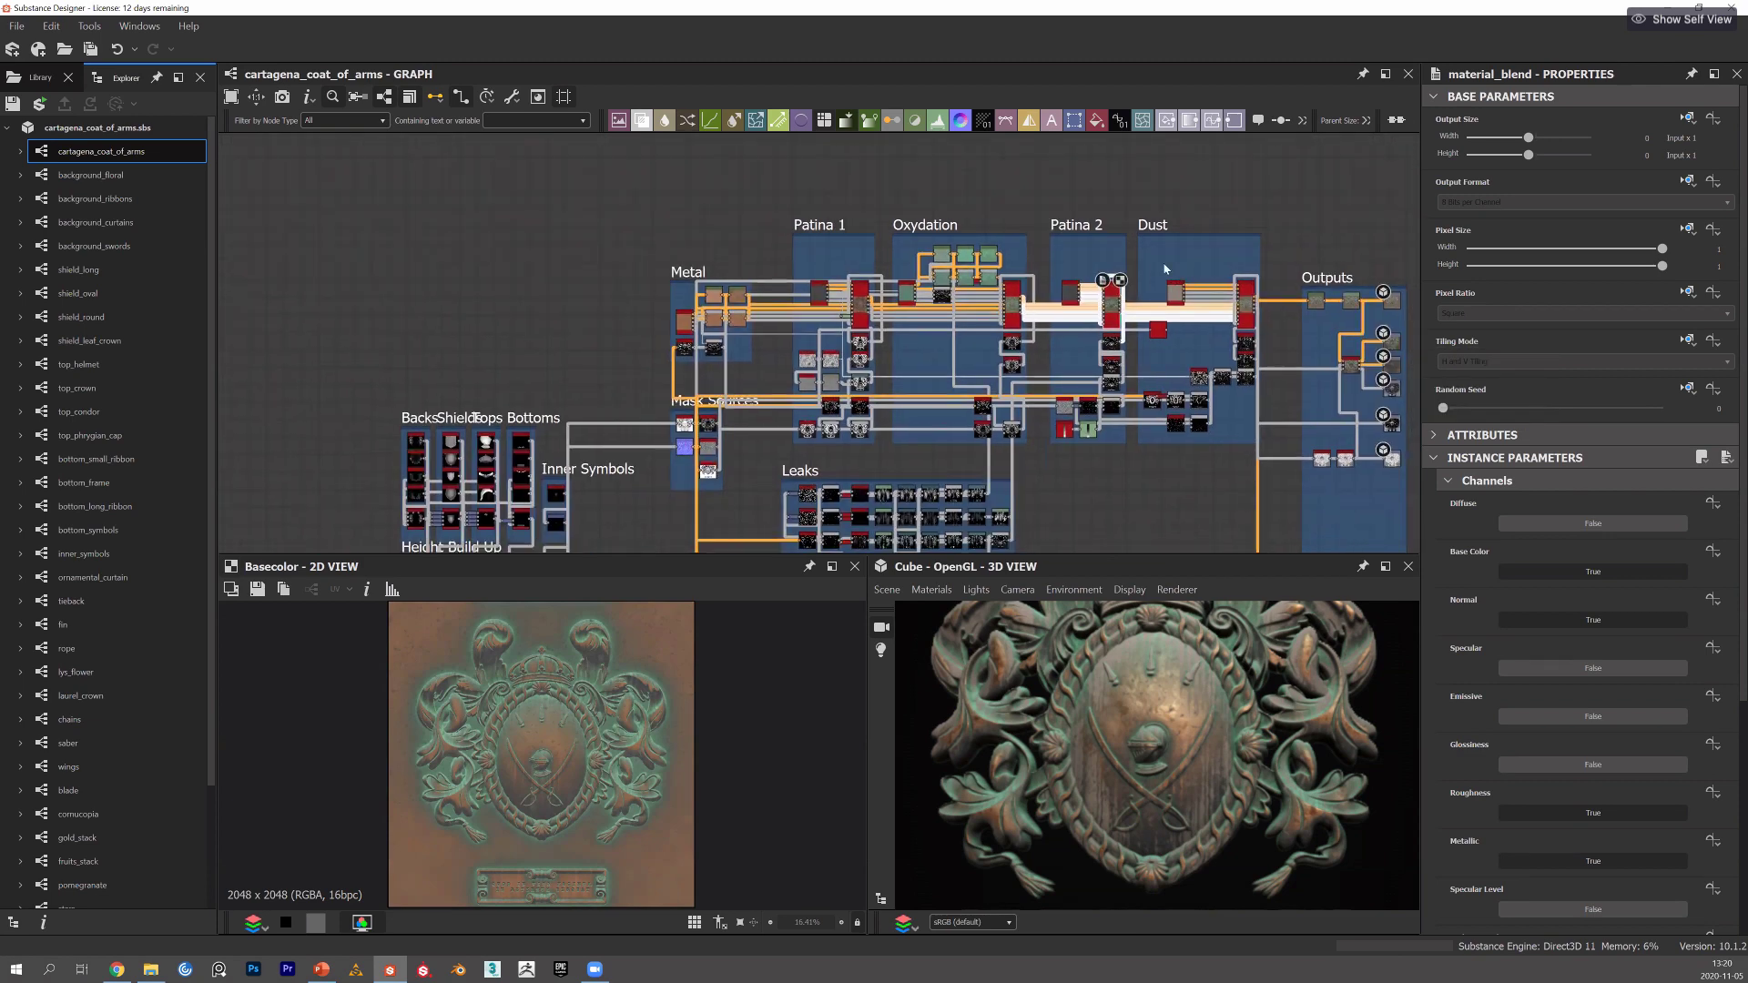
scroll(1164, 264, "down", 2)
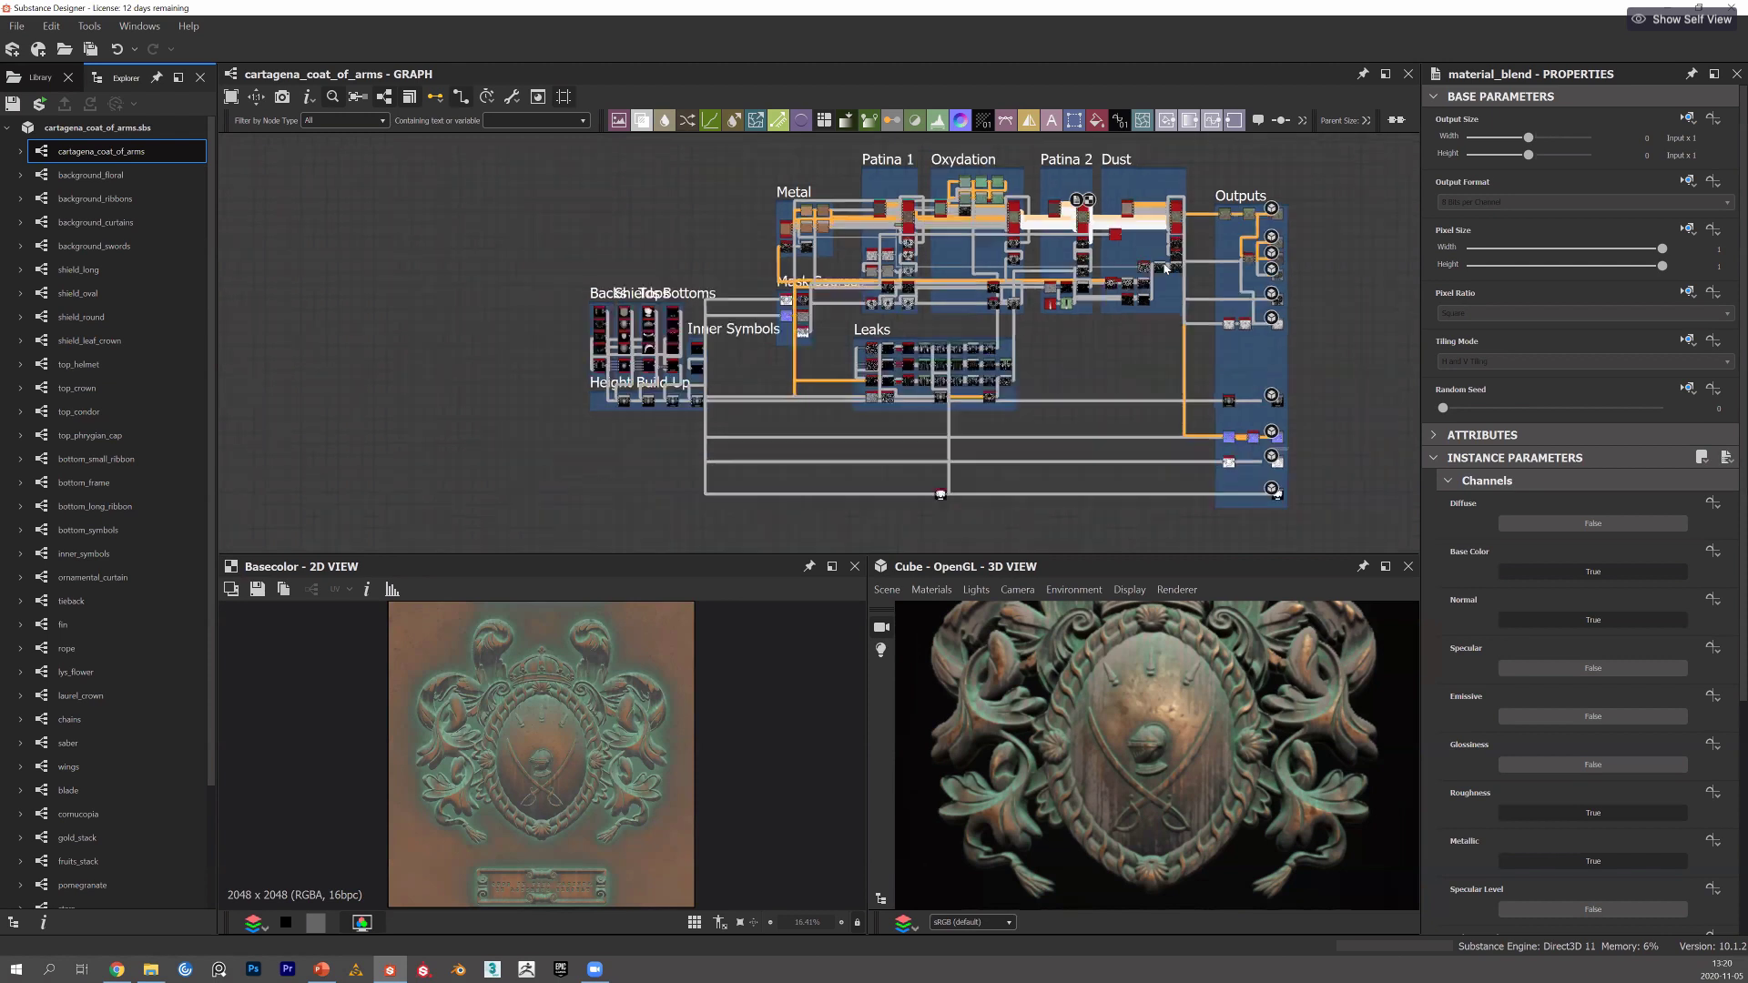
middle_click_drag(1166, 268, 1222, 280)
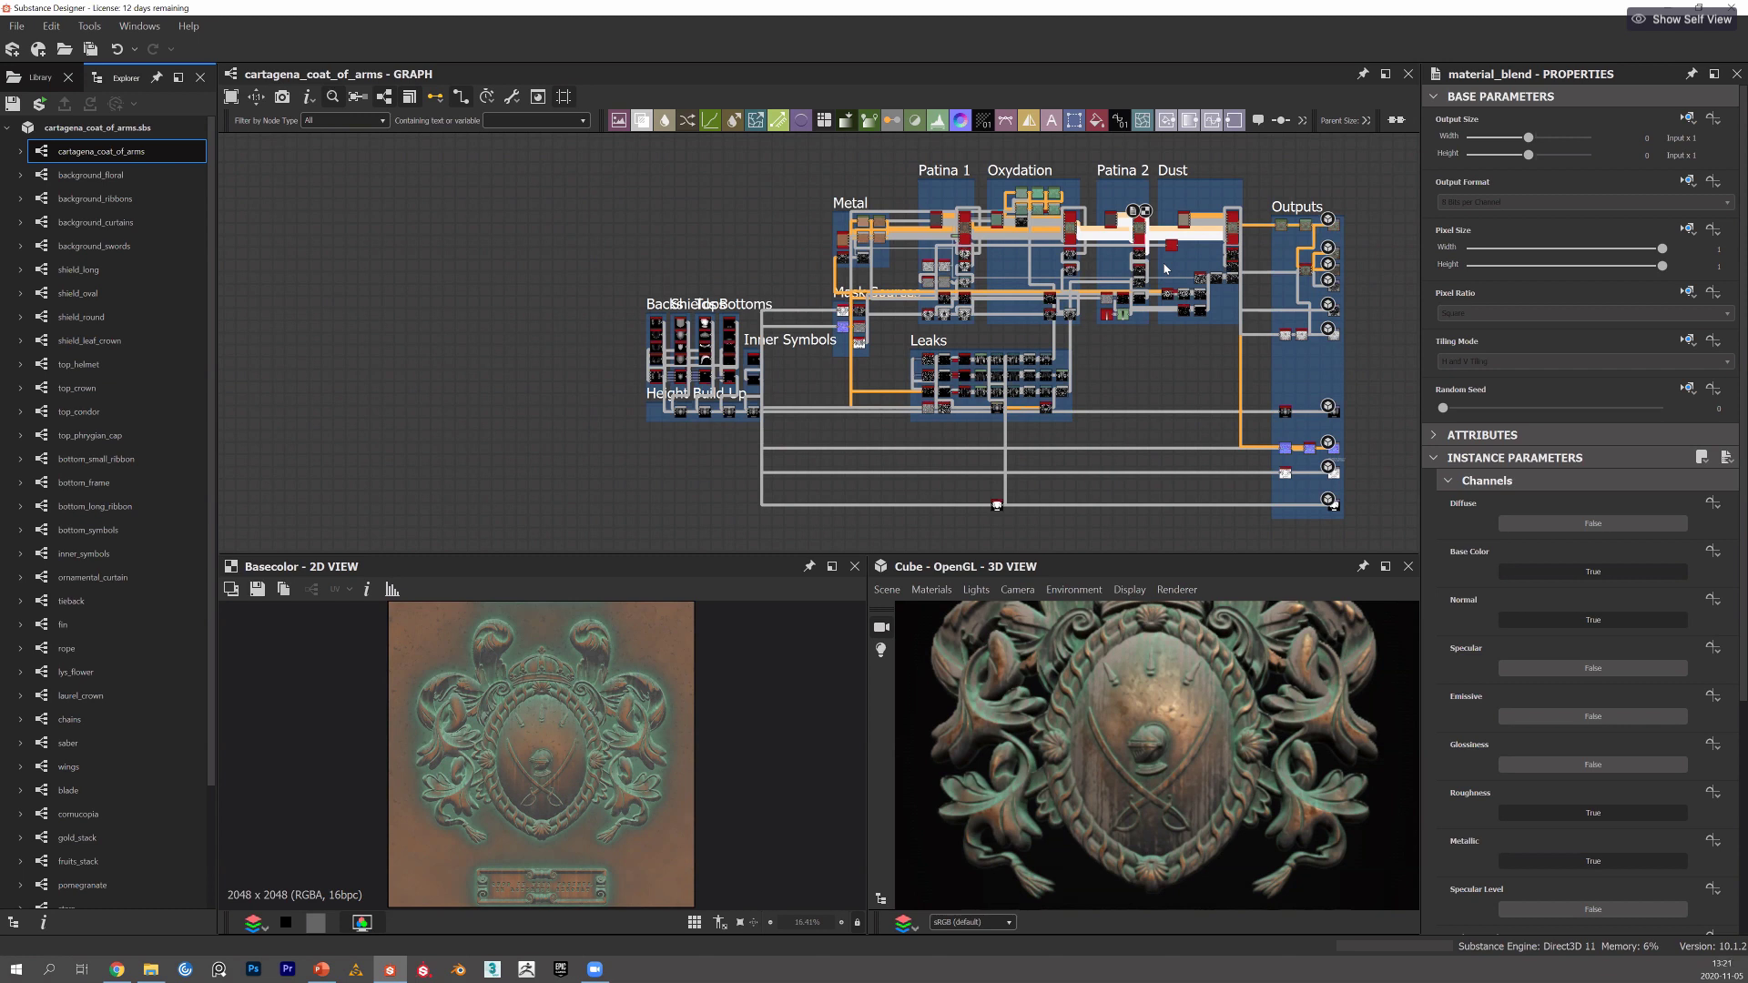
Highlight the material frames as a group and compare them with the Backs, Shields, Tops, Bottoms, Inner Symbols and Height Build Up frames.
middle_click_drag(910, 197, 727, 187)
left_click_drag(701, 166, 1144, 439)
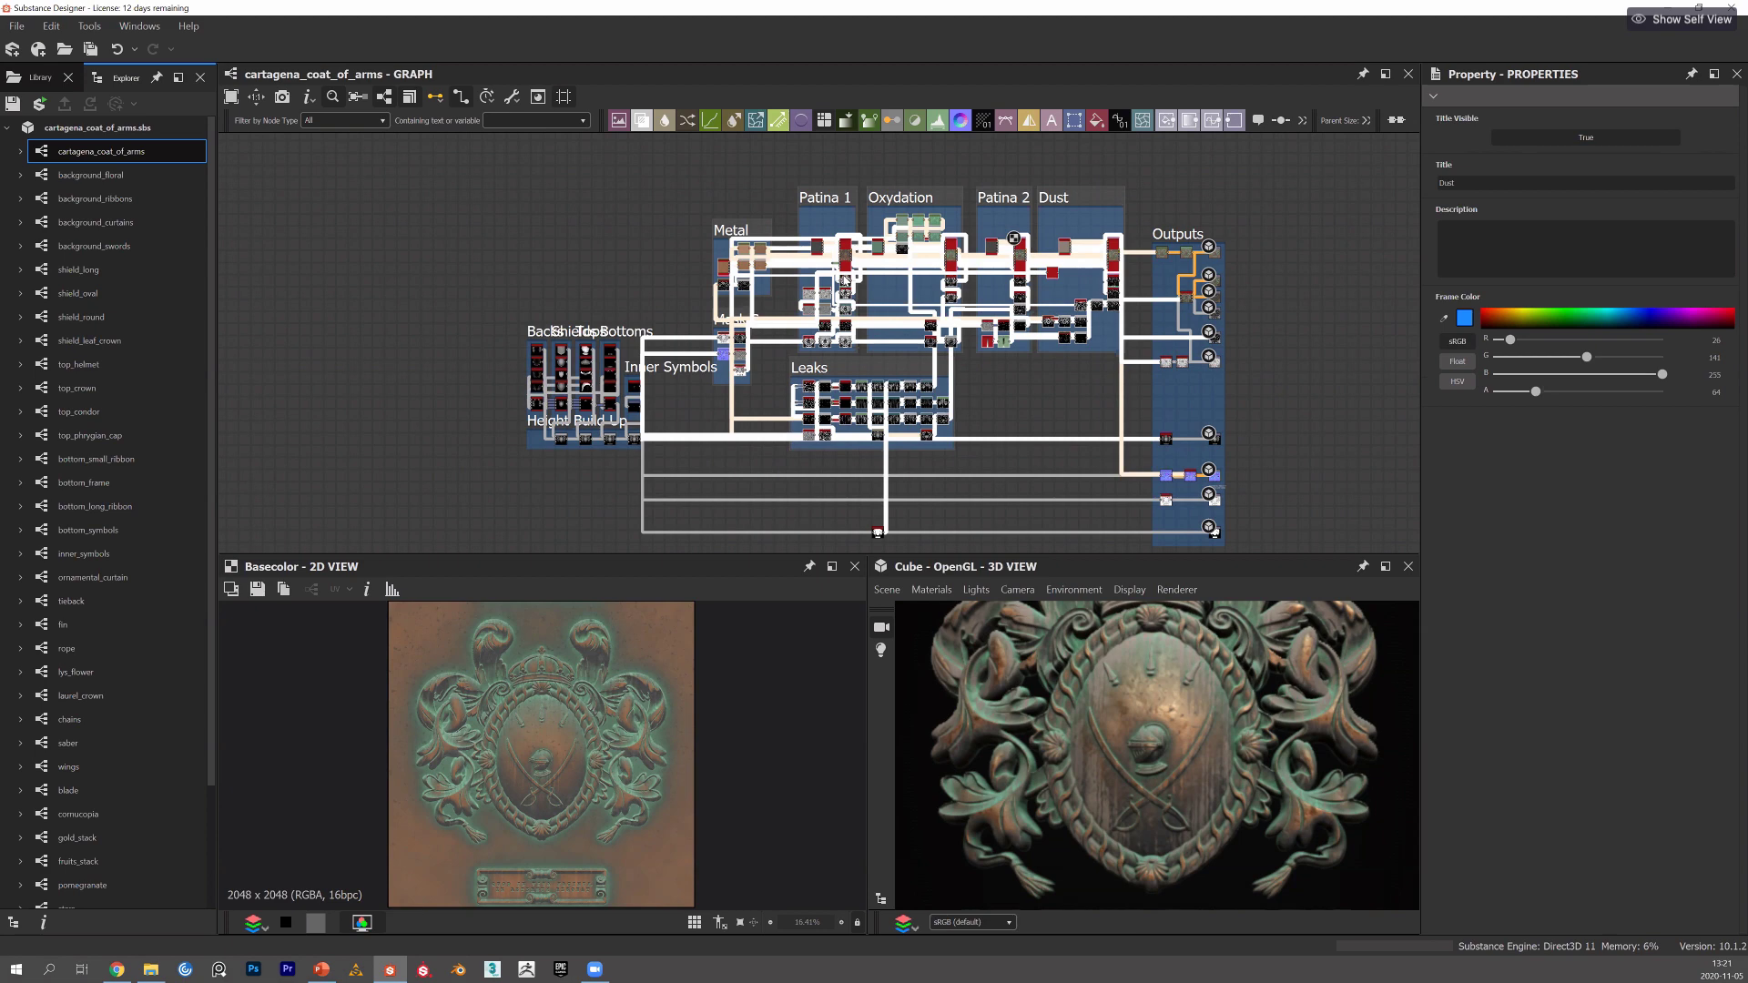
scroll(588, 456, "up", 3)
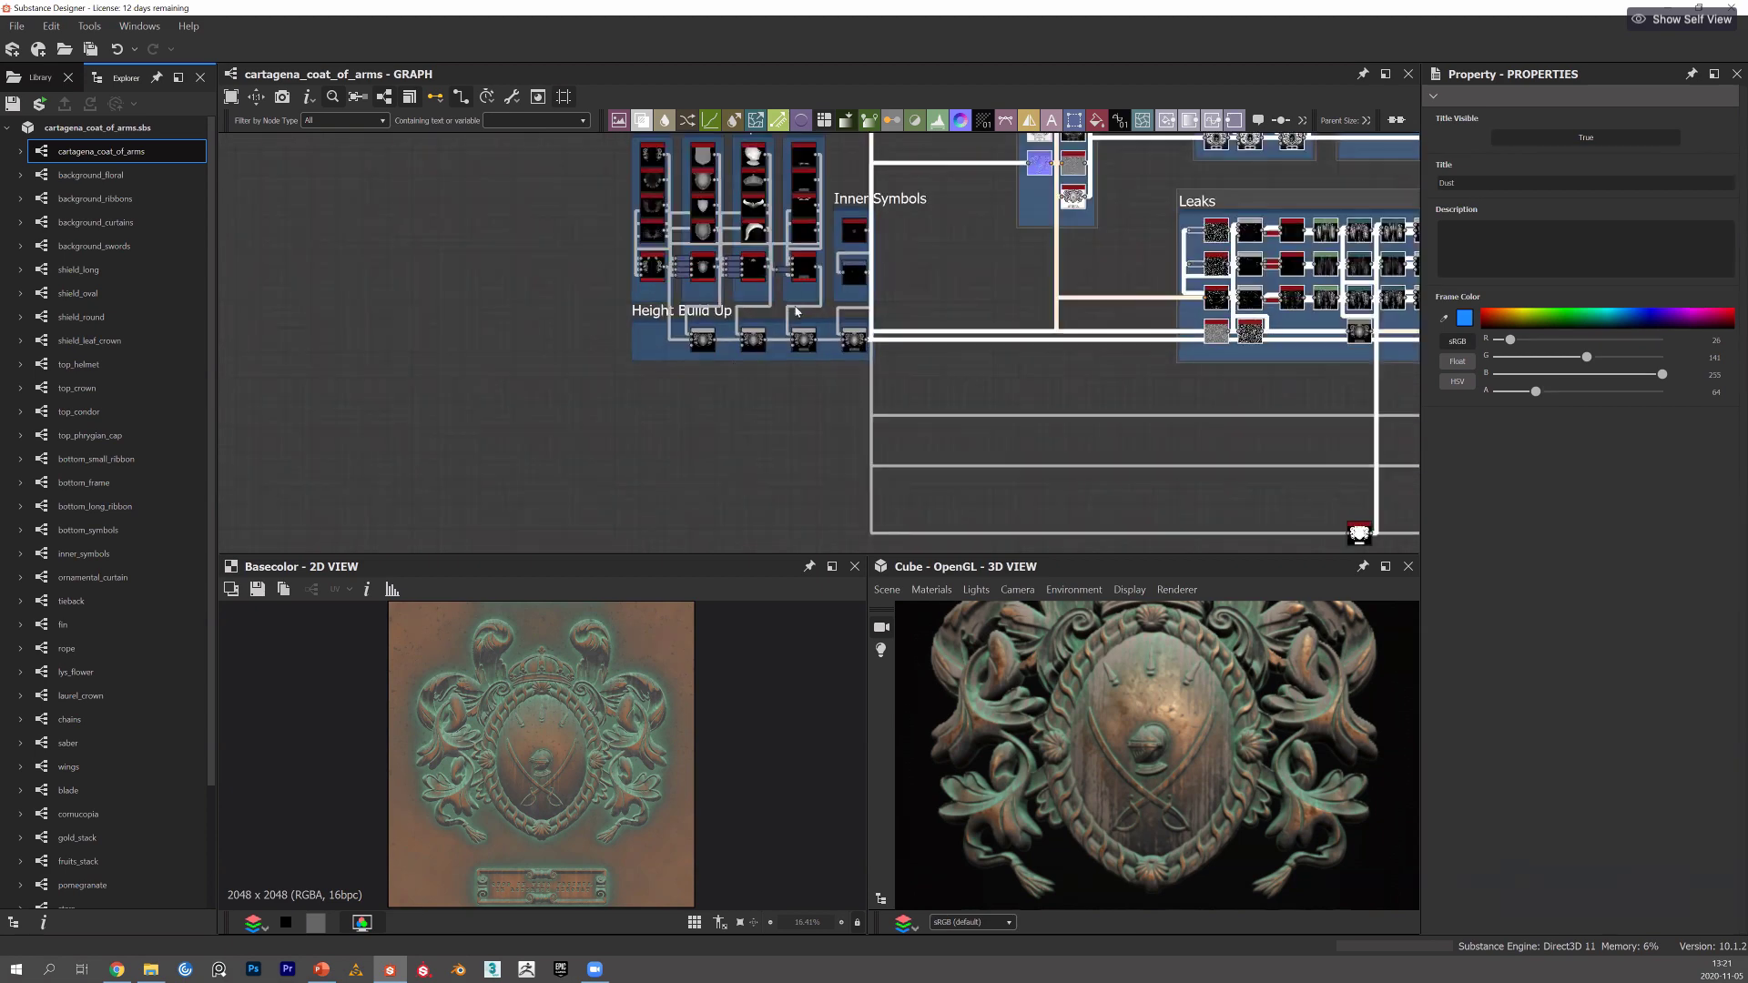
middle_click_drag(741, 299, 708, 348)
middle_click_drag(705, 195, 642, 328)
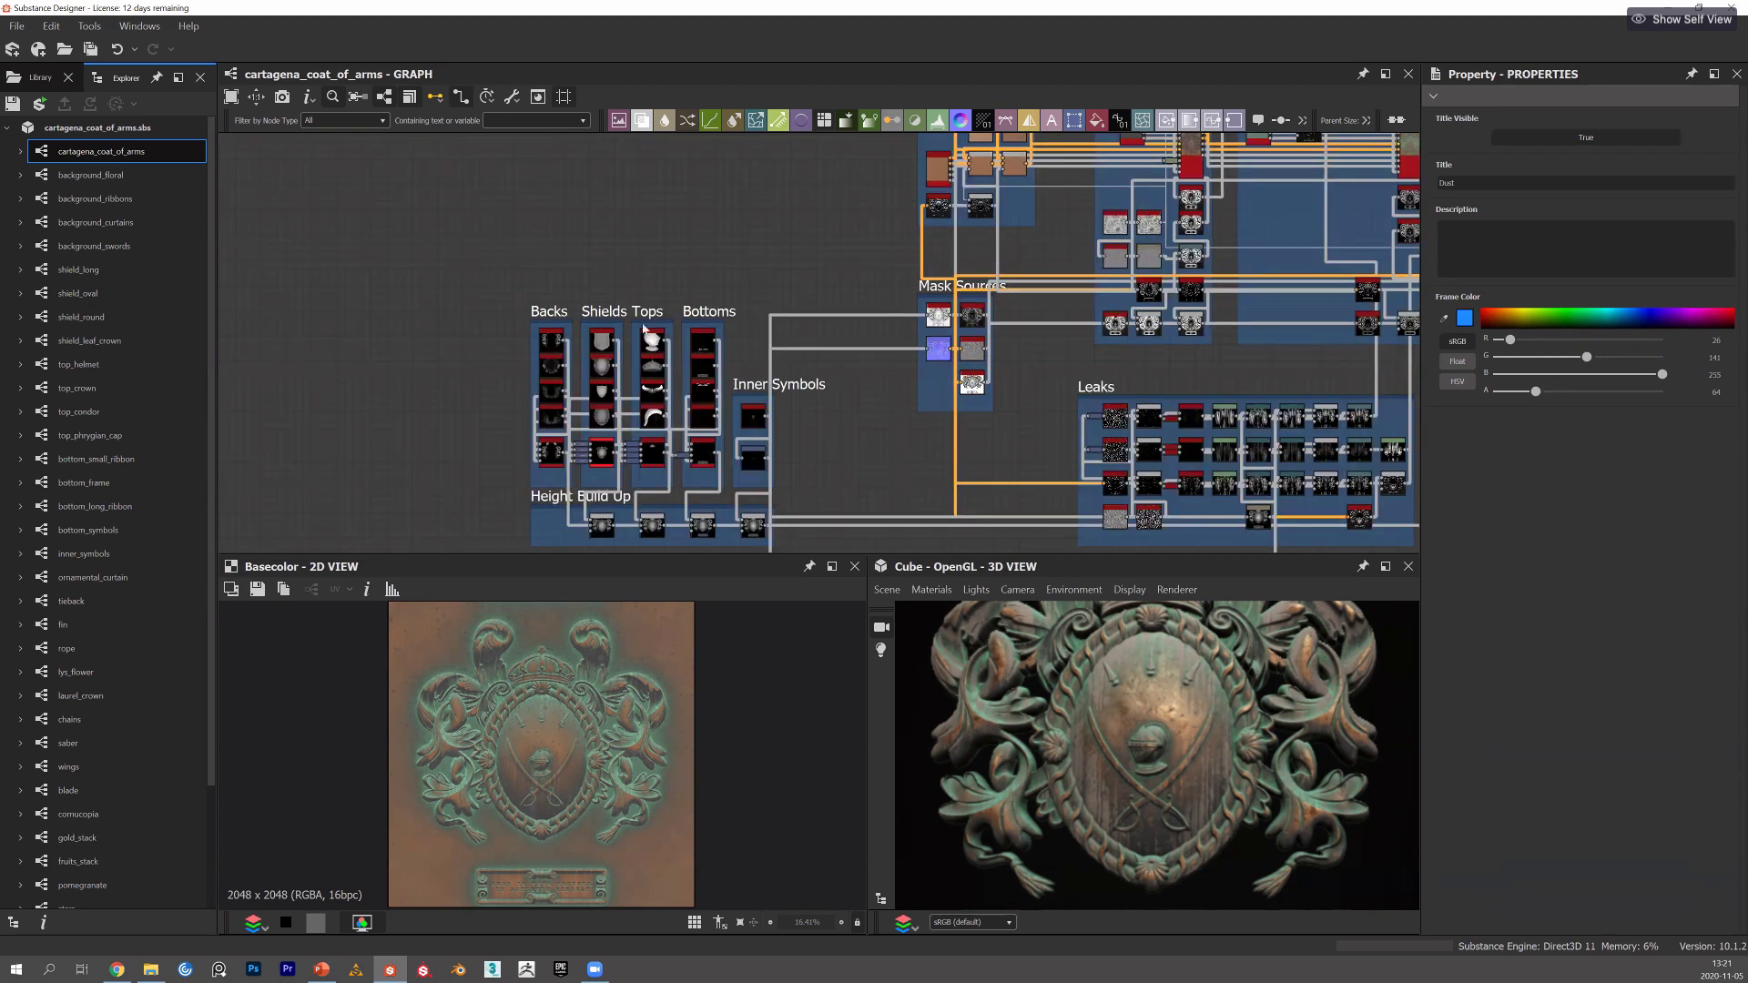
scroll(552, 488, "up", 3)
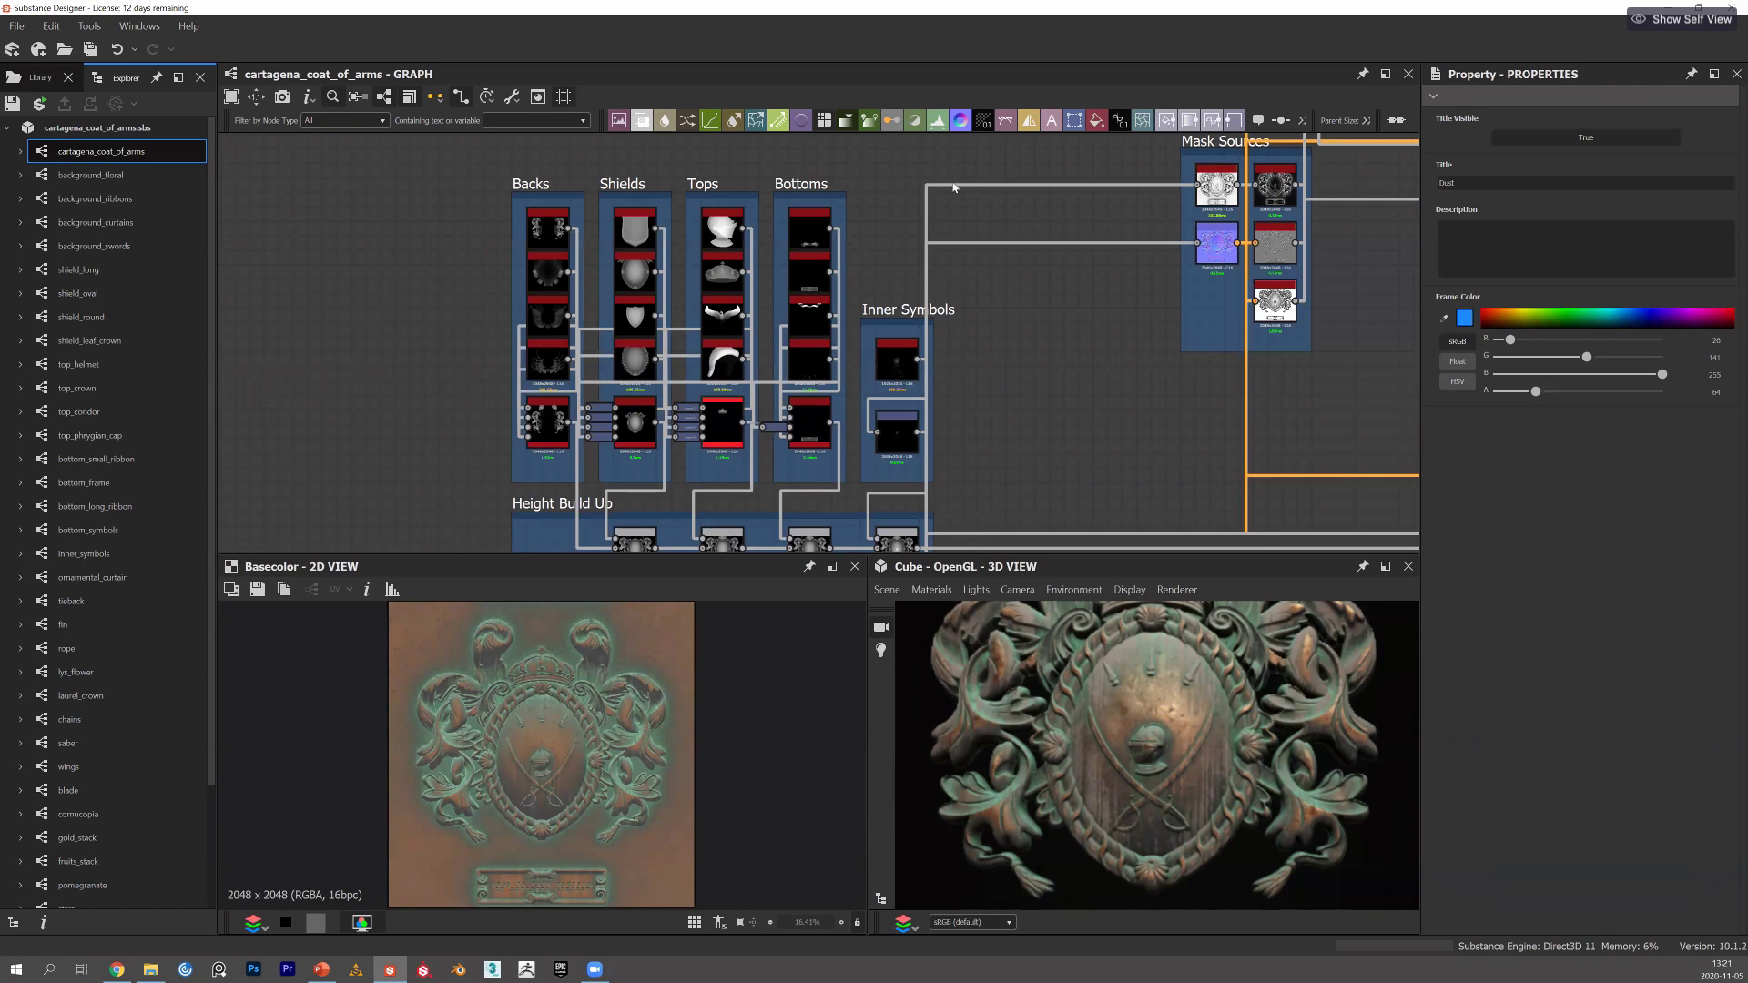
scroll(552, 519, "down", 1)
middle_click_drag(551, 518, 557, 440)
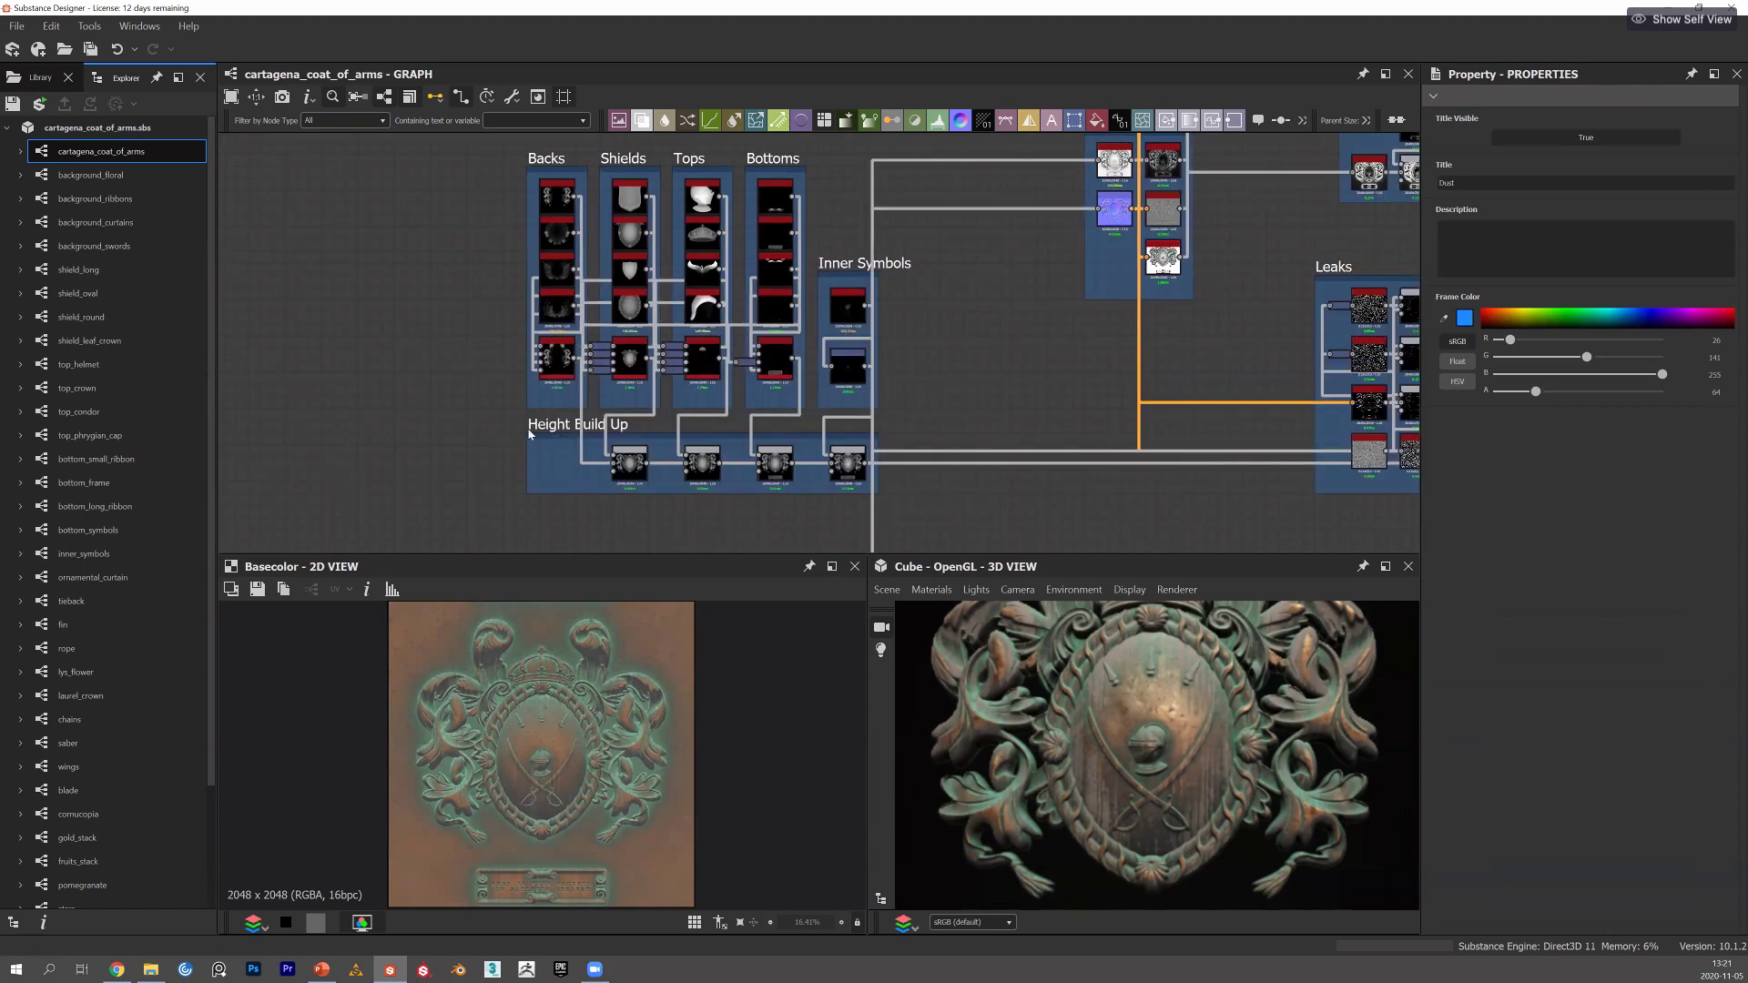
middle_click_drag(777, 502, 532, 437)
scroll(897, 427, "down", 3)
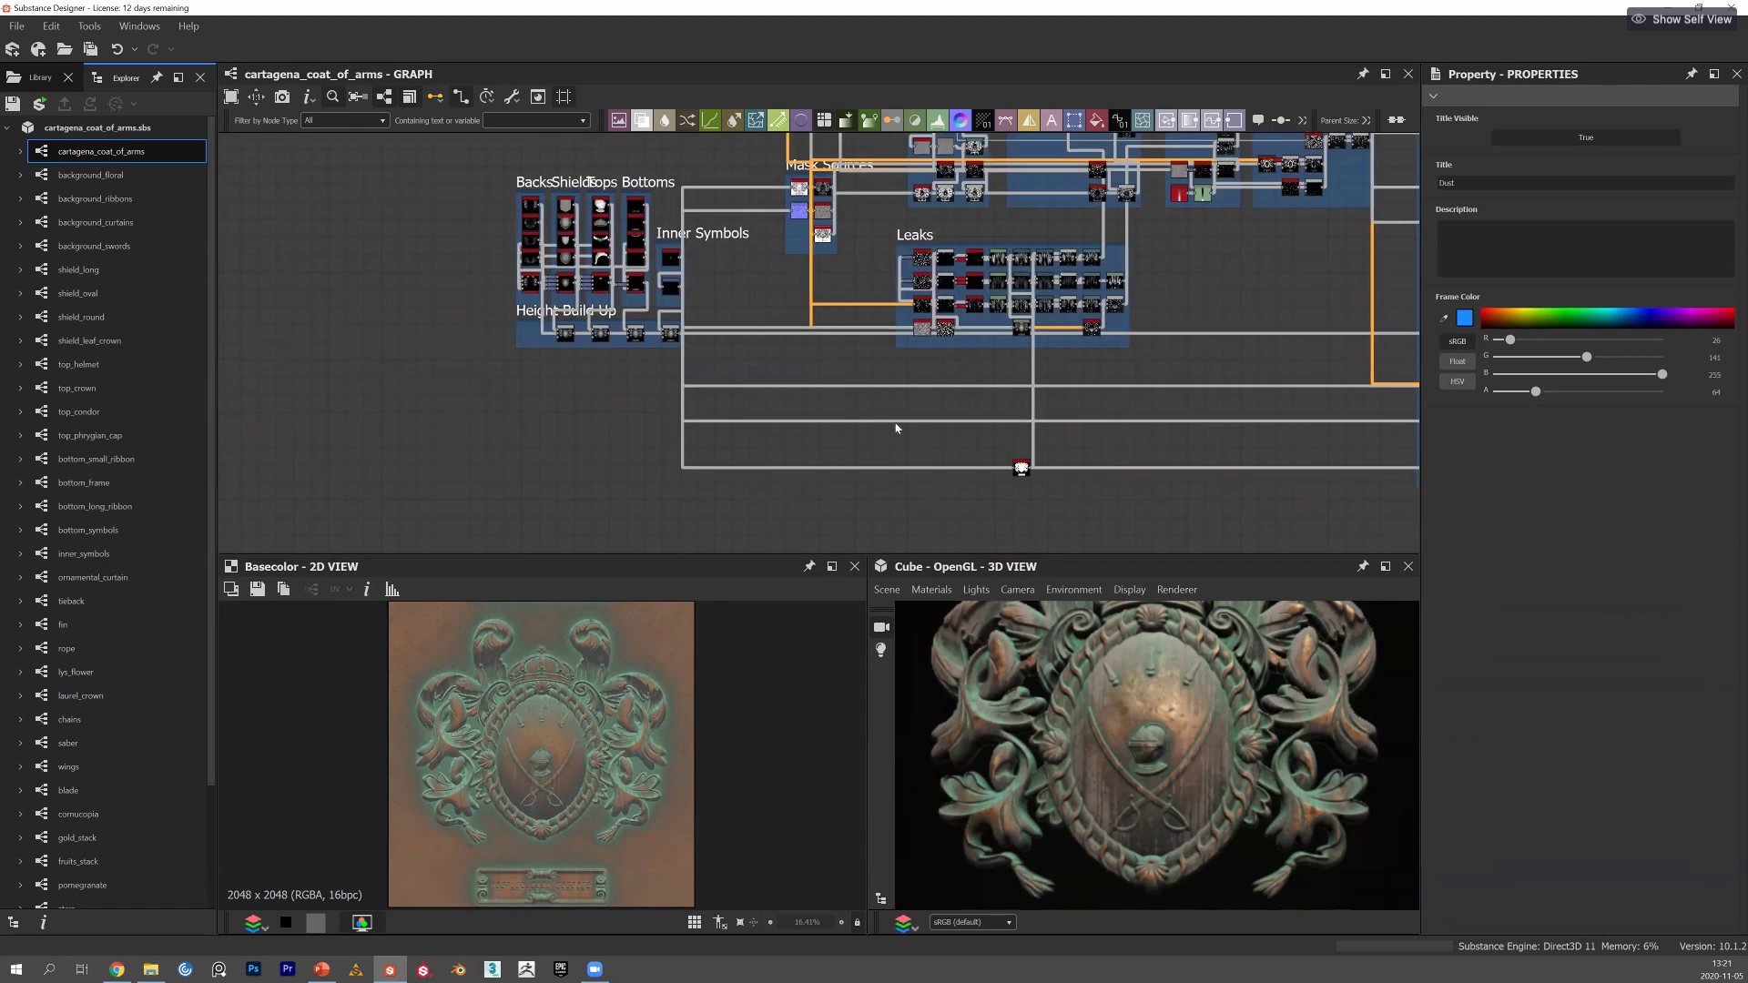
Fit the whole graph in view and show the final Height Build Up Blend node in the 2D view.
key("f")
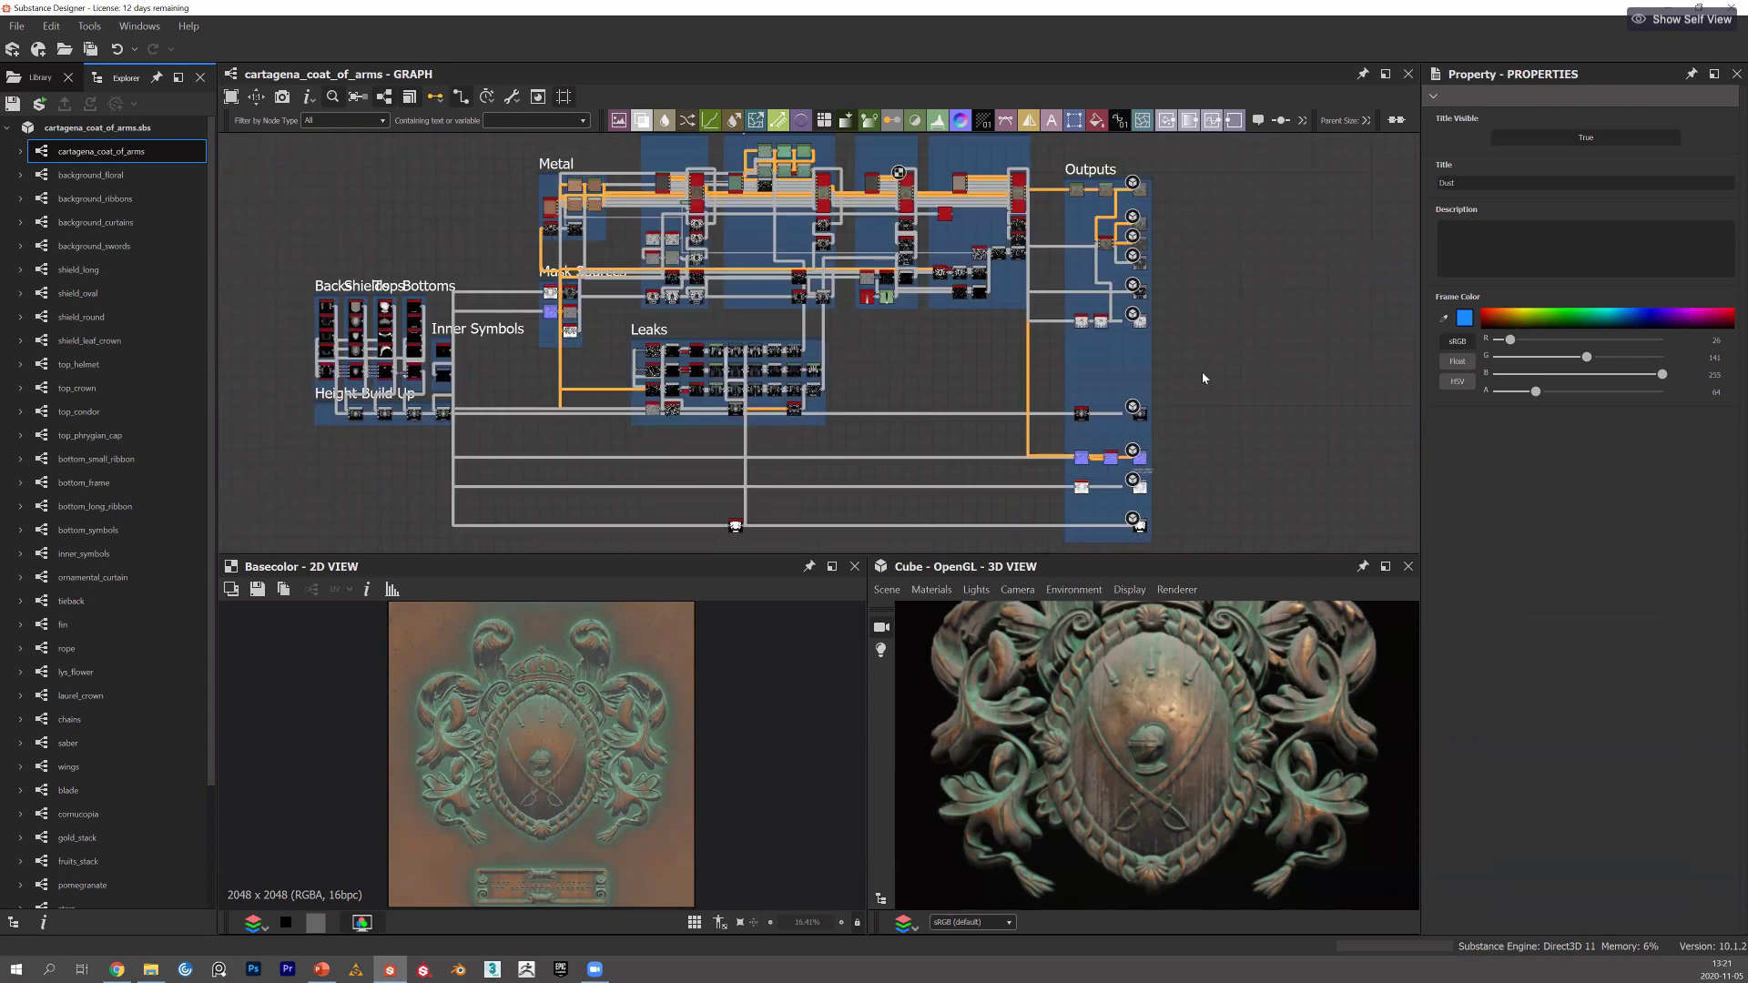
scroll(1201, 365, "down", 1)
double_click(533, 431)
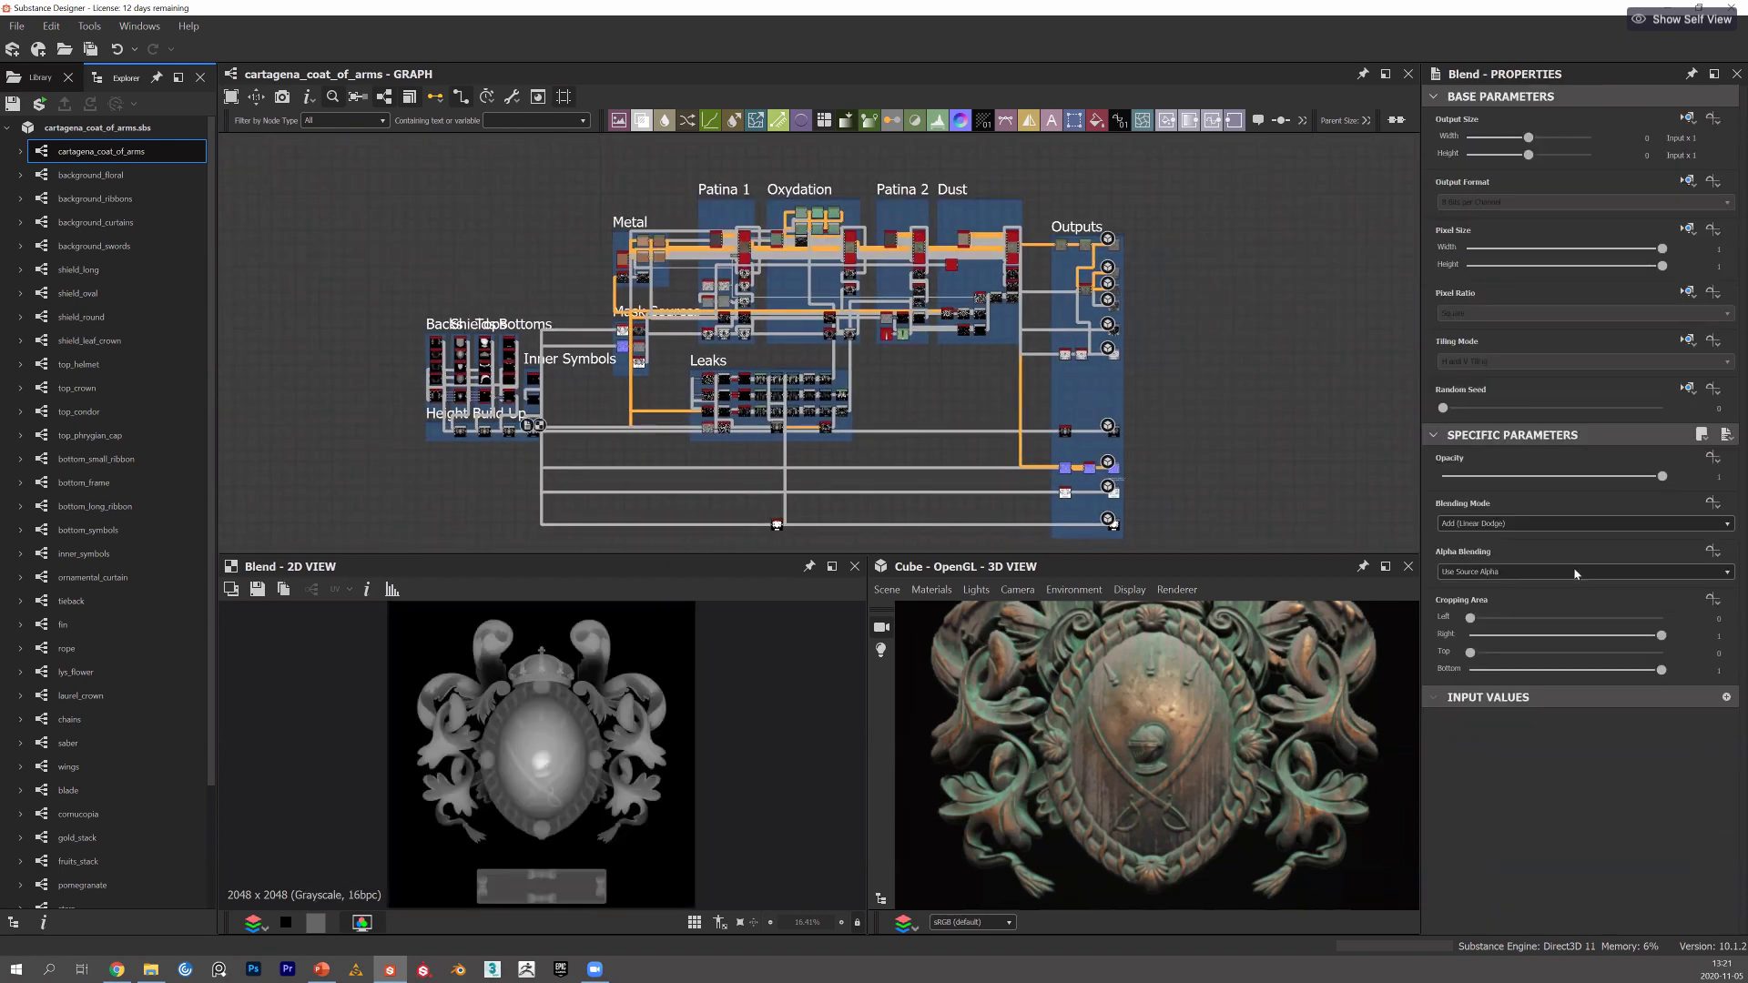
Display the cartagena_coat_of_arms graph's input parameters in preview mode and look through the metal, patina and oxidation settings.
scroll(1617, 724, "down", 2)
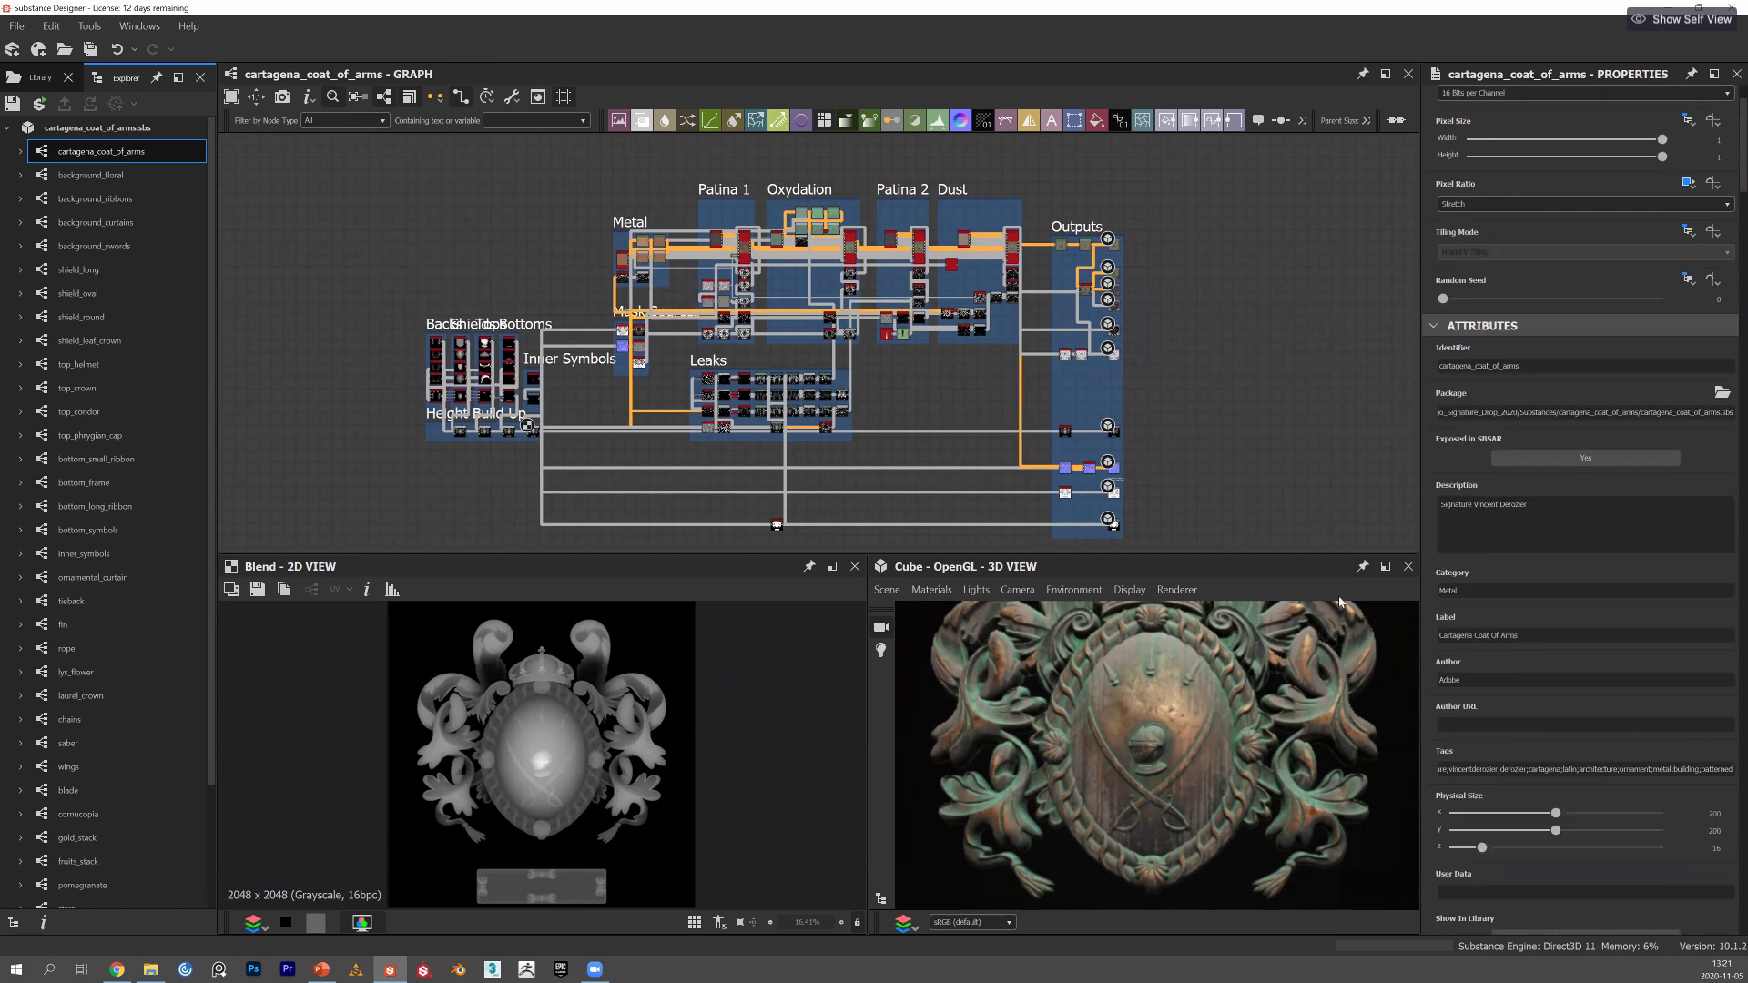
scroll(1431, 568, "down", 3)
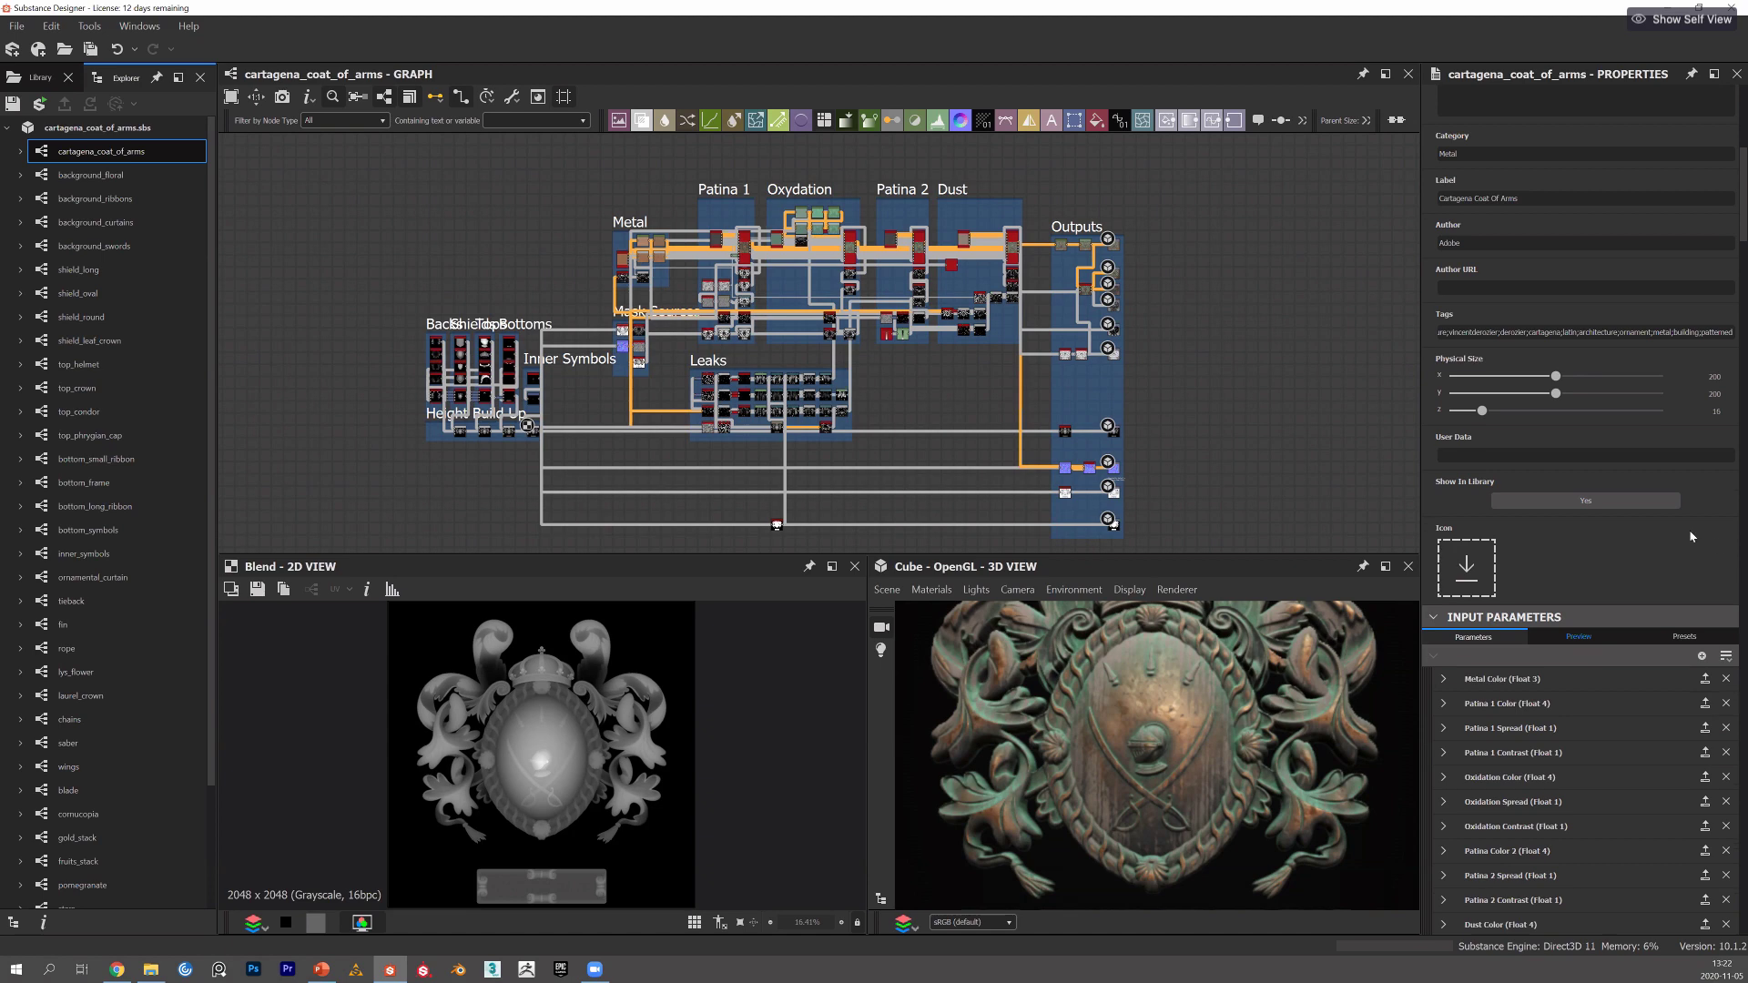
left_click(1584, 636)
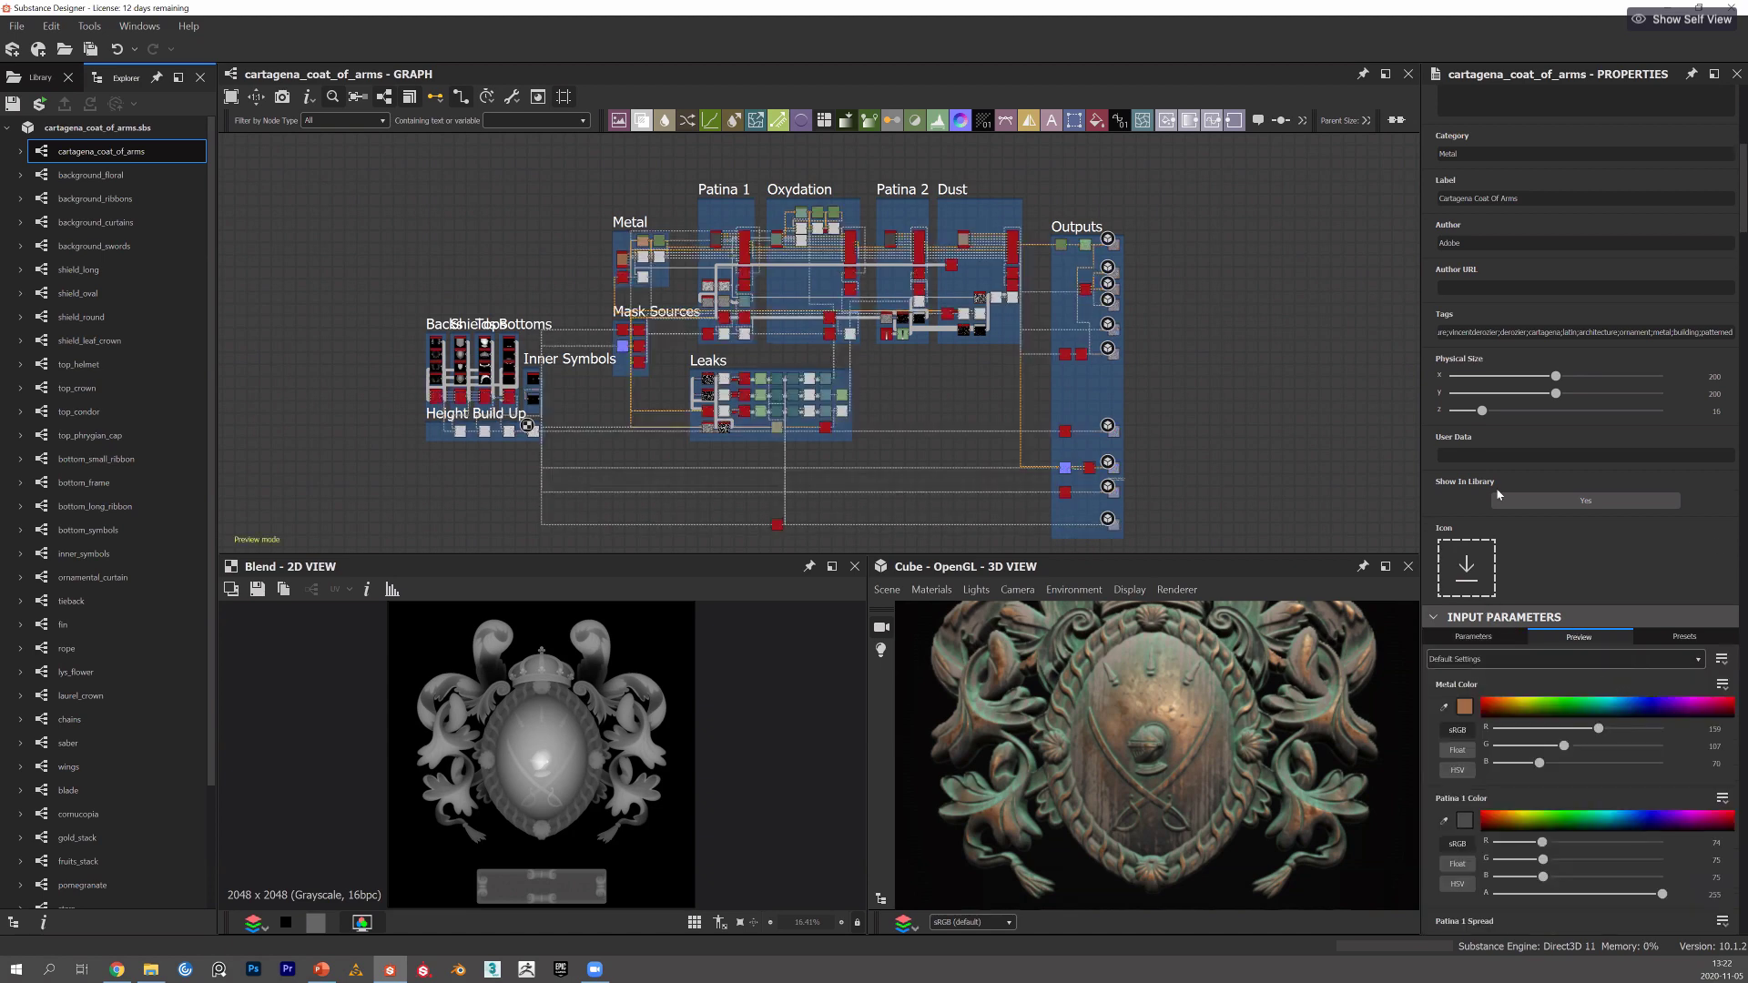
scroll(1497, 495, "down", 5)
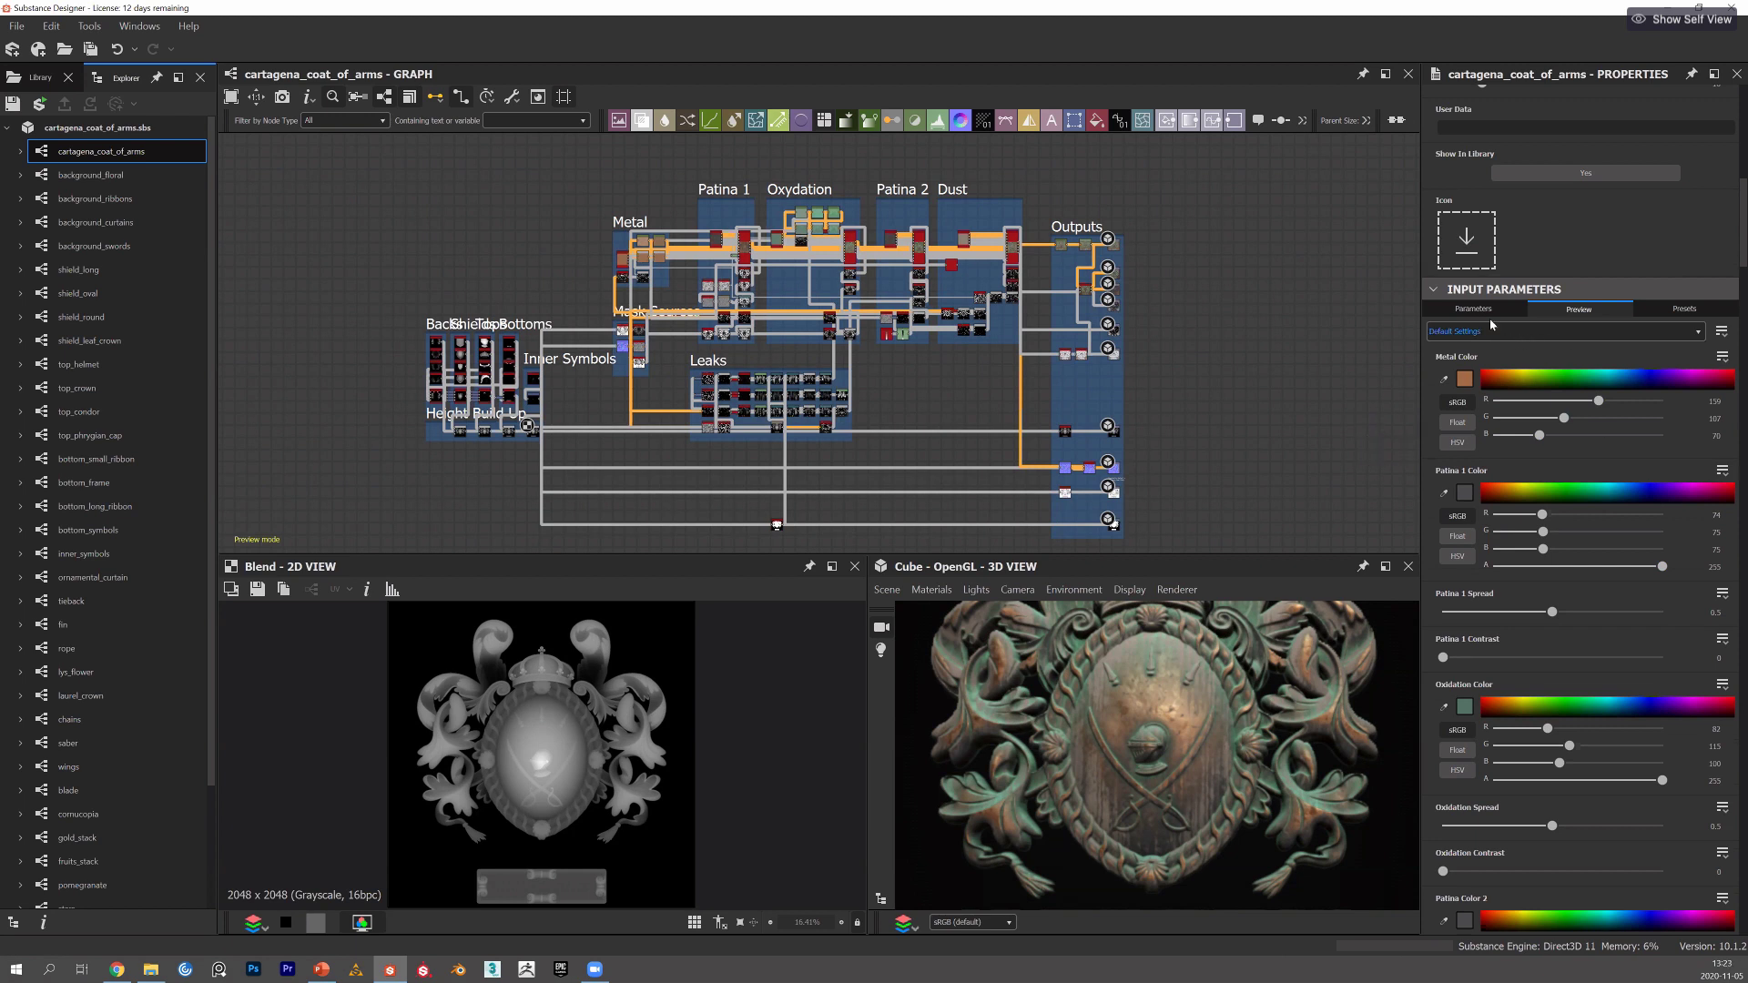
Preview the coat of arms with the Gold, Silver and Iron presets one after the other and return to Default Settings.
scroll(1579, 470, "down", 2)
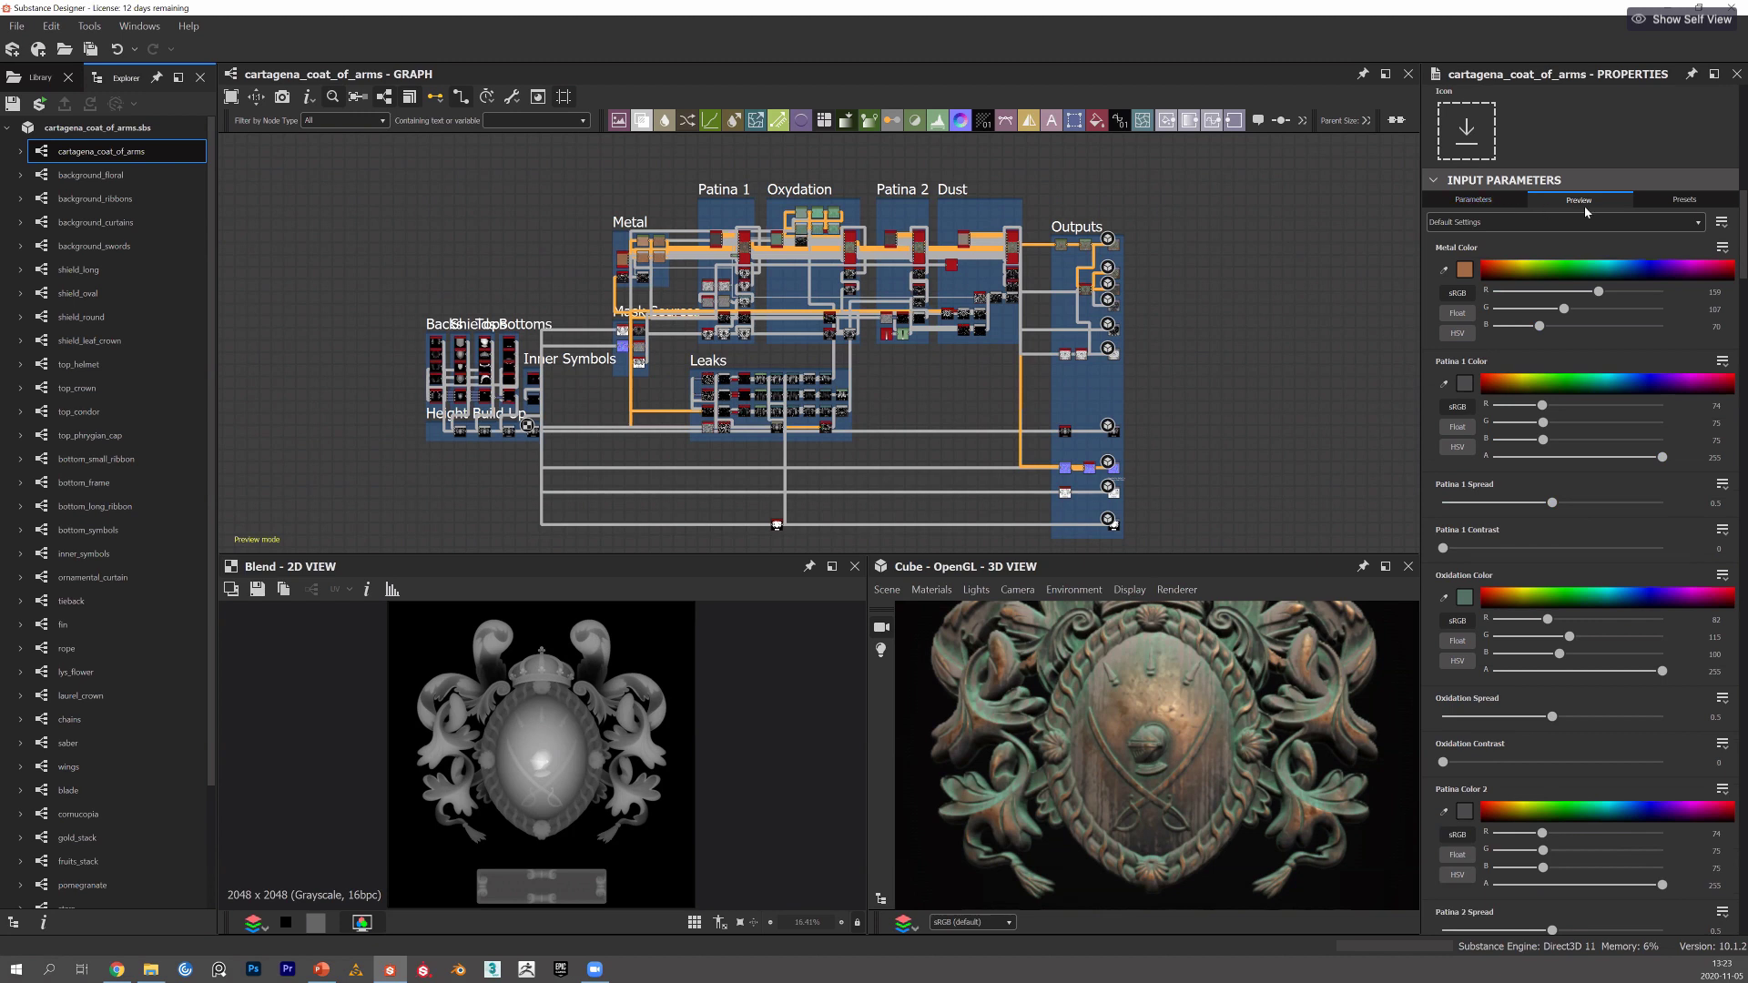
scroll(1553, 235, "down", 1)
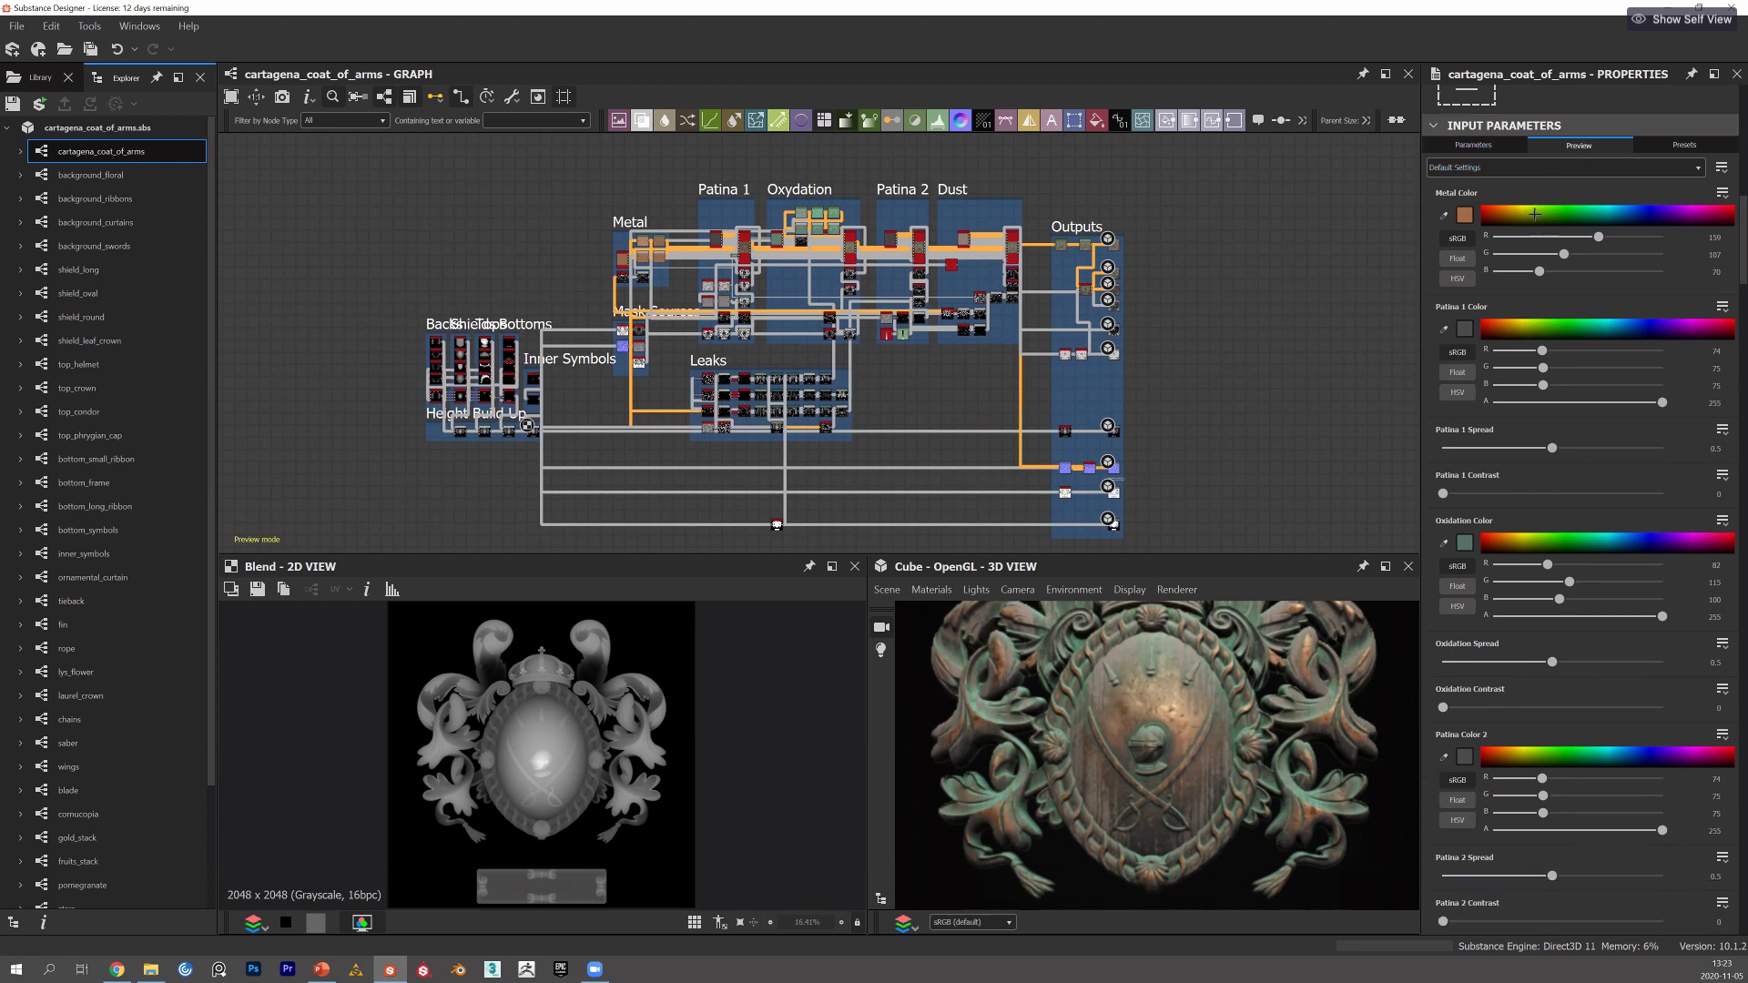
left_click(1534, 172)
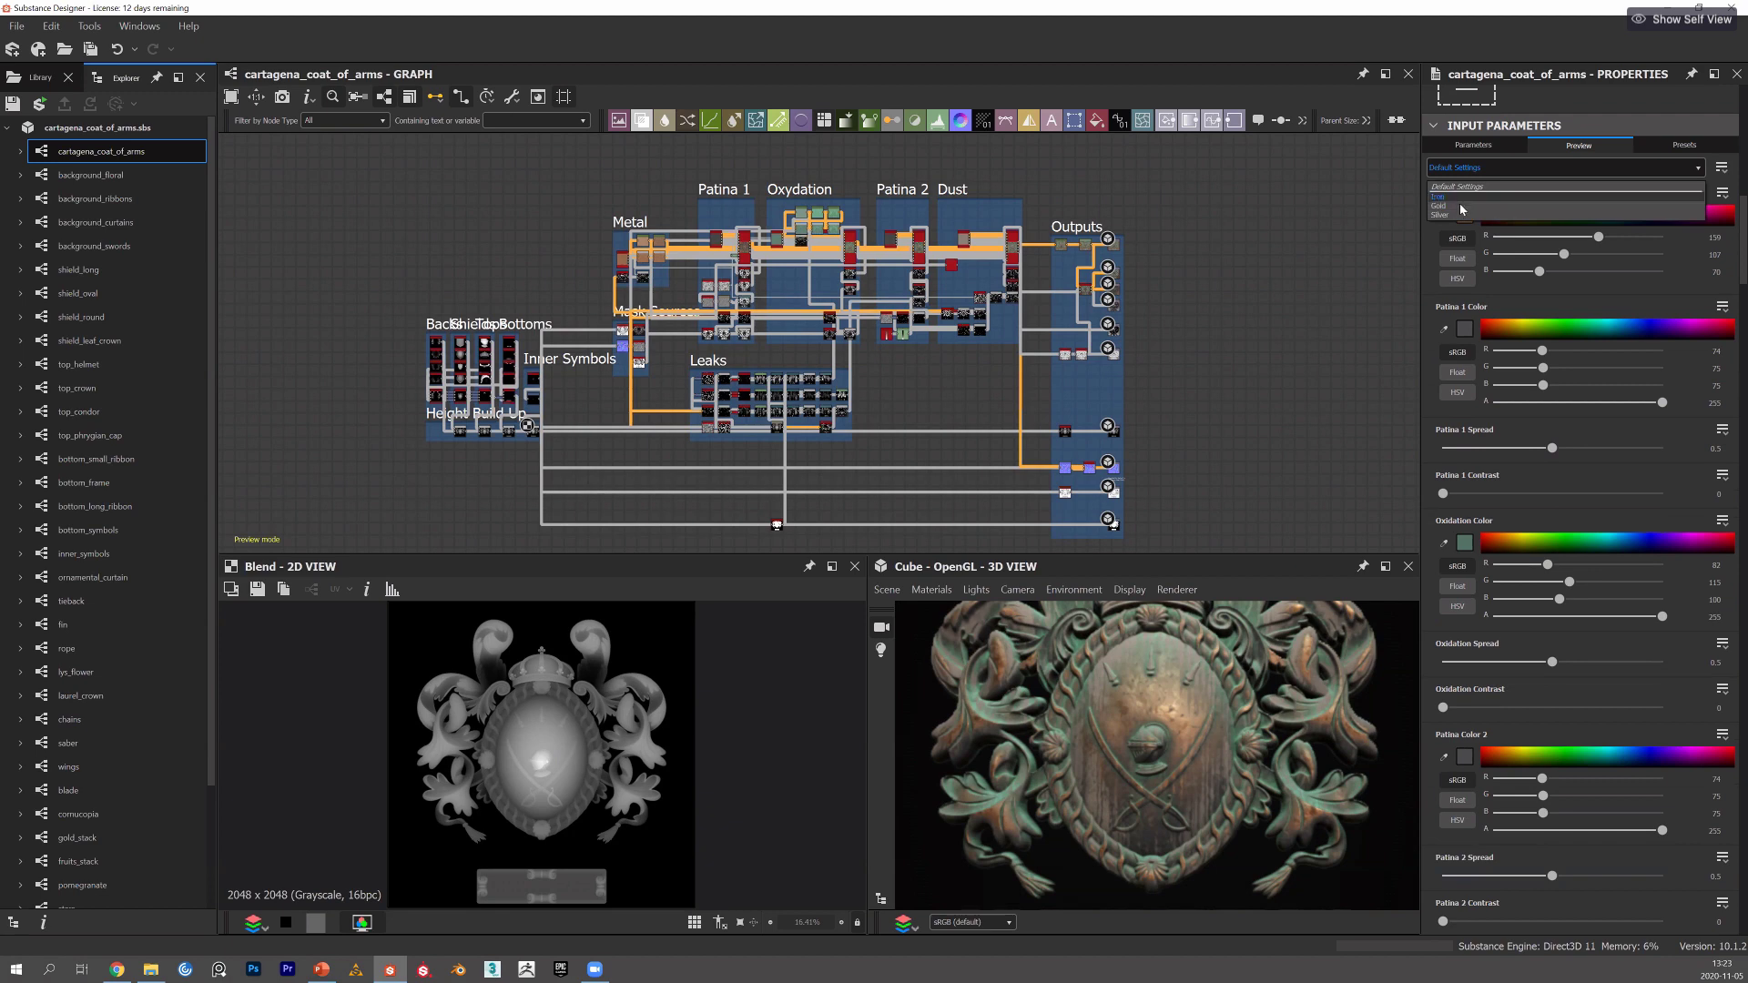
left_click(1464, 206)
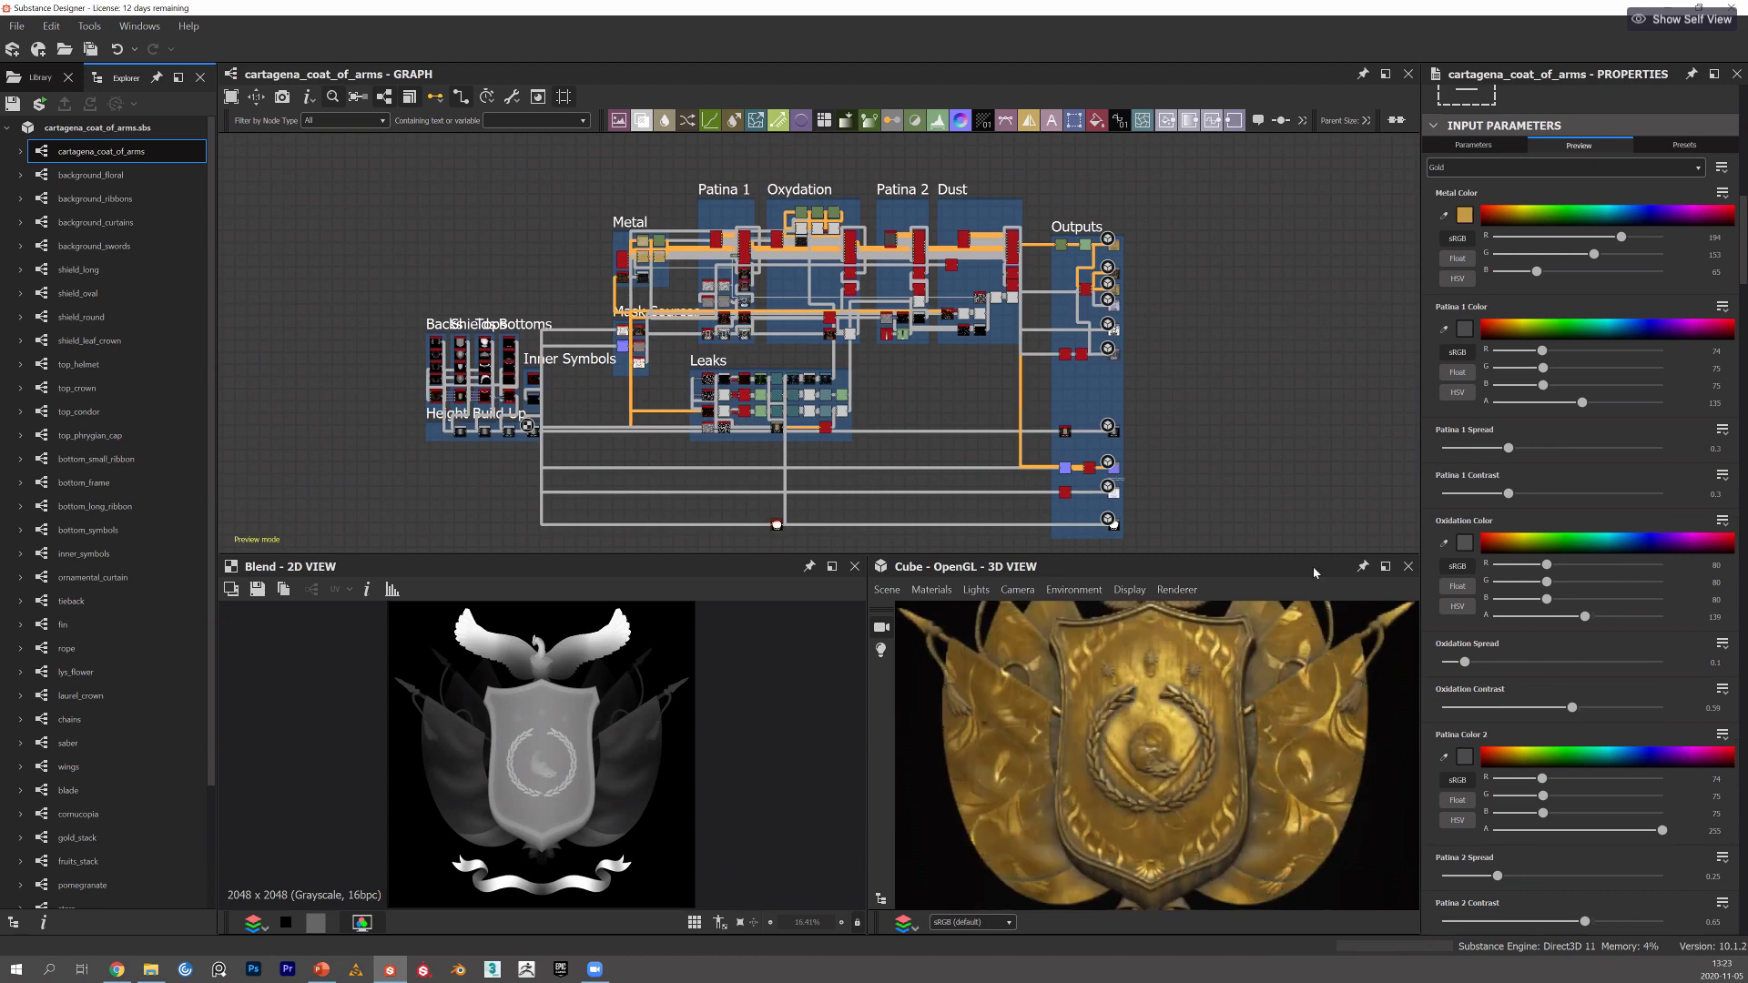
scroll(1188, 731, "down", 5)
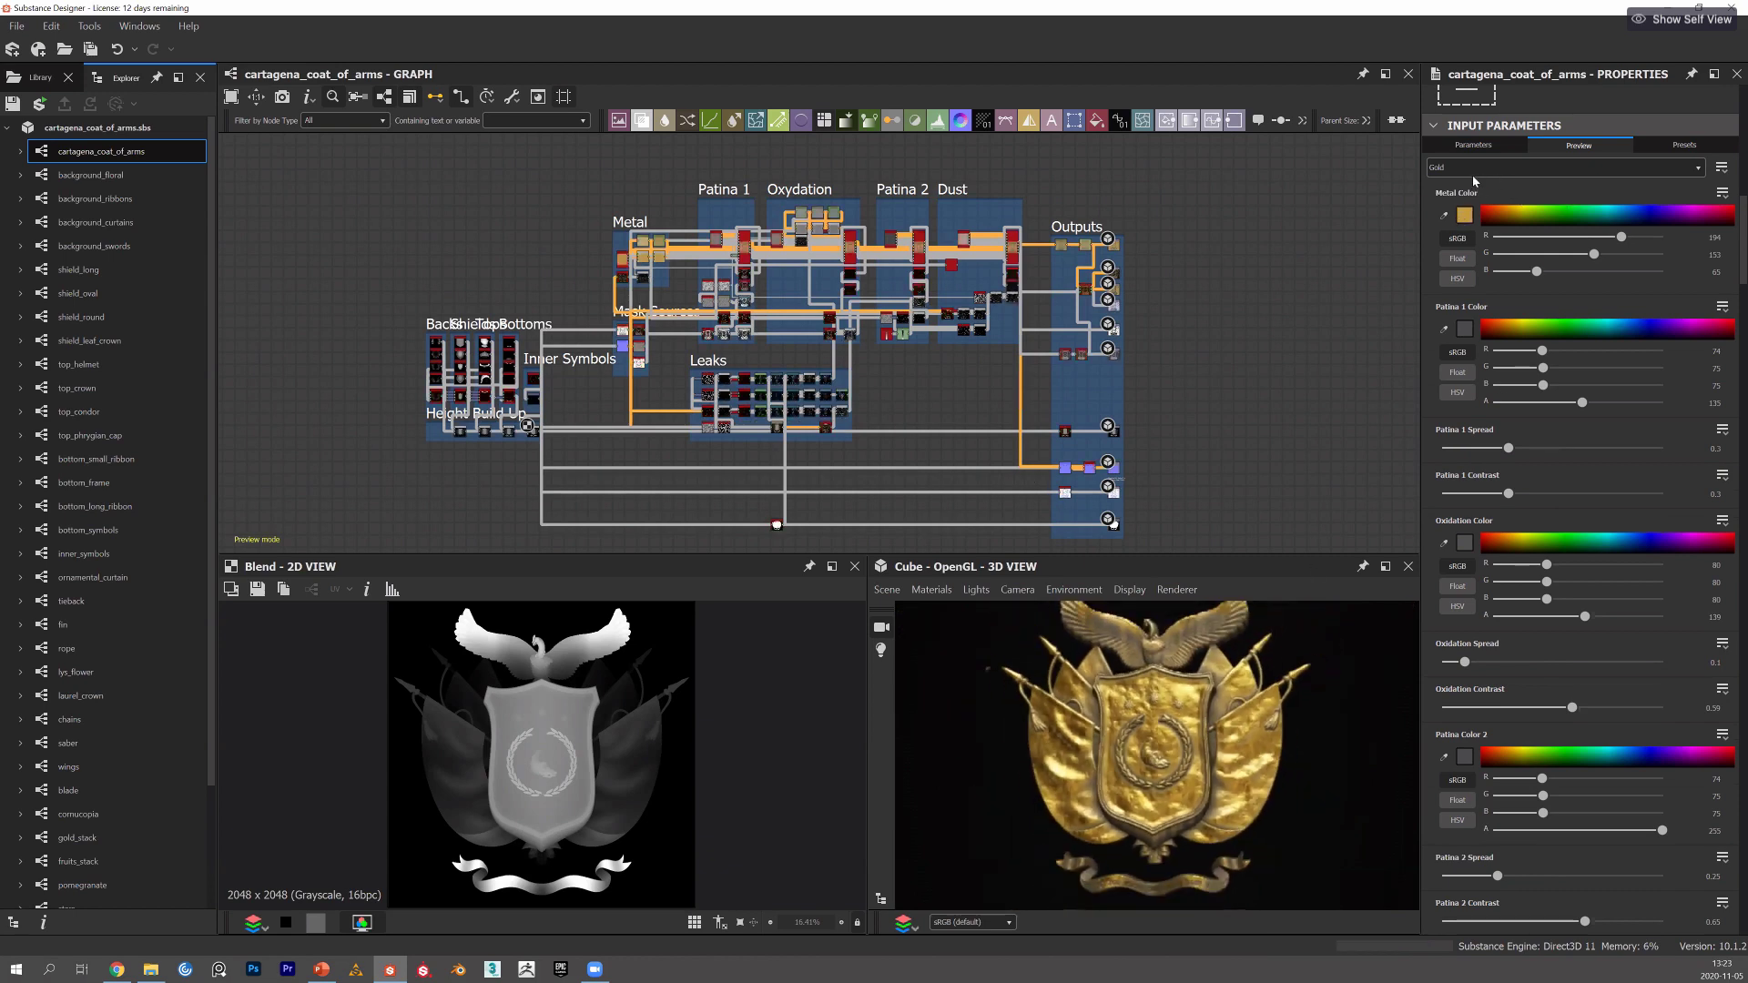
scroll(1476, 174, "down", 1)
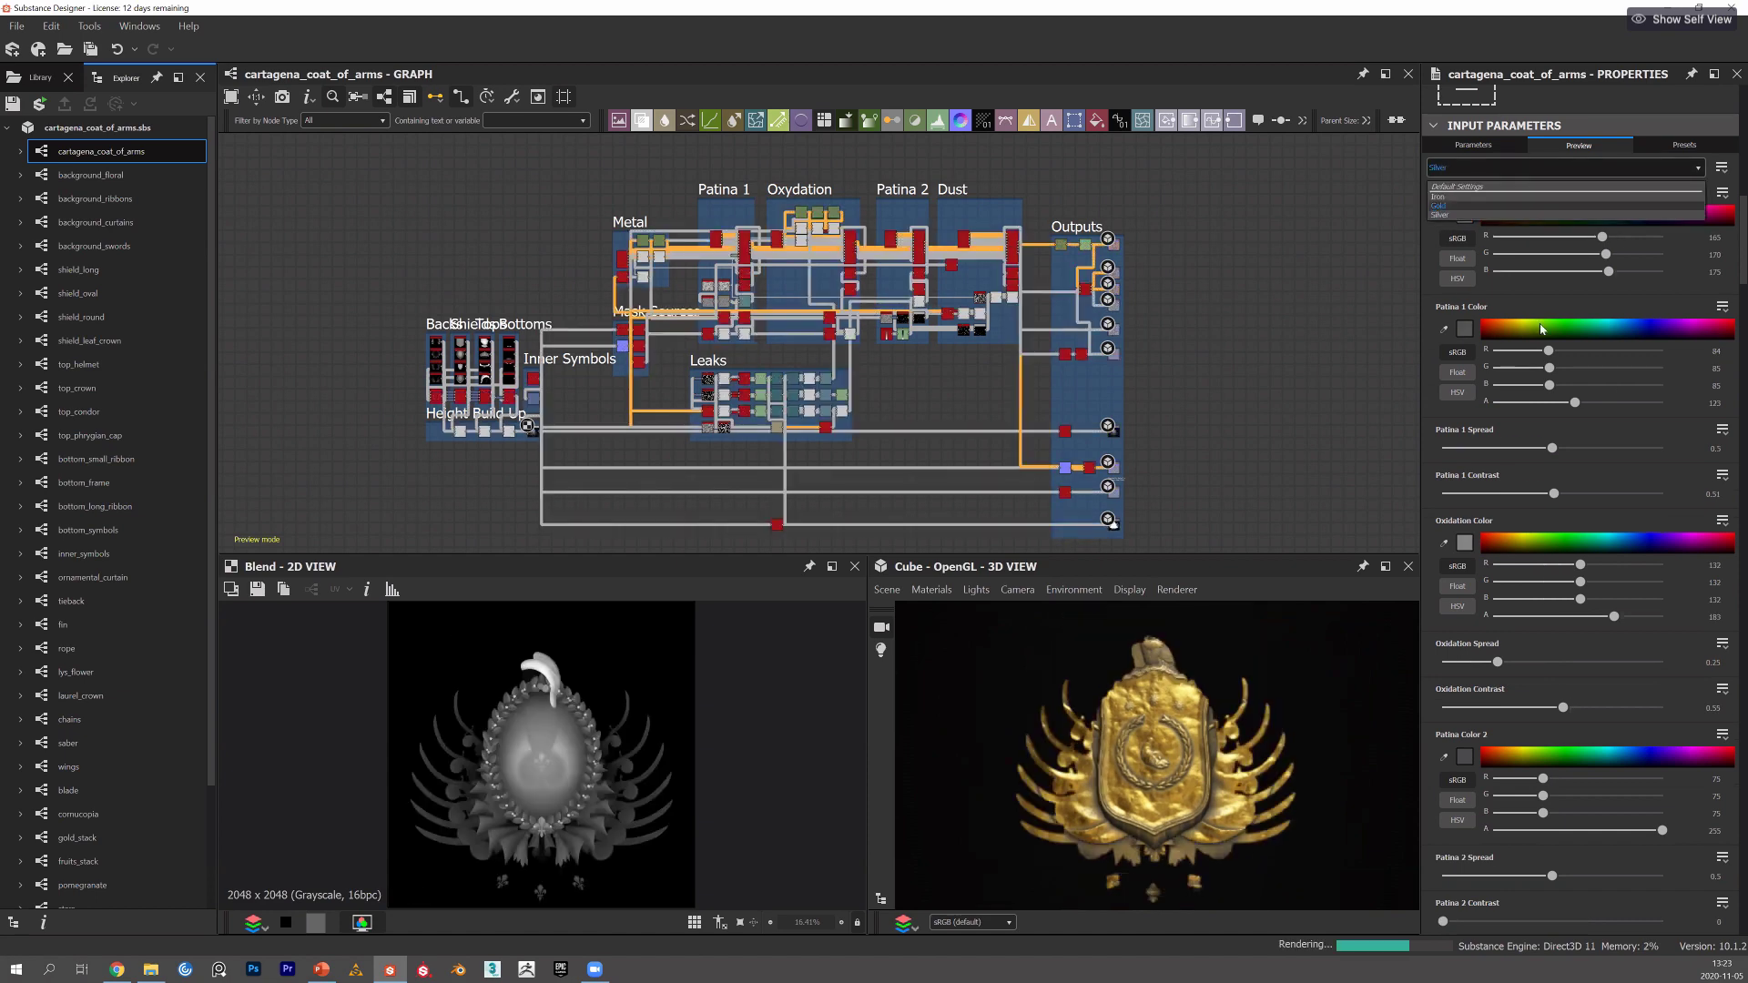
scroll(1537, 169, "down", 1)
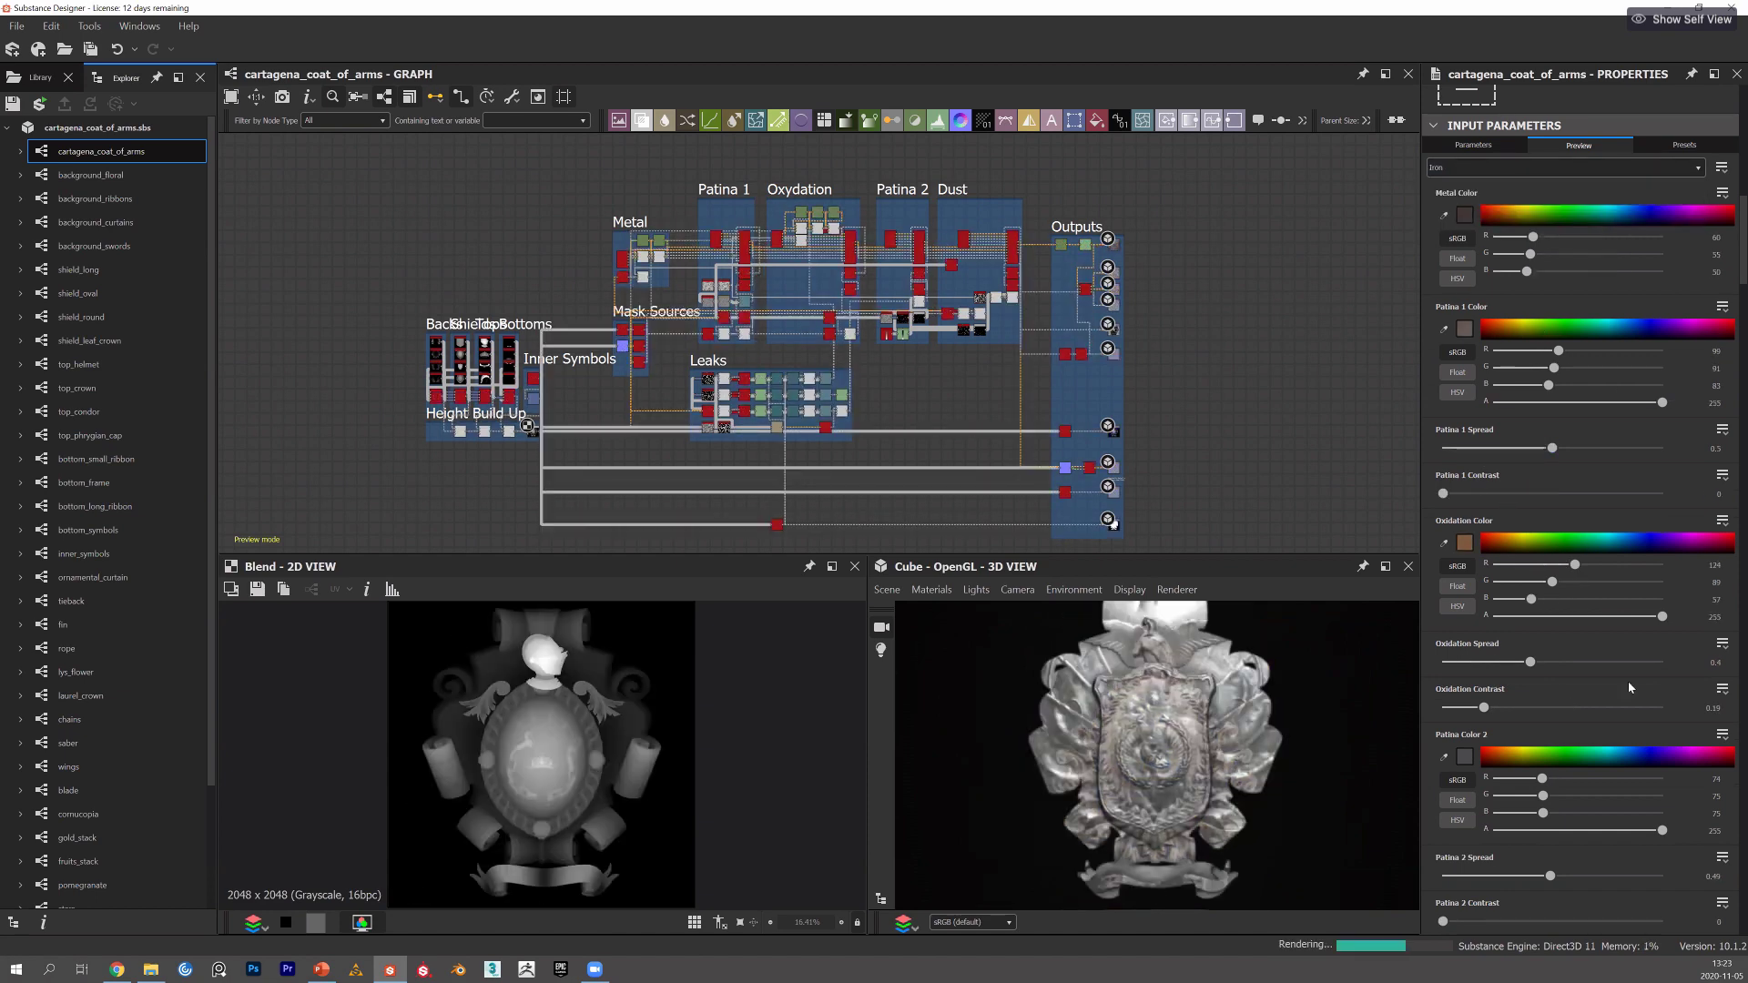
left_click(1488, 173)
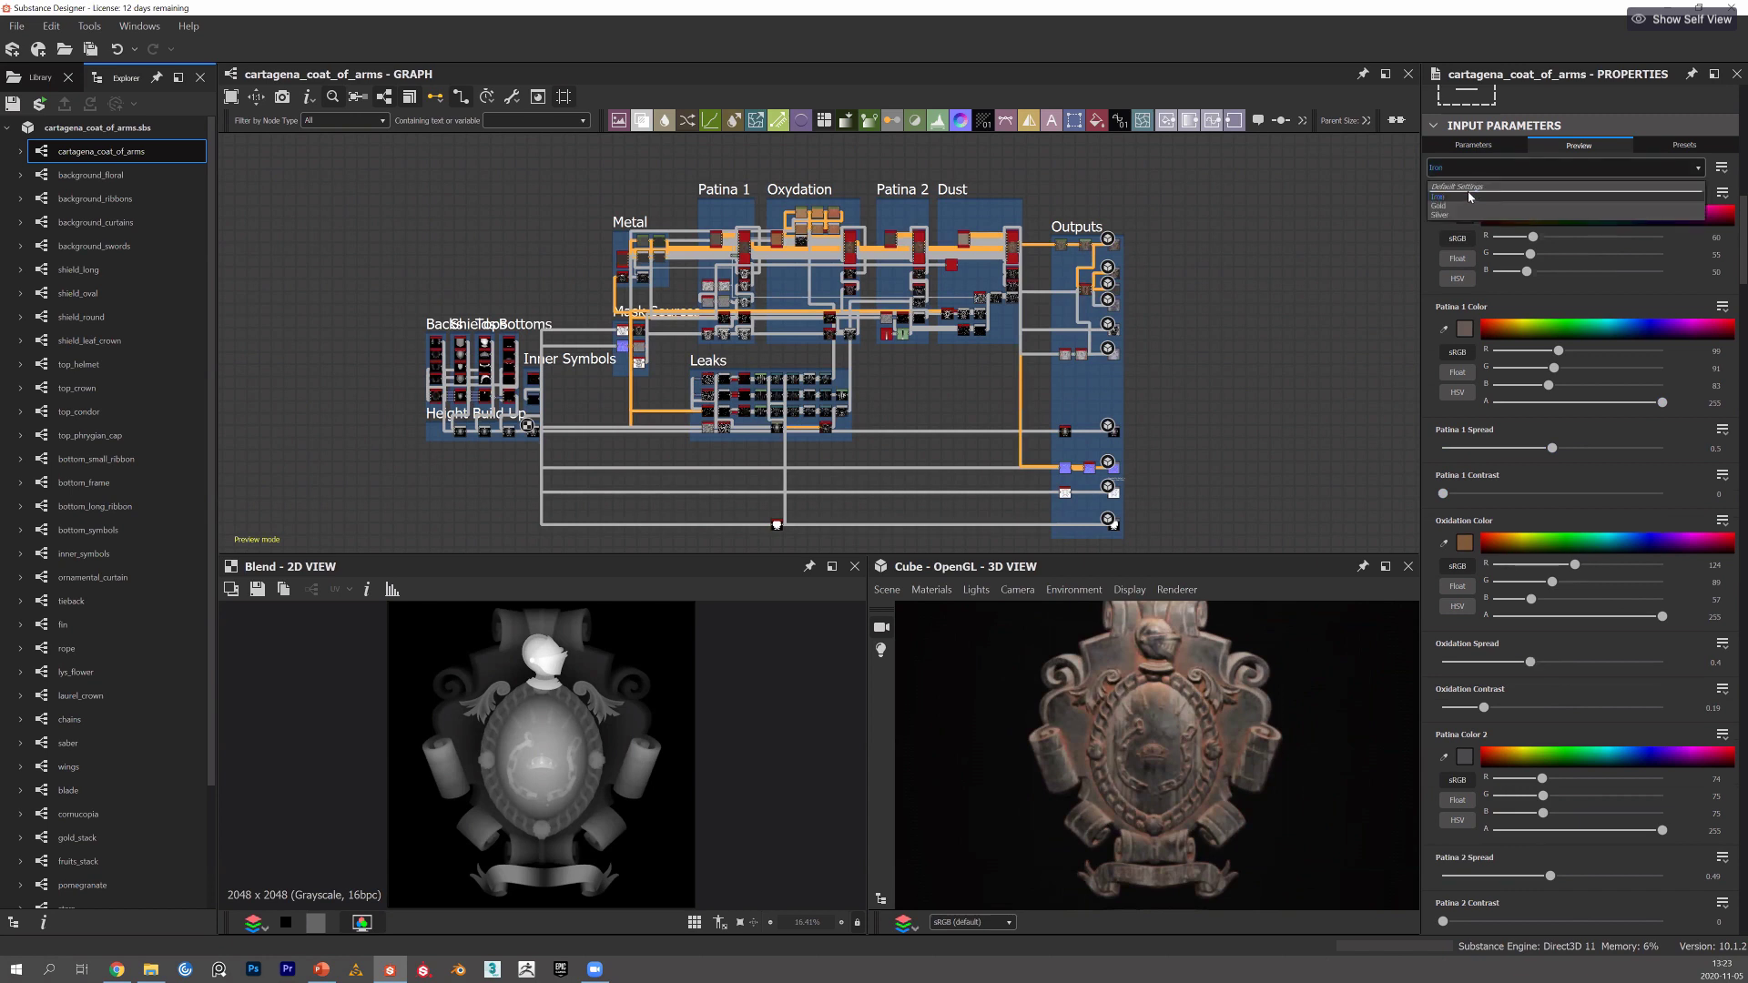
left_click(1471, 188)
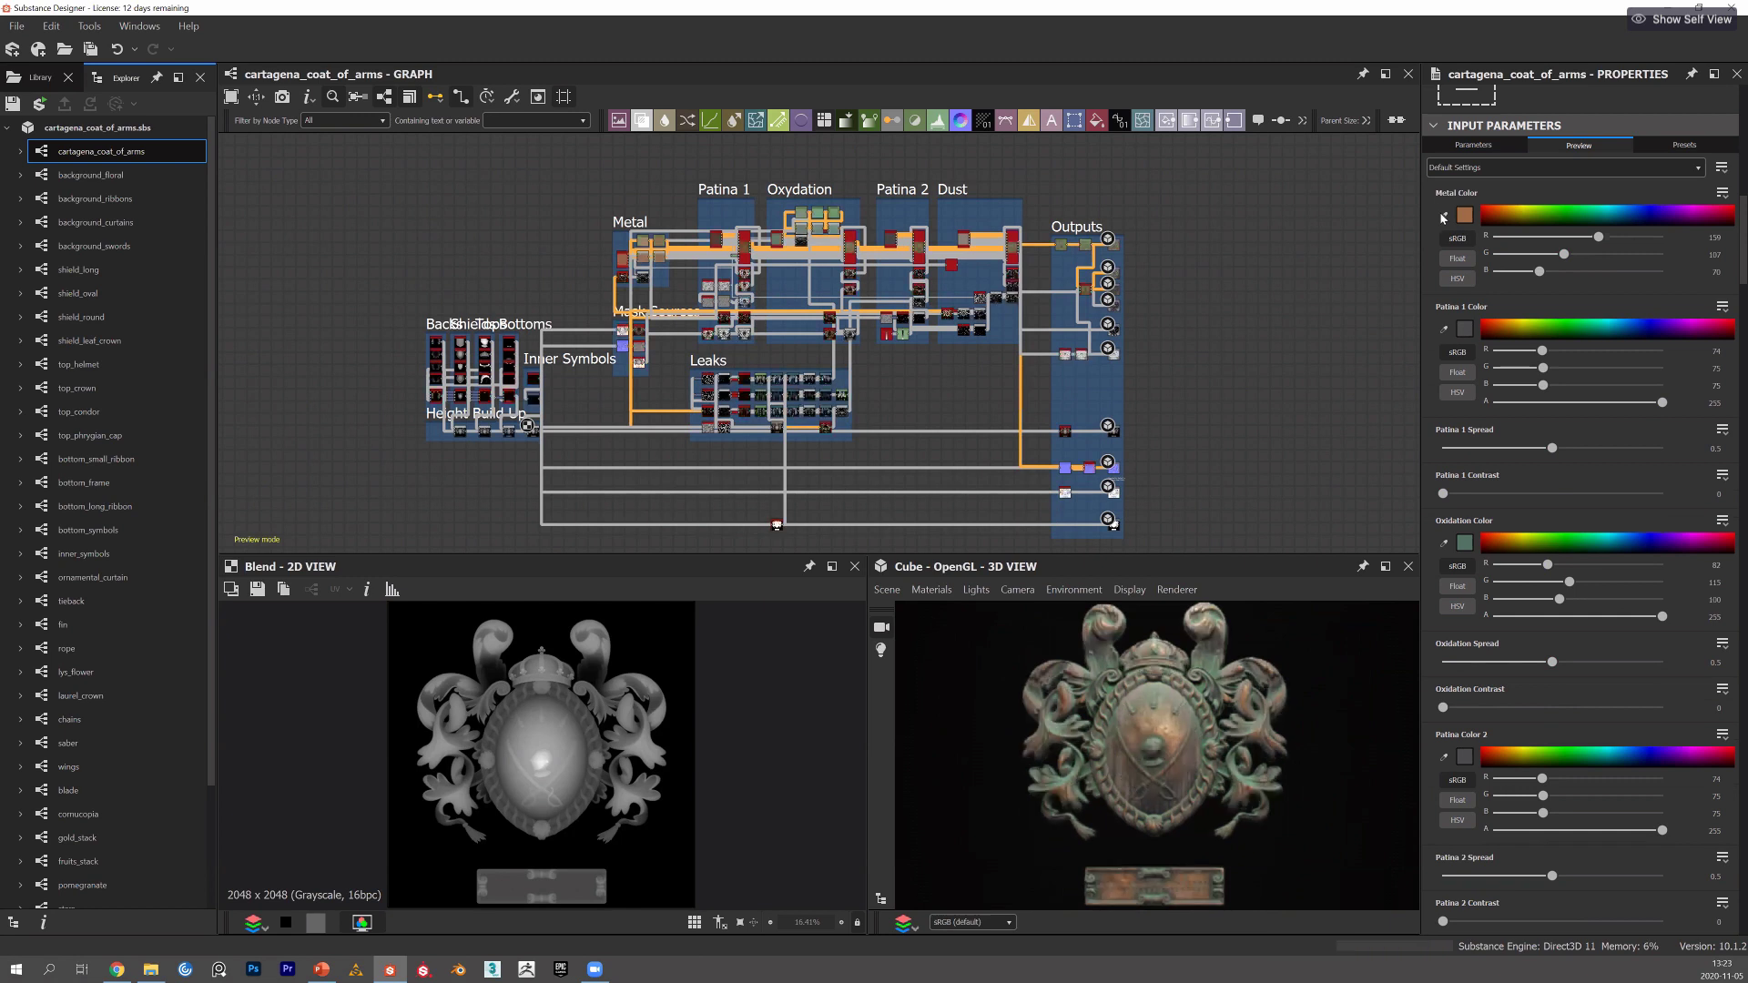
Preview the Ribbons and Curtains options of the Background Type parameter and set it back to Floral.
scroll(1539, 365, "down", 2)
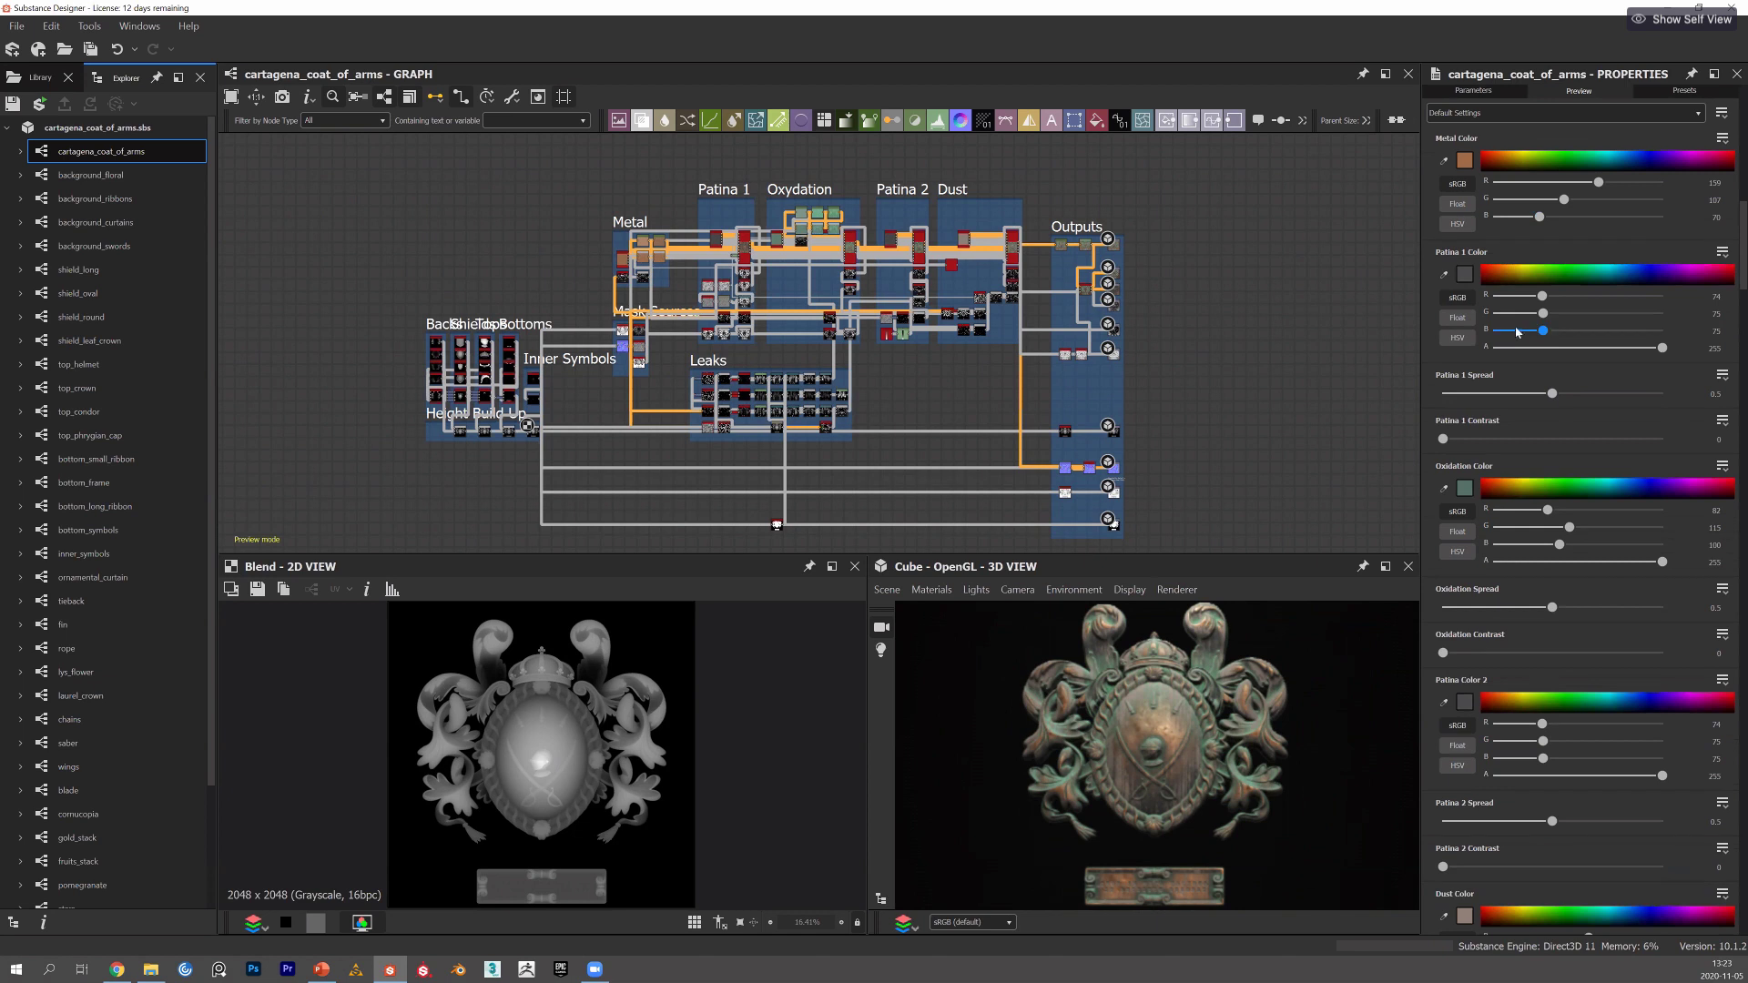
scroll(1520, 332, "down", 2)
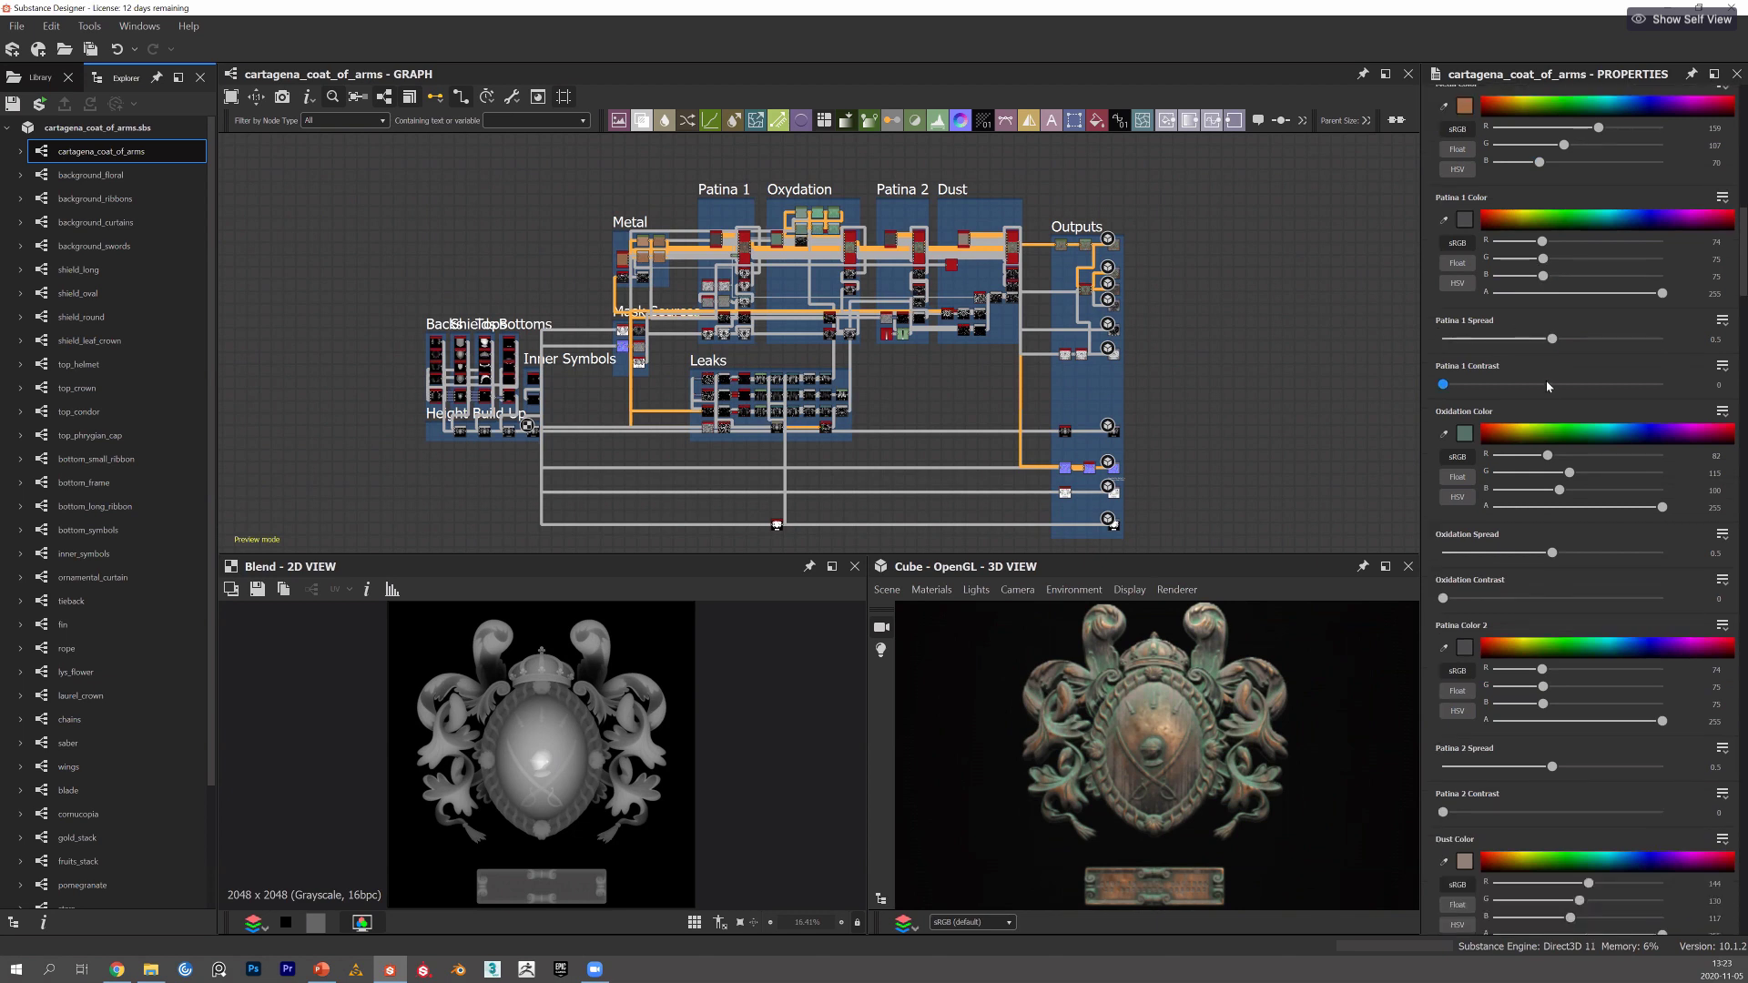
scroll(1544, 386, "down", 2)
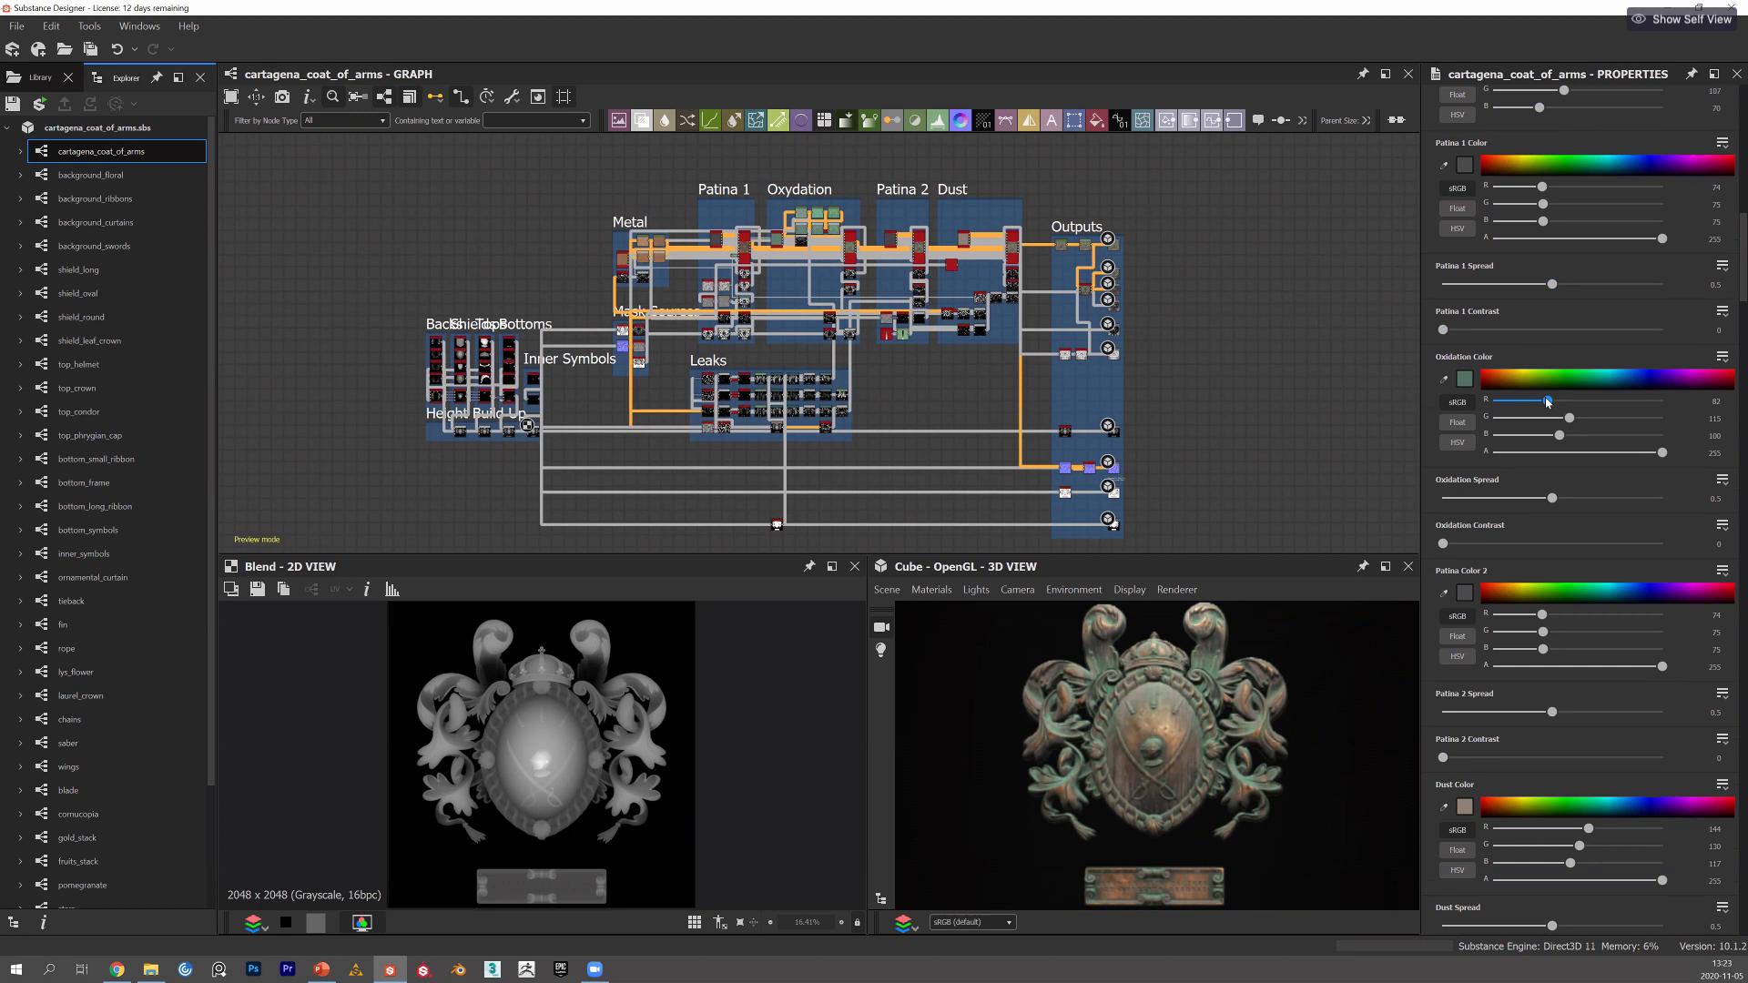
scroll(1547, 401, "down", 10)
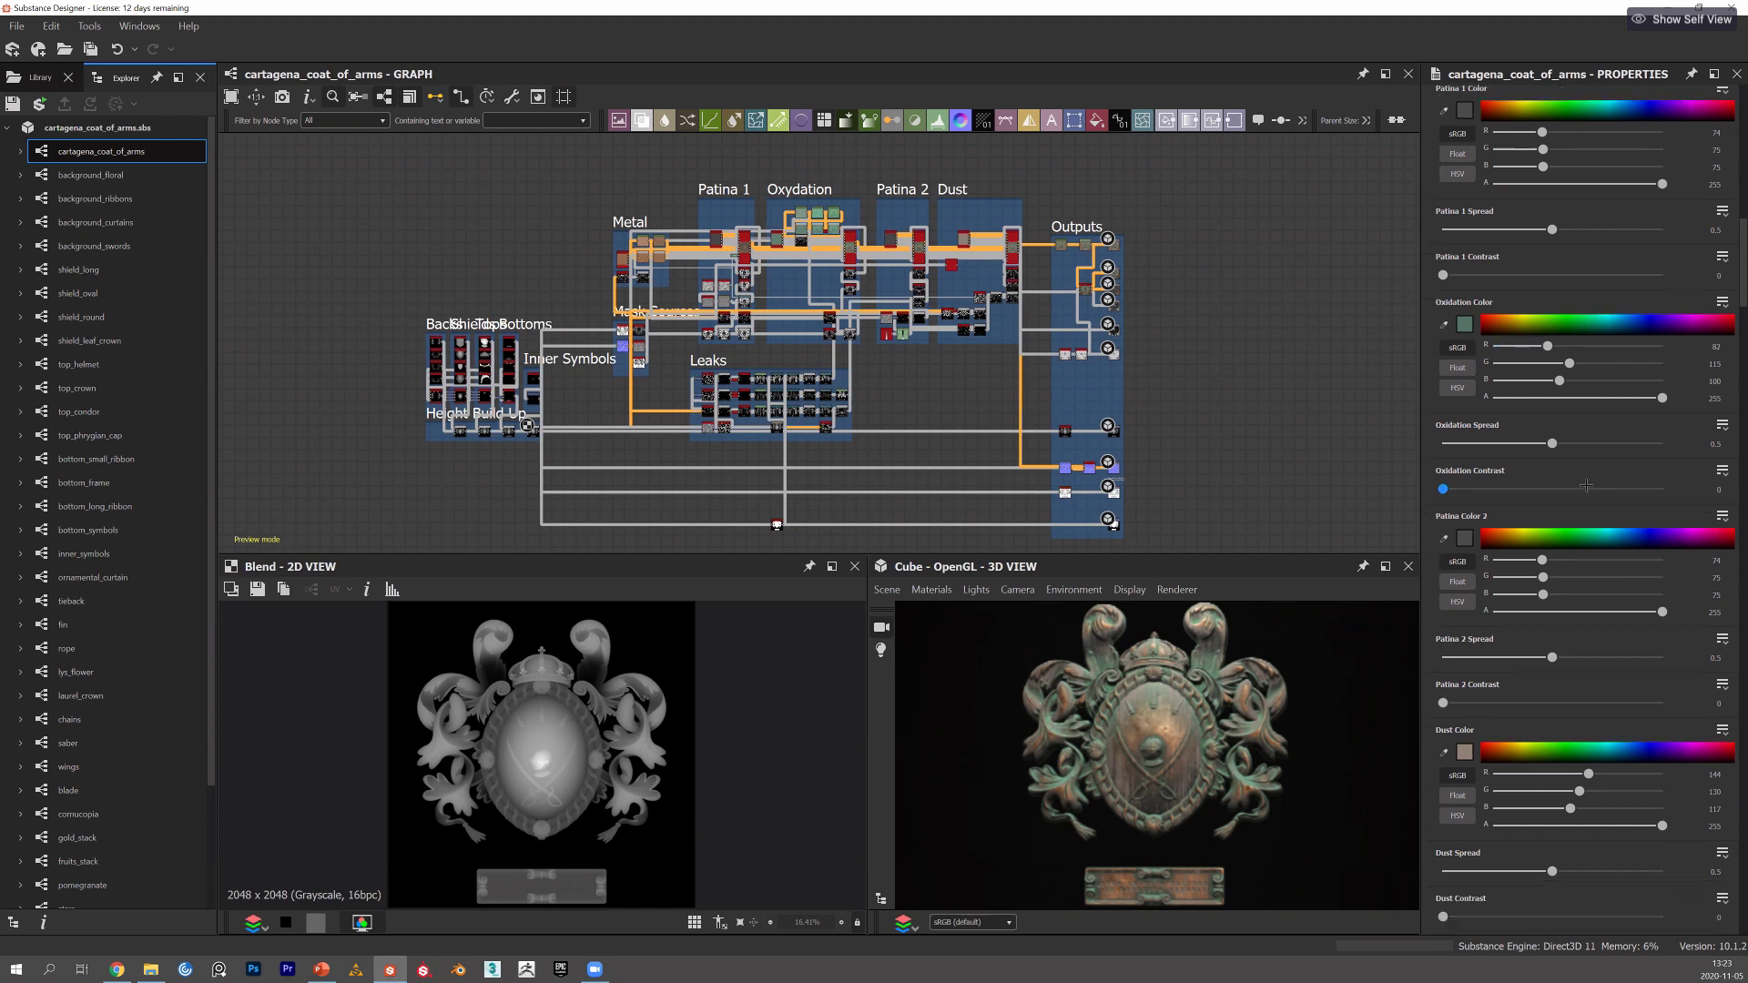
scroll(1546, 639, "down", 3)
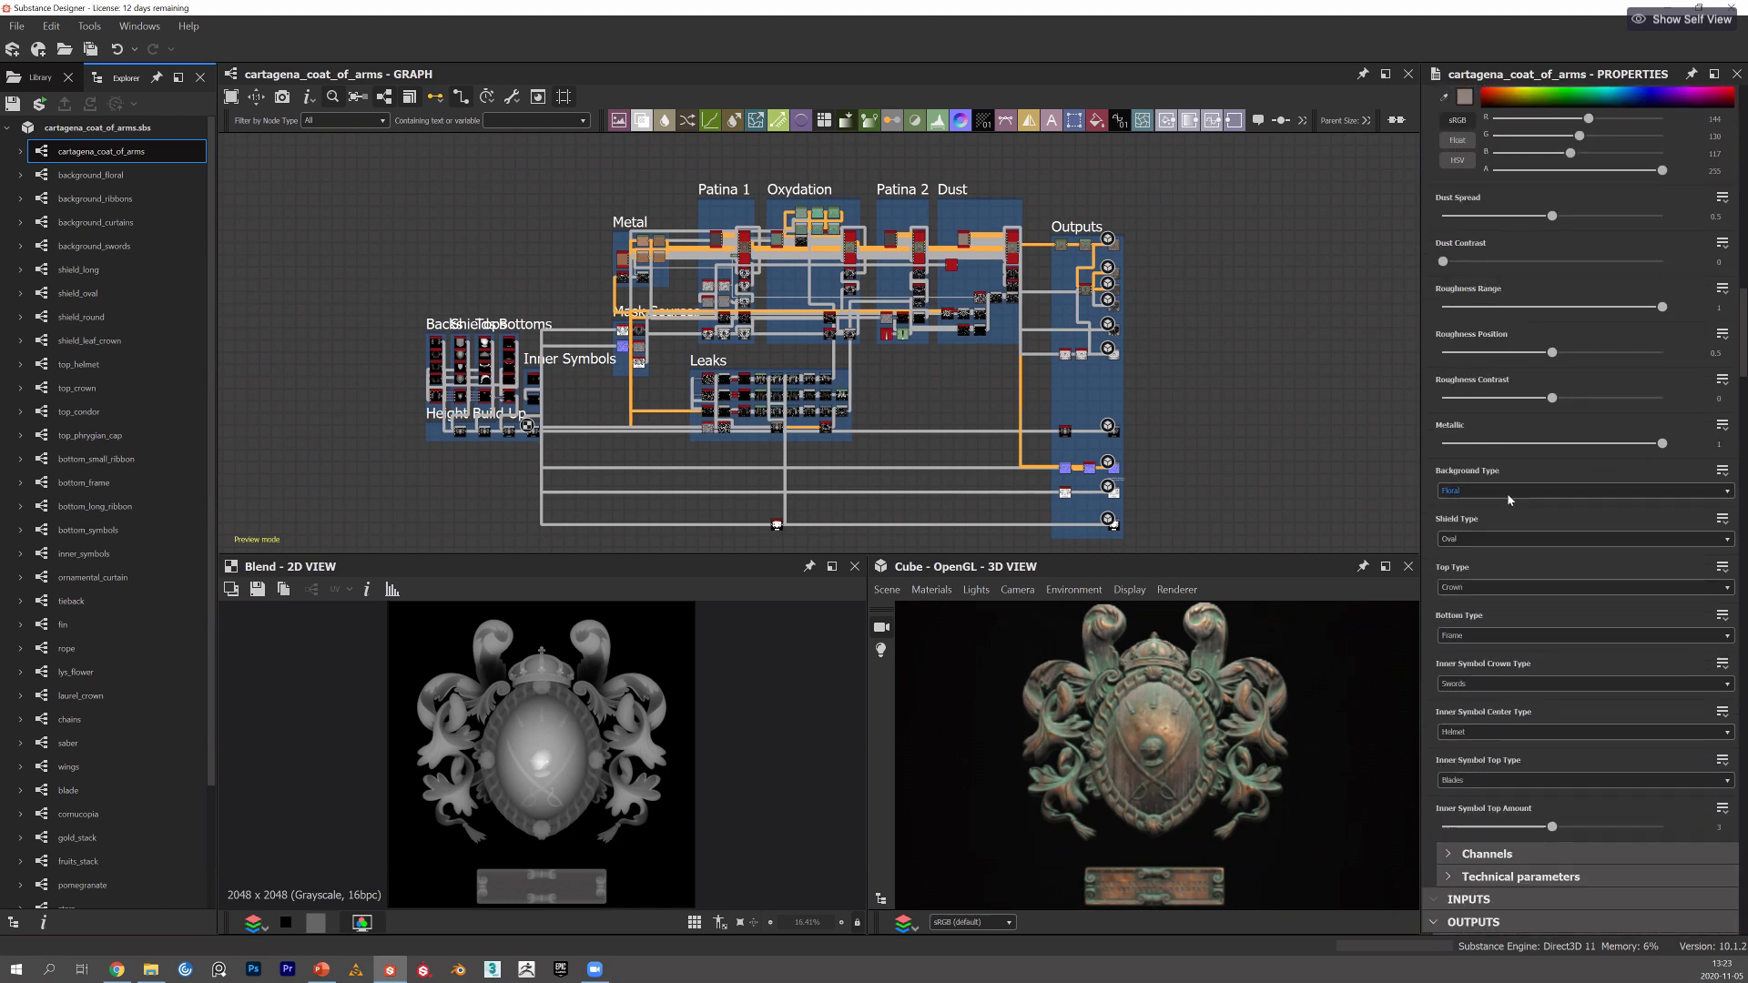
scroll(1509, 499, "down", 1)
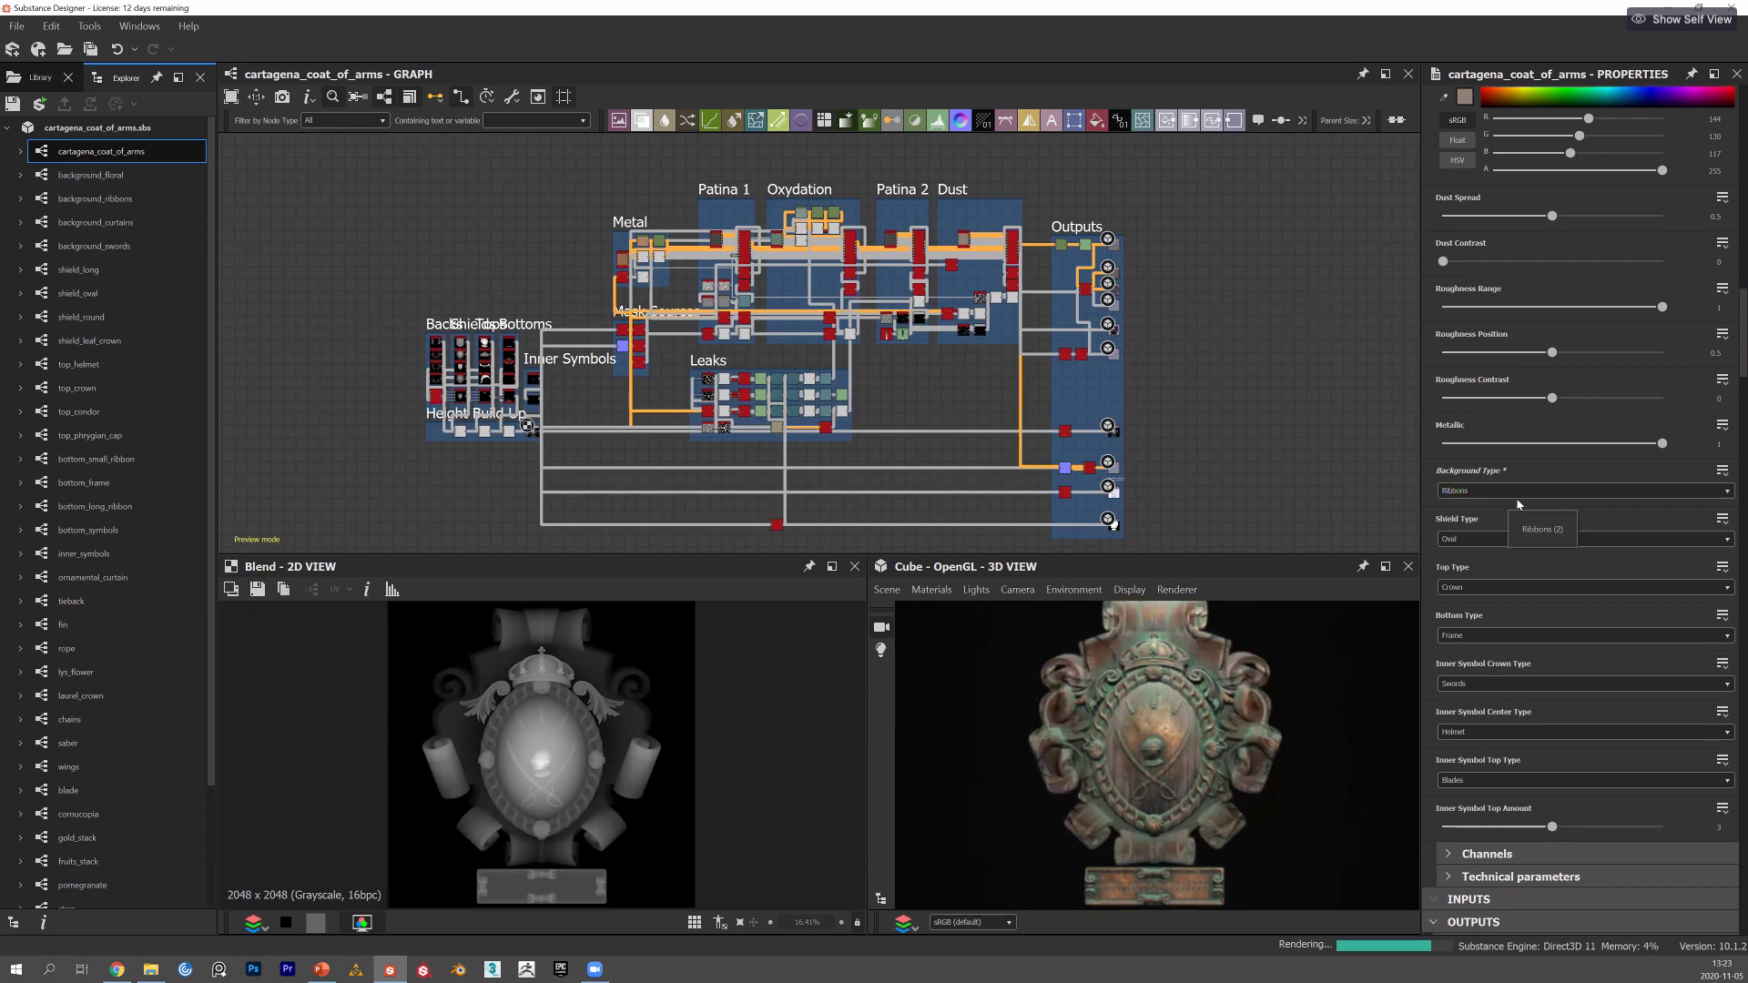
scroll(1517, 503, "down", 1)
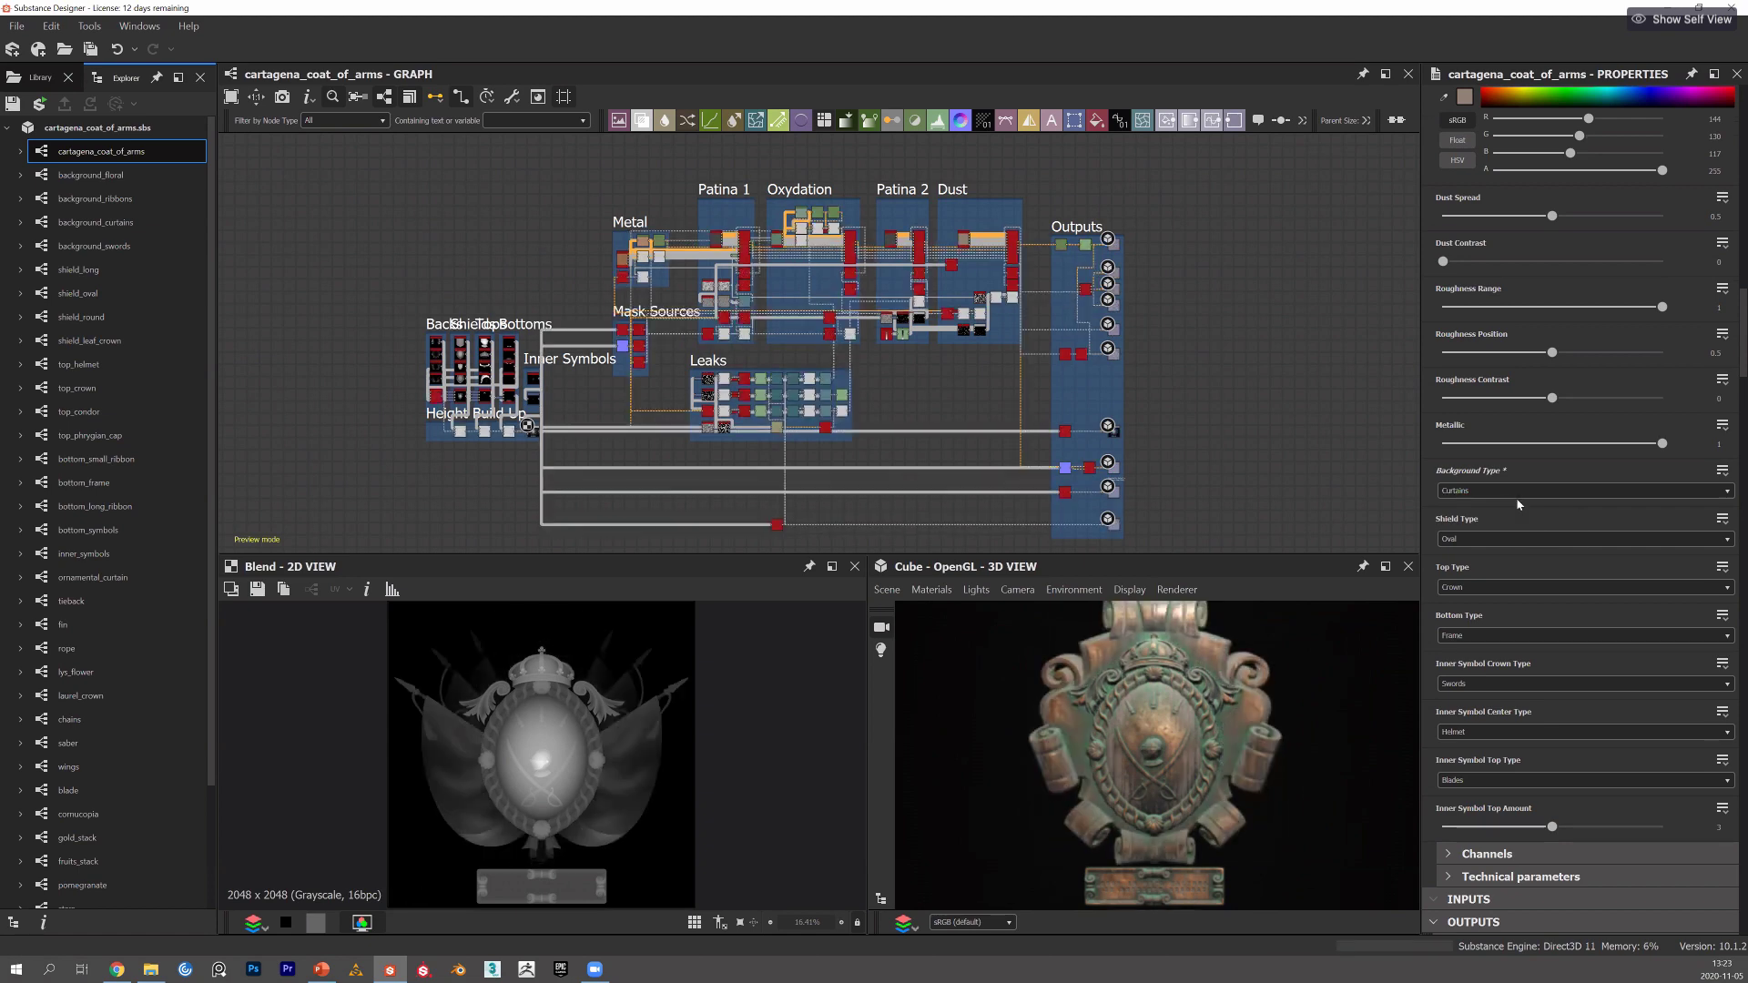
scroll(1511, 506, "up", 2)
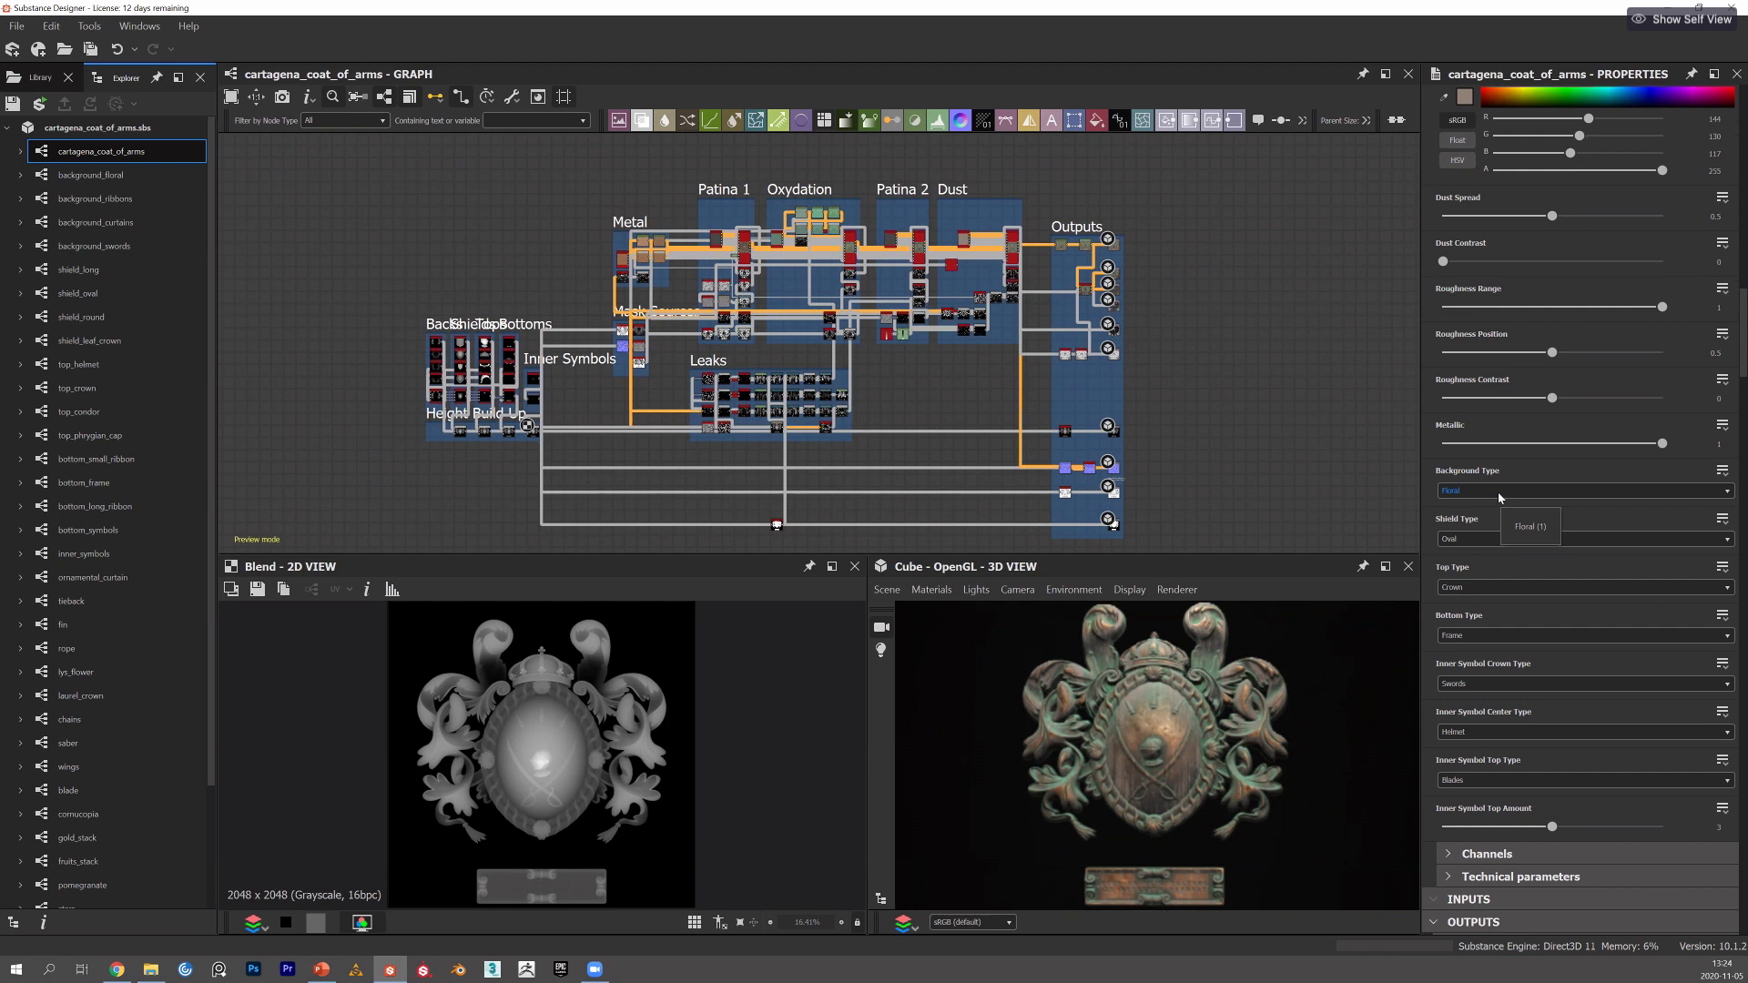
Inspect the shield and its floral background up close in the 3D view.
left_click_drag(1119, 750, 1149, 771)
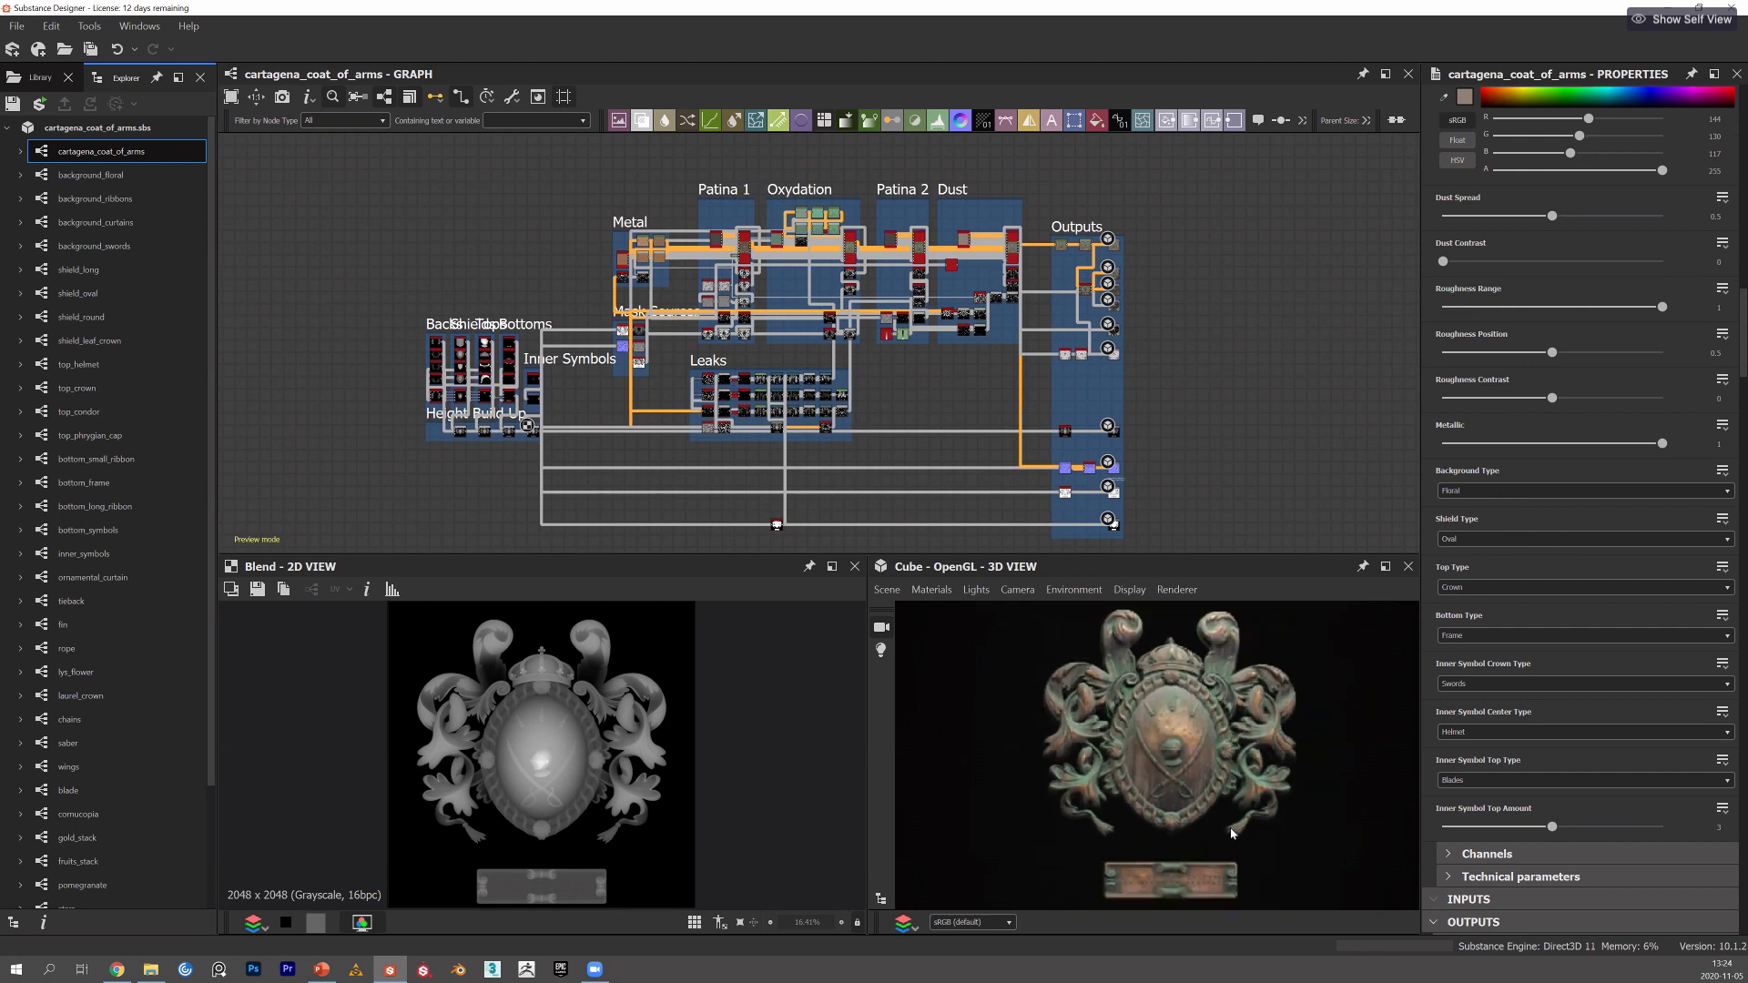
scroll(1214, 696, "up", 3)
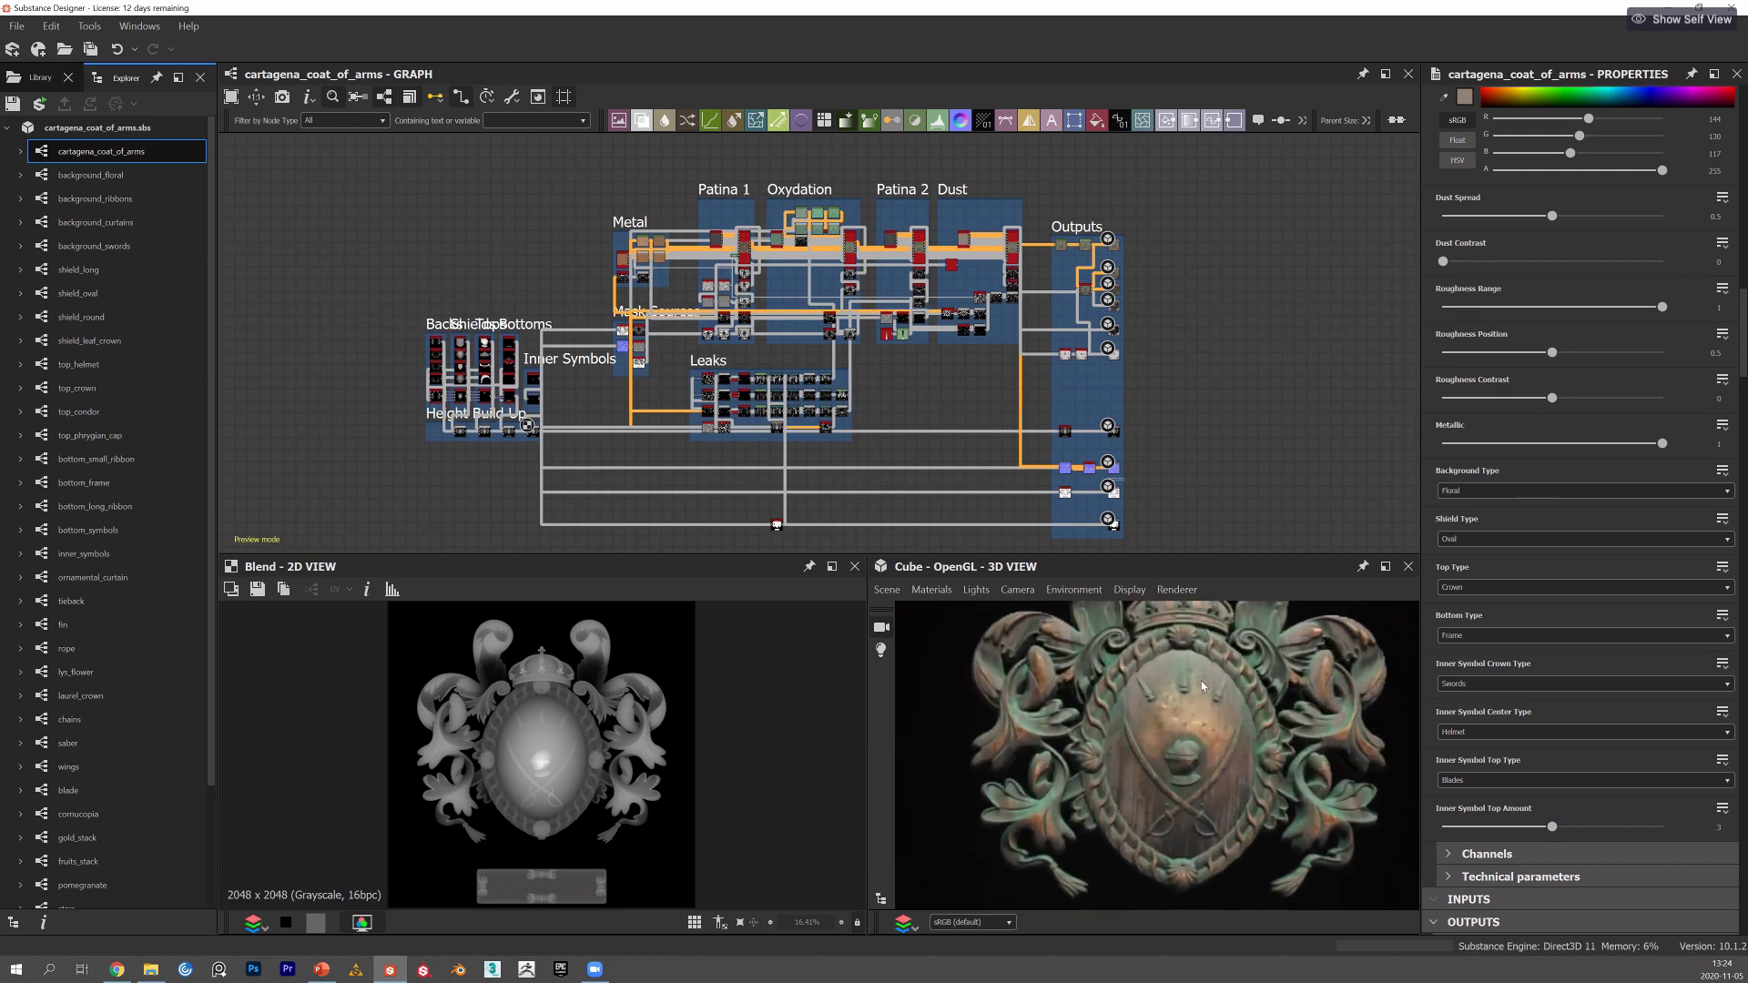
left_click_drag(1195, 692, 1190, 712)
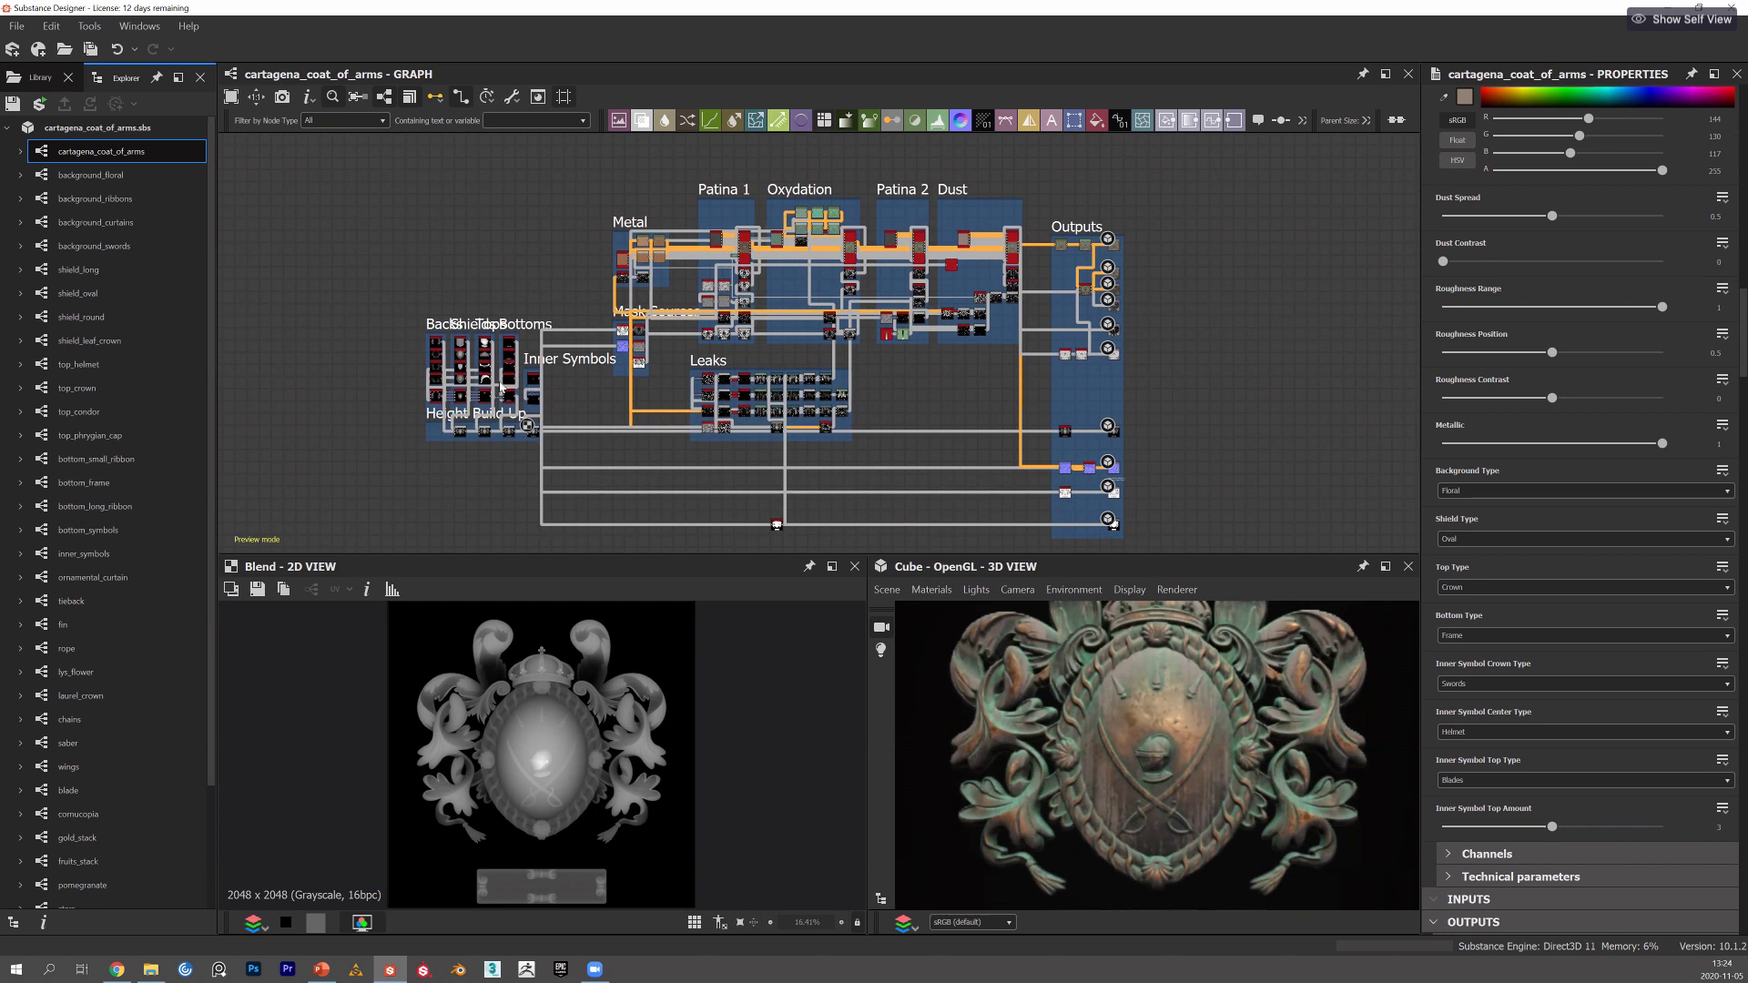
Examine the Backs, Shields, Tops, Bottoms, Inner Symbols and Height Build Up frames within the main graph.
middle_click_drag(609, 362, 669, 383)
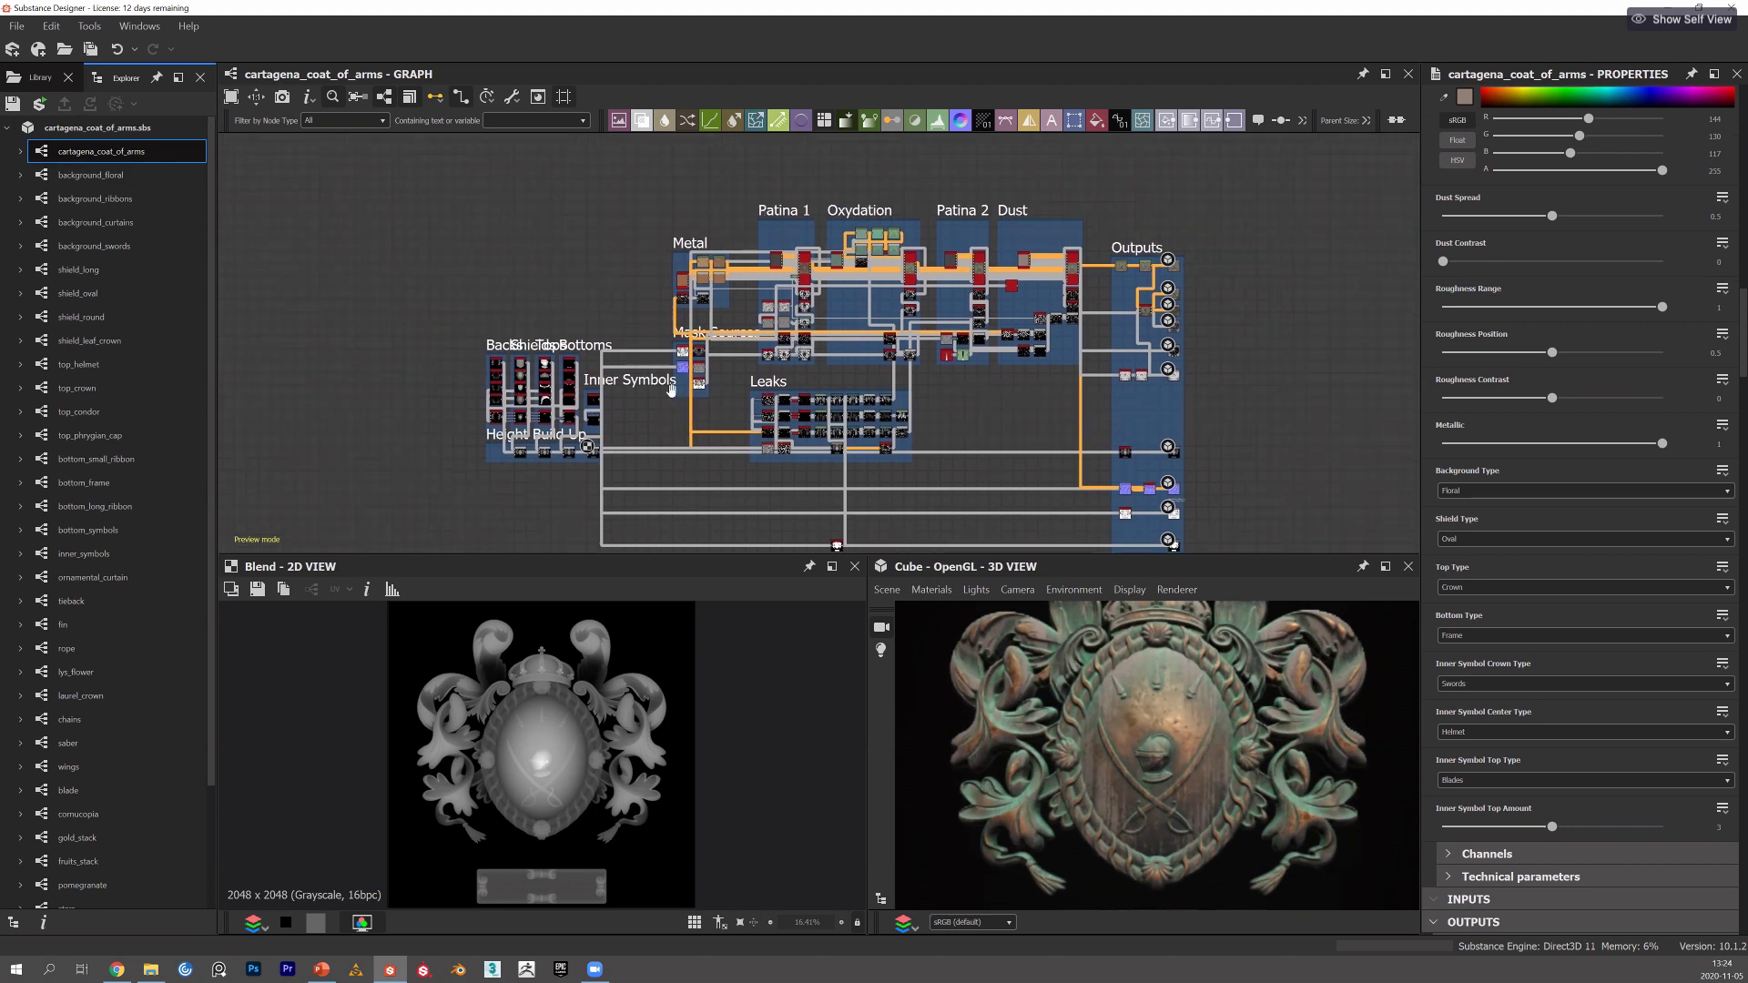
middle_click_drag(606, 461, 701, 457)
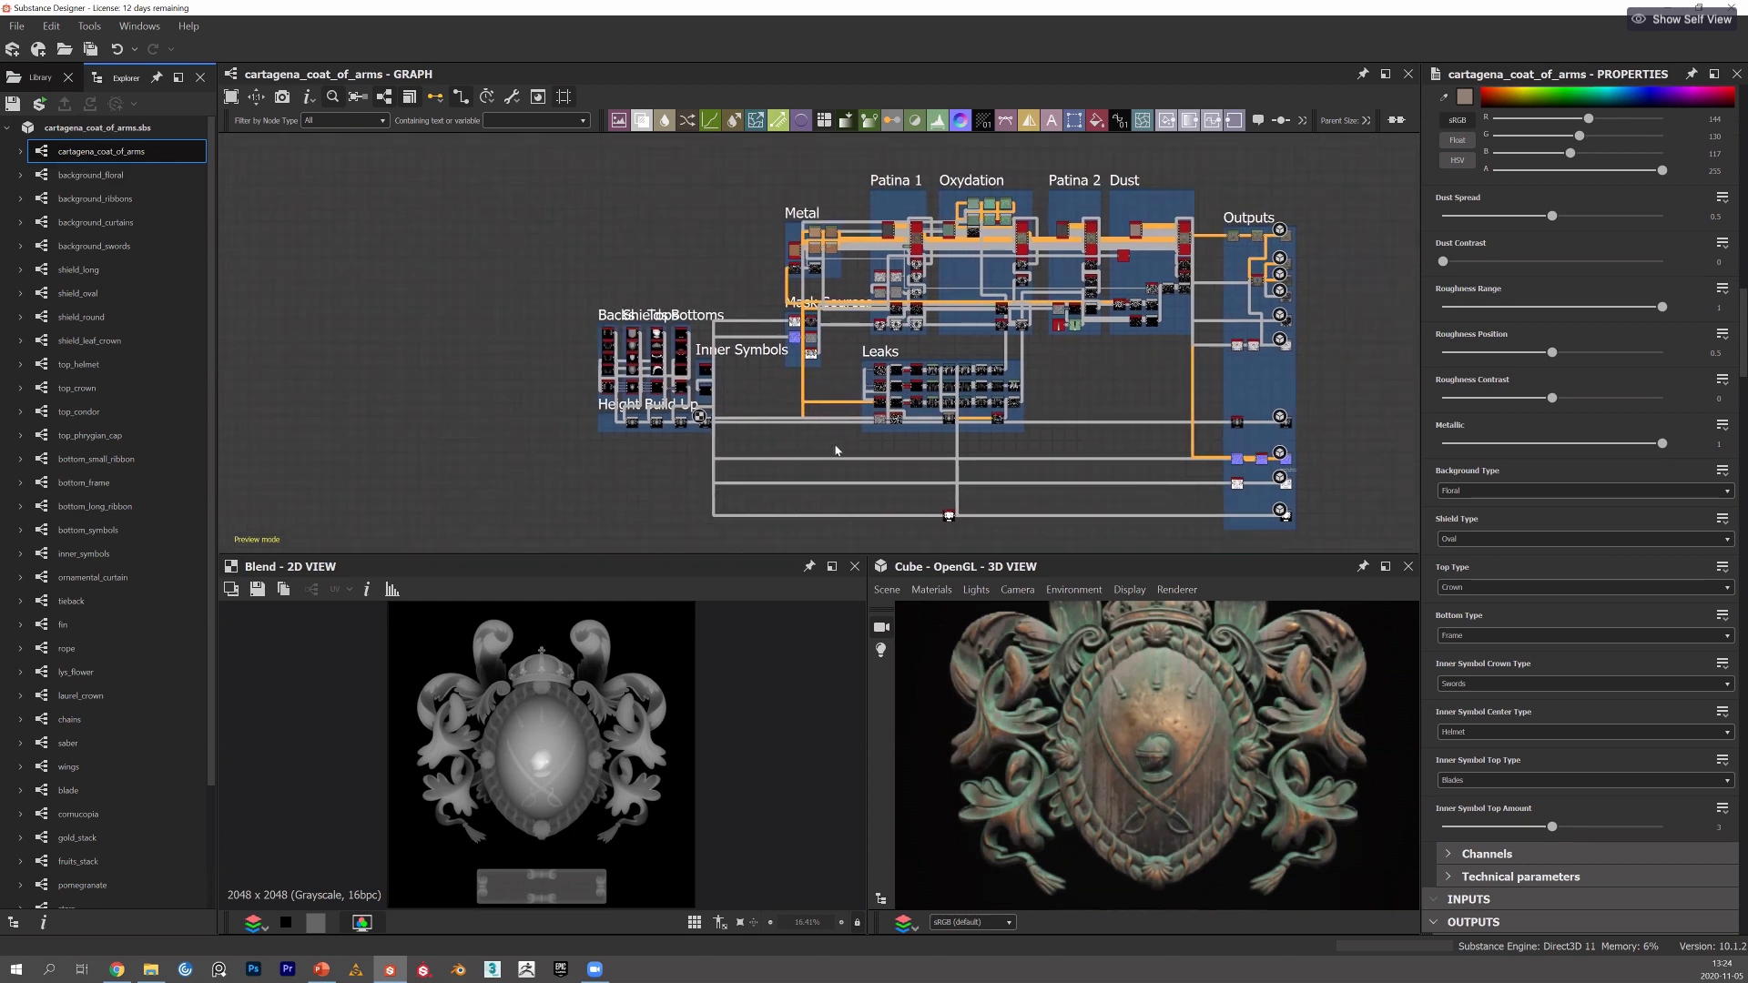
scroll(852, 412, "up", 2)
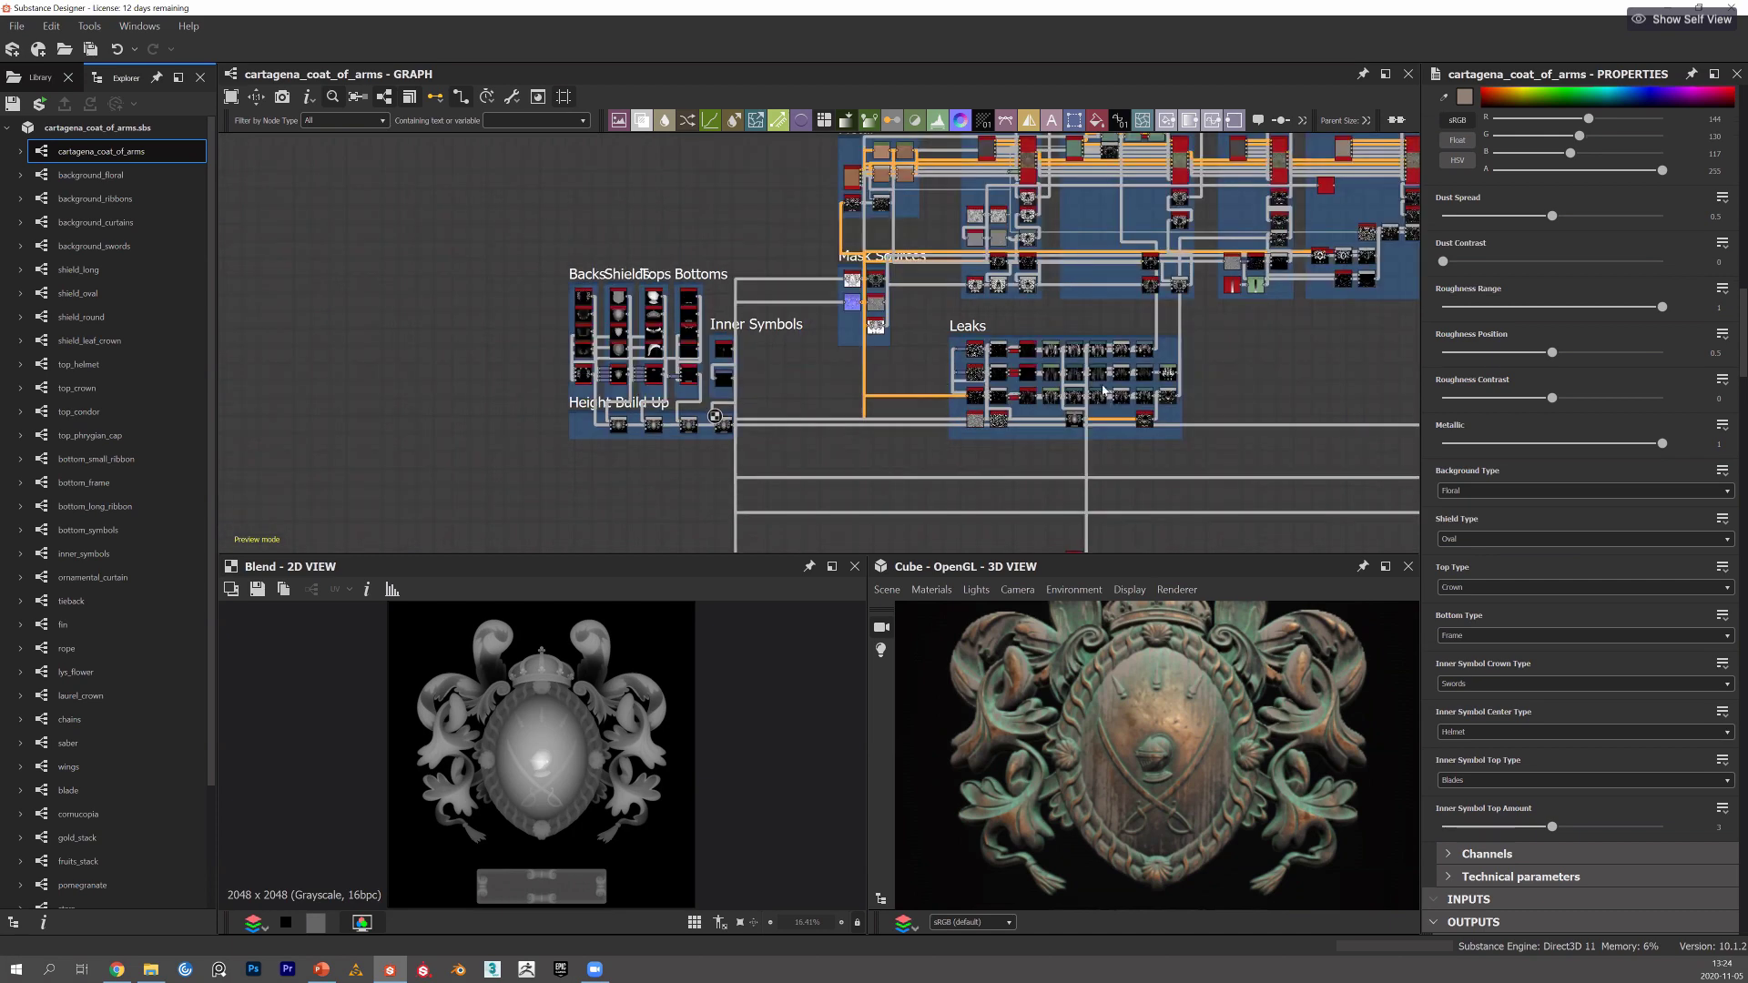
scroll(801, 410, "up", 2)
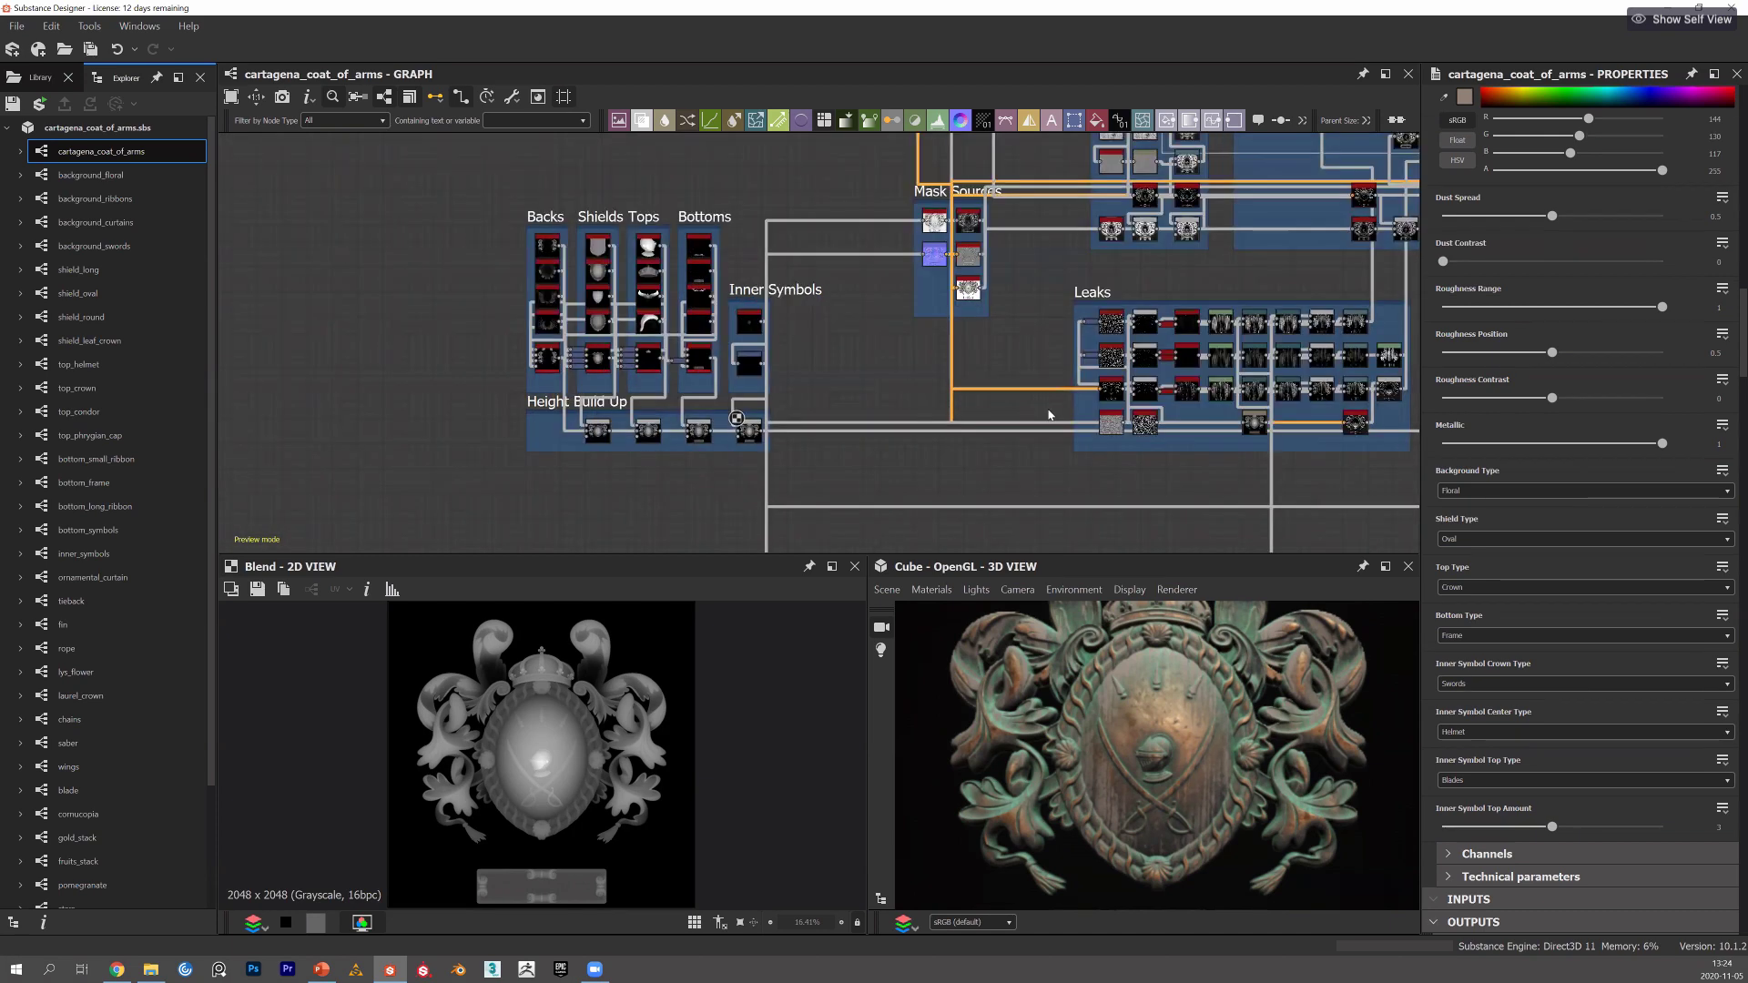
scroll(801, 409, "up", 3)
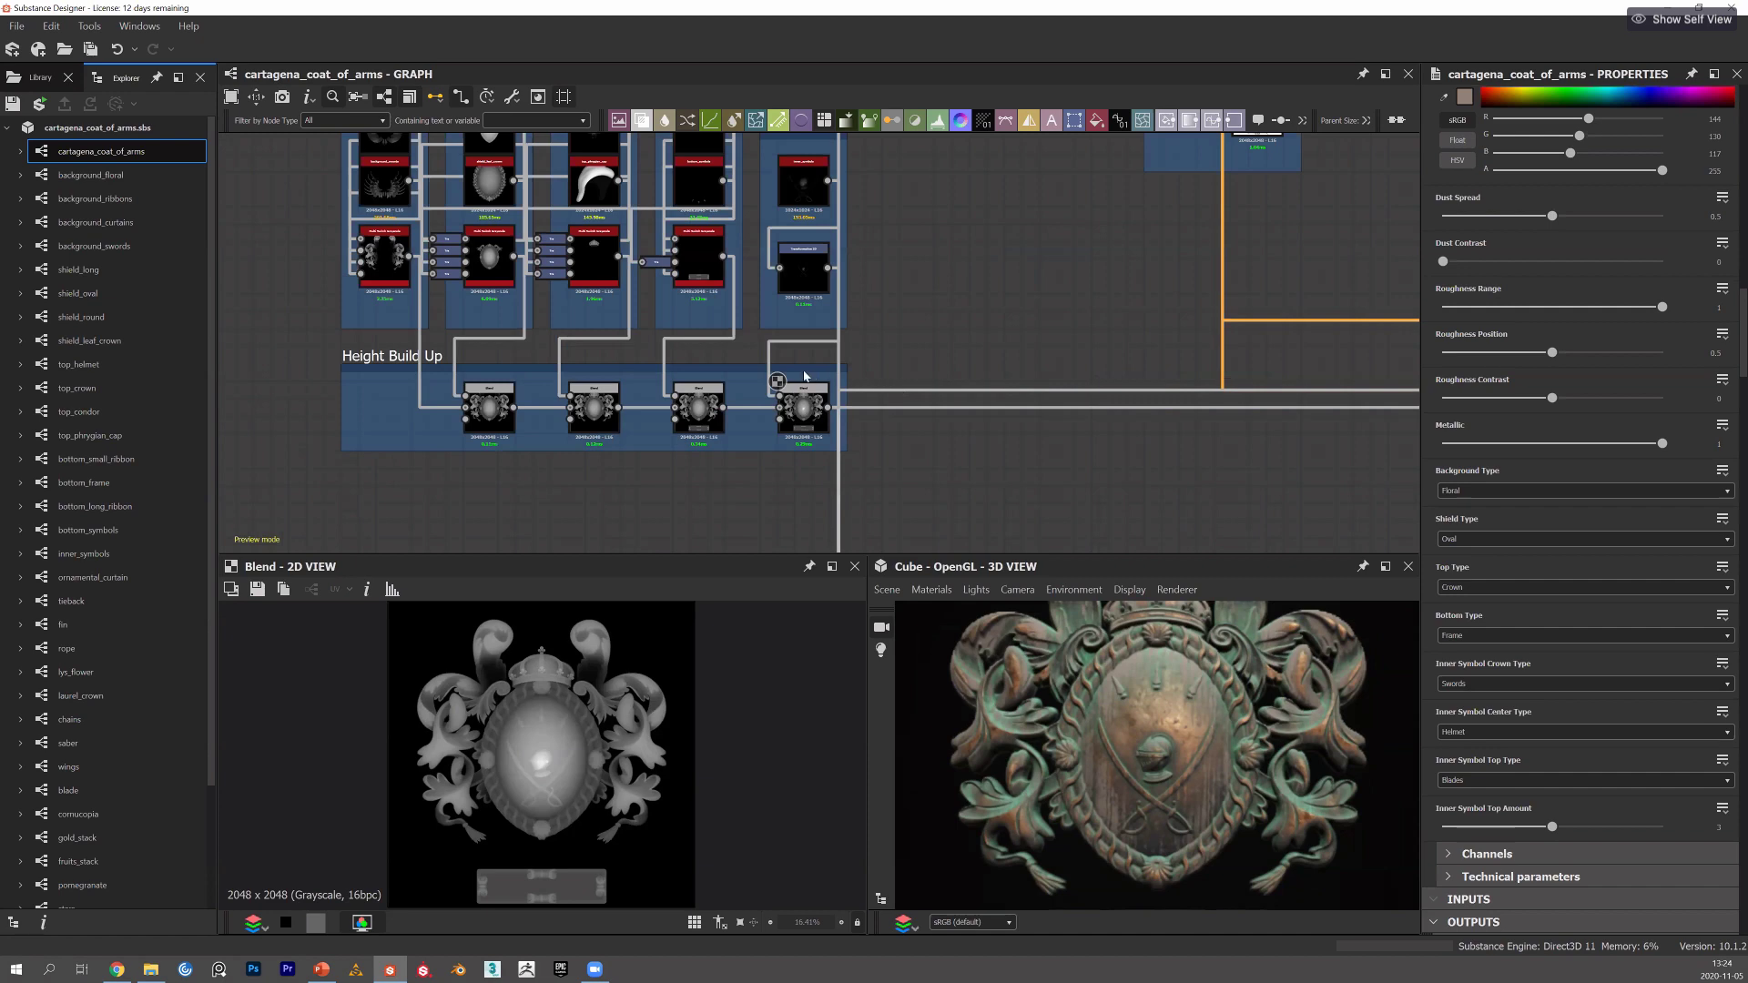
scroll(804, 375, "down", 1)
scroll(803, 375, "down", 1)
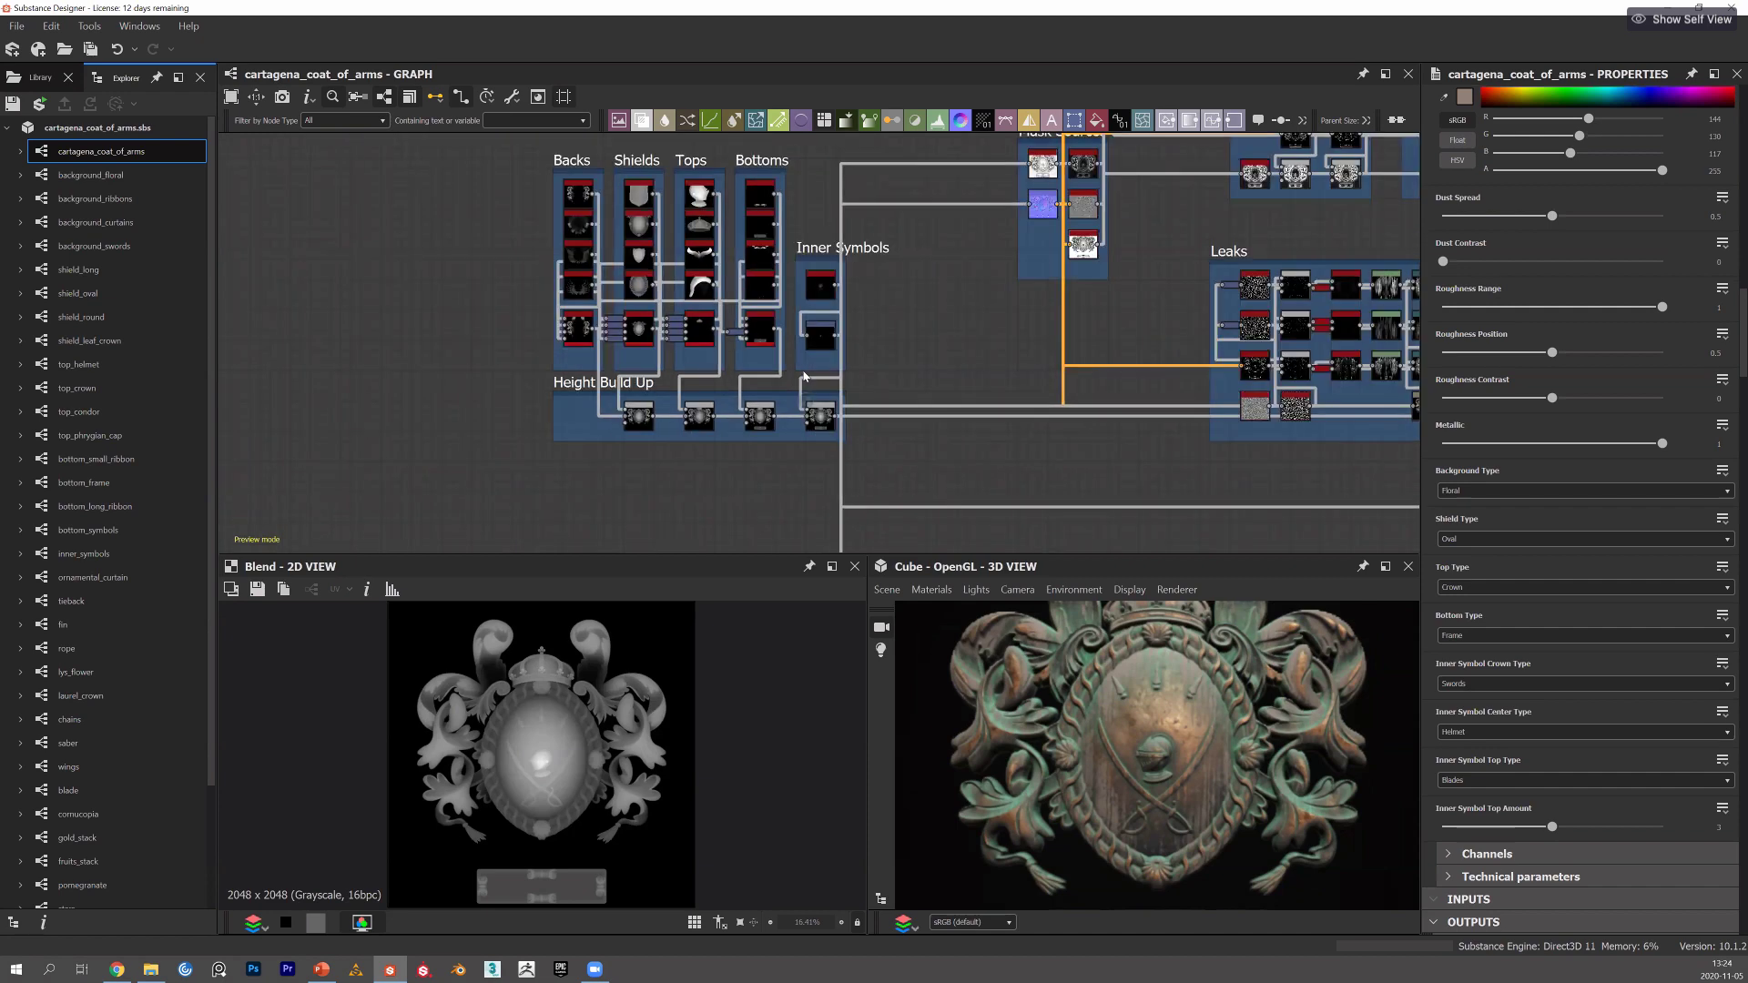
scroll(804, 375, "down", 2)
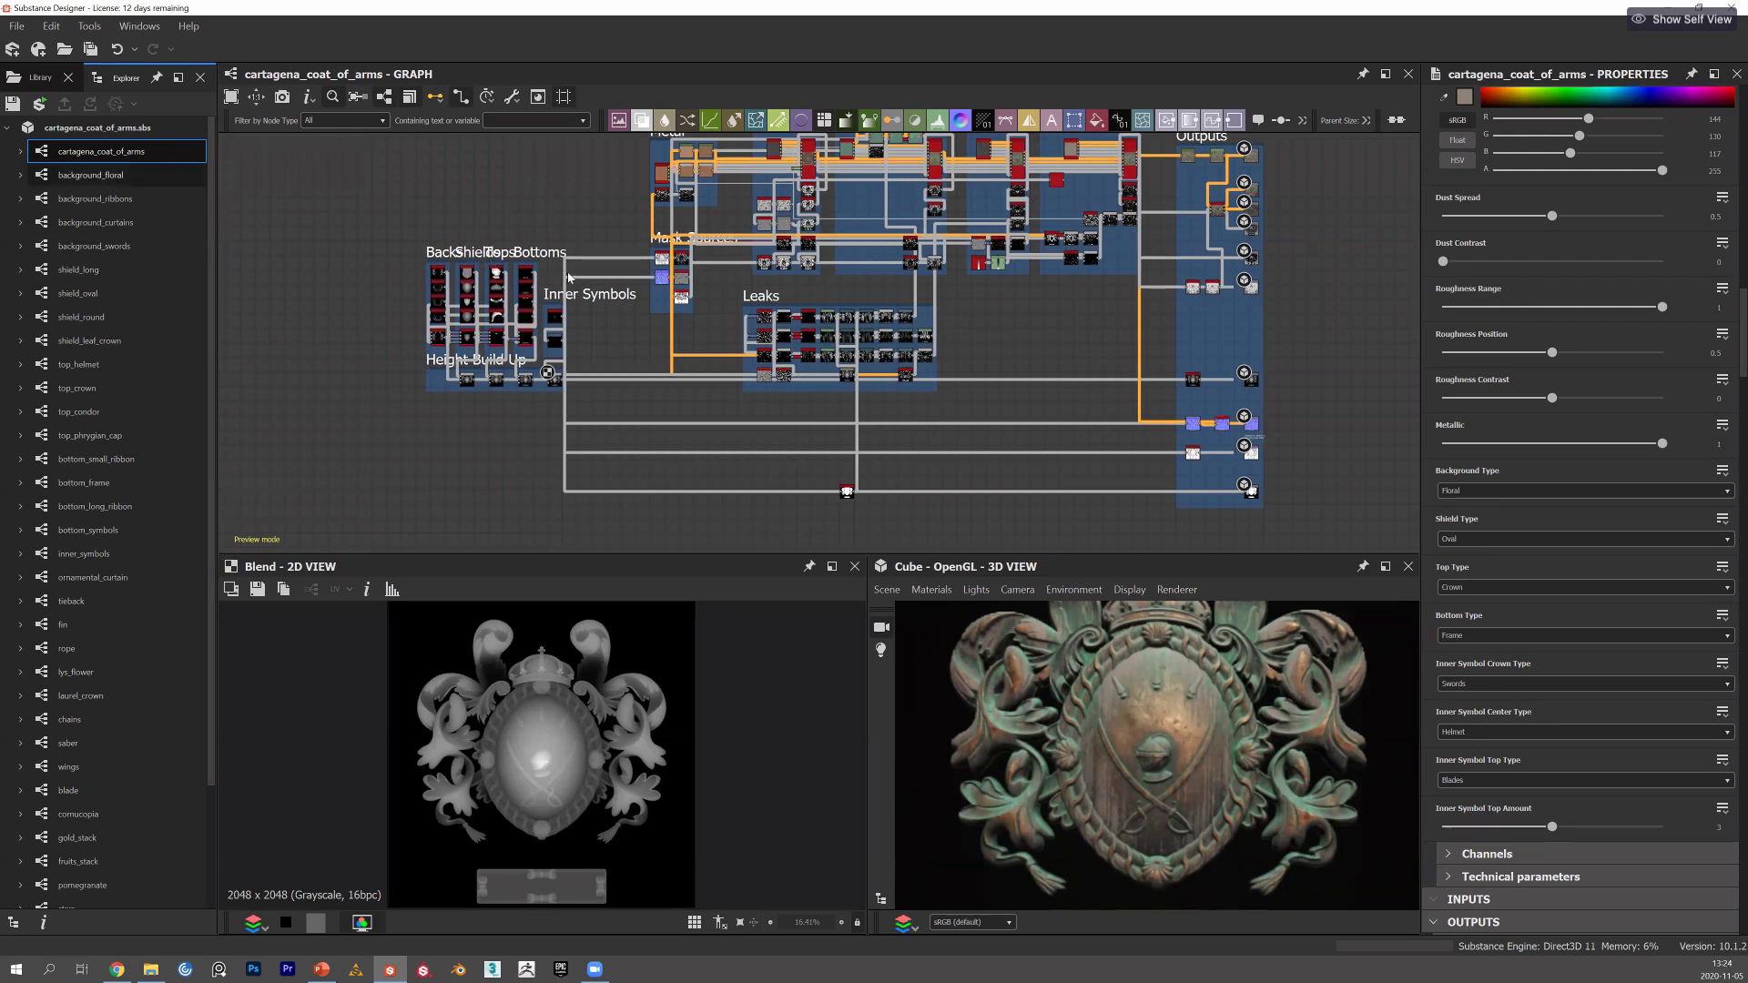
Open the background_floral graph and select the Max Blend frame's Blend node to examine how Wisp 1 and Wisp 2 are combined.
double_click(137, 175)
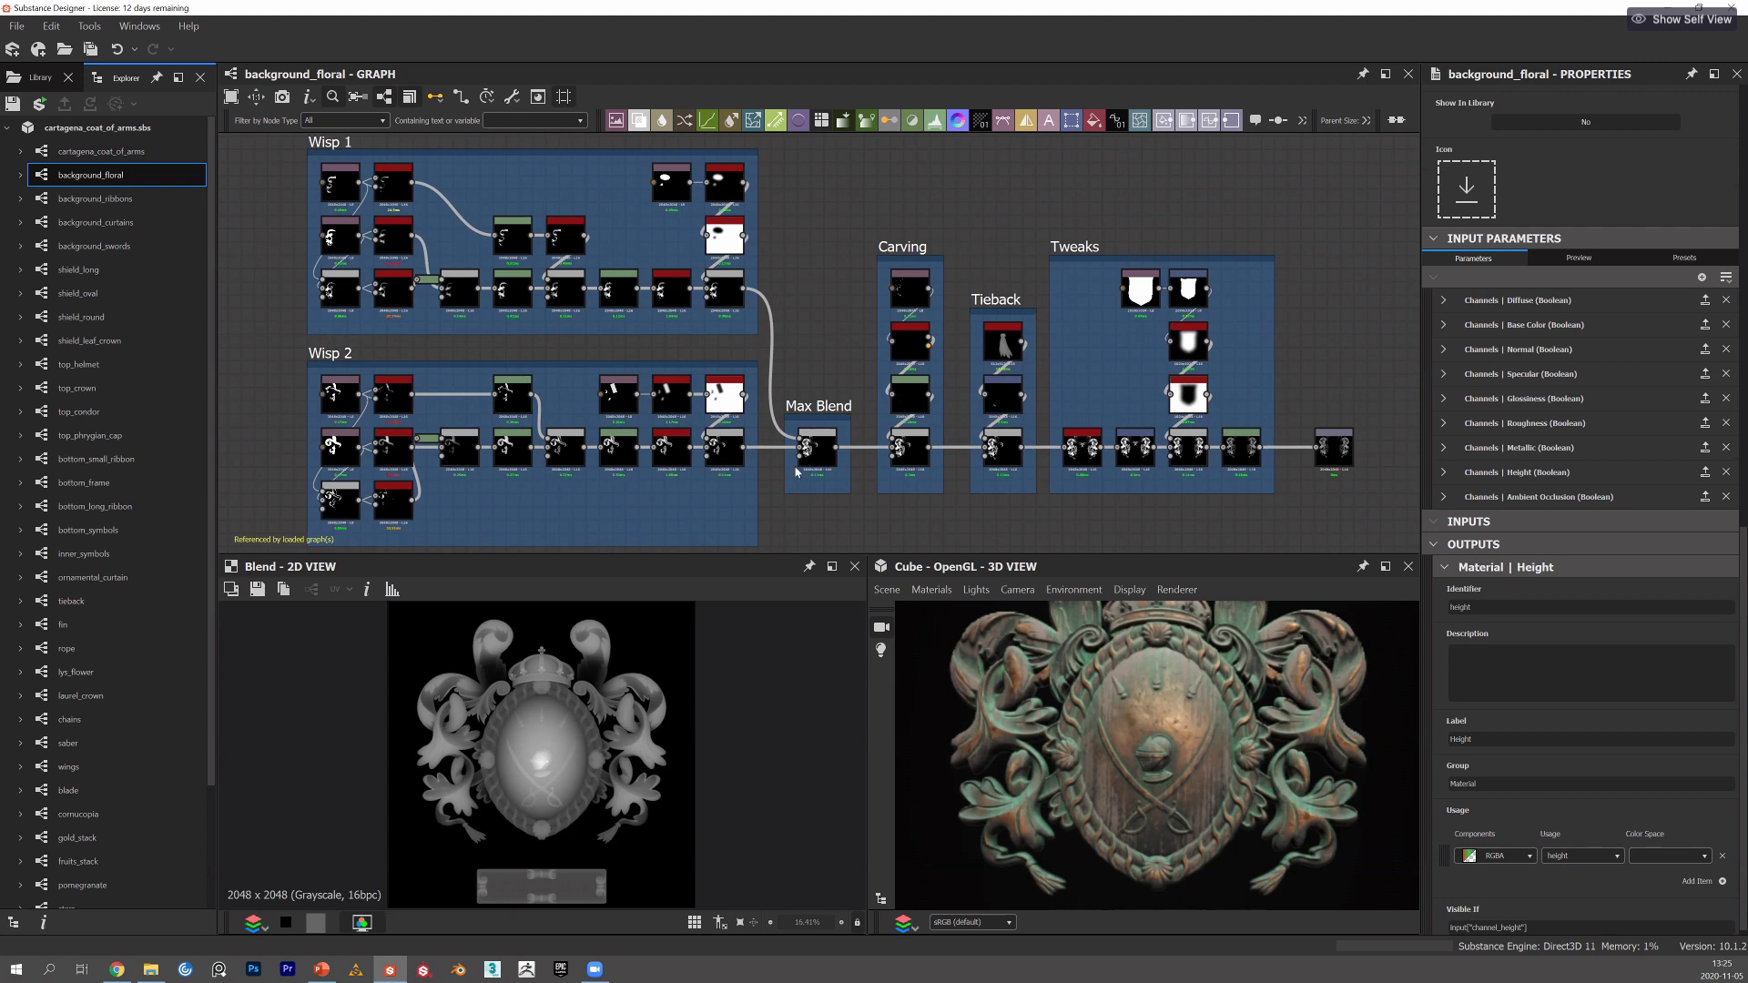
middle_click_drag(859, 378, 1047, 243)
scroll(1049, 310, "up", 2)
left_click(1044, 299)
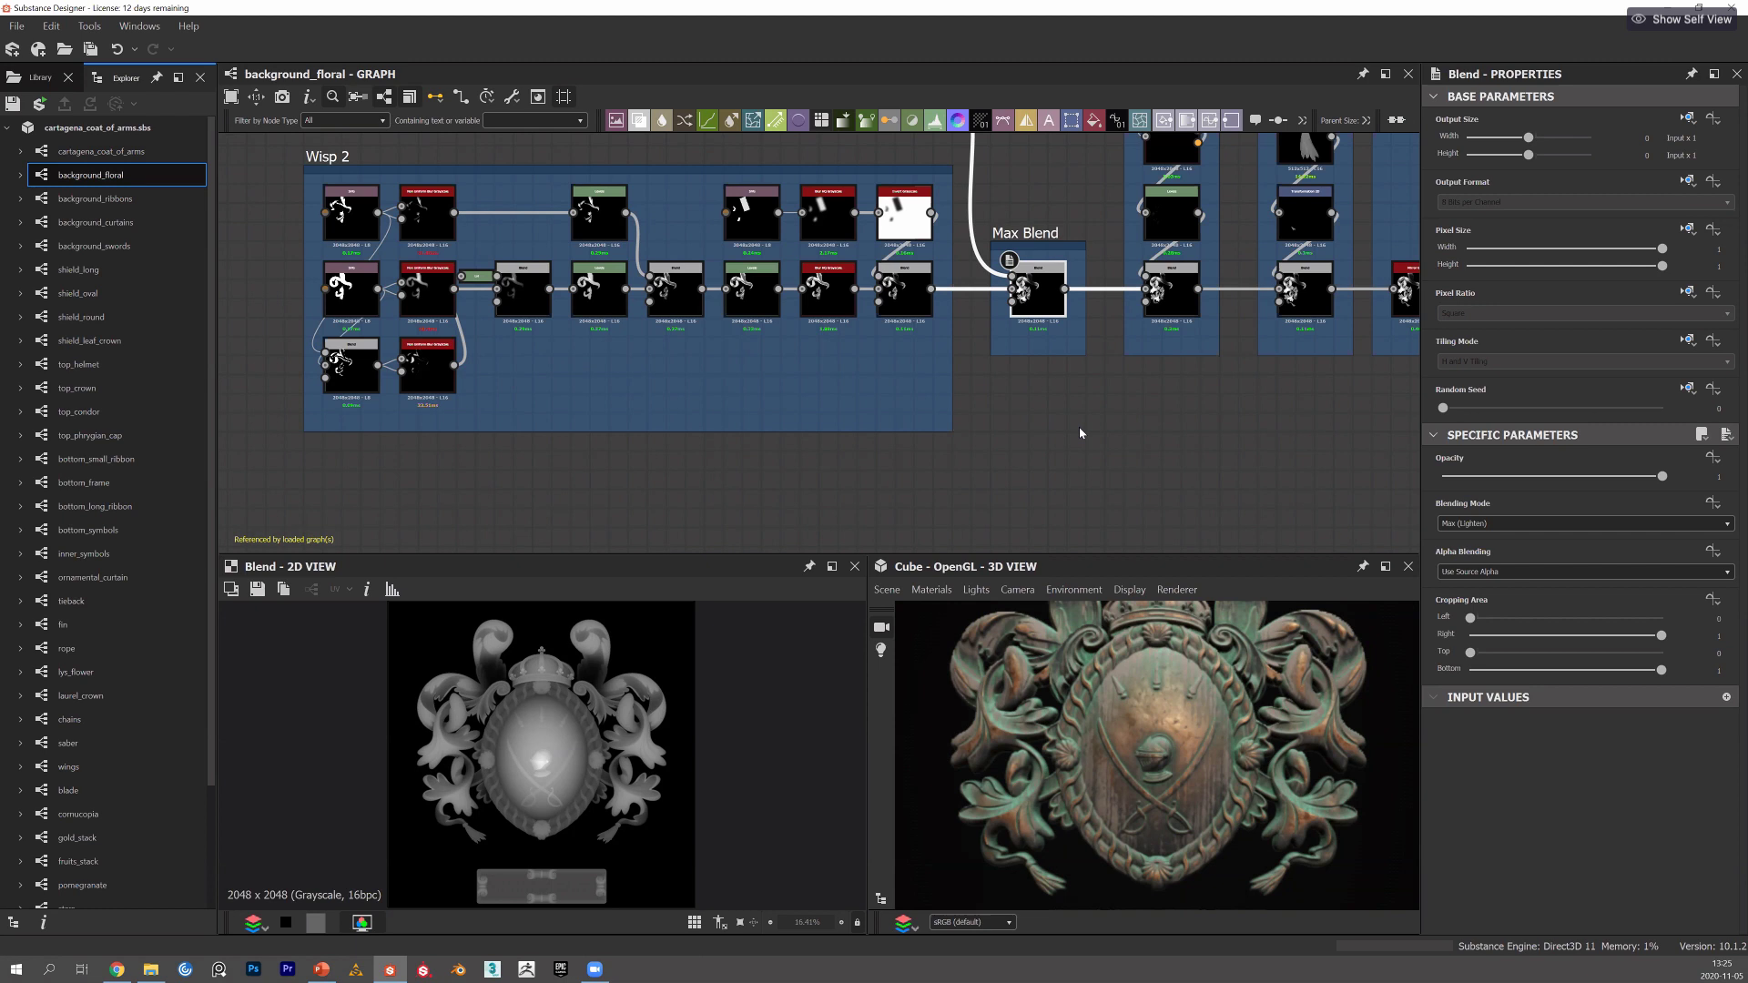
middle_click_drag(439, 254, 488, 278)
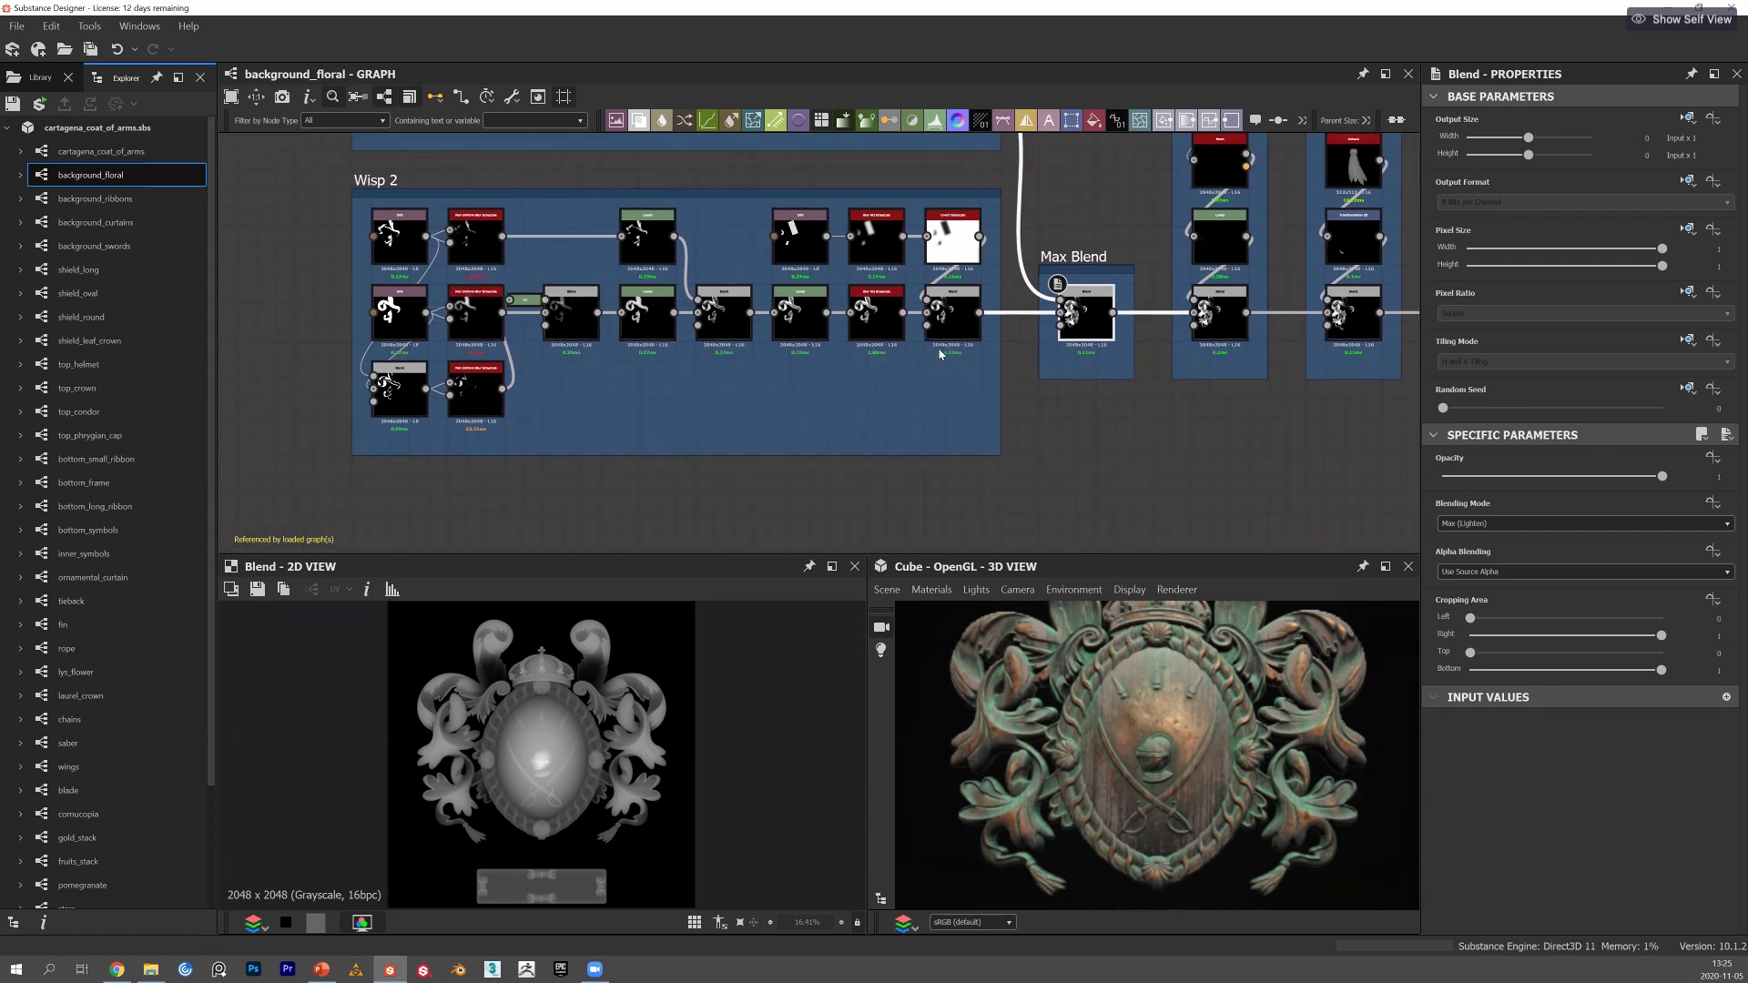
scroll(947, 351, "down", 2)
scroll(1023, 342, "down", 3)
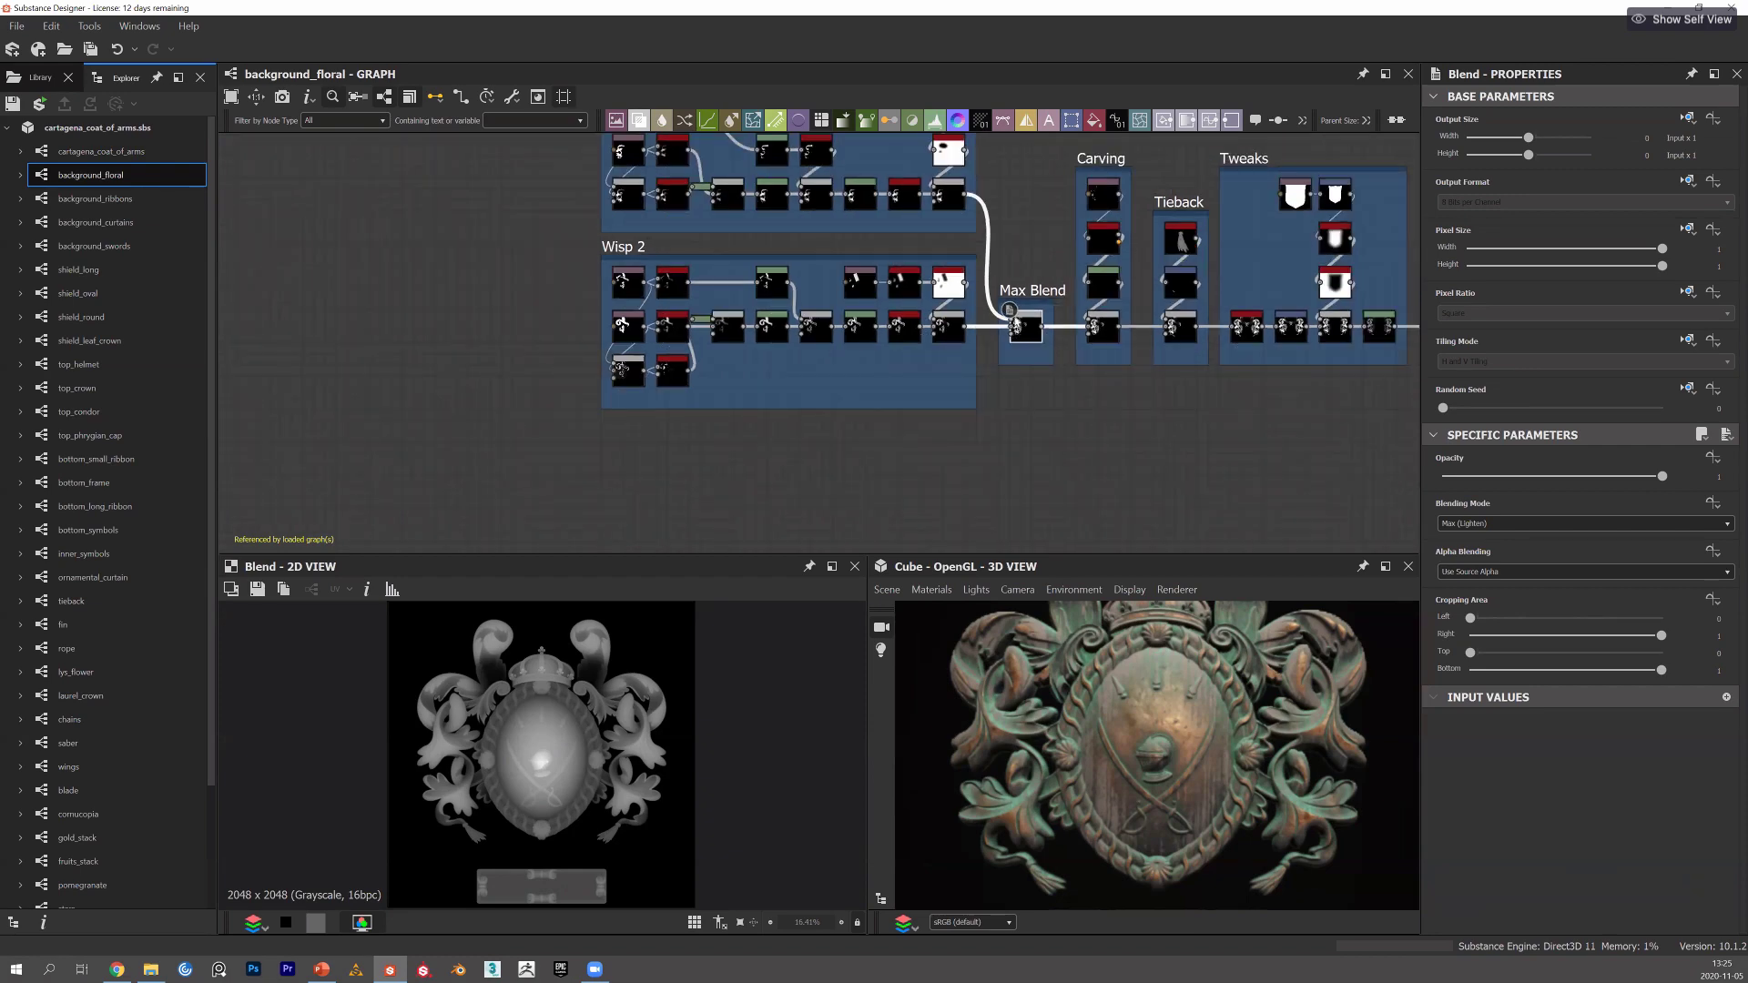
Show the background_floral graph's height output in the 2D view and inspect its leaf details up close.
double_click(1249, 363)
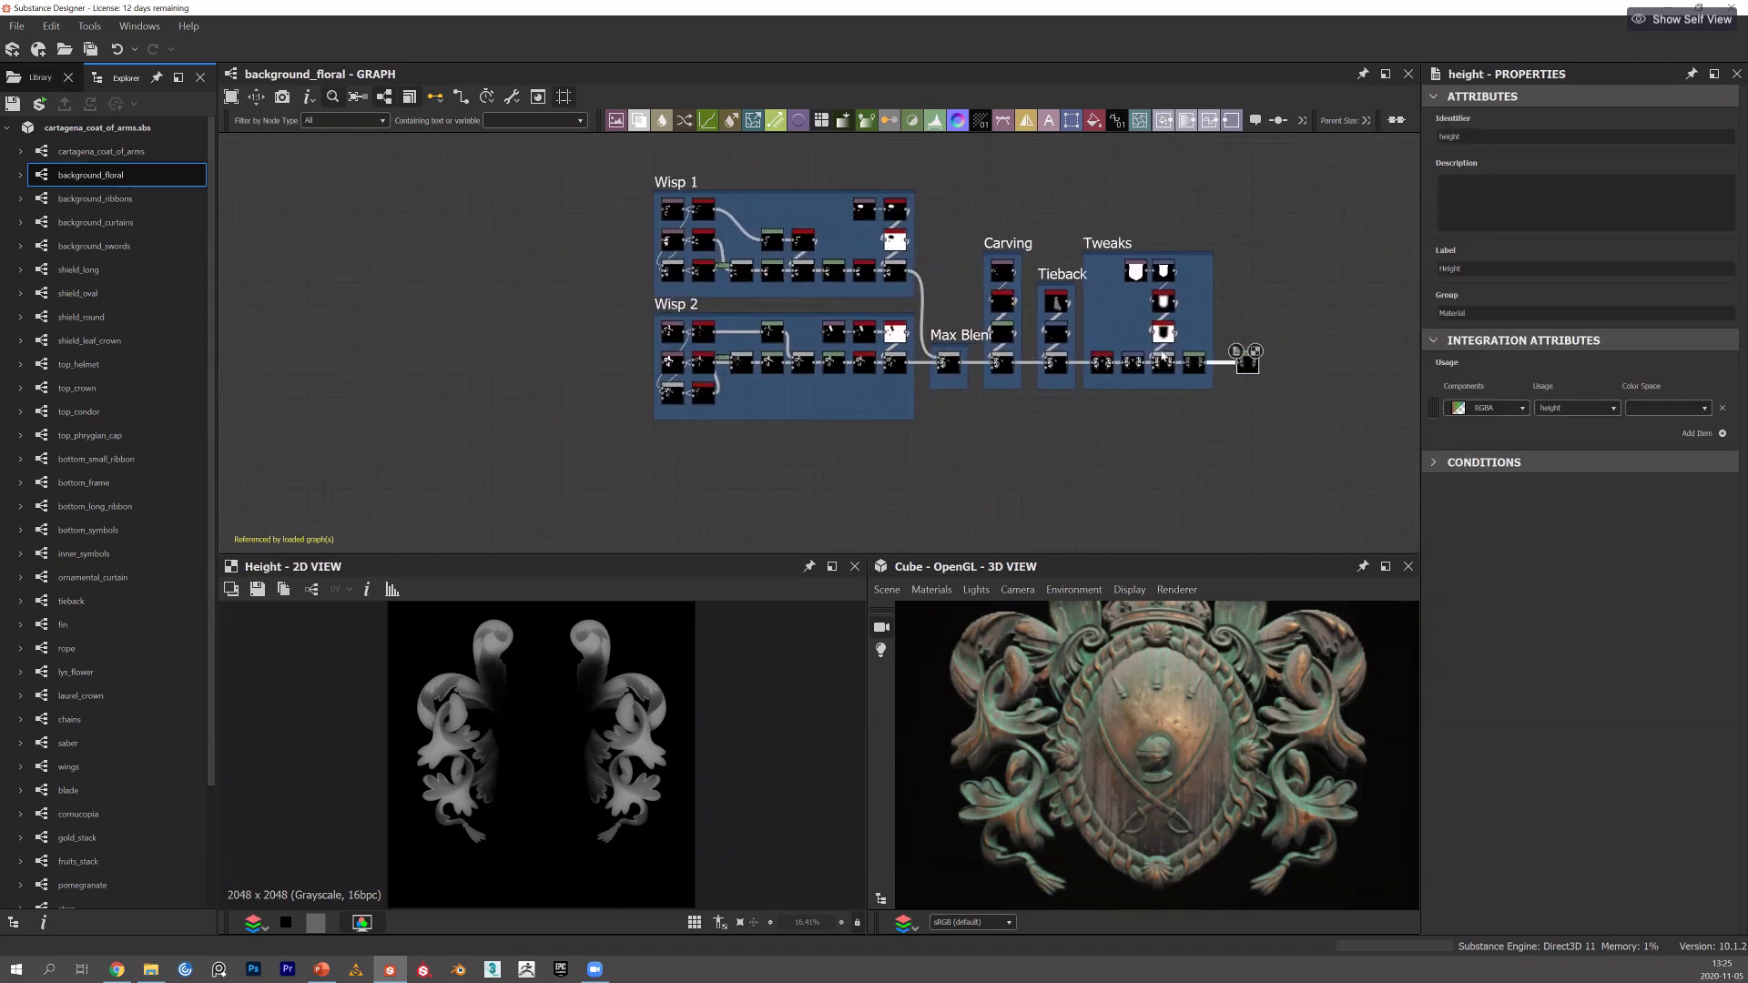
scroll(1018, 309, "up", 4)
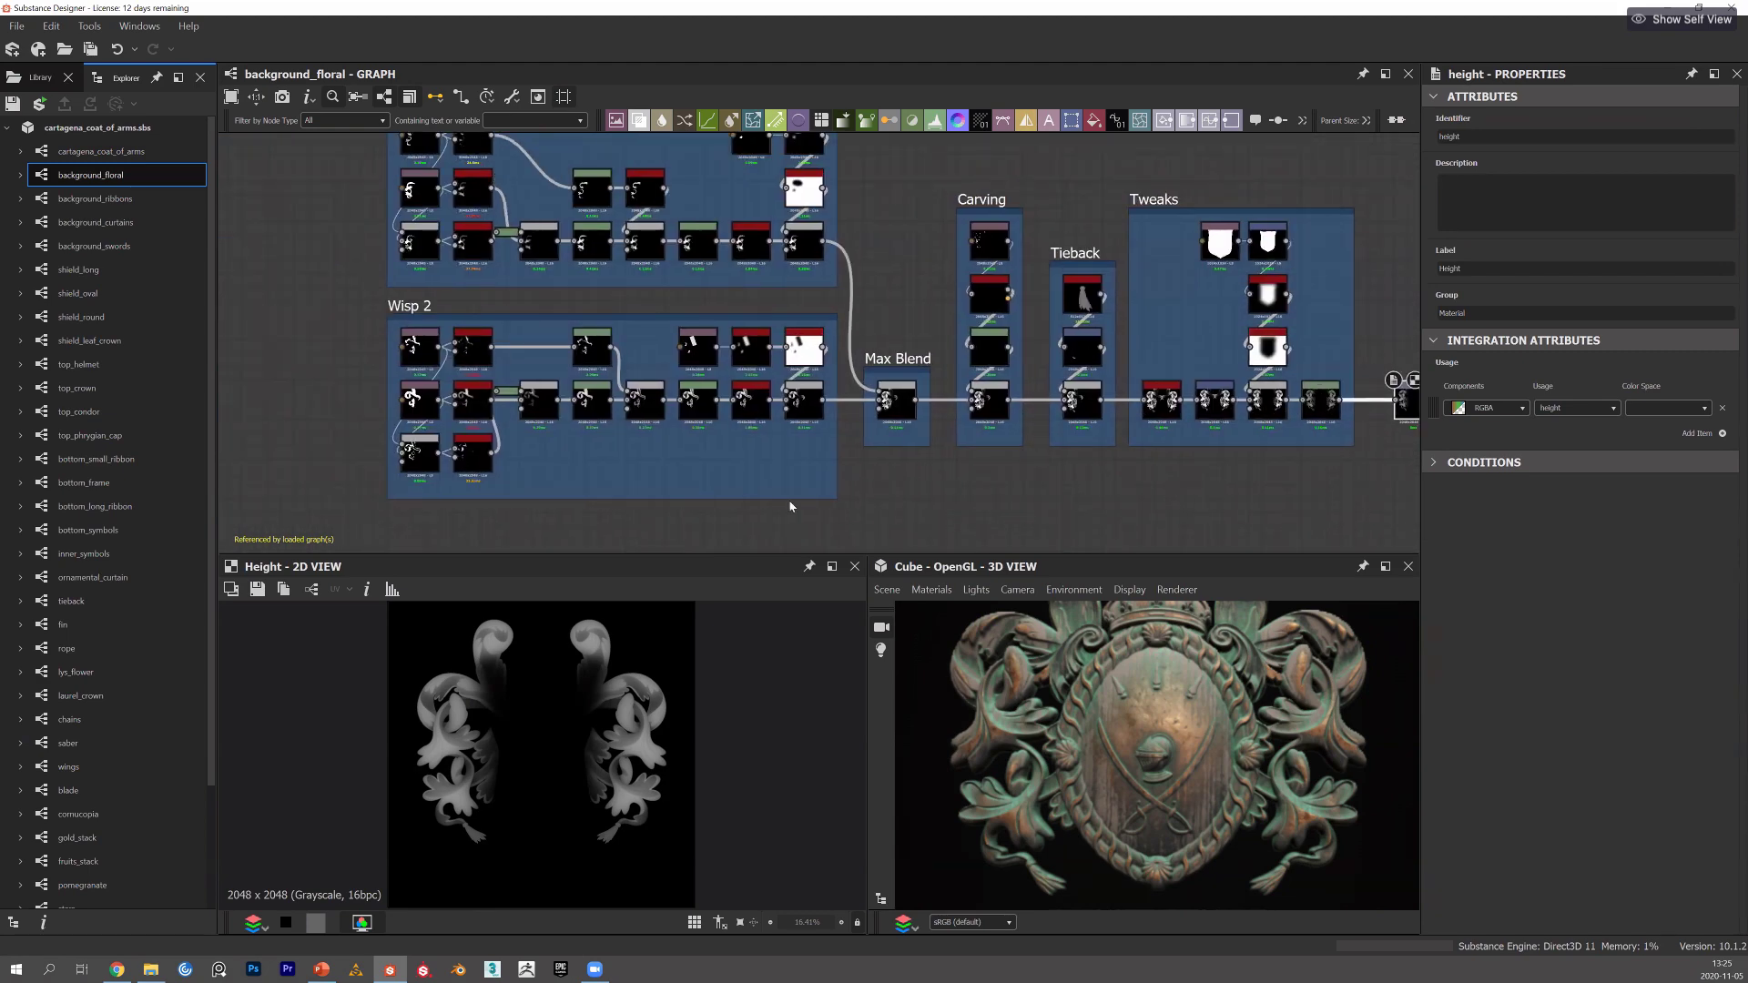
middle_click_drag(357, 343, 289, 357)
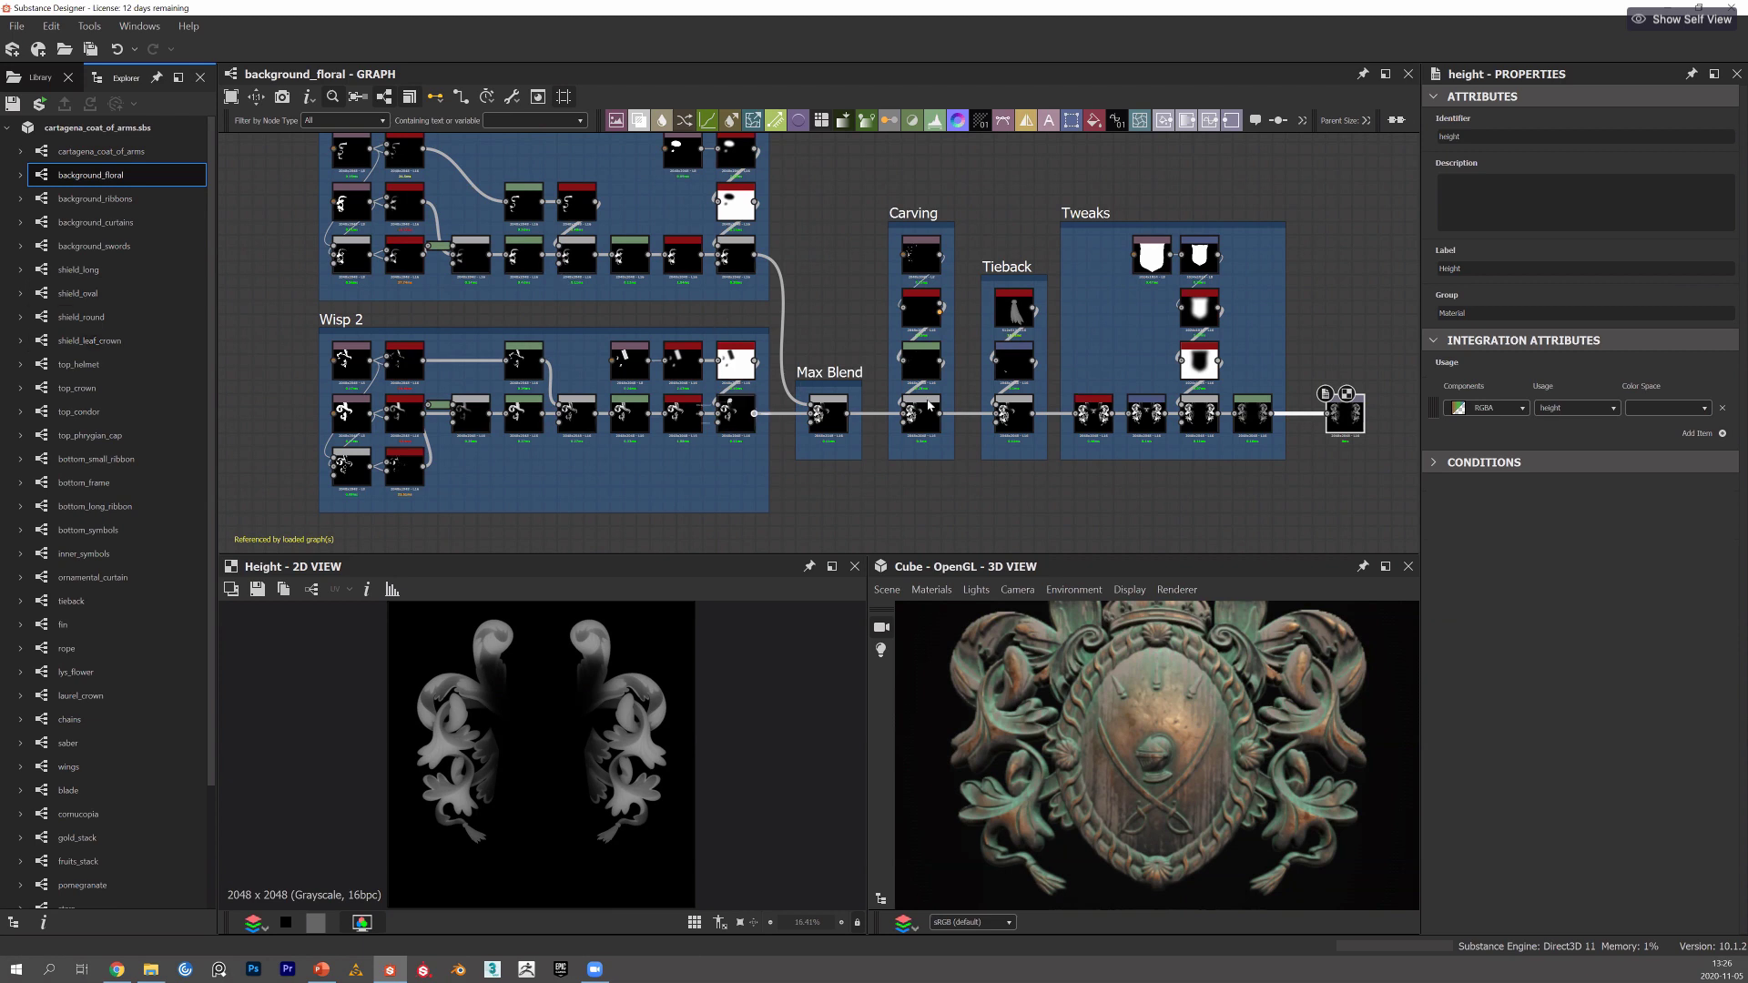
scroll(460, 744, "up", 5)
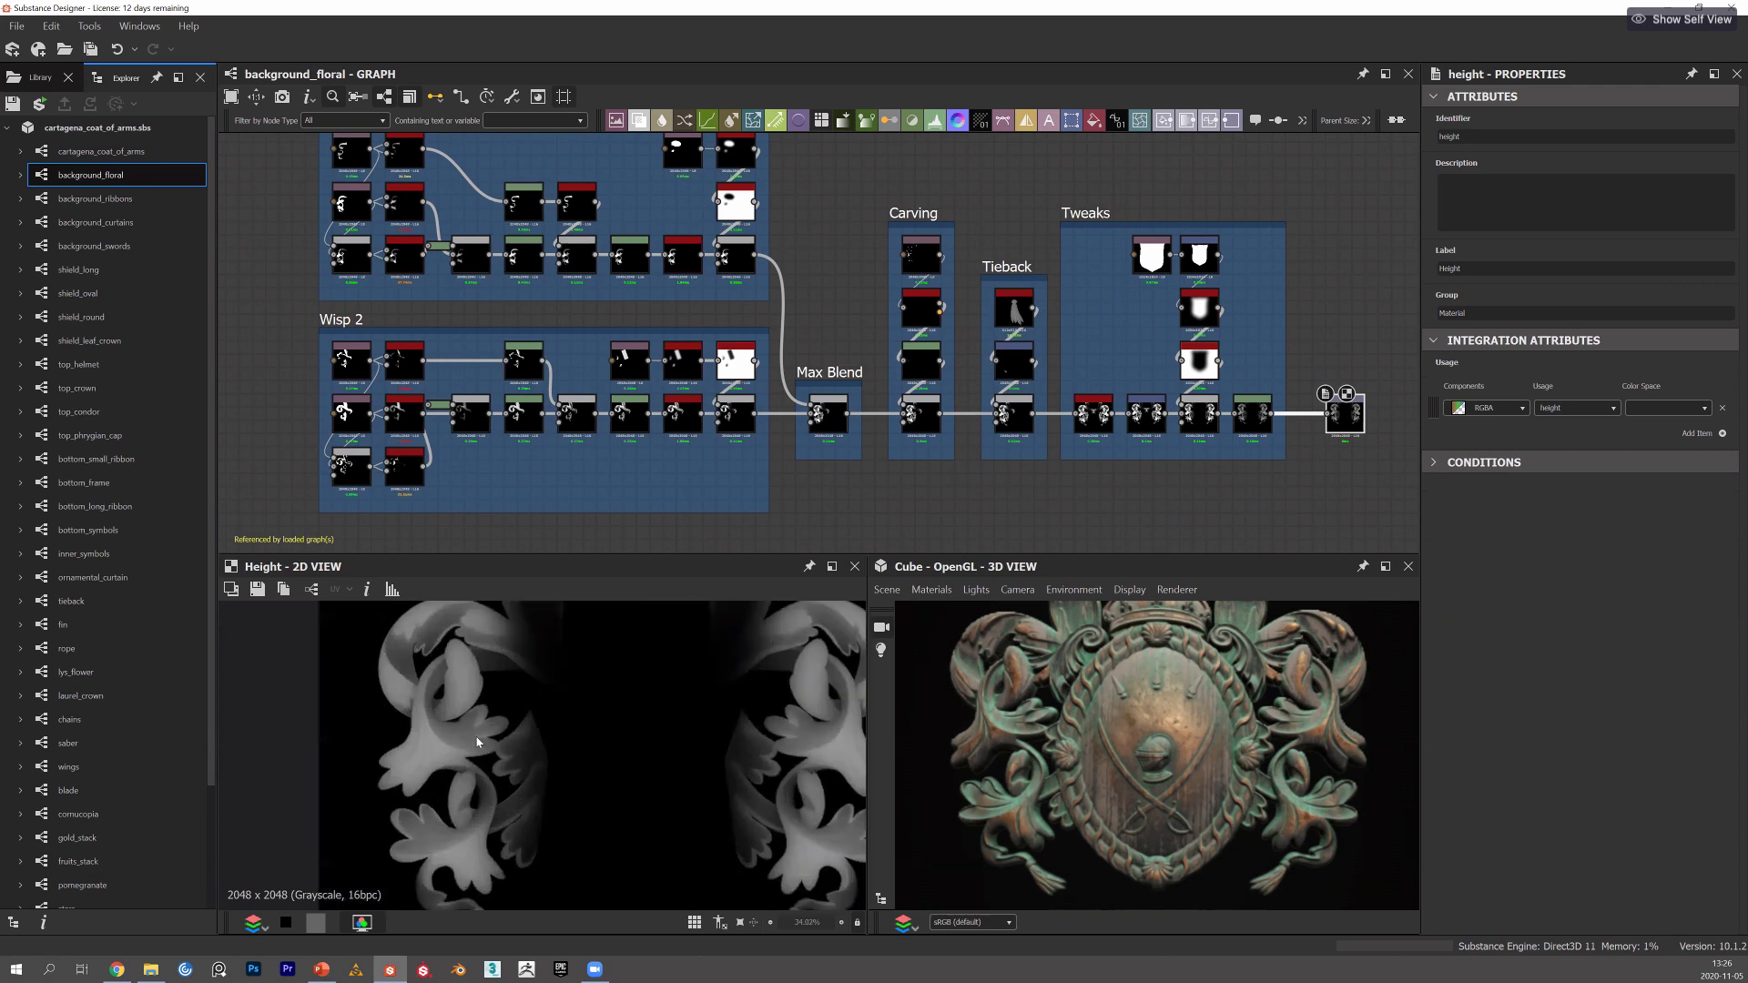
Preview the final Levels node of the Tweaks frame in the 2D view.
scroll(479, 742, "down", 3)
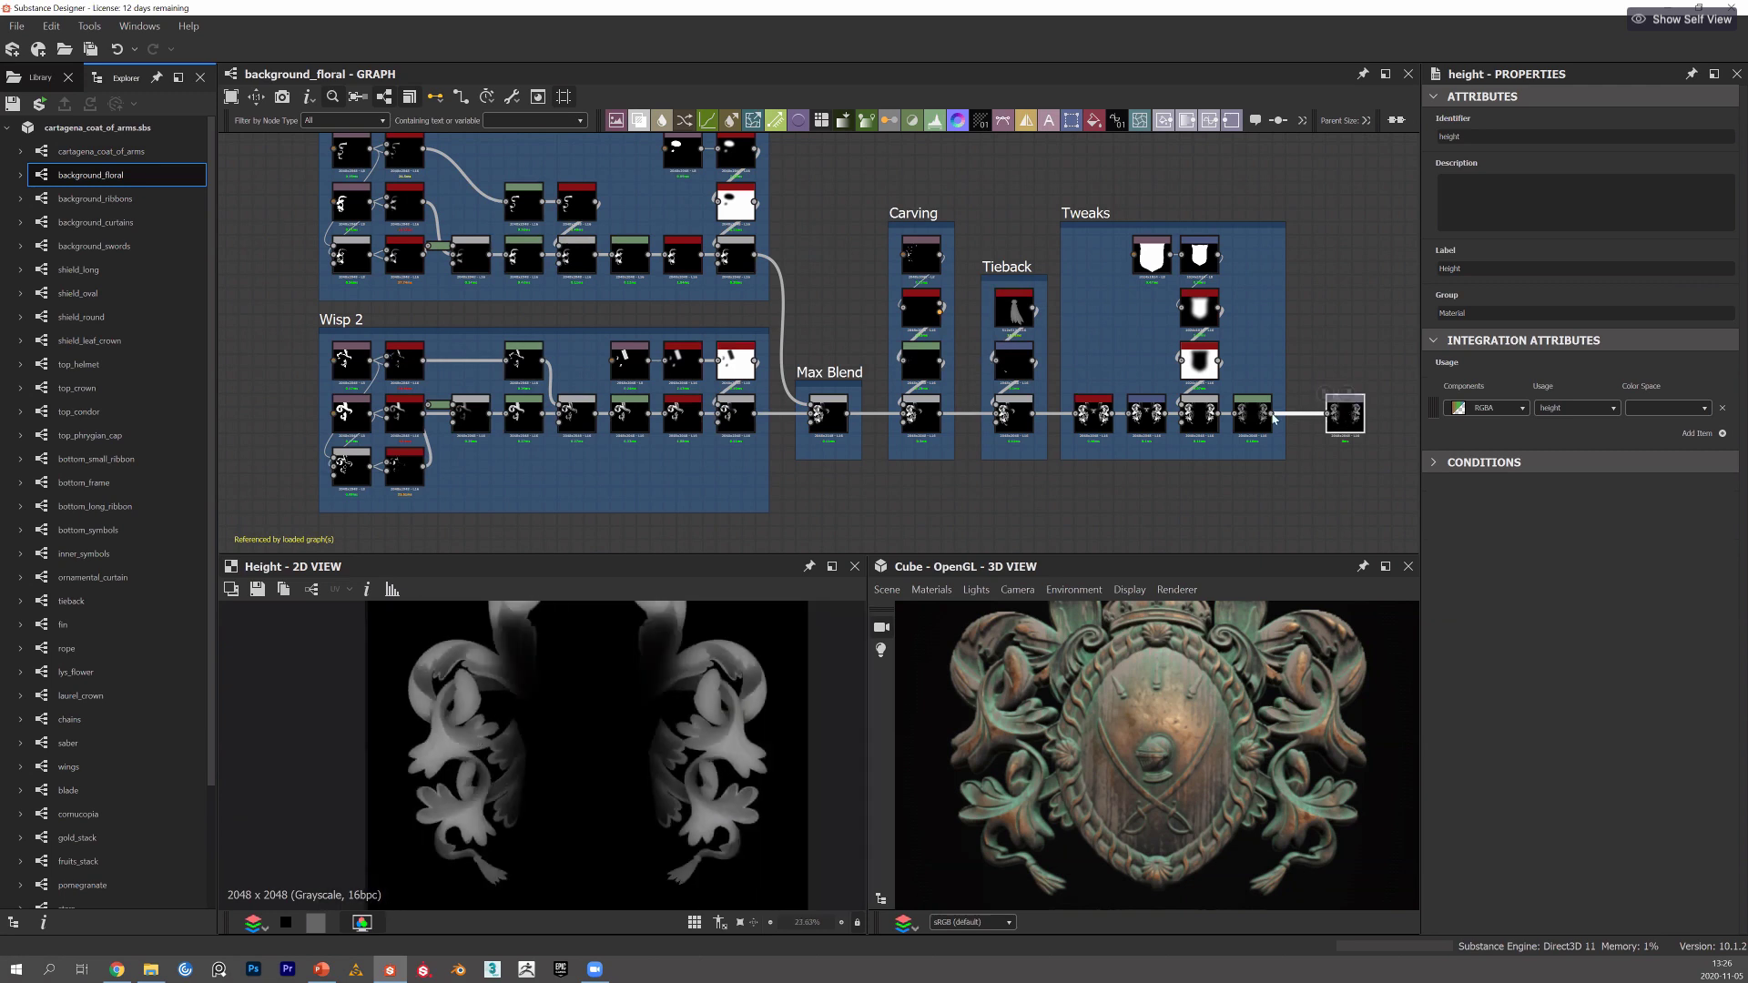
left_click(1145, 414)
left_click(1256, 419)
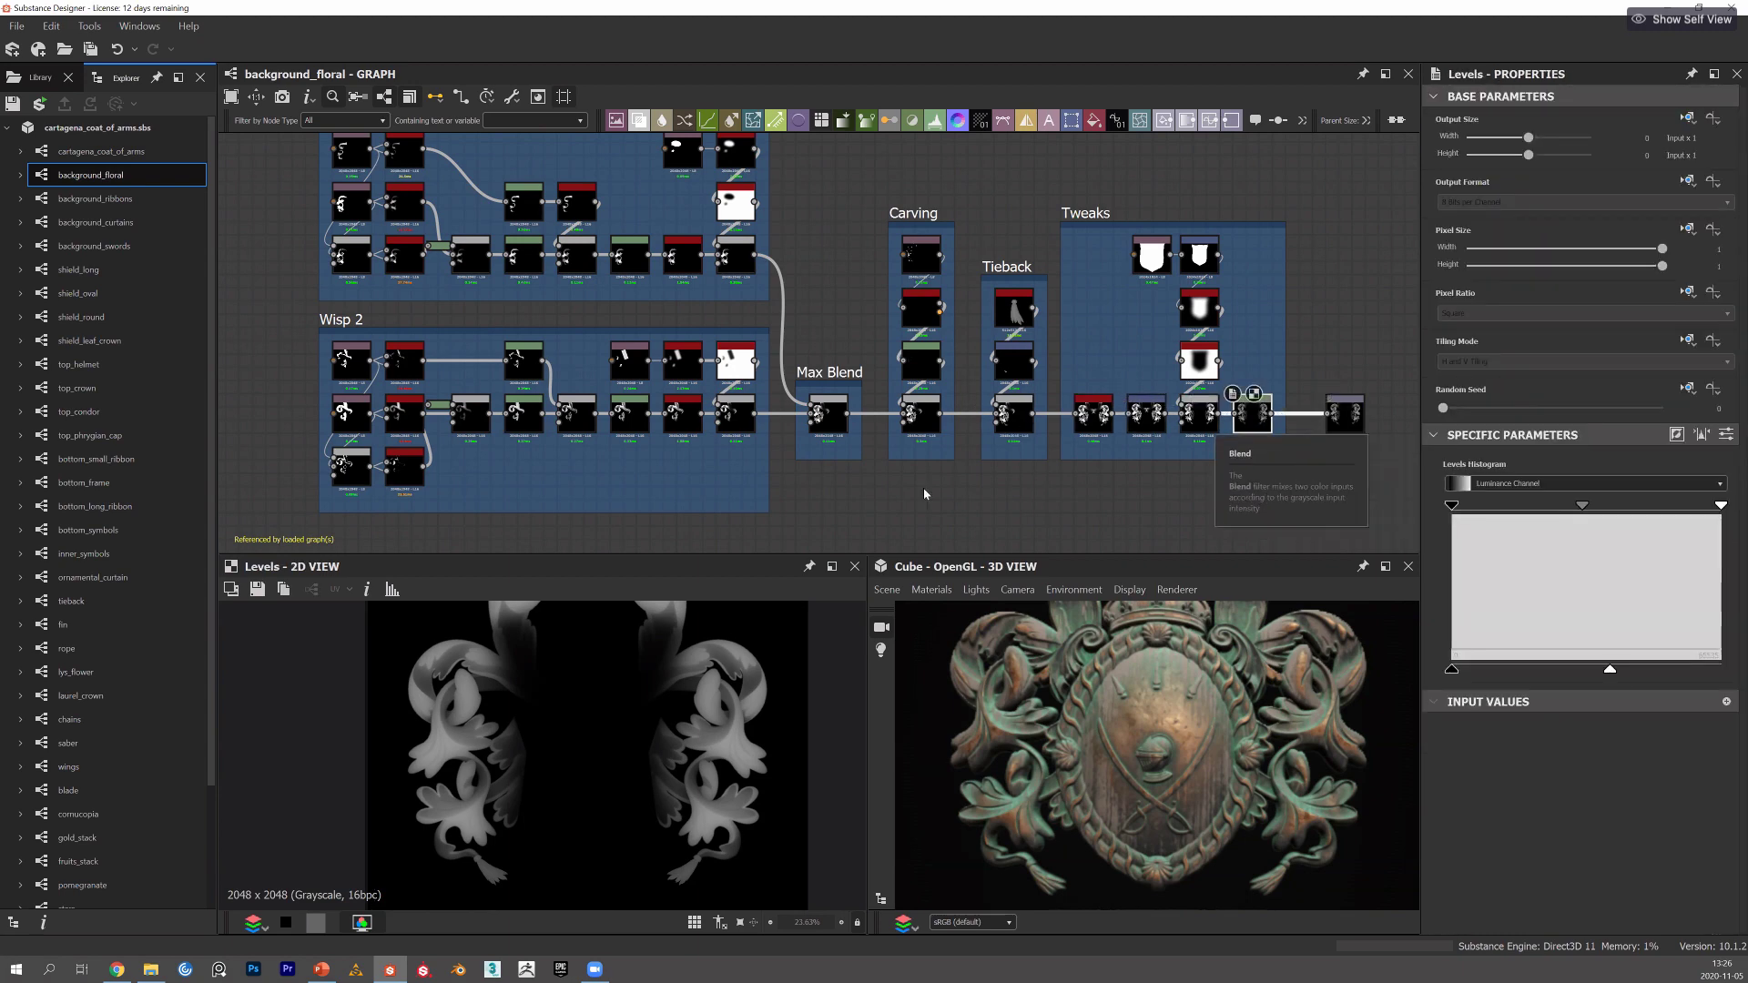
Display the middle-row SVG node of the Wisp 2 frame in the 2D view to examine its scroll shape.
scroll(760, 409, "down", 1)
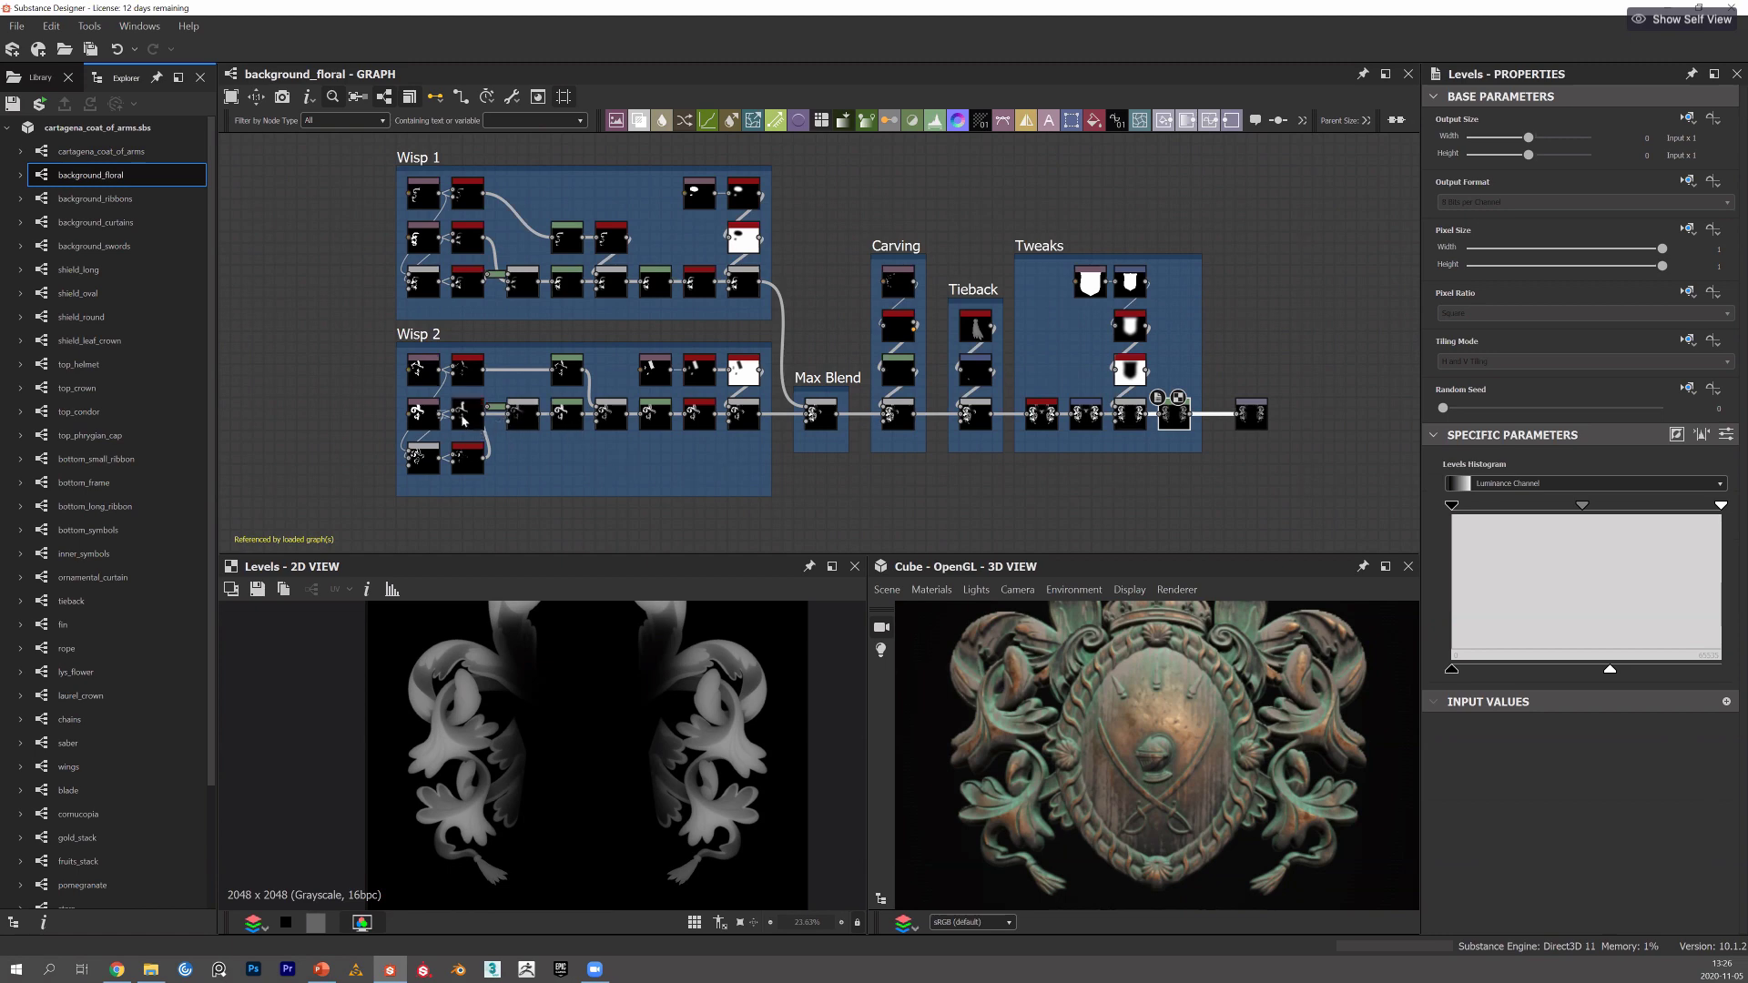
scroll(434, 427, "up", 4)
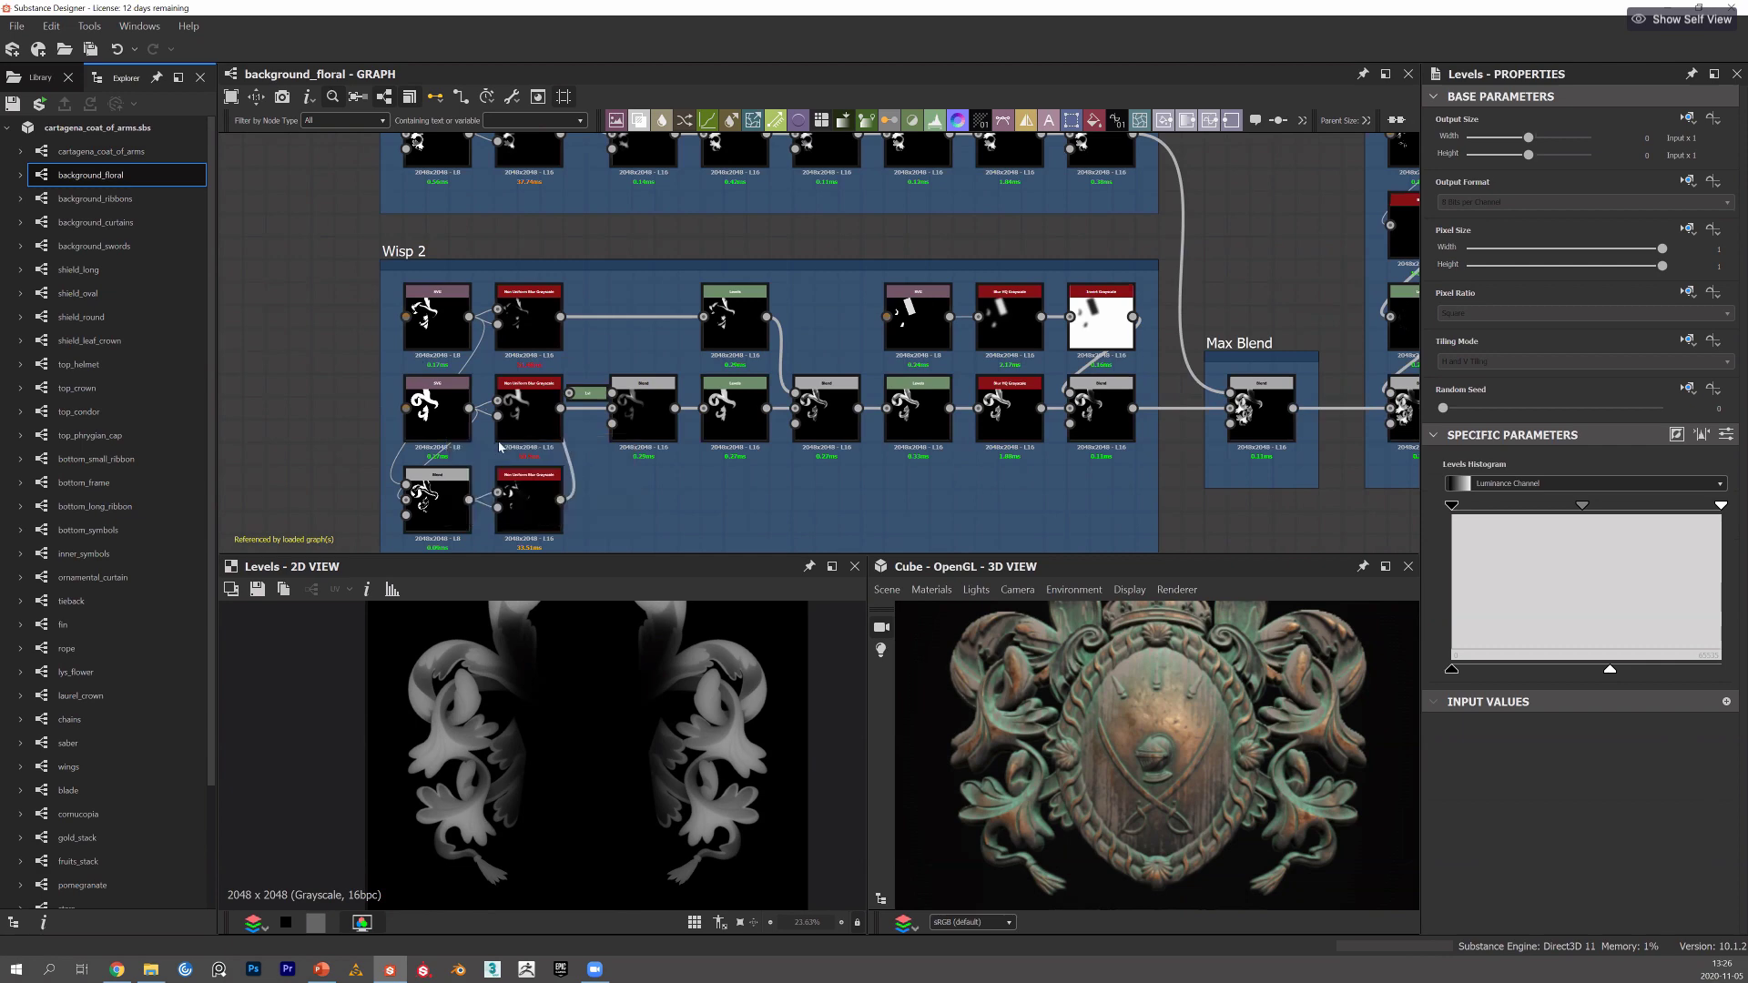
scroll(417, 407, "up", 2)
scroll(425, 413, "up", 4)
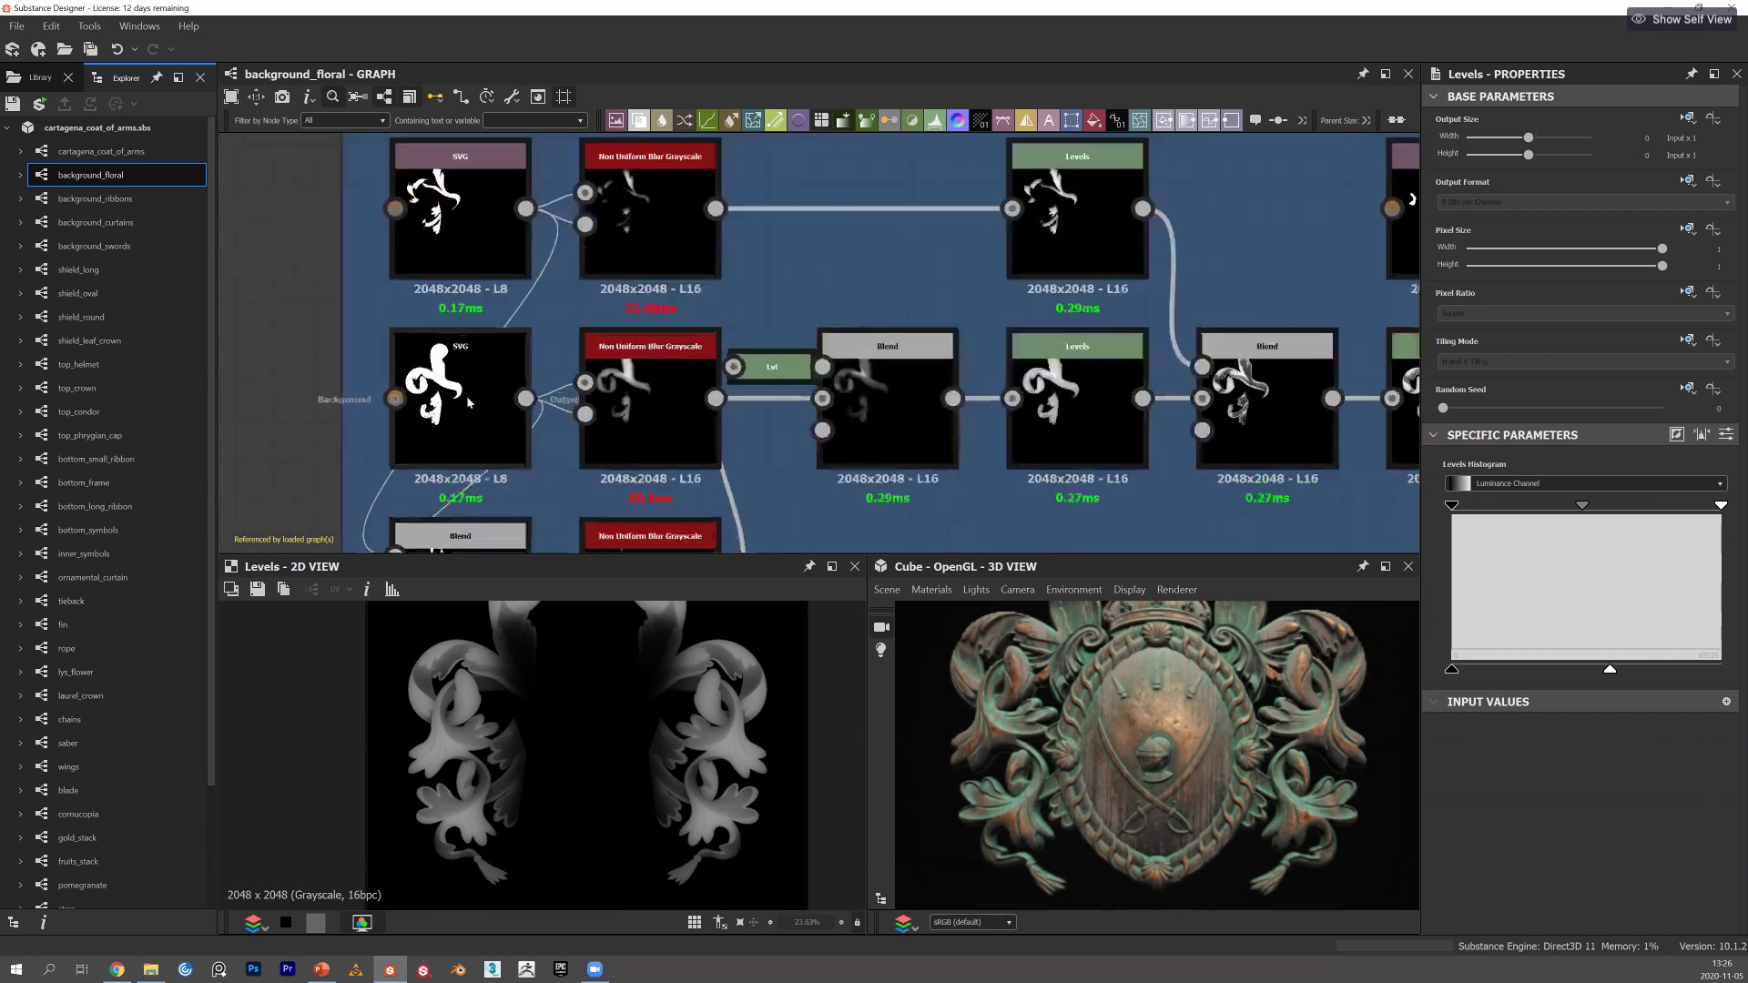
left_click(426, 413)
double_click(498, 381)
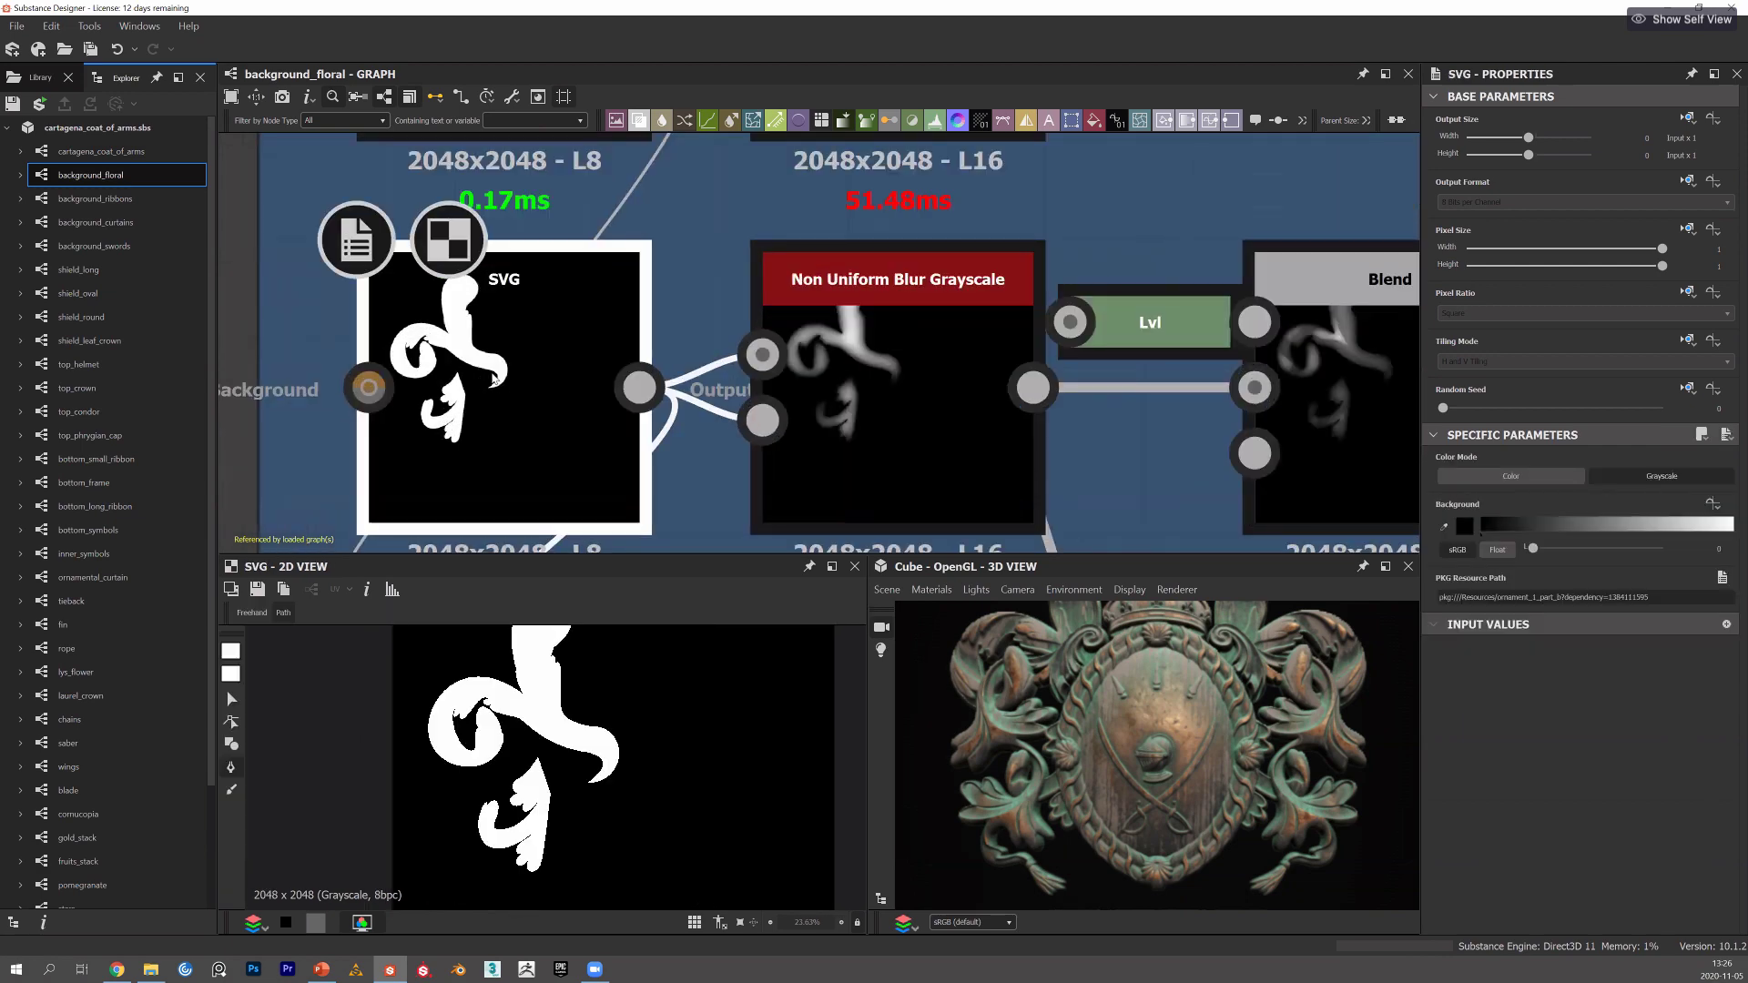
scroll(497, 381, "down", 2)
scroll(585, 693, "down", 2)
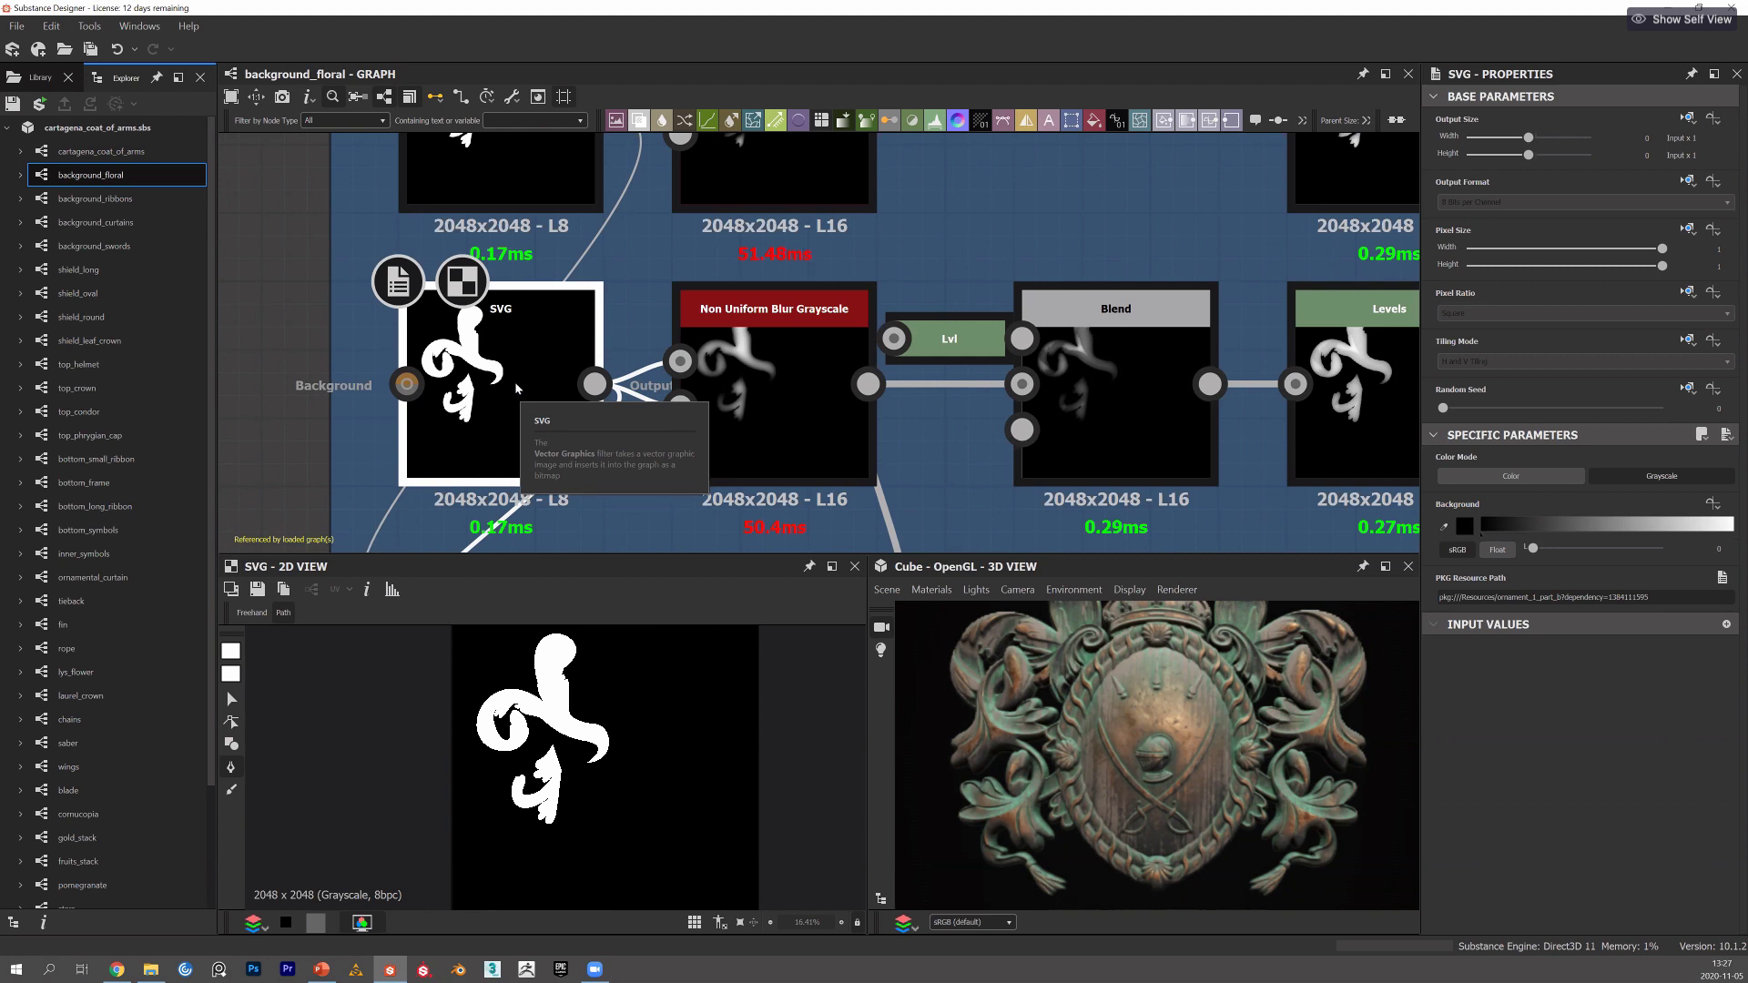
middle_click_drag(608, 746, 557, 746)
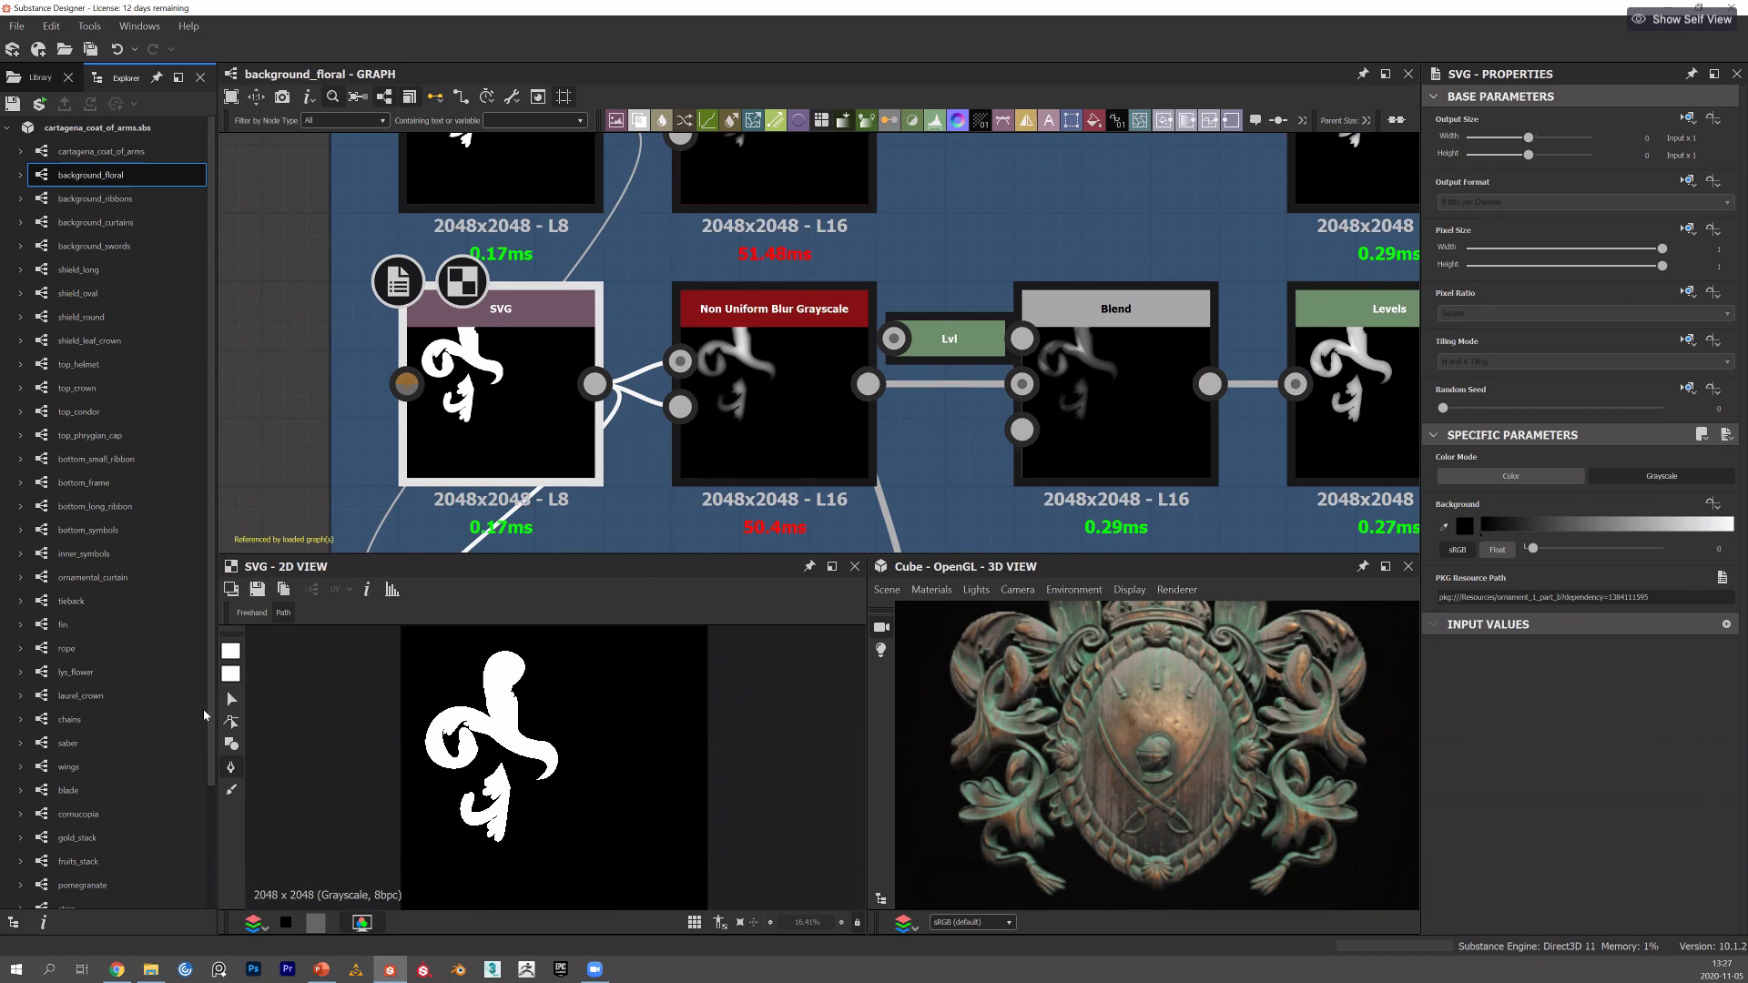
Select the scroll shape within the SVG node's 2D editor to inspect its vector points up close.
left_click(231, 698)
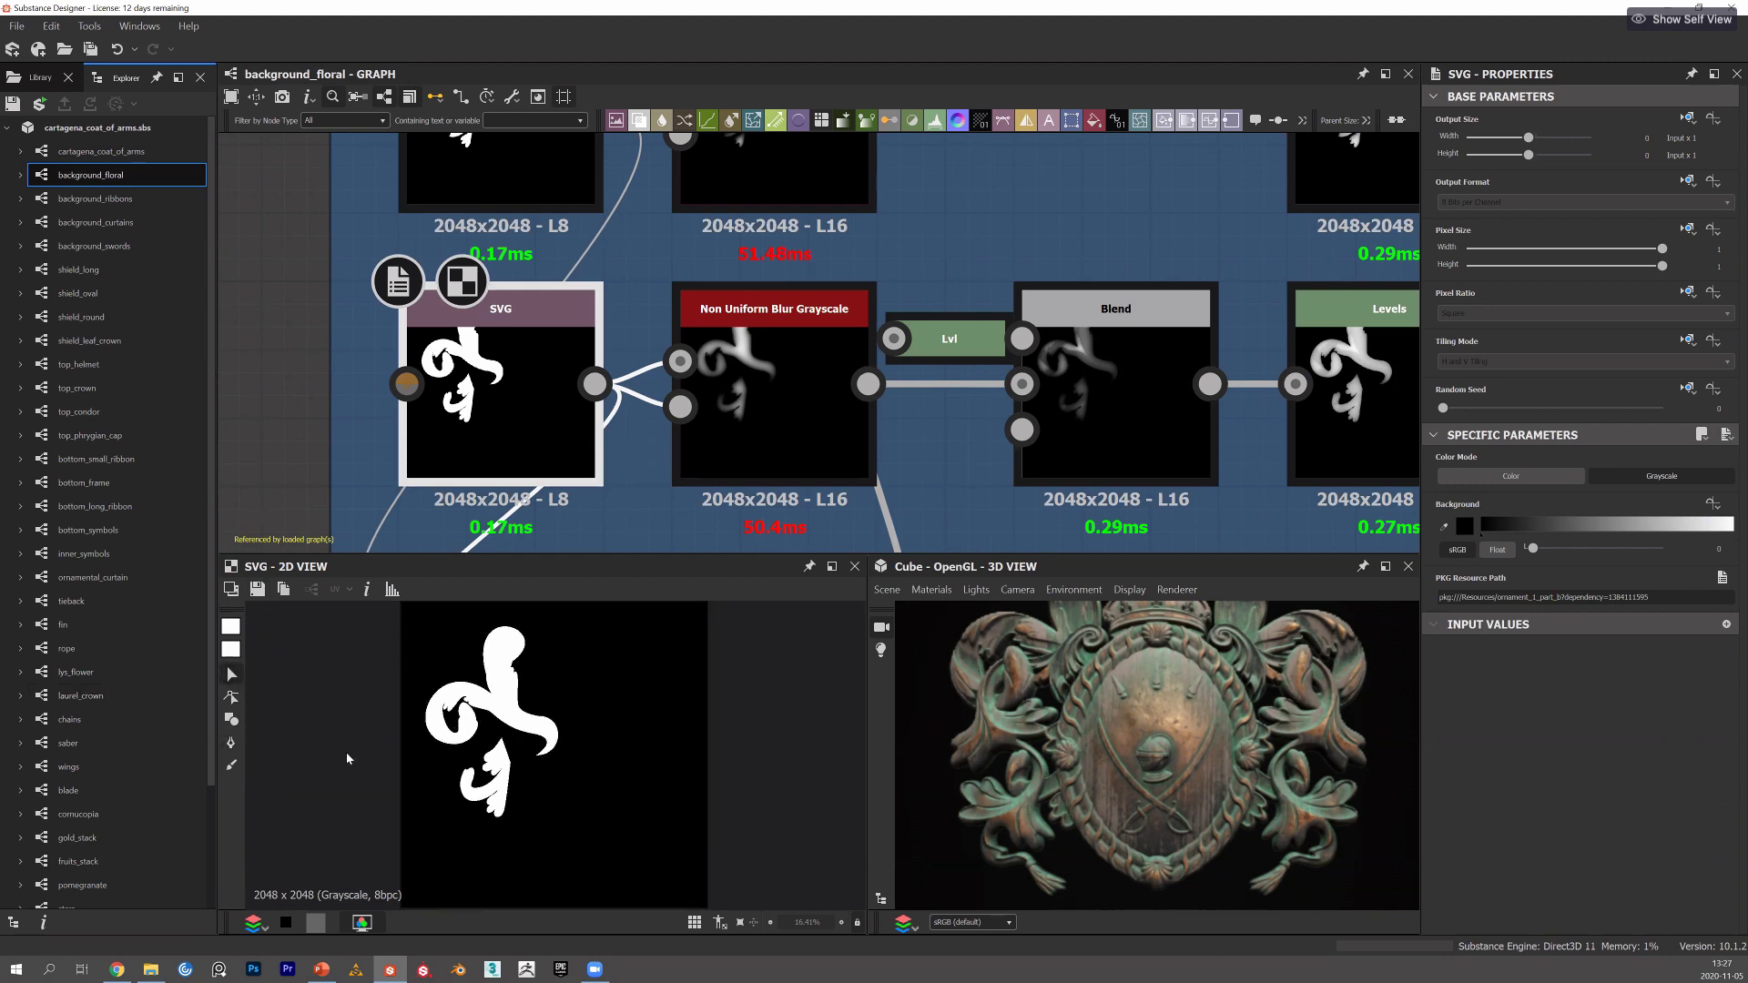
scroll(438, 751, "down", 2)
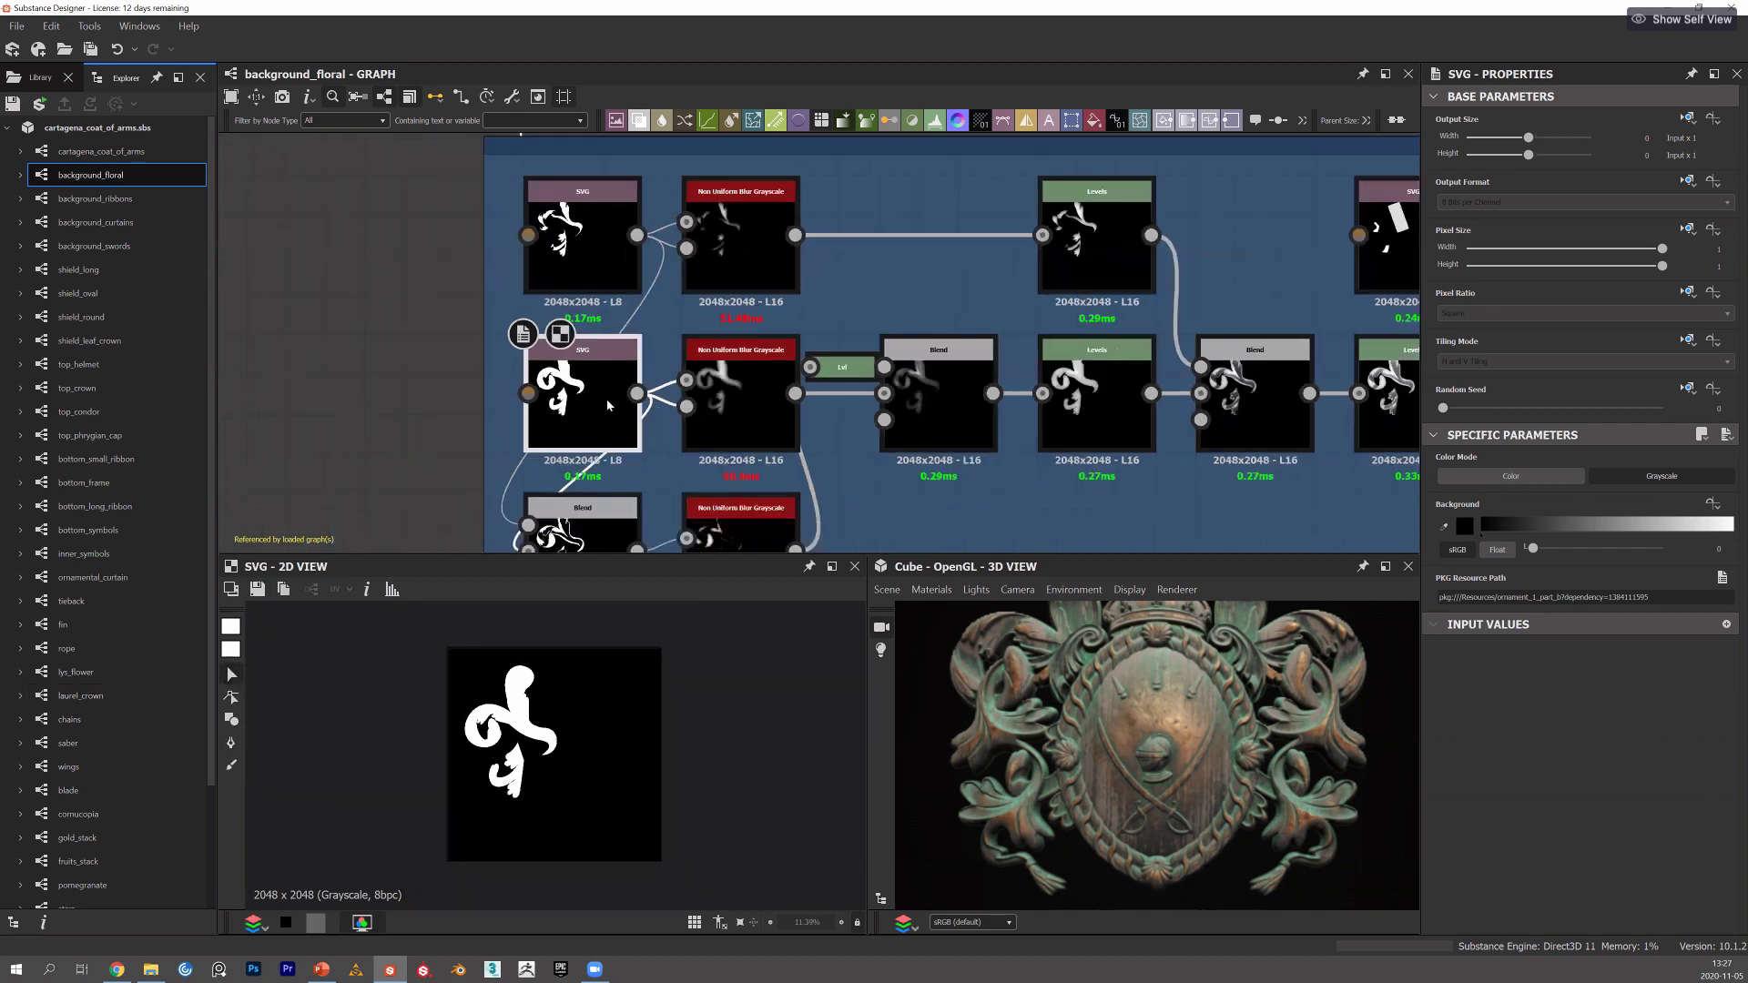
scroll(488, 339, "down", 3)
left_click(516, 752)
scroll(528, 728, "up", 4)
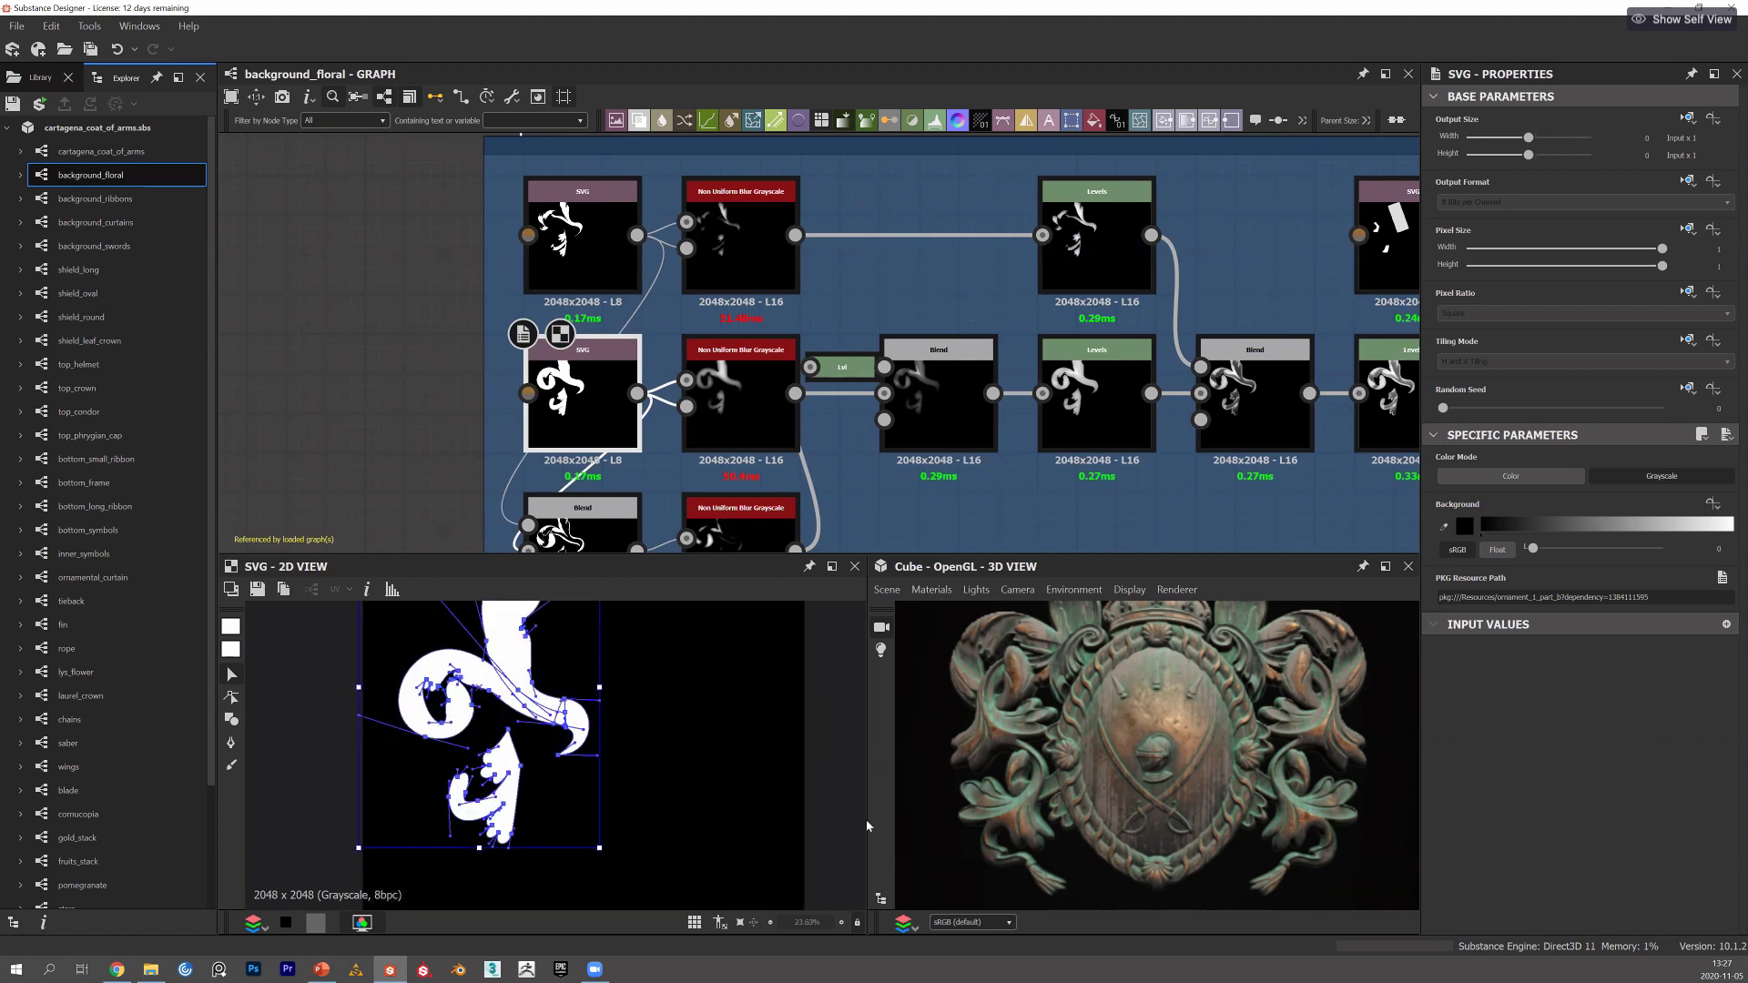
Deselect the vector shape and show the background_floral graph's height output in the 2D view.
scroll(669, 397, "down", 3)
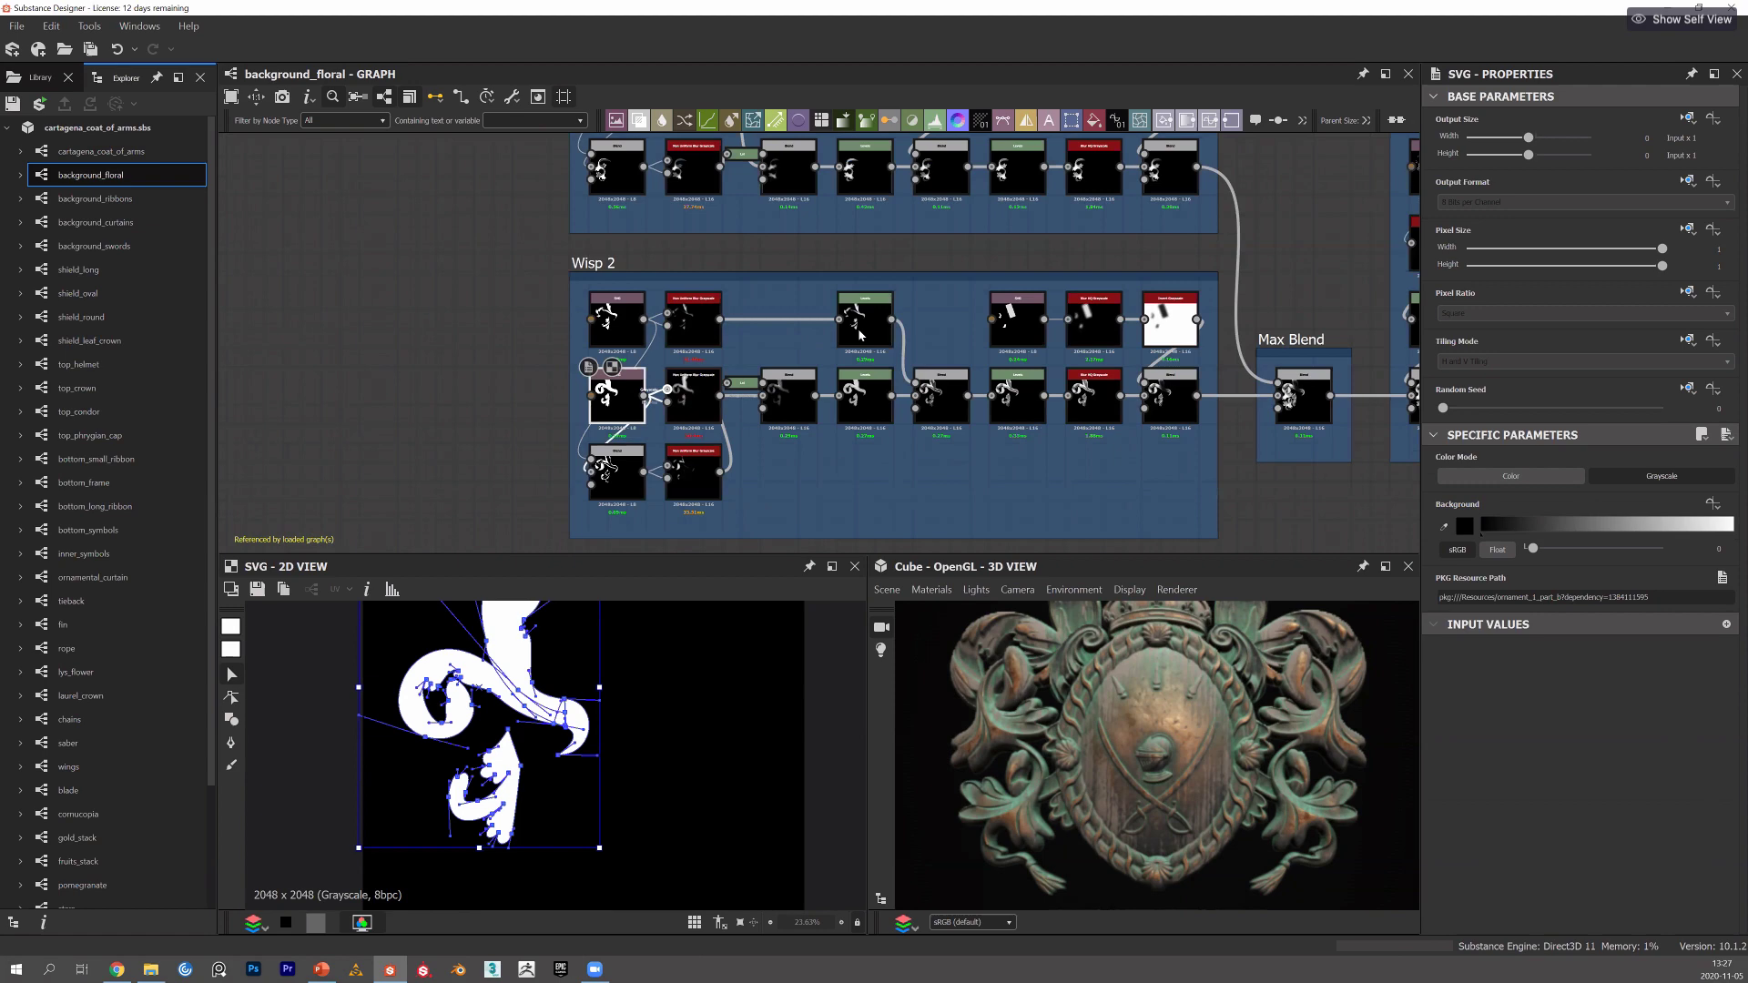
scroll(859, 334, "down", 3)
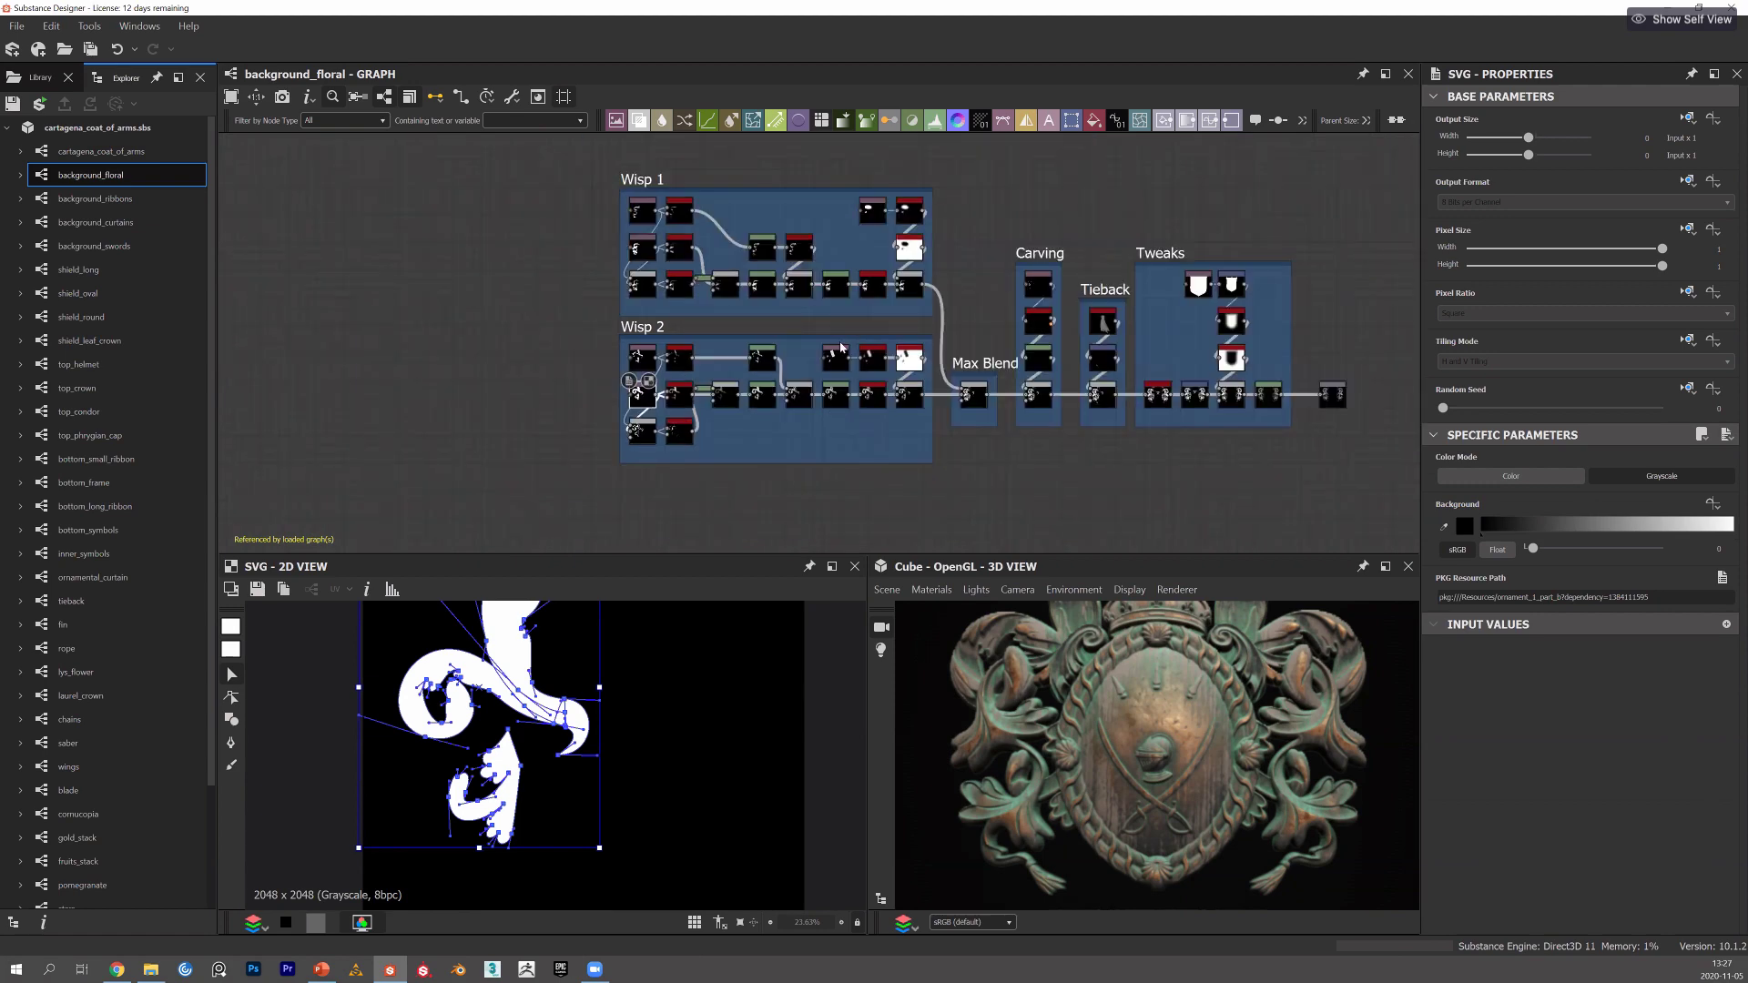
middle_click_drag(841, 347, 760, 347)
left_click(841, 347)
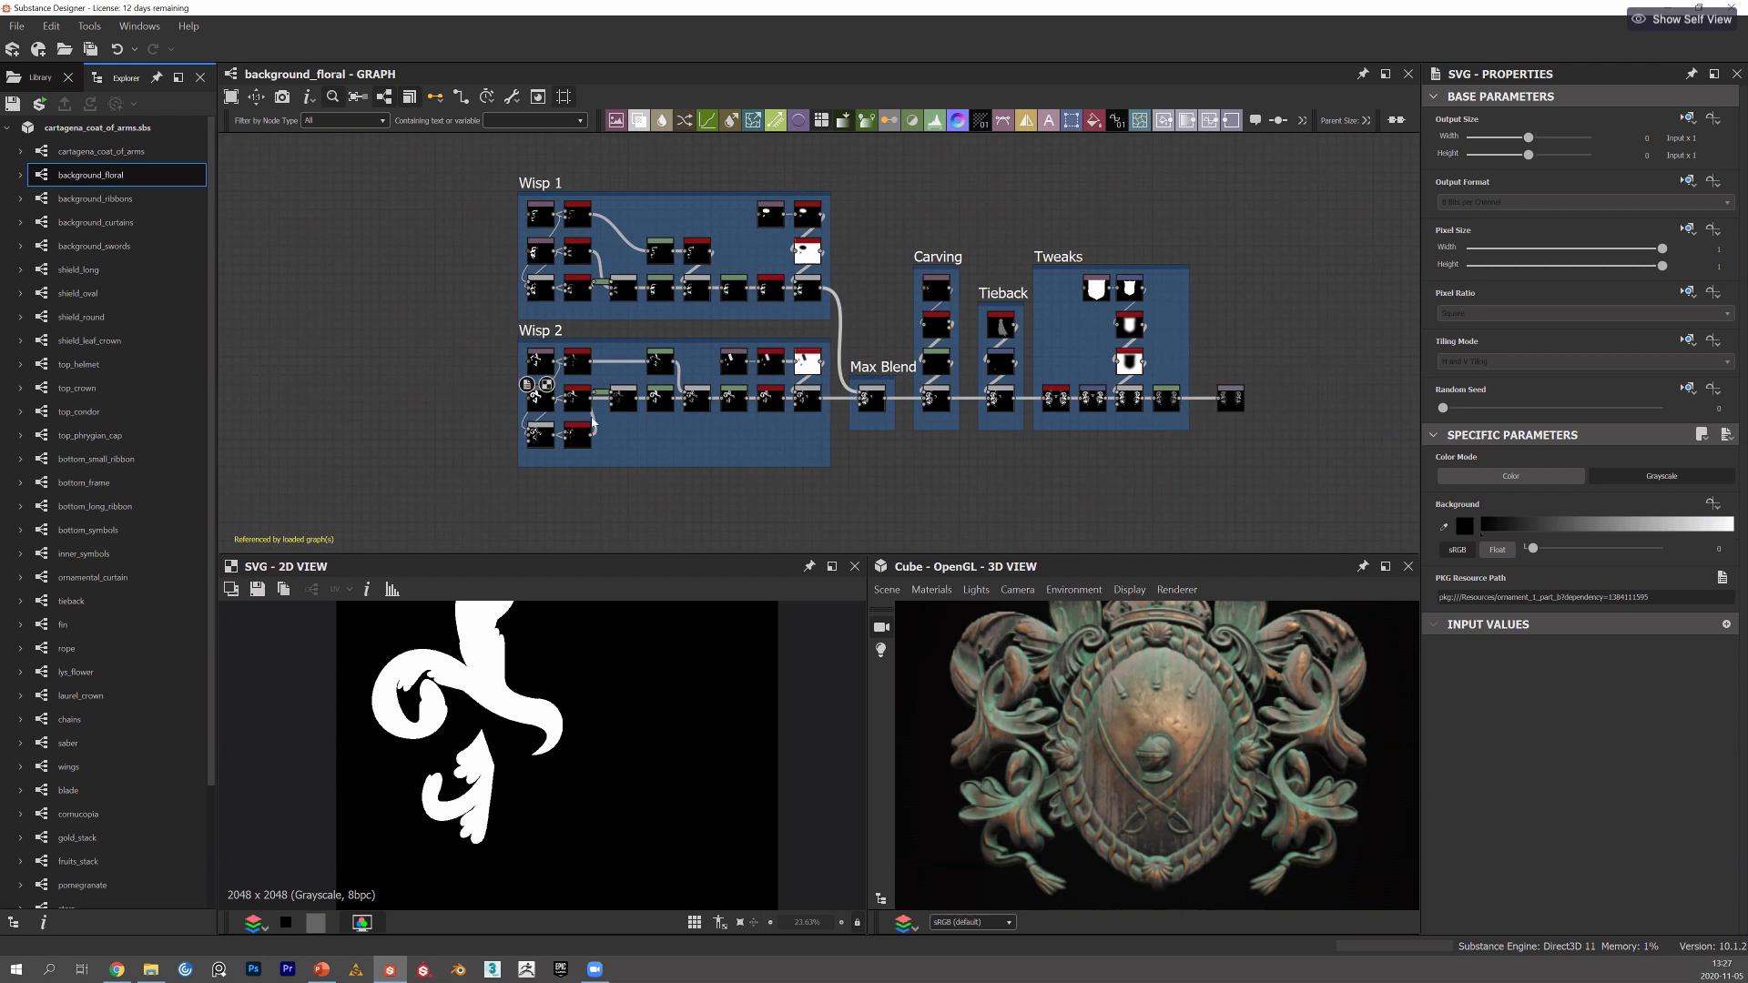
double_click(1231, 398)
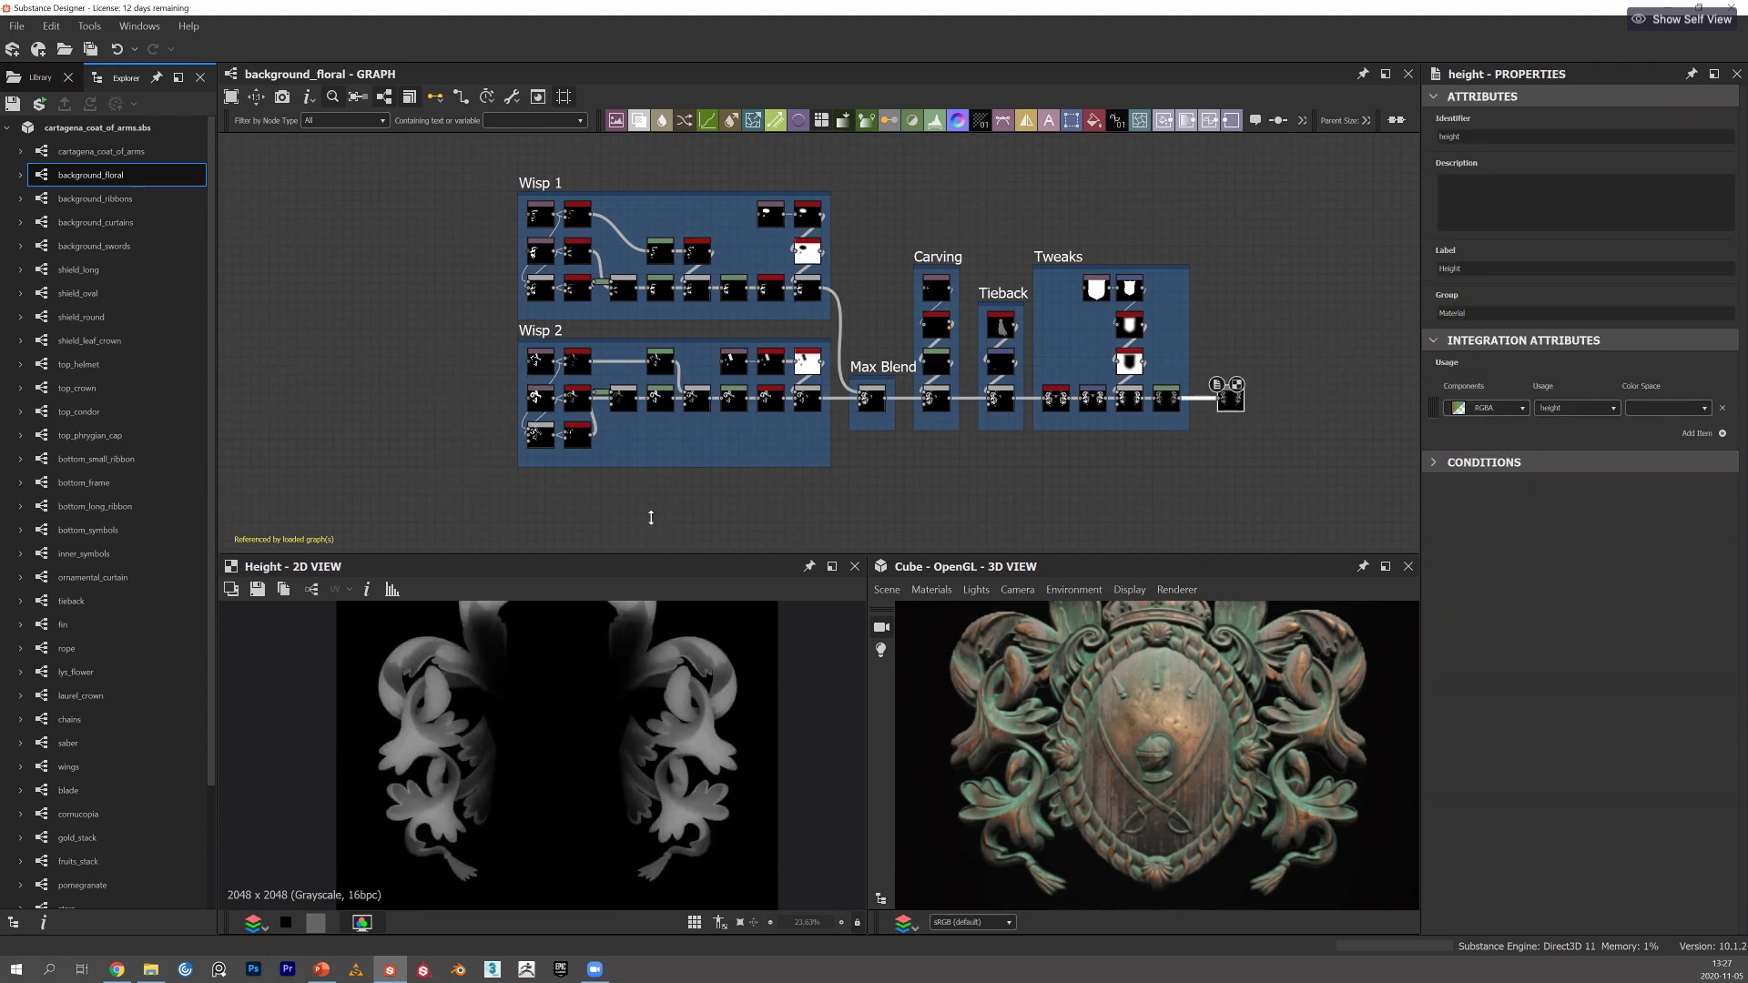
Compare Wisp 2's middle-row scroll SVG with the Non Uniform Blur Grayscale node it feeds in the 2D view.
scroll(510, 383, "up", 5)
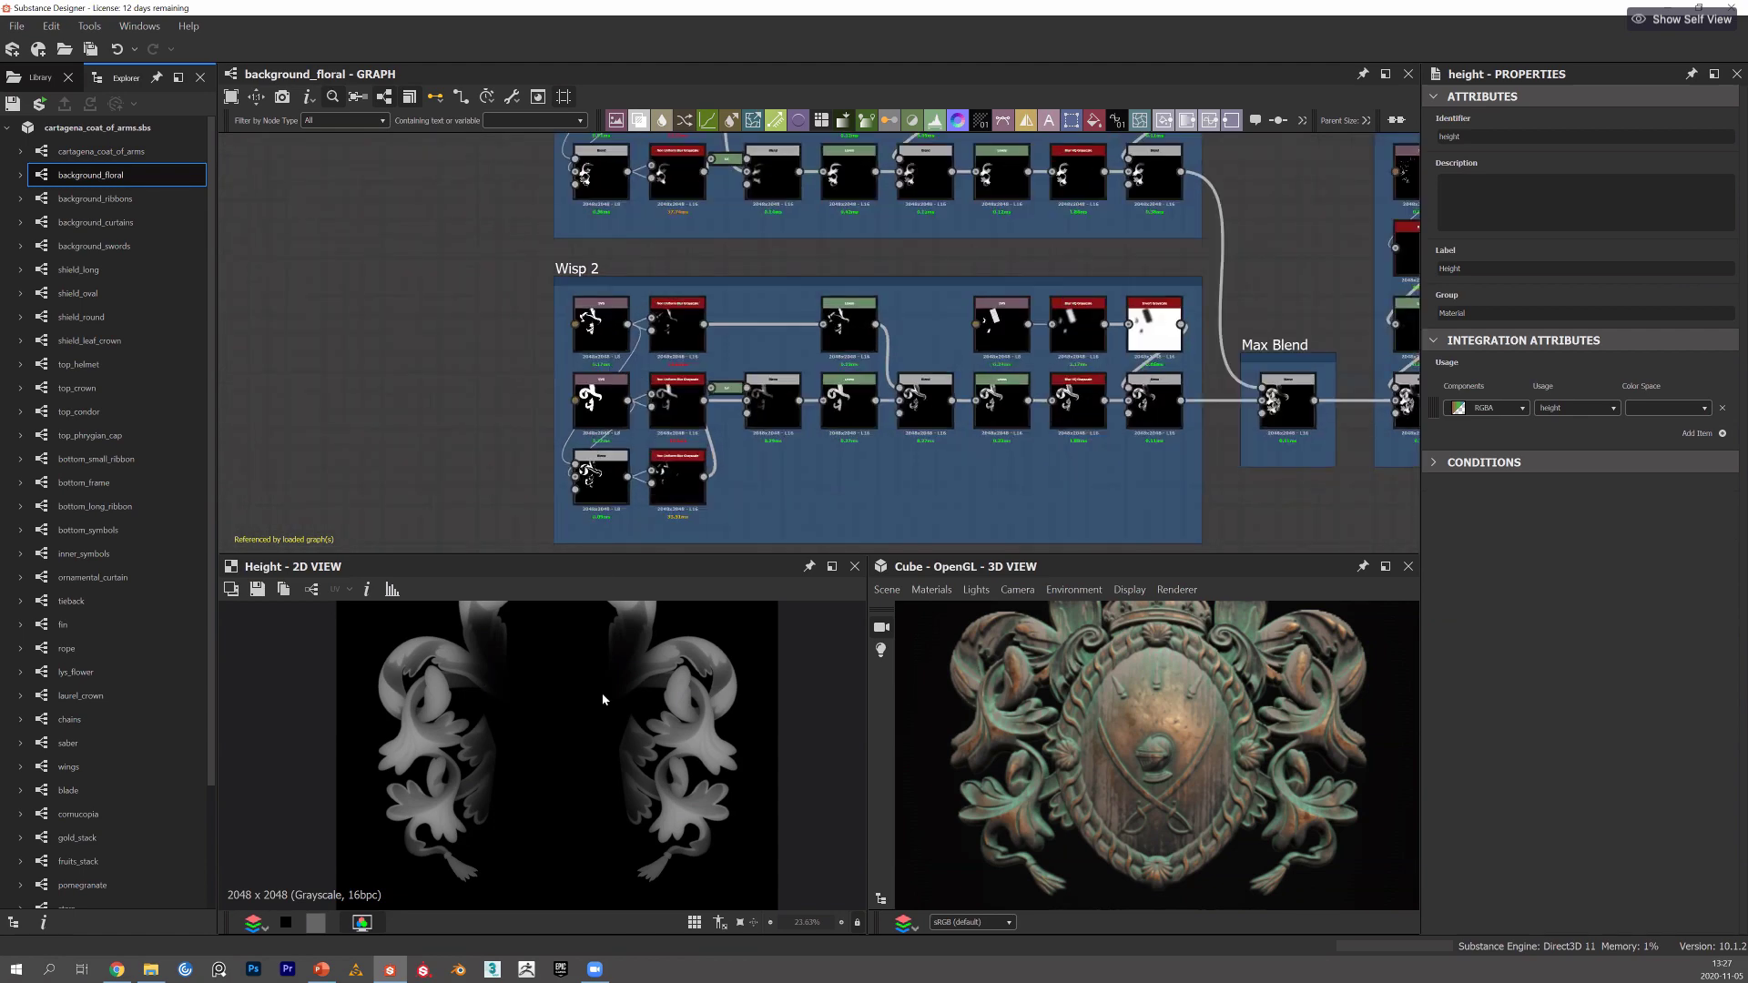
scroll(627, 382, "up", 1)
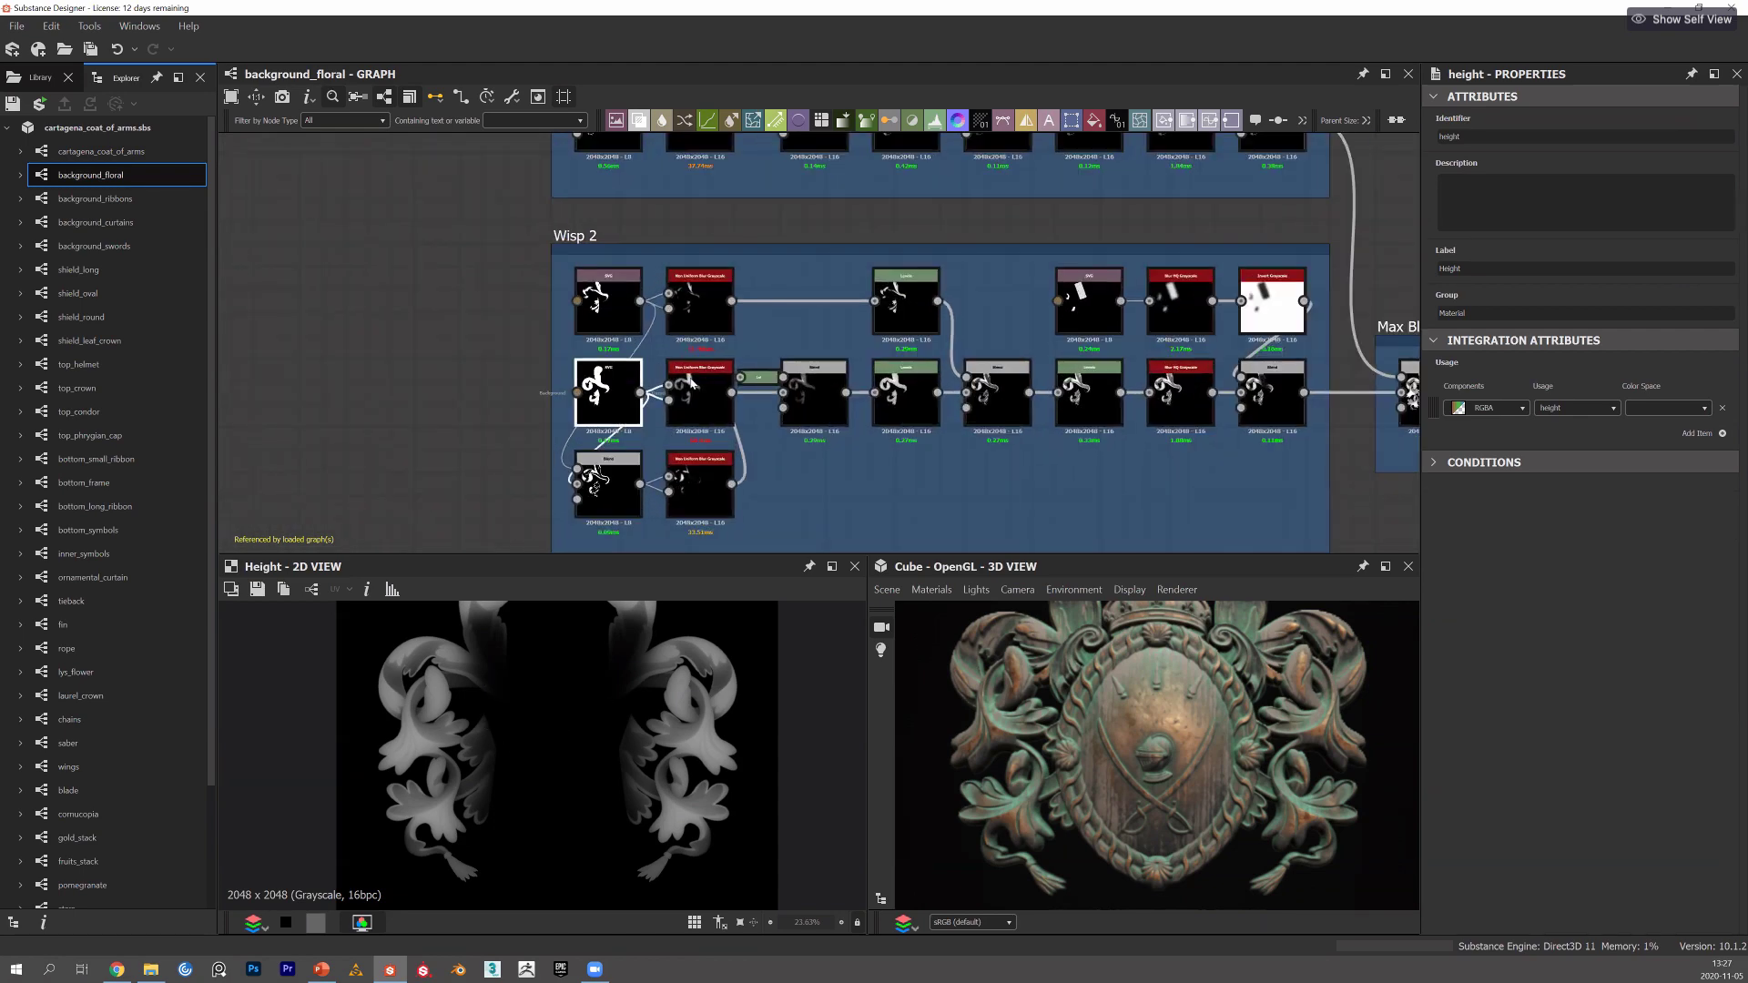
double_click(619, 385)
scroll(524, 715, "up", 3)
scroll(523, 715, "down", 3)
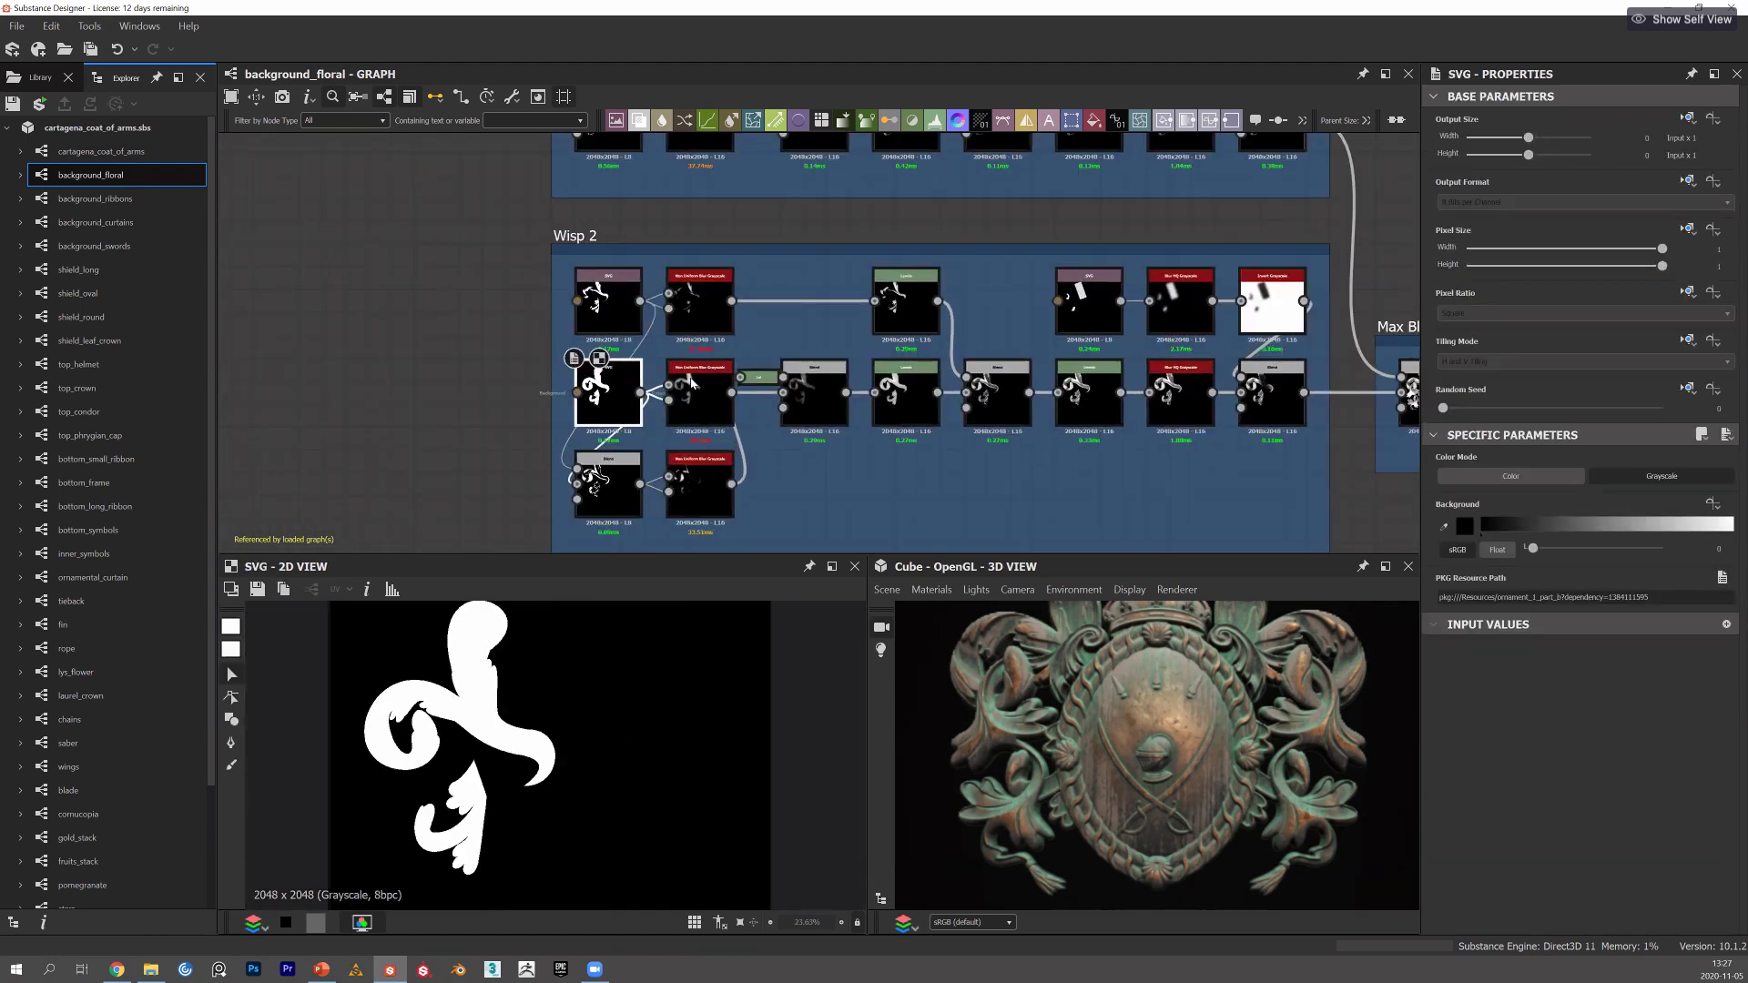
double_click(692, 382)
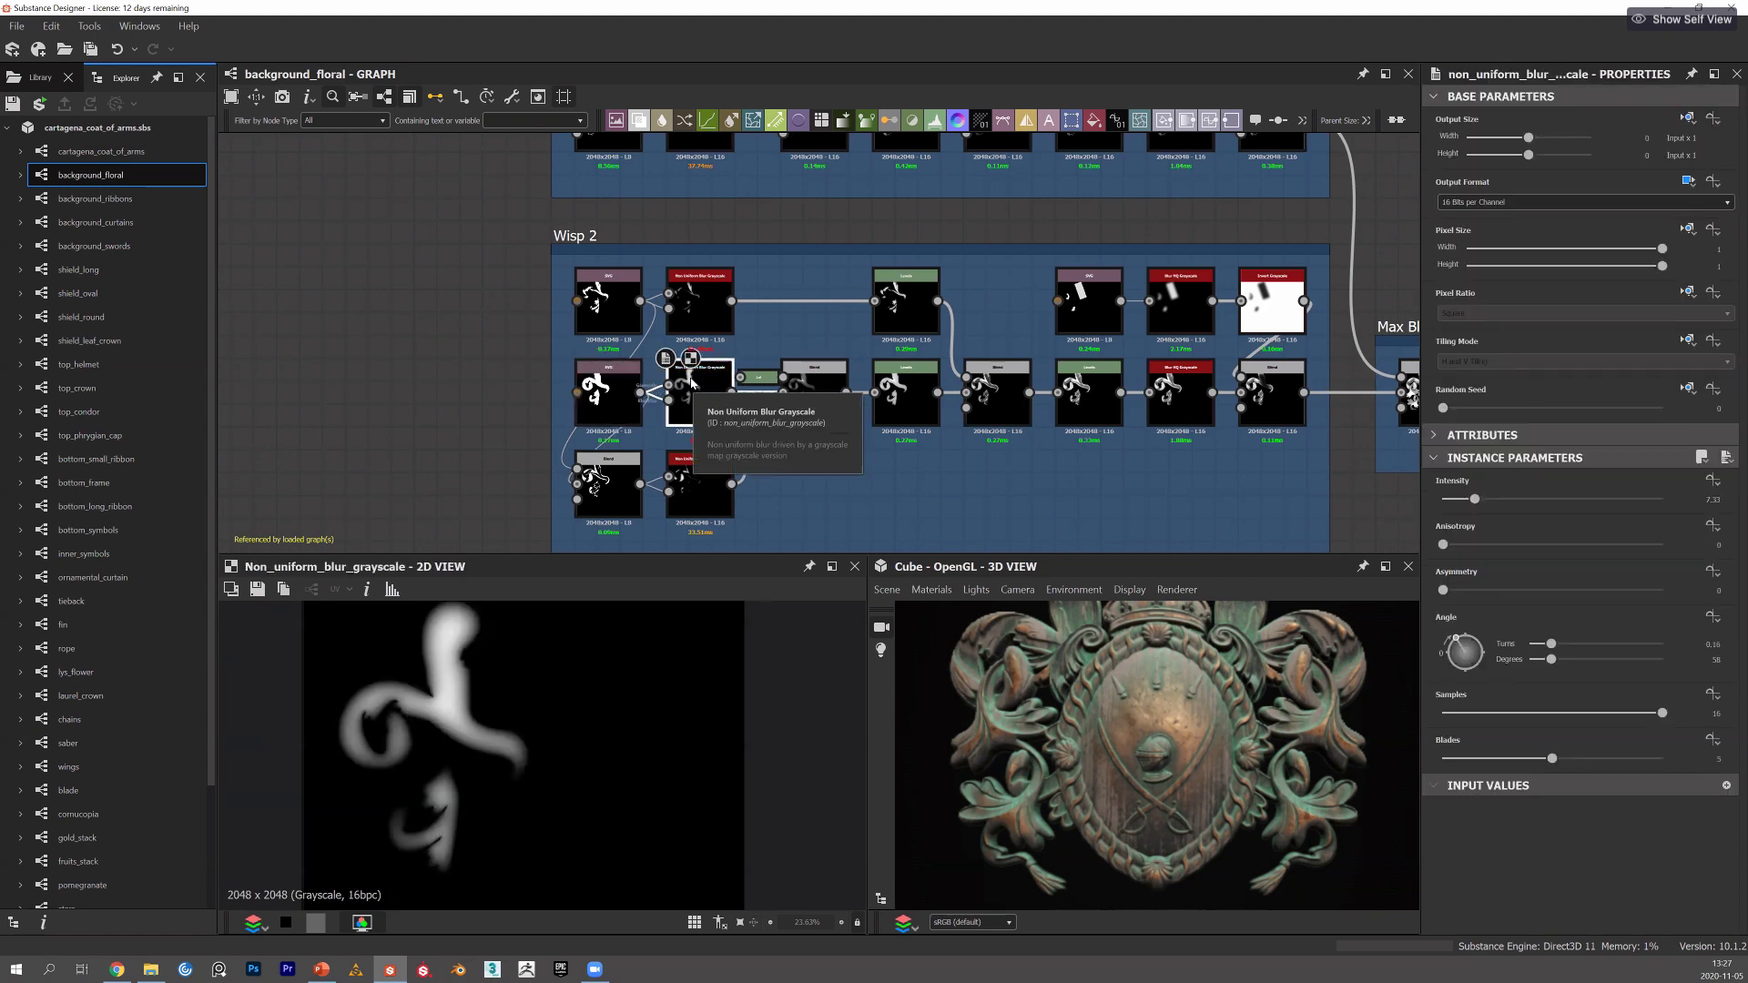
Compare Wisp 2's docked Lvl node with the middle-row Non Uniform Blur Grayscale node in the 2D view.
scroll(731, 359, "up", 2)
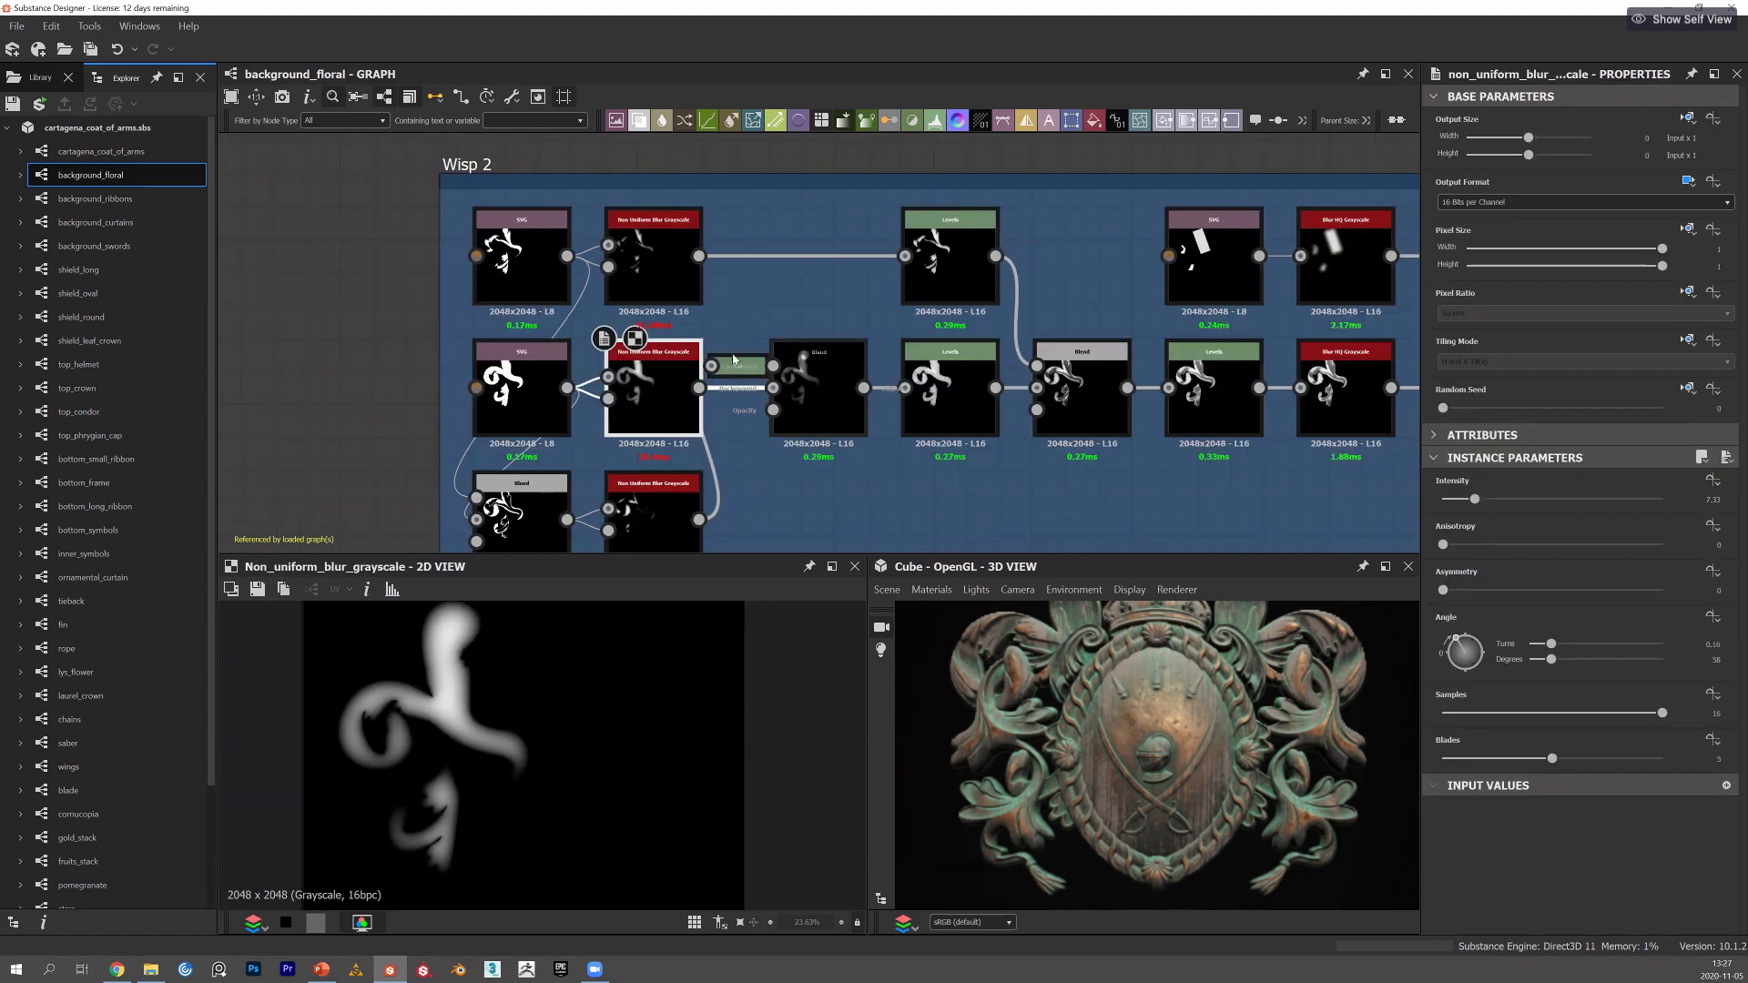
scroll(731, 360, "up", 1)
double_click(729, 364)
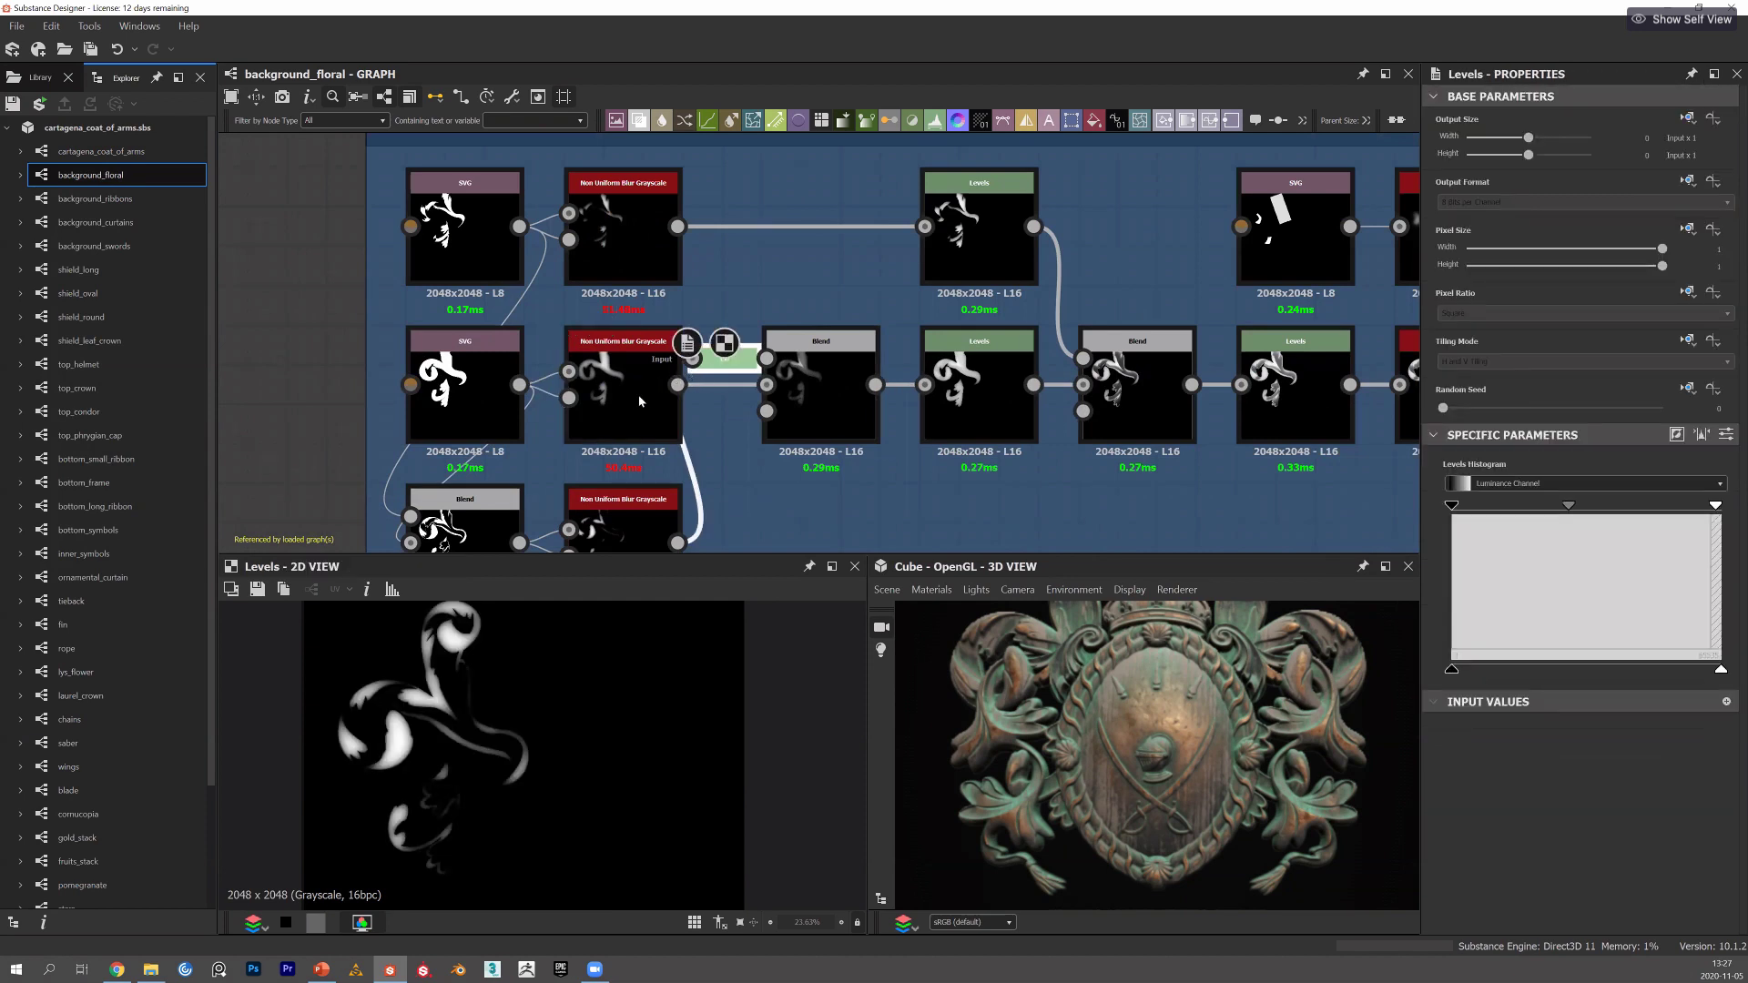
double_click(601, 407)
middle_click_drag(583, 412, 609, 412)
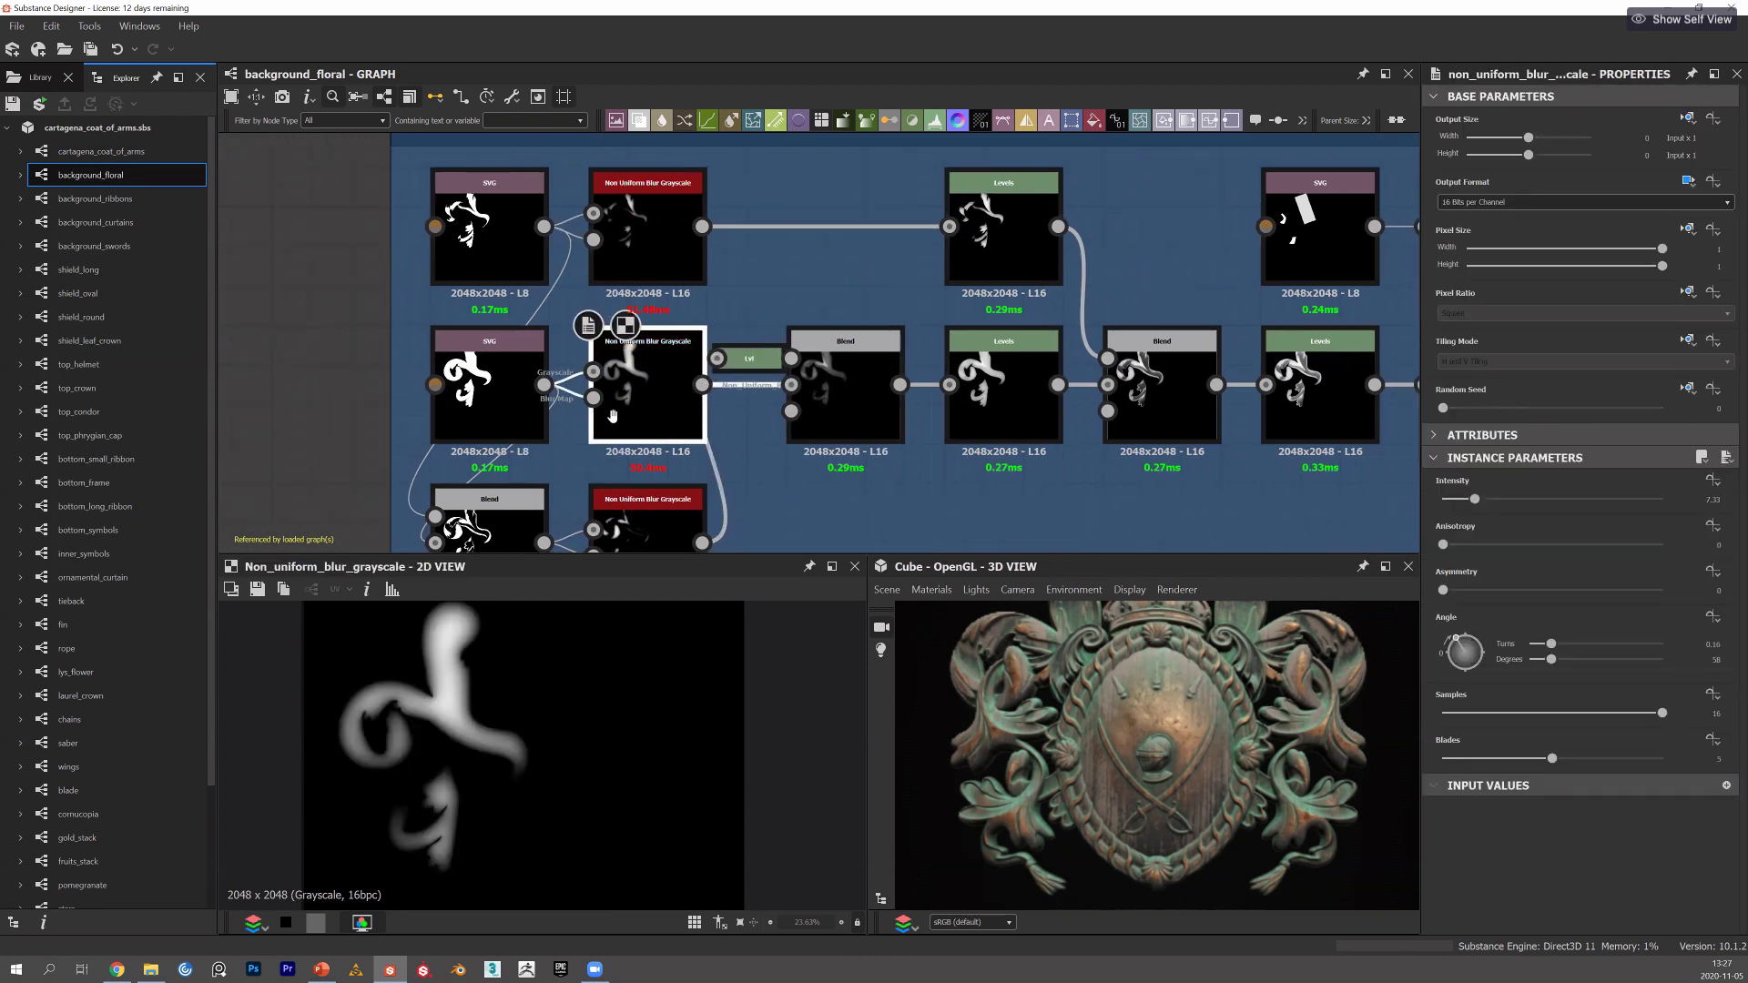
Compare the top-row leaf SVG of the Wisp 2 frame with the middle-row scroll SVG in the 2D view.
middle_click_drag(562, 216, 616, 250)
left_click(545, 200)
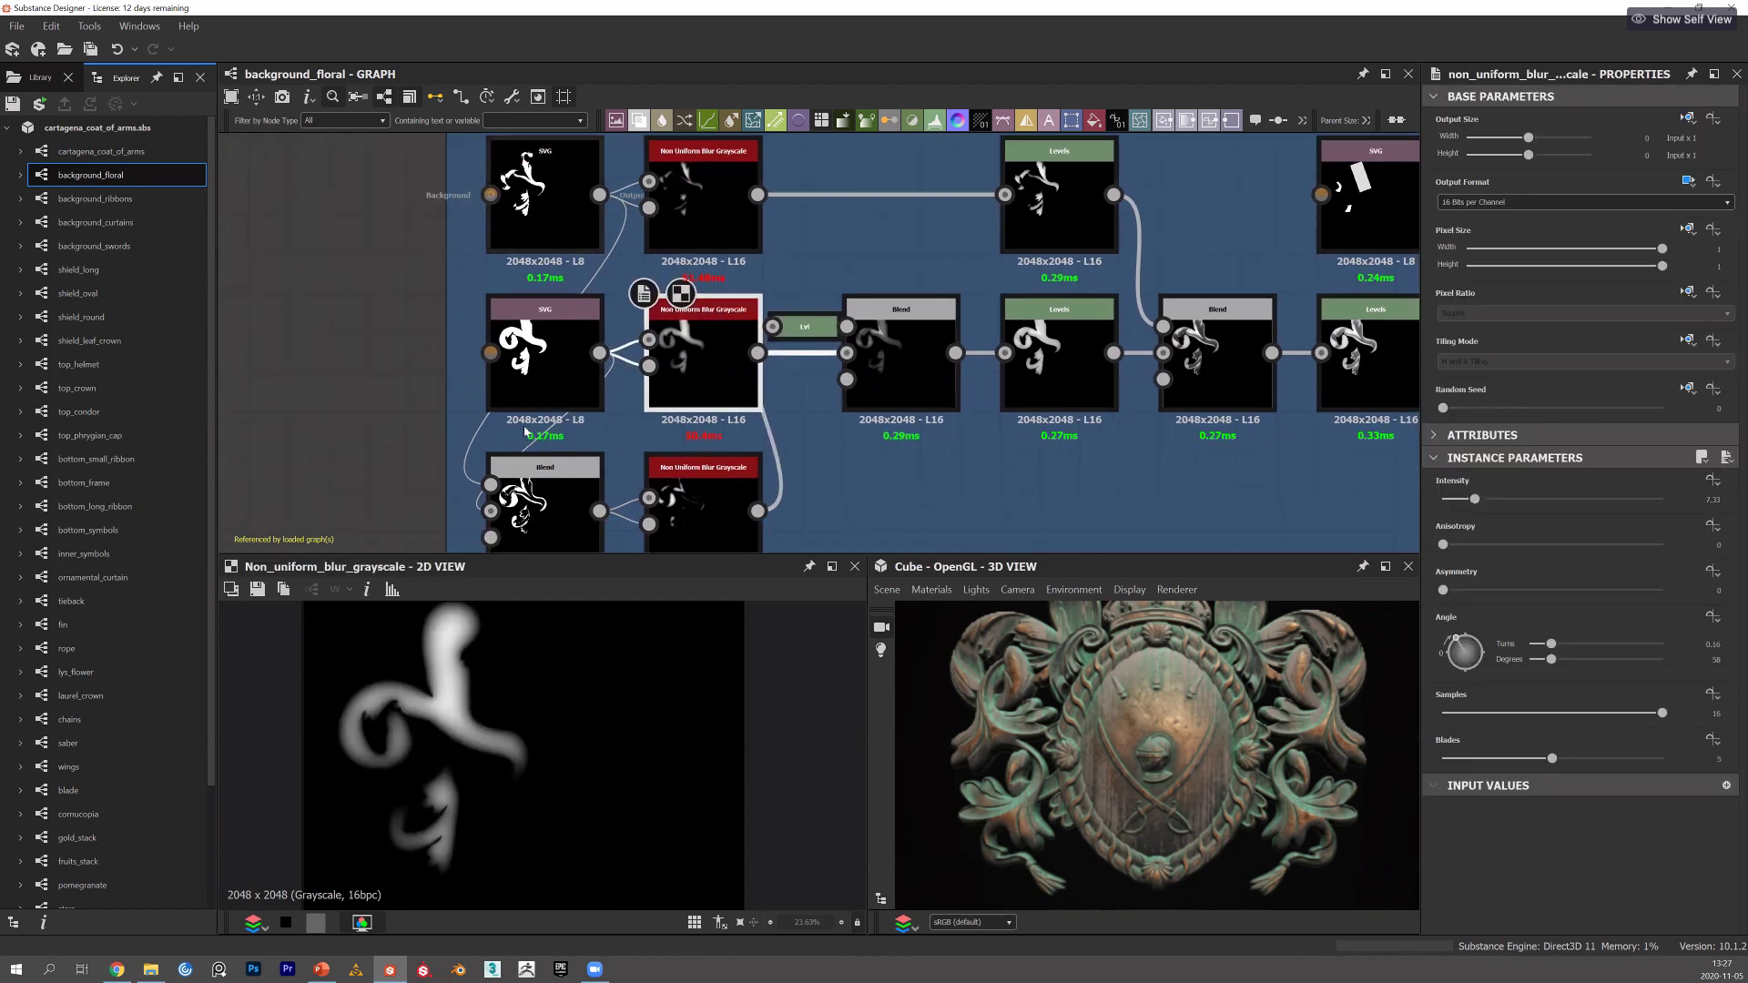
middle_click_drag(549, 515, 522, 468)
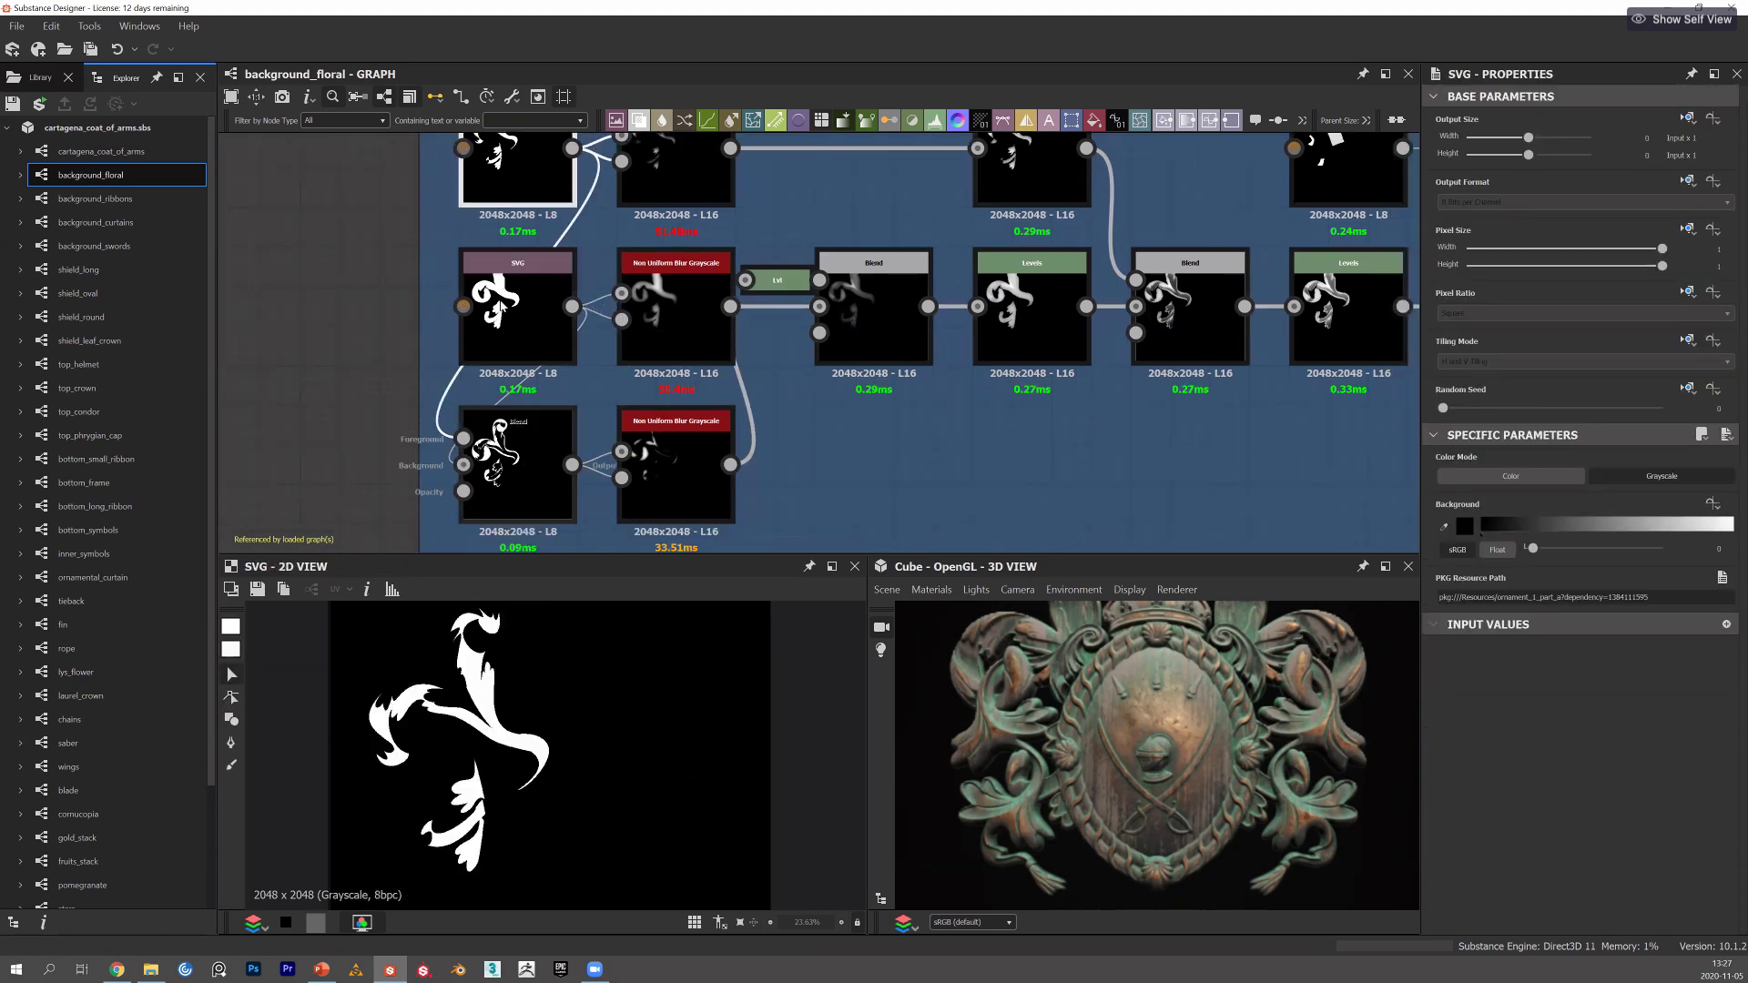
left_click(517, 466)
left_click(514, 310)
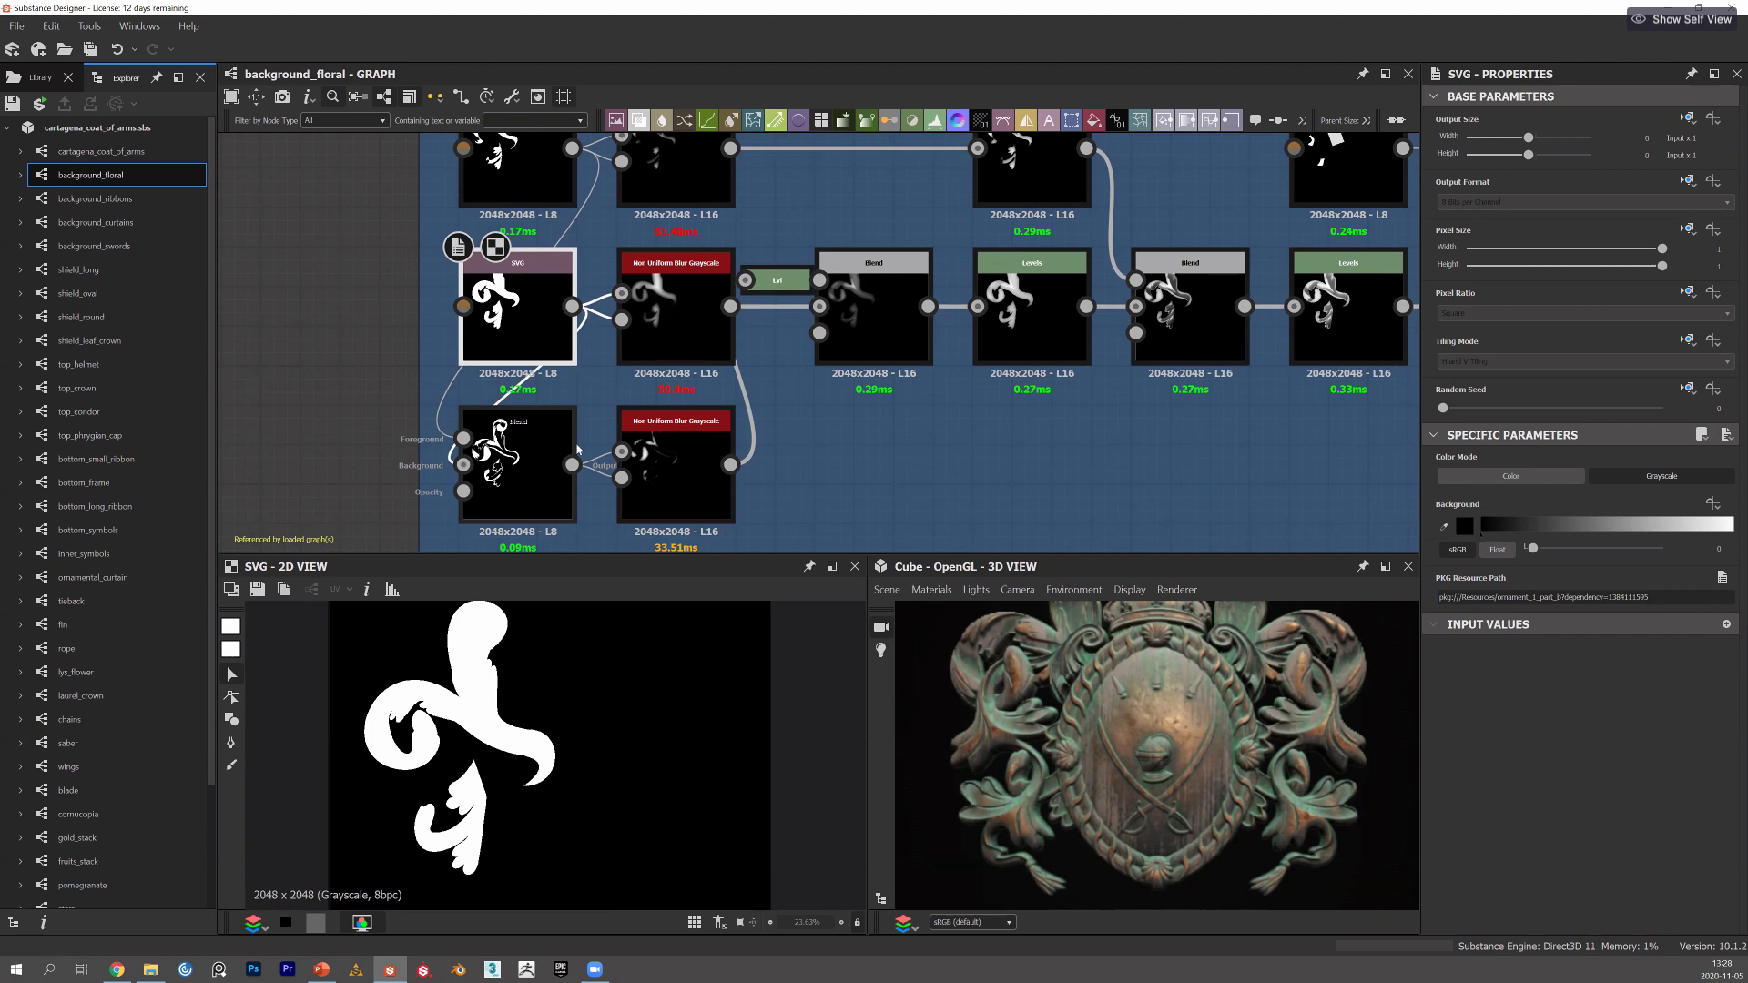
Revisit the two SVG nodes of Wisp 2 and preview the Subtract Blend node that combines them.
scroll(533, 278, "down", 3)
left_click(534, 278)
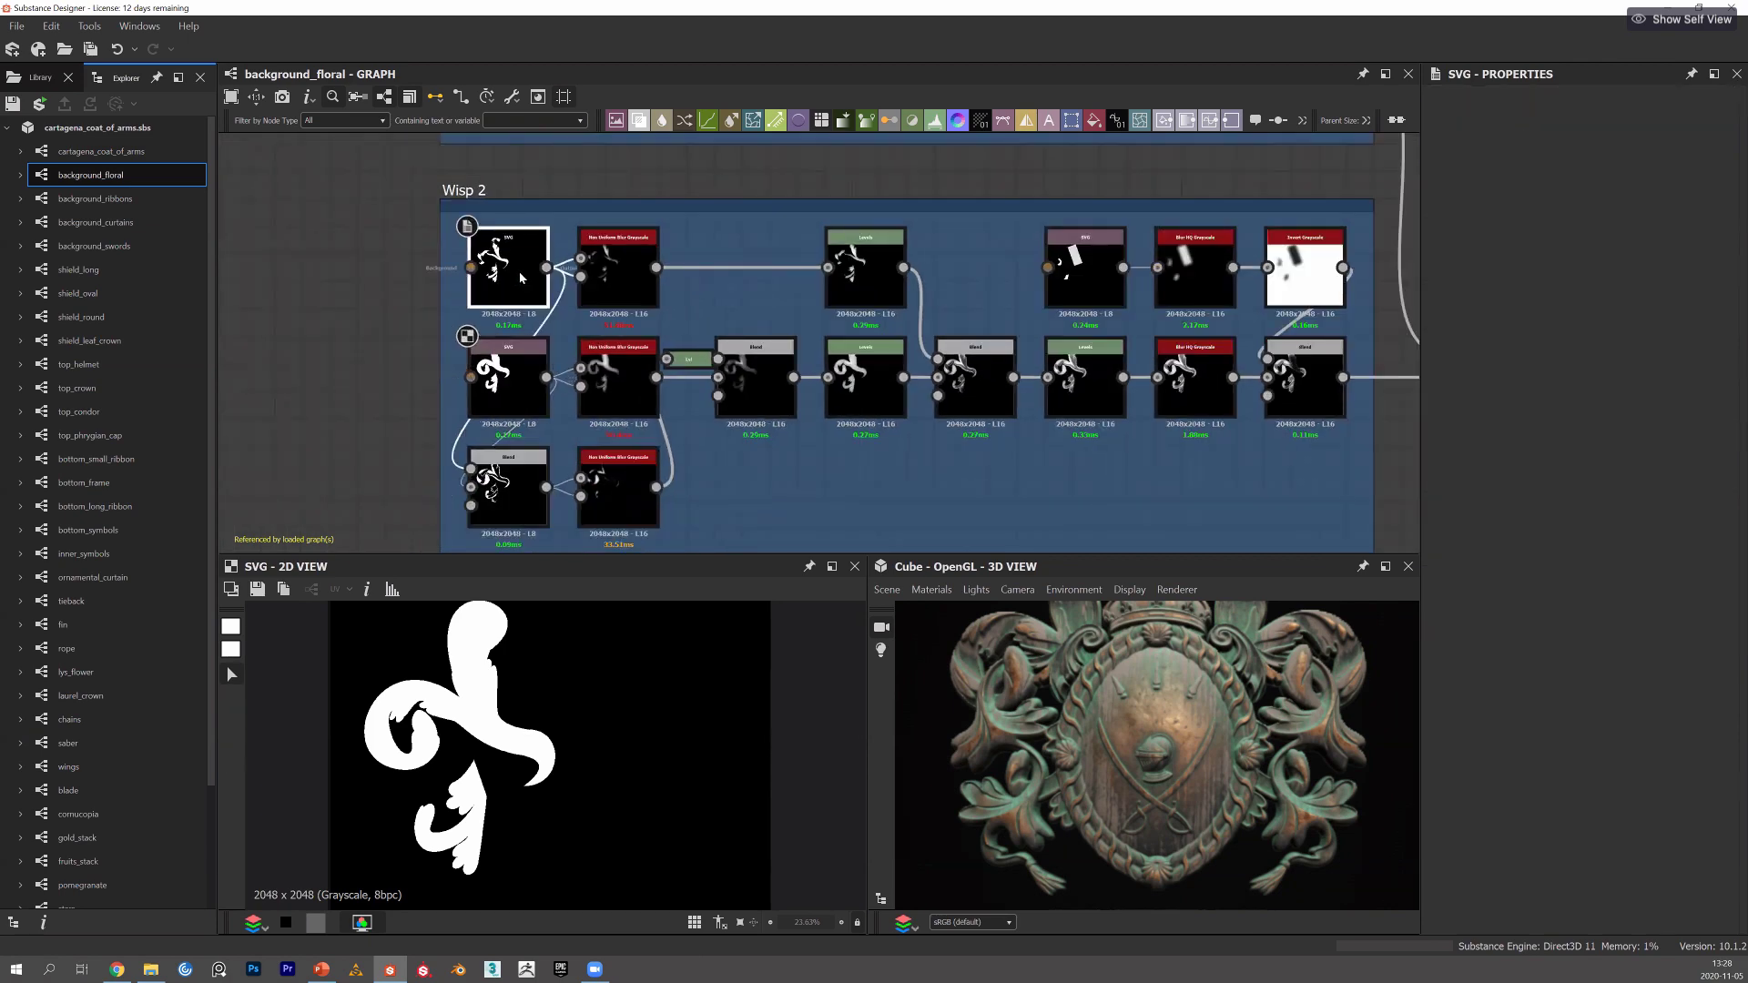
left_click(509, 373)
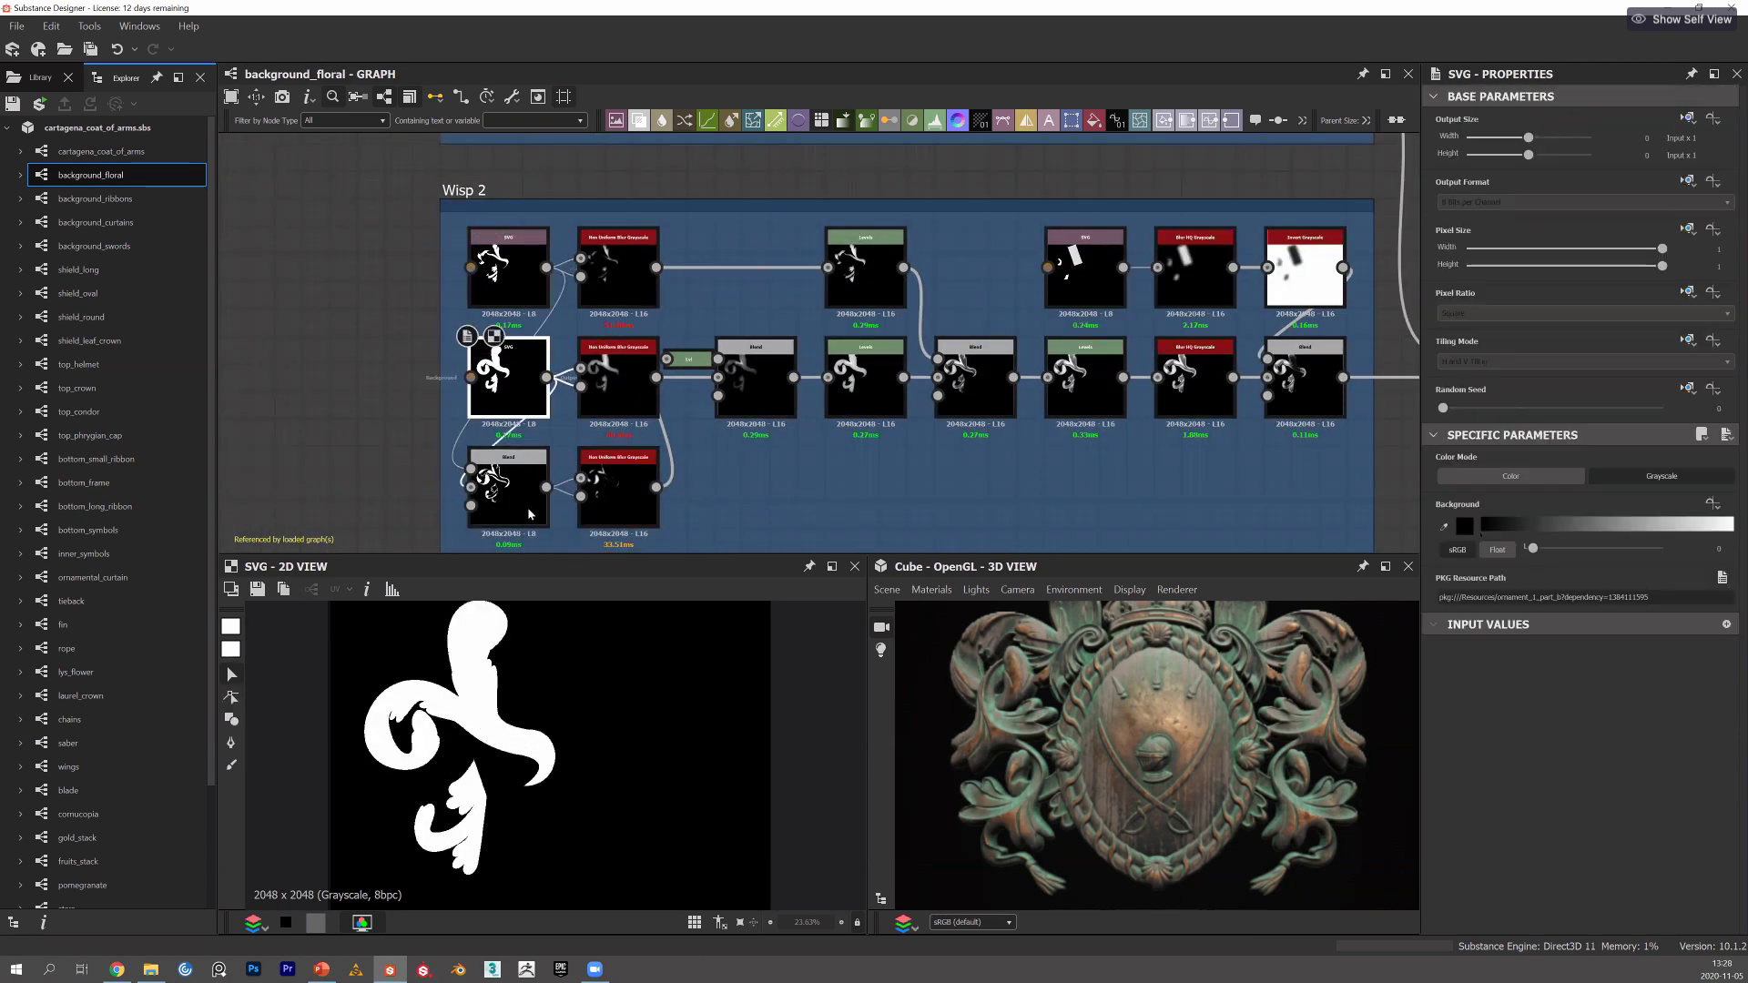
left_click(507, 482)
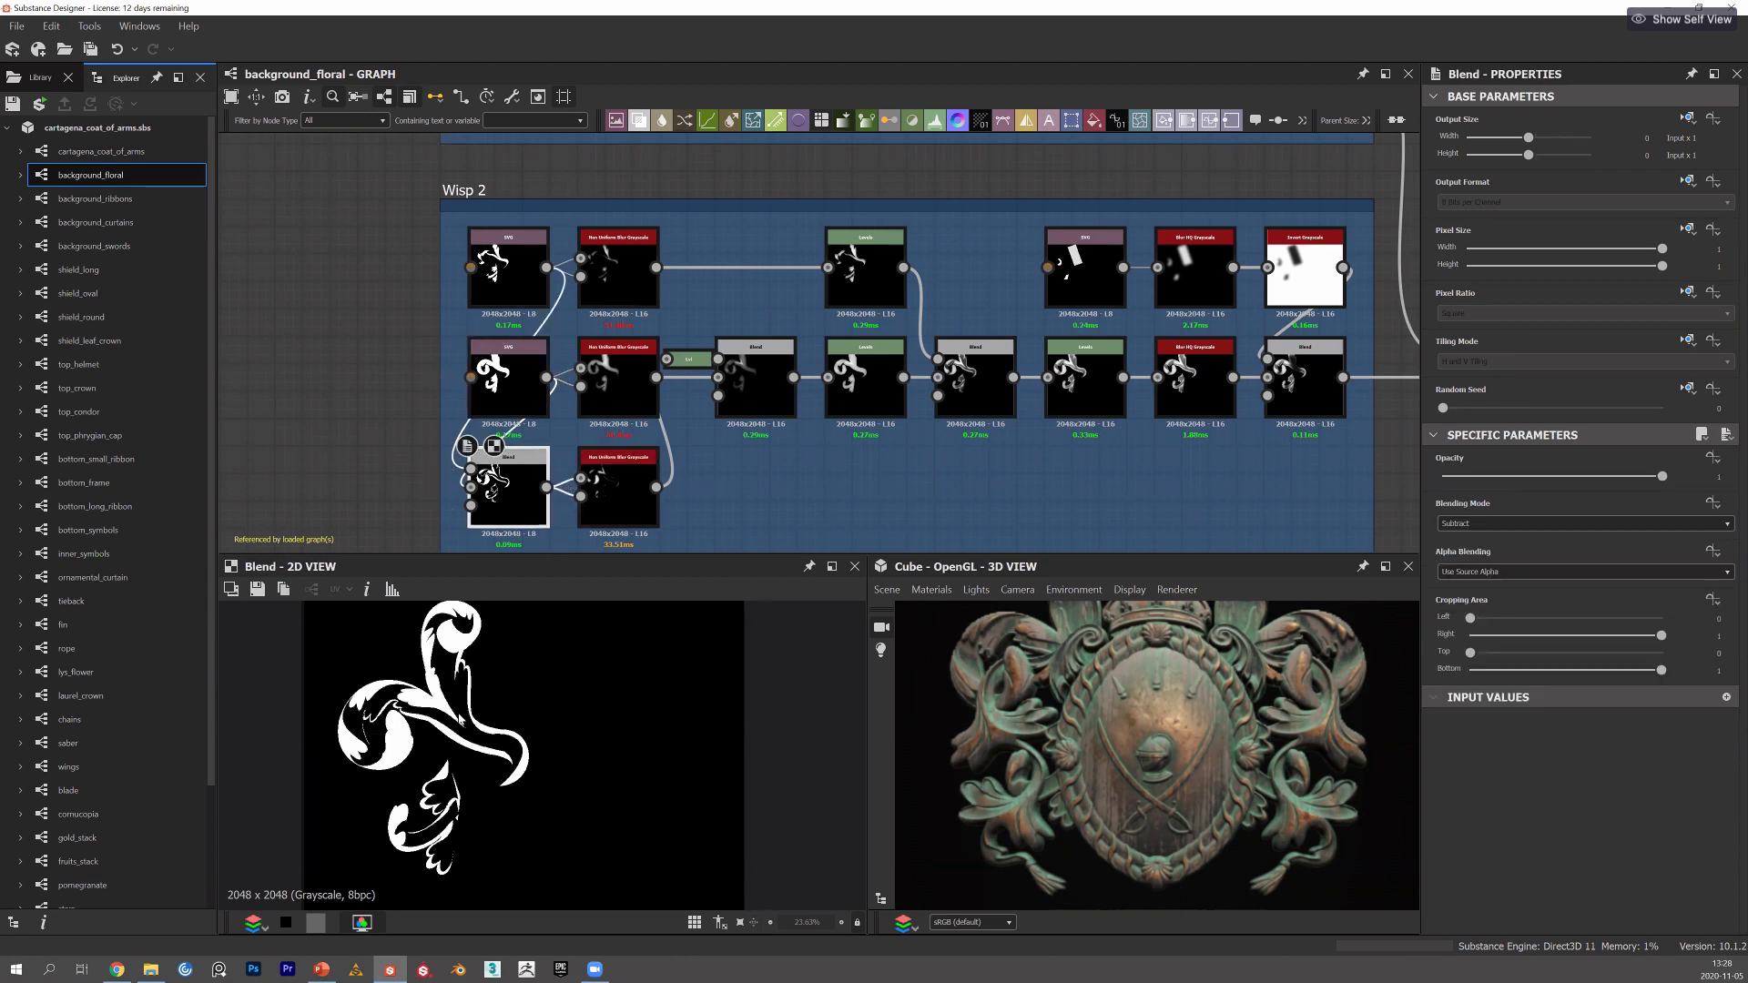
Enlarge the 2D and 3D view area and inspect the subtracted Blend shape up close.
left_click_drag(593, 556, 614, 495)
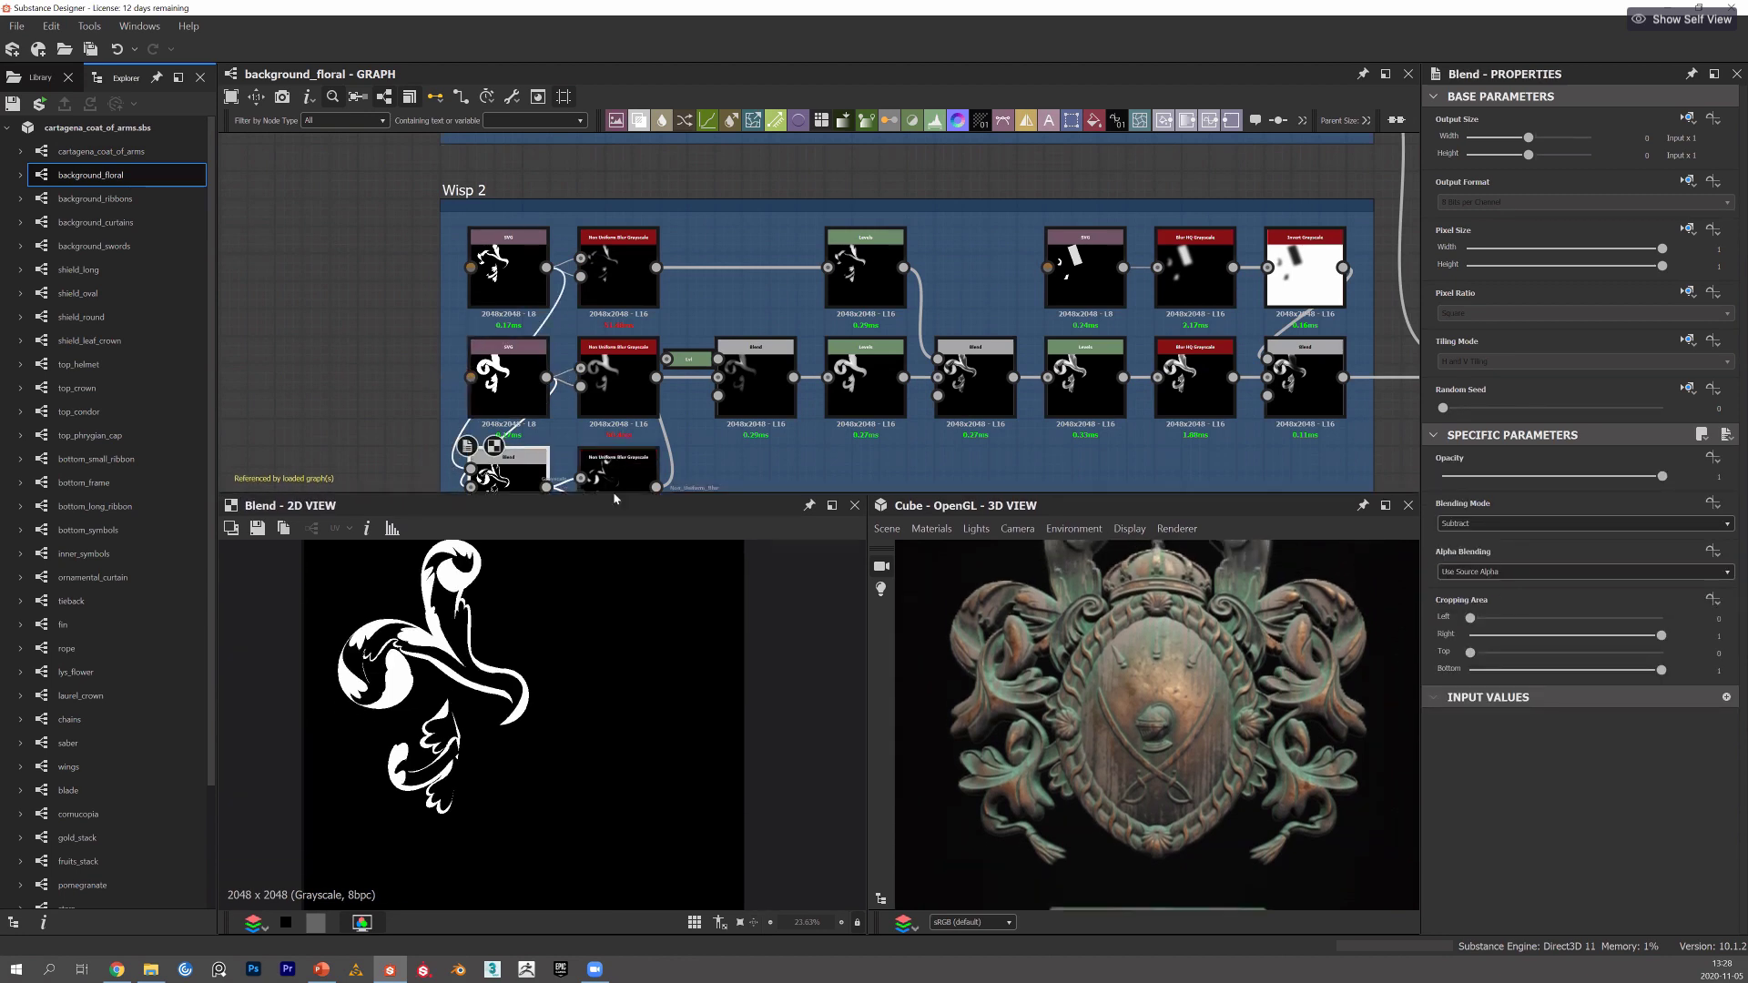
middle_click_drag(610, 465, 630, 411)
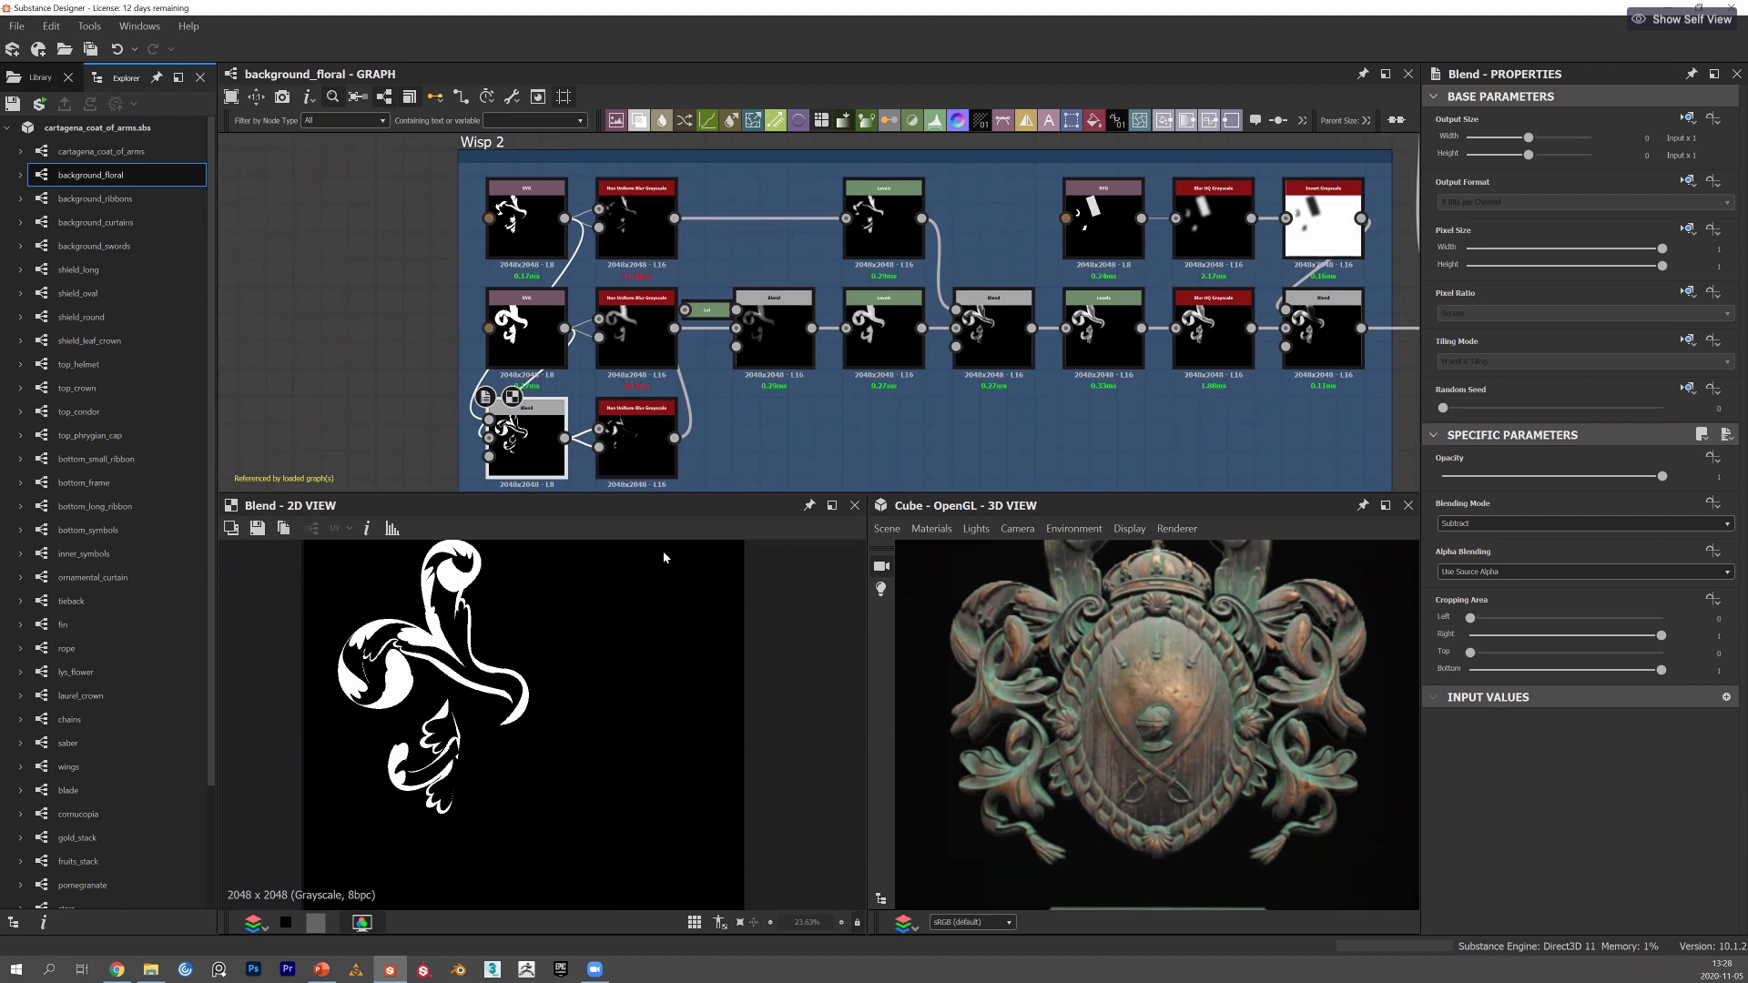
scroll(583, 710, "up", 2)
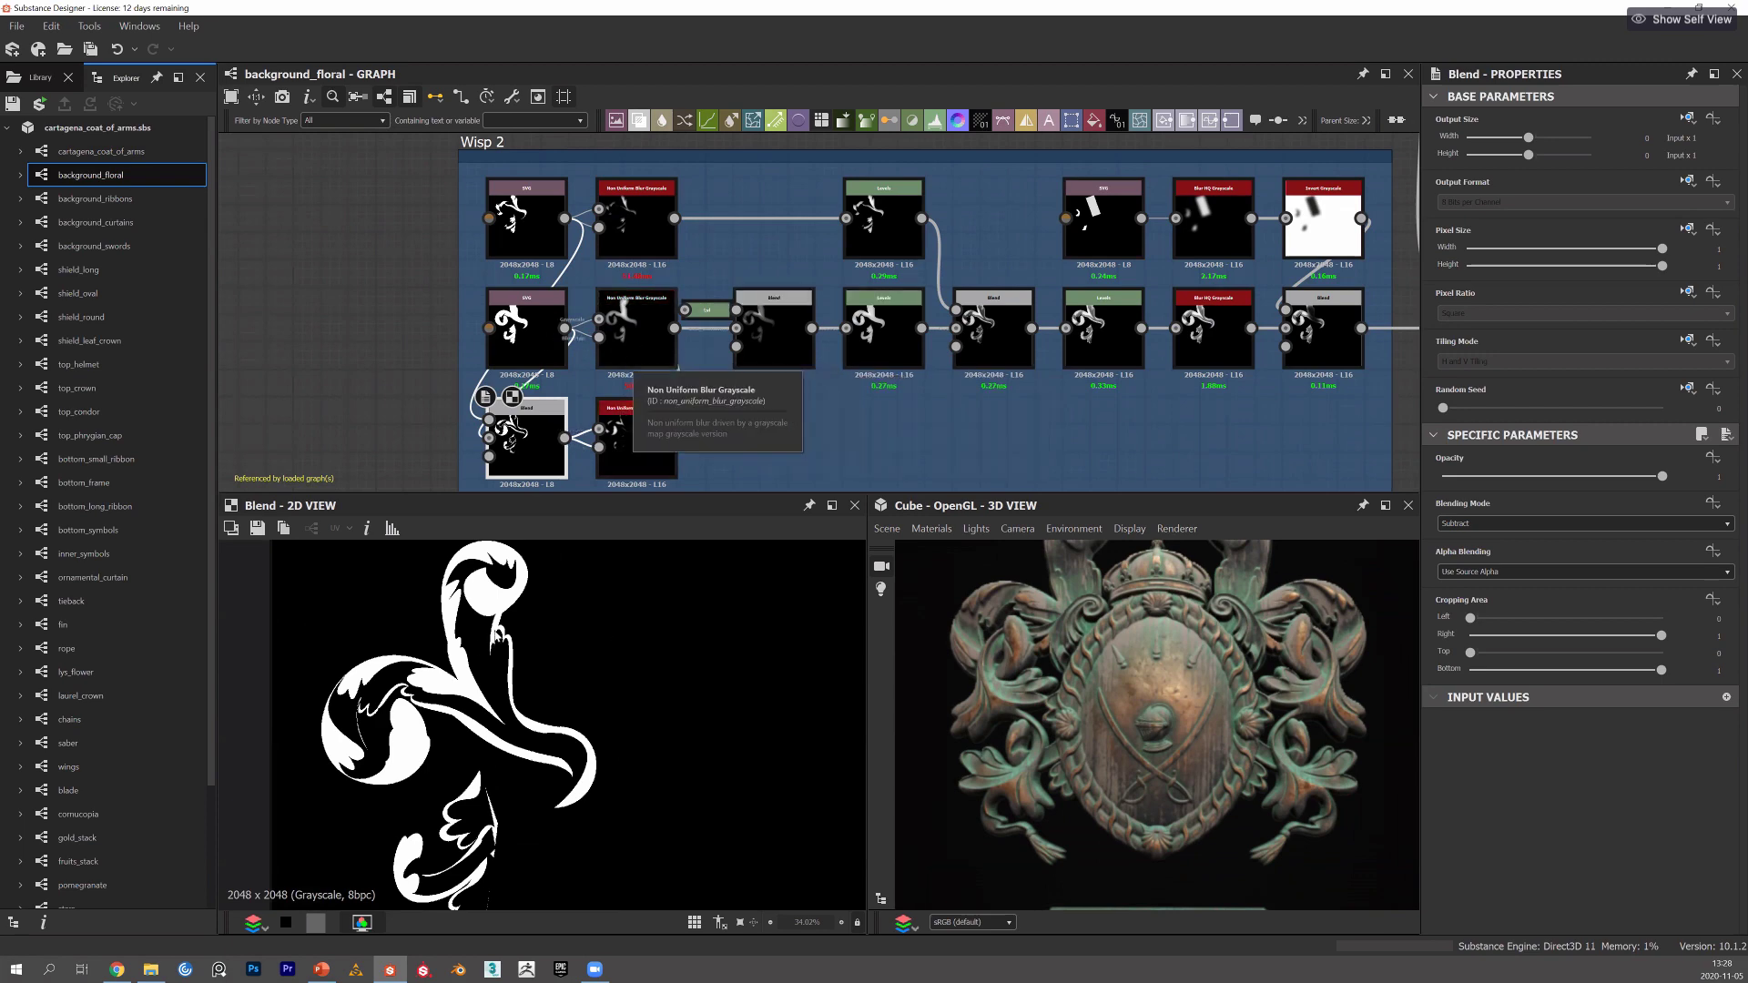
Preview Wisp 2's node chain in order: scroll SVG, middle and bottom Non Uniform Blur Grayscale nodes, Multiply Blend and the following Levels.
double_click(532, 344)
double_click(630, 348)
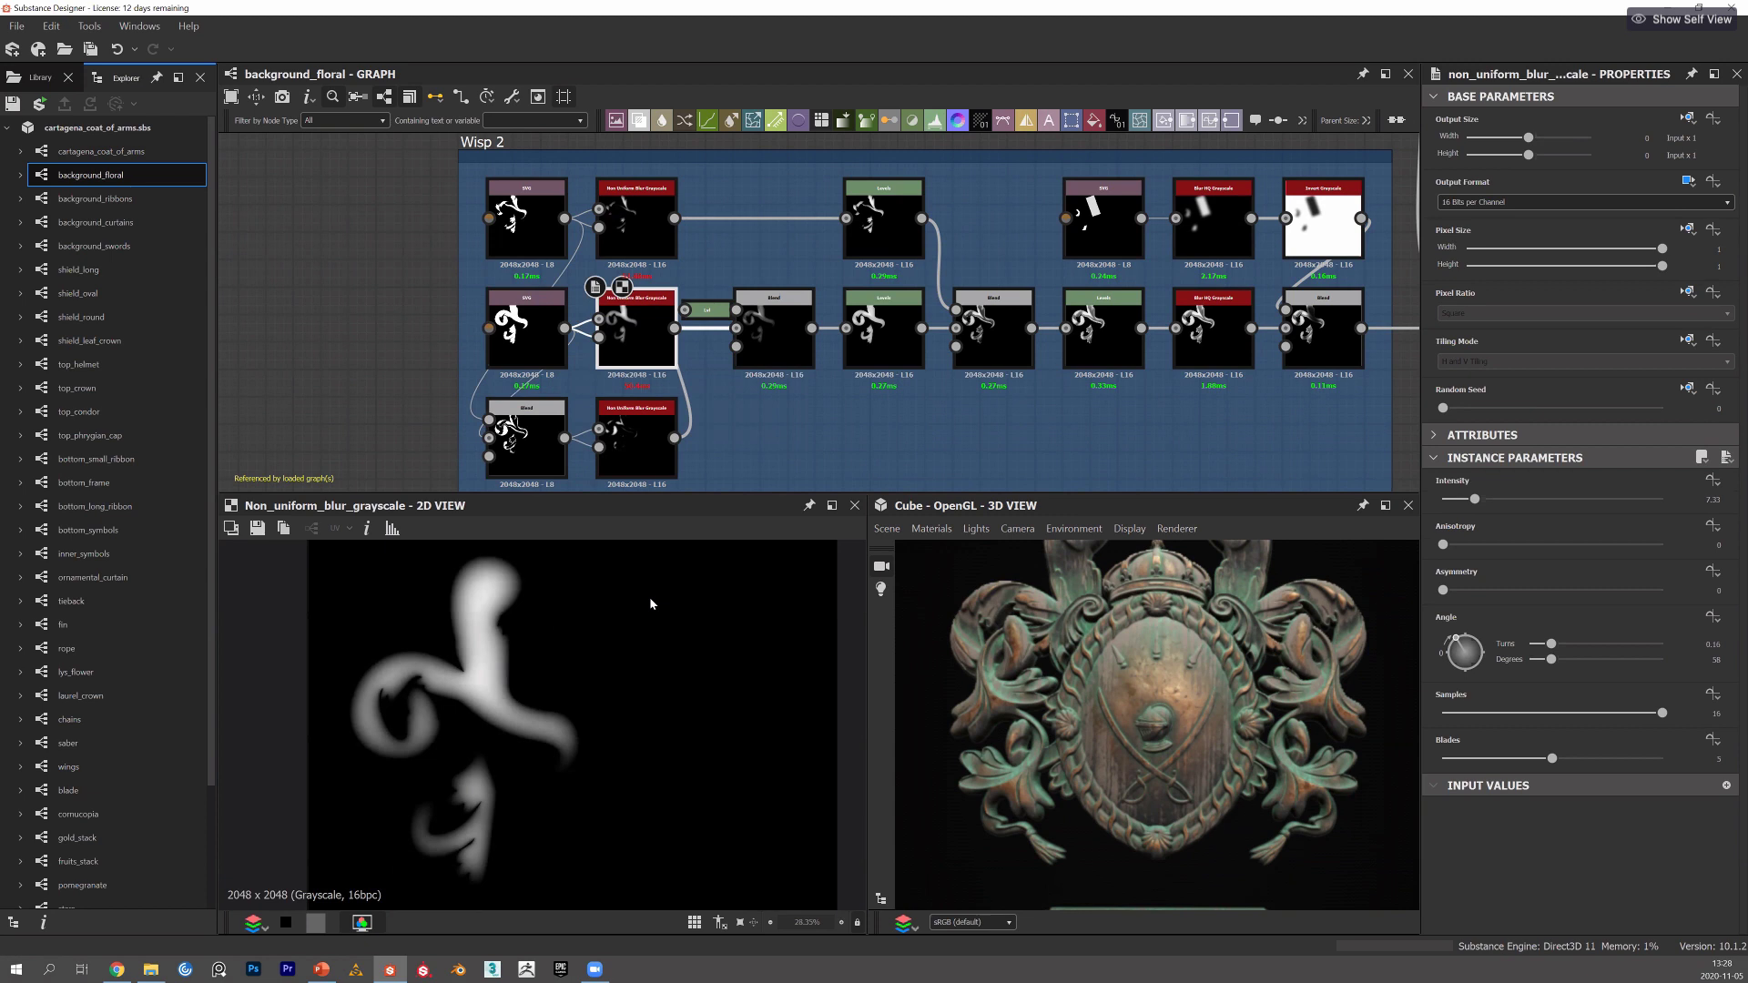
double_click(635, 445)
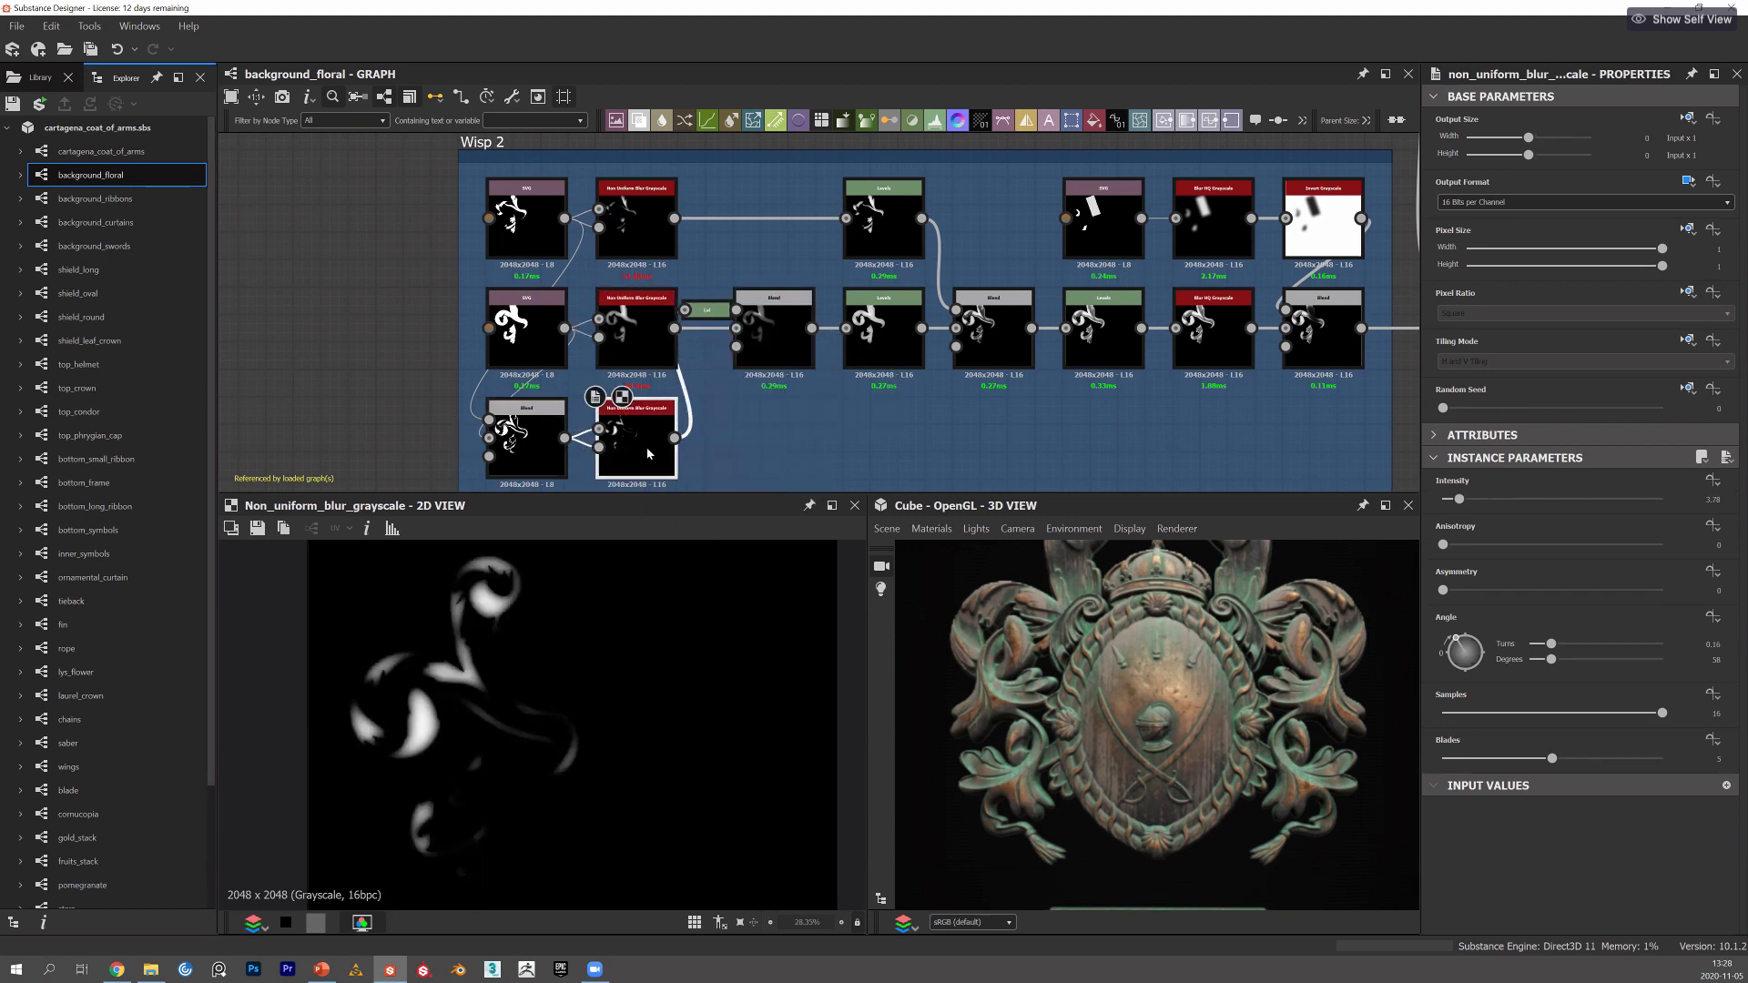
double_click(778, 332)
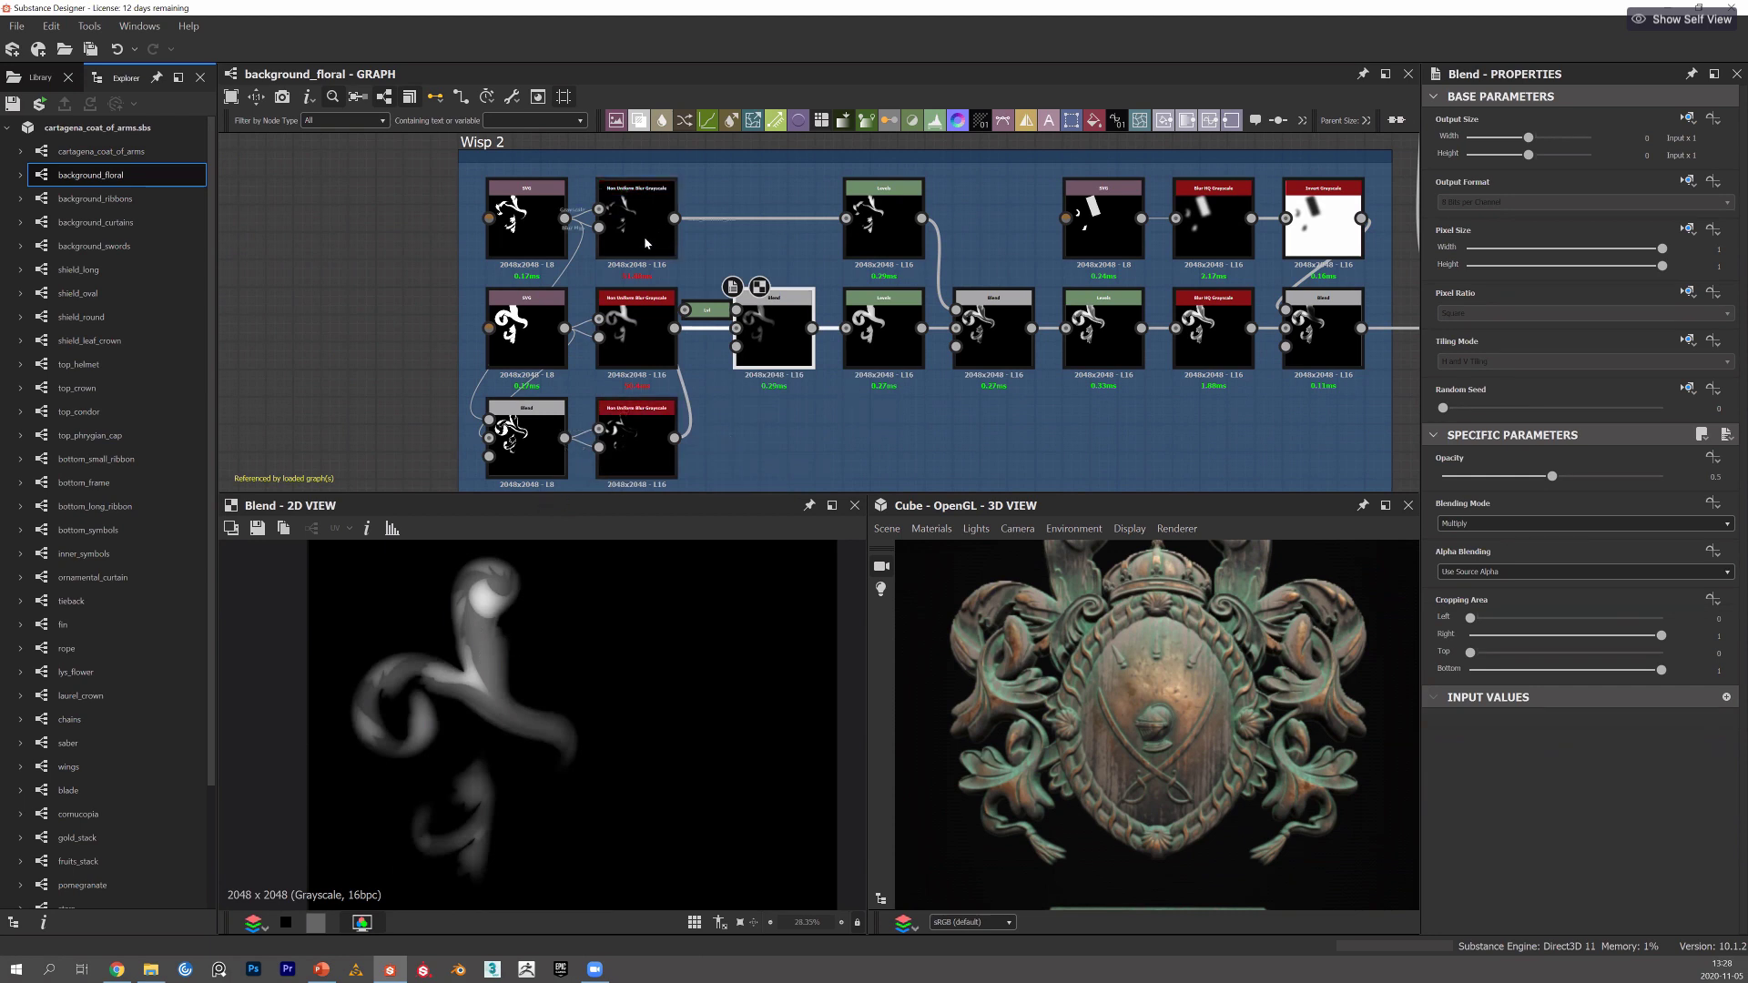
double_click(883, 327)
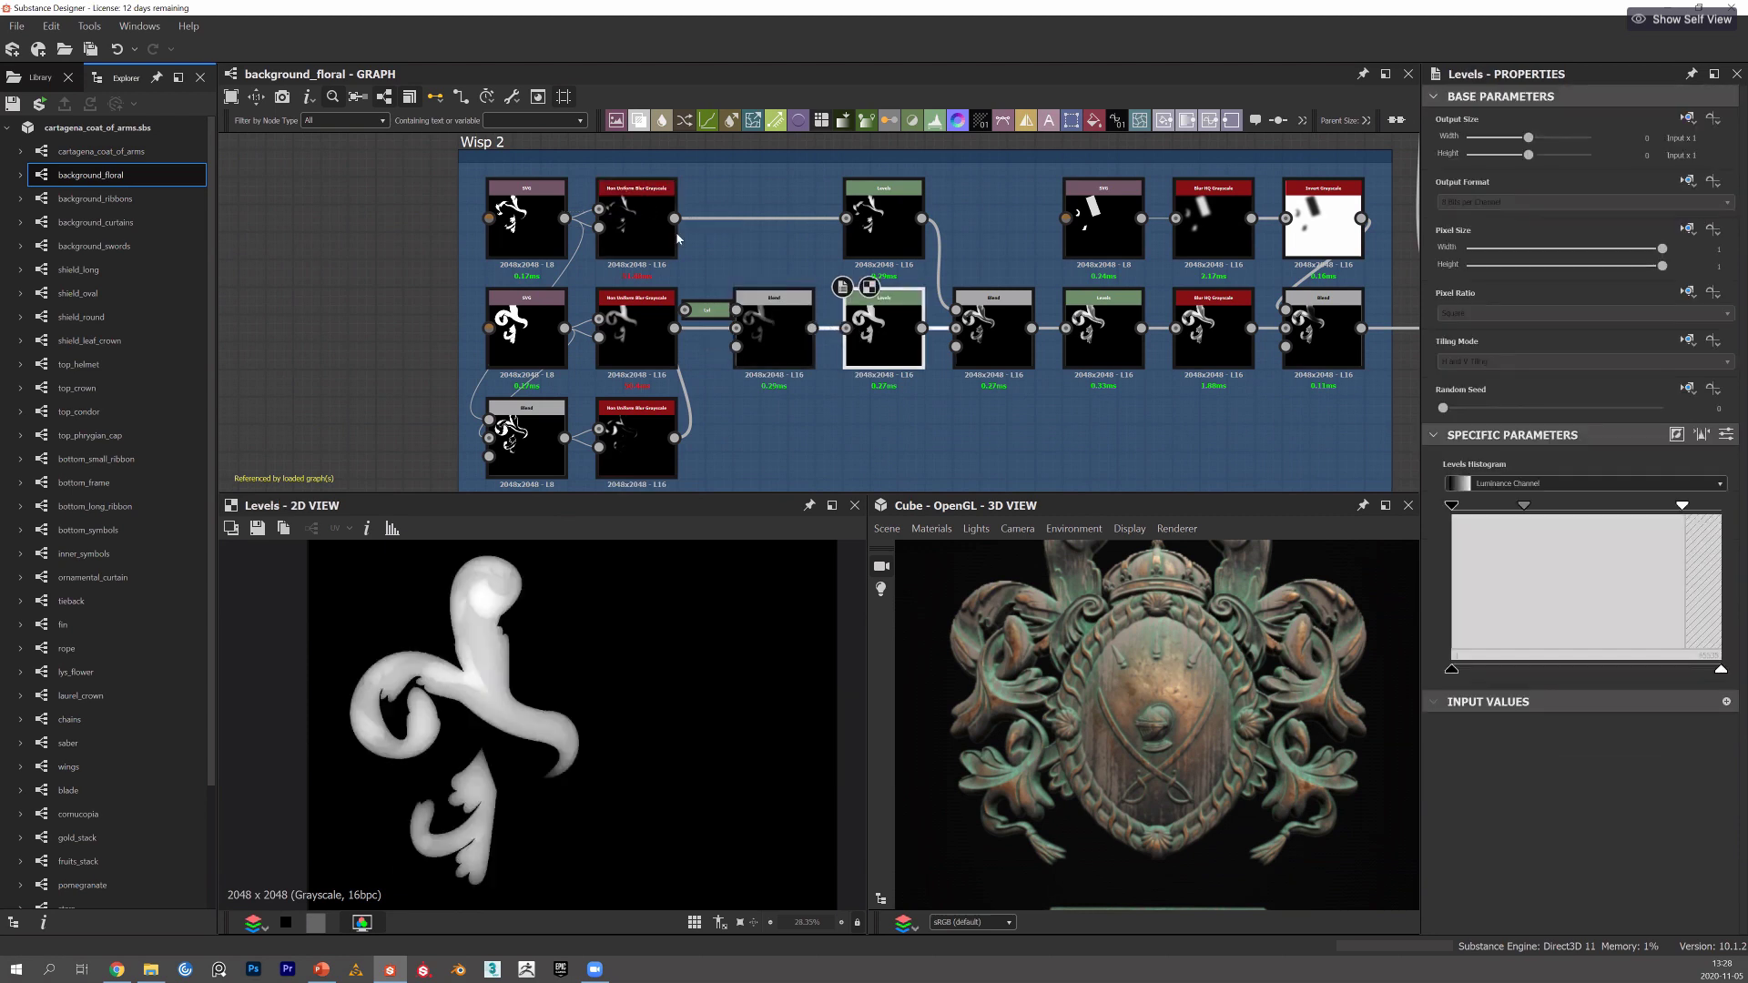
Preview Wisp 2's leaf SVG, Multiply Blend, following Levels and Subtract Blend in sequence, inspecting the subtracted shape up close.
double_click(524, 217)
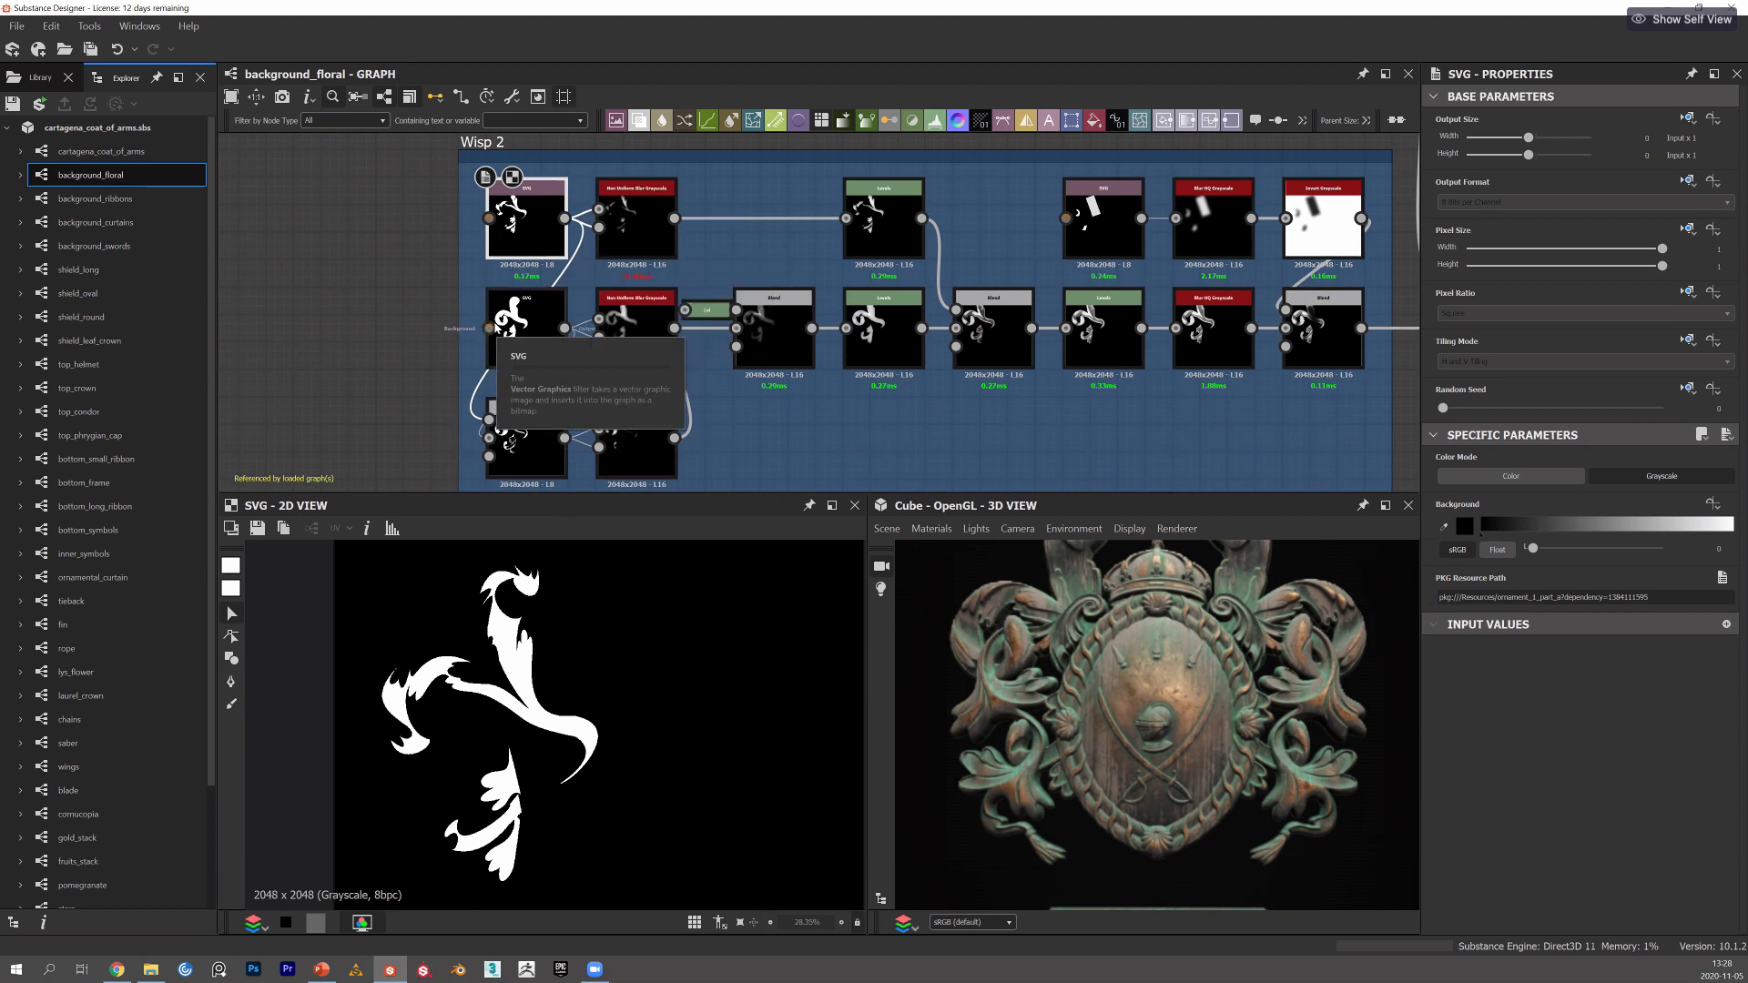
double_click(774, 337)
double_click(885, 325)
double_click(961, 338)
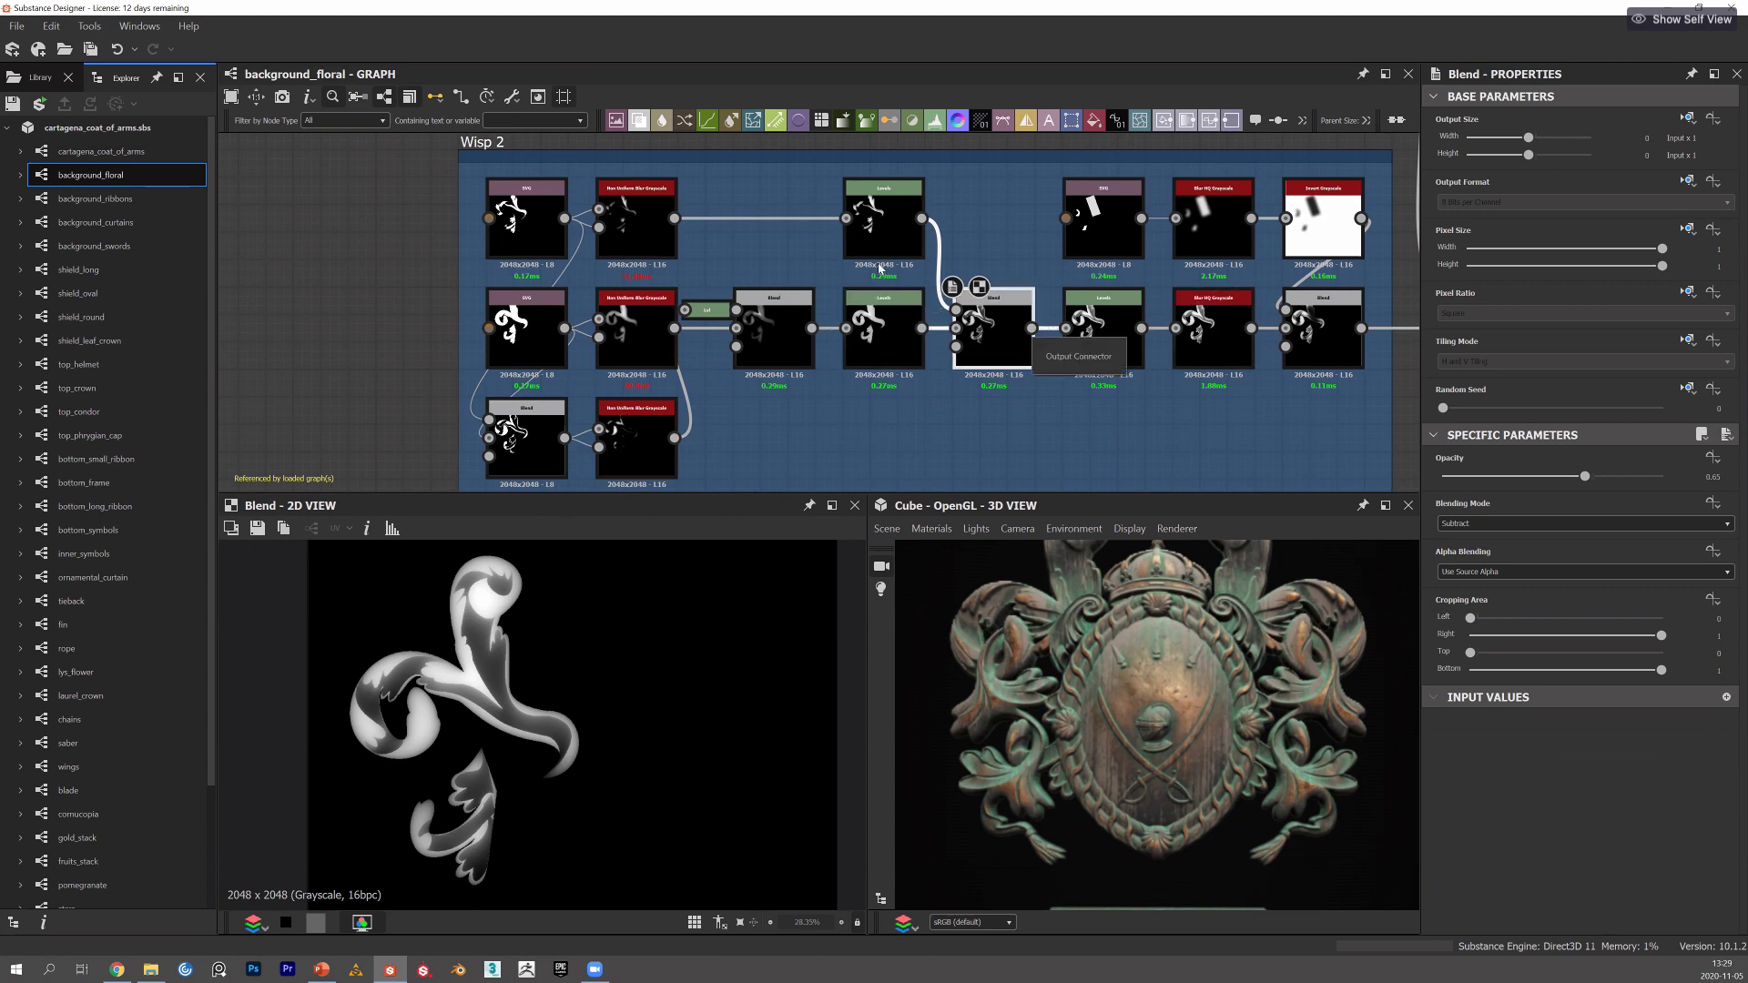
scroll(1019, 347, "up", 2)
scroll(549, 588, "up", 5)
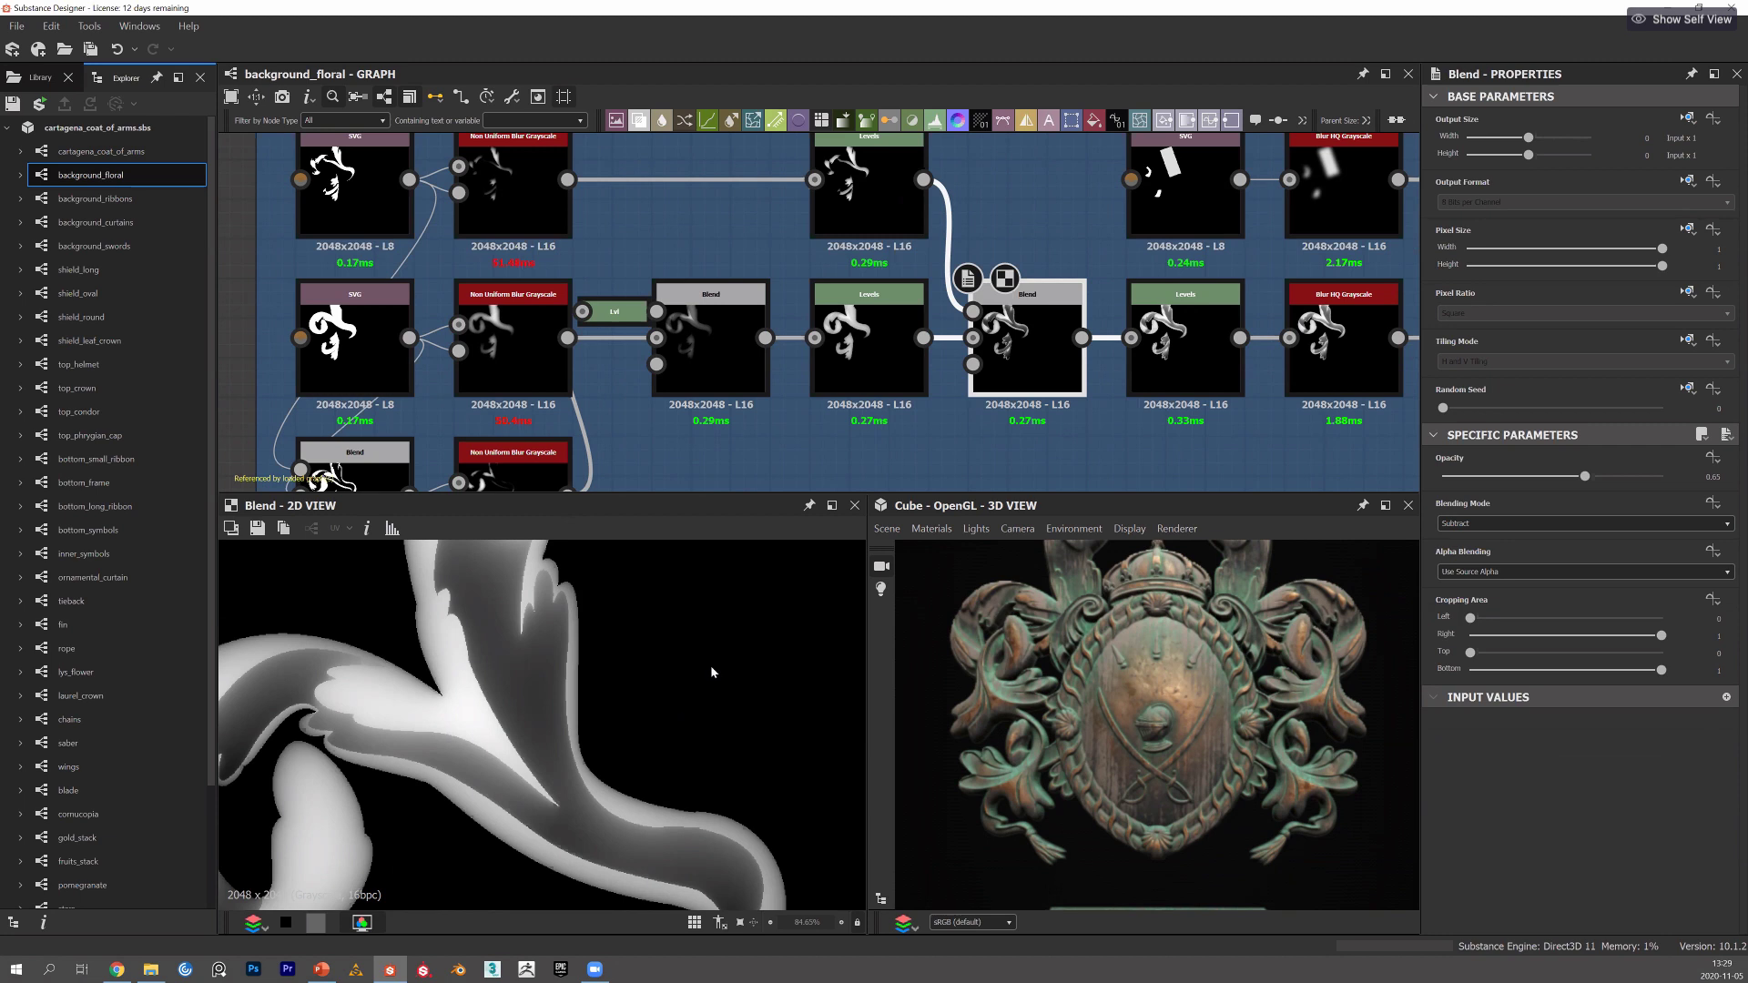
Compare Wisp 2's top-row Non Uniform Blur Grayscale with the leaf SVG that feeds it.
middle_click_drag(537, 317, 568, 358)
scroll(544, 261, "down", 2)
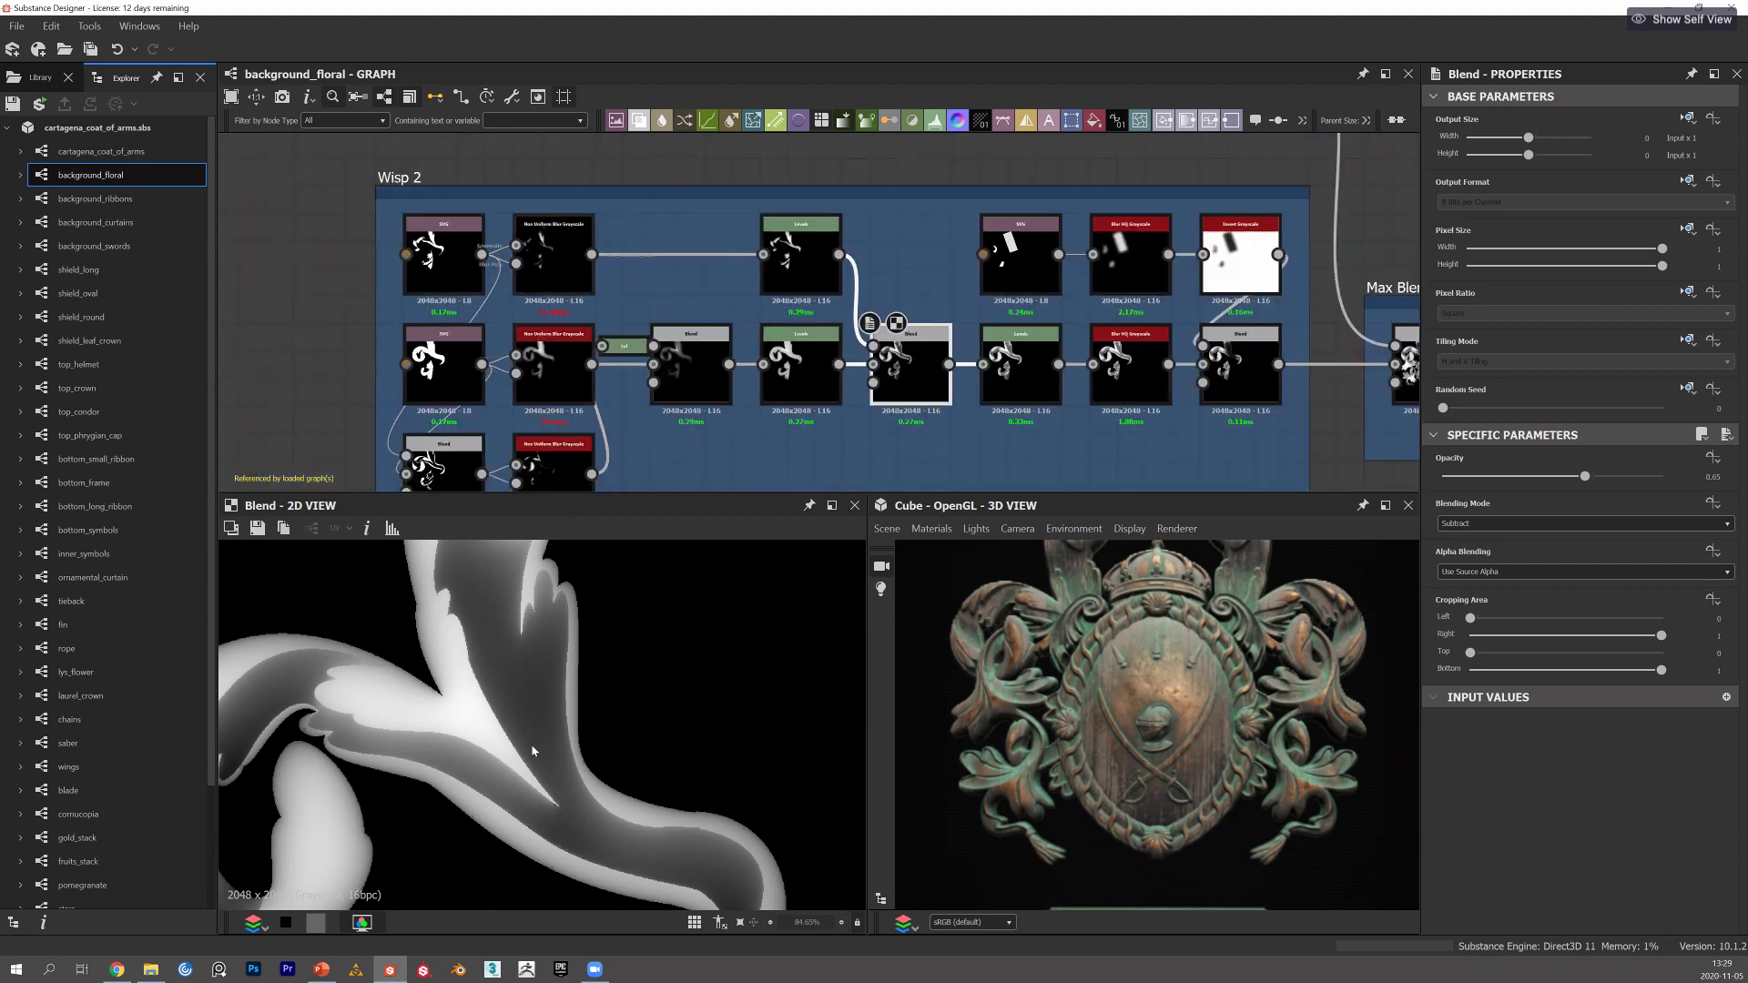
left_click(547, 264)
middle_click_drag(746, 269, 859, 268)
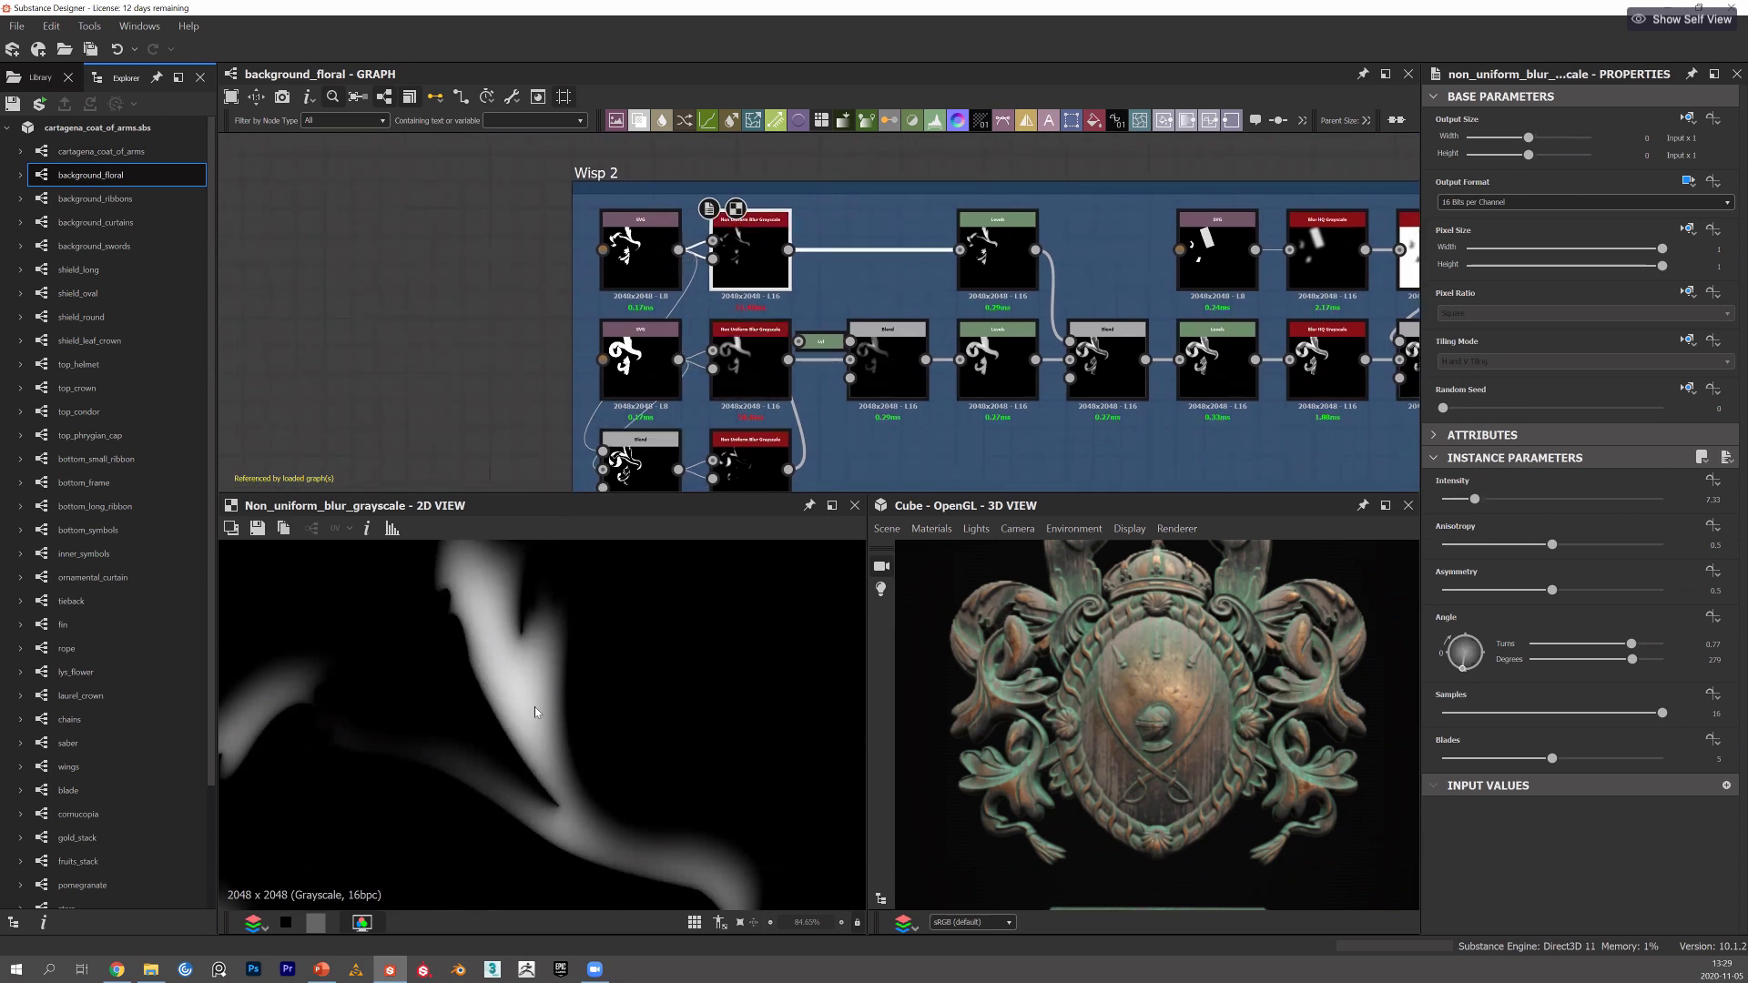
scroll(534, 709, "down", 3)
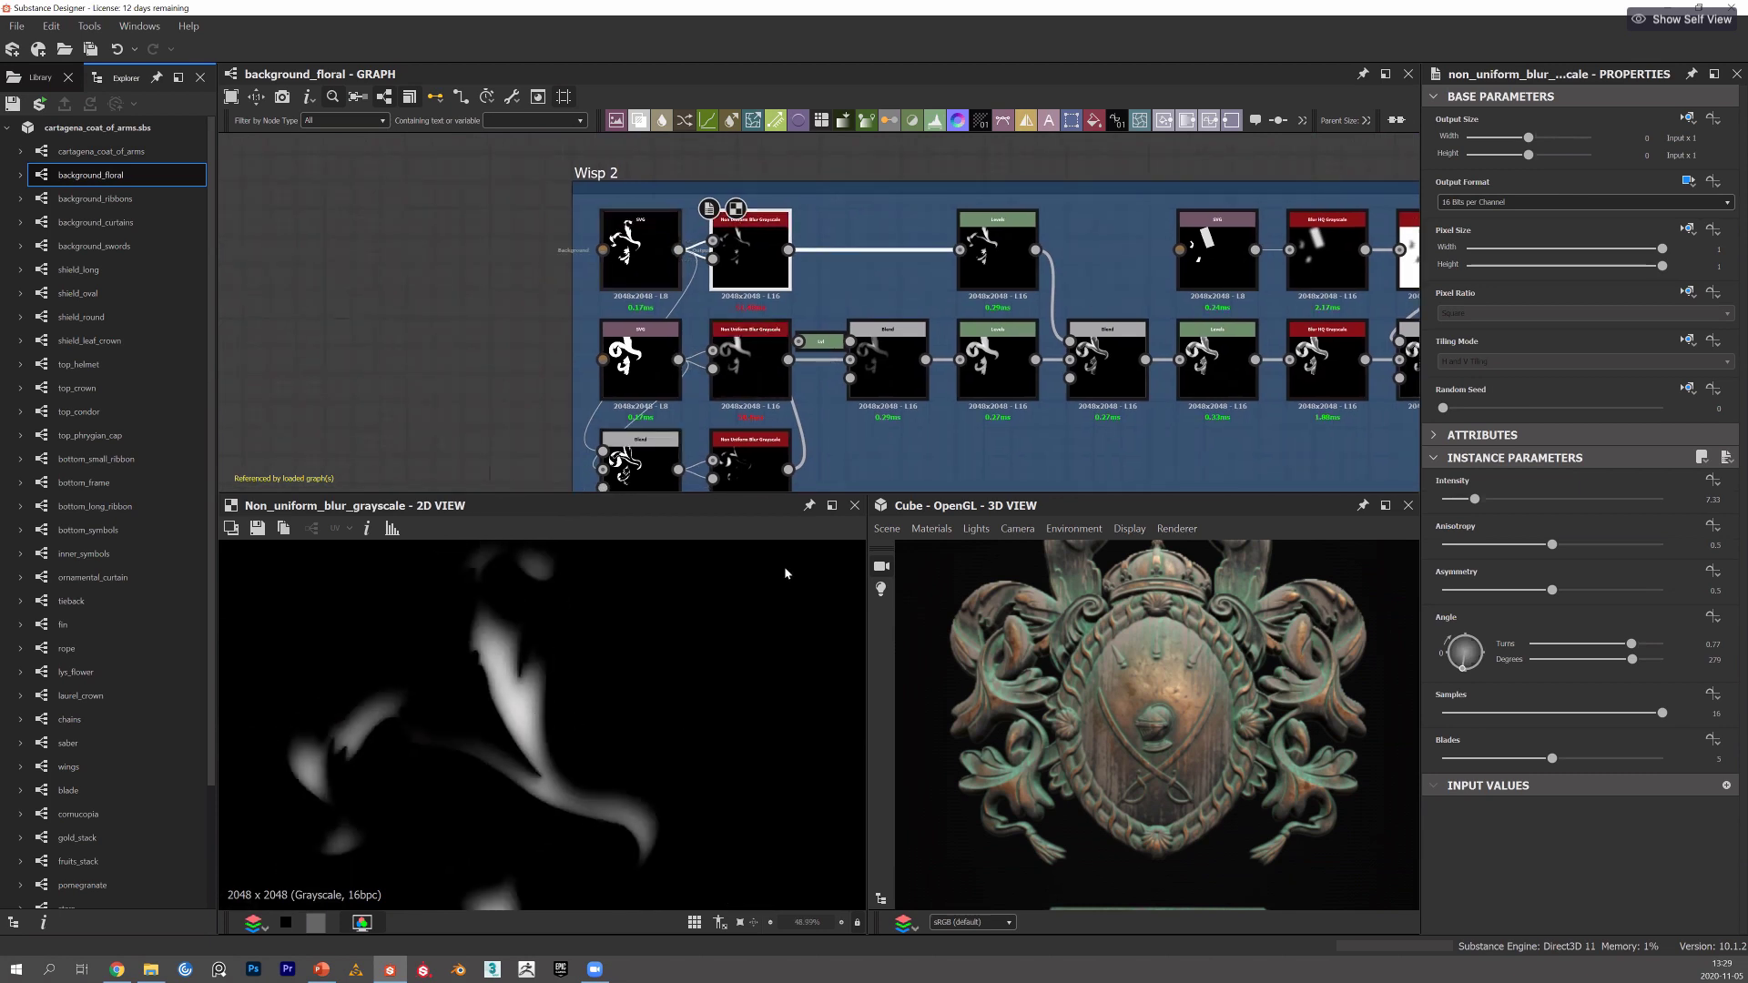
double_click(644, 260)
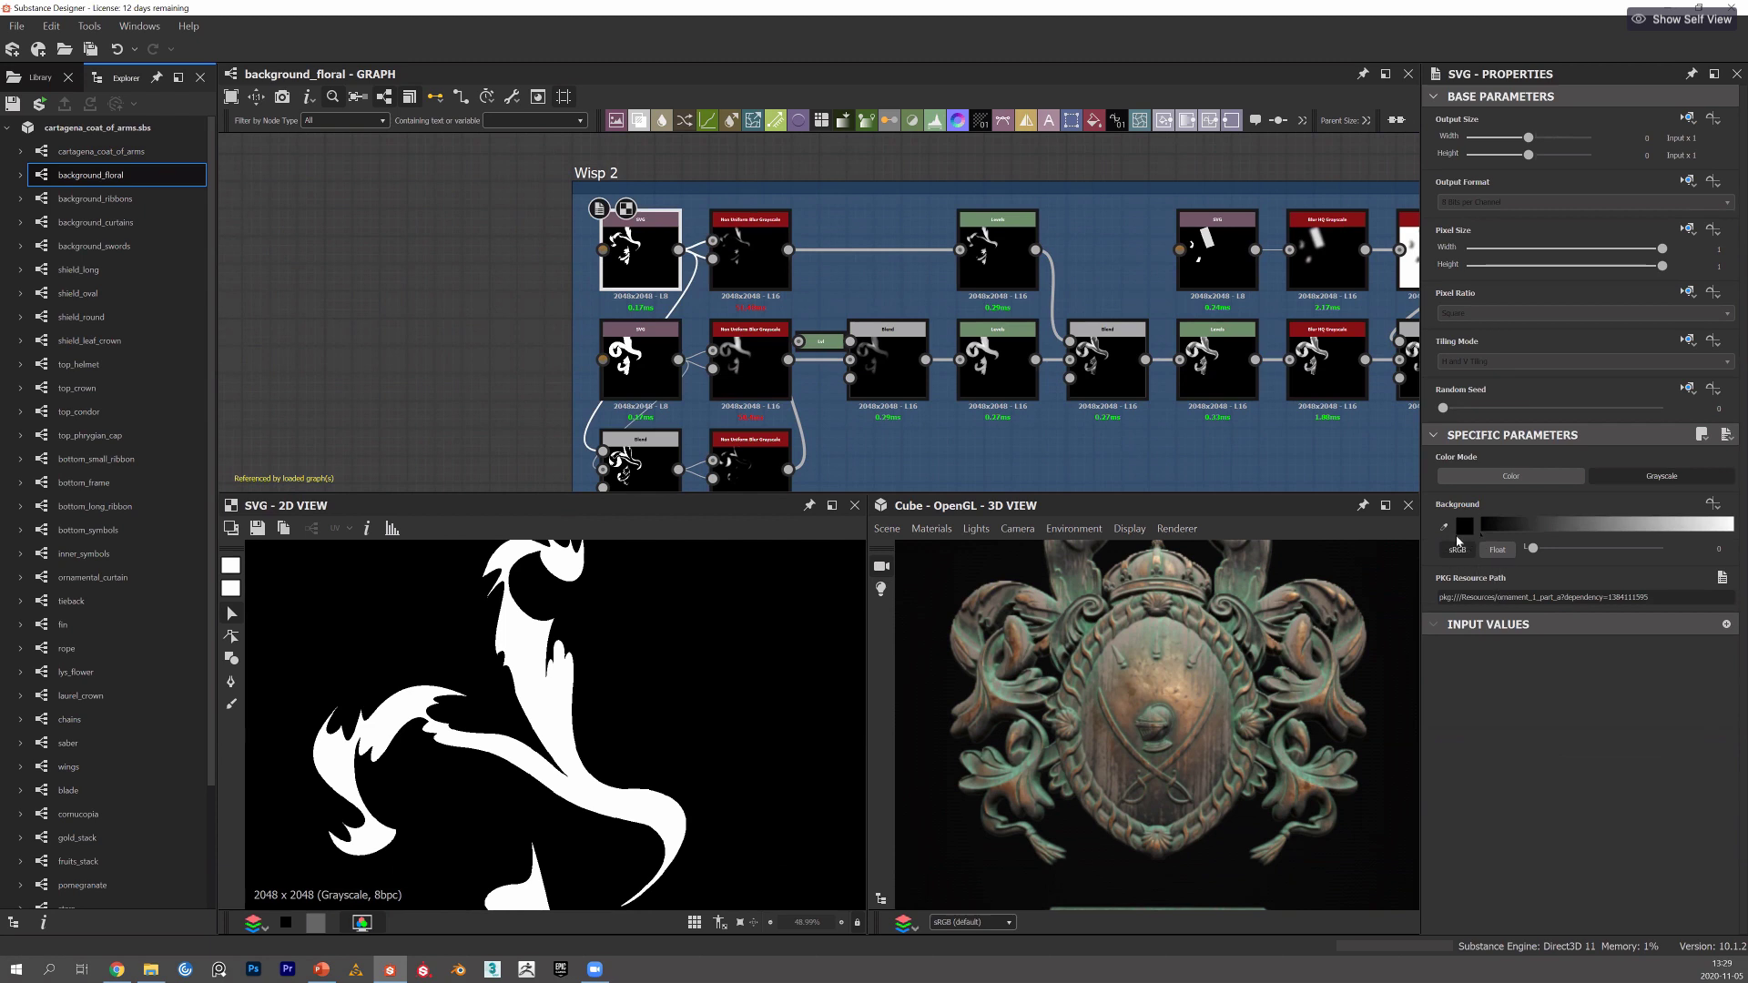
key("Right")
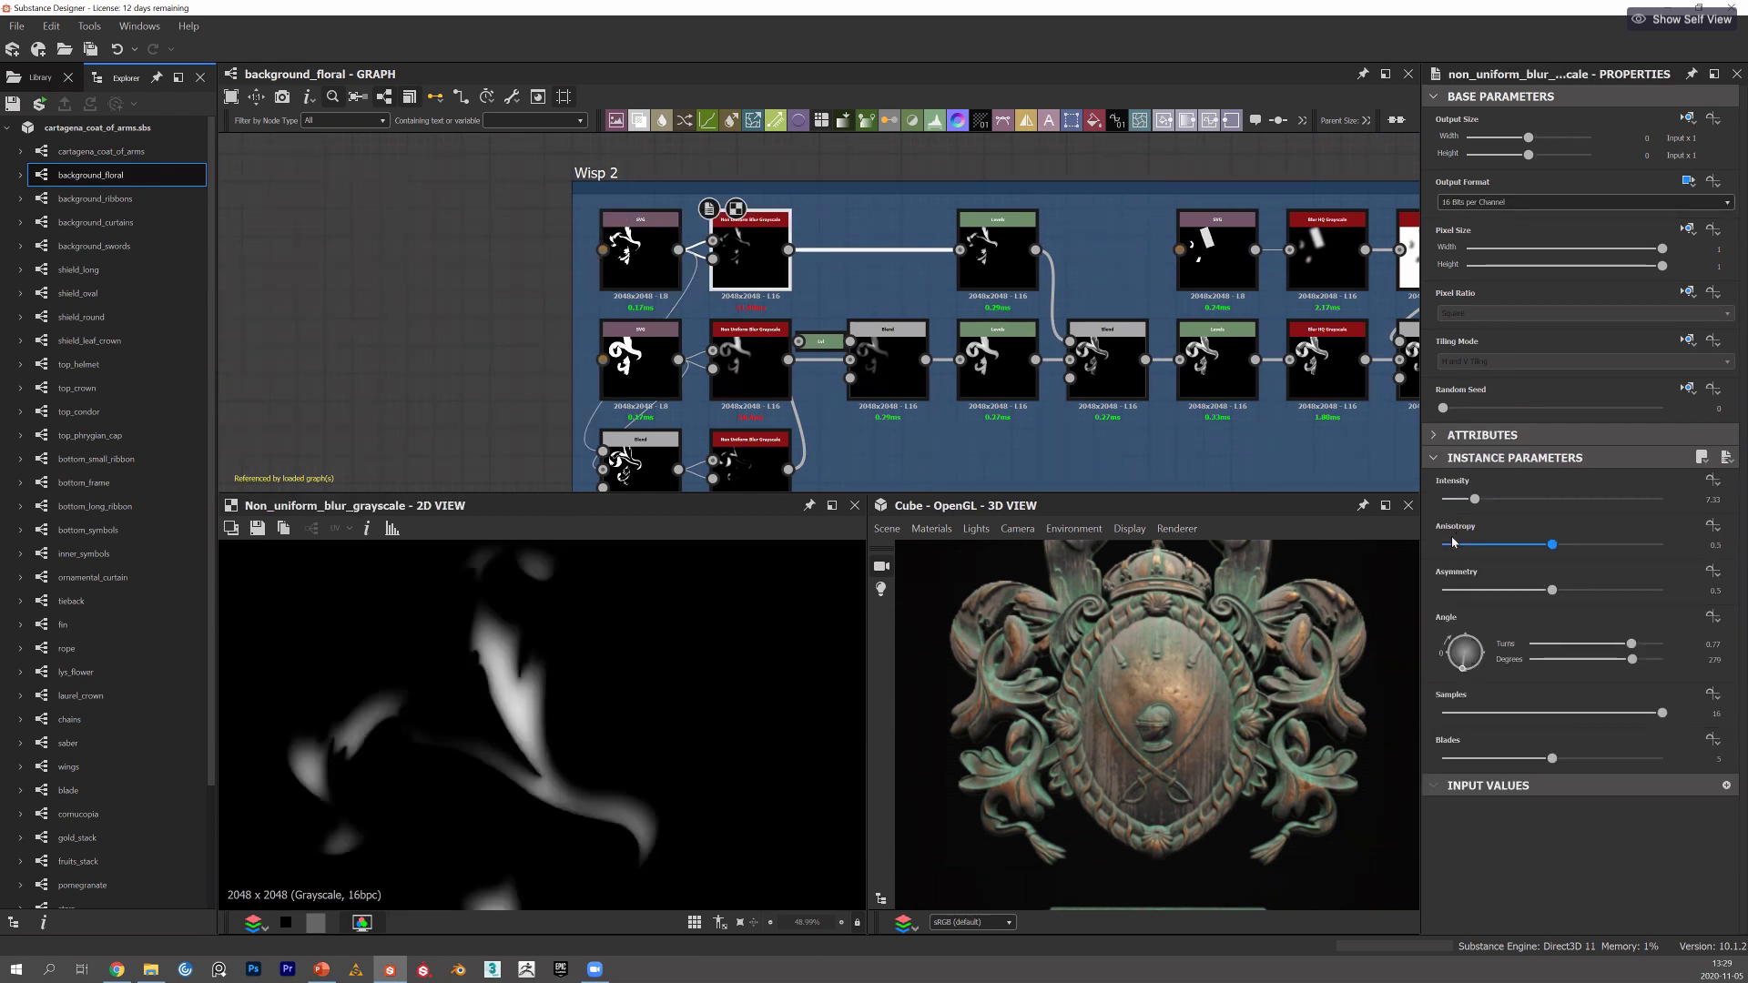
Preview the top-row Levels node of Wisp 2 and examine the edges of its leaf gradient up close.
left_click(996, 262)
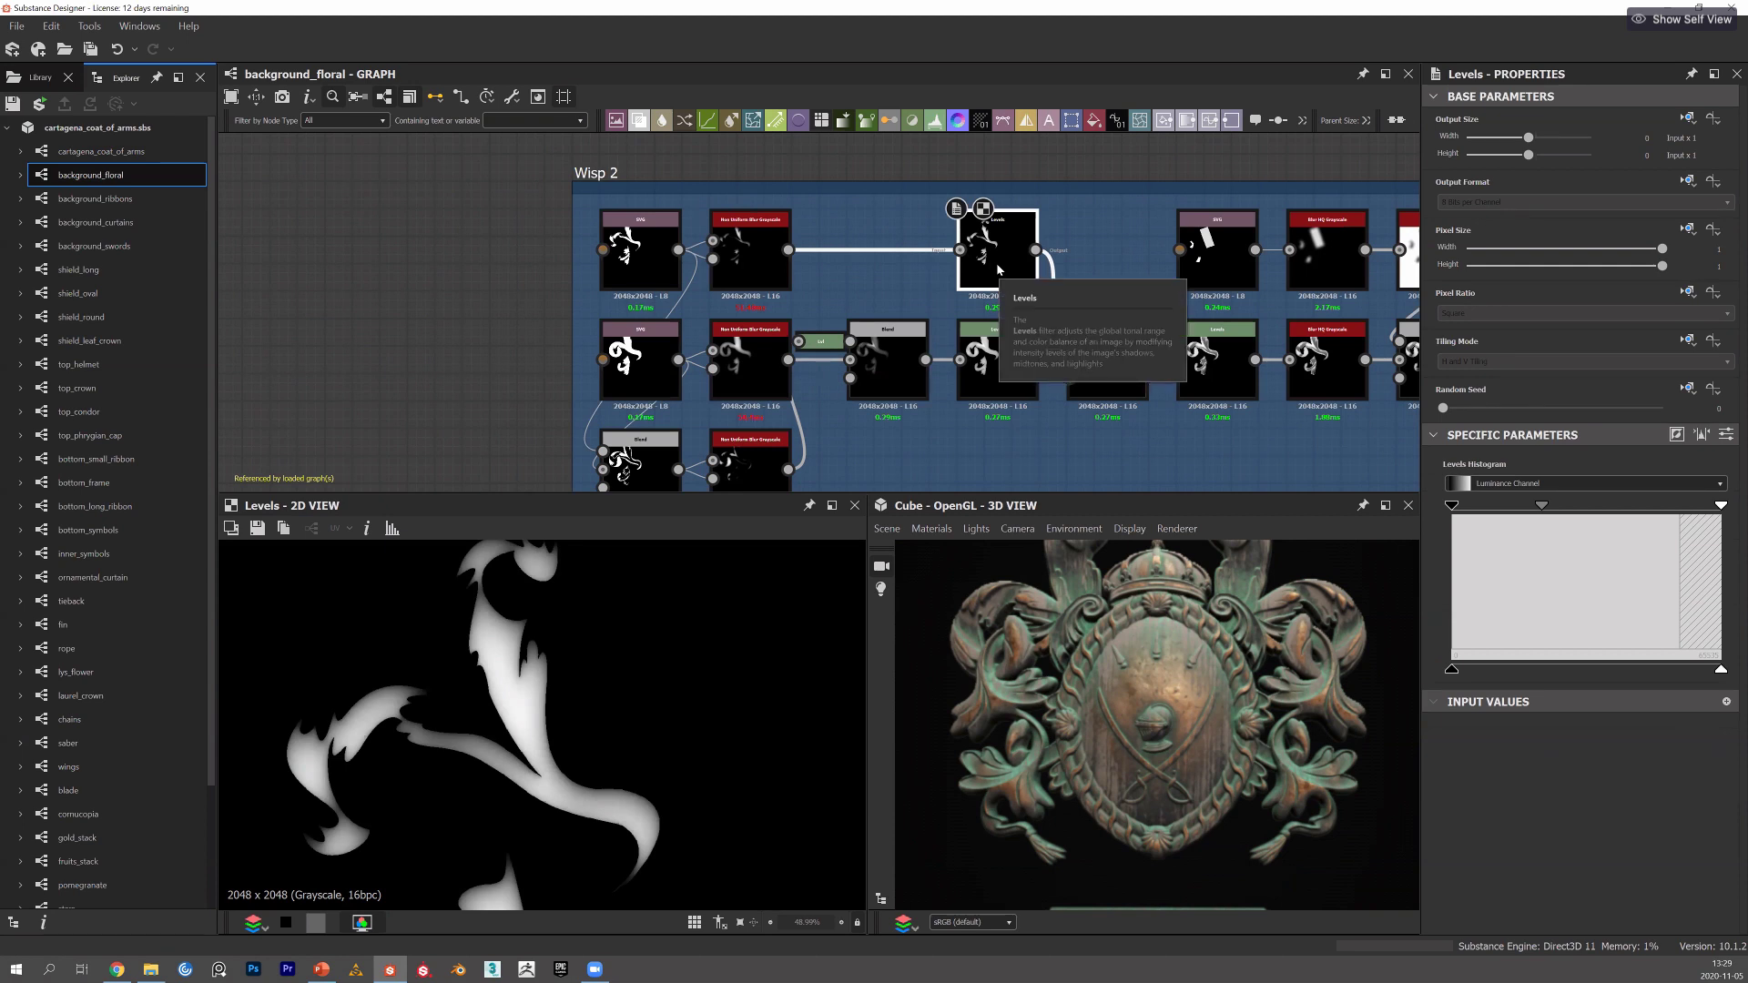
scroll(537, 701, "up", 5)
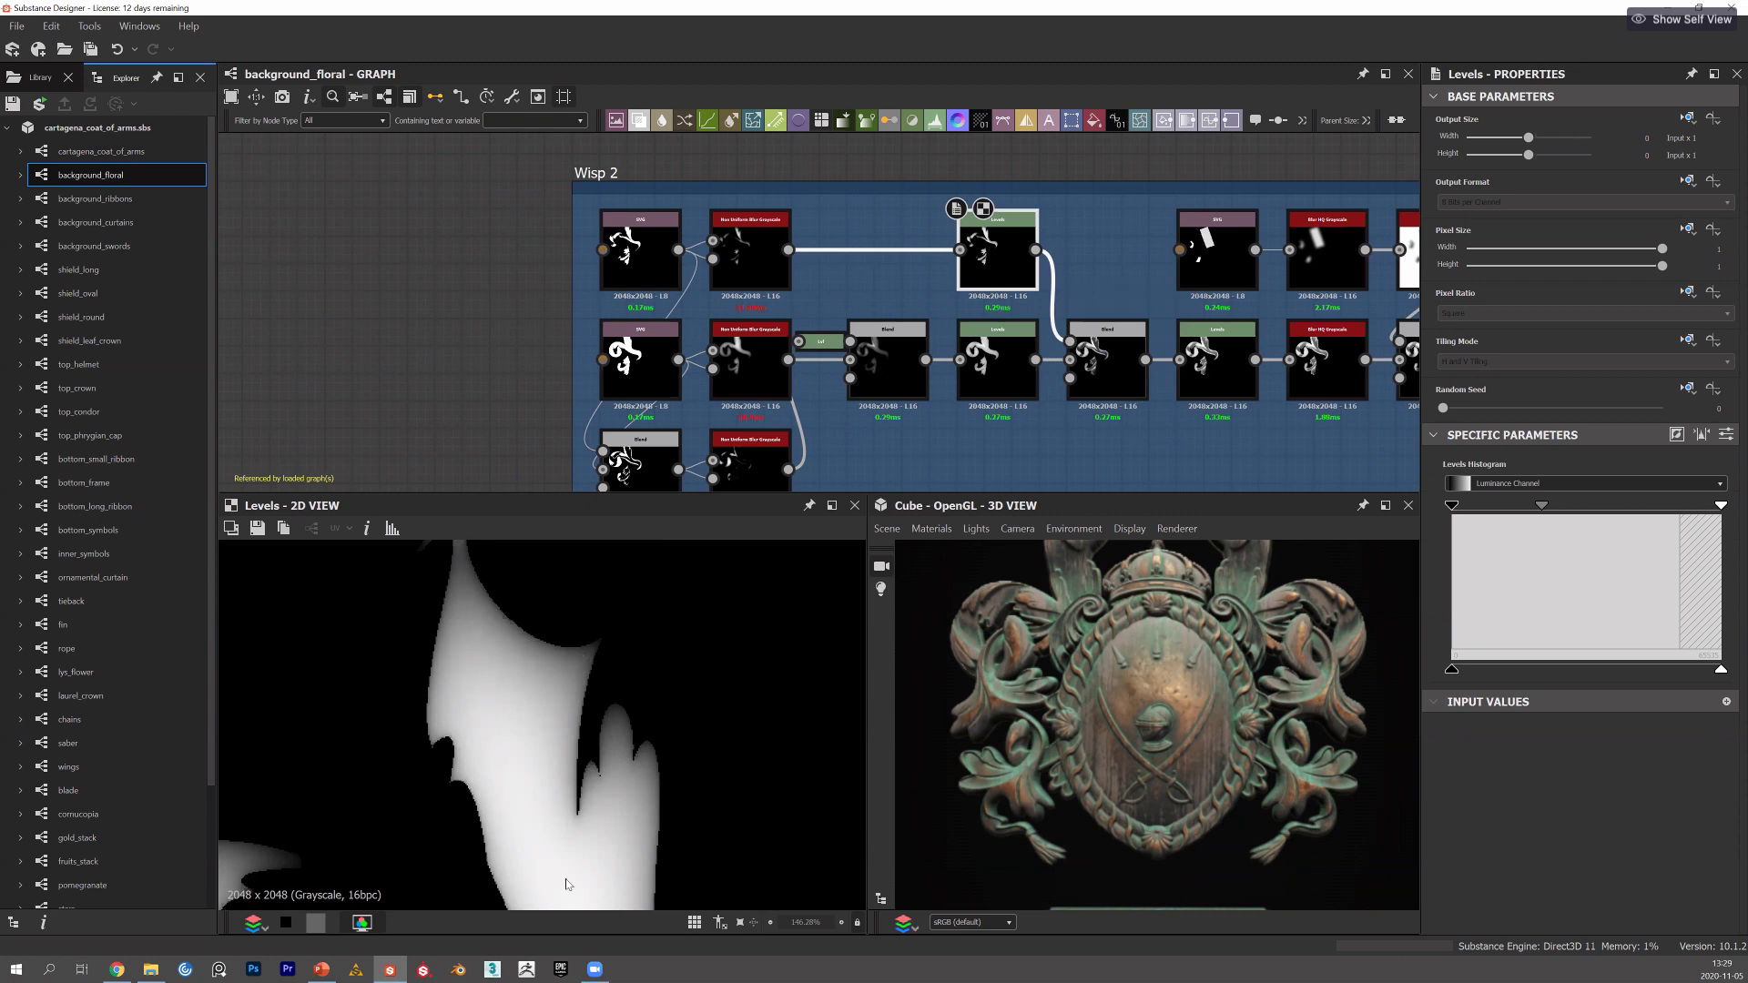
middle_click_drag(565, 878, 569, 702)
scroll(563, 767, "down", 4)
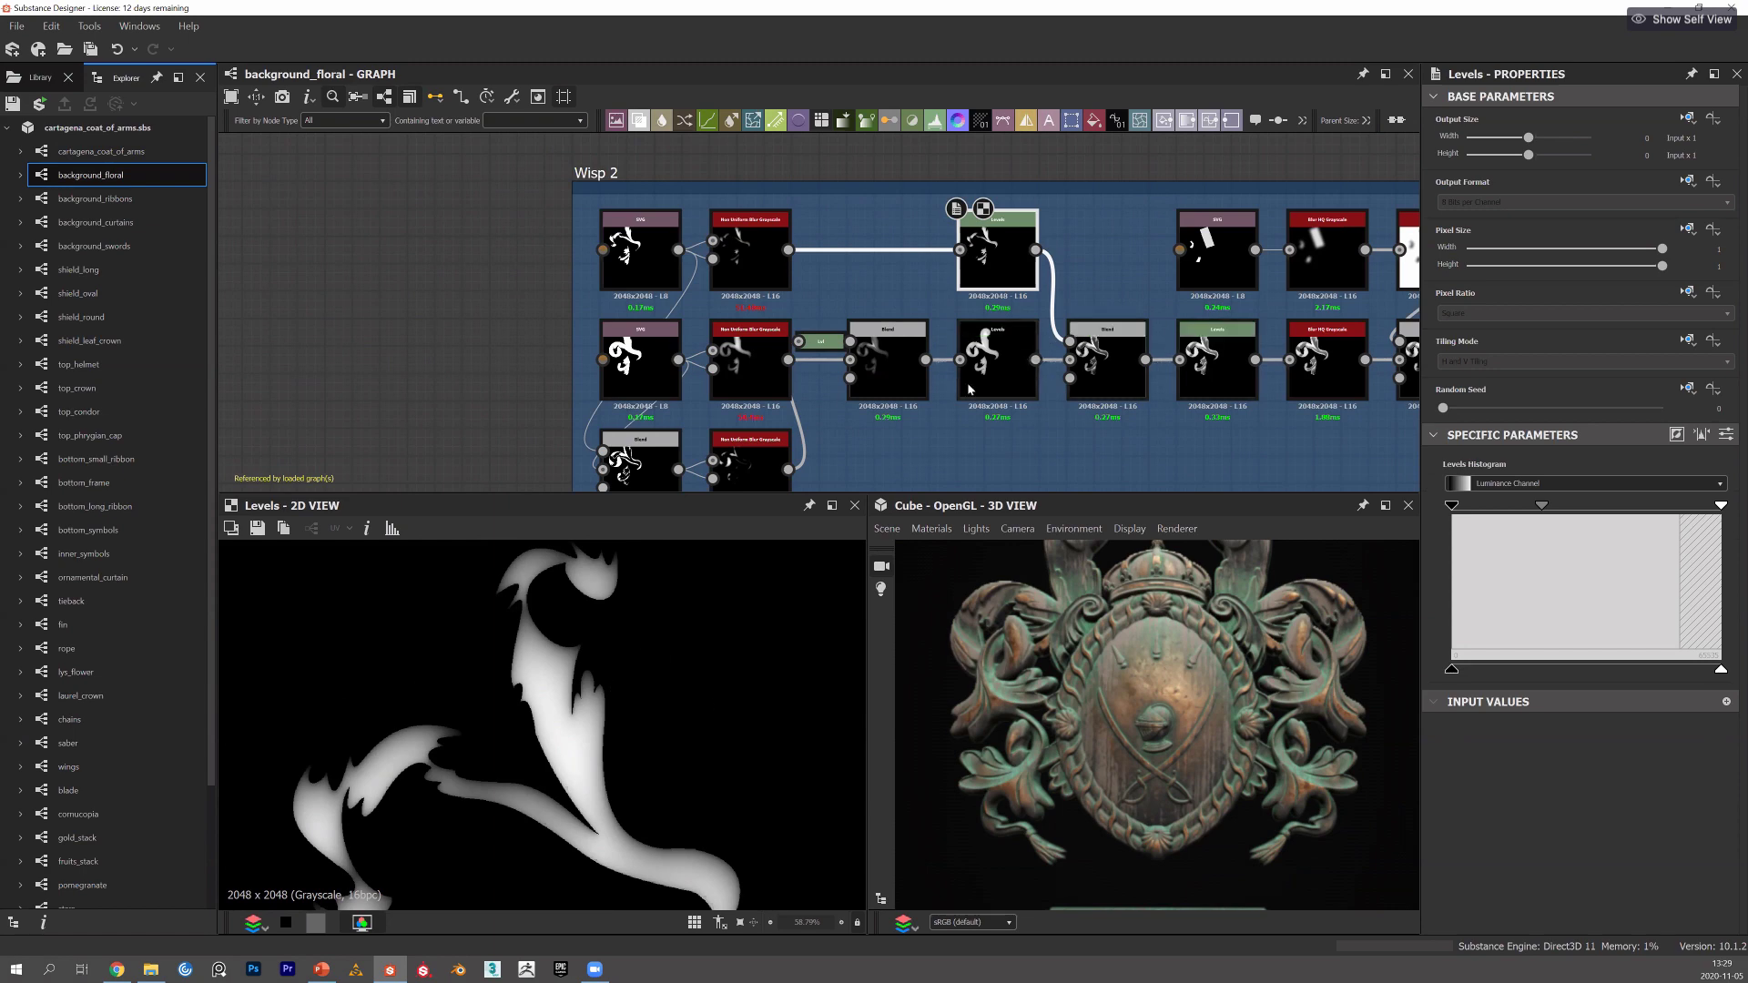
scroll(1047, 337, "down", 2)
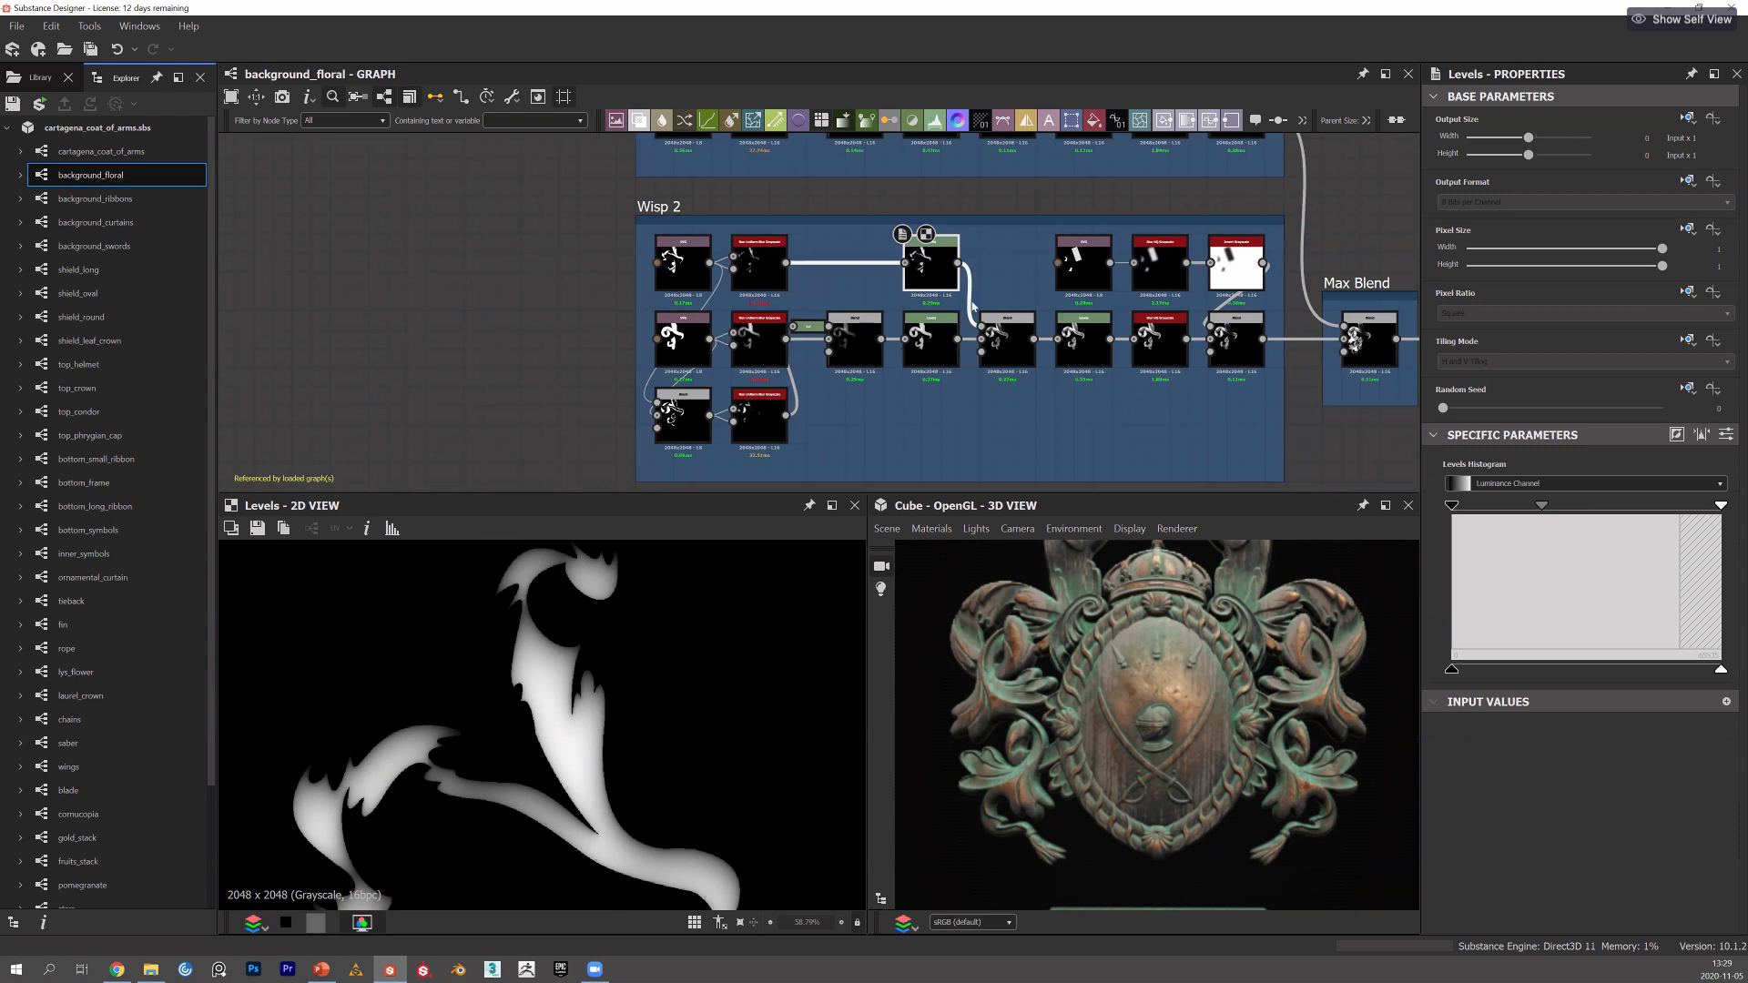
middle_click_drag(1324, 346, 1319, 346)
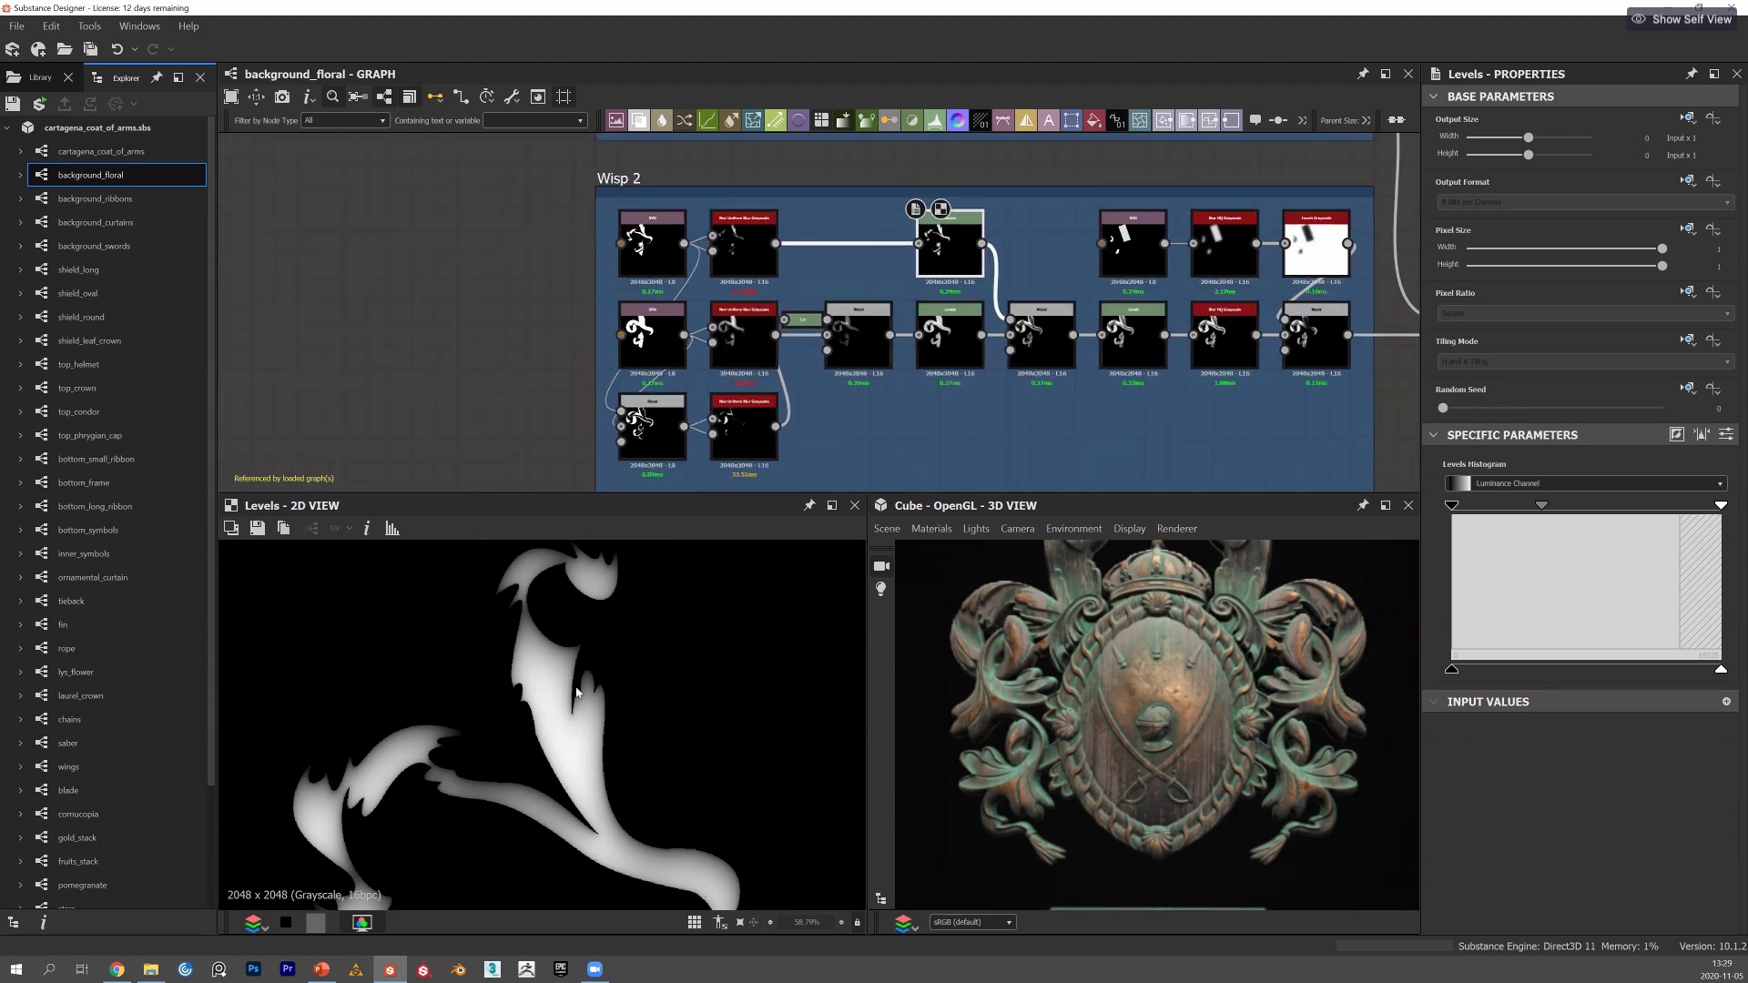
Preview the graph's height output and Wisp 2's middle-row Non Uniform Blur Grayscale node.
scroll(712, 341, "down", 3)
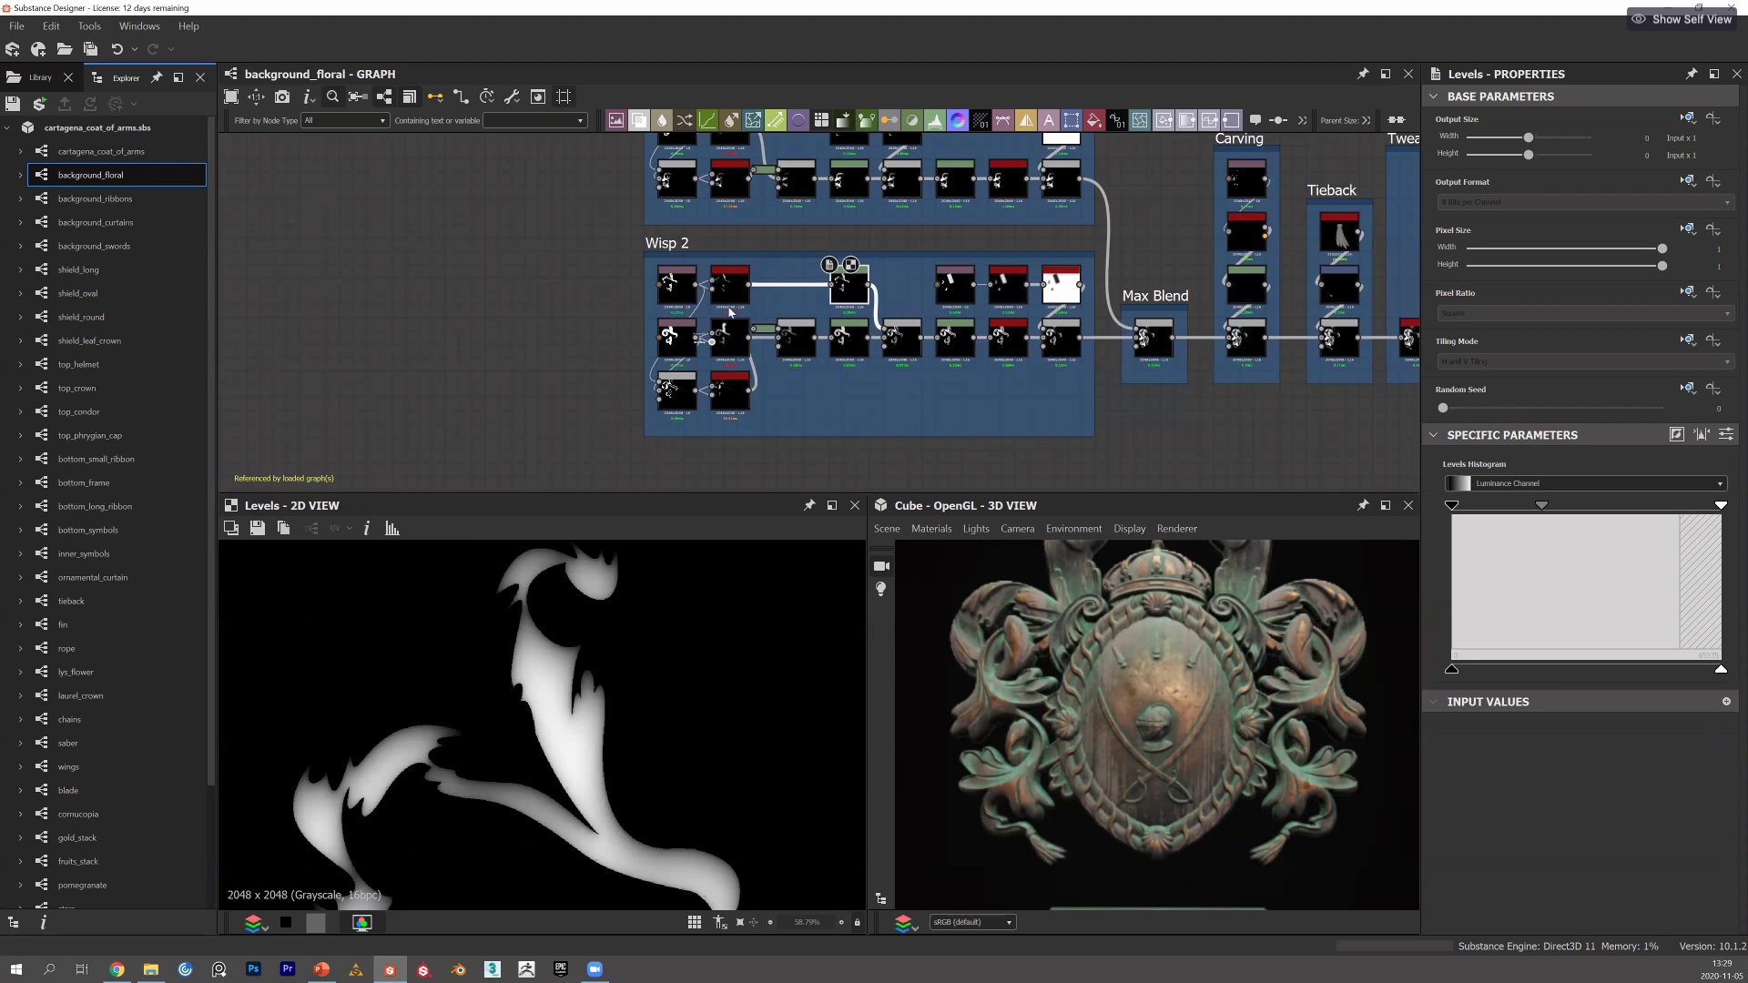
scroll(896, 323, "down", 1)
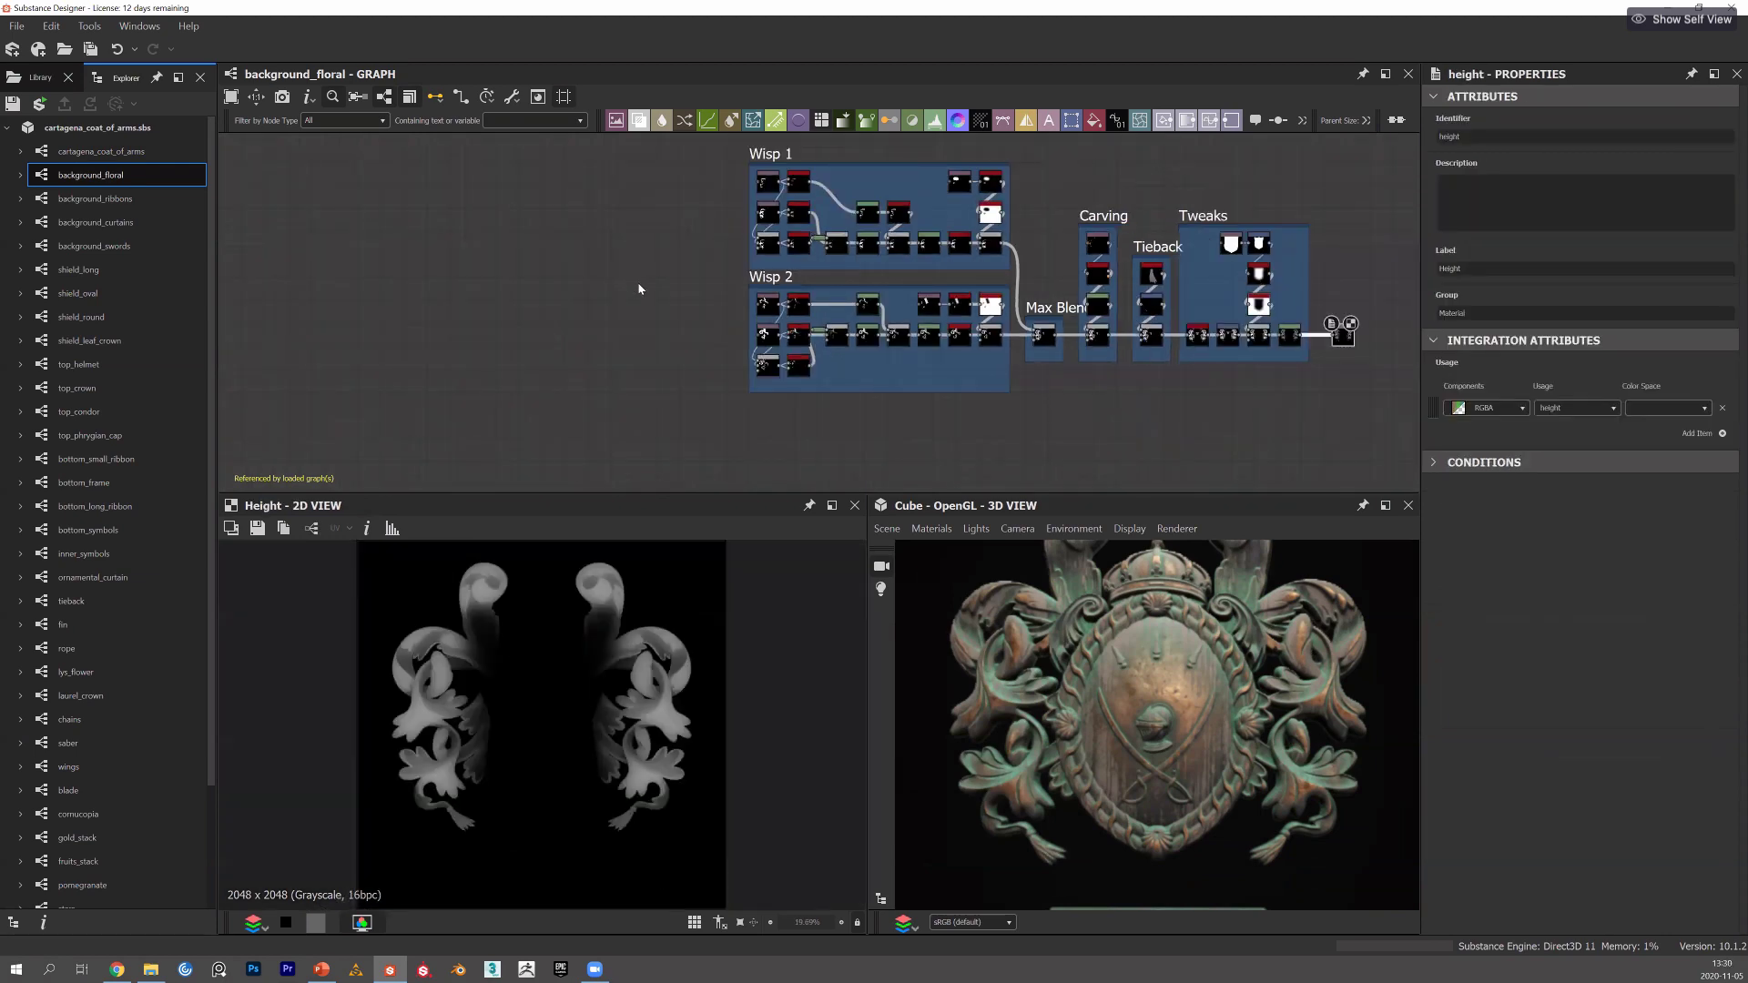
scroll(641, 296, "up", 2)
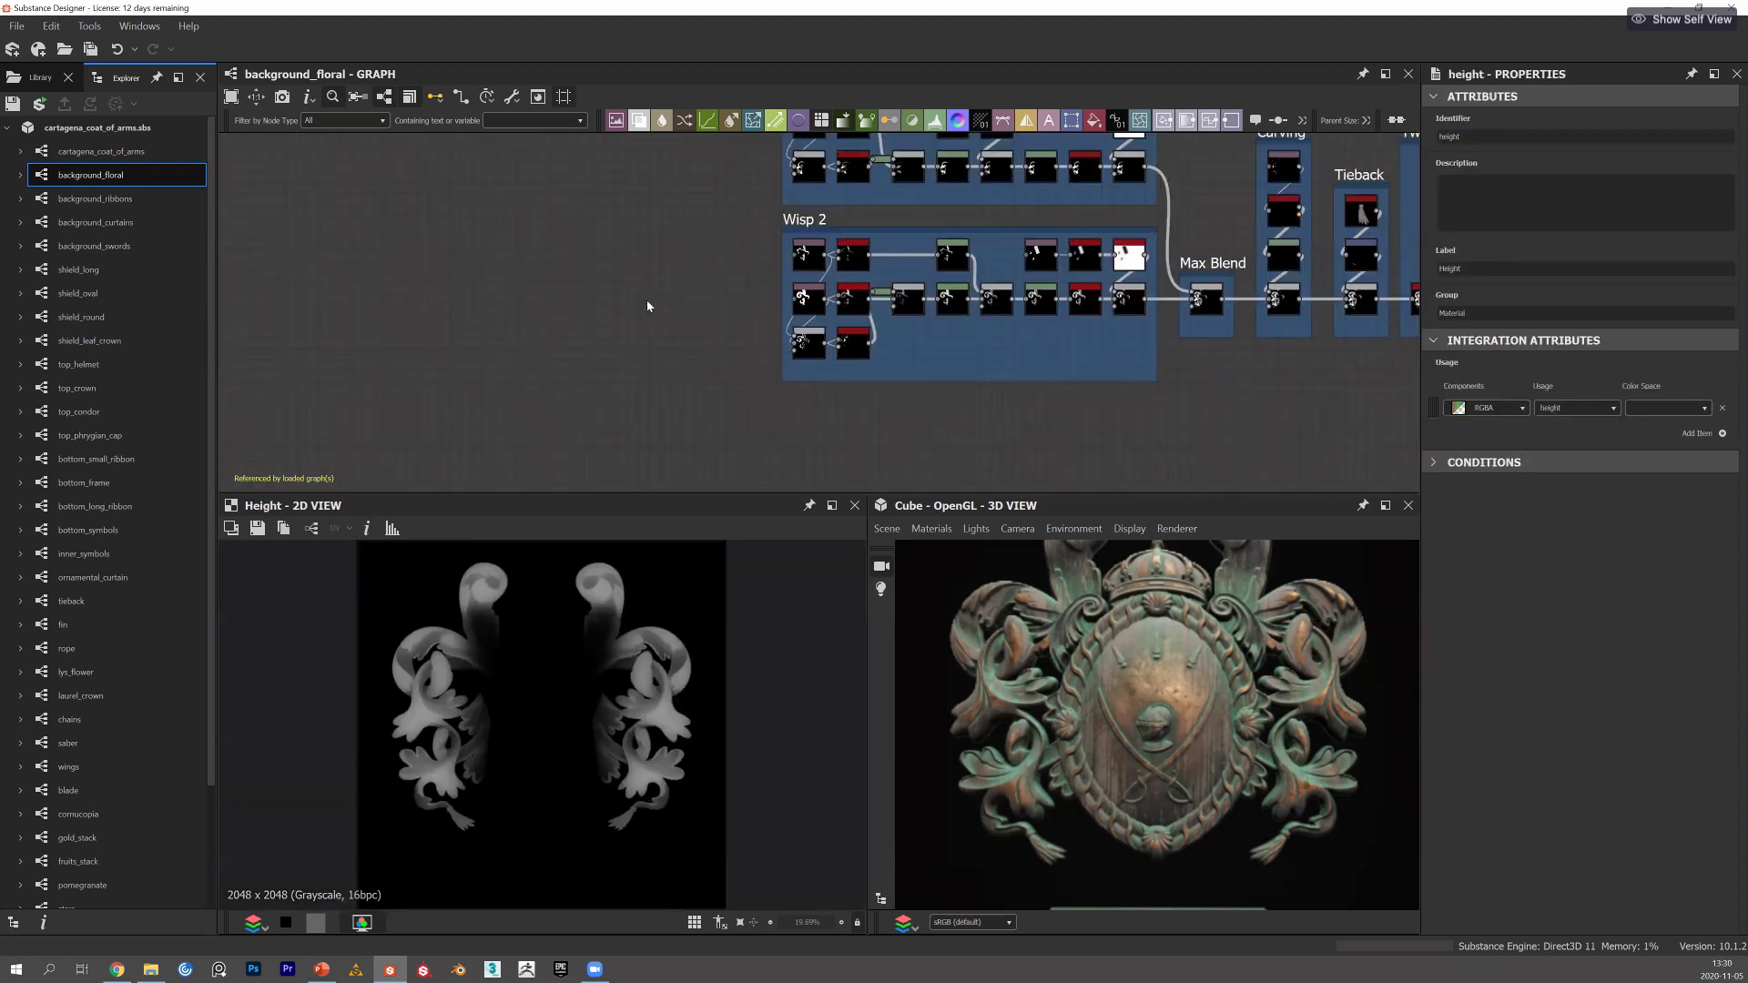
scroll(647, 301, "up", 1)
middle_click_drag(788, 327, 748, 317)
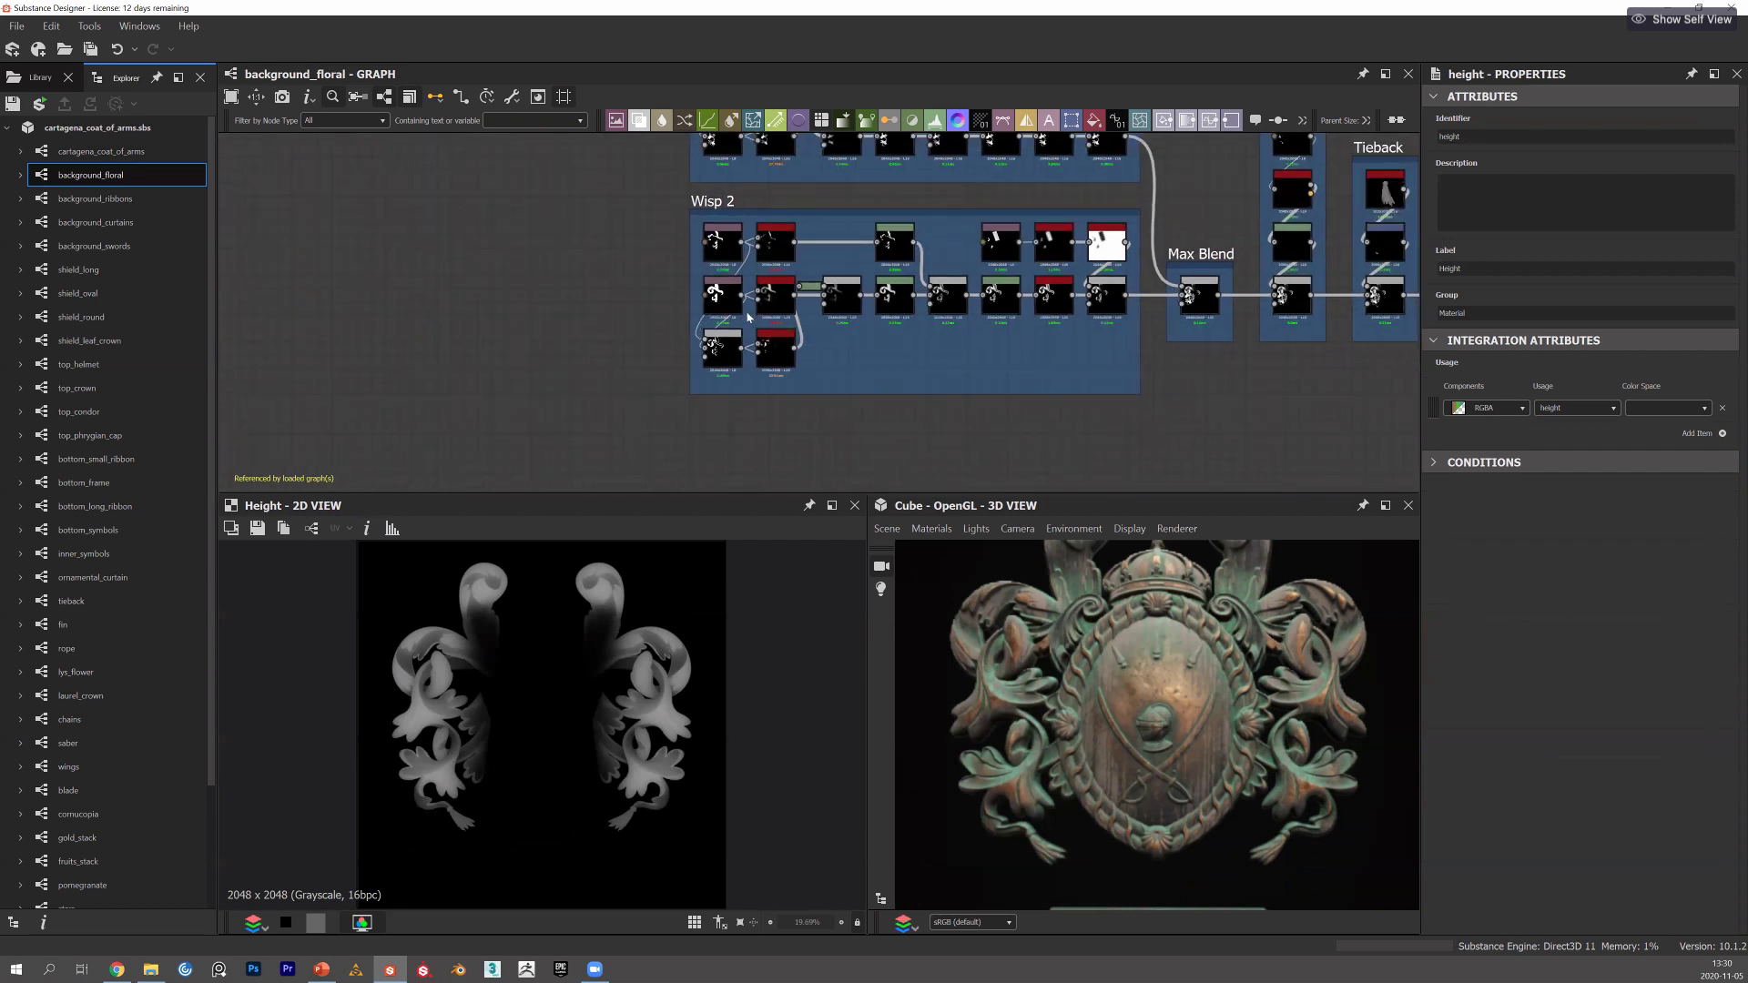
scroll(748, 317, "up", 3)
left_click(757, 308)
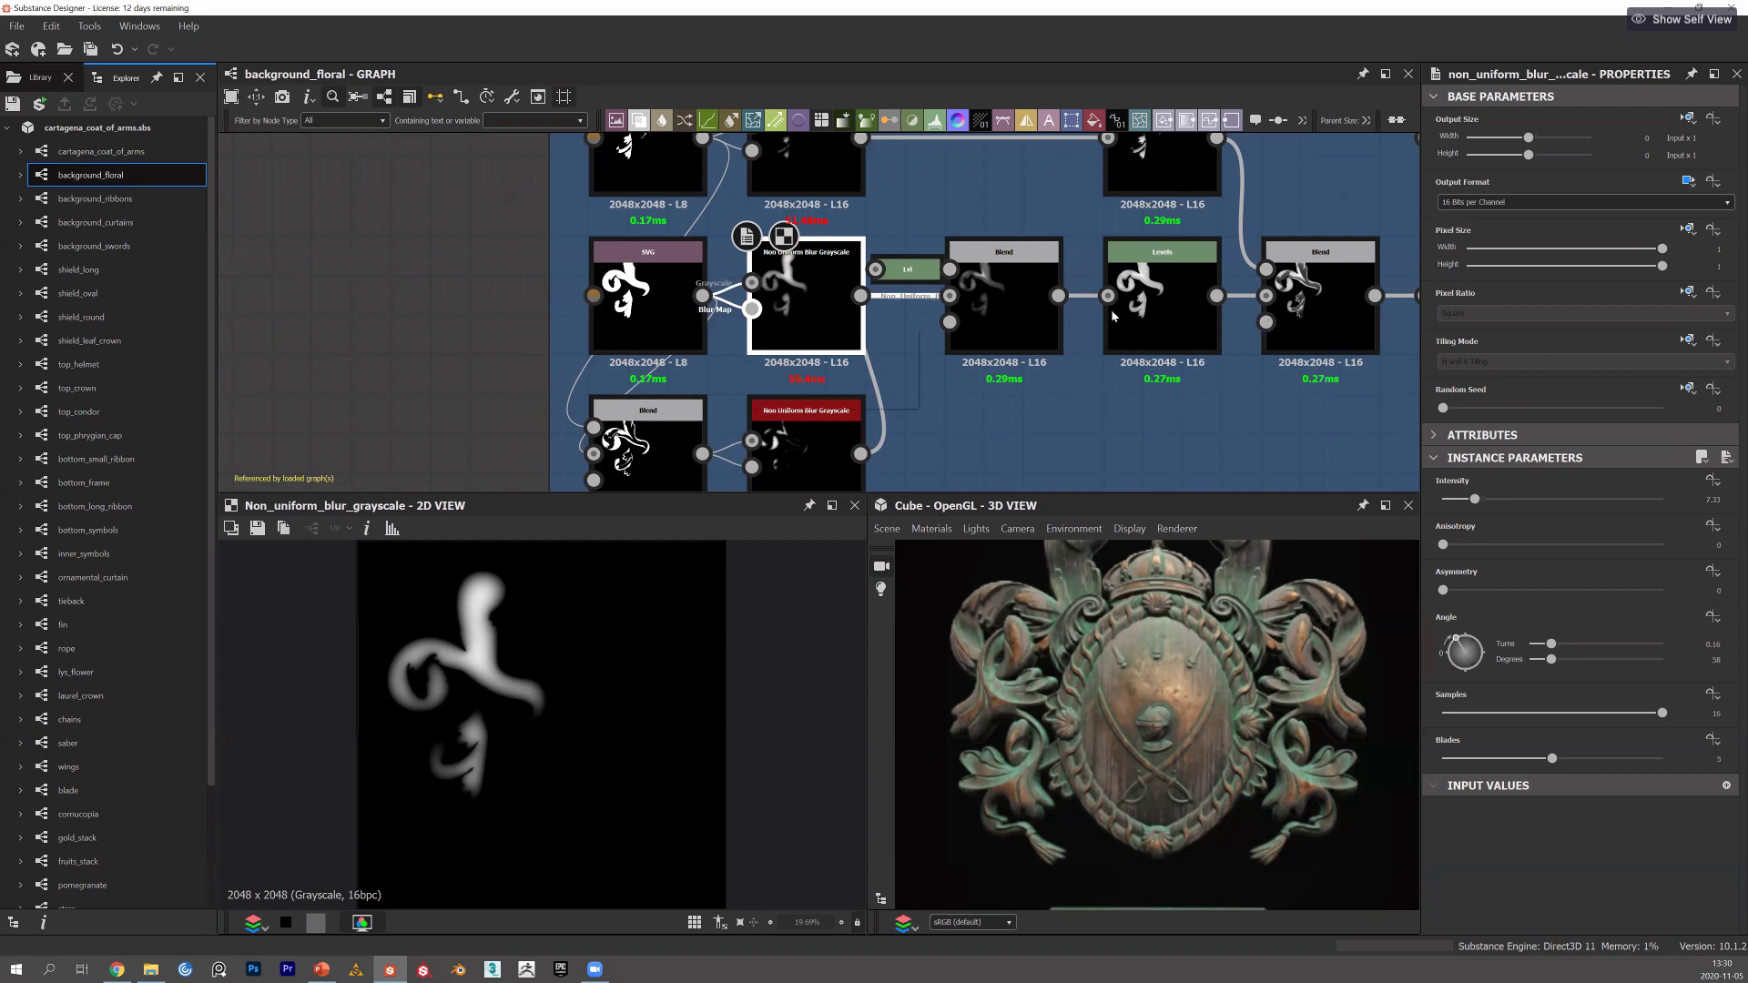
Follow the middle row of Wisp 2 along the graph and preview its Subtract Blend node.
scroll(733, 310, "down", 3)
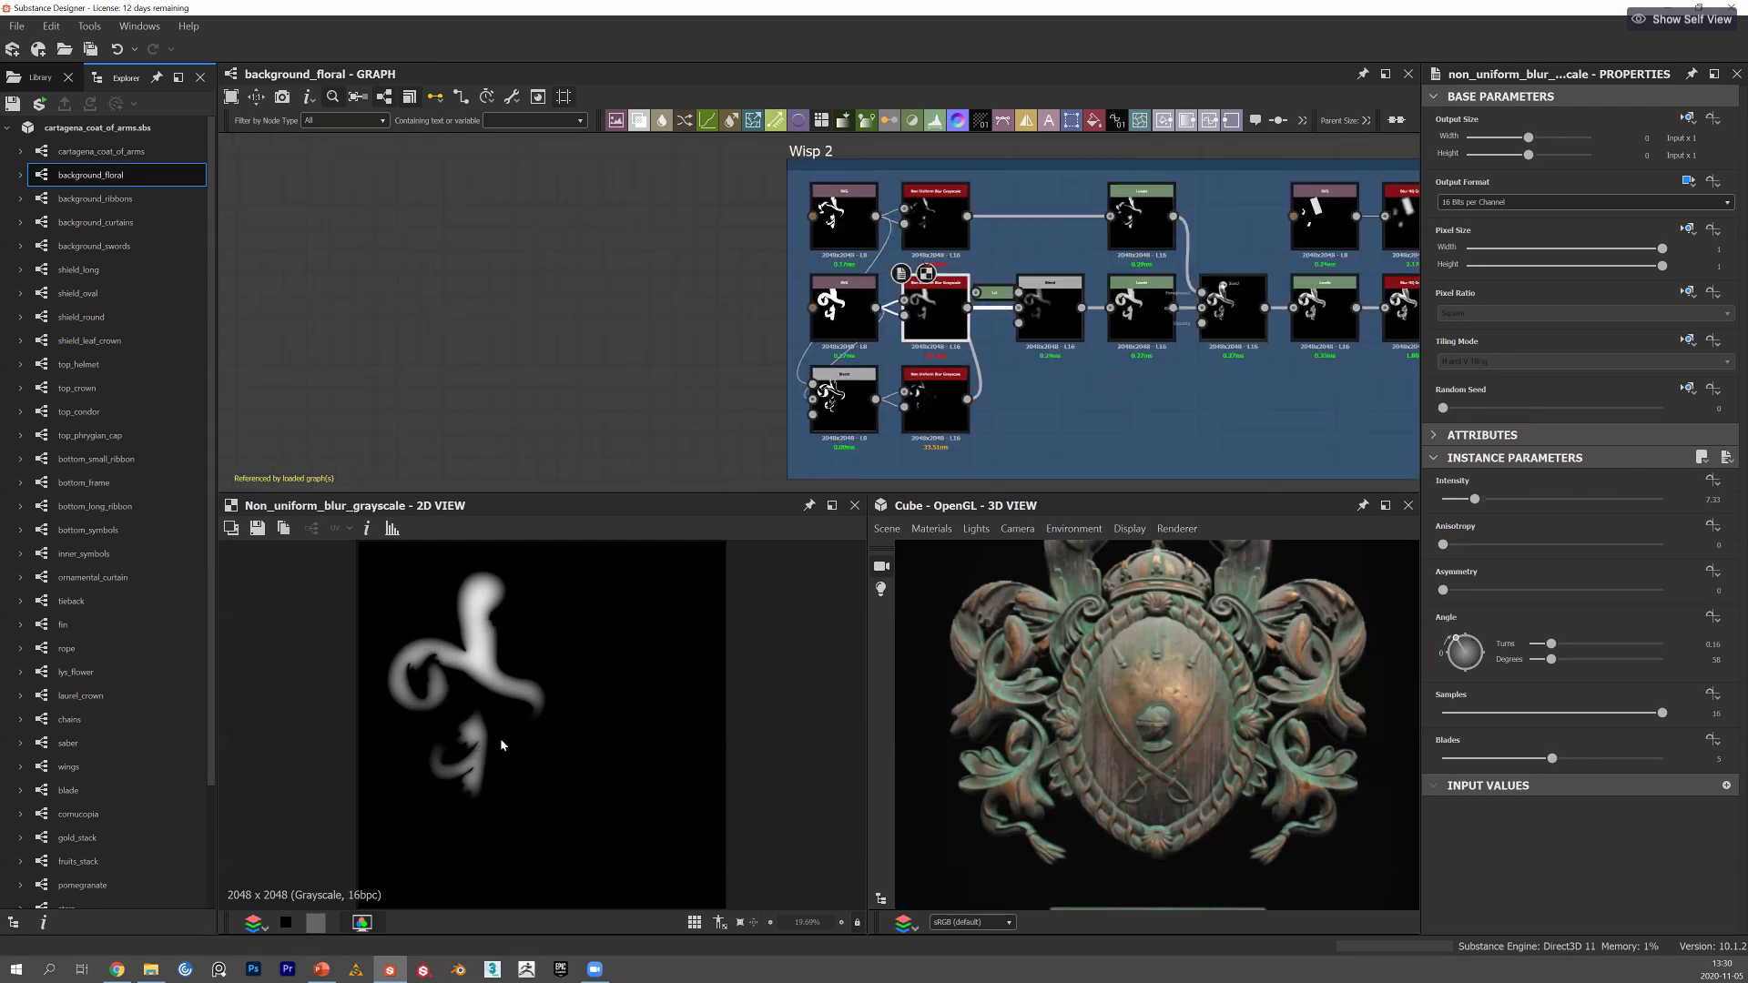
middle_click_drag(1159, 365, 642, 365)
scroll(729, 341, "up", 1)
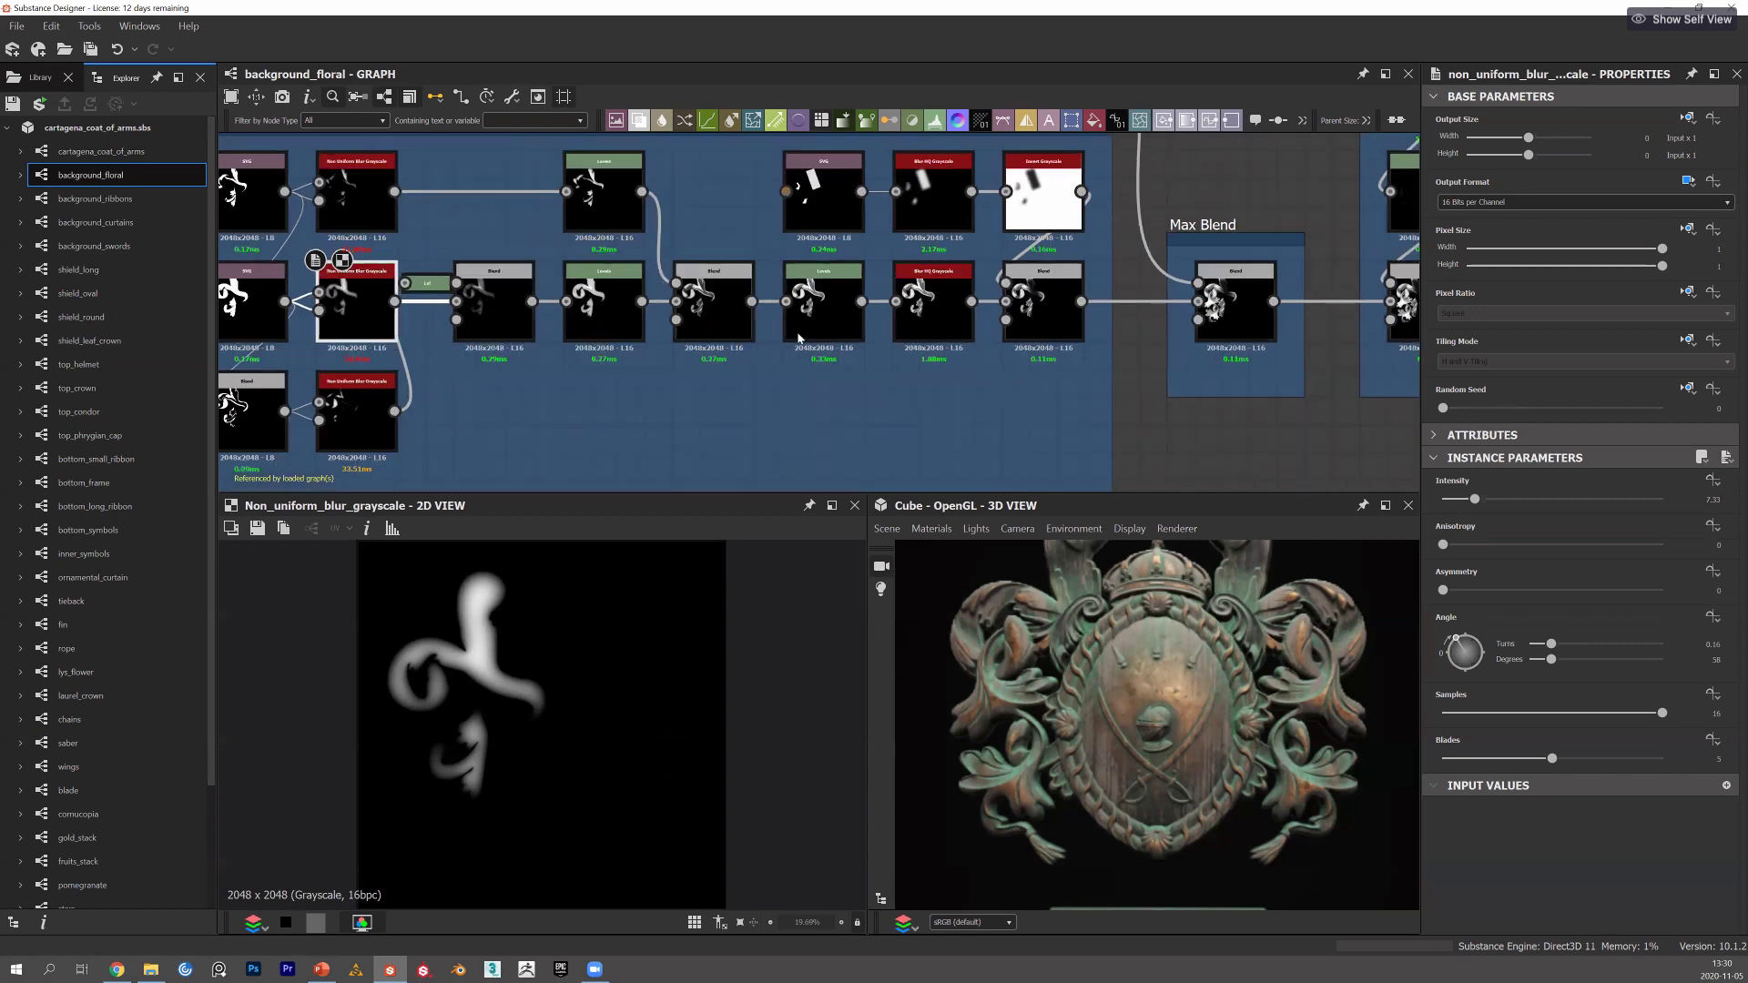
scroll(798, 338, "up", 1)
left_click(799, 338)
middle_click_drag(778, 332, 928, 276)
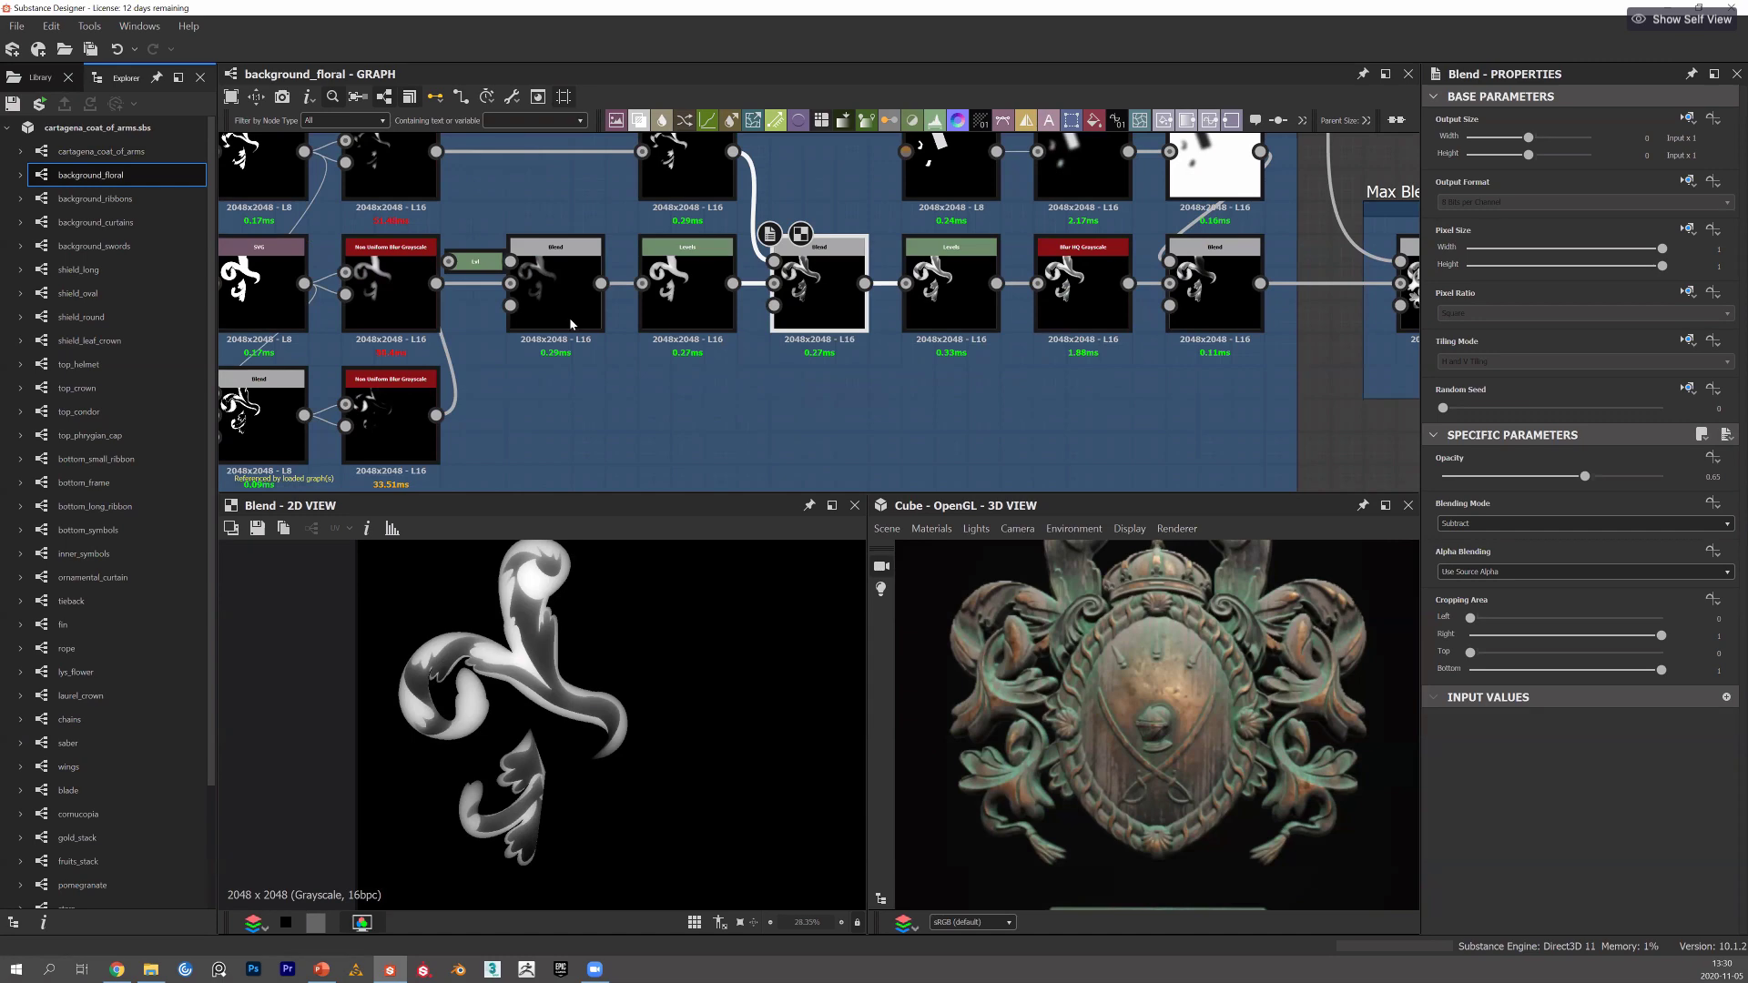
Step through Wisp 2's middle-row Non Uniform Blur Grayscale, Multiply Blend, Levels and Subtract Blend in the 2D view.
middle_click_drag(749, 281, 841, 338)
double_click(469, 342)
double_click(637, 338)
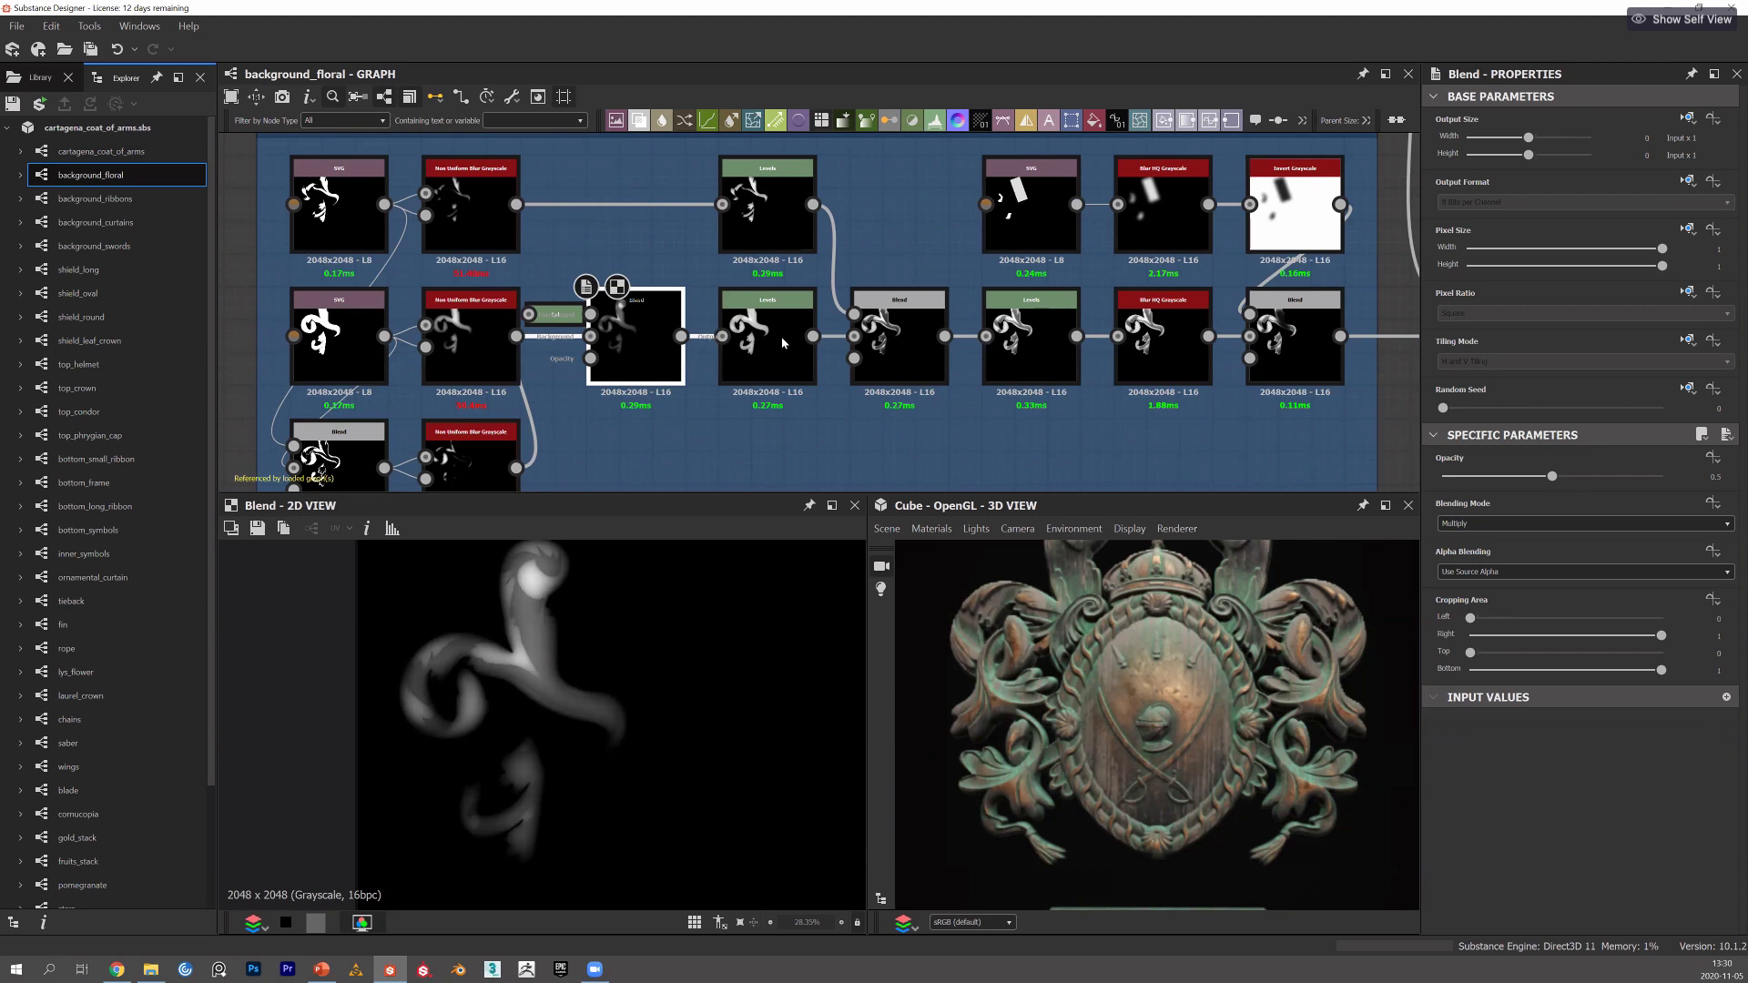
double_click(783, 343)
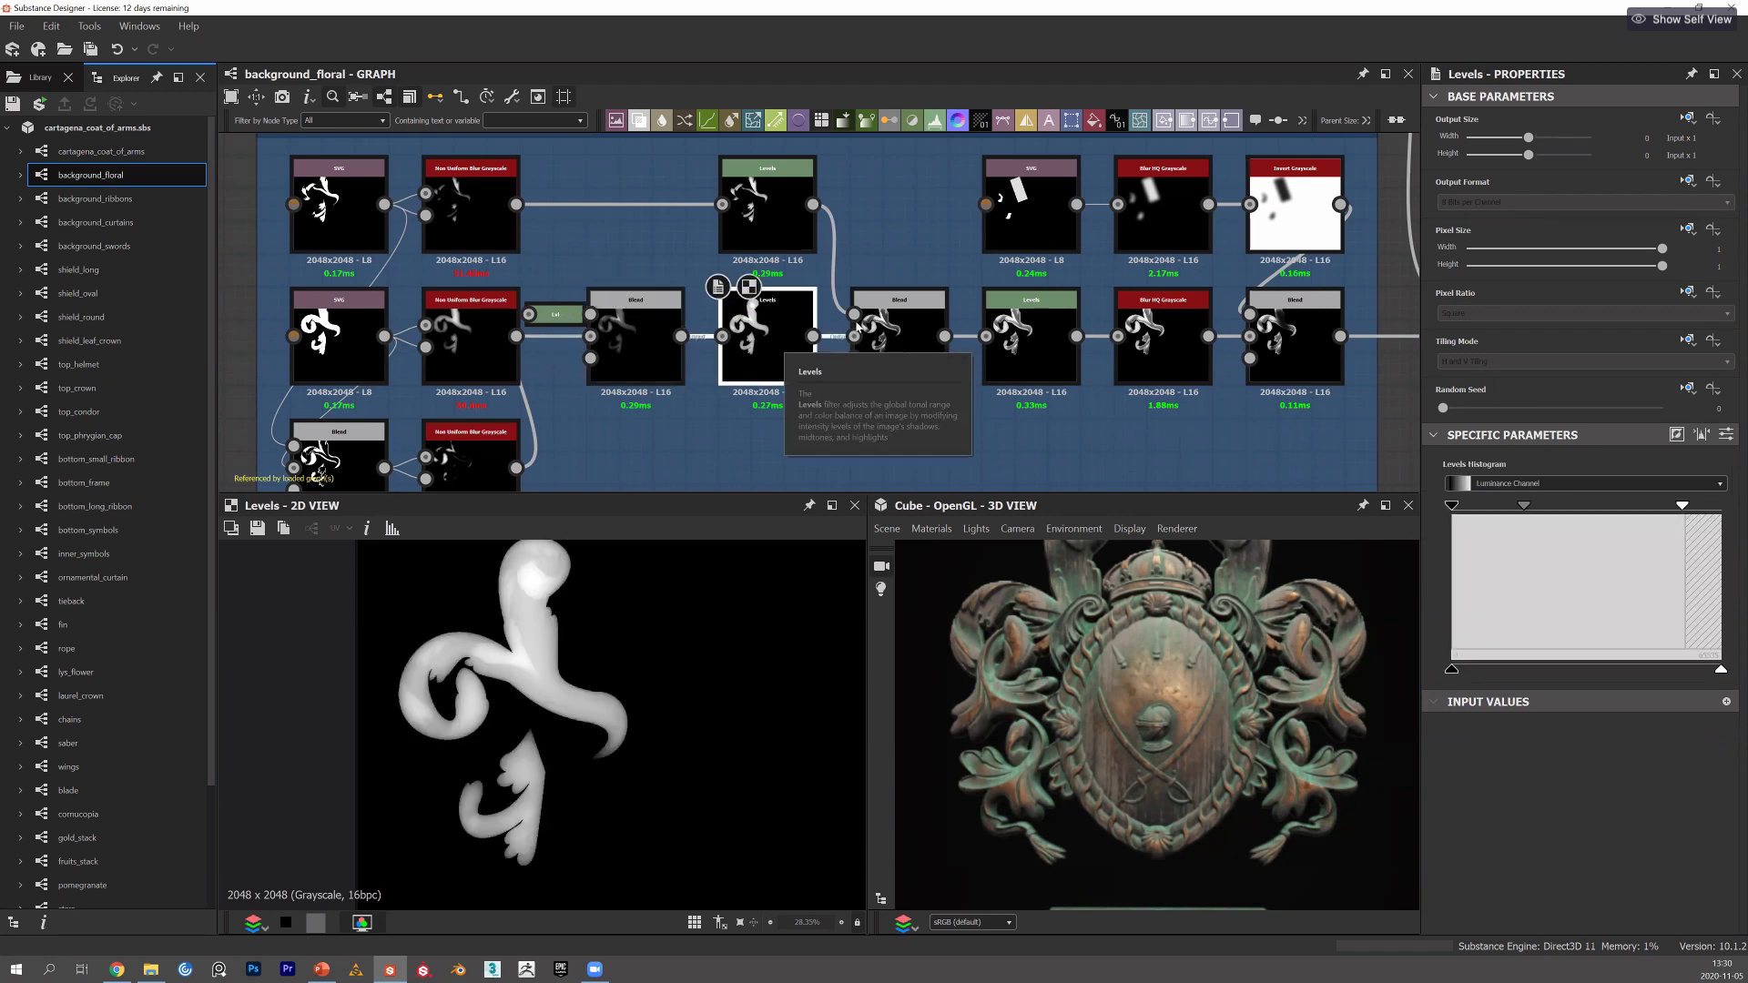
double_click(874, 342)
Compare the top-row Non Uniform Blur Grayscale with the Subtract Blend, and preview the Levels node following the Blend.
left_click(470, 205)
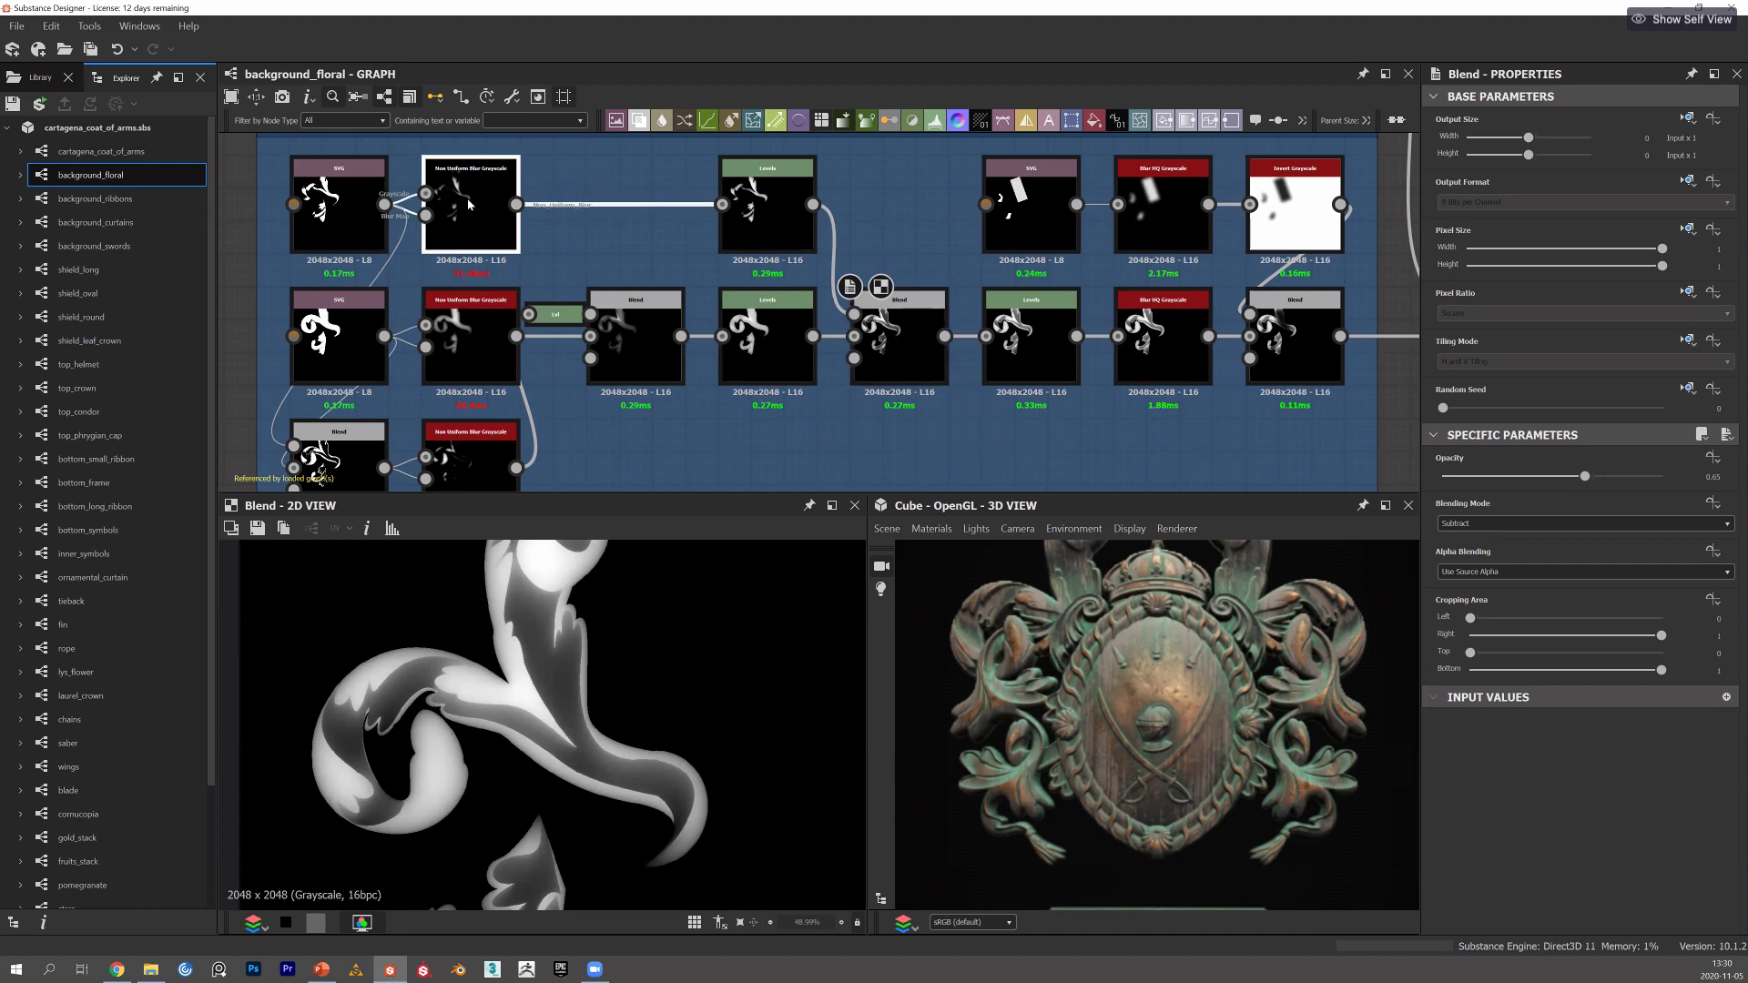
double_click(469, 205)
double_click(897, 346)
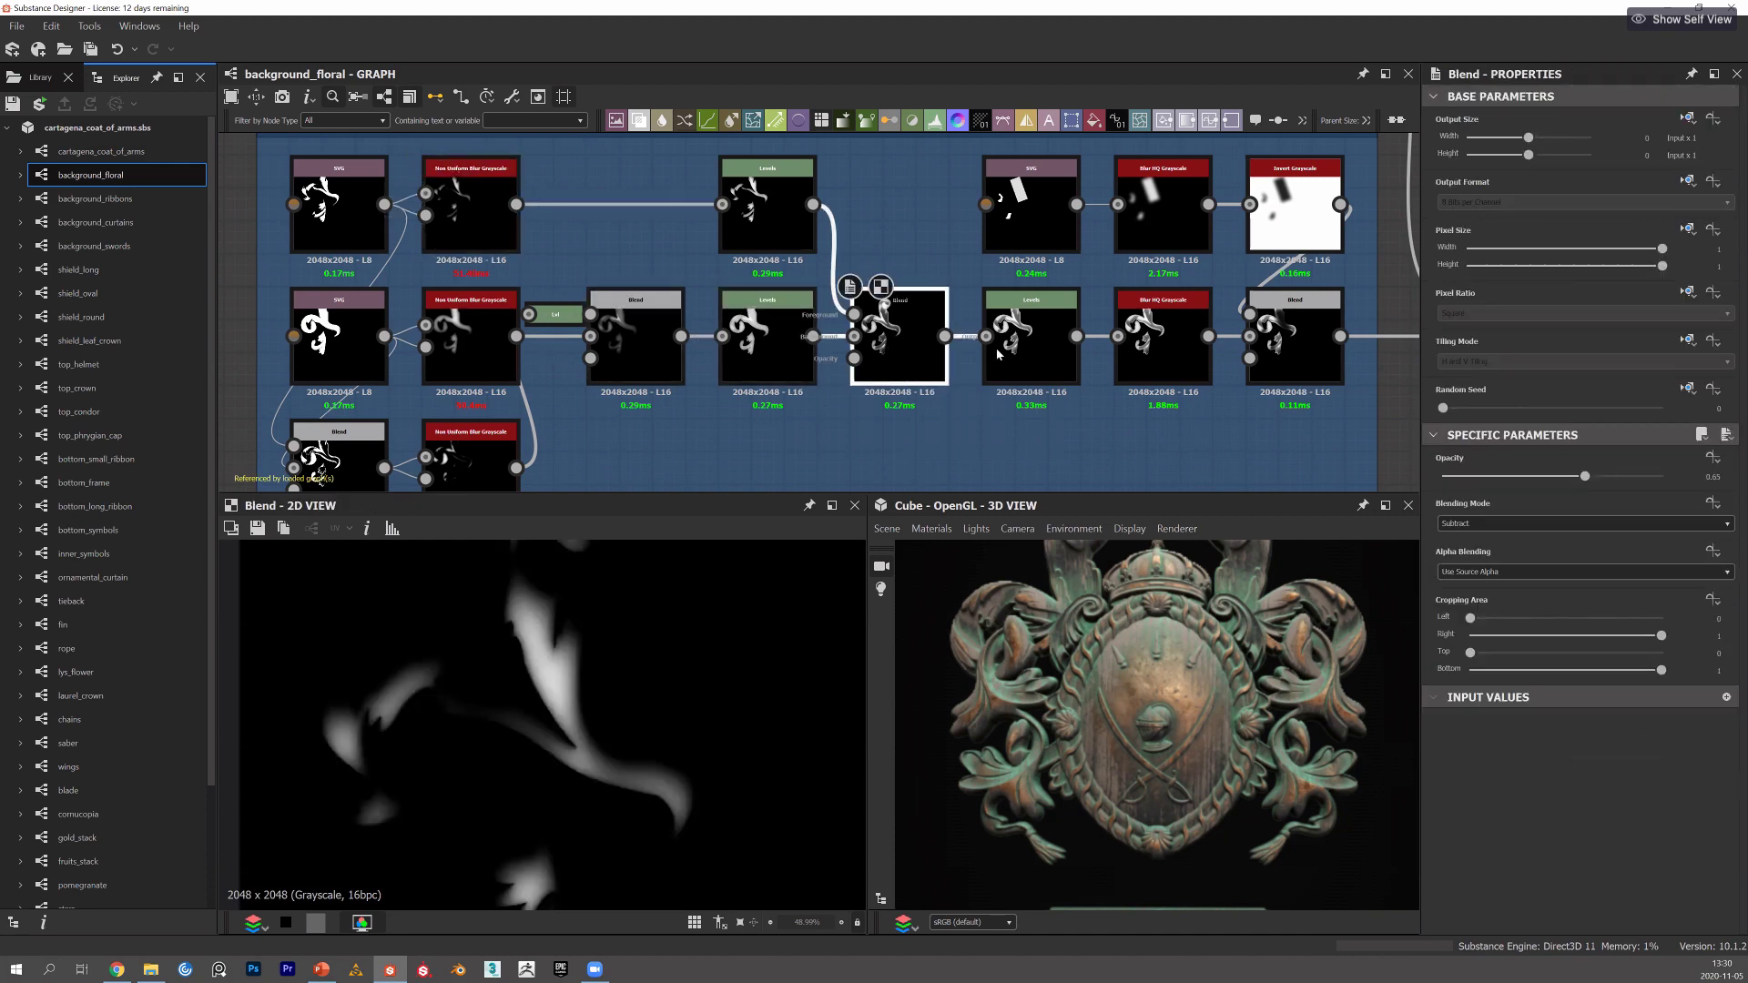
double_click(1043, 340)
middle_click_drag(1080, 398, 1018, 401)
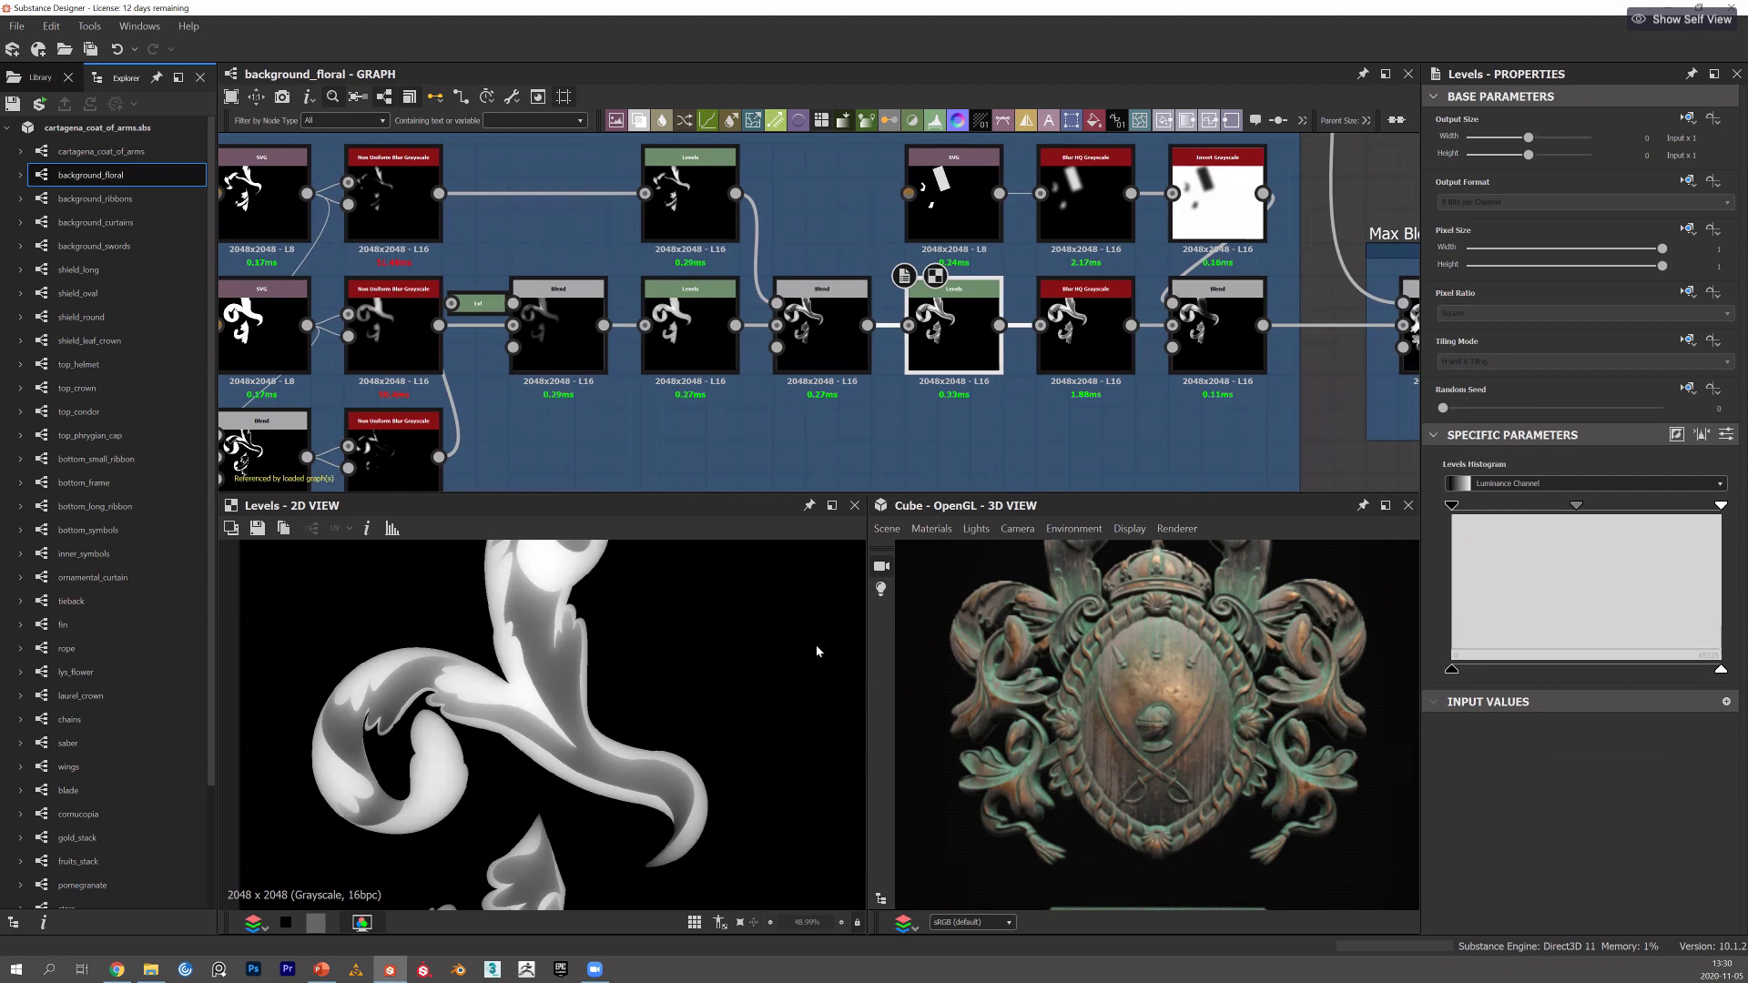
middle_click_drag(923, 330, 833, 326)
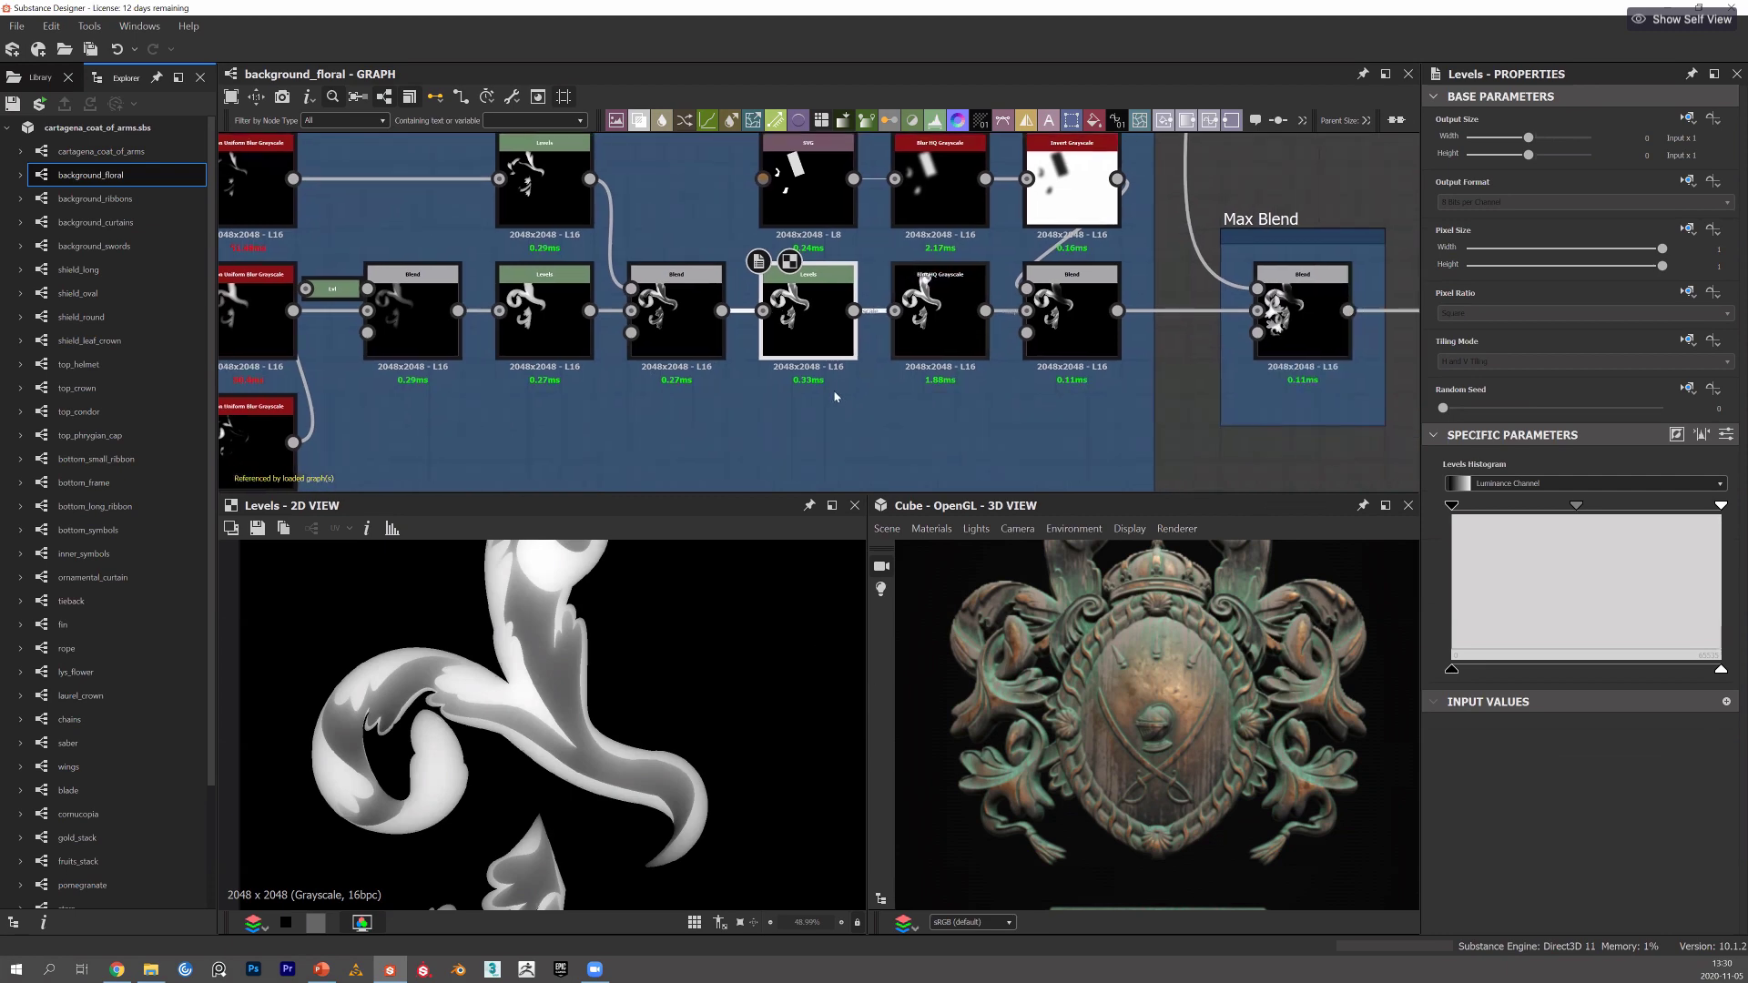
Preview the middle-row Blur HQ Grayscale node of Wisp 2 and survey the frames that follow it.
left_click(938, 330)
scroll(642, 303, "down", 3)
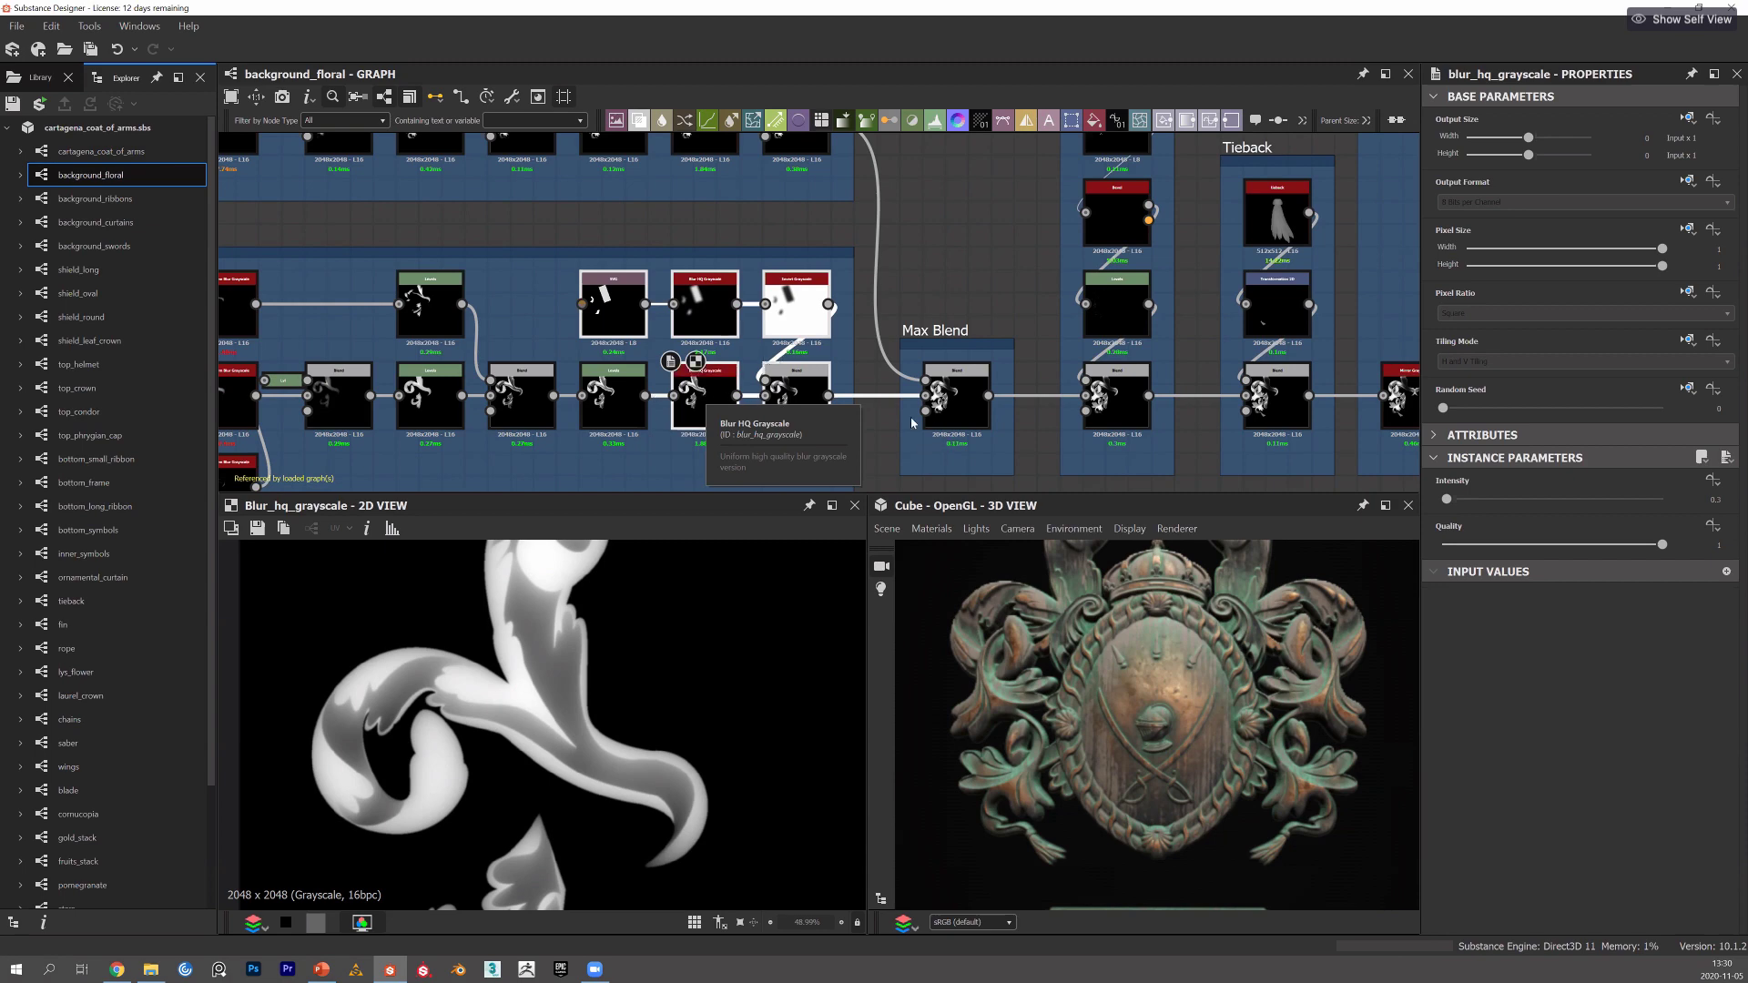
scroll(784, 345, "down", 1)
scroll(700, 312, "down", 6)
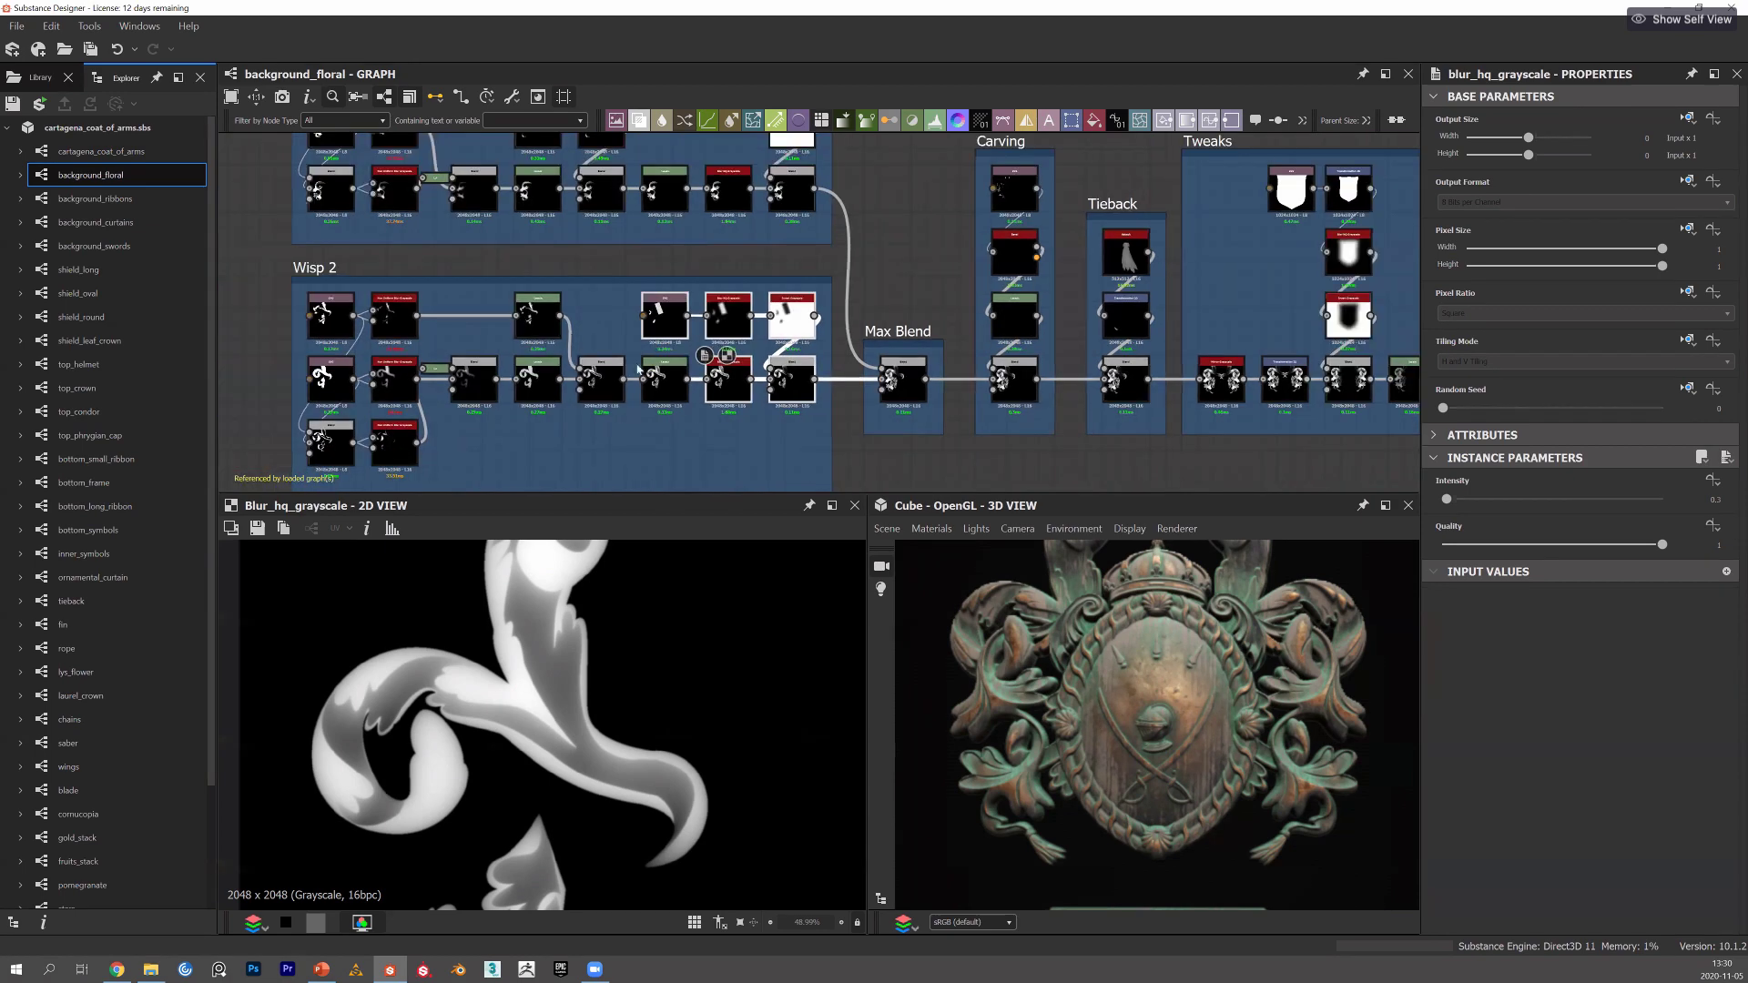
scroll(765, 359, "down", 4)
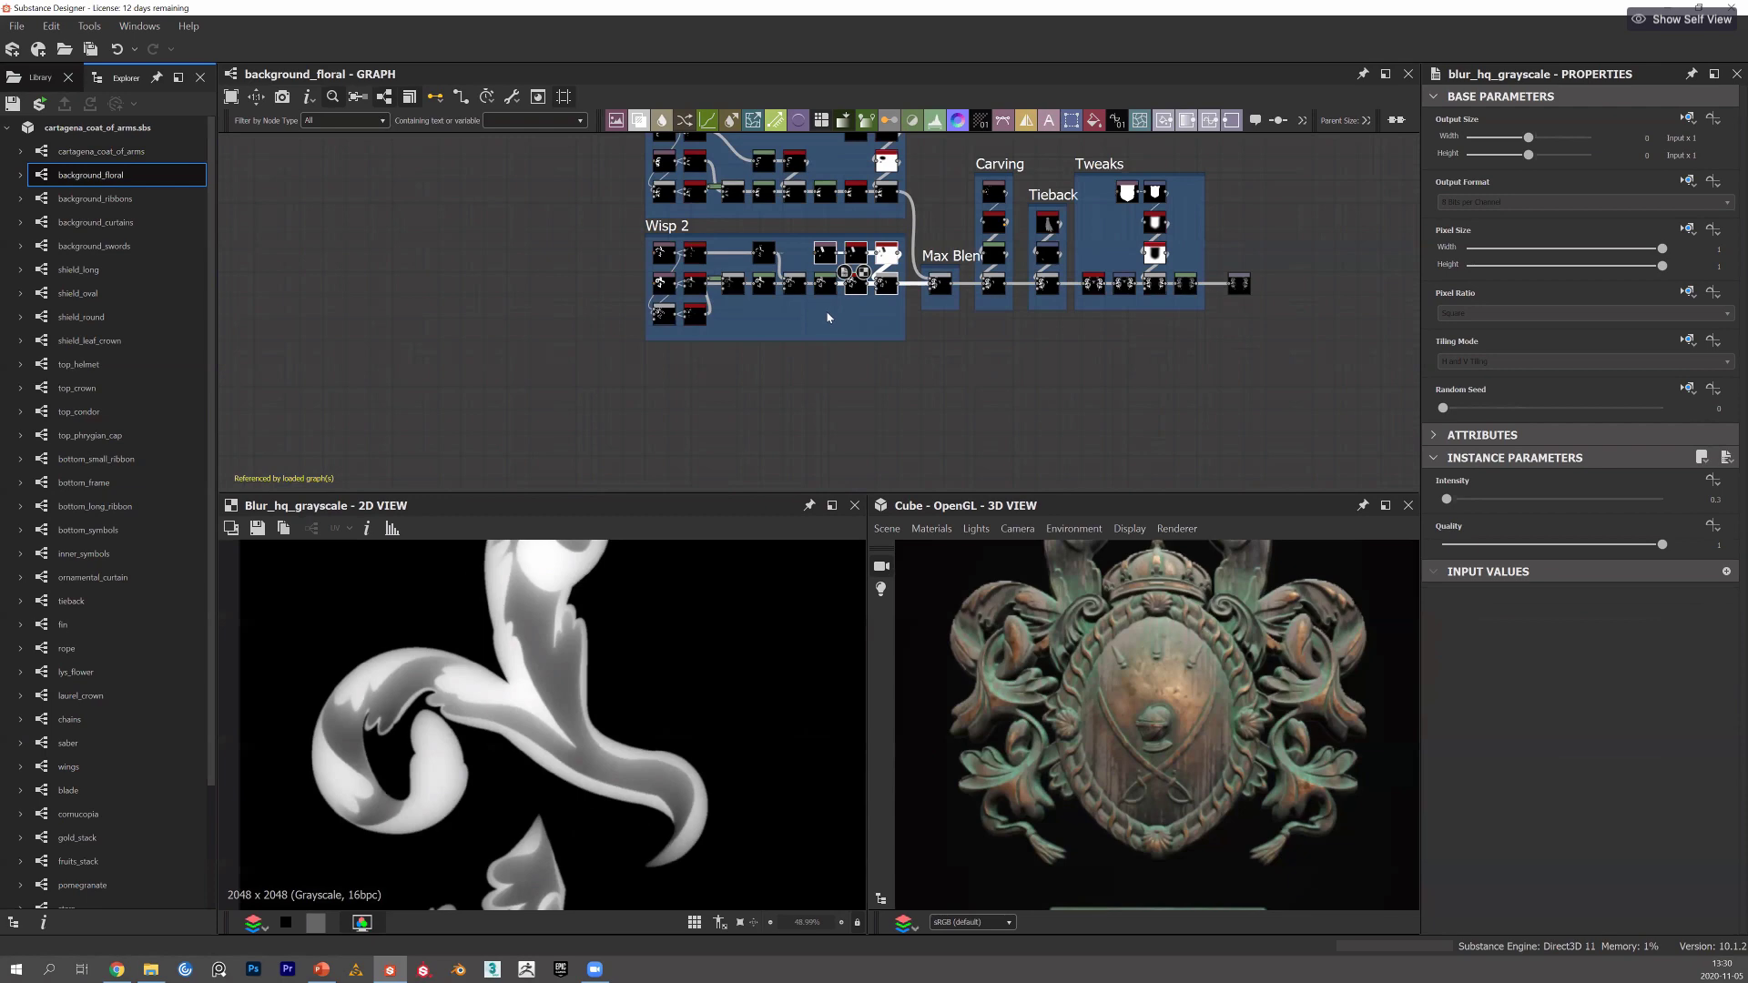
Highlight the Wisp 2 and Wisp 1 frames in turn, and preview the middle-row SVG of Wisp 1.
left_click(784, 300)
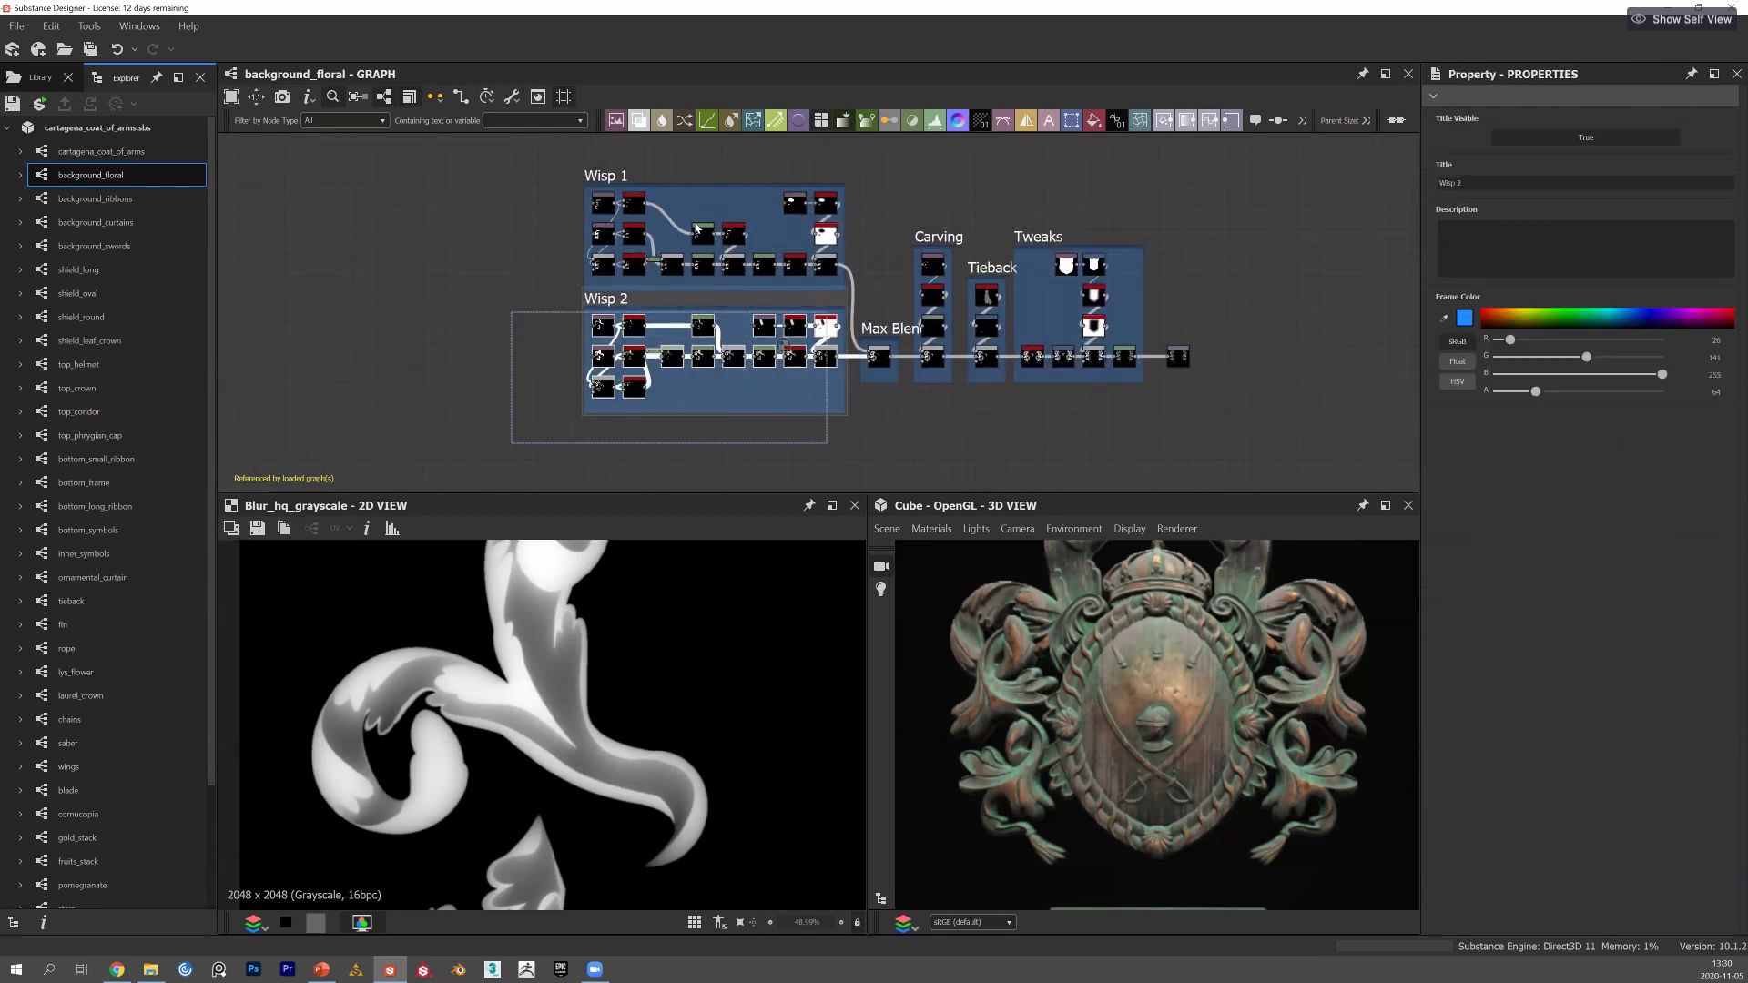
left_click(605, 177)
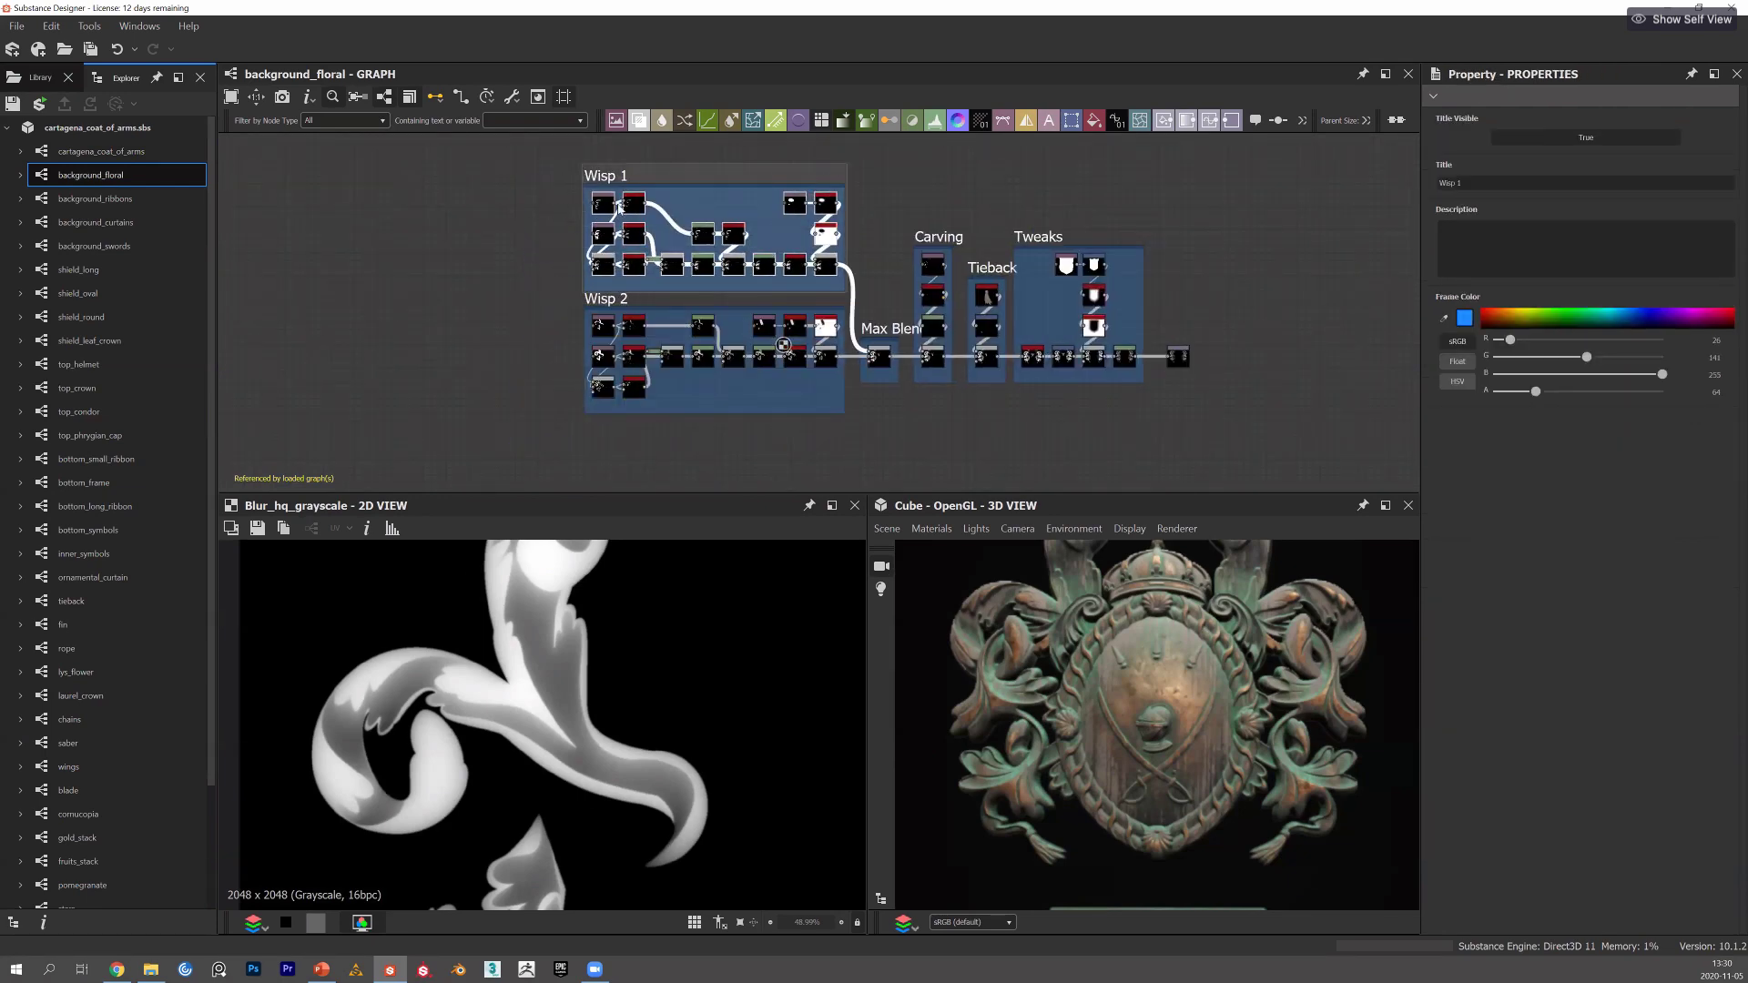
scroll(601, 202, "up", 3)
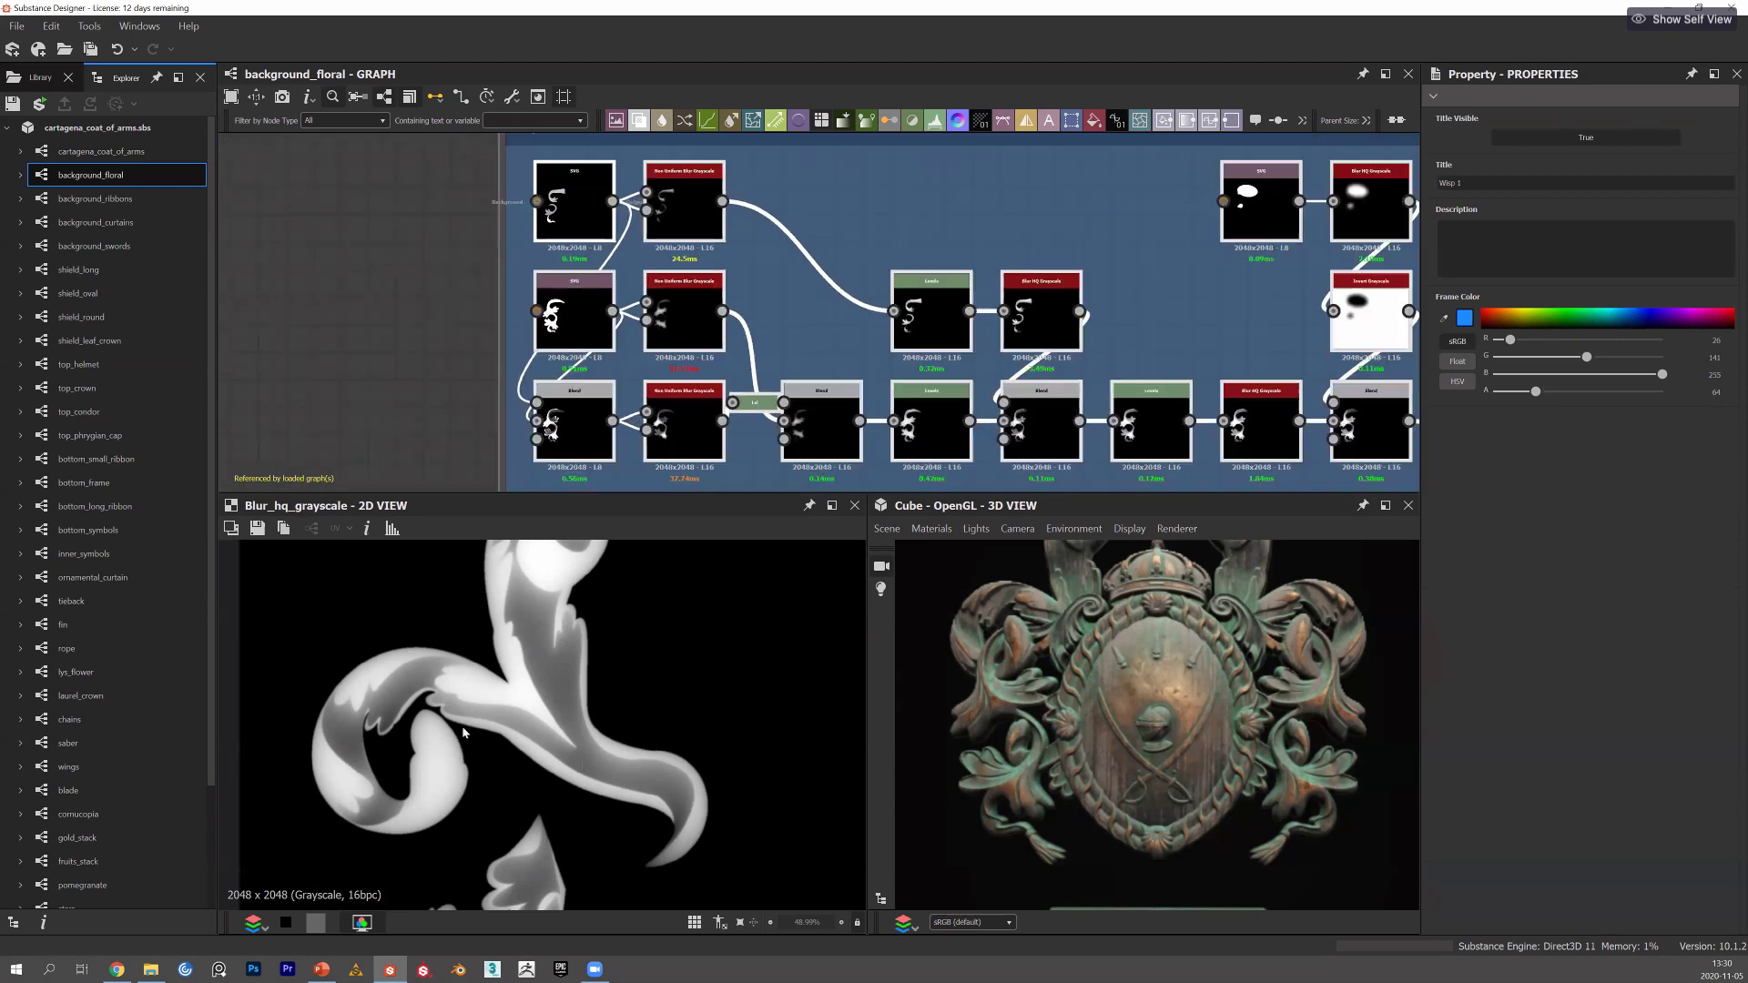
double_click(574, 314)
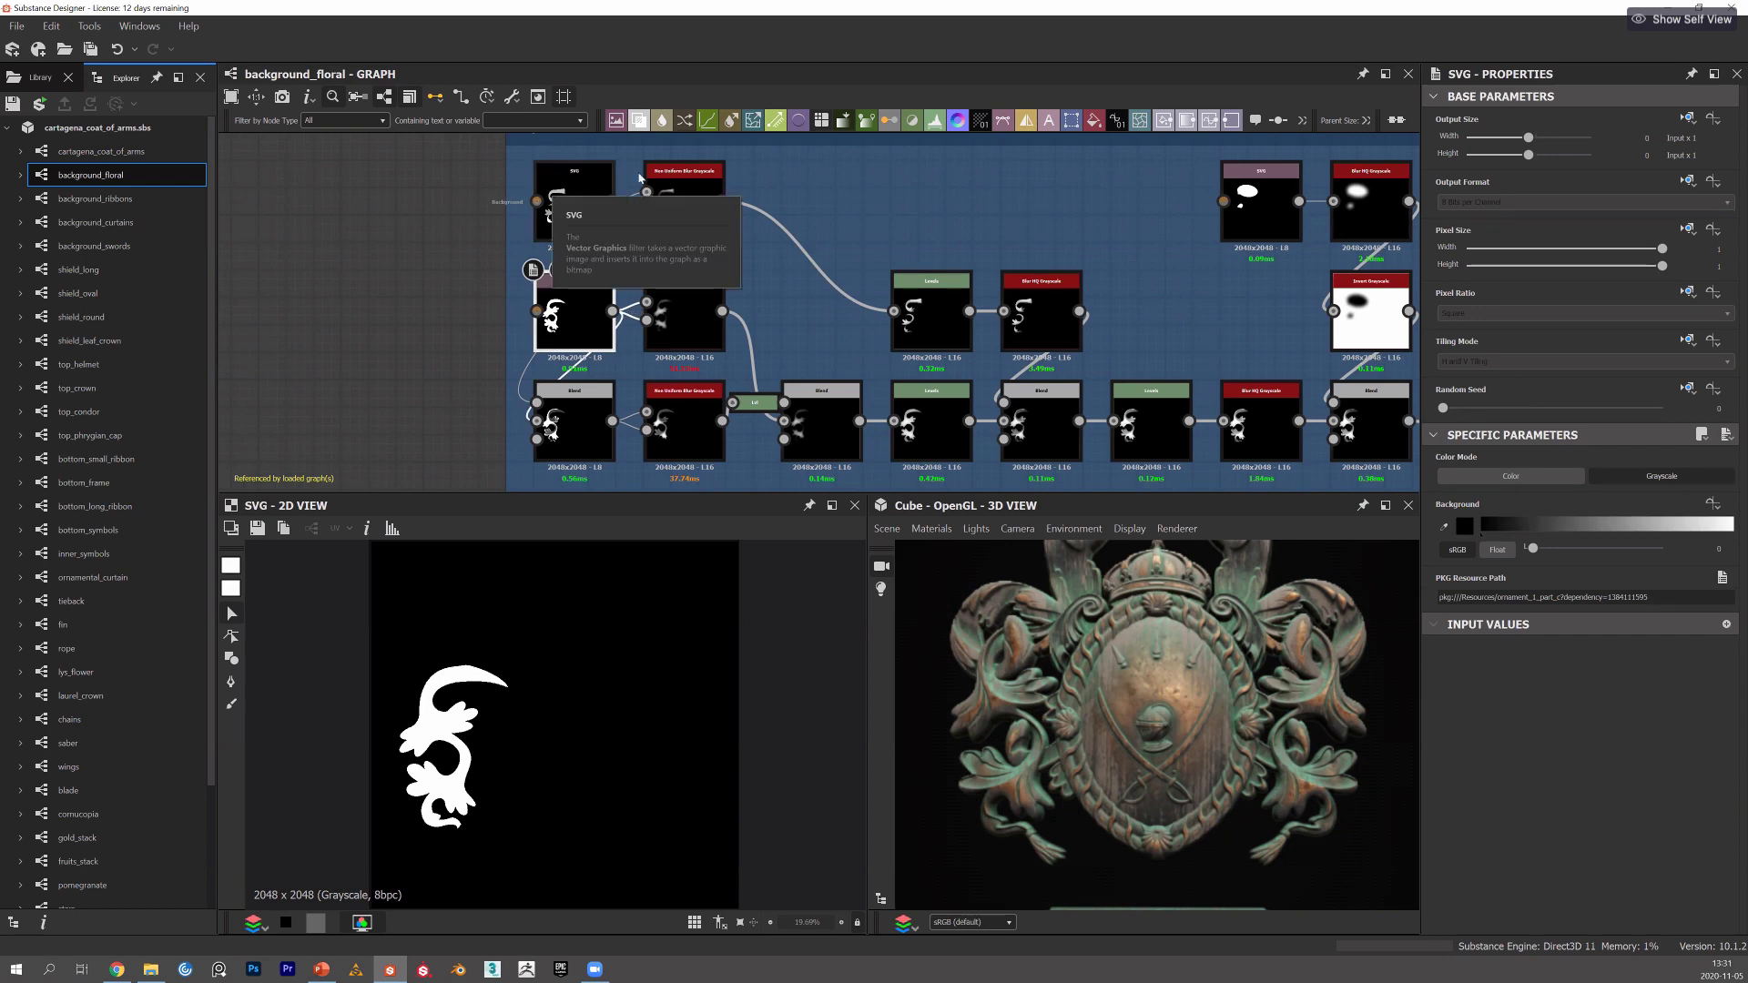
middle_click_drag(965, 357, 777, 289)
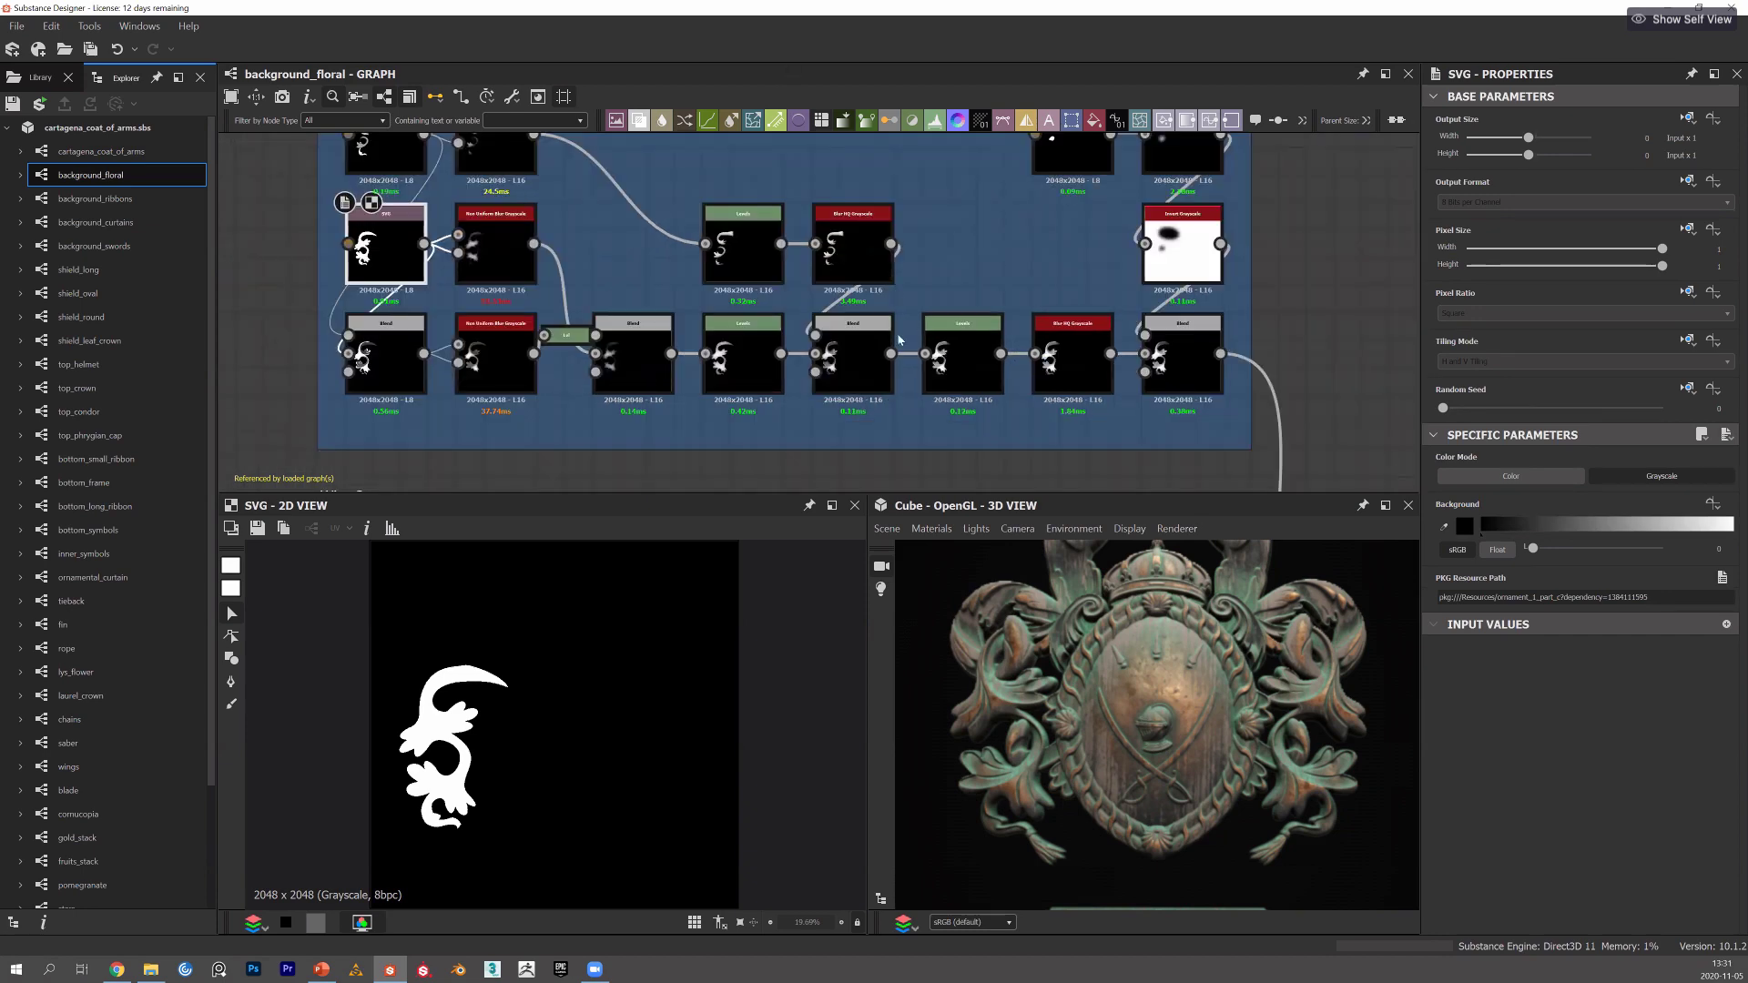
Preview the Max Blend frame's Blend node and examine its merged floral wisps up close in the 2D view.
middle_click_drag(898, 340, 738, 280)
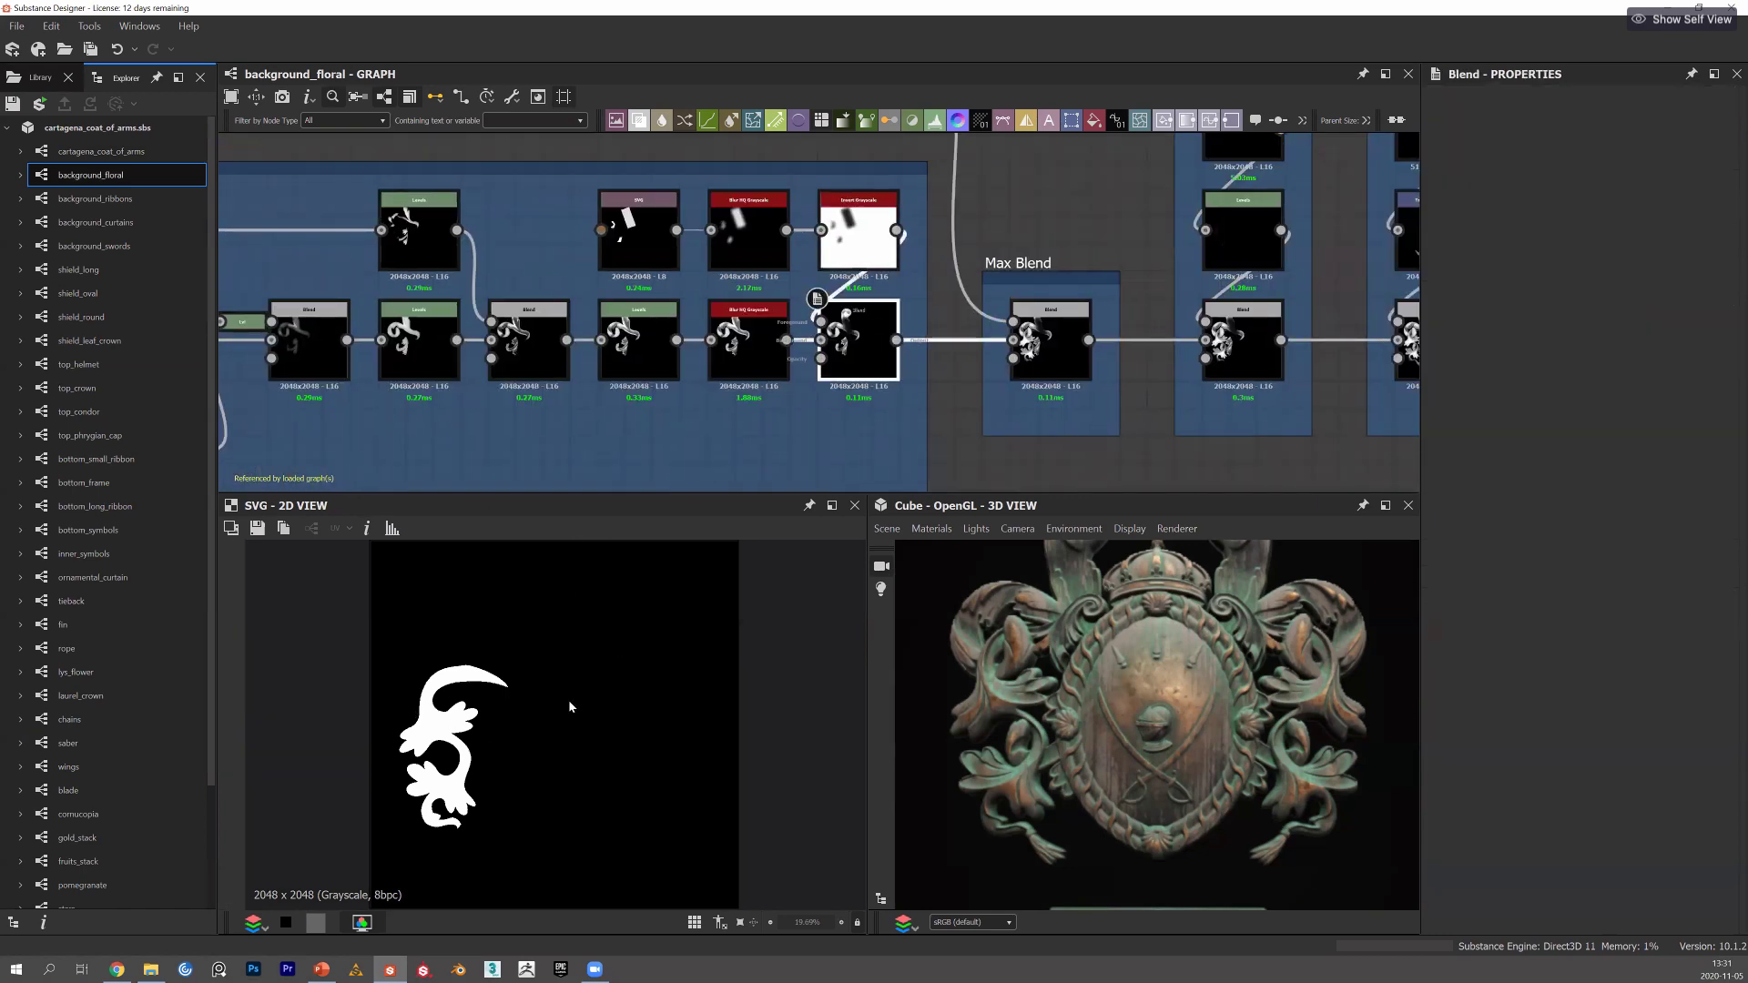
scroll(571, 702, "up", 5)
scroll(571, 702, "up", 1)
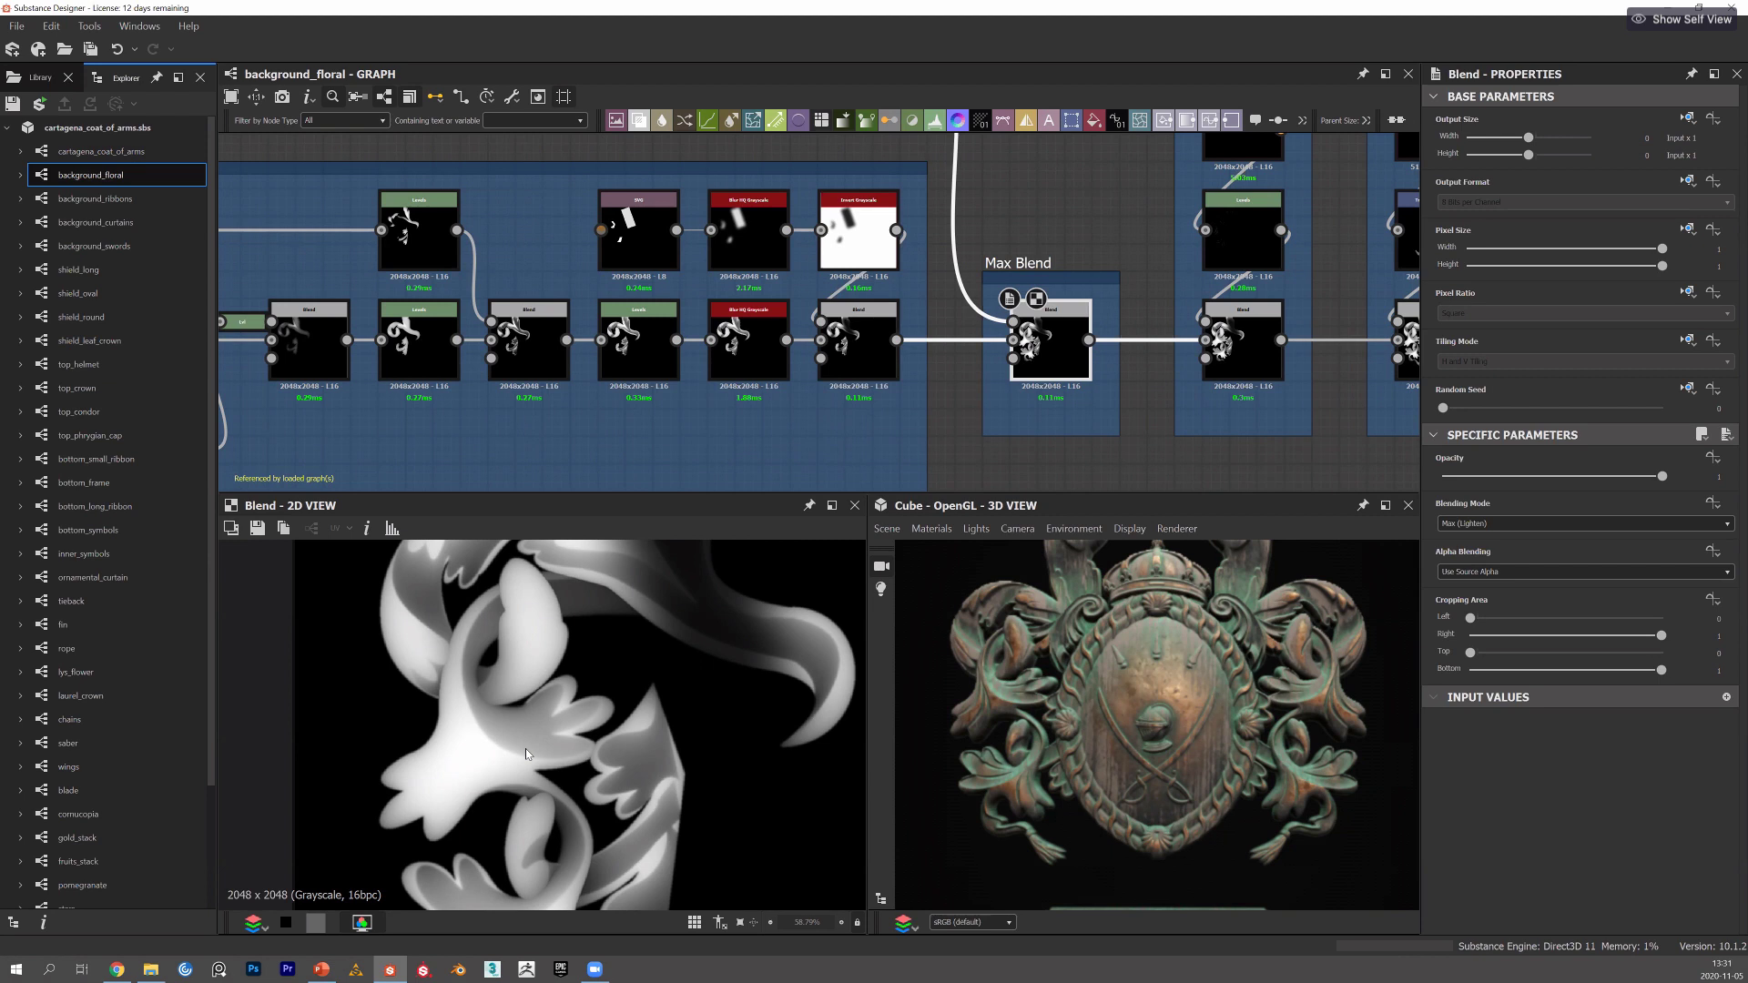
Preview the Carving frame's Subtract Blend node and survey the Carving, Tieback and Tweaks frames.
middle_click_drag(1187, 299, 900, 439)
middle_click_drag(893, 357, 808, 416)
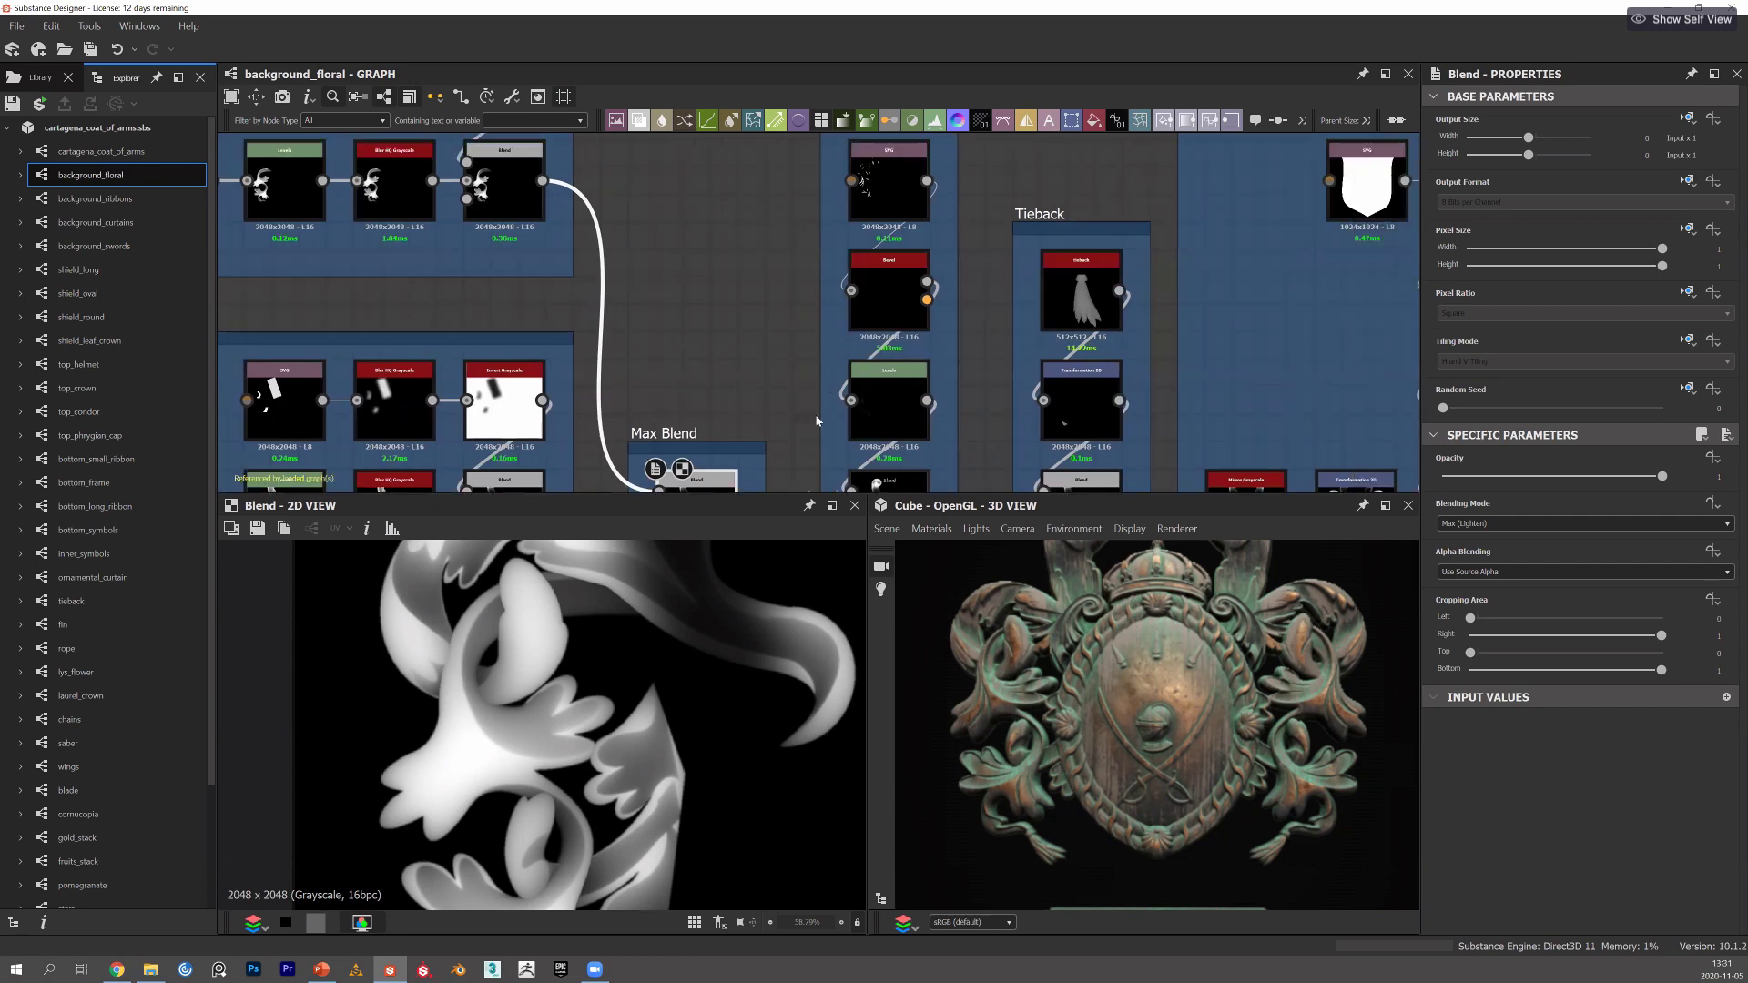
scroll(819, 423, "down", 1)
scroll(797, 450, "down", 1)
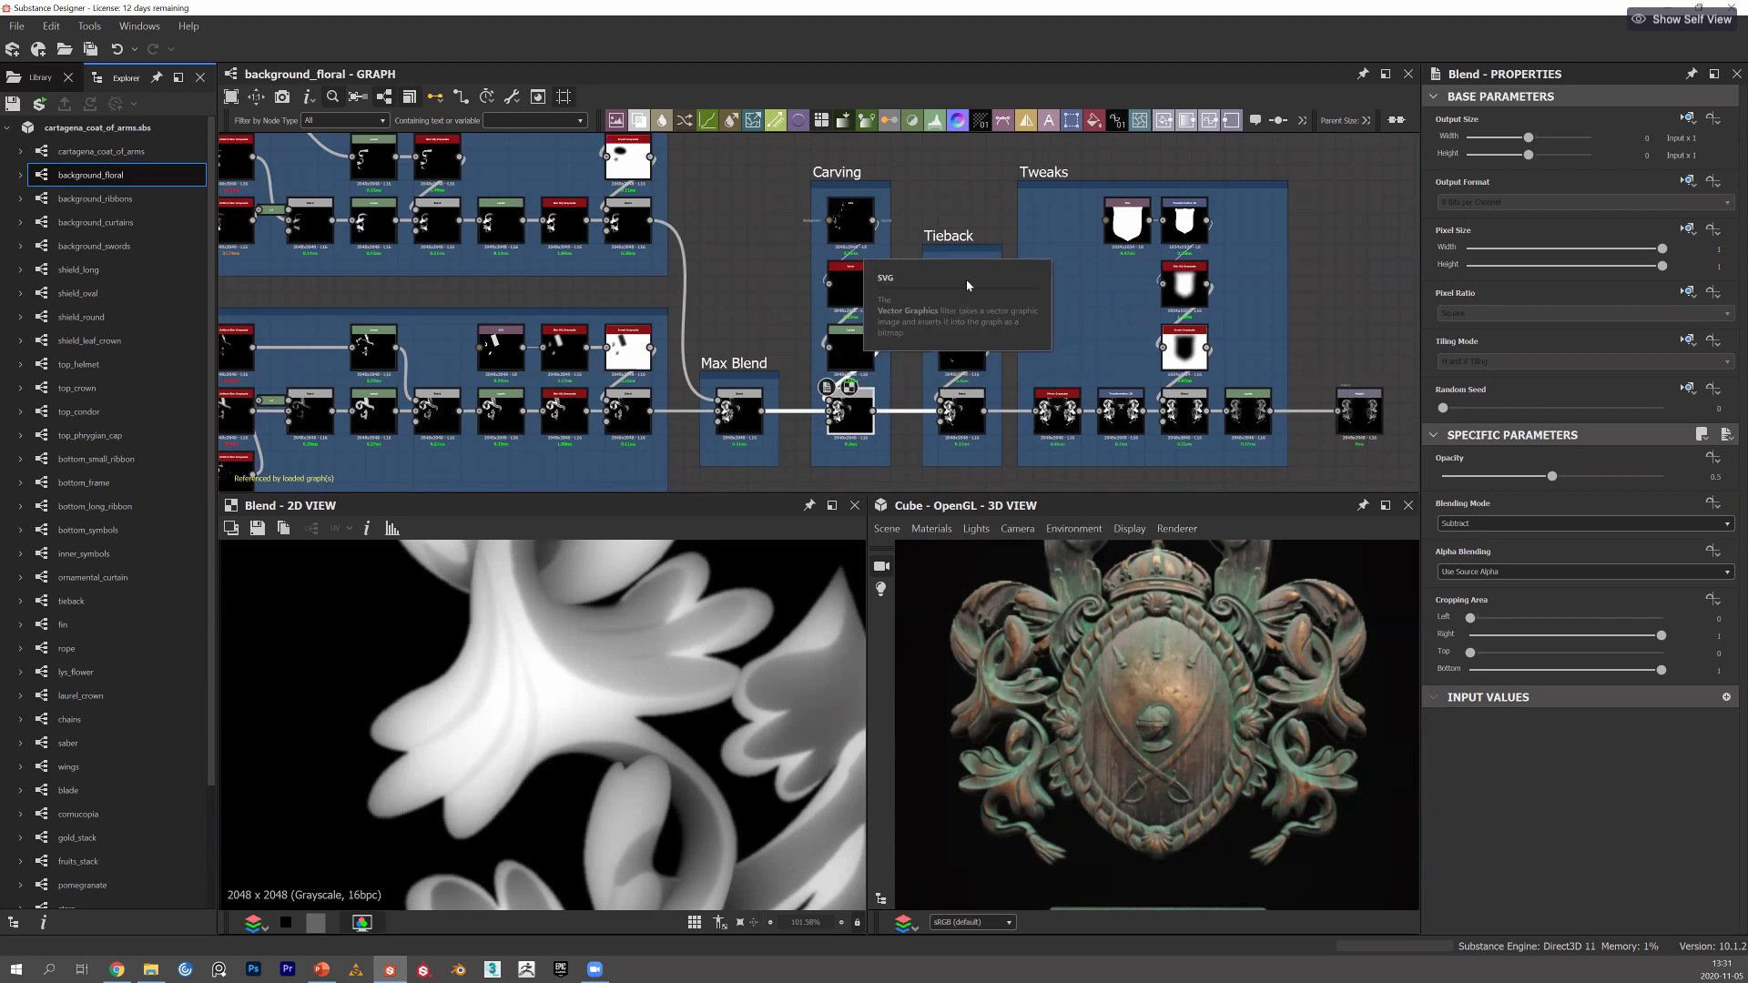
middle_click_drag(957, 321, 922, 296)
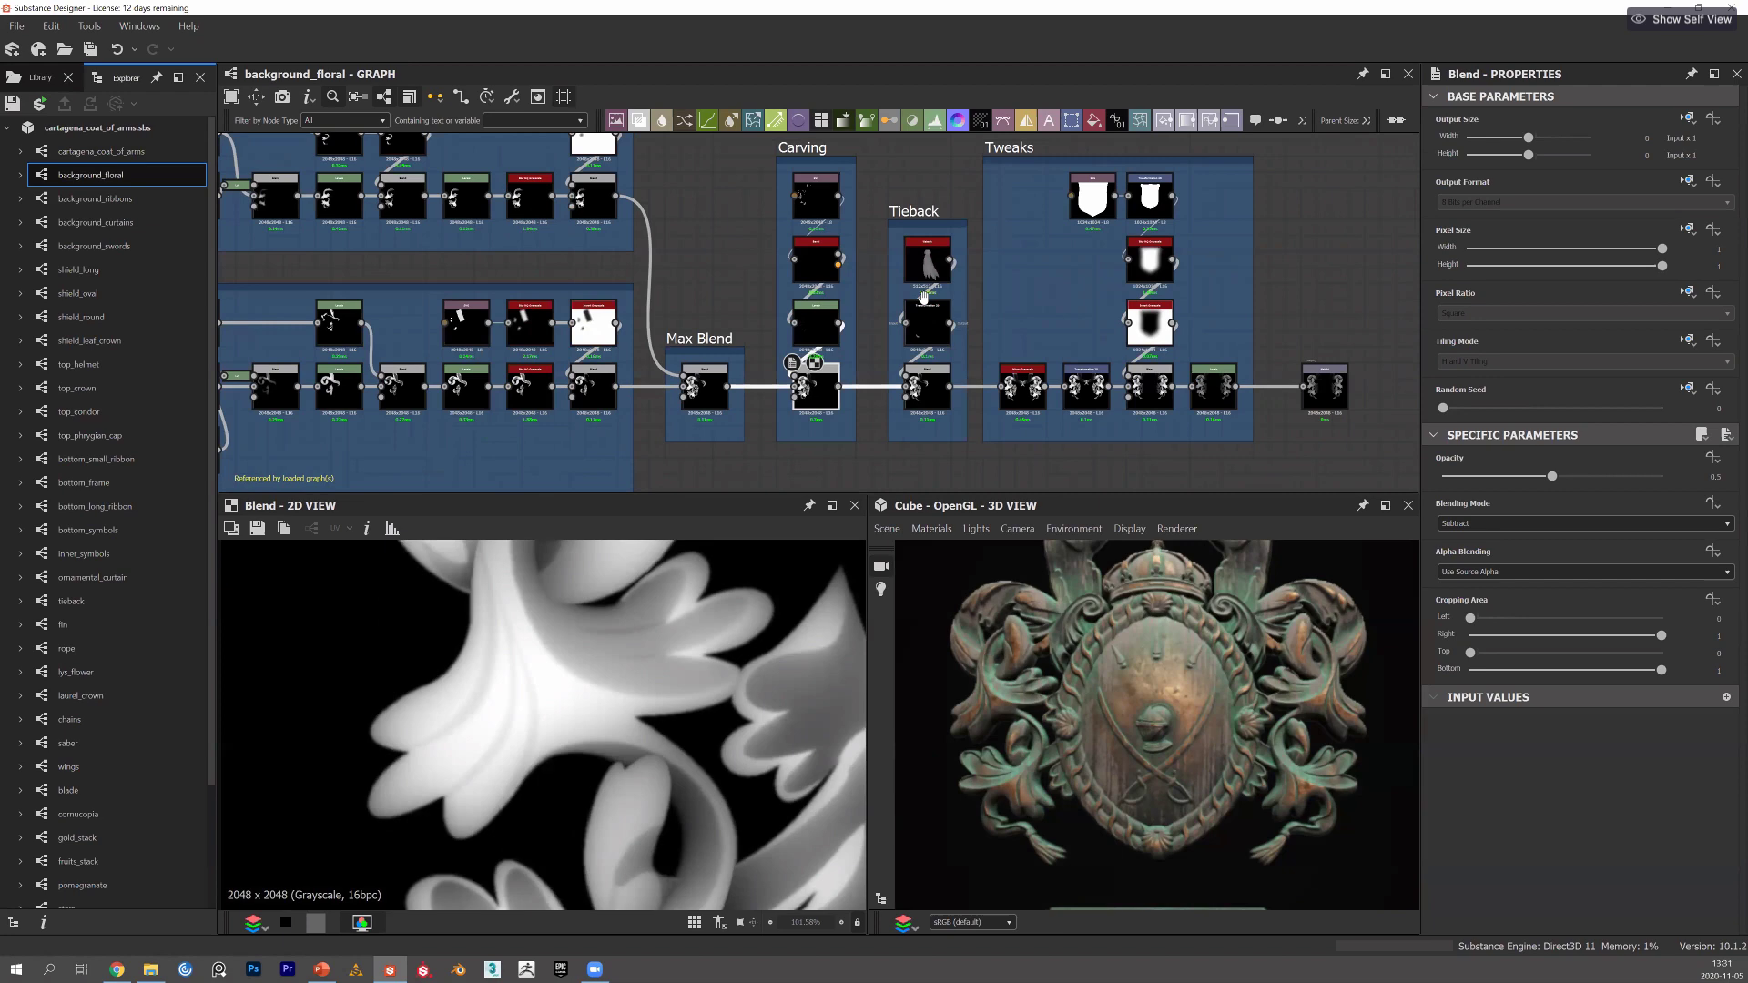
Preview the tieback node in the Tieback frame and locate its source graph in the package.
scroll(908, 244, "up", 2)
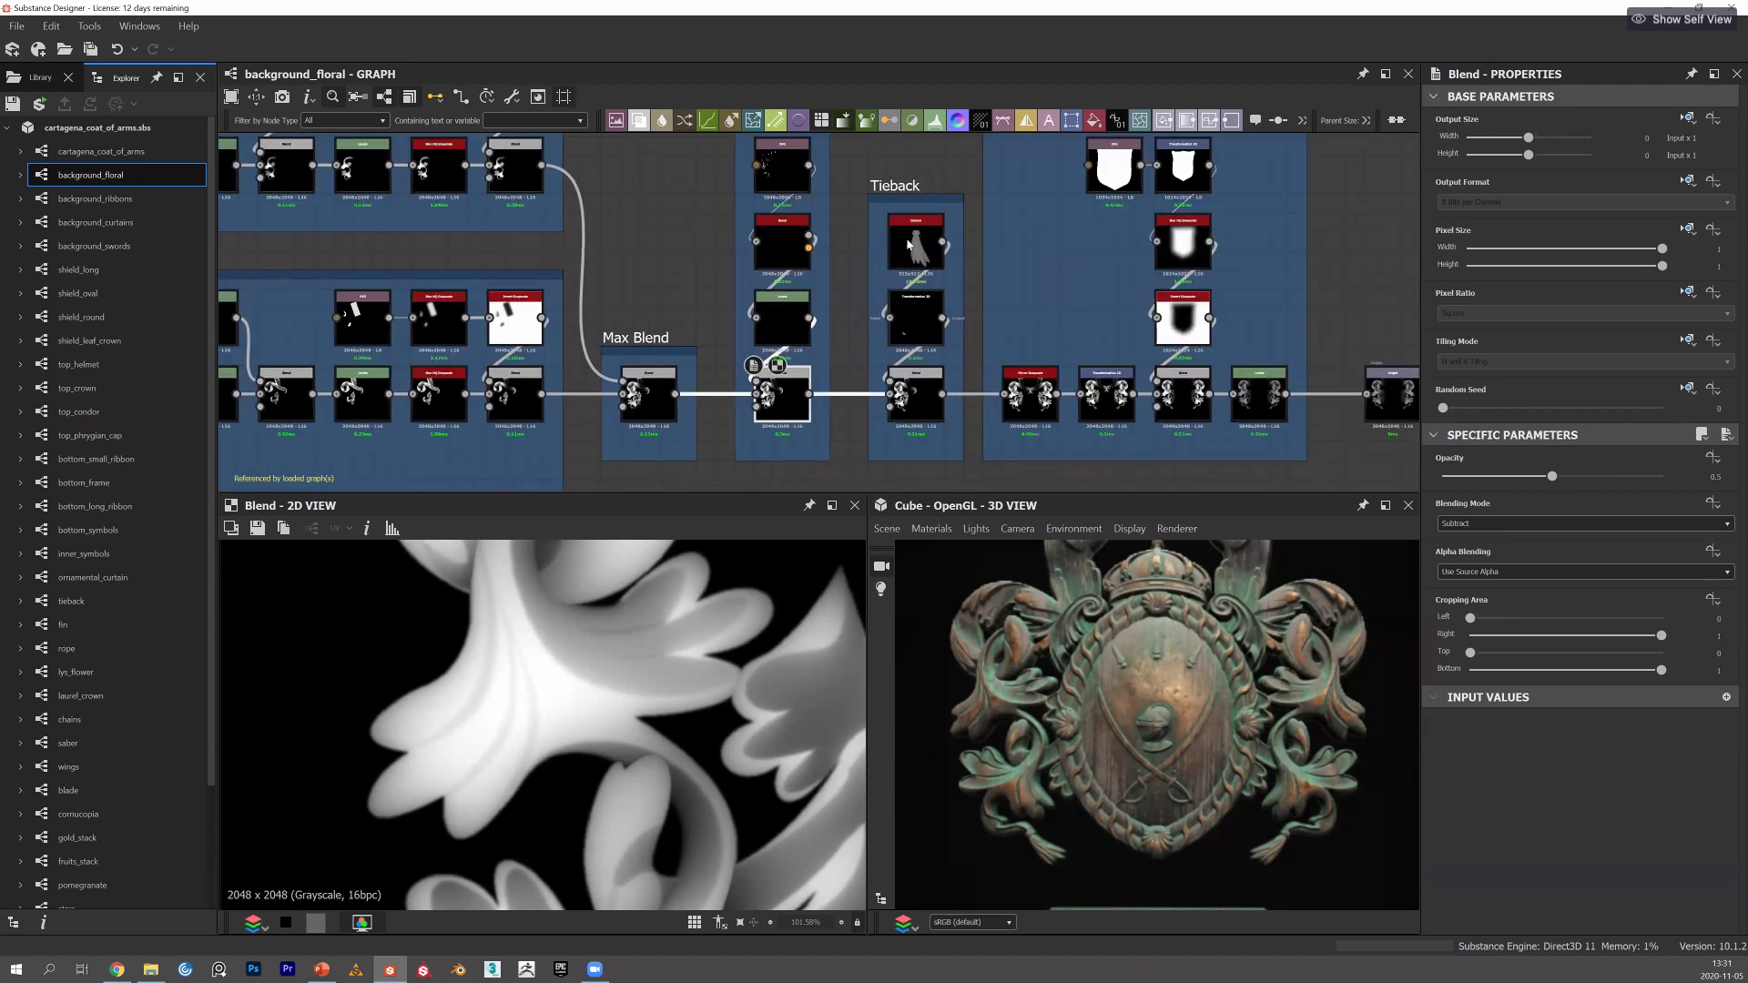
scroll(907, 244, "up", 2)
left_click(911, 242)
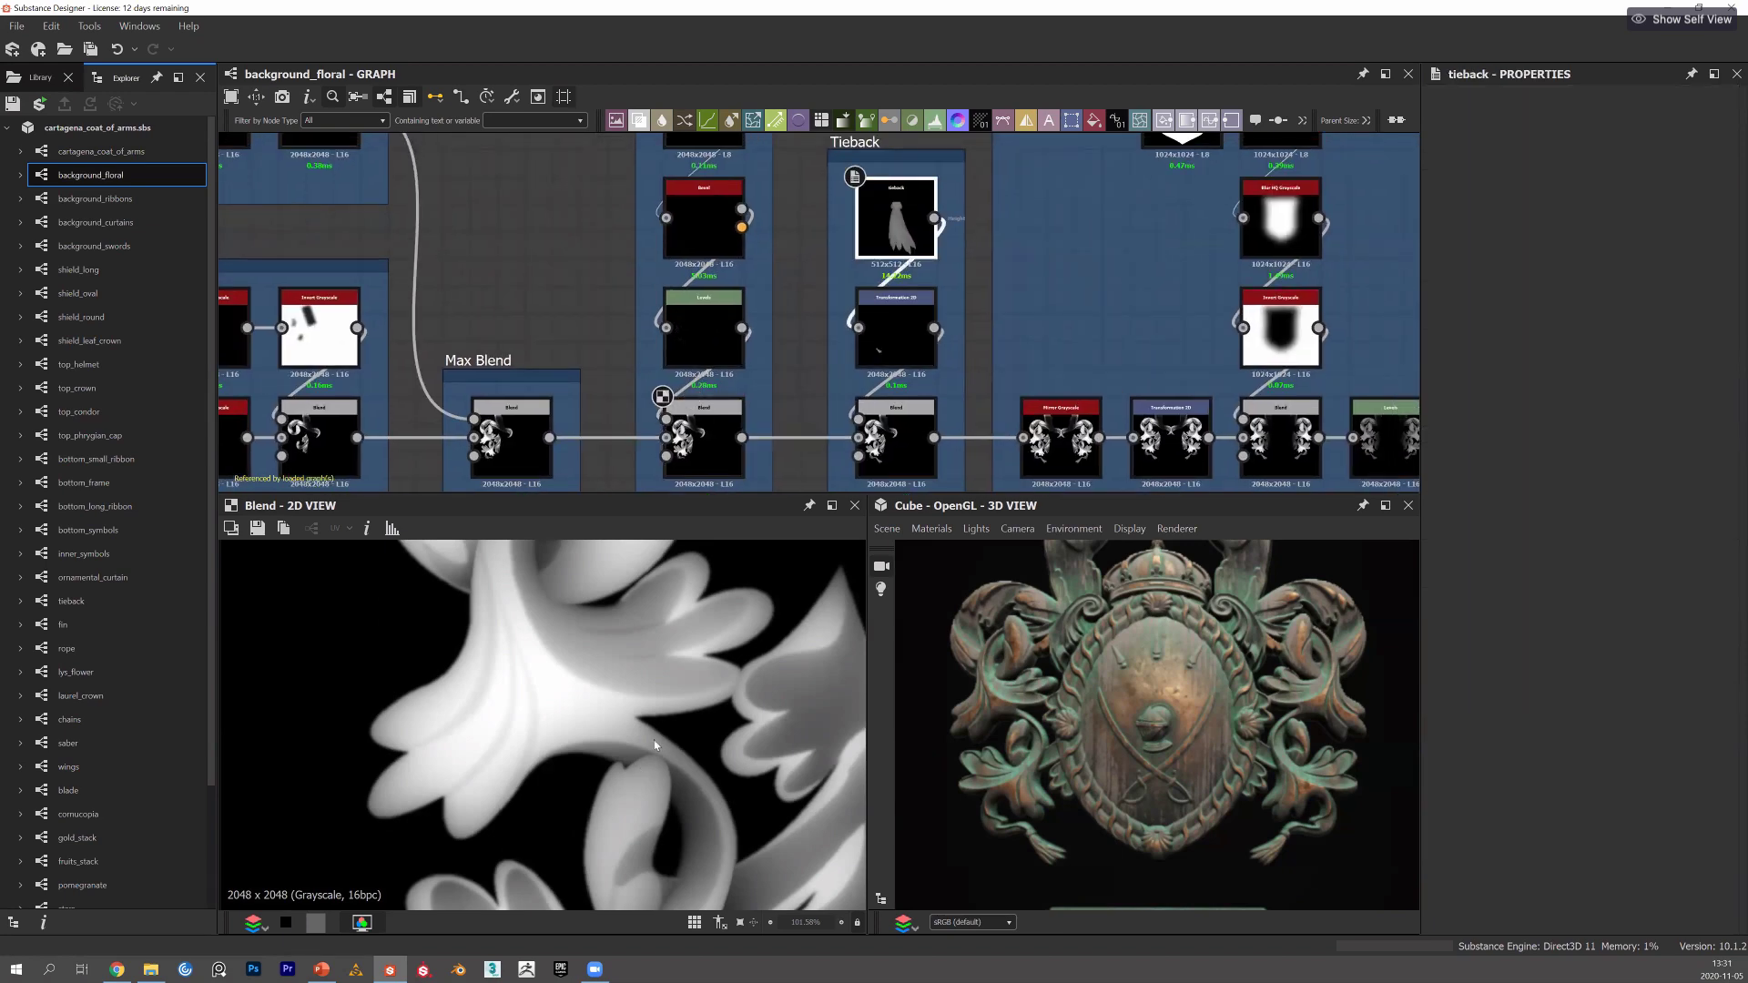
left_click(69, 601)
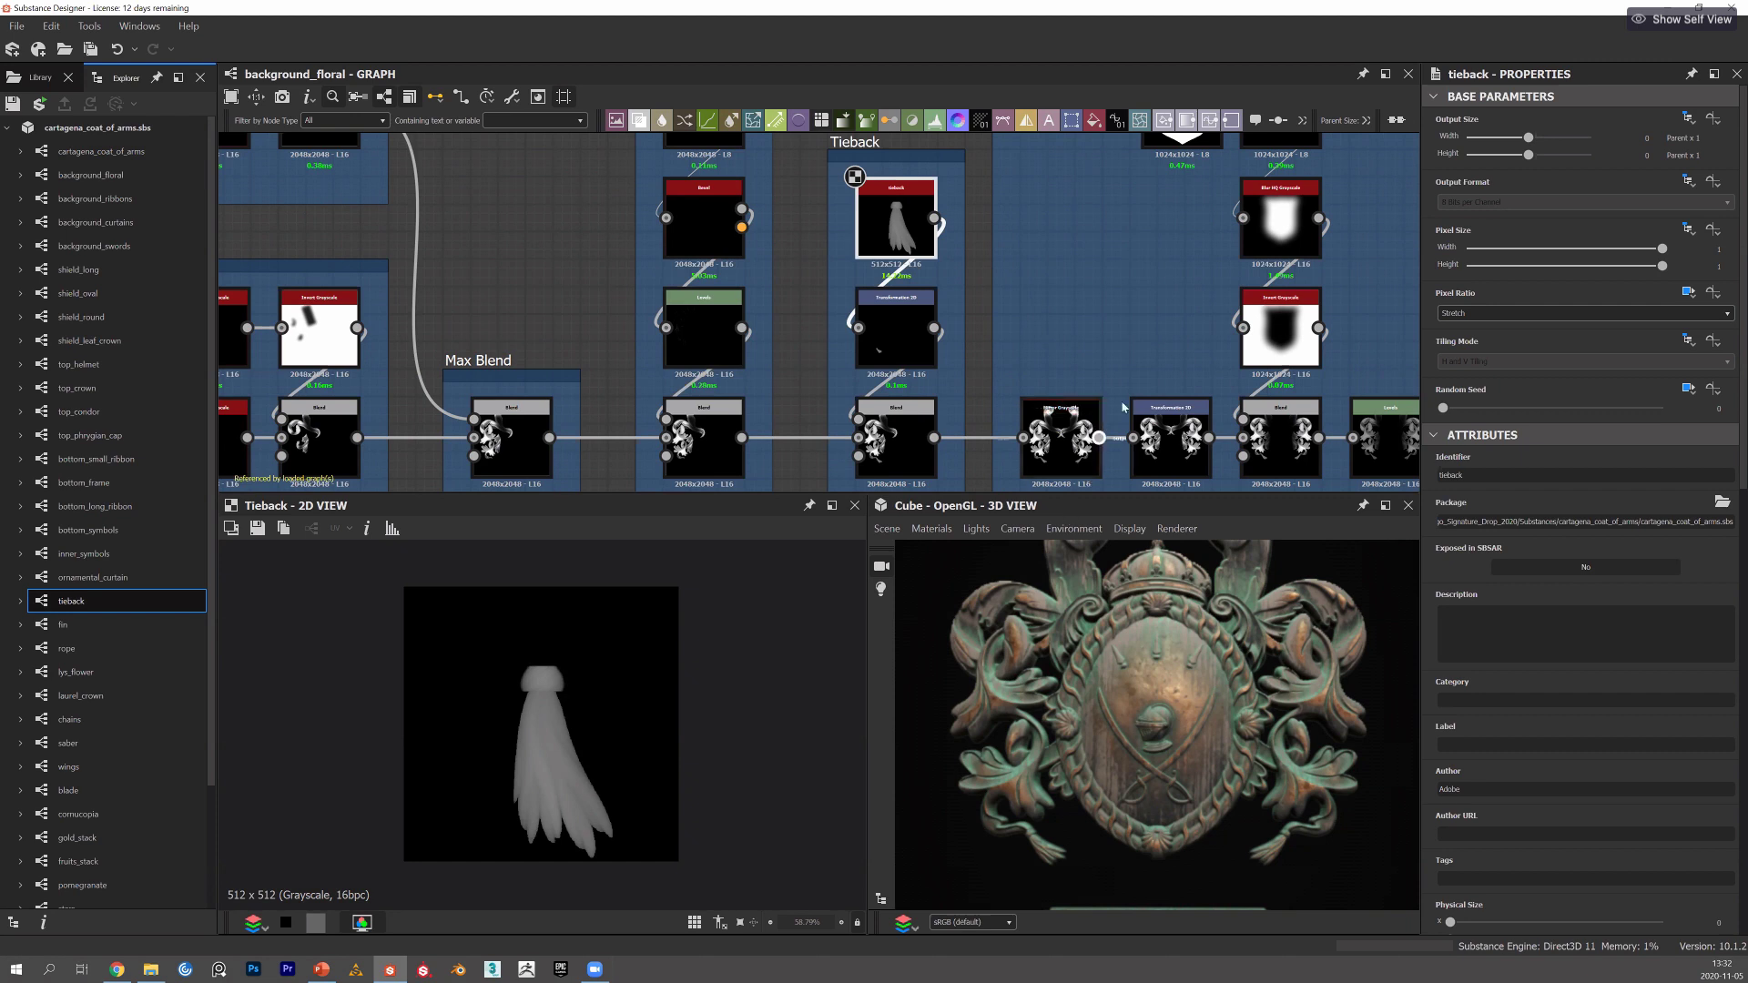
Highlight the Tweaks frame, compare the Tieback Blend with the final Levels node, and fit the Levels output in the 2D view.
middle_click_drag(1312, 411, 1181, 398)
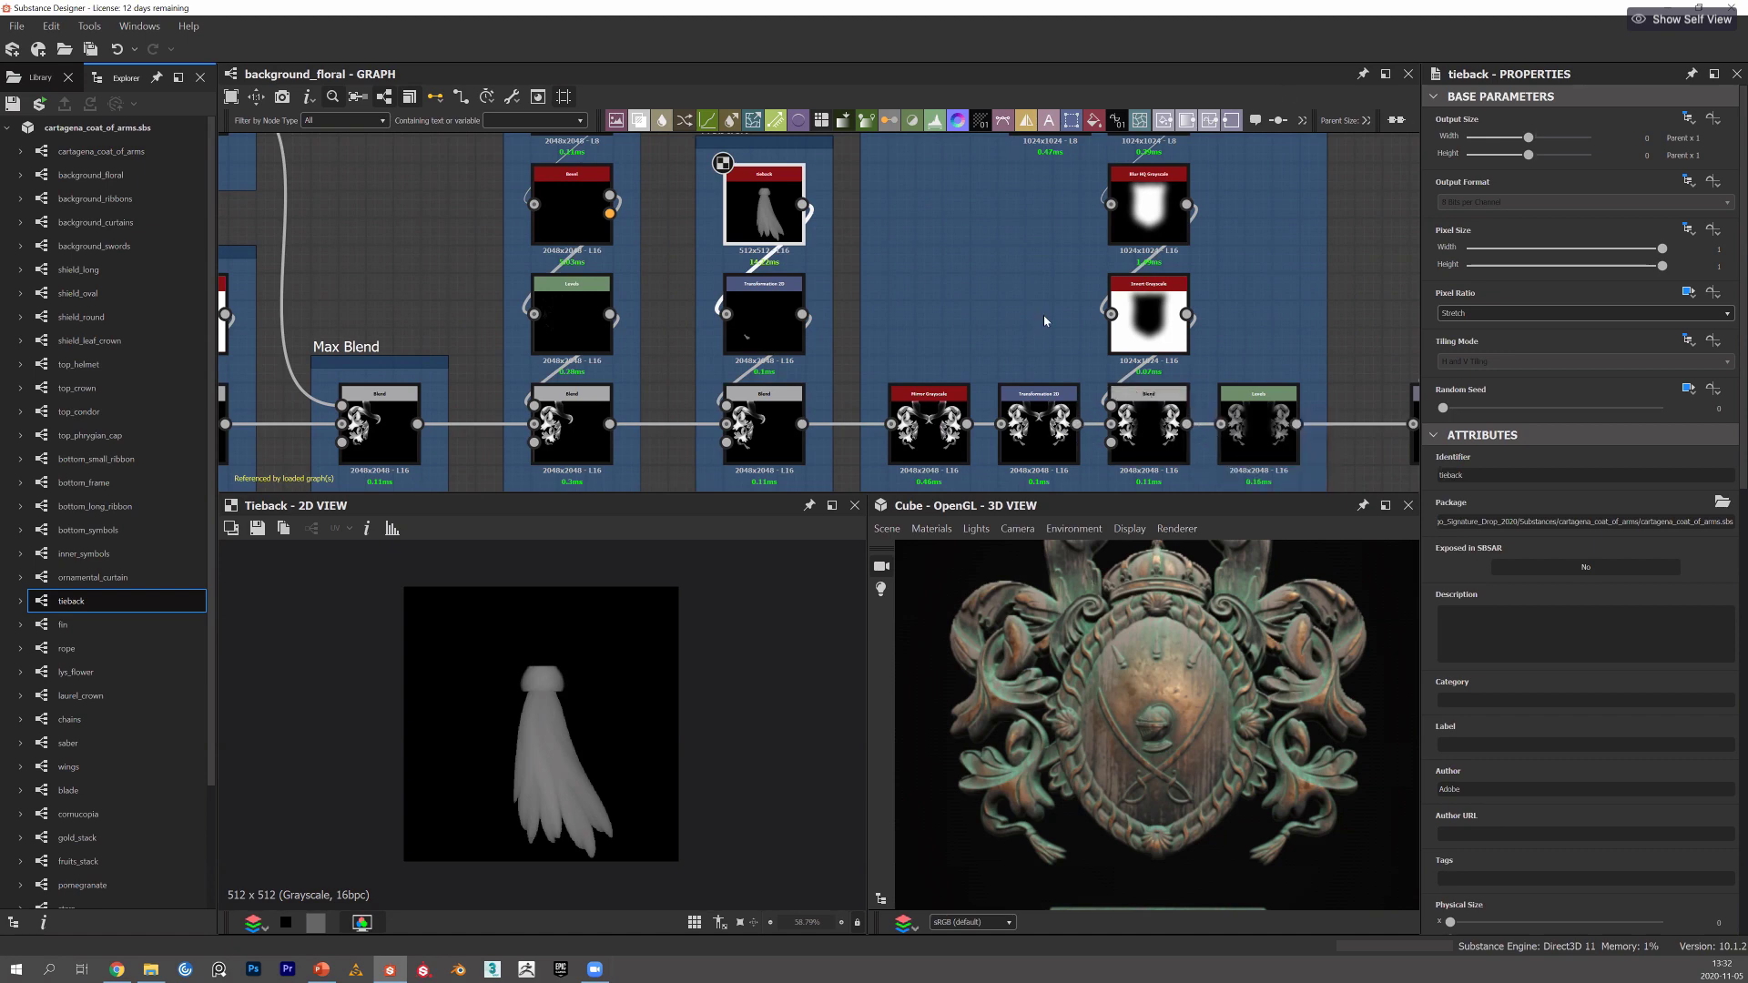
scroll(910, 327, "down", 3)
middle_click_drag(907, 328, 721, 335)
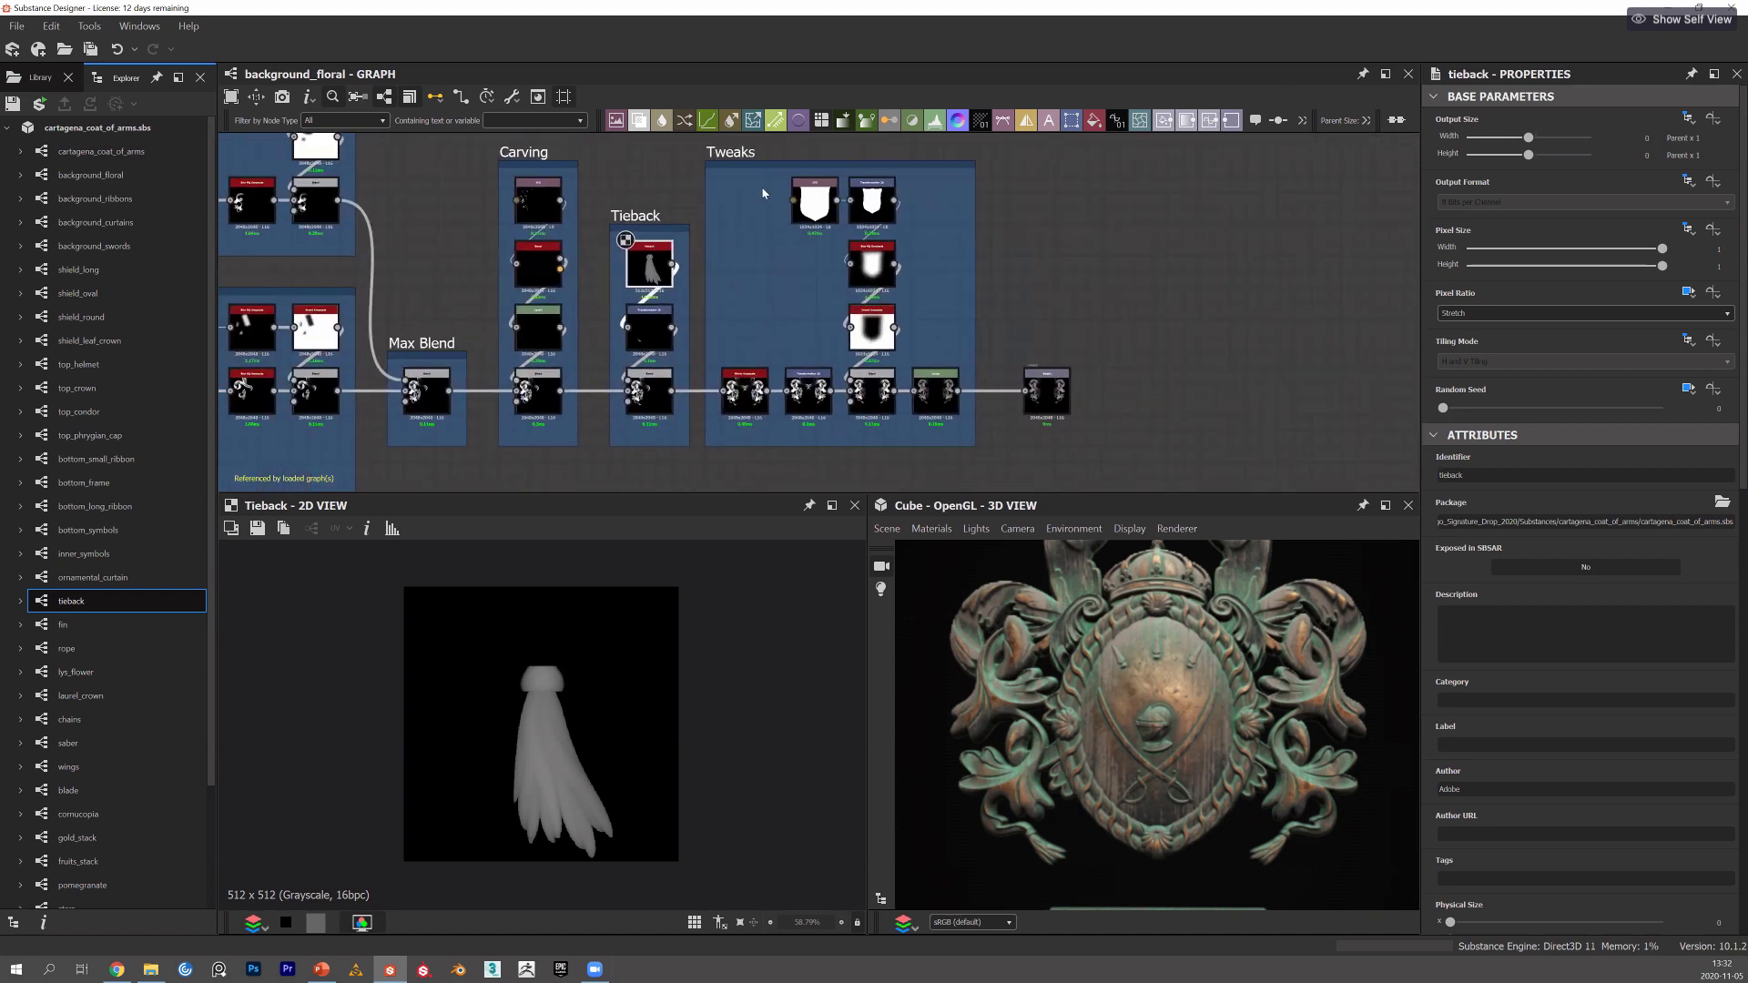
left_click(754, 160)
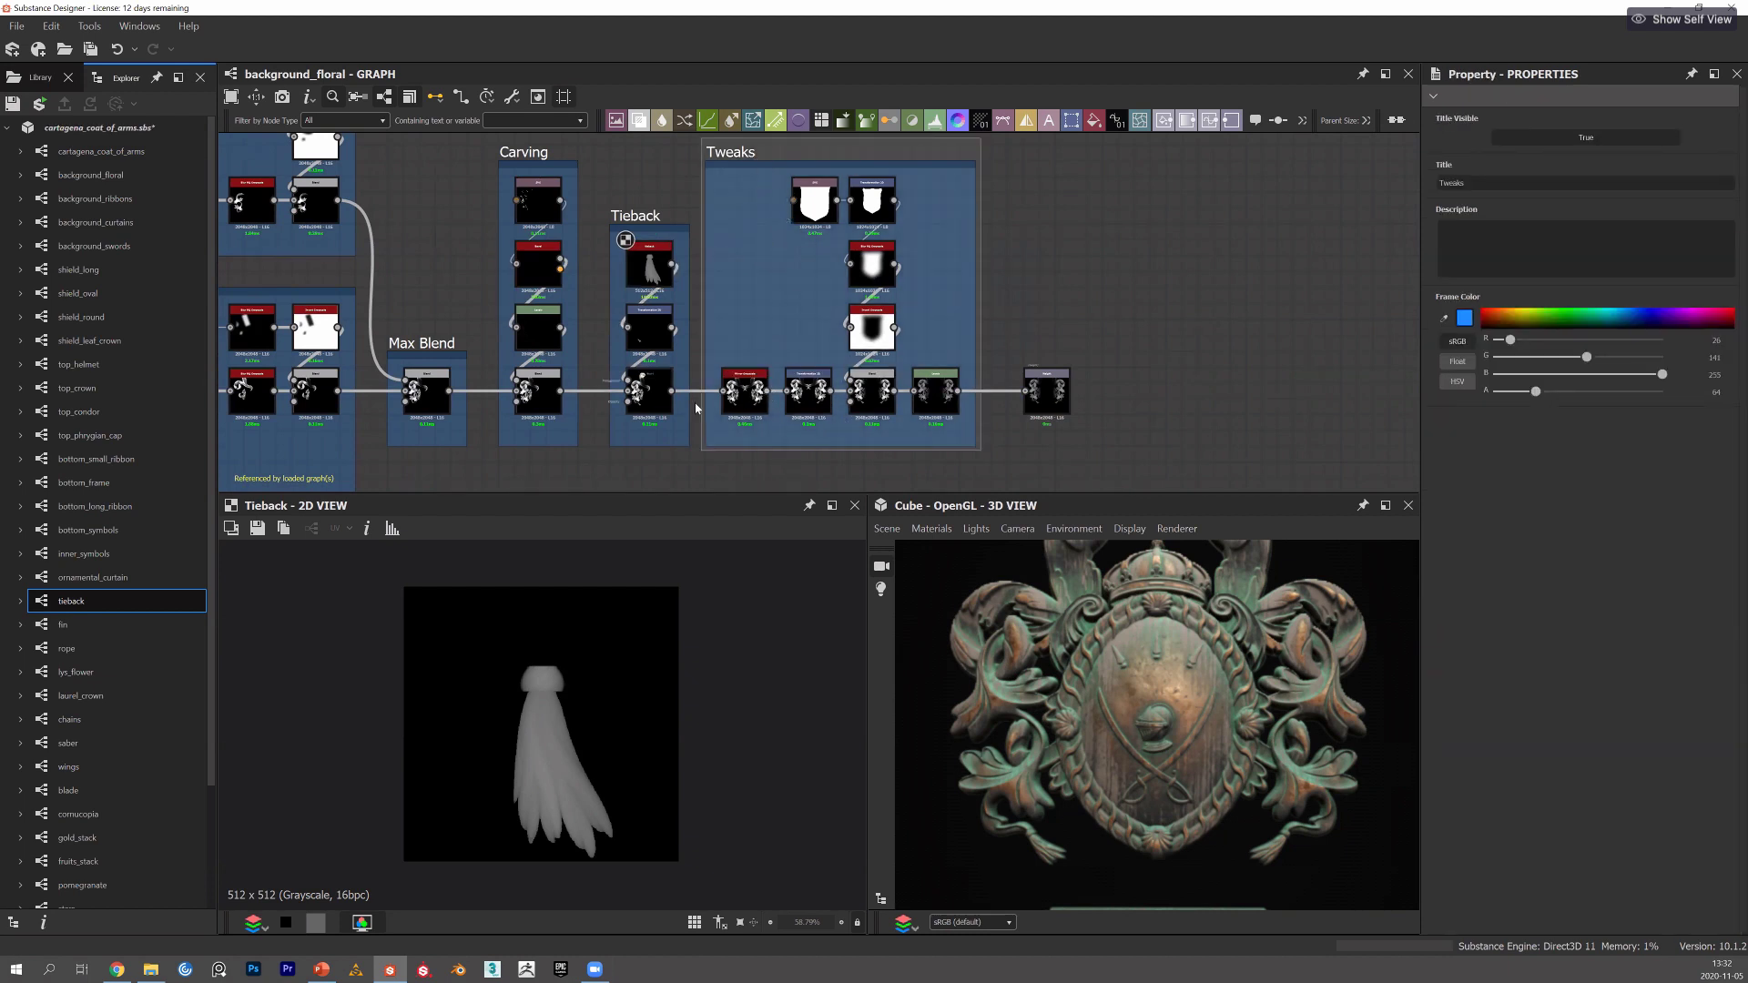
double_click(649, 391)
double_click(935, 392)
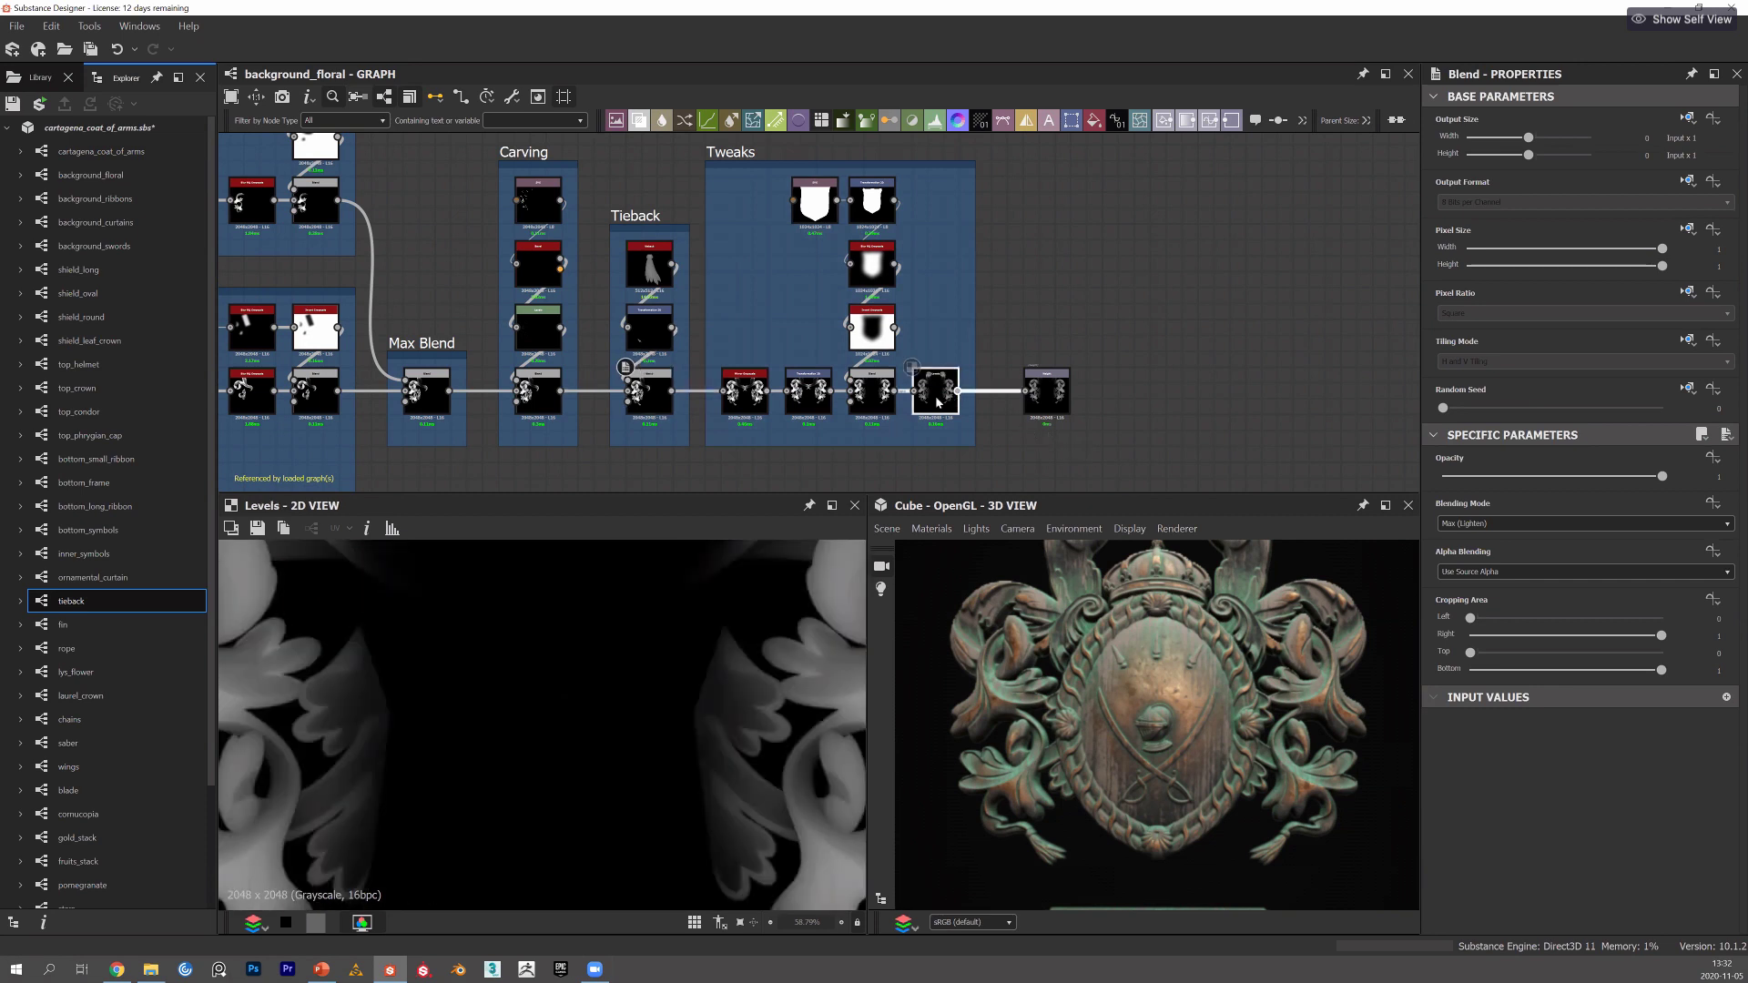
key("f")
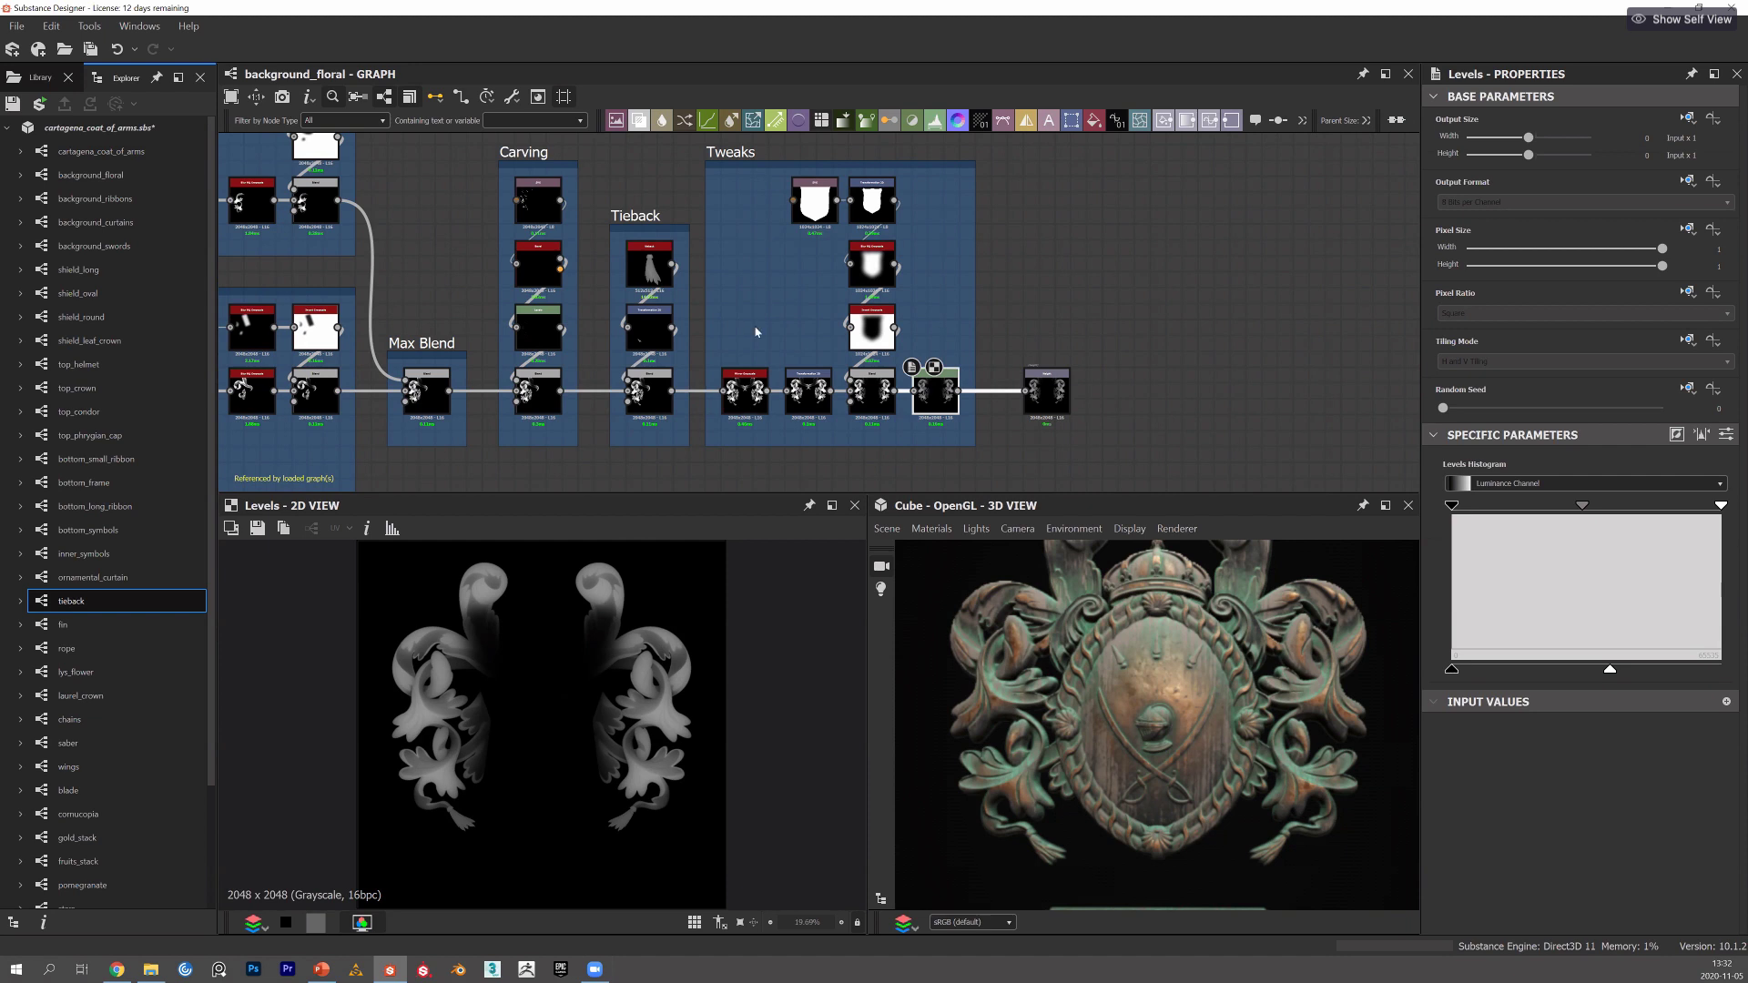
Open the background_ribbons graph from the package.
left_click(117, 176)
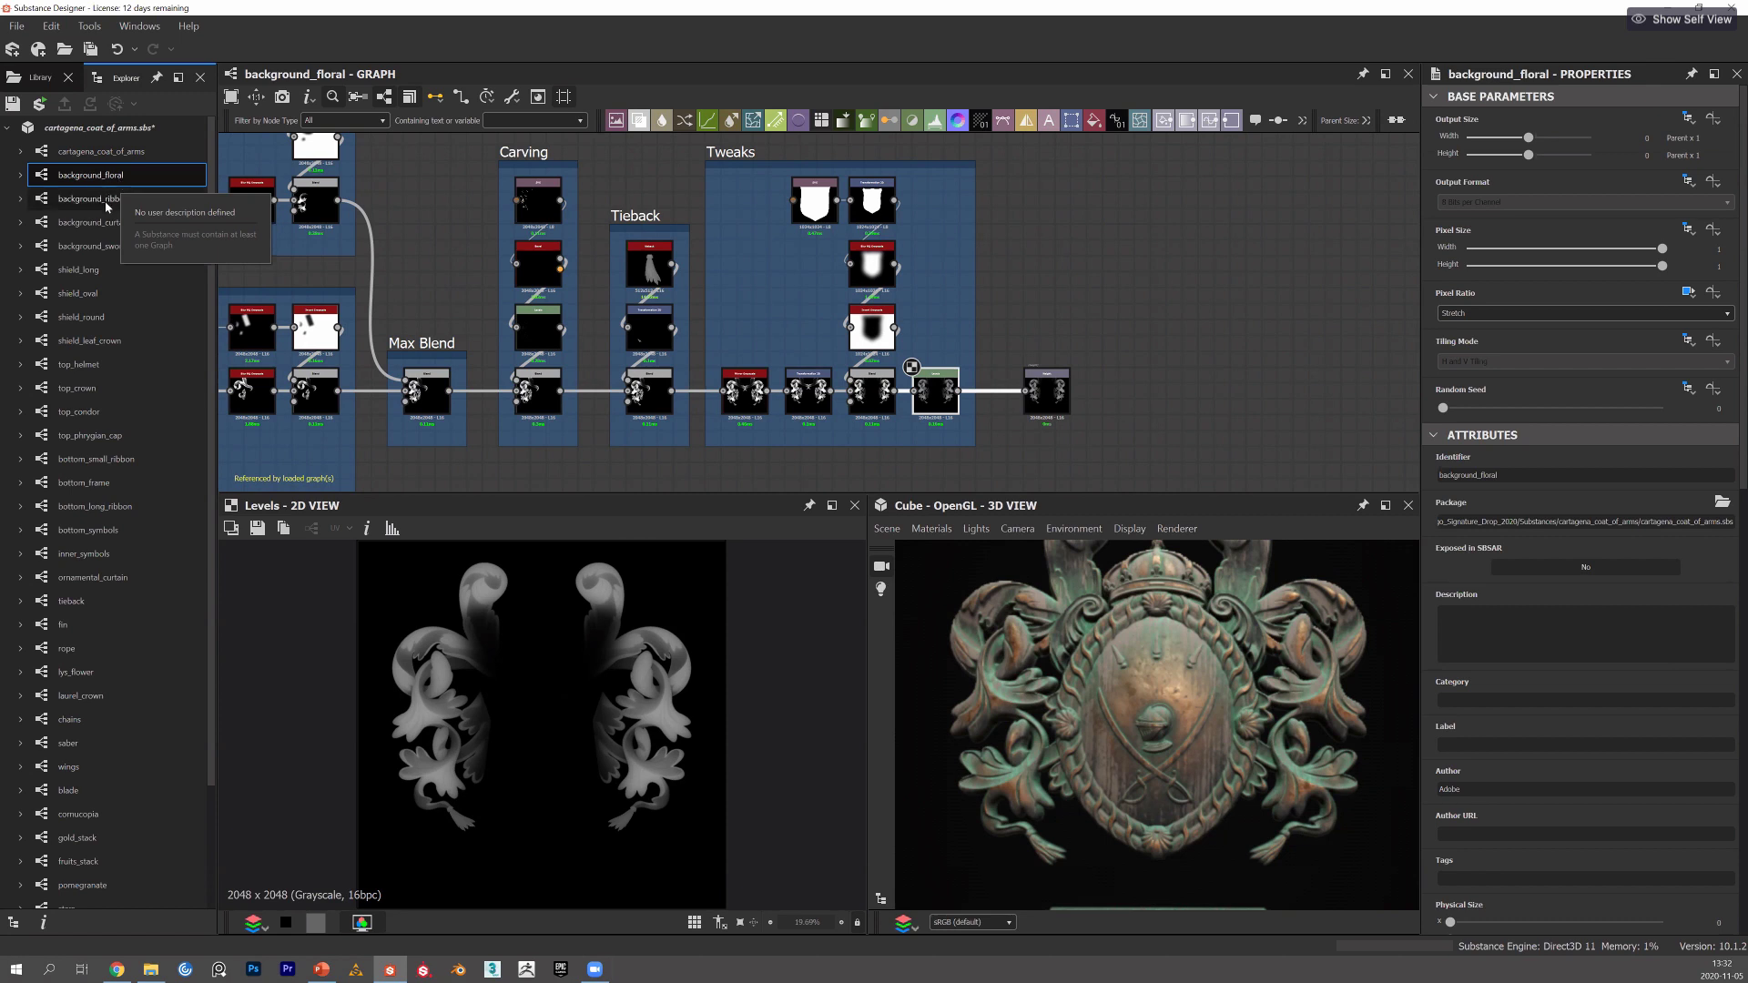
left_click(118, 201)
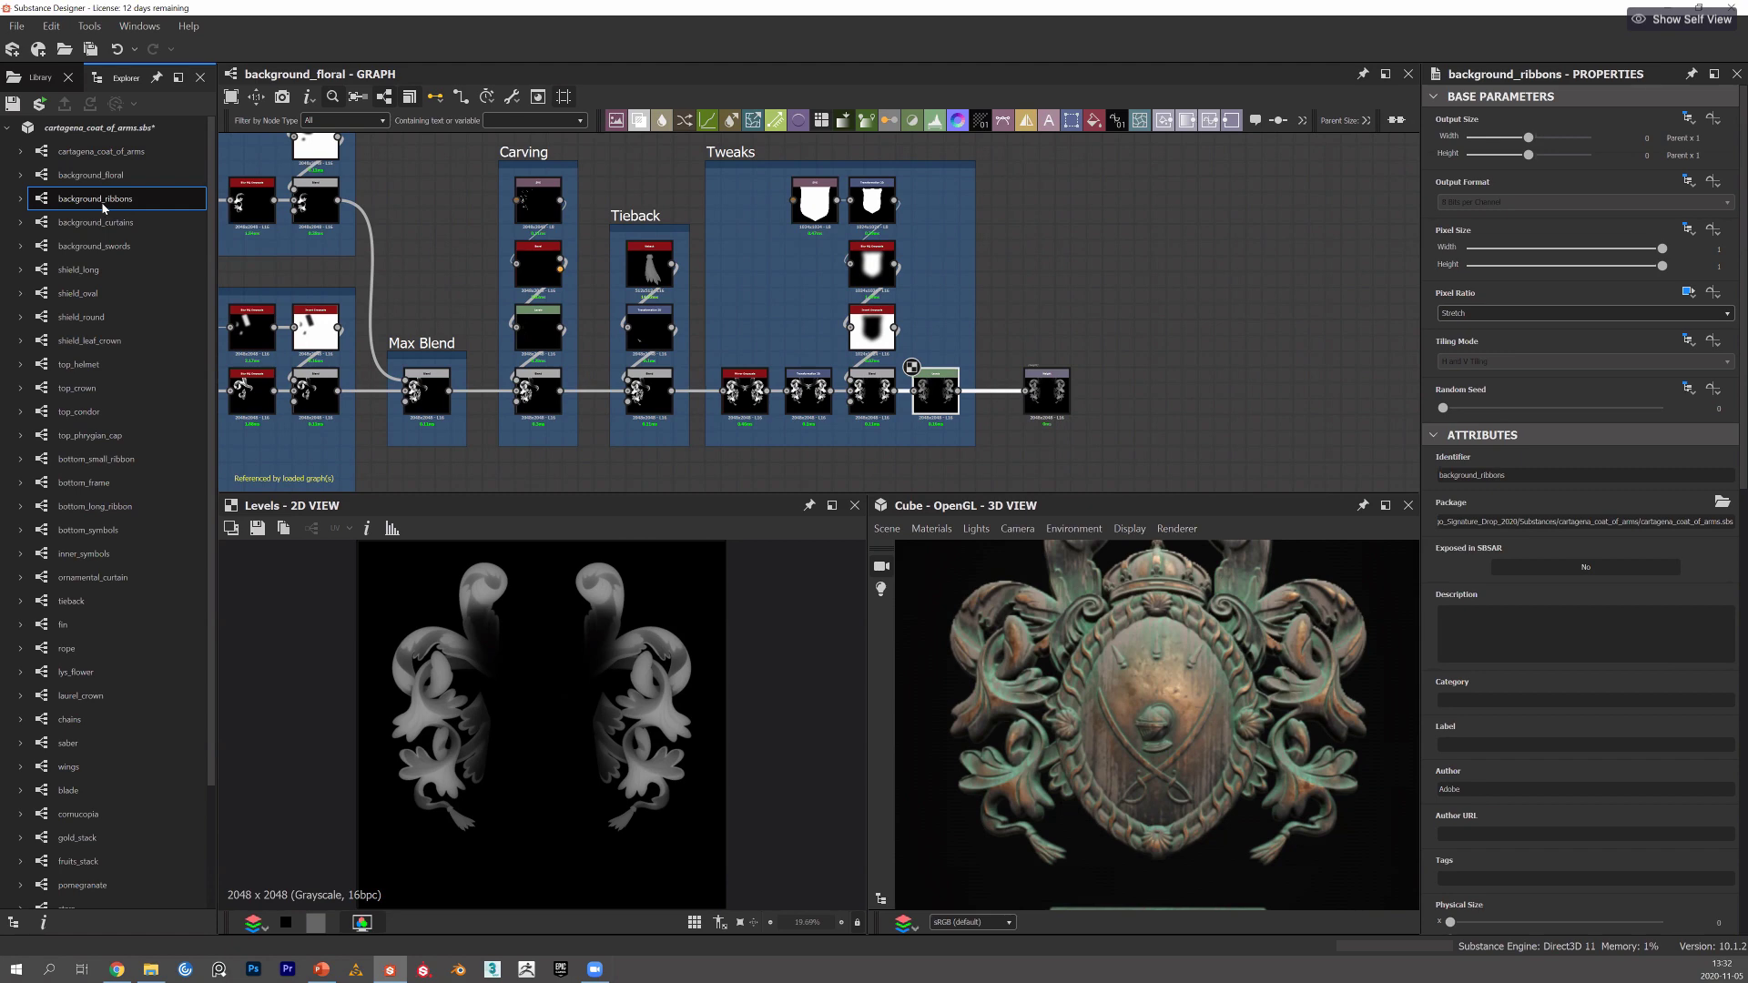
double_click(109, 203)
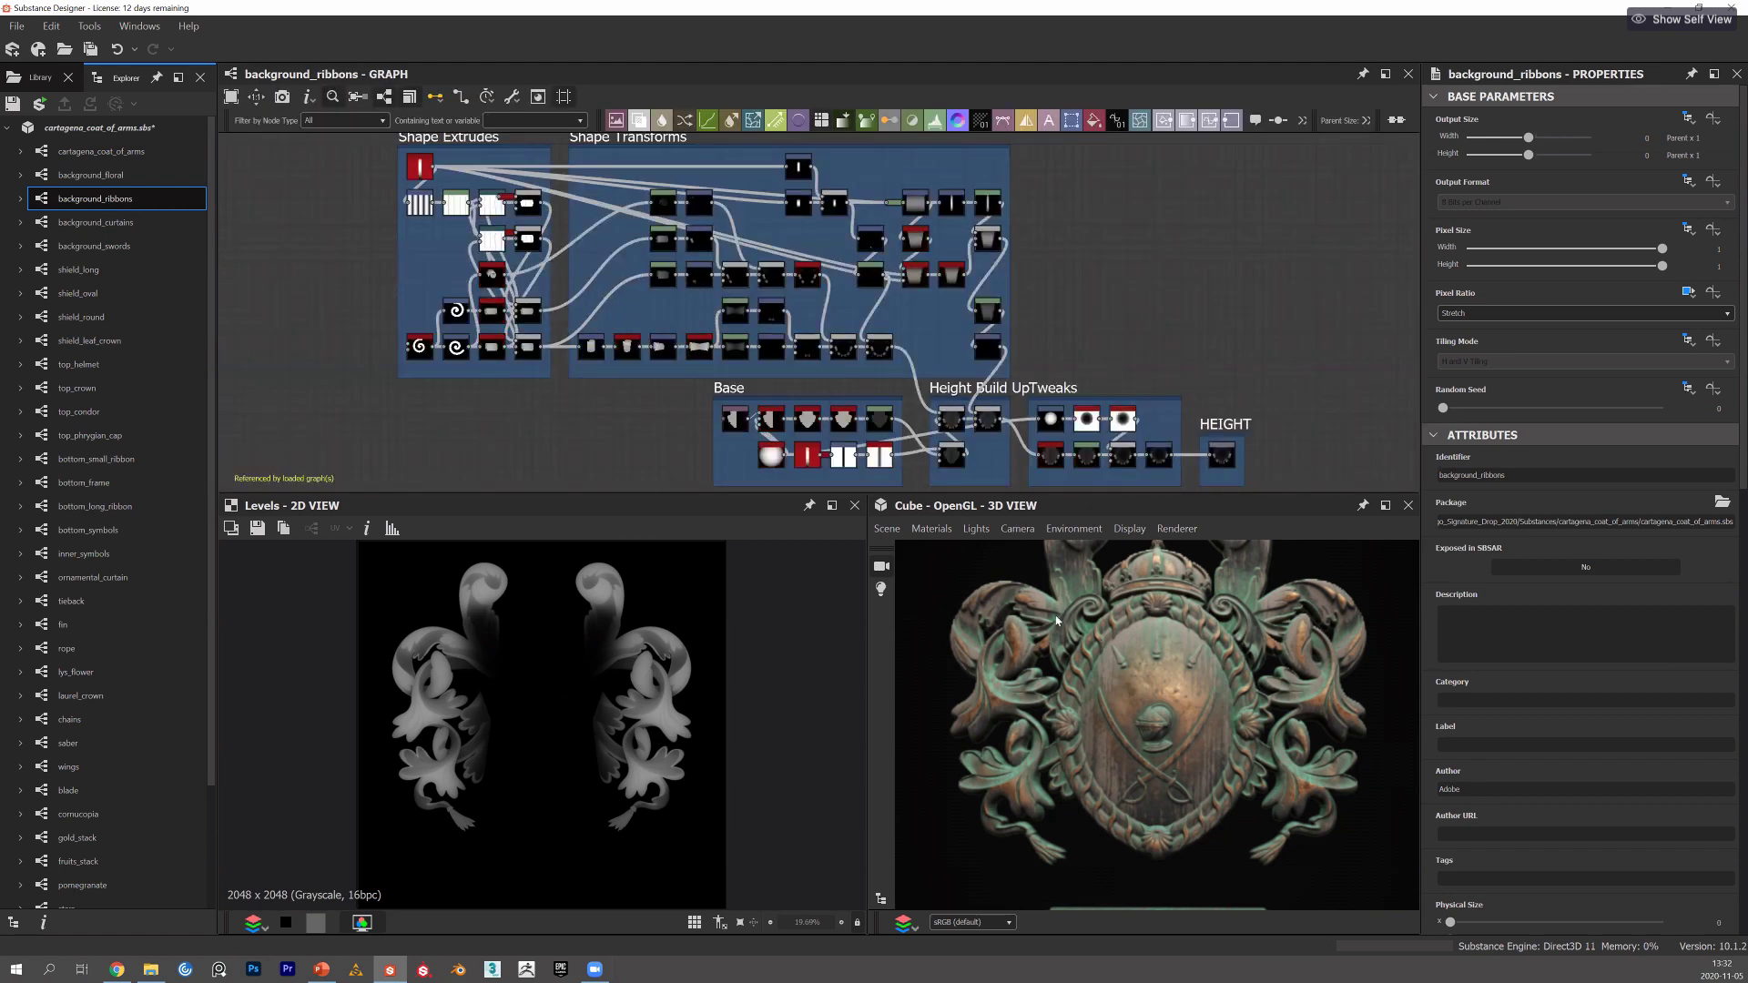
Set the Background Type of the cartagena_coat_of_arms graph to Ribbons in its preview input parameters.
key("Up")
key("Up")
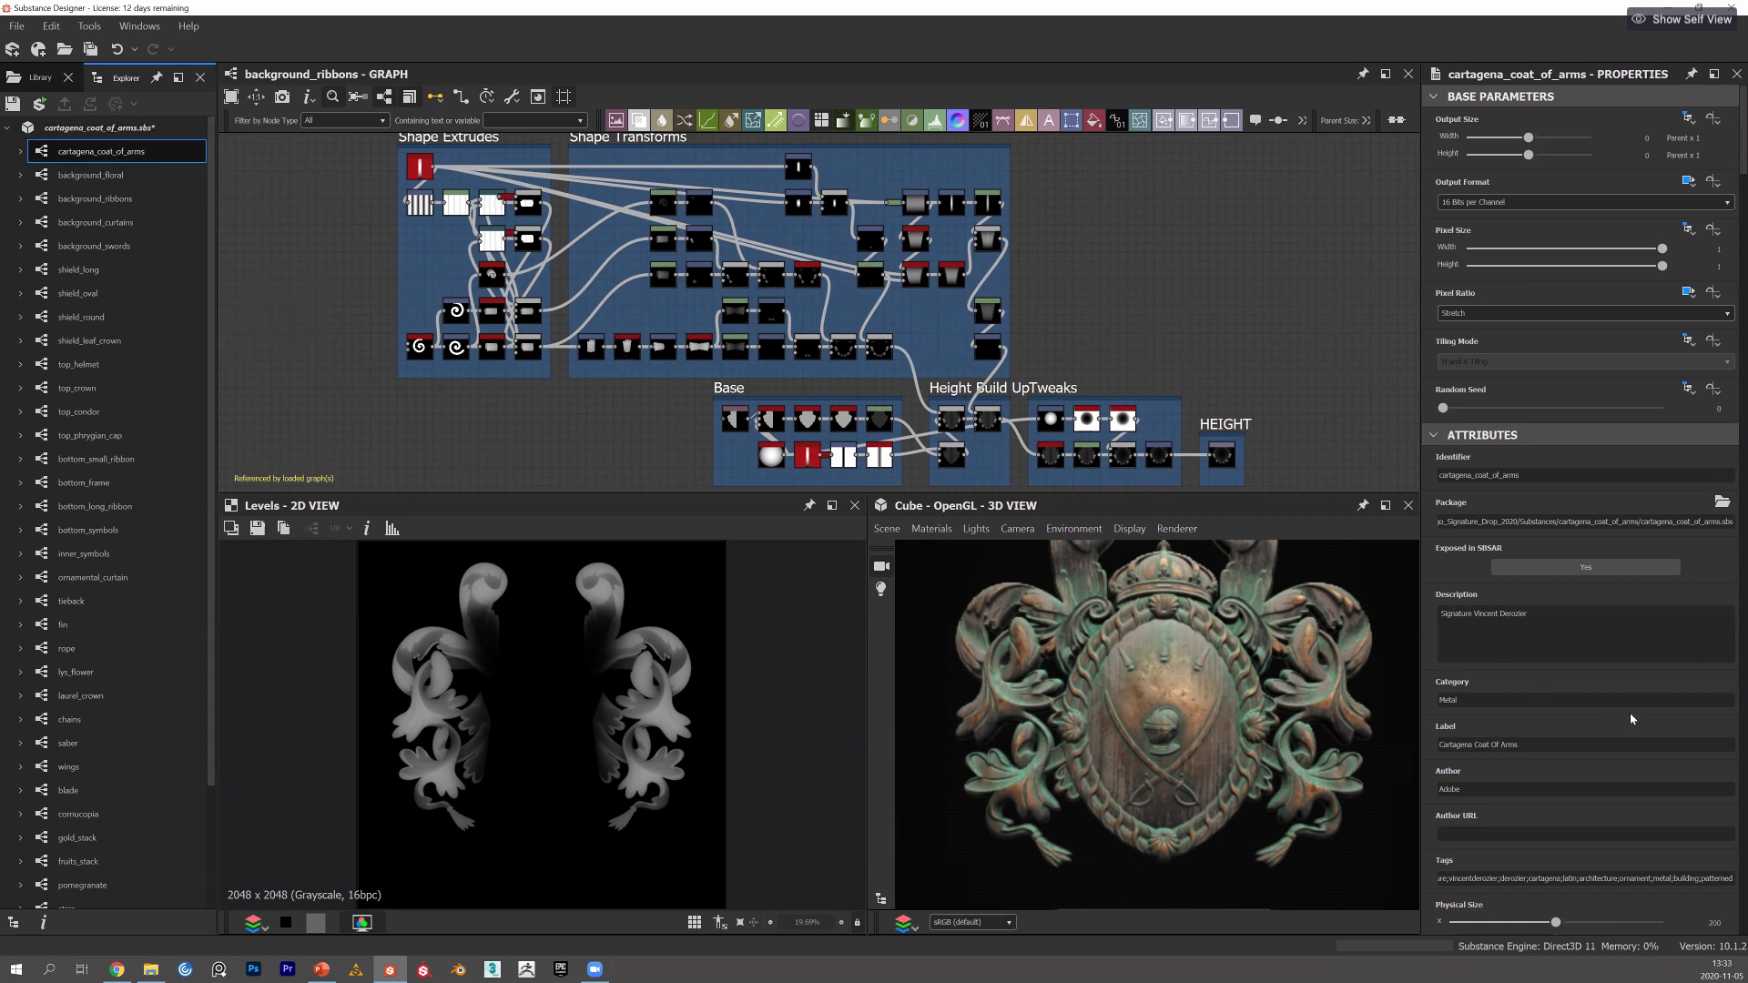
scroll(1630, 715, "down", 4)
scroll(1603, 702, "down", 4)
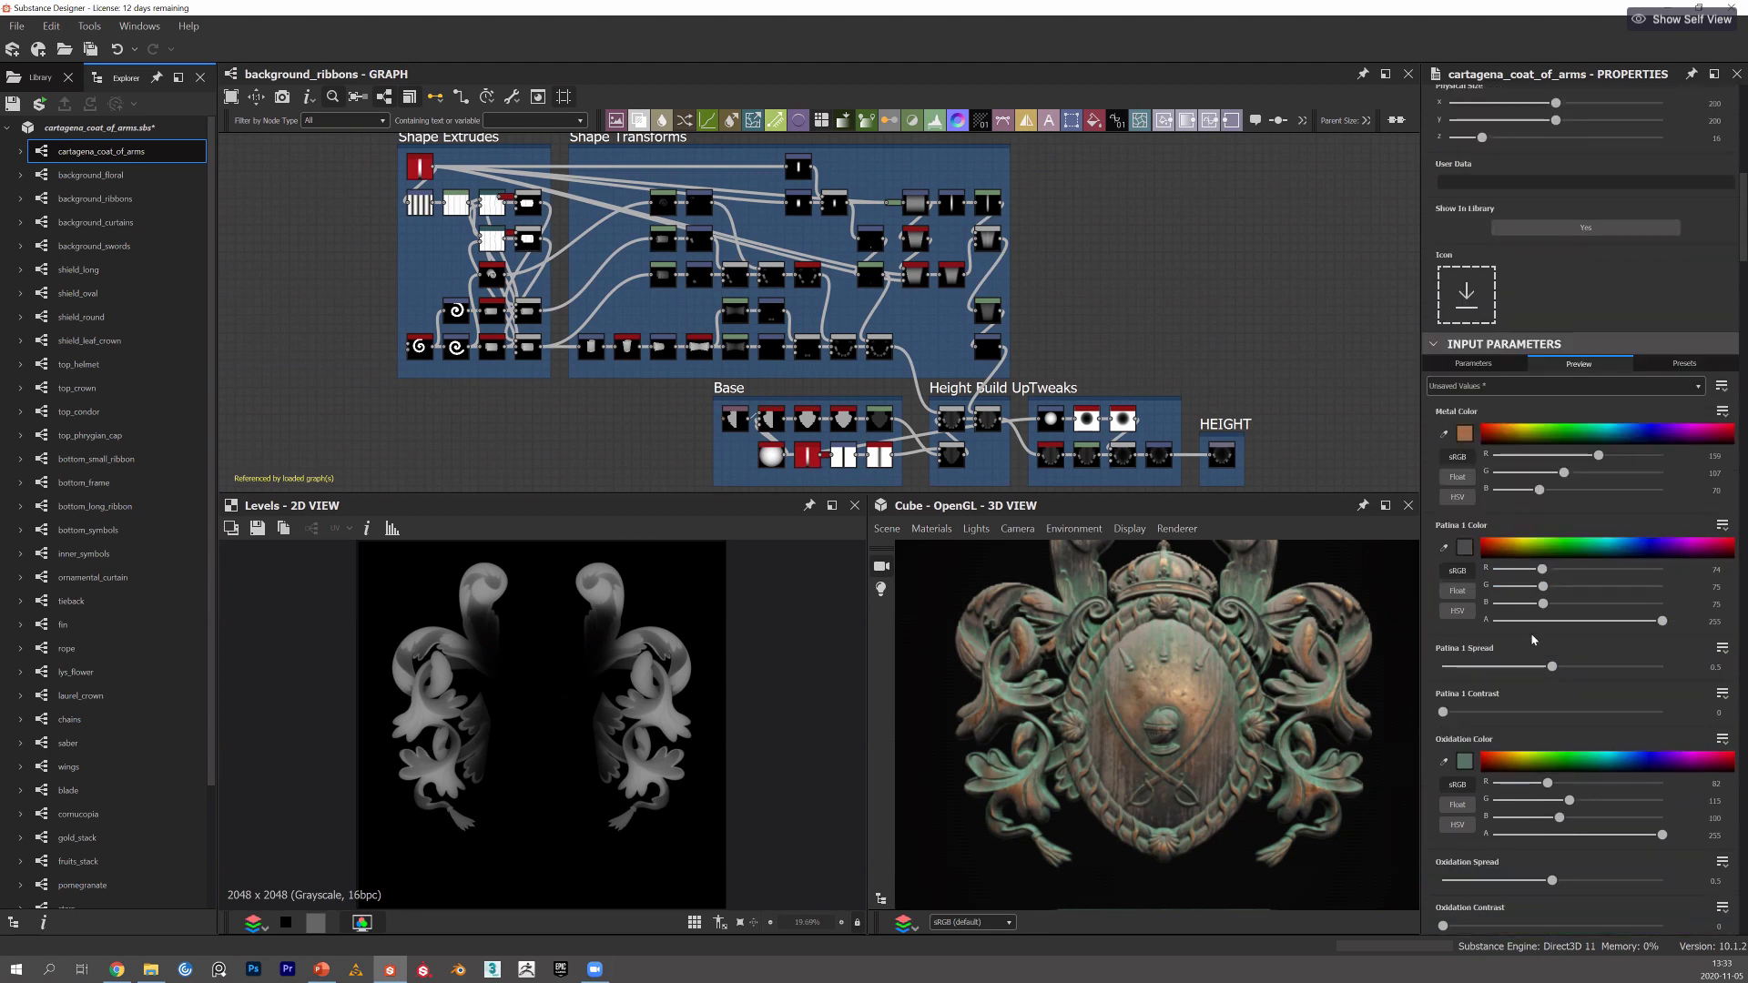
scroll(1539, 706, "down", 6)
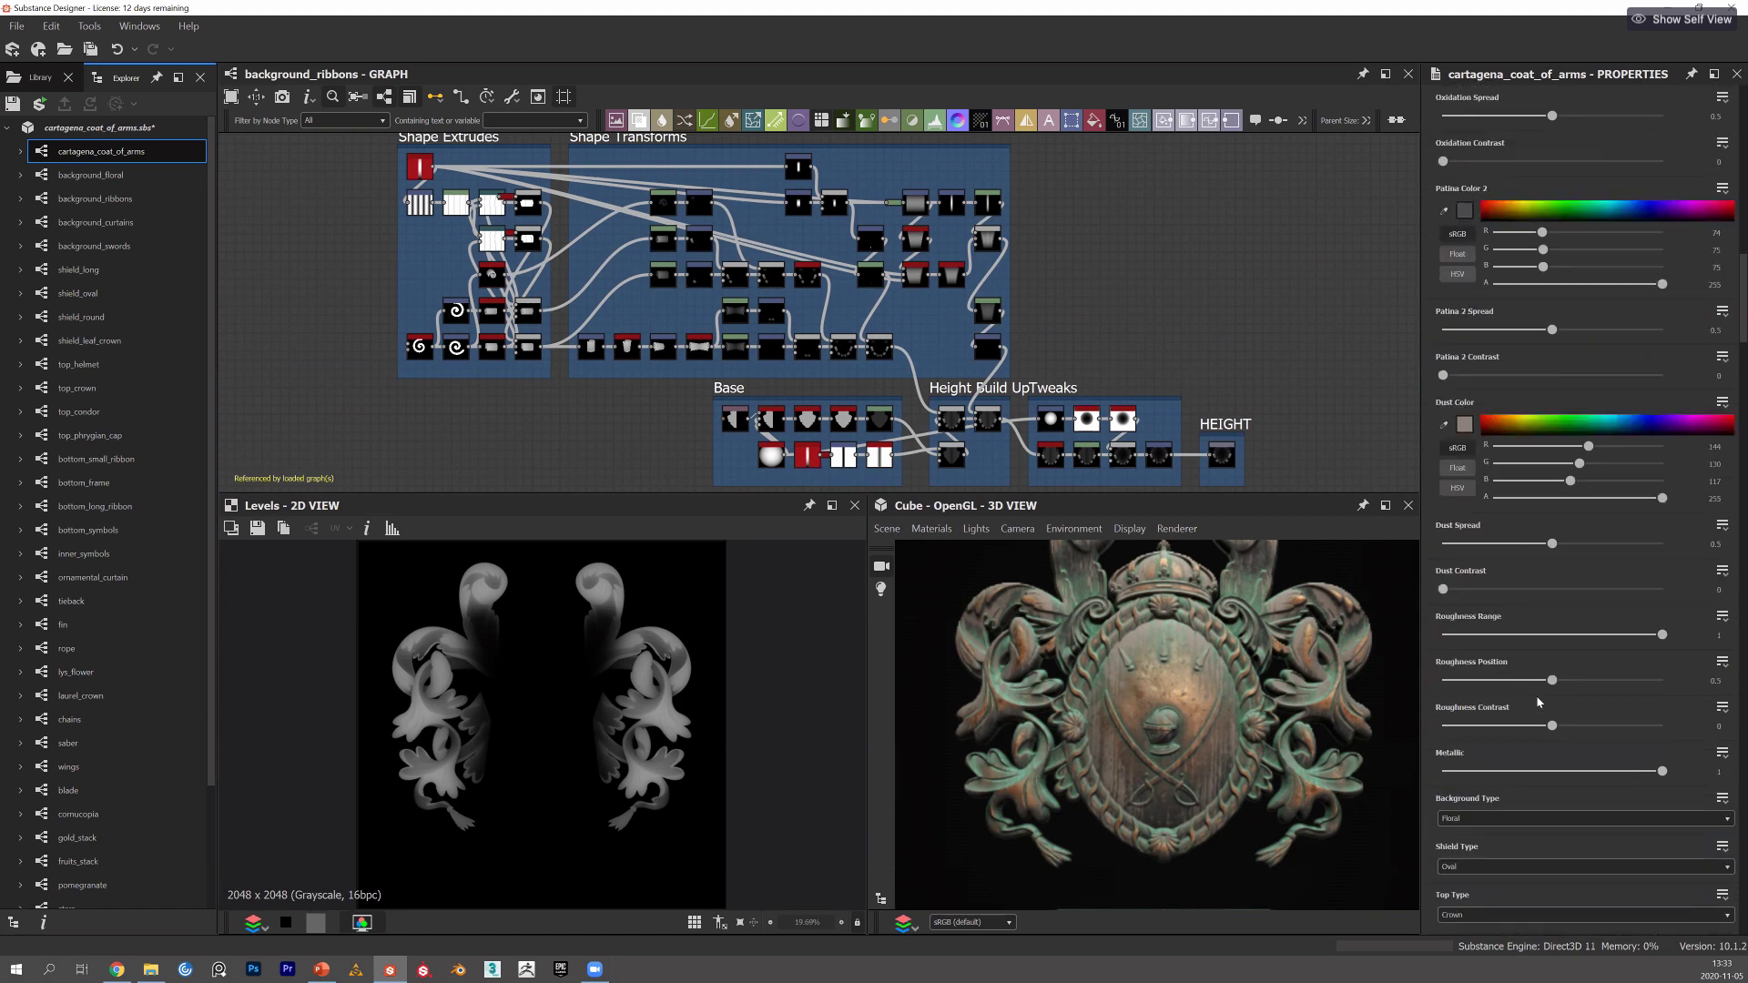
scroll(1534, 706, "down", 3)
left_click(1498, 656)
left_click(1480, 668)
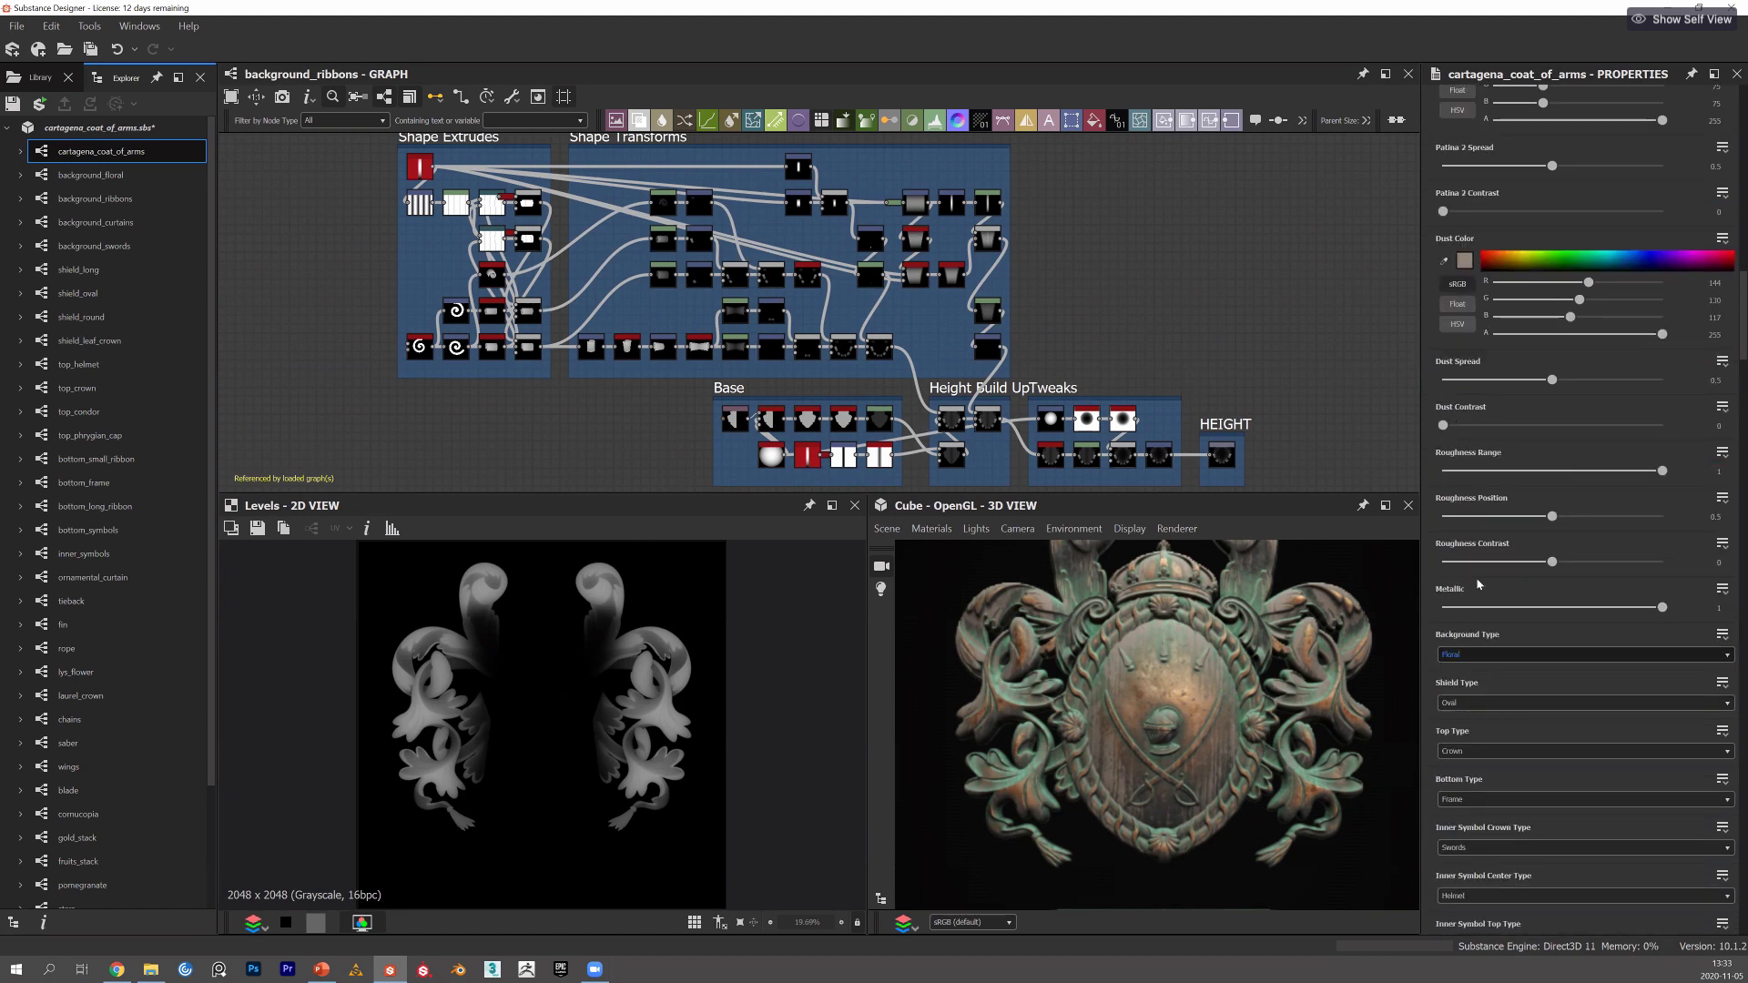
scroll(1483, 657, "down", 1)
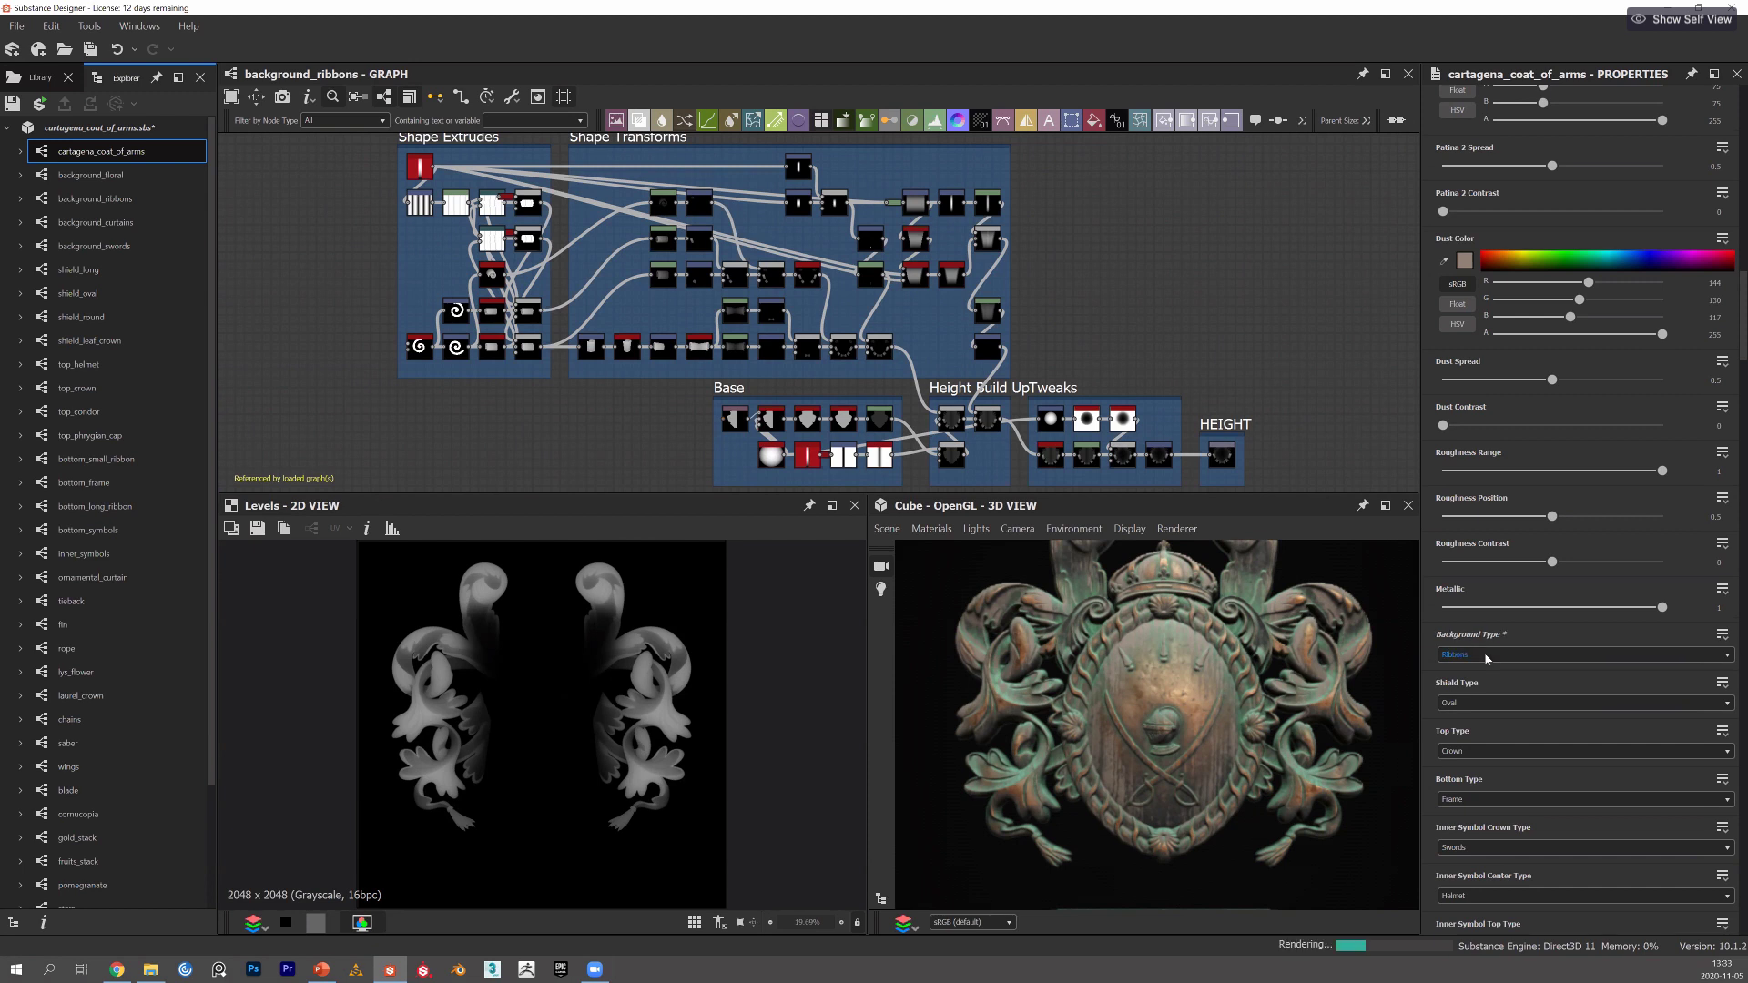
Review the Background Type options without changing the choice, and inspect the ribbons version of the ornament in the 3D view.
left_click(1484, 658)
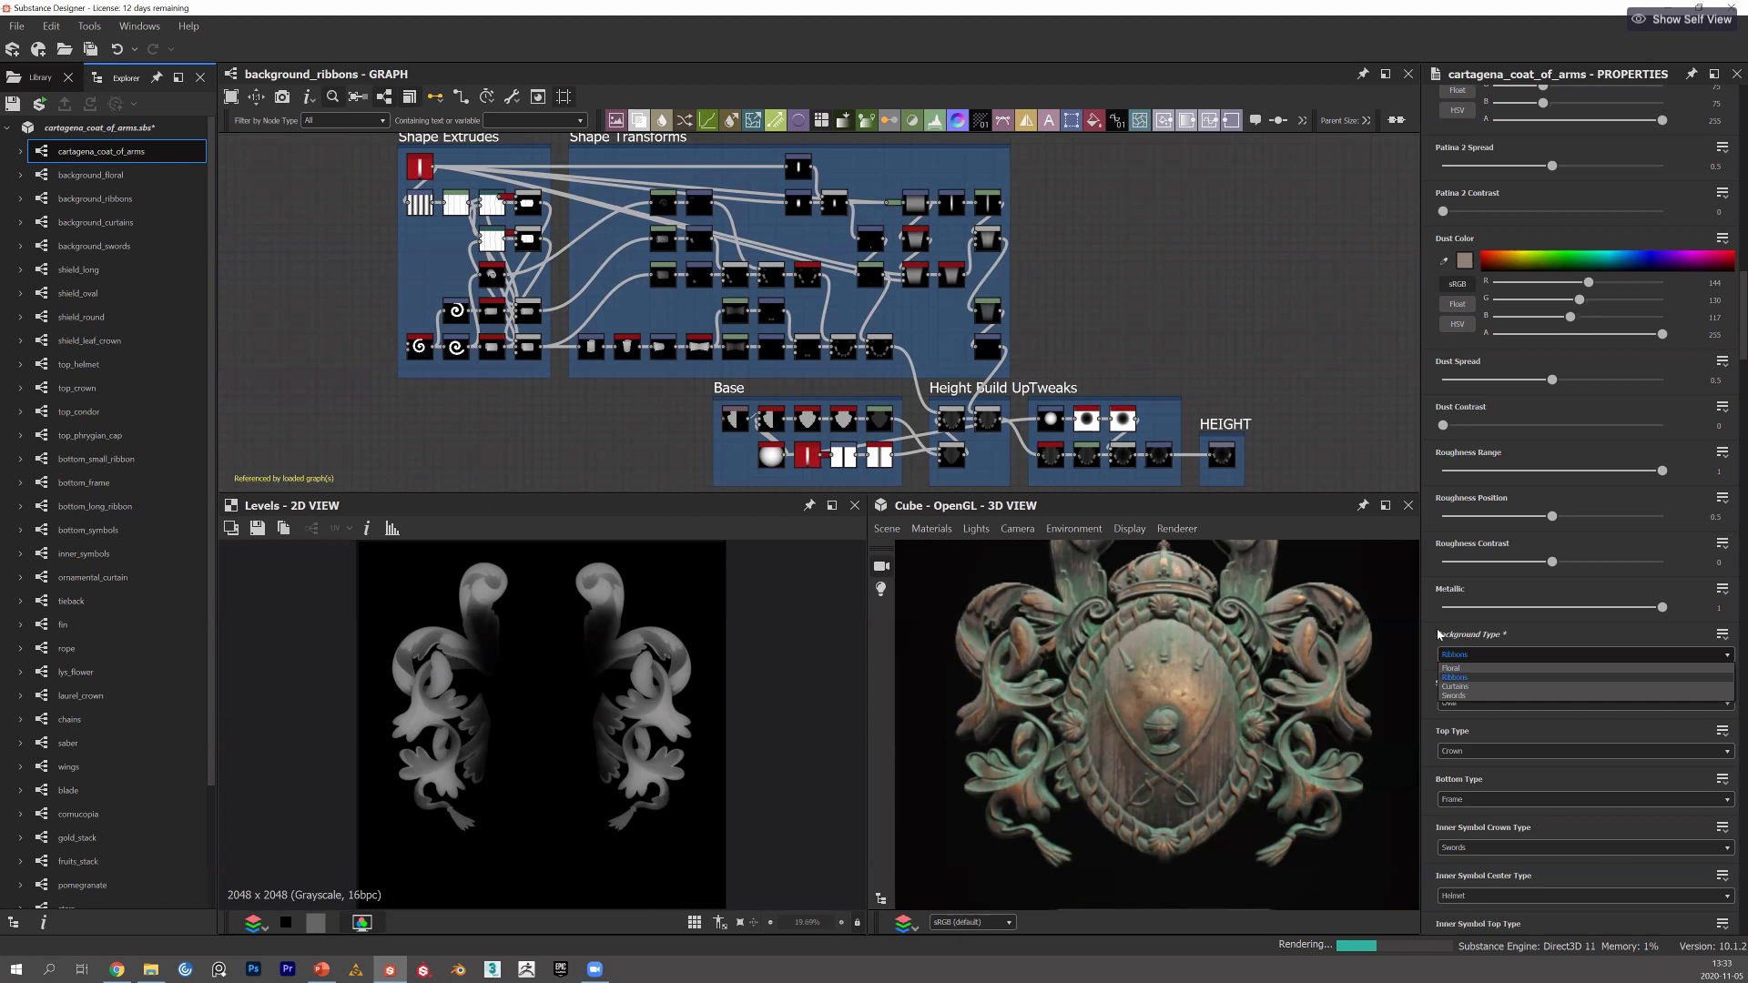
left_click(1269, 718)
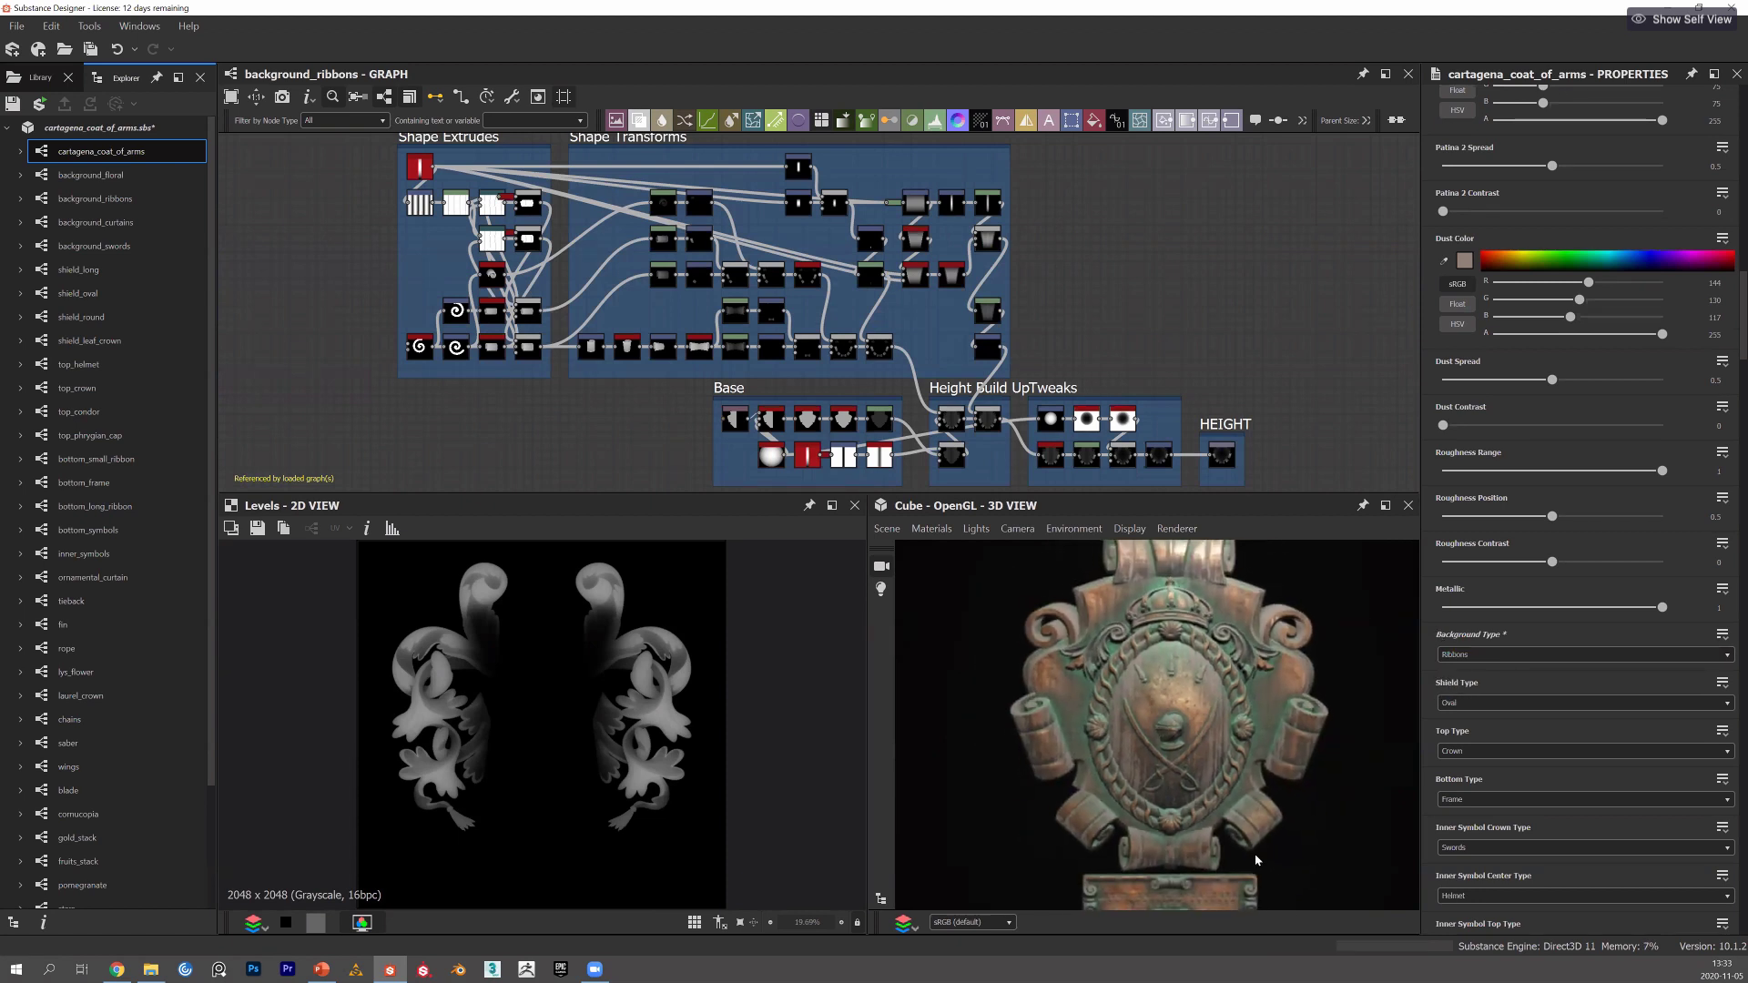
scroll(1250, 754, "up", 1)
mouse_move(1251, 753)
left_mouse_down()
mouse_move(1183, 742)
mouse_move(1243, 742)
left_mouse_up()
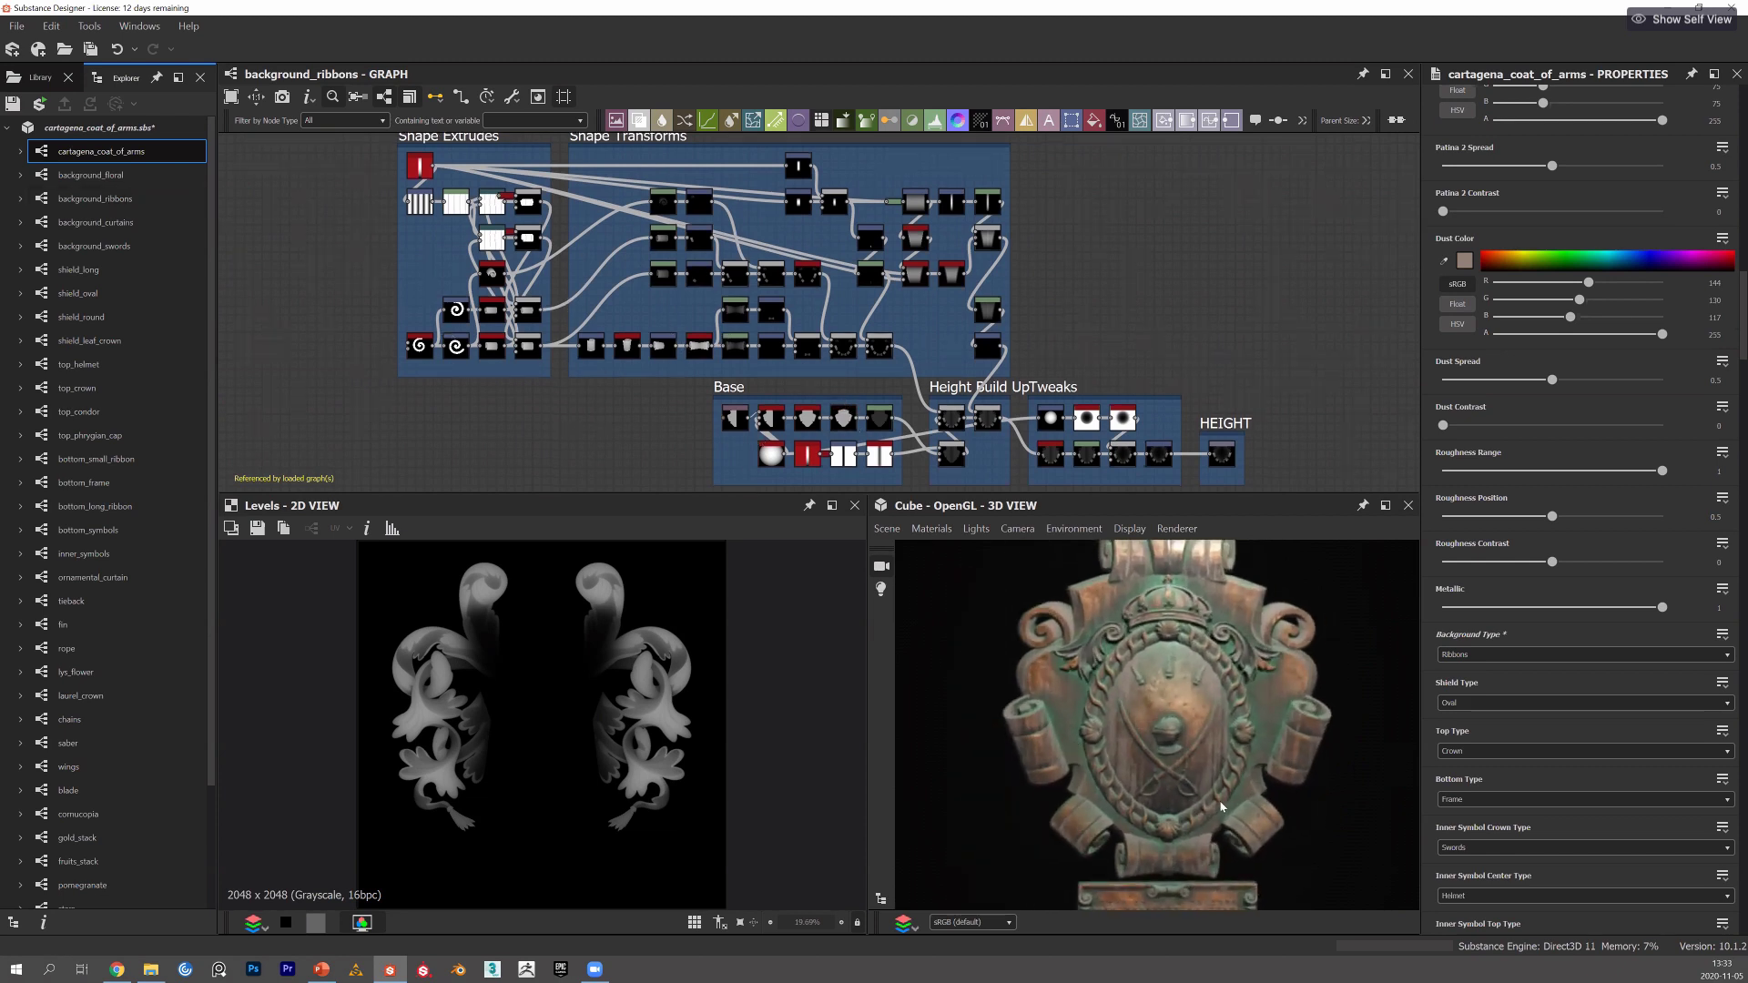
Orbit the ribbons ornament in the 3D view and preview the HEIGHT output of background_ribbons in the 2D view.
middle_click_drag(1129, 401, 951, 319)
left_click_drag(1134, 755, 1188, 752)
middle_click_drag(1189, 754, 1156, 707)
double_click(1049, 383)
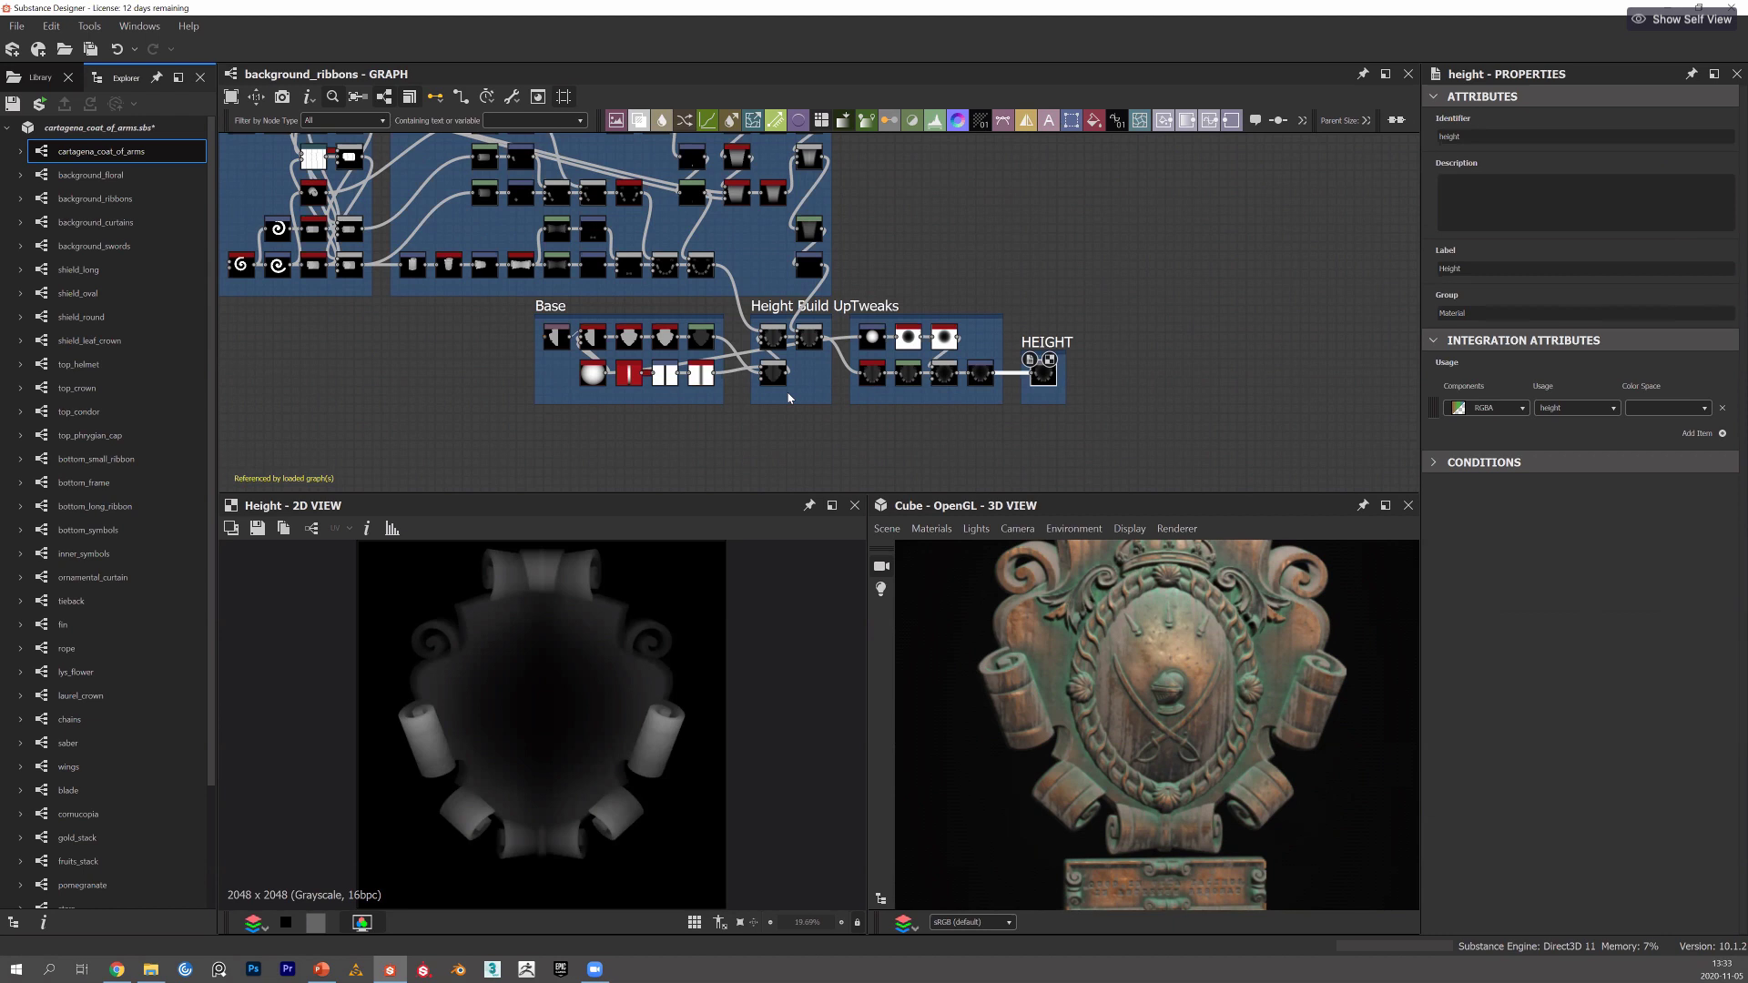
Survey the background_ribbons frames and show the parameters of the Splatter Circular node in Shape Extrudes.
middle_click_drag(393, 253, 484, 319)
scroll(441, 301, "down", 4)
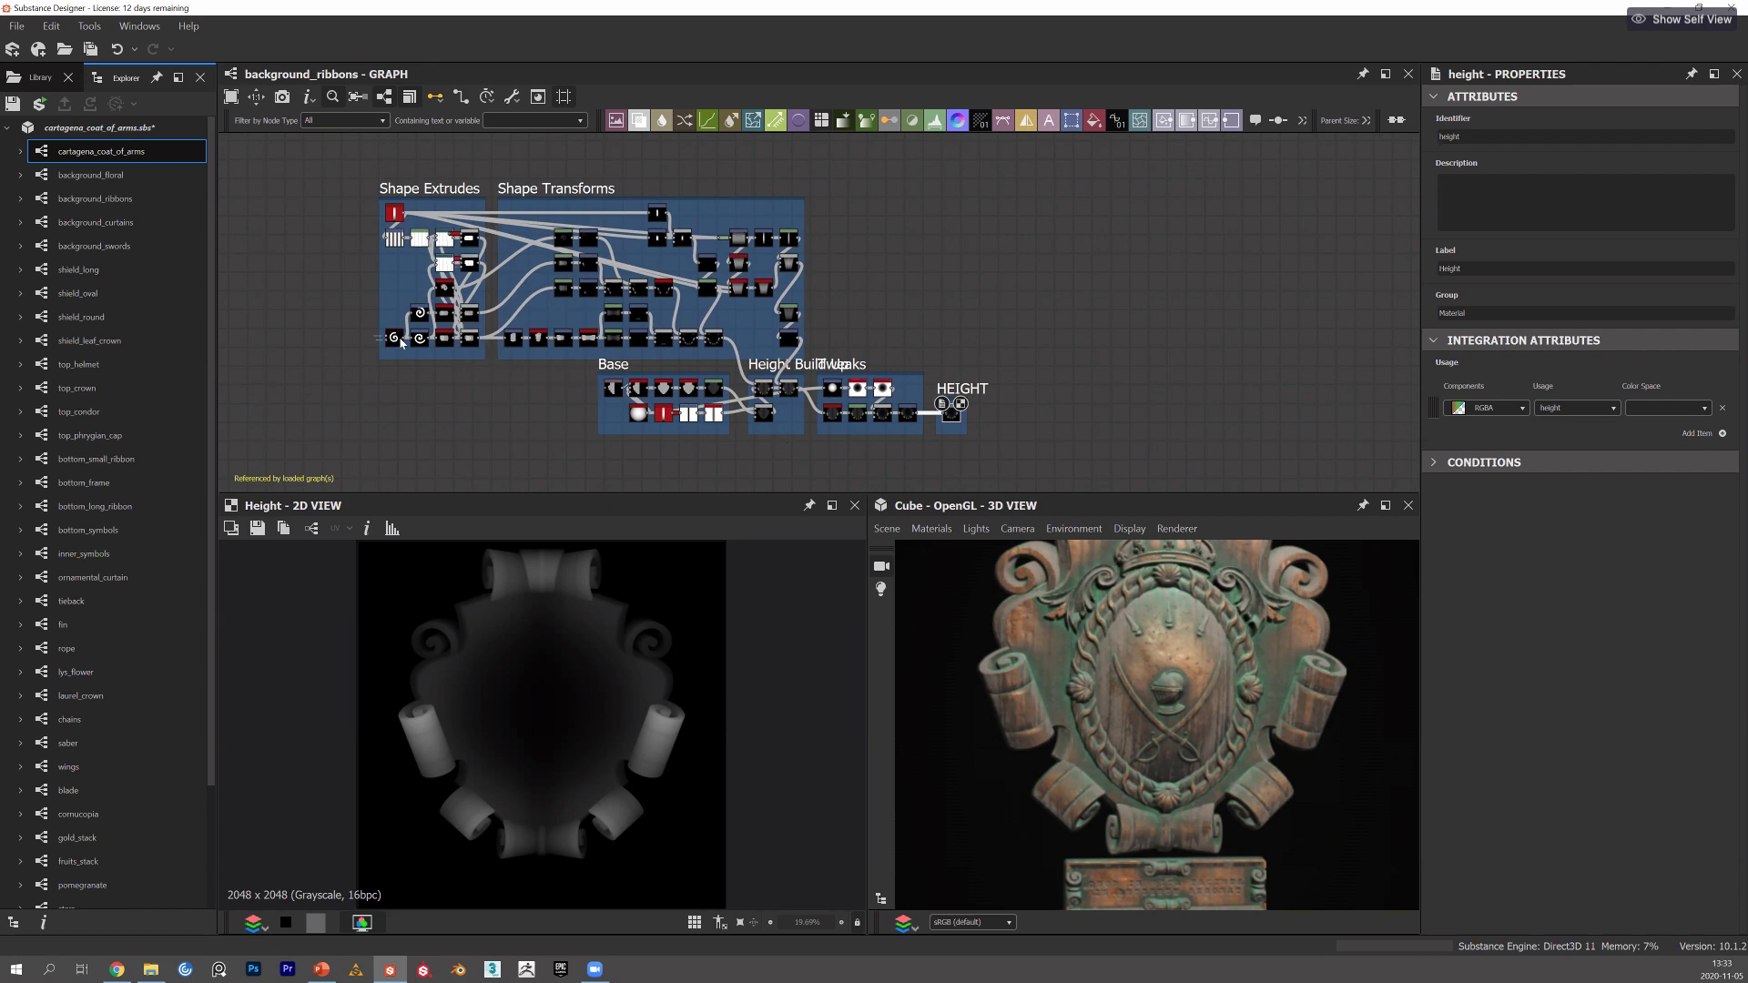
scroll(382, 337, "up", 1)
scroll(382, 337, "up", 3)
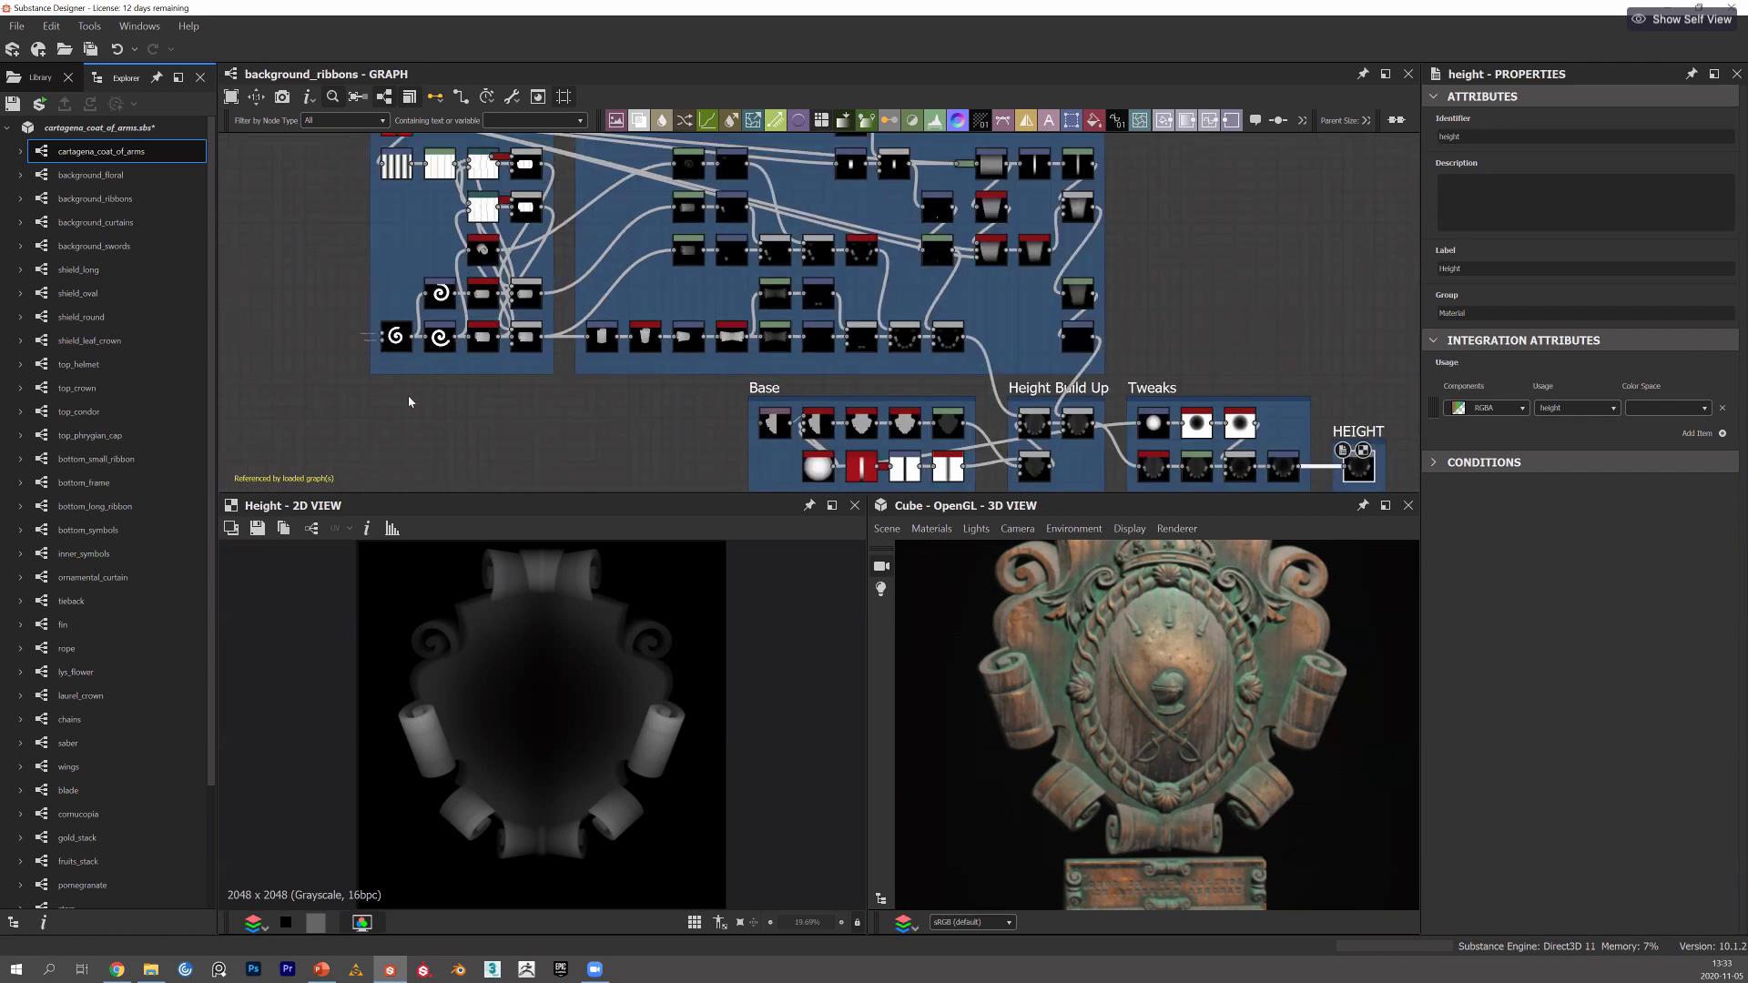
scroll(387, 318, "up", 5)
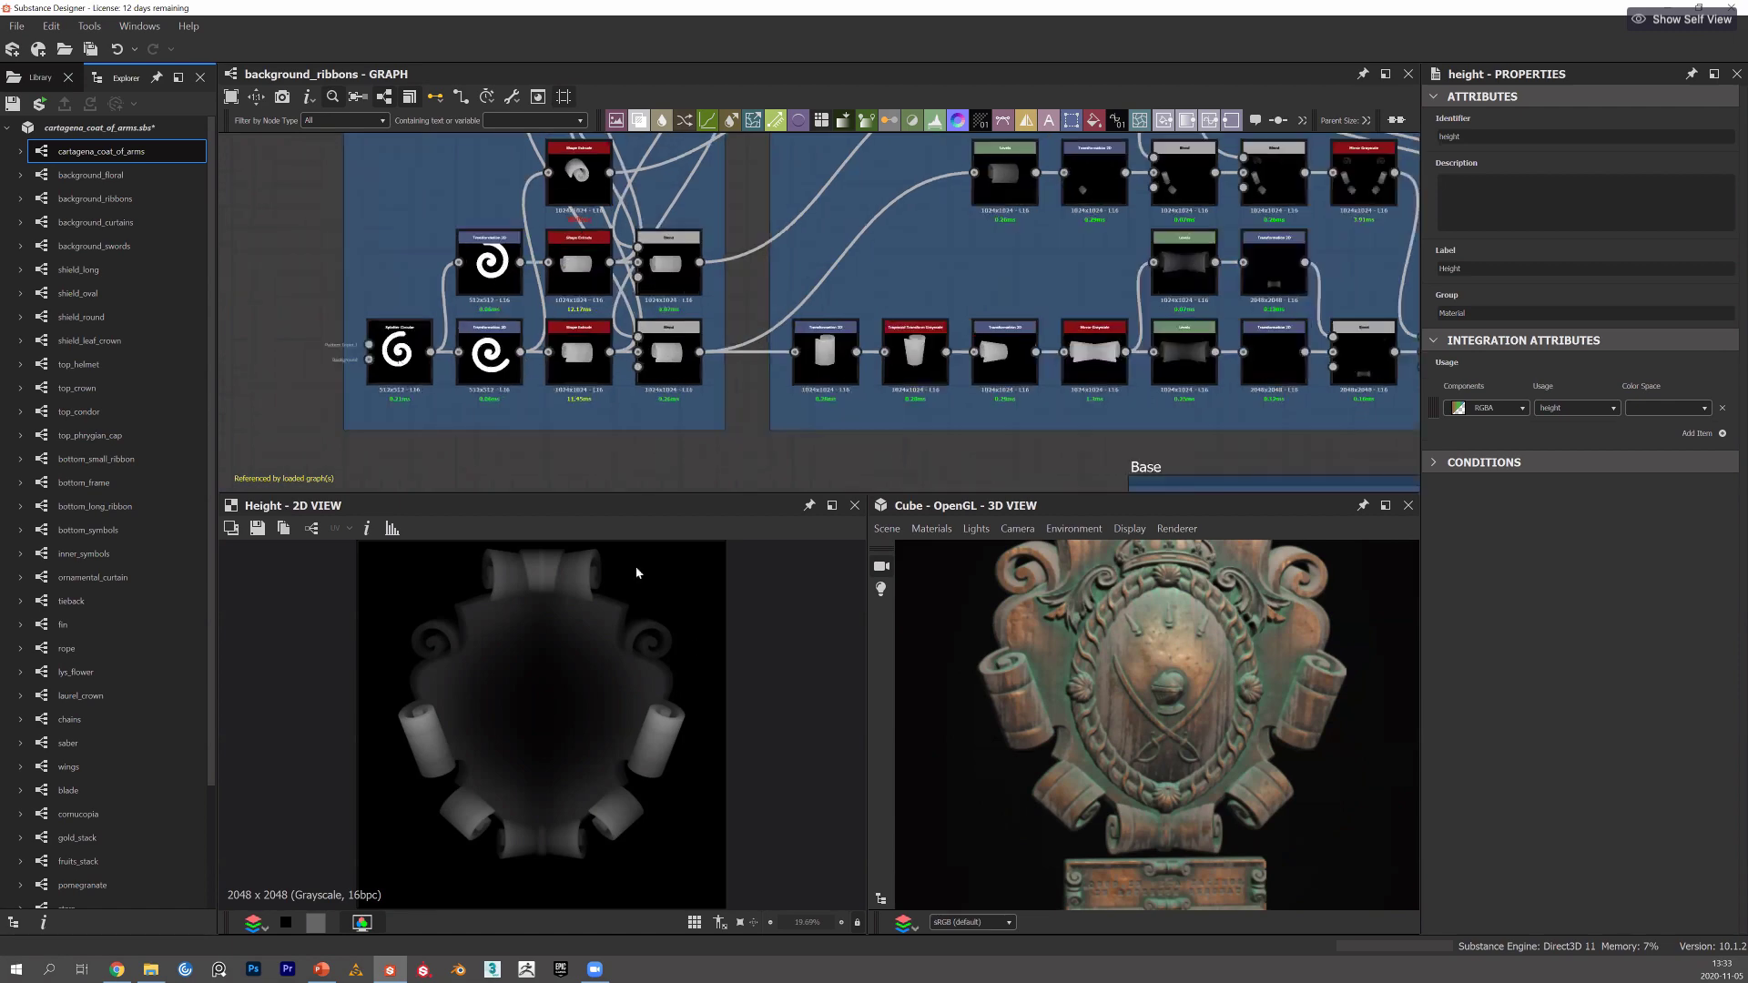
left_click(384, 324)
middle_click_drag(410, 356, 395, 312)
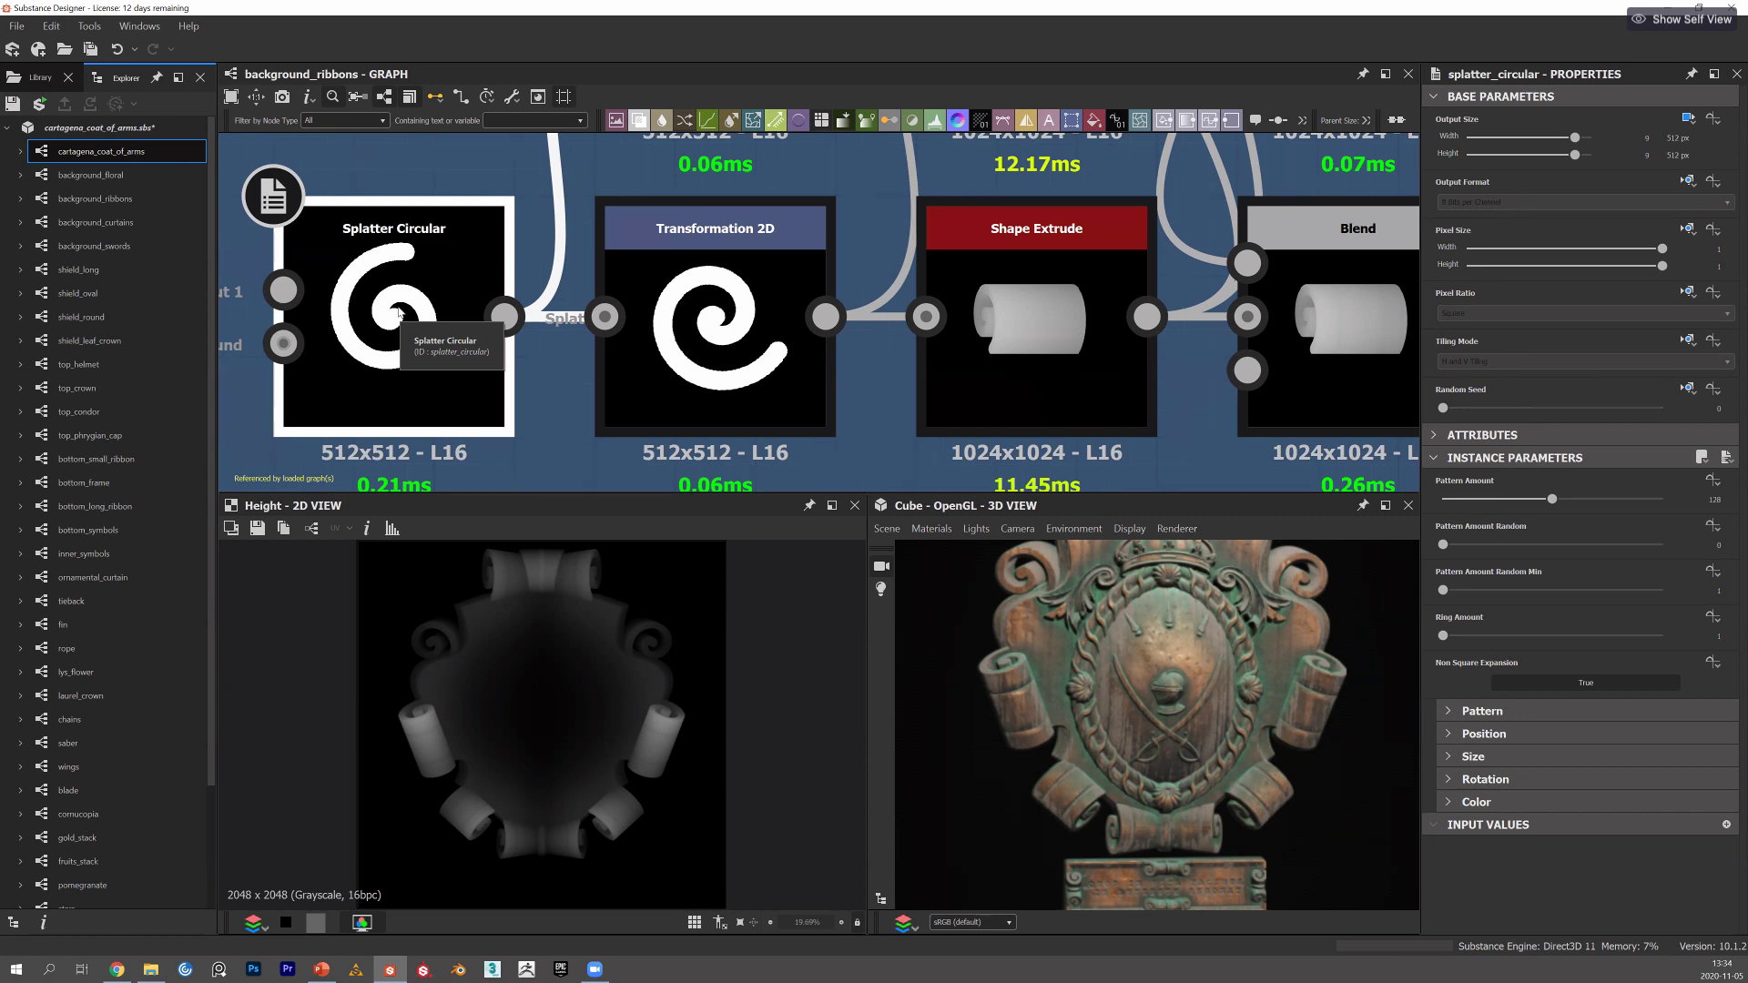
Try a Pattern Amount of 16 on the Splatter Circular node, raise it to 27, and view the whole ornament in 3D.
left_click(1455, 500)
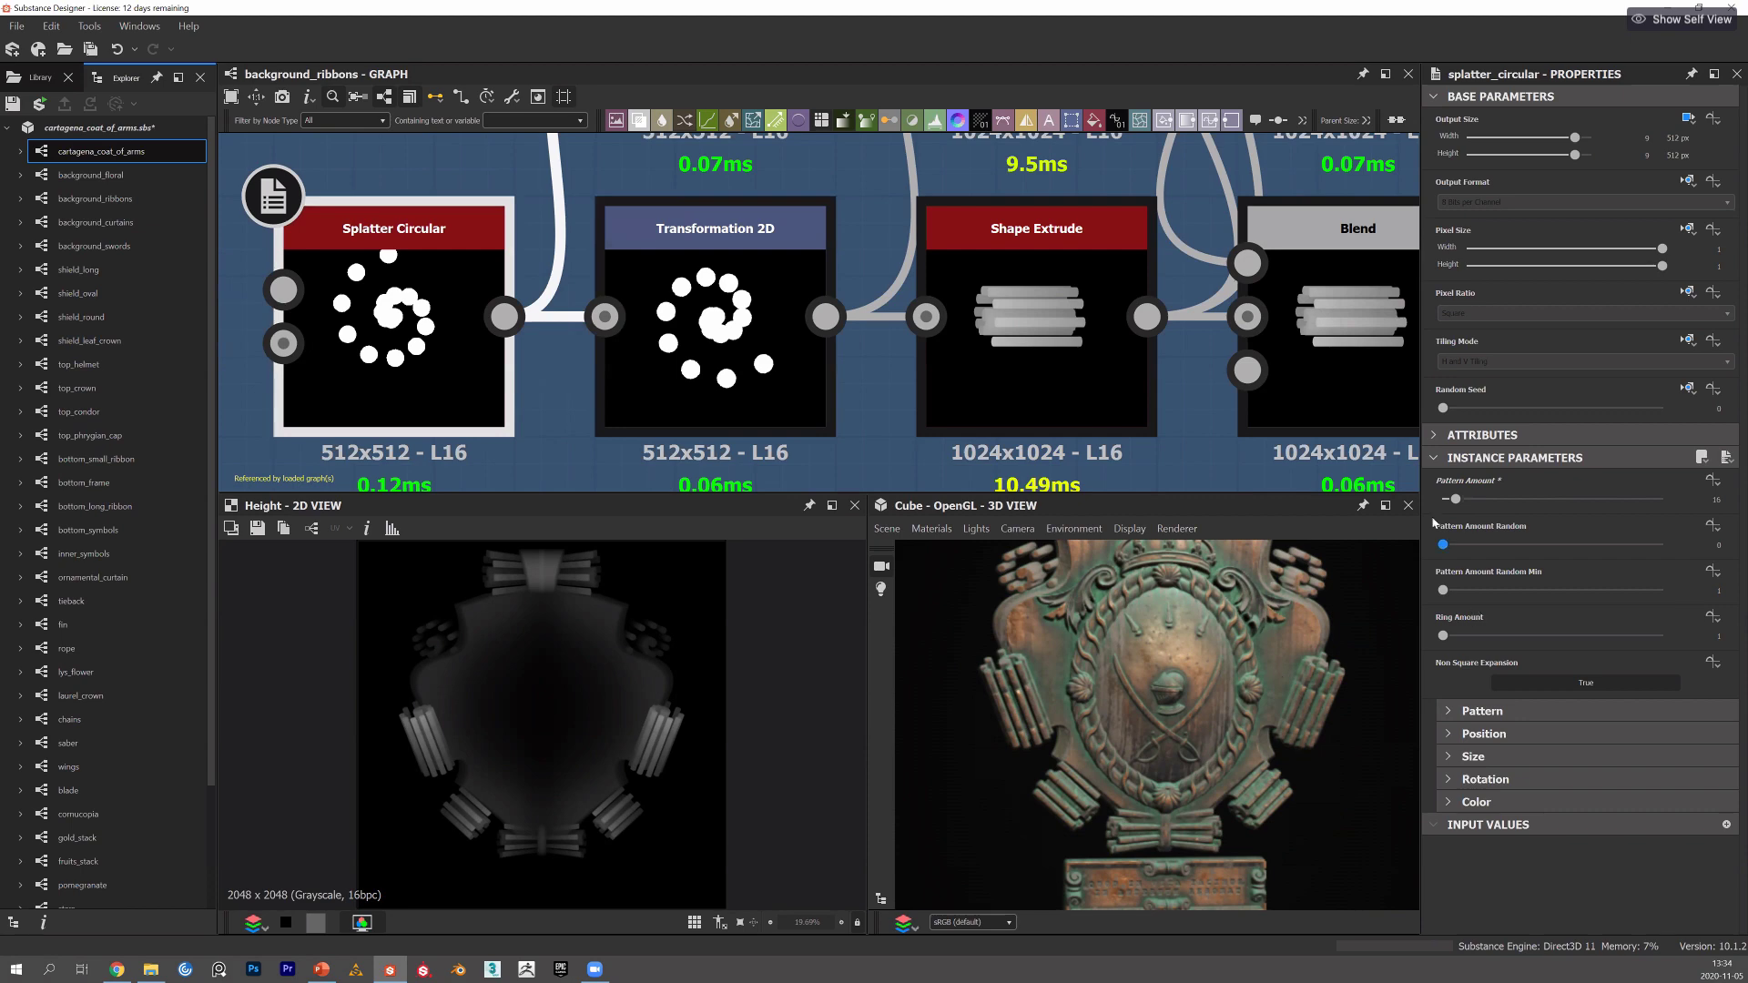
left_click_drag(1455, 499, 1473, 499)
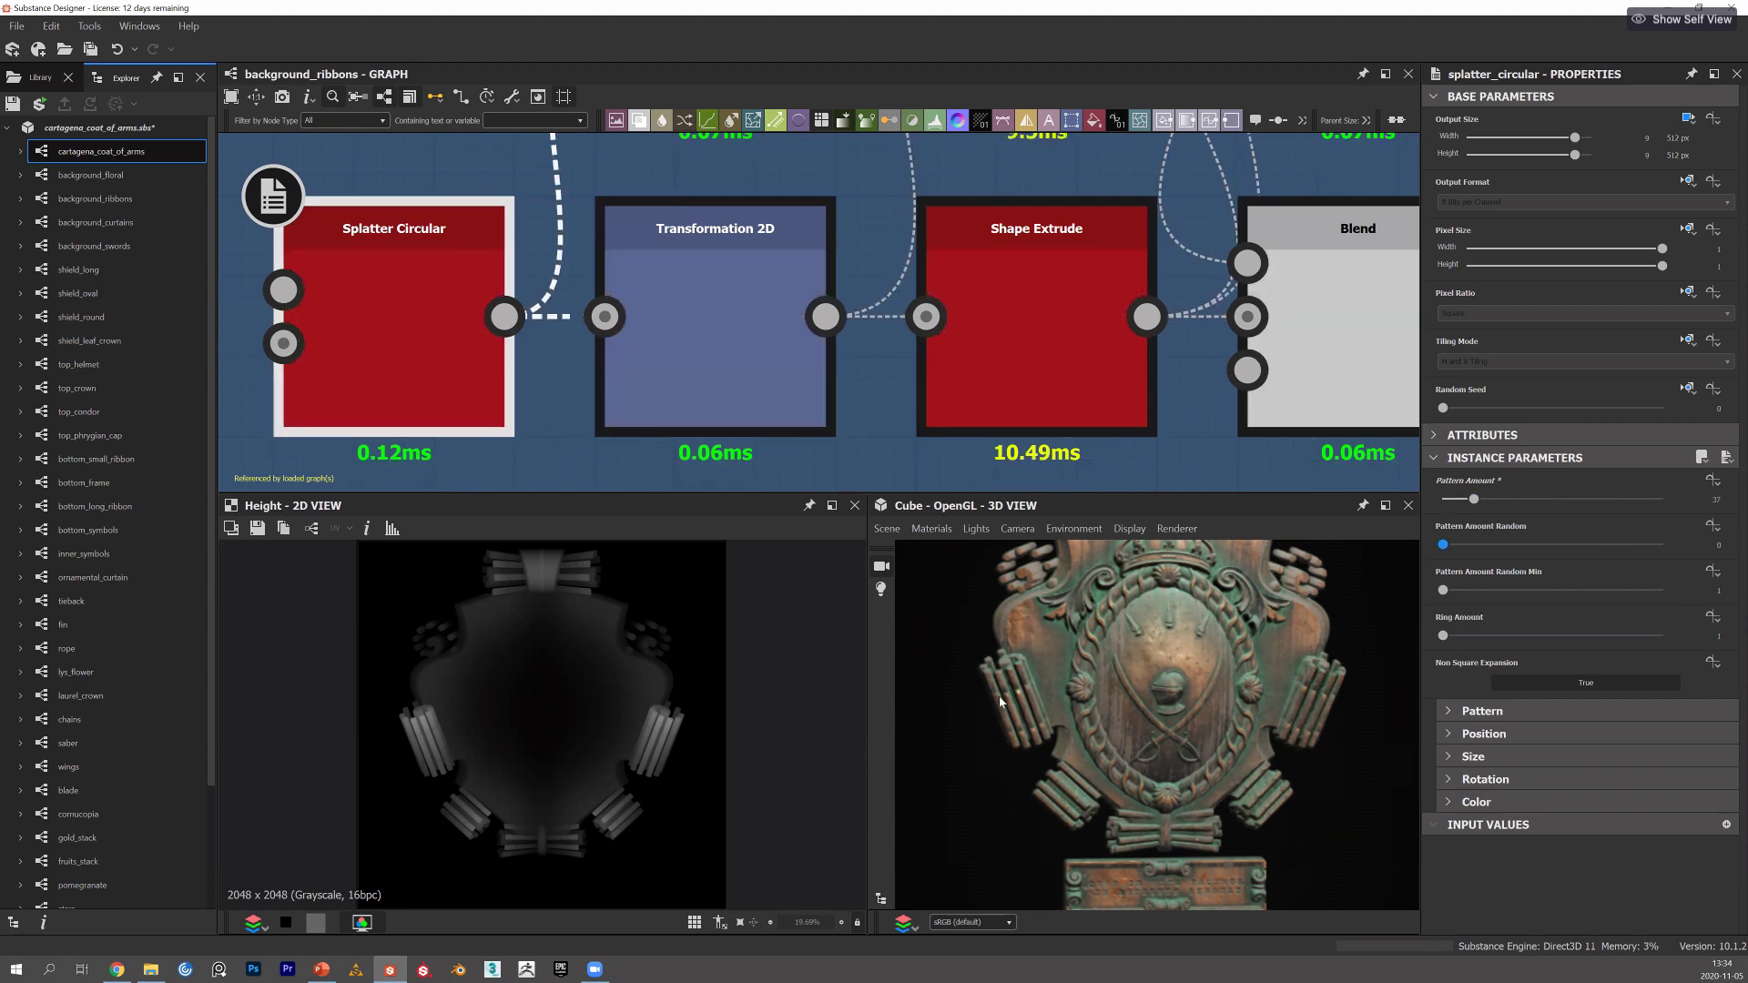
left_click_drag(1118, 631, 1209, 808)
scroll(1220, 809, "down", 5)
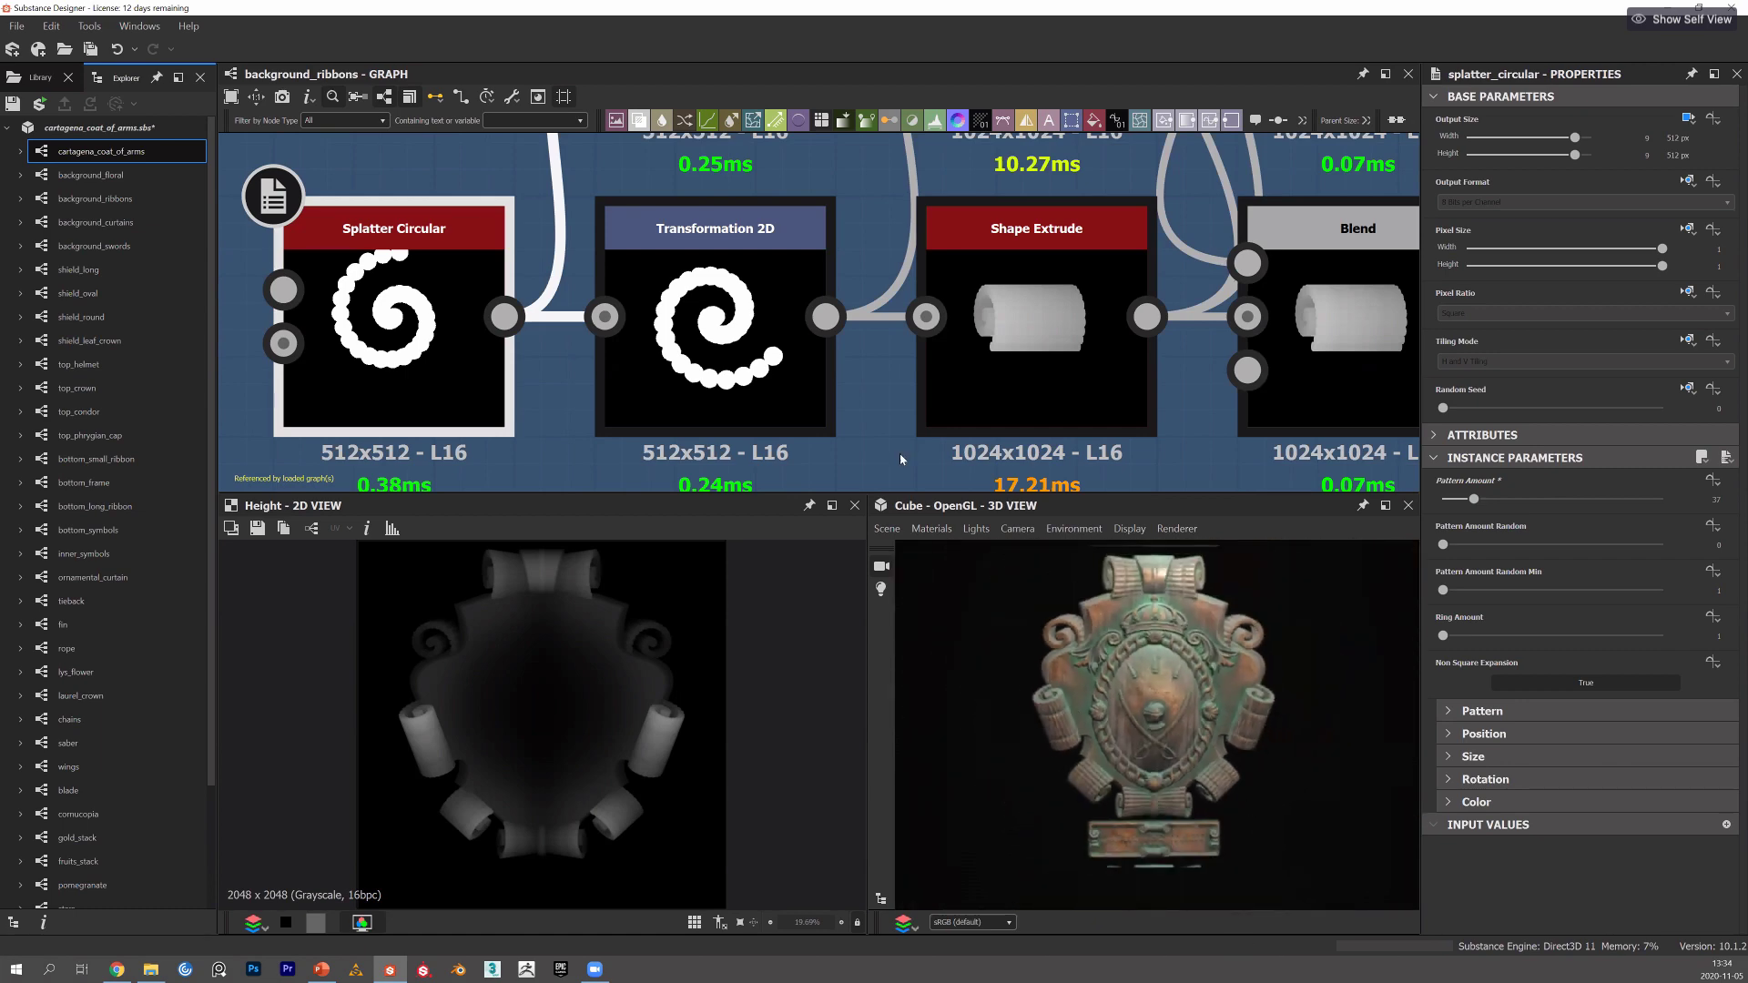
Examine how the Splatter Circular spiral feeds the Transformation 2D, Shape Extrude and Blend nodes of Shape Extrudes.
middle_click_drag(1158, 402, 913, 355)
scroll(913, 356, "down", 4)
scroll(947, 338, "down", 1)
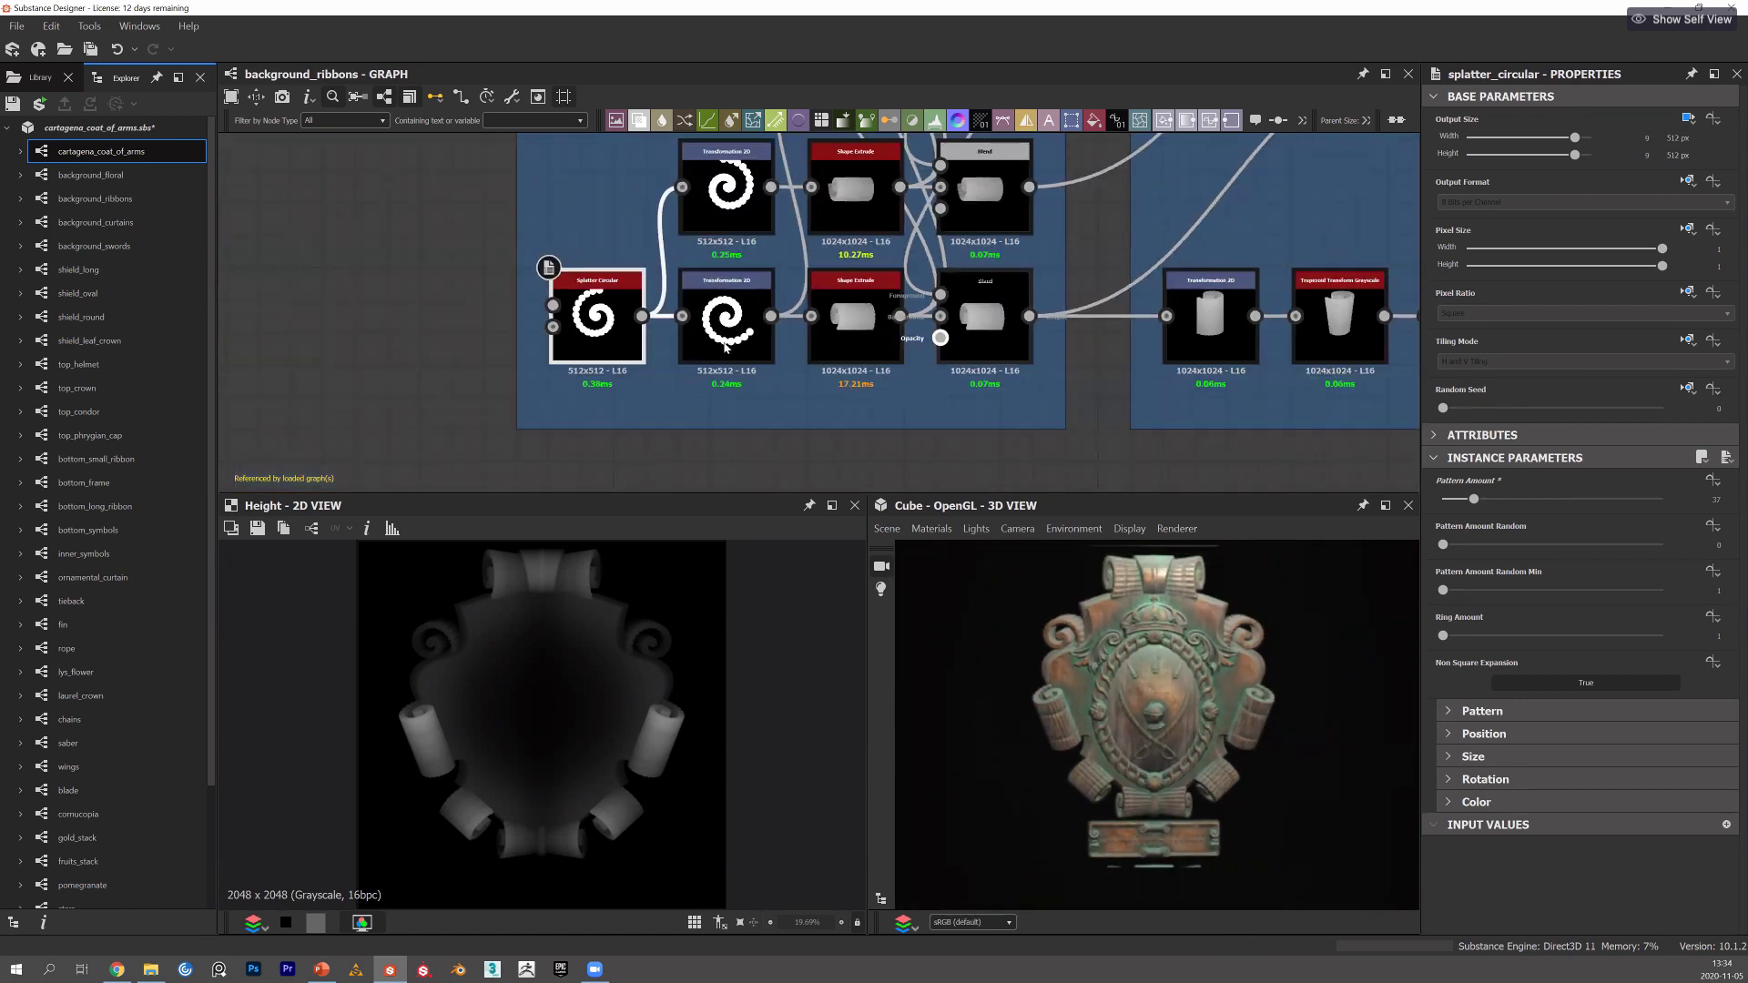
scroll(829, 394, "down", 1)
middle_click_drag(765, 422, 583, 415)
scroll(639, 378, "down", 1)
middle_click_drag(578, 343, 708, 374)
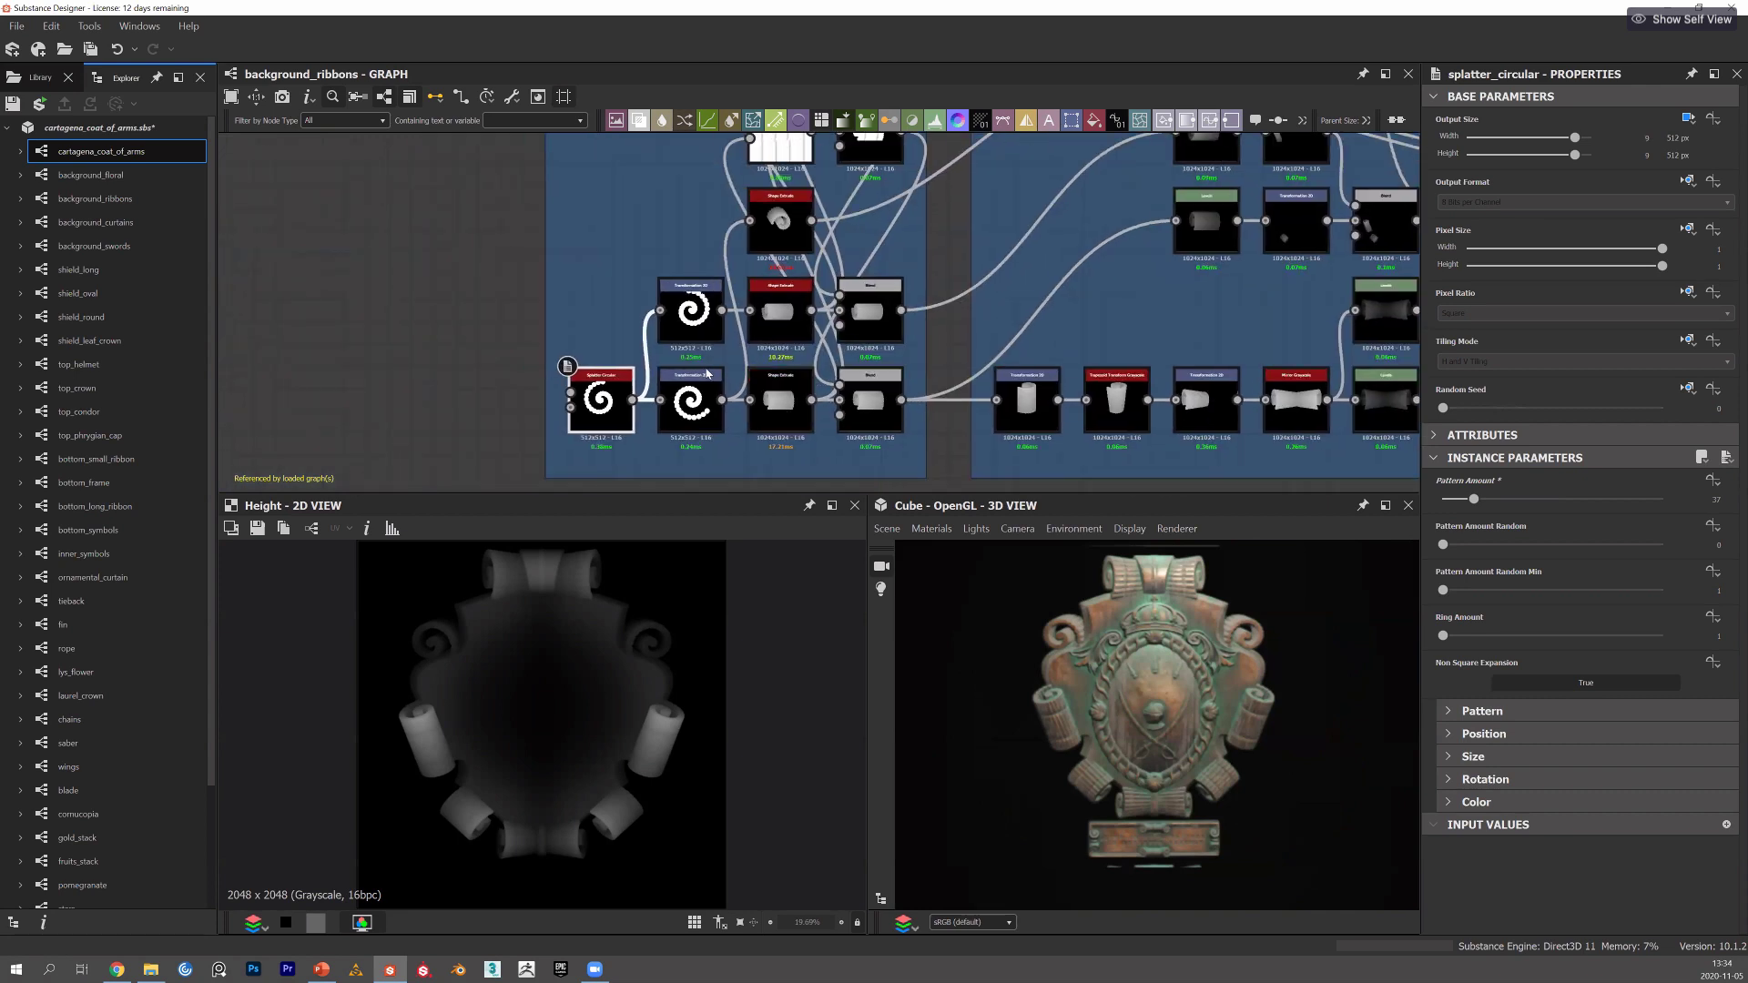
scroll(707, 373, "up", 5)
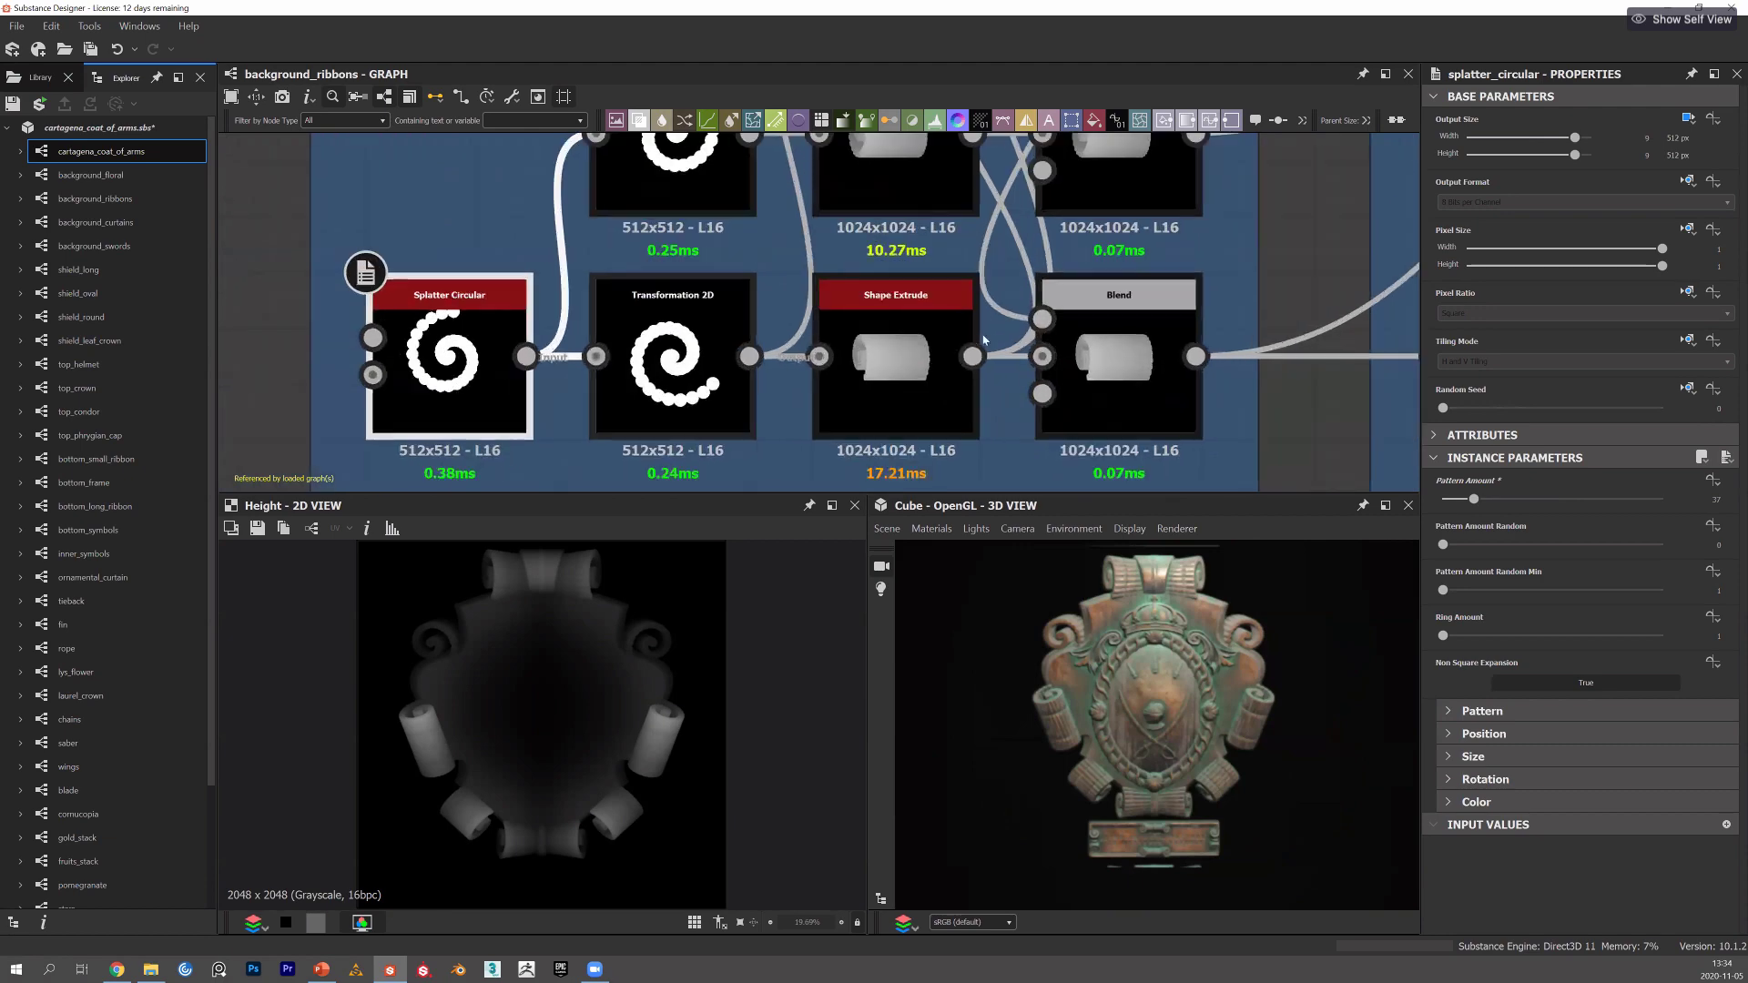
Preview the scroll output of the lower Shape Extrude node and of the two Blend nodes that follow the extrudes.
scroll(946, 342, "up", 1)
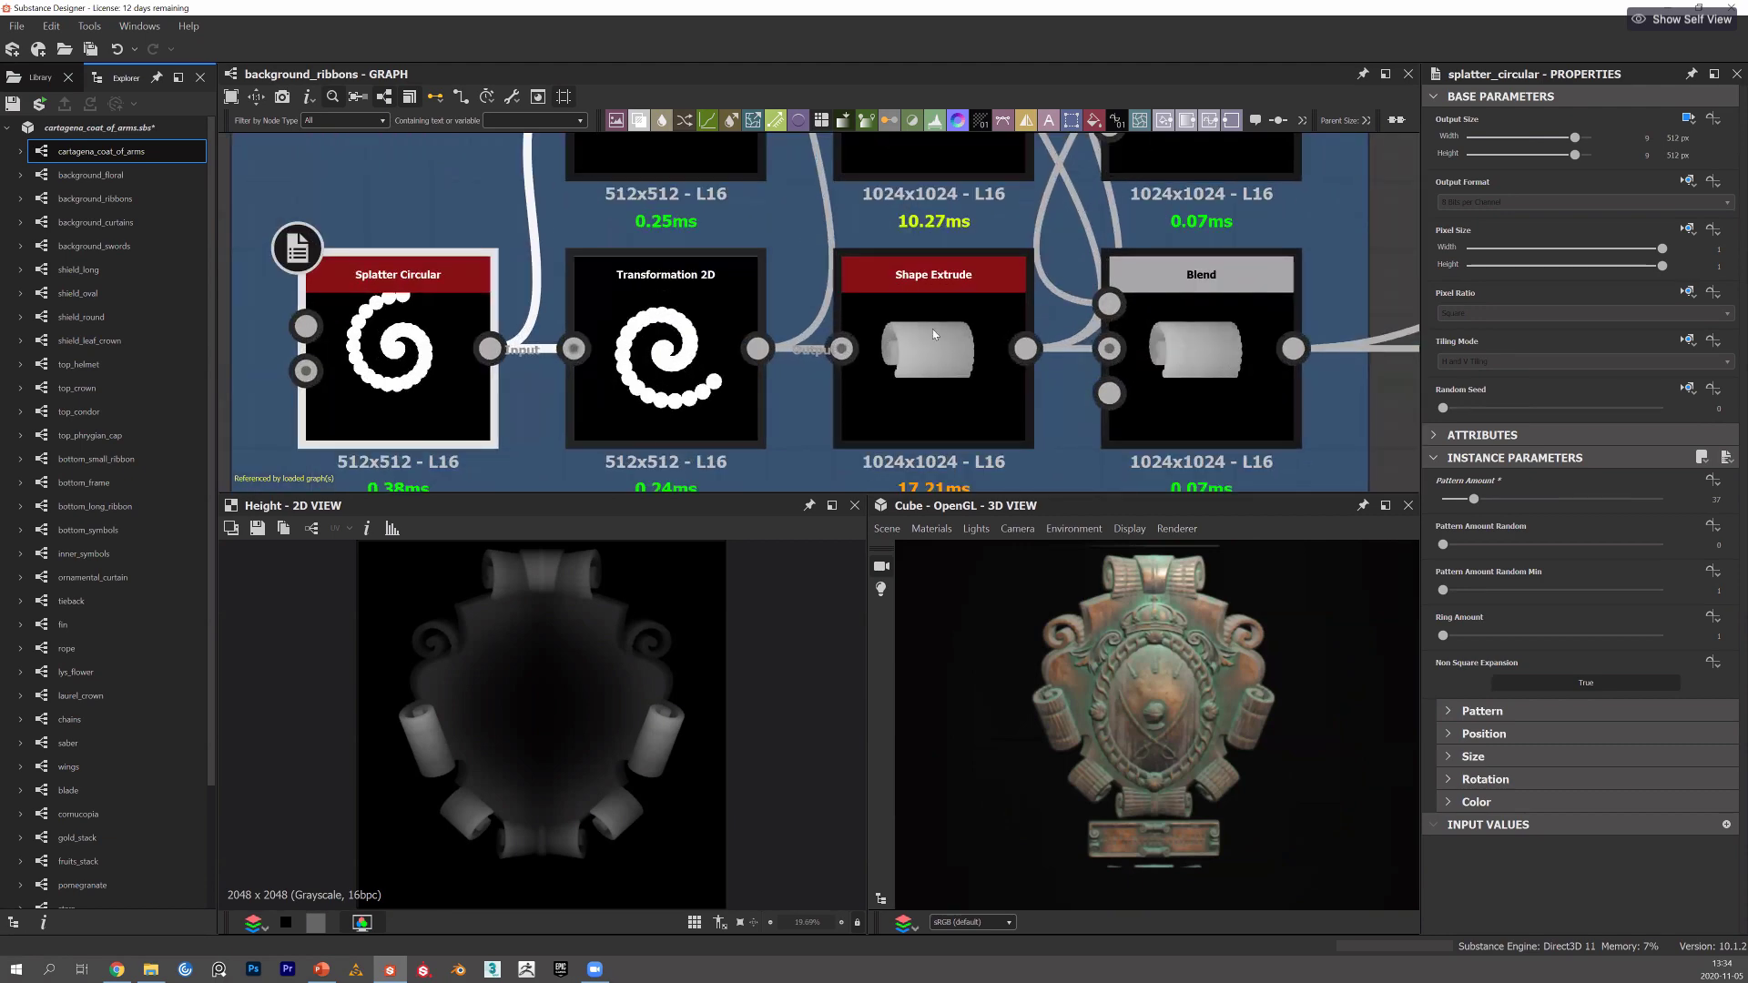
left_click(932, 330)
scroll(910, 392, "down", 2)
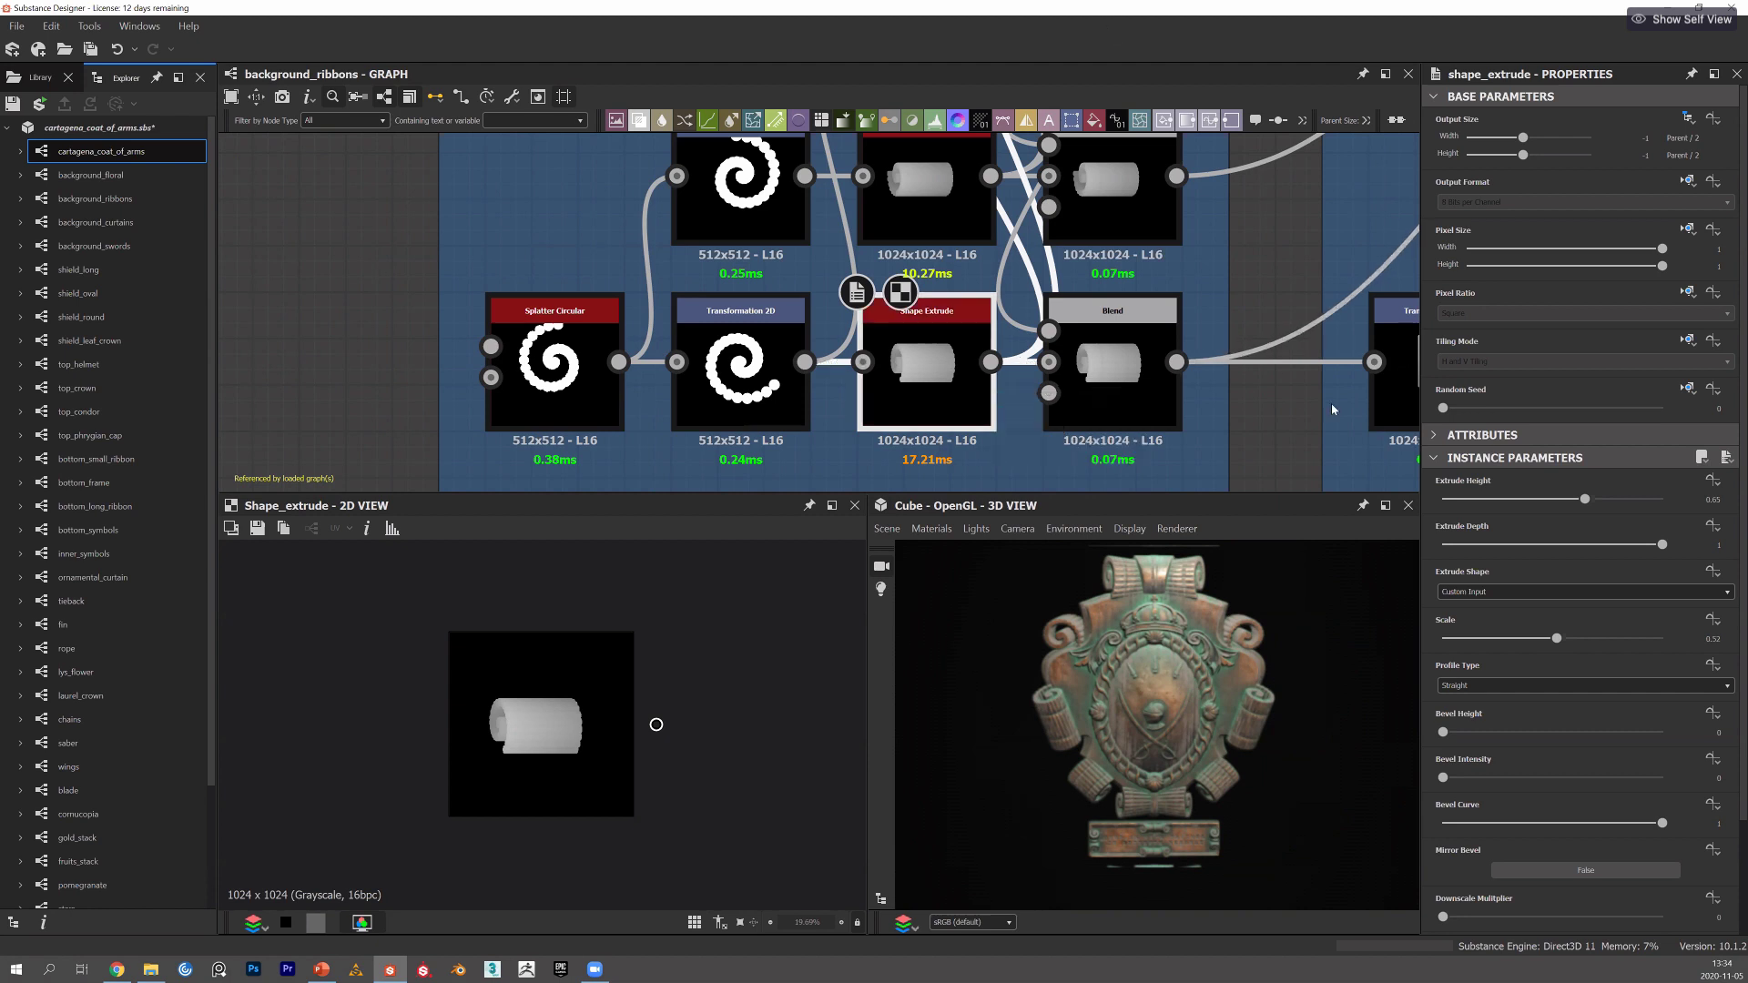
middle_click_drag(1201, 318, 798, 380)
scroll(897, 329, "down", 2)
scroll(713, 383, "down", 4)
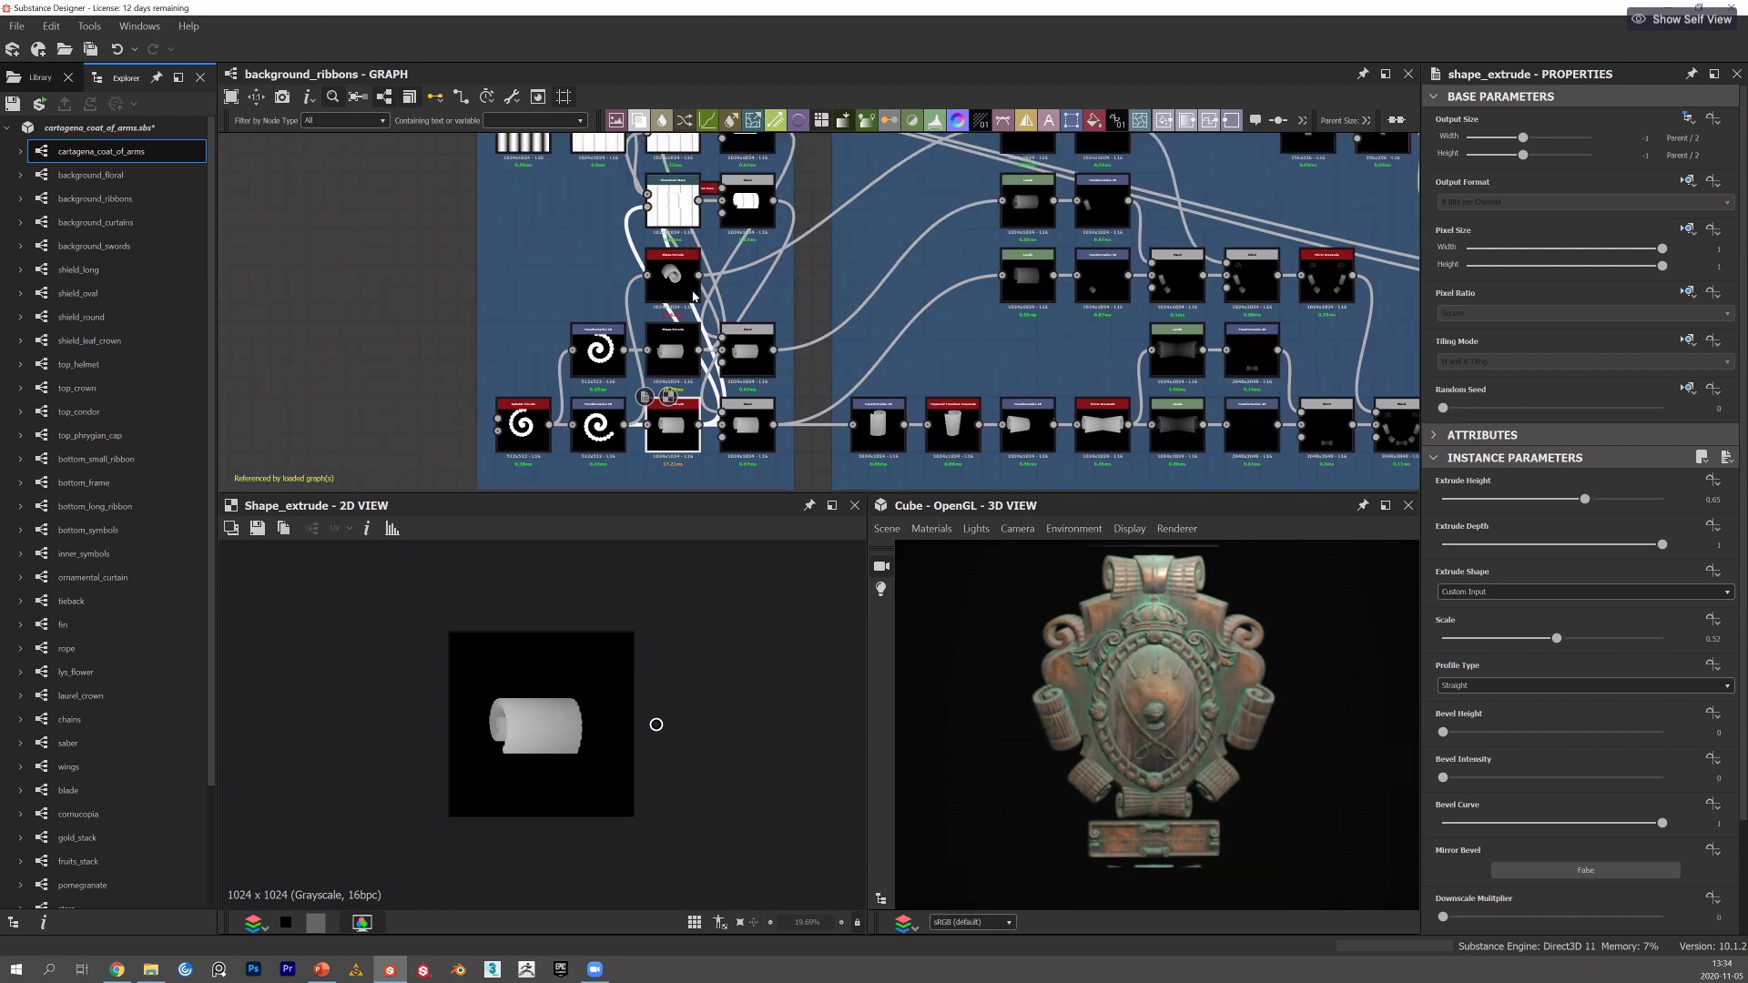
middle_click_drag(773, 455, 793, 466)
left_click(772, 455)
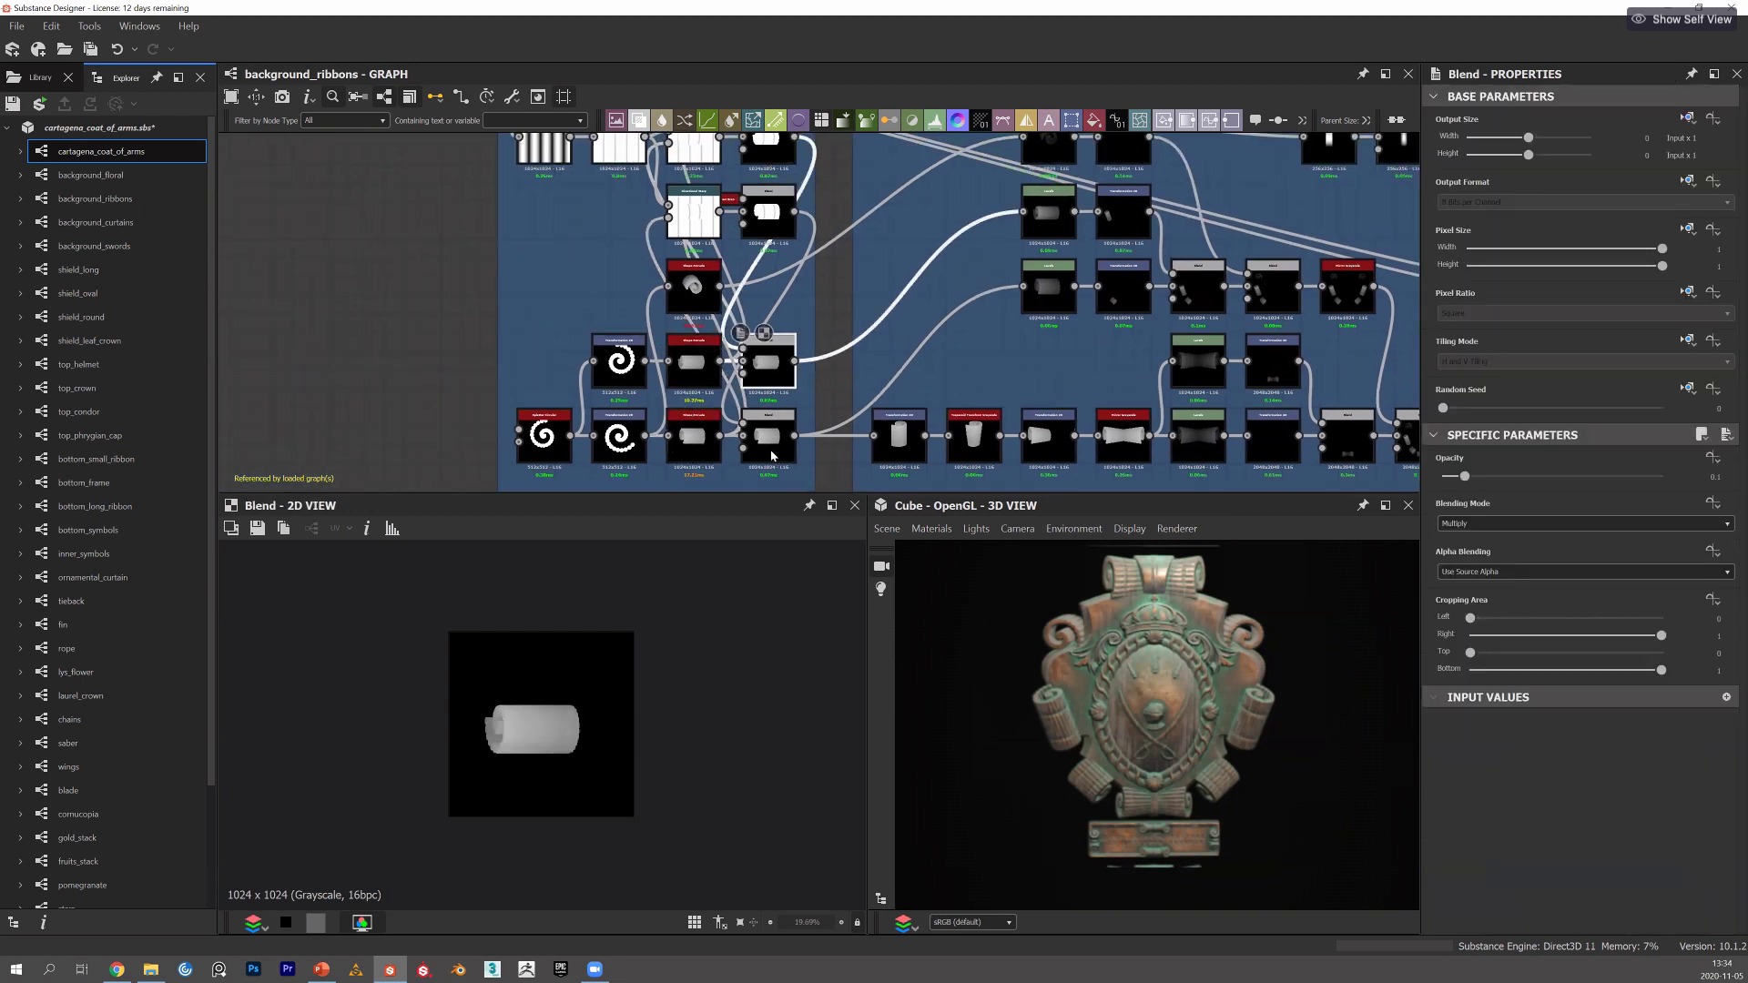
left_click(772, 455)
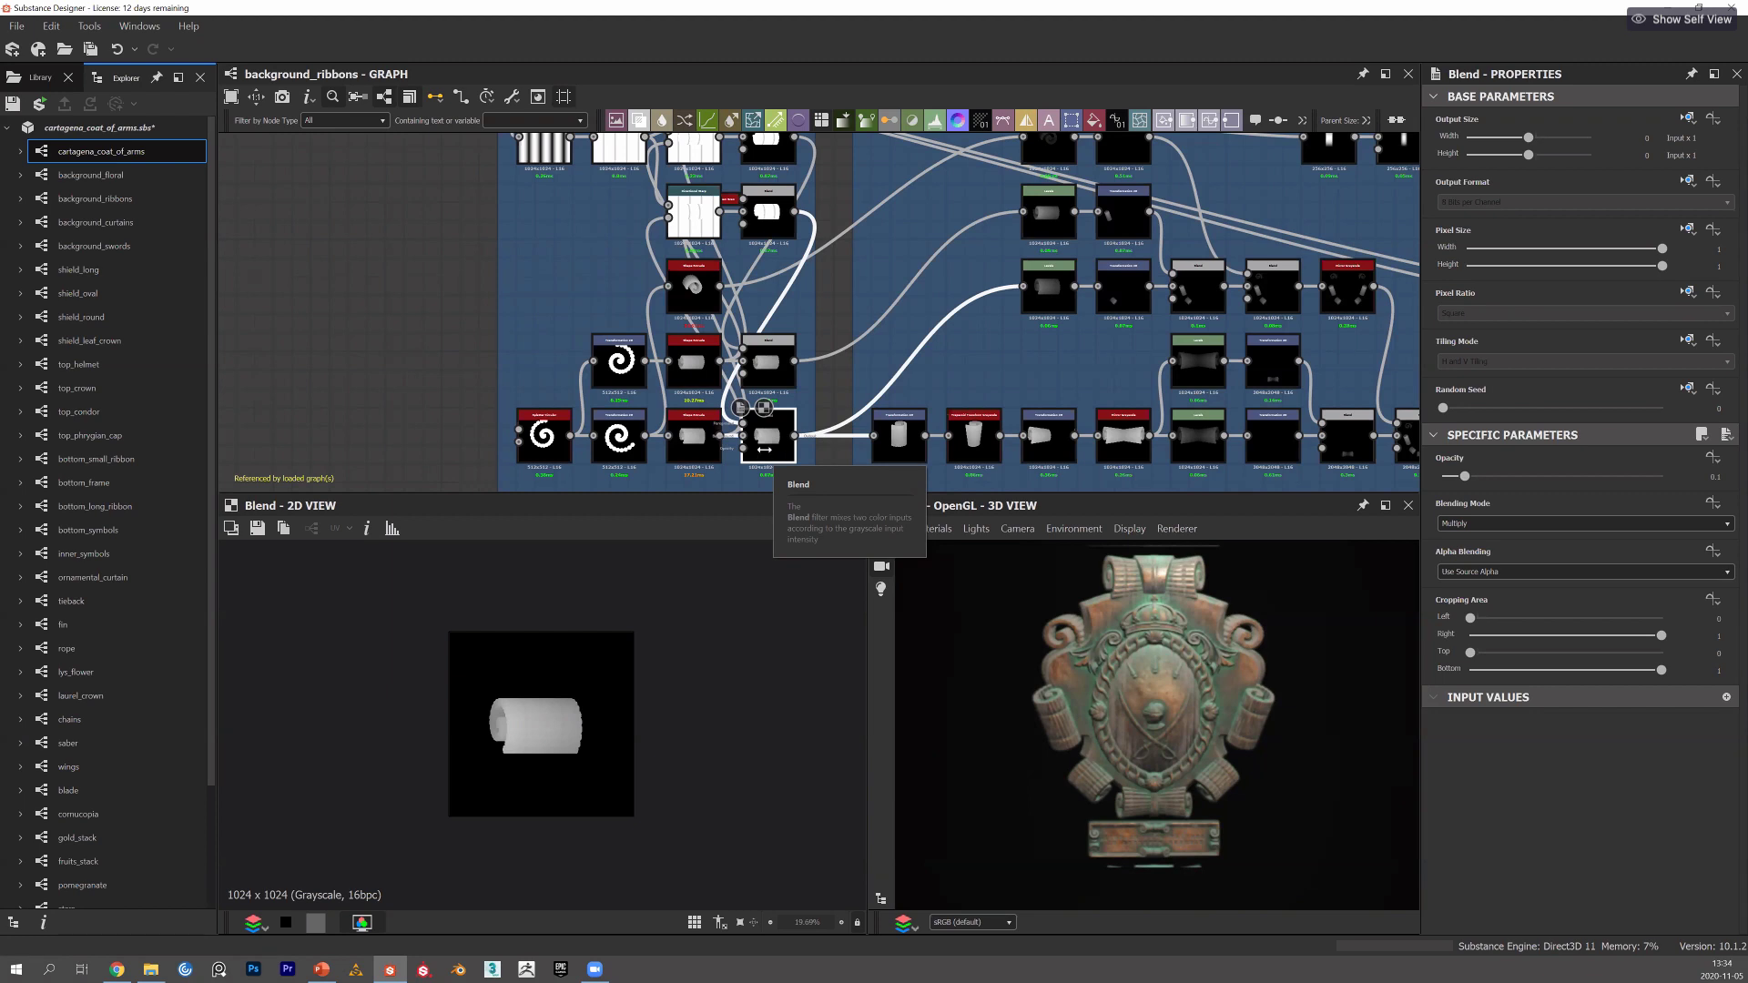
Follow the lower scroll branch through its transform nodes and preview the Mirror Grayscale result in the 2D view.
middle_click_drag(896, 418, 661, 412)
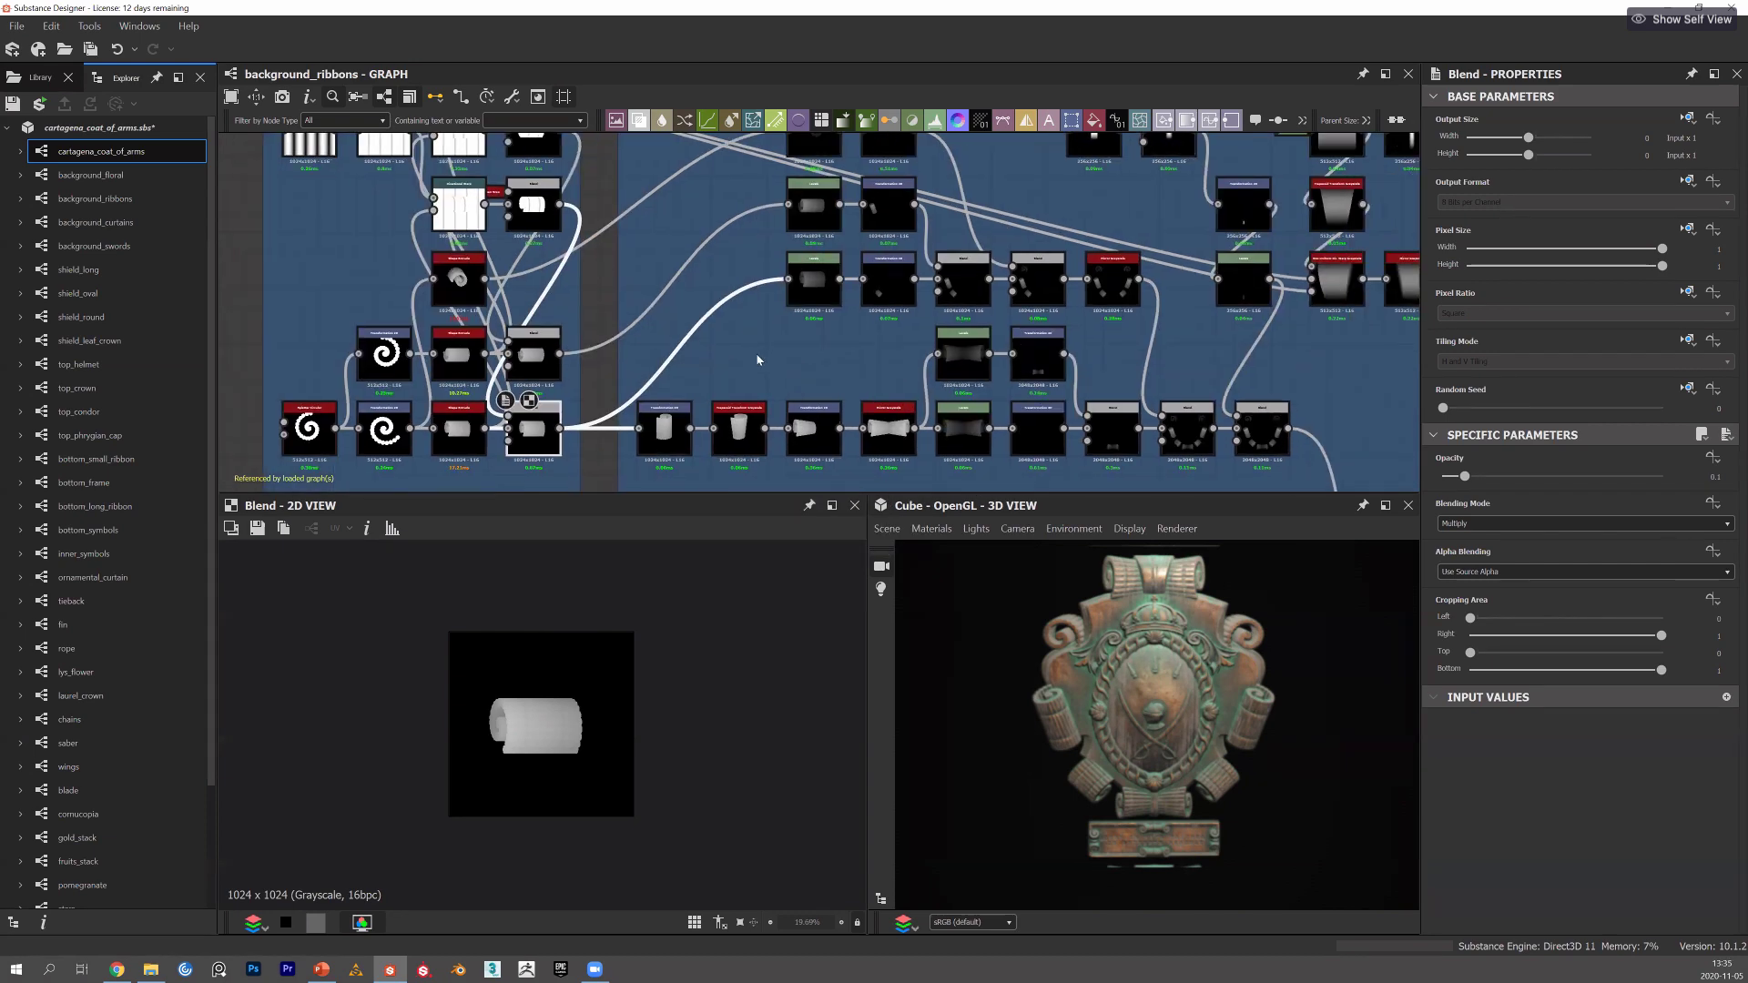
scroll(758, 361, "down", 1)
scroll(731, 377, "up", 1)
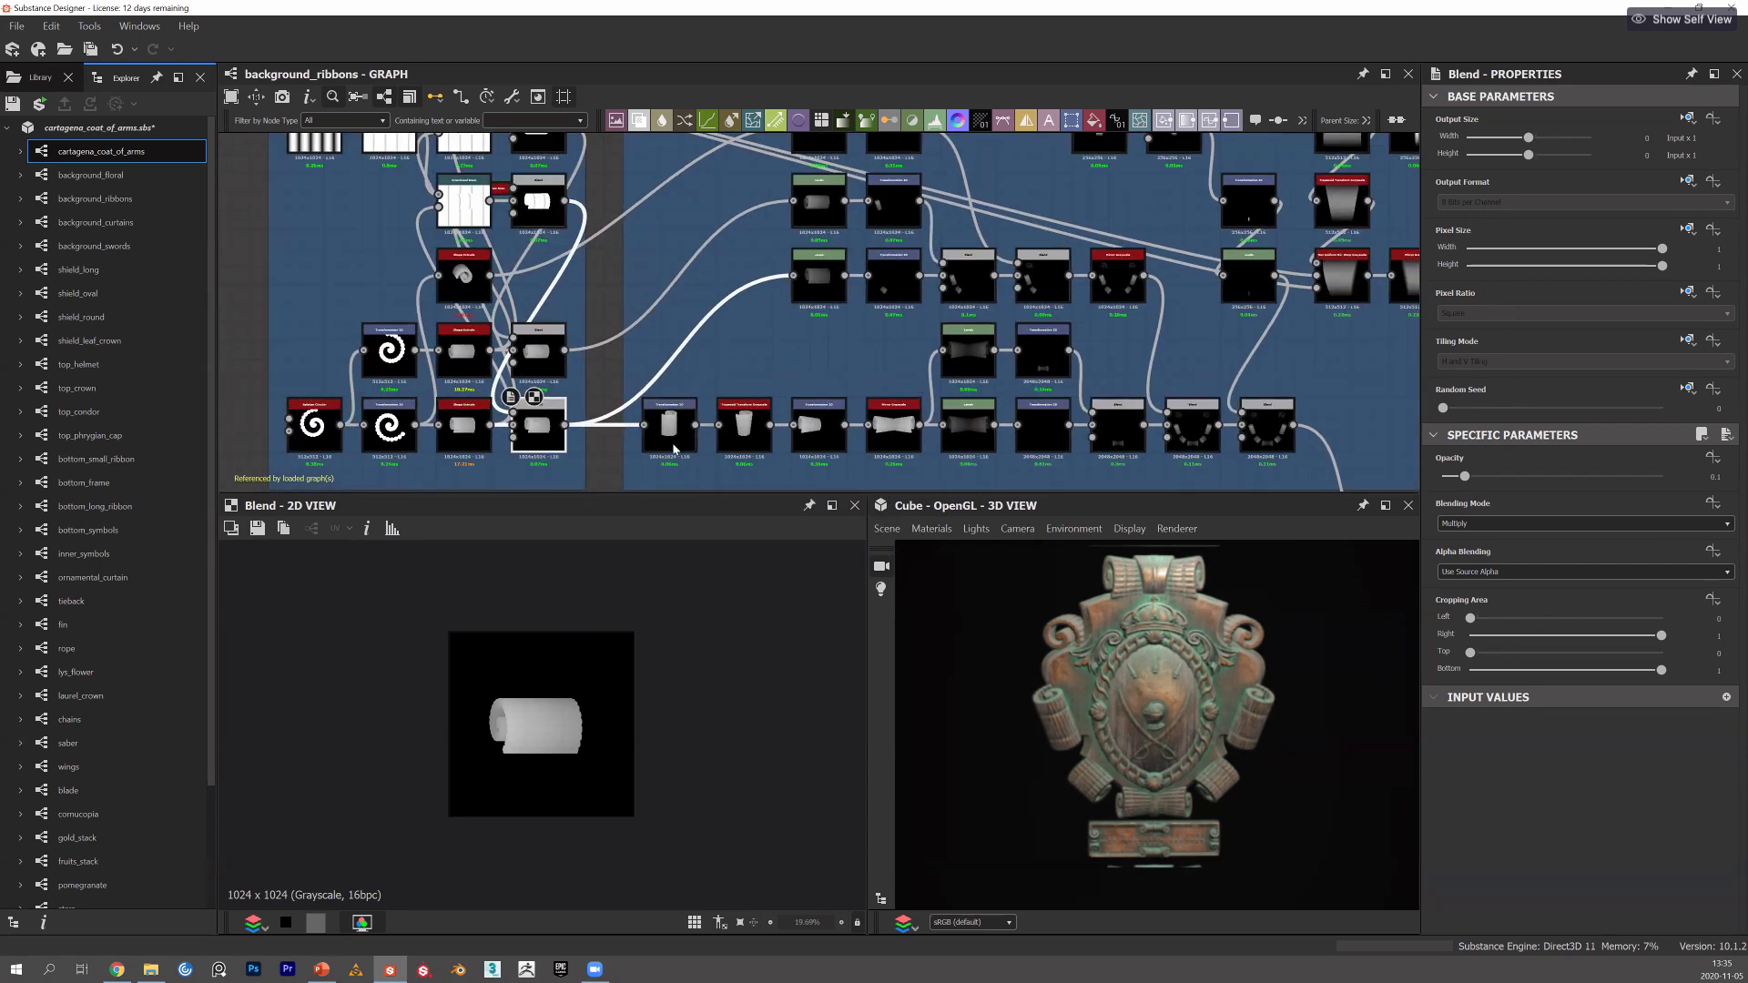
scroll(674, 448, "up", 1)
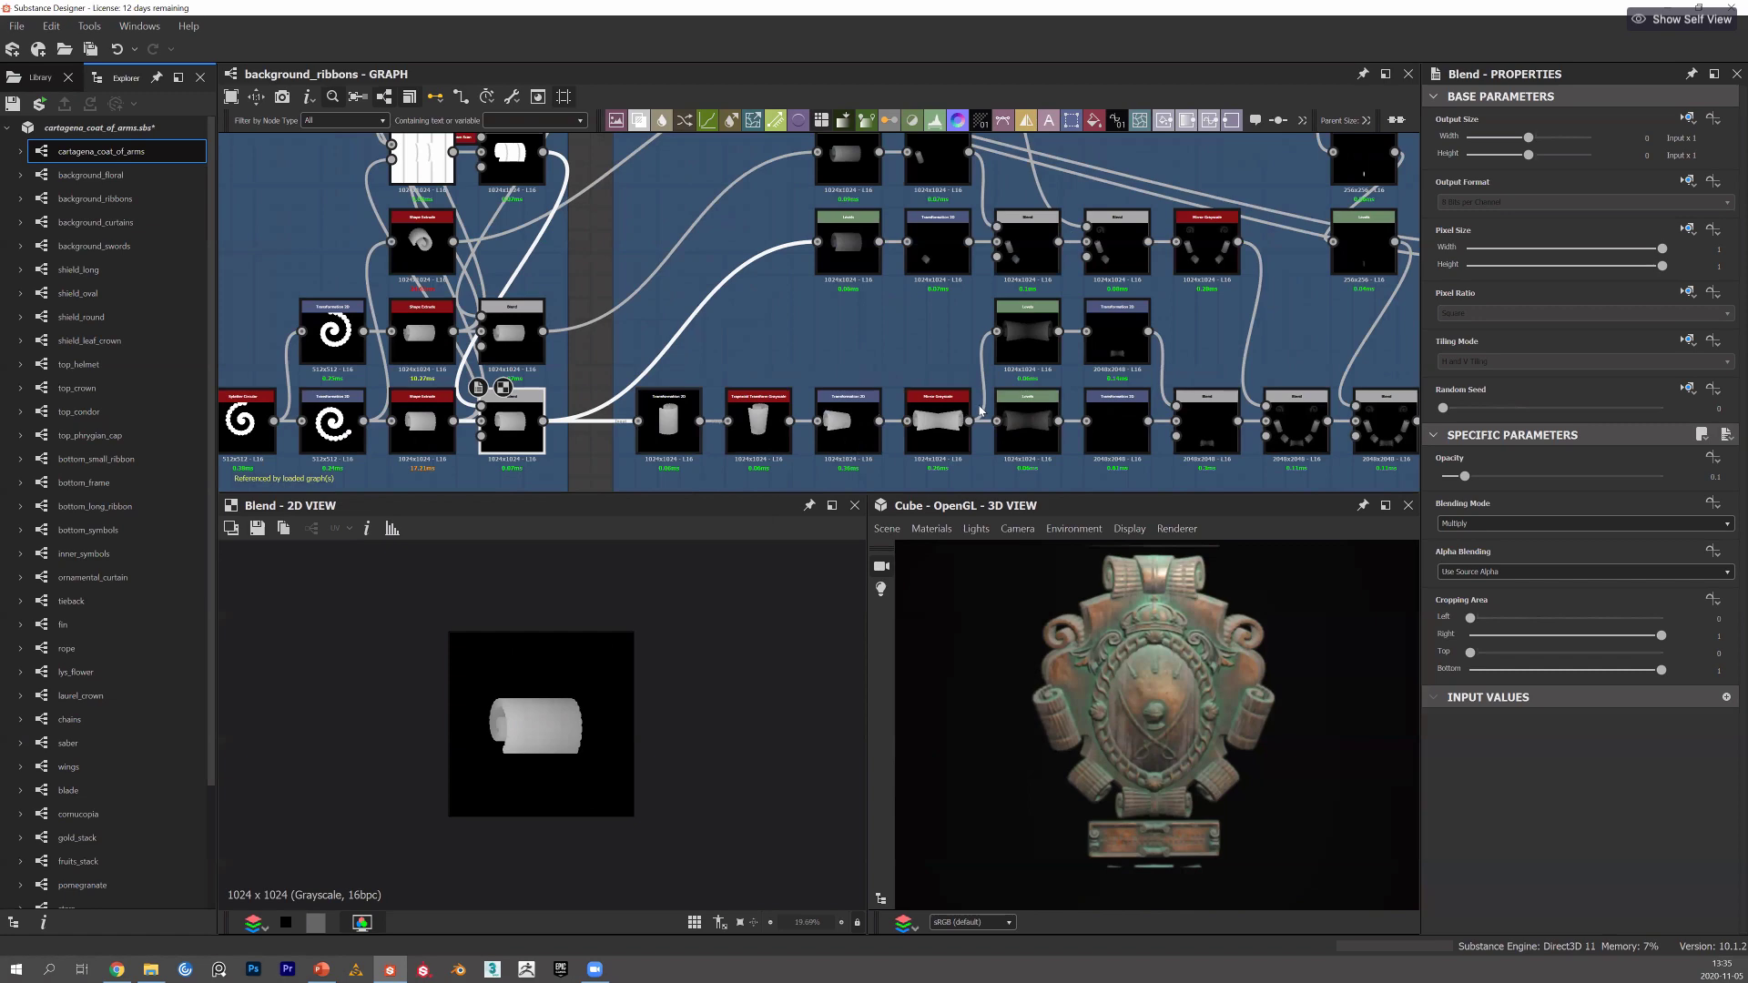
scroll(678, 443, "up", 1)
left_click(775, 416)
left_click(990, 416)
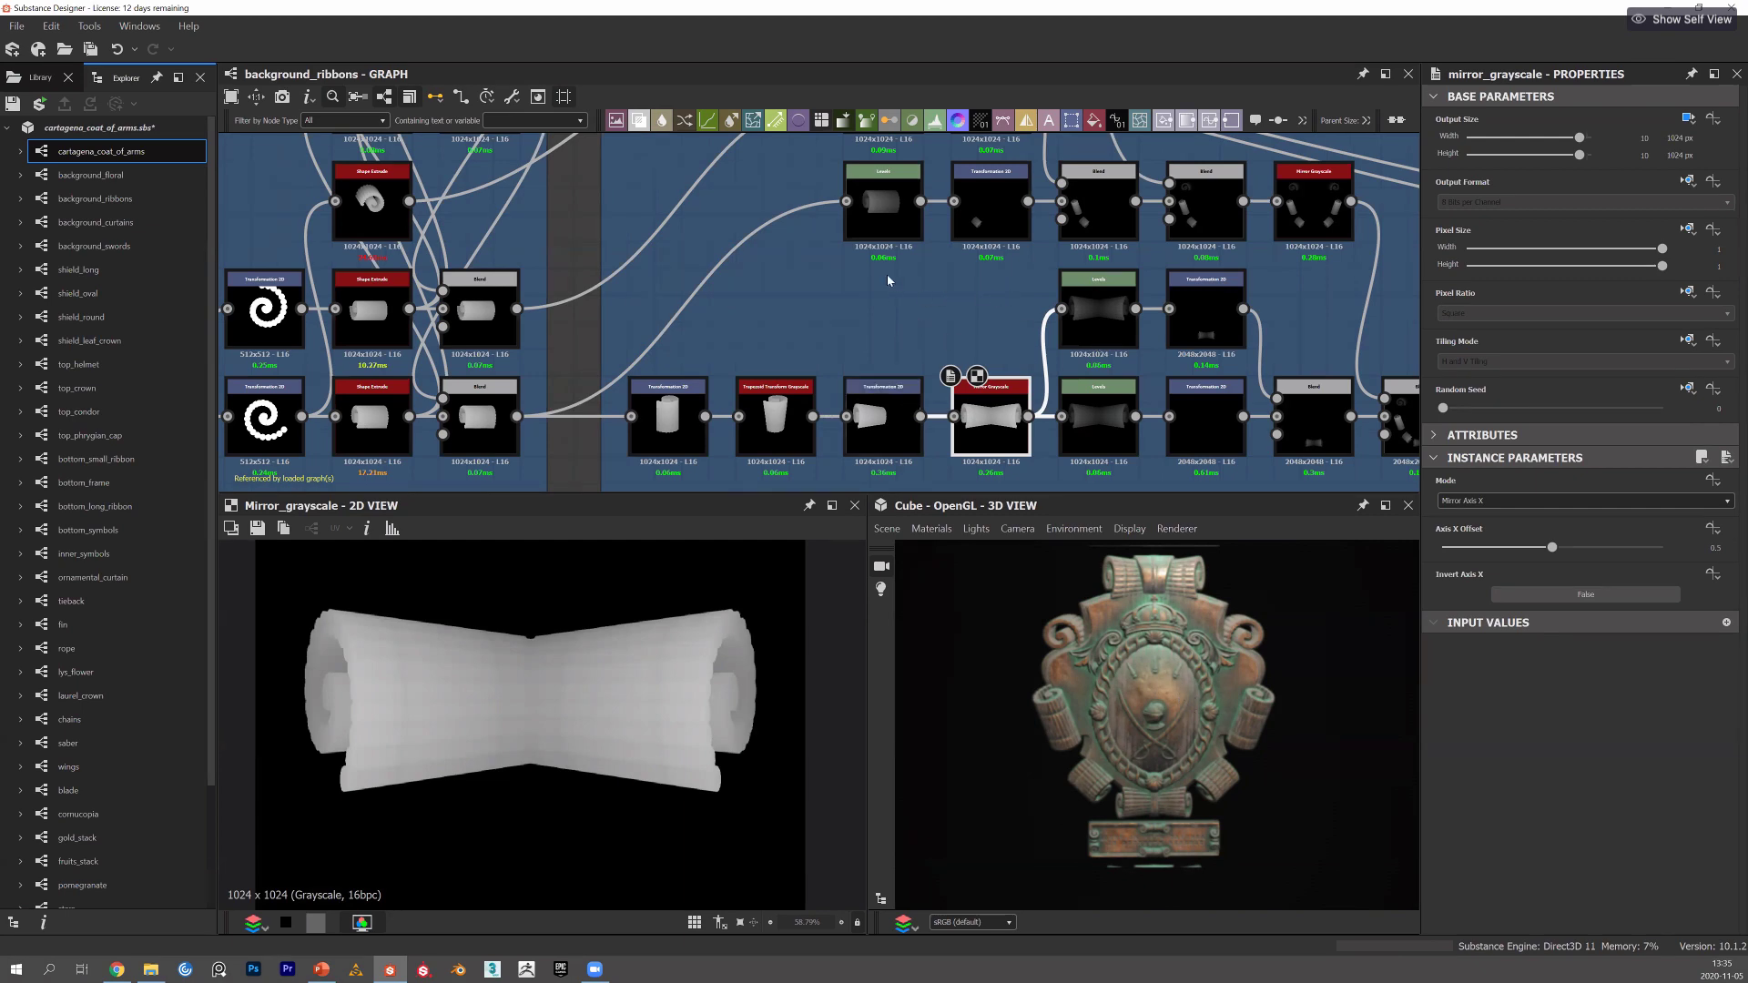
Preview the Blend nodes that place and mirror the individual scrolls, ending with the last Blend that combines all ribbons.
scroll(886, 275, "down", 3)
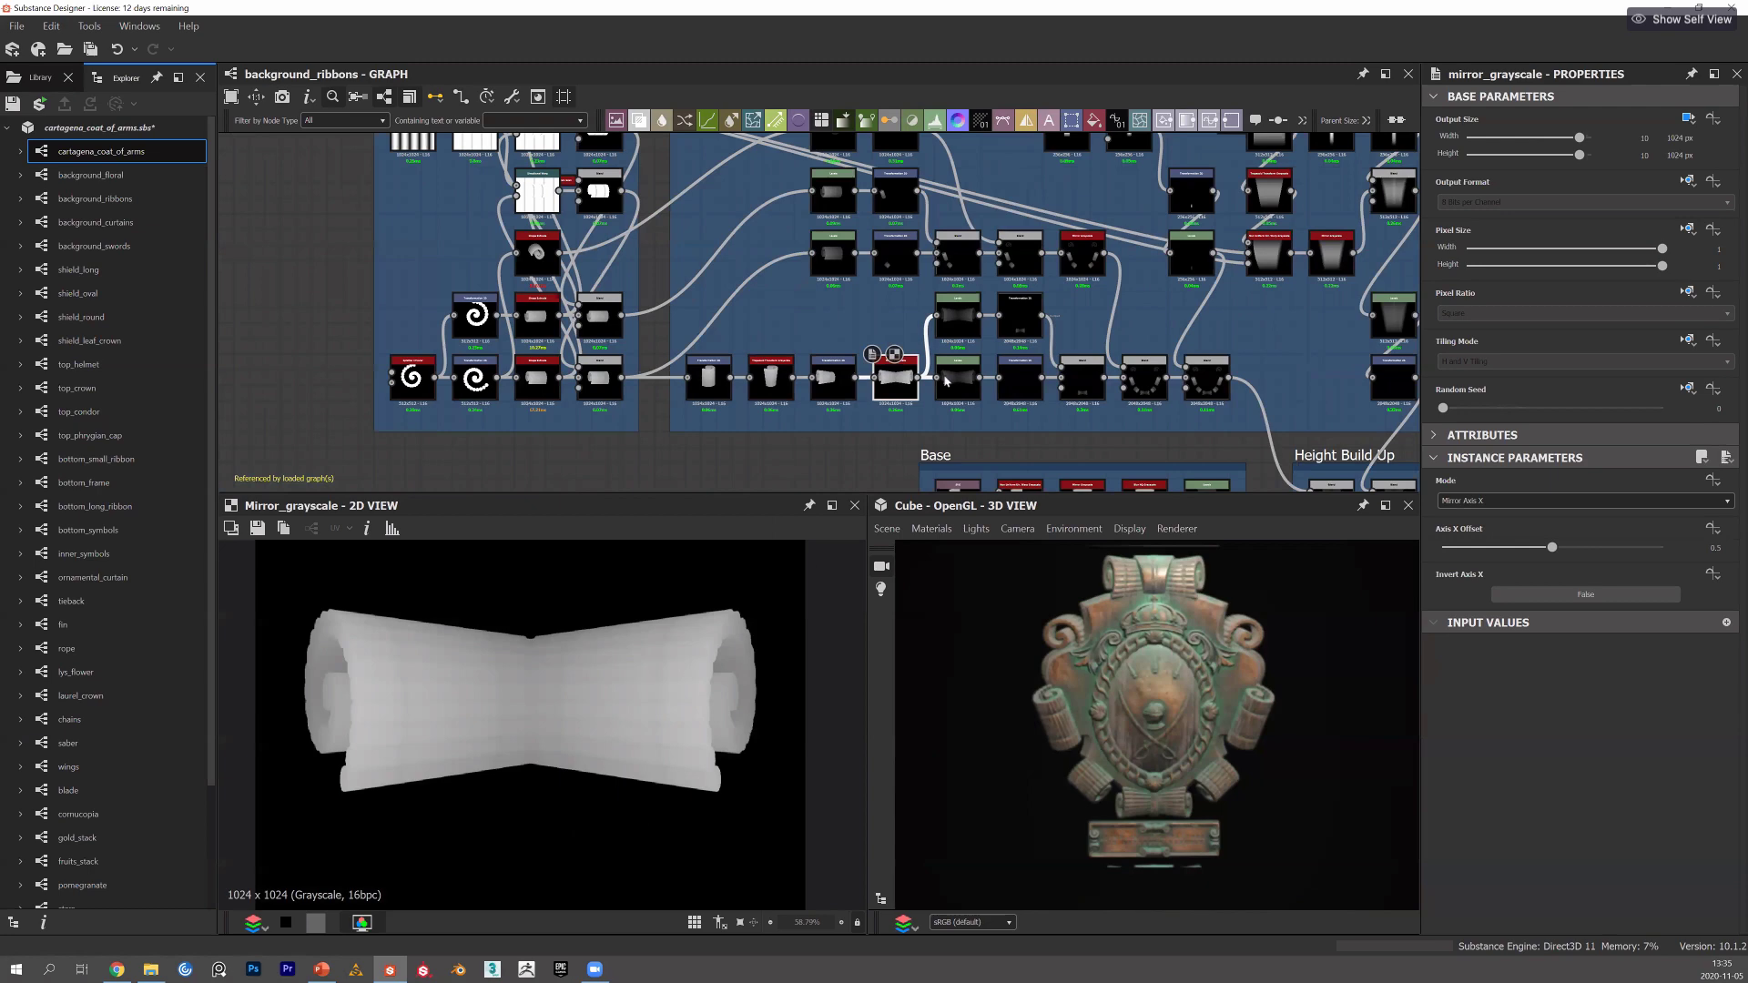
scroll(955, 291, "up", 1)
scroll(1083, 243, "up", 1)
left_click(868, 228)
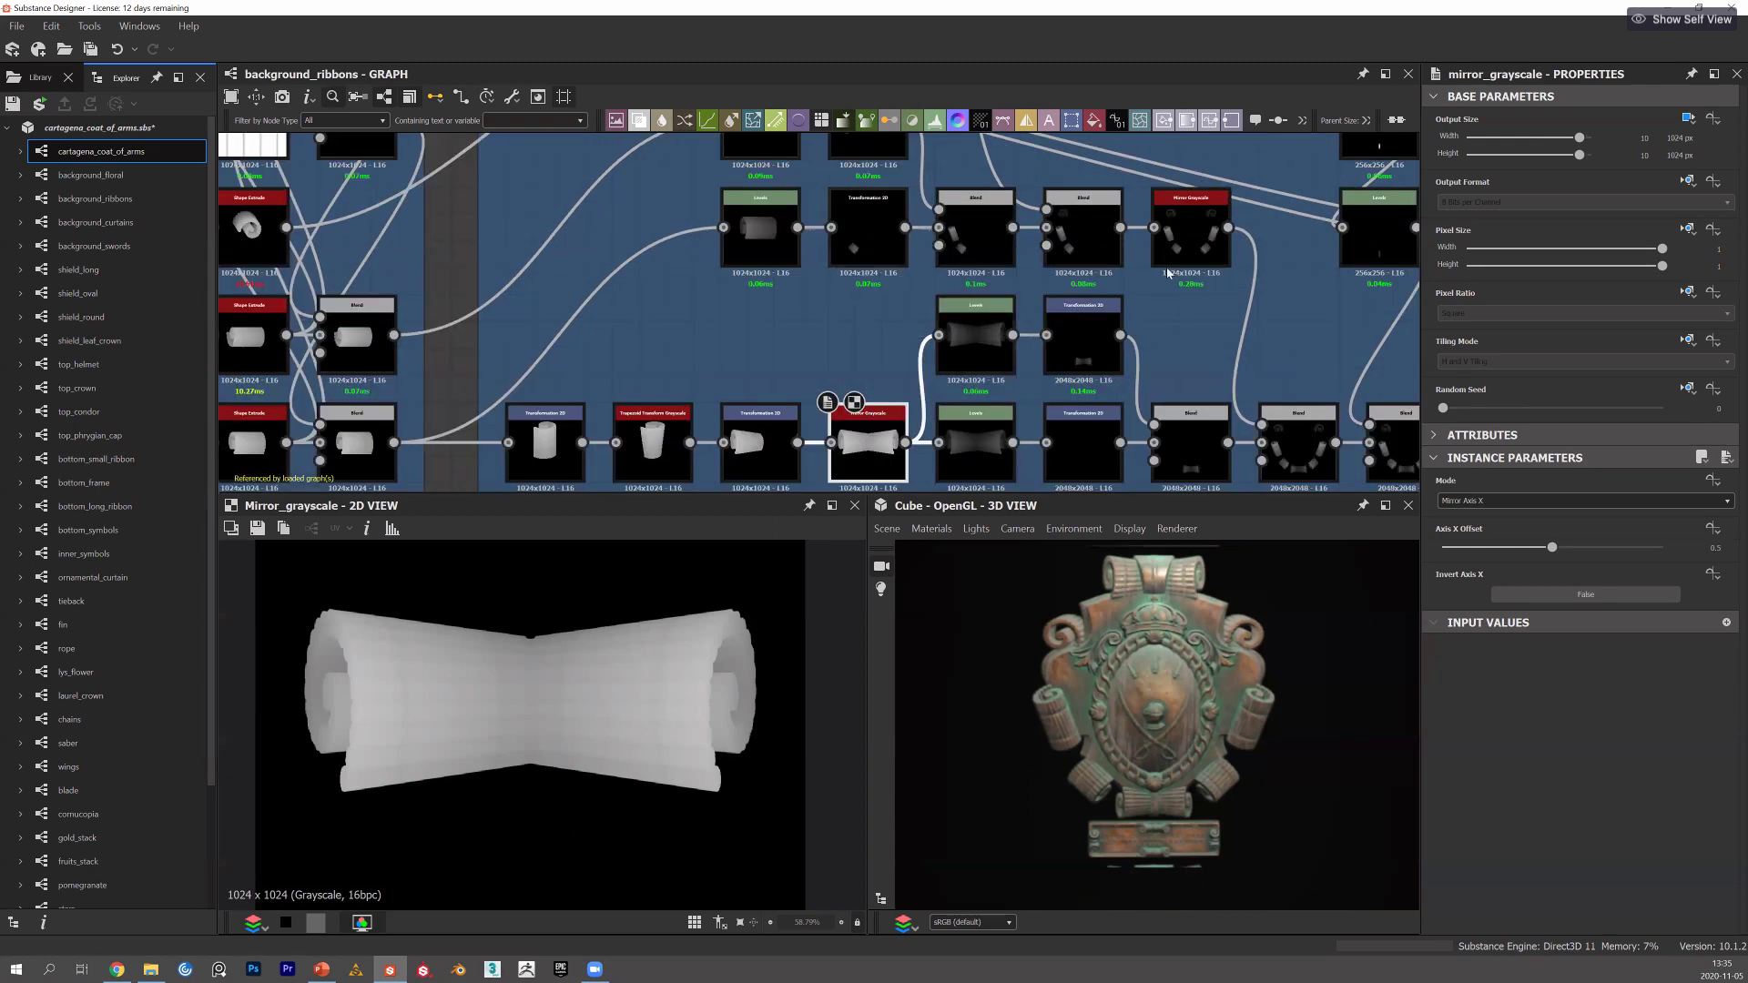
left_click(1084, 232)
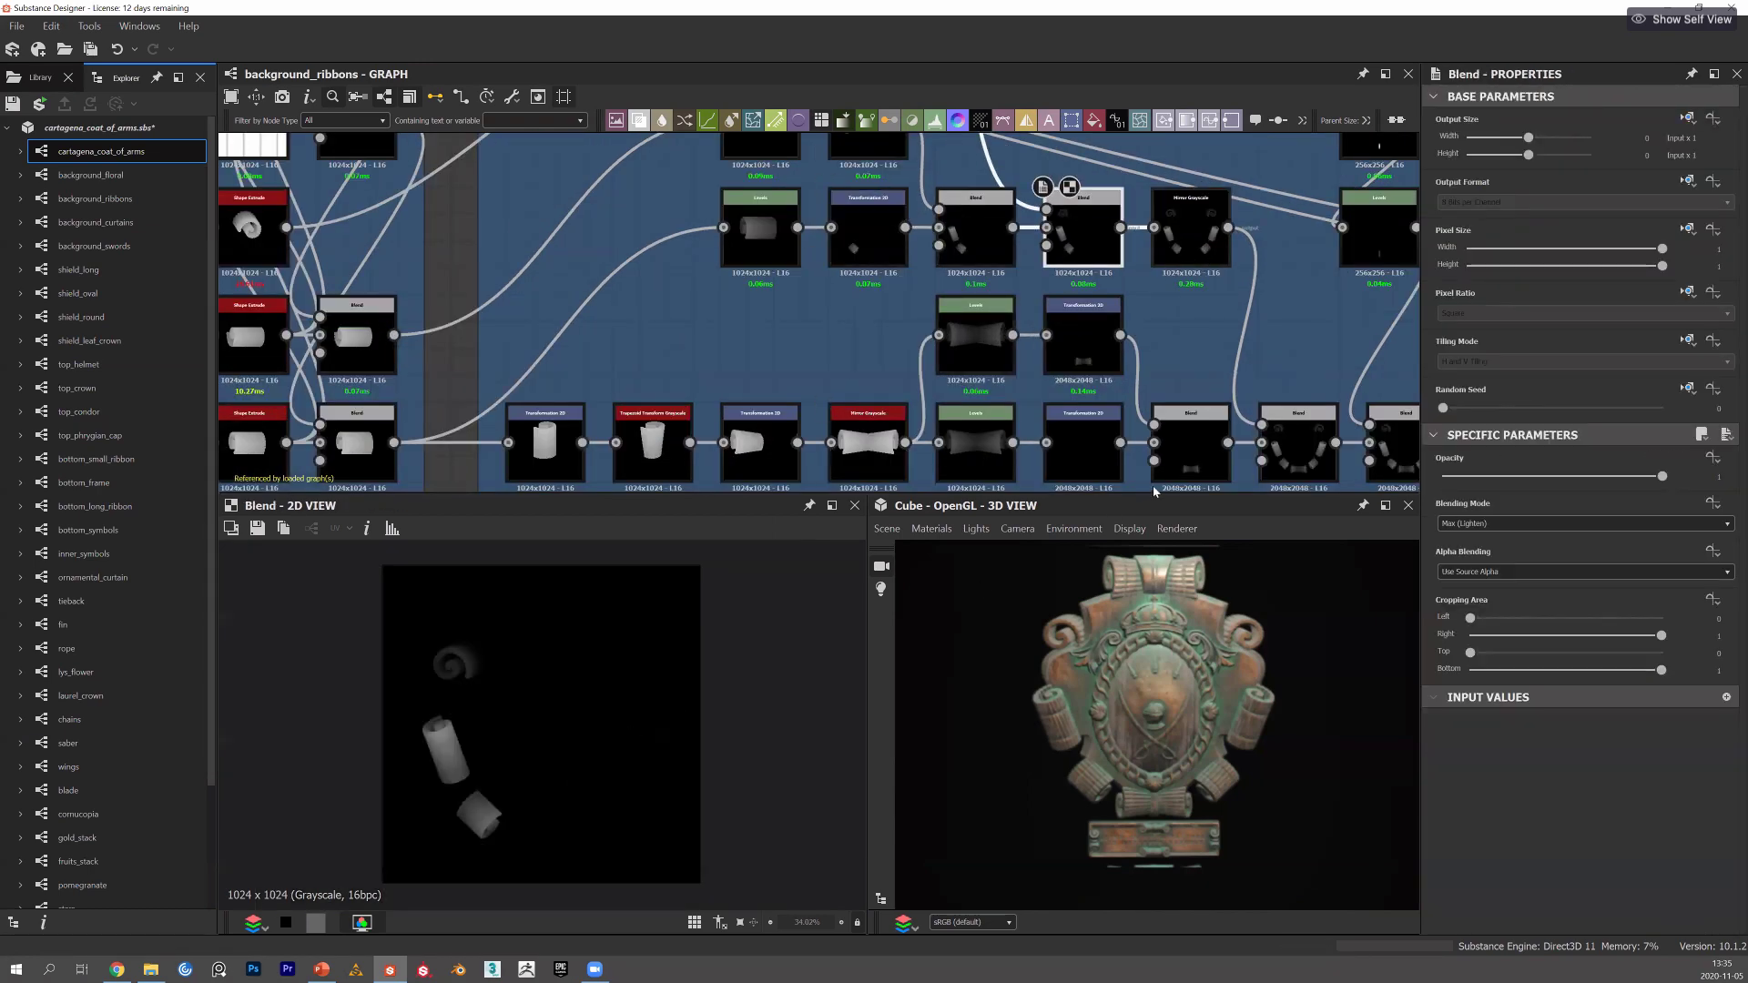
left_click(1191, 233)
left_click(1191, 446)
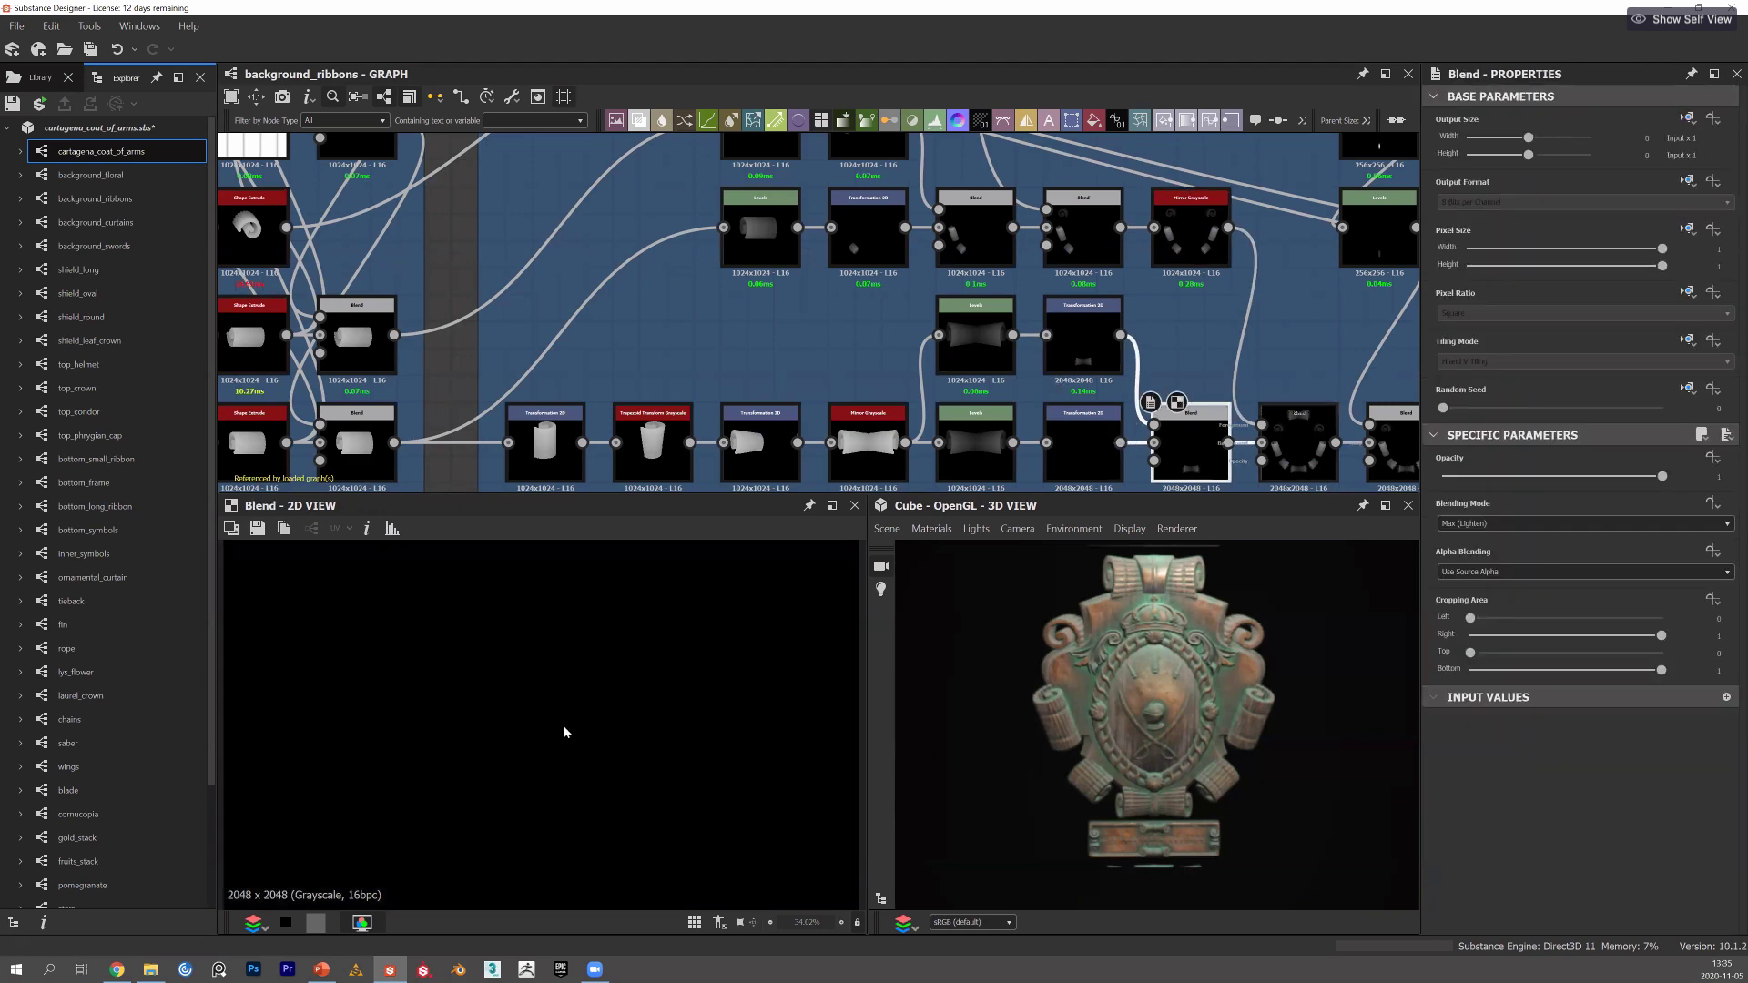
middle_click_drag(1299, 444, 961, 377)
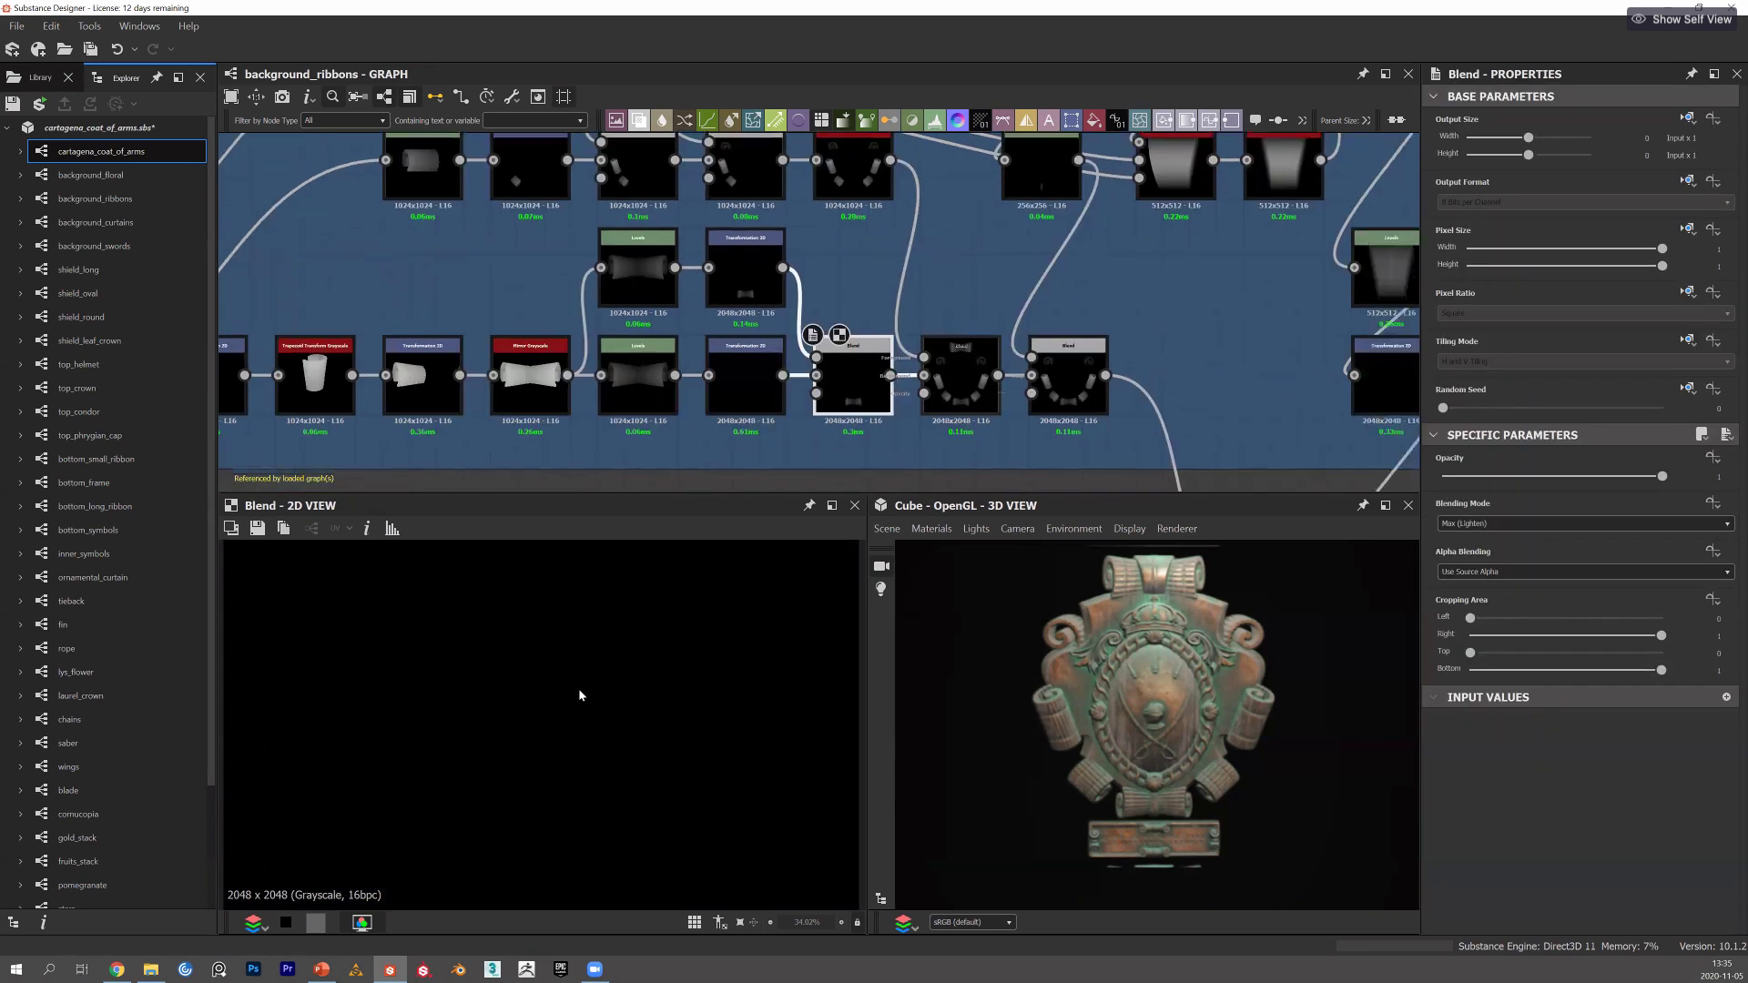
left_click(1069, 377)
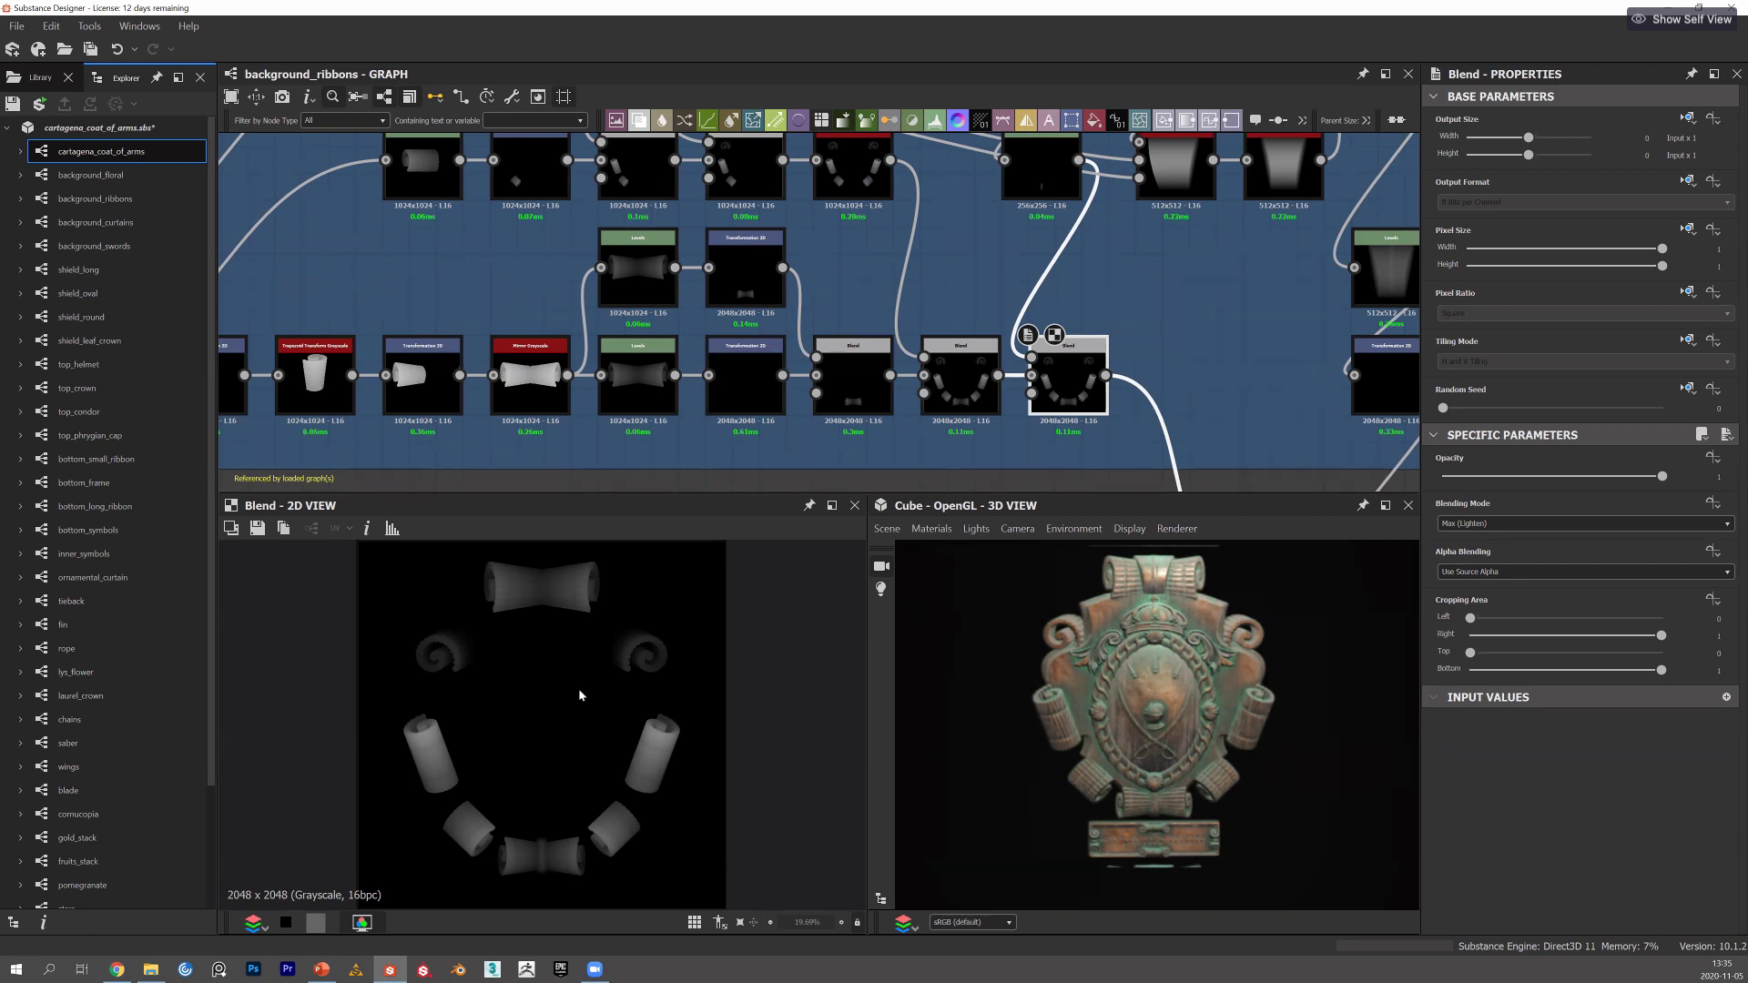
Preview the first Blend node in the Height Build Up frame and enlarge it in the 2D view.
scroll(1134, 262, "down", 1)
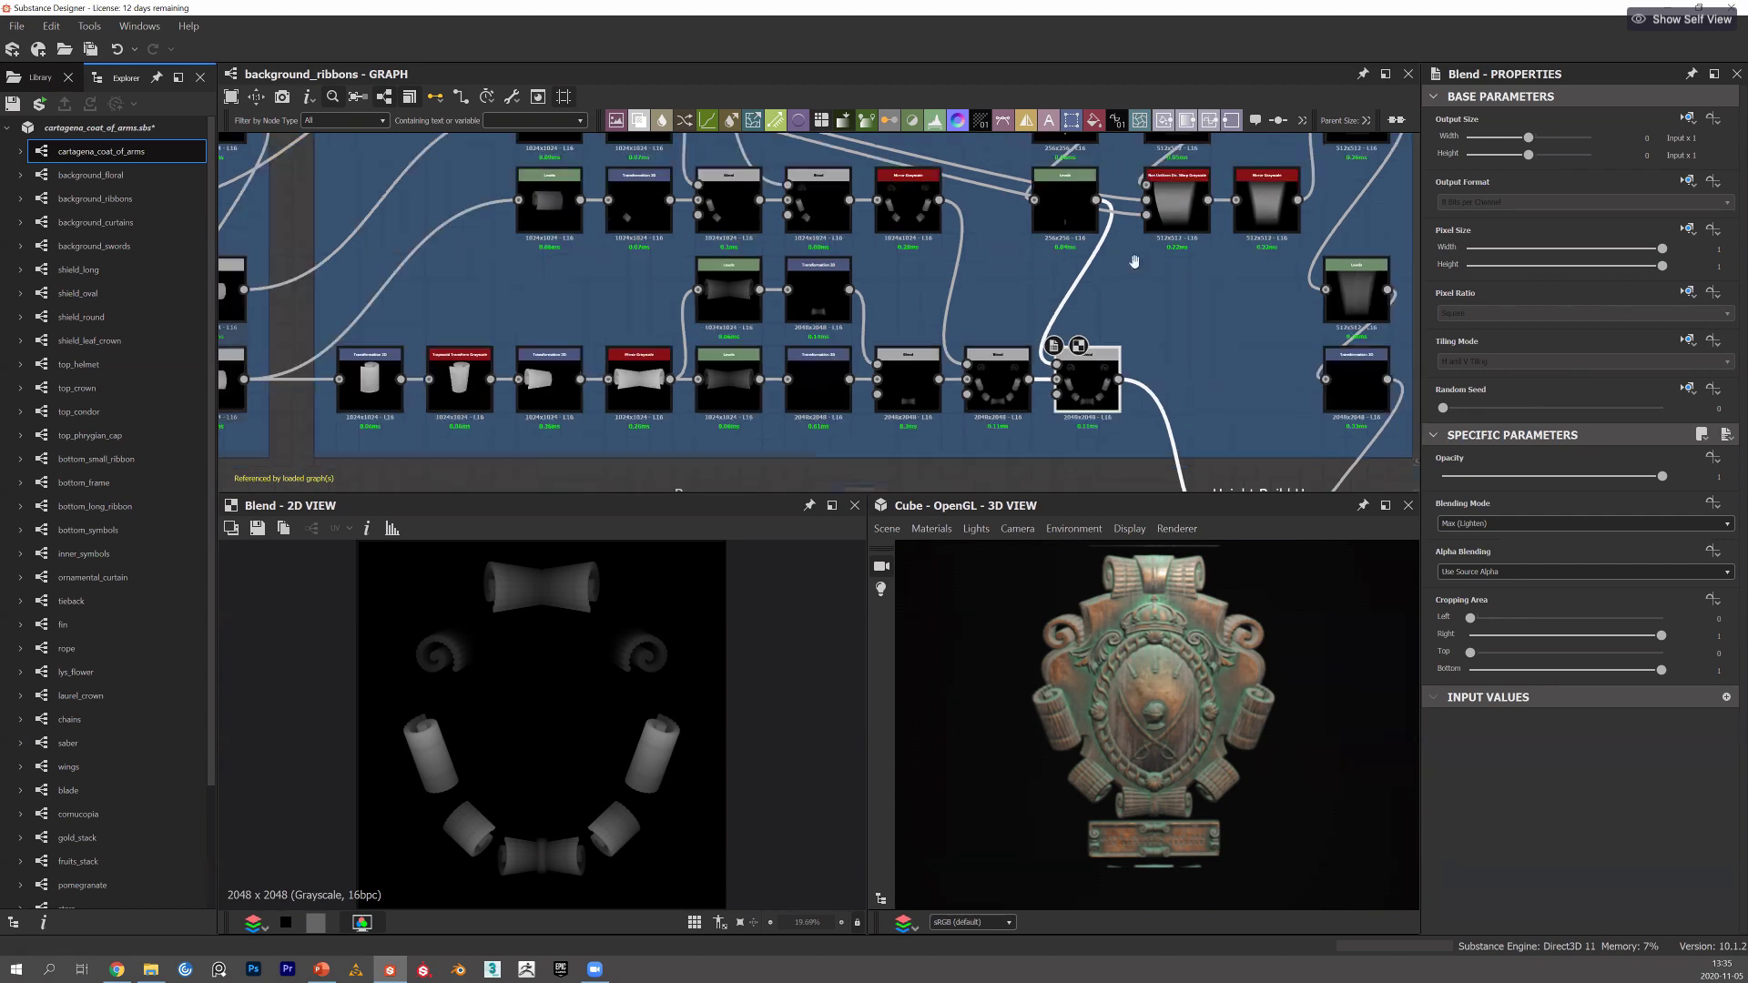
scroll(1134, 262, "down", 2)
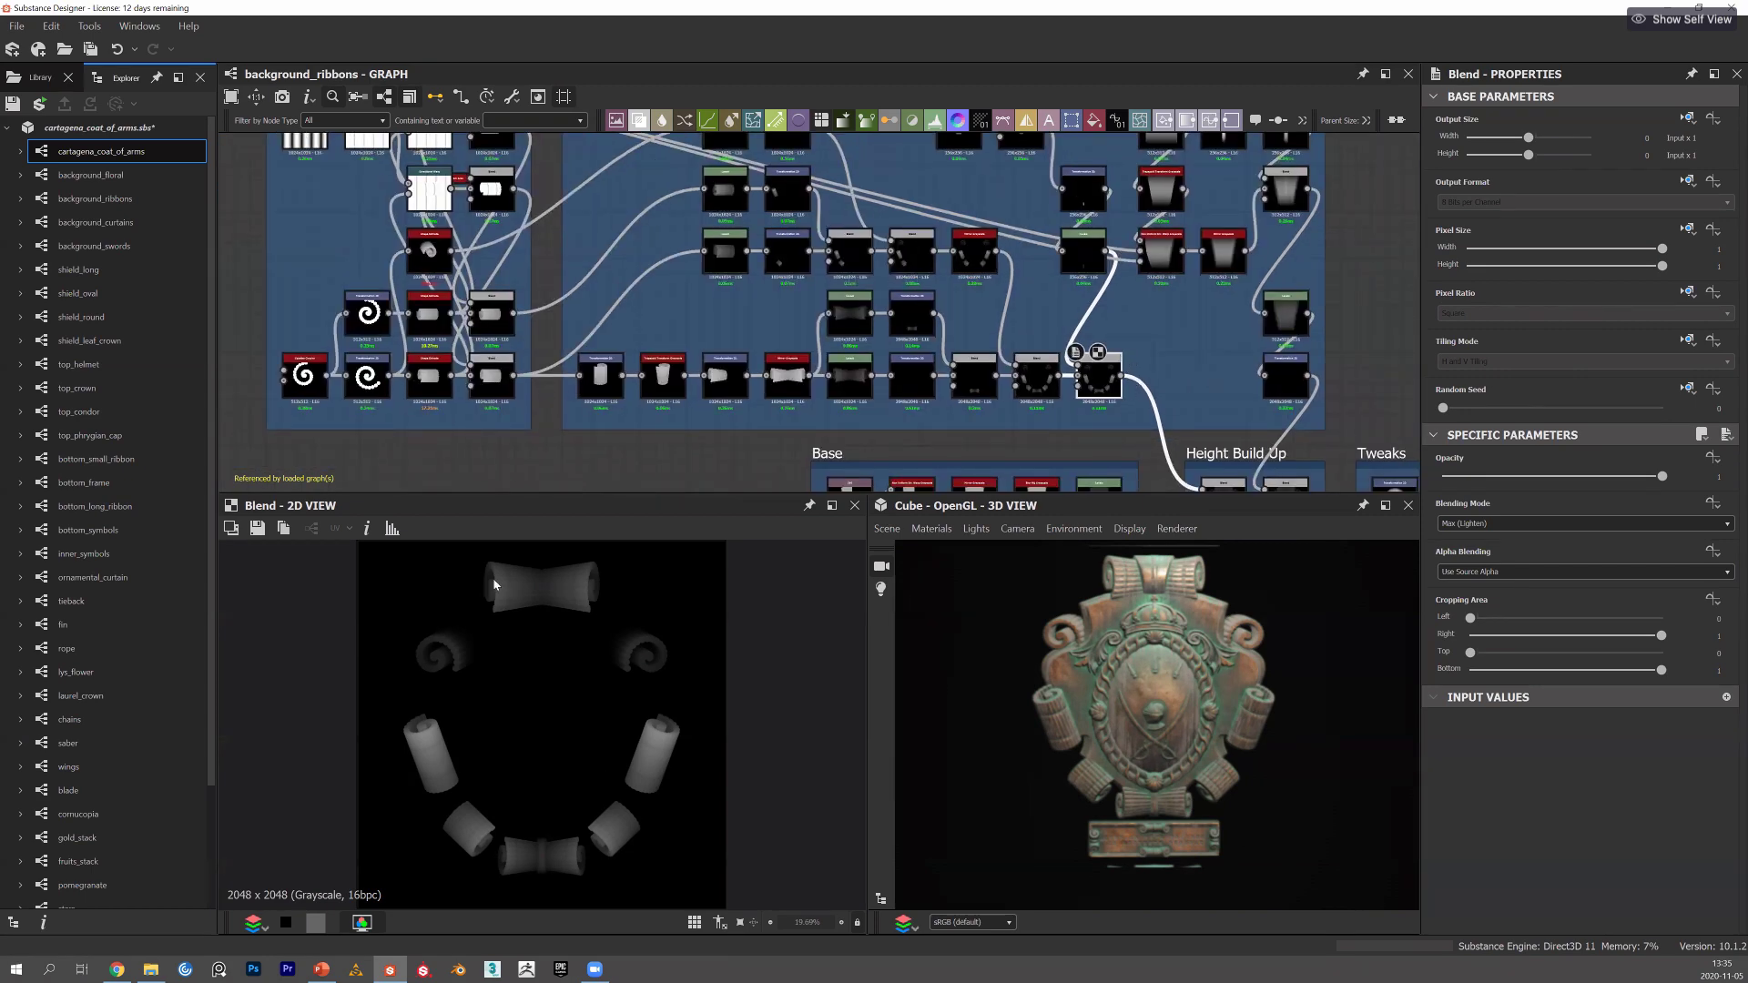
middle_click_drag(1134, 262, 1065, 167)
scroll(910, 283, "up", 1)
middle_click_drag(1001, 364, 930, 281)
double_click(1130, 349)
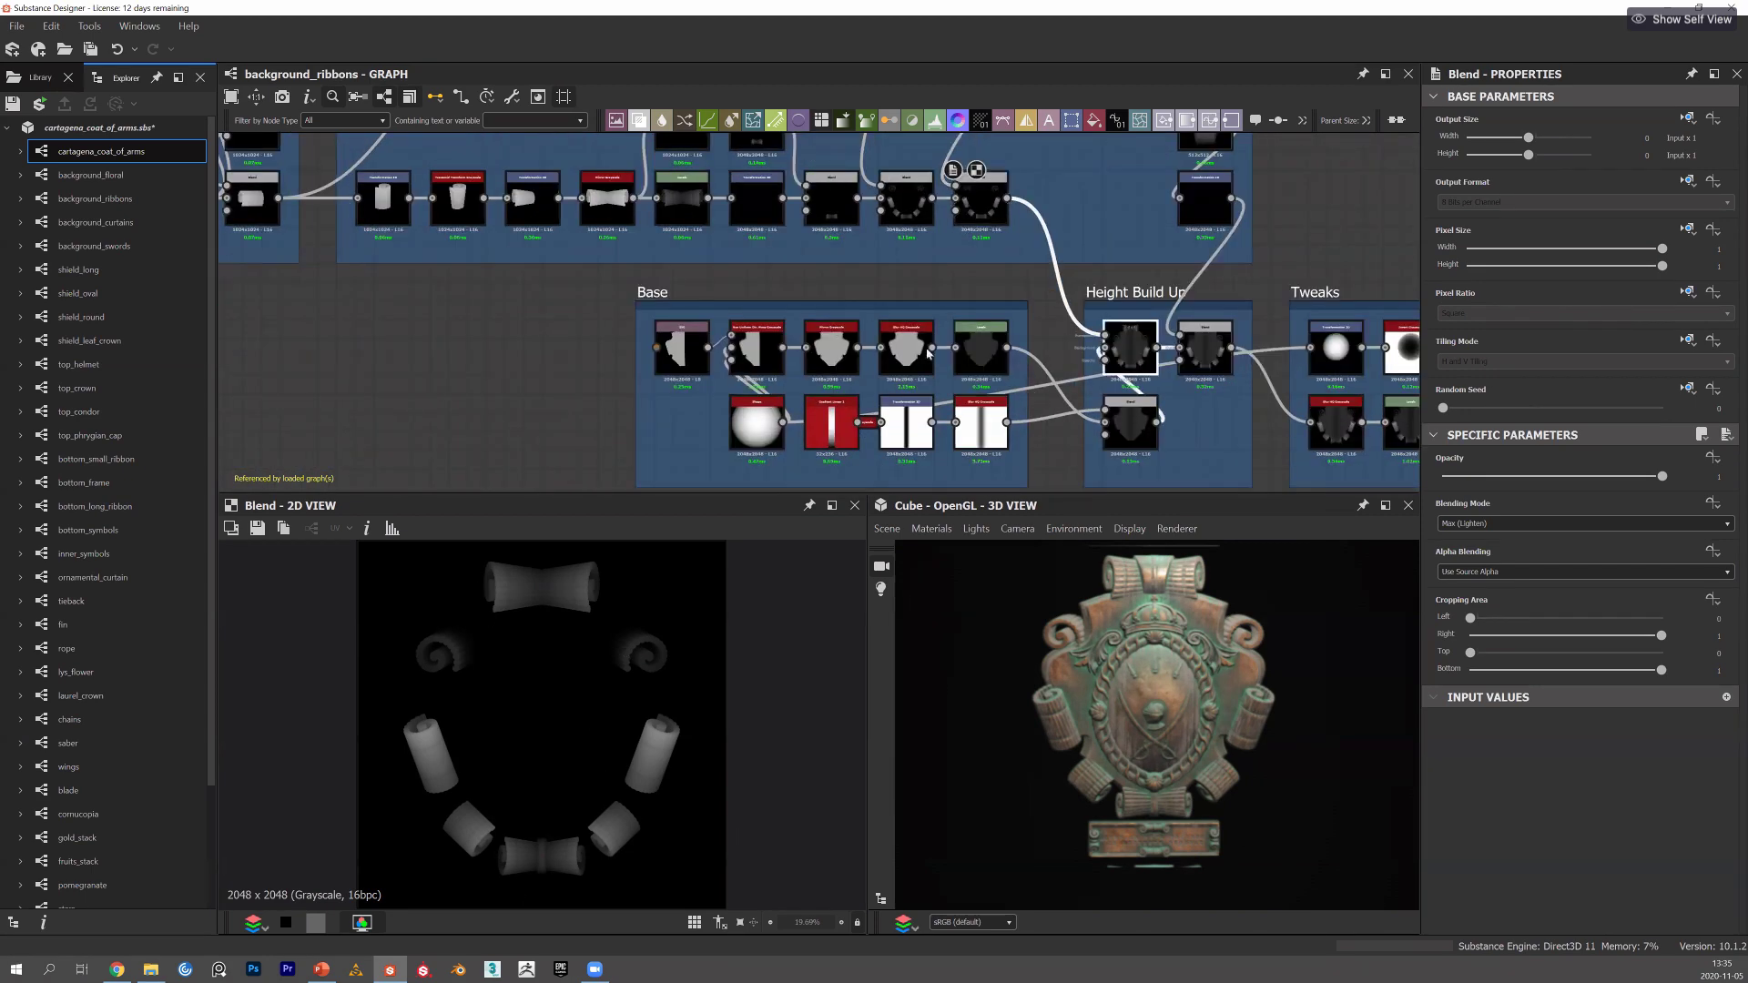
scroll(482, 598, "up", 2)
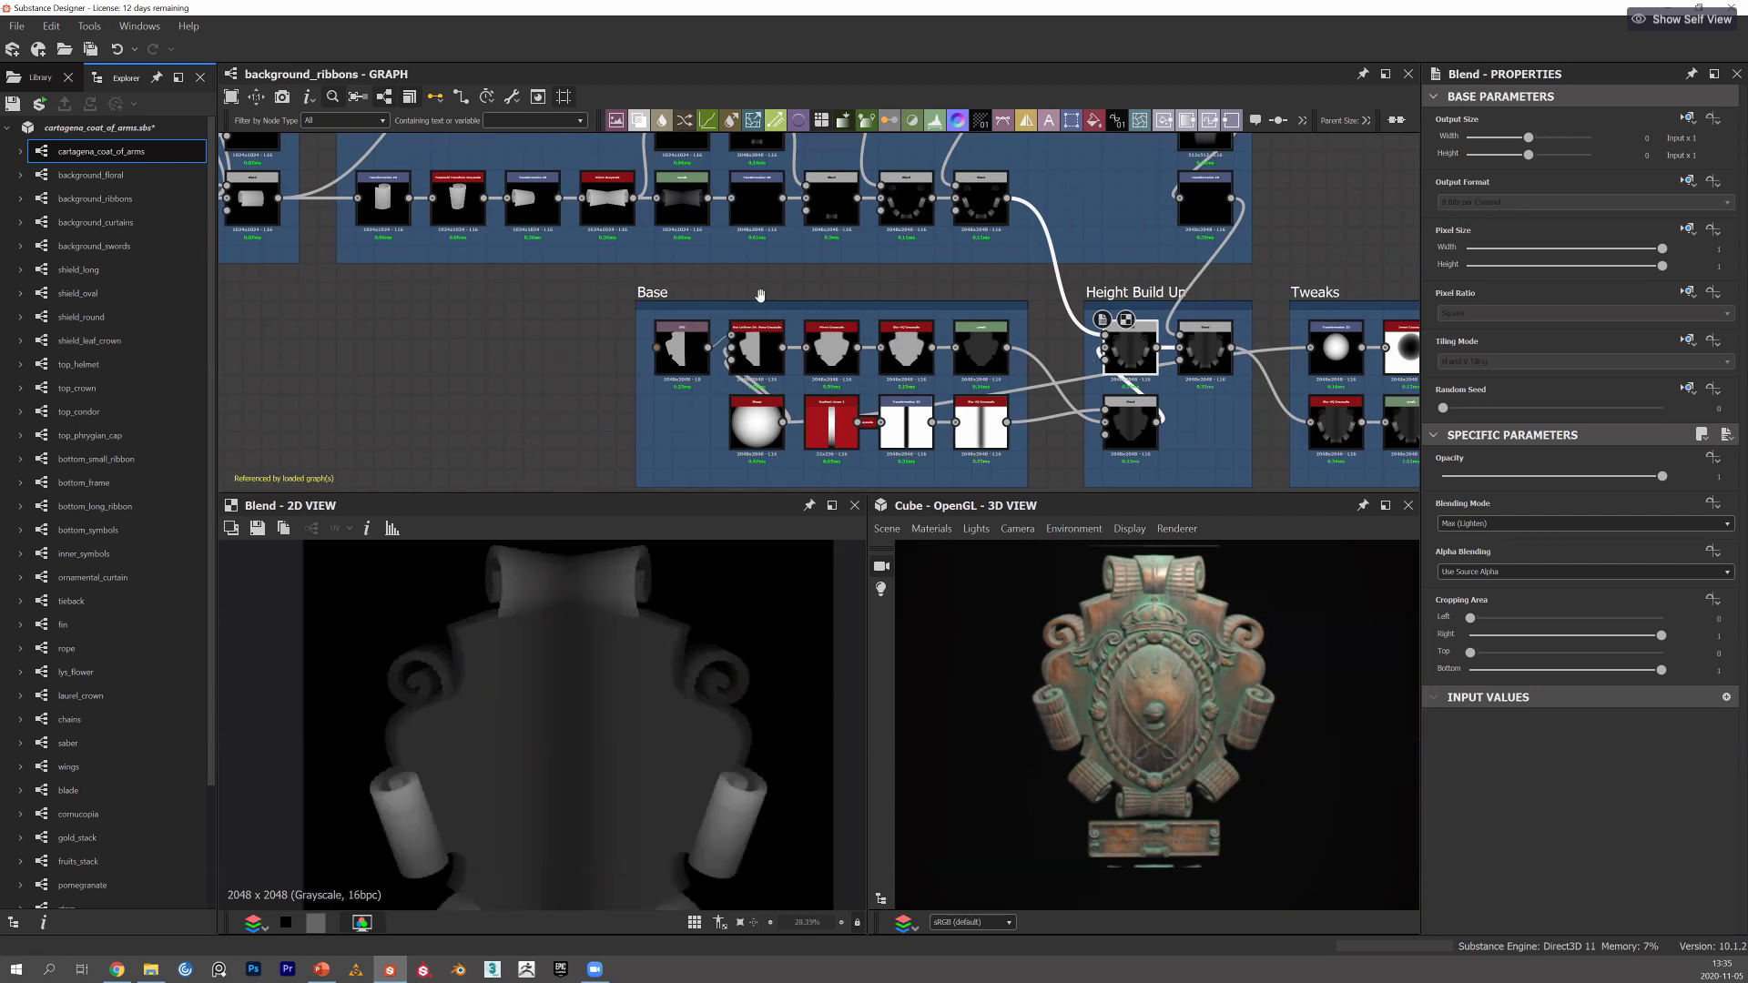
Preview the half-shield SVG node in the Base frame and fit its whole shape in the 2D view.
scroll(760, 296, "up", 2)
scroll(735, 288, "up", 2)
middle_click_drag(731, 283, 715, 273)
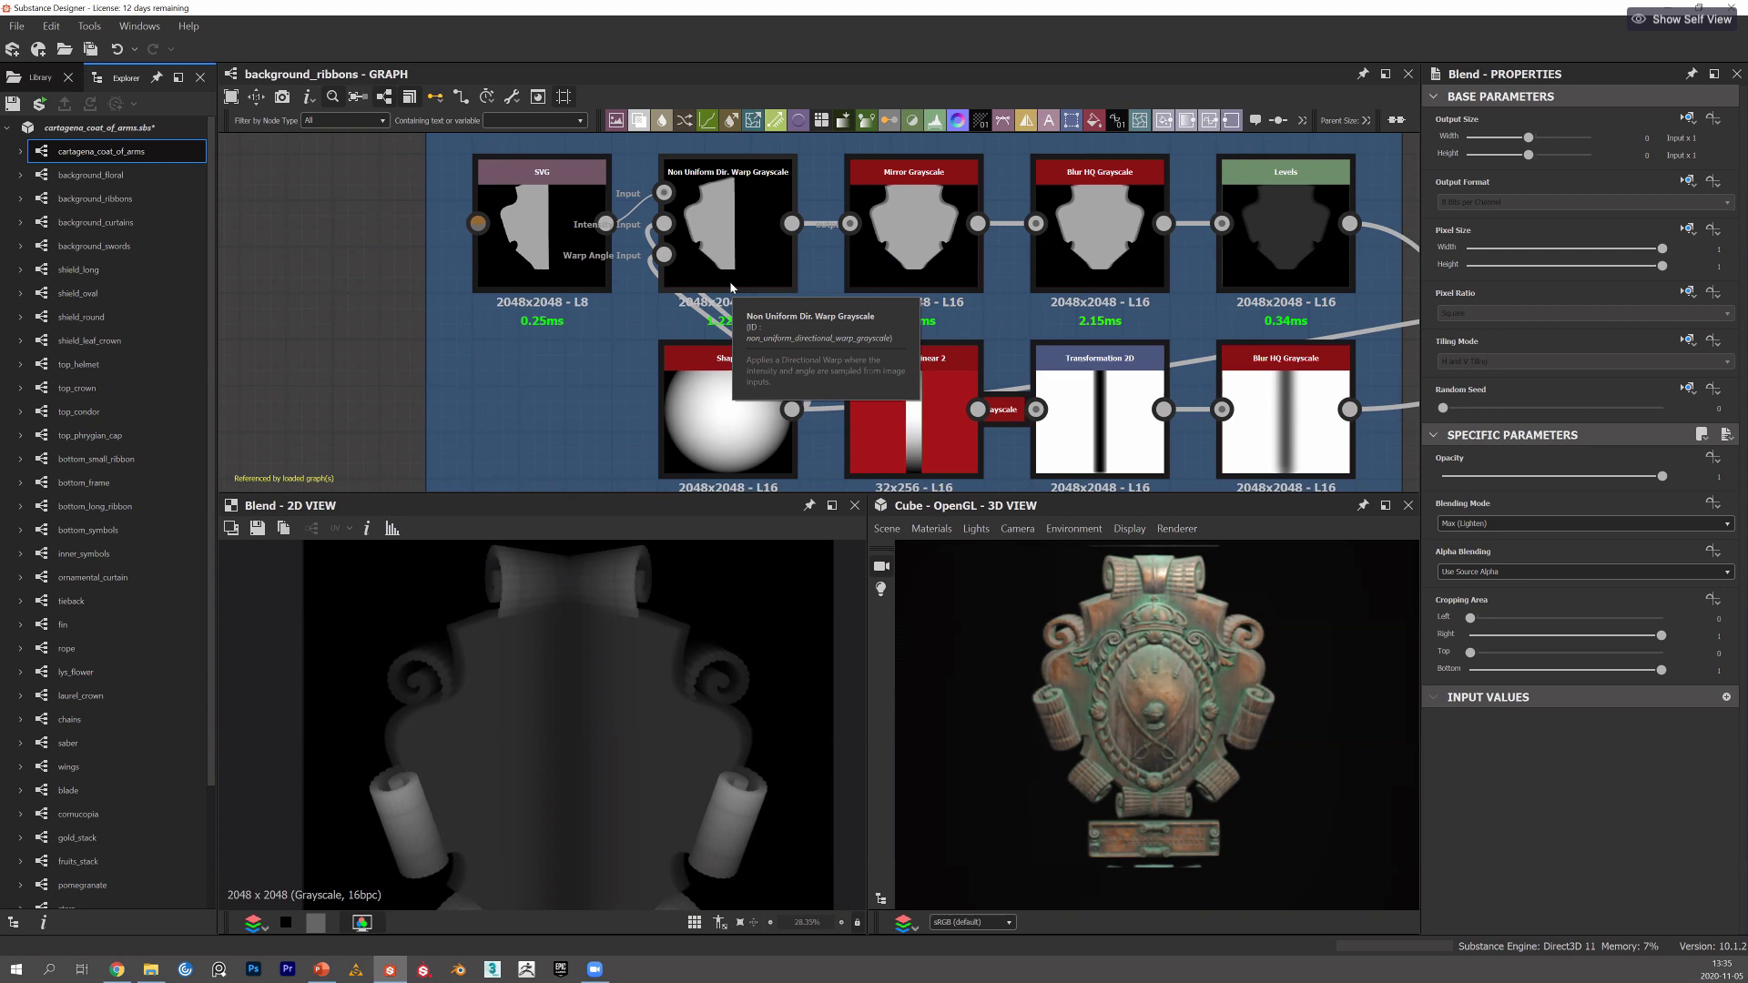
double_click(555, 269)
scroll(539, 760, "down", 2)
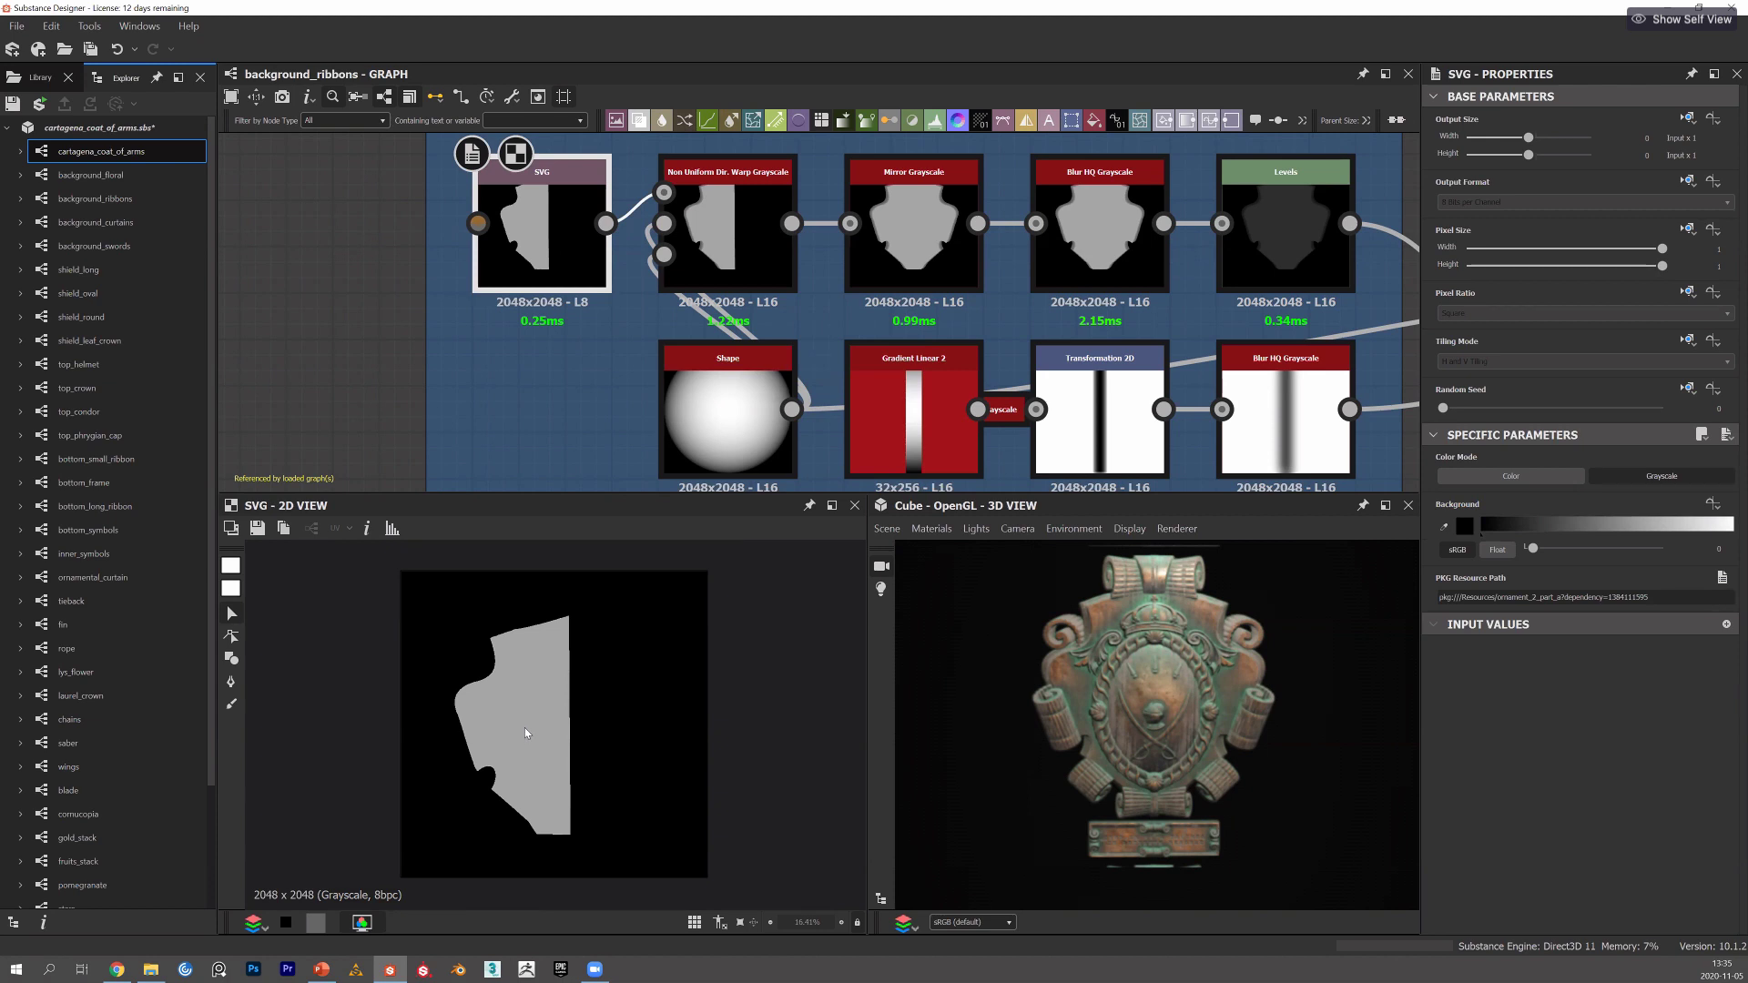
Preview the Non Uniform Dir. Warp Grayscale node and examine the bevelled edge it gives the half shield.
left_click(739, 262)
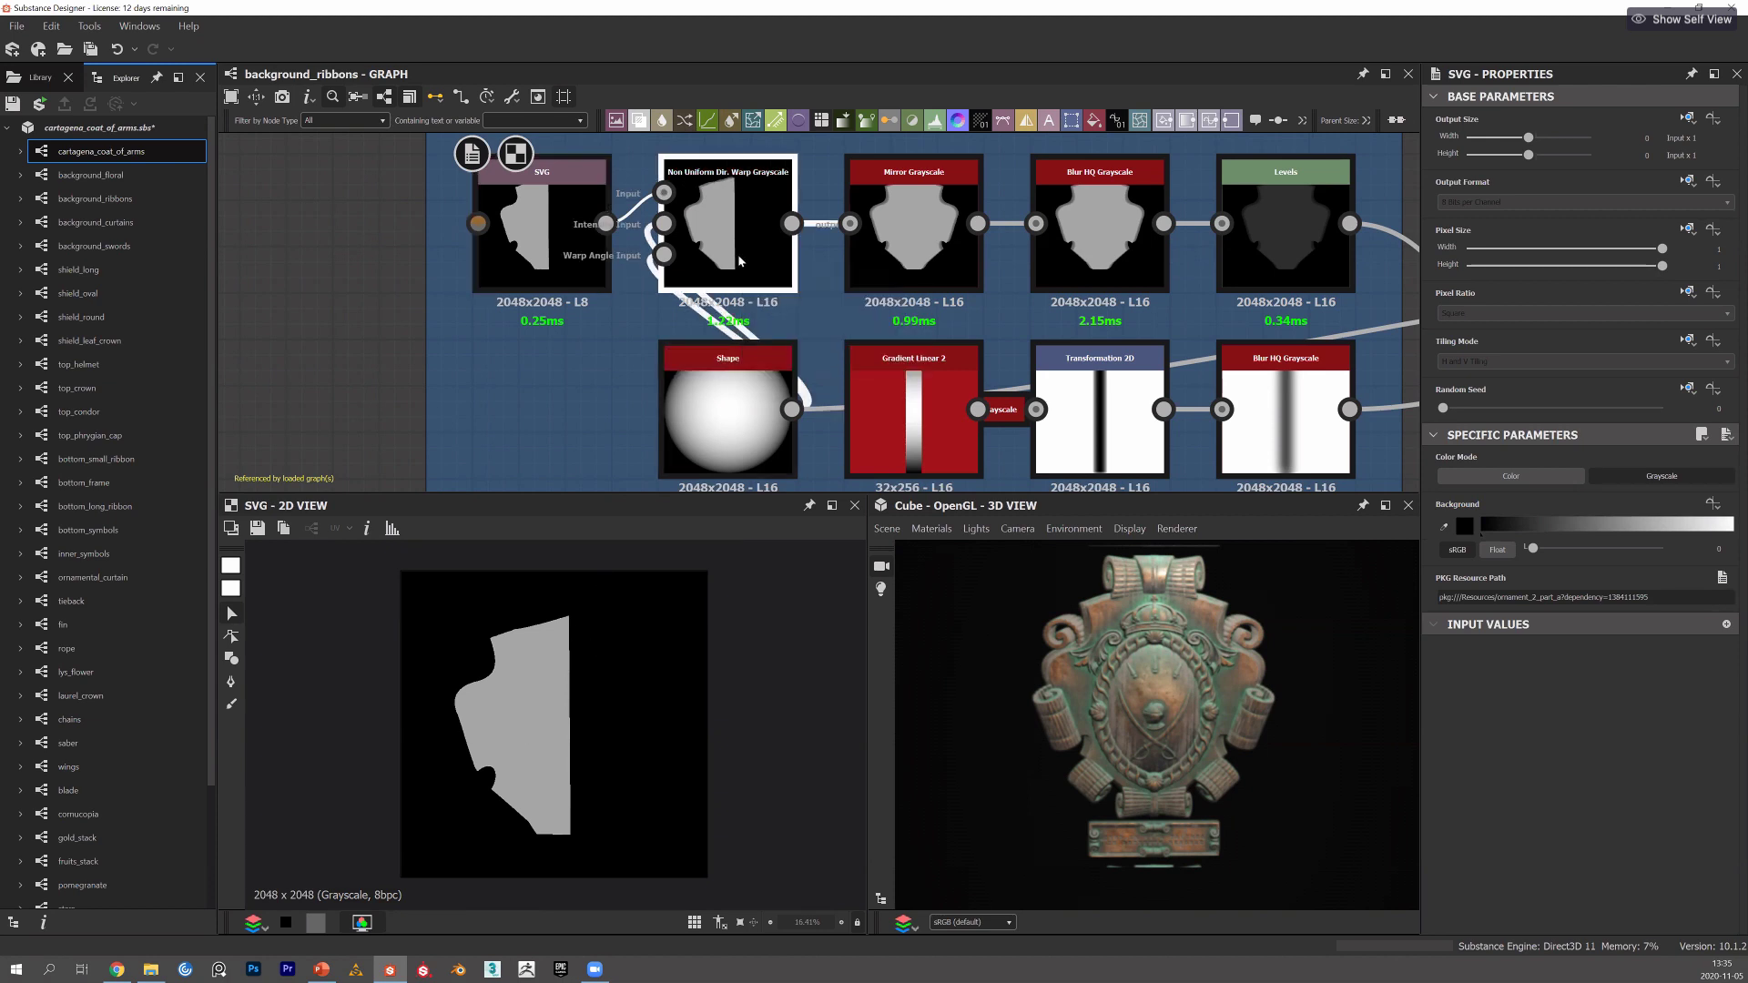
double_click(739, 261)
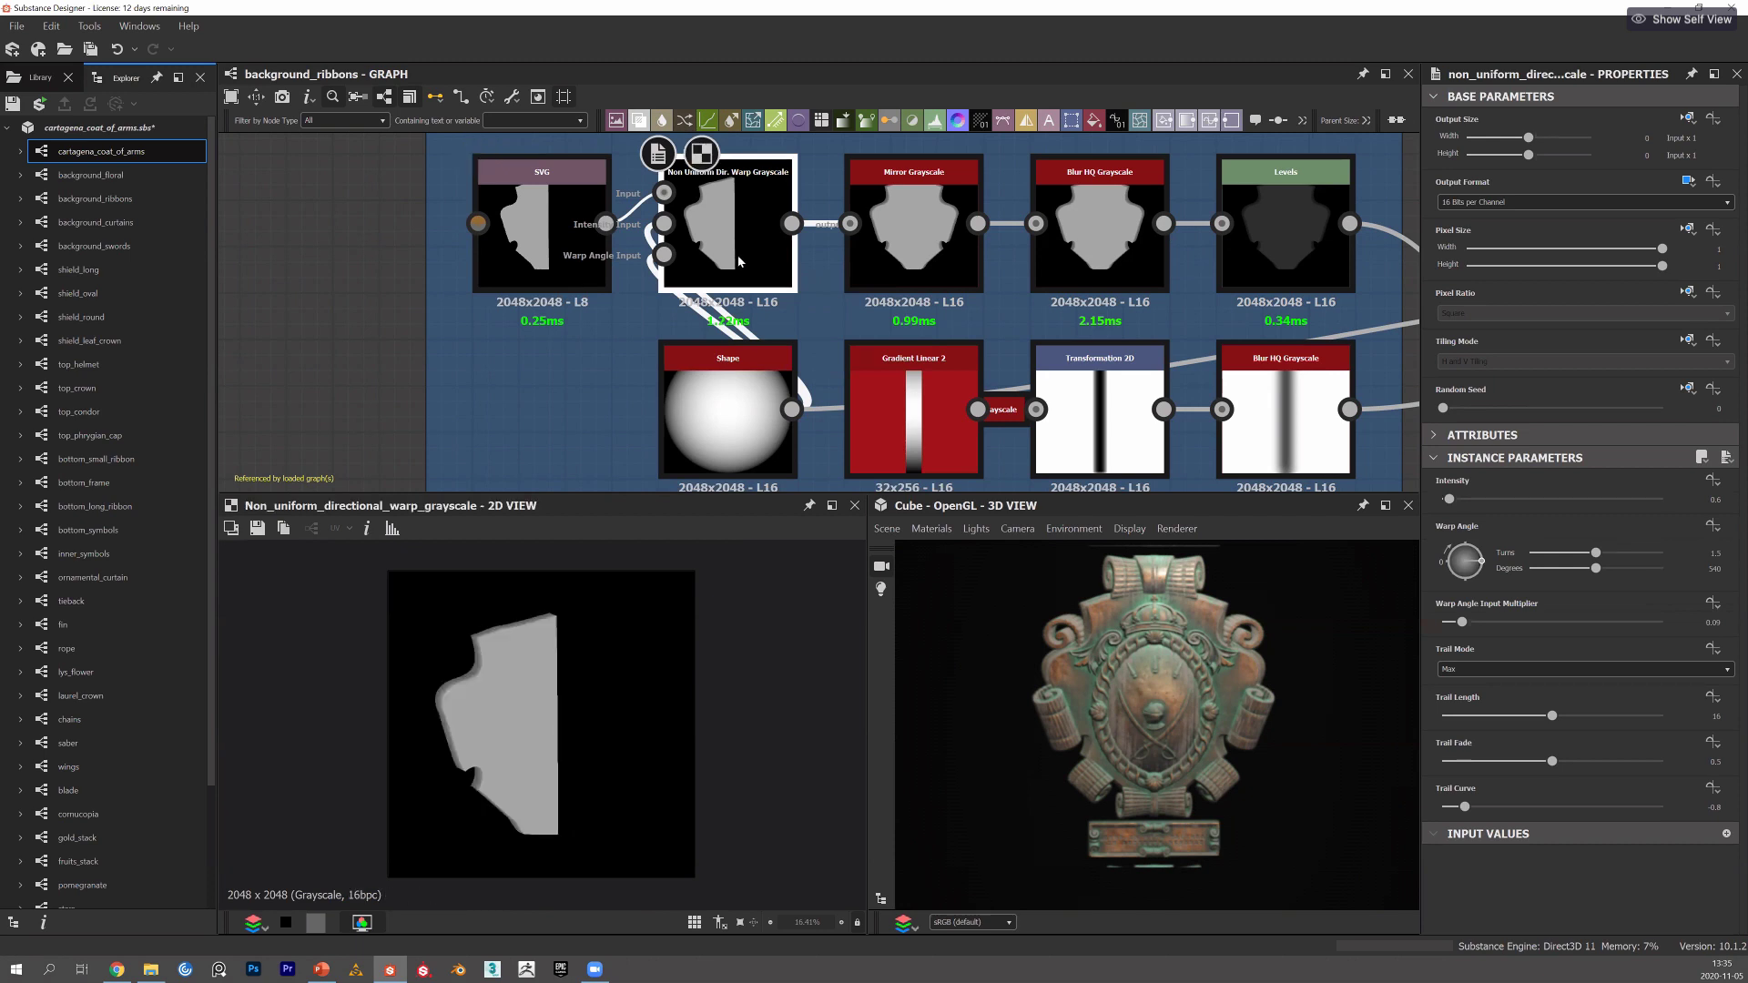
scroll(456, 693, "up", 3)
scroll(455, 694, "up", 2)
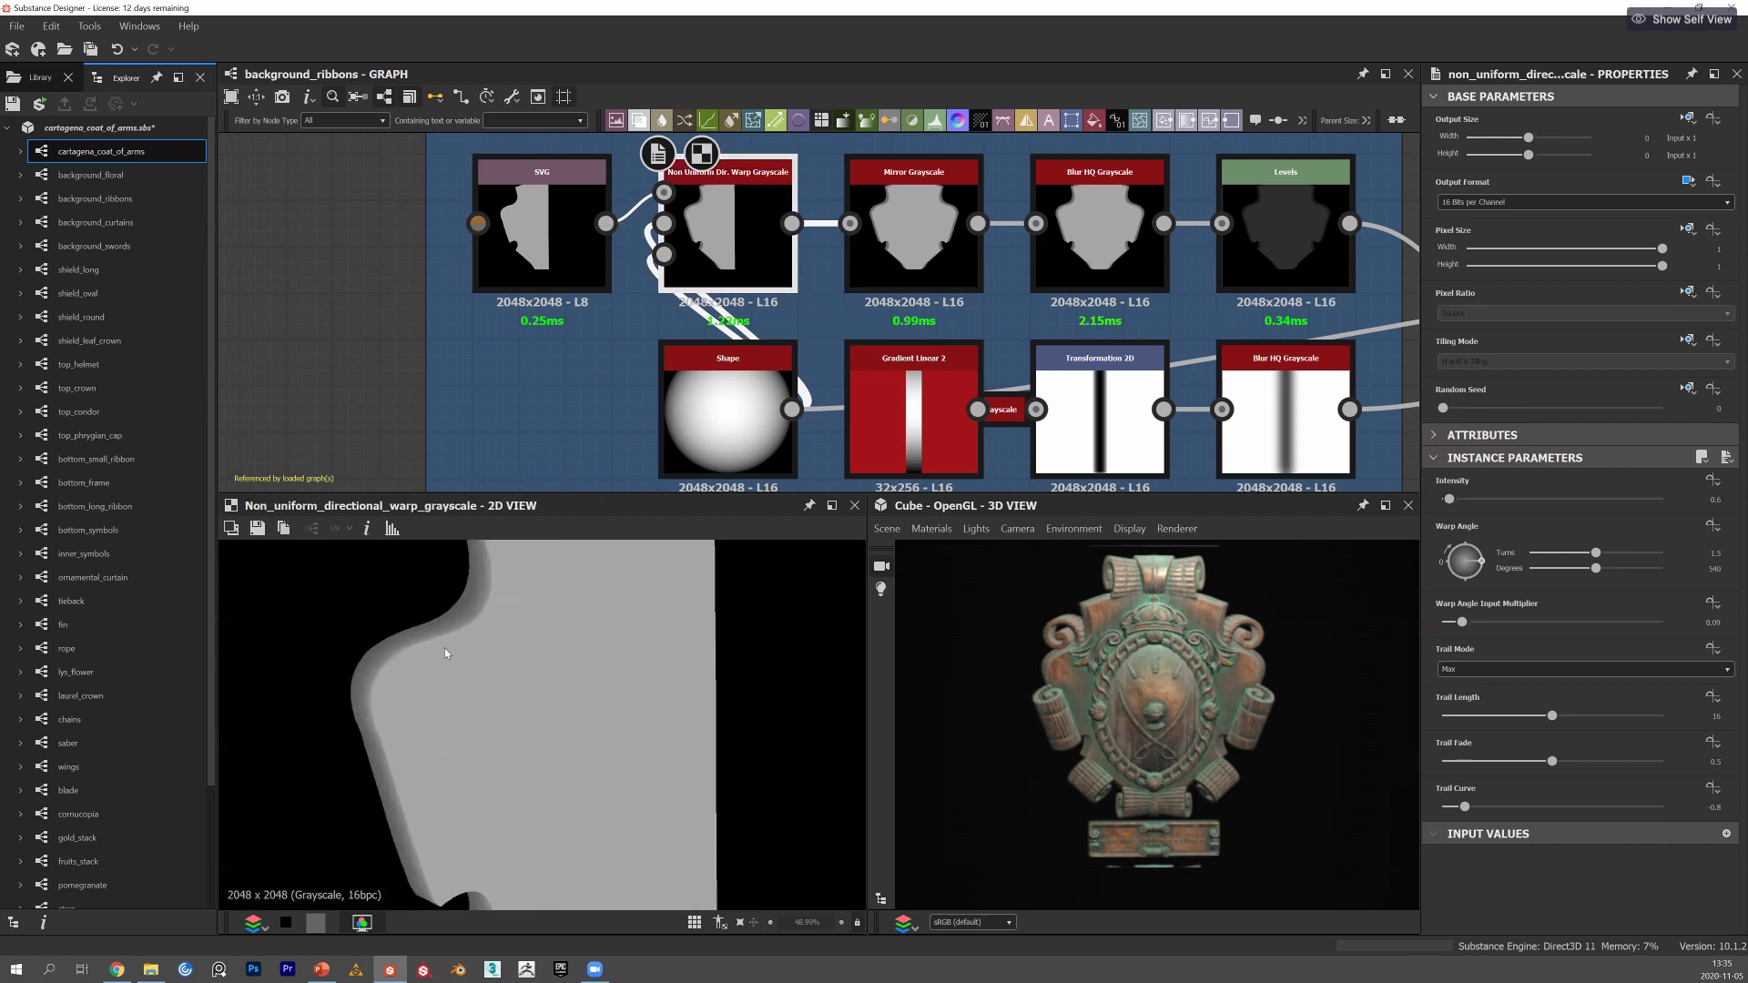
scroll(419, 566, "up", 1)
middle_click_drag(419, 566, 386, 720)
scroll(406, 690, "down", 1)
scroll(406, 690, "down", 1)
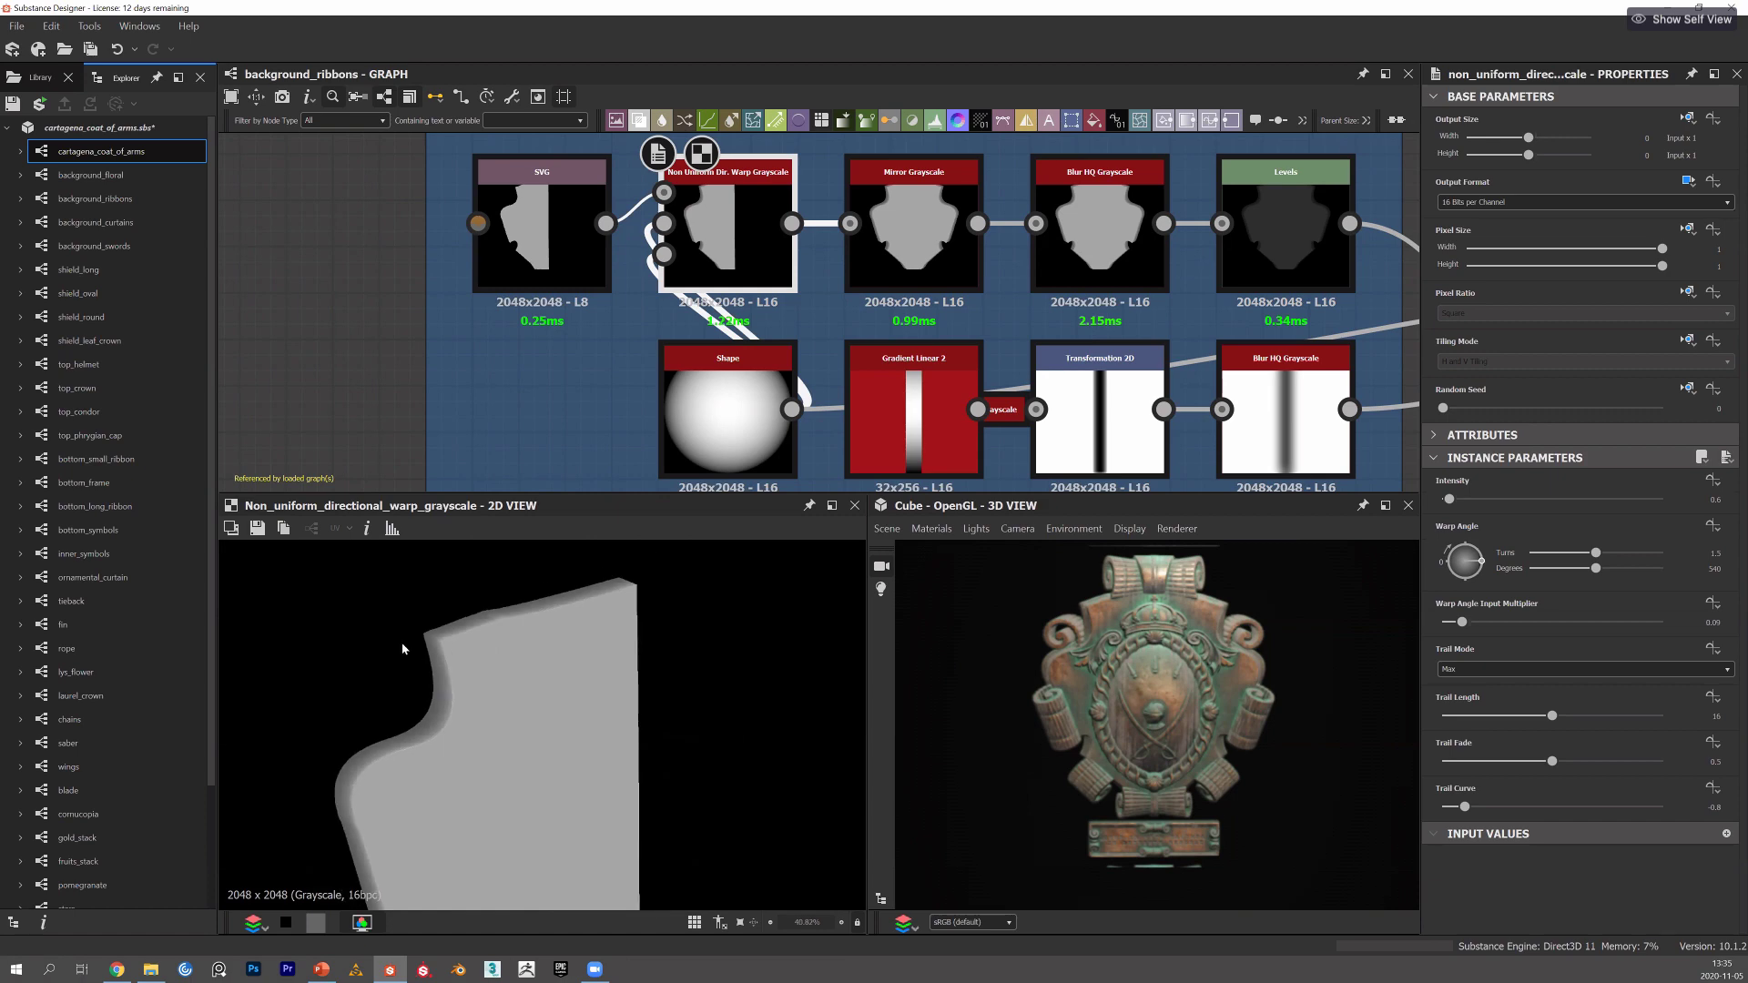
Inspect the shield's bevelled border beside the curled scroll up close in the 3D view.
scroll(1110, 756, "up", 6)
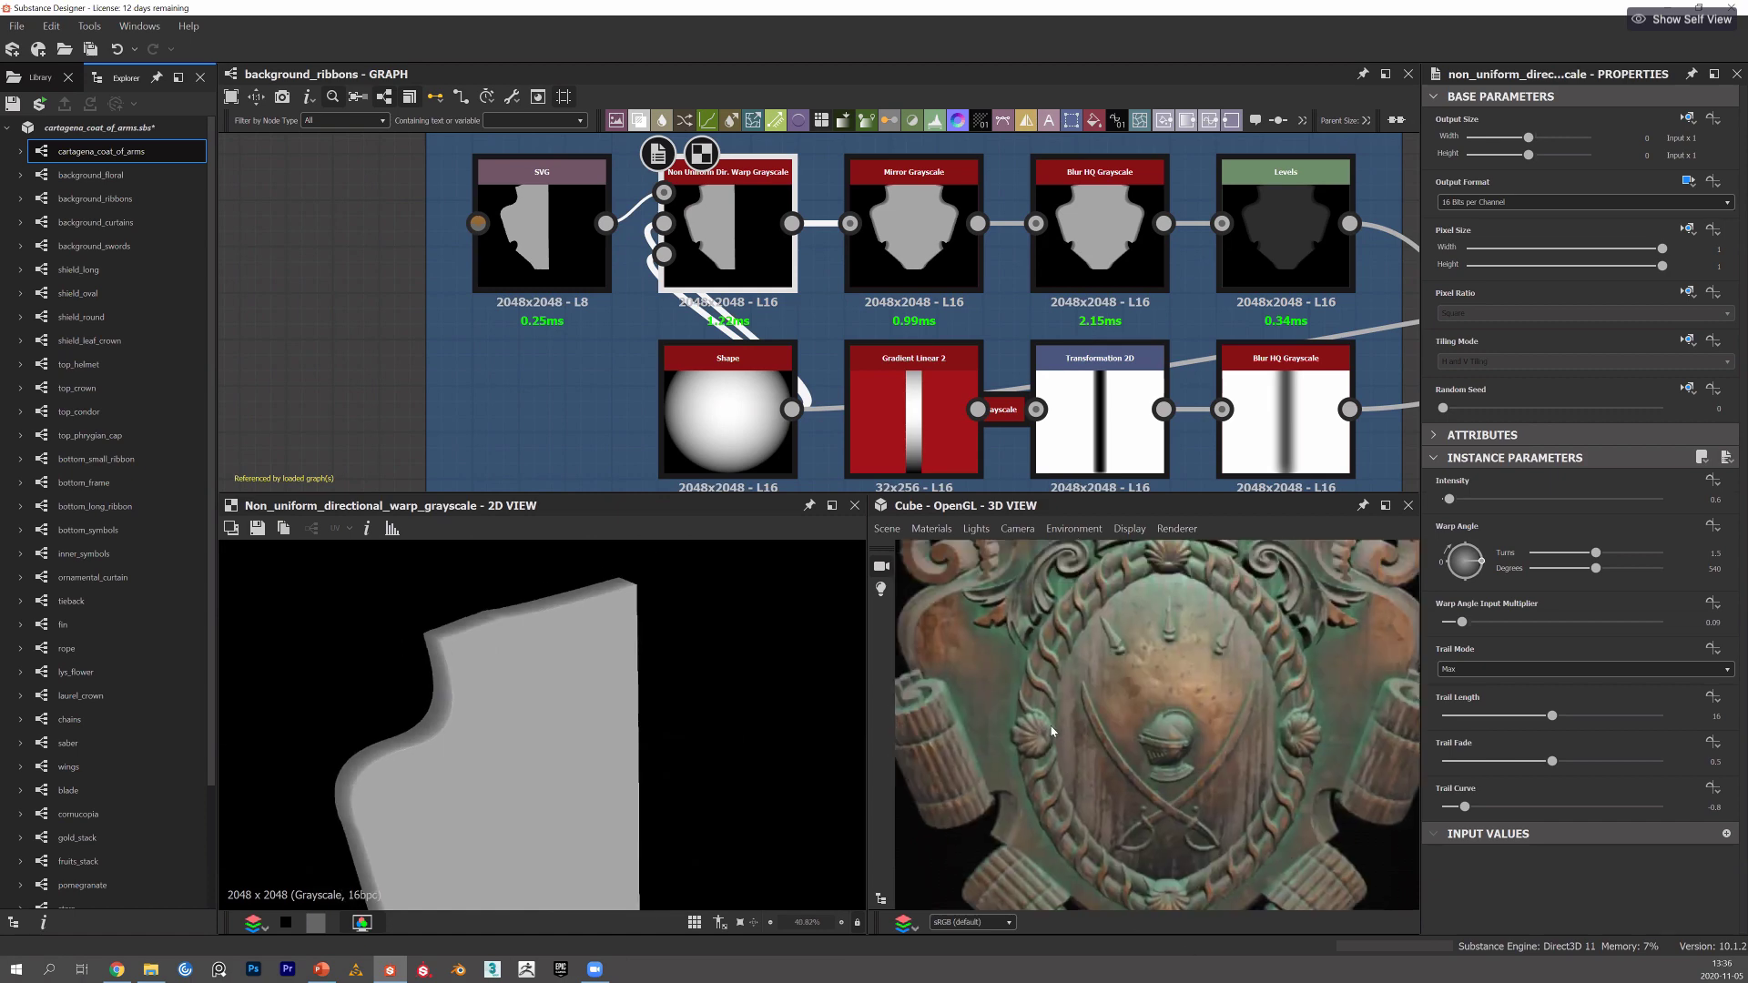
left_click_drag(1129, 713, 1171, 689)
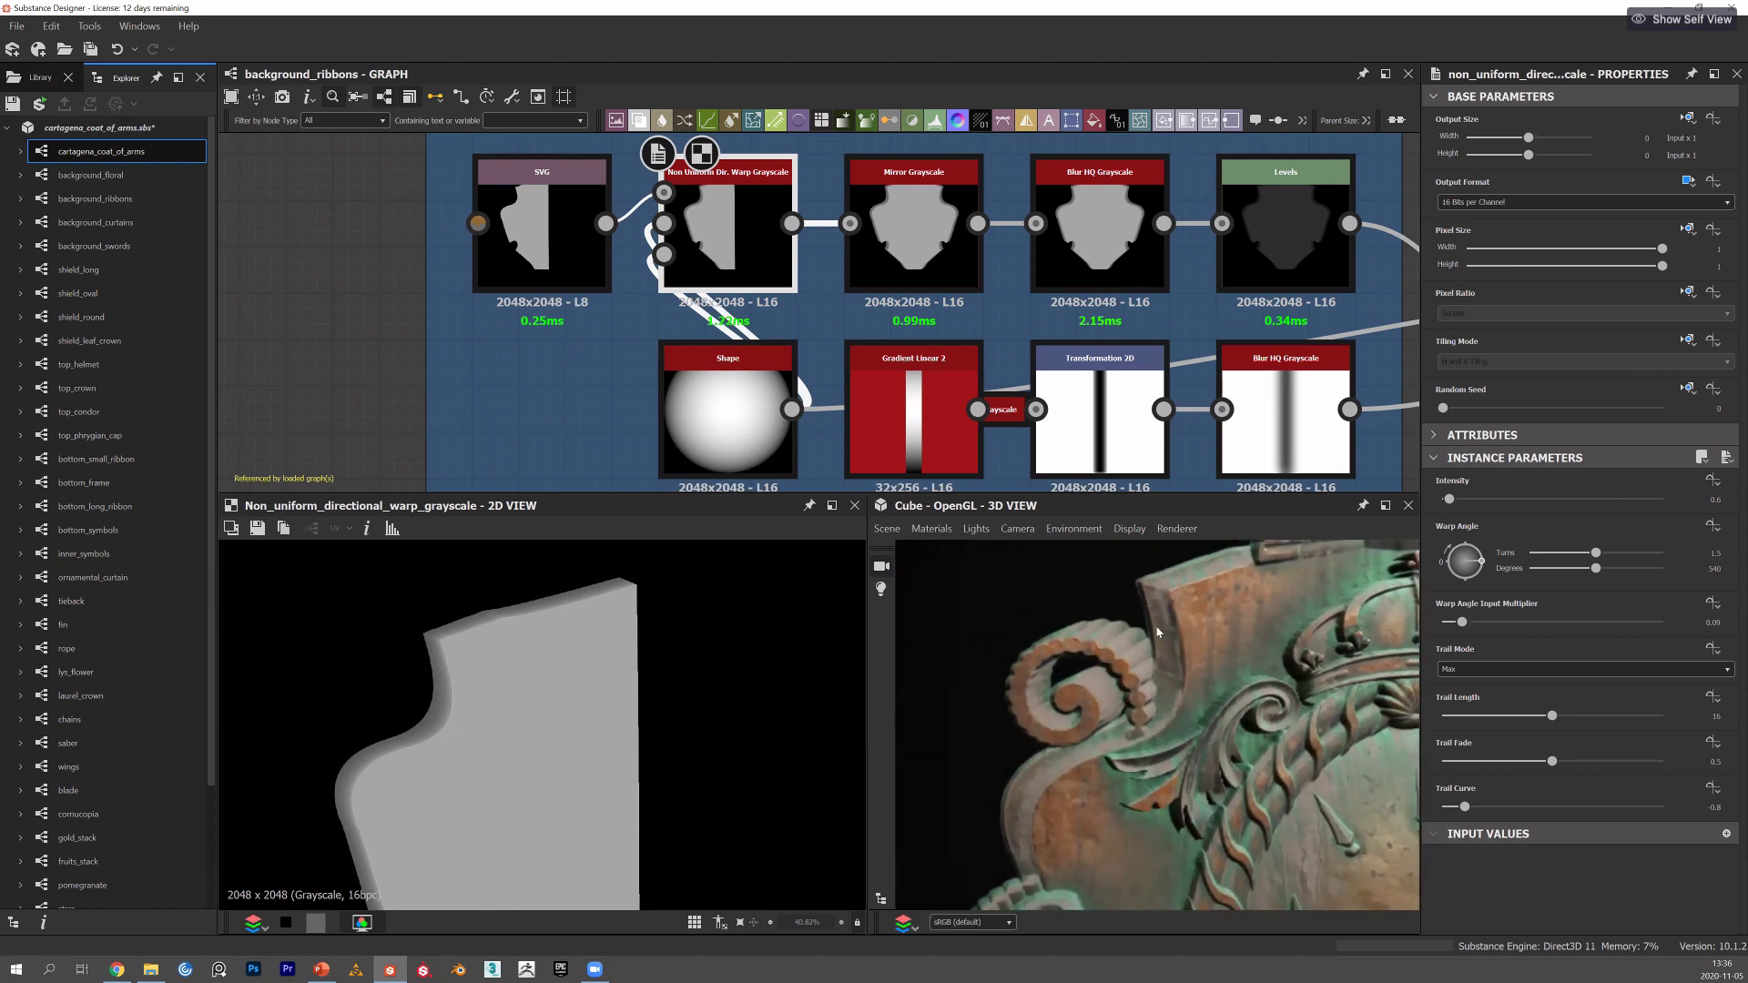
scroll(1130, 676, "up", 2)
scroll(948, 806, "down", 3)
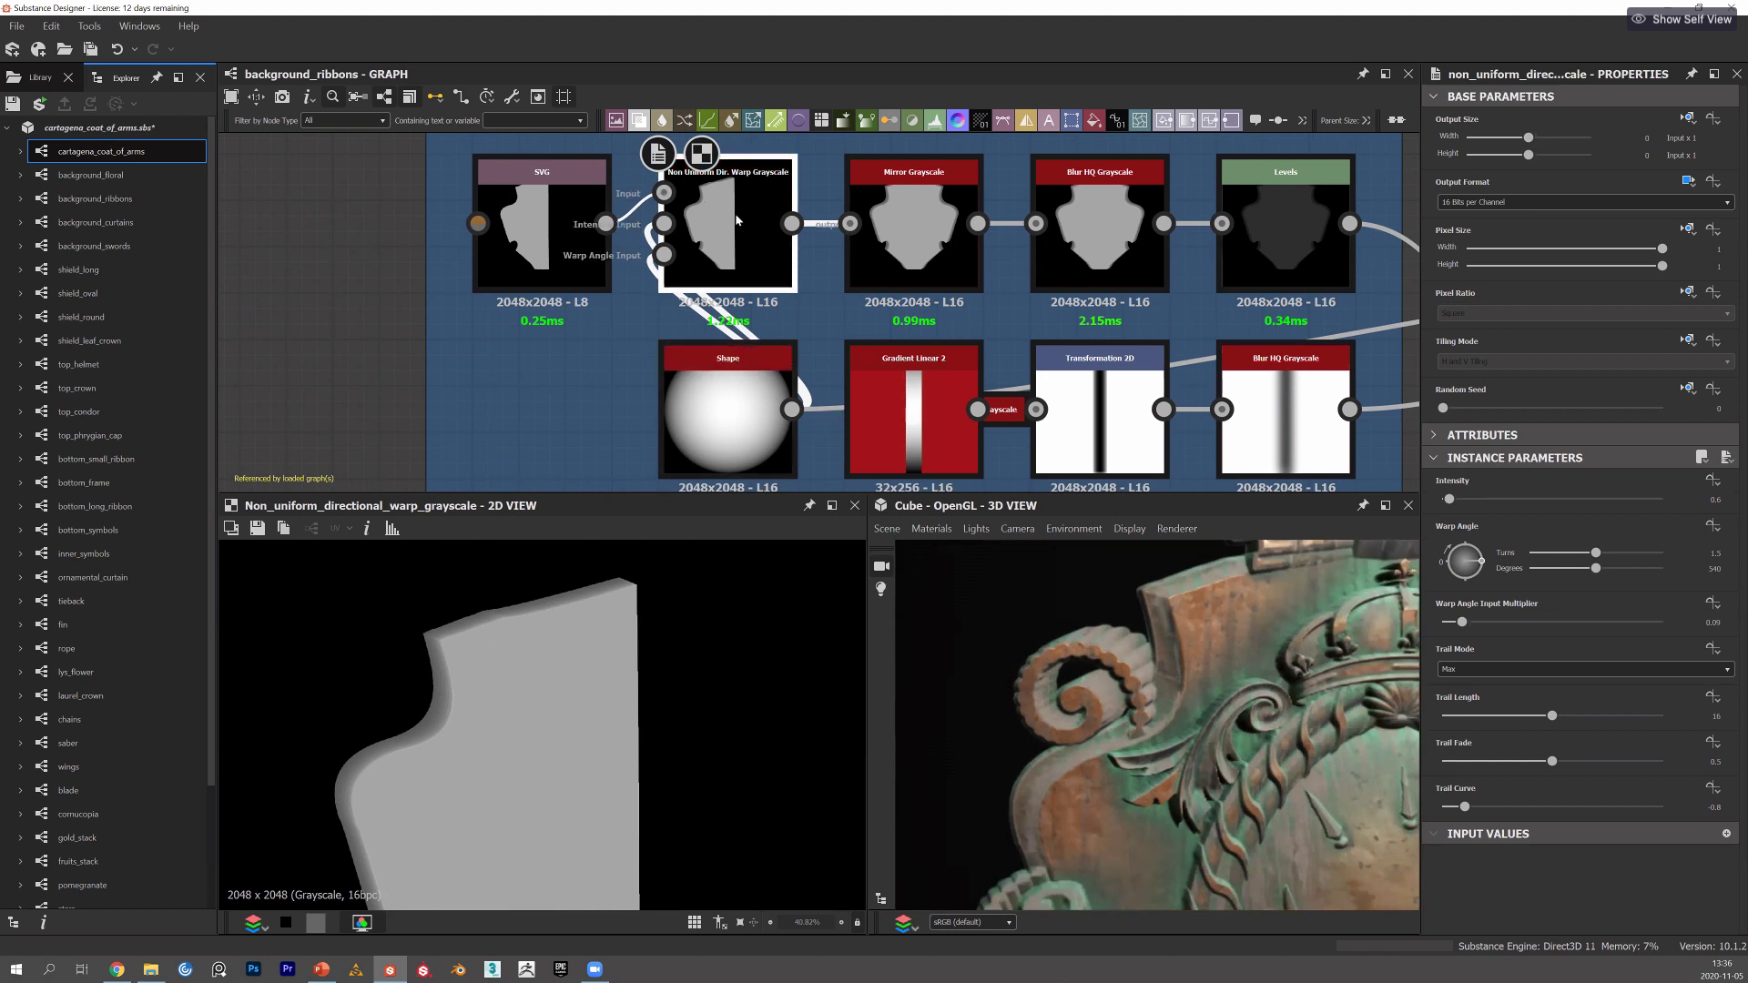
Preview the Blur HQ Grayscale node after the Mirror Grayscale and examine the softened shield edge up close.
left_click(913, 228)
double_click(1099, 228)
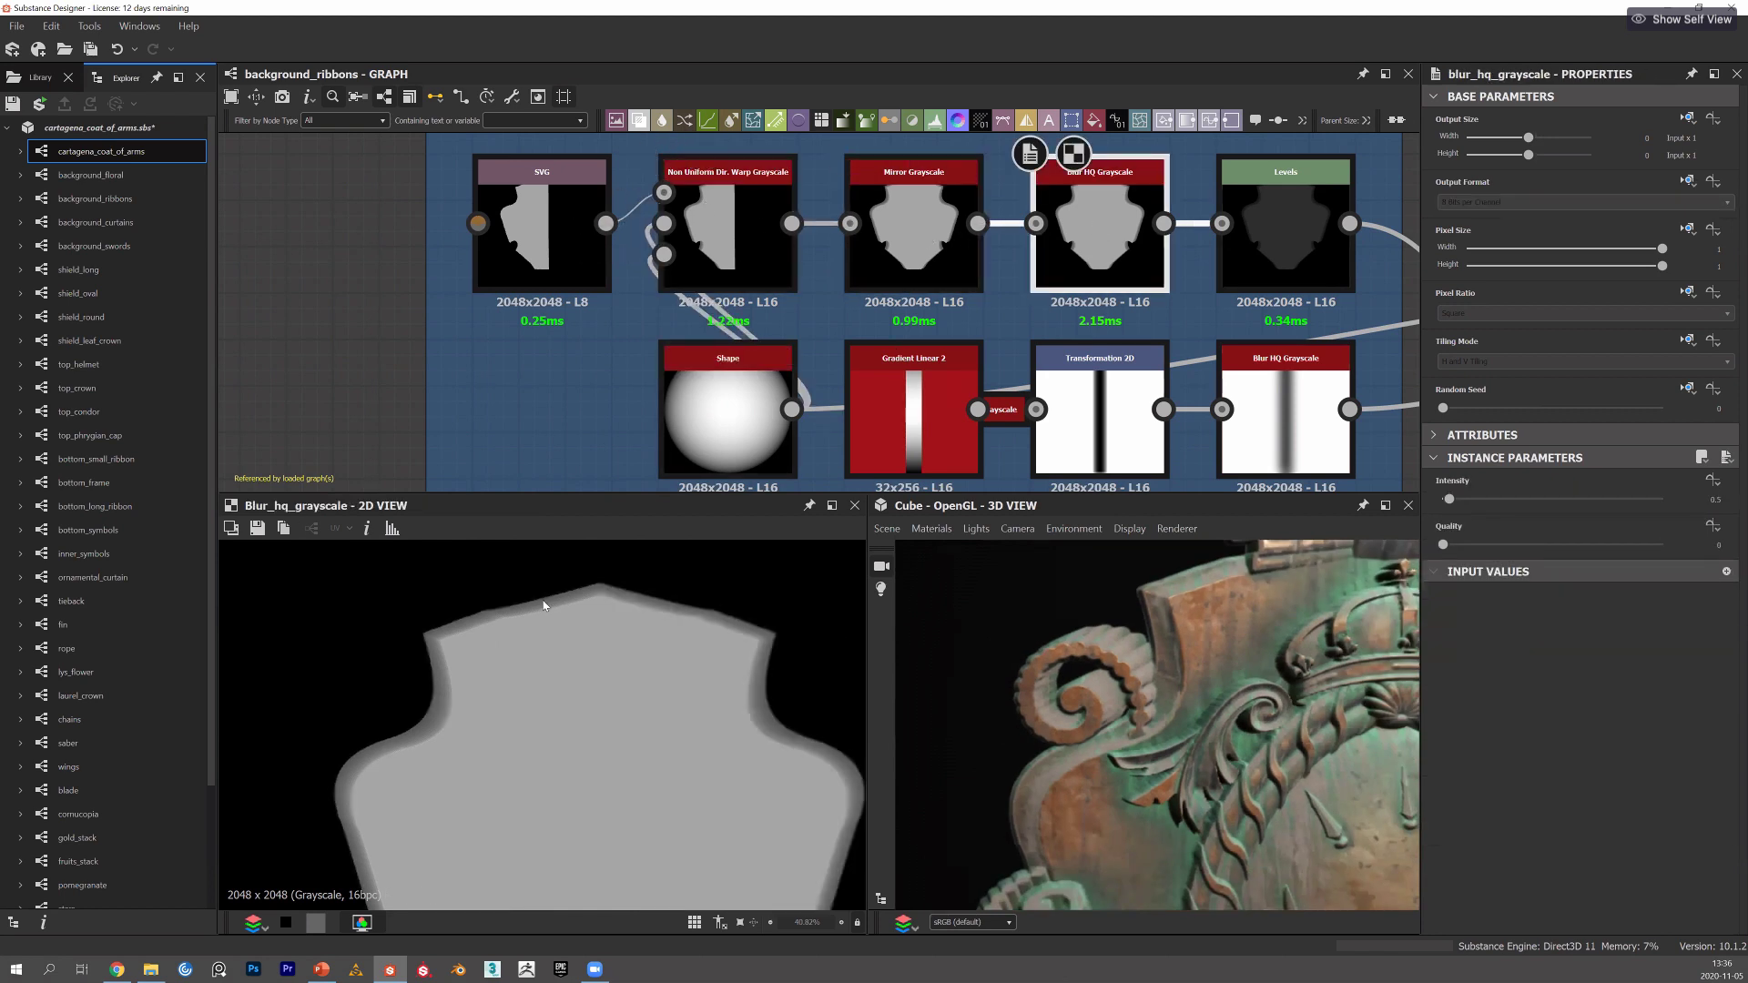
scroll(544, 604, "up", 2)
scroll(663, 632, "up", 1)
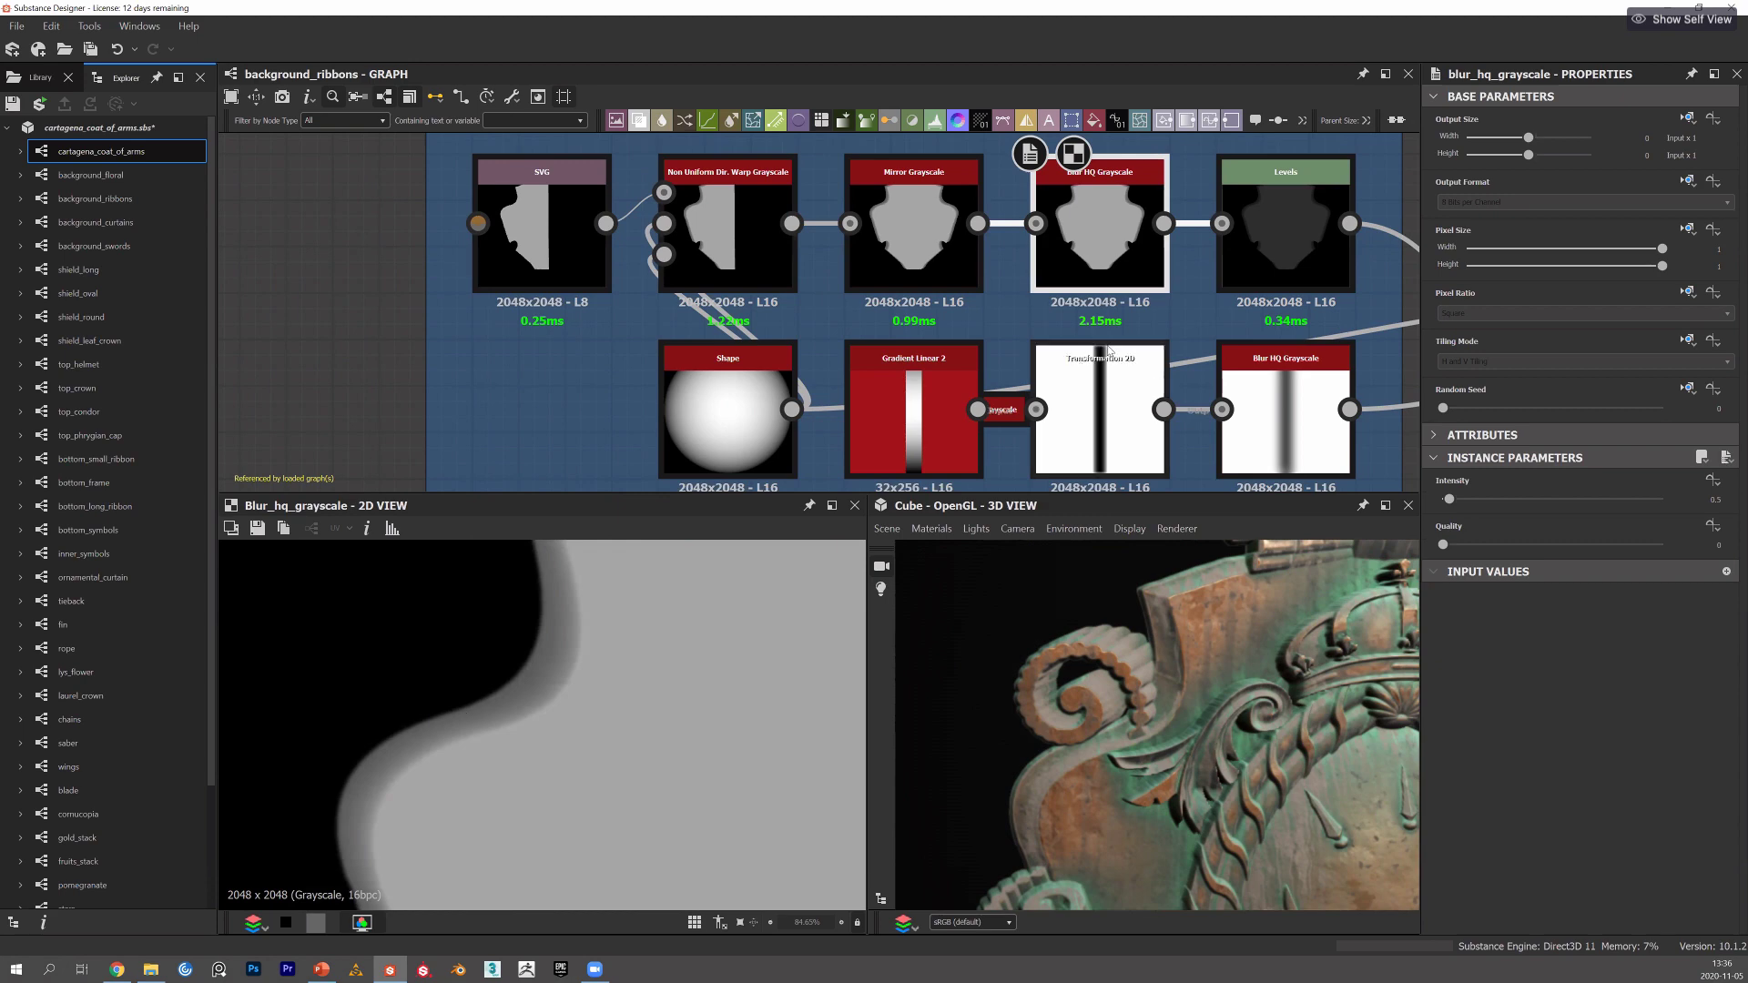
Trace the Base frame's outputs into the Height Build Up blends and show the whole ornament in 3D.
middle_click_drag(868, 347, 777, 328)
middle_click_drag(1178, 301, 859, 271)
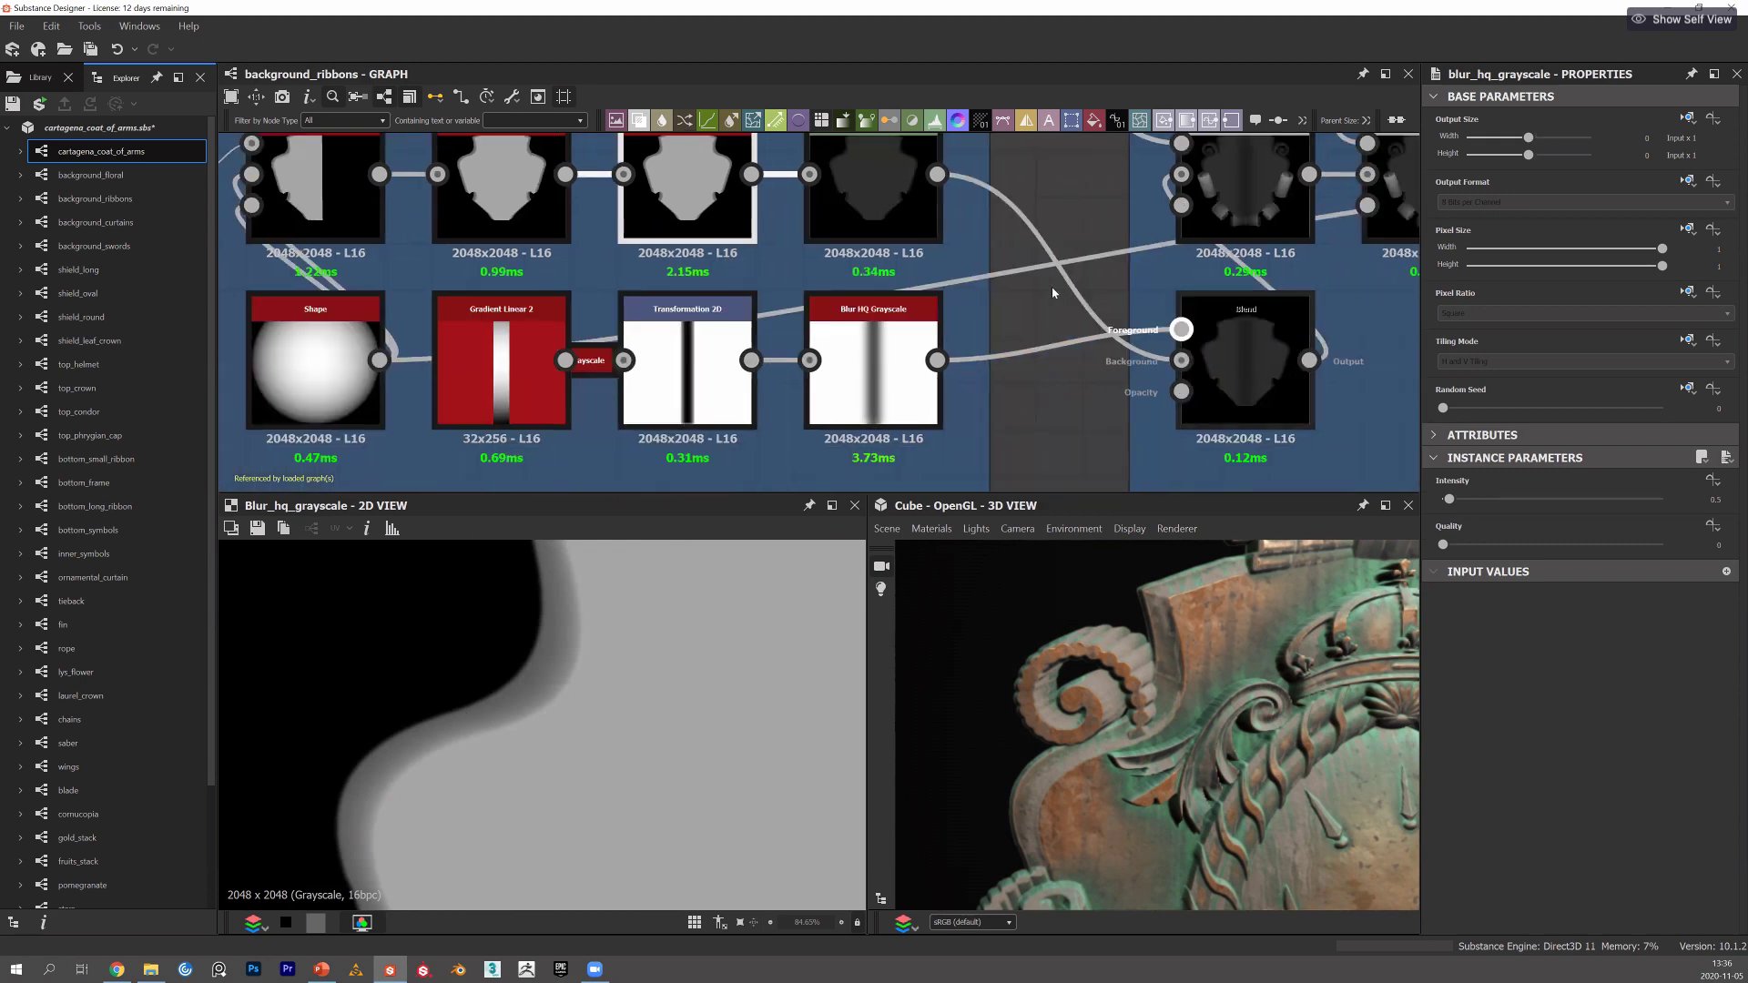
scroll(1051, 281, "down", 1)
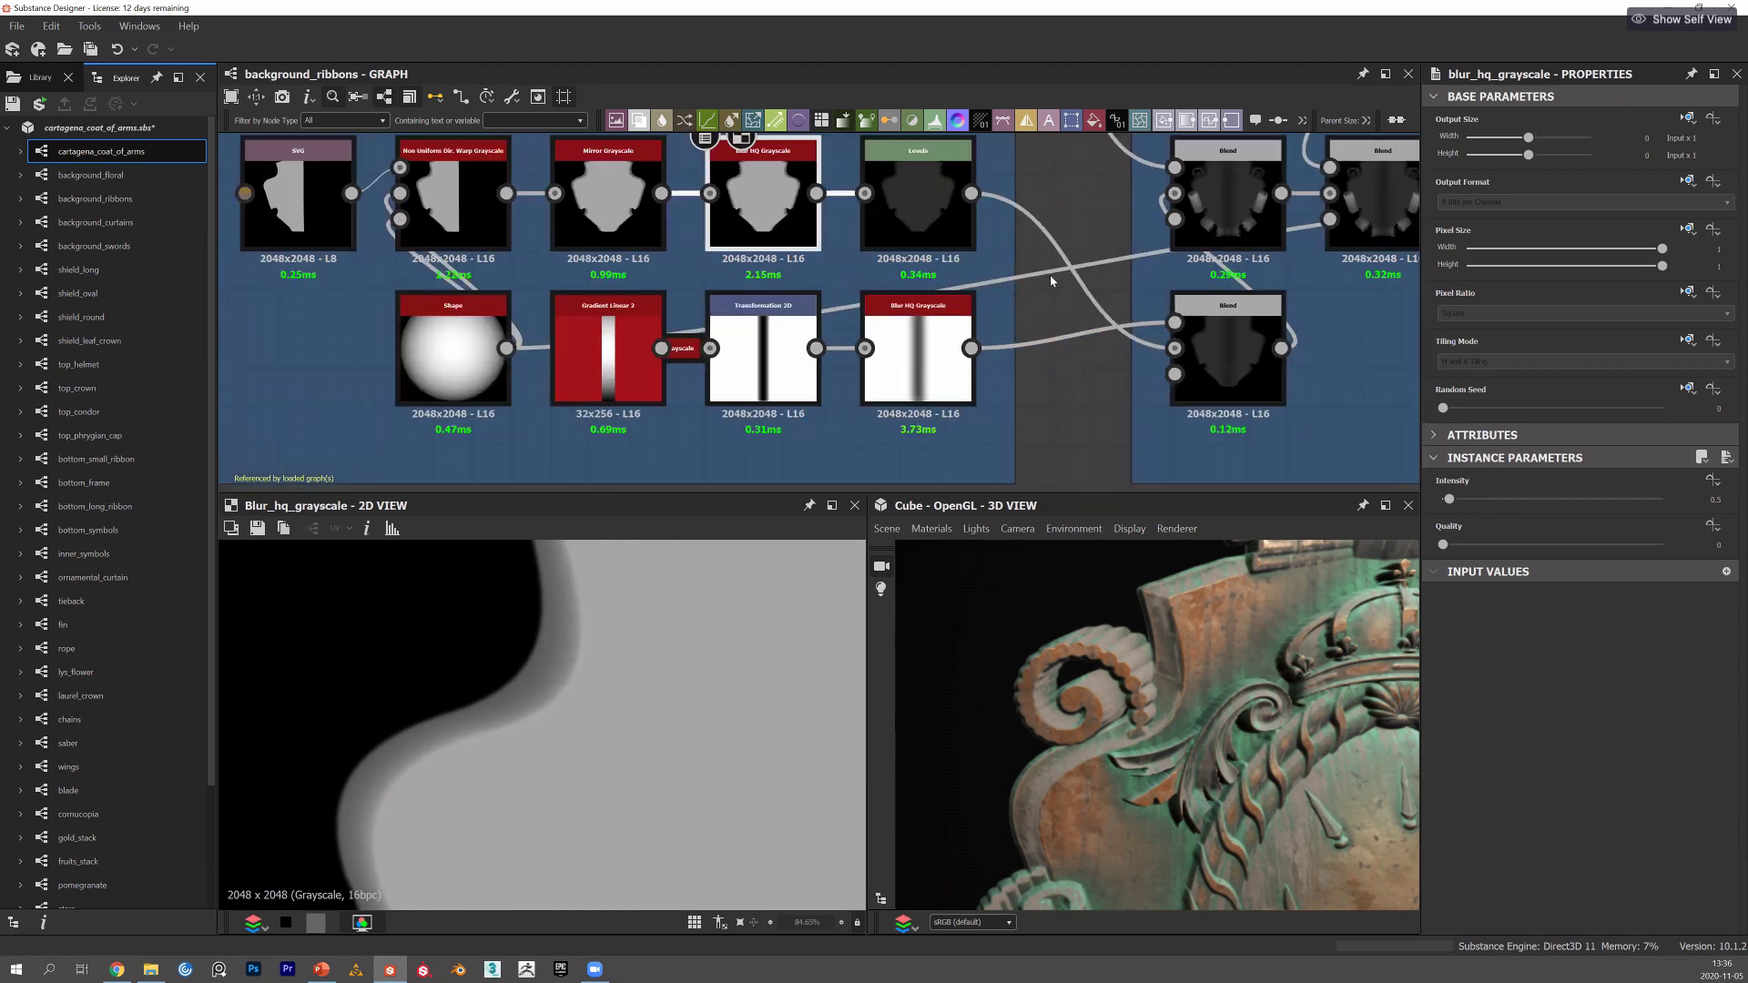
scroll(1051, 278, "down", 2)
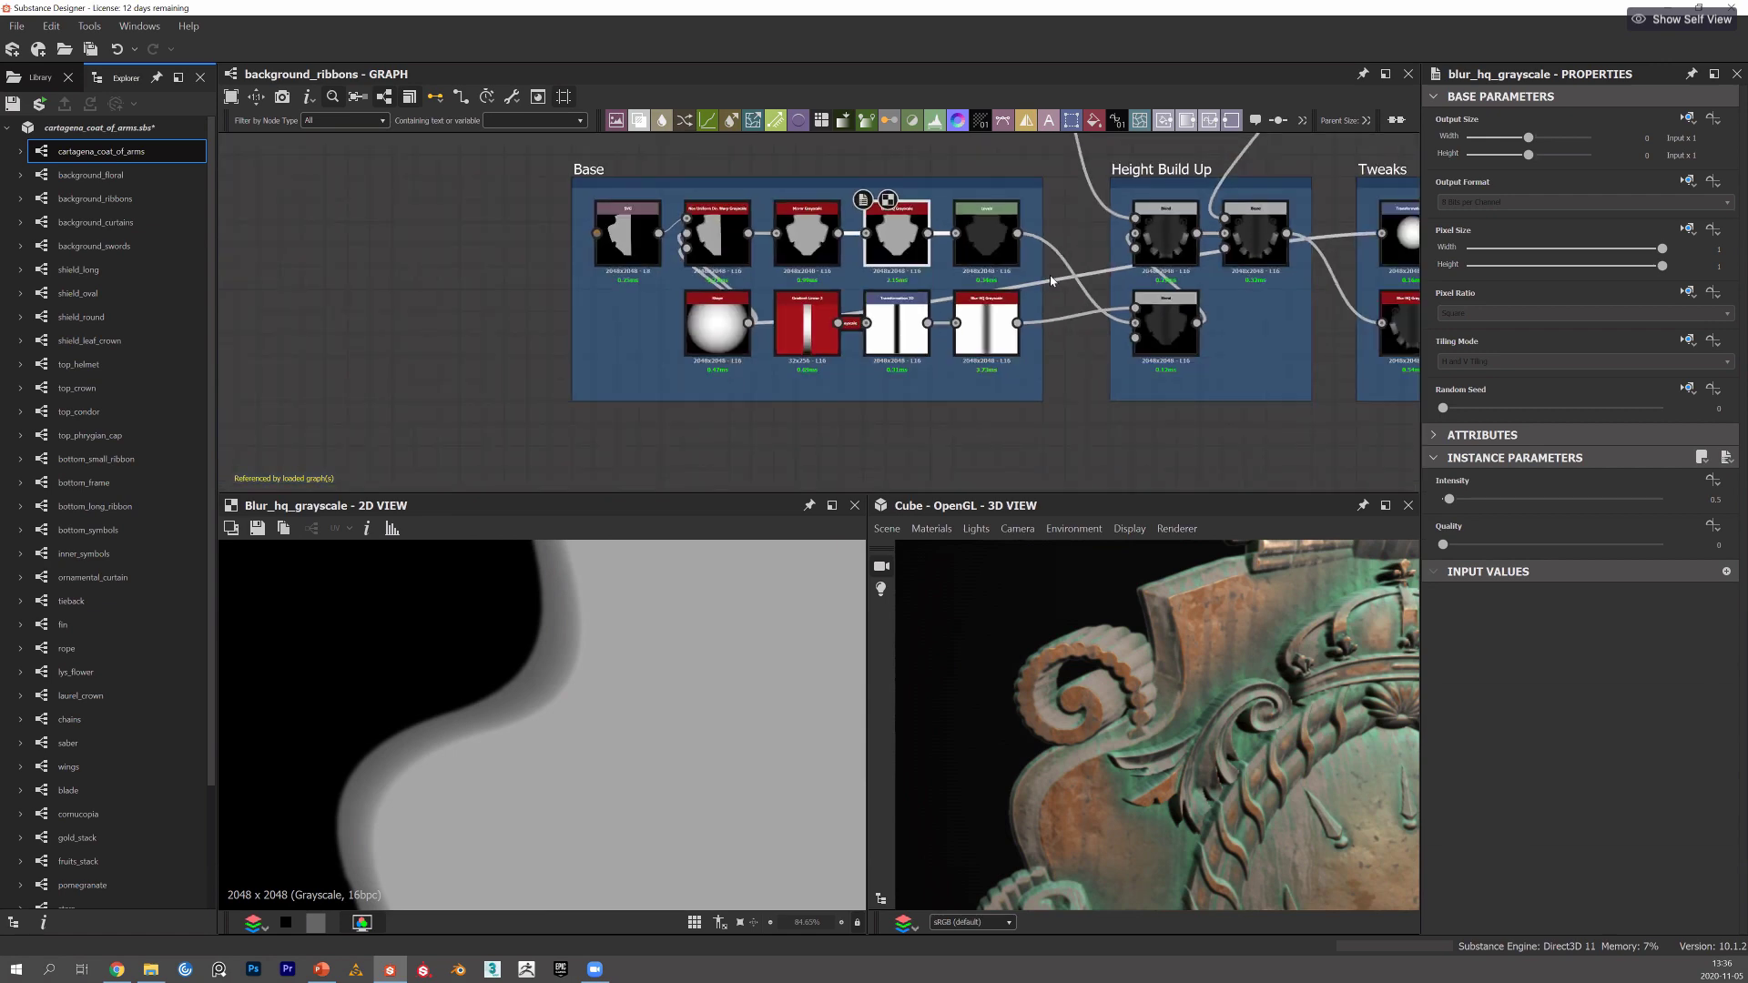
scroll(1256, 761, "down", 5)
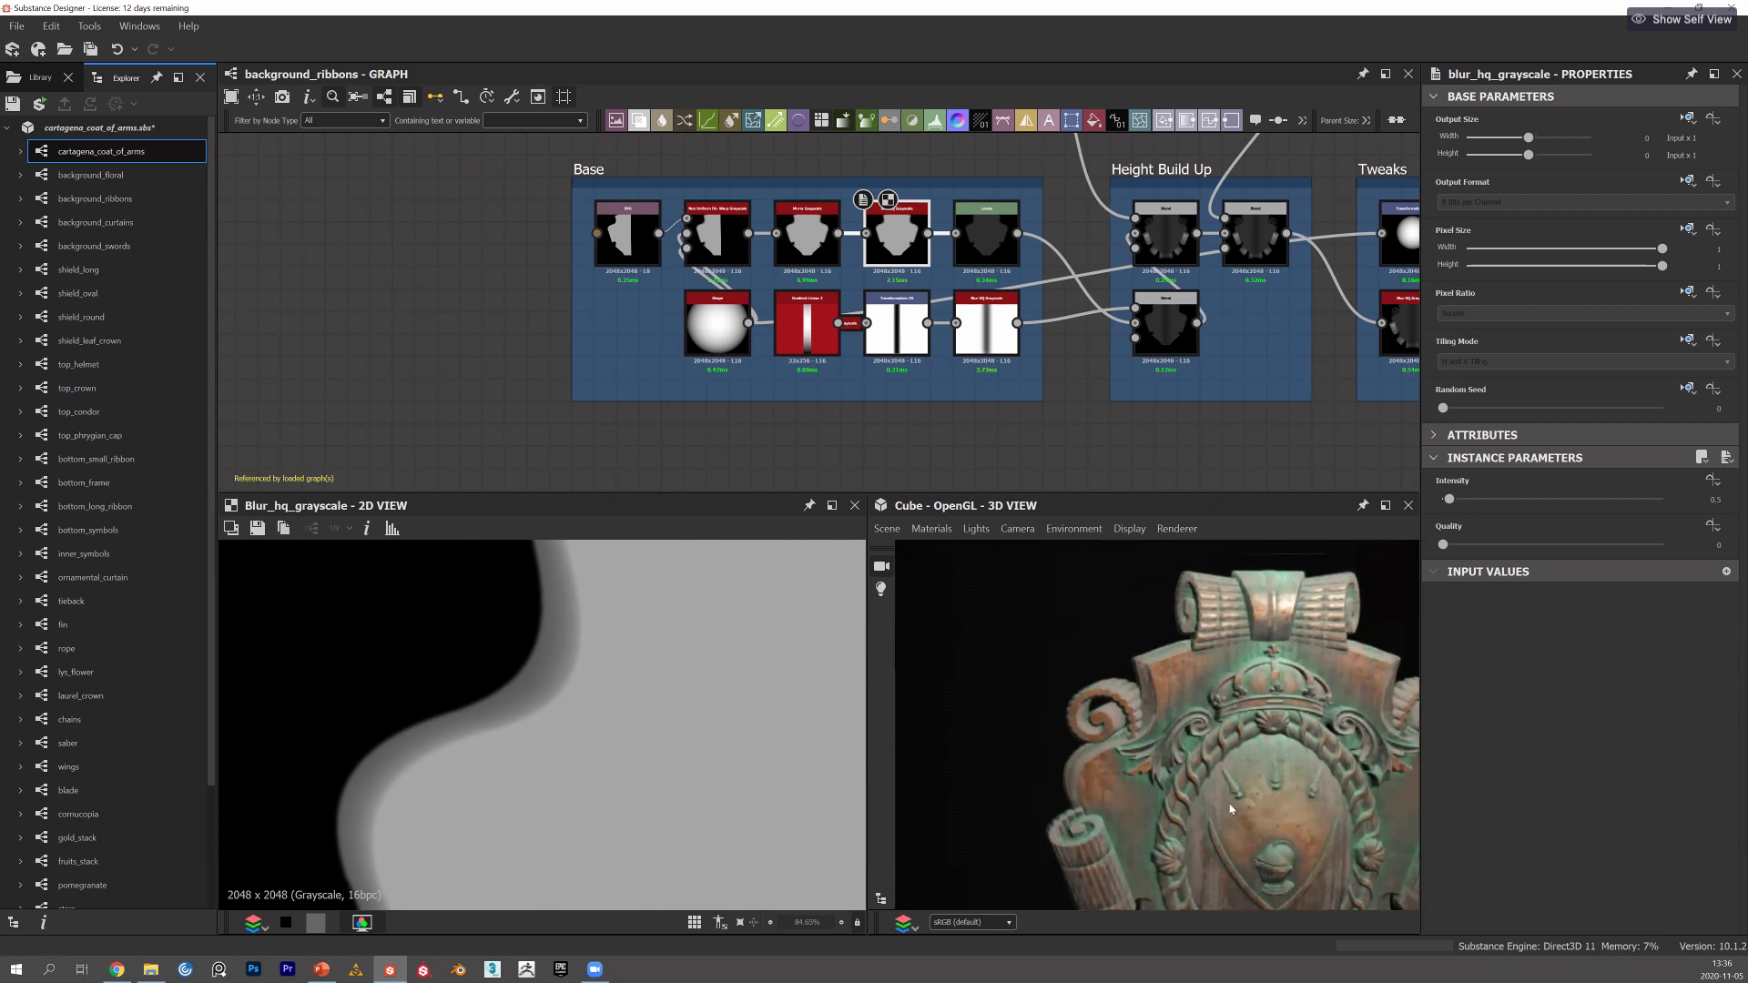
middle_click_drag(786, 261, 715, 249)
scroll(701, 241, "up", 3)
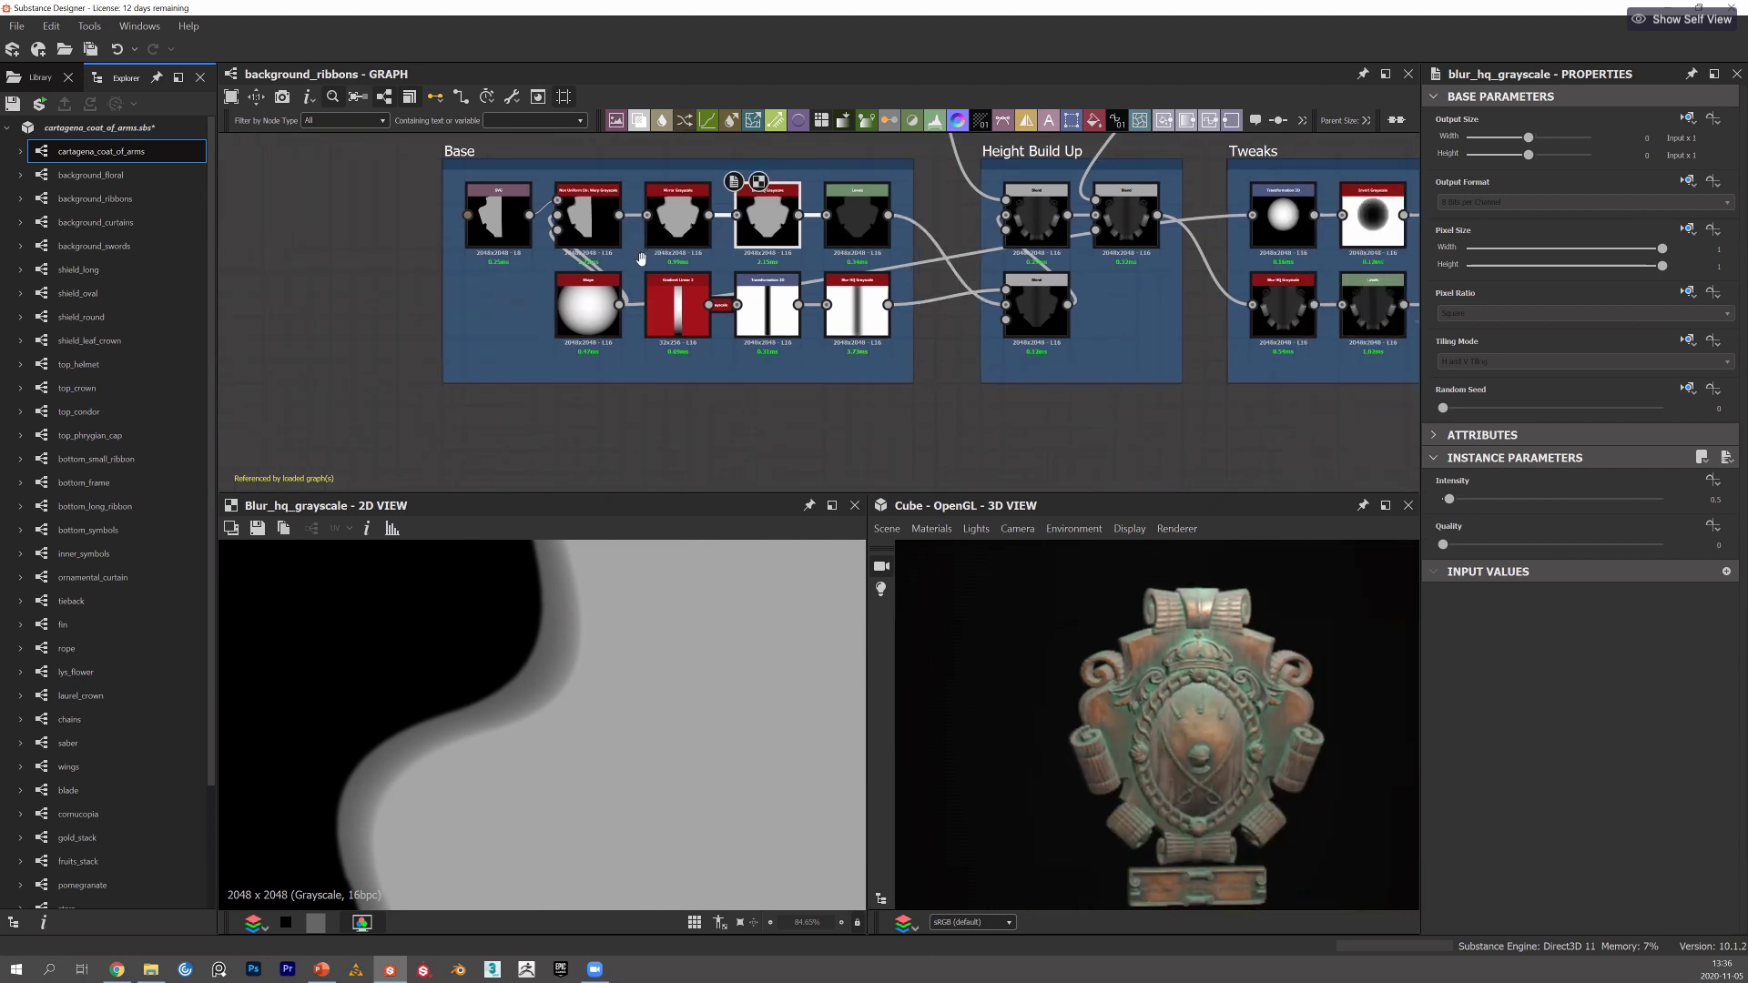
Preview the first Height Build Up Blend node and show the combined shield and scrolls in the 2D view.
scroll(683, 232, "up", 1)
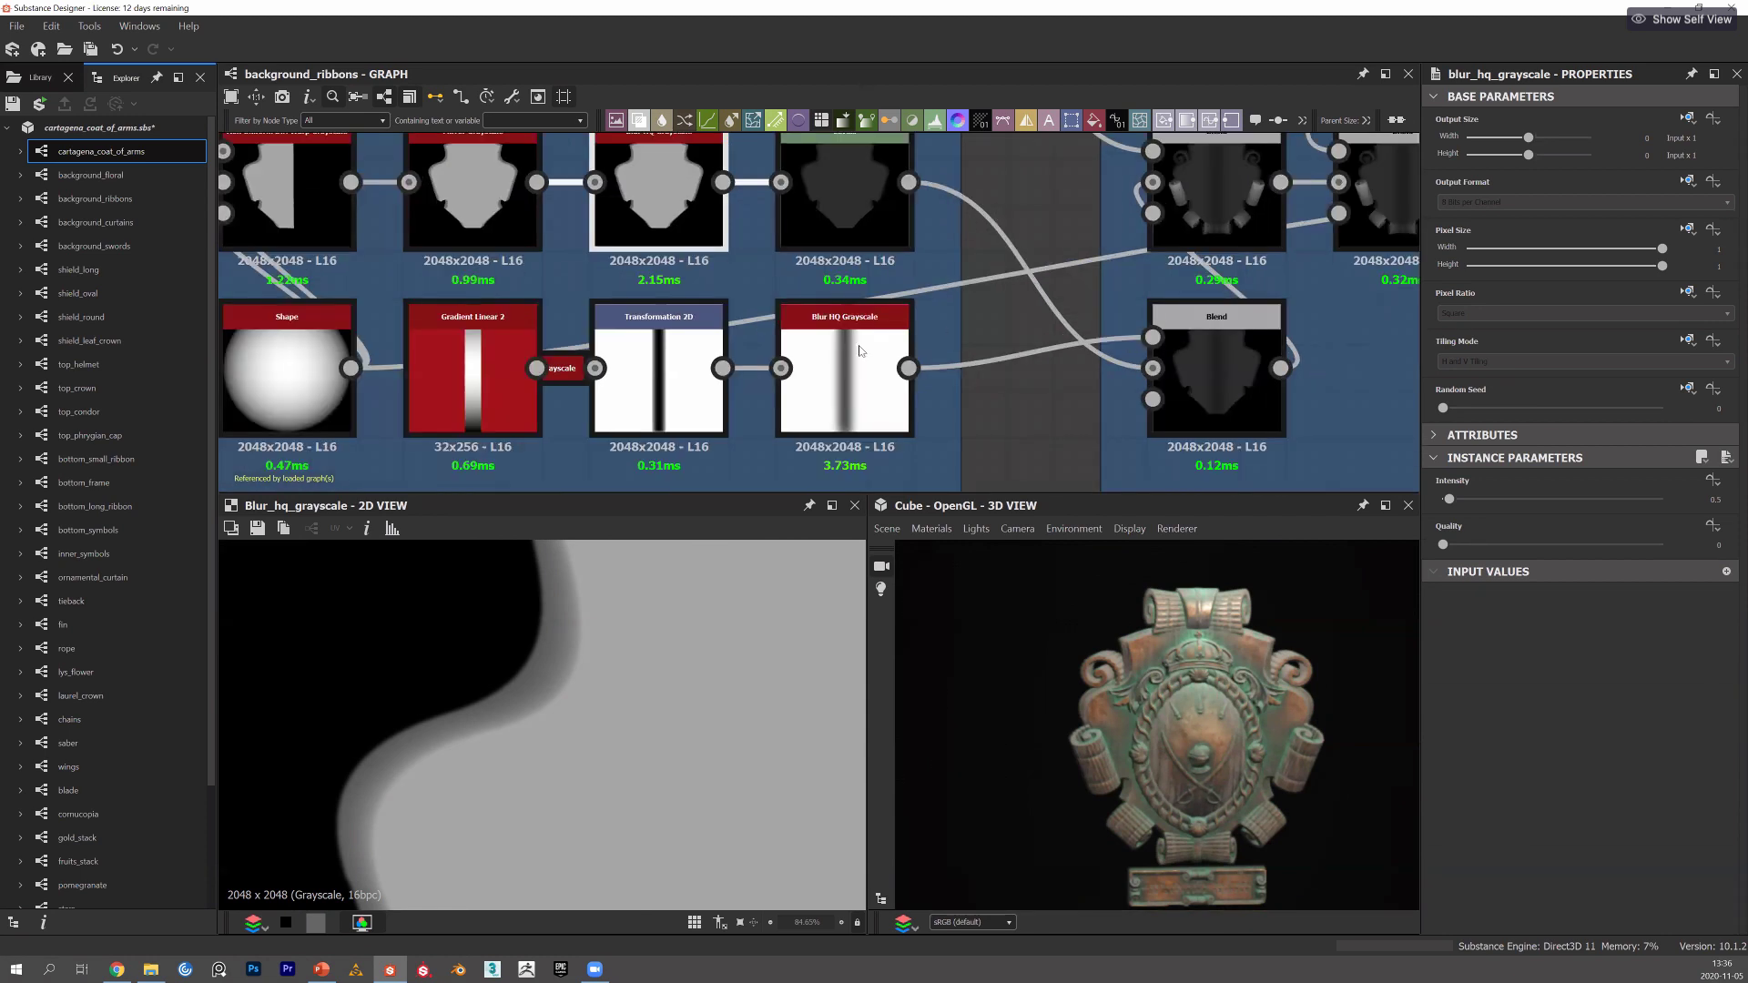
scroll(728, 239, "up", 2)
scroll(751, 259, "down", 5)
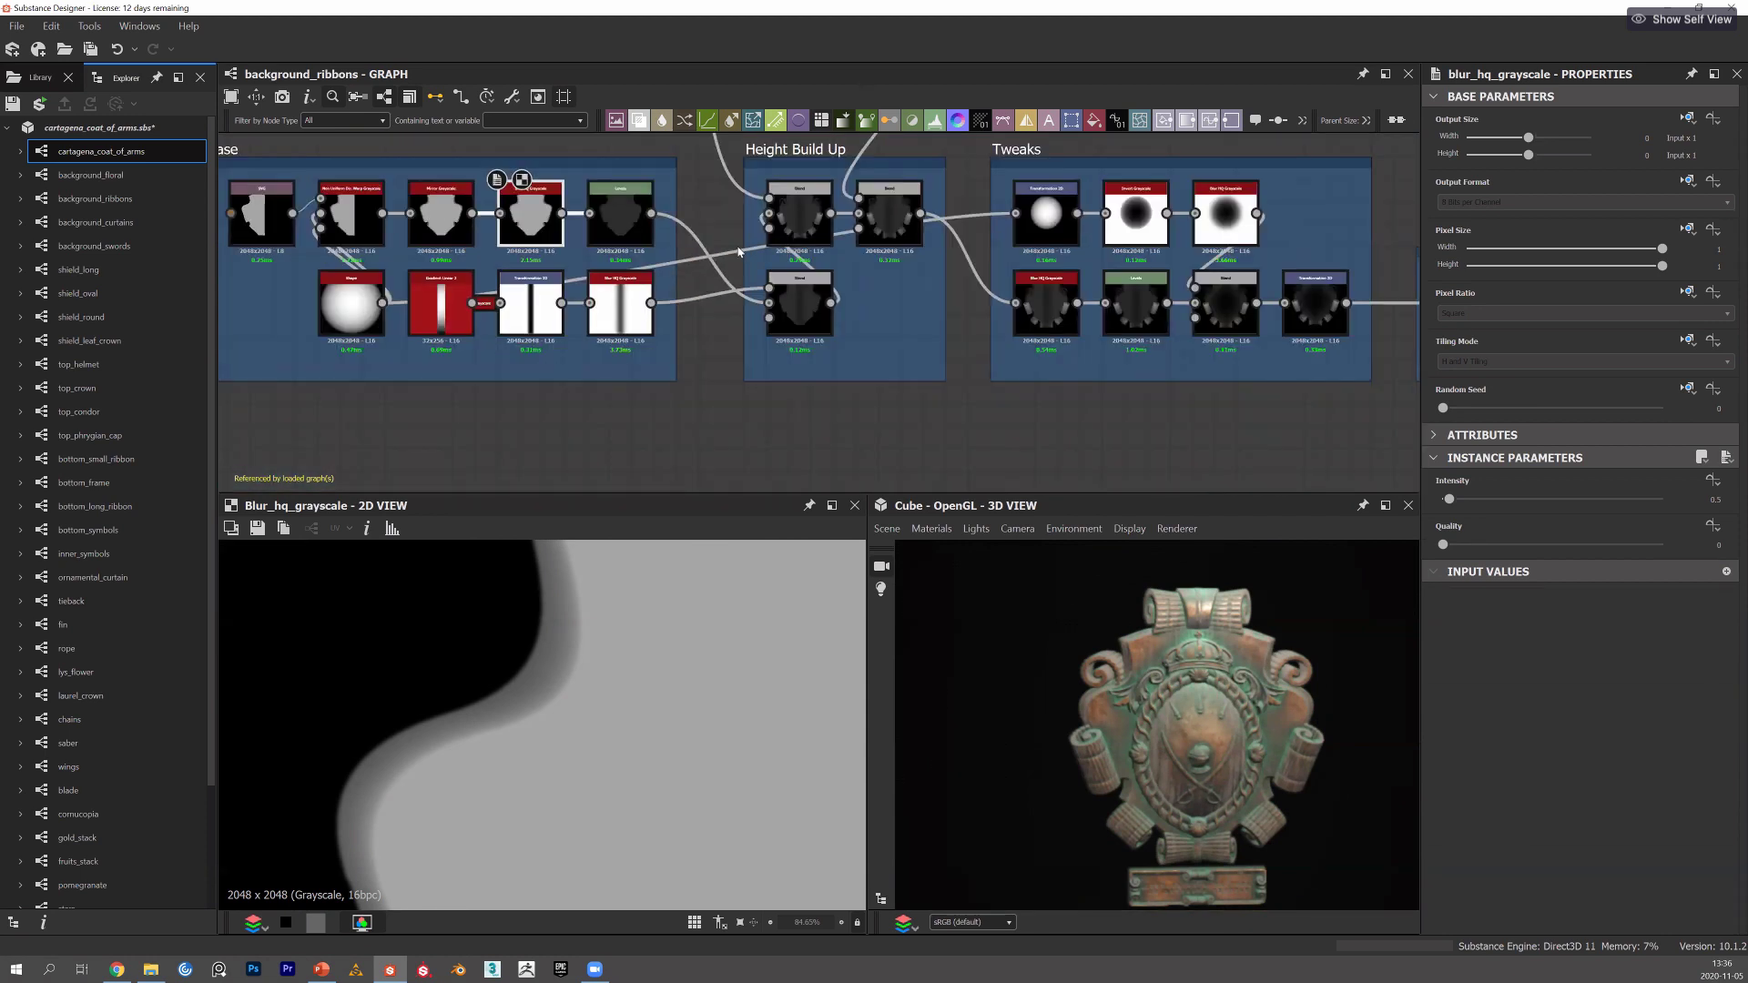
scroll(751, 244, "up", 2)
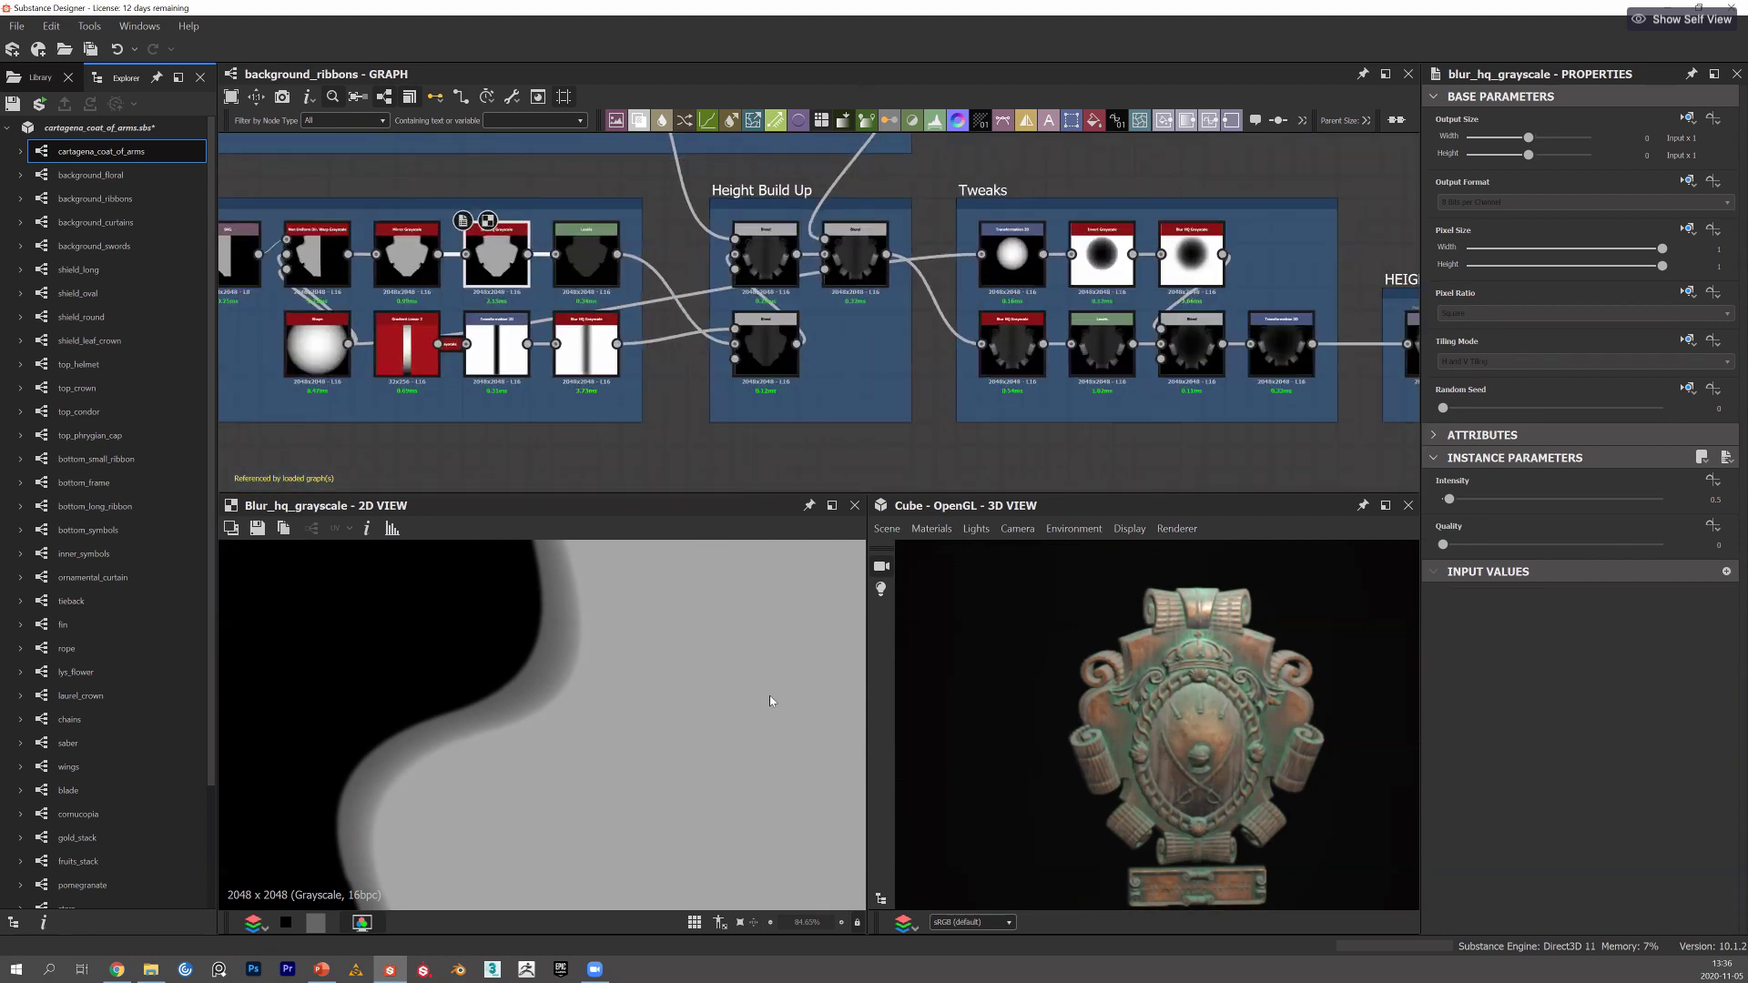
scroll(765, 253, "up", 1)
left_click(740, 253)
scroll(761, 674, "down", 6)
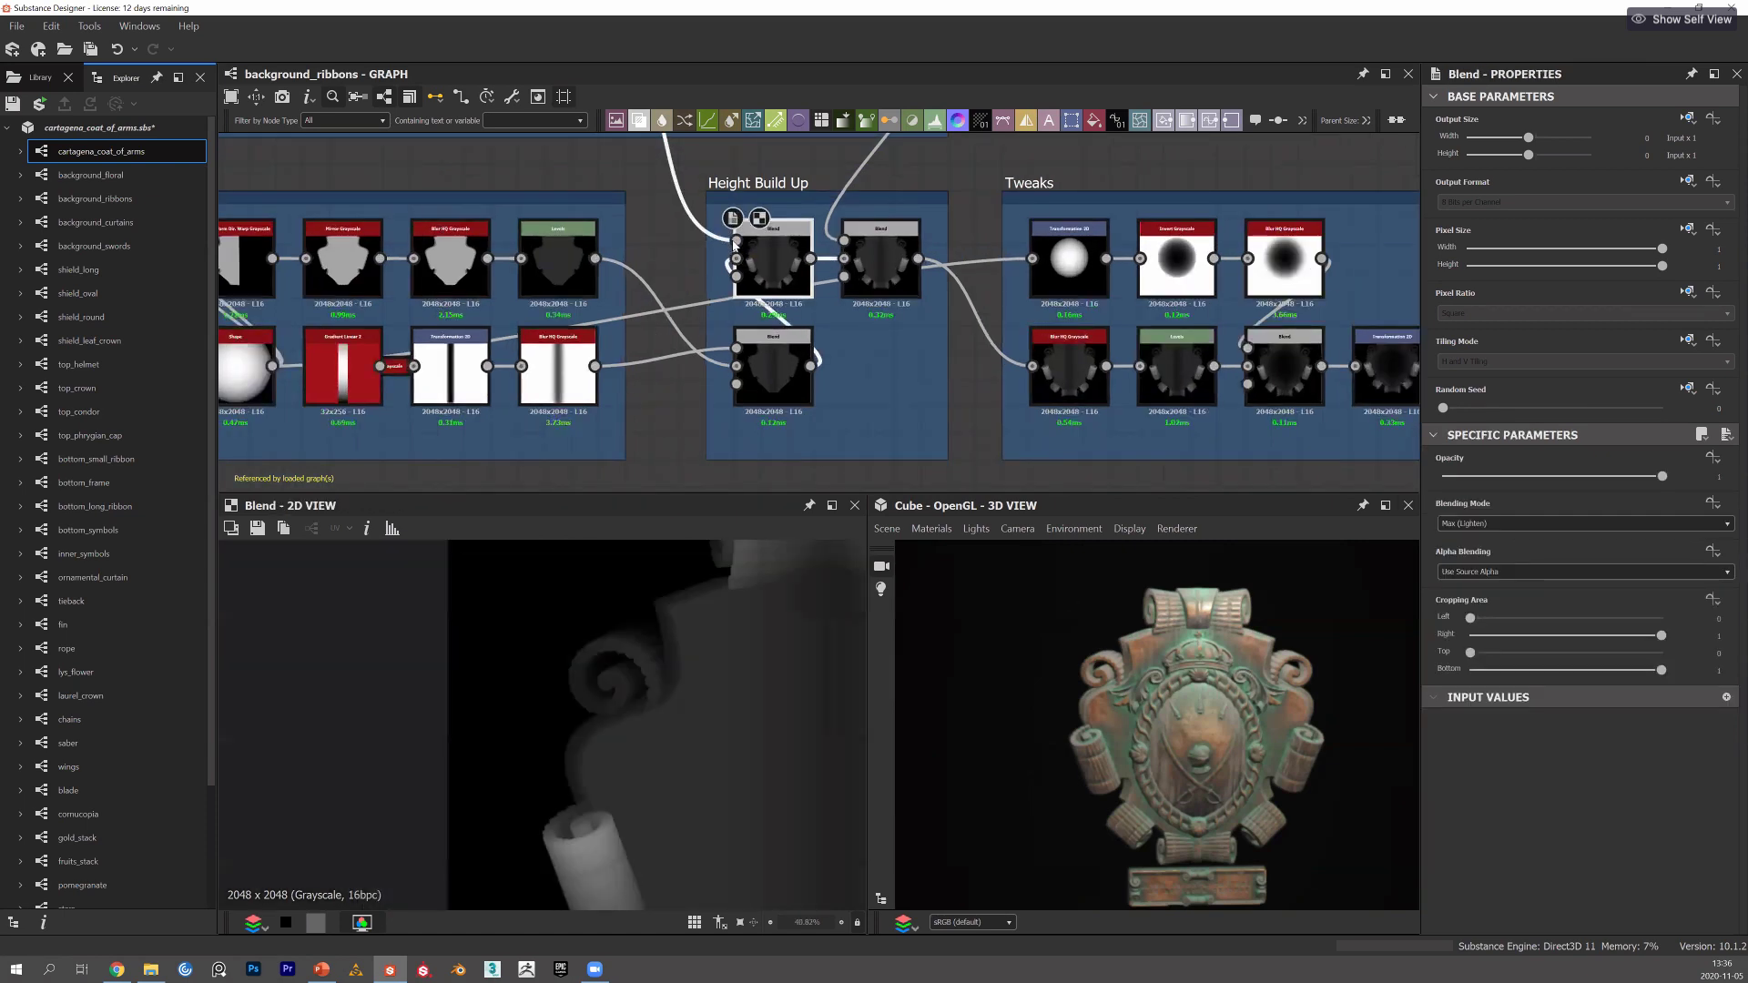
middle_click_drag(761, 673, 626, 642)
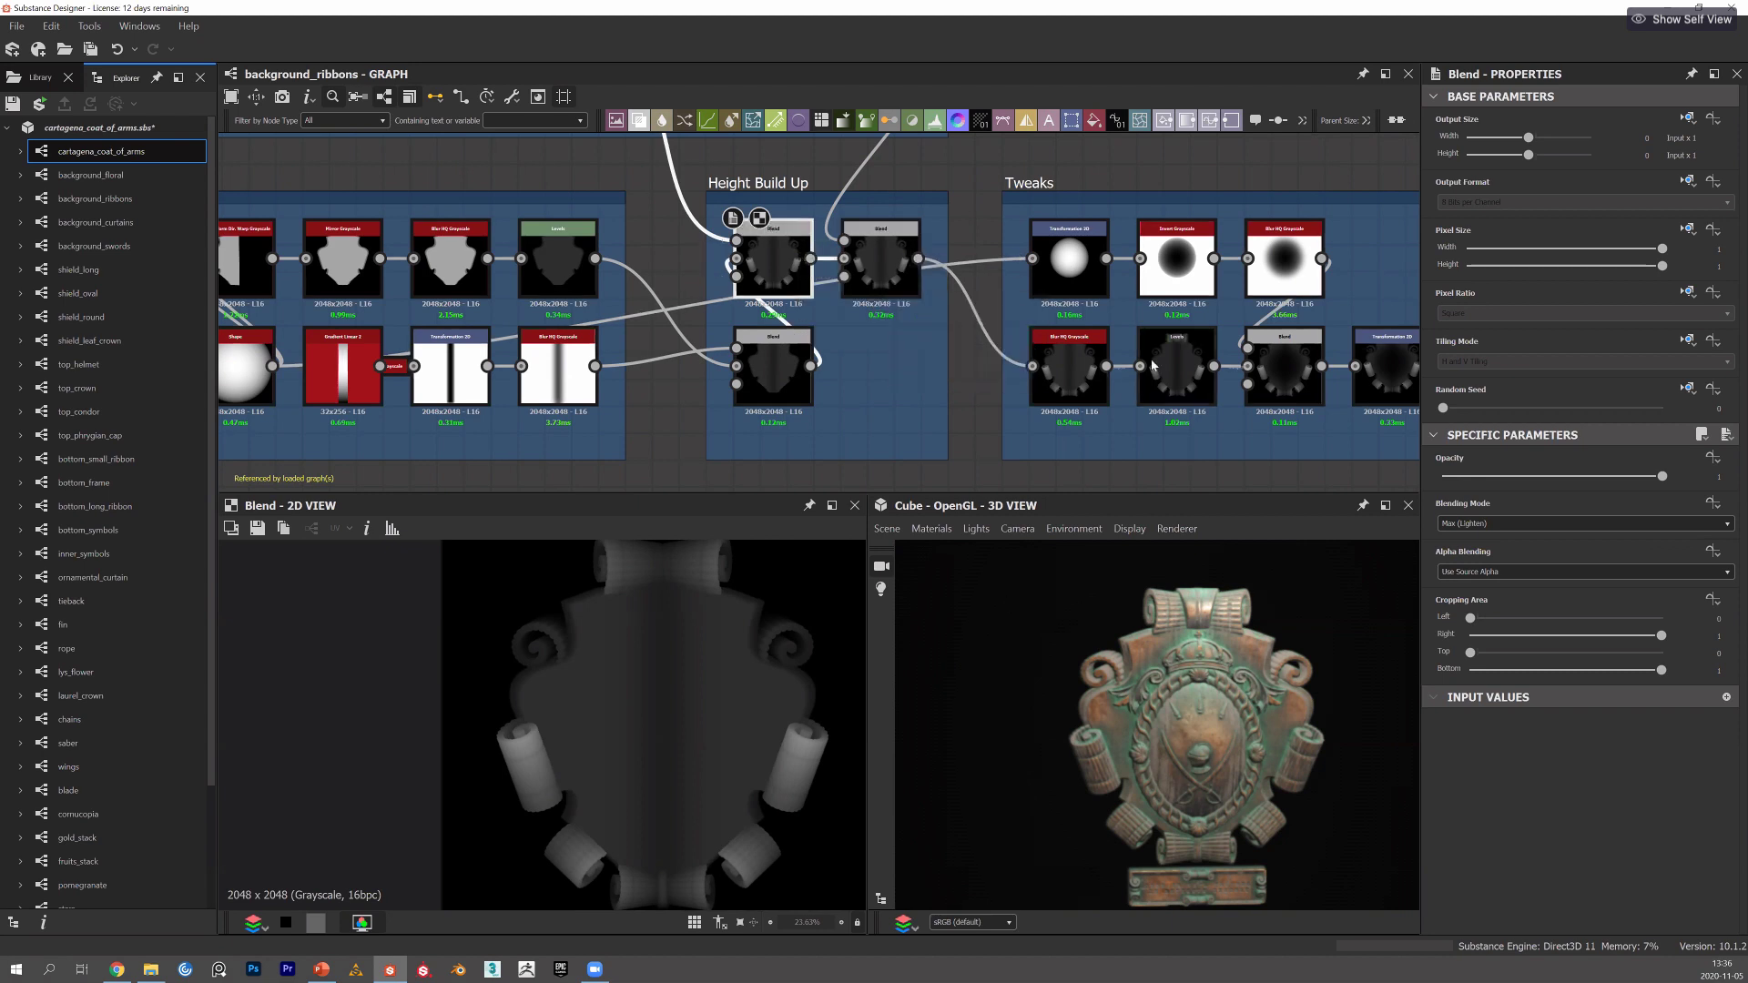
Trace the Height Build Up output through the Tweaks frame to the HEIGHT output and select the Tweaks frame.
middle_click_drag(1001, 341, 933, 325)
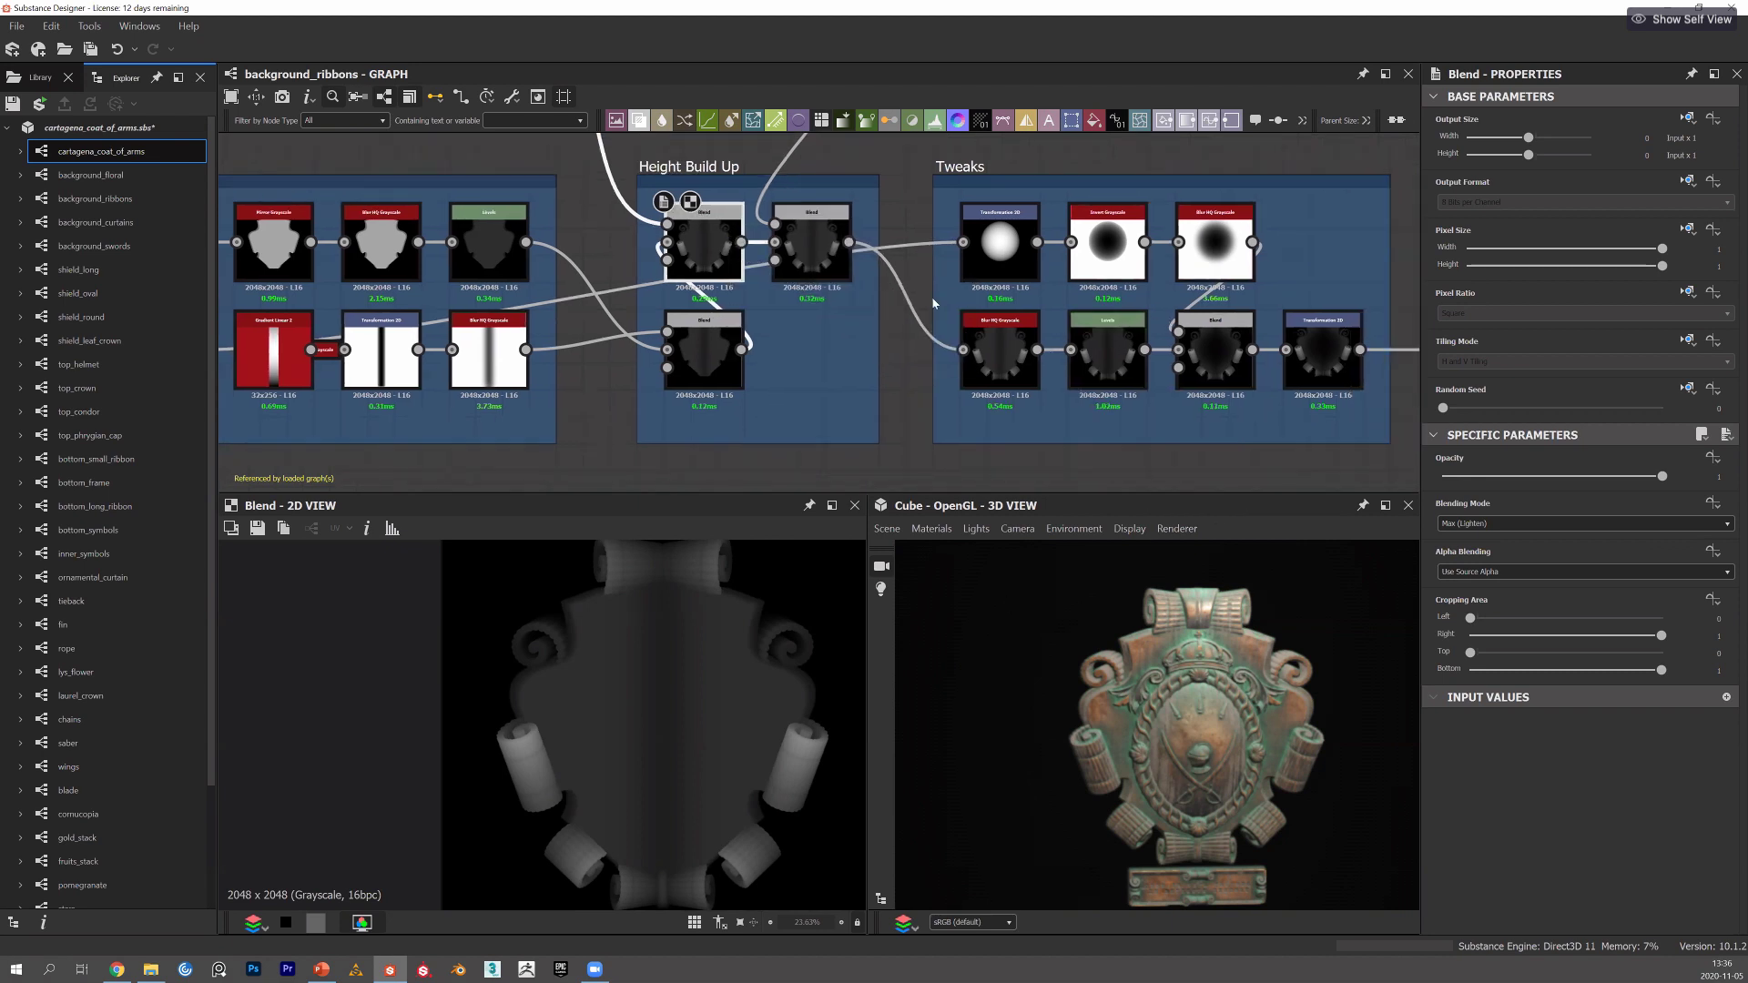
middle_click_drag(844, 291, 659, 269)
scroll(961, 228, "down", 2)
middle_click_drag(867, 237, 1000, 260)
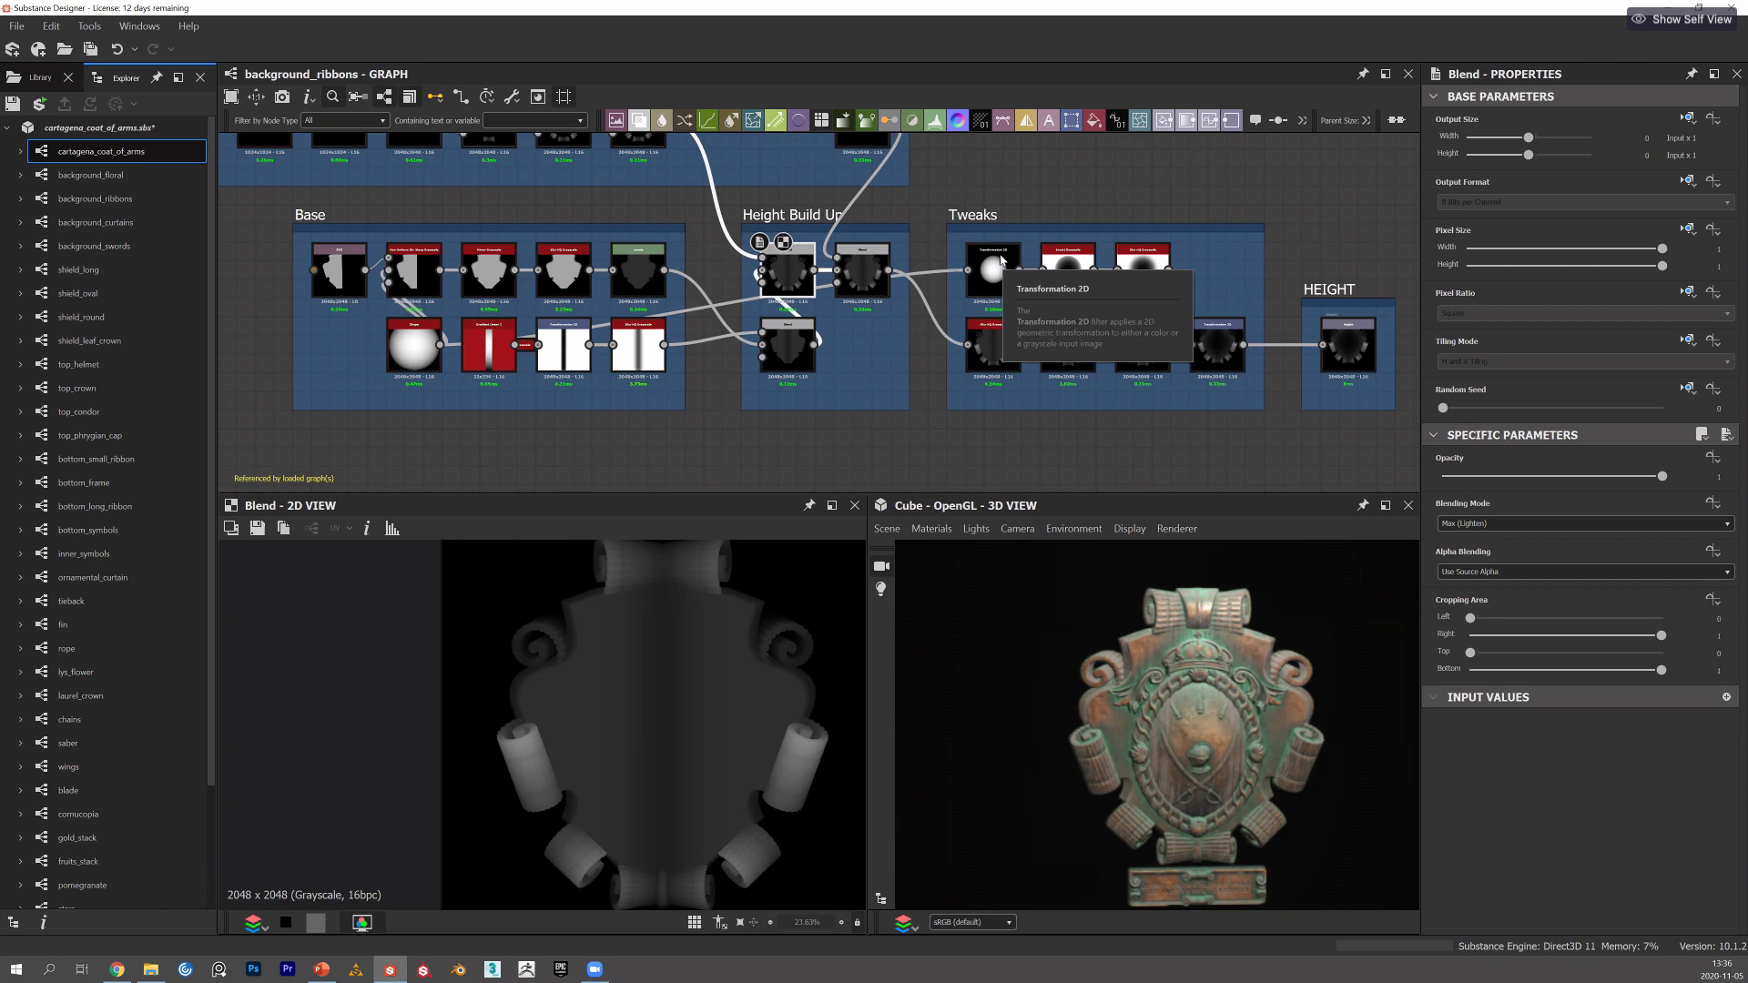
left_click(962, 220)
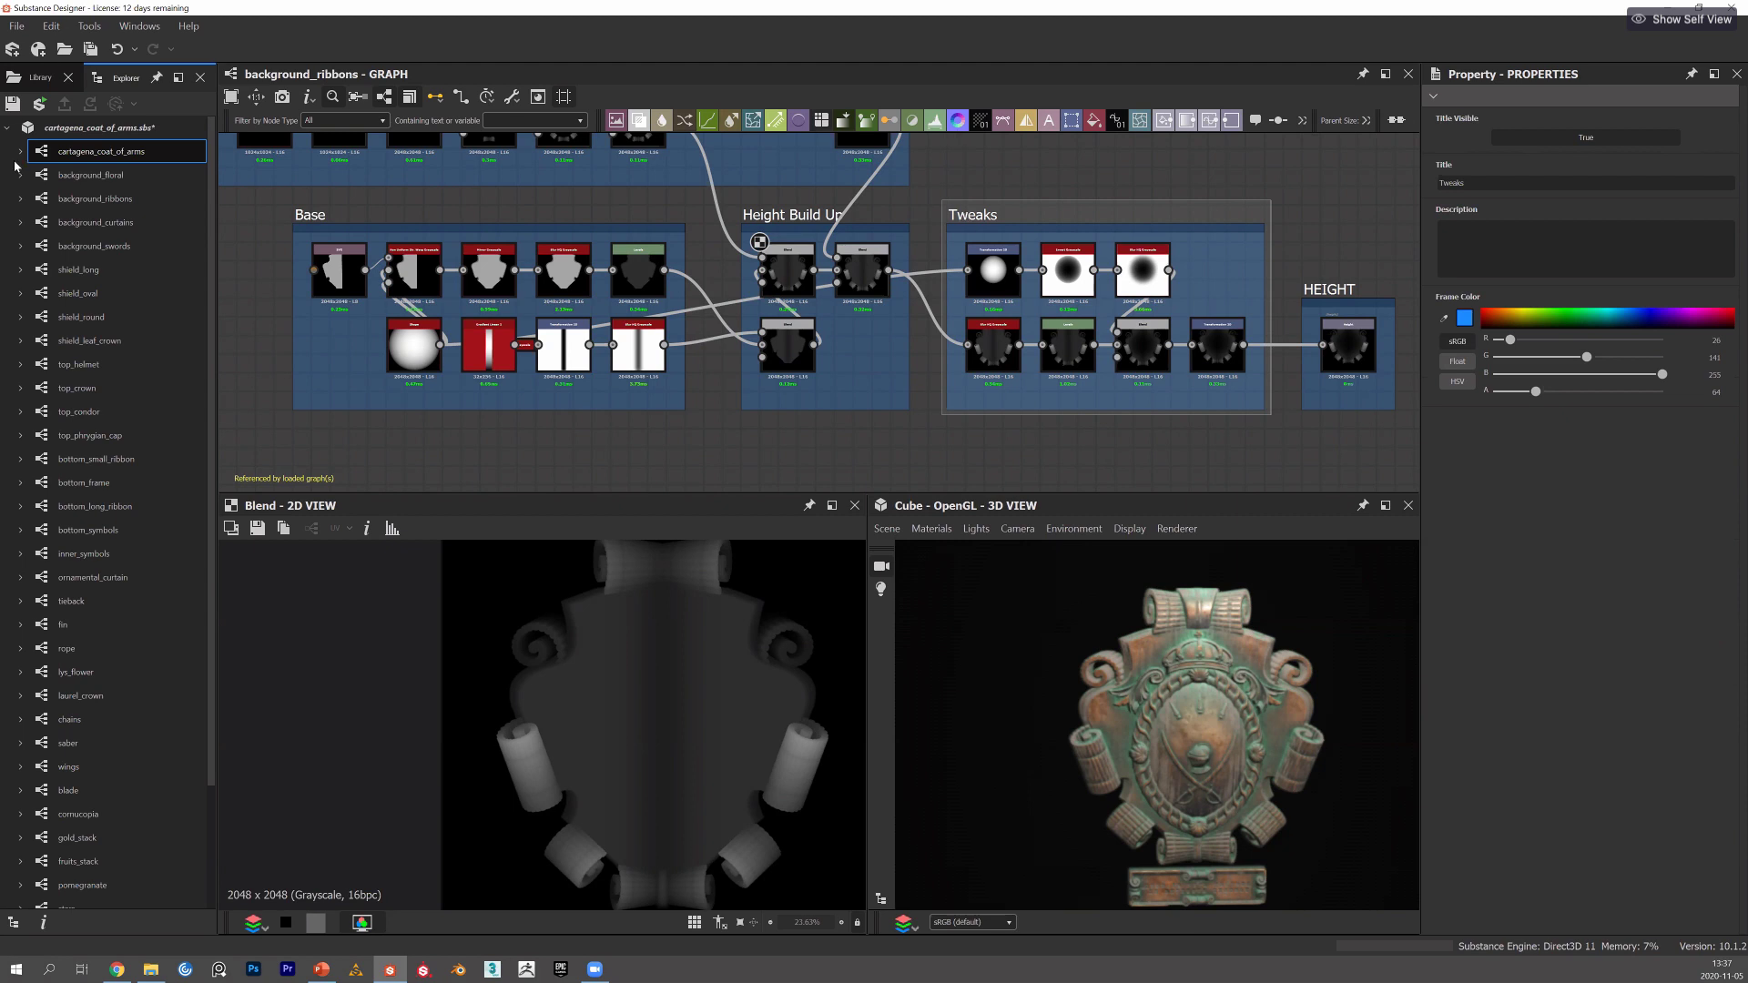
Review the background_ribbons graph as a whole, including the frames that feed the Height Build Up.
scroll(1091, 382, "down", 5)
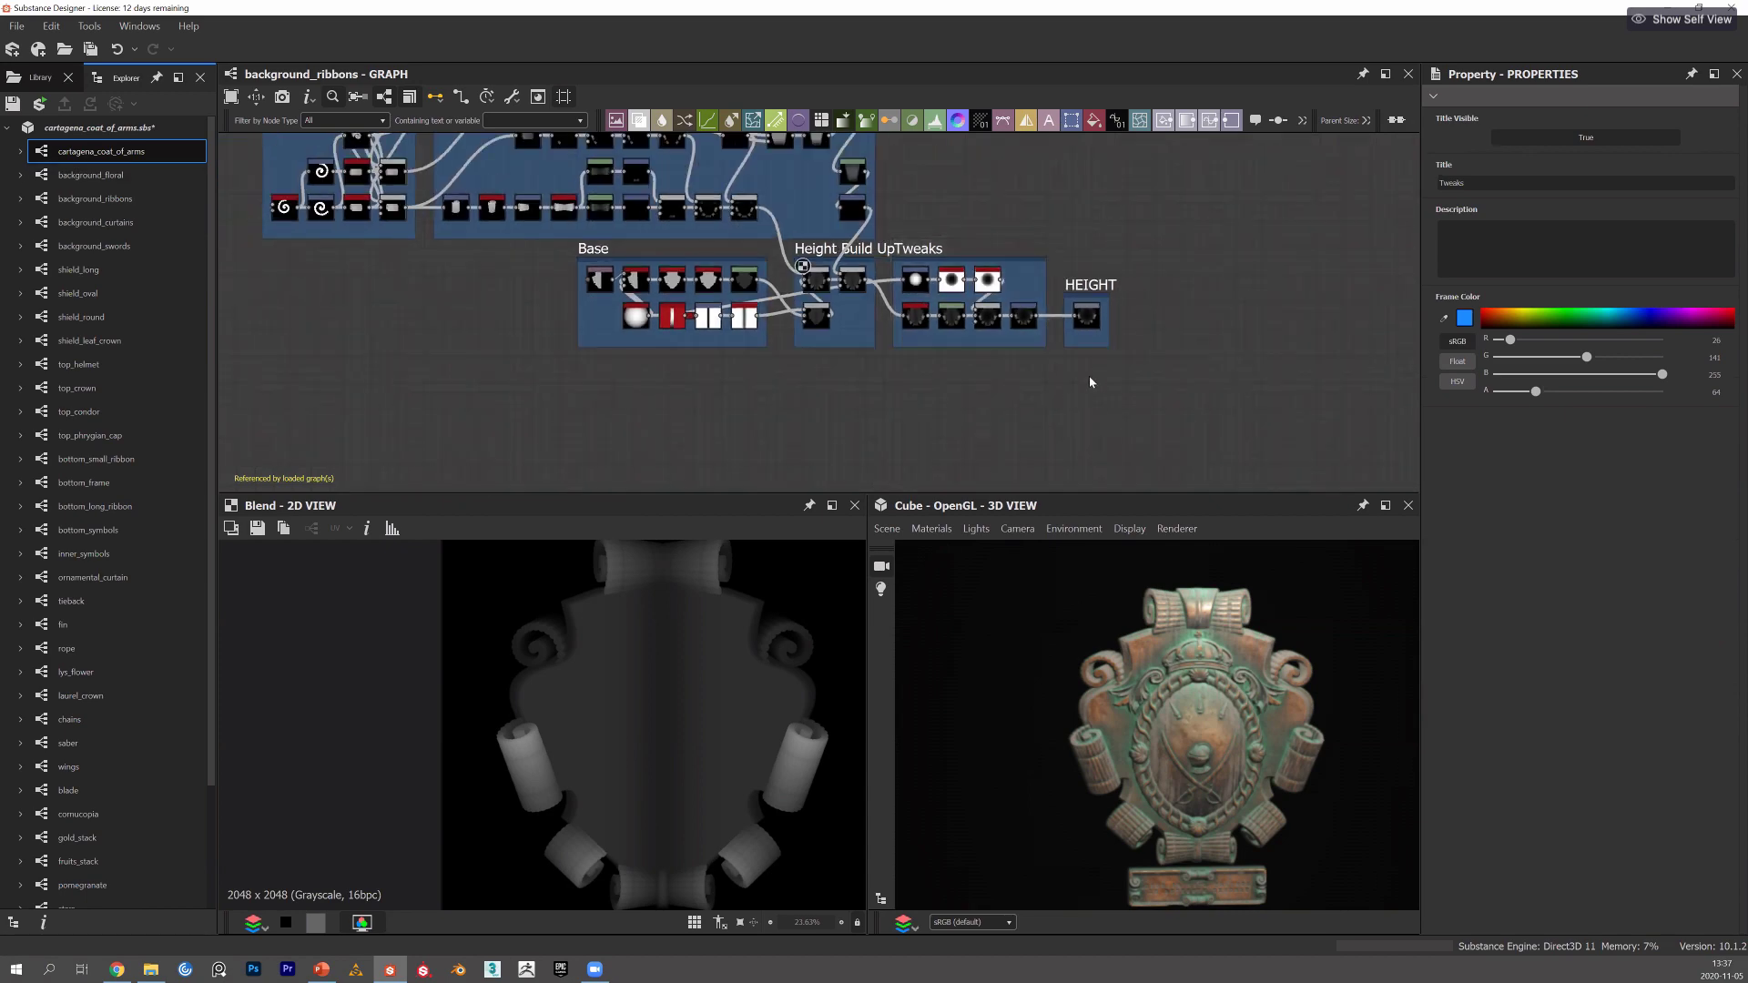
middle_click_drag(923, 196, 1007, 312)
middle_click_drag(1083, 182, 1154, 330)
scroll(1154, 330, "down", 3)
middle_click_drag(1218, 180, 1179, 140)
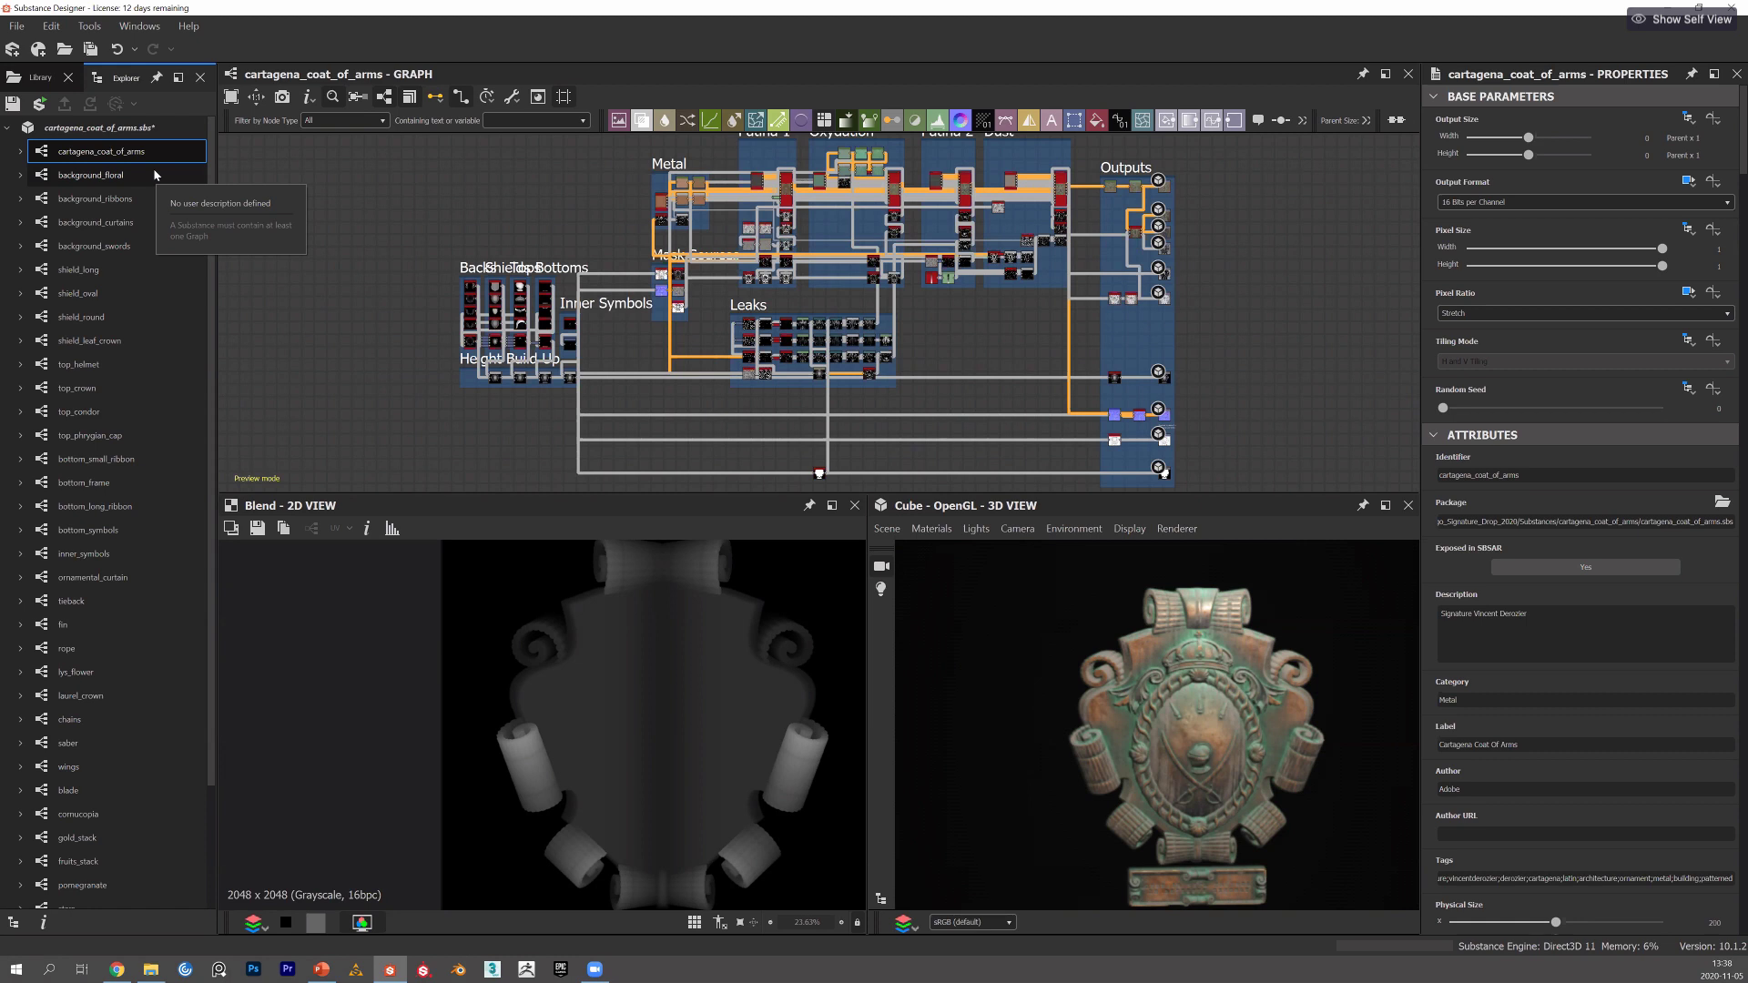
Preview the Normal and Roughness outputs of the material_metal node in the cartagena_coat_of_arms graph's Metal frame.
right_click(990, 348)
left_click(1060, 471)
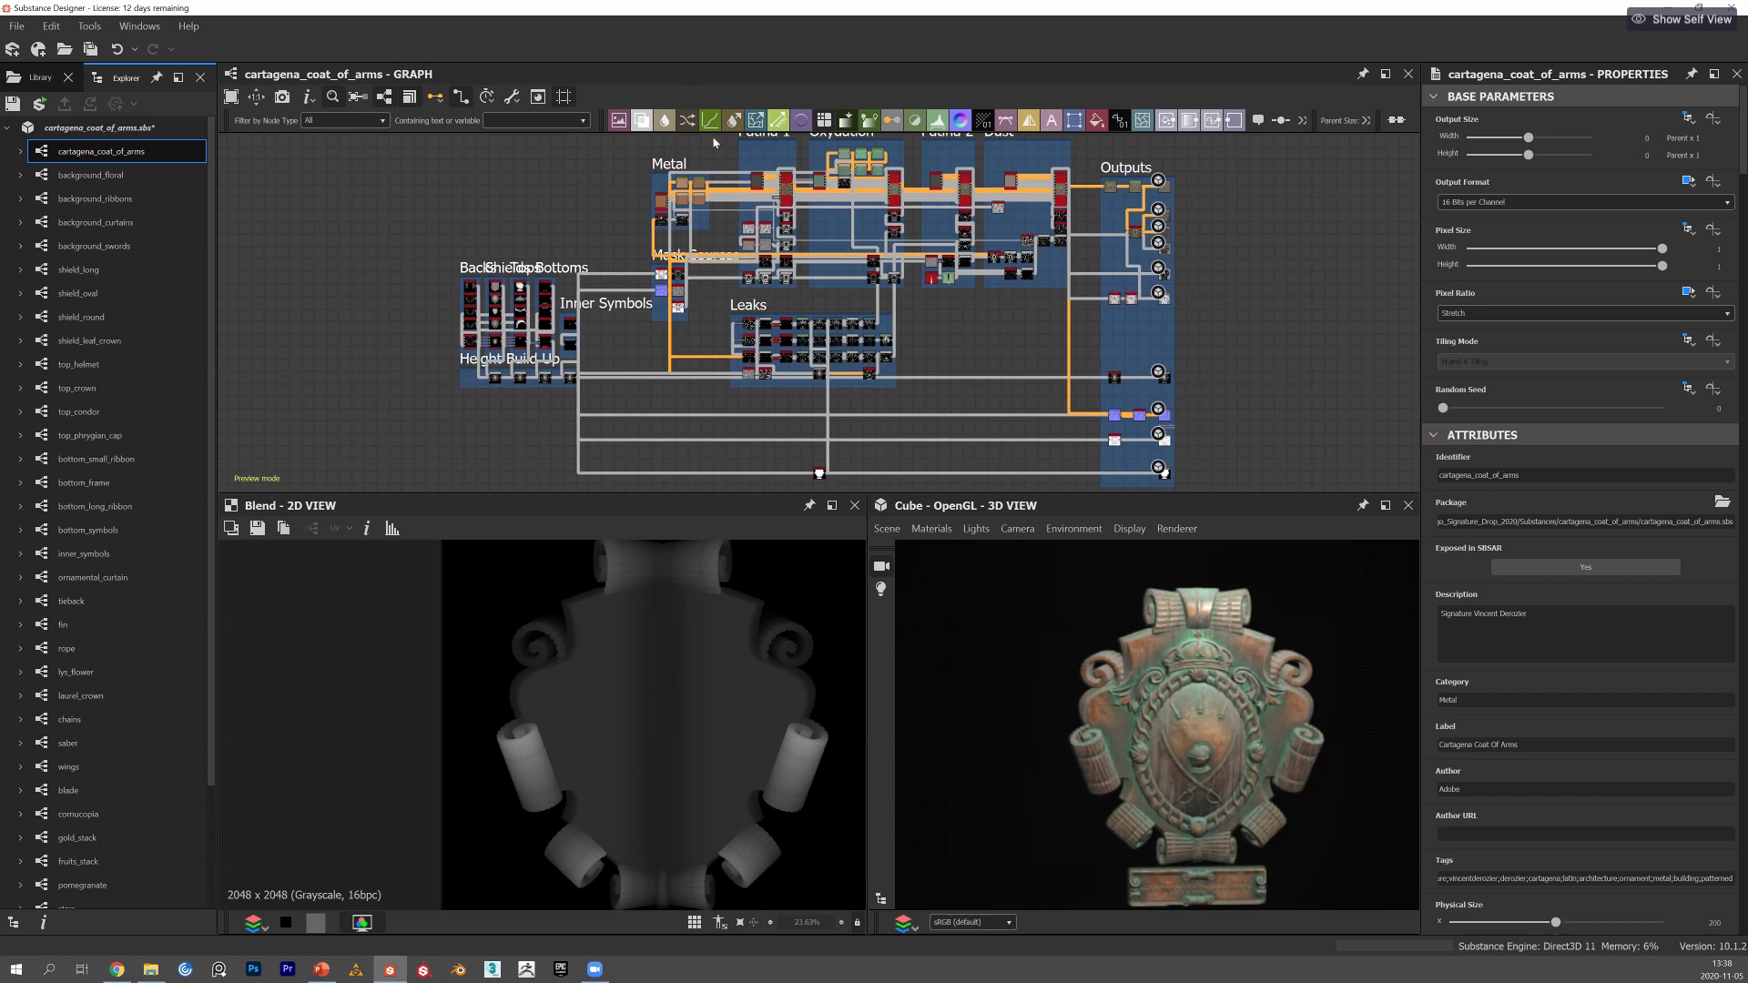
scroll(713, 142, "up", 1)
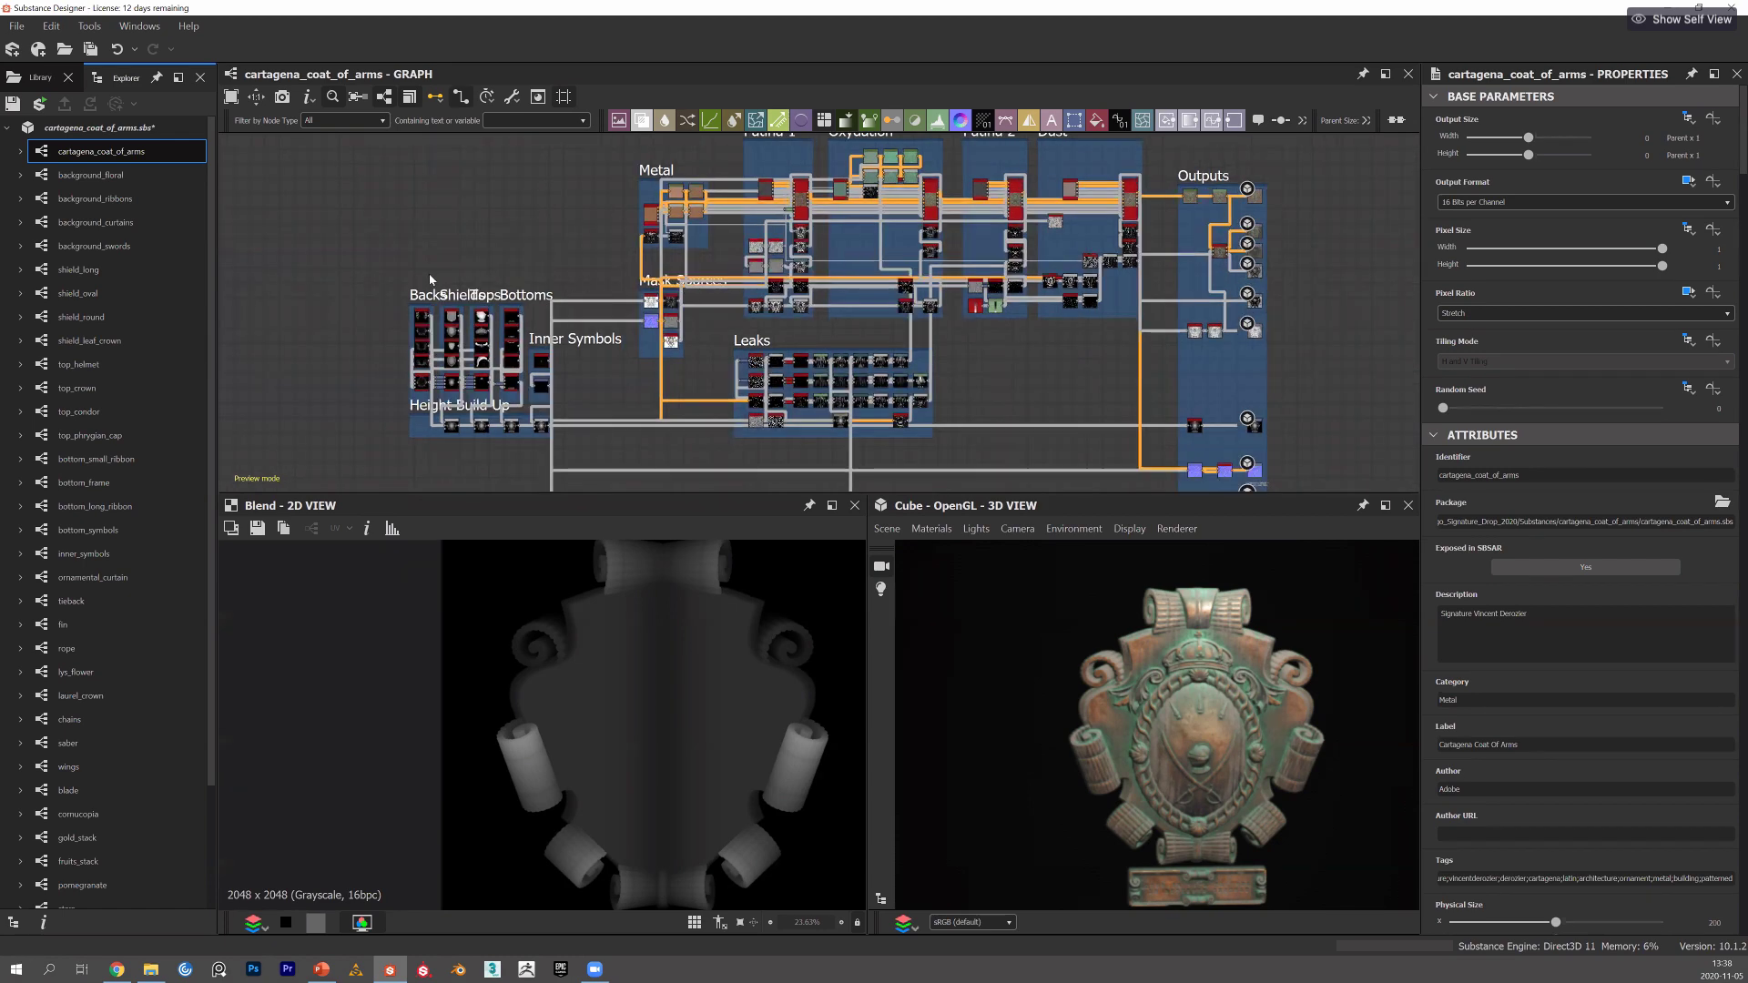
scroll(429, 273, "up", 2)
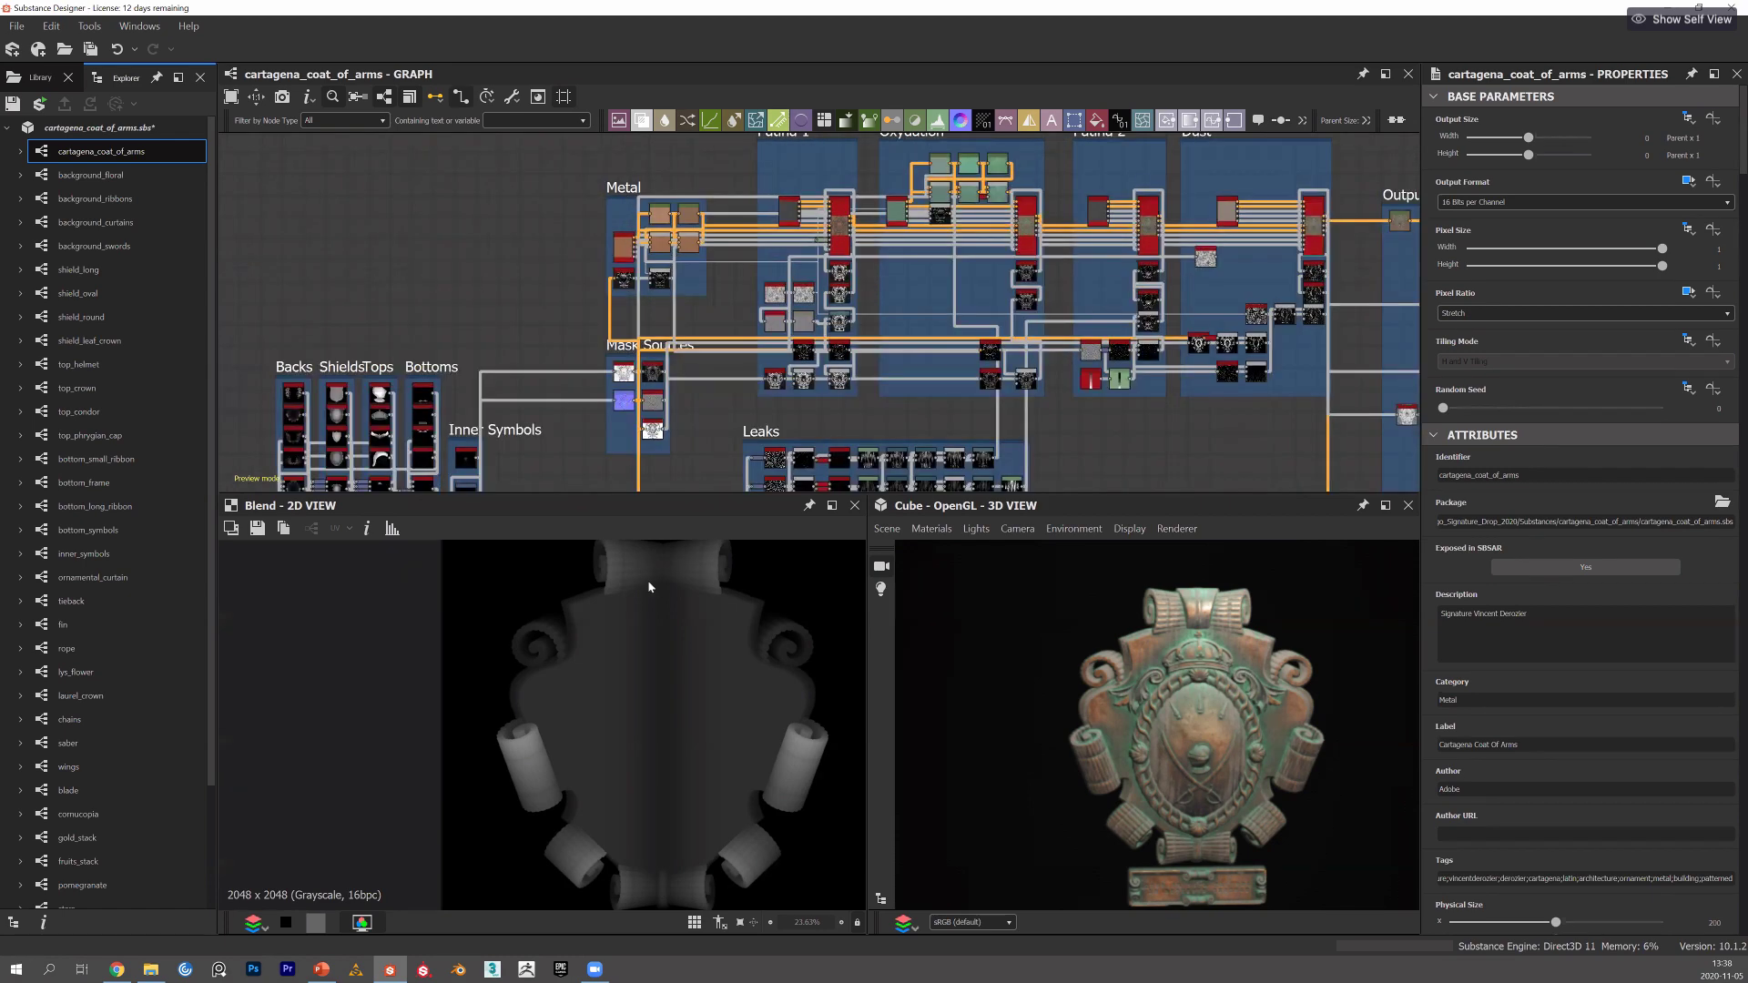
scroll(737, 150, "up", 1)
scroll(448, 249, "up", 1)
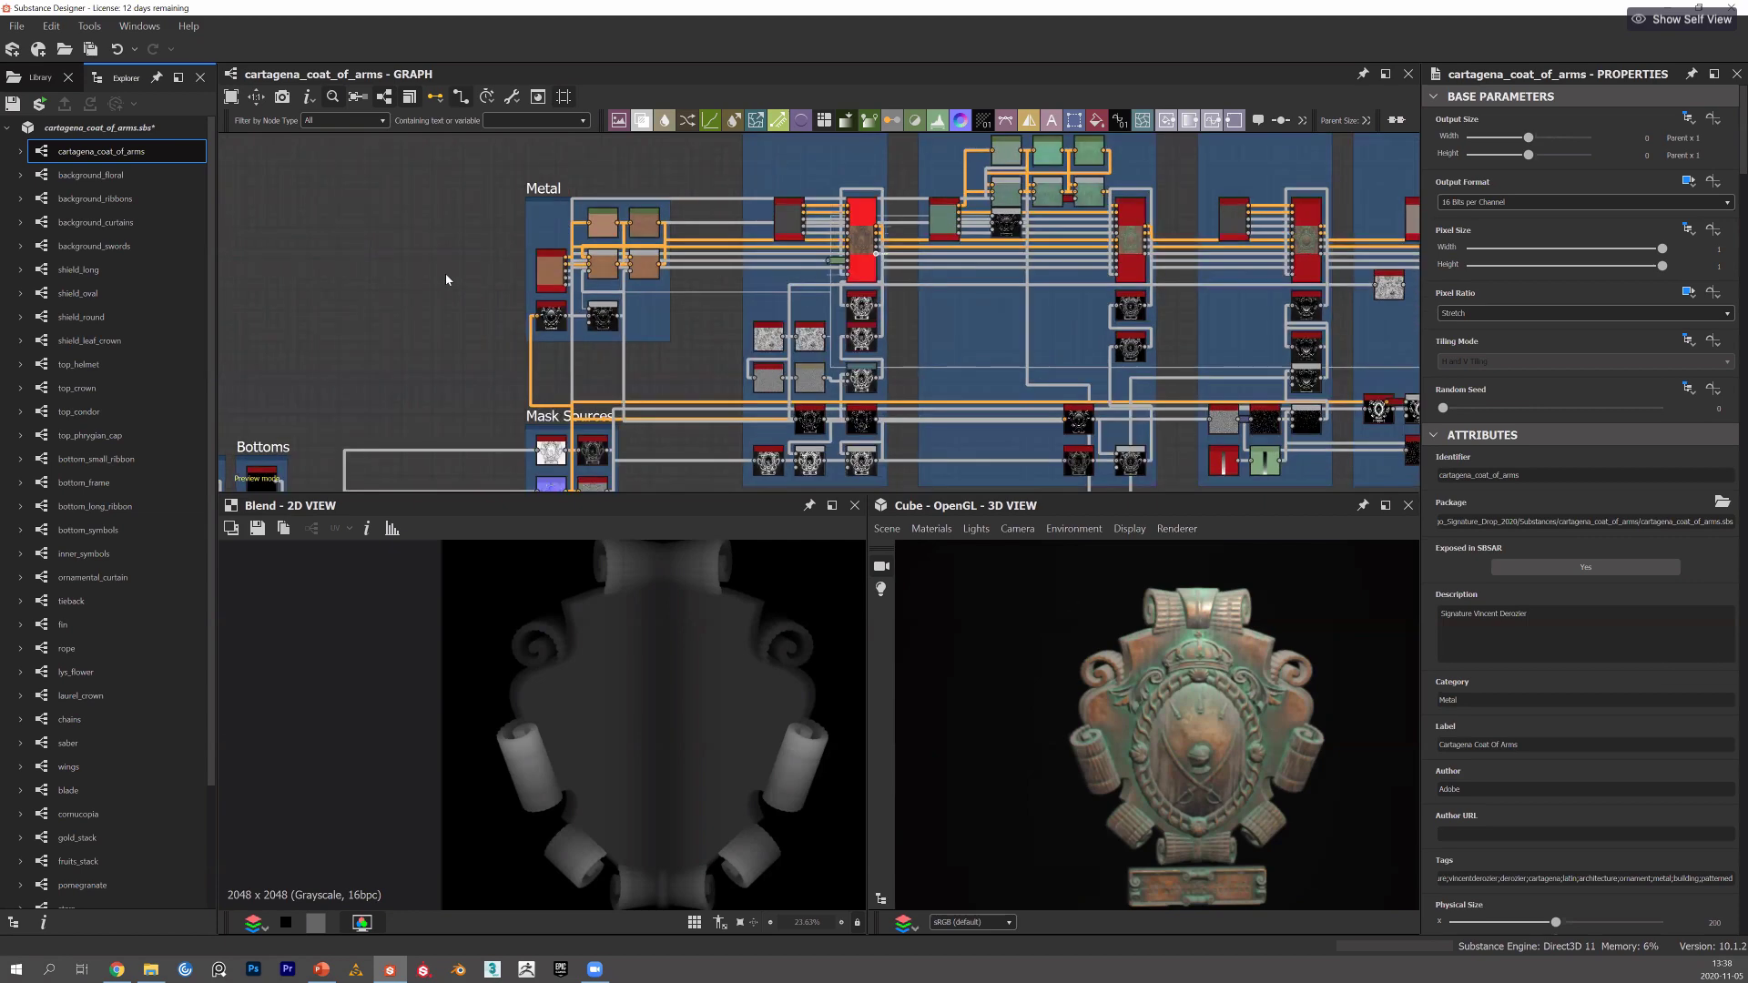
scroll(455, 293, "up", 3)
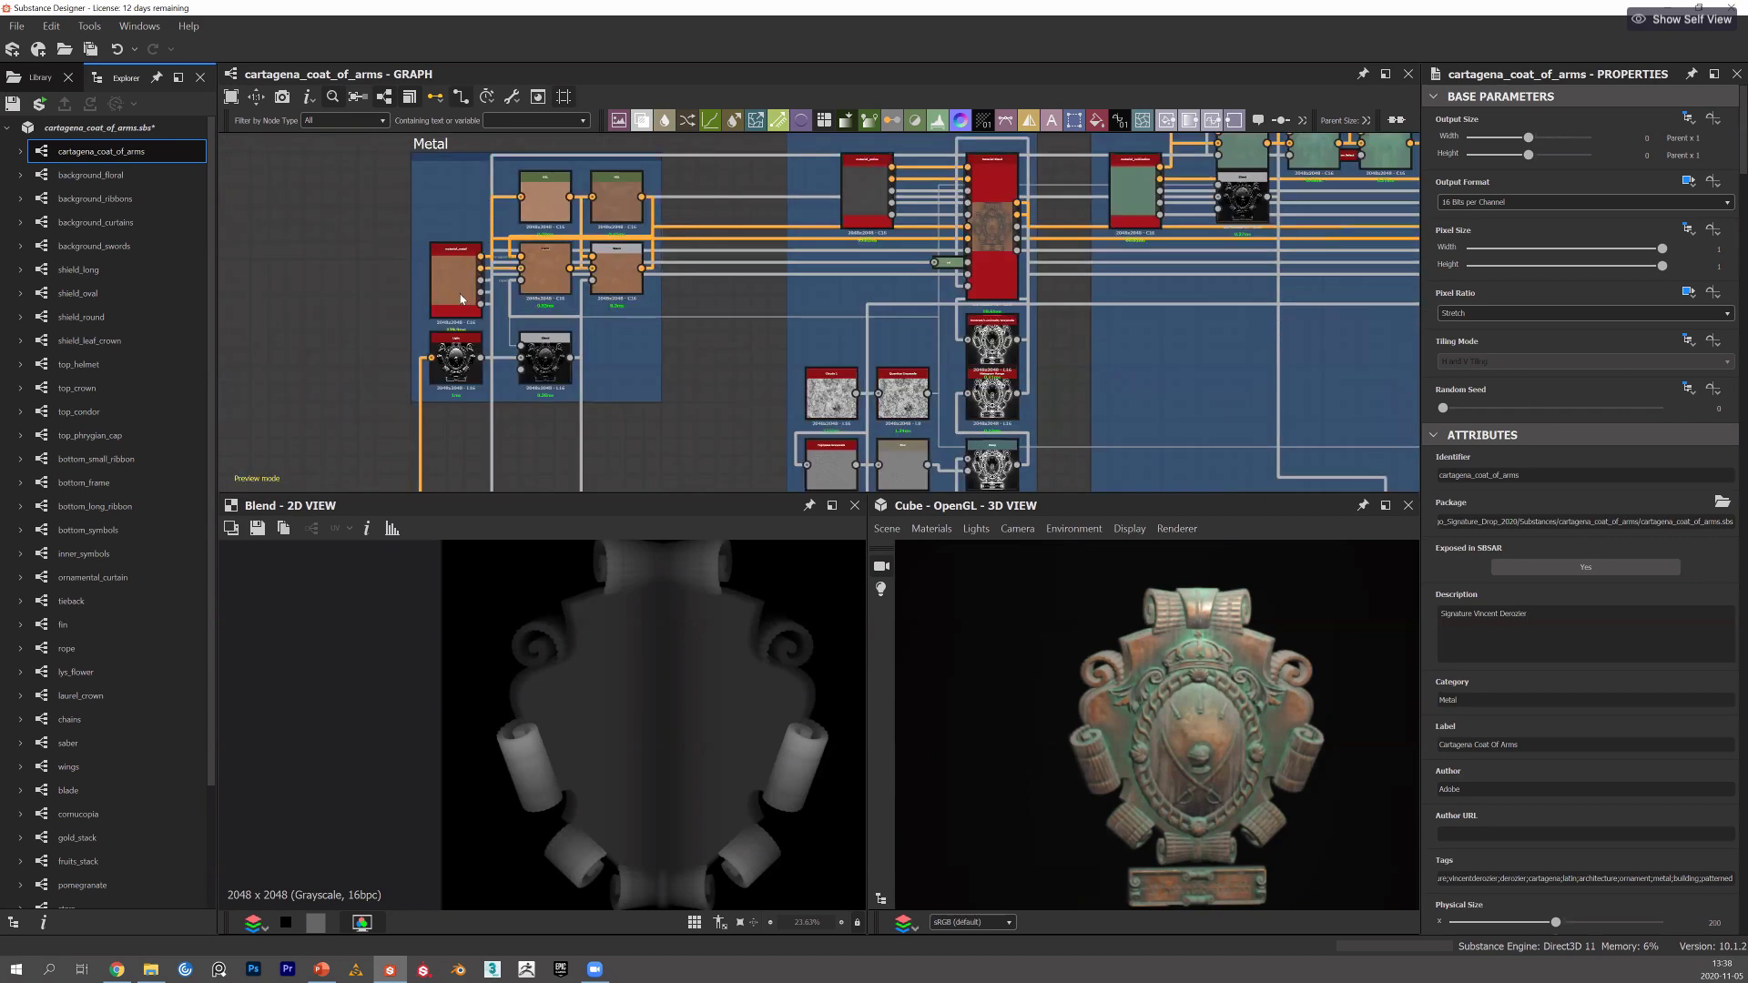
scroll(480, 293, "up", 2)
double_click(447, 272)
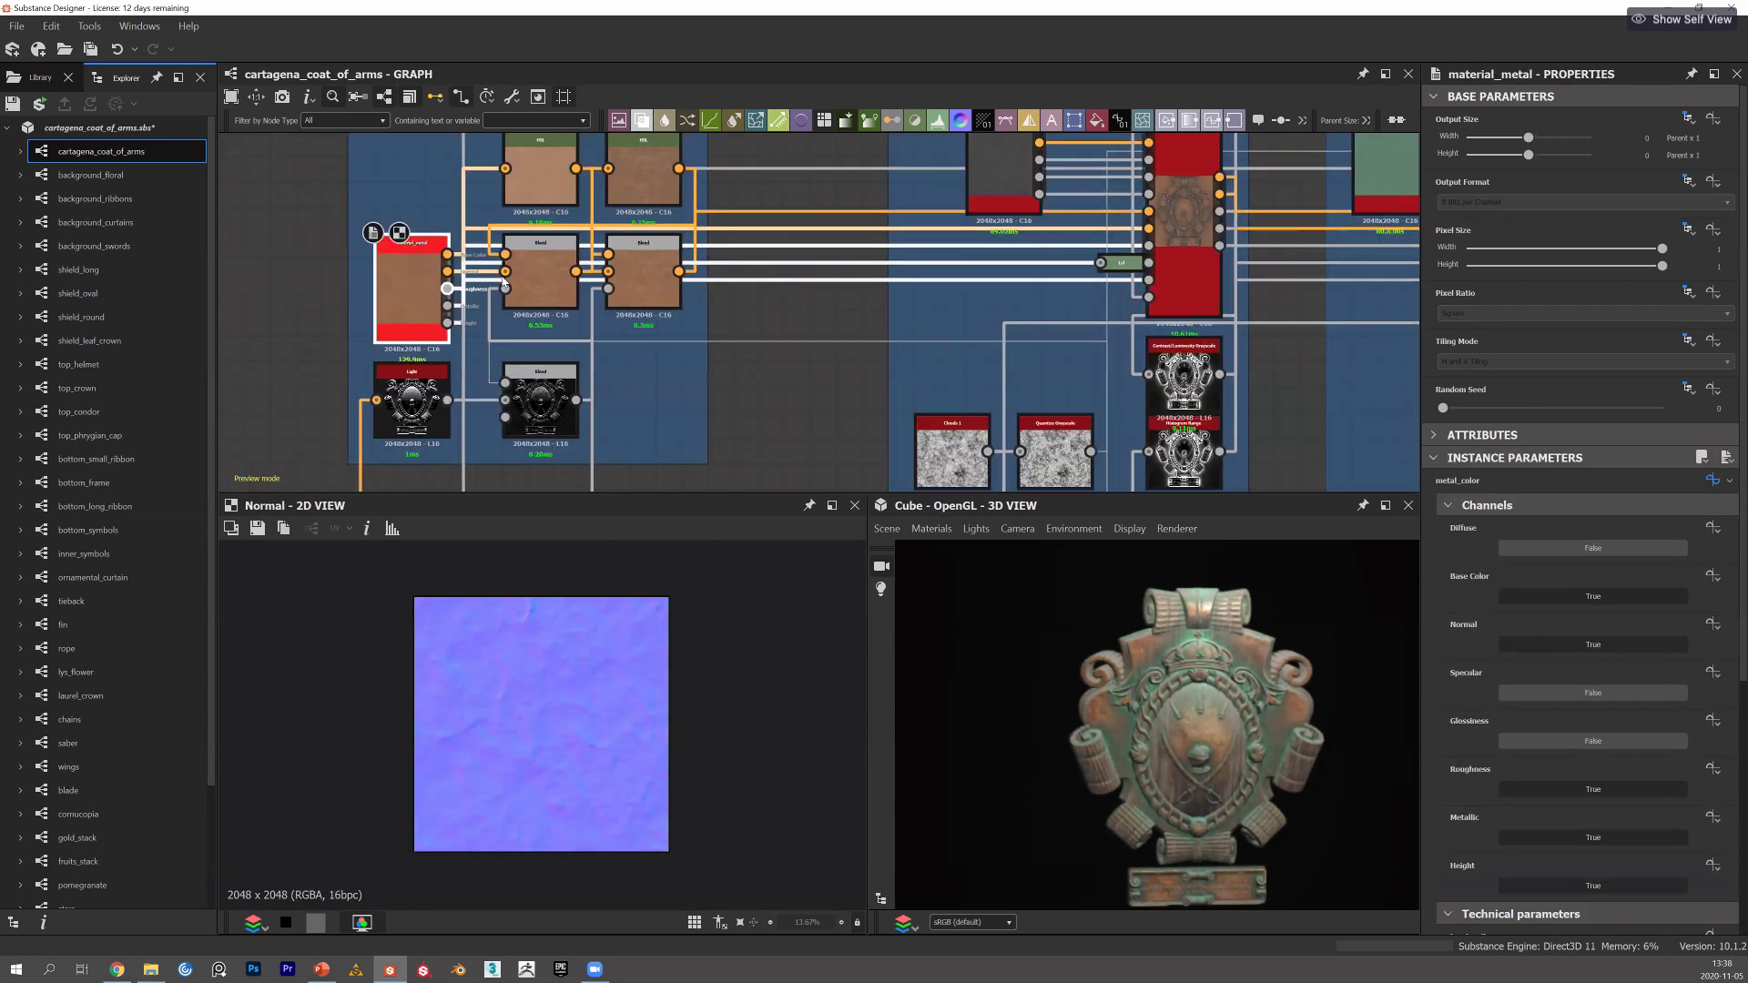
double_click(447, 289)
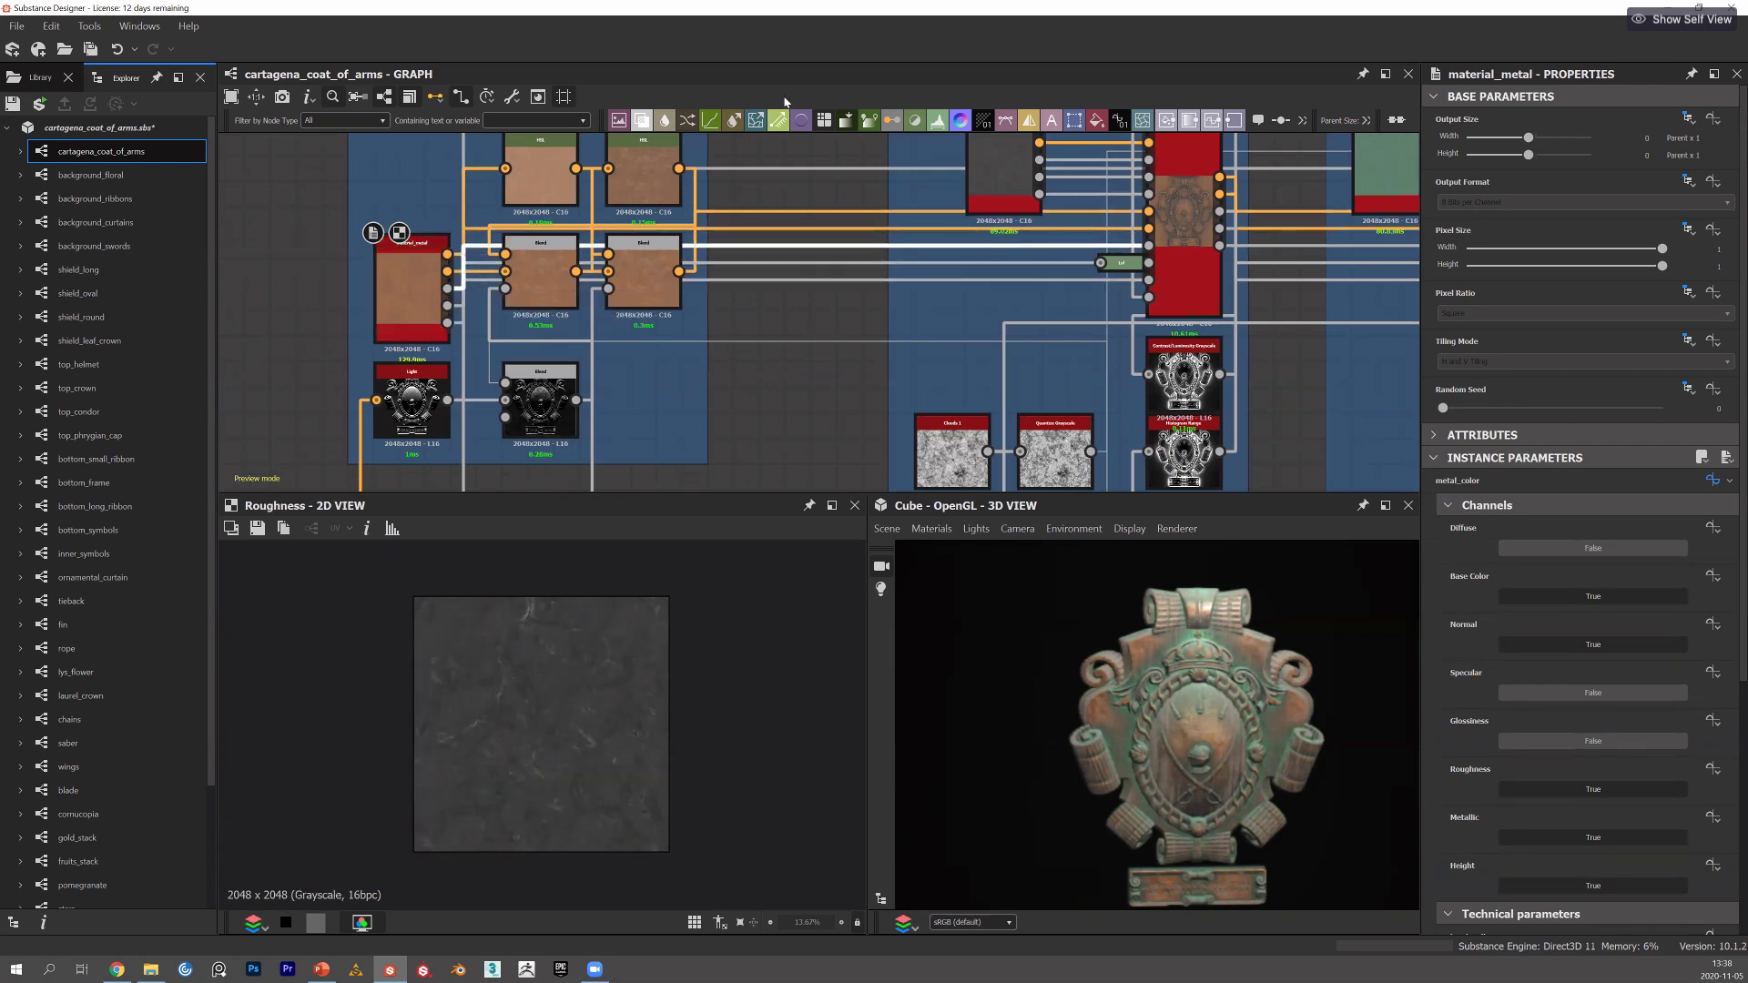
Inspect the material_blend node that combines the Metal frame's outputs with the first patina material.
scroll(951, 255, "down", 2)
left_click(951, 255)
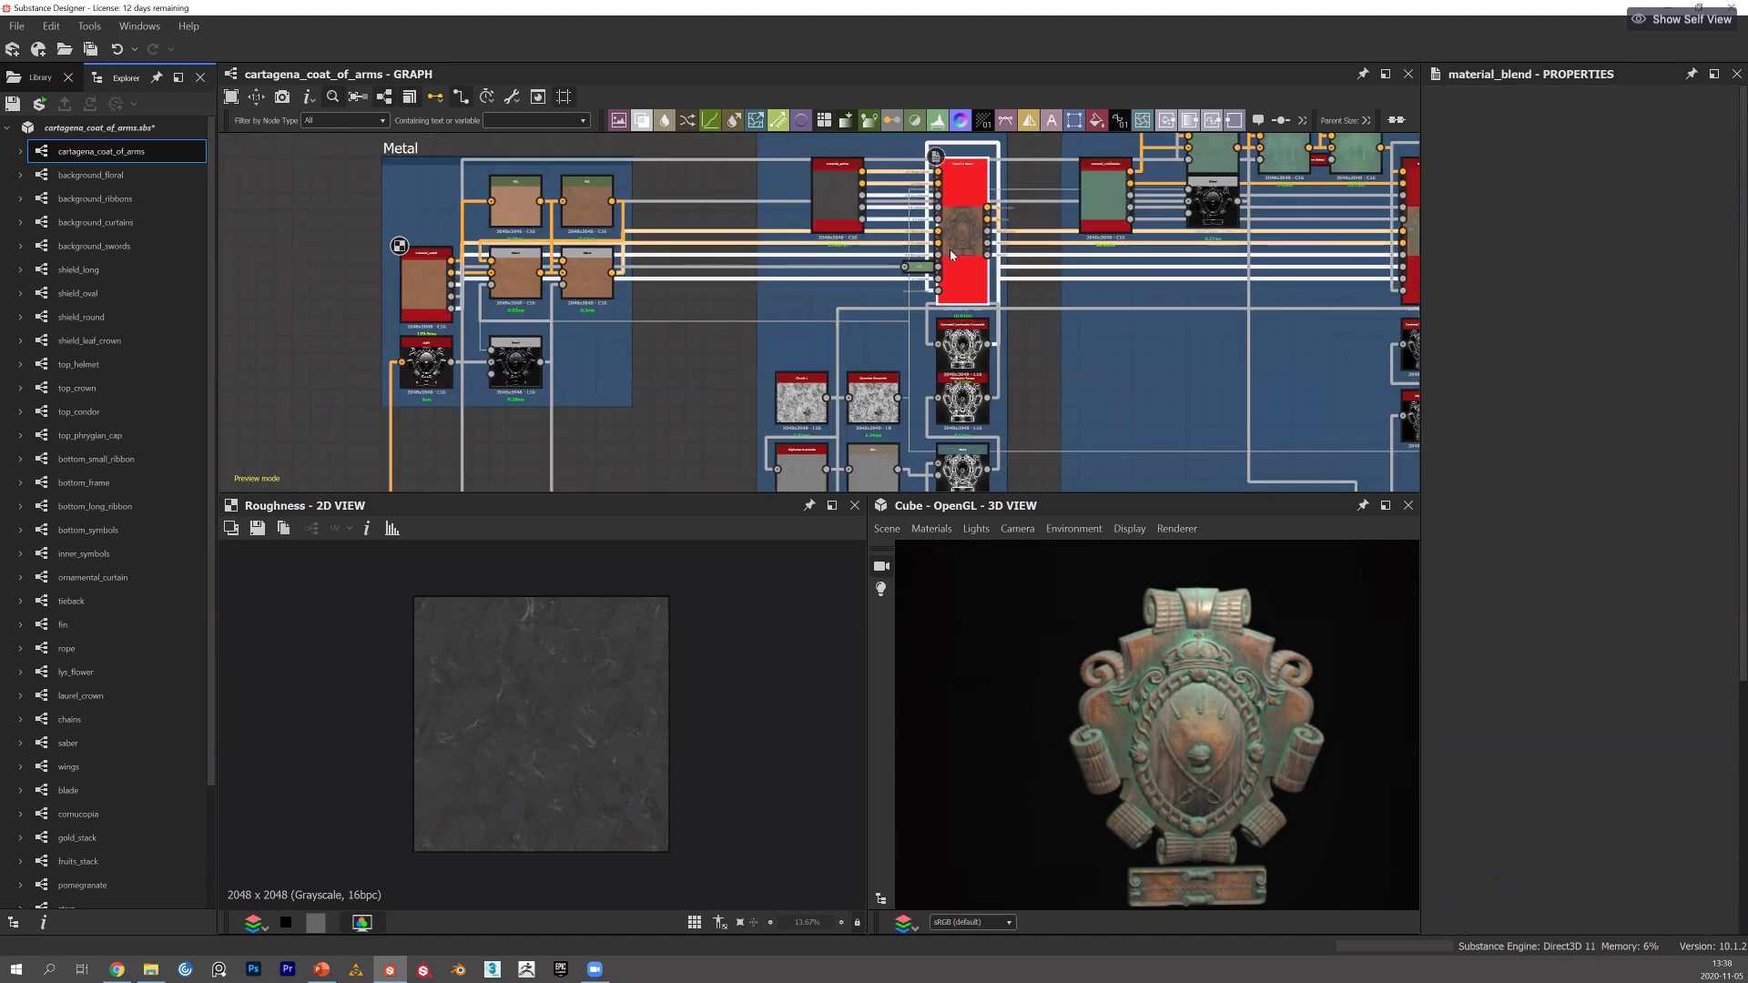
double_click(950, 256)
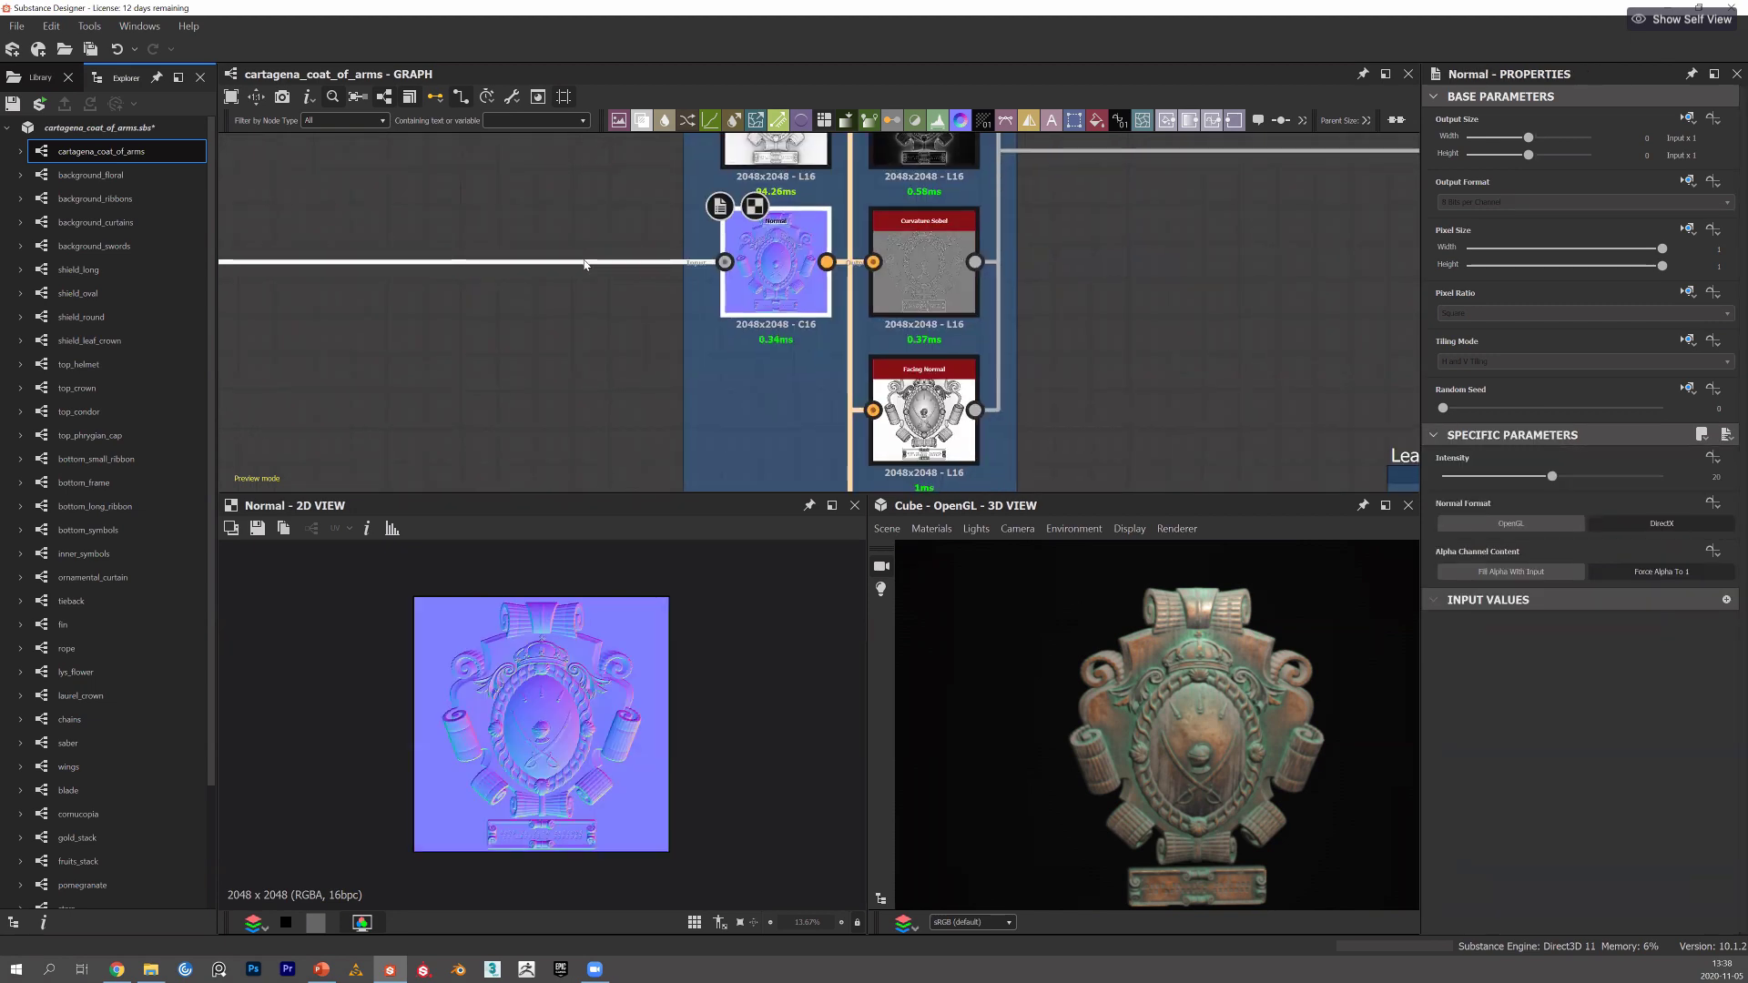
Examine how the Normal node feeds the curvature and facing masks in Mask Sources and where these connect.
middle_click_drag(572, 265, 474, 332)
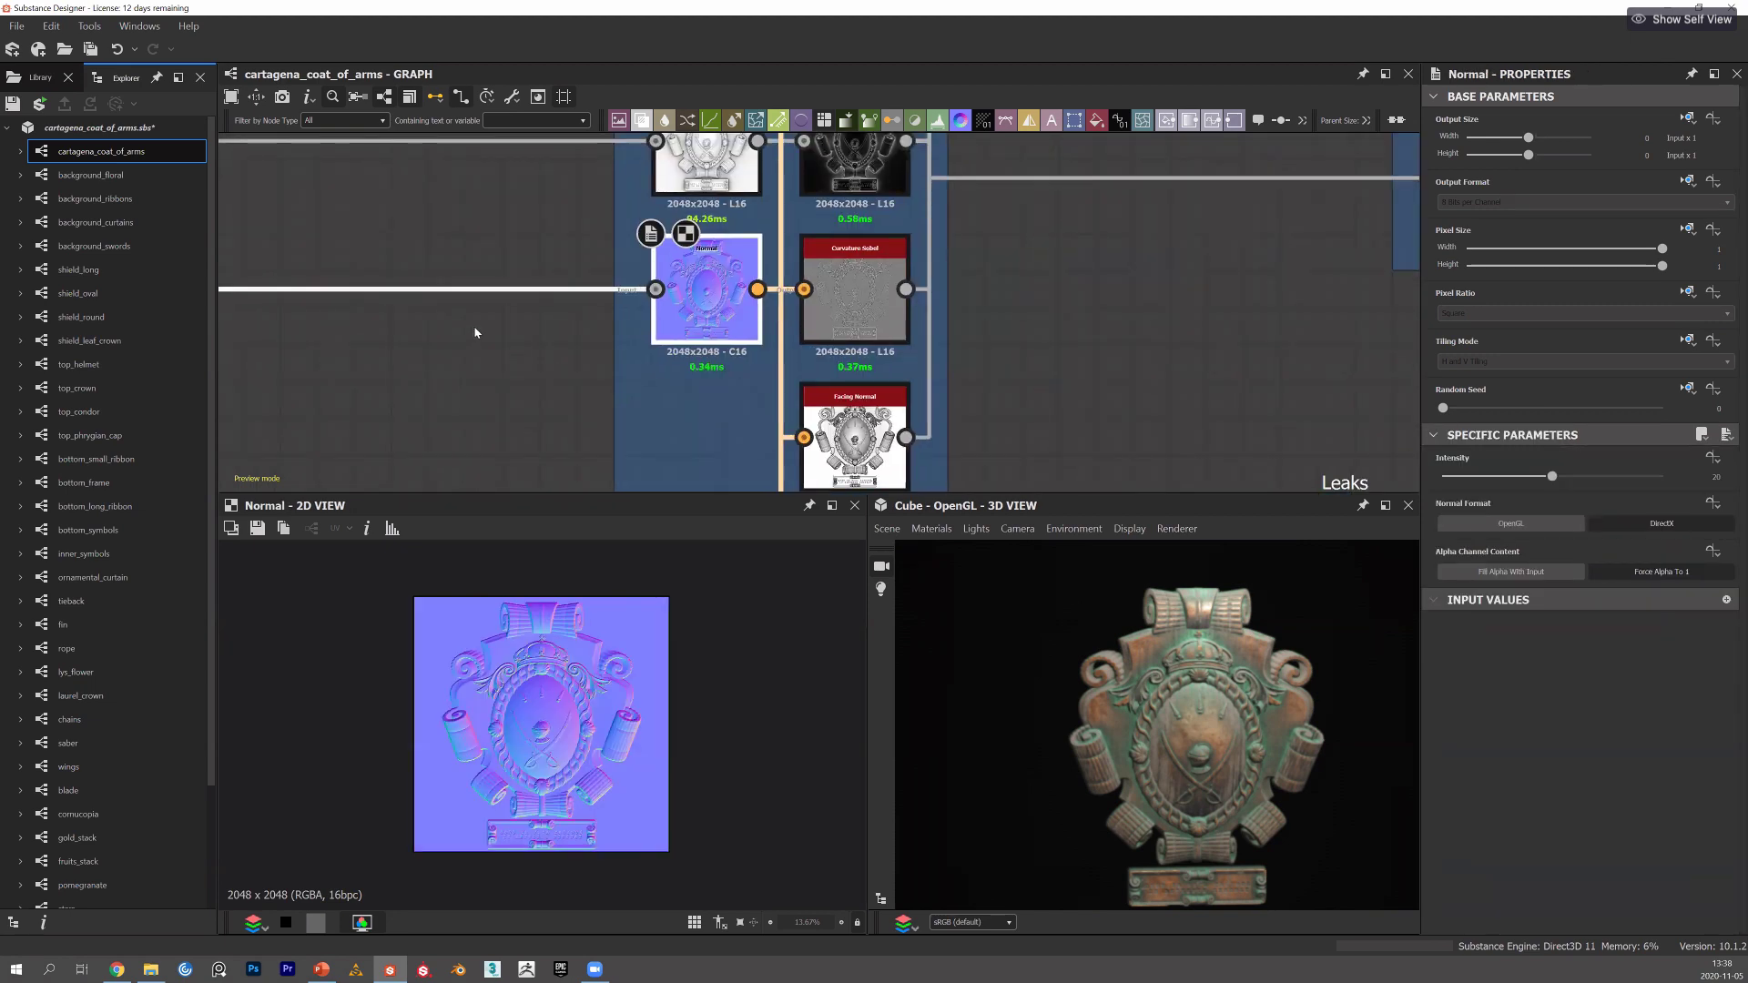
middle_click_drag(610, 331, 561, 332)
middle_click_drag(884, 293, 761, 337)
scroll(775, 343, "down", 1)
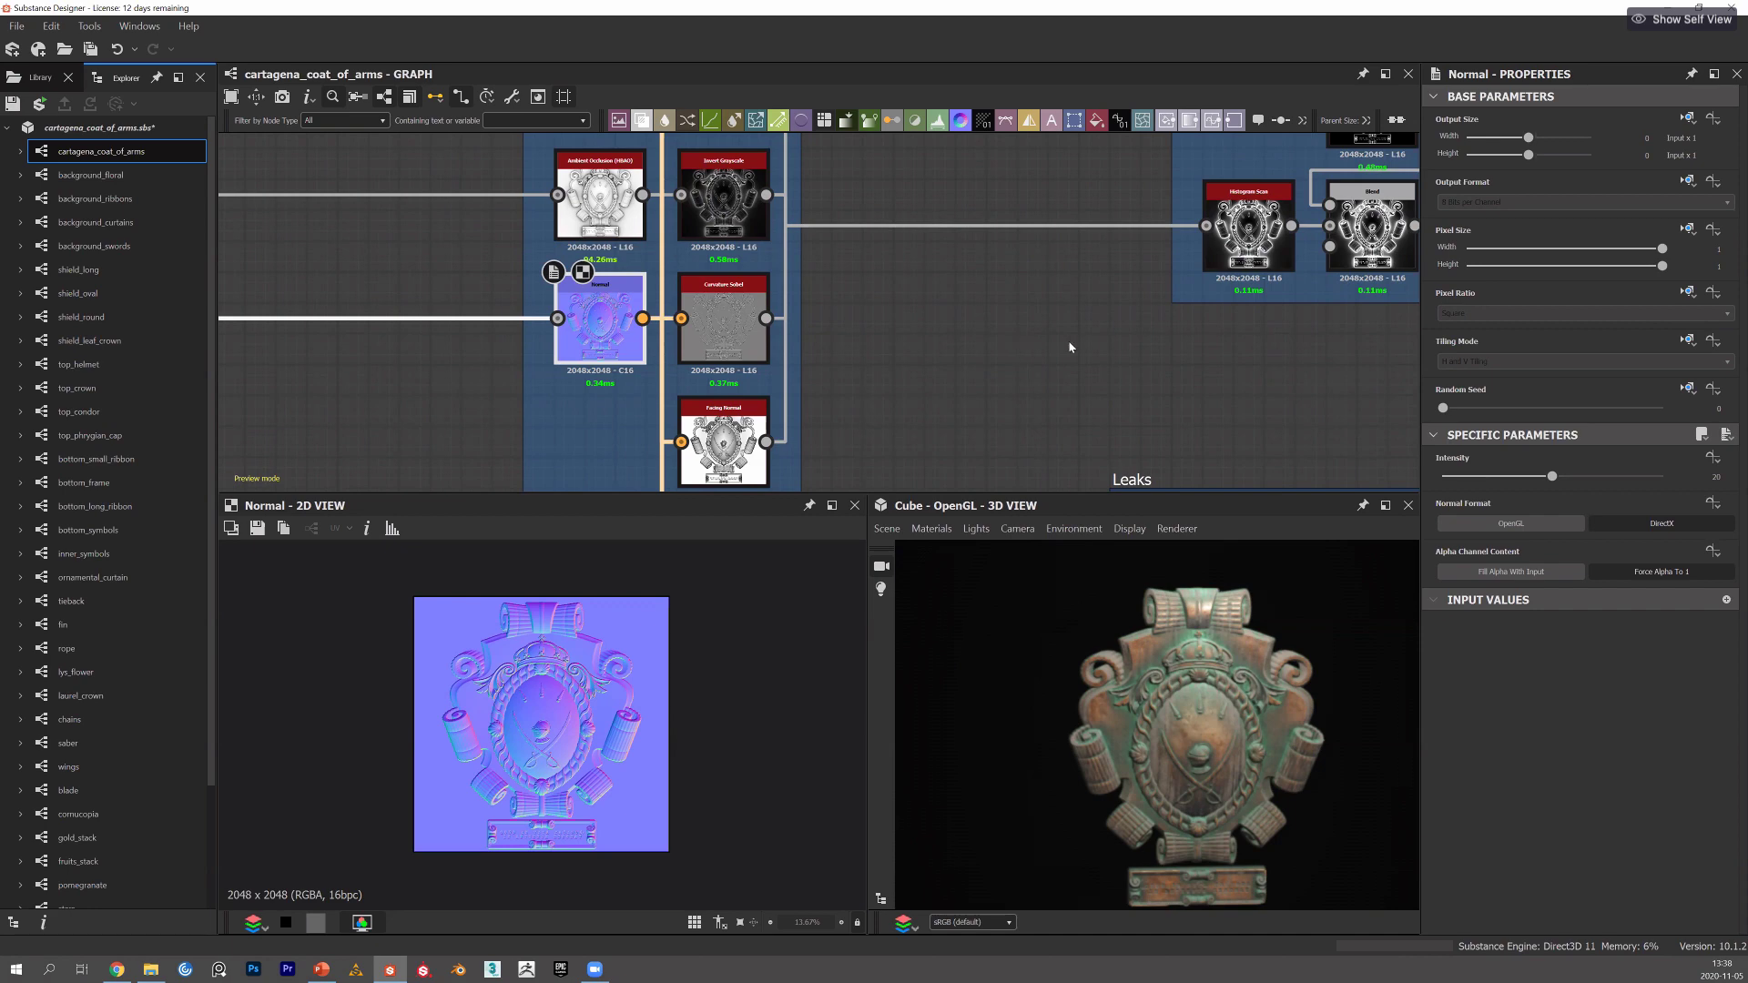
scroll(1070, 347, "down", 3)
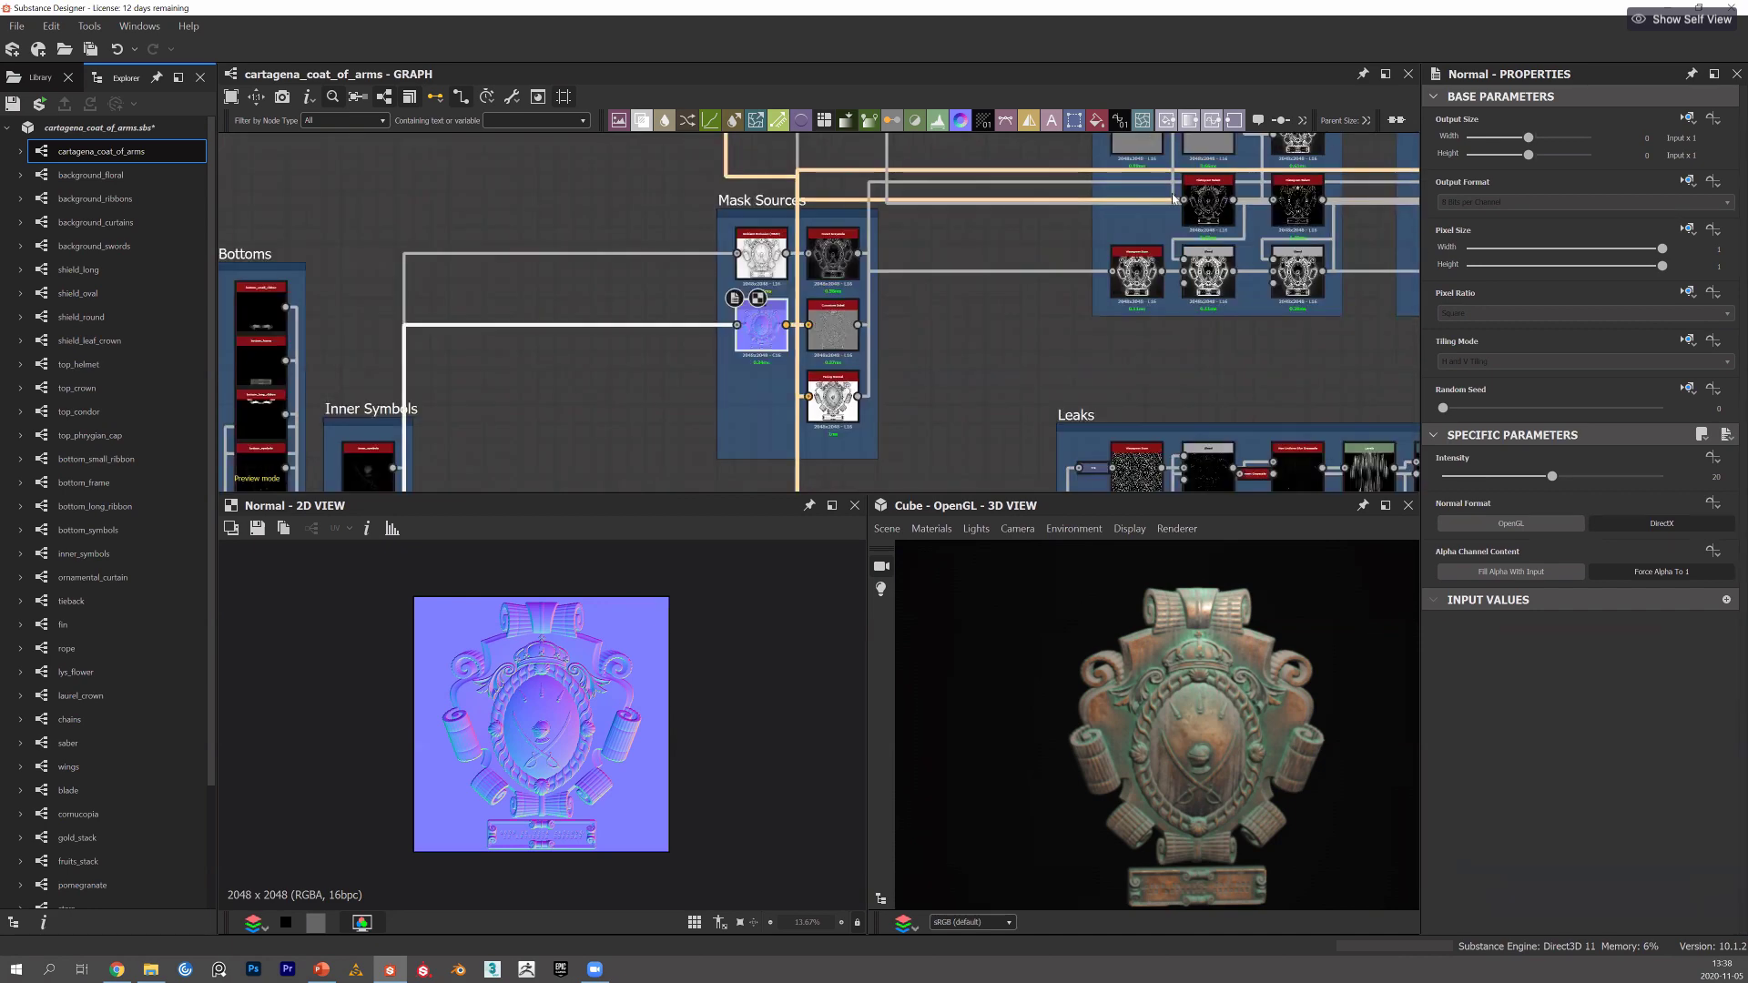
scroll(944, 325, "down", 2)
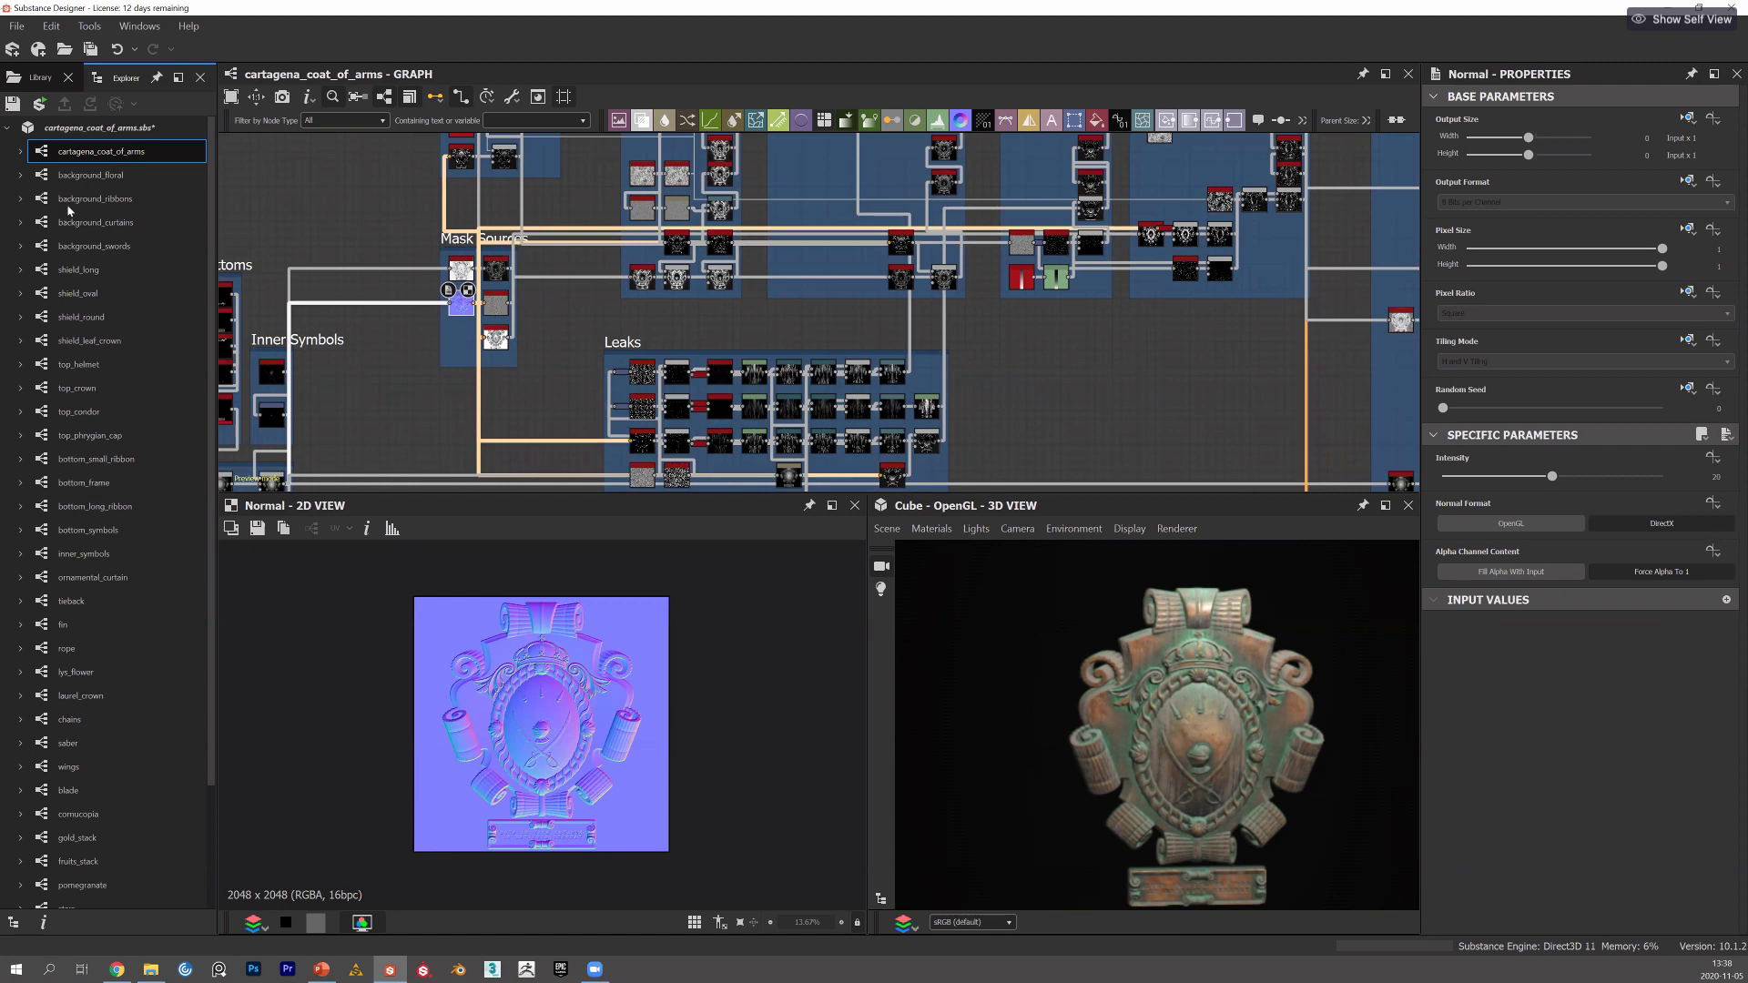
Open the background_curtains graph and show its frames from Base Shape to the HEIGHT output.
double_click(100, 218)
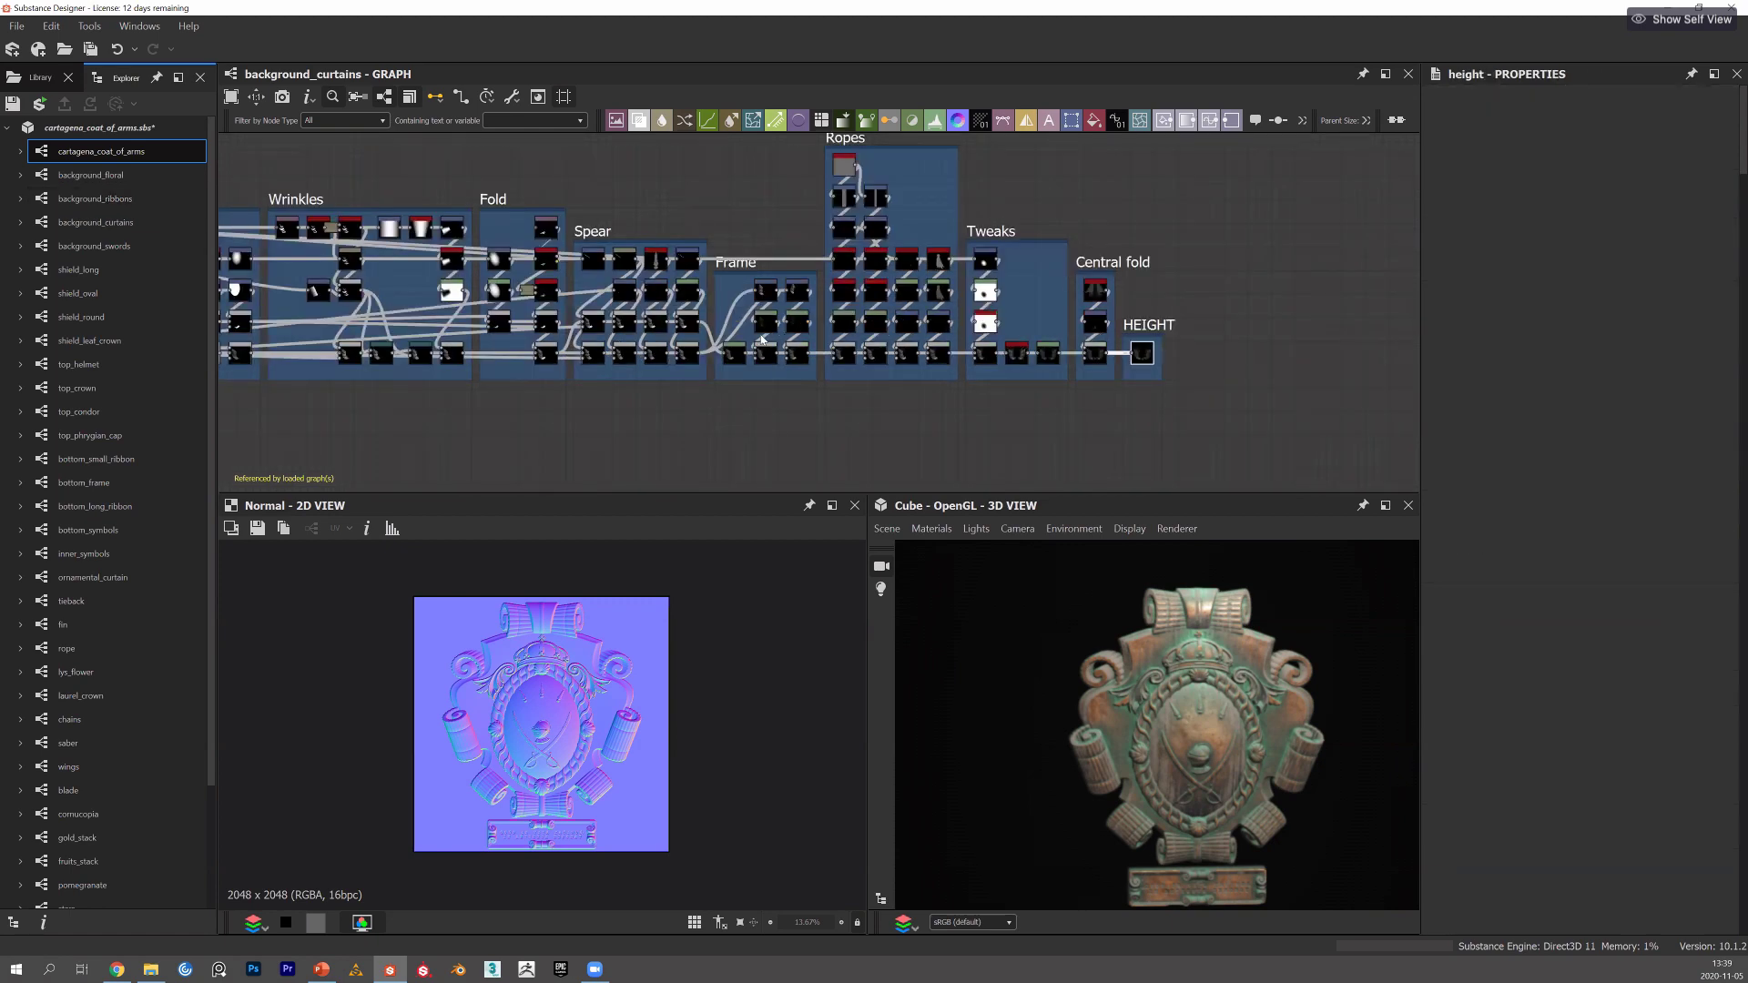
middle_click_drag(438, 408, 683, 390)
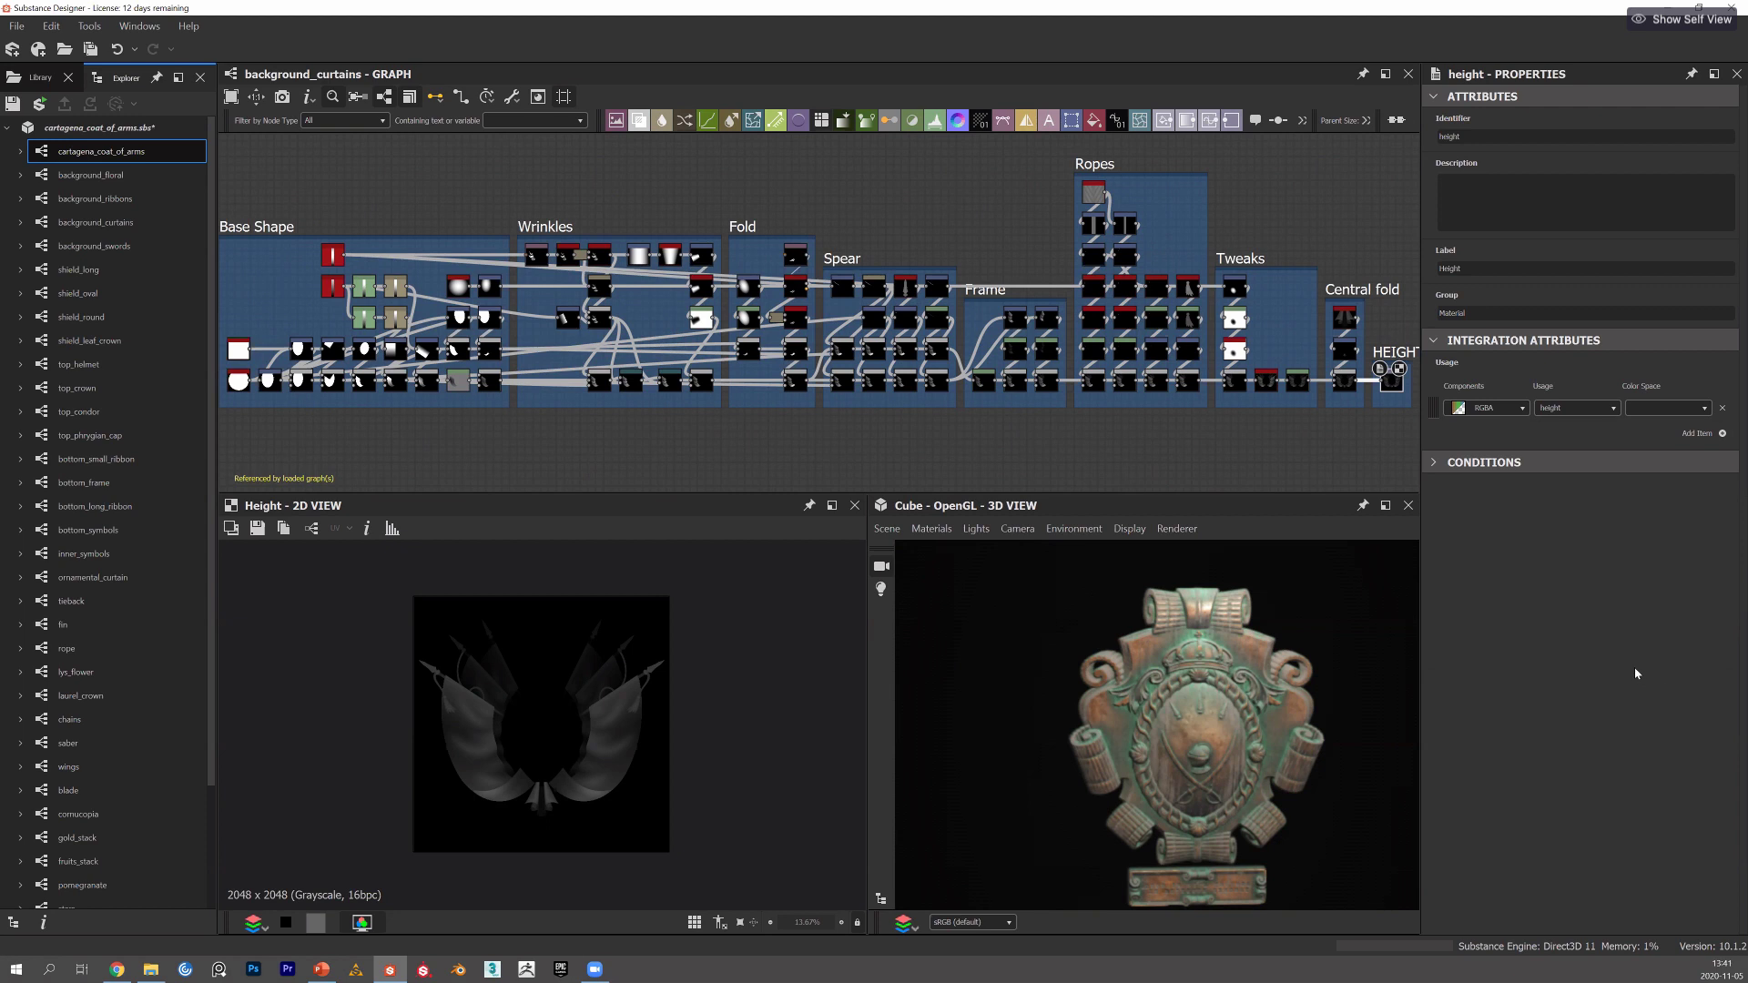
Review the cartagena_coat_of_arms input parameters, from the preset list and metal color to the background and symbol types.
scroll(1625, 660, "down", 8)
scroll(1608, 648, "down", 2)
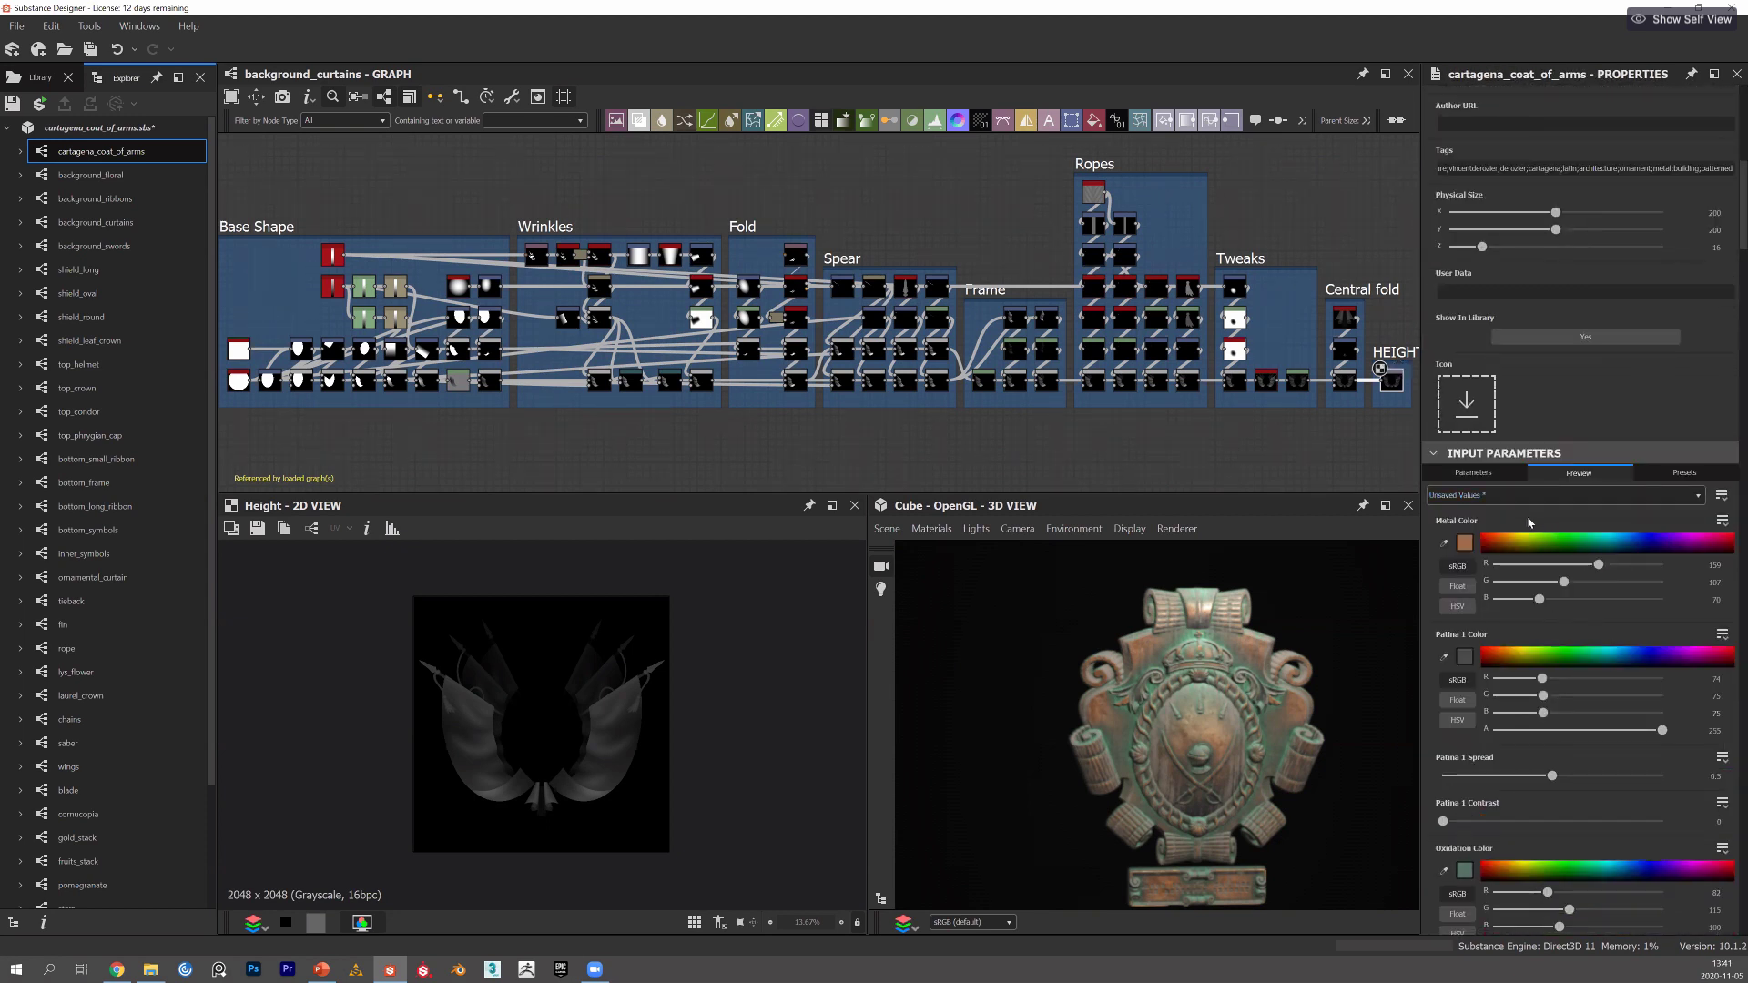
left_click(1525, 497)
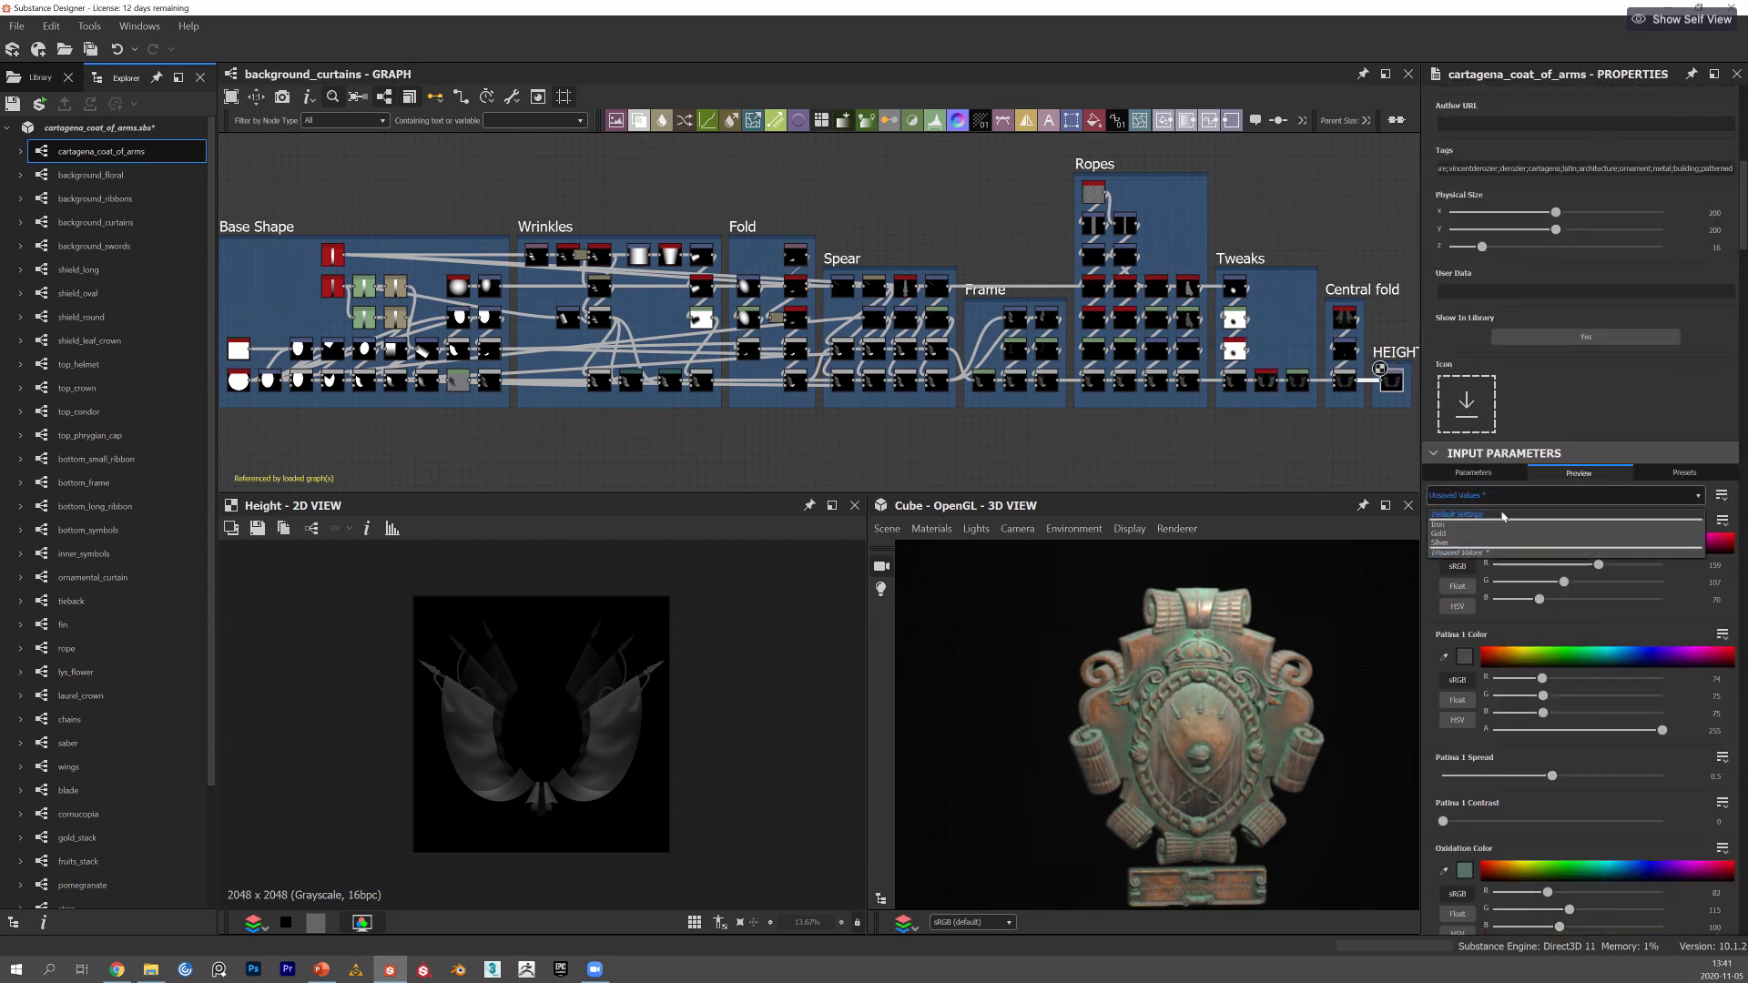
left_click(1502, 515)
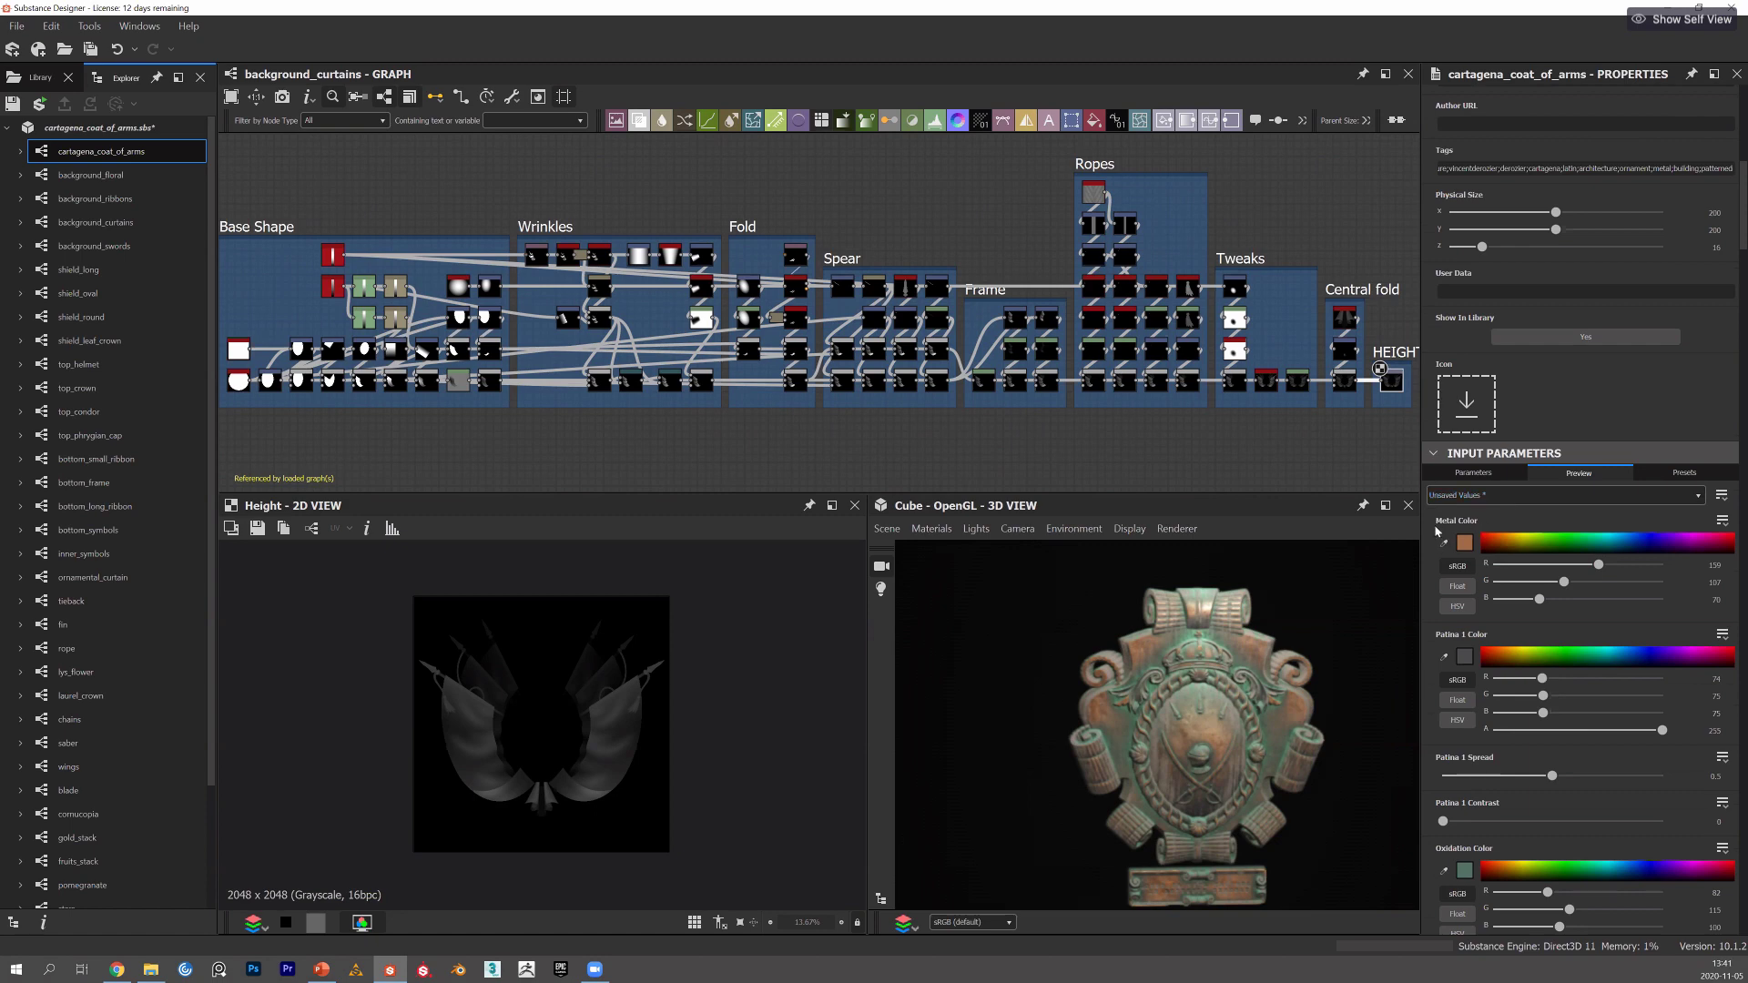
scroll(1479, 619, "down", 10)
scroll(1484, 628, "down", 10)
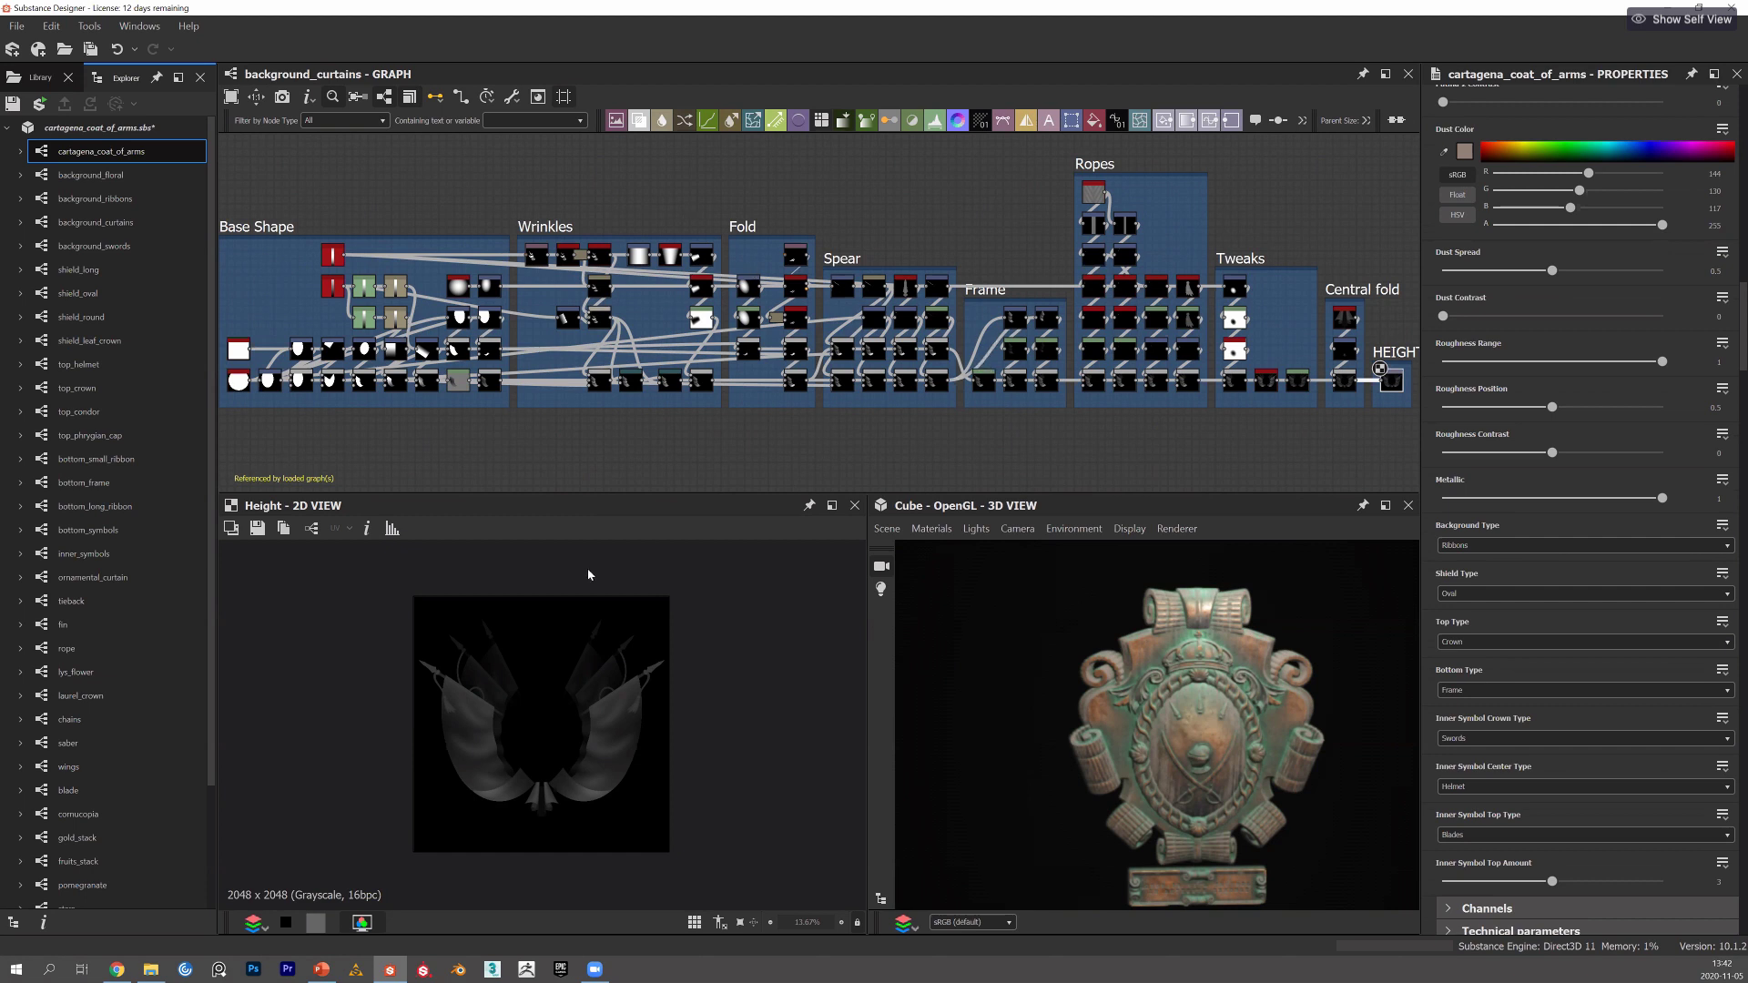
Set the coat of arms' Background Type to Curtains.
scroll(507, 329, "up", 2)
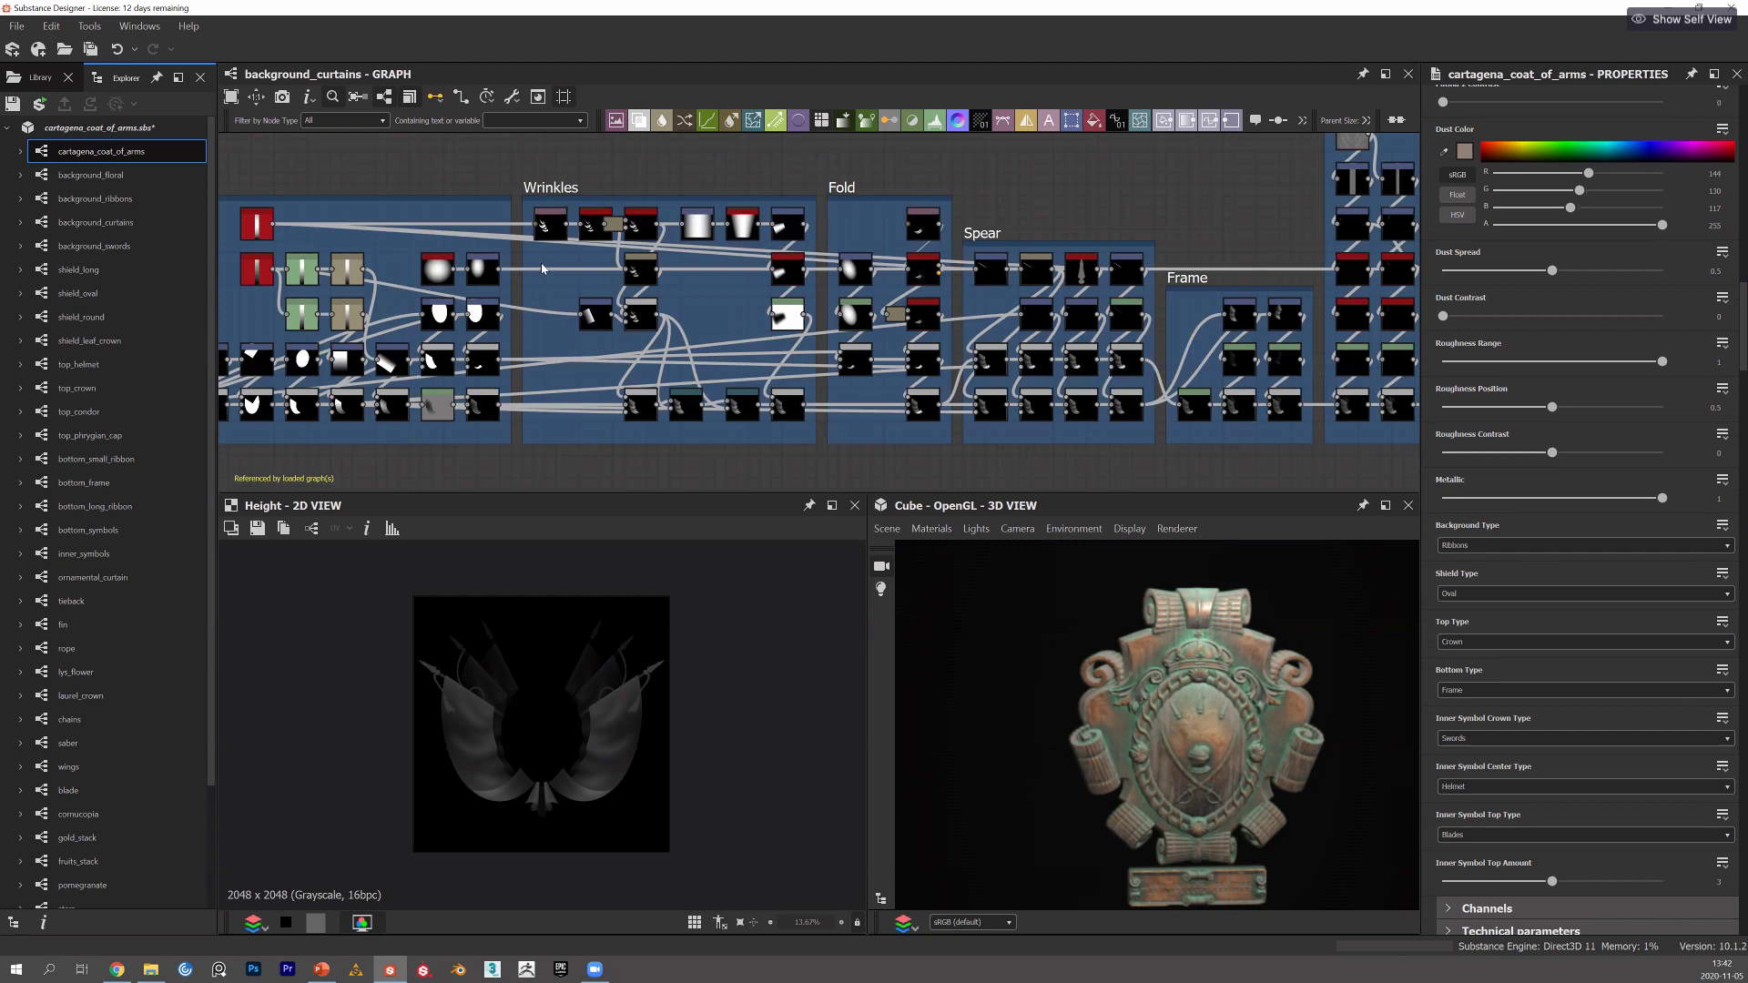
scroll(540, 267, "up", 2)
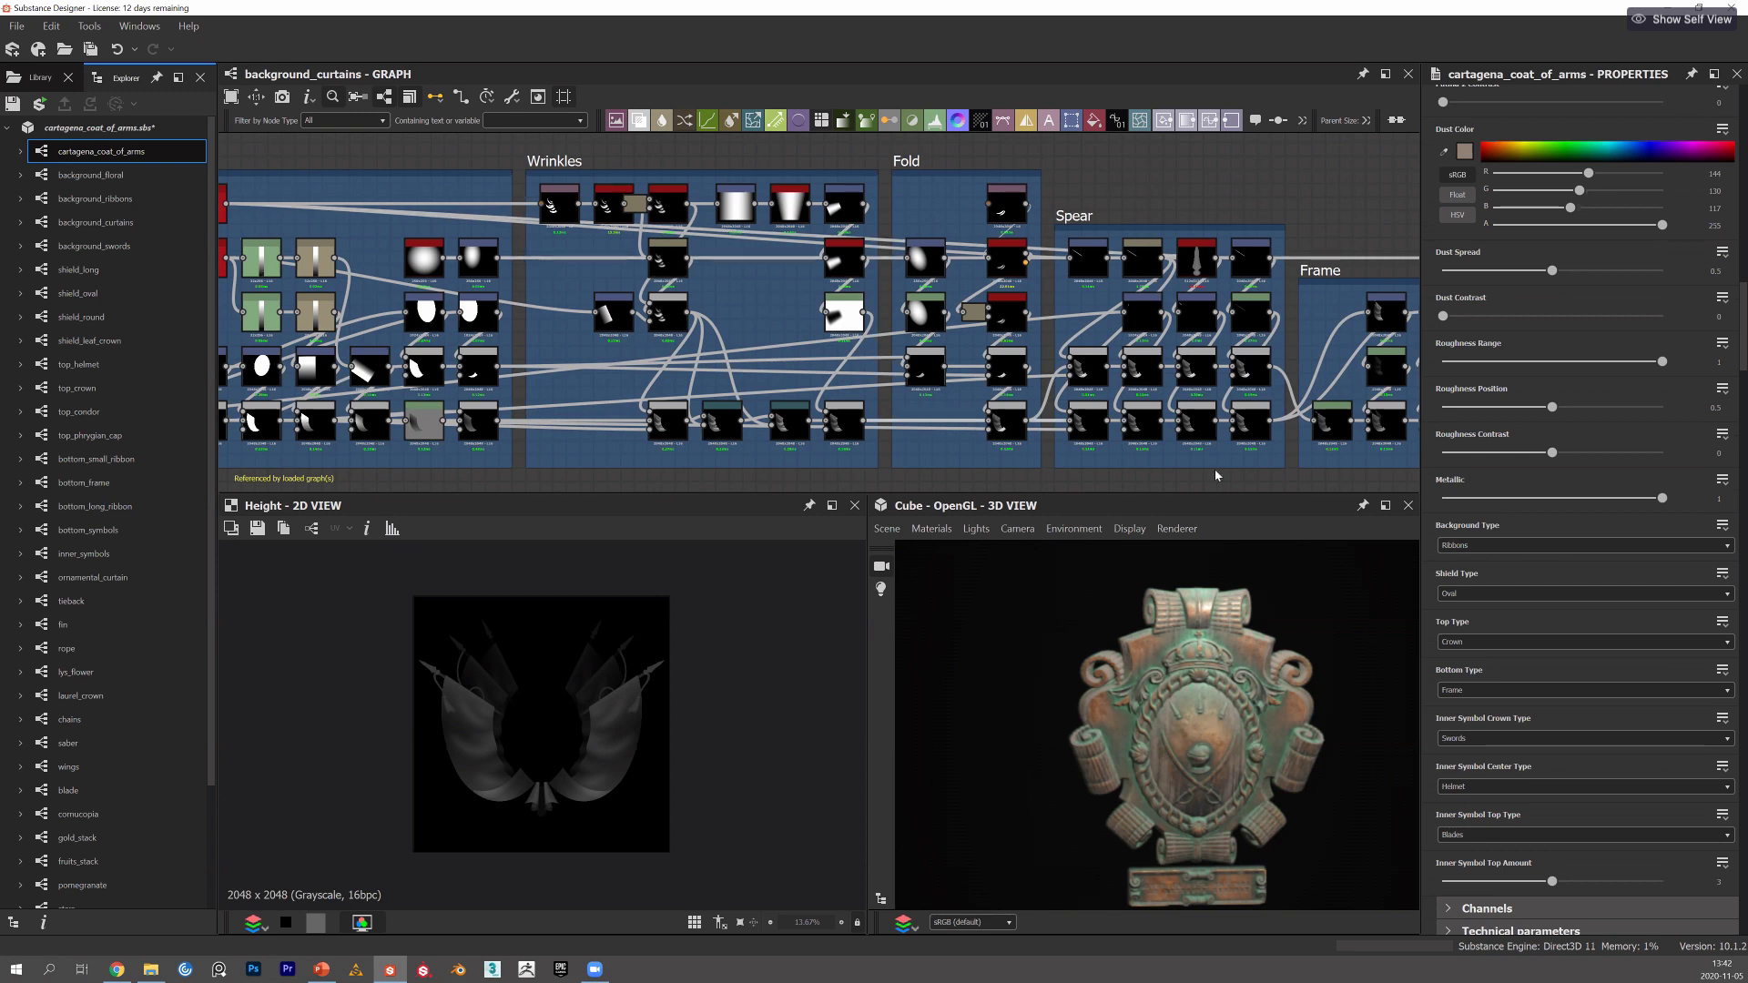
left_click(1490, 549)
left_click(1477, 580)
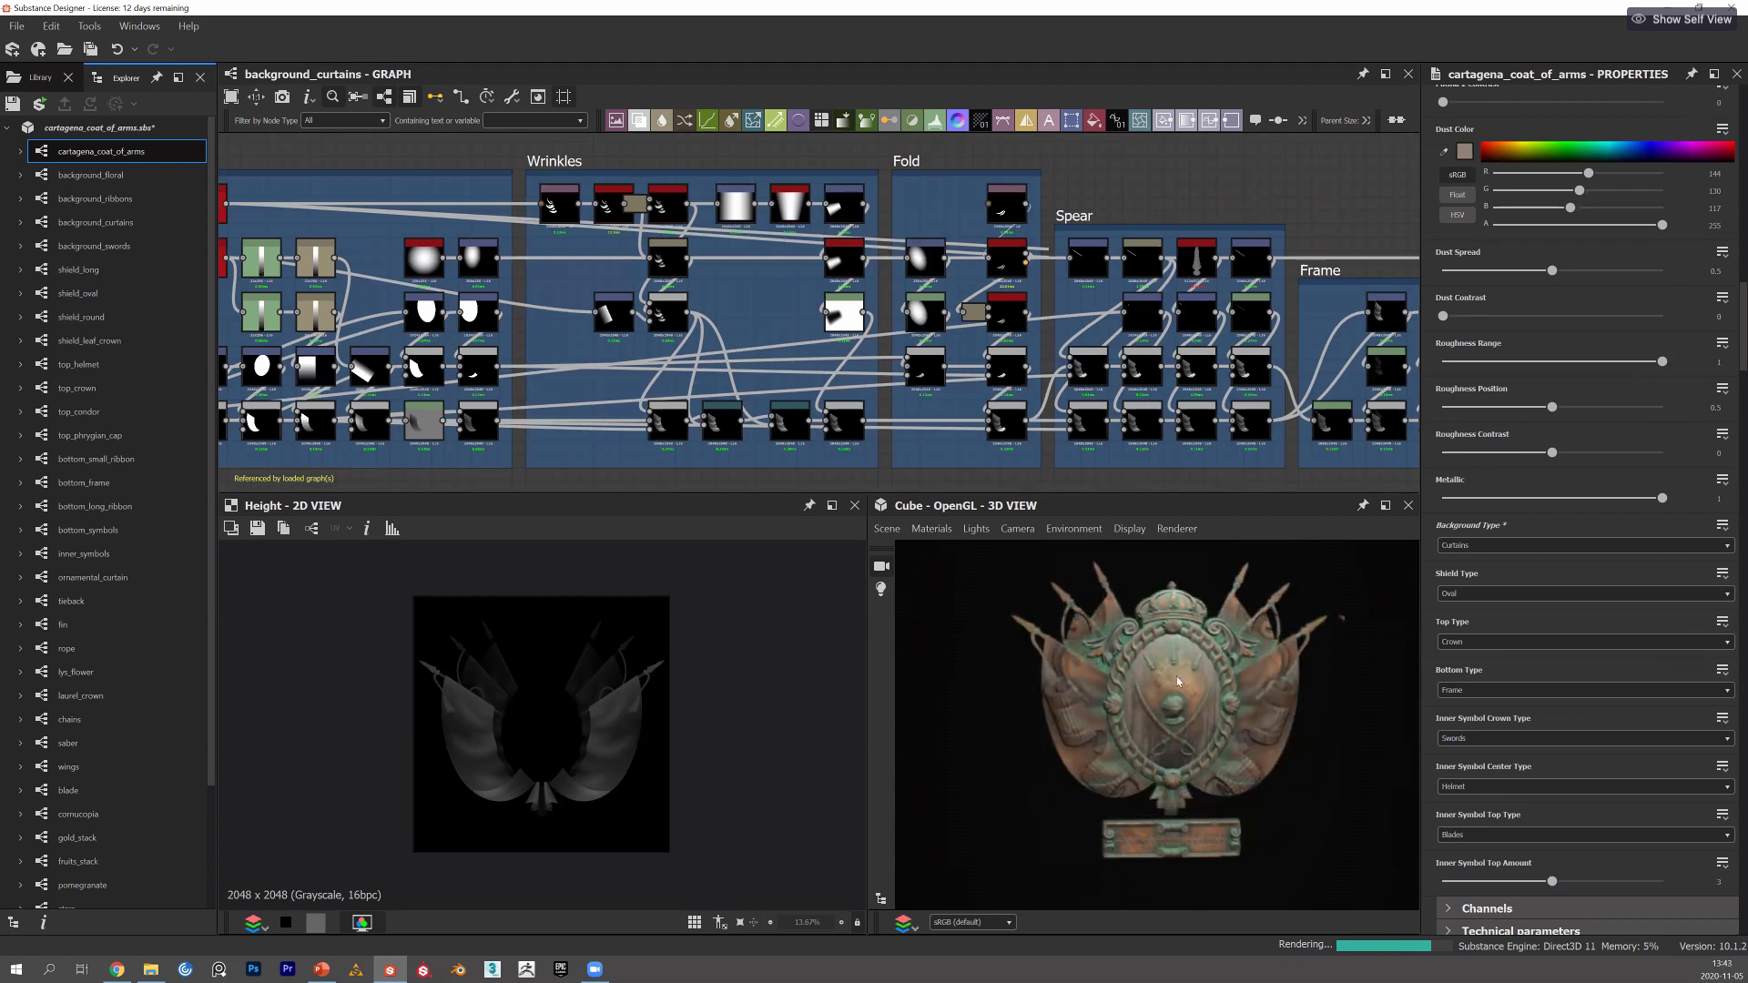
Examine the curtain background up close in 3D and bring the Wrinkles and Fold frames into view.
scroll(1176, 696, "up", 2)
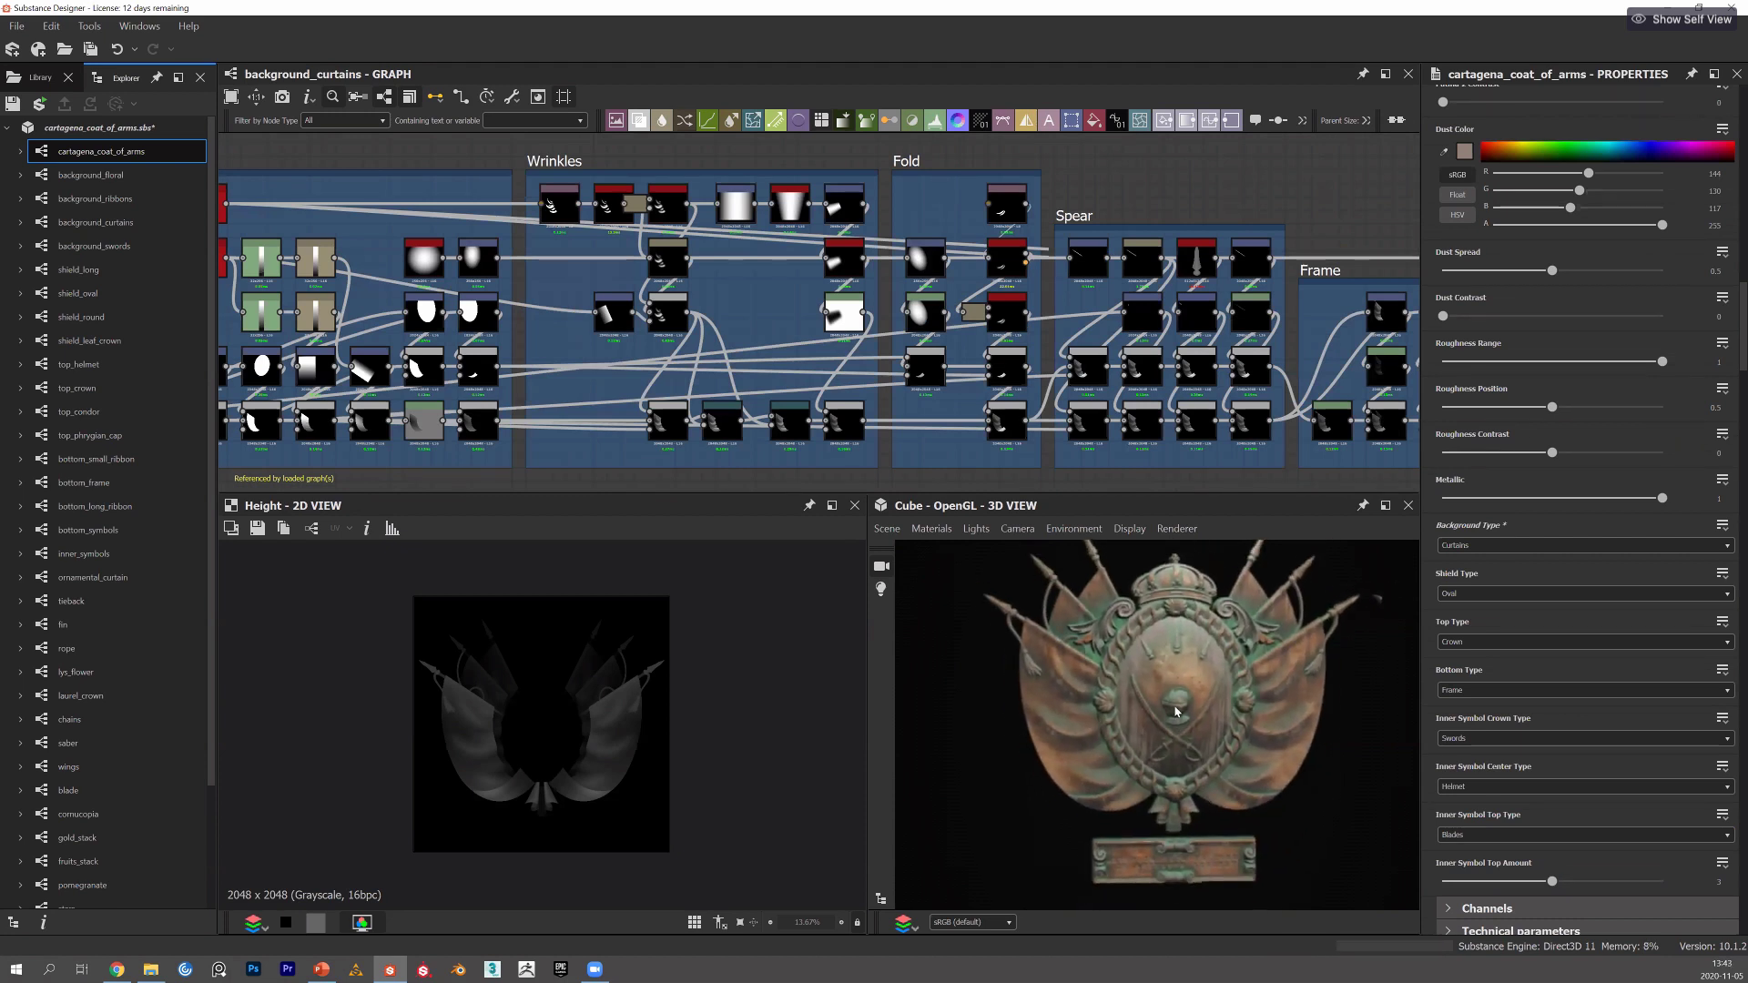
scroll(1175, 712, "up", 2)
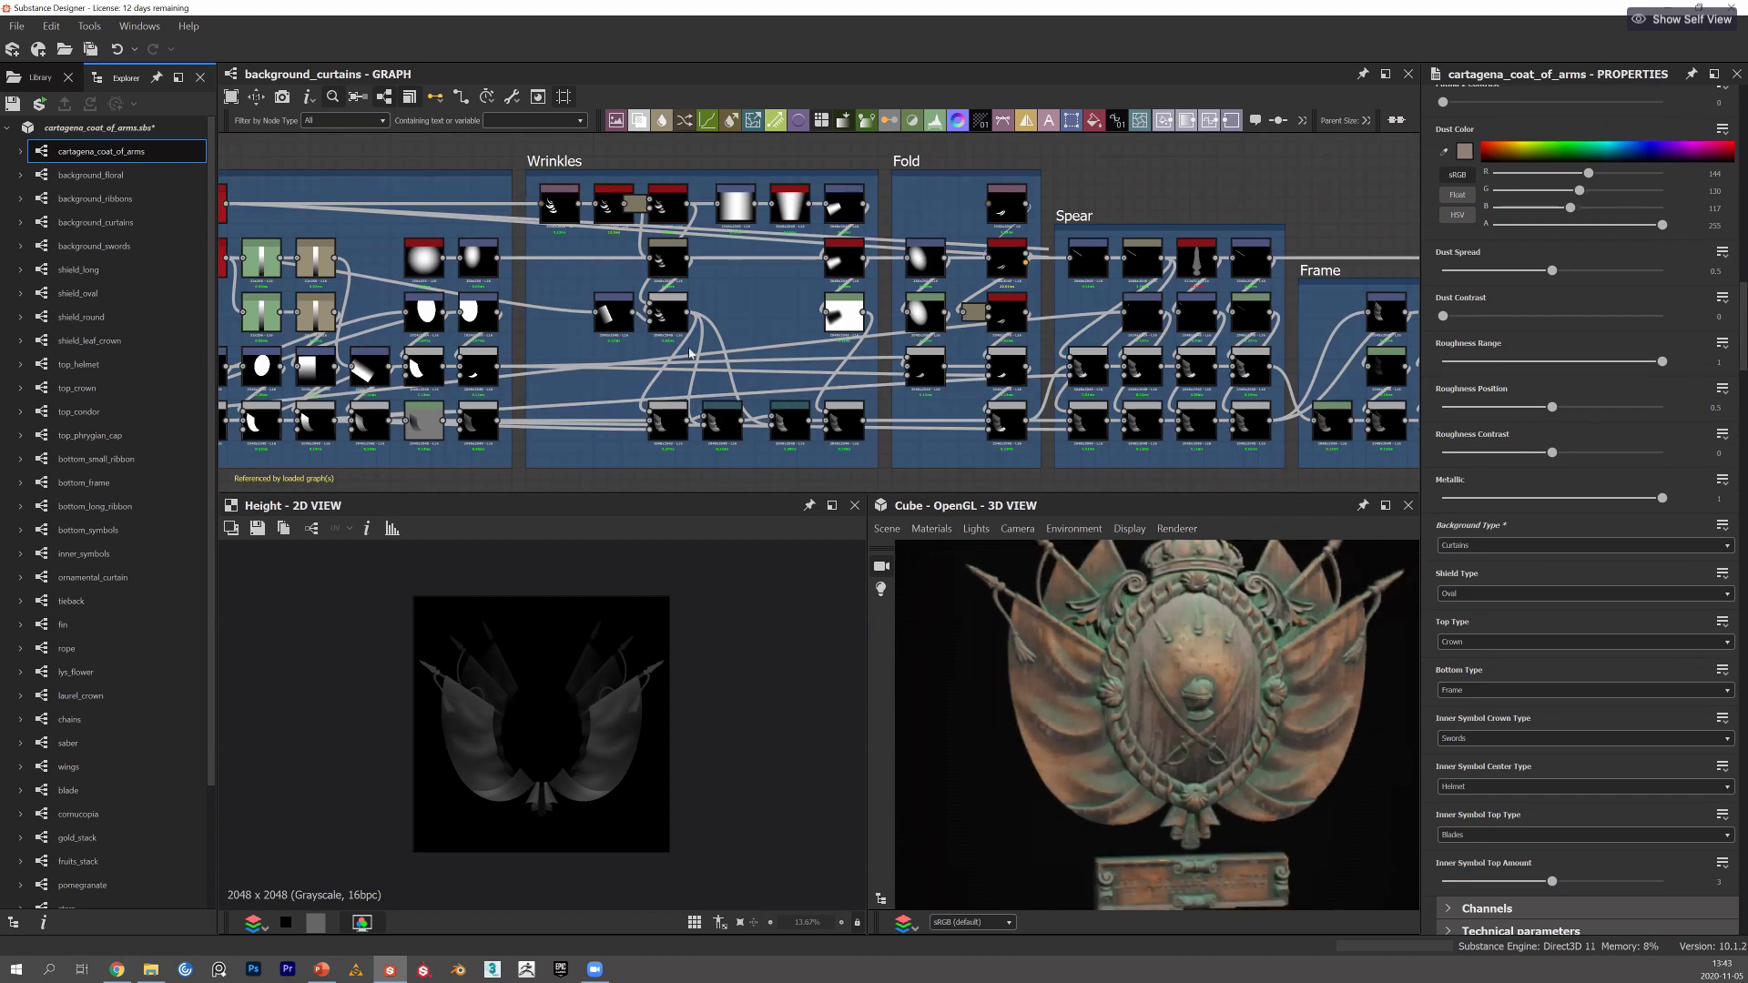
middle_click_drag(529, 240, 536, 227)
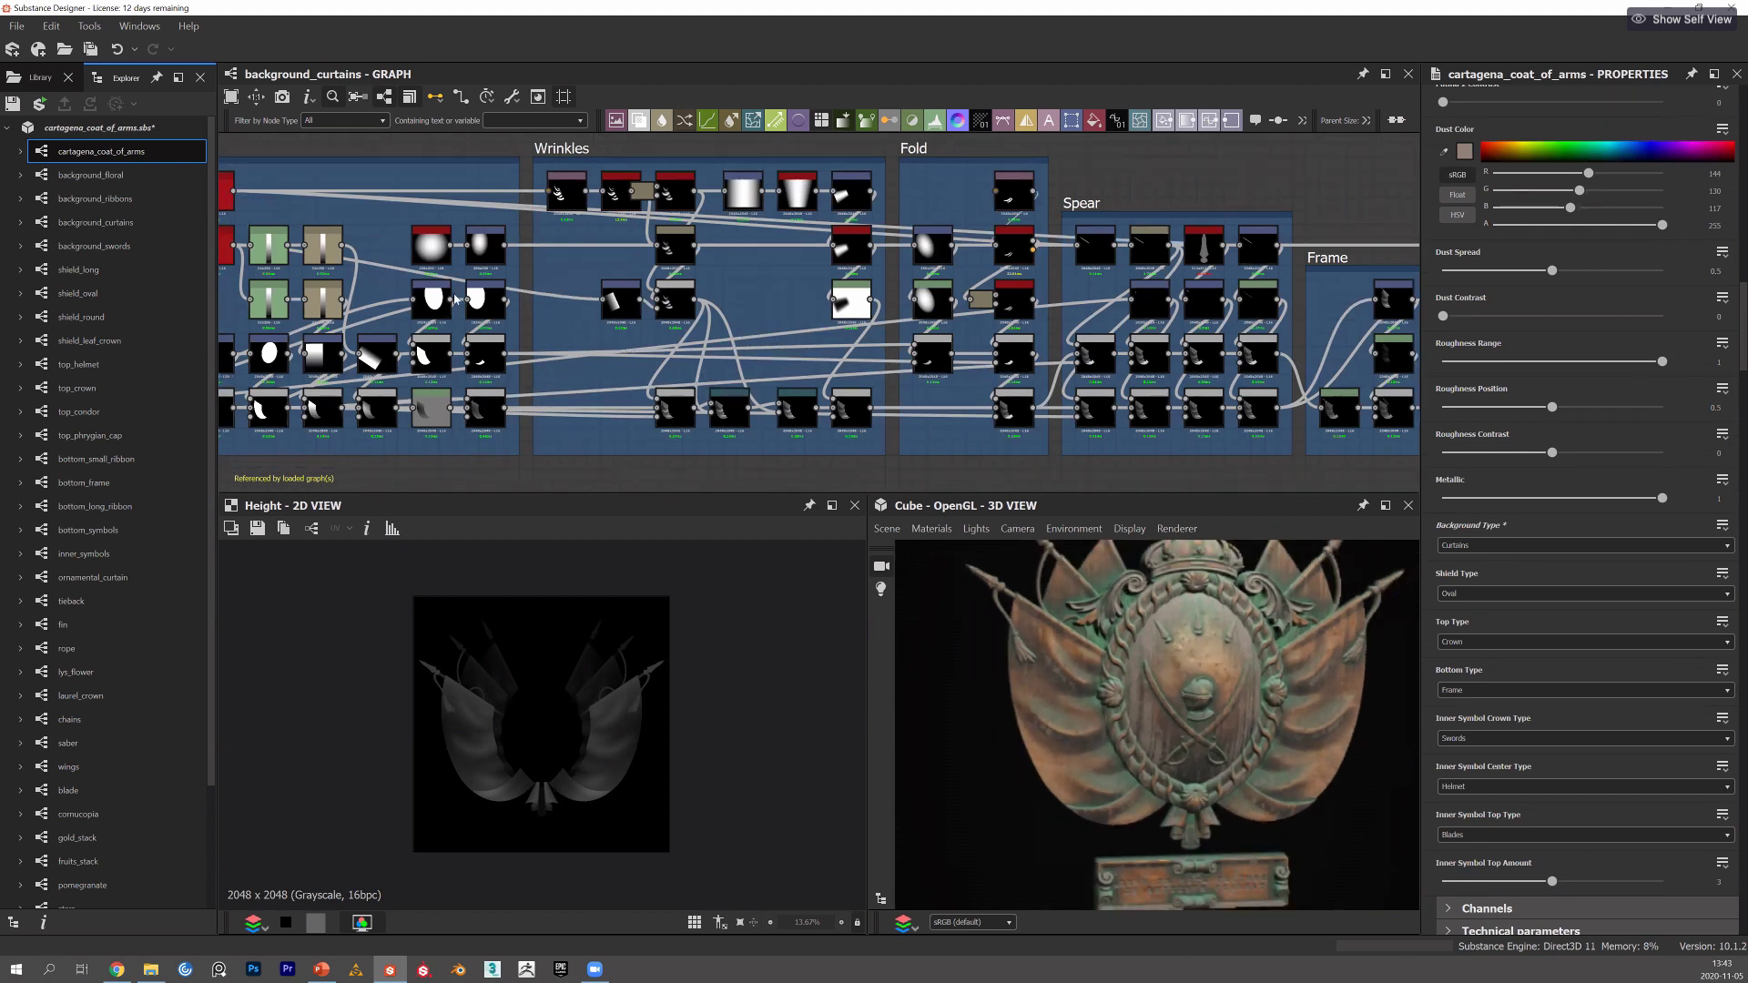
Preview the output of the last Blend node in the Base Shape frame of background_curtains.
scroll(543, 349, "up", 1)
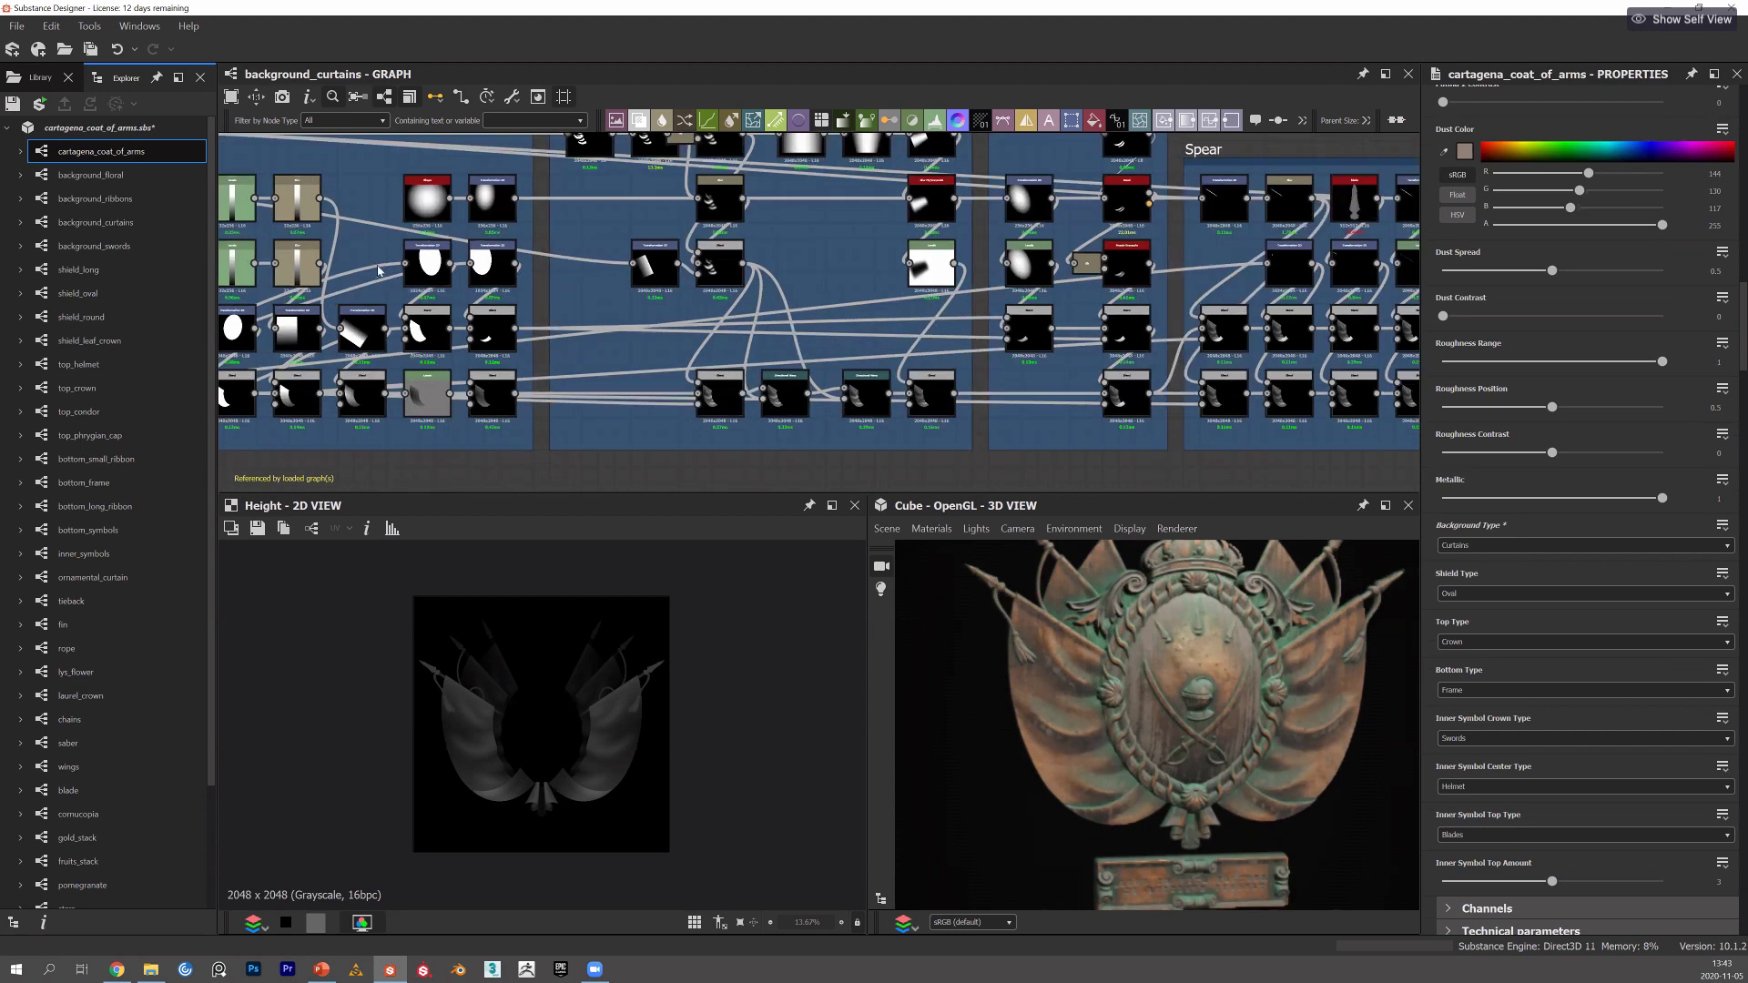
scroll(526, 386, "up", 3)
double_click(444, 386)
scroll(619, 362, "down", 4)
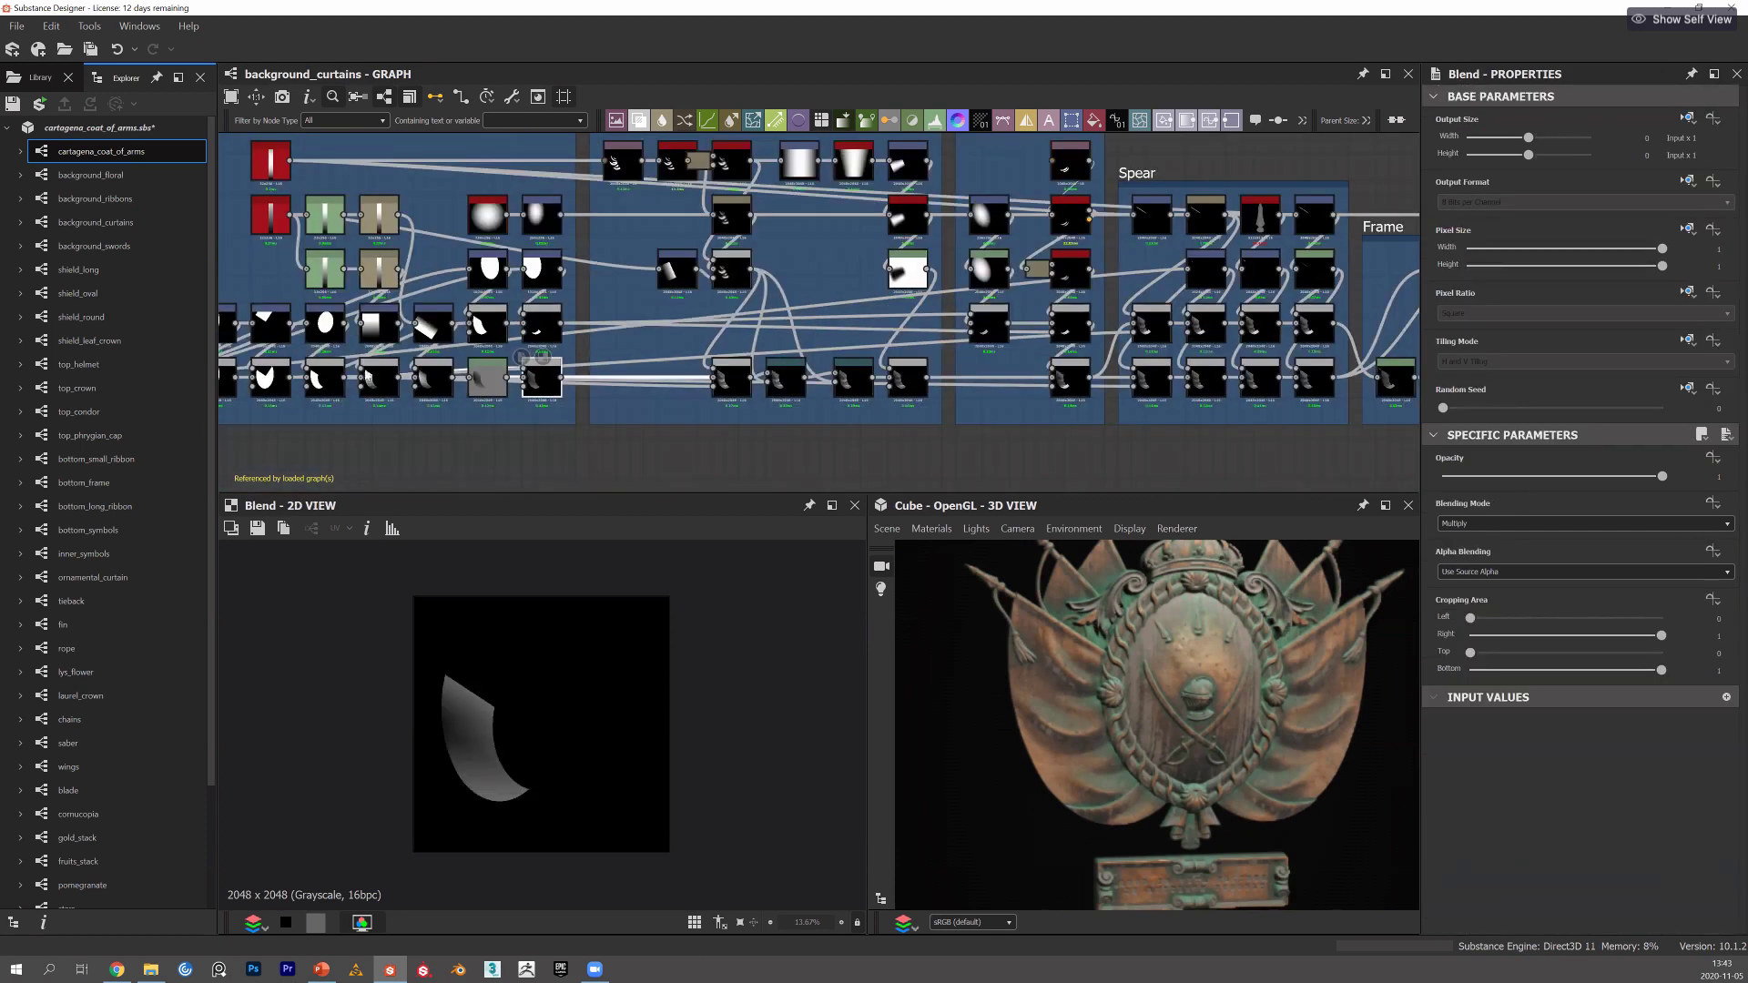
scroll(364, 377, "down", 3)
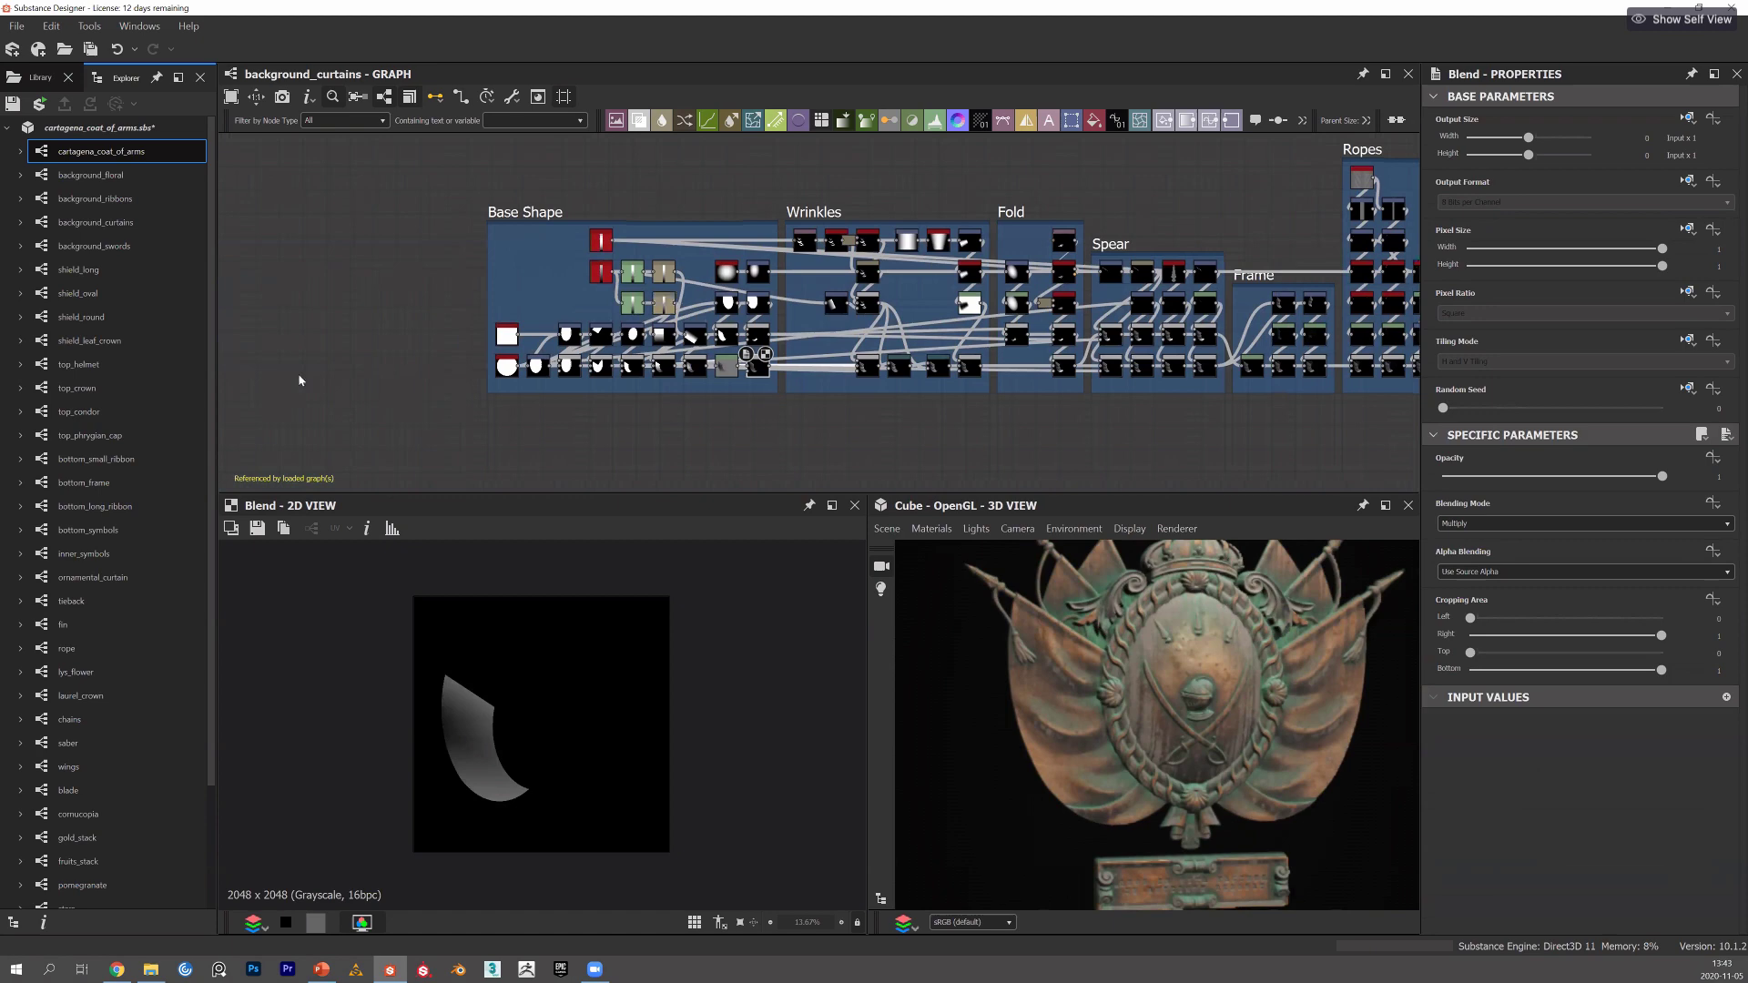
Trace the Base Shape frame from its starting shape node and preview the Subtract Blend that cuts out the curtain silhouette.
middle_click_drag(299, 380, 265, 378)
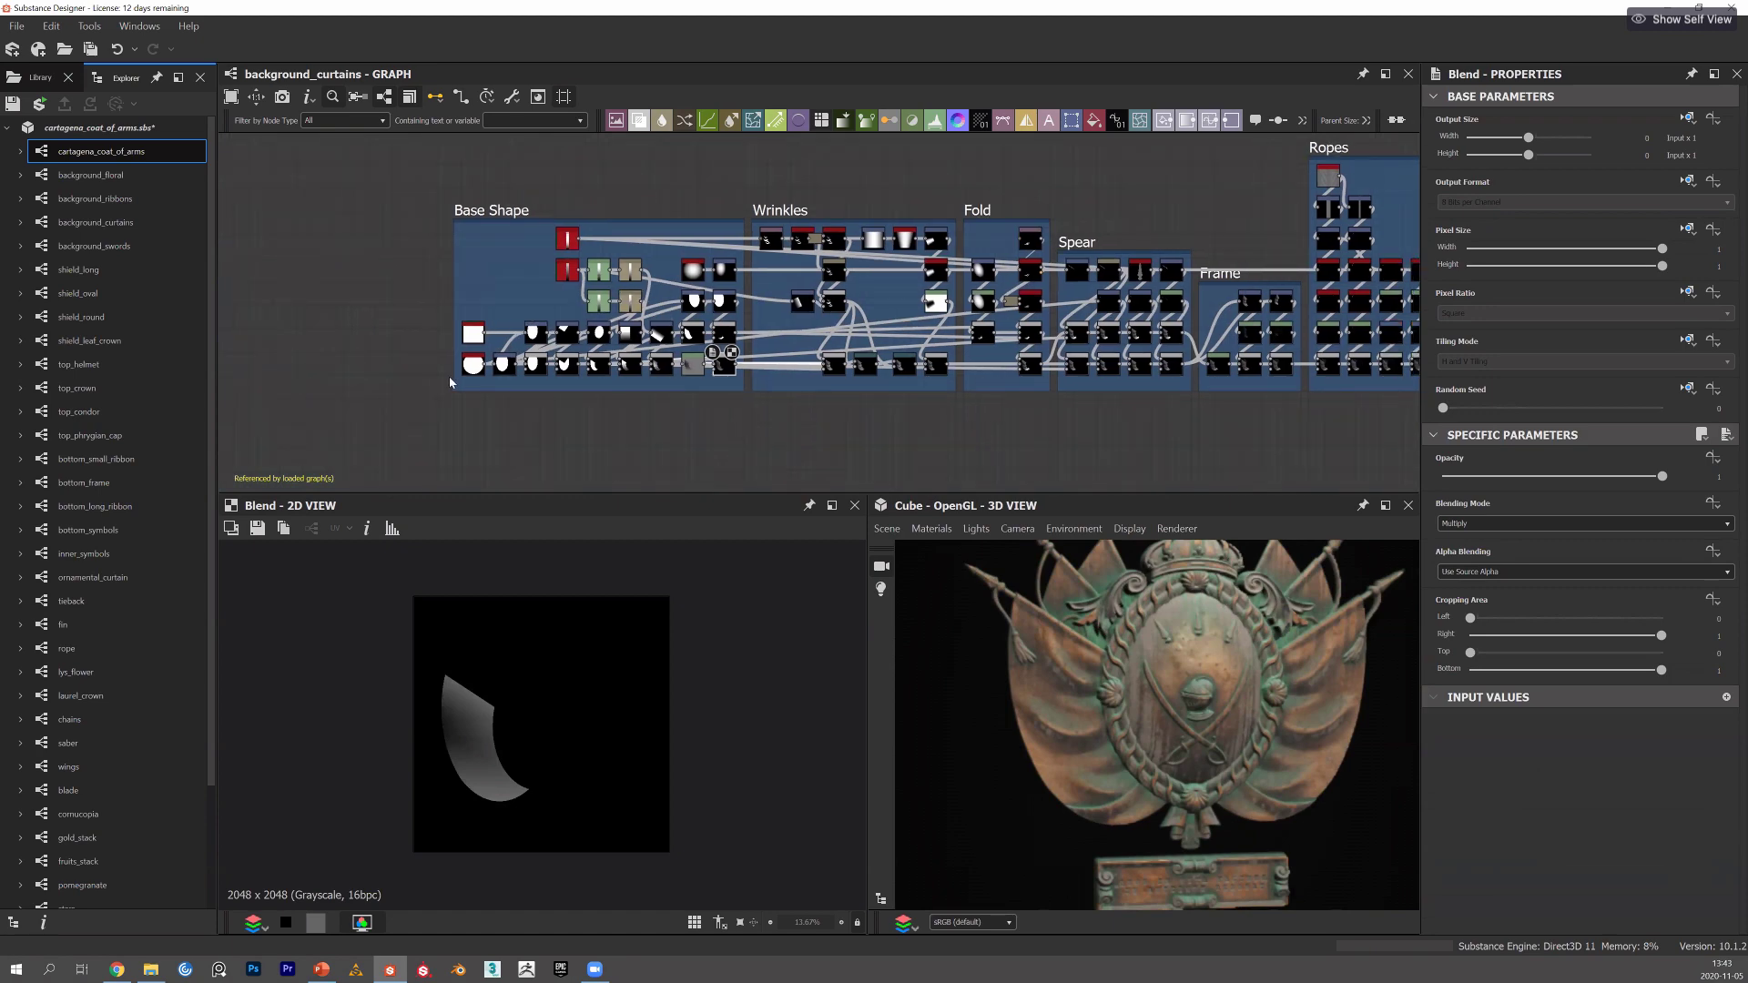
scroll(593, 361, "up", 4)
double_click(292, 369)
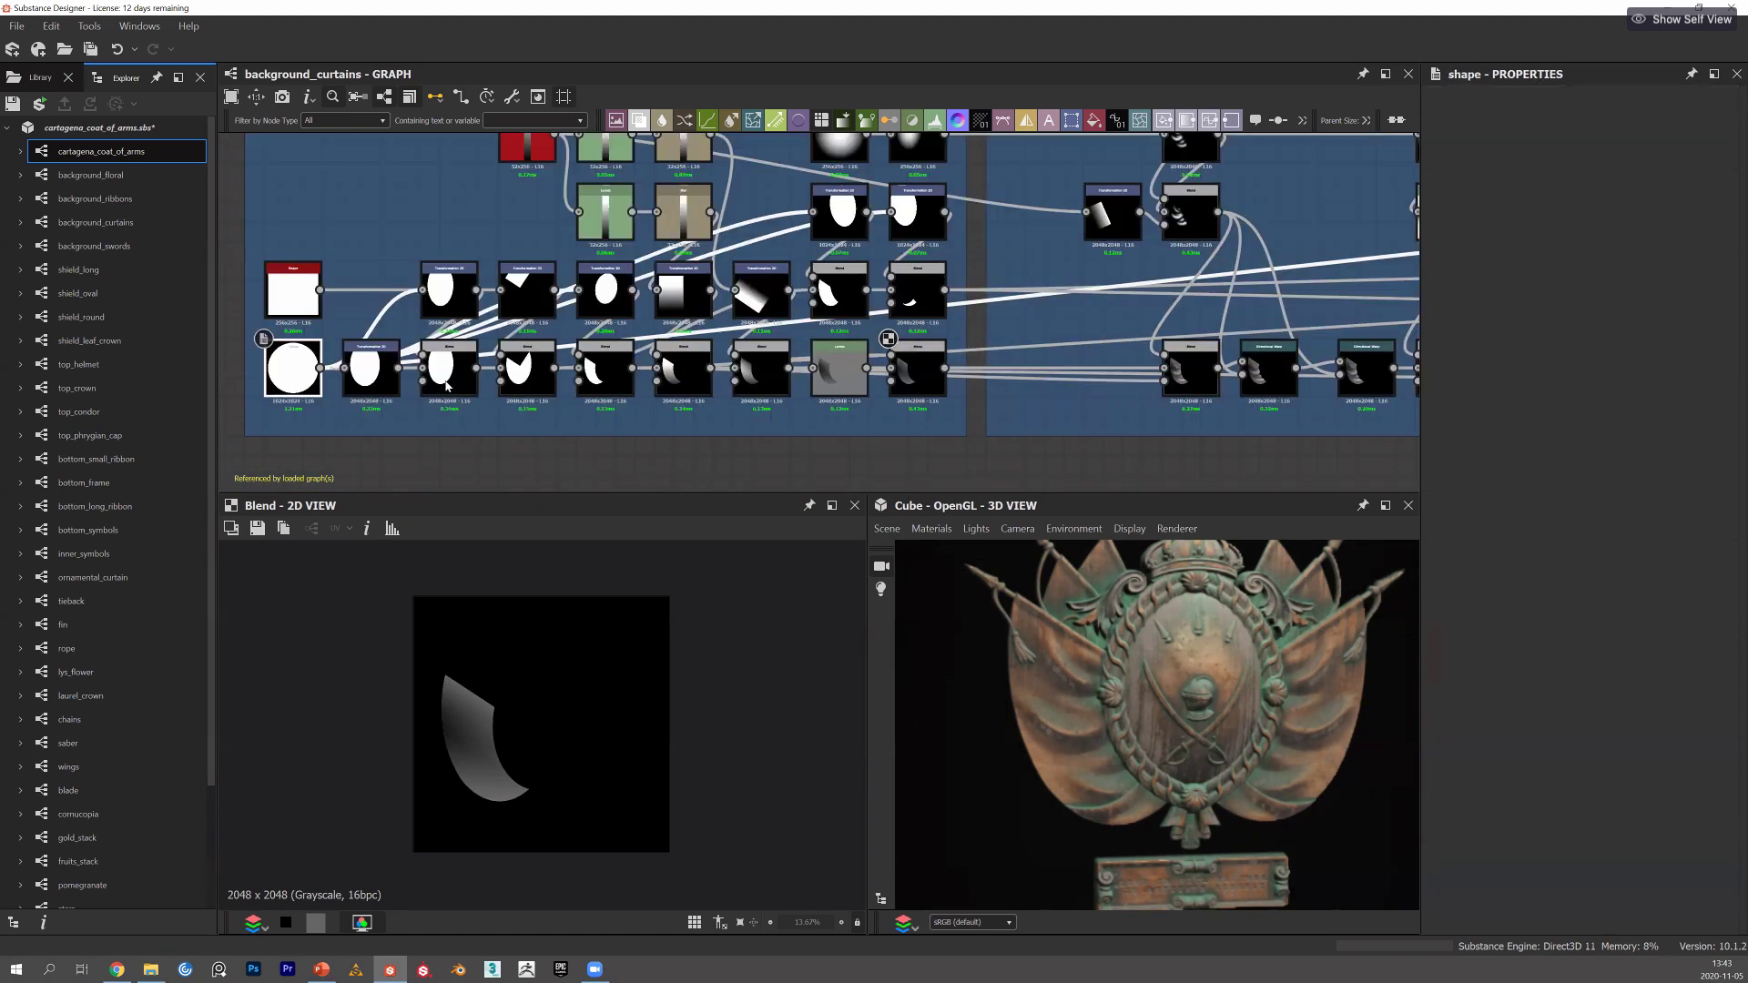
double_click(606, 378)
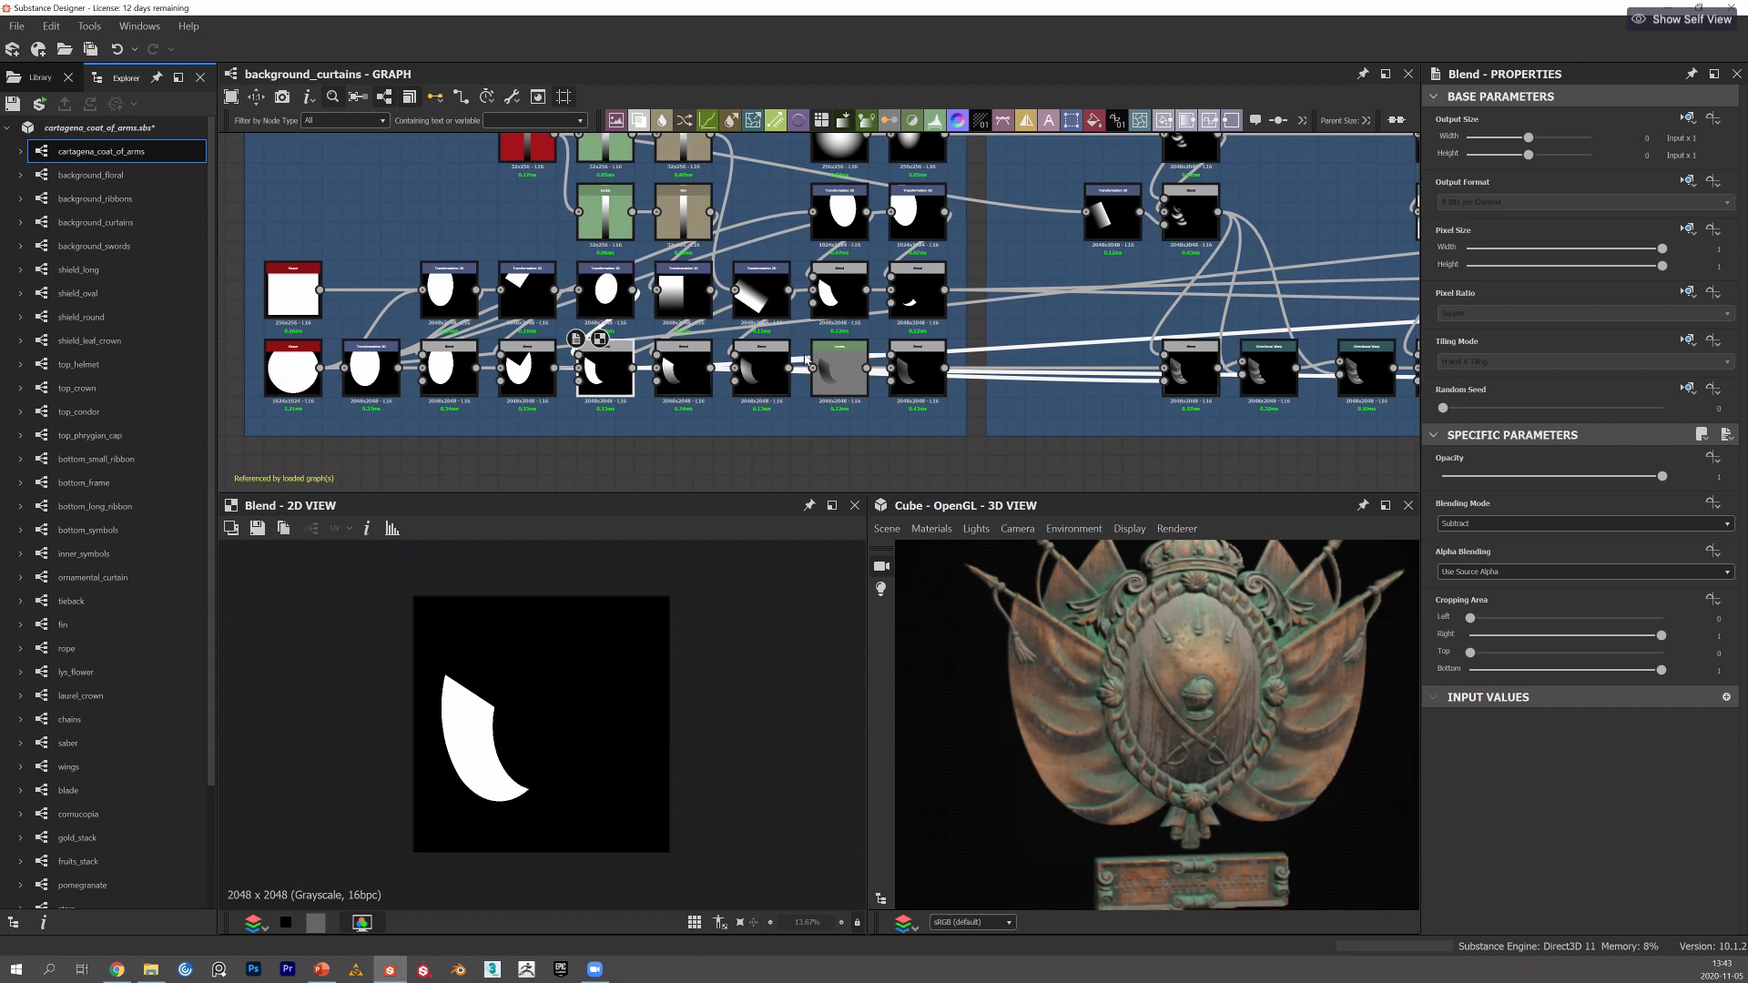
Preview the Base Shape frame's final shaded curtain Blend and enlarge it in the 2D view.
double_click(916, 370)
middle_click_drag(916, 369, 814, 353)
scroll(431, 741, "up", 6)
scroll(415, 734, "down", 3)
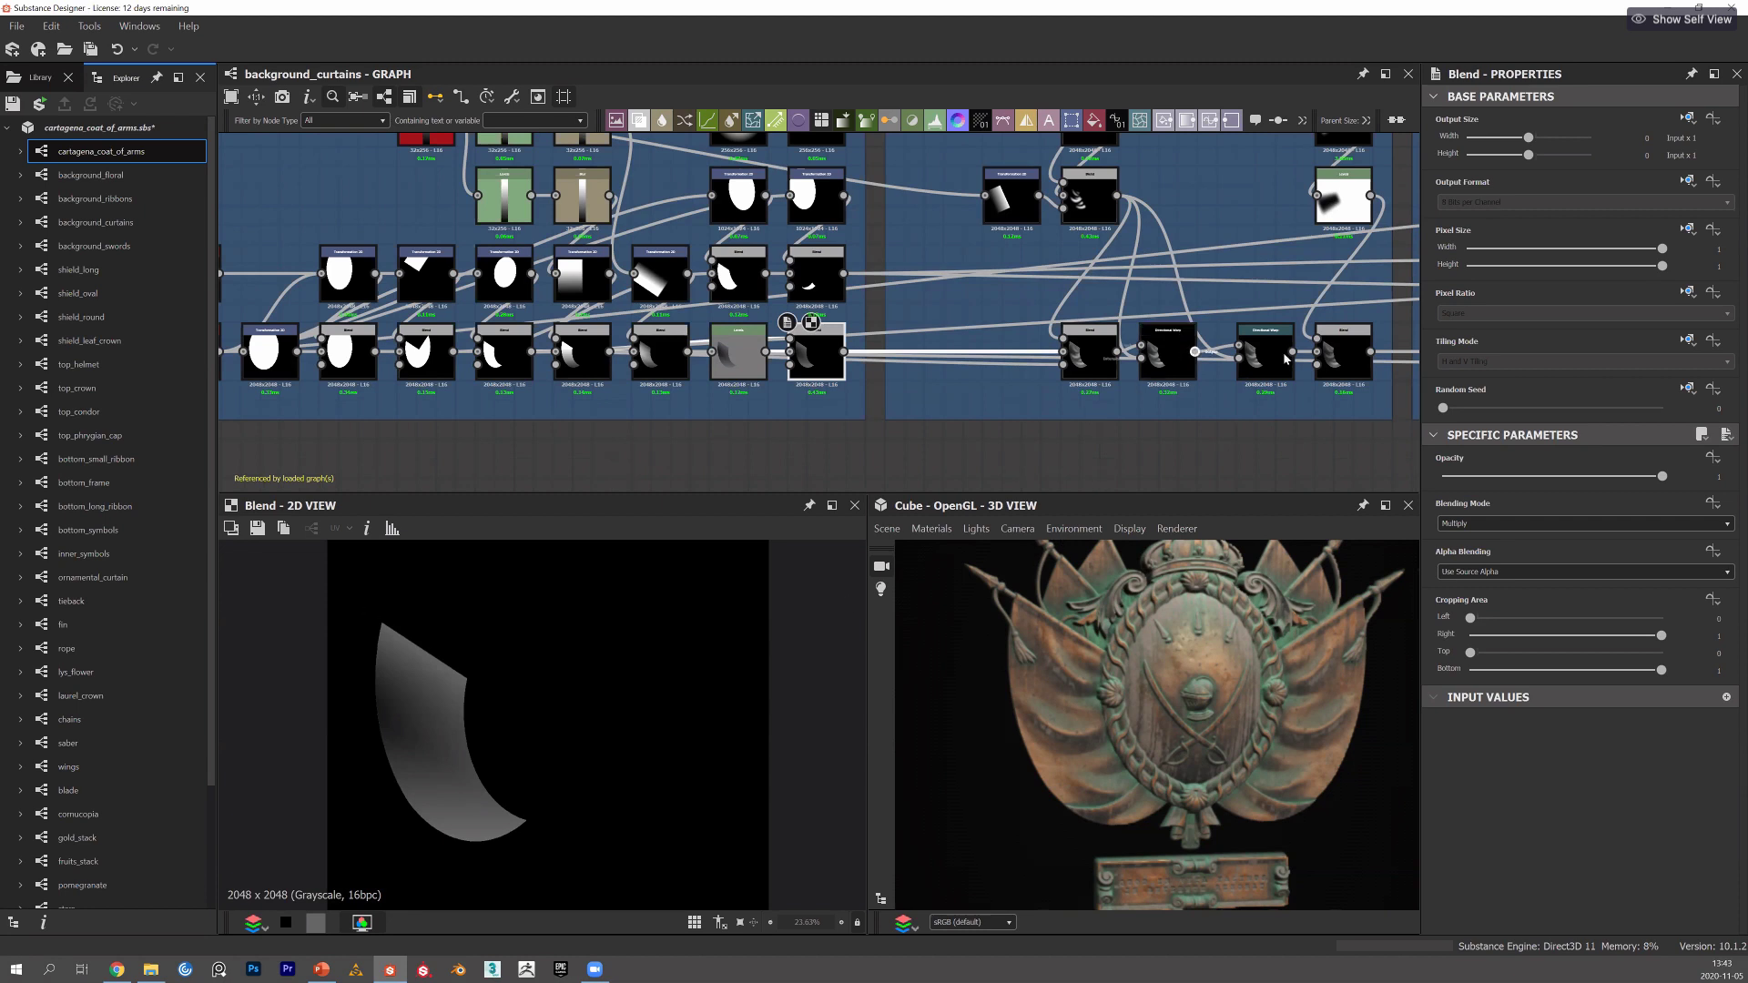
Preview the final Blend of the Wrinkles frame and examine the curtain folds up close.
middle_click_drag(612, 361, 396, 353)
middle_click_drag(992, 350, 844, 348)
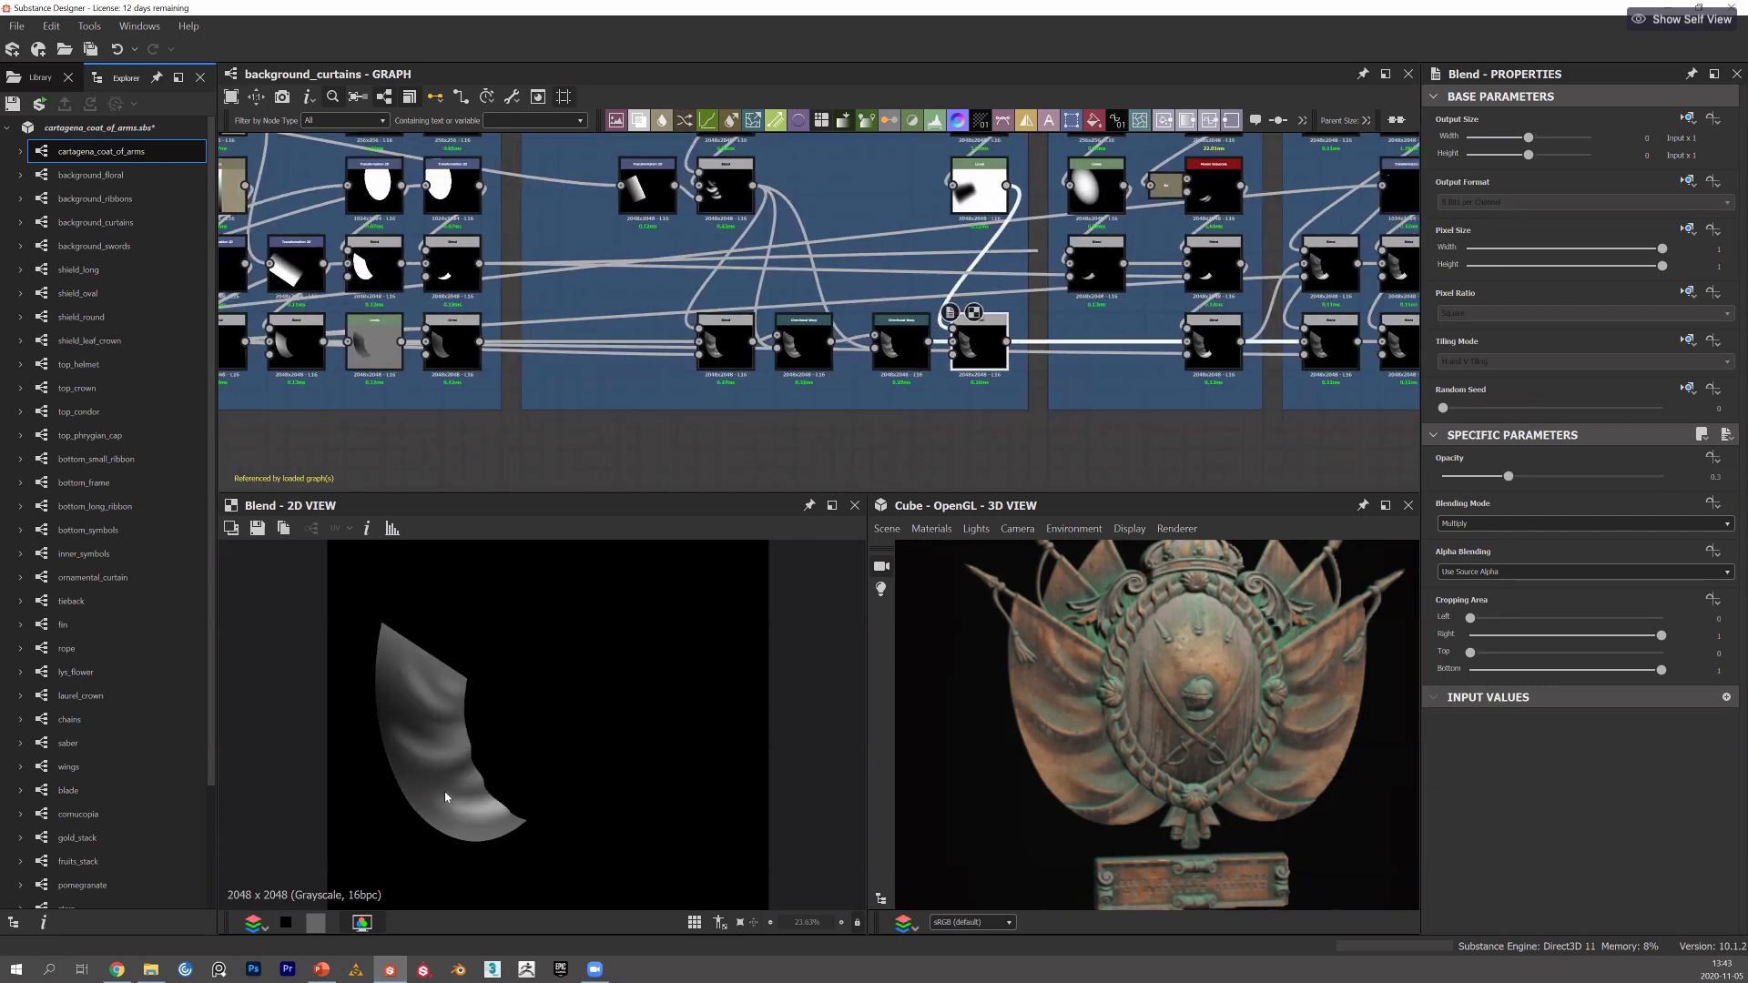
scroll(401, 723, "up", 3)
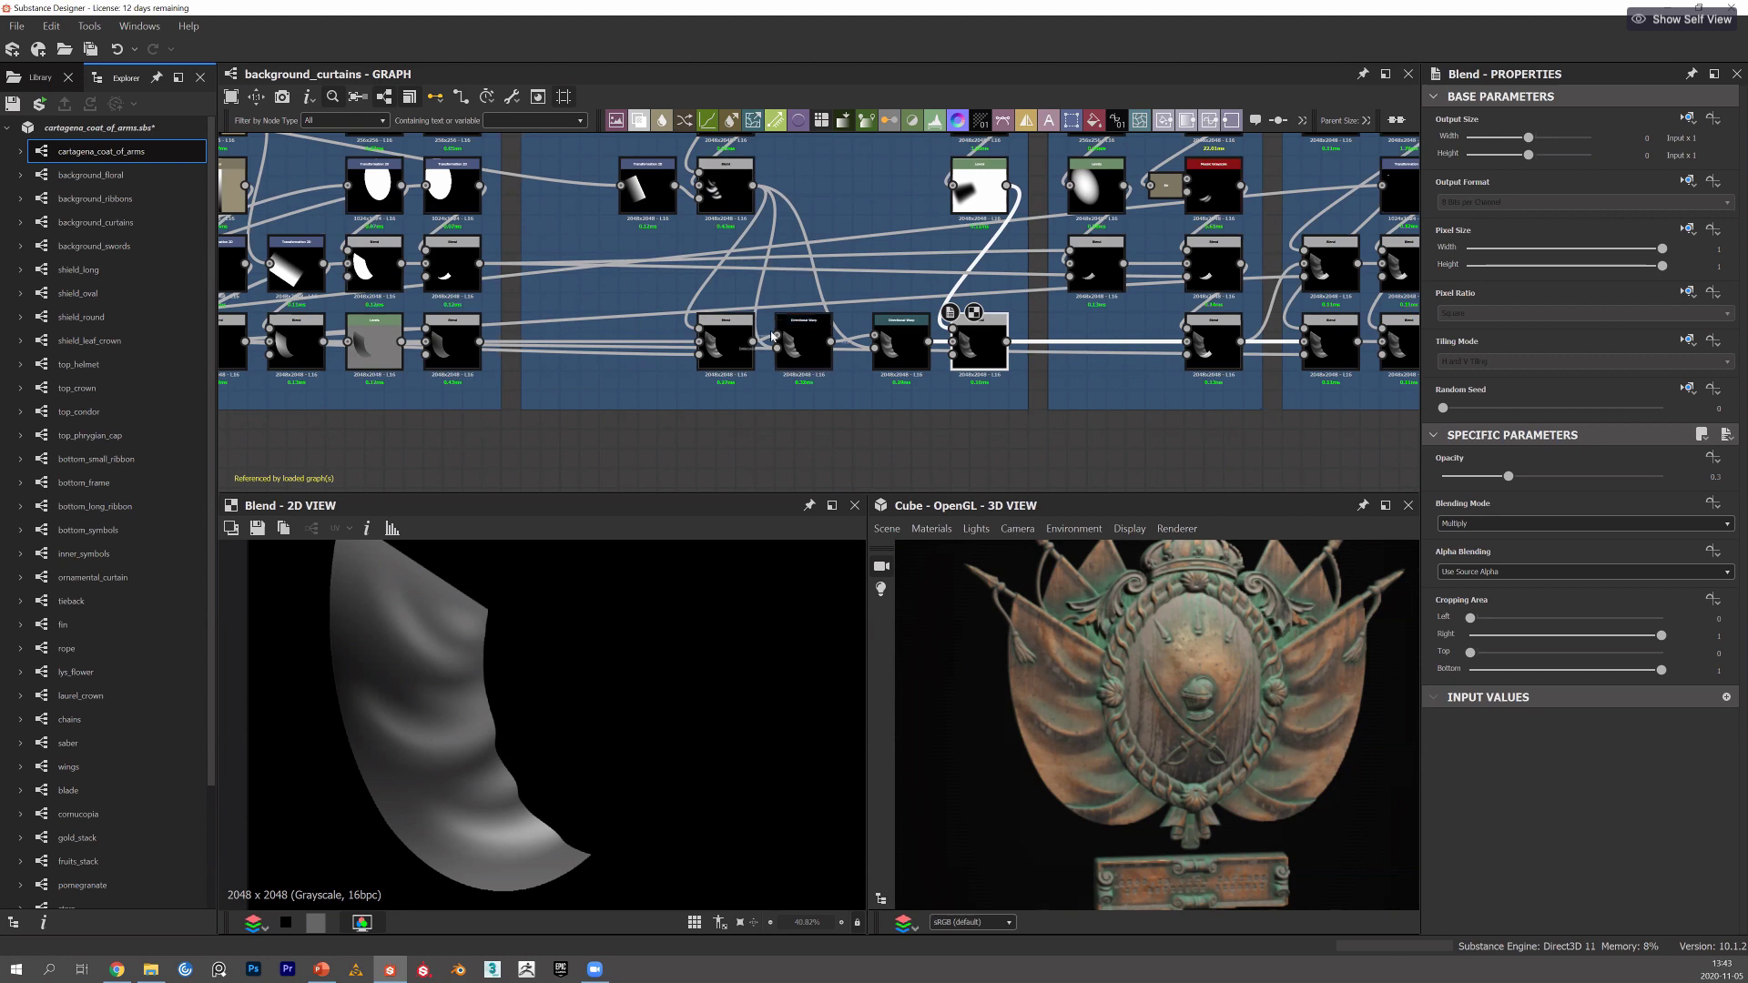
Inspect how the wrinkle mask is built in the Wrinkles frame, from the SVG through the bevel to the Blur node.
middle_click_drag(696, 329, 792, 464)
left_click(684, 190)
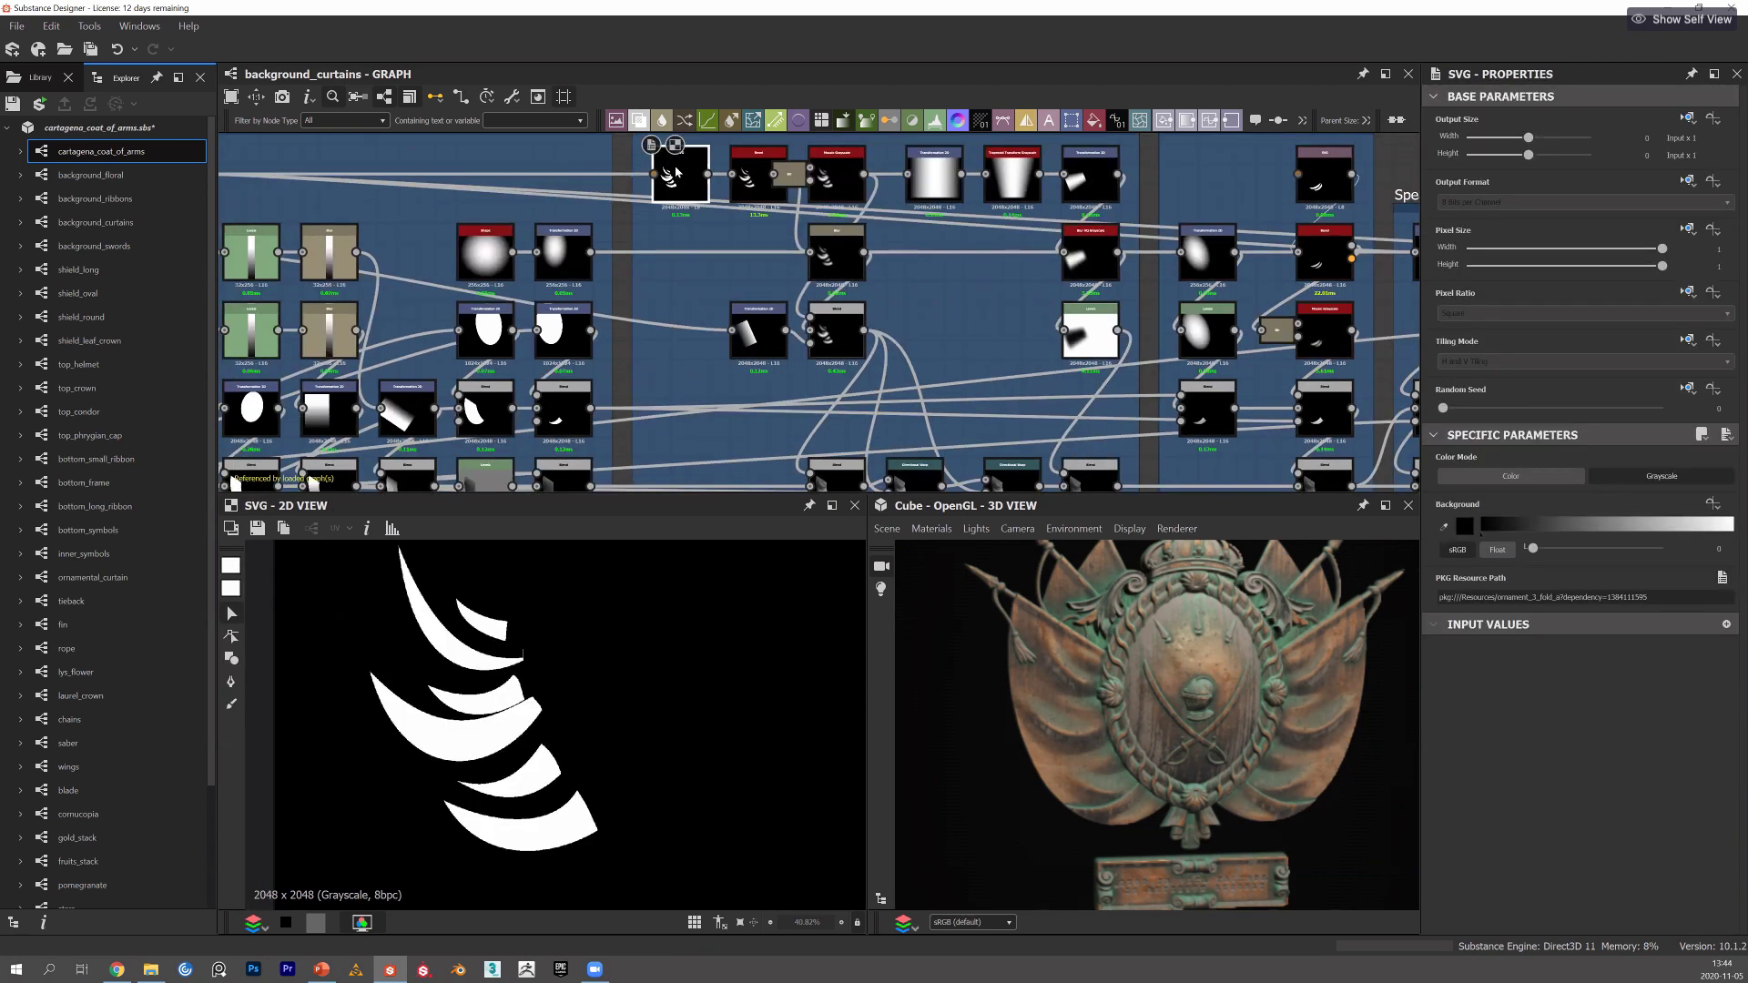
left_click(755, 180)
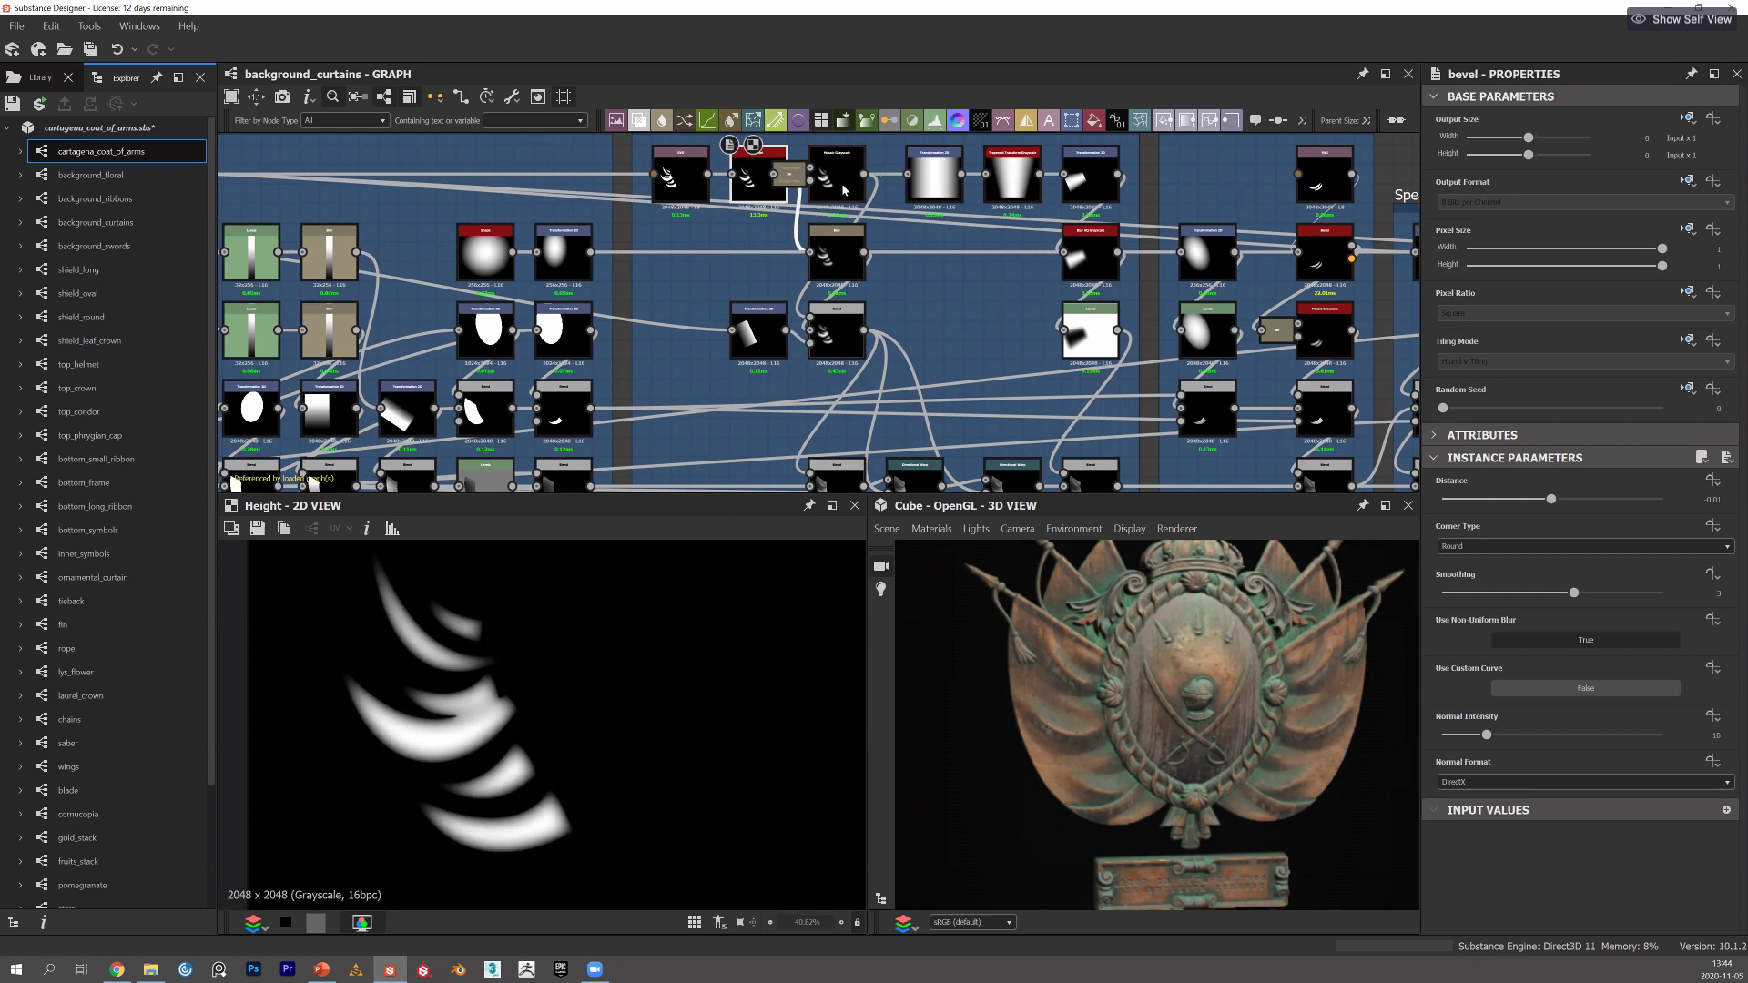
left_click(842, 191)
left_click(833, 259)
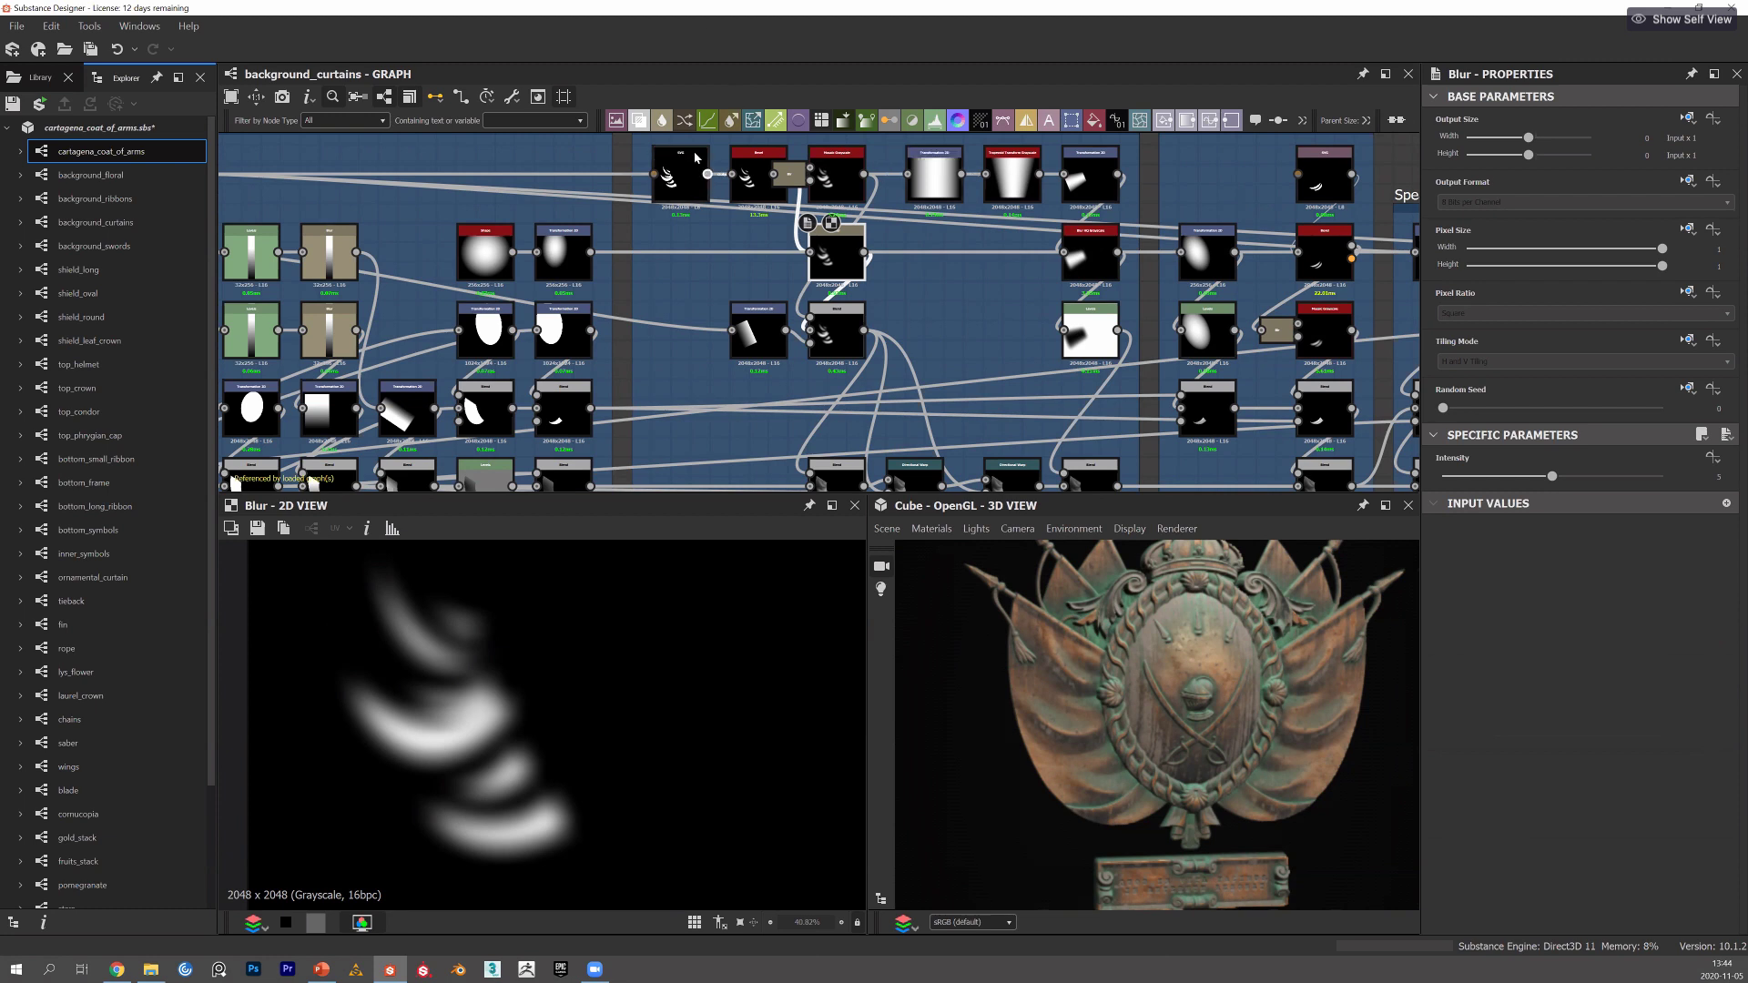
left_click(833, 178)
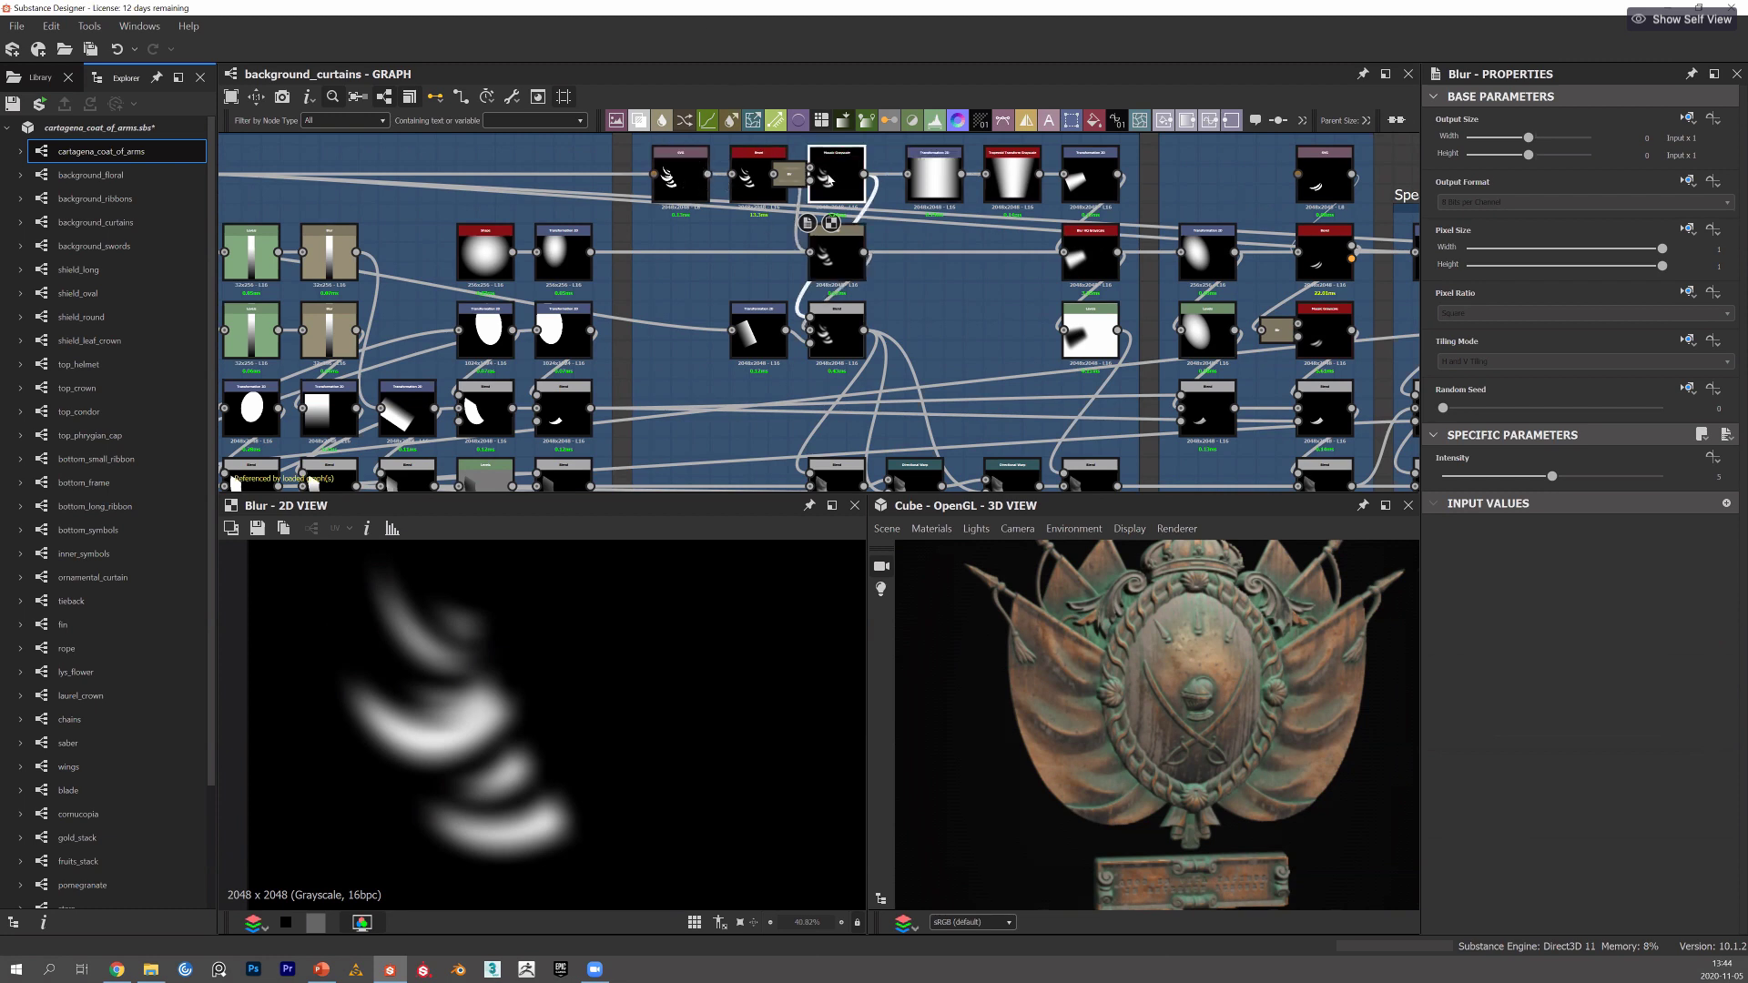
left_click(842, 264)
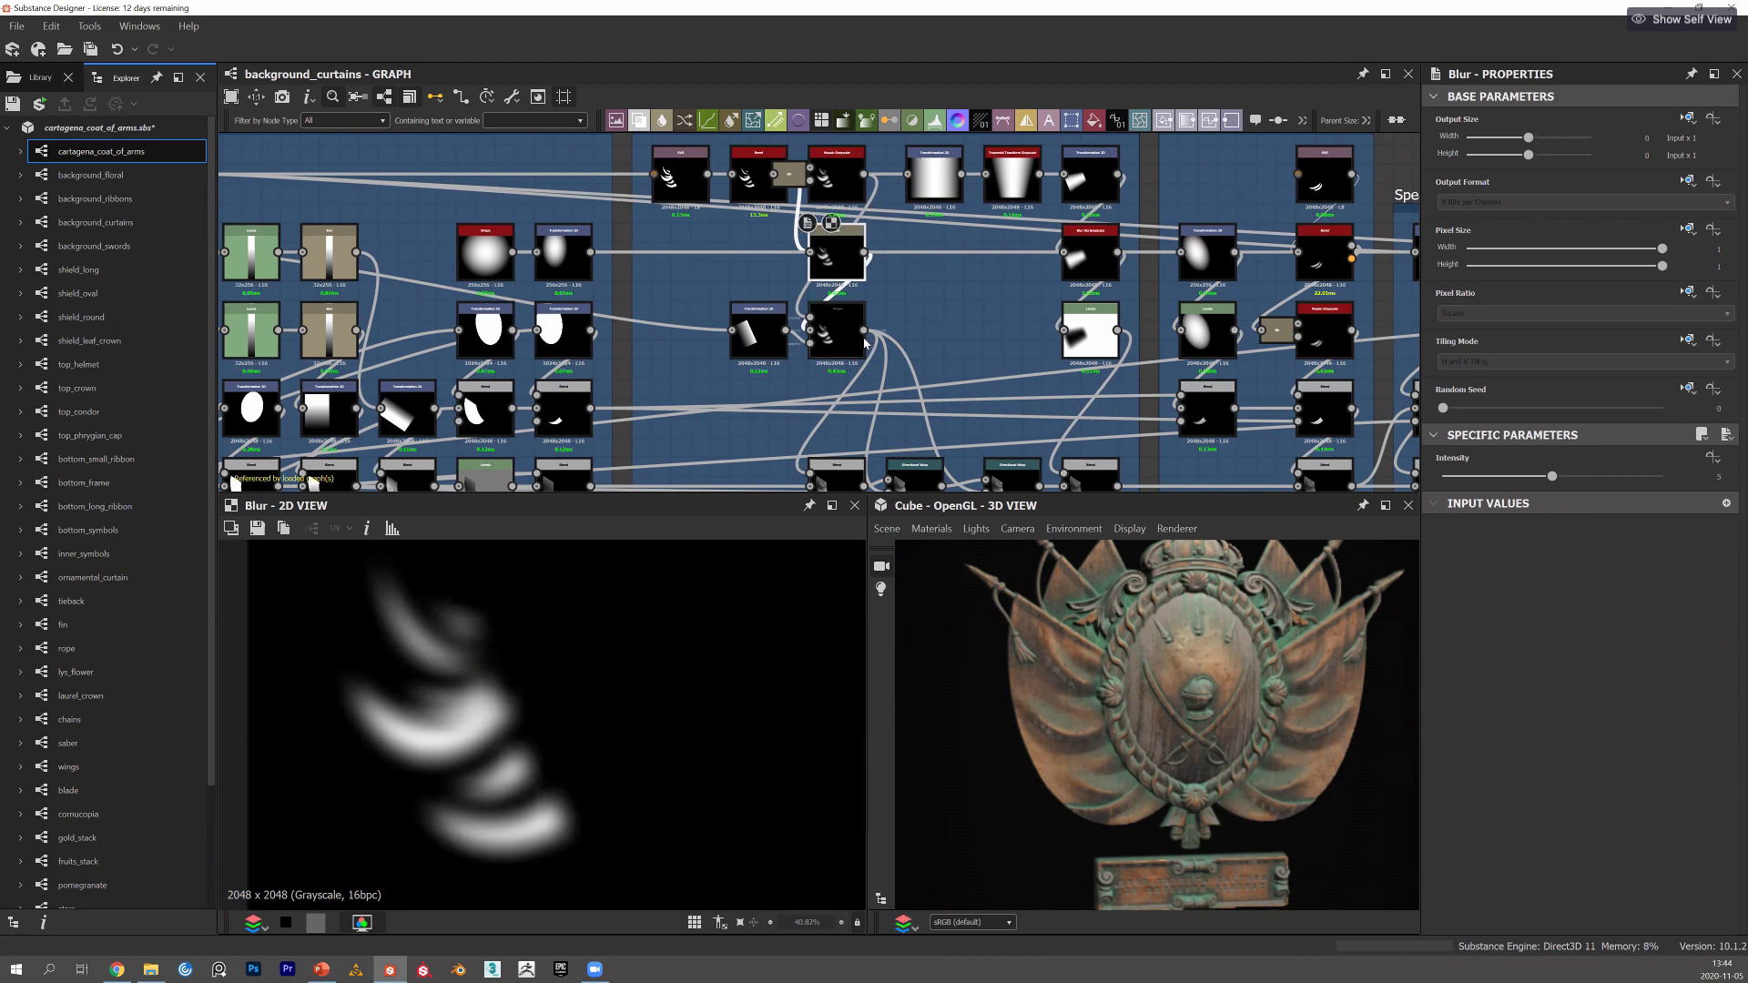
Inspect the Blend that gathers the wrinkle masks and preview the Blend that adds them onto the base curtain shape.
middle_click_drag(846, 219, 870, 91)
double_click(861, 186)
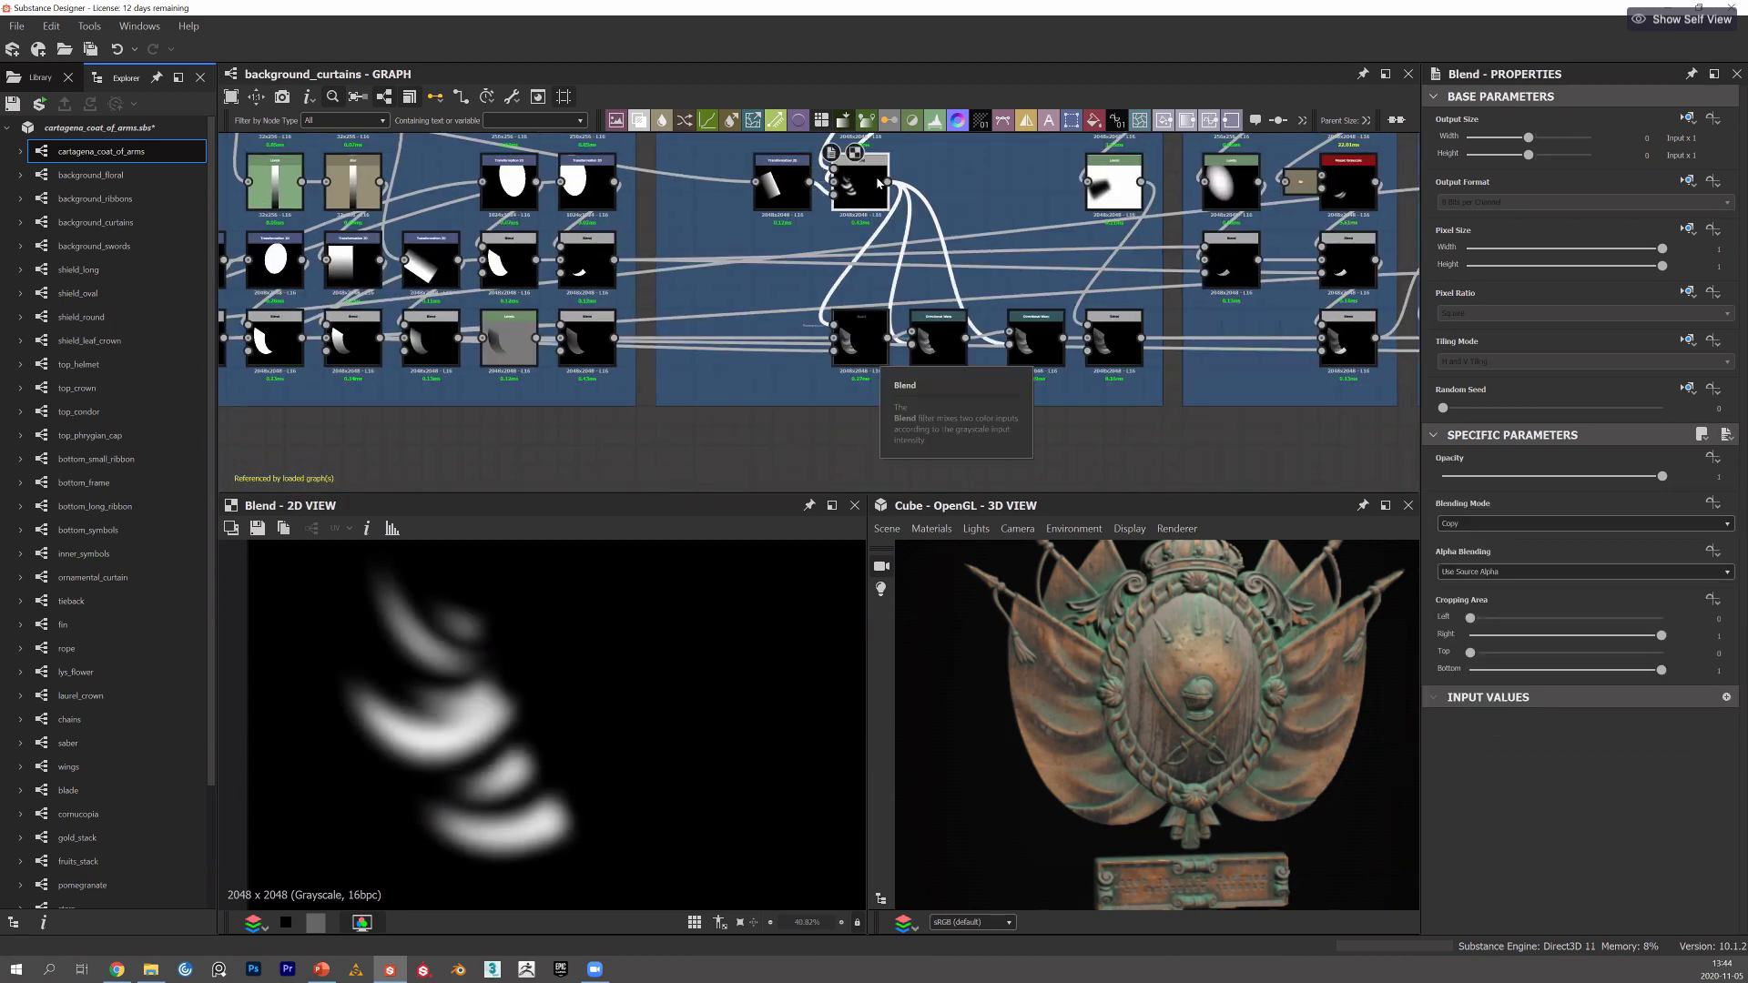
left_click(880, 357)
left_click(861, 344)
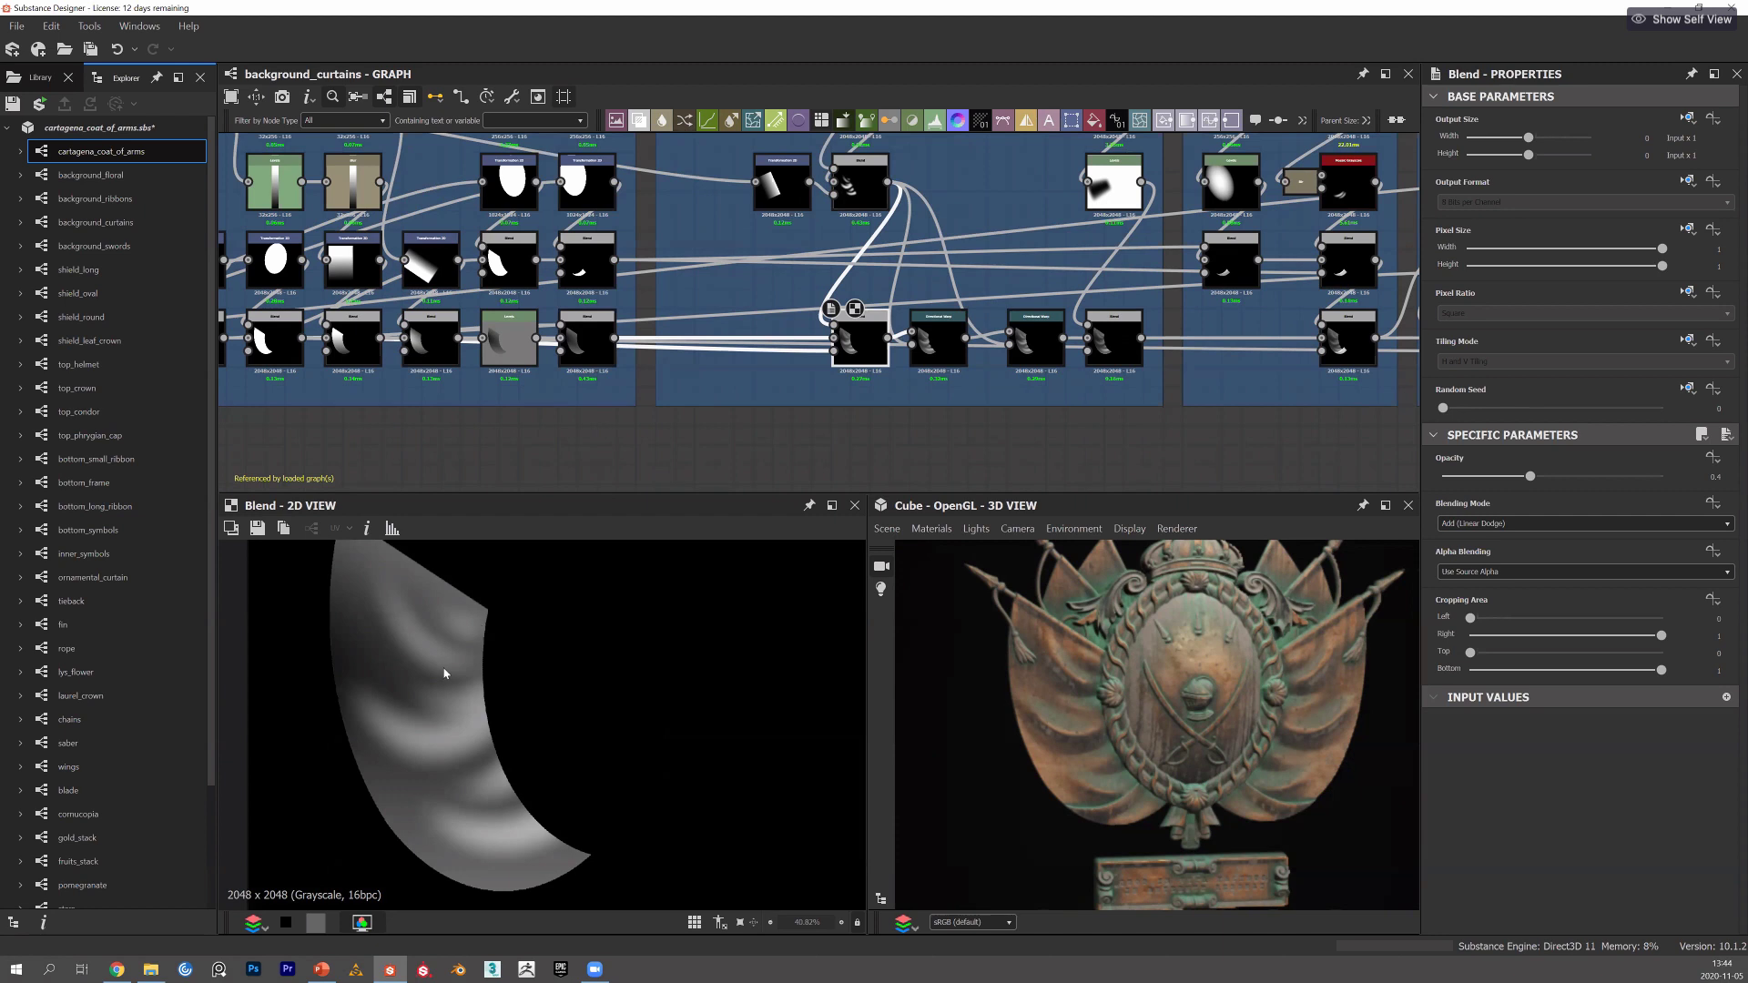
middle_click_drag(417, 771, 446, 763)
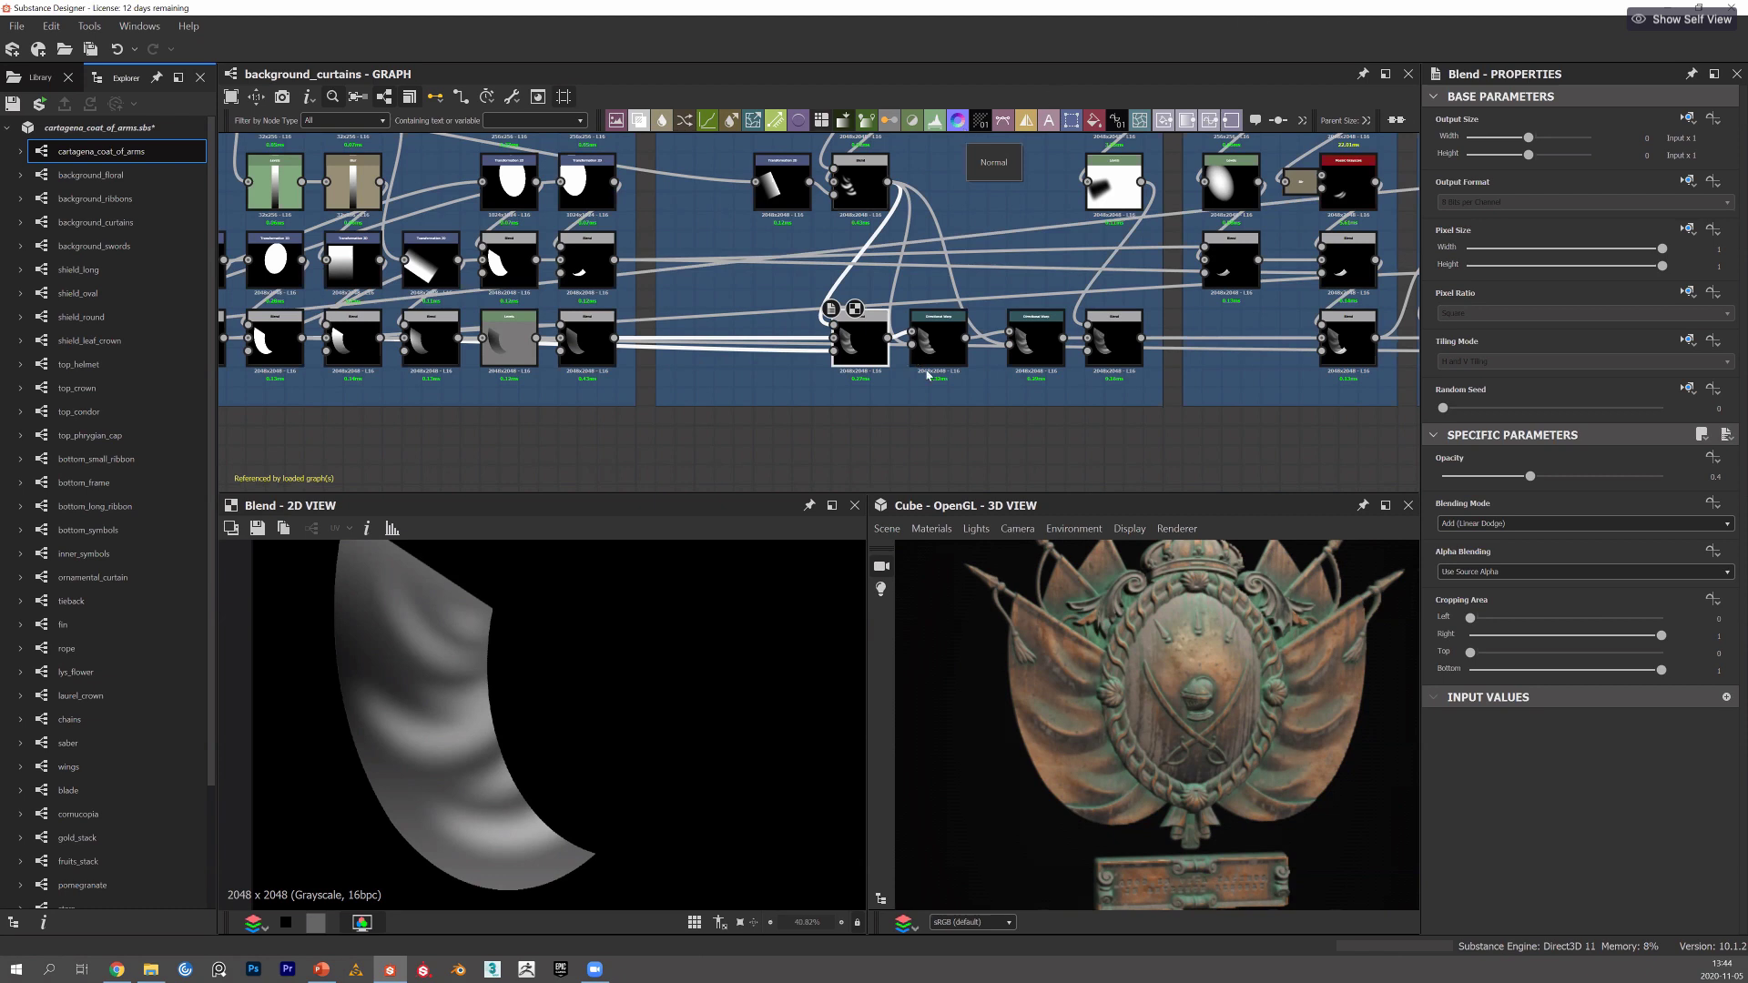
Bring the two Directional Warp nodes of the Wrinkles frame into close view.
middle_click_drag(890, 385, 828, 388)
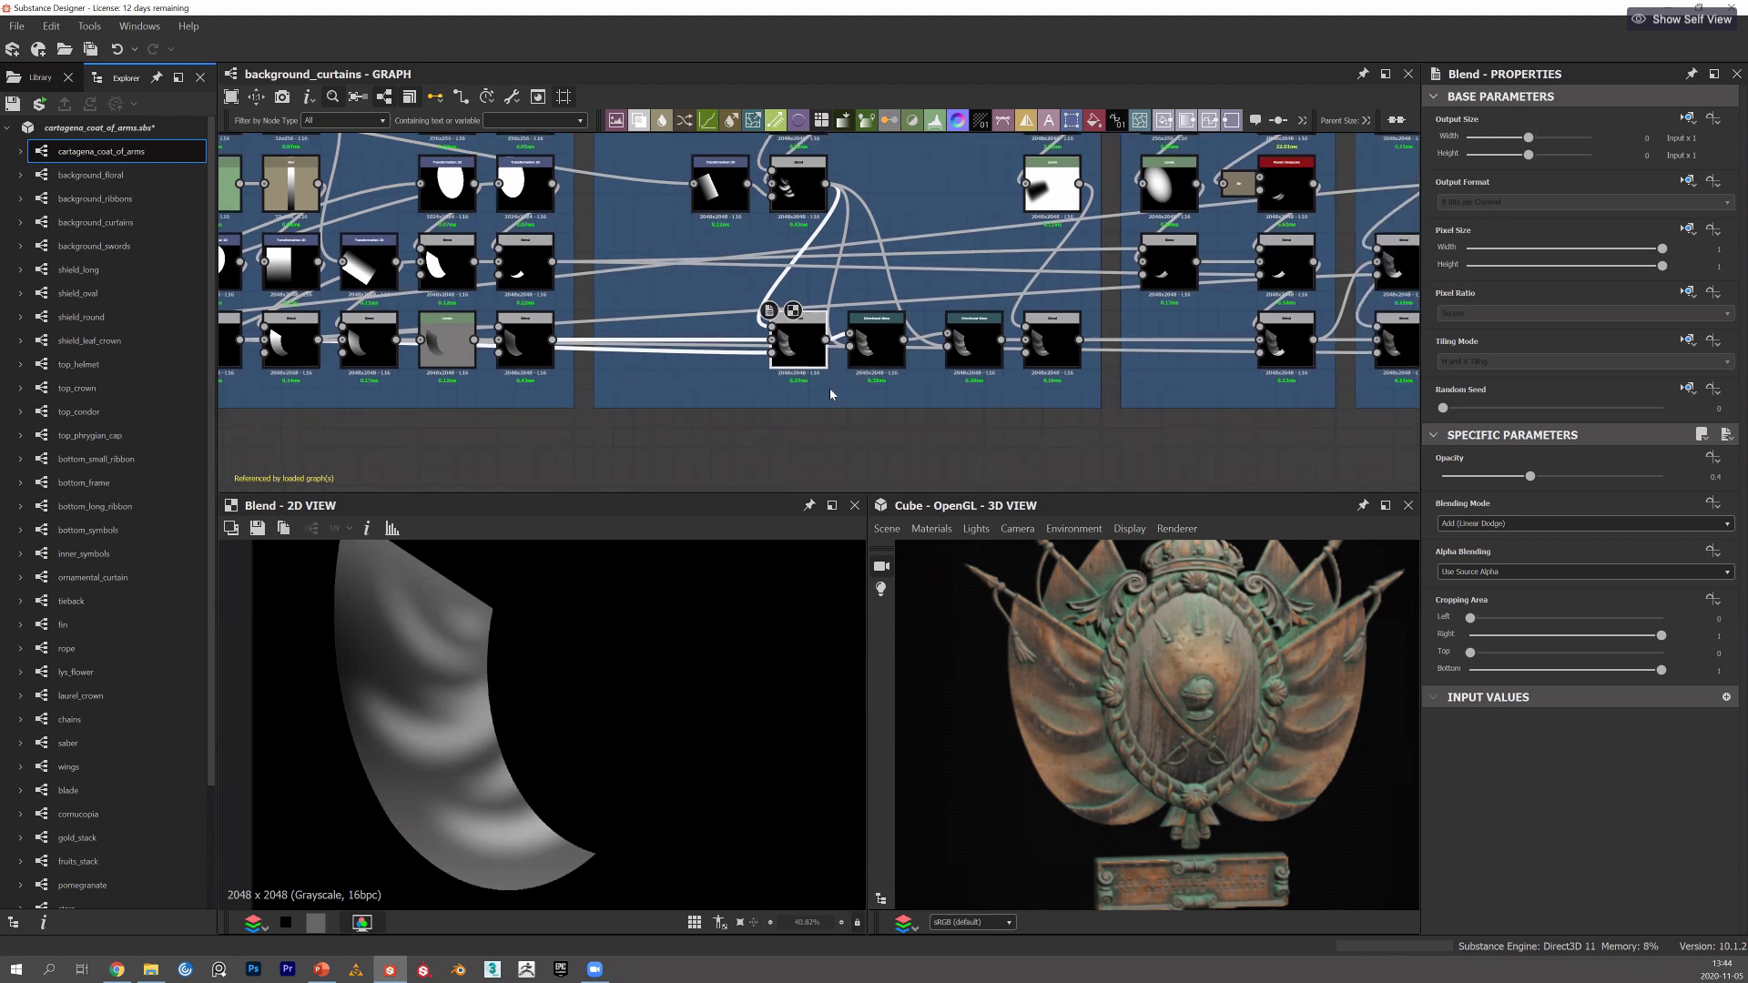
scroll(828, 388, "up", 3)
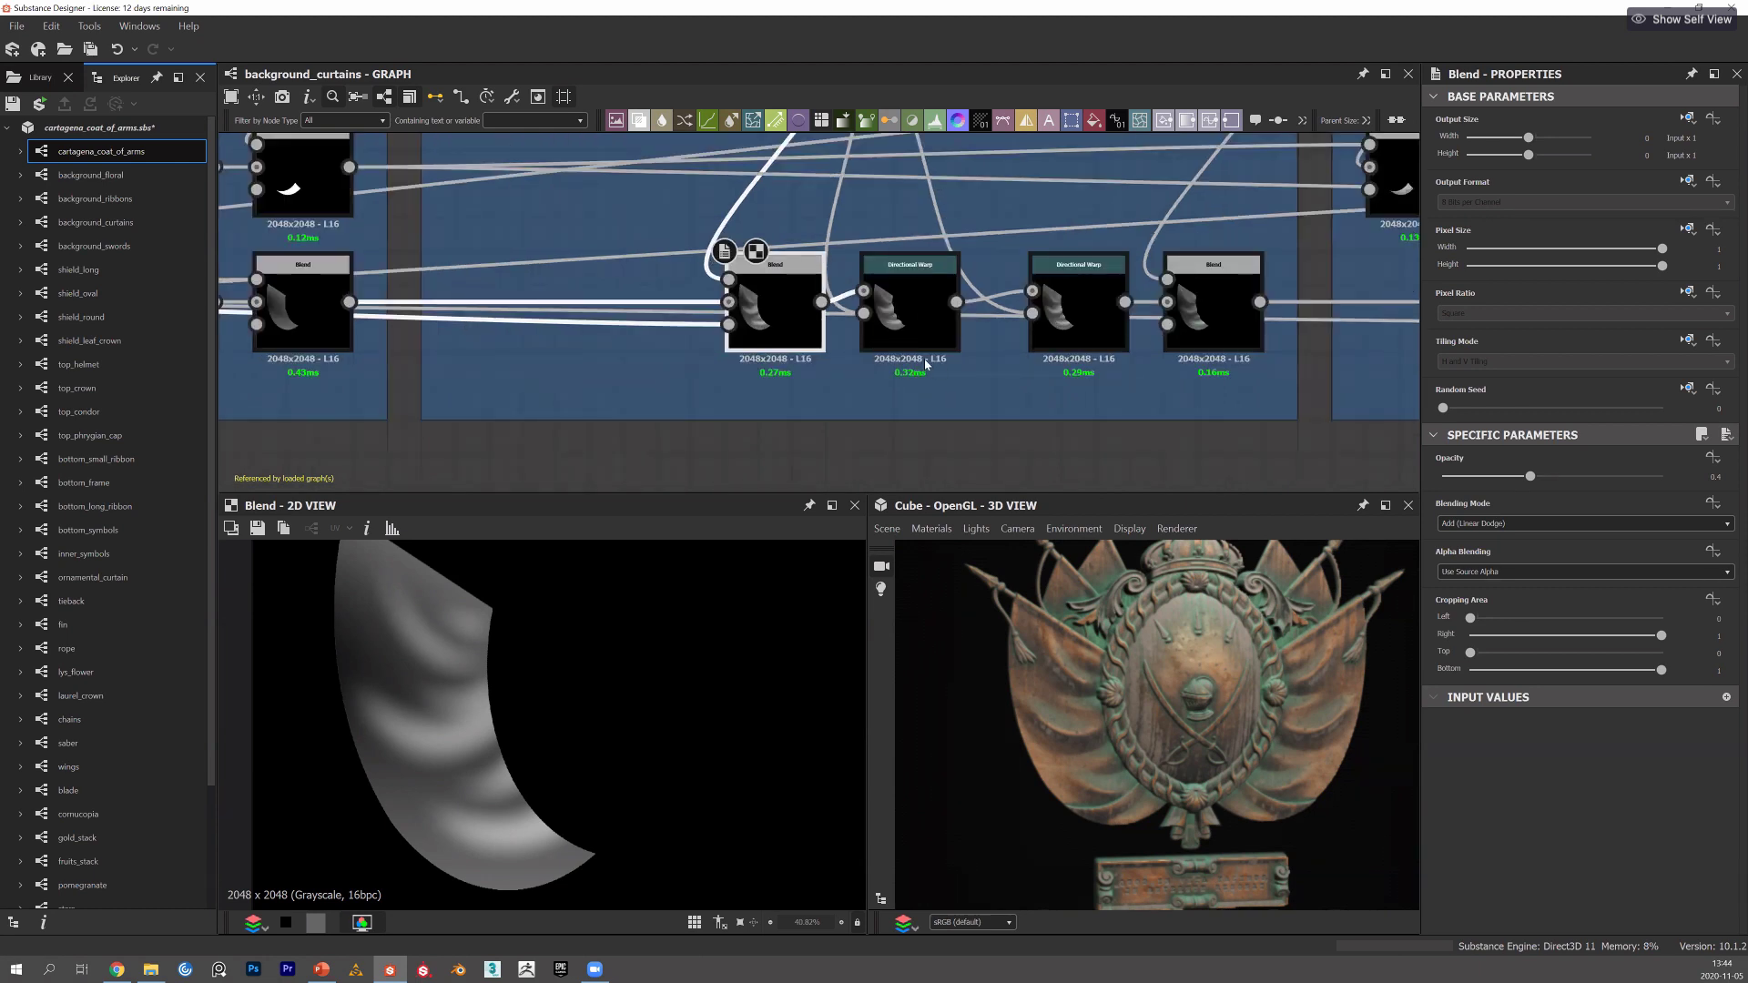
middle_click_drag(922, 344, 890, 339)
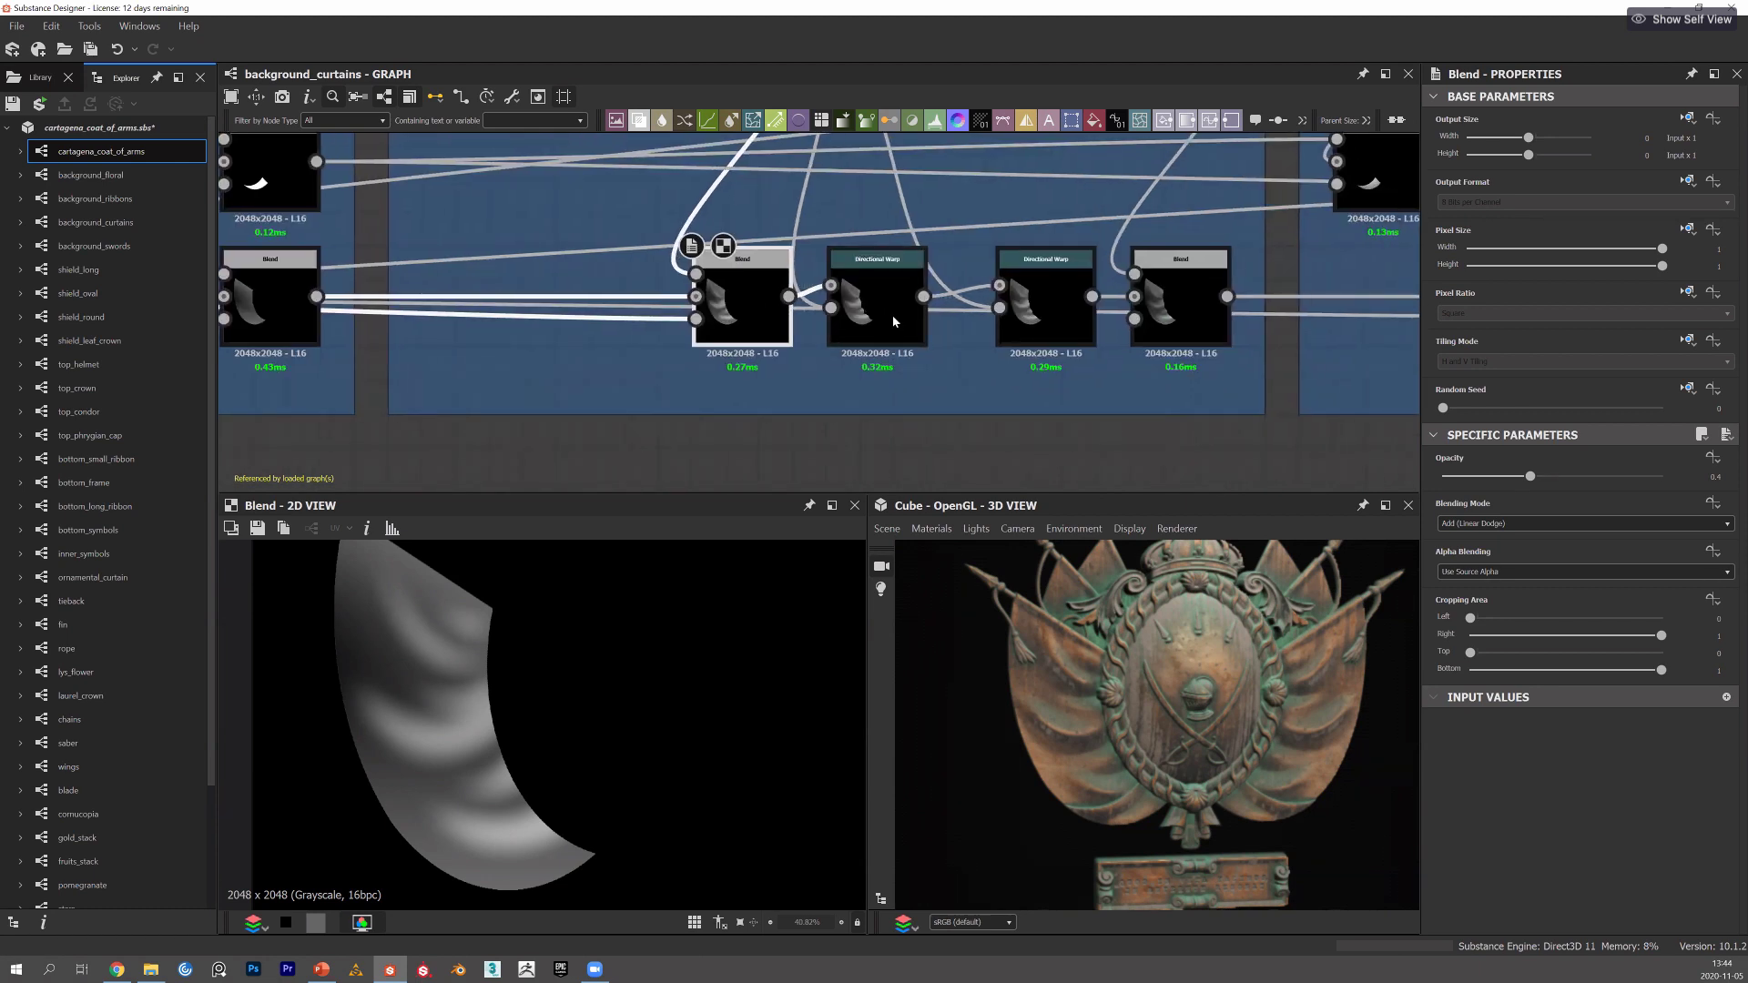
Preview the Wrinkles frame's first bottom-row Blend and the first Directional Warp to compare the curtain's folds and edge.
left_click(892, 315)
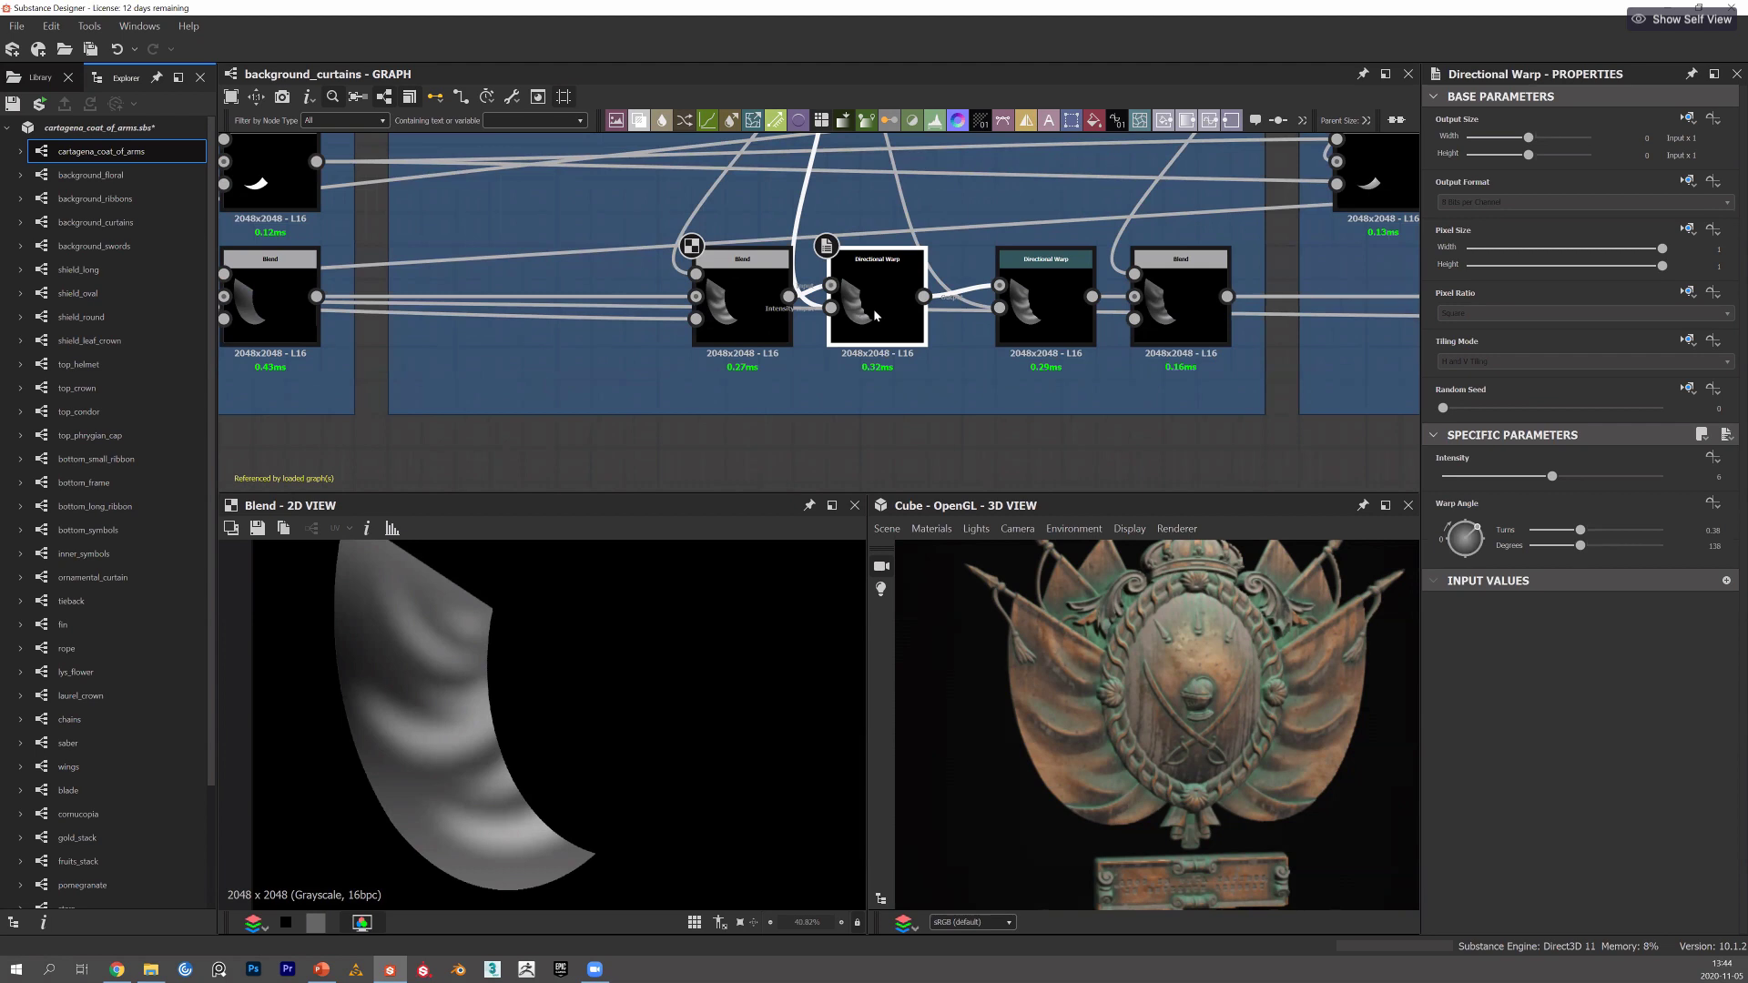
double_click(851, 313)
double_click(761, 306)
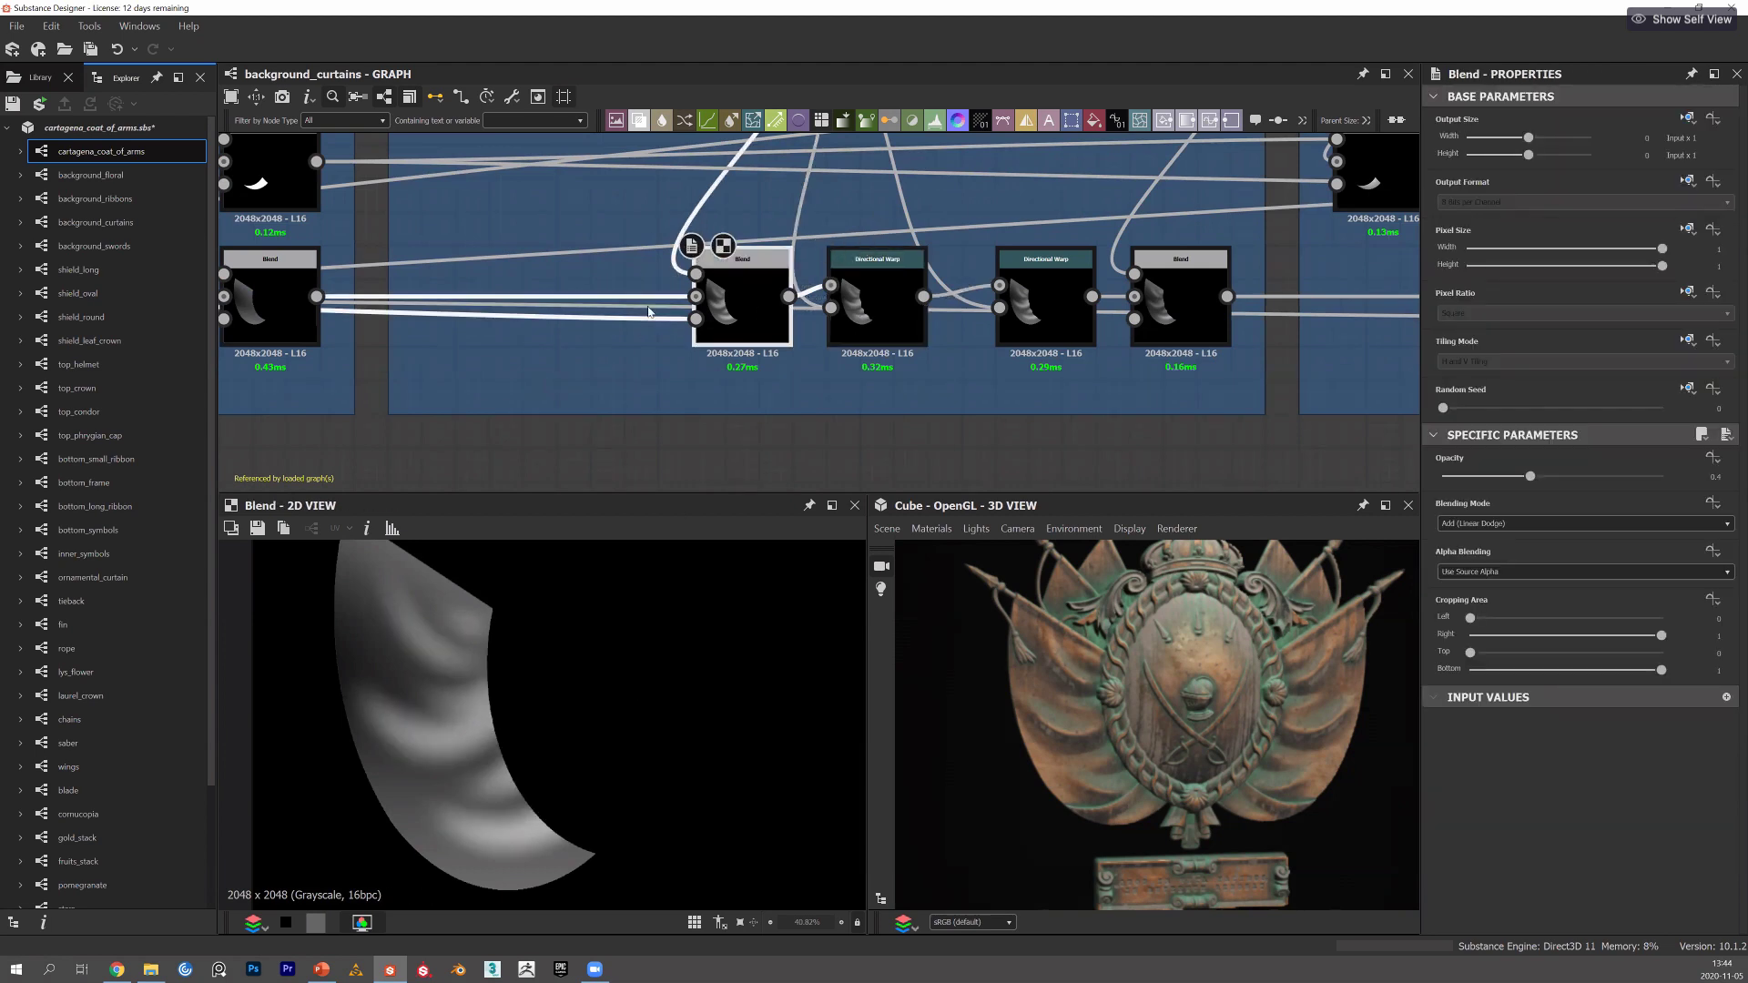
middle_click_drag(765, 306, 772, 314)
double_click(885, 295)
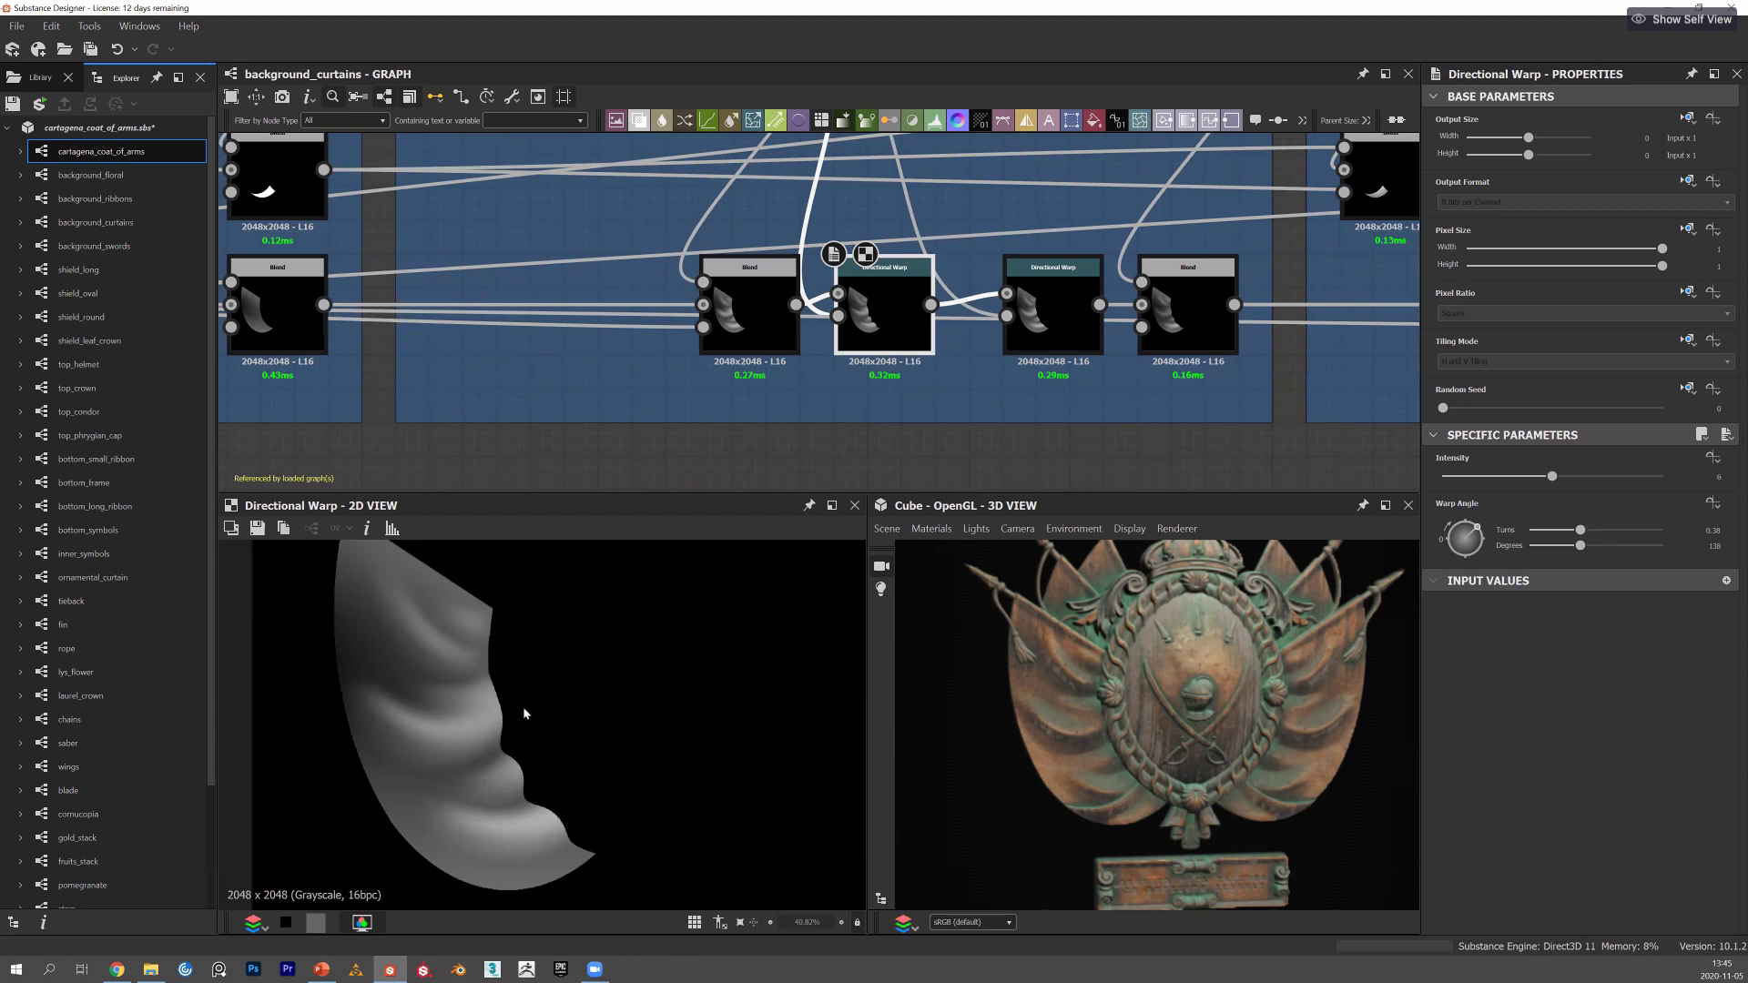
Preview the wrinkle mask feeding the warps, then compare the outputs of the first and second Directional Warp nodes.
scroll(730, 243, "down", 1)
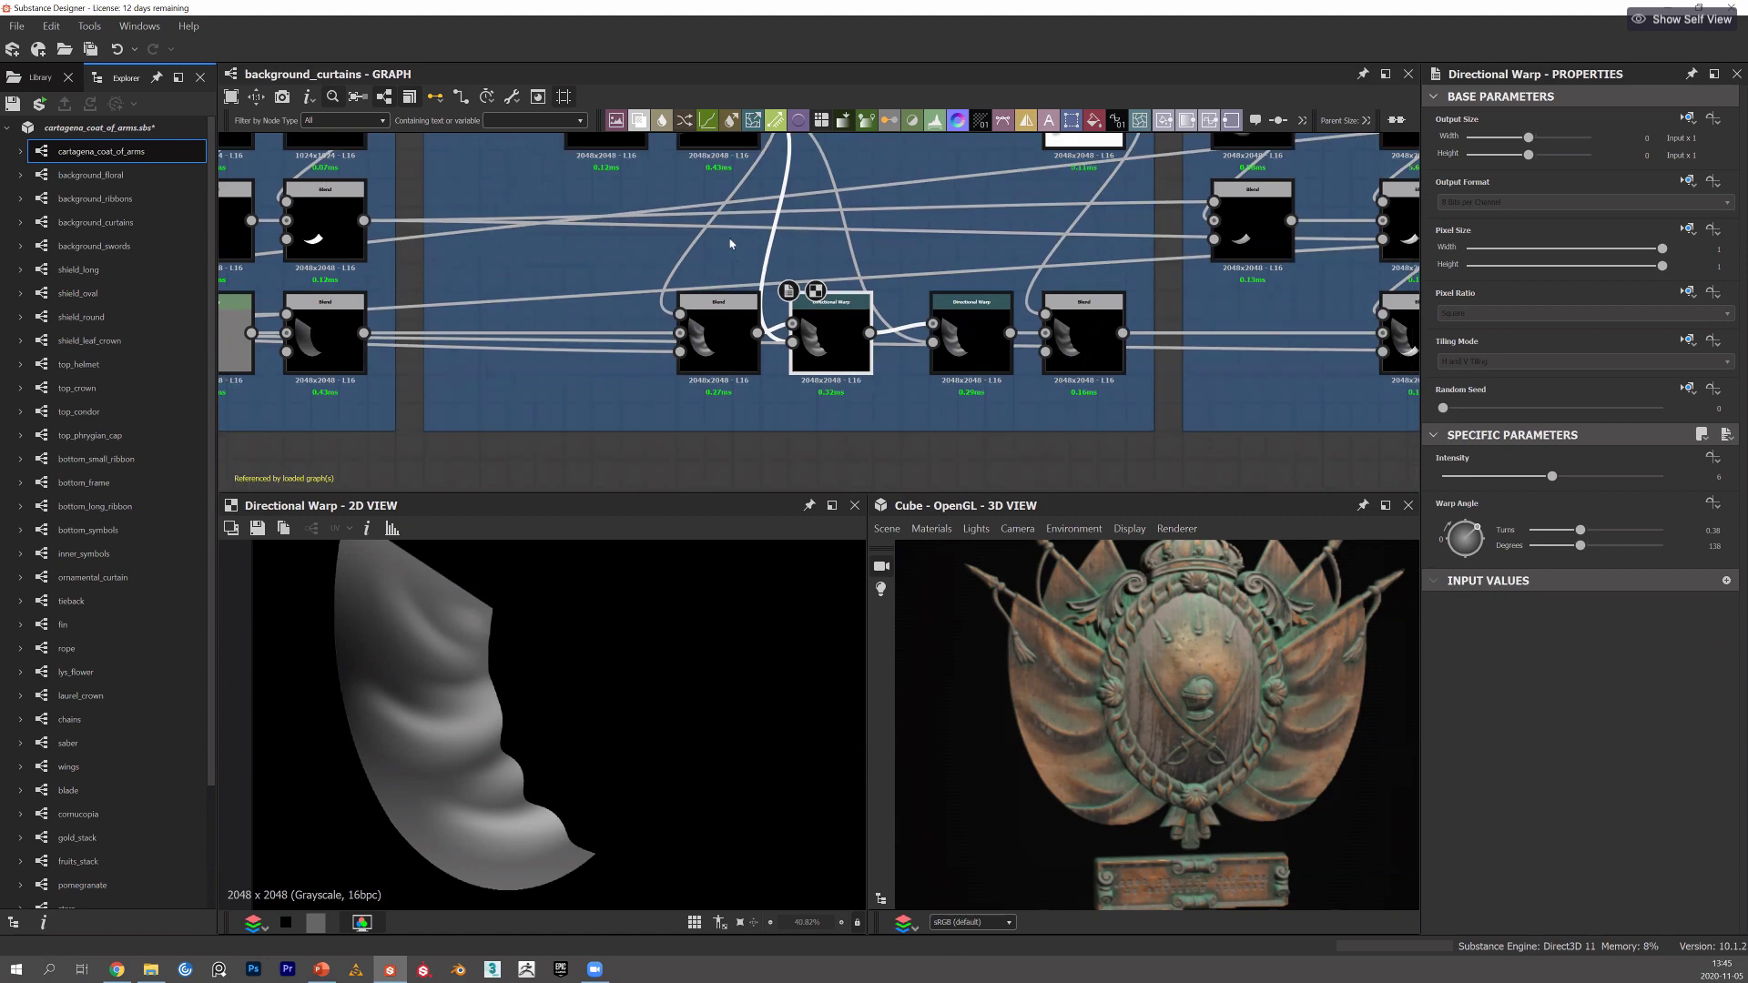
middle_click_drag(730, 243, 717, 309)
middle_click_drag(801, 249, 802, 315)
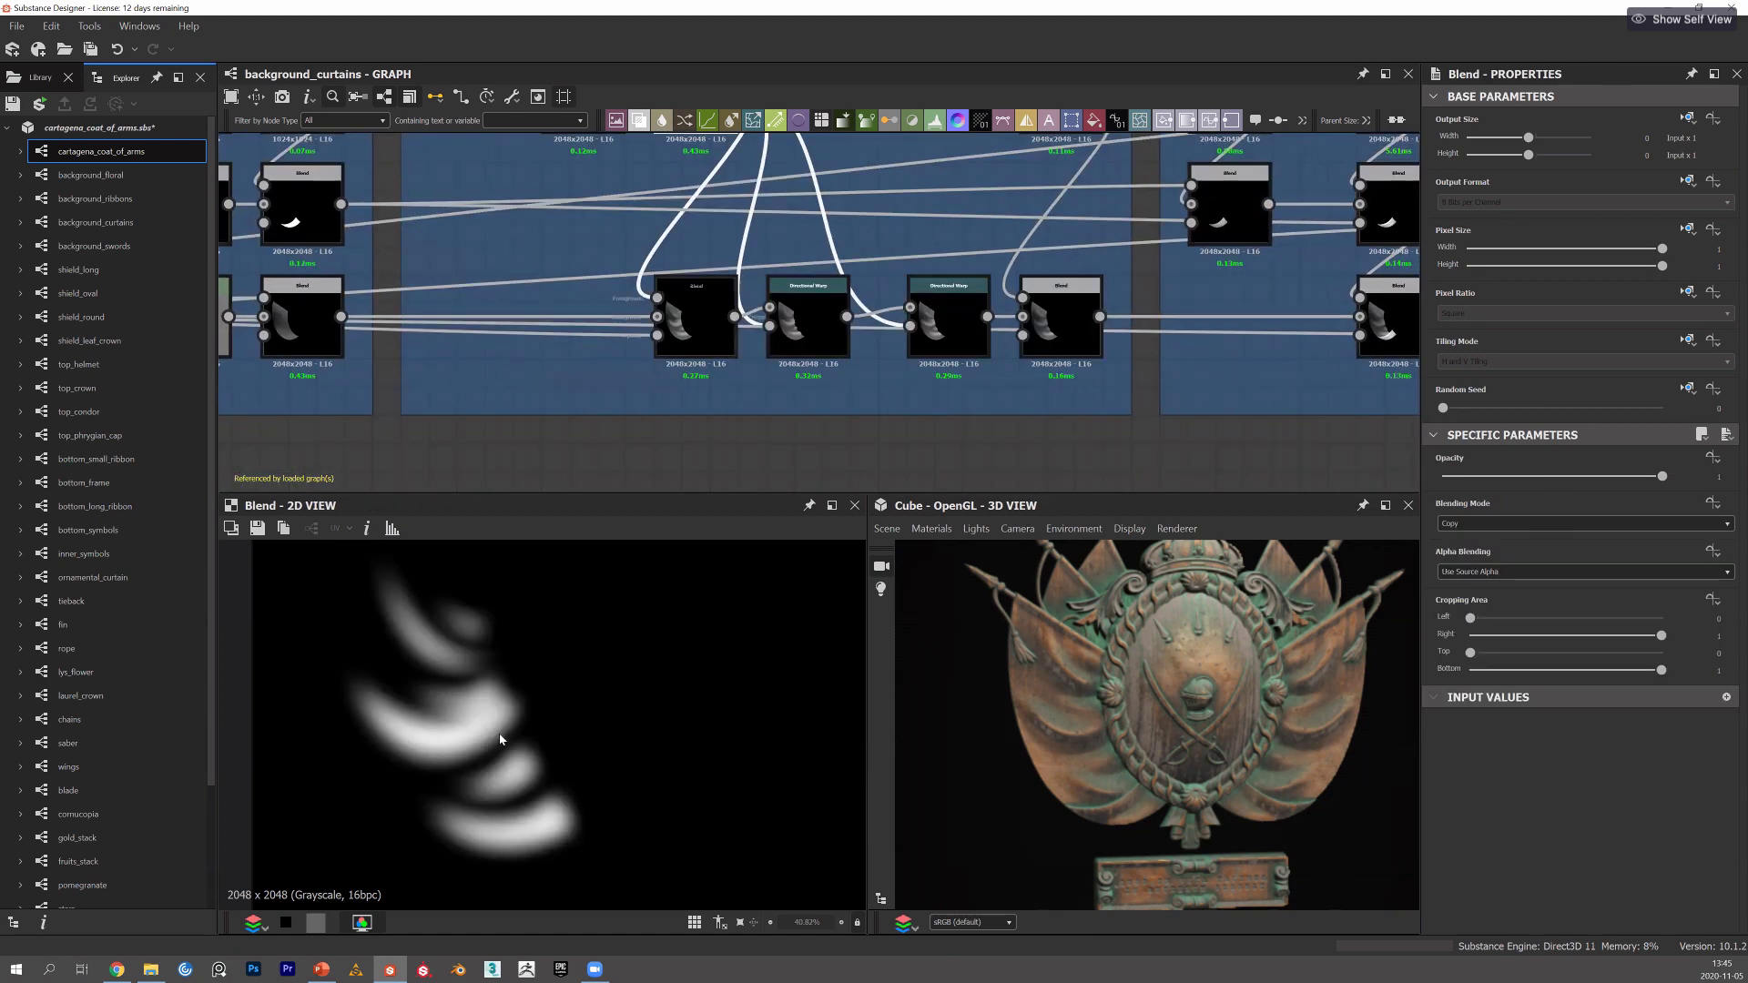
scroll(500, 737, "up", 2)
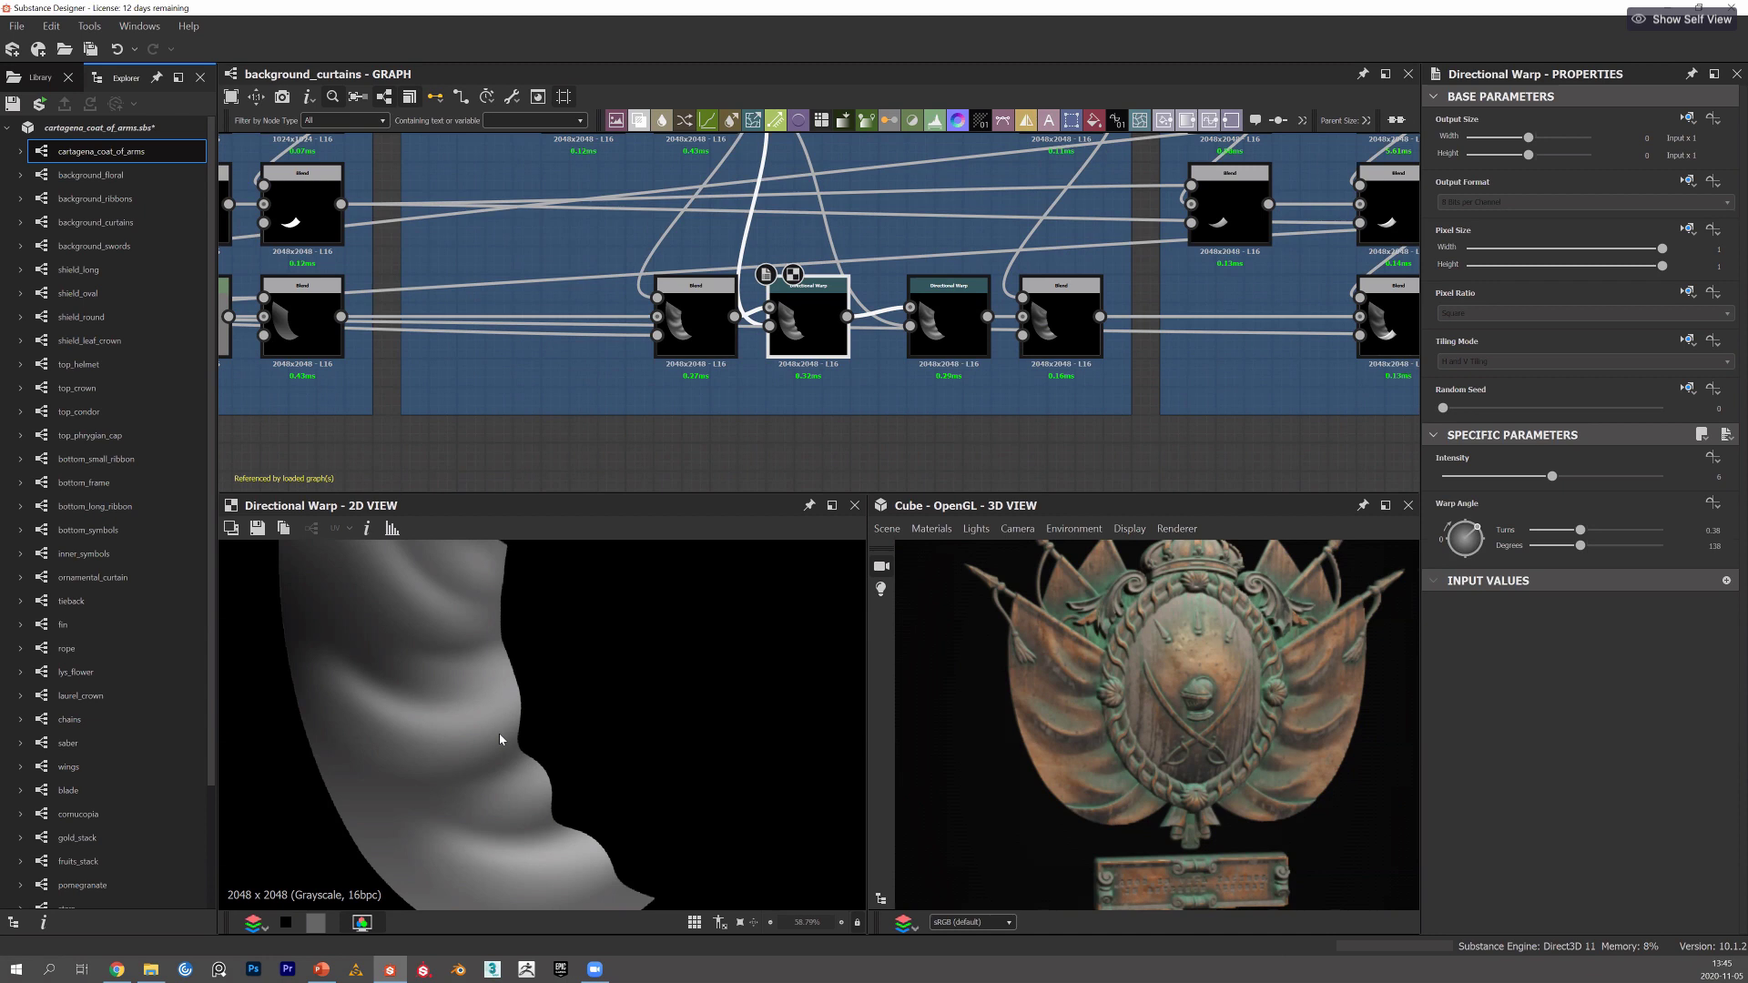
double_click(947, 328)
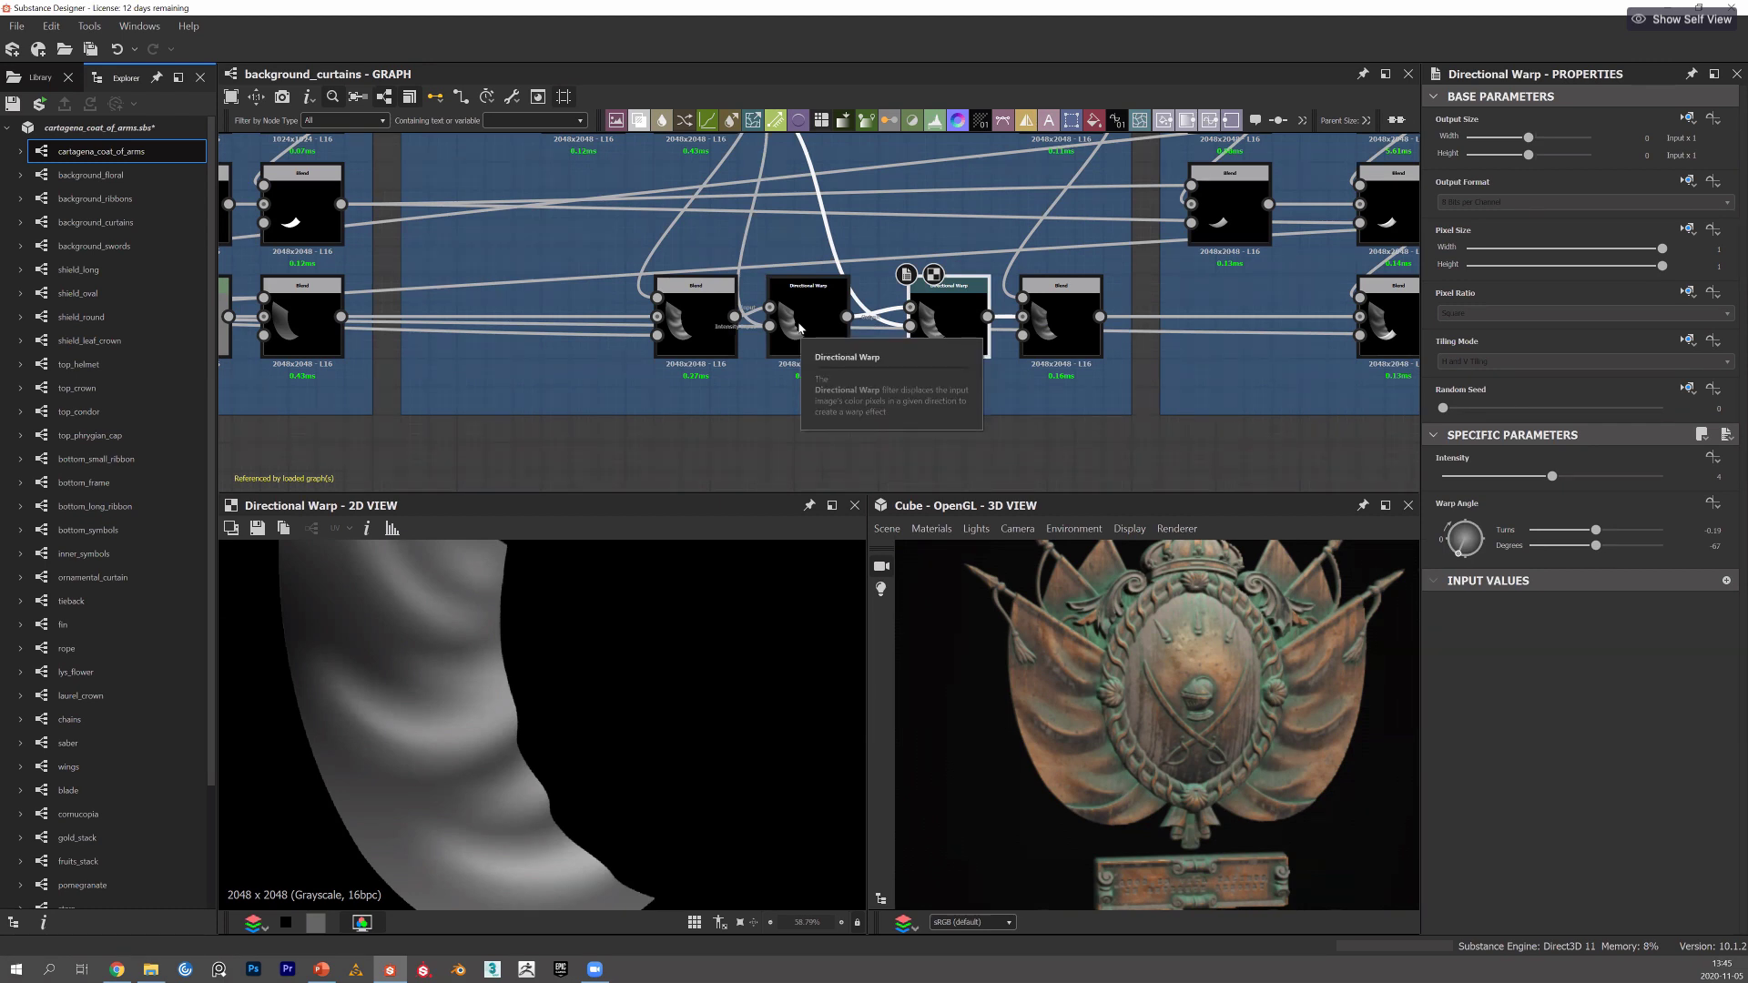
Examine how the graph is organised from the Base Shape frame through Wrinkles, Fold, Spear and Frame to Tweaks.
scroll(819, 332, "down", 2)
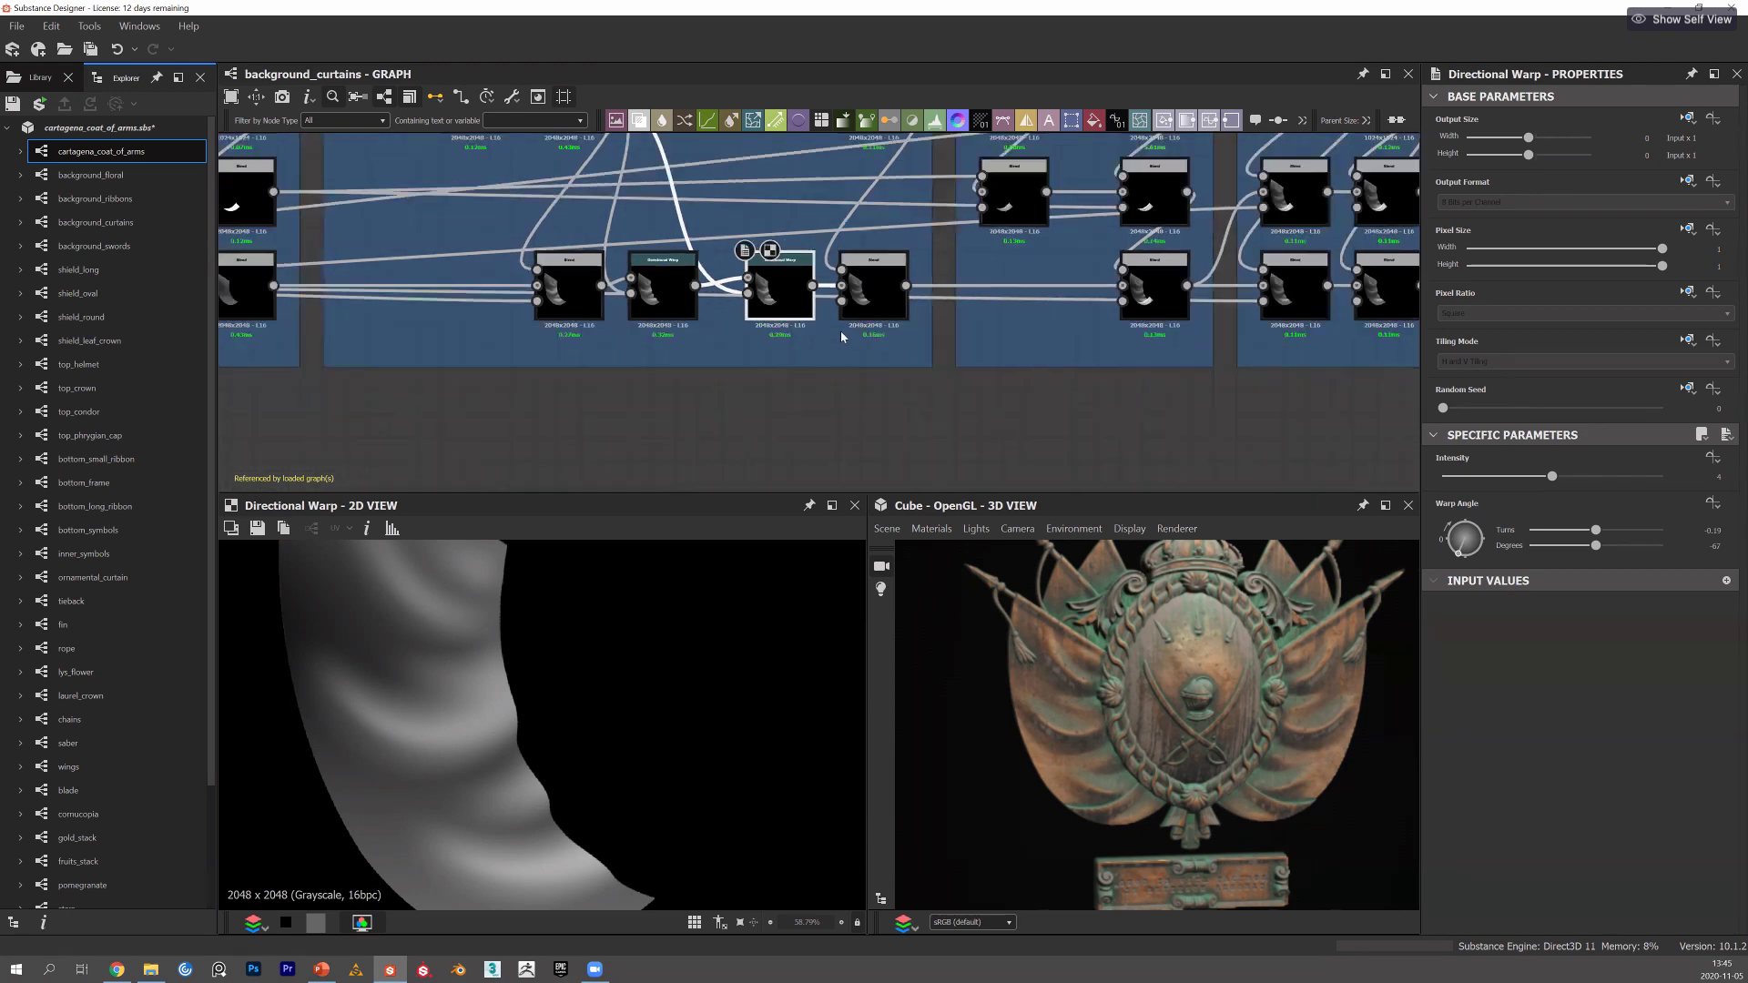
scroll(588, 674, "down", 2)
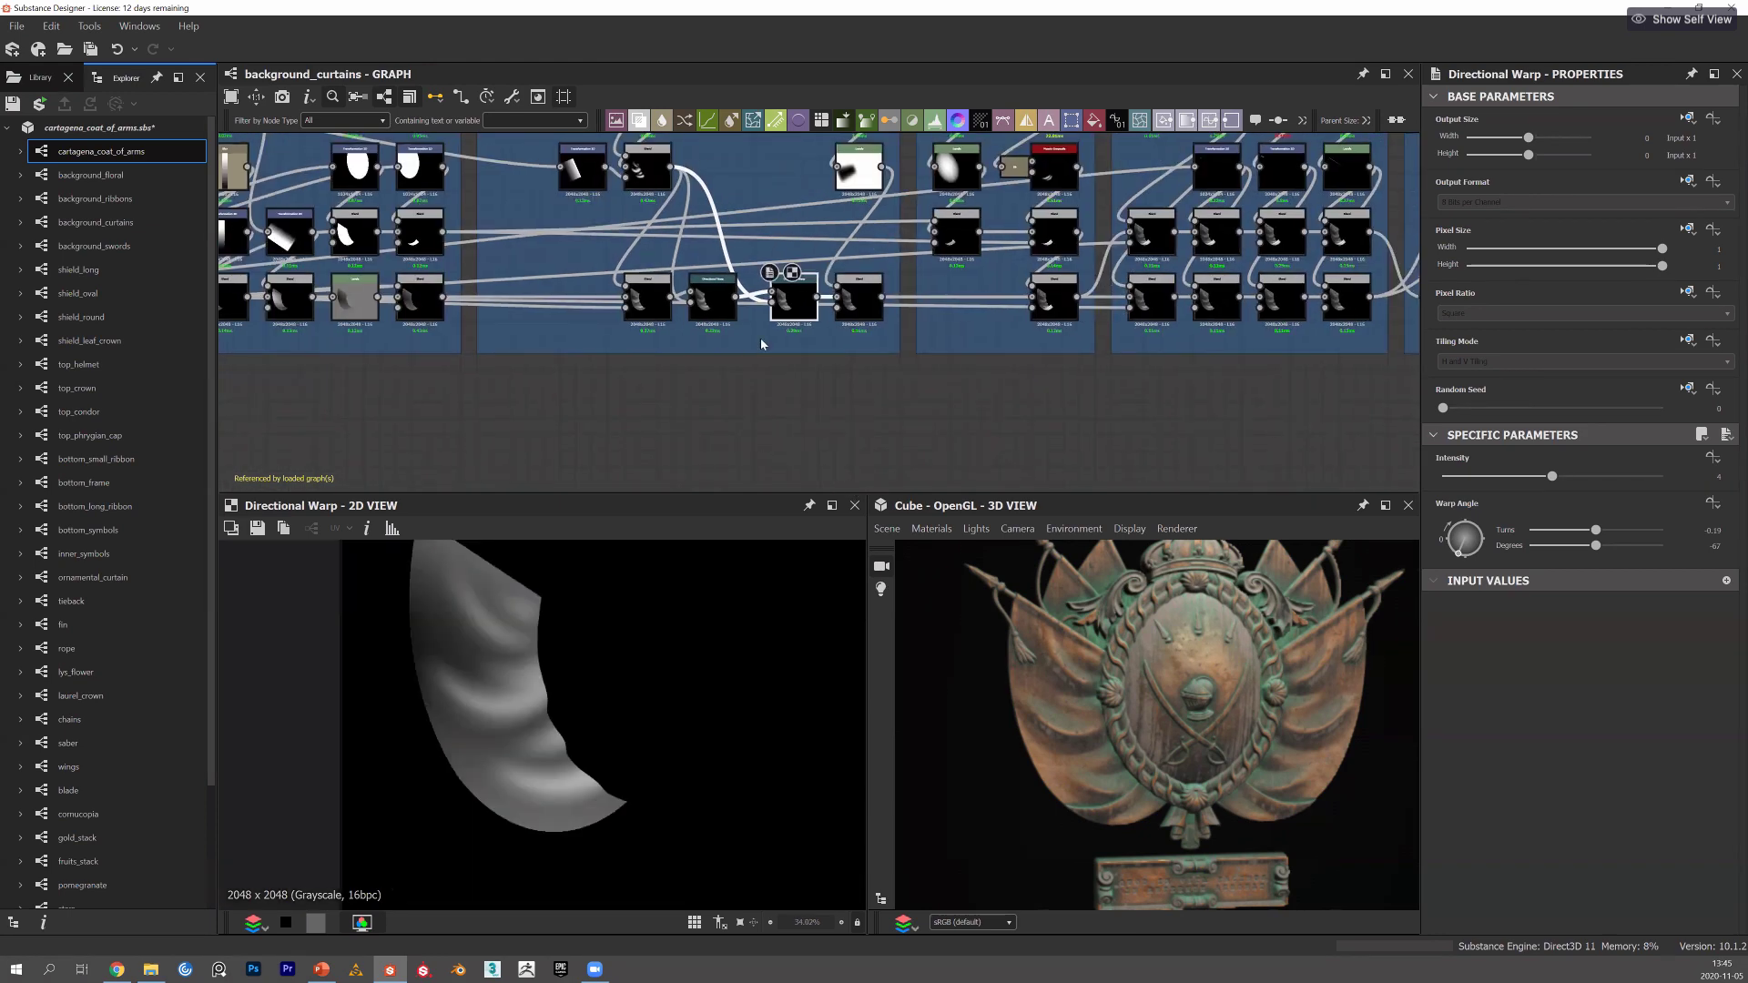
middle_click_drag(761, 339, 742, 358)
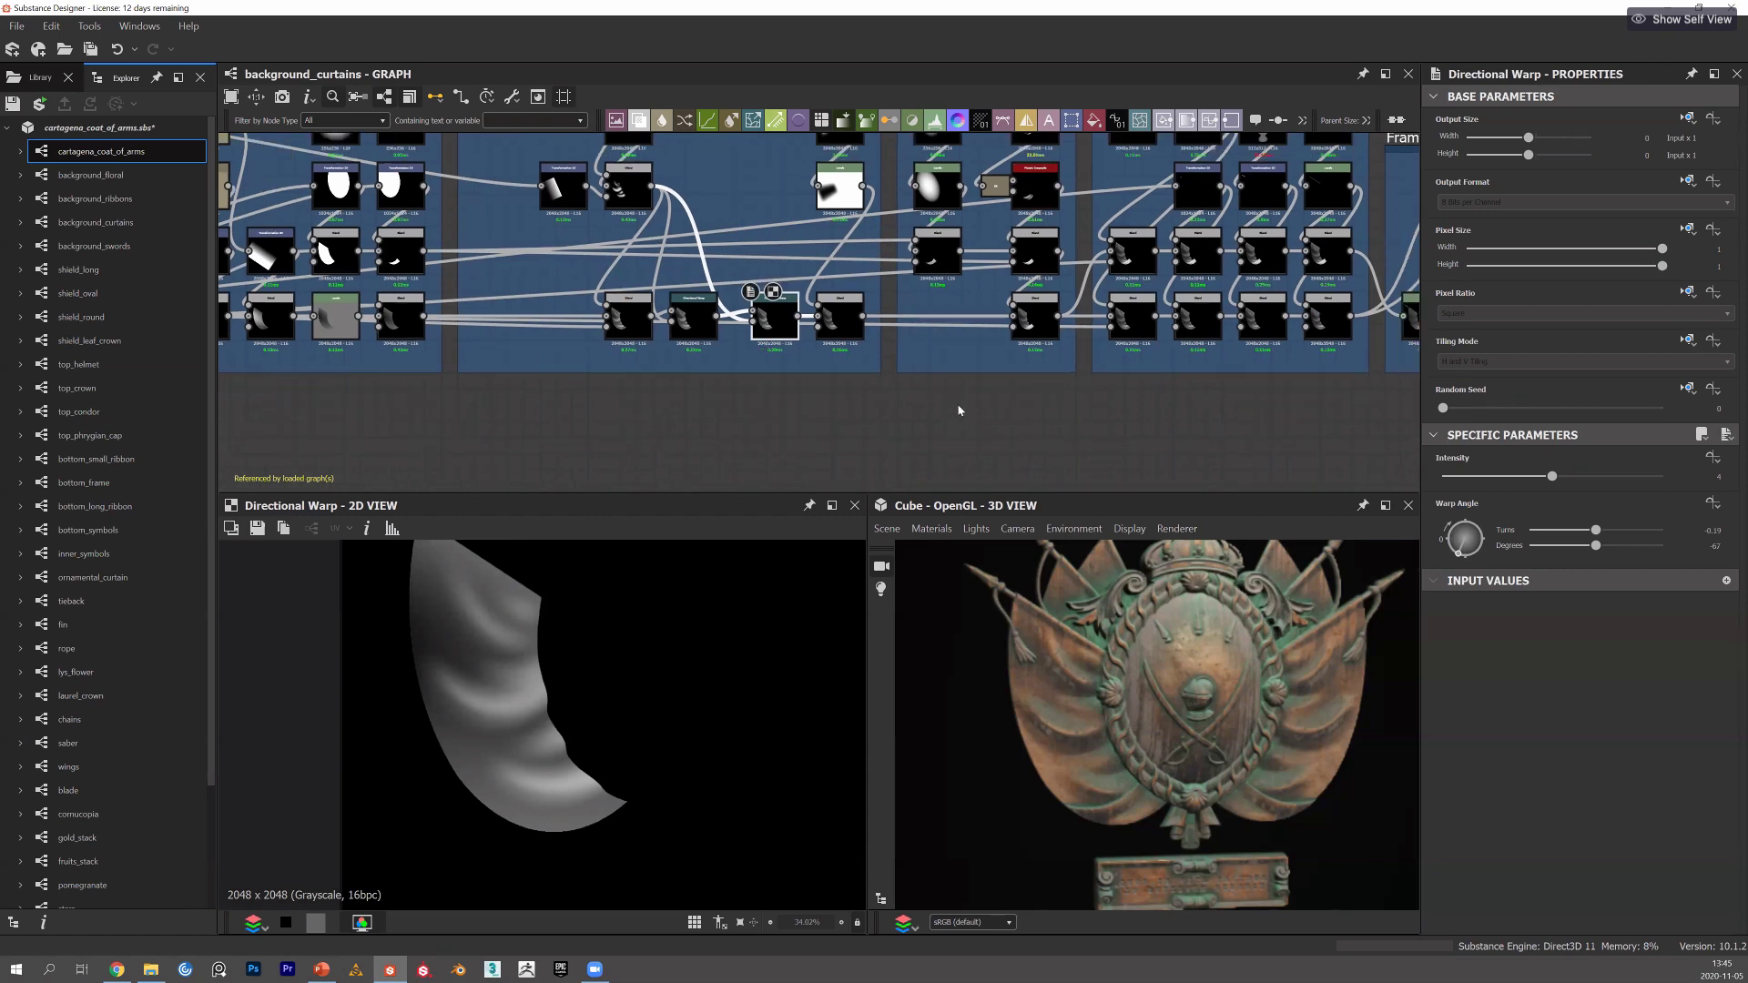
middle_click_drag(955, 264, 798, 371)
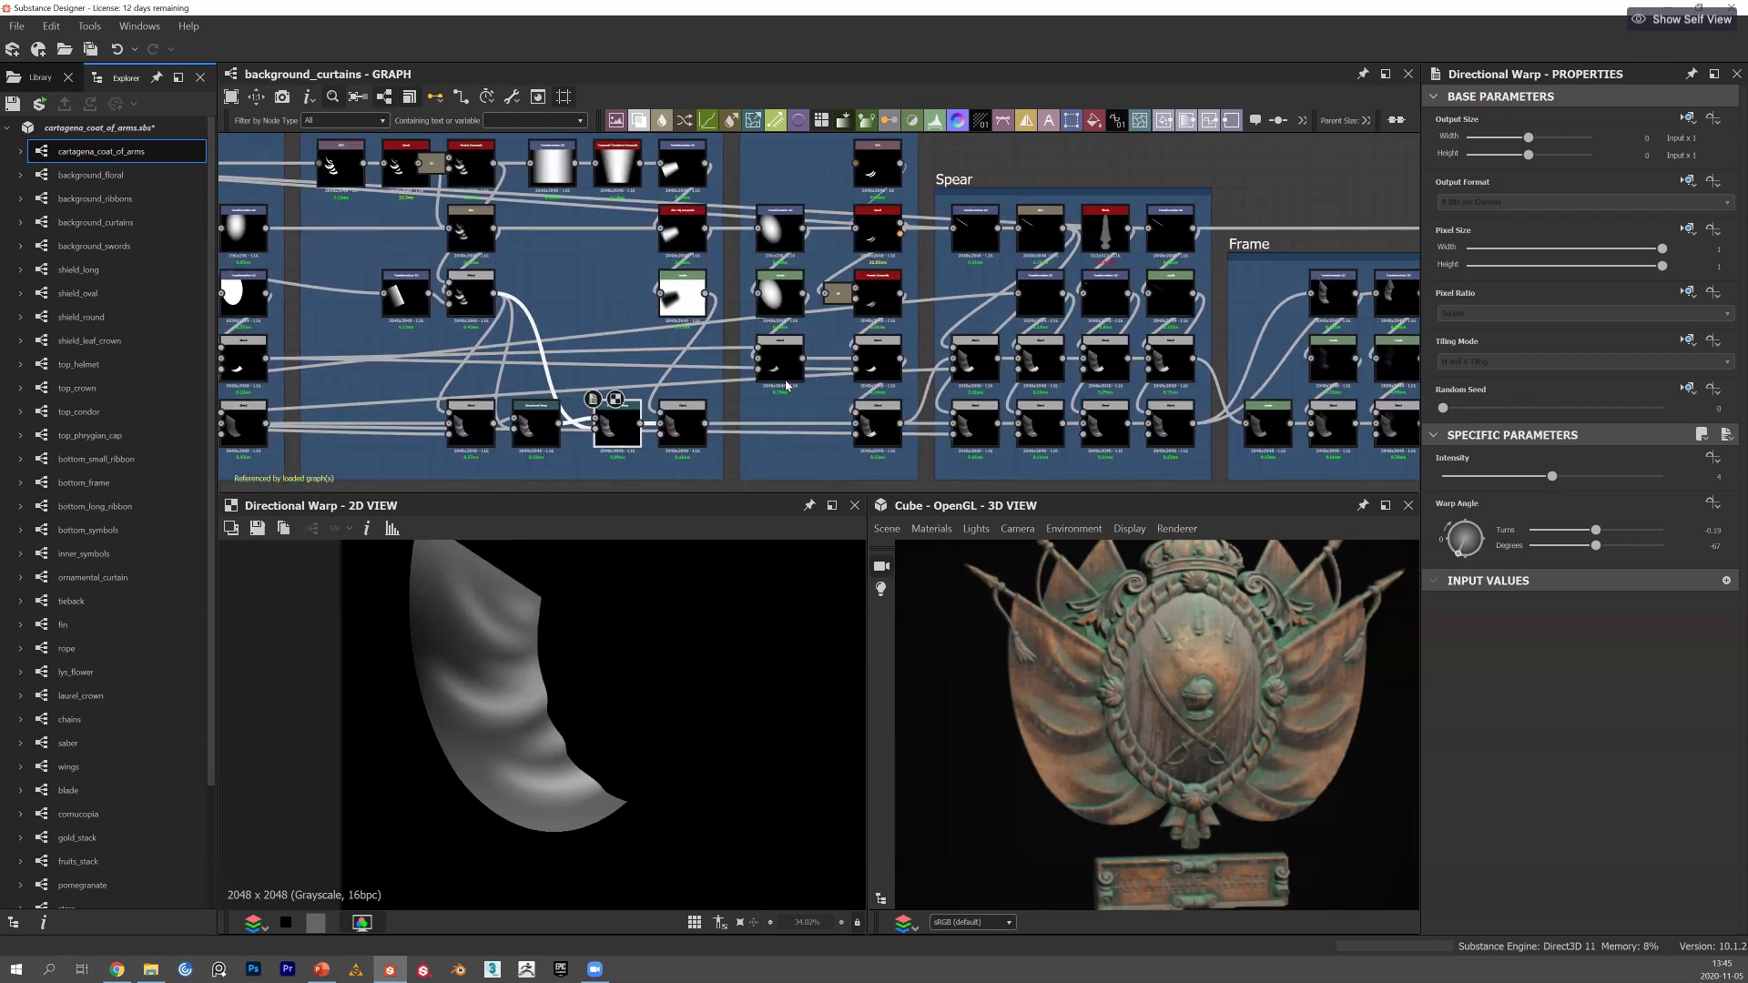
scroll(787, 386, "down", 2)
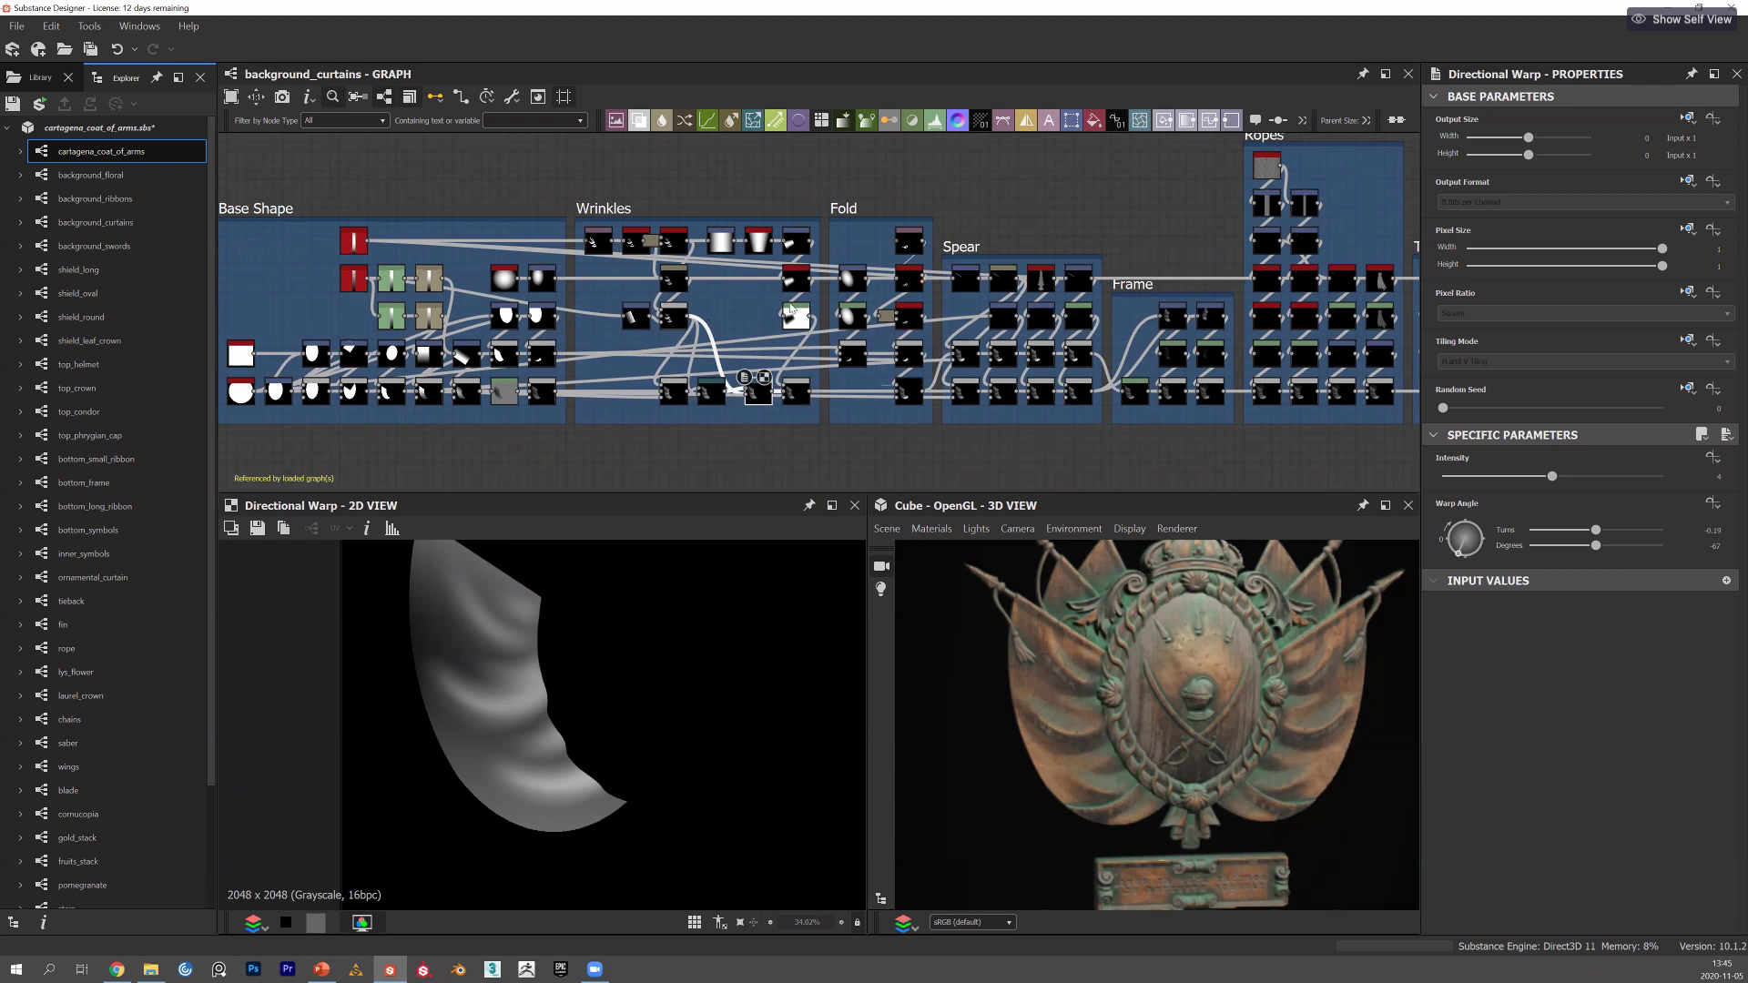
scroll(820, 405, "up", 1)
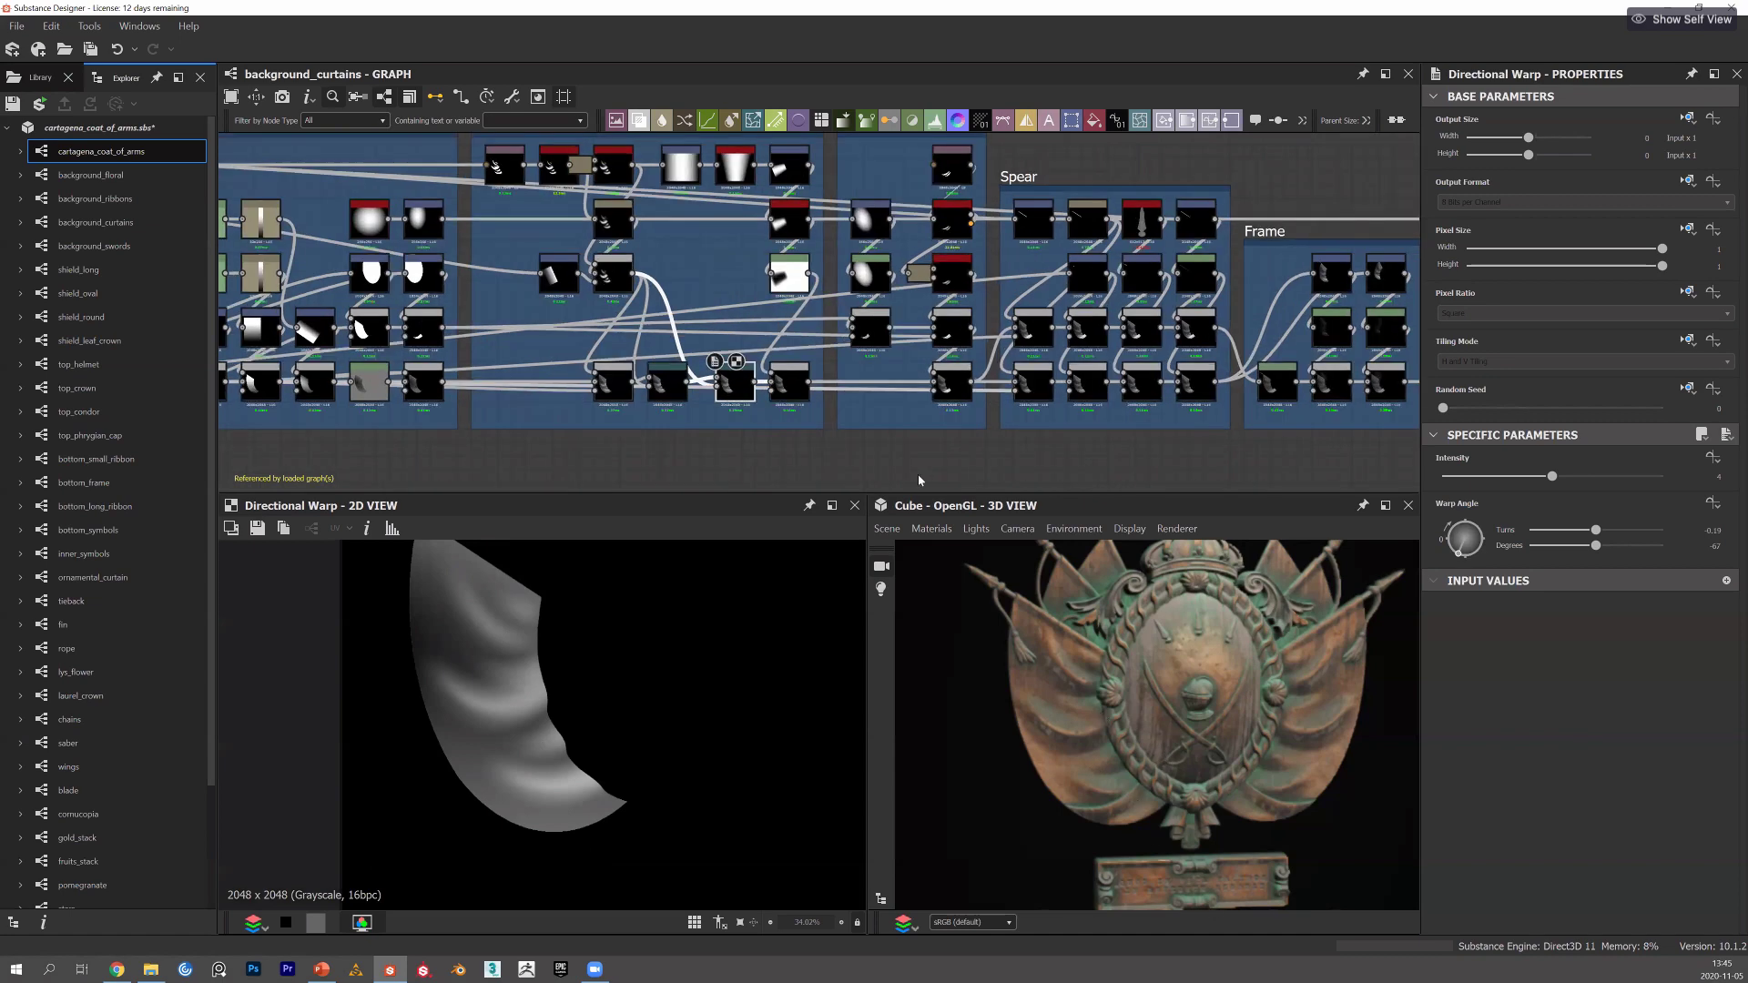
middle_click_drag(990, 417, 706, 365)
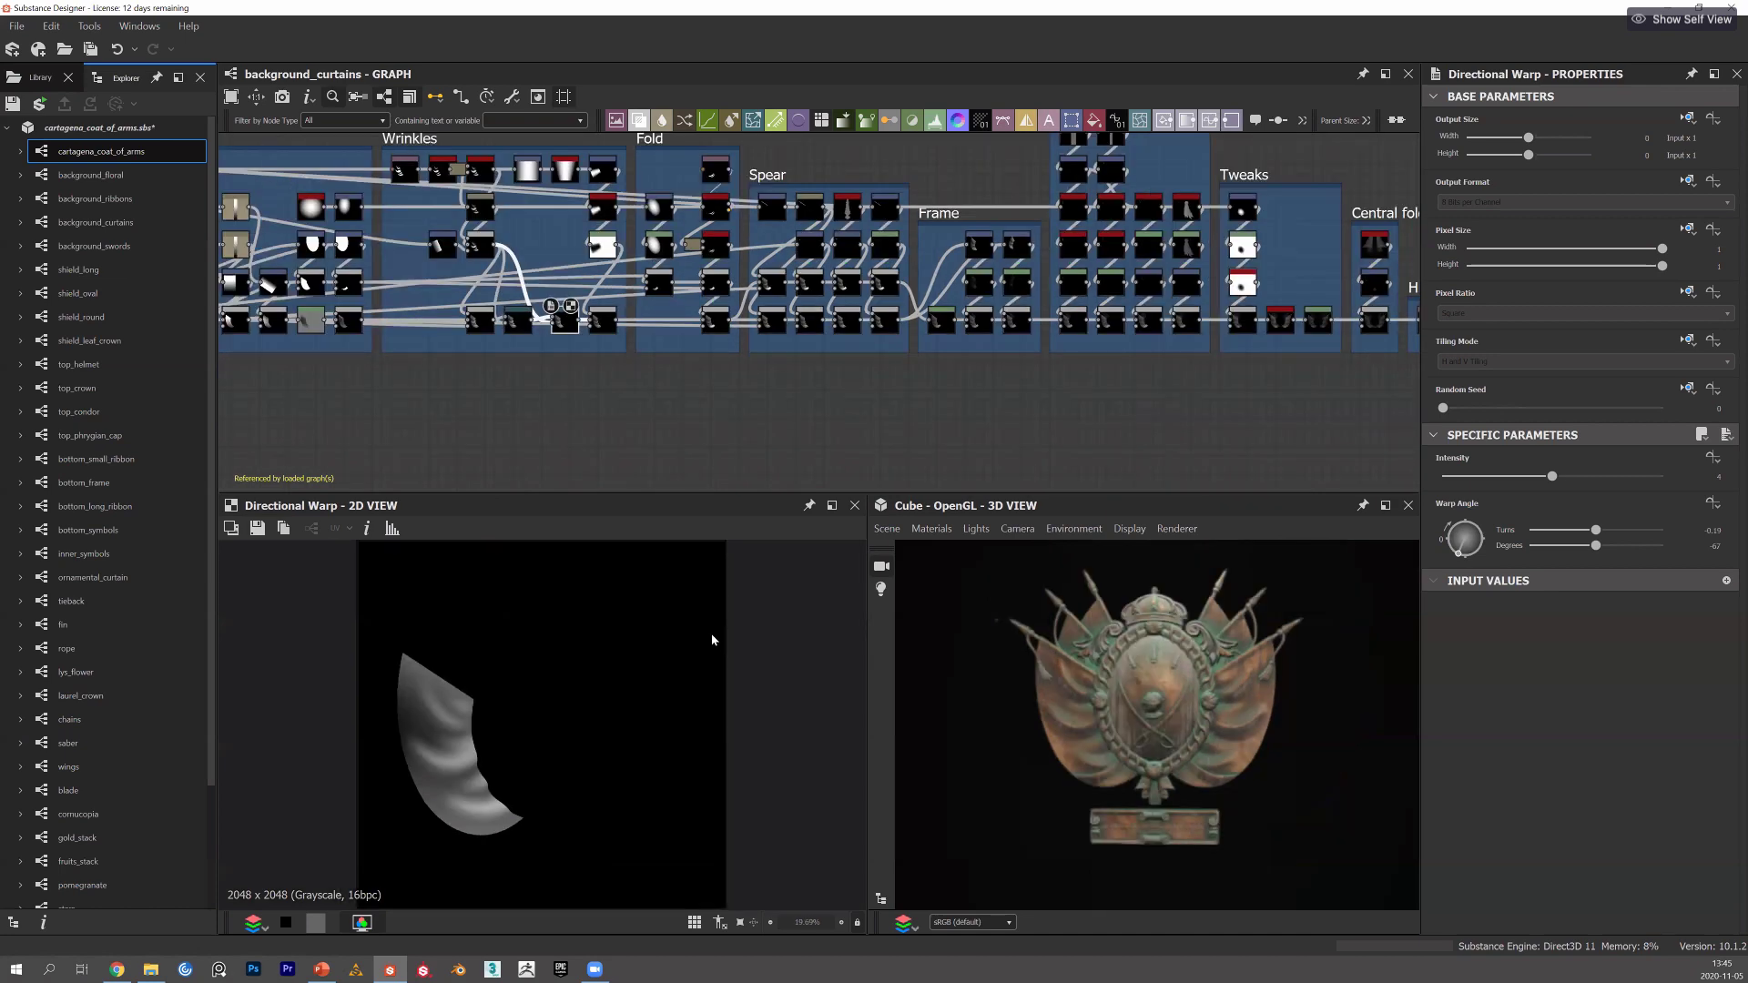
Preview the last Blend in the Fold frame to examine the folded lower end of the curtain.
scroll(702, 373, "up", 2)
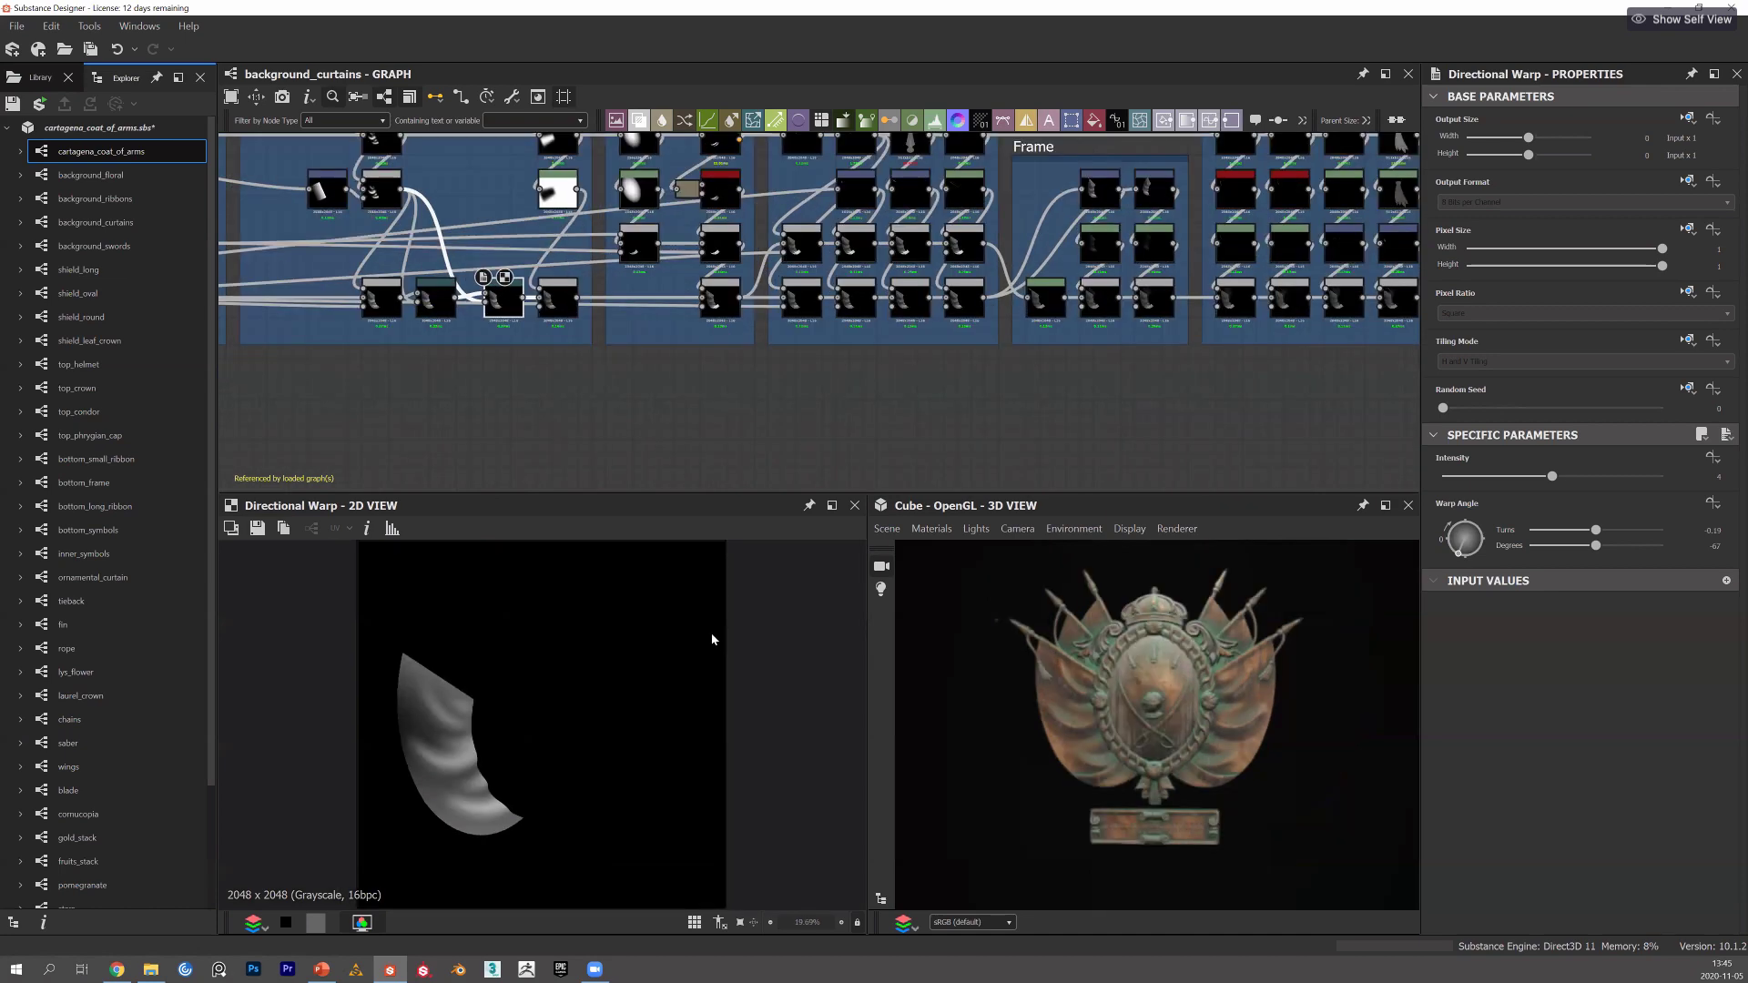
scroll(702, 372, "up", 1)
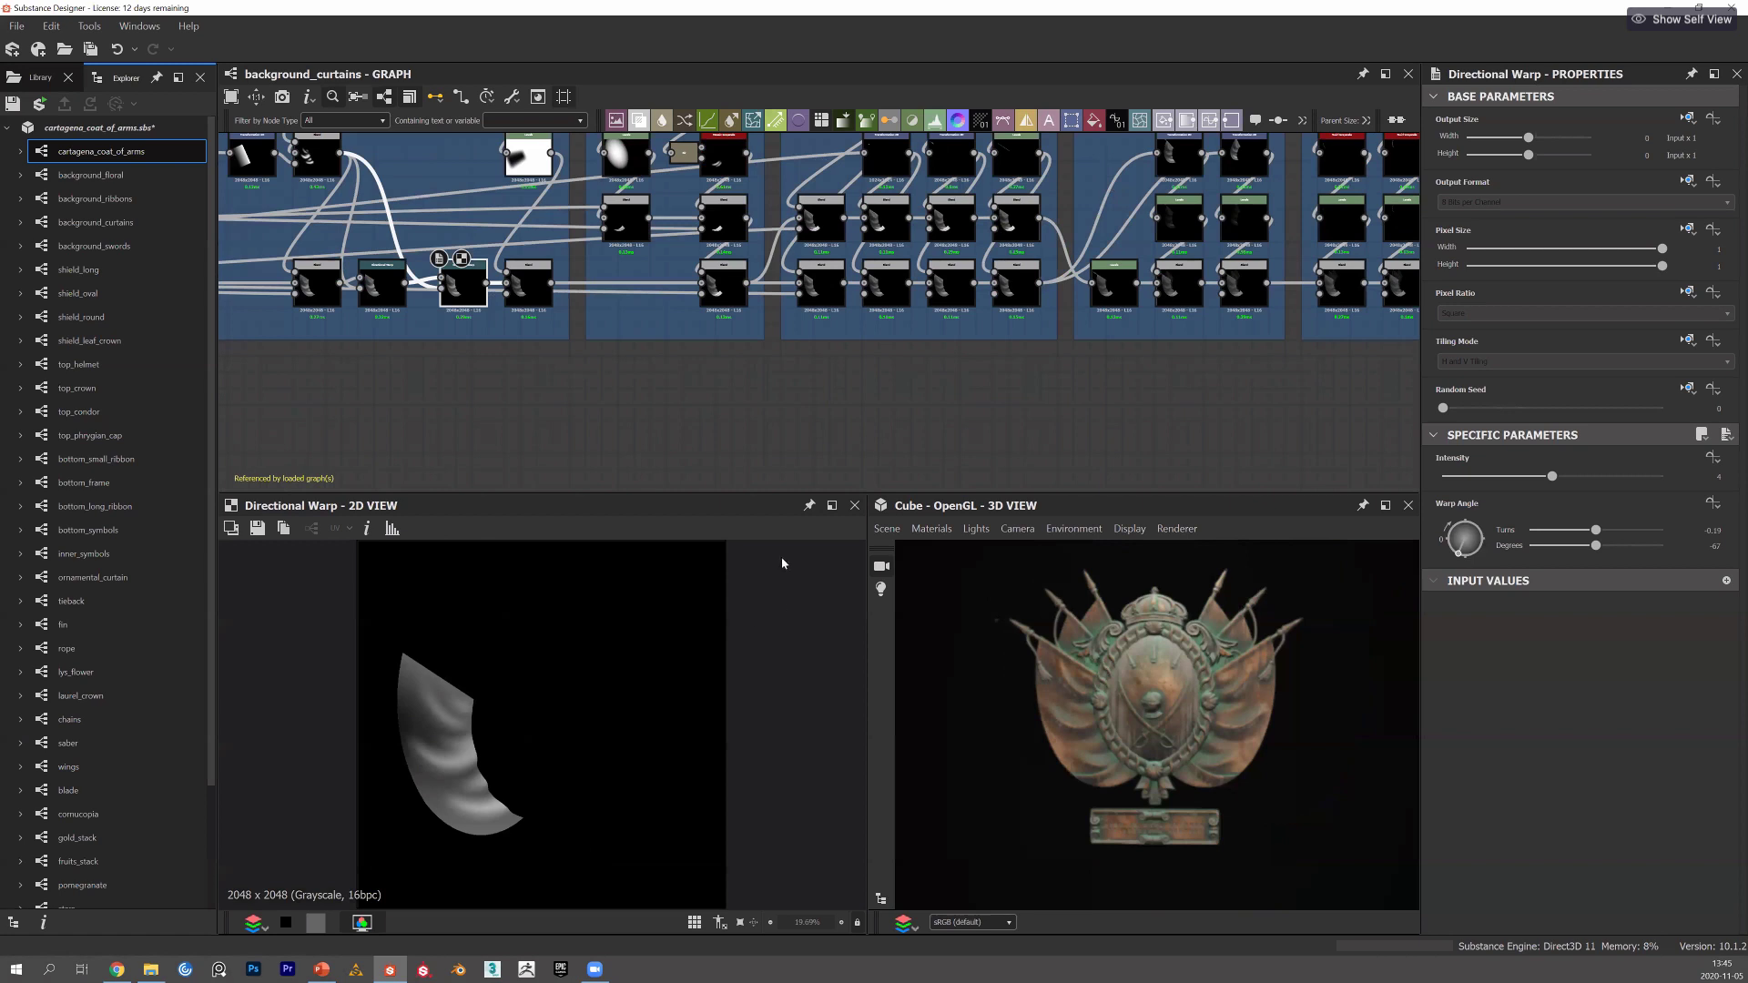
double_click(724, 286)
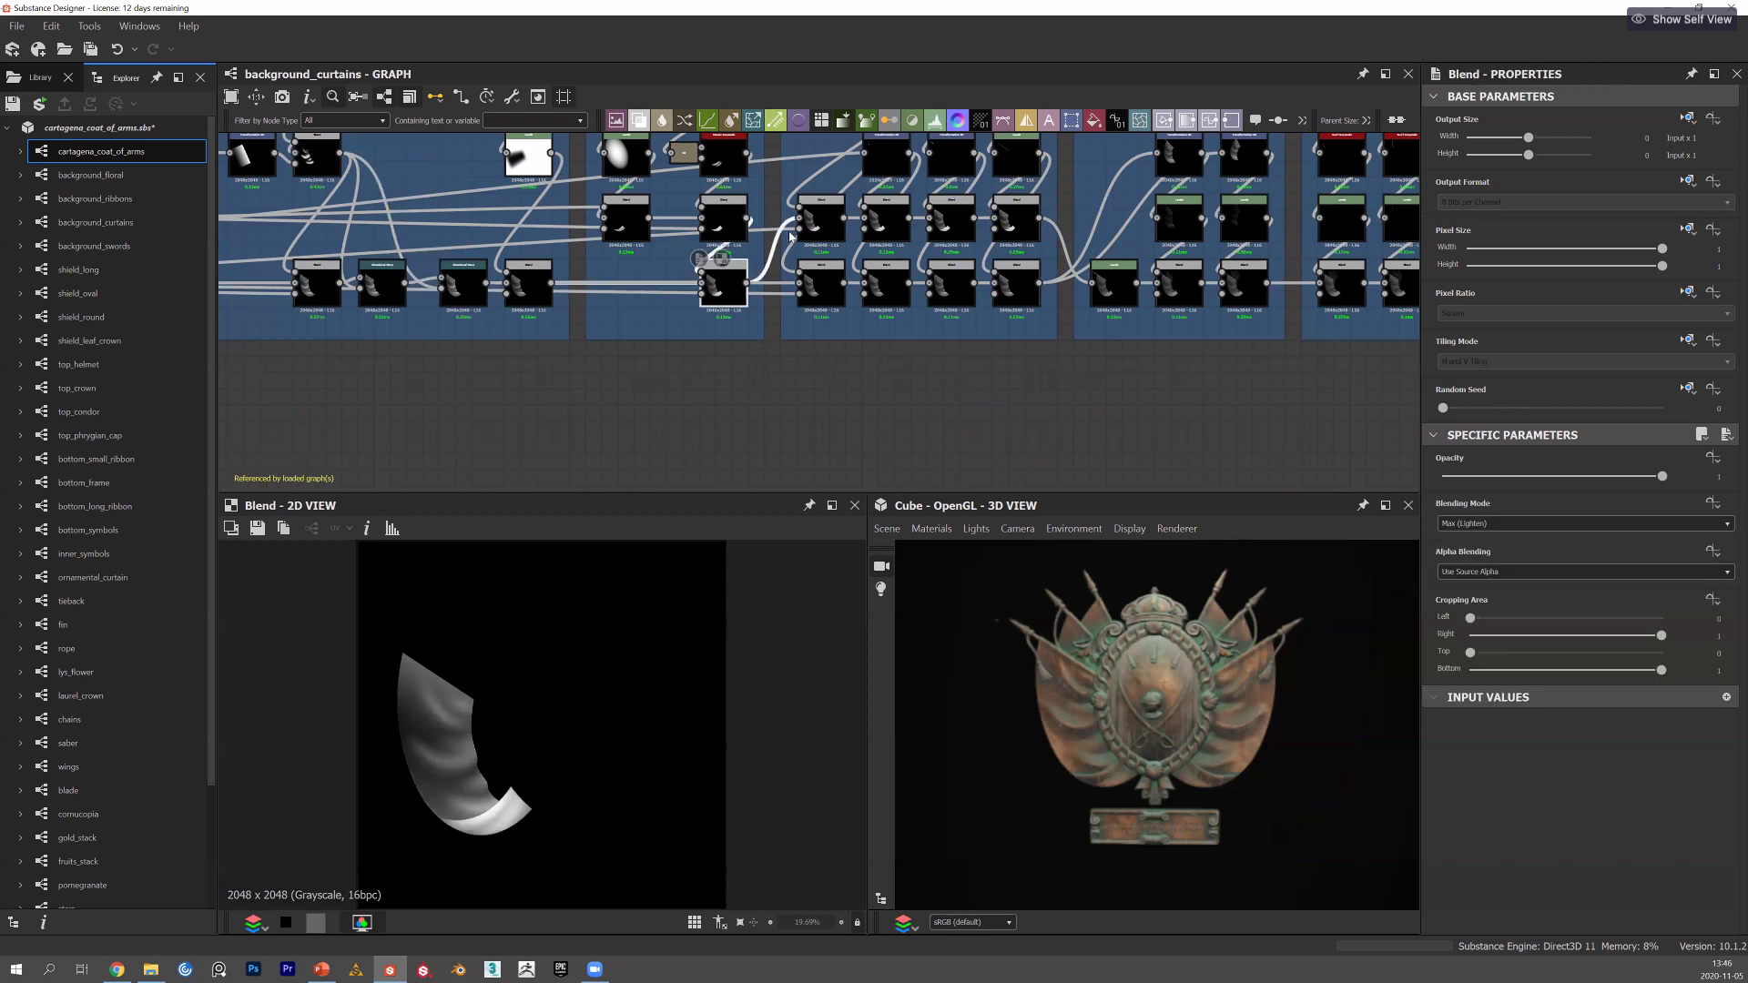
middle_click_drag(814, 334, 811, 335)
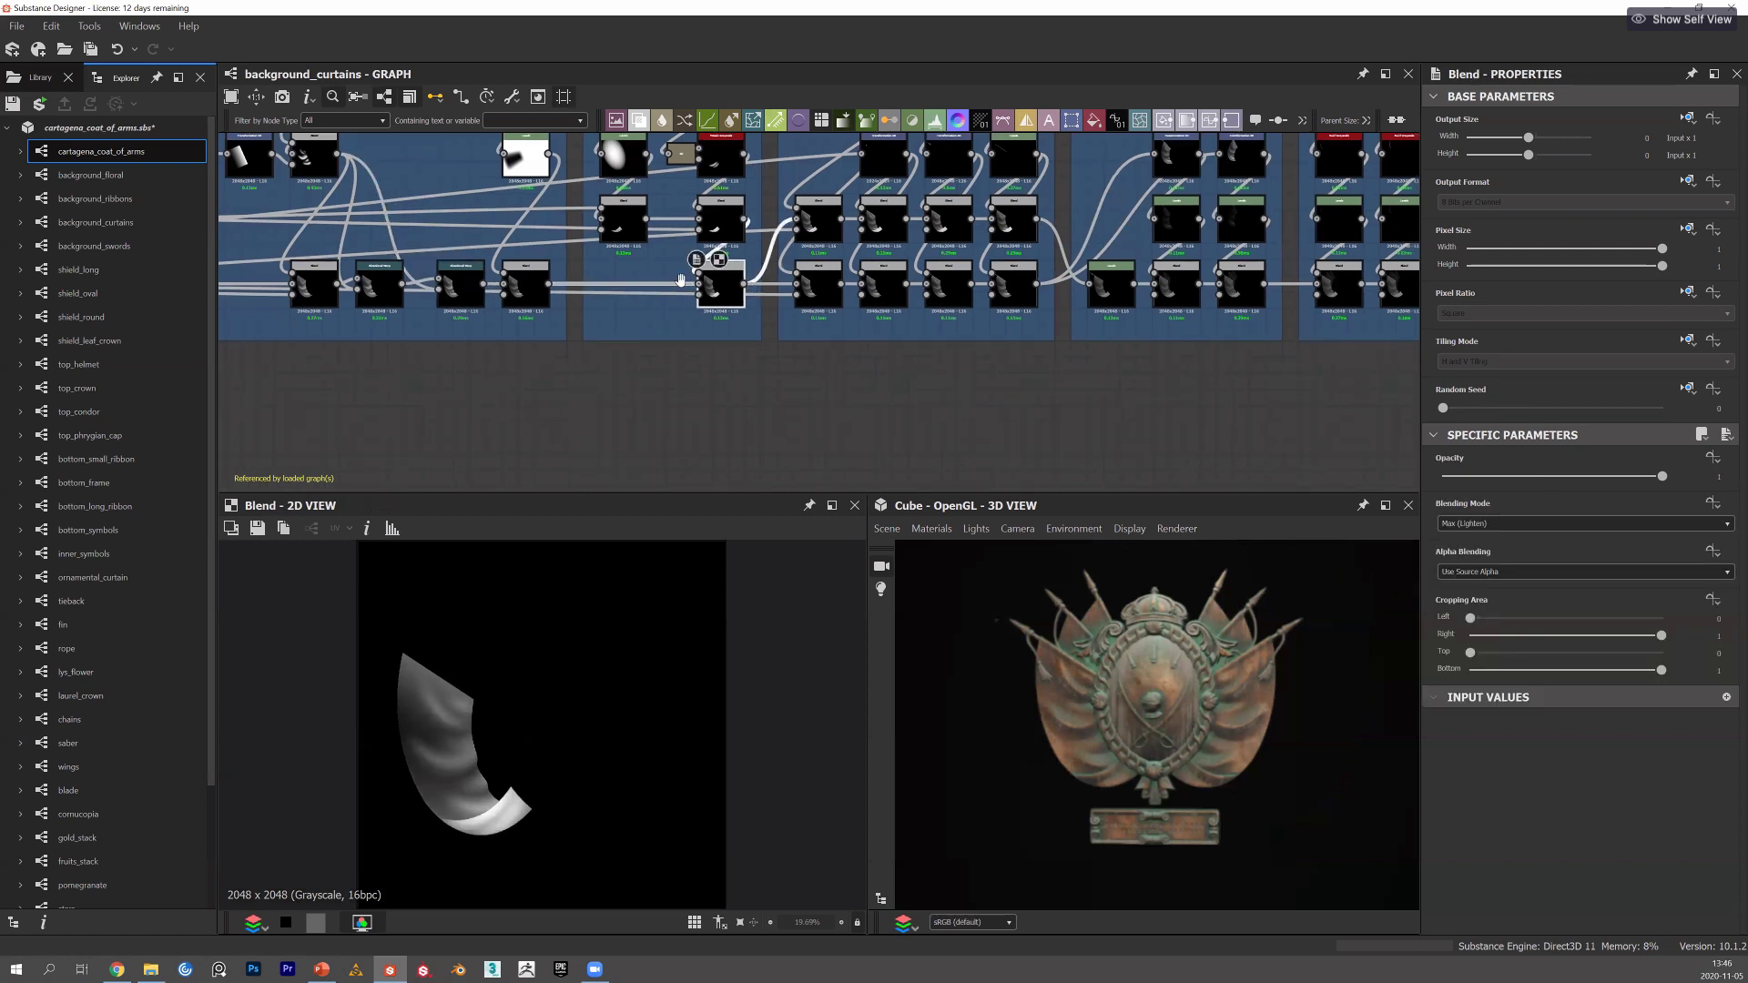
middle_click_drag(713, 379, 648, 411)
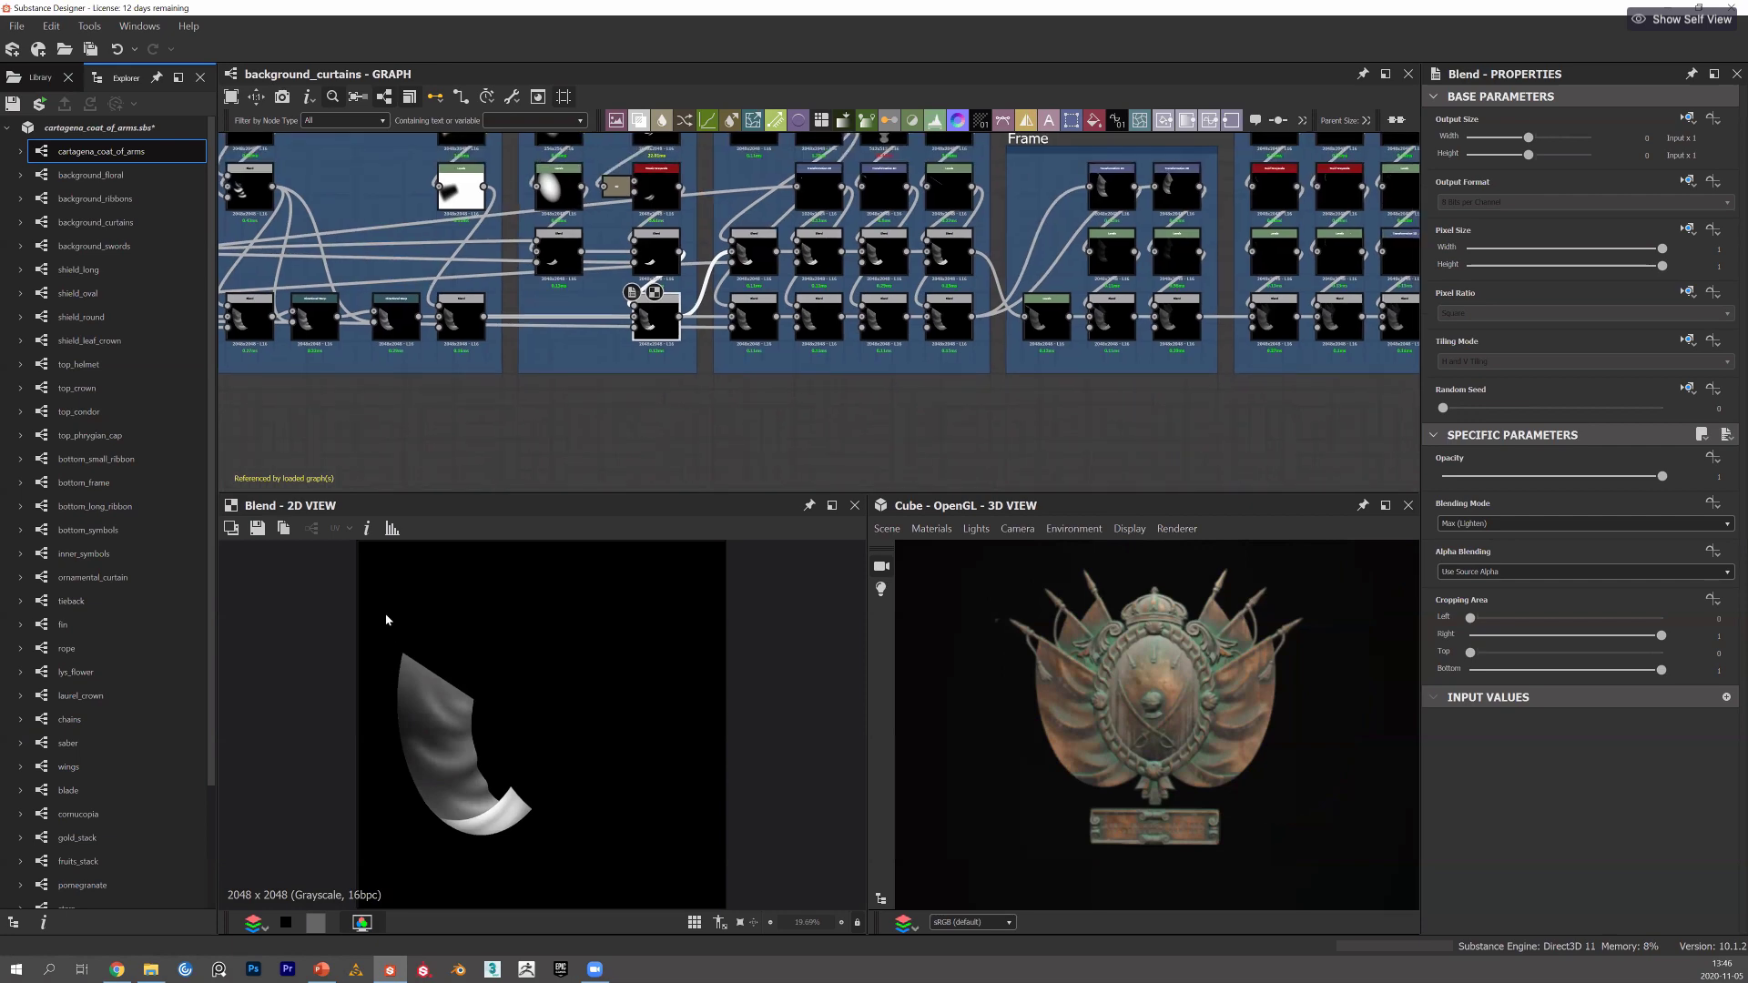
scroll(756, 348, "up", 1)
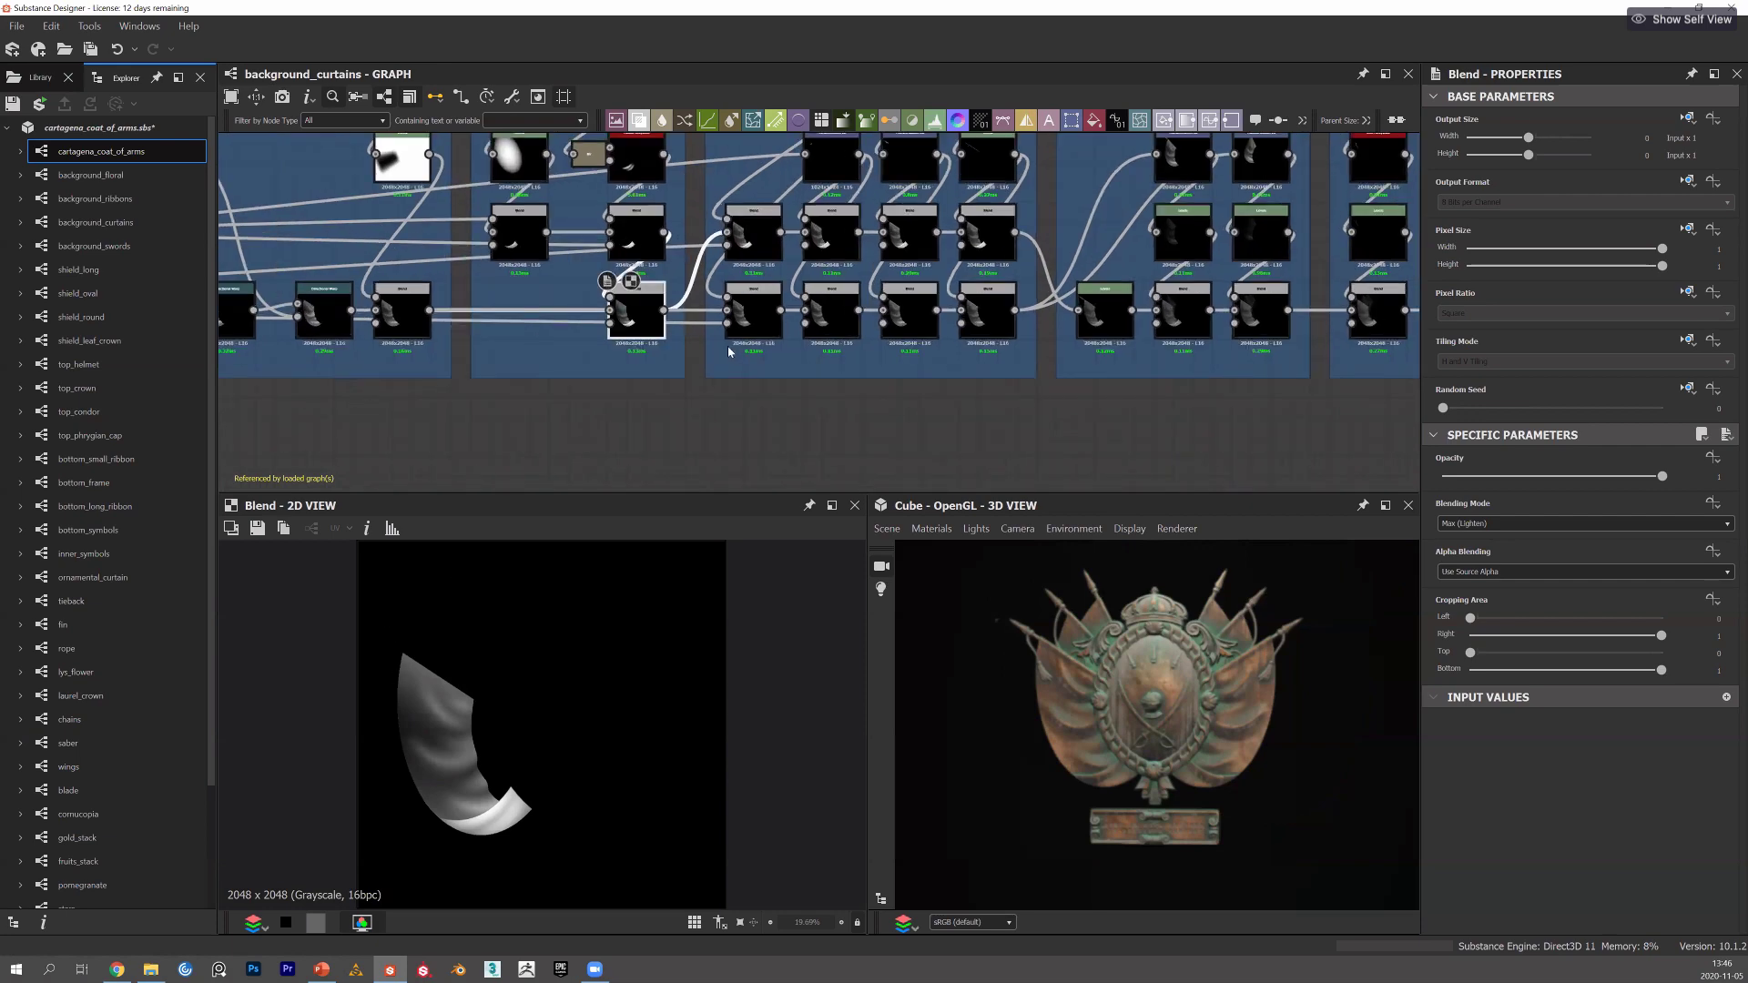
scroll(710, 277, "down", 3)
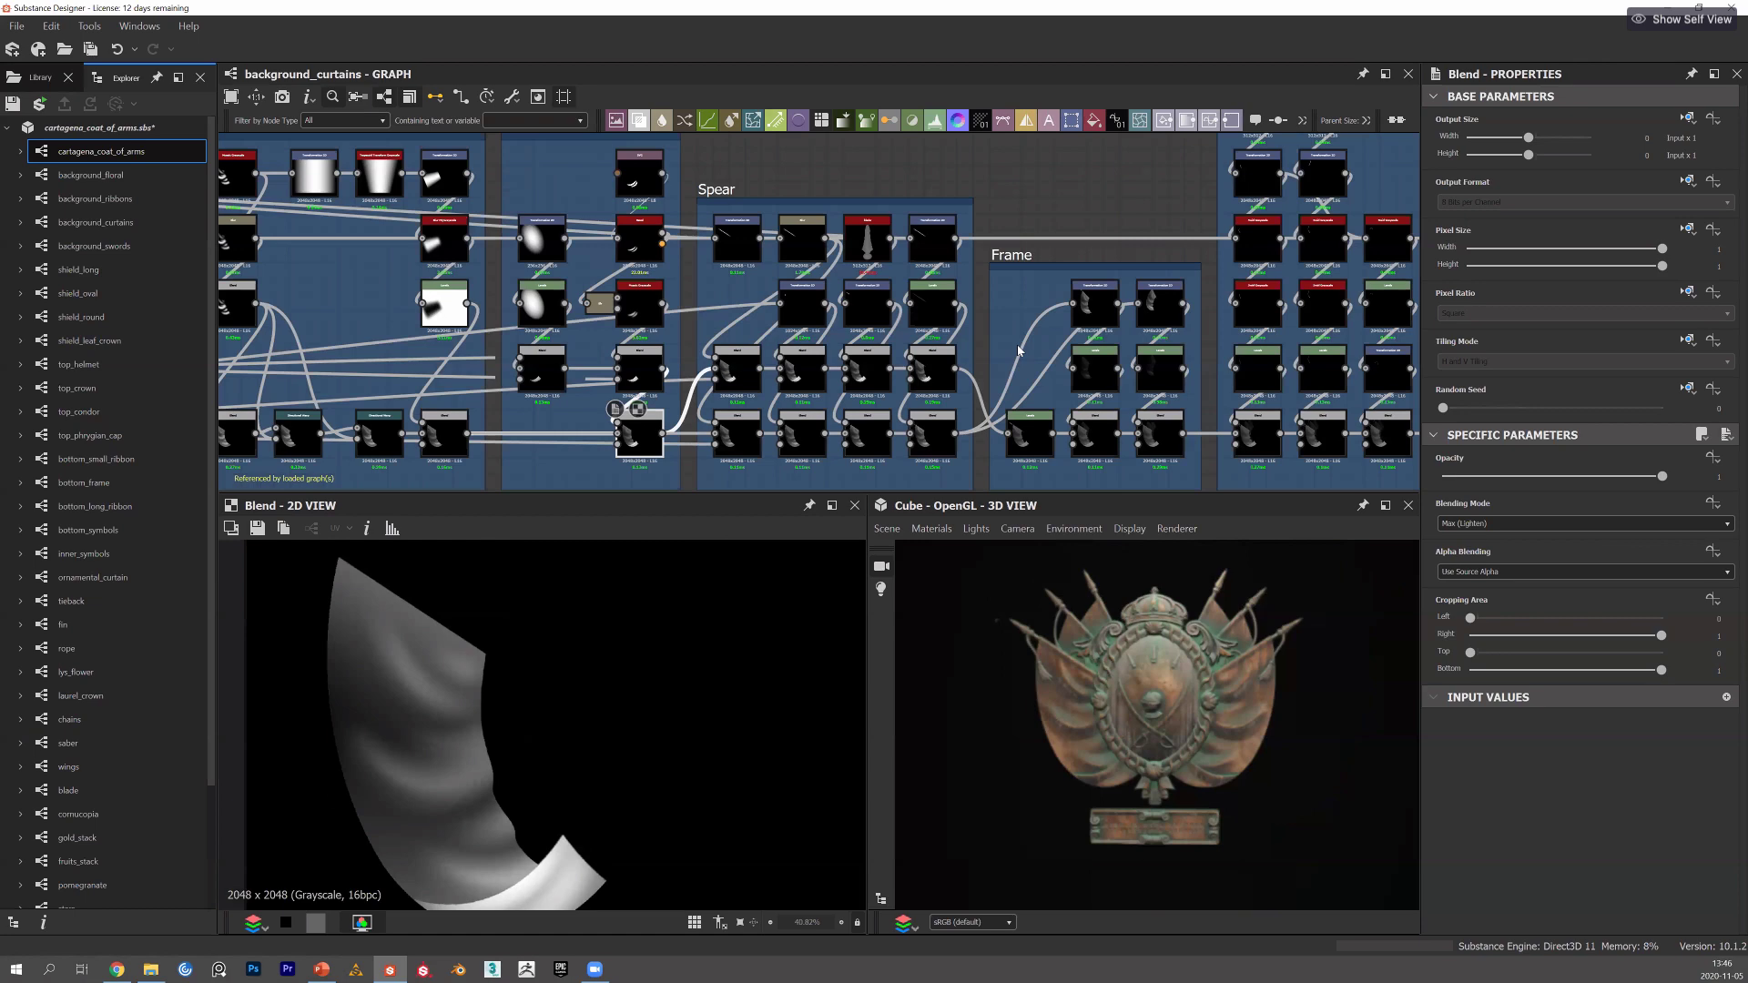
Preview the last Blend in the Spear frame to see the curtain combined with its spear.
middle_click_drag(850, 348, 1017, 350)
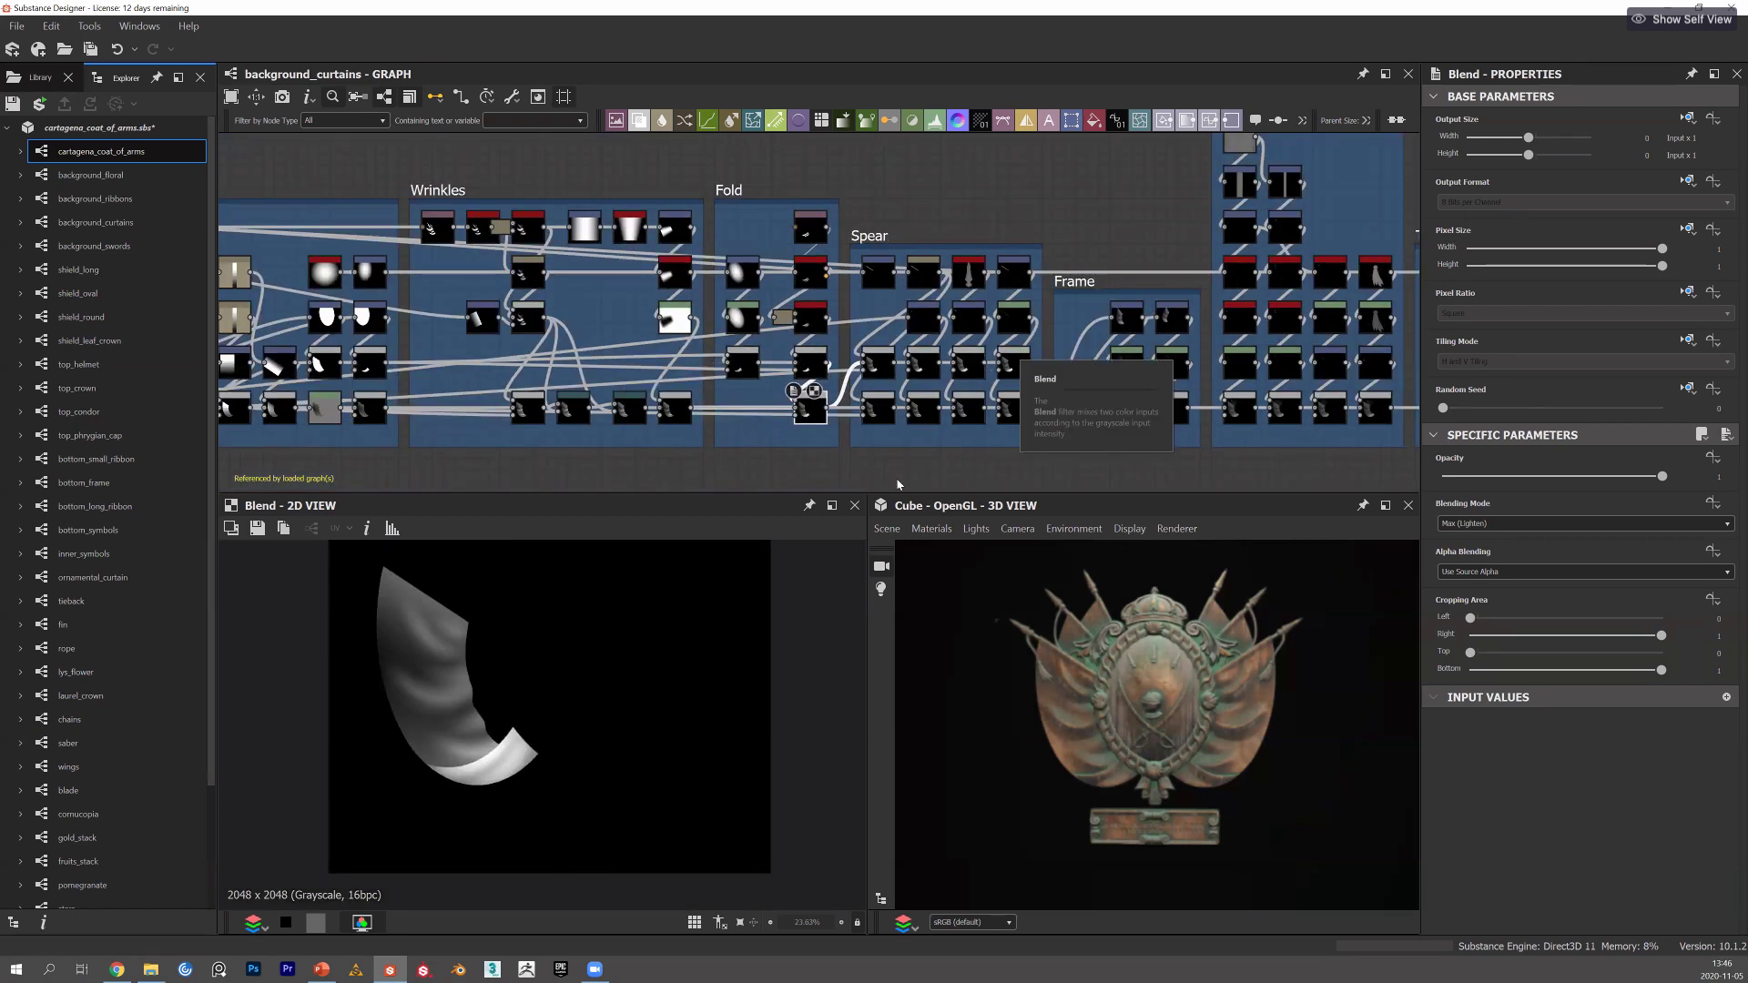
middle_click_drag(860, 244, 806, 183)
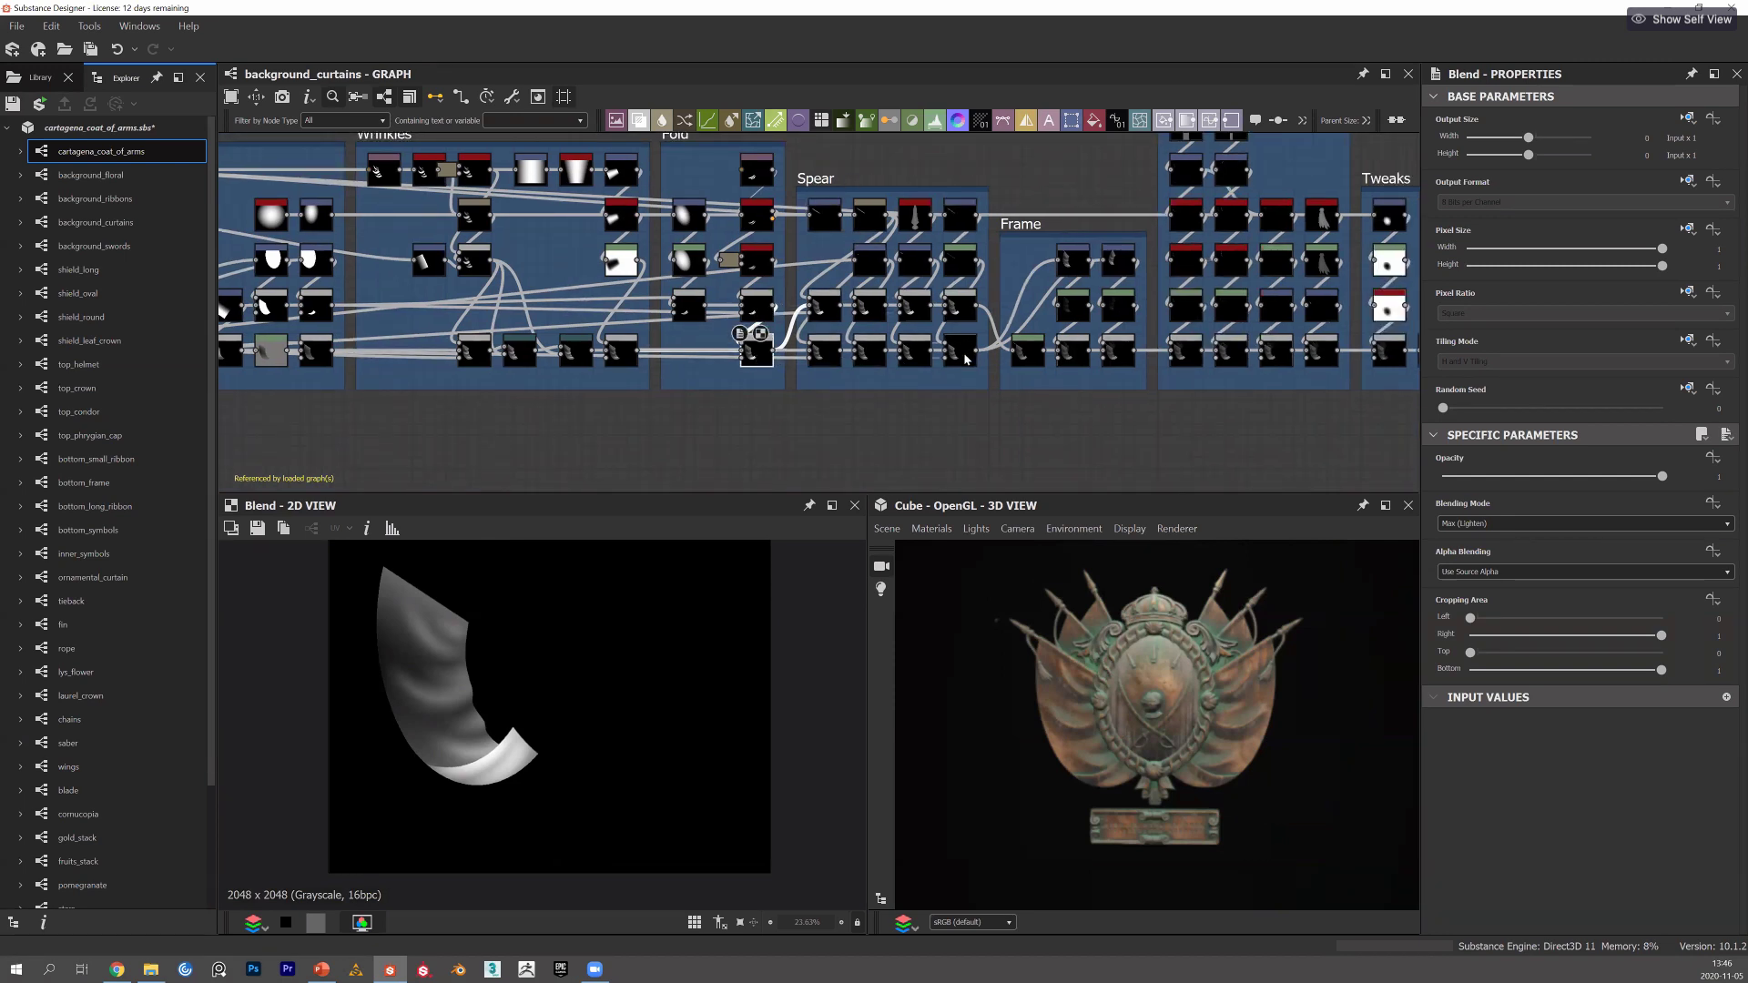
left_click(962, 355)
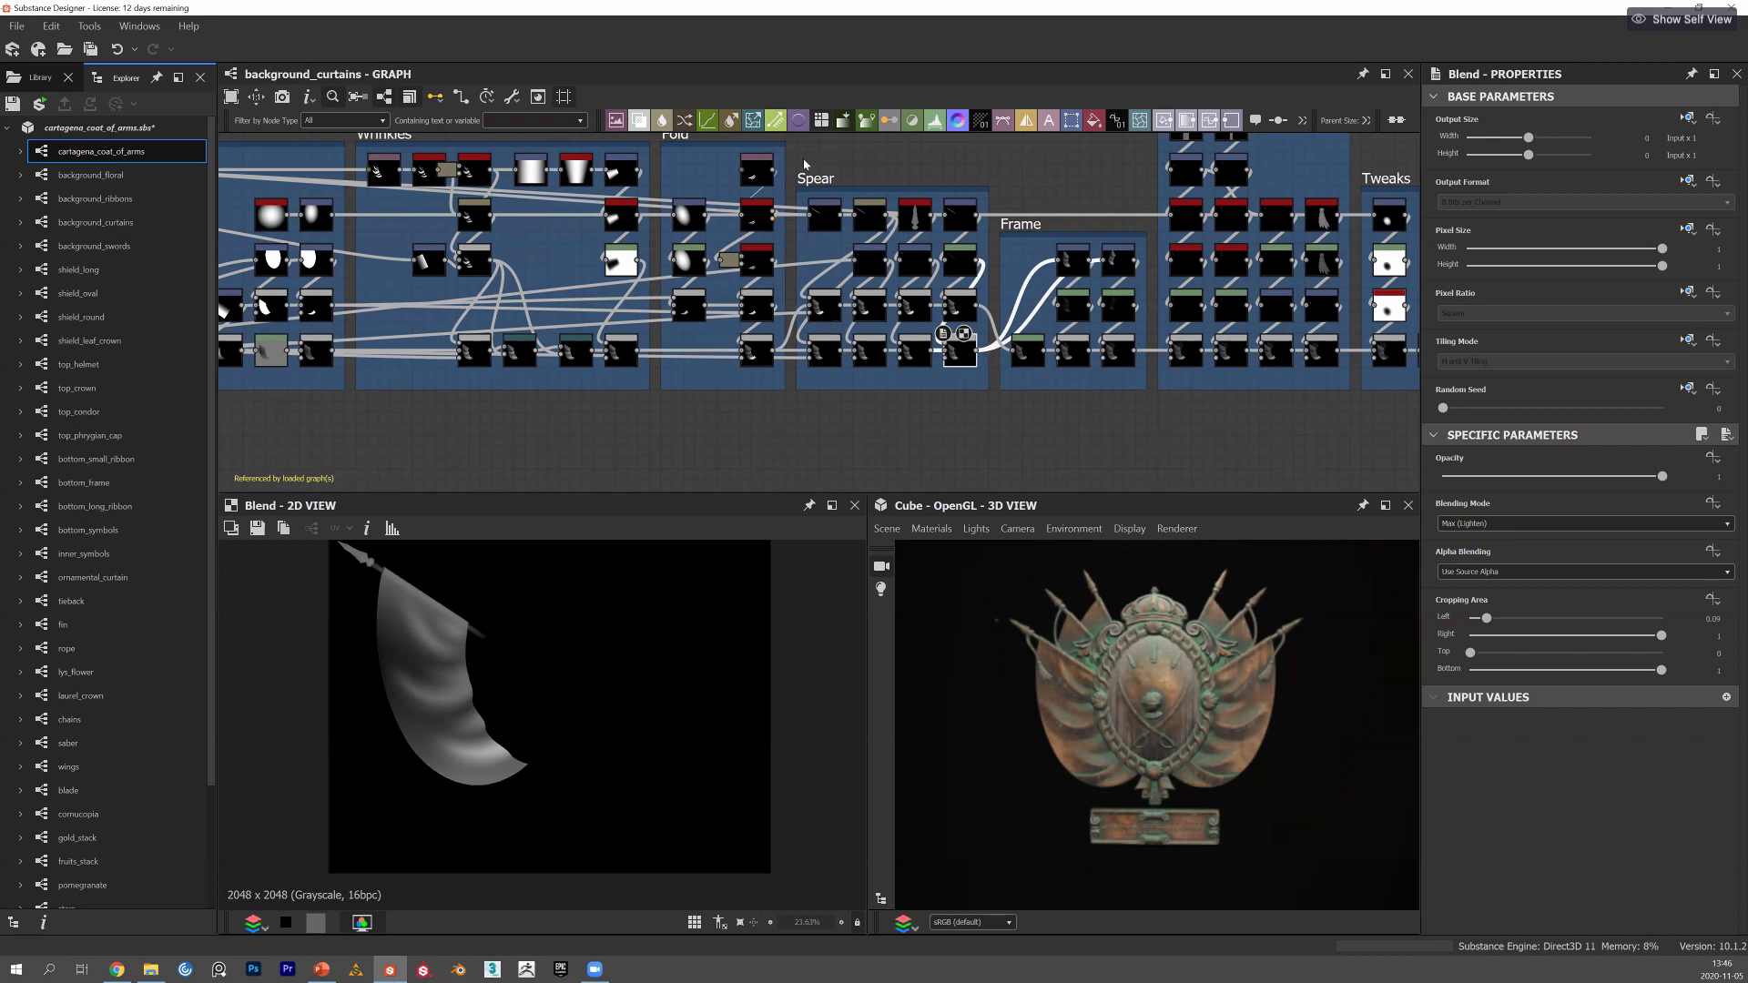
Preview the Spear frame's first Transformation 2D, then go through its bottom-row Blend nodes to follow how the spear is added.
scroll(822, 393, "up", 2)
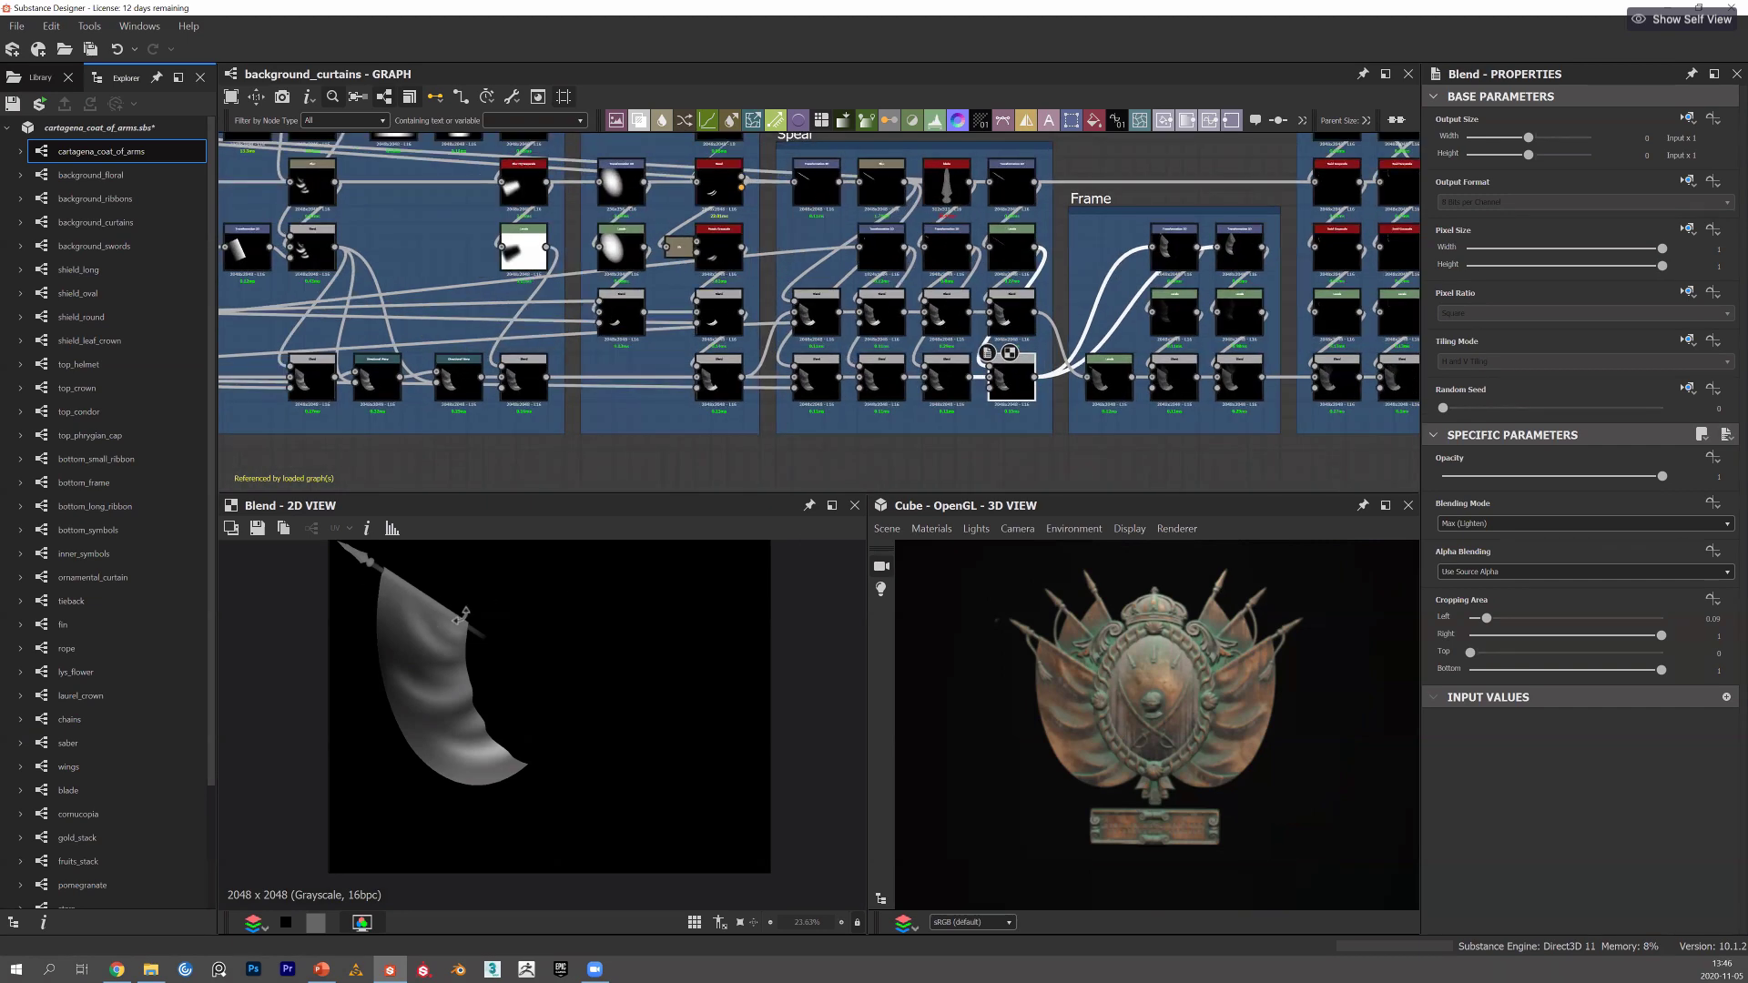
scroll(842, 294, "up", 1)
left_click(811, 163)
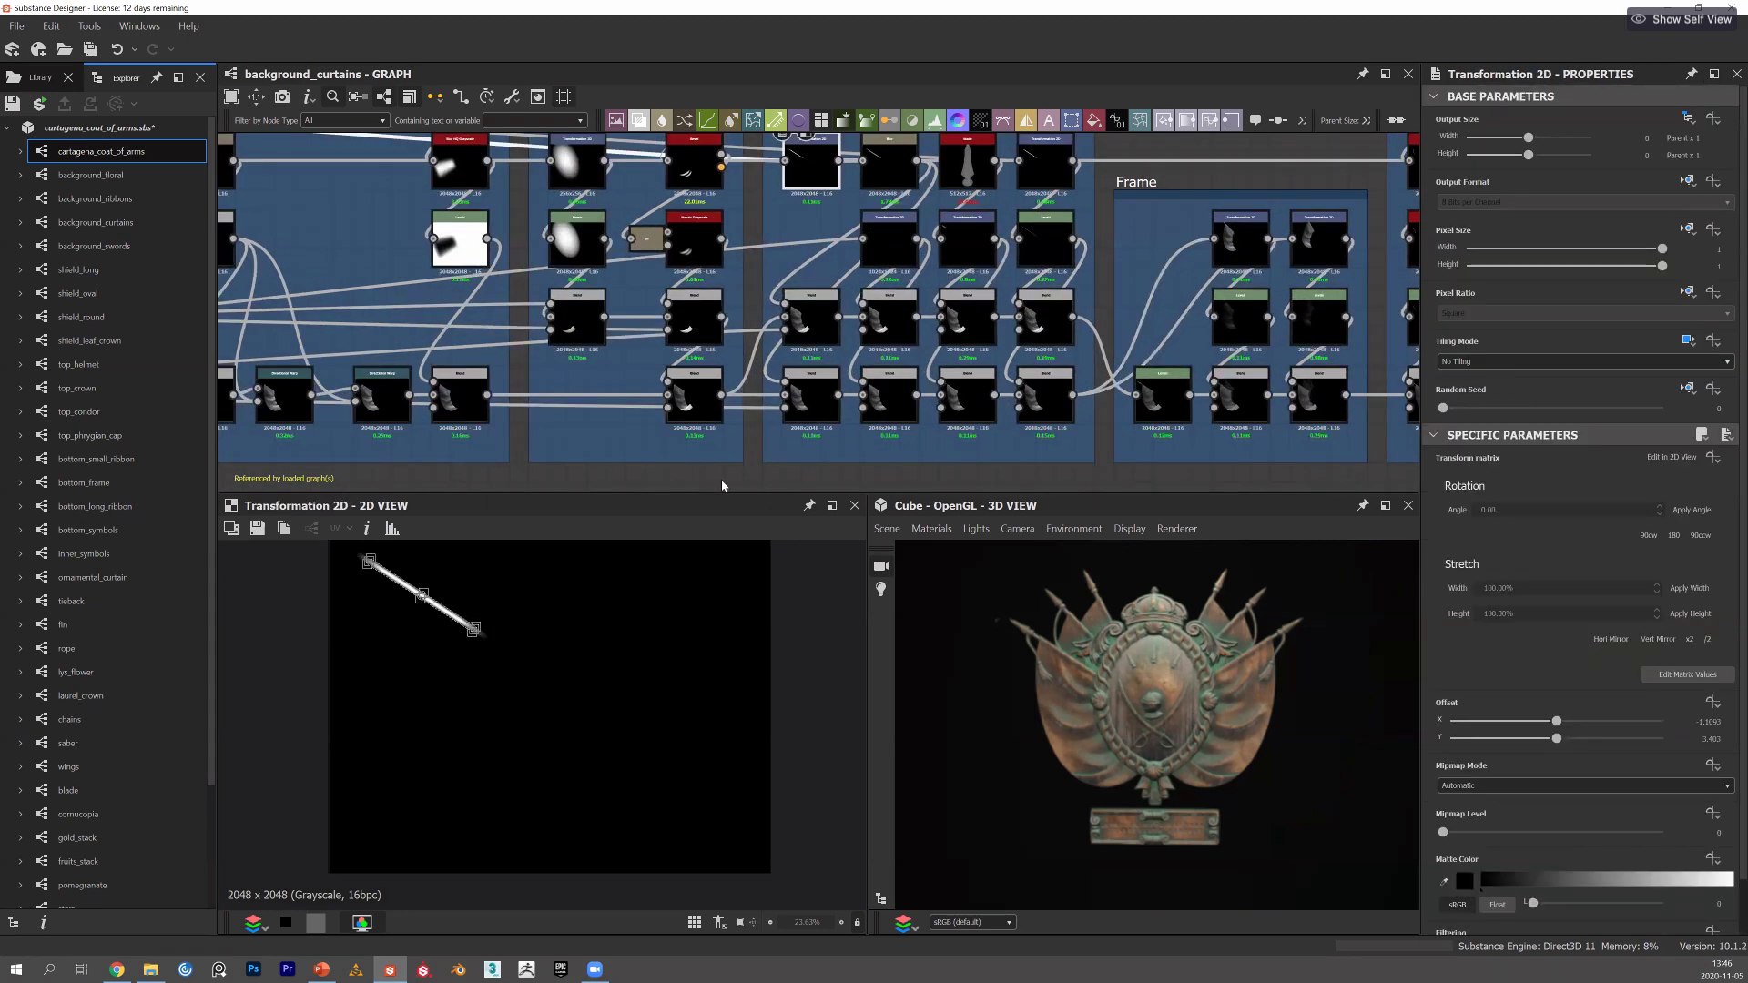
left_click(817, 394)
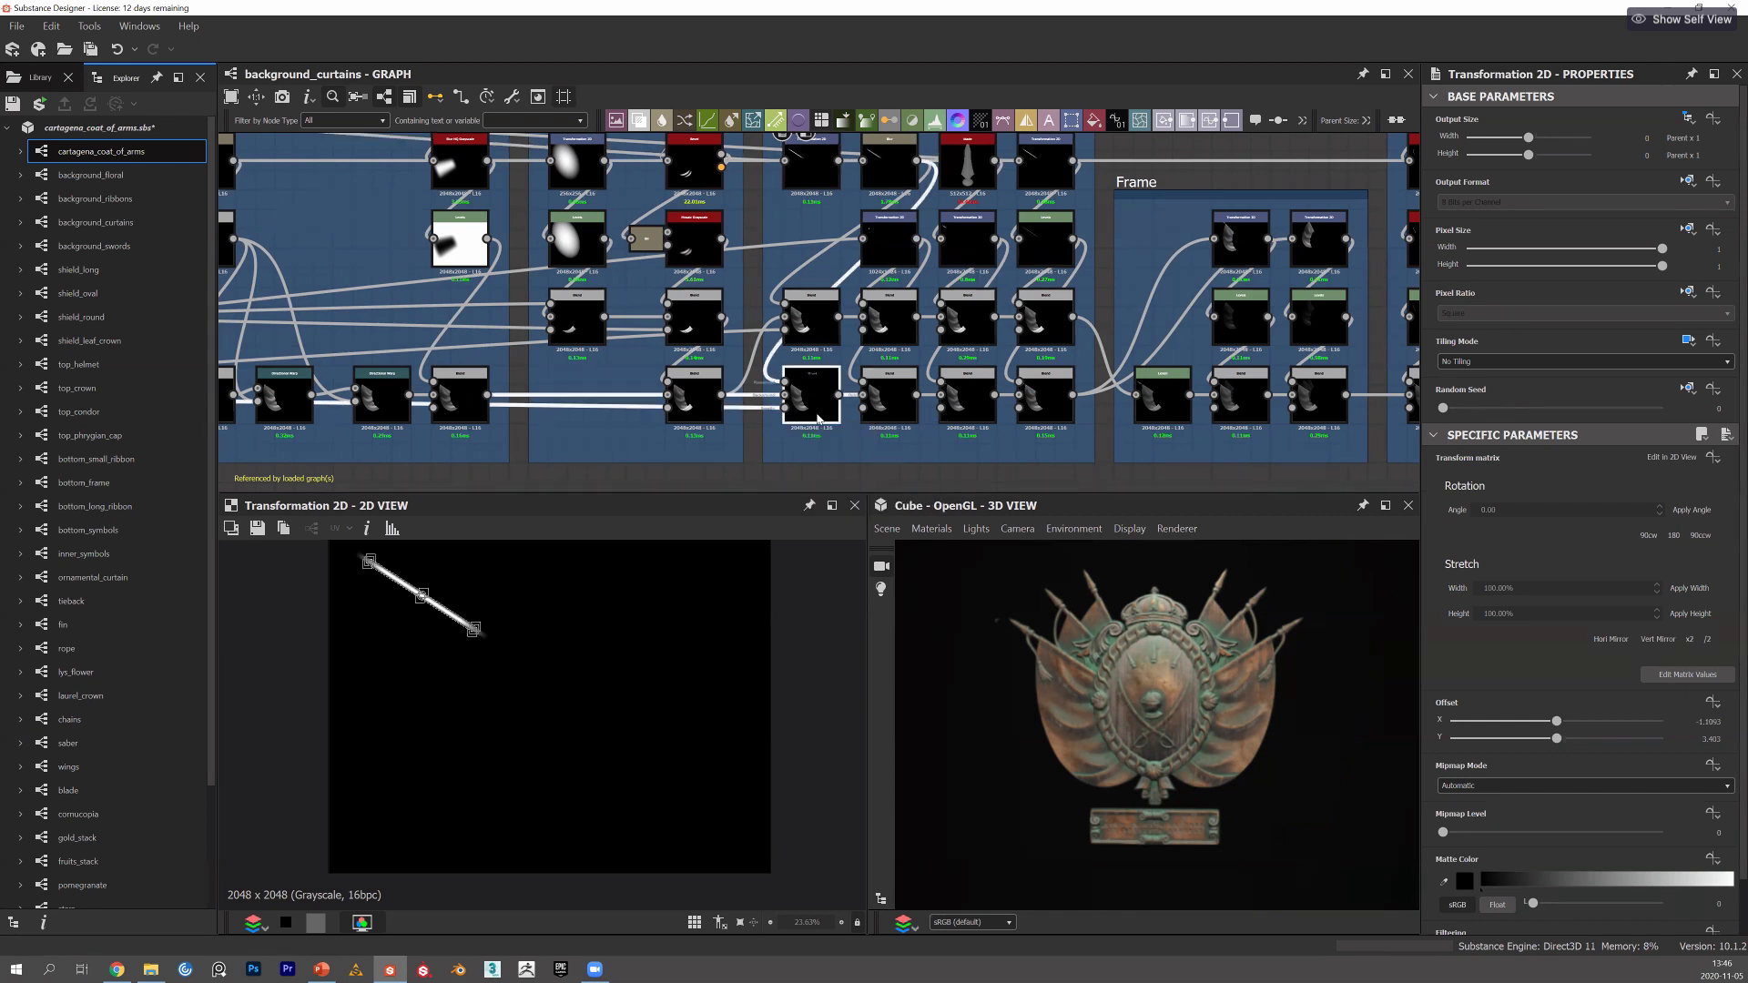
left_click(878, 401)
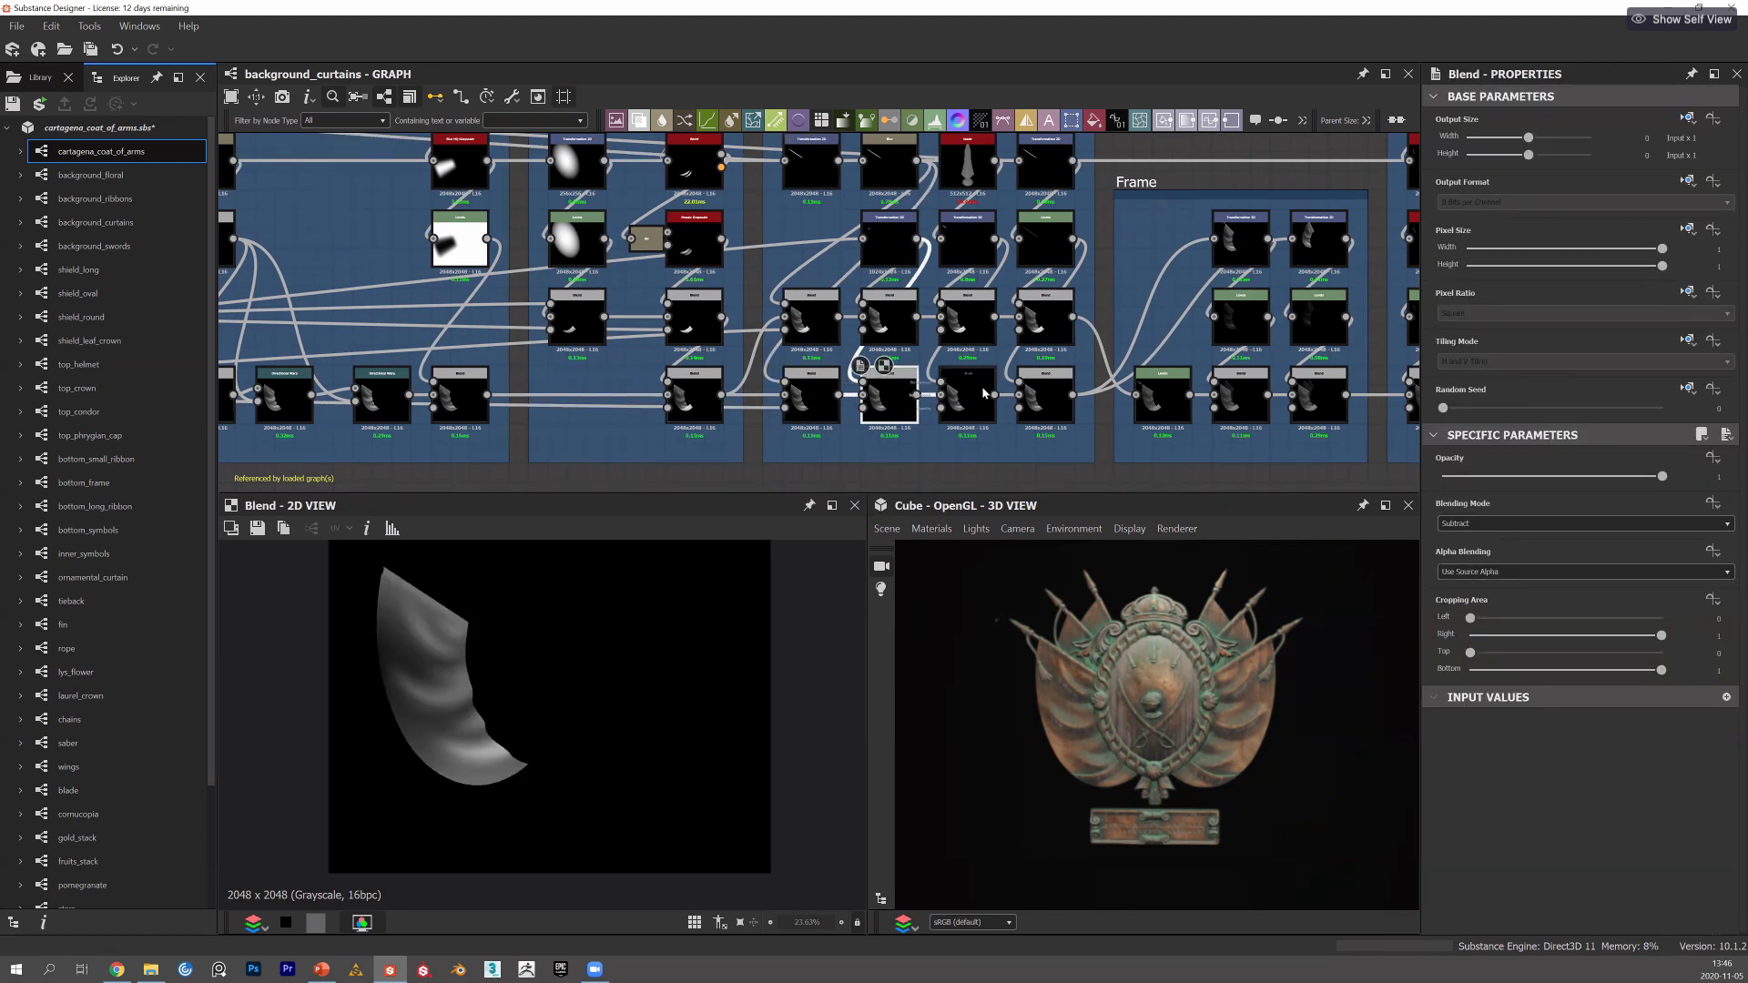
left_click(983, 393)
left_click(1043, 395)
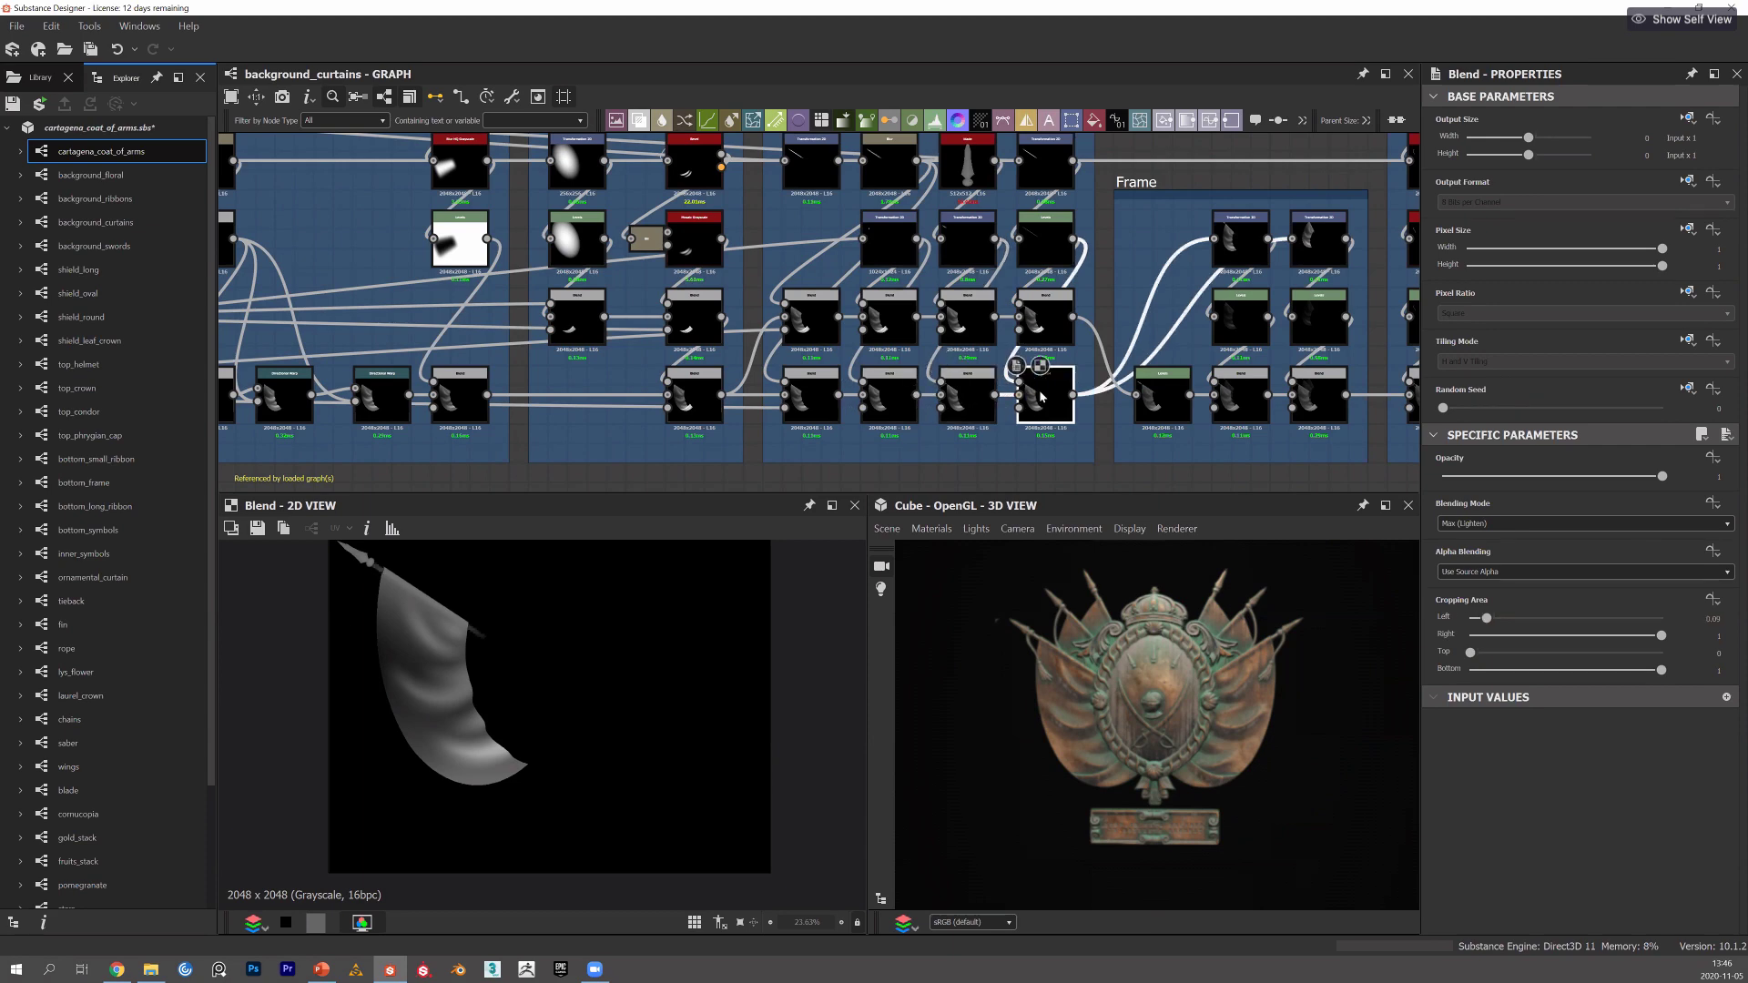
Preview the blade node in the Spear frame to examine the spearhead shape.
scroll(877, 305, "down", 3)
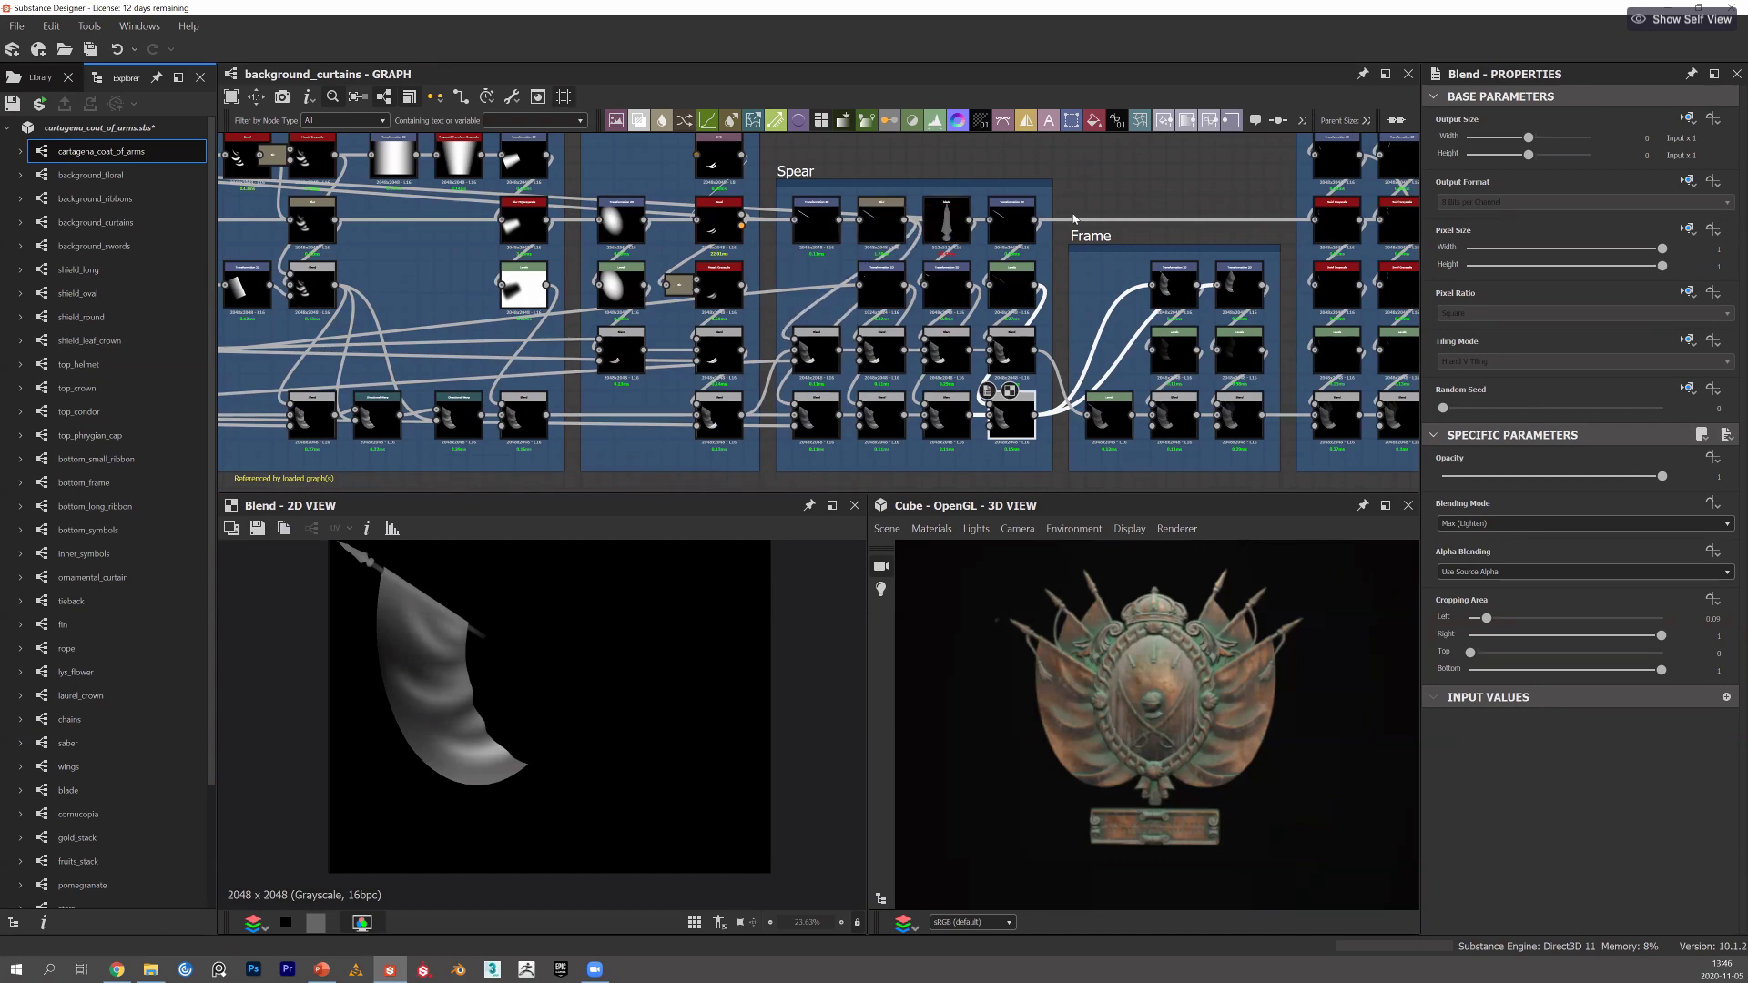
scroll(950, 221, "up", 2)
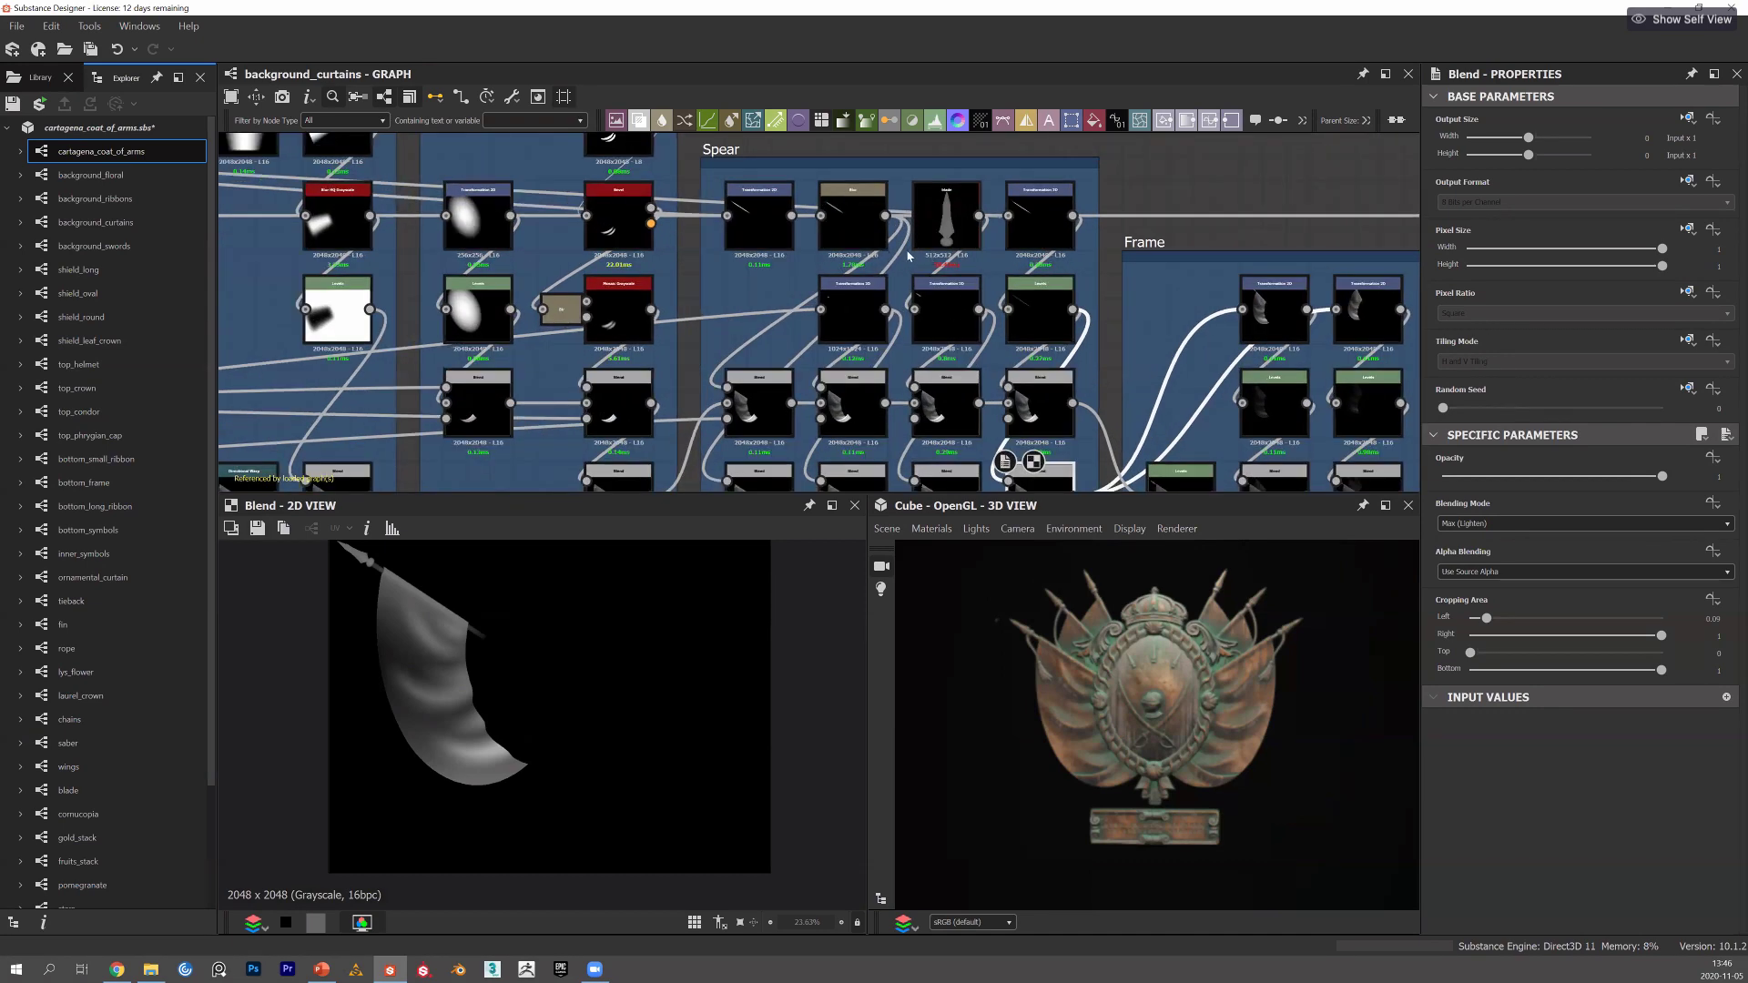
scroll(908, 257, "up", 3)
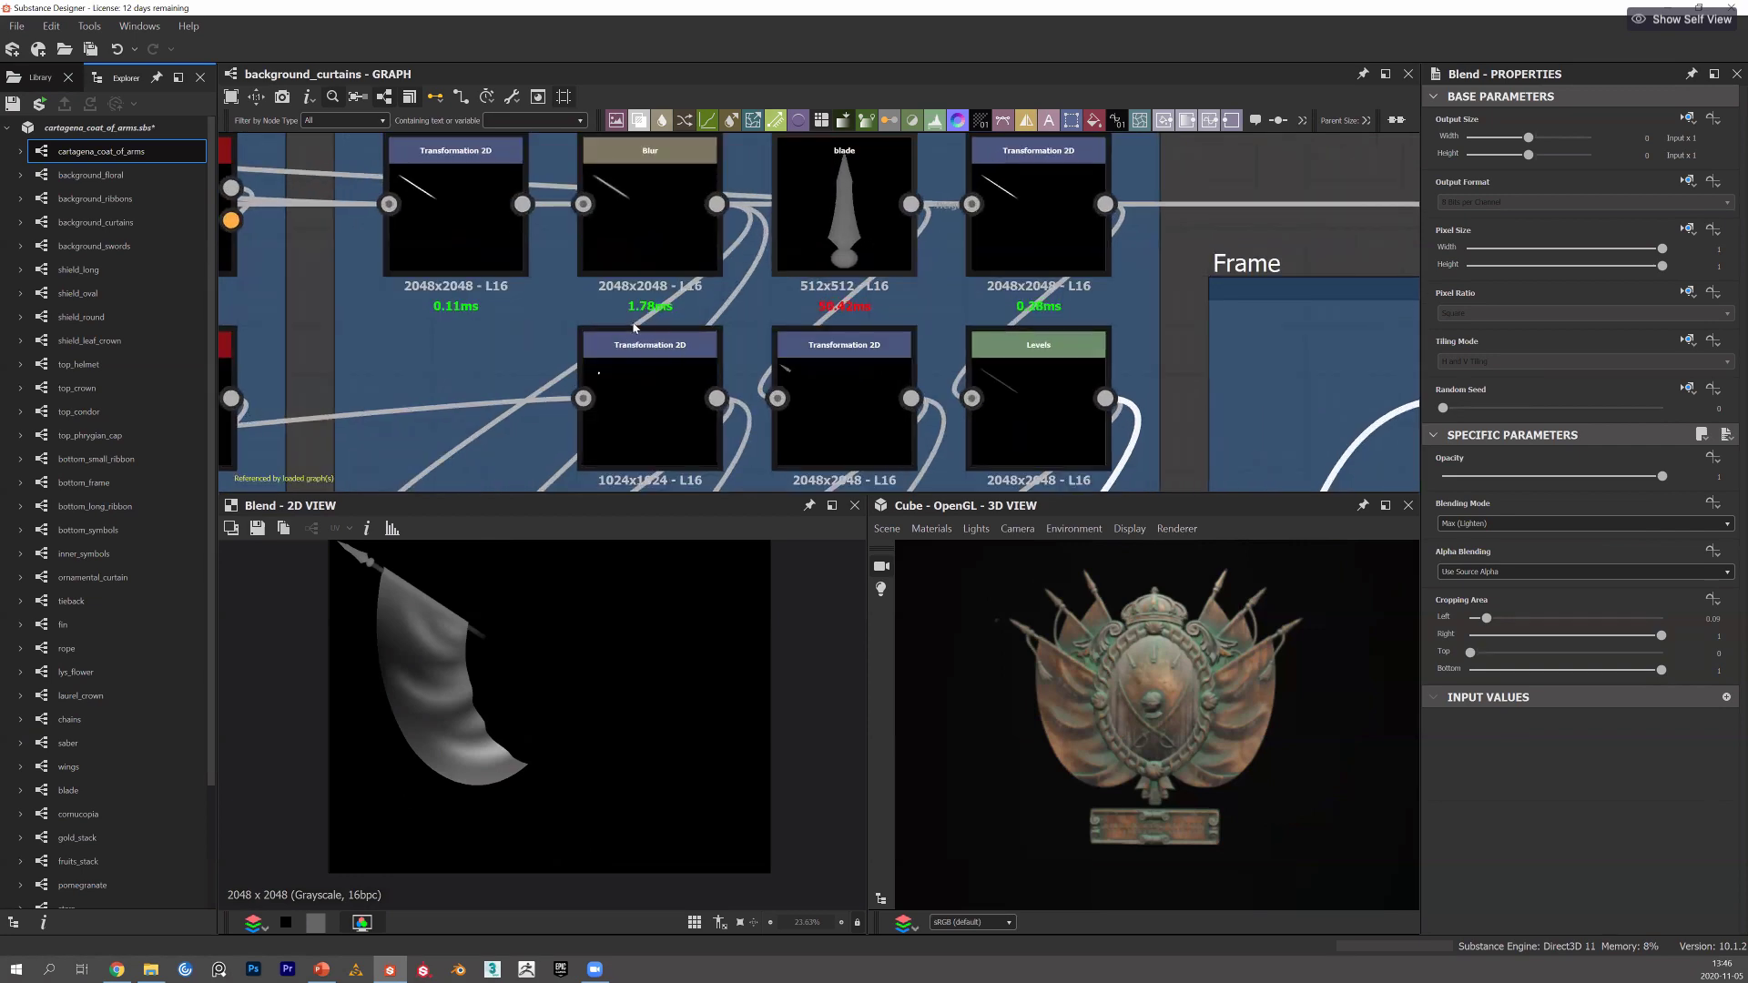
left_click(844, 210)
scroll(878, 238, "down", 5)
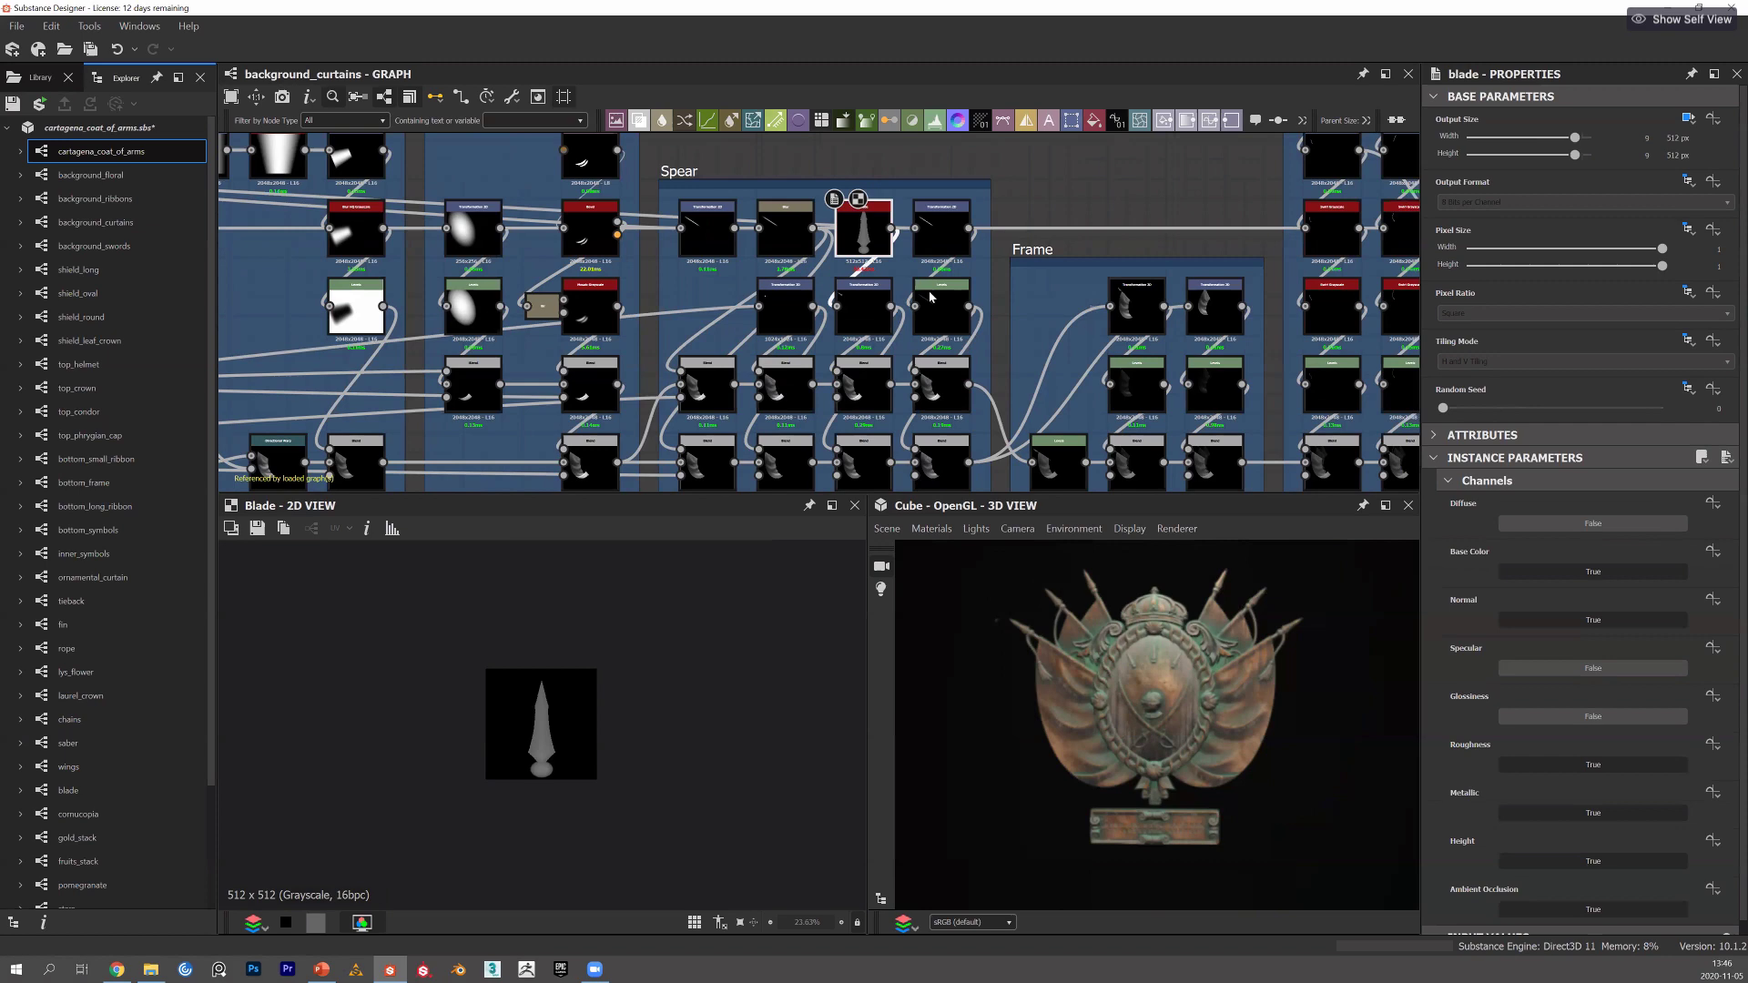
Preview the ornamental_curtain node in the Central fold frame.
middle_click_drag(1109, 251, 559, 166)
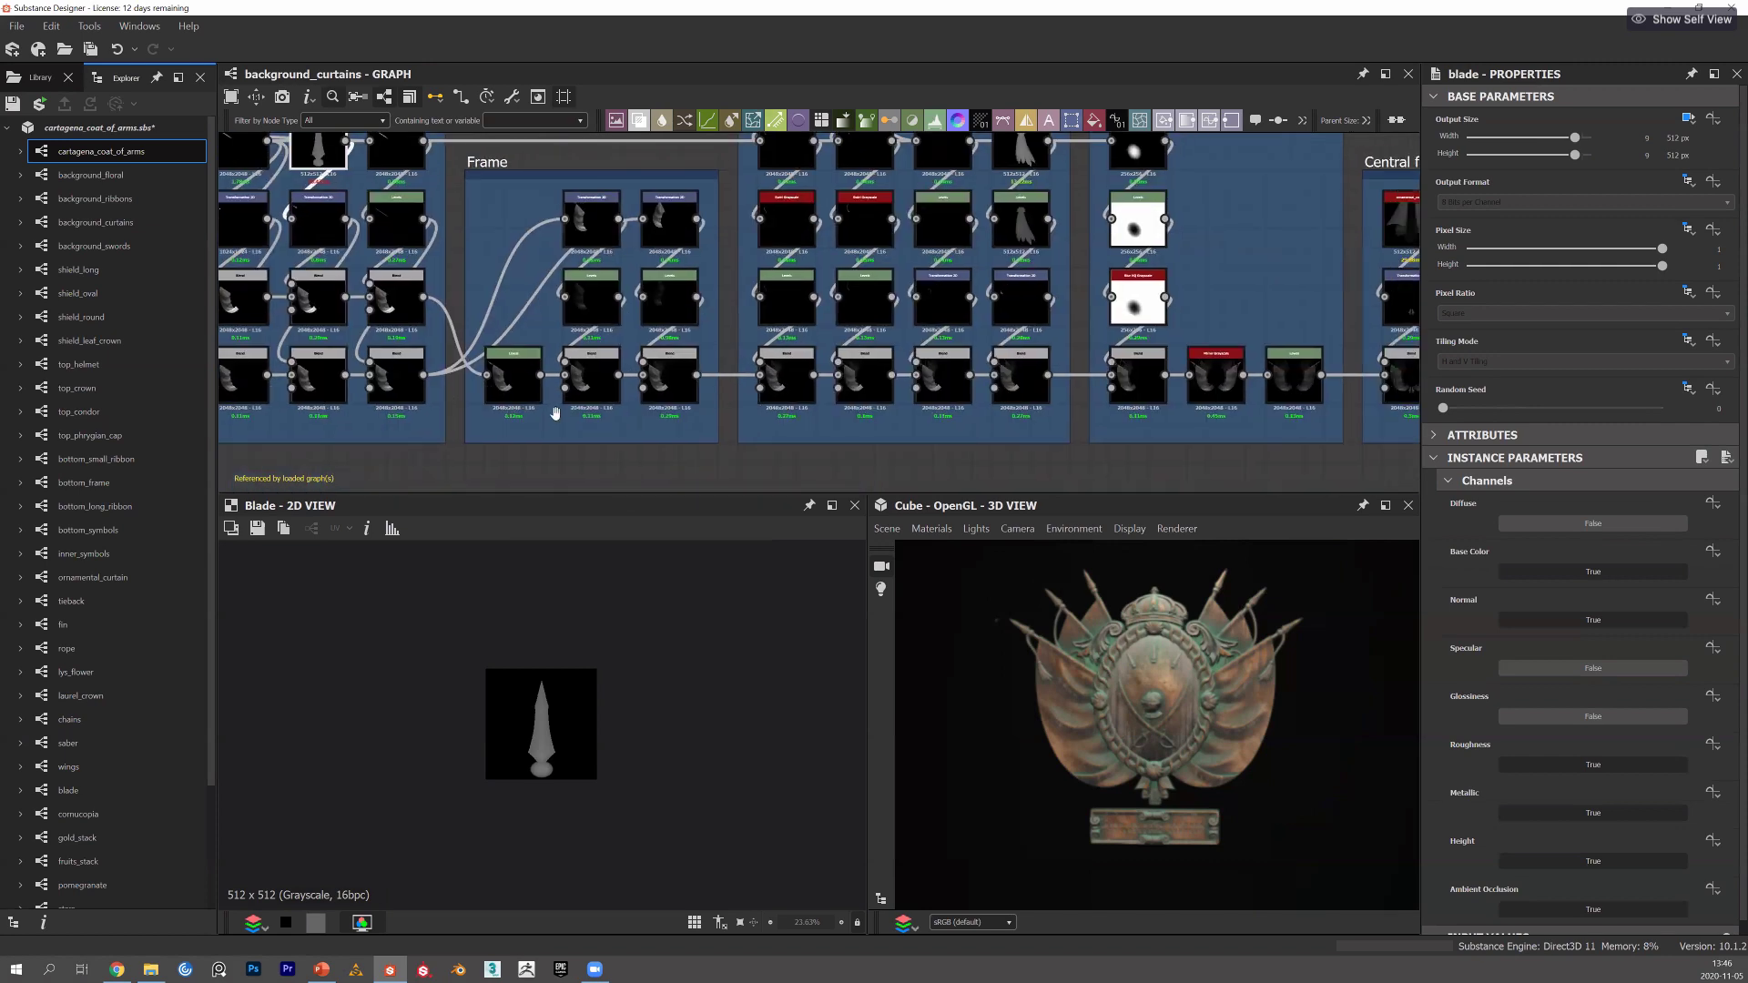
middle_click_drag(1274, 299, 763, 288)
left_click(901, 209)
middle_click_drag(901, 209, 1141, 359)
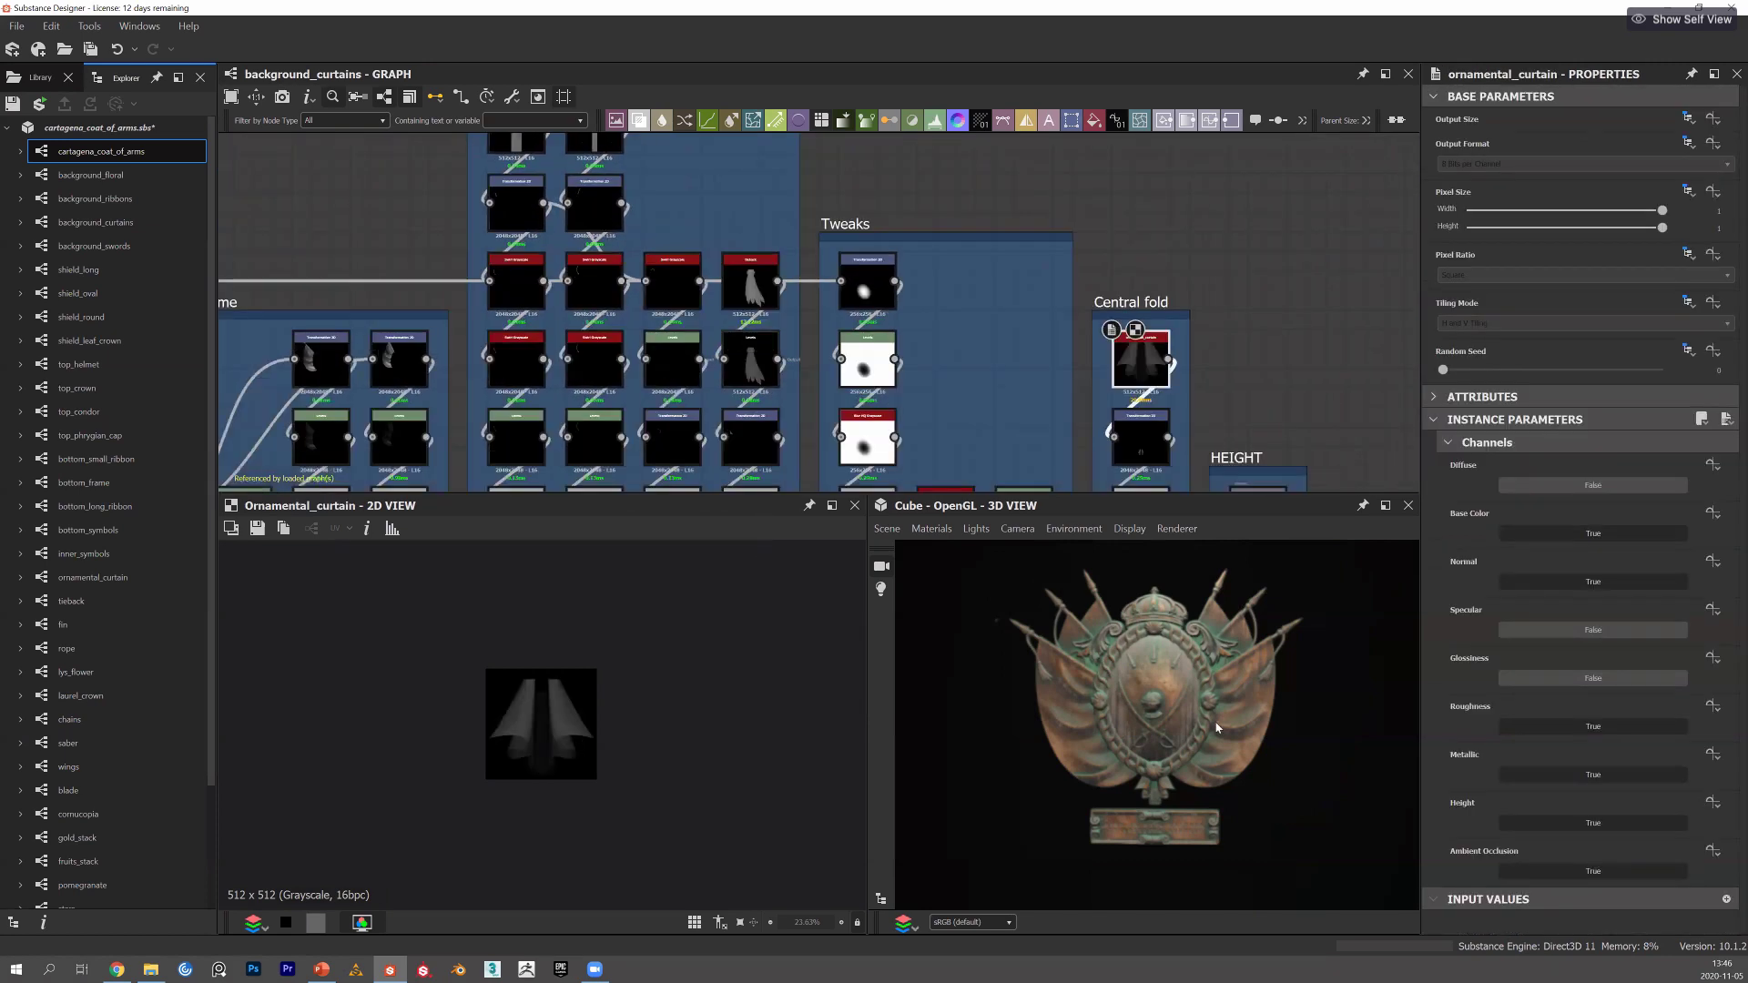
Preview the tieback node beside the Tweaks frame and inspect the matching tassel on the 3D coat of arms.
left_click(751, 280)
scroll(1108, 675, "up", 5)
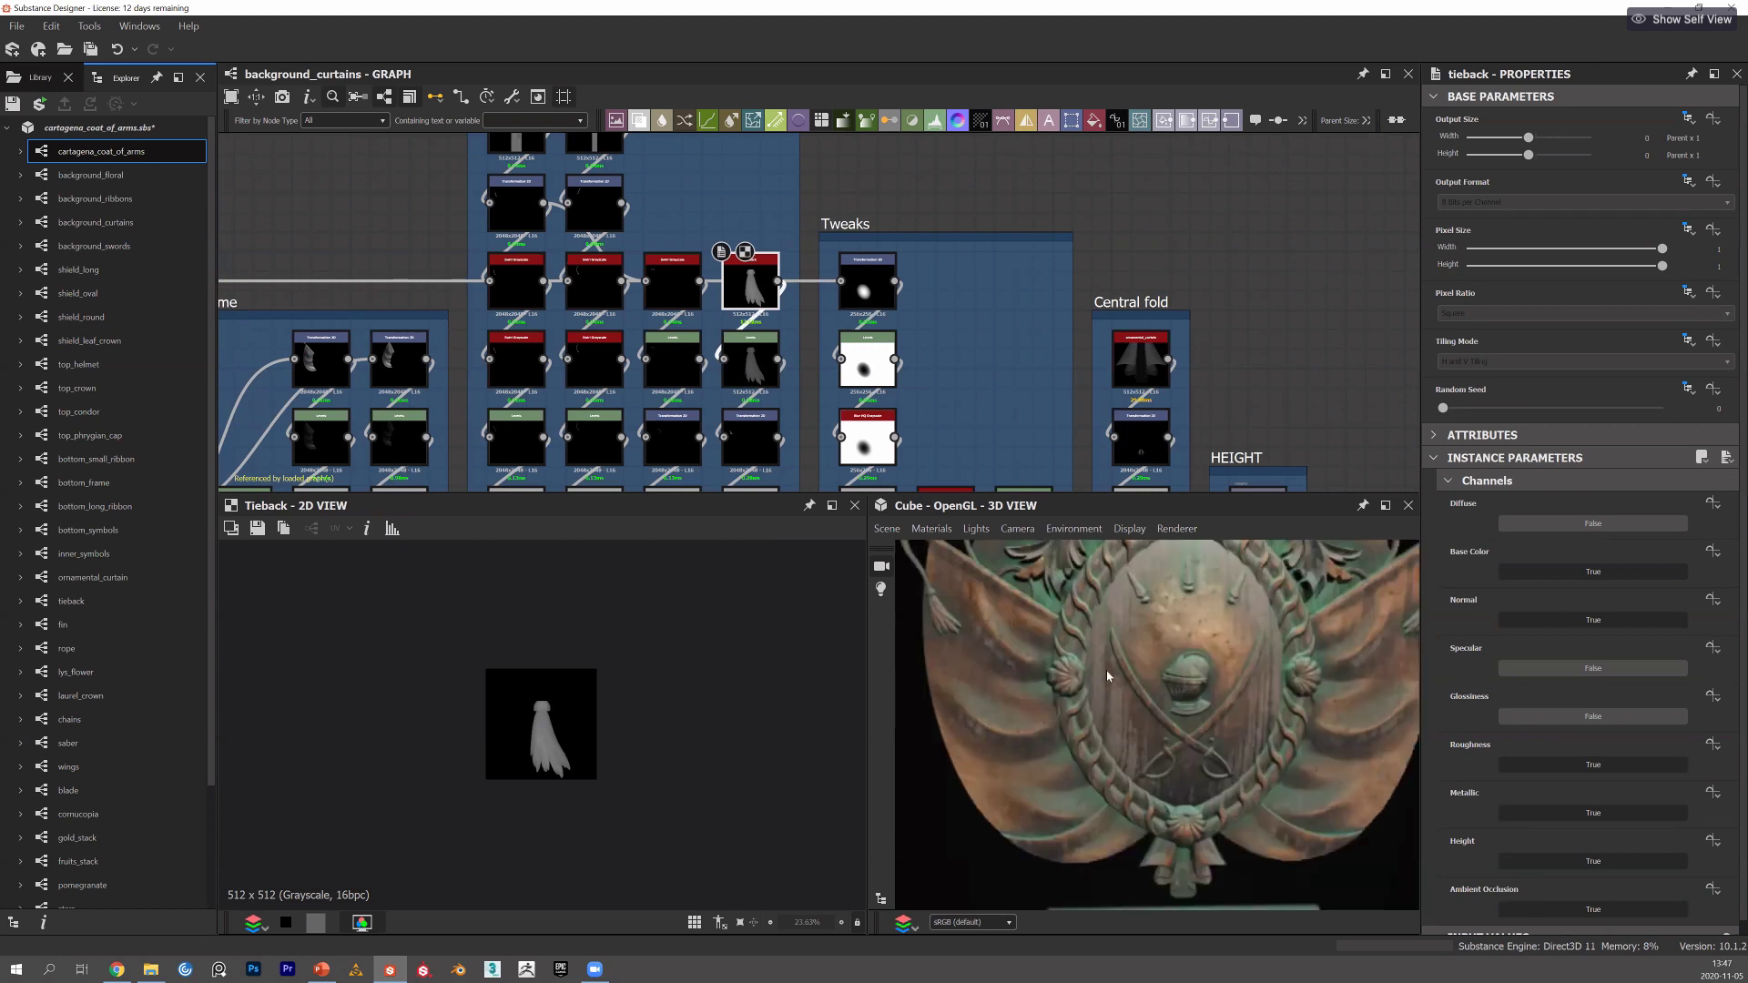
middle_click_drag(1108, 675, 1205, 717)
scroll(1027, 625, "up", 2)
middle_click_drag(1028, 624, 1083, 628)
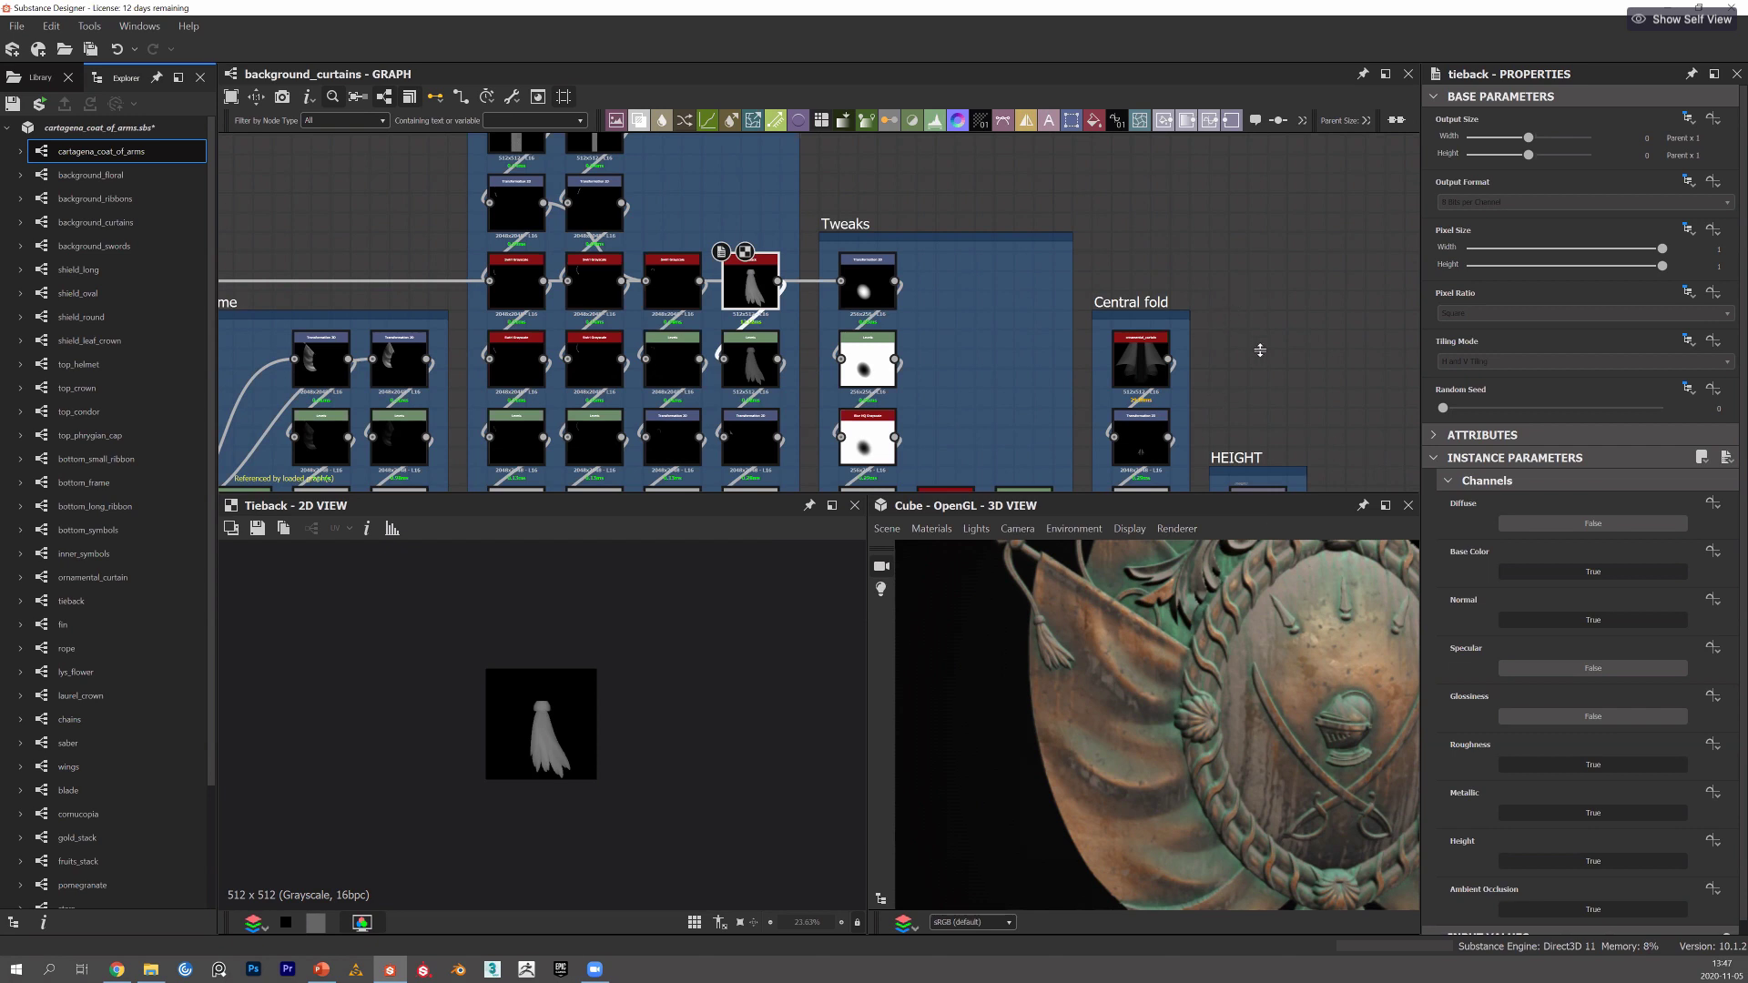
Preview the Central fold frame's Blend and the height output, and look over the whole background_curtains graph.
middle_click_drag(1304, 372, 1183, 262)
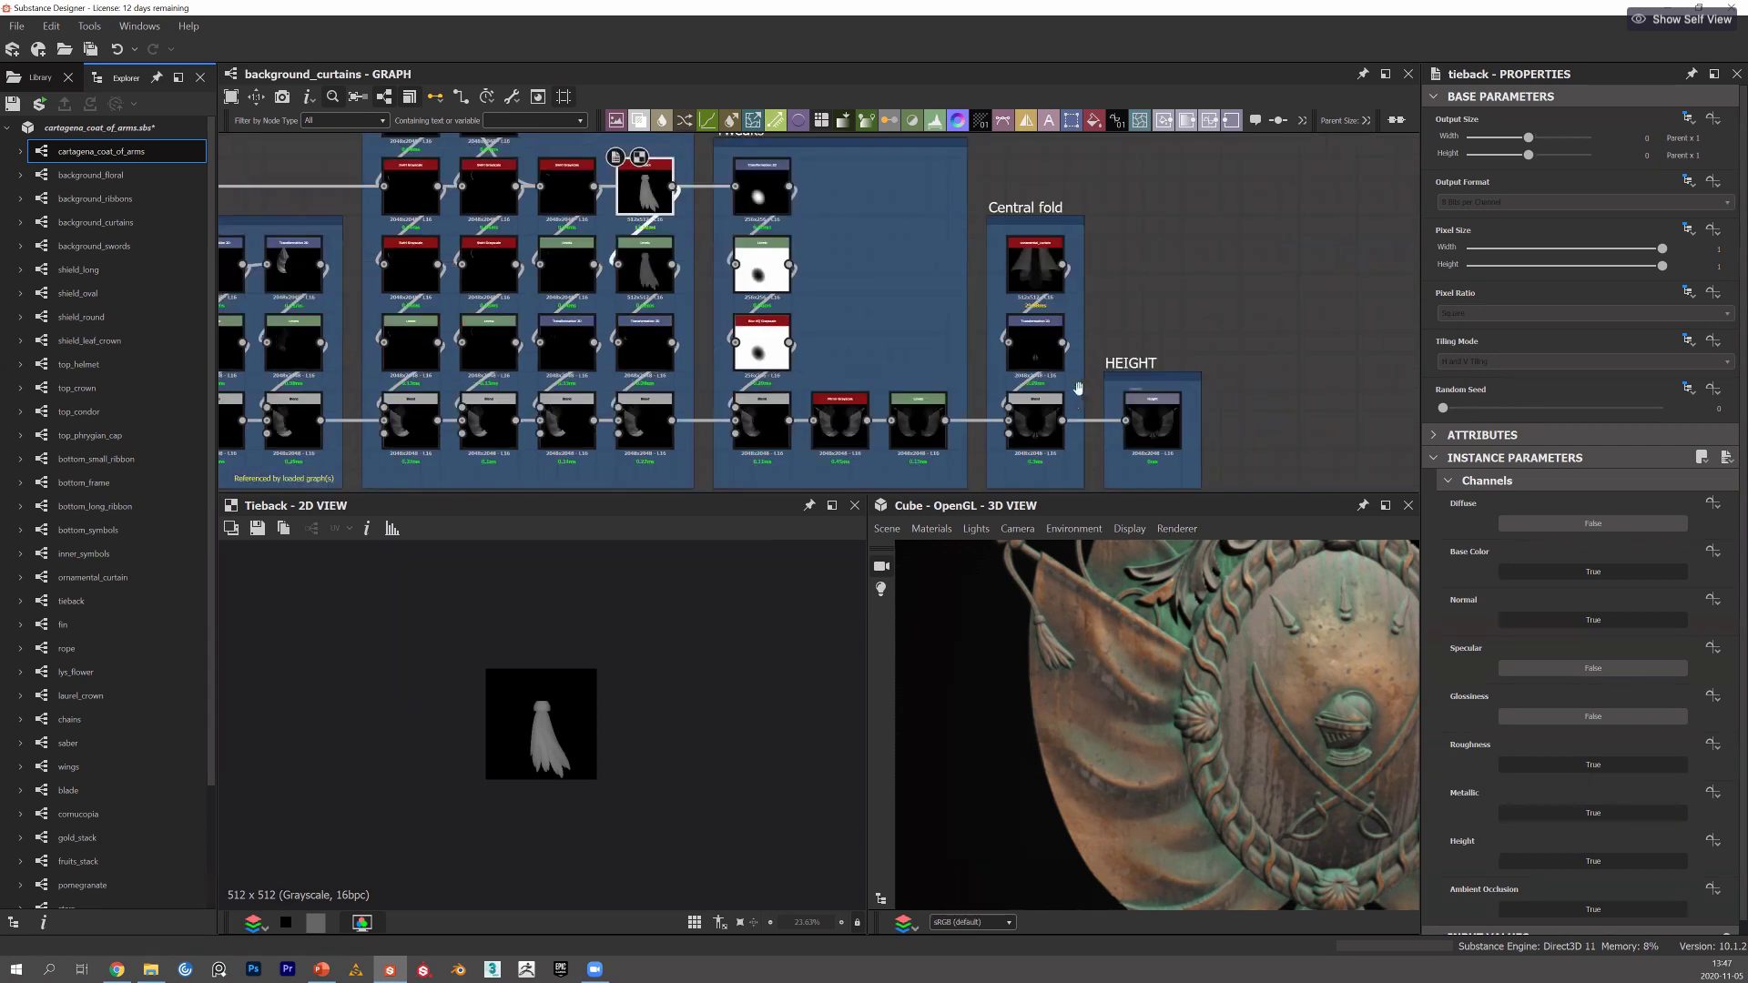
middle_click_drag(1028, 389, 1015, 376)
left_click(1015, 382)
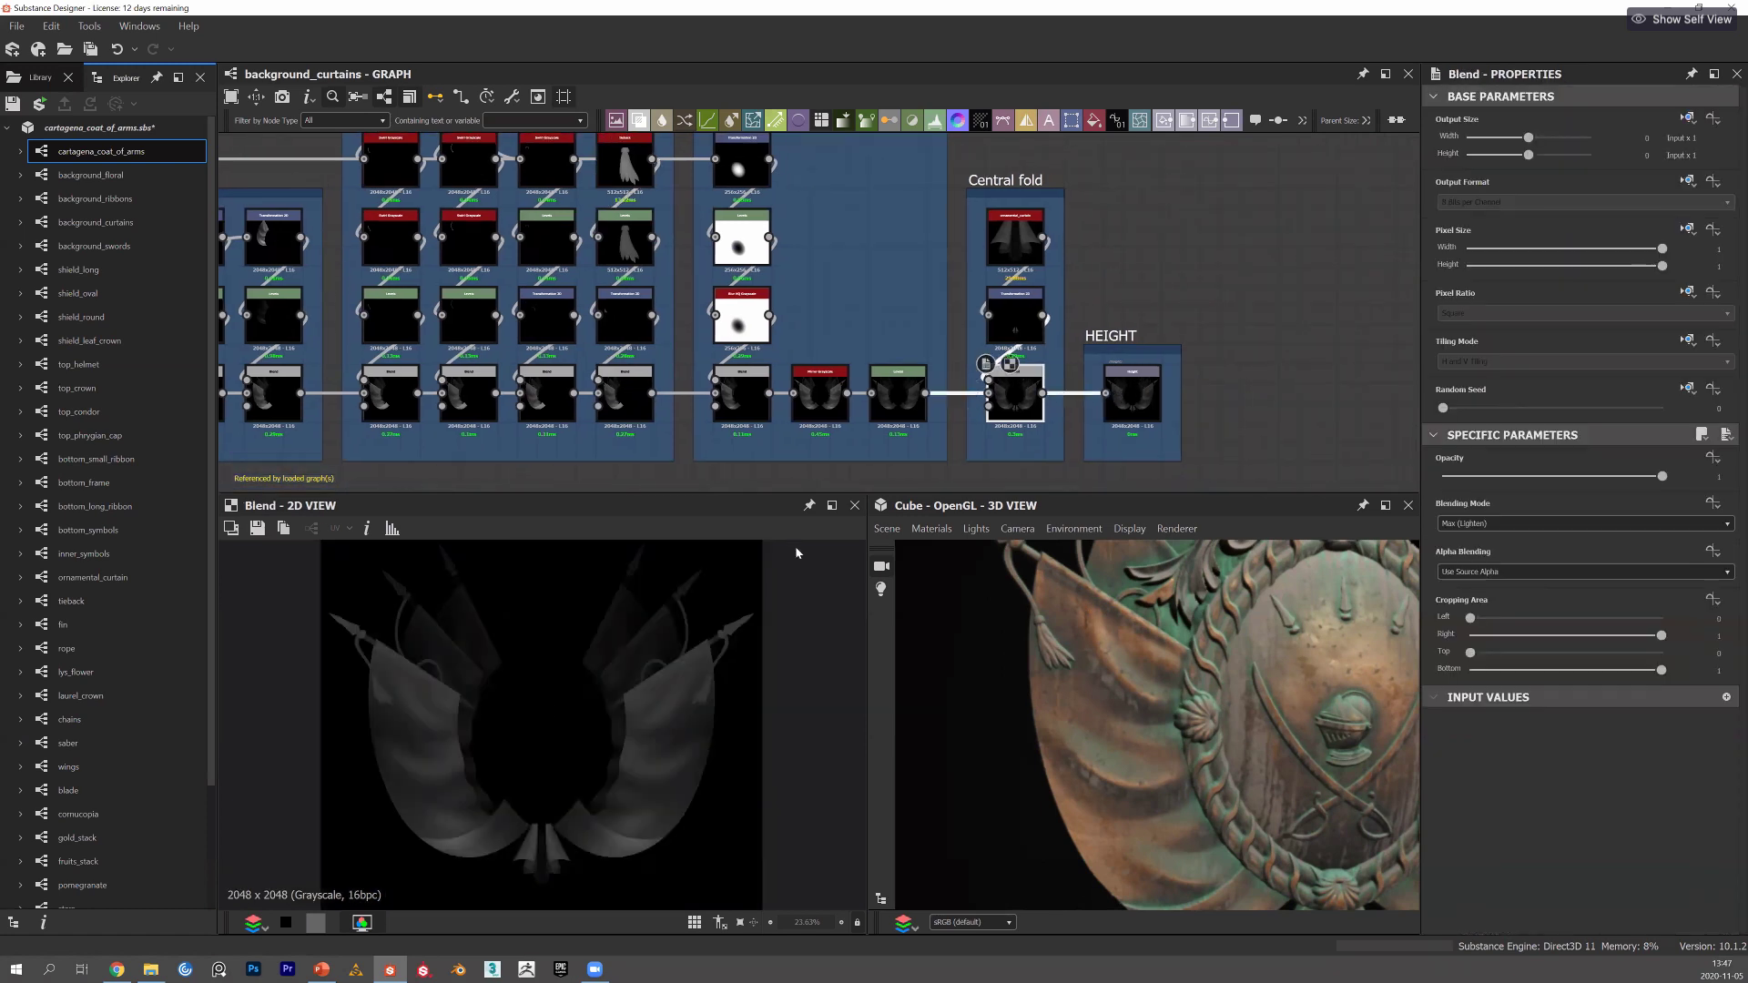
left_click(1131, 393)
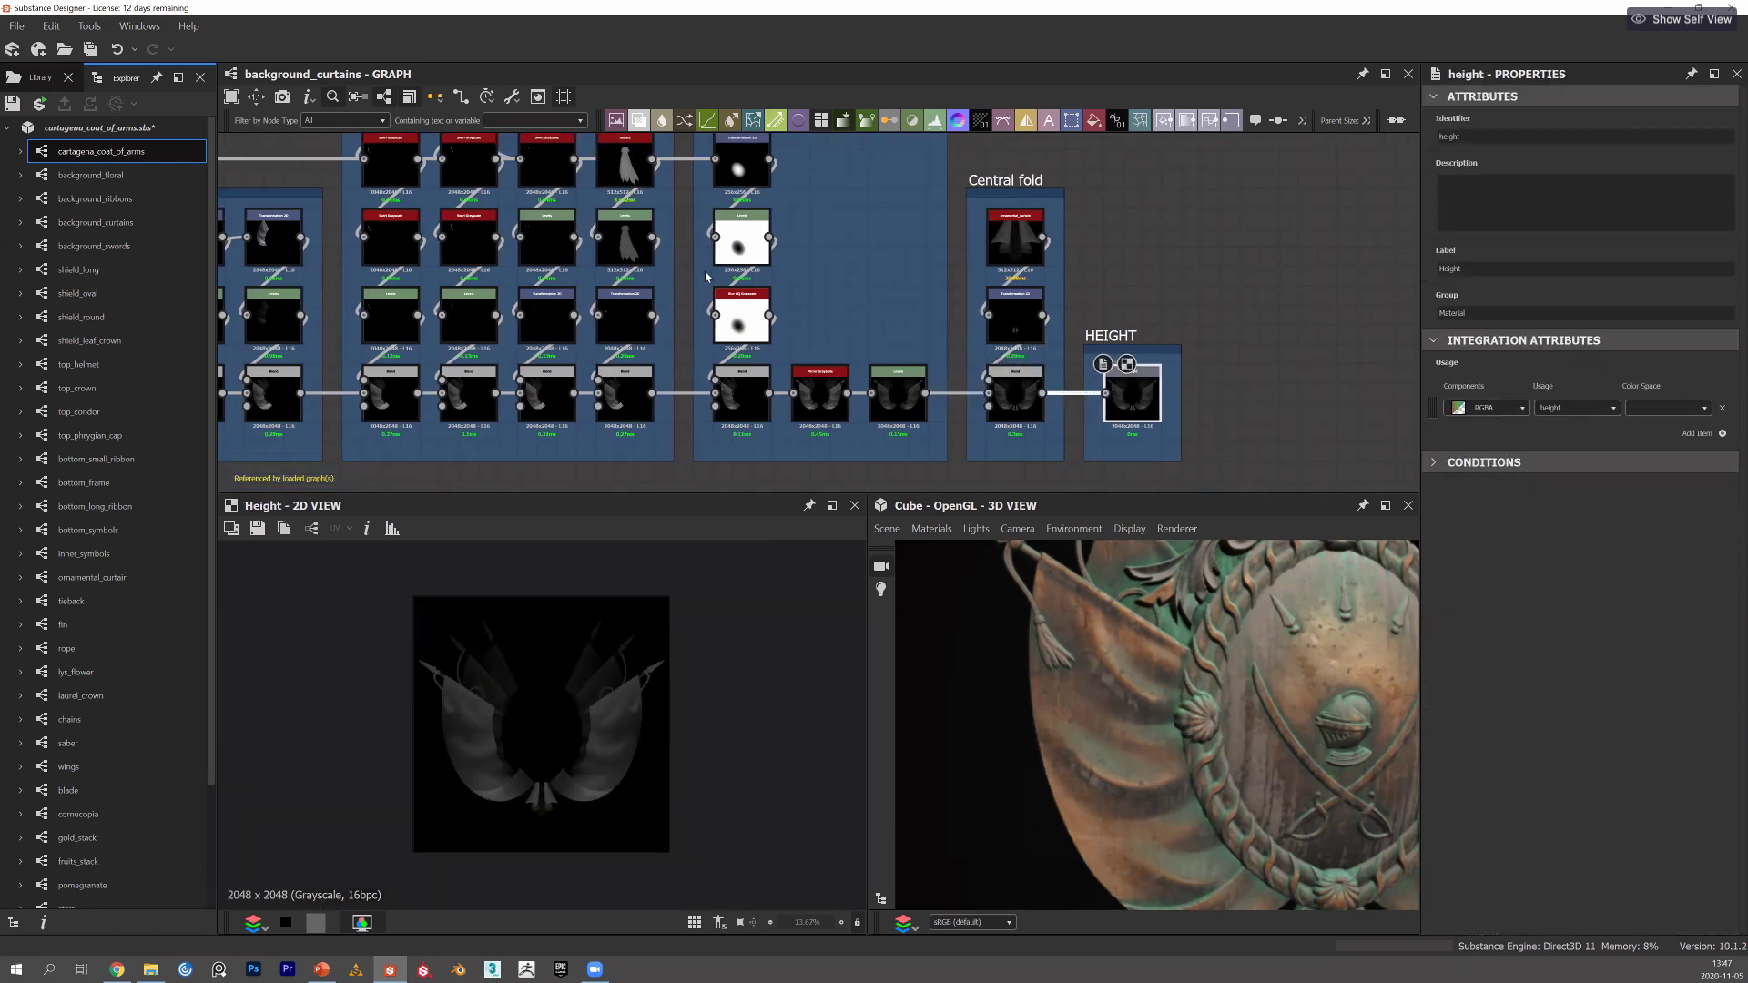
middle_click_drag(796, 292, 1047, 265)
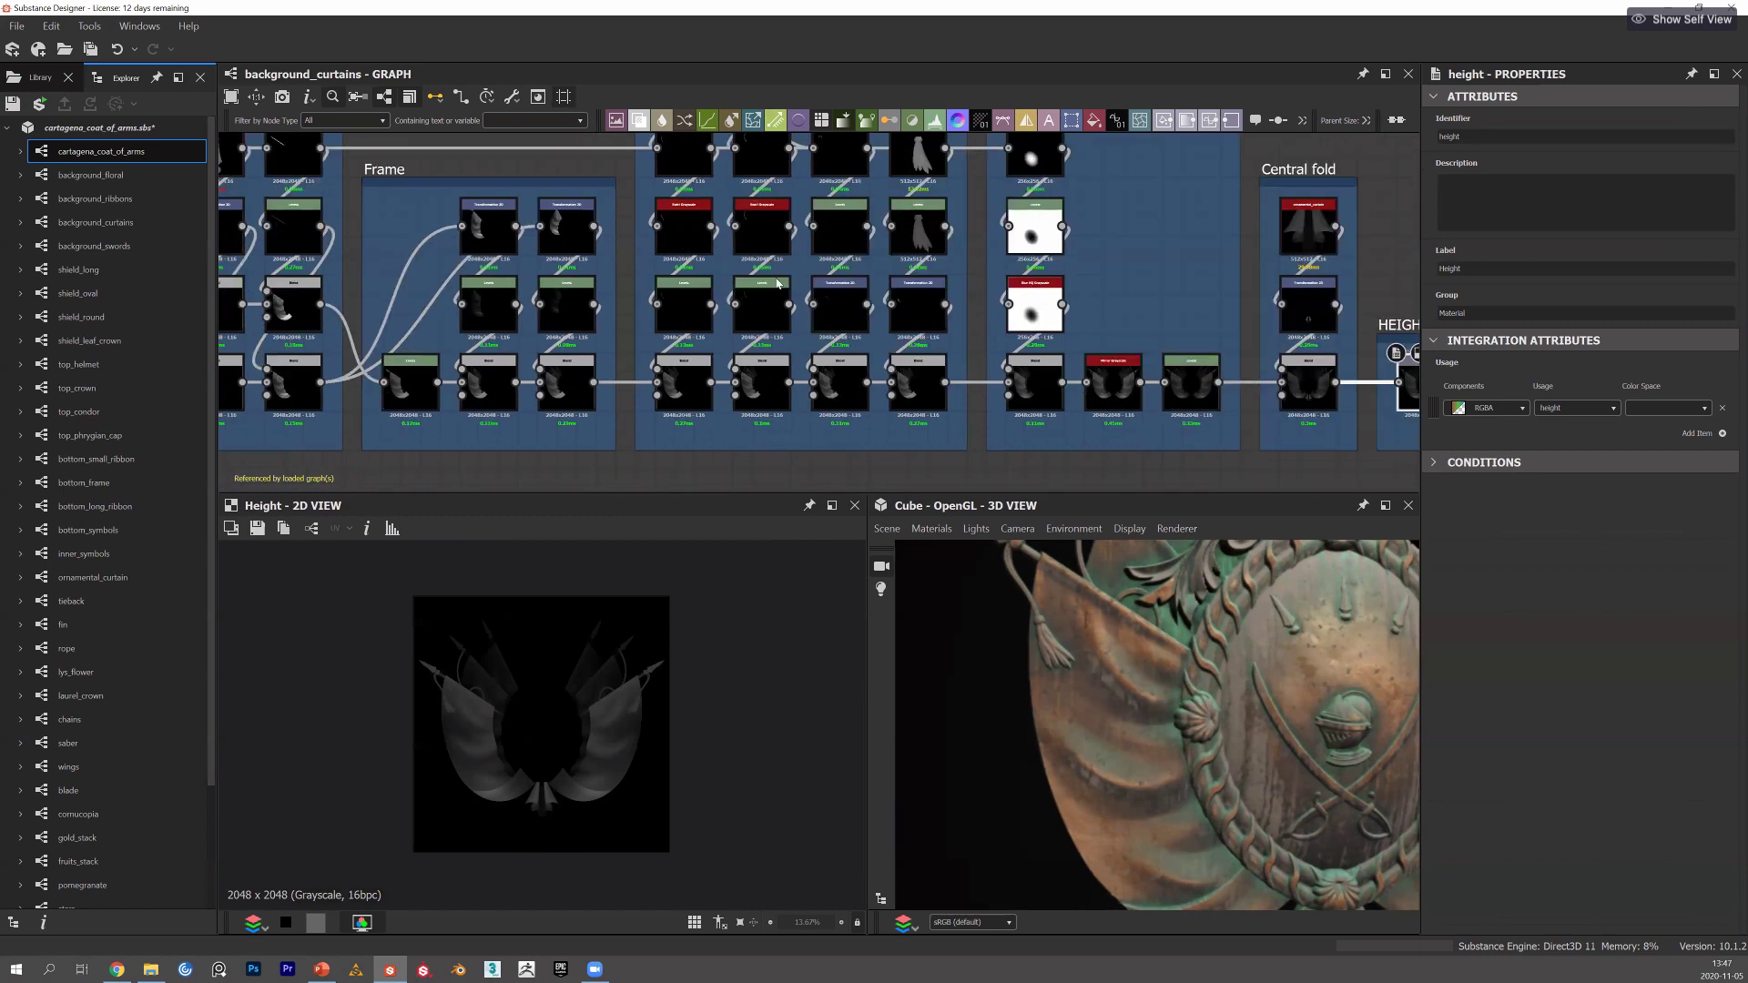
scroll(776, 282, "down", 1)
scroll(776, 282, "down", 2)
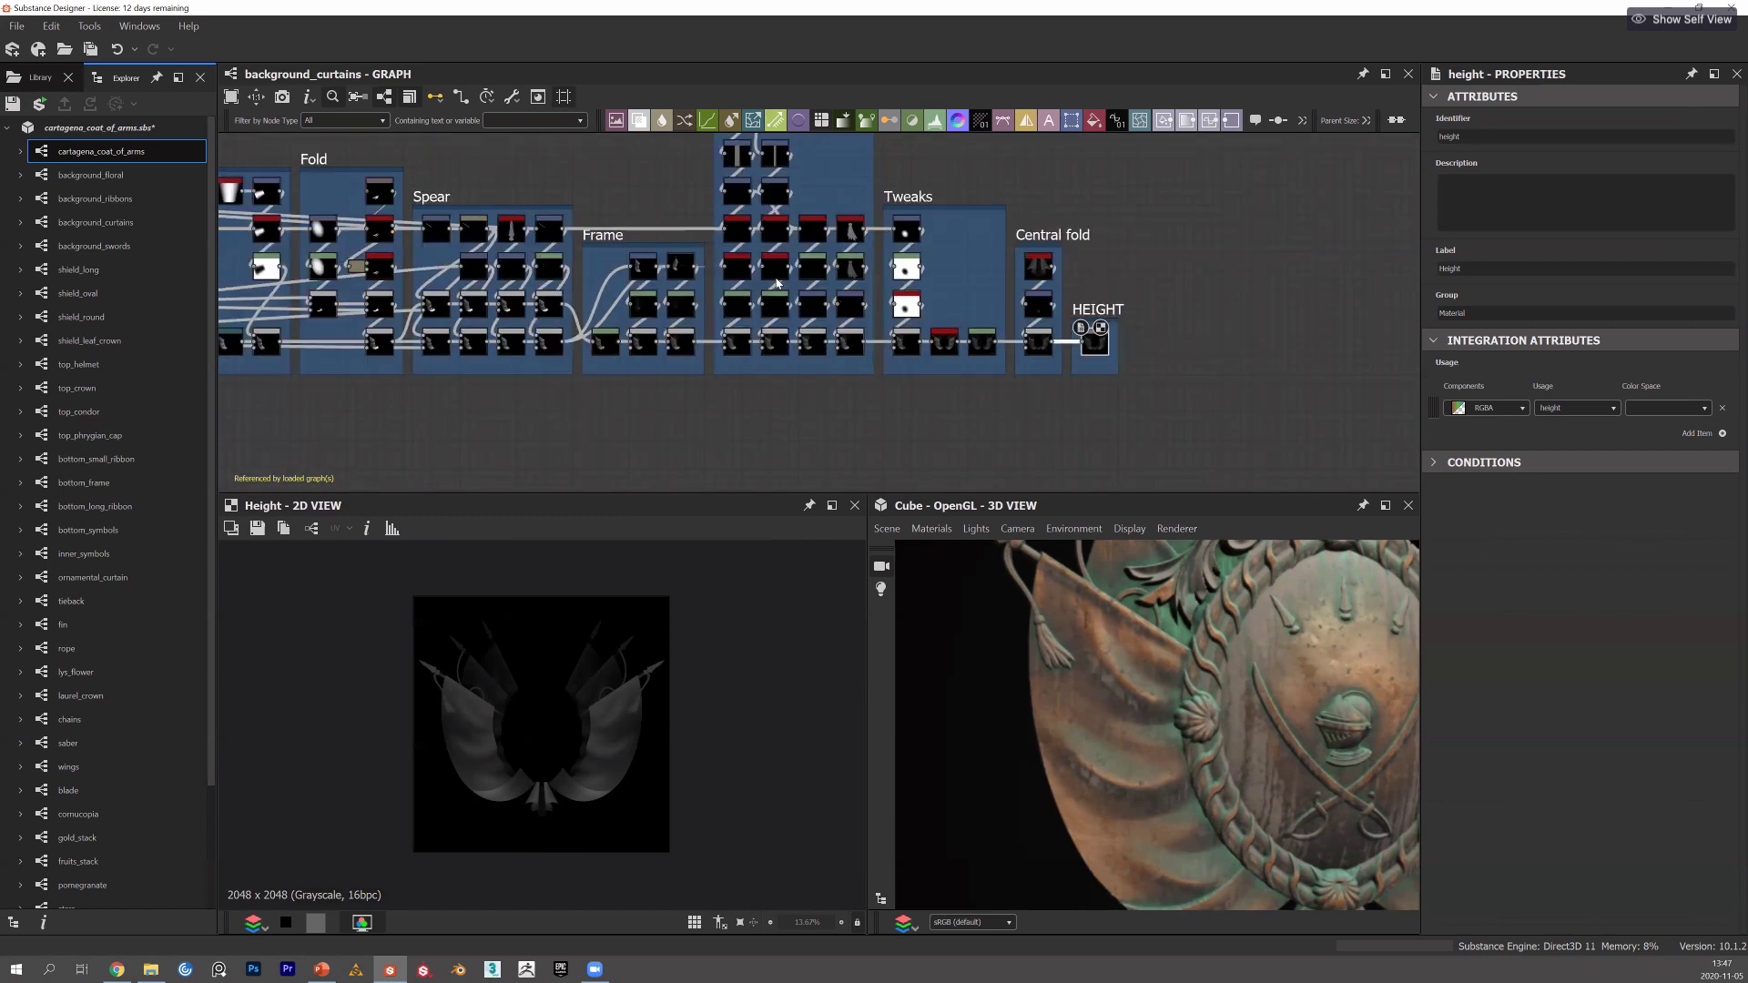
scroll(777, 283, "down", 1)
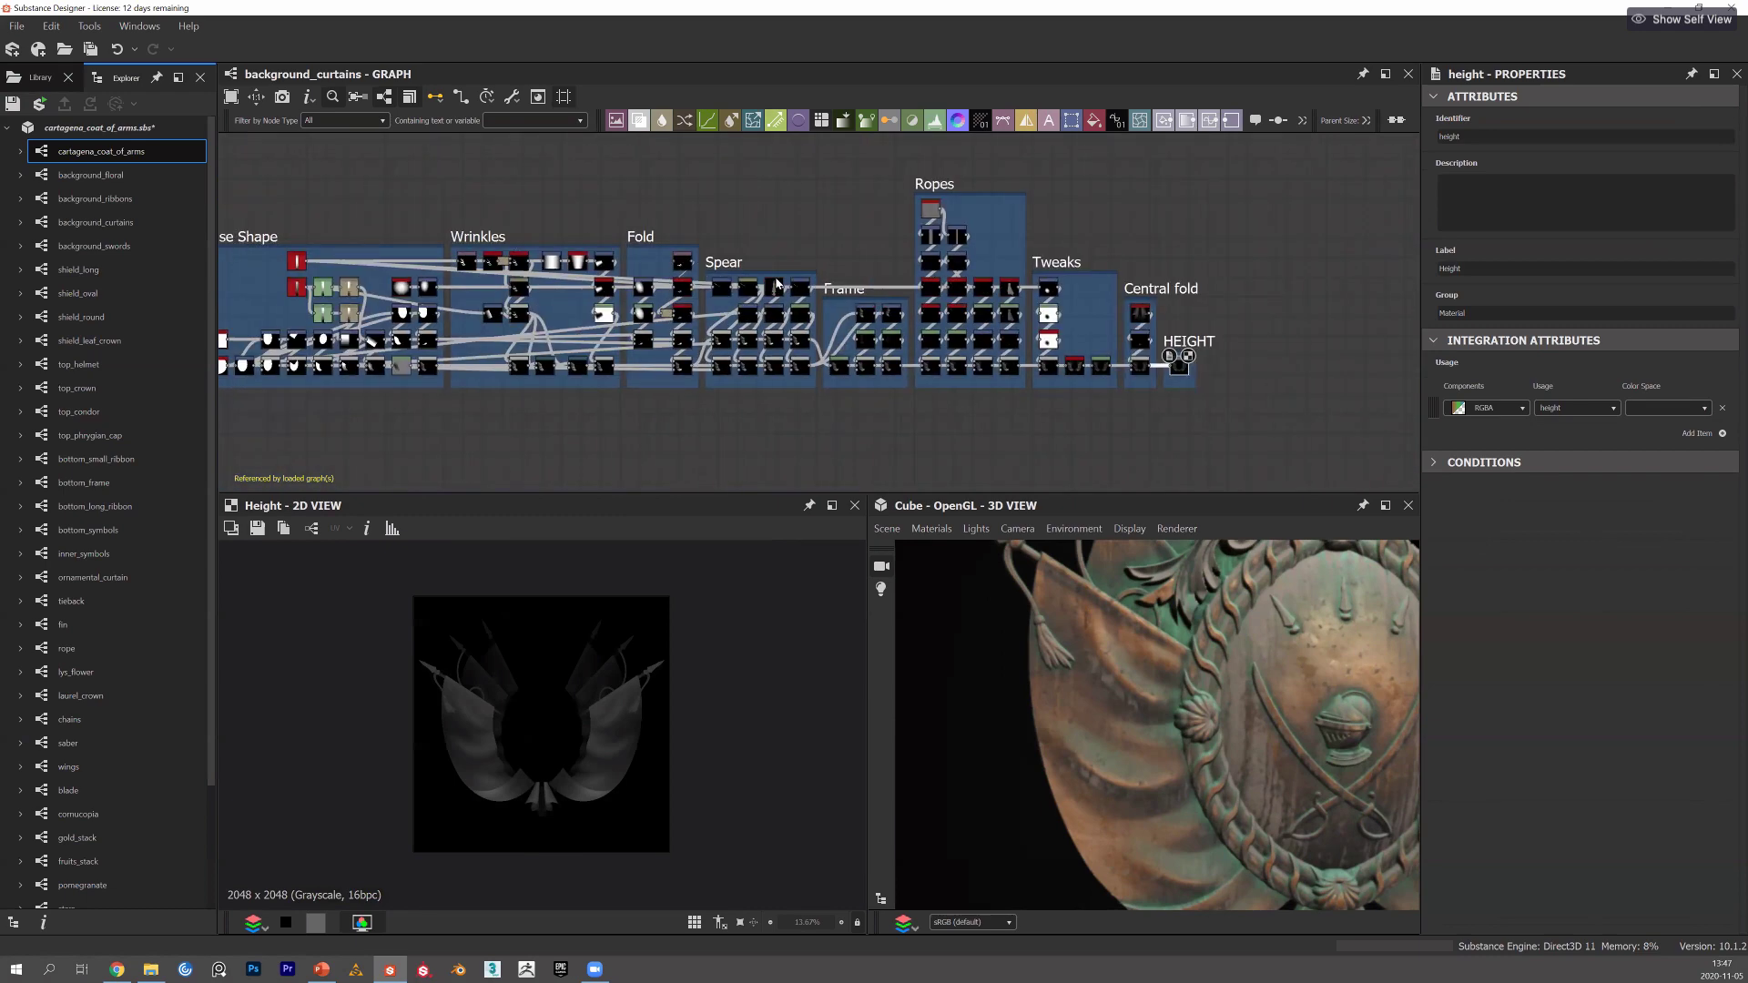
middle_click_drag(612, 290, 691, 311)
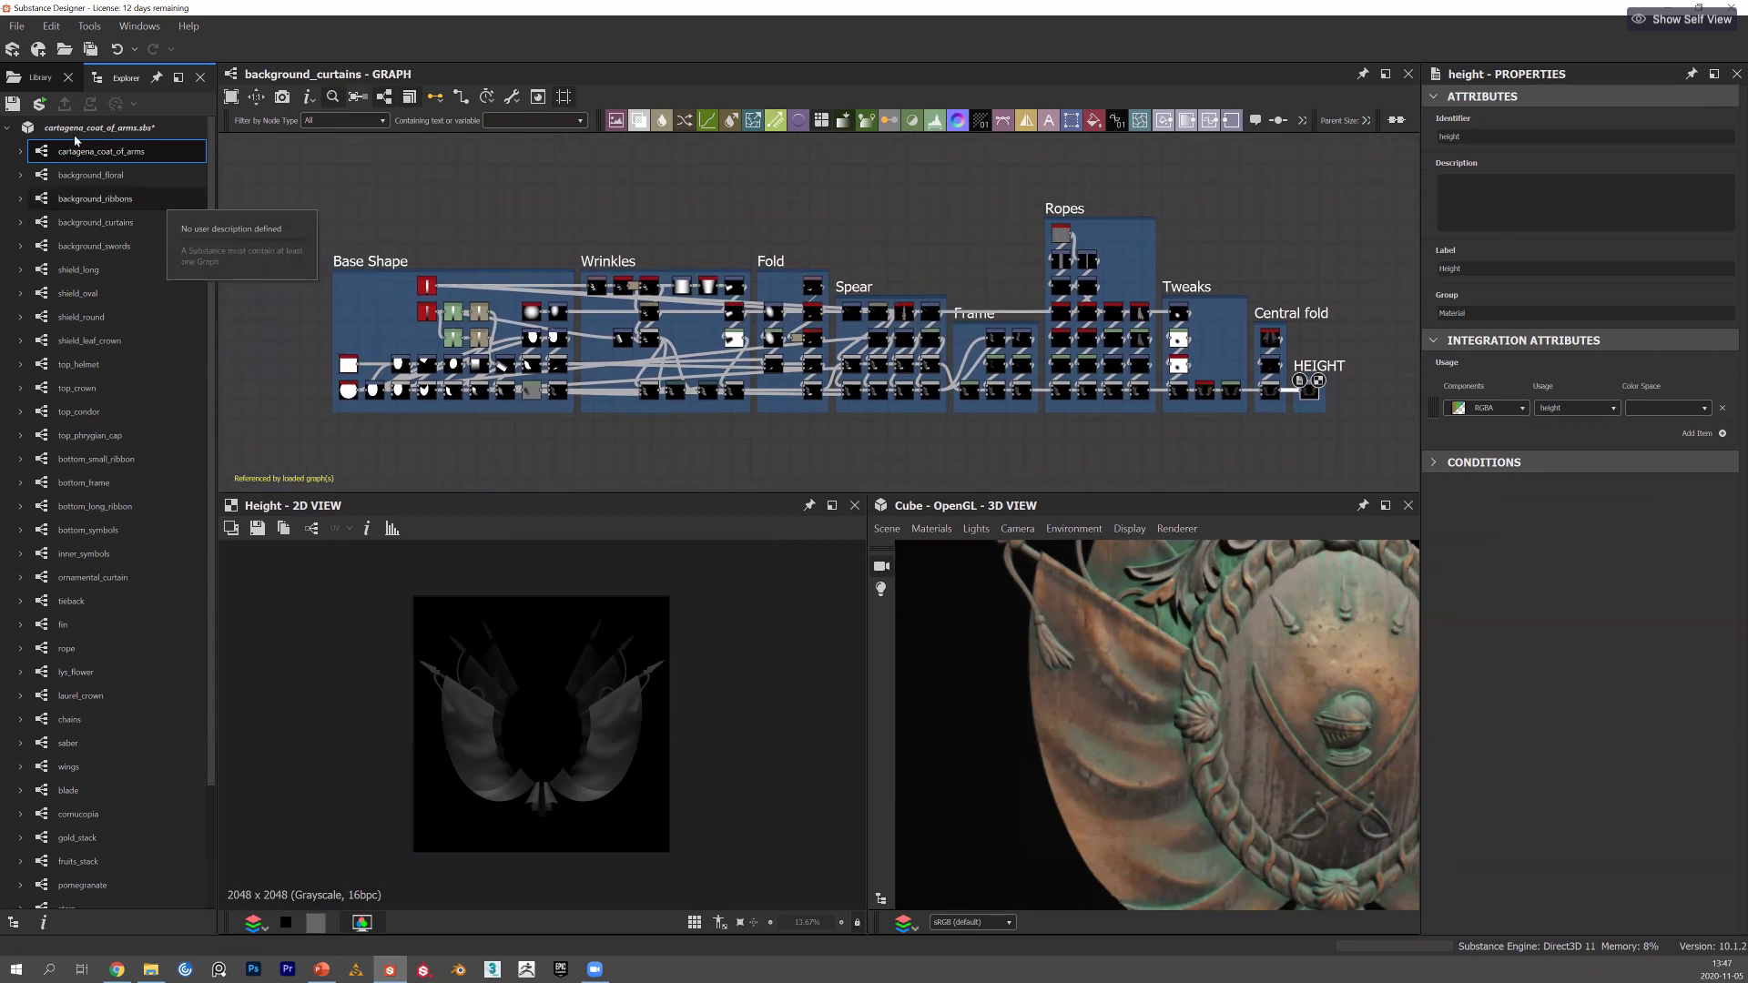
Open the background_ribbons graph for a brief look, and switch to the background_swords graph.
left_click(119, 202)
double_click(110, 207)
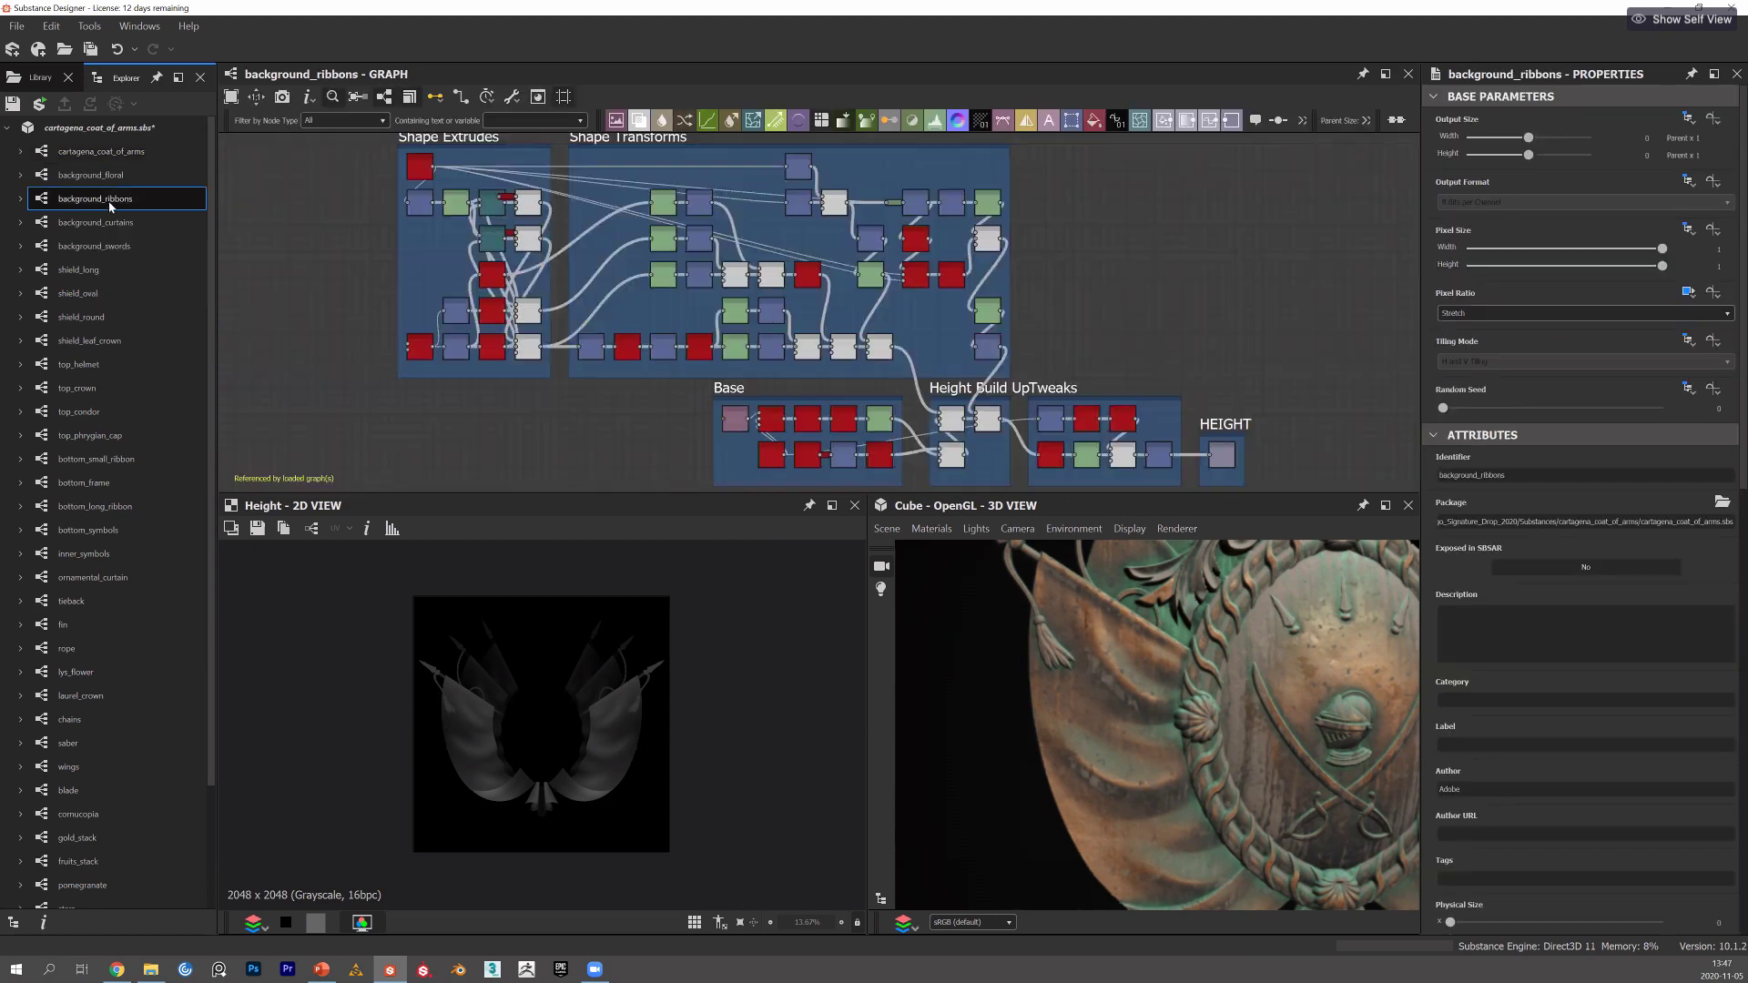
double_click(119, 247)
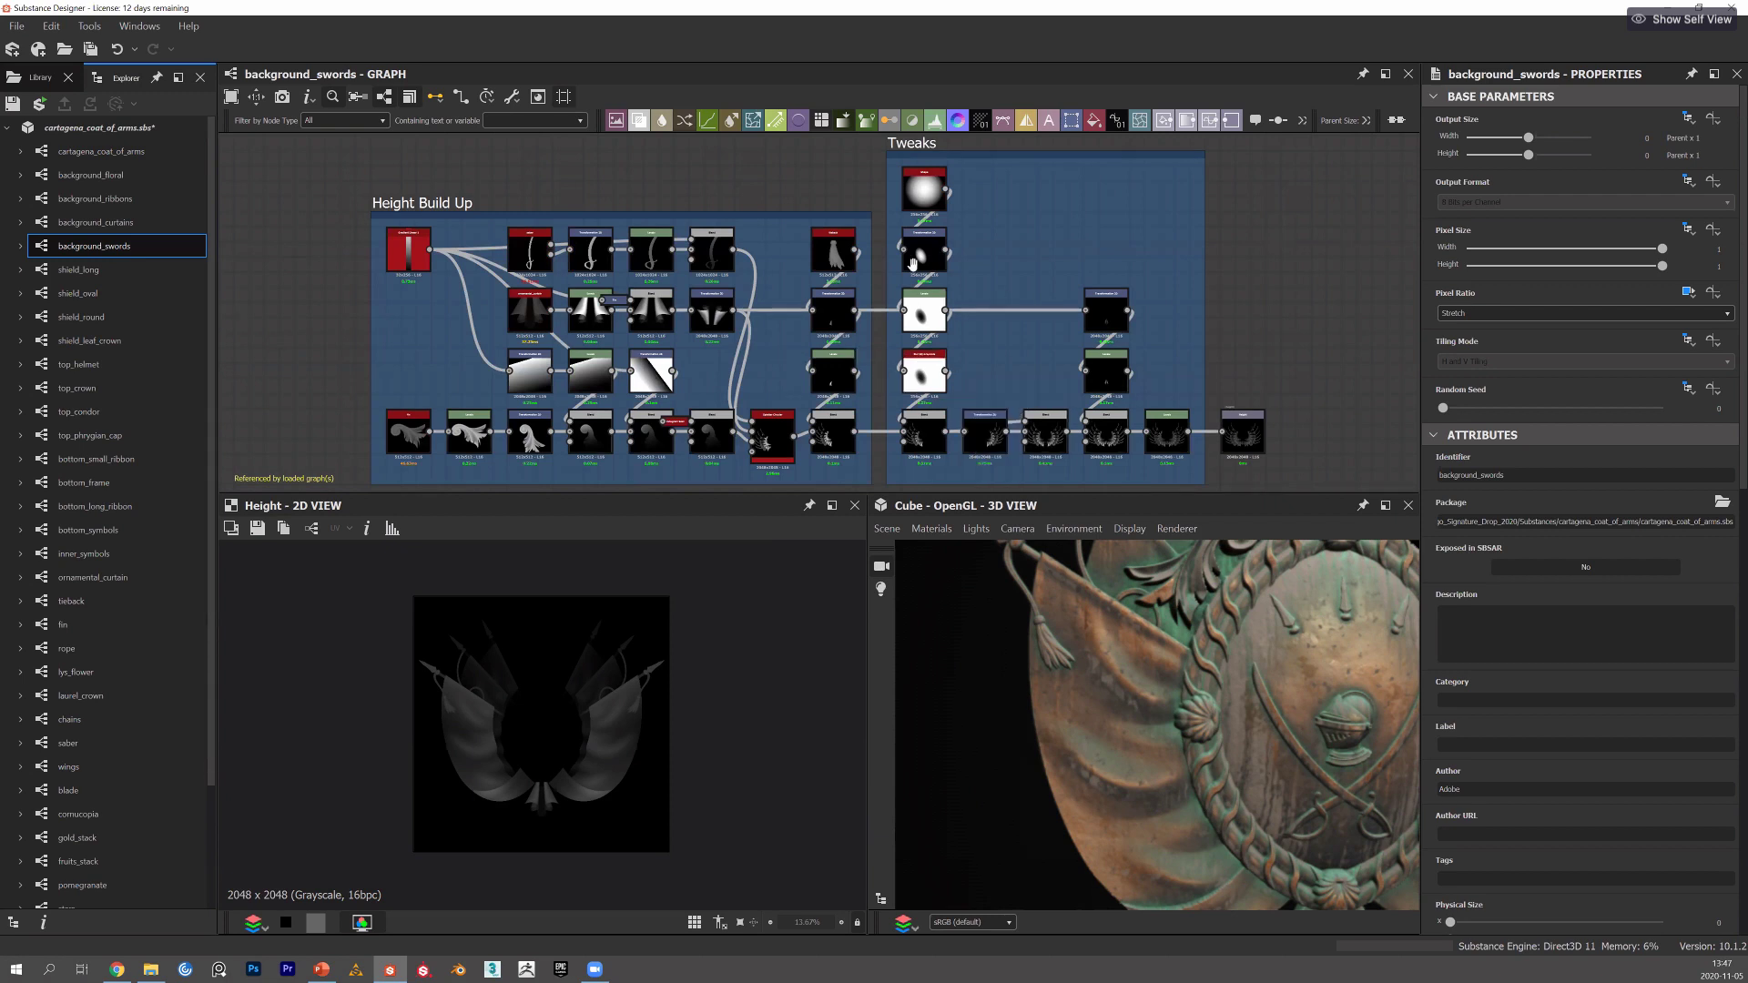
Preview the fin and saber nodes in the Height Build Up frame.
middle_click_drag(988, 294, 952, 292)
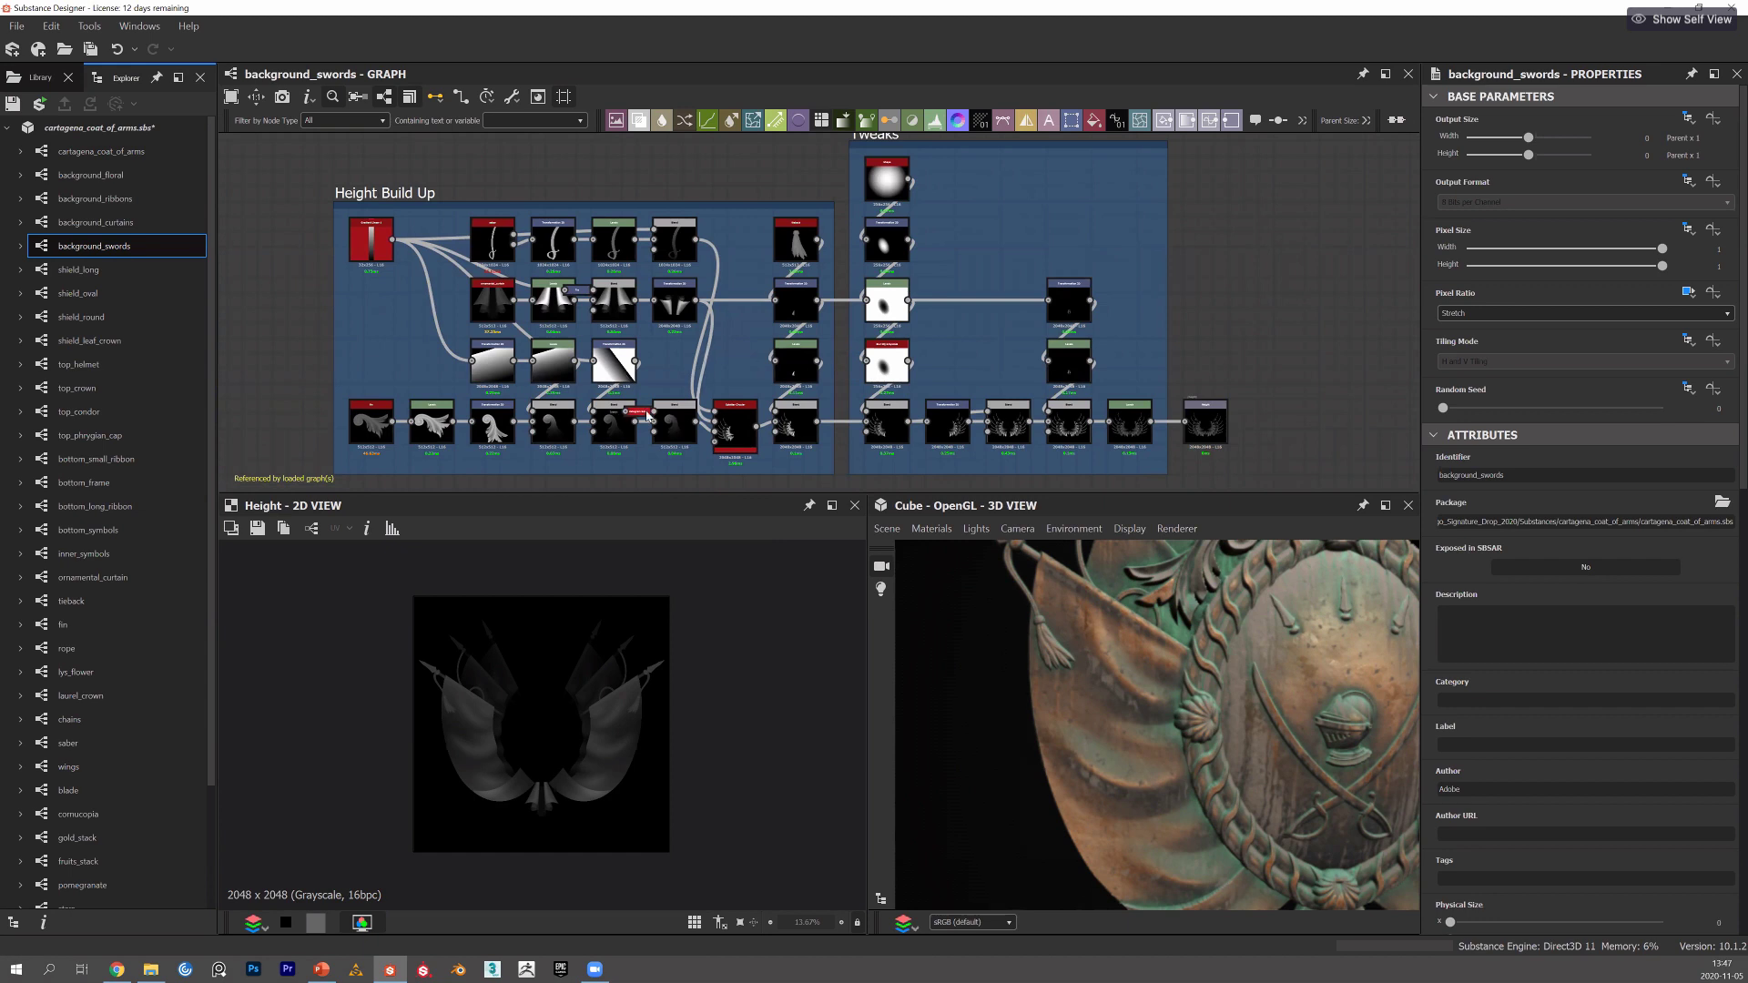
double_click(371, 422)
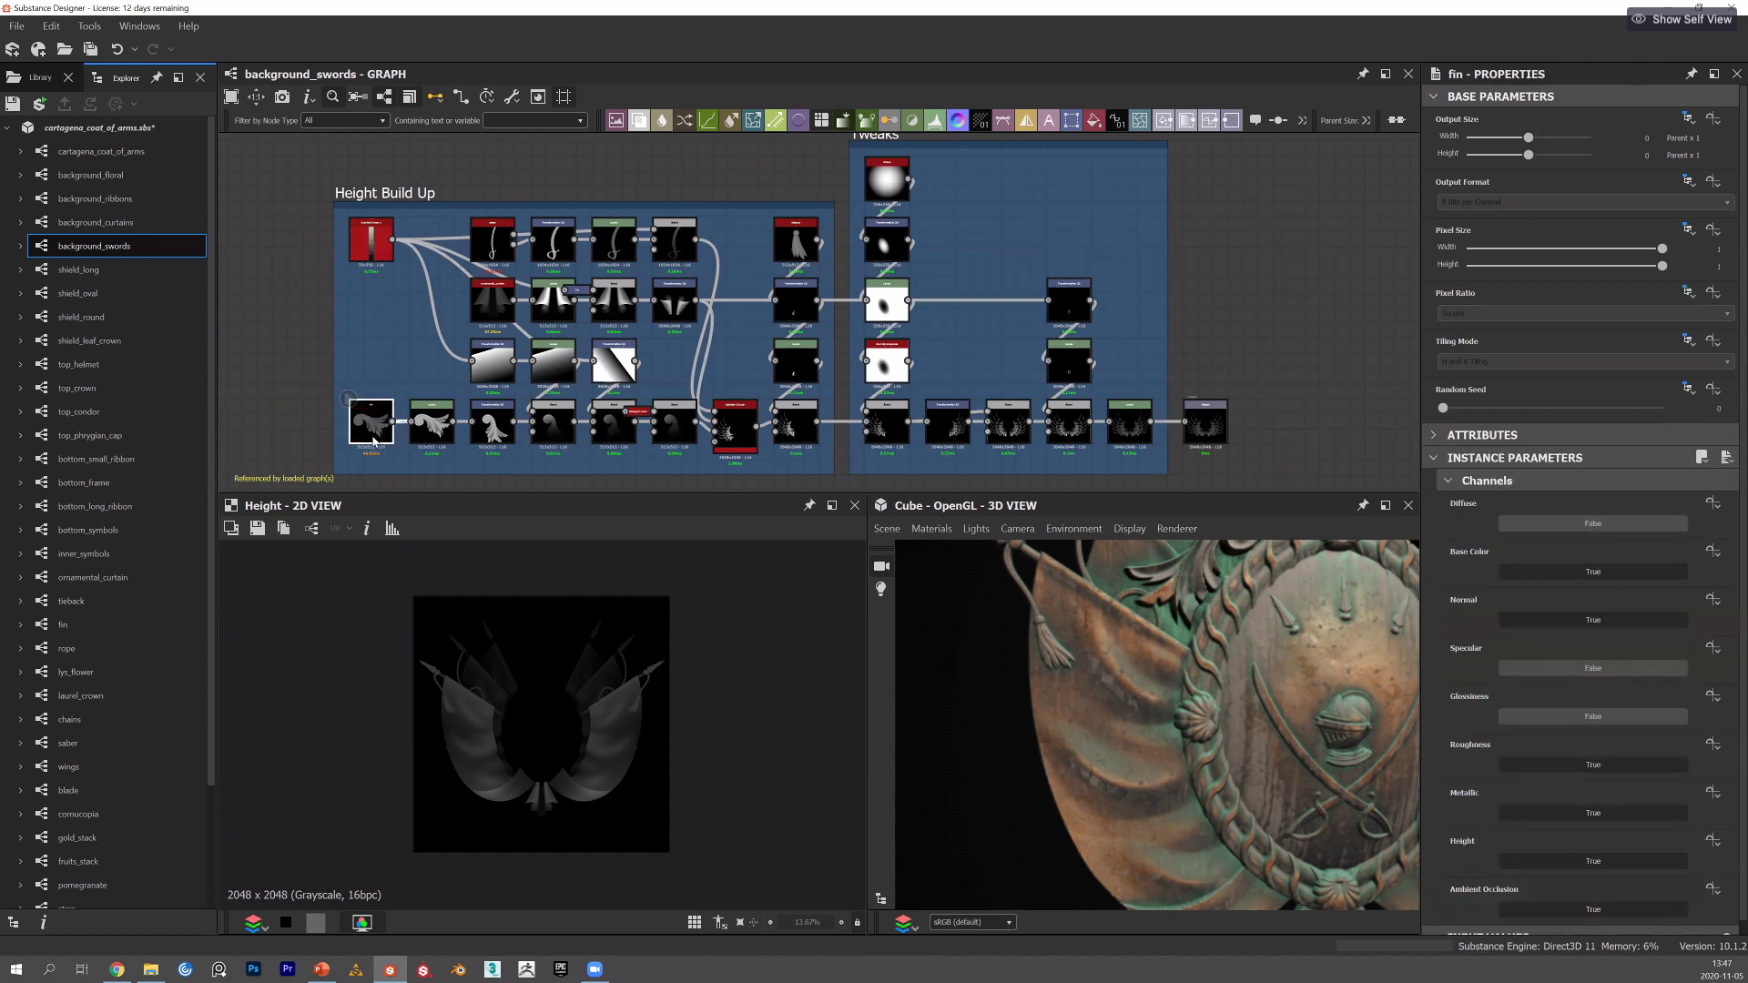
double_click(492, 239)
Select the Splatter Circular node to inspect its connections, and preview the Blend feeding its Input 3.
left_click(732, 423)
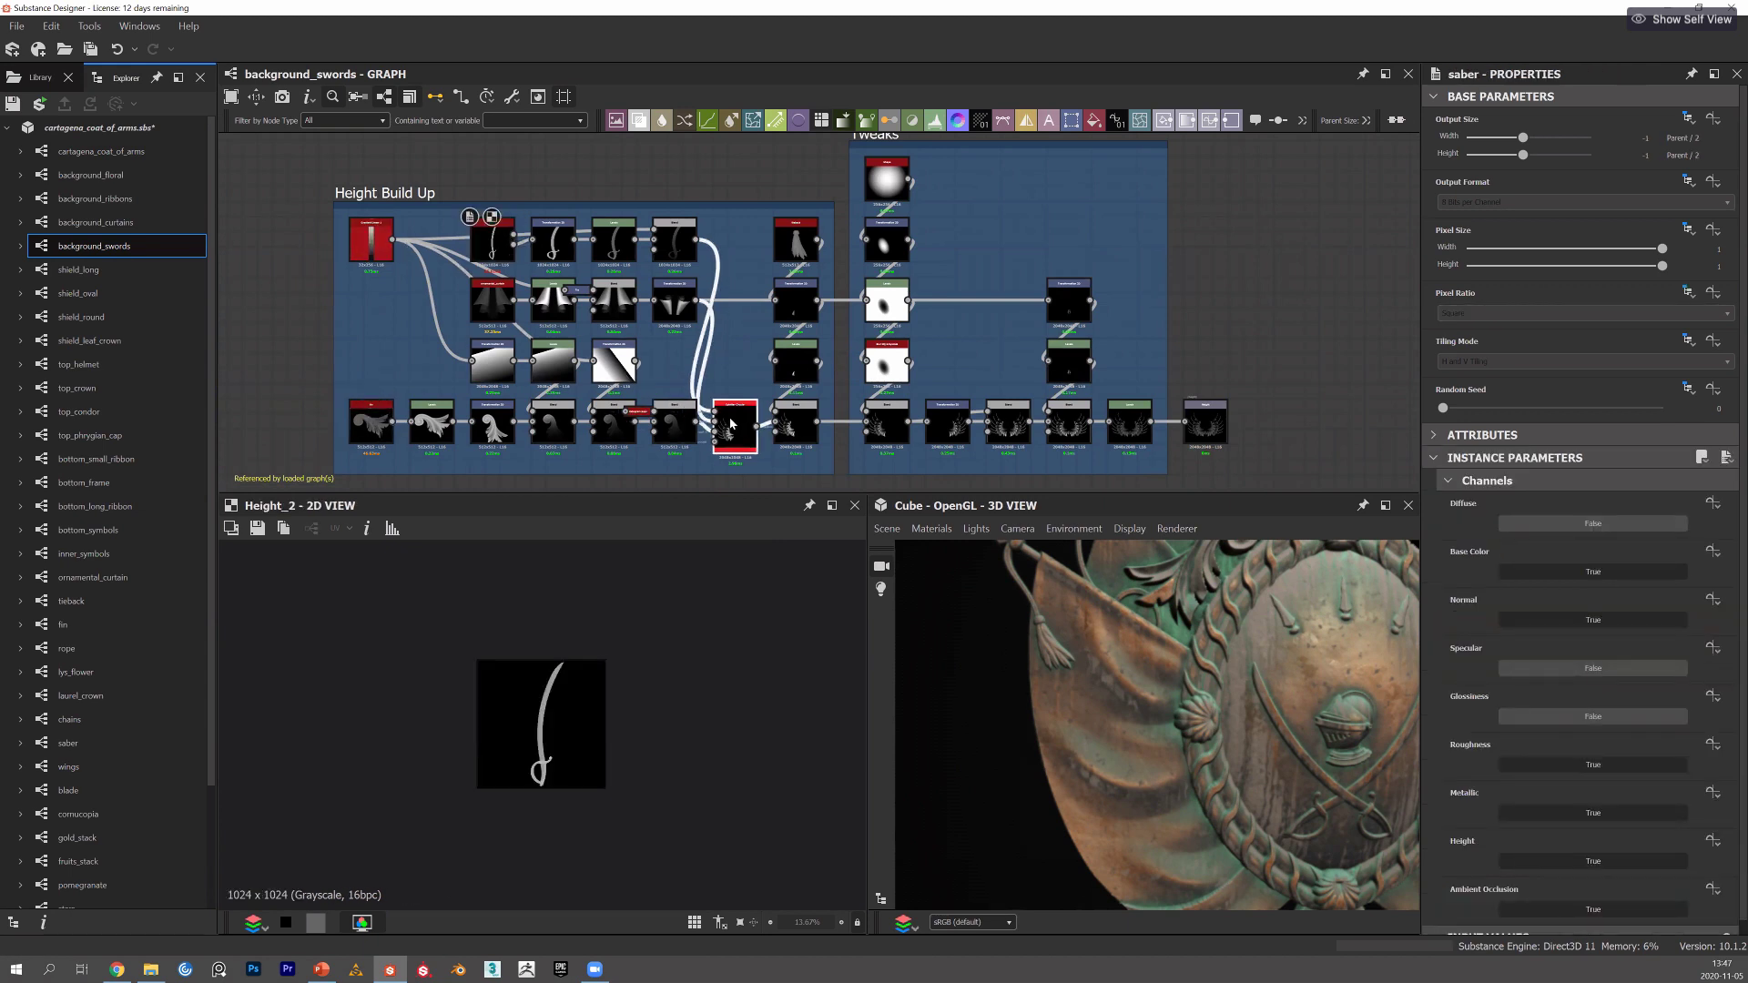
middle_click_drag(763, 446, 970, 415)
scroll(1126, 317, "up", 3)
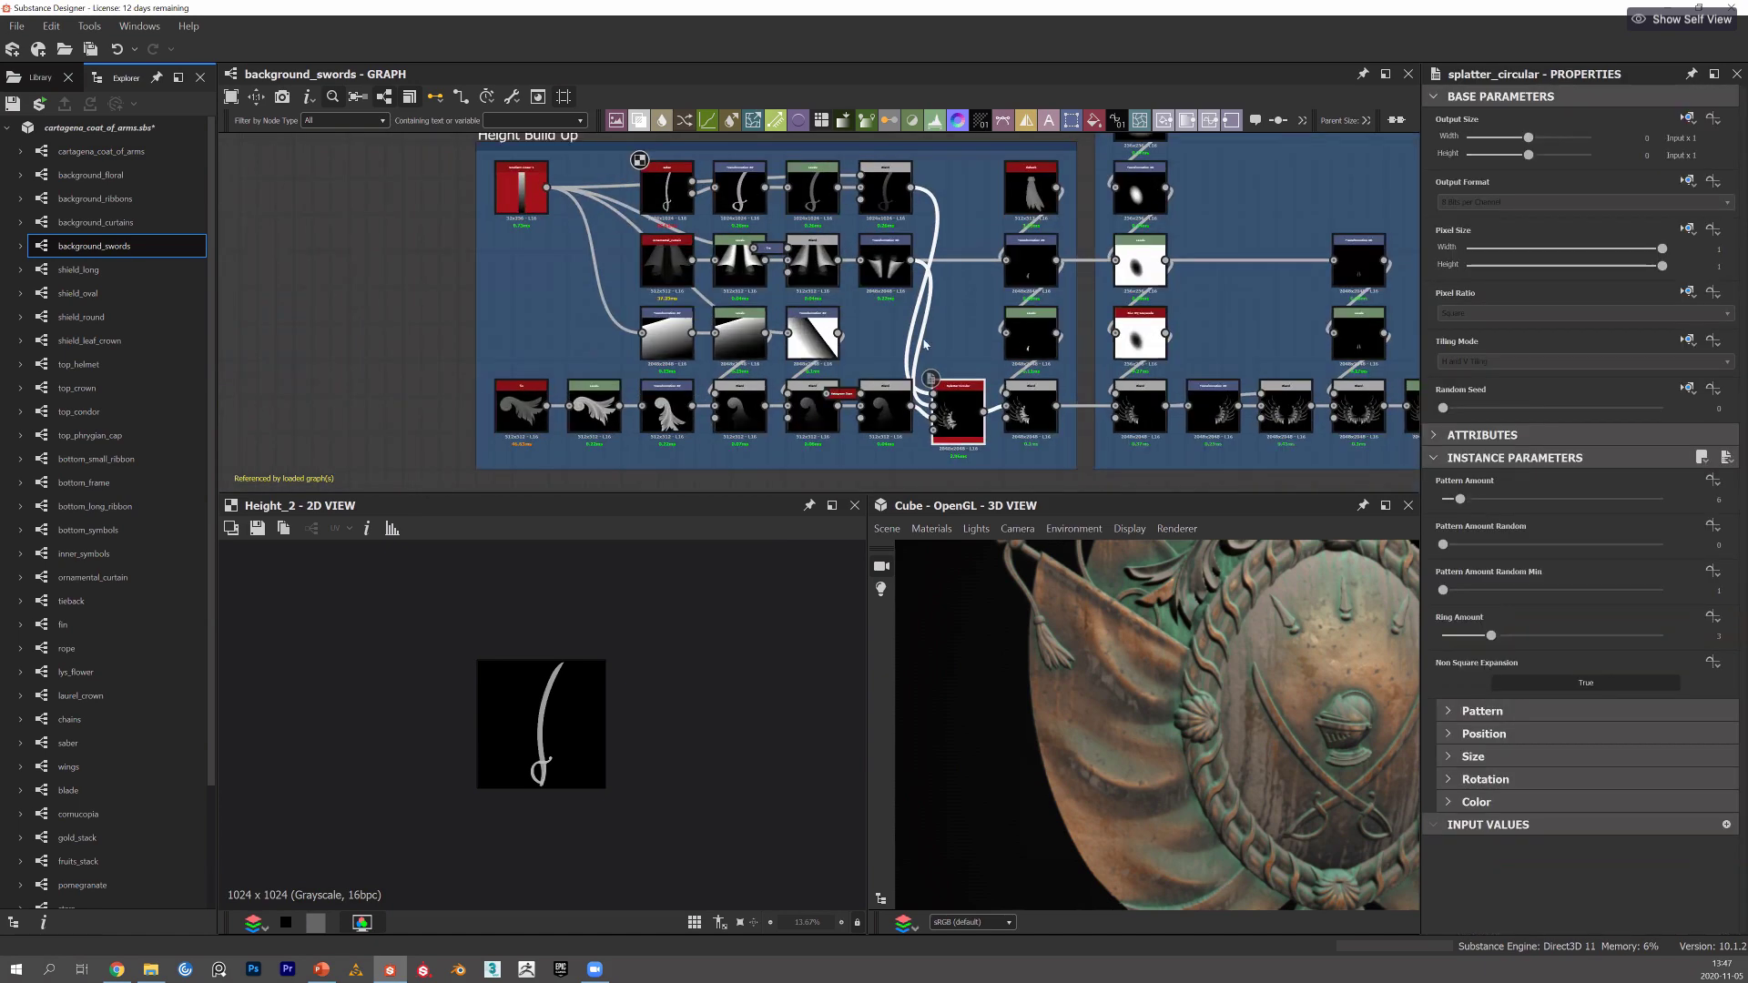
mouse_move(1126, 317)
middle_mouse_down()
mouse_move(1175, 309)
mouse_move(831, 333)
middle_mouse_up()
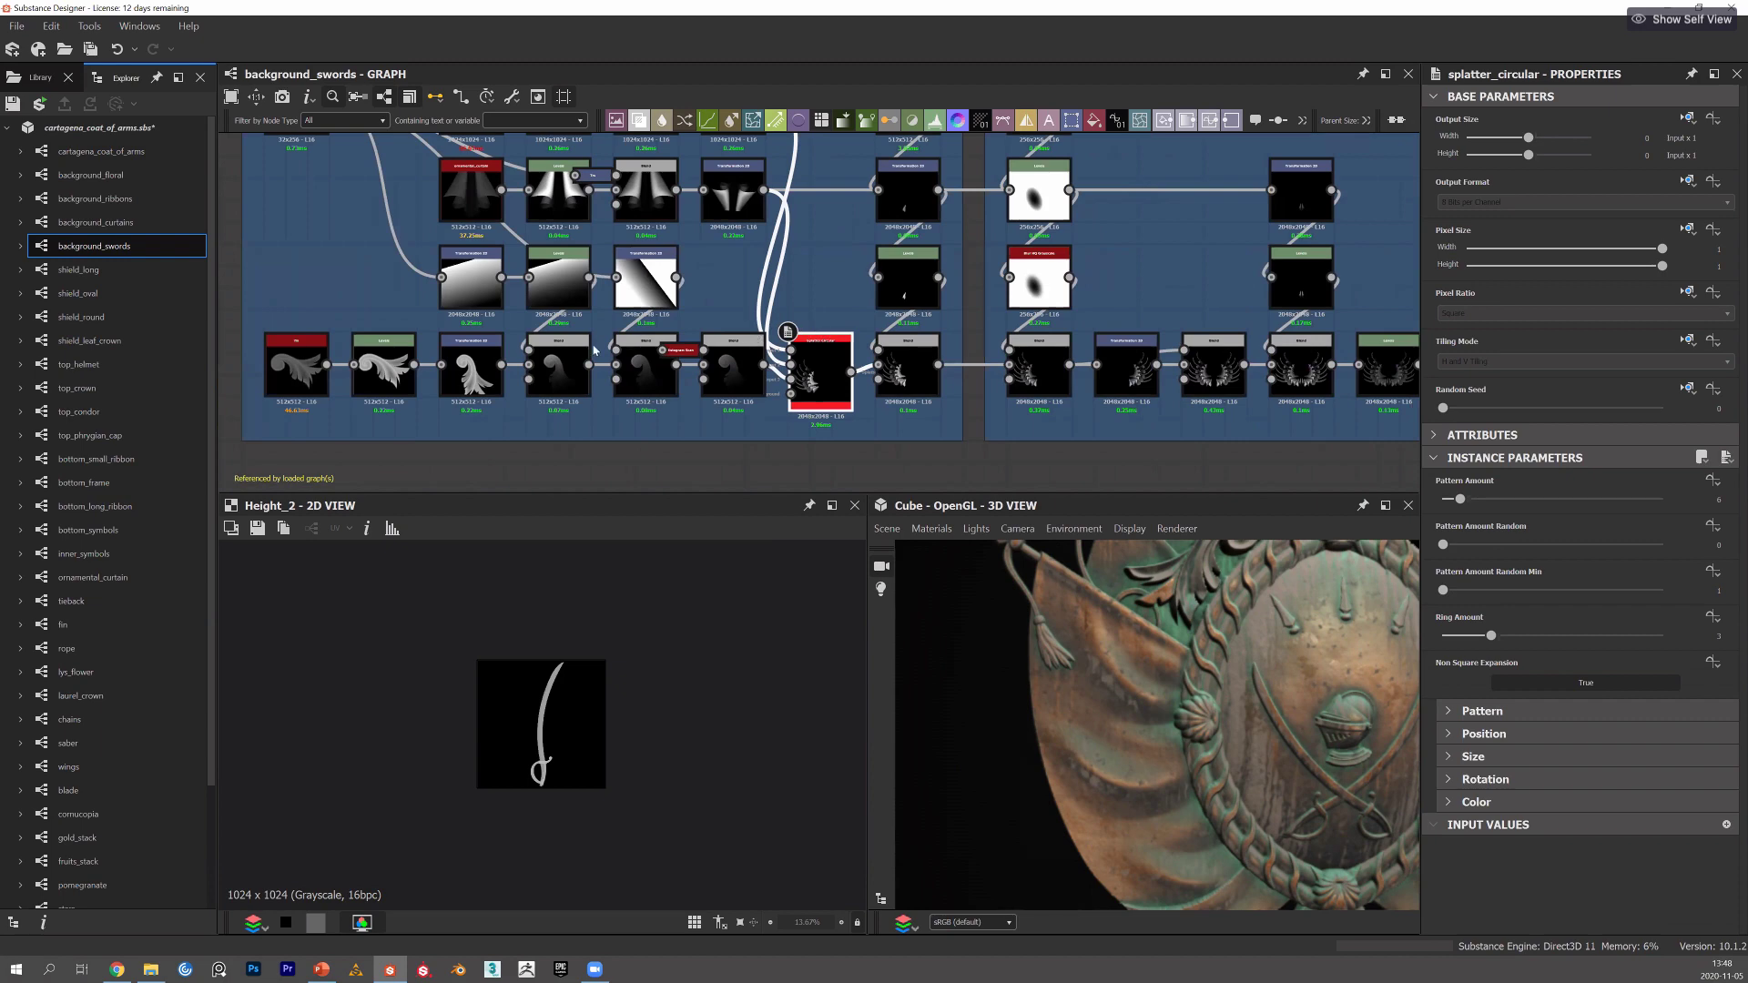
scroll(817, 384, "up", 1)
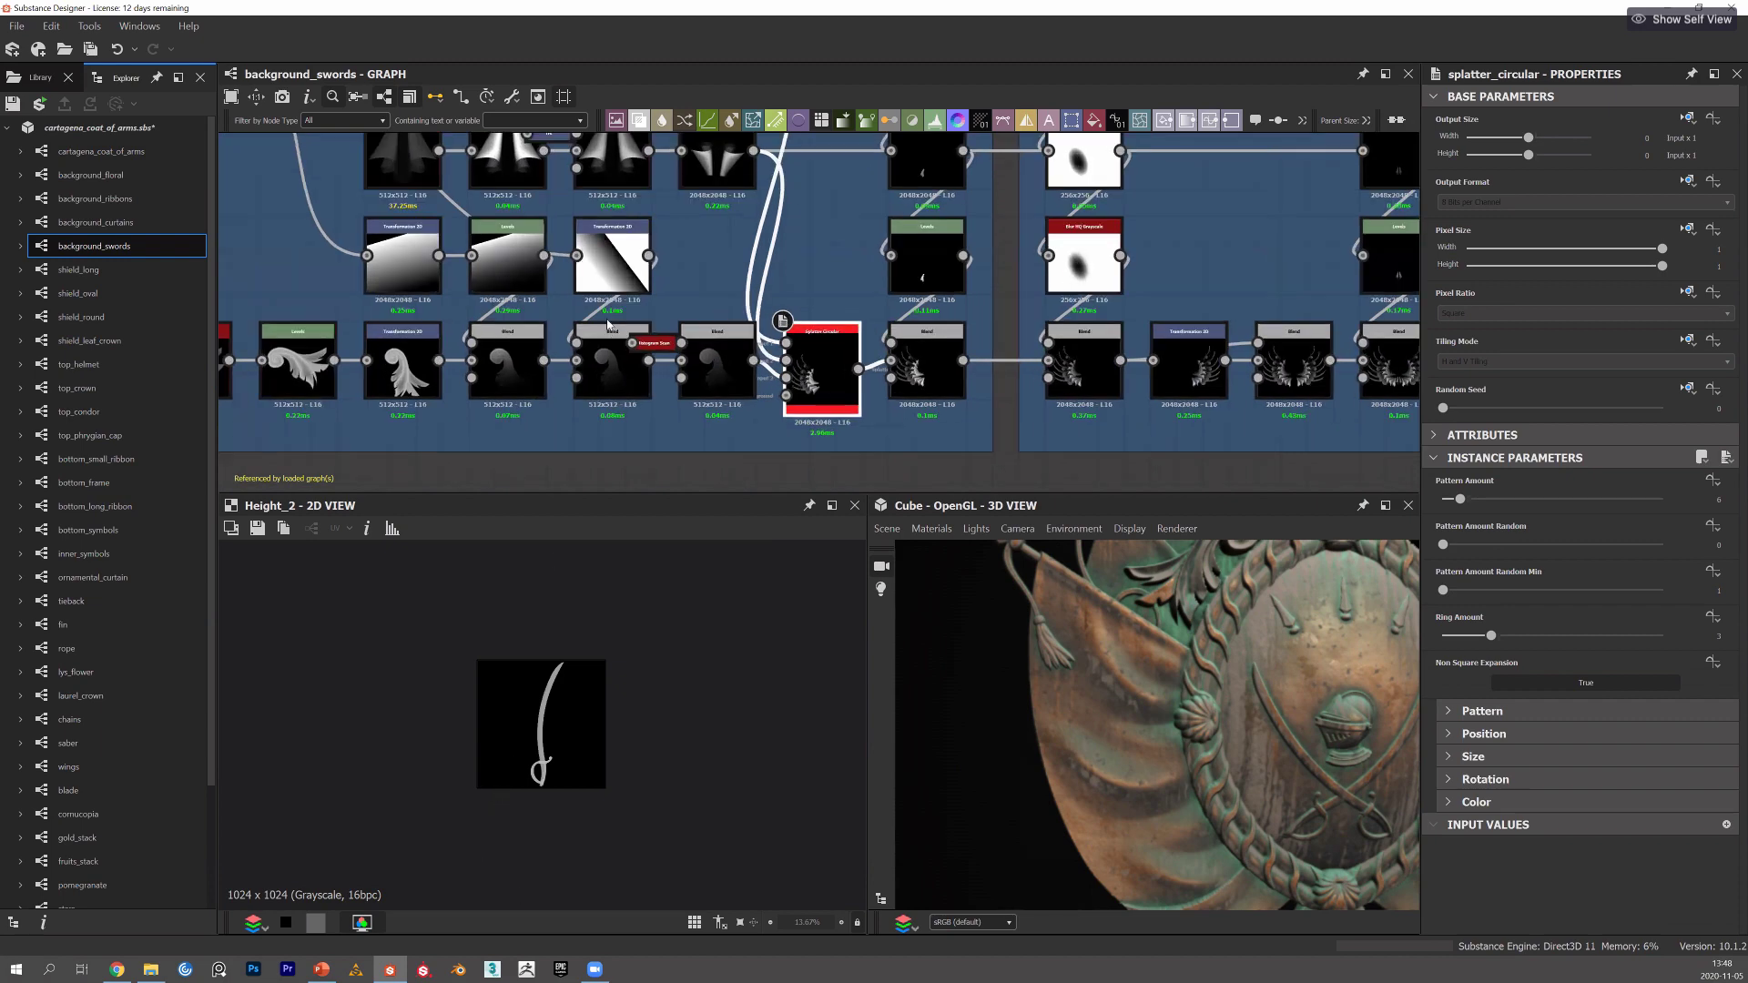
scroll(866, 373, "up", 2)
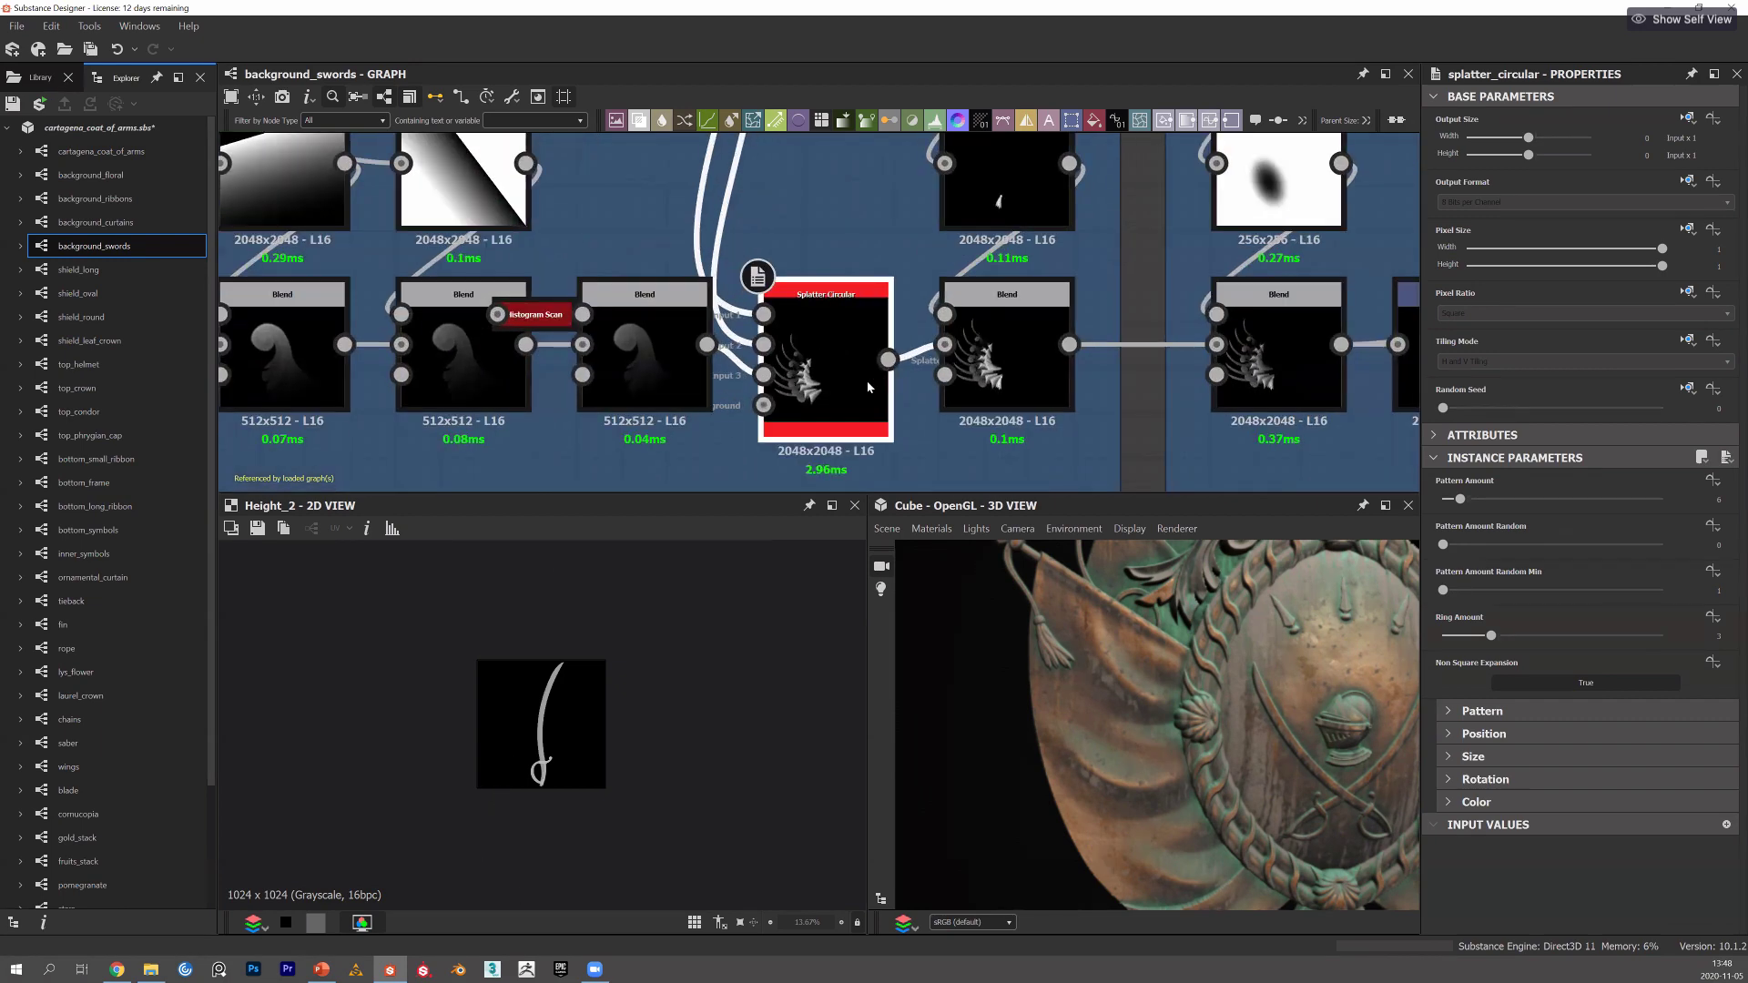
scroll(866, 386, "up", 3)
double_click(566, 355)
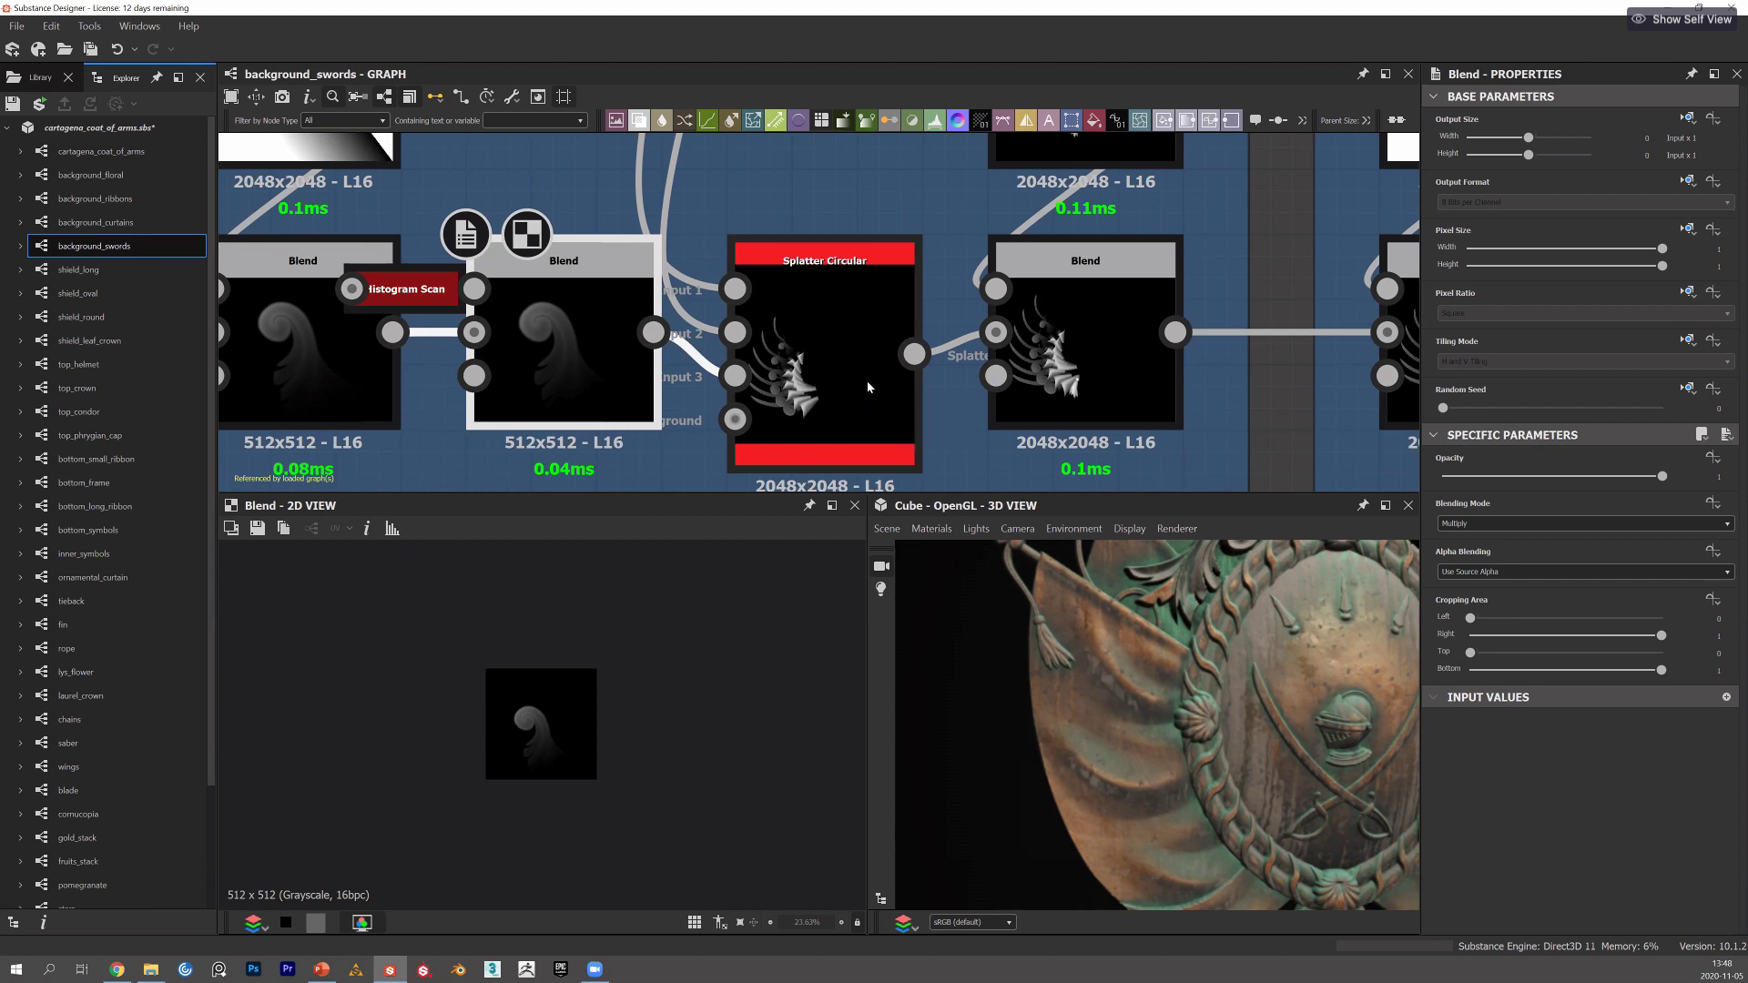
Preview the Blend directly after Splatter Circular to examine the circular arrangement of sabers, curtains and fins.
scroll(902, 344, "down", 5)
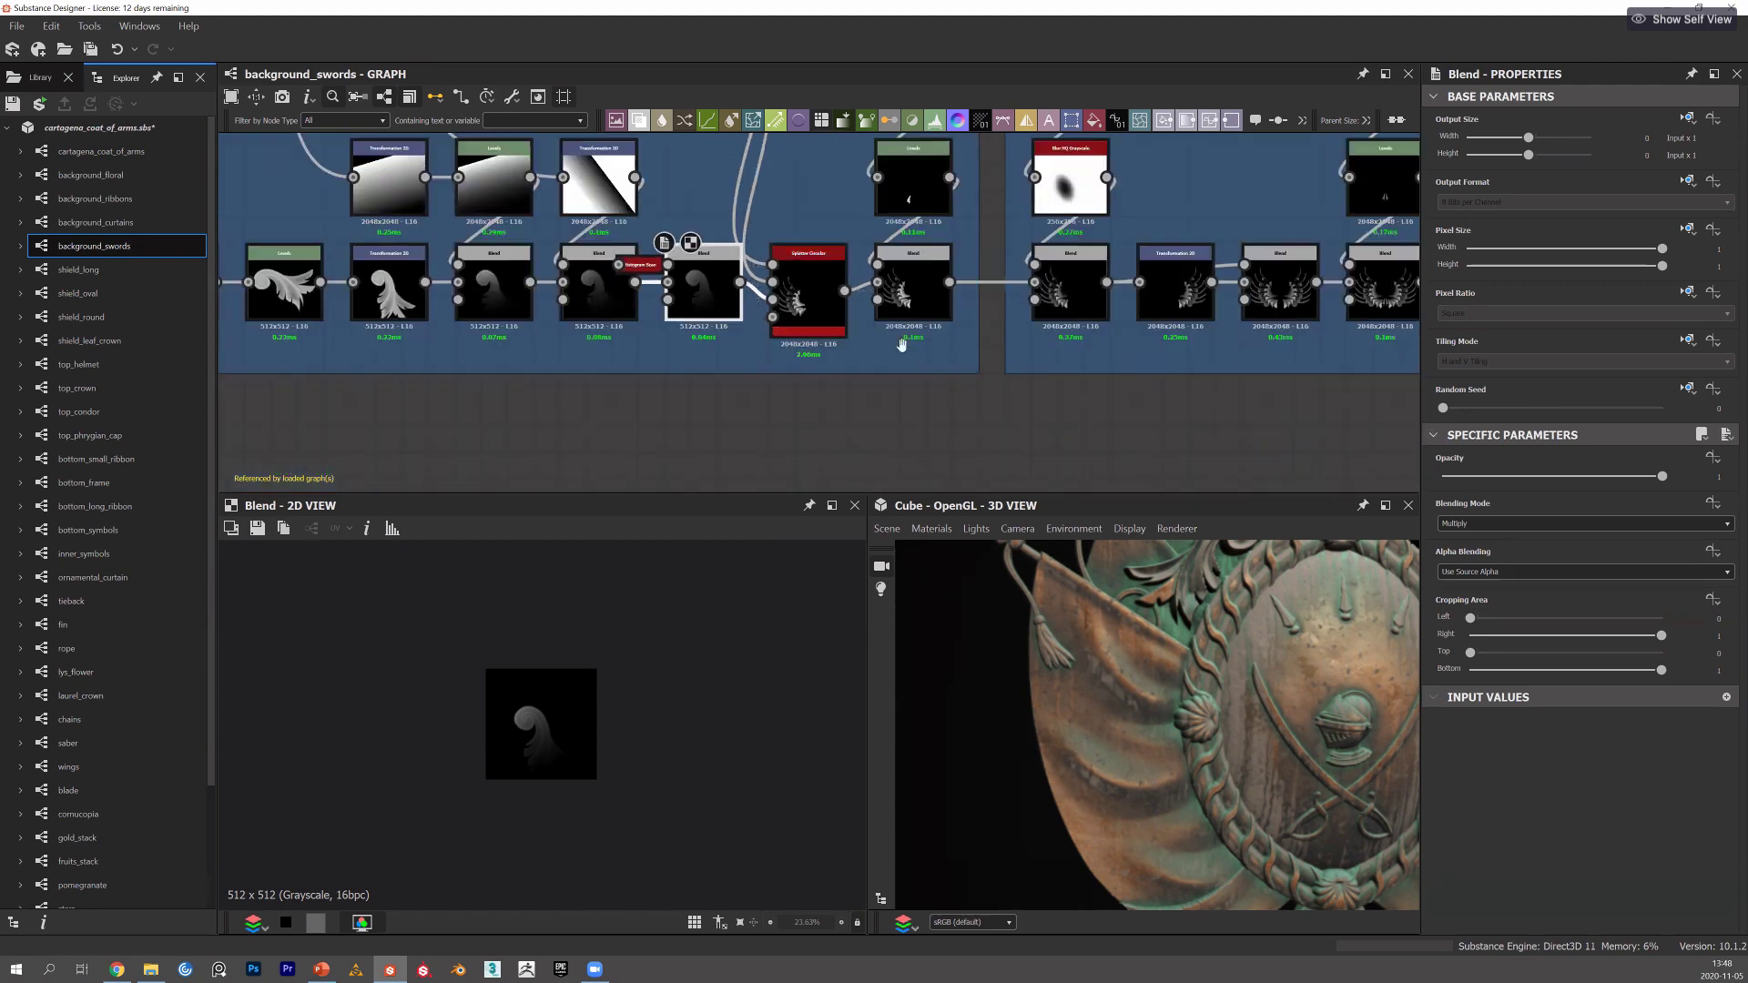
middle_click_drag(856, 304, 767, 361)
middle_click_drag(801, 300, 597, 351)
scroll(670, 361, "down", 3)
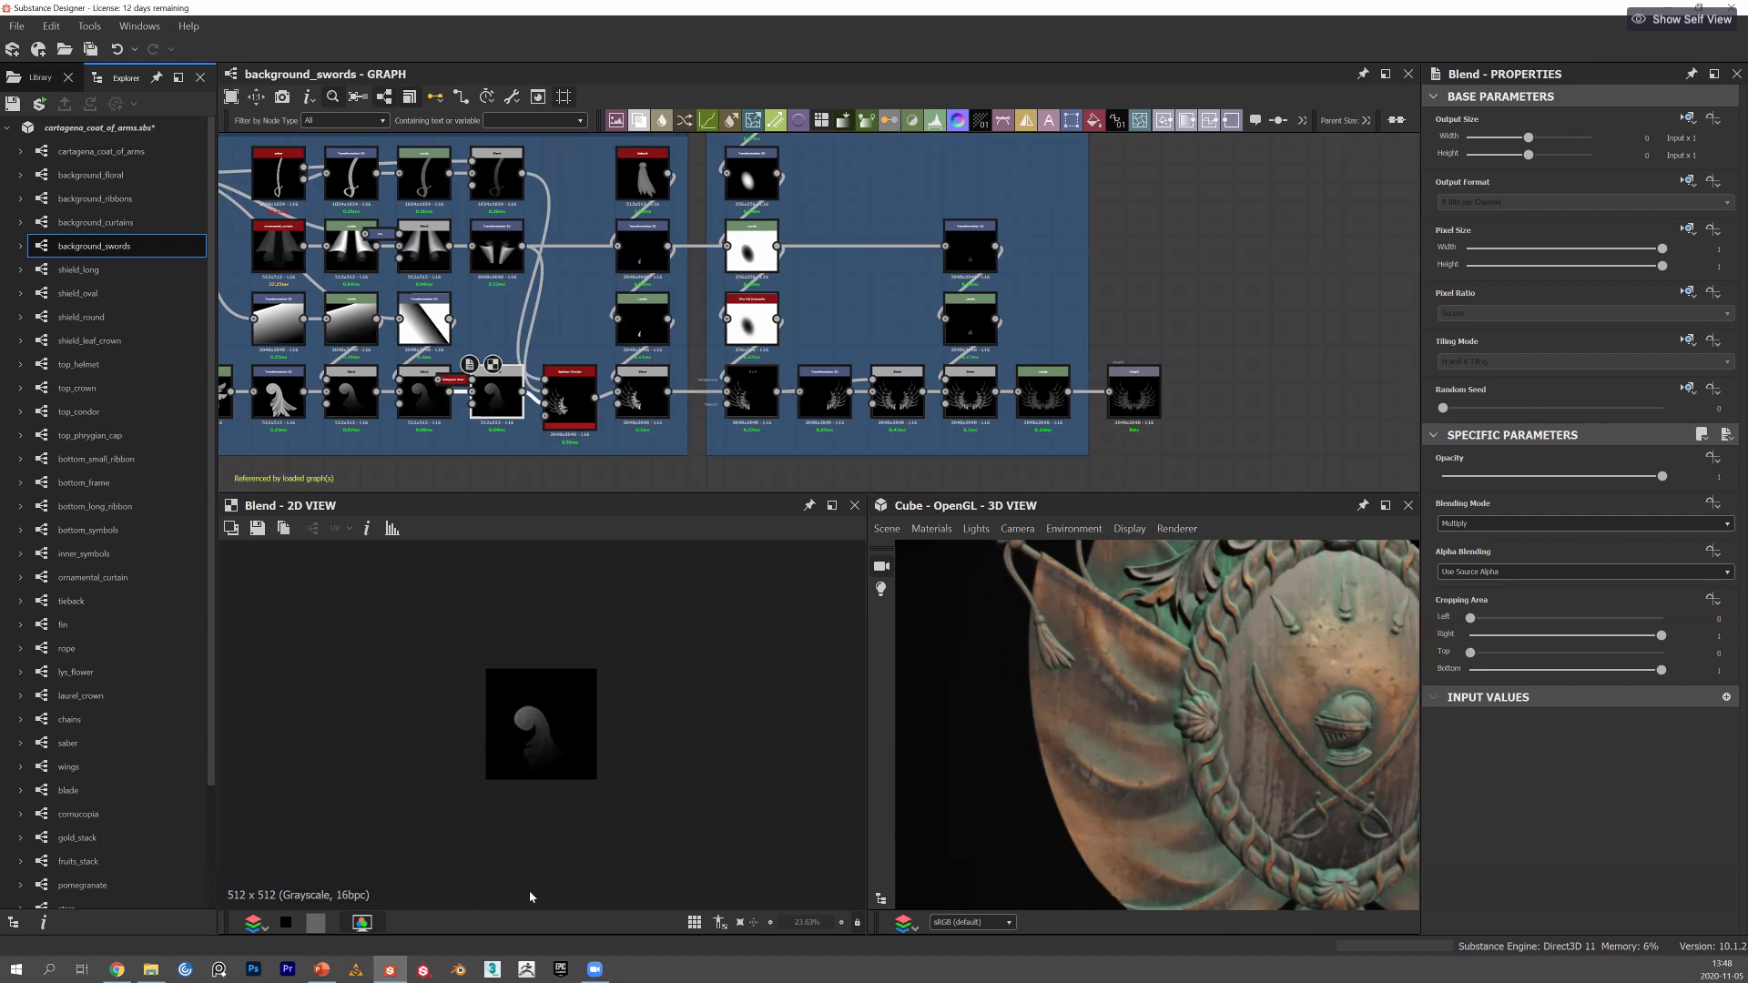
scroll(654, 397, "up", 3)
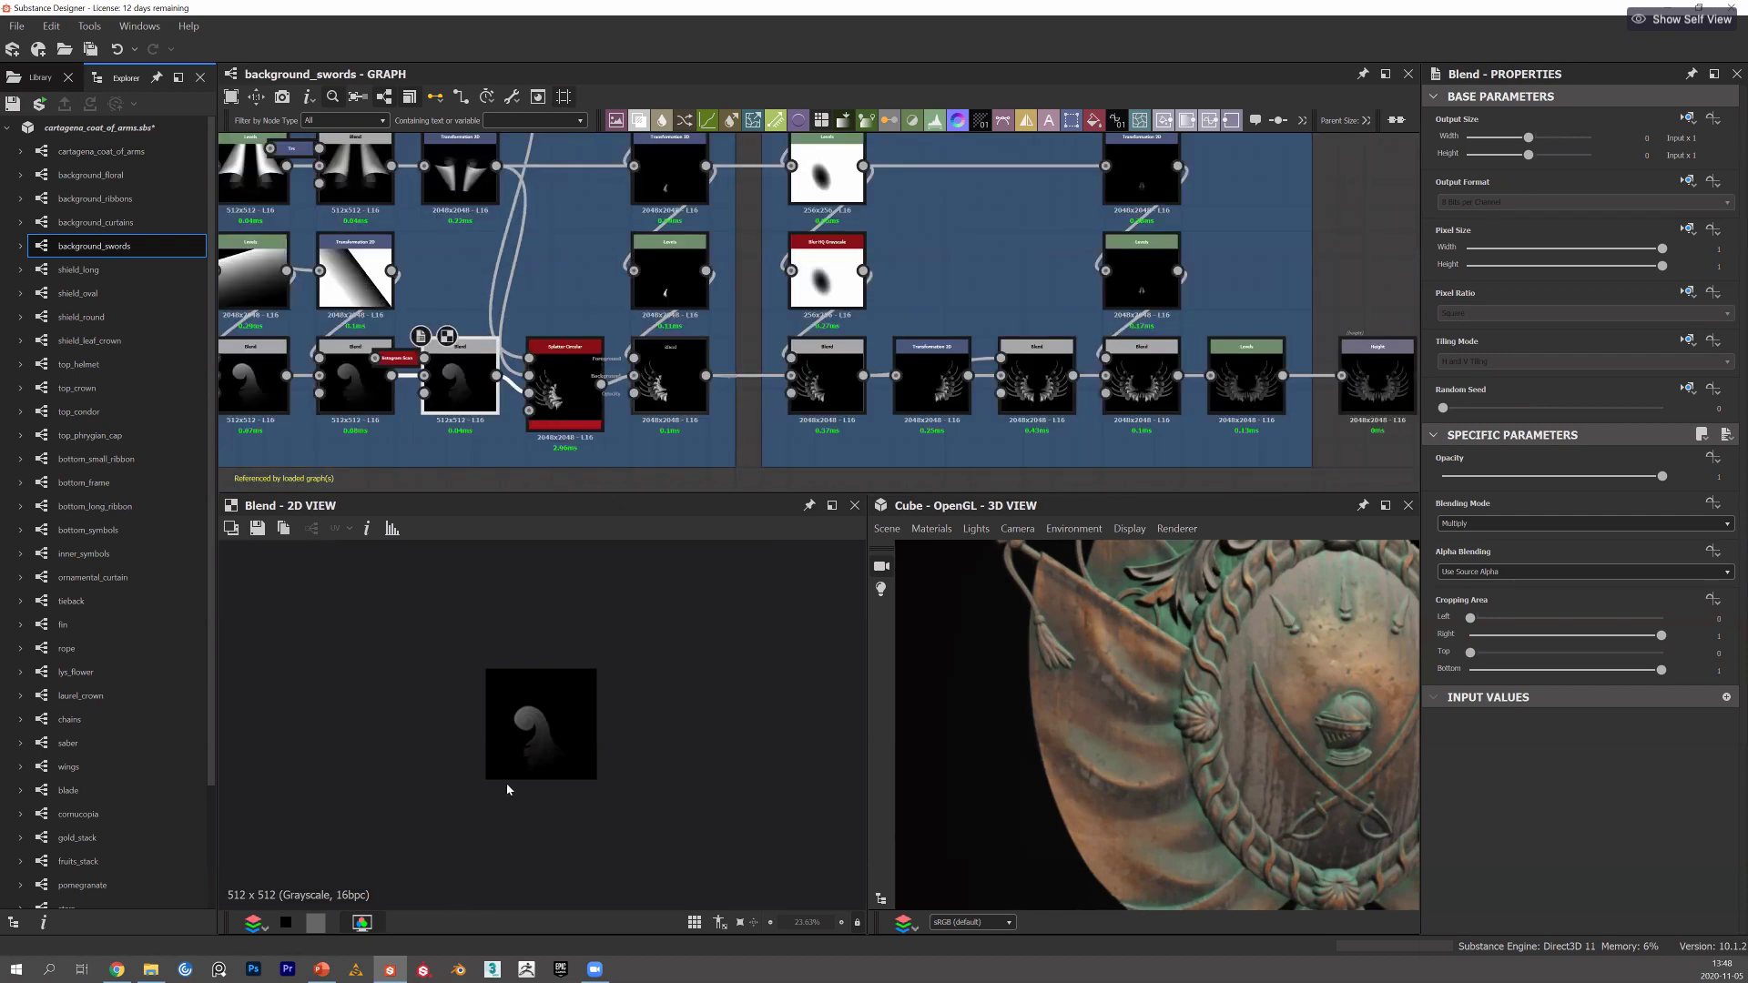
scroll(659, 399, "up", 2)
scroll(659, 398, "up", 1)
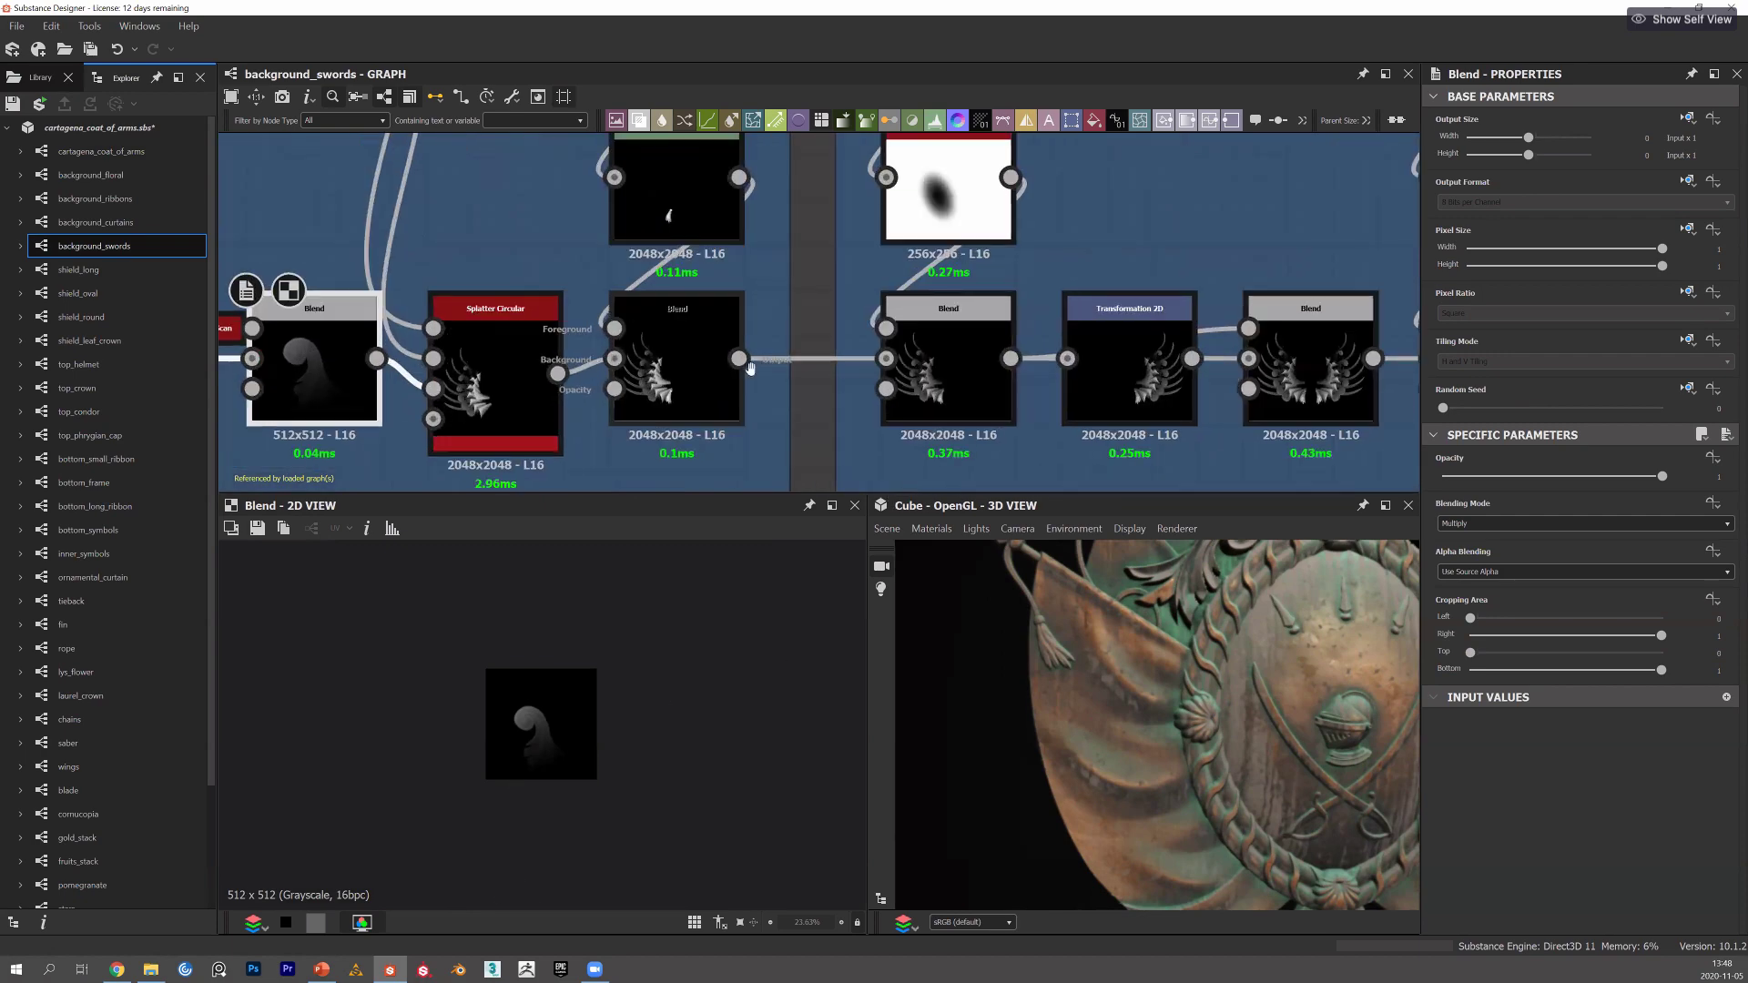
double_click(677, 355)
Look over the Tweaks frame and the overall layout of the background_swords graph.
middle_click_drag(676, 355, 468, 344)
scroll(674, 333, "down", 2)
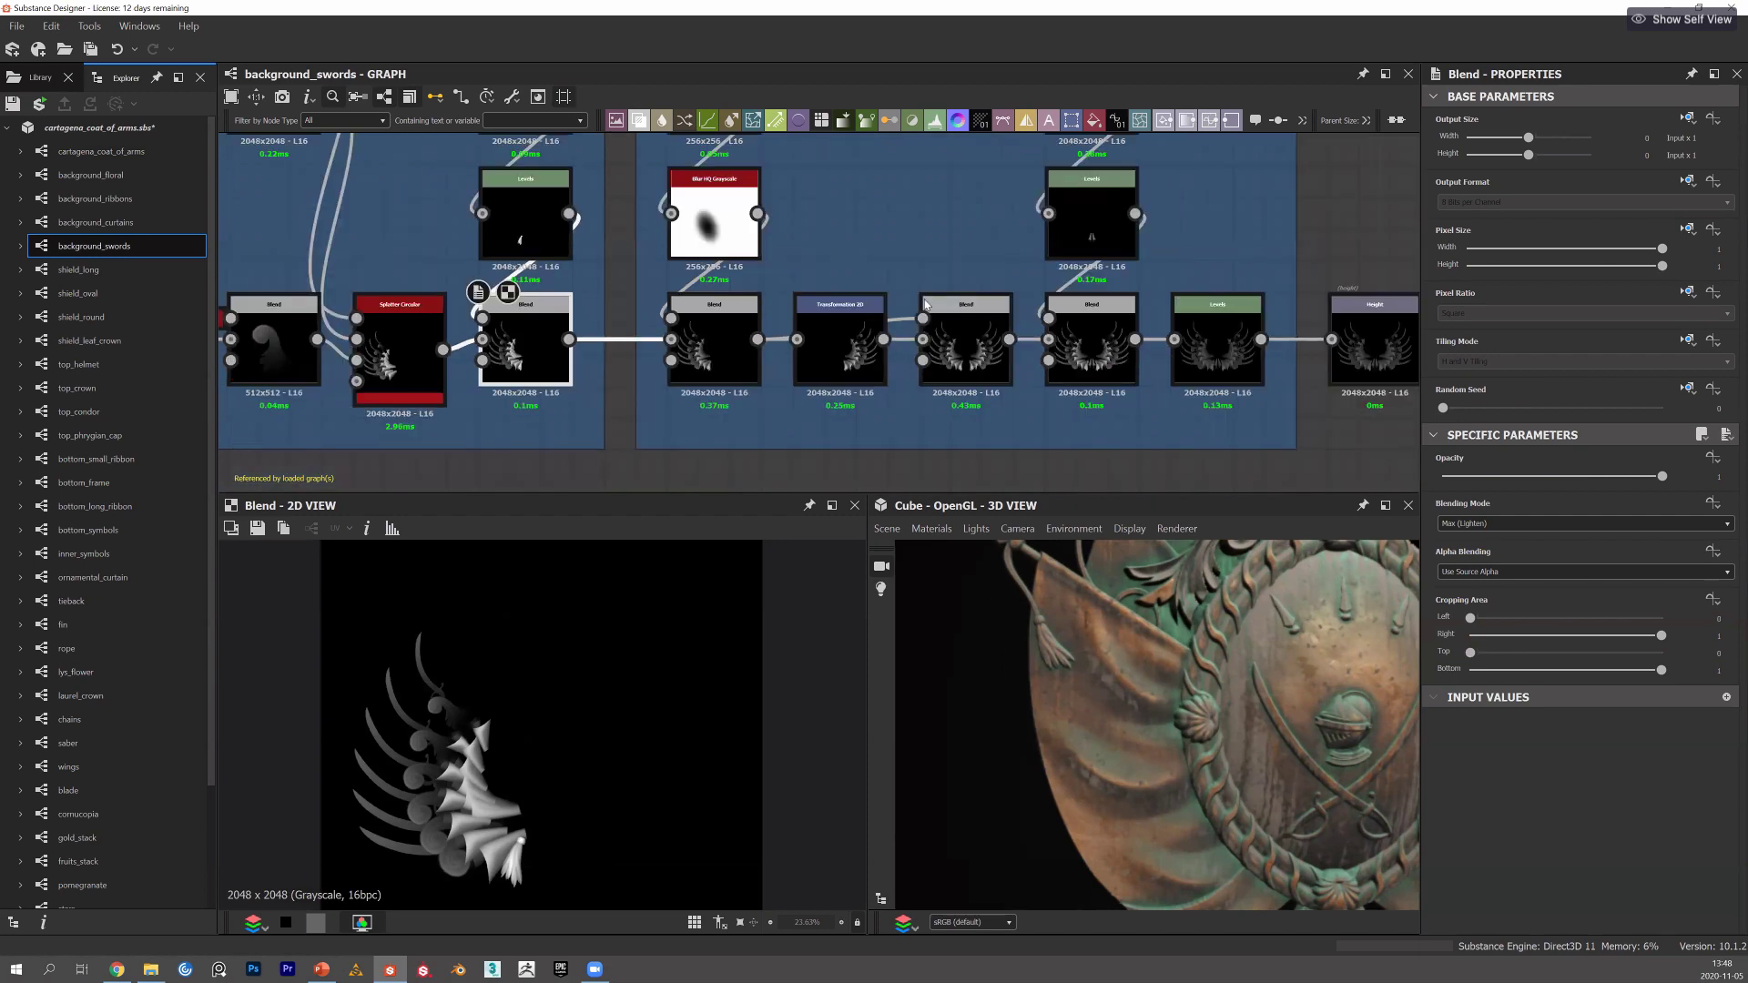
scroll(920, 306, "down", 2)
scroll(906, 309, "down", 1)
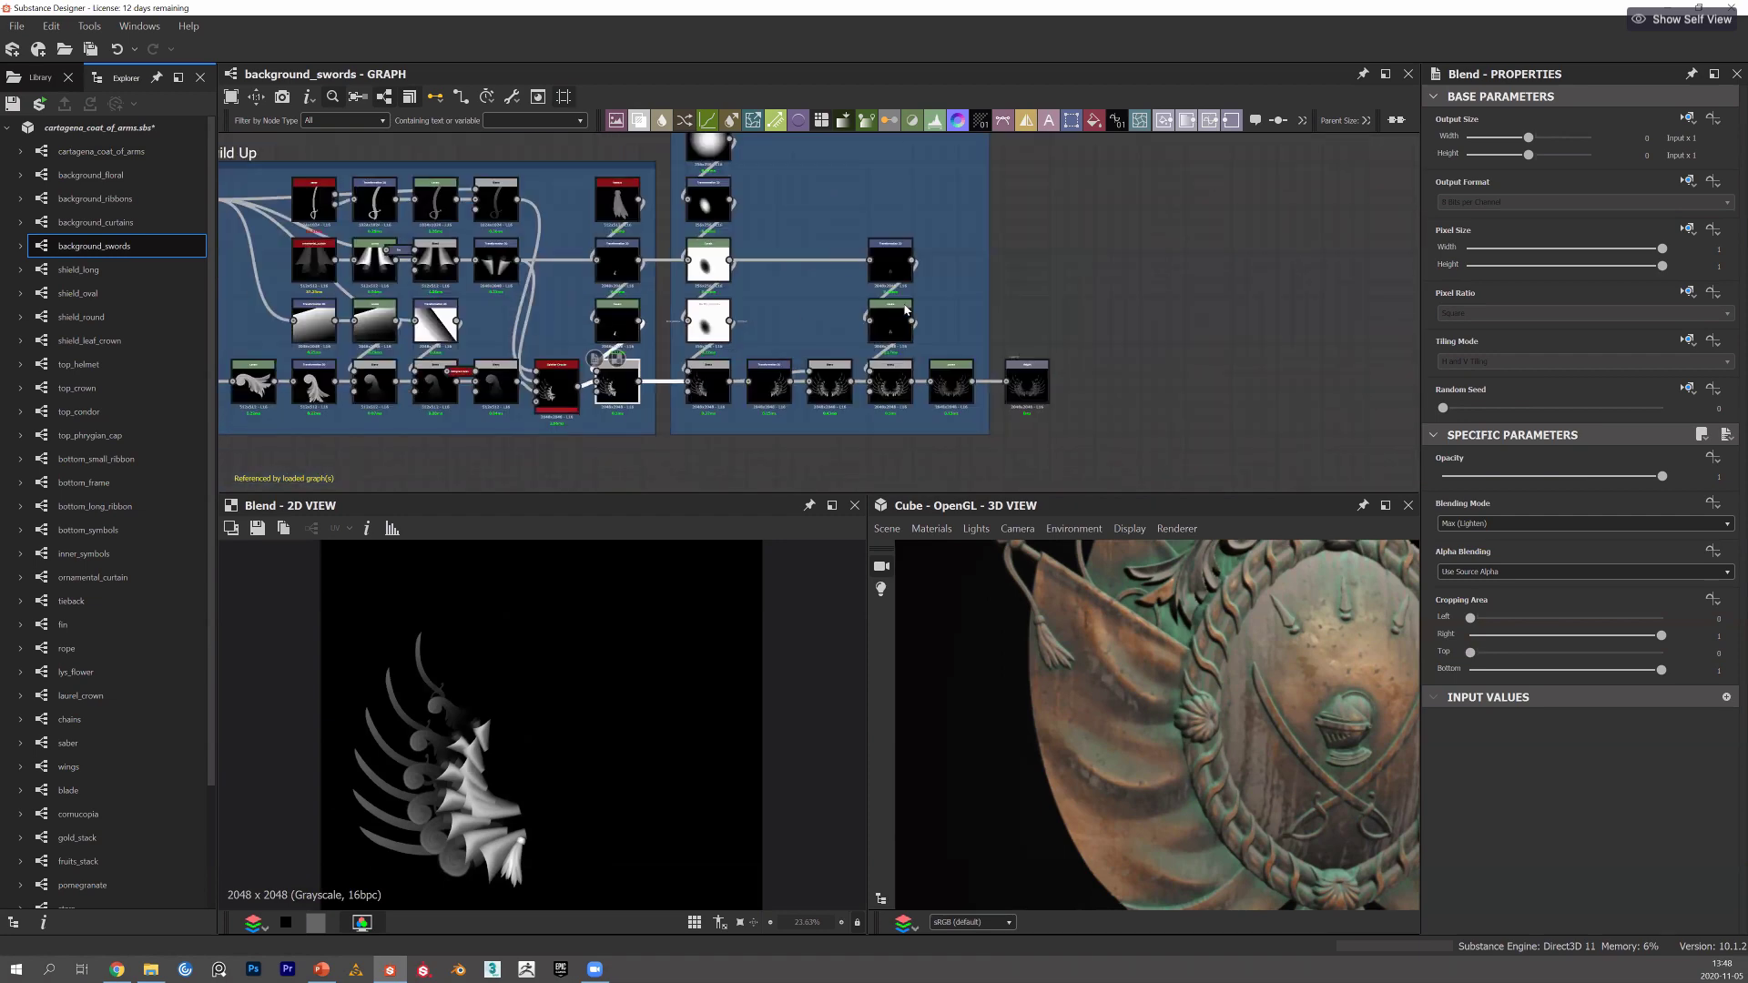
middle_click_drag(904, 309, 1024, 380)
scroll(806, 375, "down", 2)
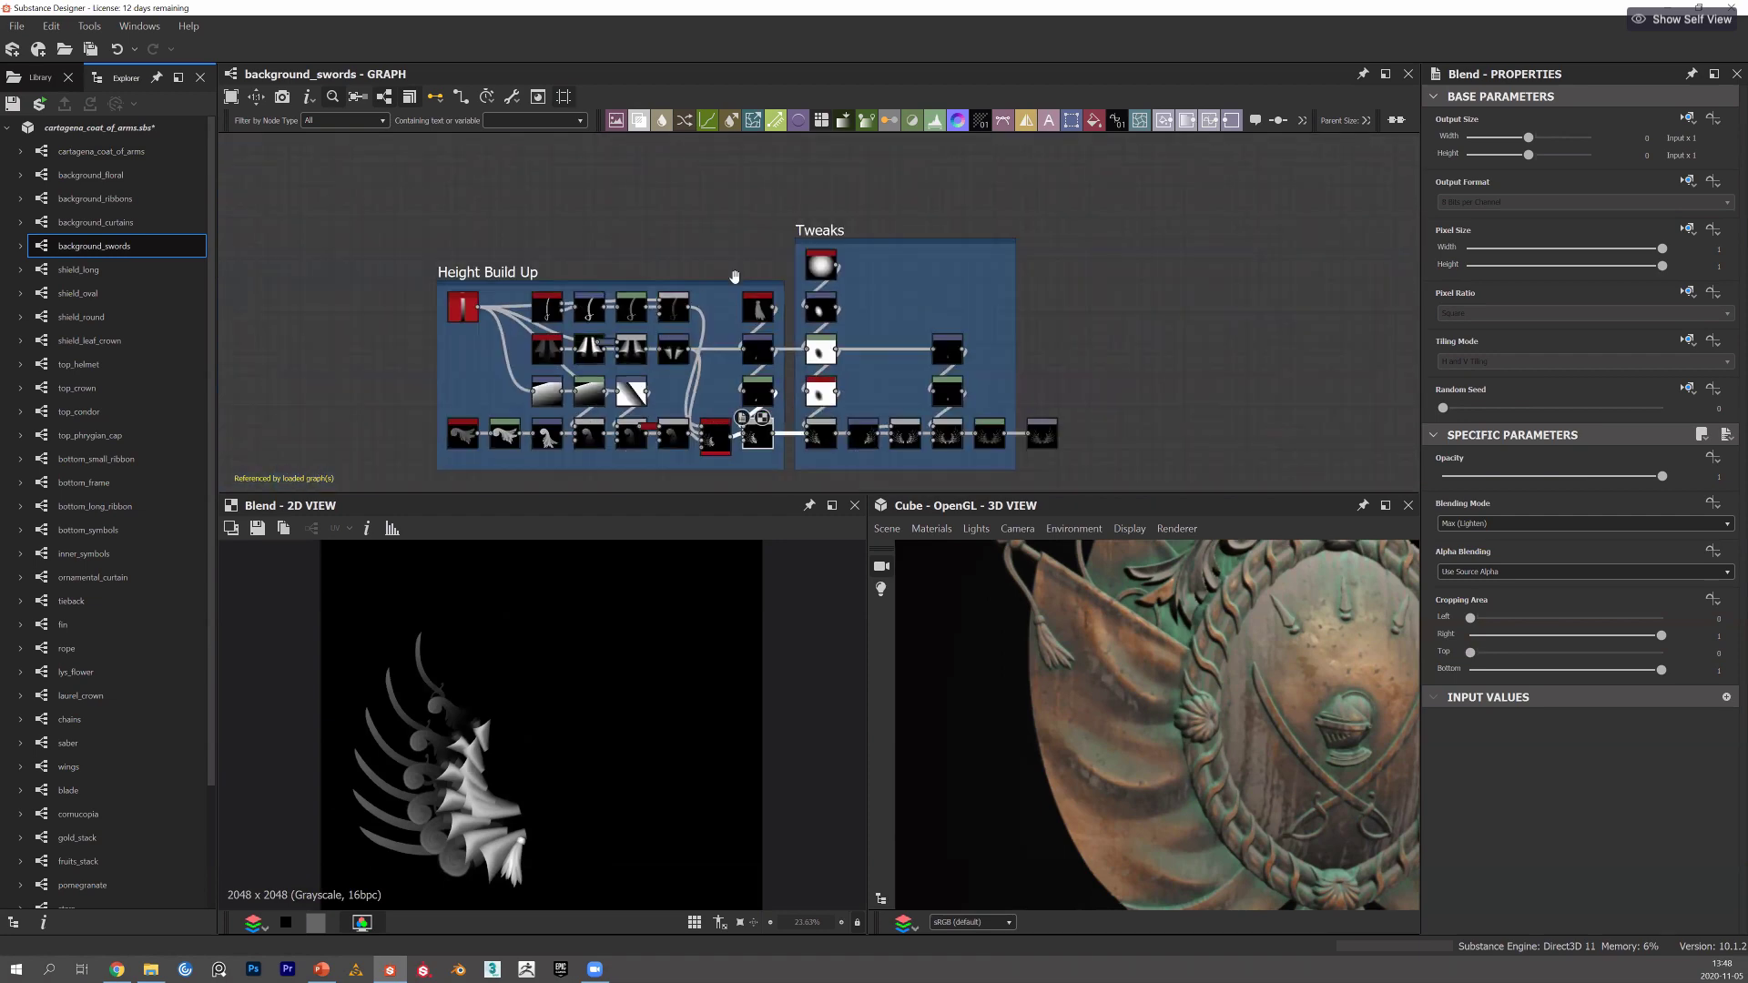
middle_click_drag(590, 259, 608, 254)
middle_click_drag(712, 324, 772, 281)
middle_click_drag(577, 249, 618, 221)
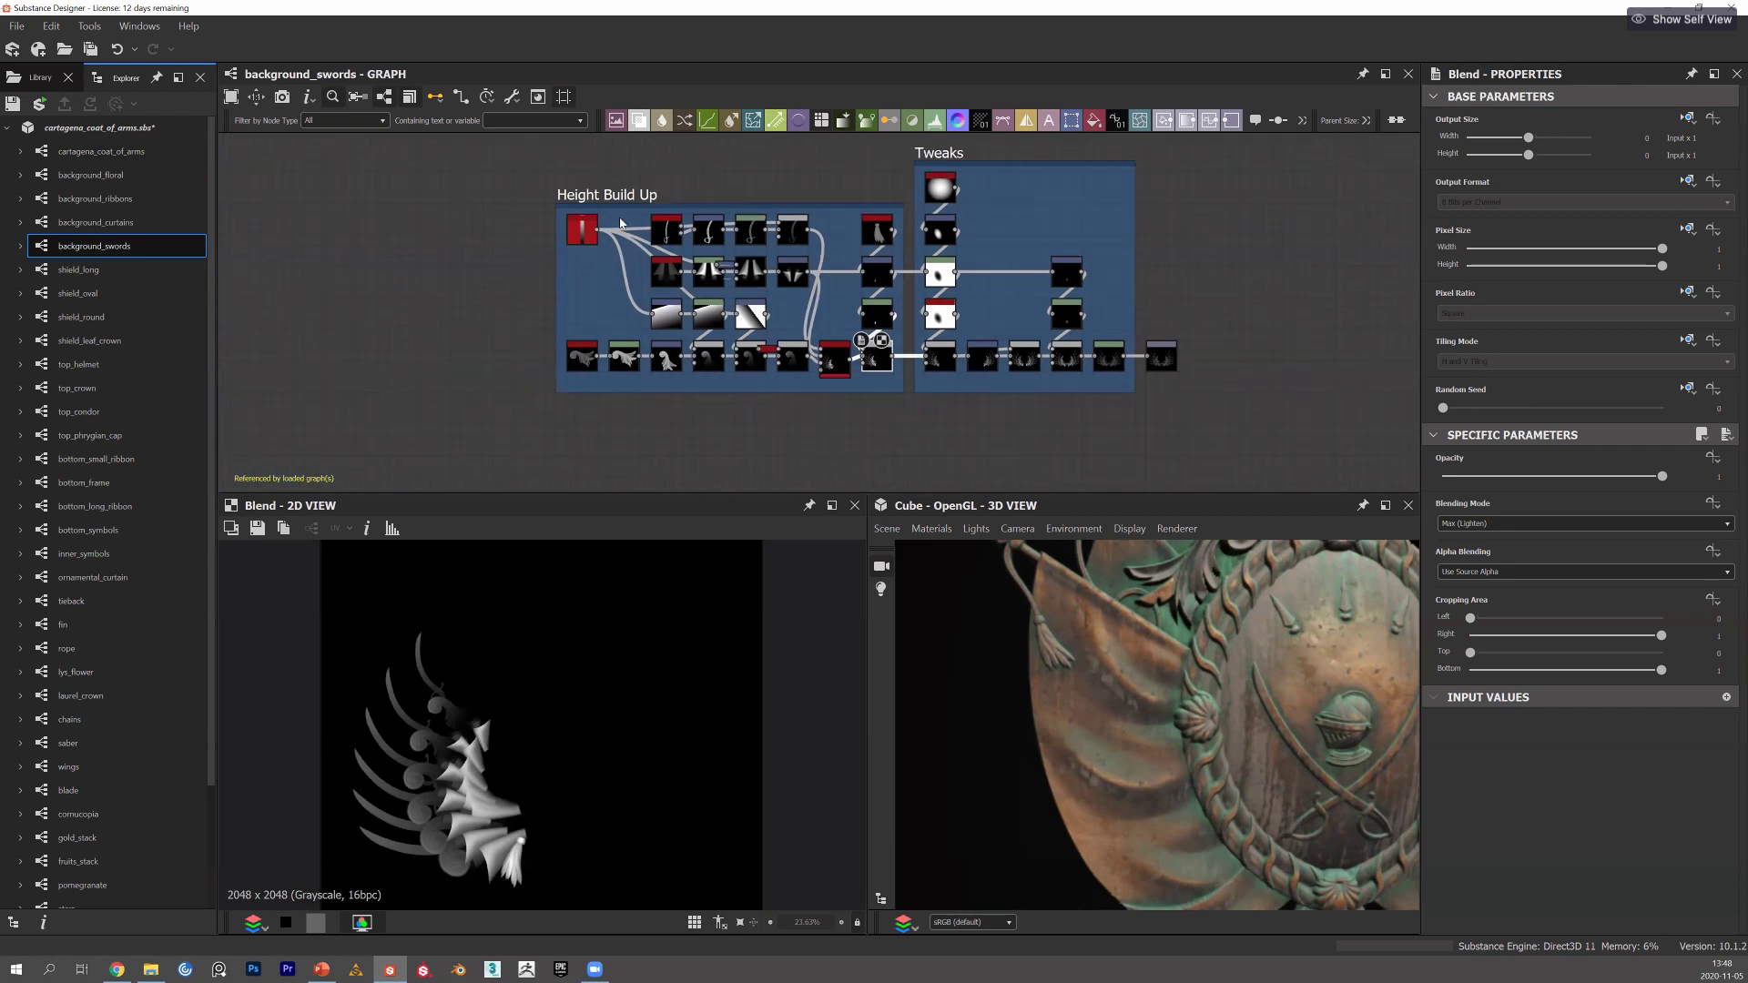
Preview the ornamental_curtain node and the saber node in the Height Build Up frame.
scroll(605, 299, "up", 1)
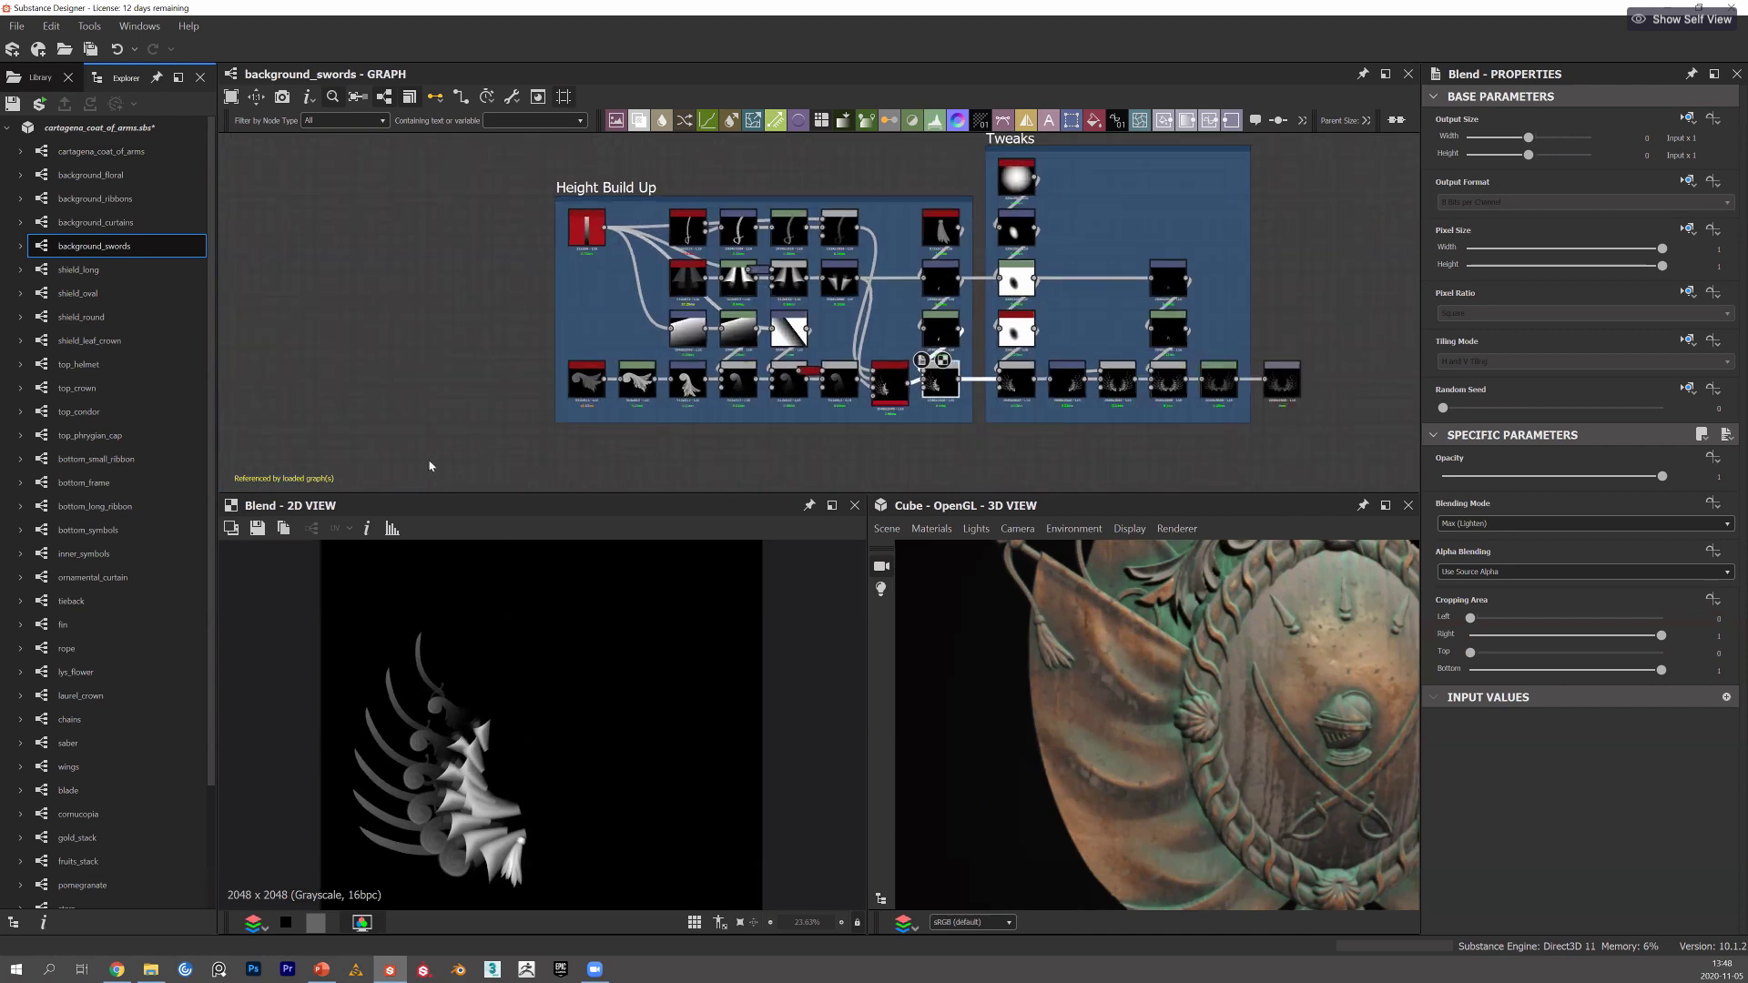
scroll(437, 474, "up", 3)
middle_click_drag(577, 314, 495, 287)
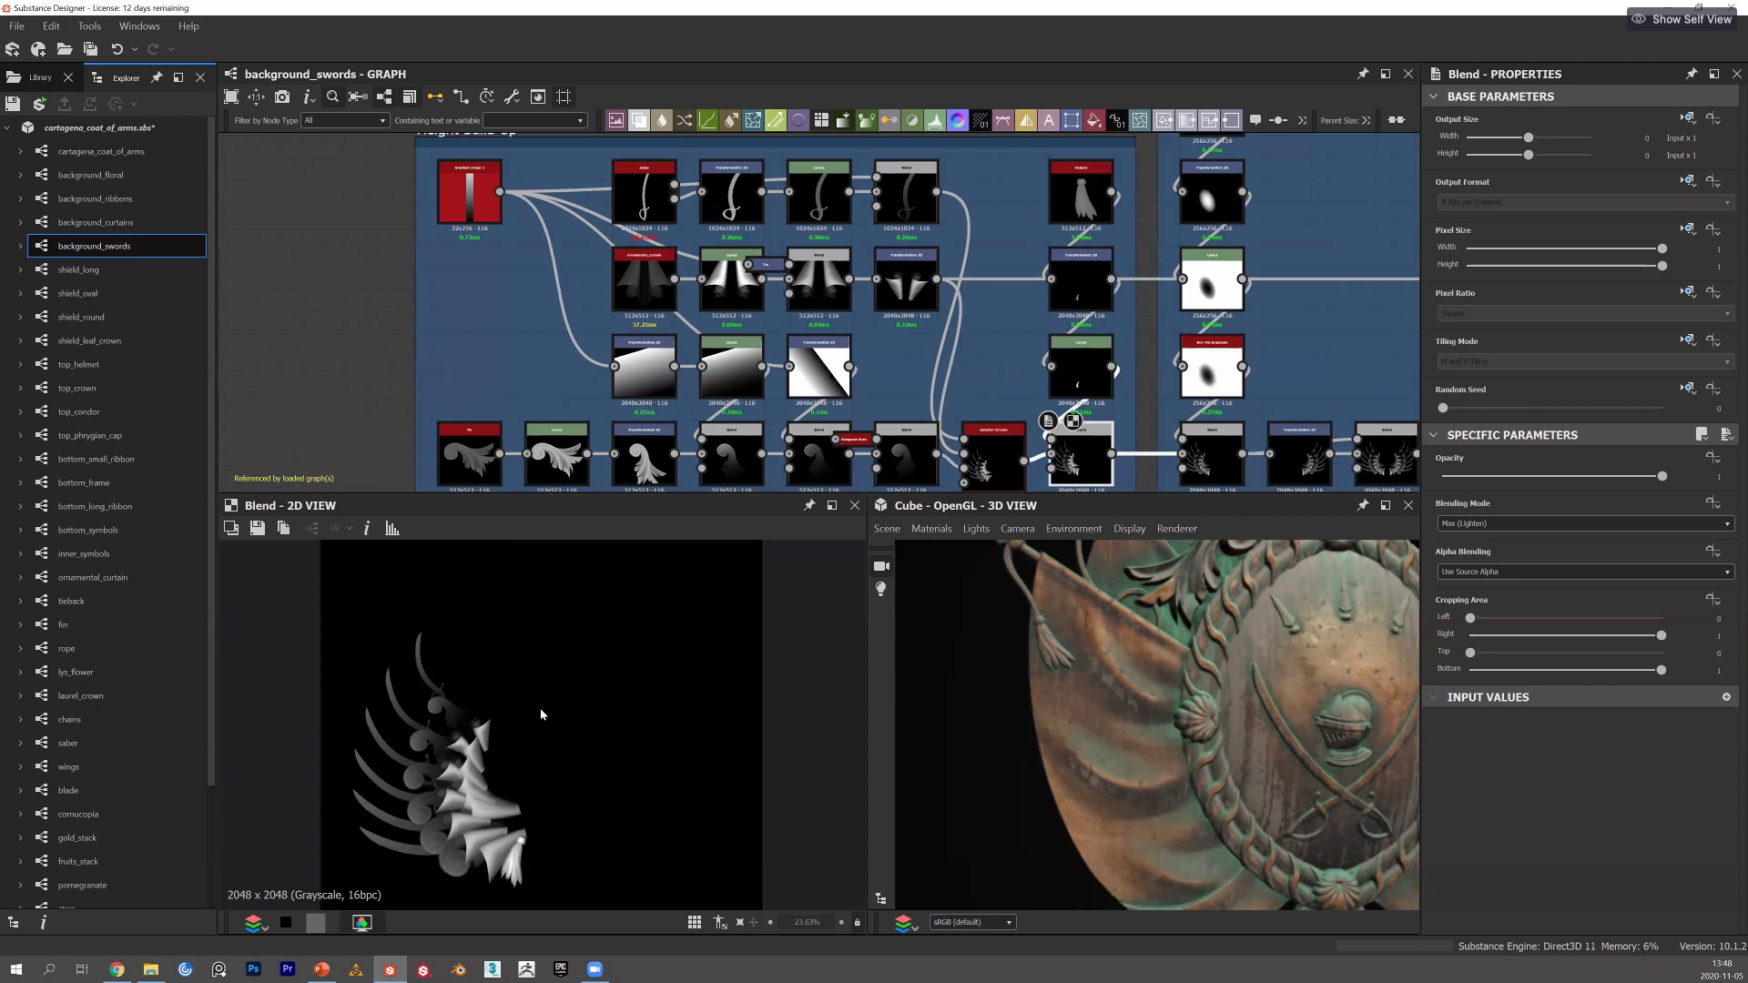
middle_click_drag(645, 191, 612, 196)
double_click(612, 198)
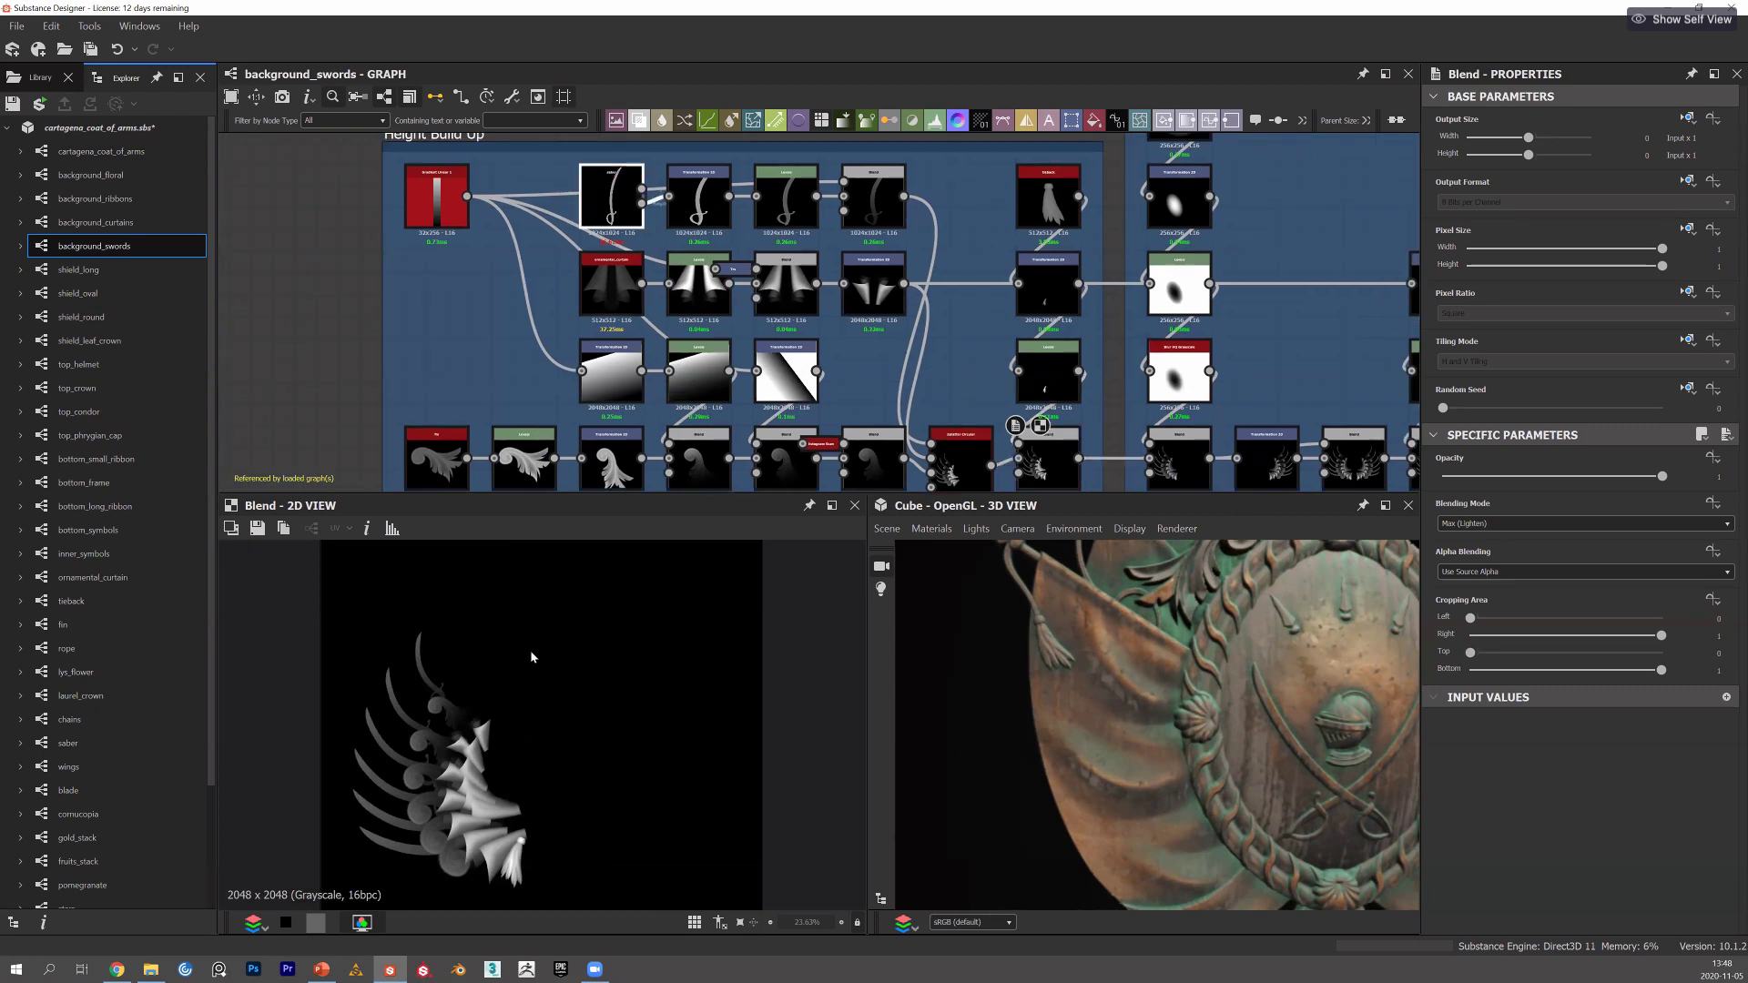
double_click(623, 278)
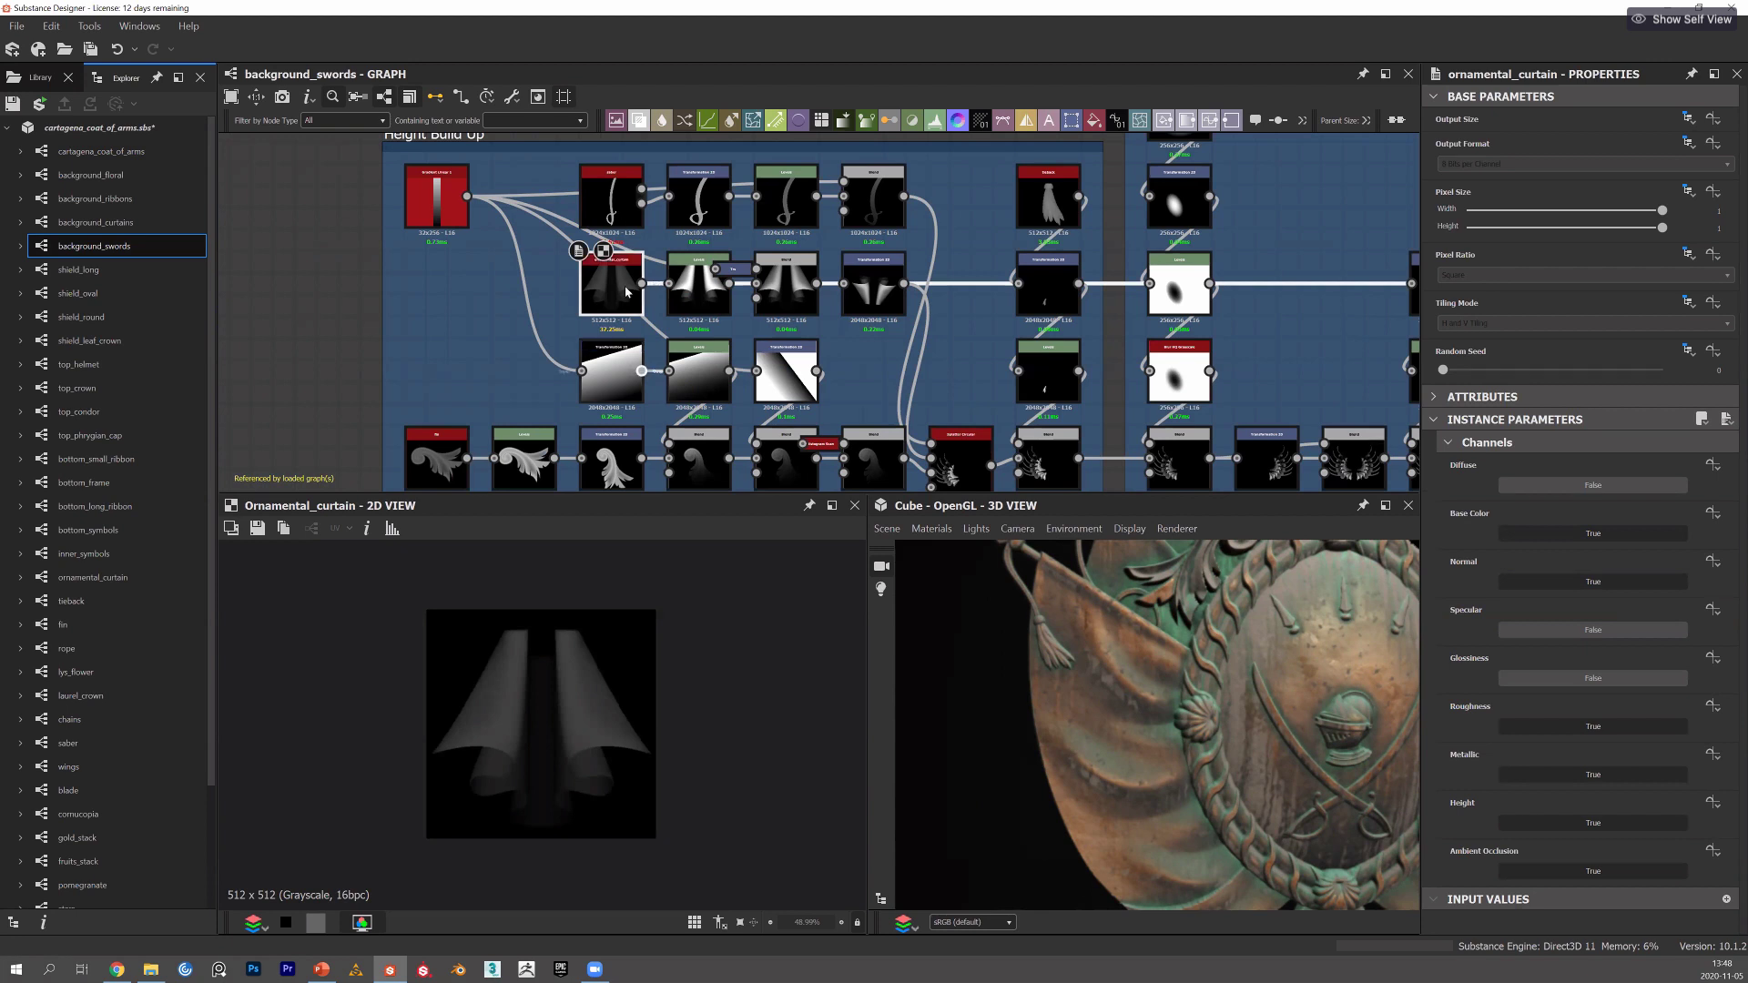
double_click(613, 205)
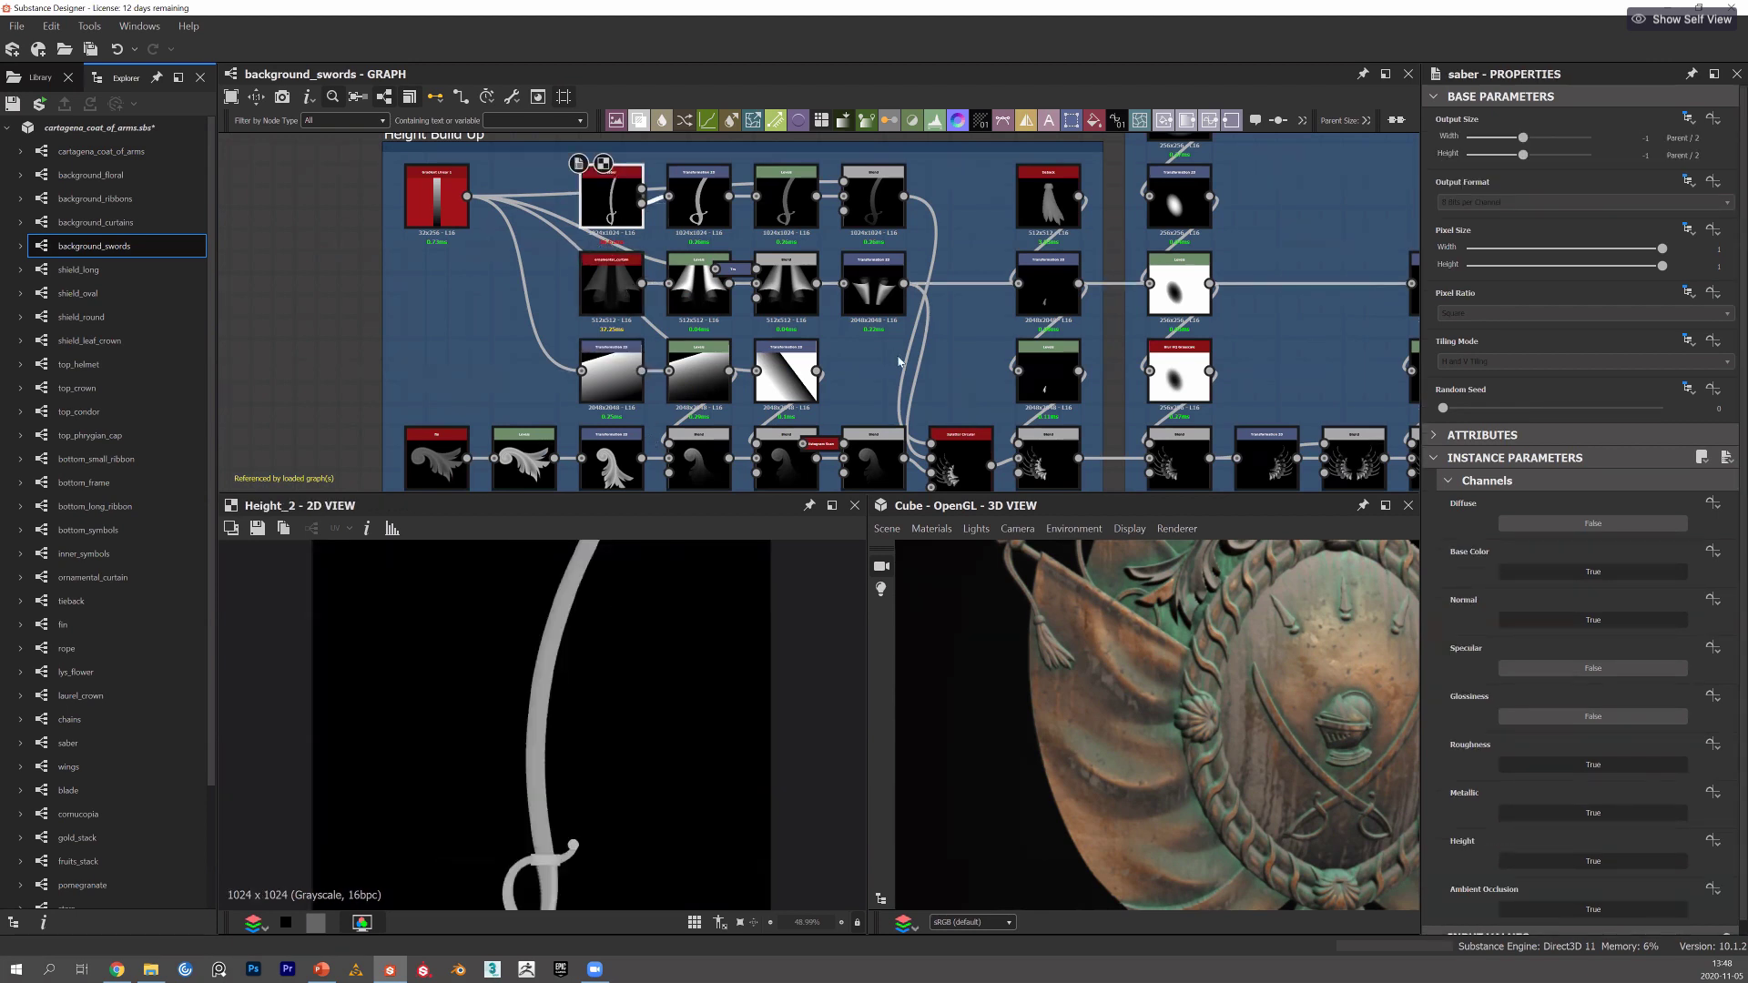
Select the Splatter Circular node and trace its input links back to the saber and curtain rows.
middle_click_drag(846, 407, 729, 341)
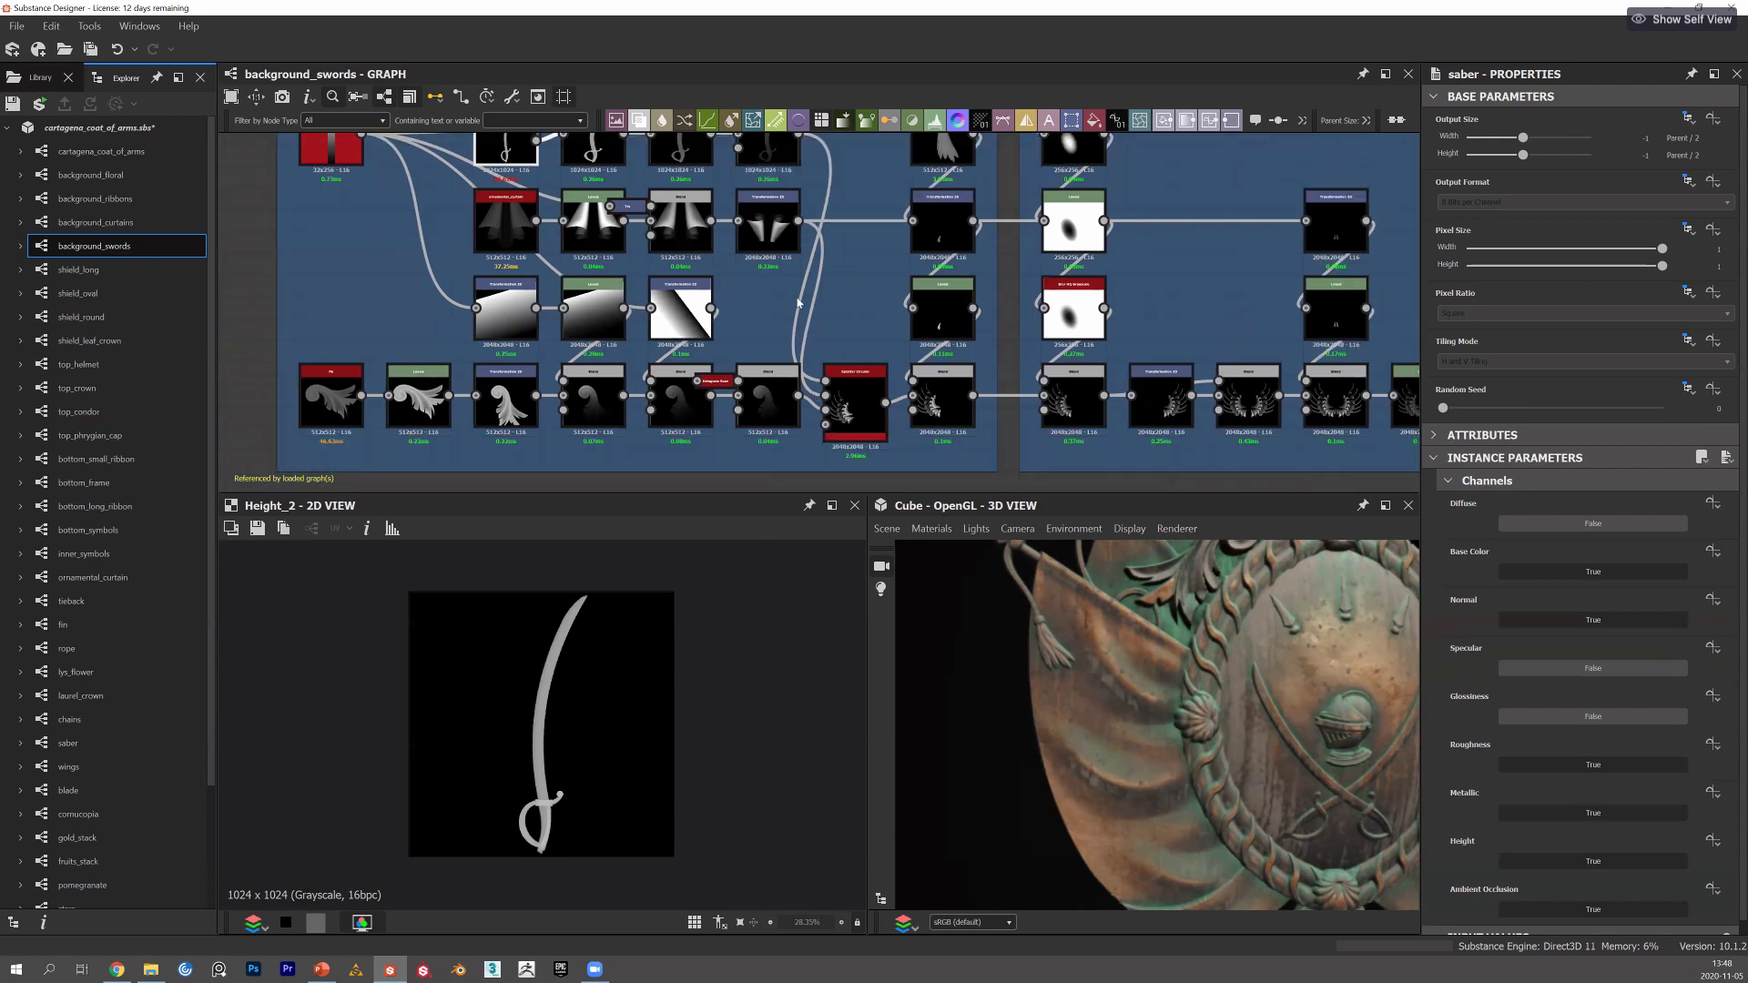
scroll(836, 407, "up", 2)
left_click(837, 407)
scroll(843, 182, "up", 1)
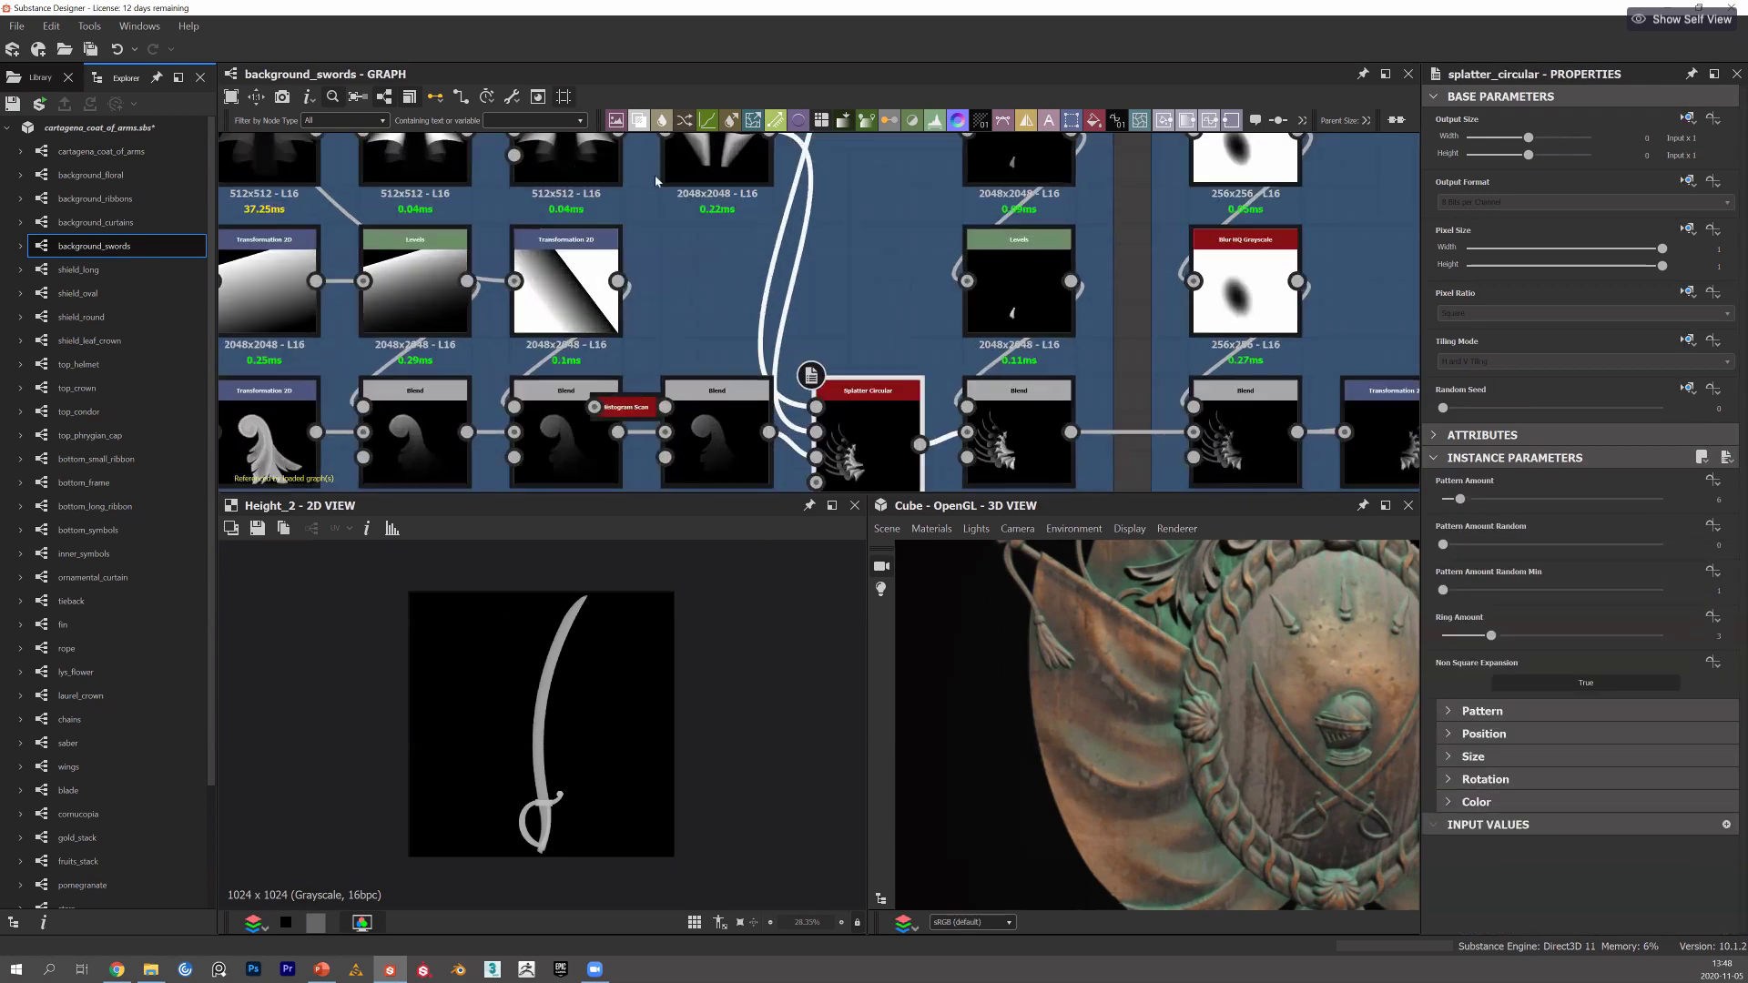
scroll(737, 212, "down", 2)
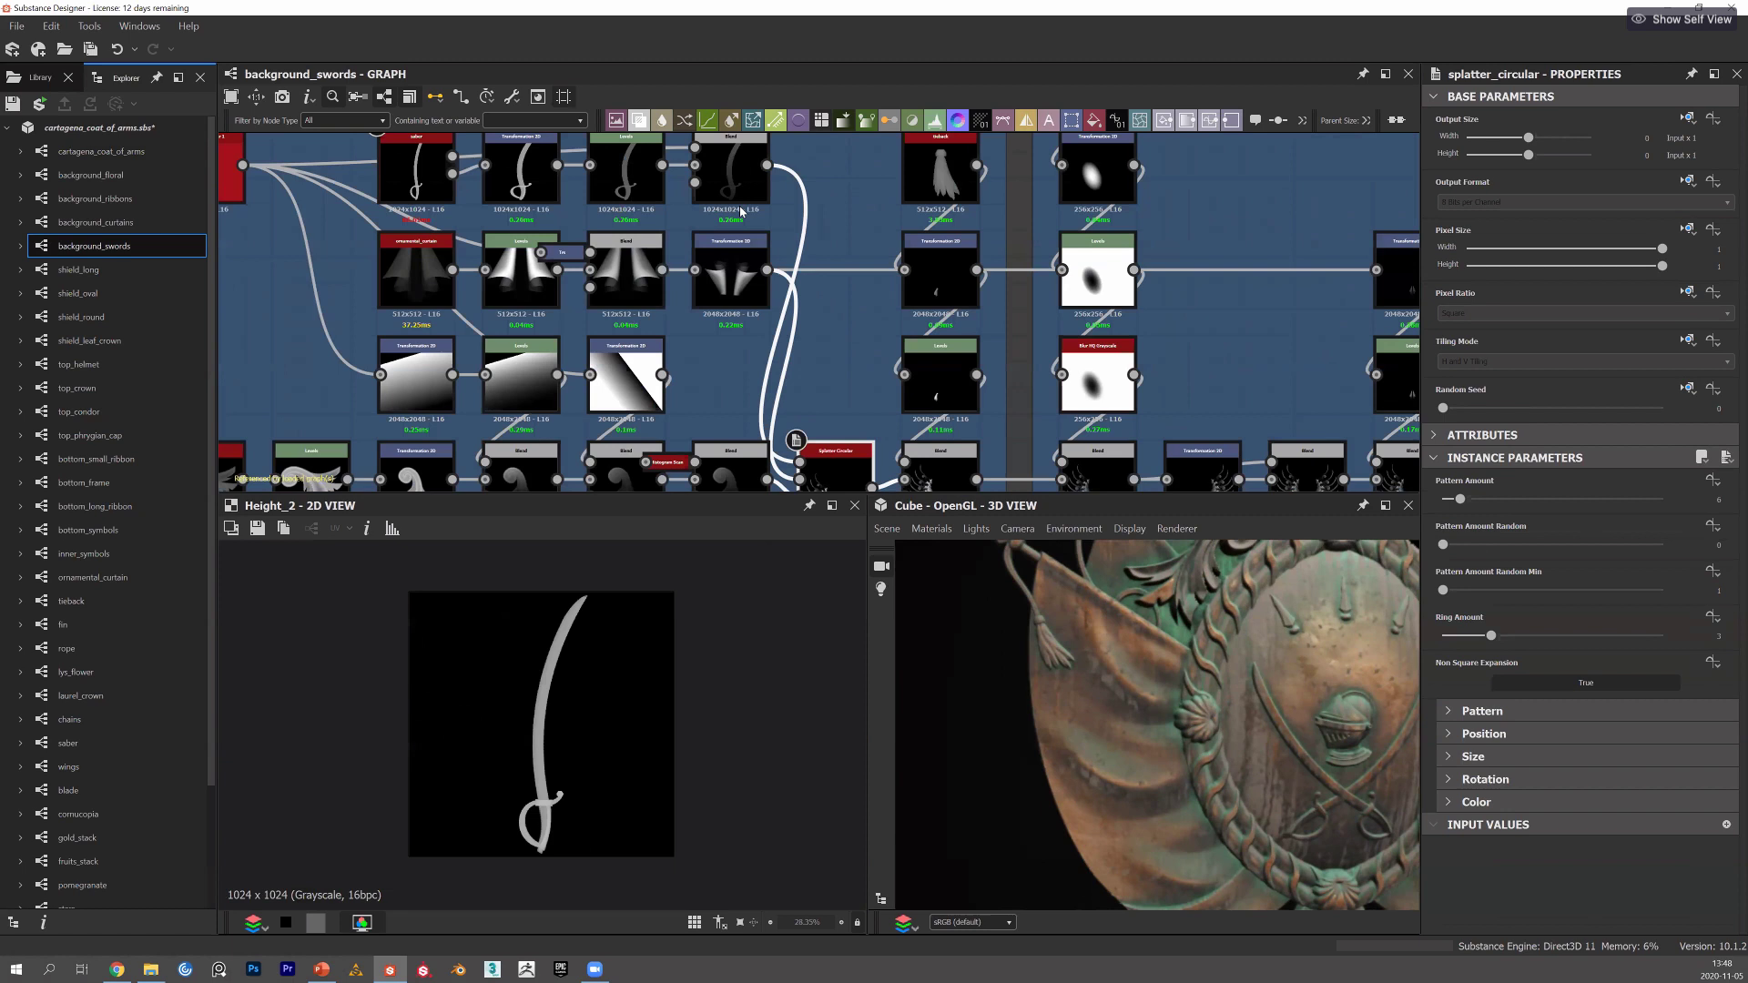
Preview the Blend at the end of the saber row and the Splatter Circular node it feeds.
scroll(740, 211, "down", 1)
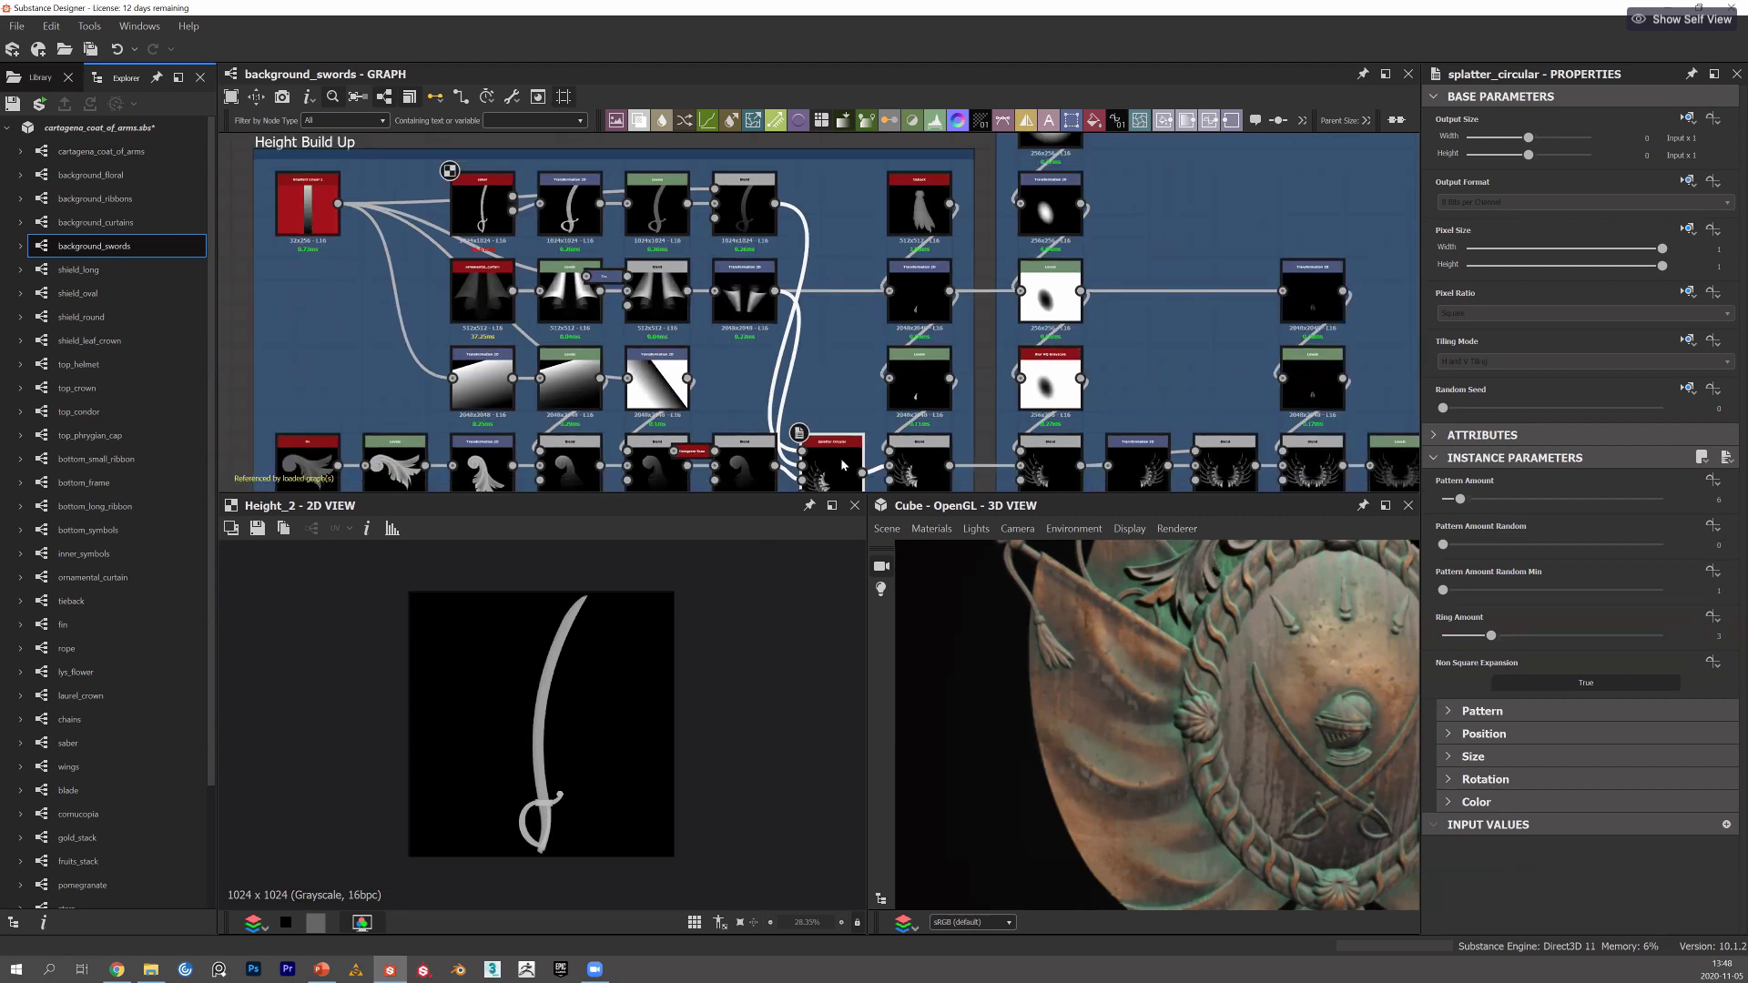
left_click(732, 217)
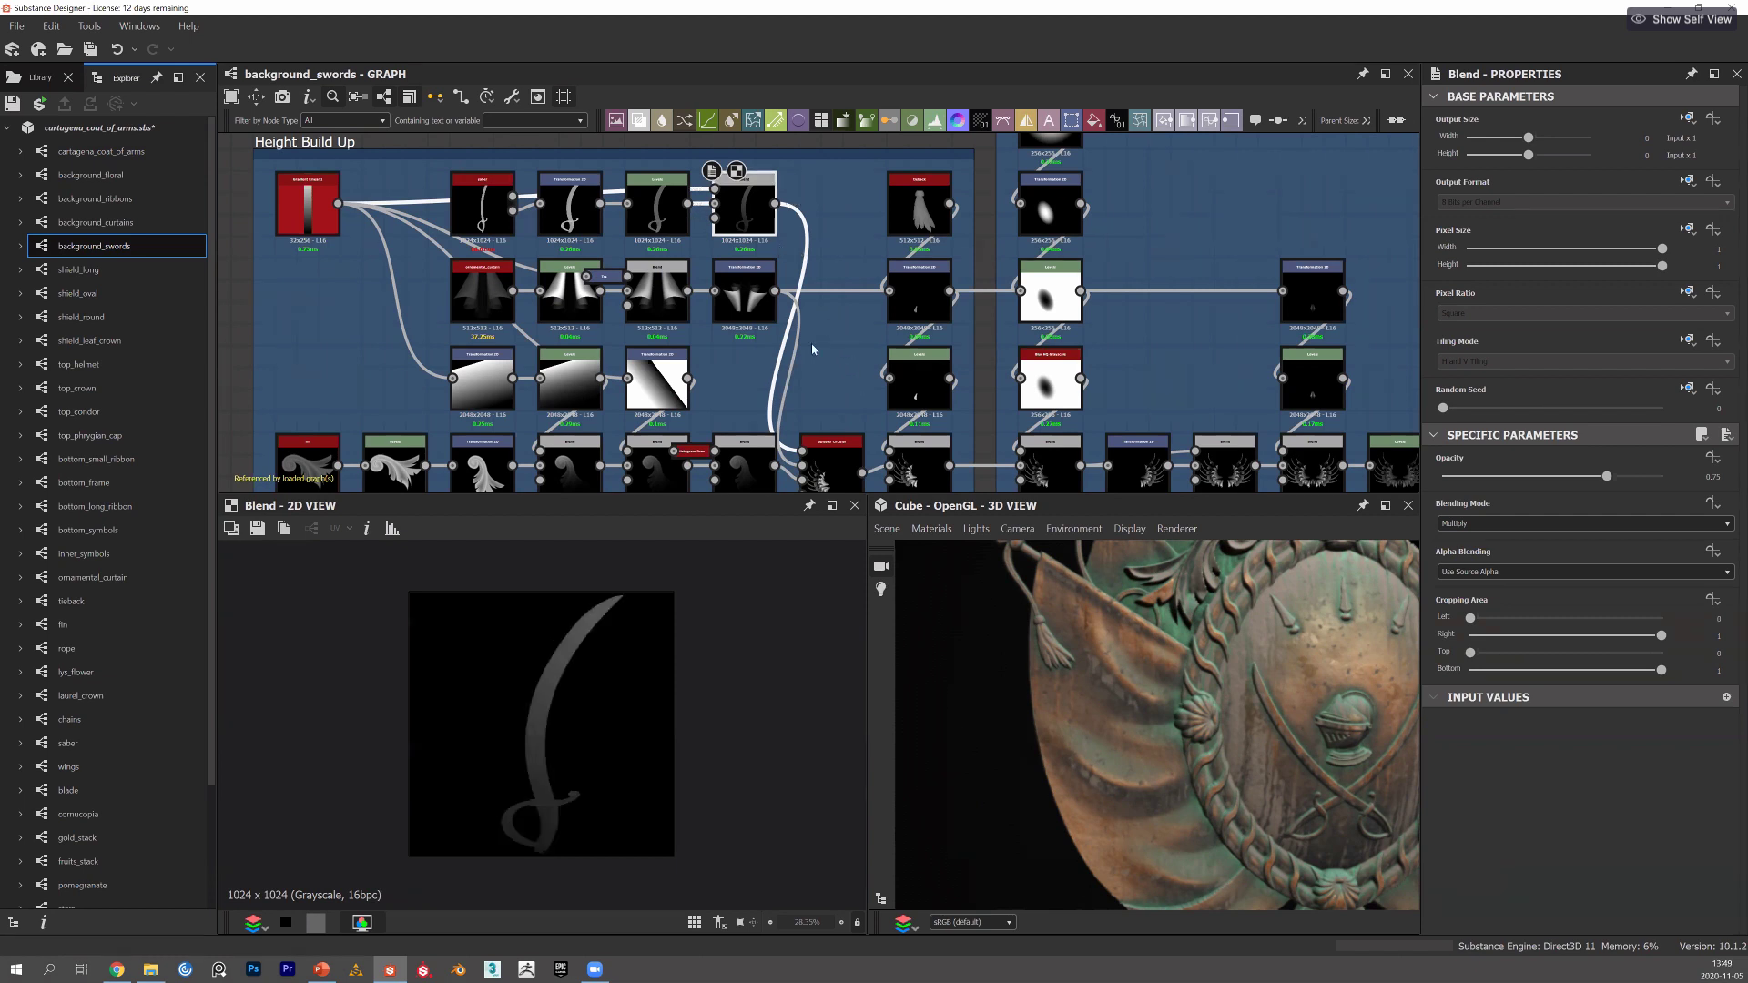
middle_click_drag(816, 411, 801, 351)
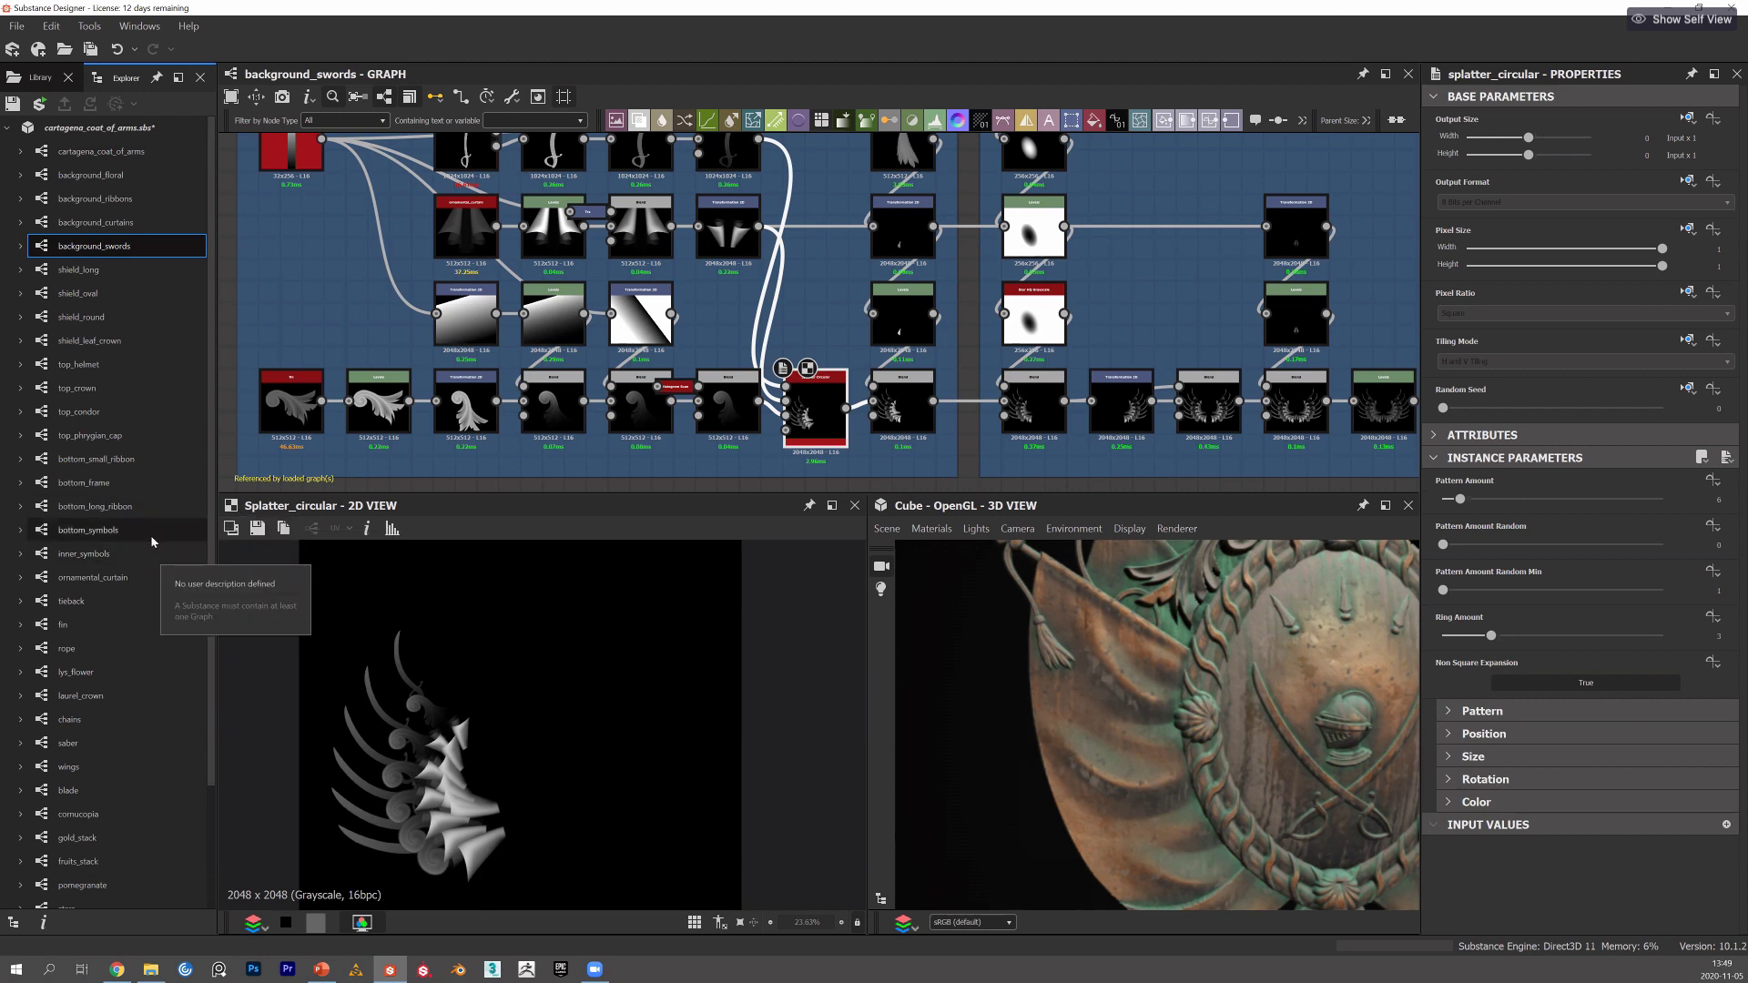
Open the bottom_long_ribbon graph and preview its Height output.
left_click(119, 507)
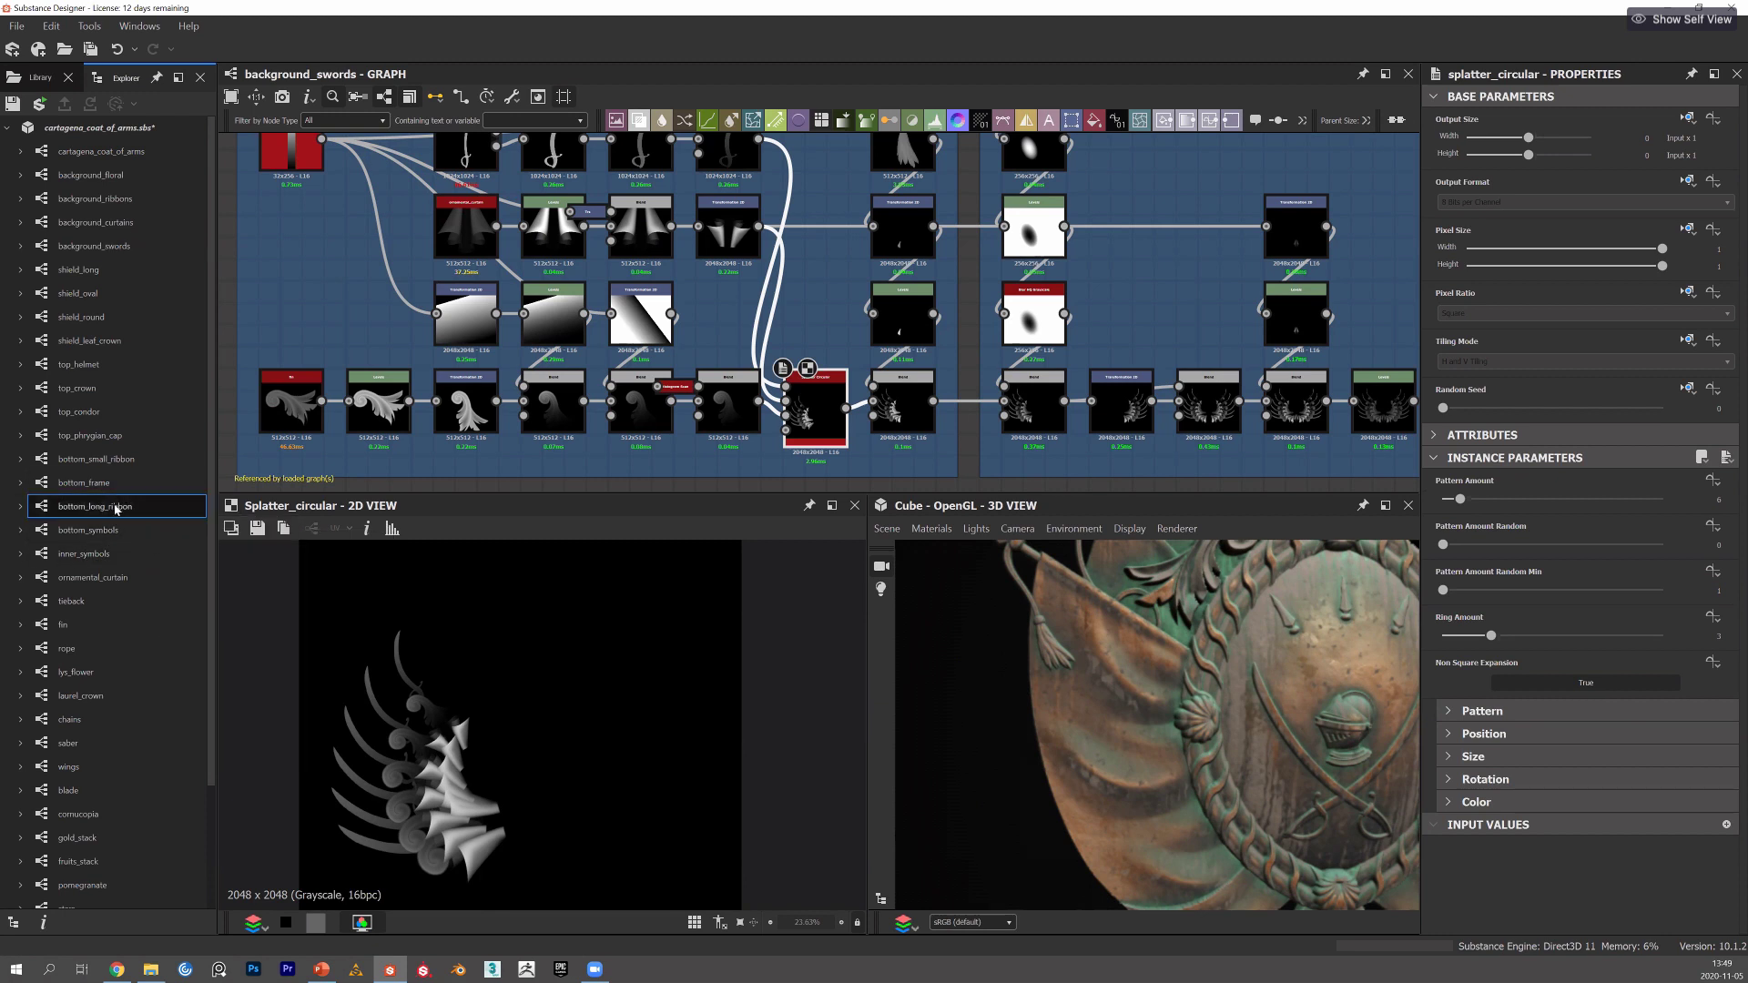
double_click(119, 507)
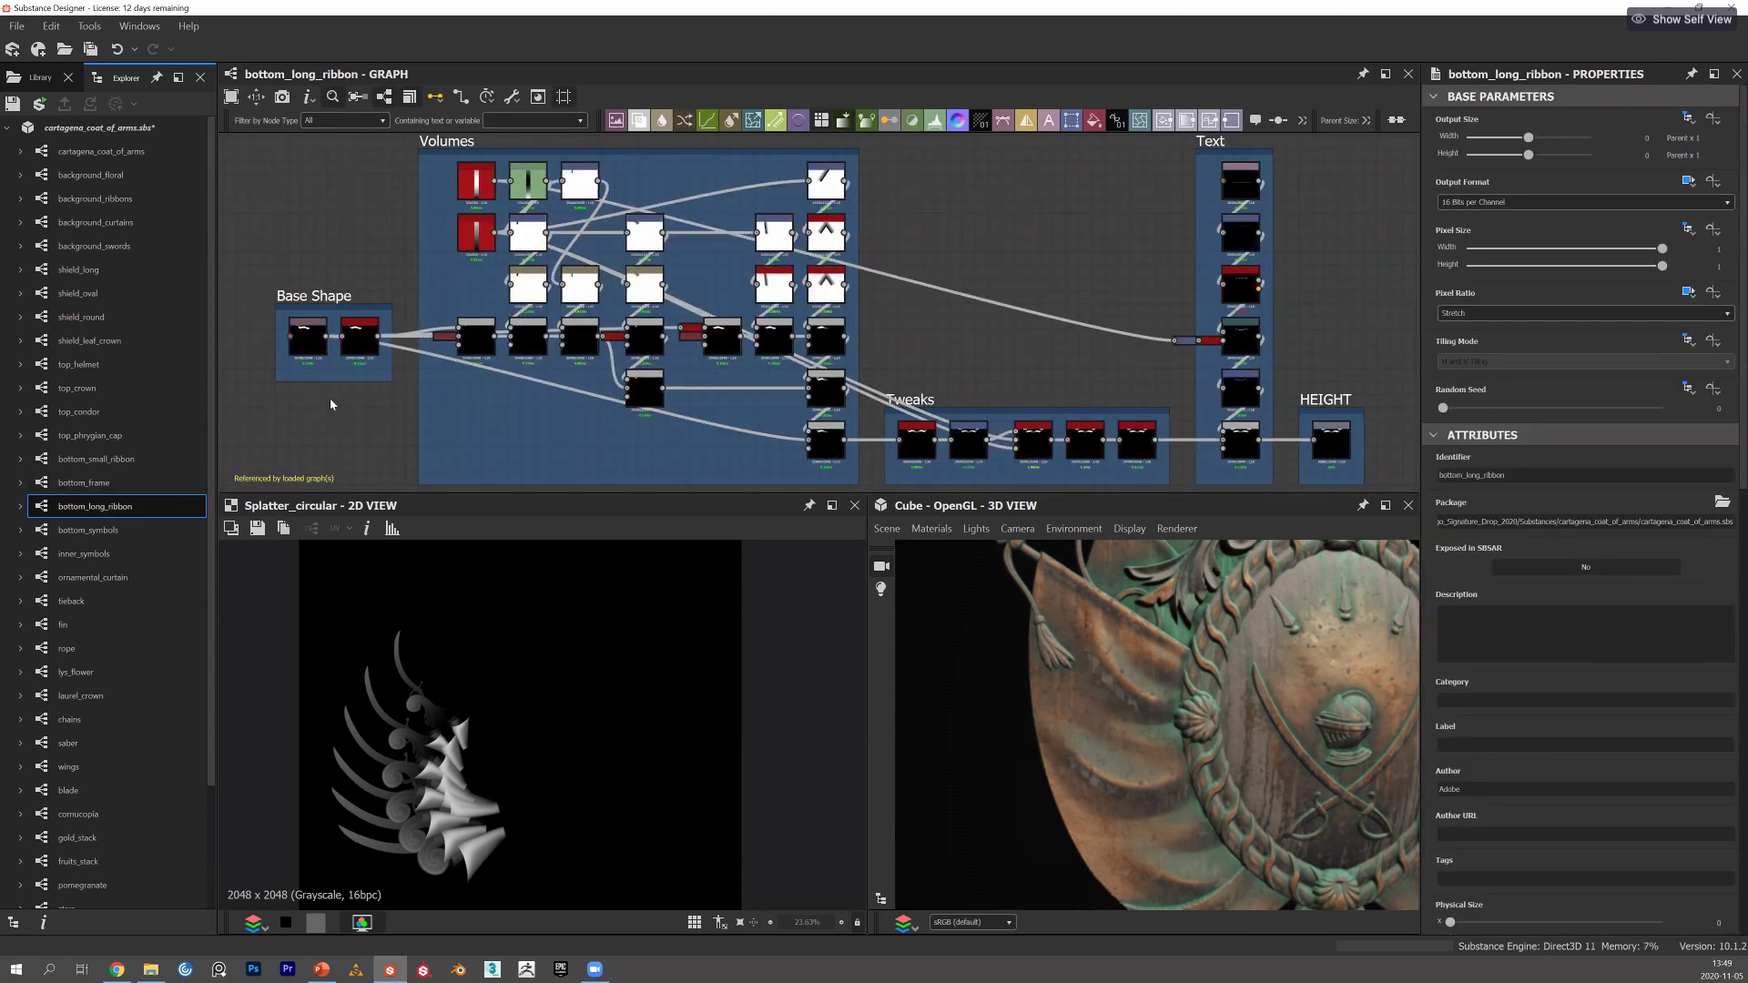
middle_click_drag(1333, 440, 1260, 410)
double_click(1259, 411)
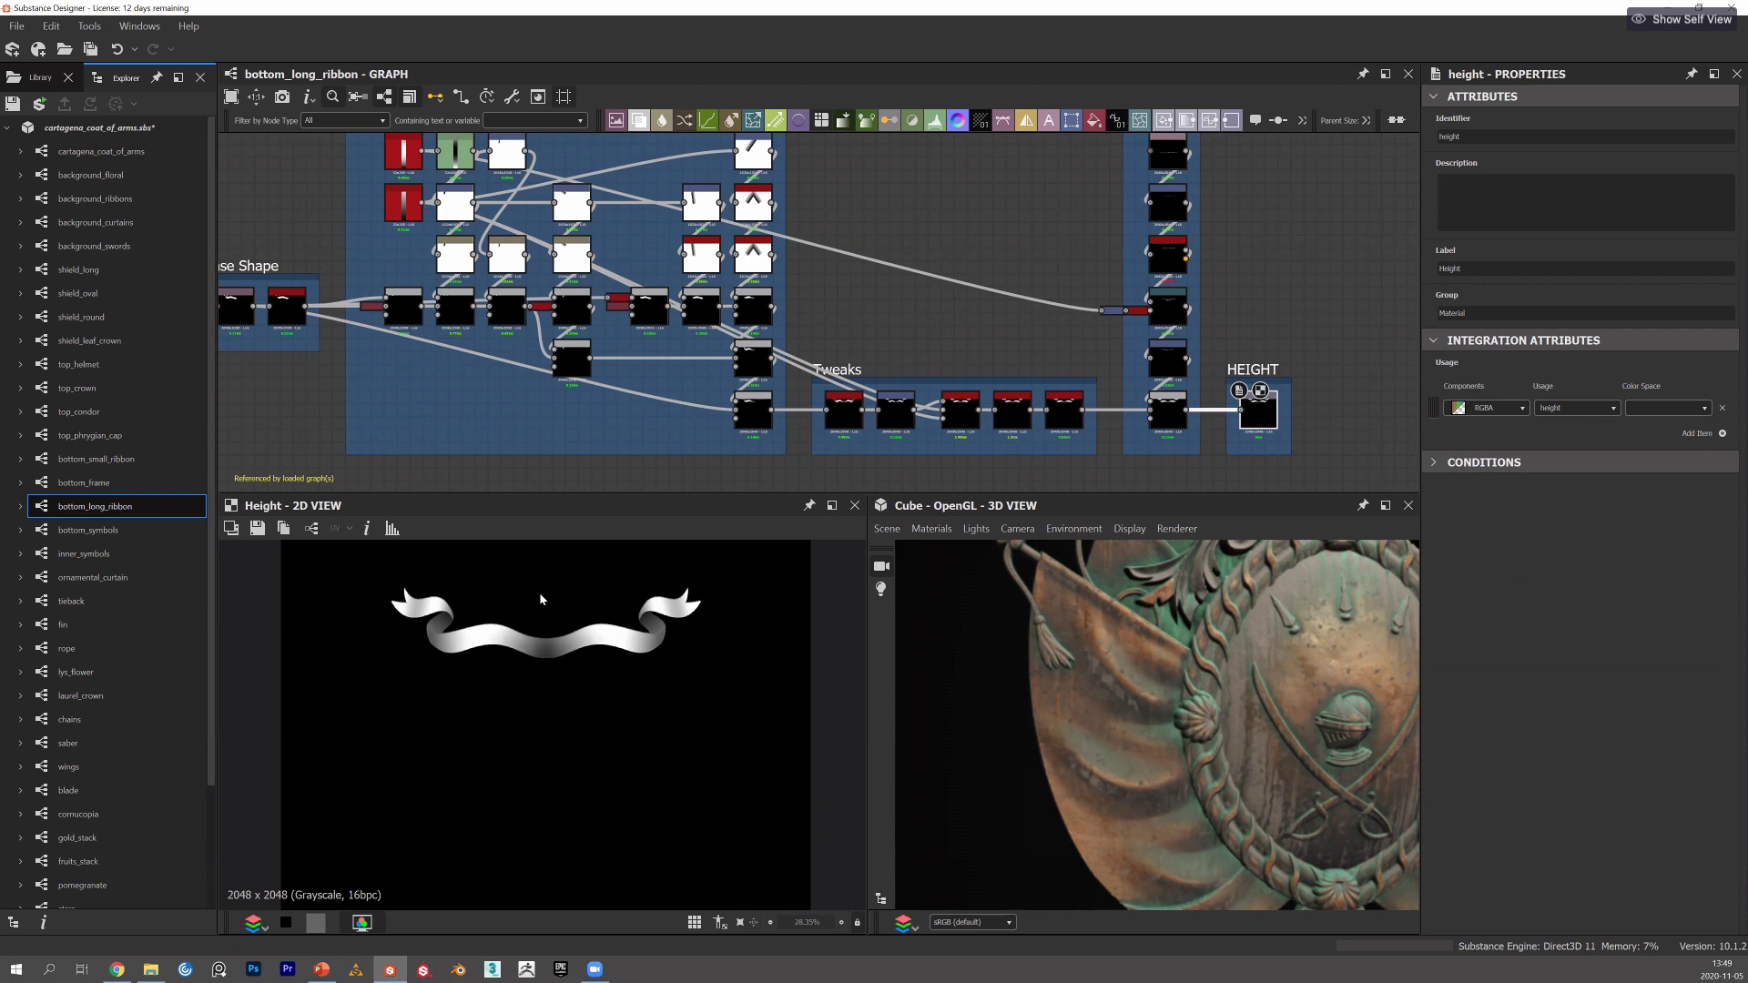
Preview the SVG node in the Base Shape frame and examine the half-ribbon drawing up close.
left_click(70, 176)
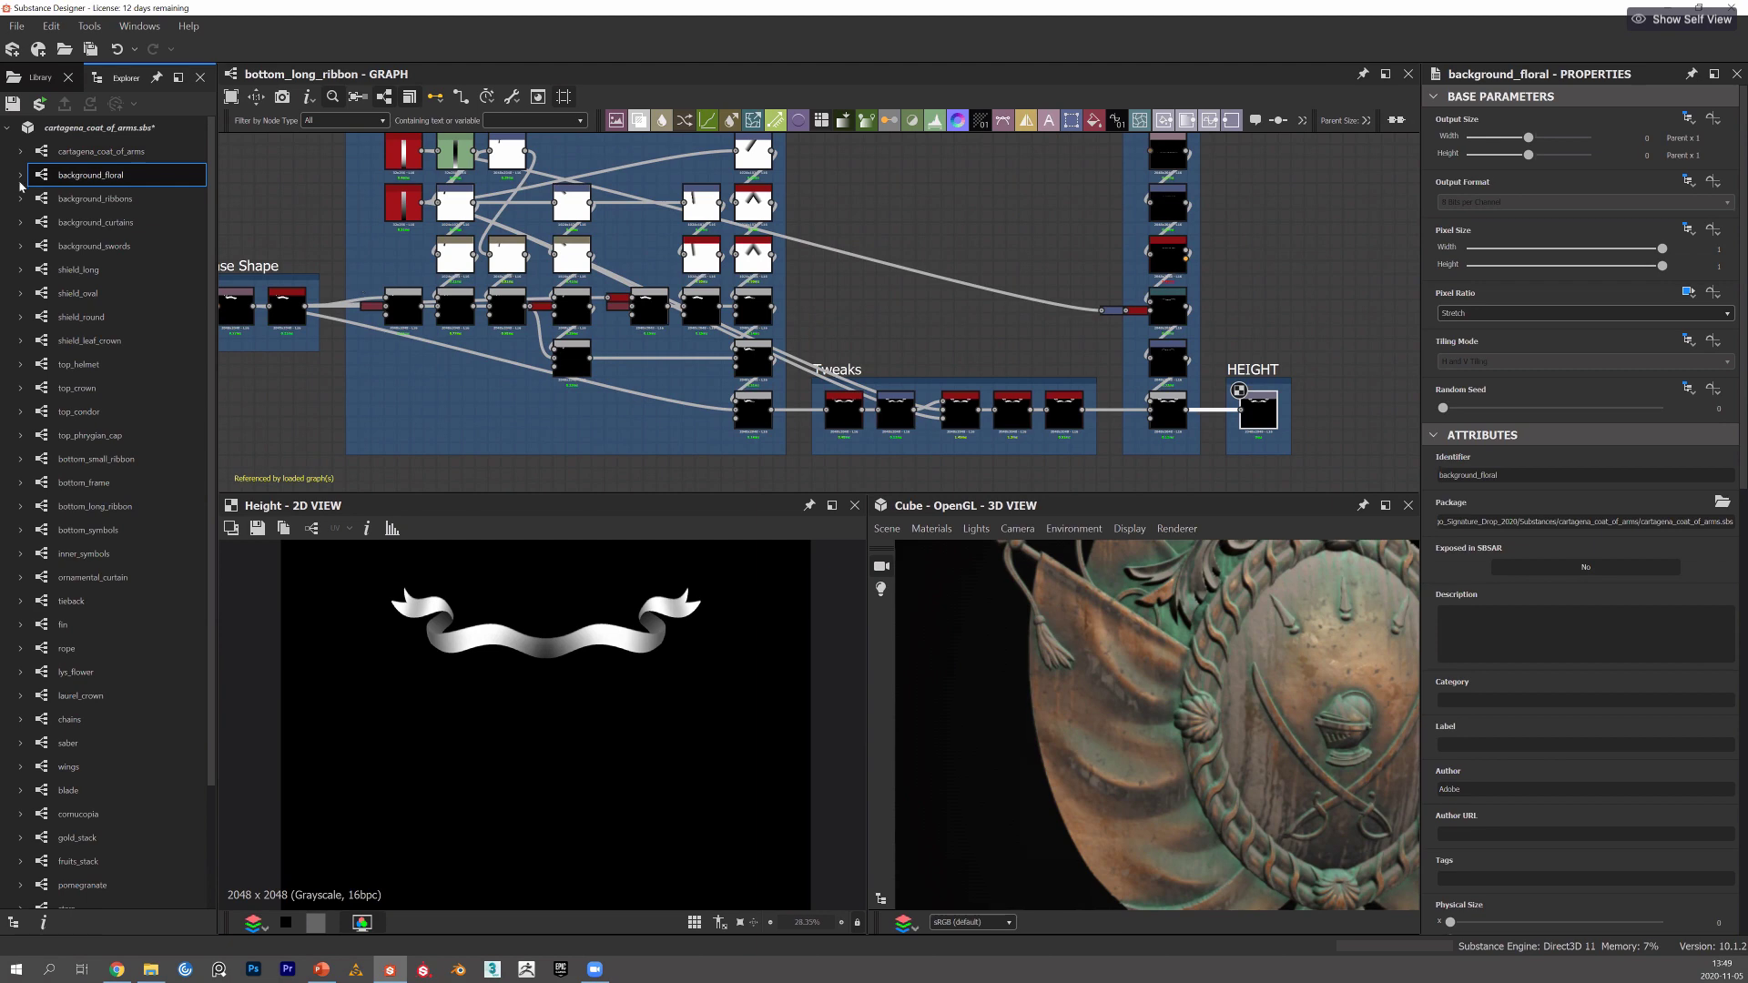
middle_click_drag(257, 329, 521, 341)
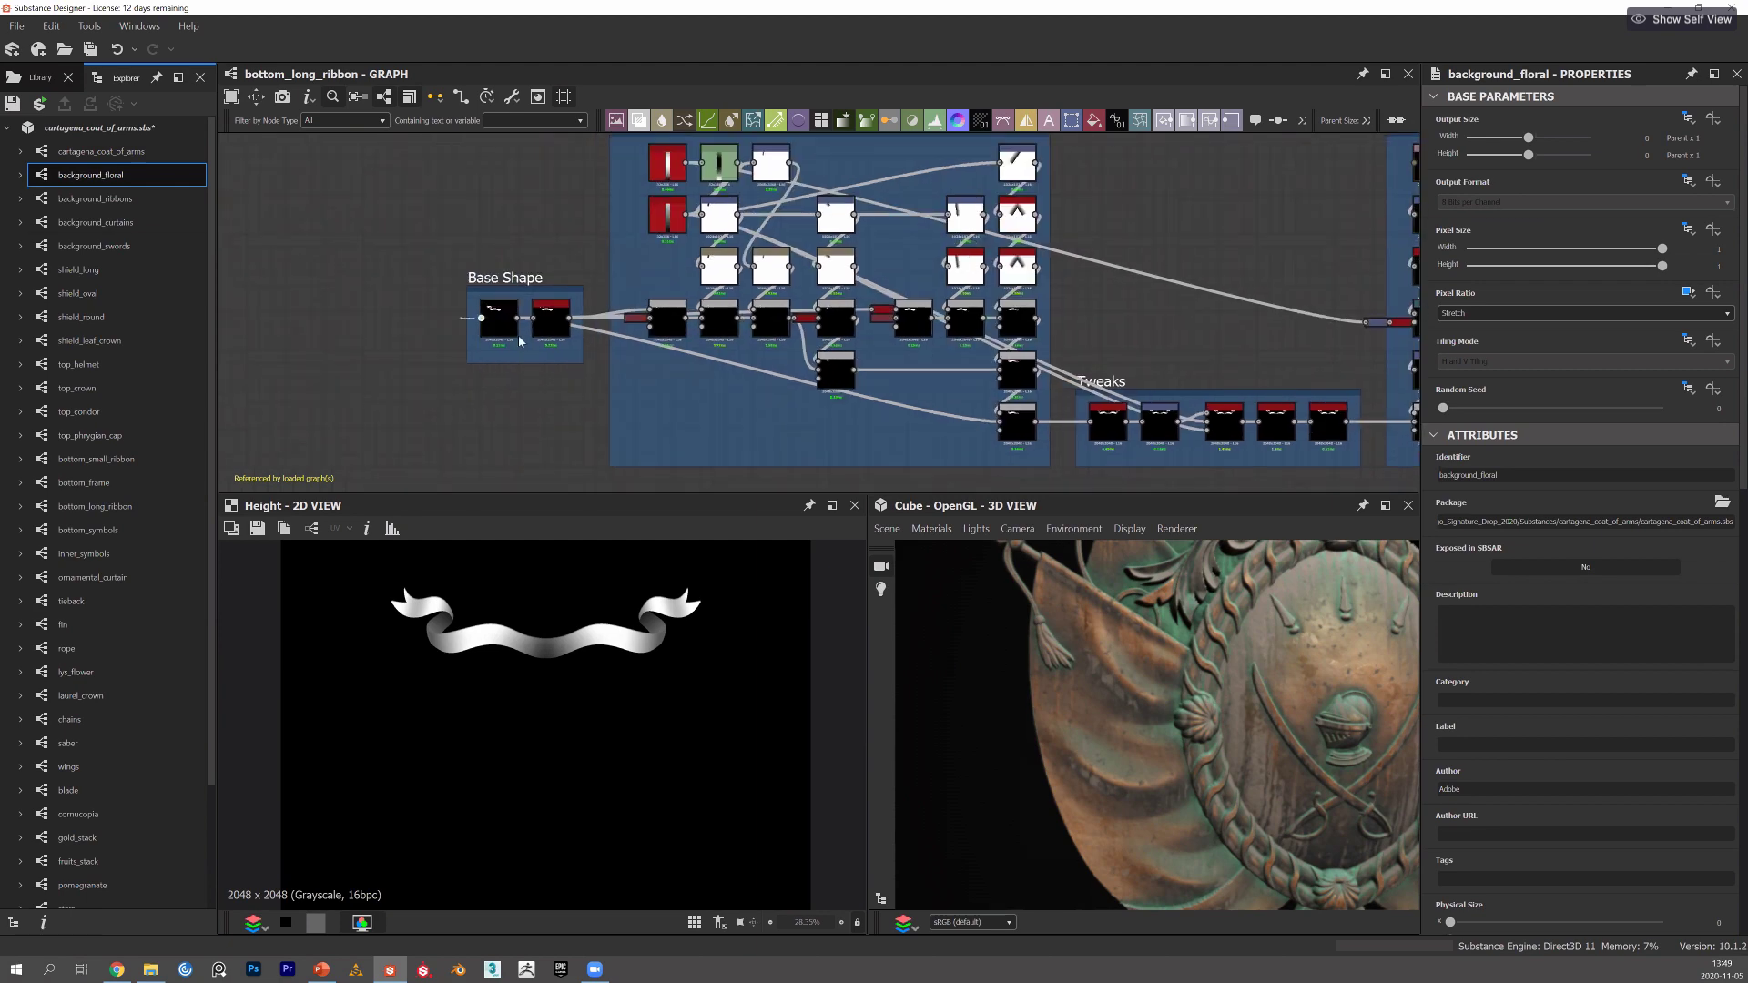
left_click(506, 323)
scroll(496, 310, "up", 5)
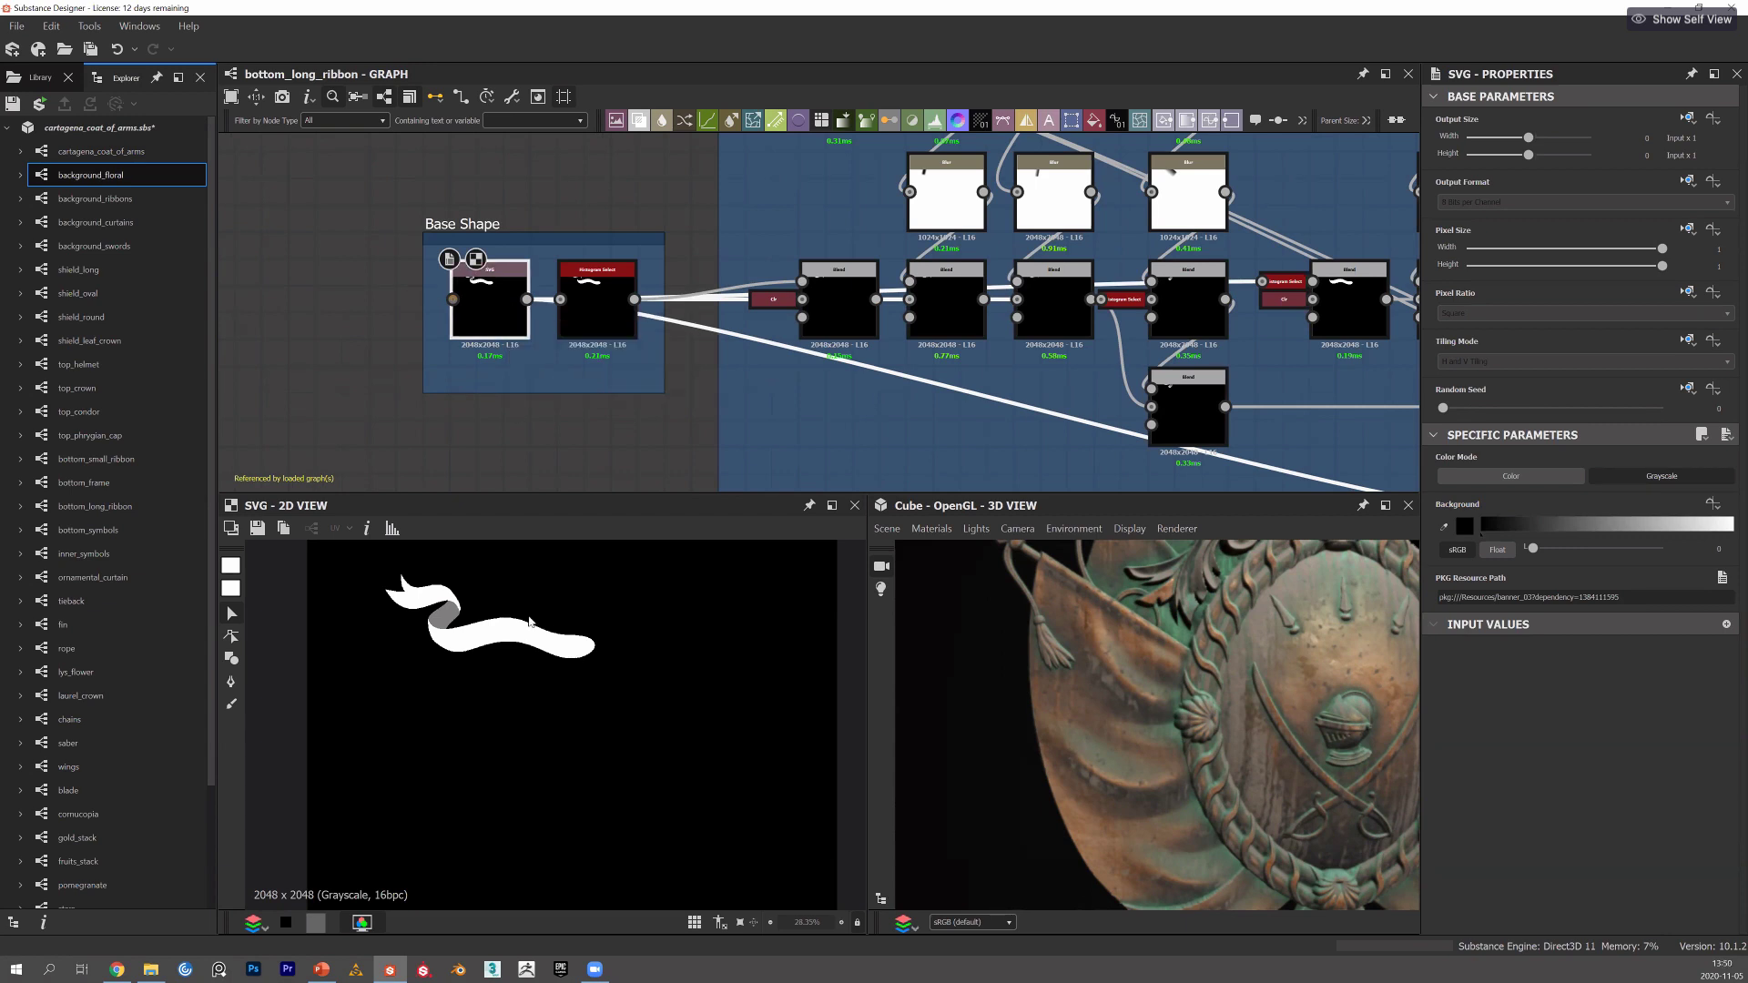
scroll(444, 624, "up", 1)
scroll(444, 623, "up", 1)
middle_click_drag(444, 626, 442, 674)
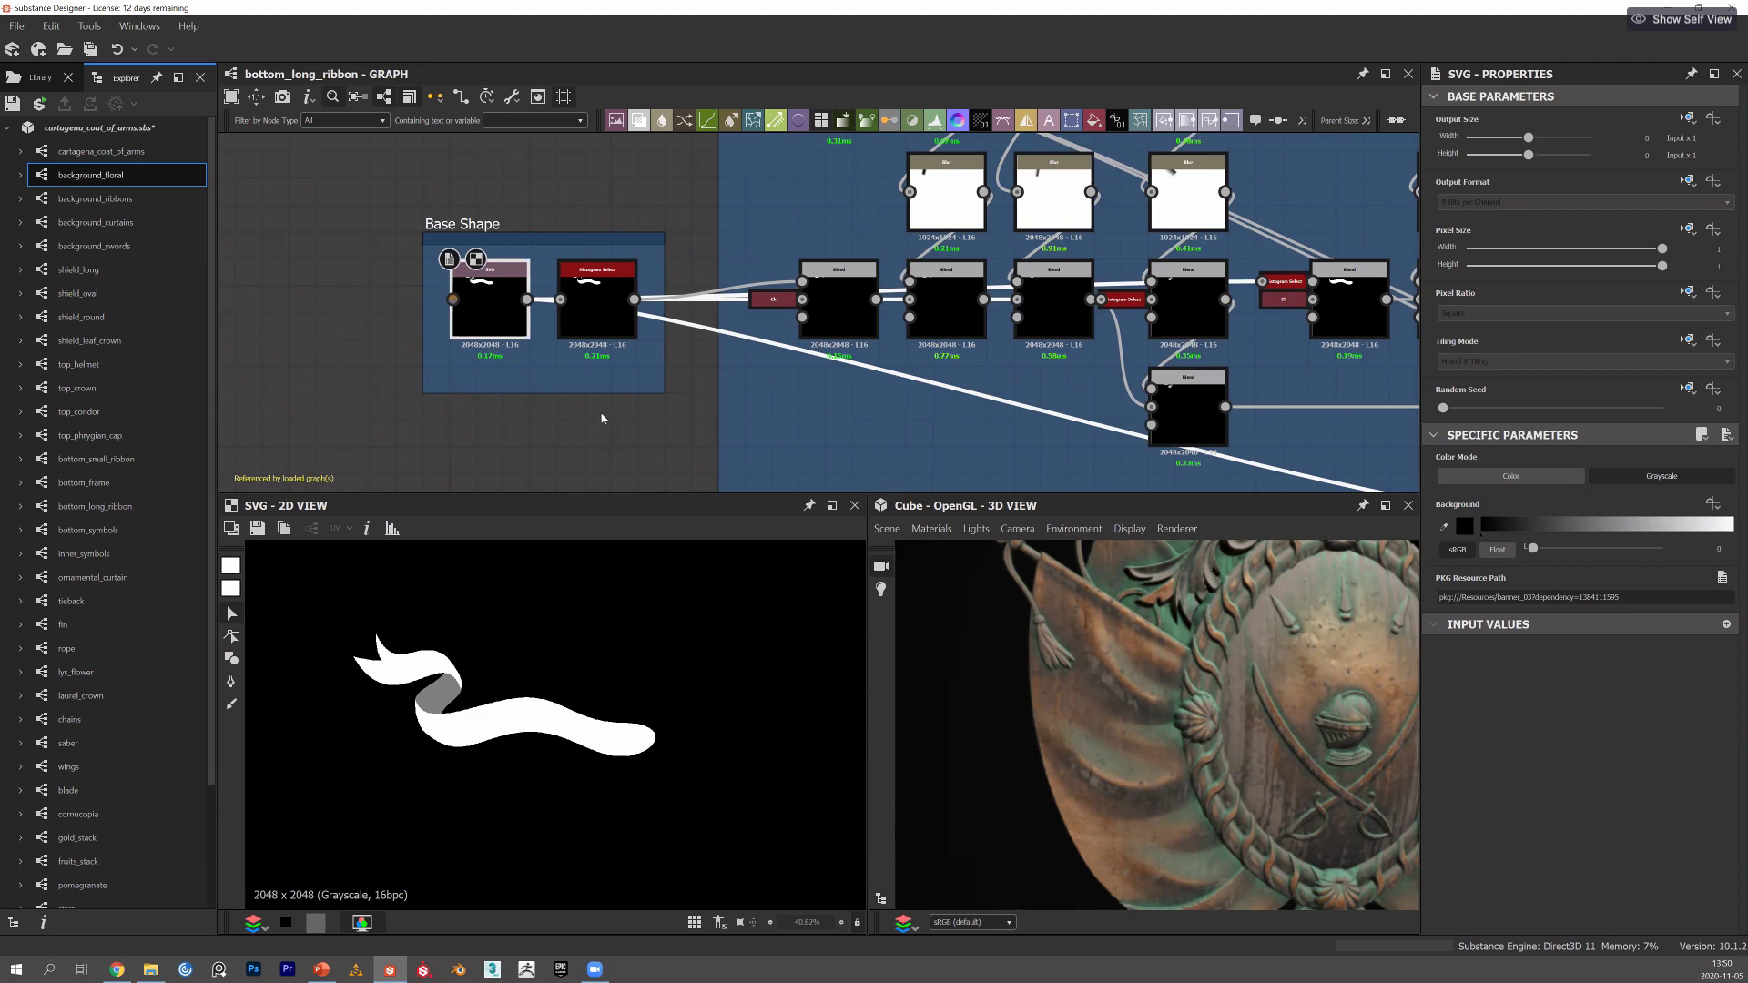
Look over the bottom_long_ribbon graph's layout across the Base Shape, Volumes, Tweaks, Text and HEIGHT frames.
scroll(626, 351, "down", 3)
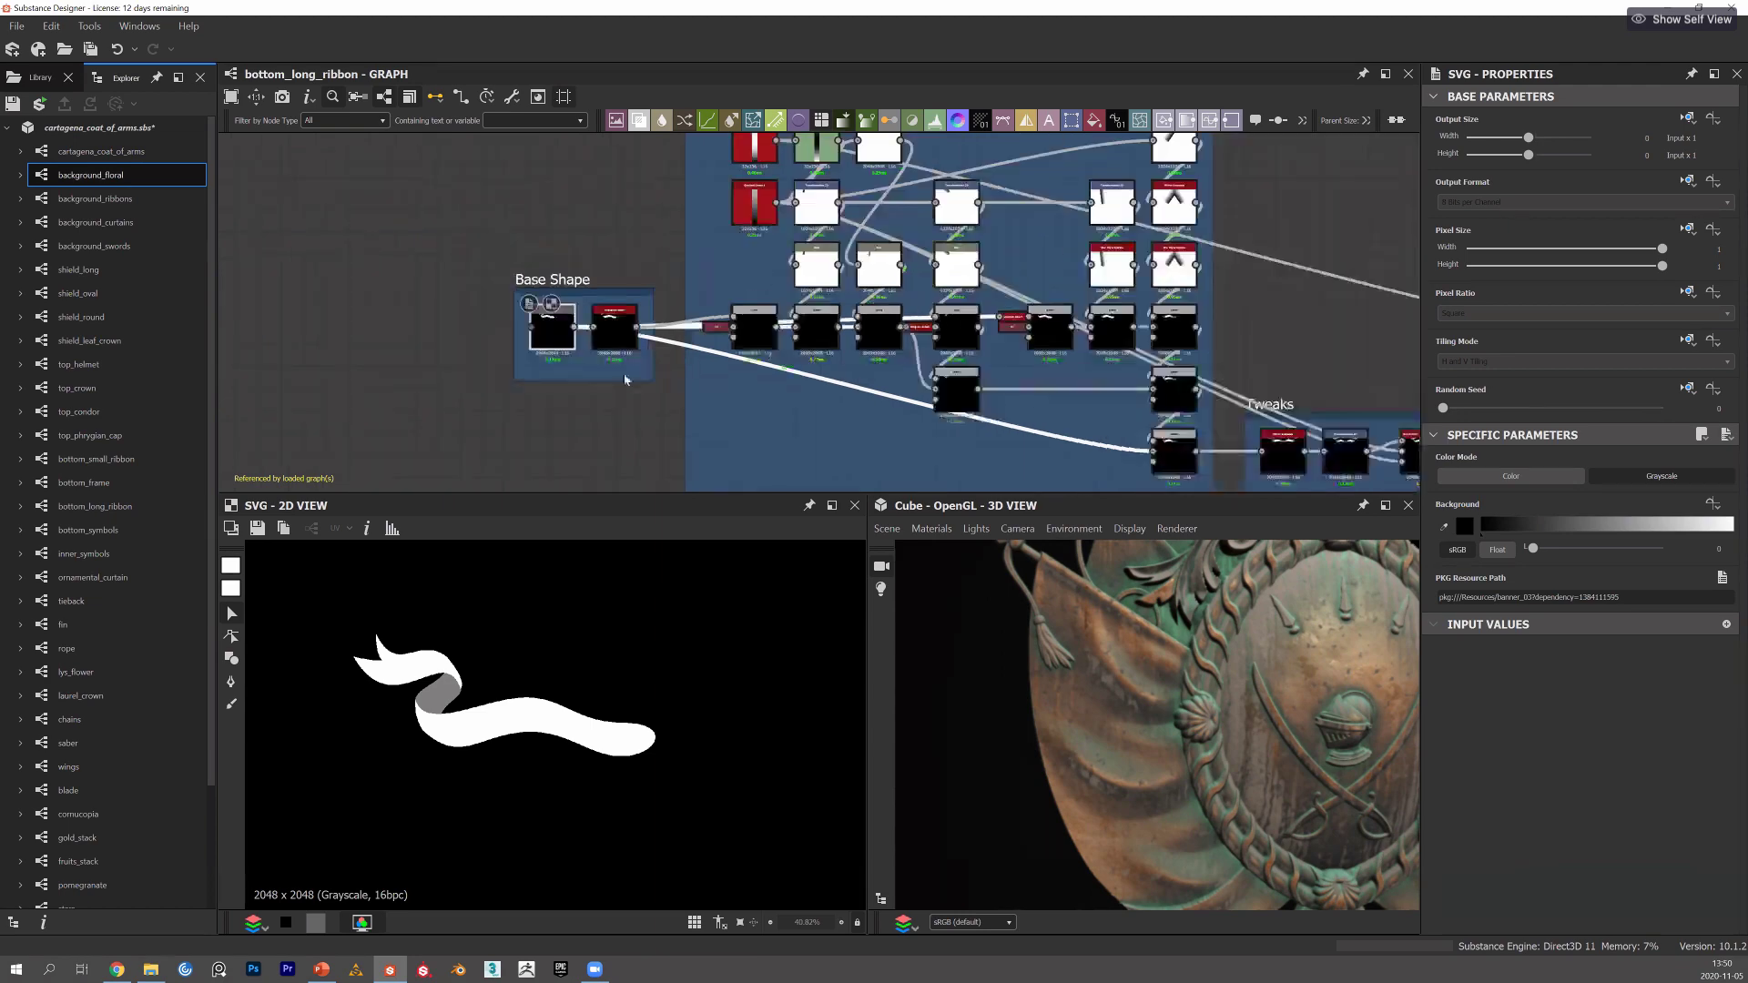
scroll(832, 250, "up", 2)
scroll(546, 196, "down", 3)
left_click(432, 235)
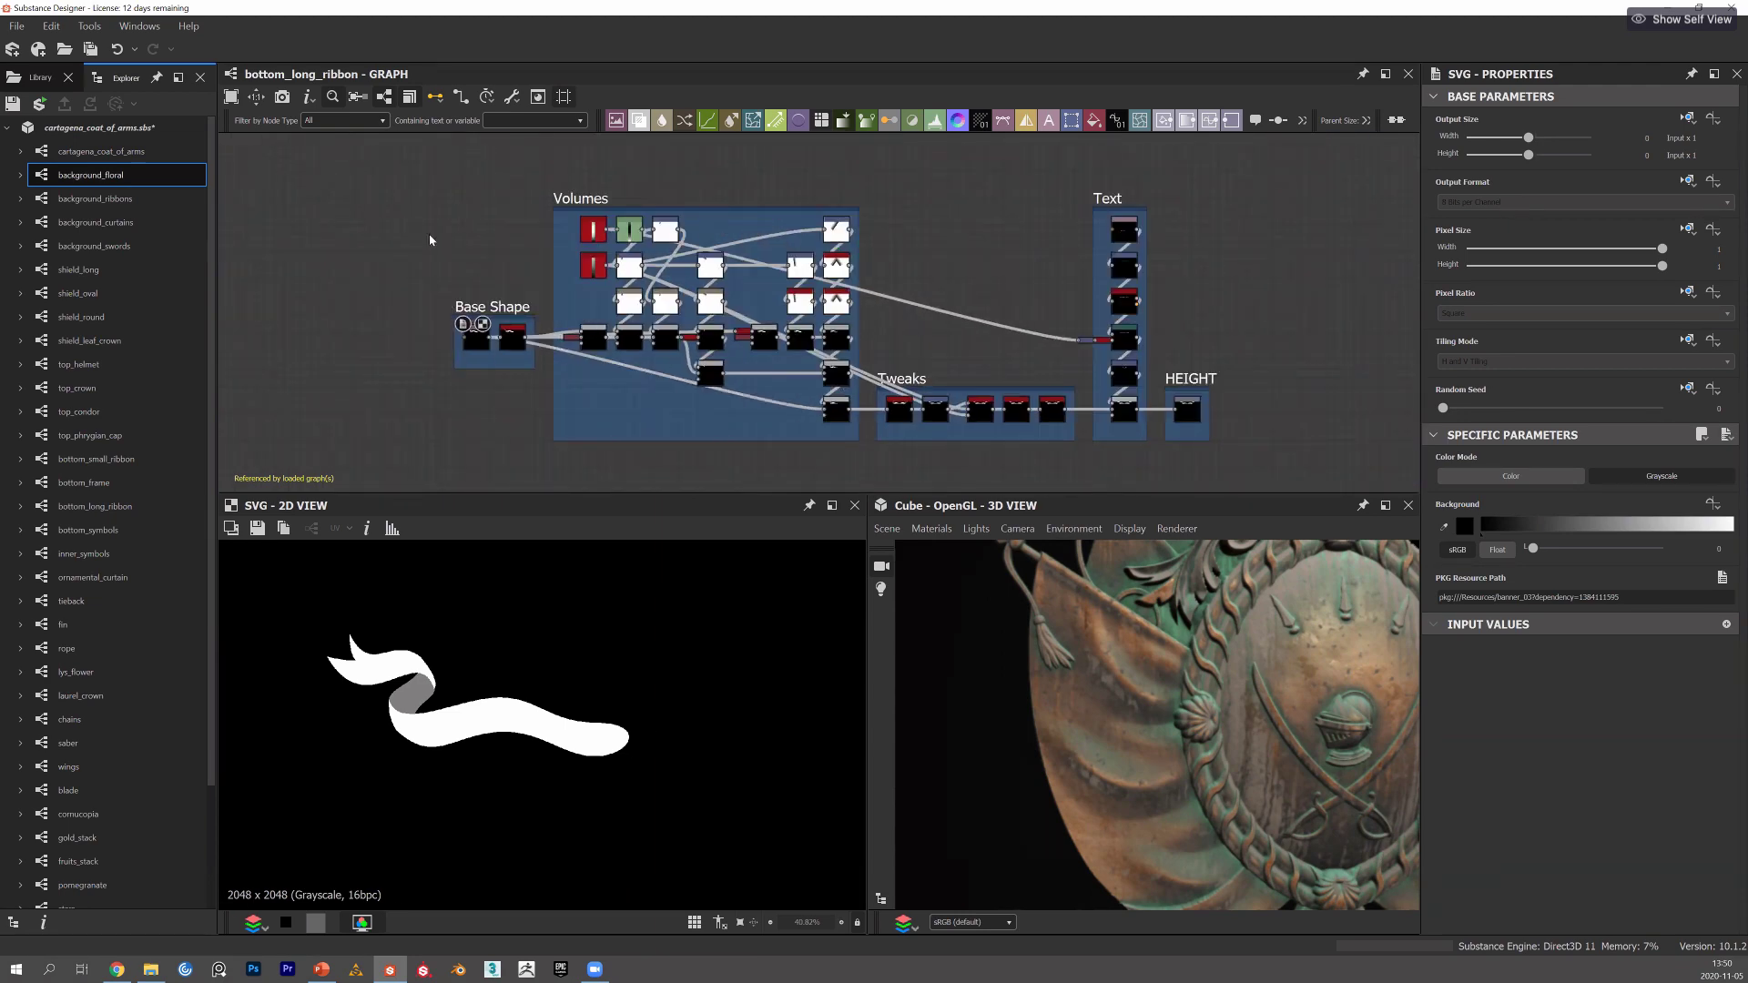
scroll(481, 351, "up", 2)
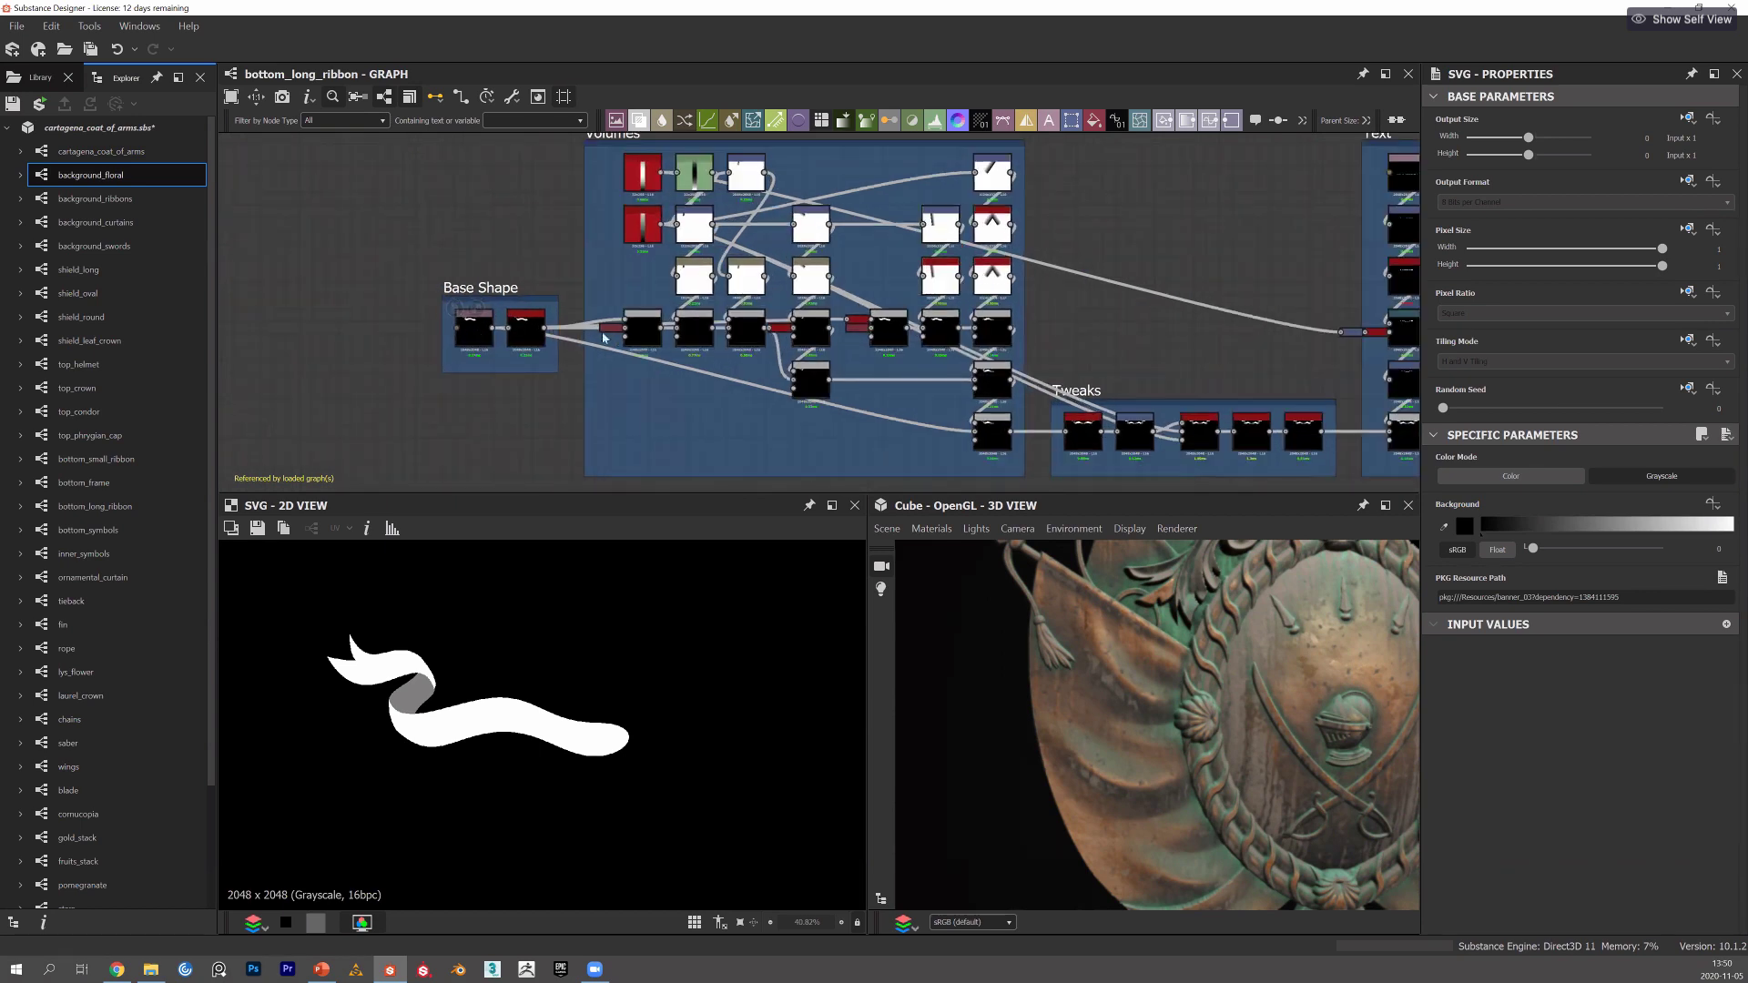
scroll(624, 290, "down", 1)
middle_click_drag(493, 306, 420, 301)
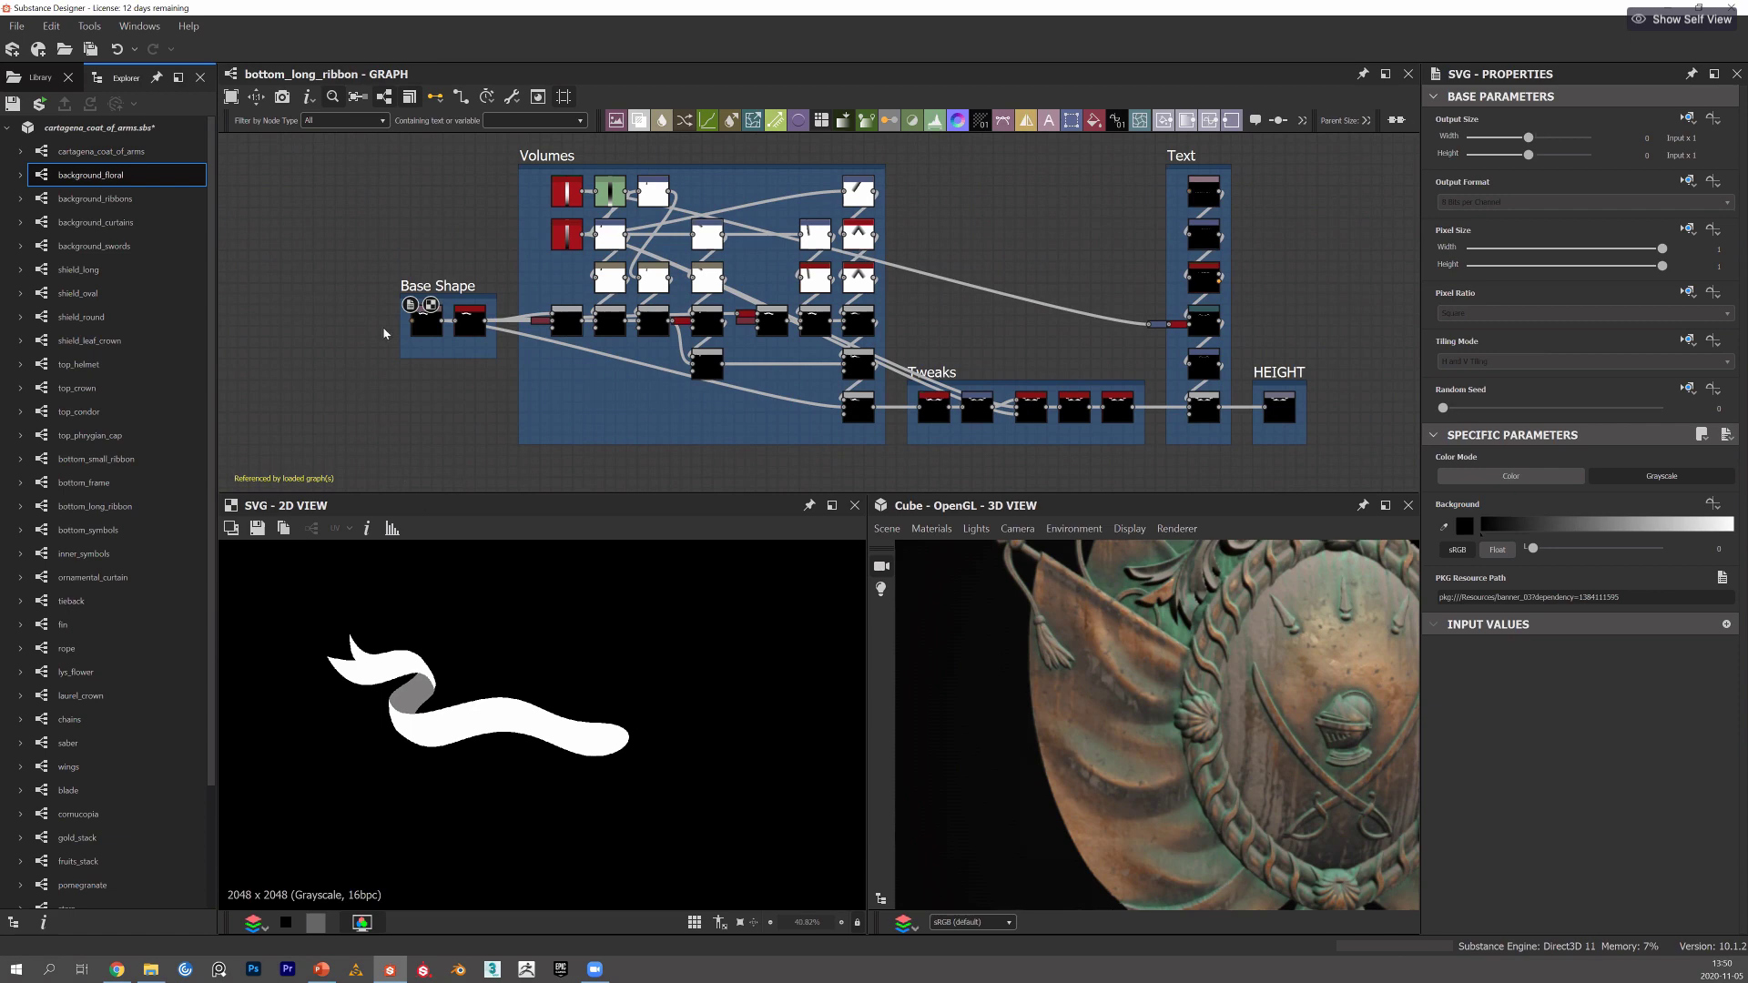
Compare the SVG node with the Histogram Select node that isolates the ribbon's white front parts.
scroll(423, 323, "up", 4)
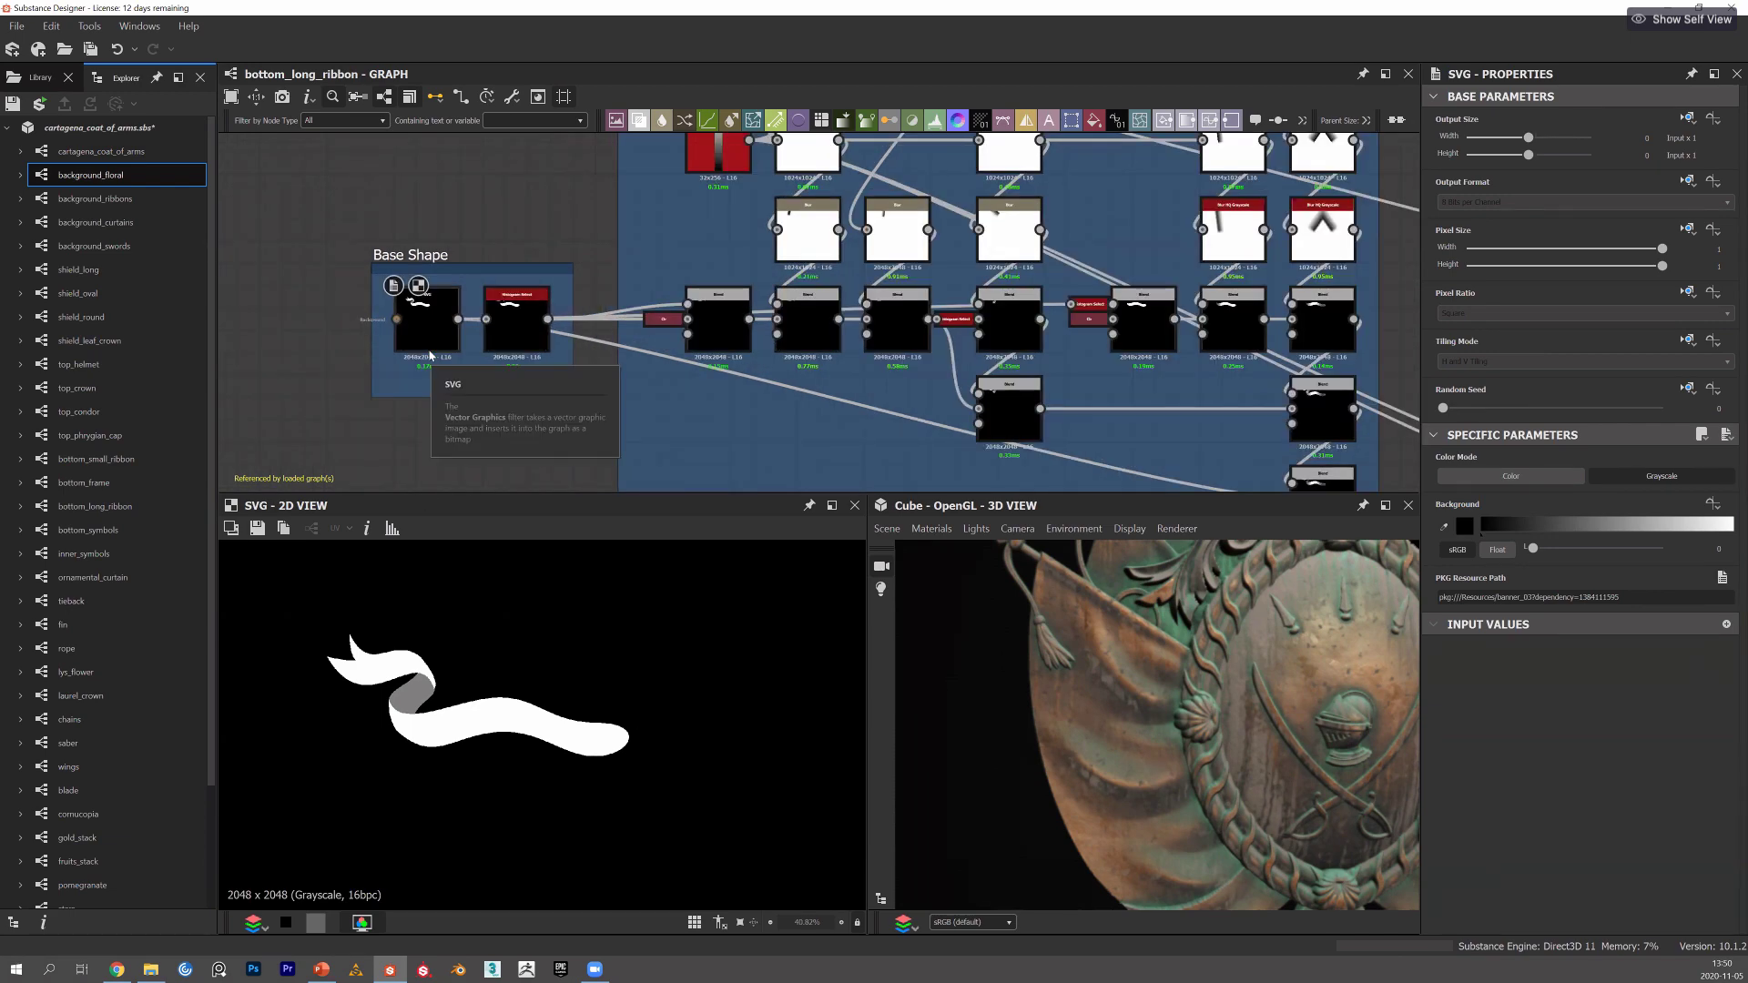
left_click(431, 353)
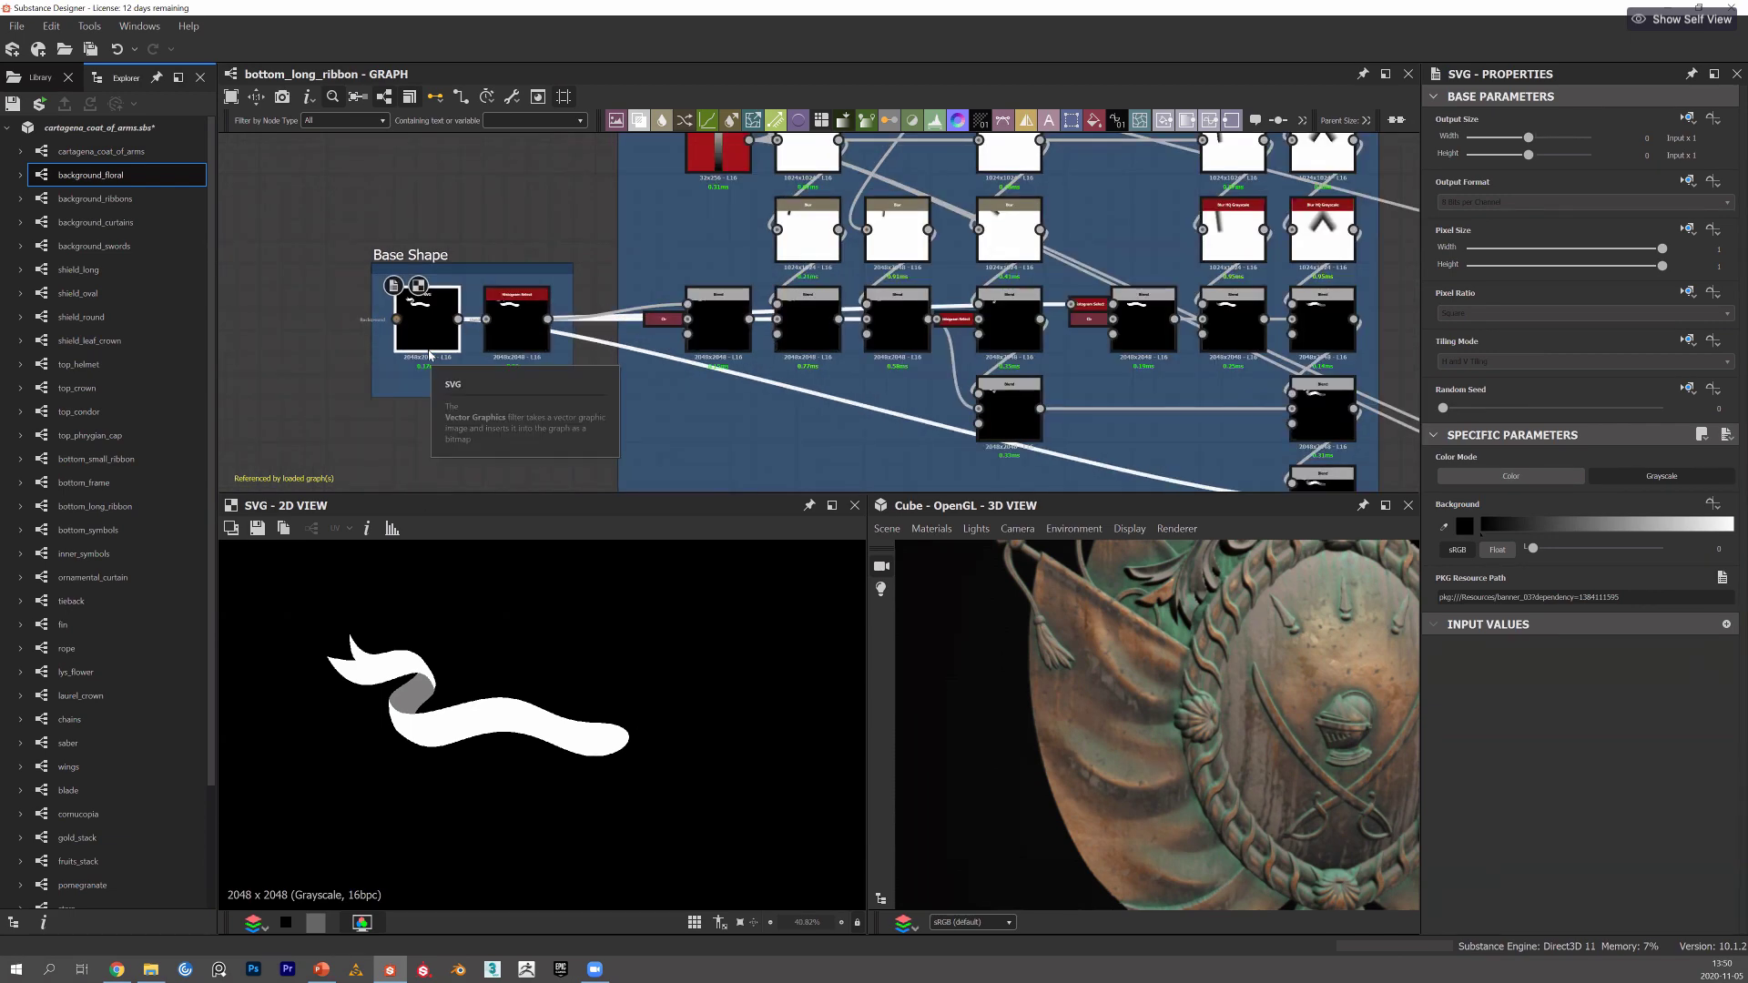
left_click(523, 332)
left_click(427, 323)
left_click(523, 327)
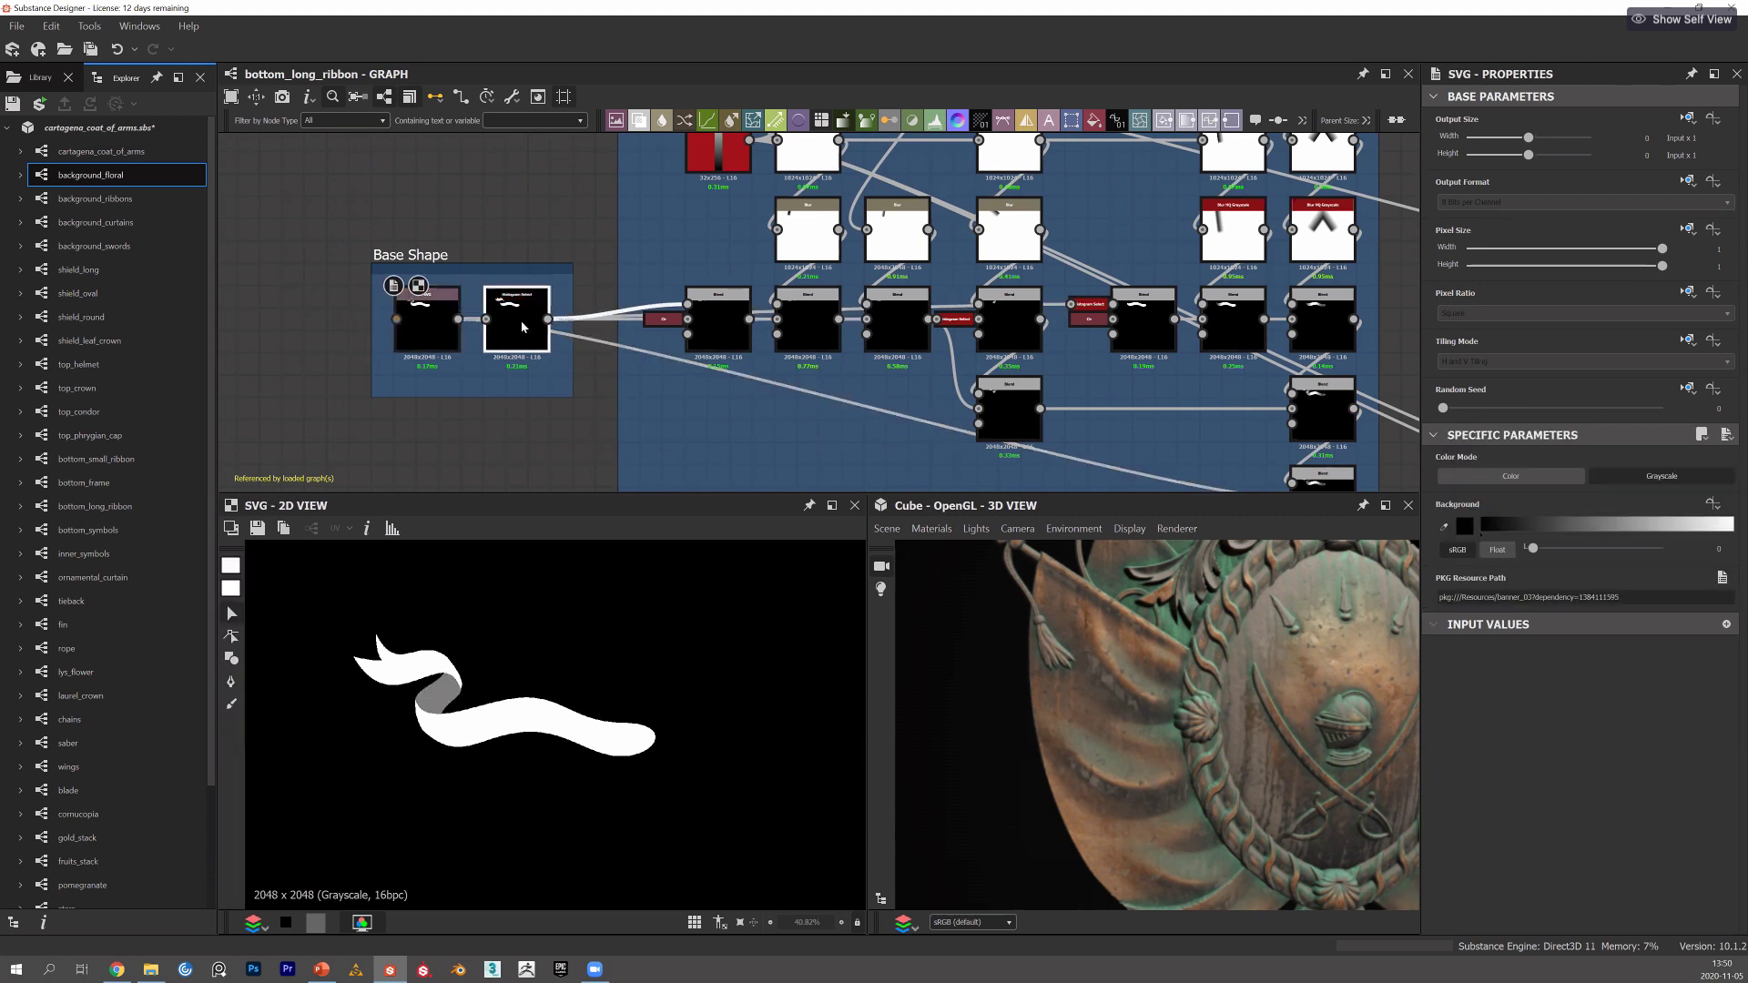
middle_click_drag(490, 315, 393, 306)
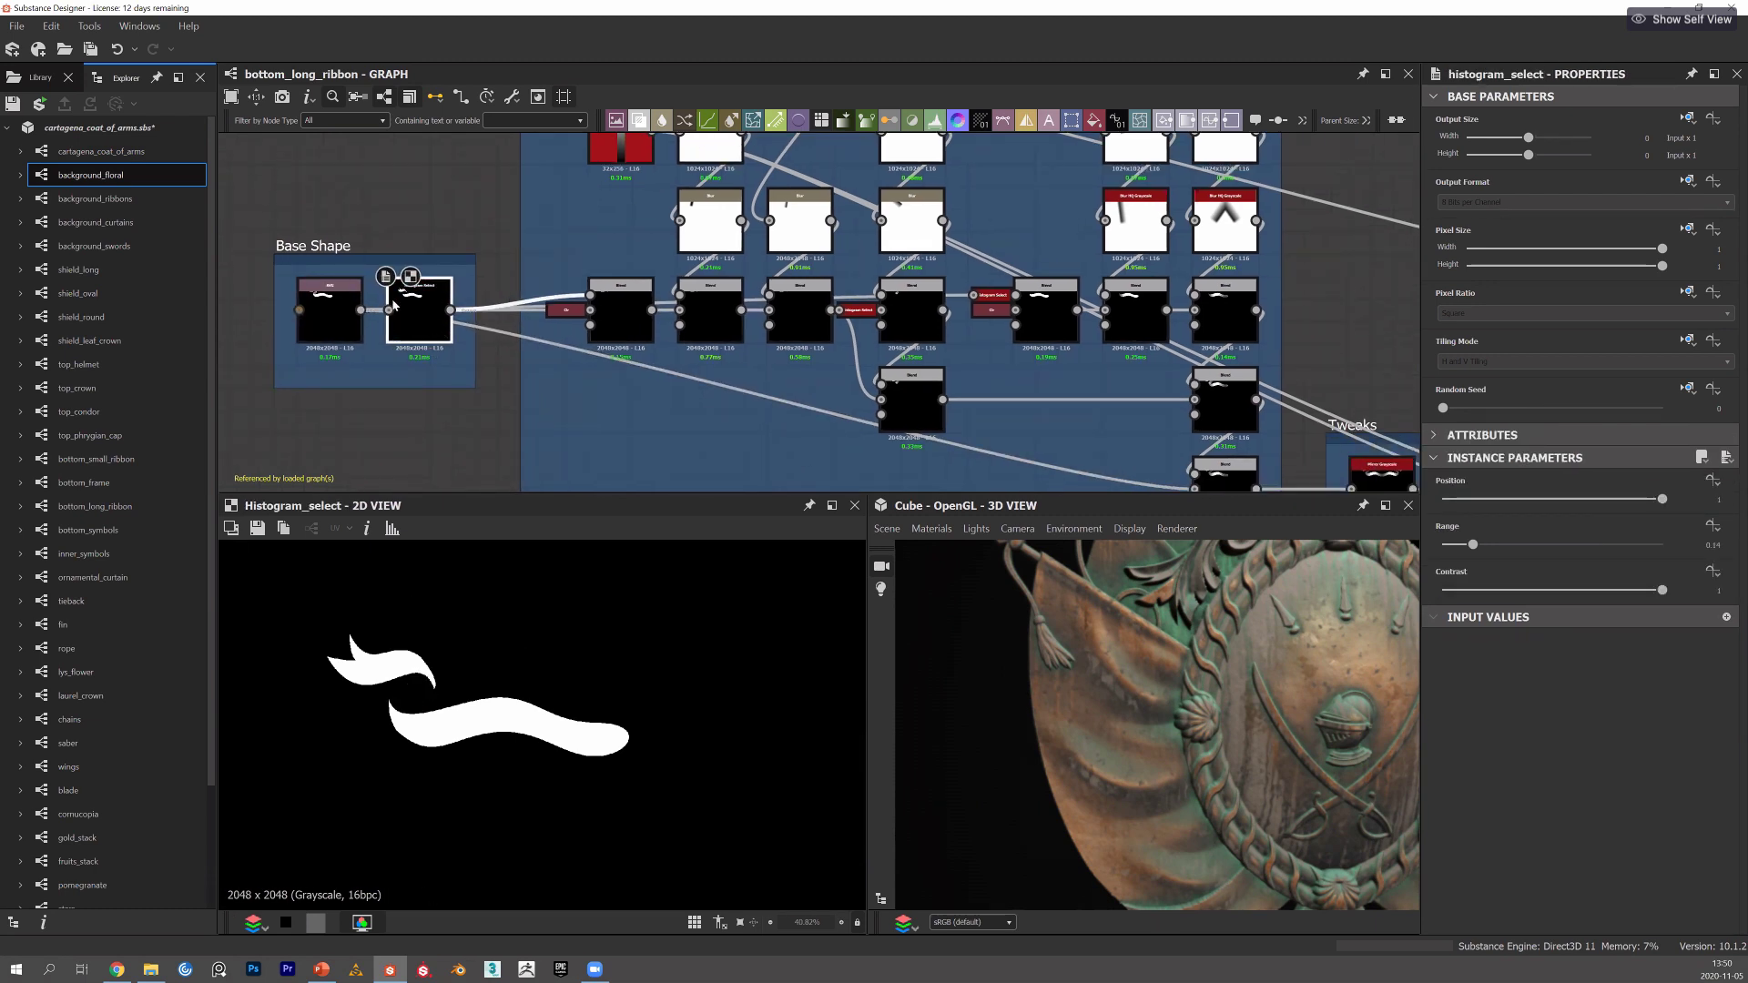
Preview the first three Blend nodes in the Volumes frame to examine how the ribbon's forked tail is isolated and shaded.
left_click(613, 313)
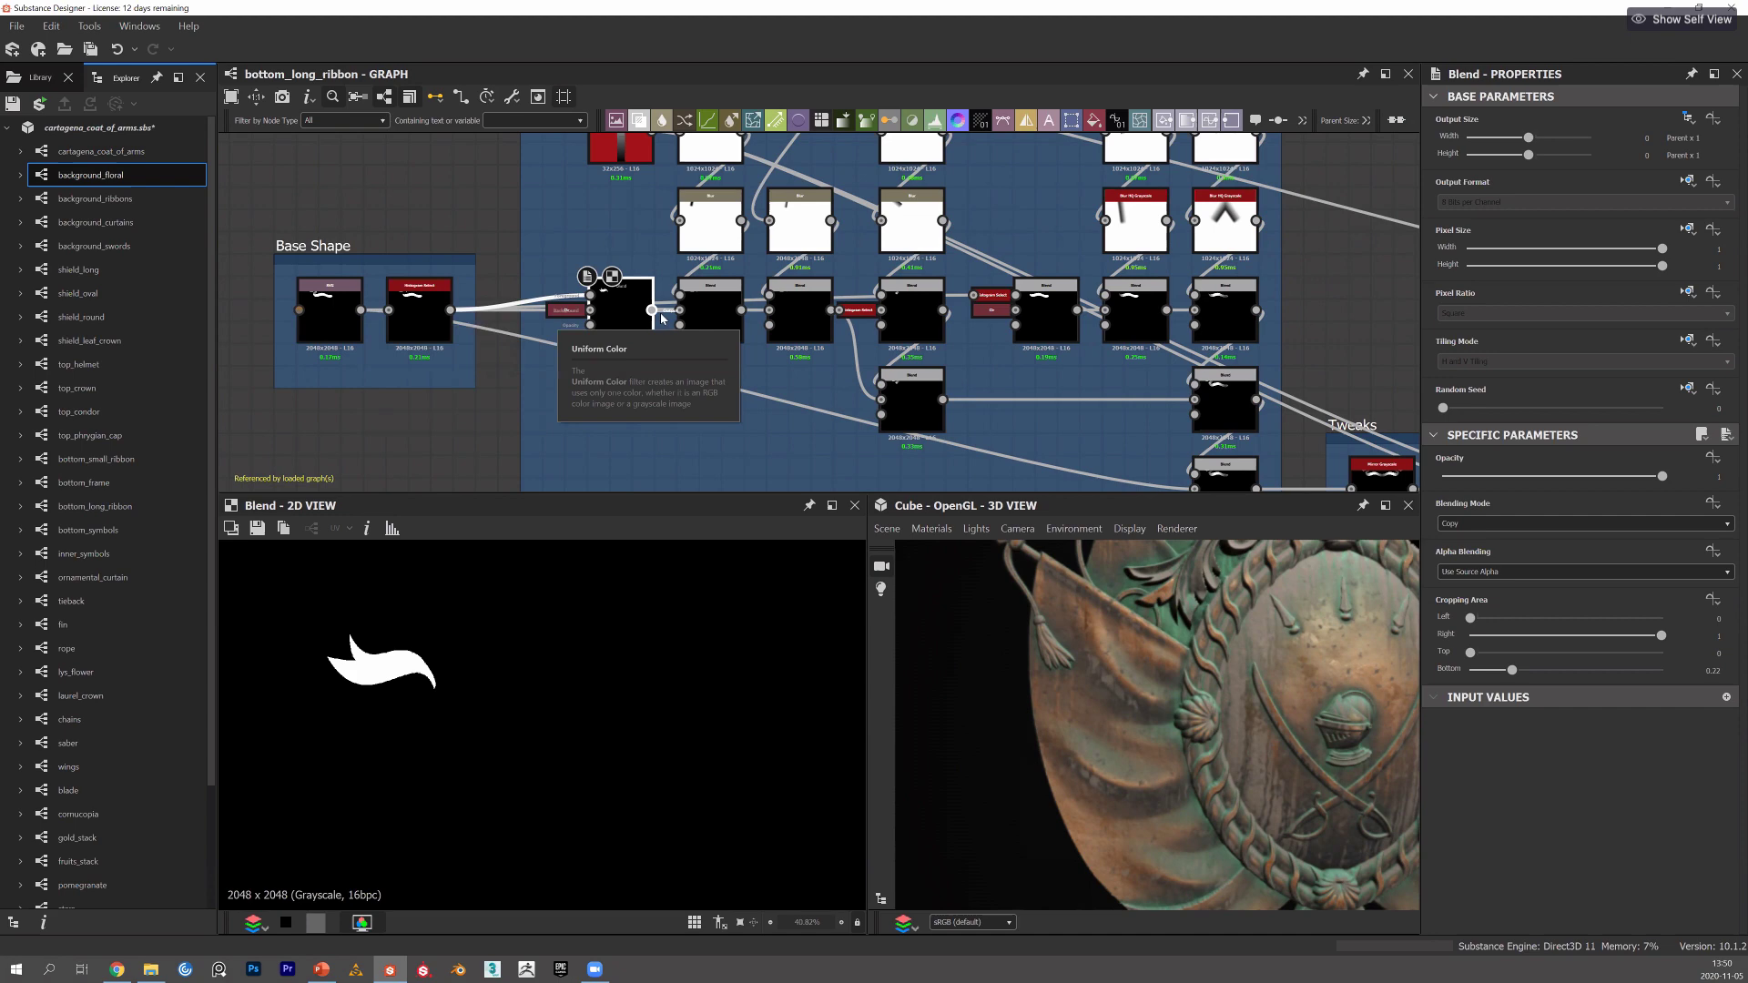
scroll(637, 316, "up", 4)
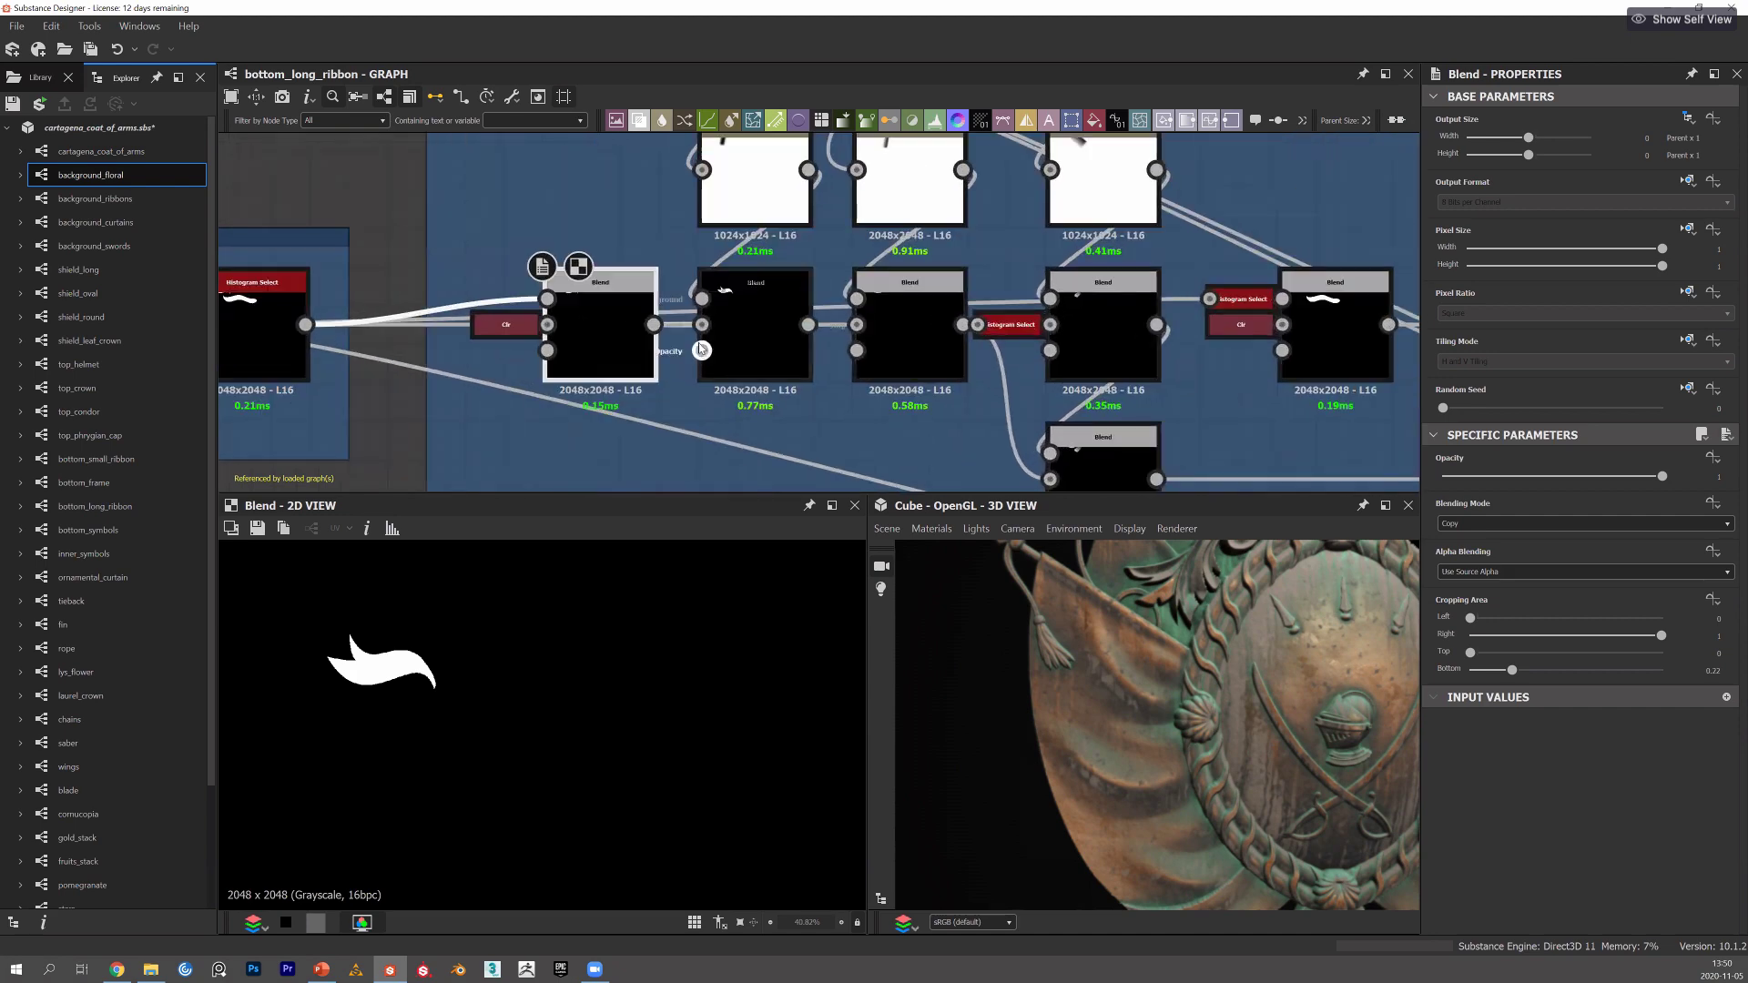
middle_click_drag(765, 299, 654, 343)
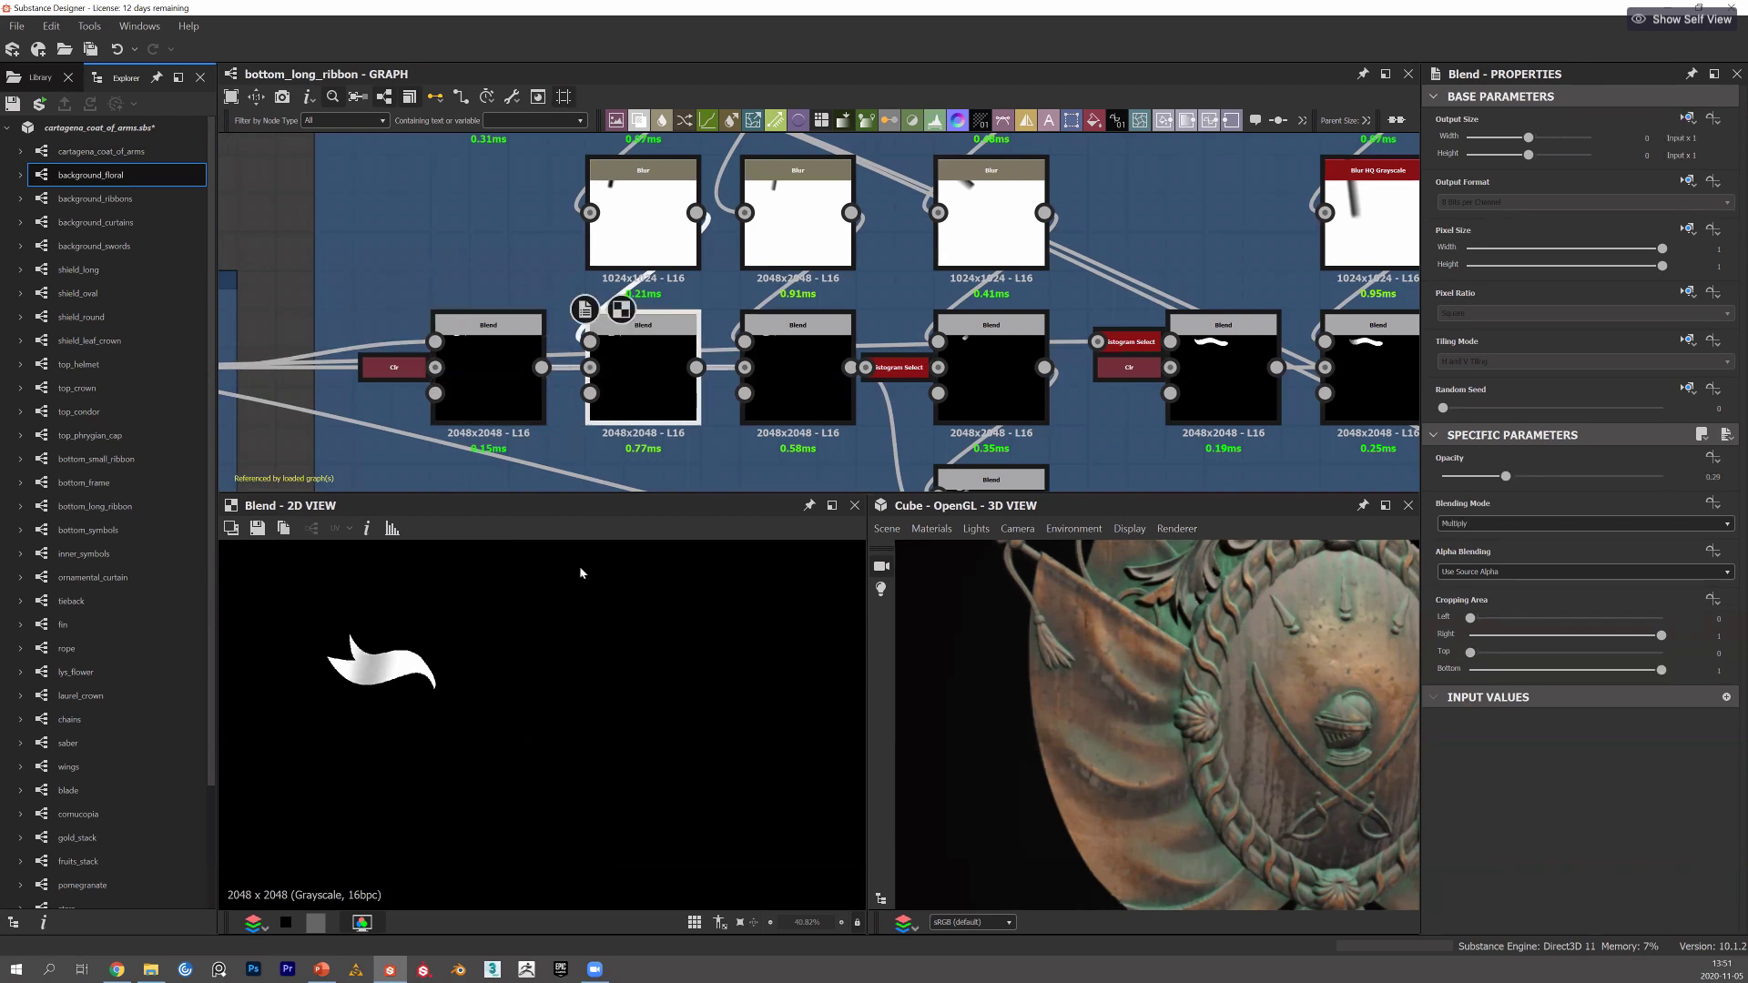
scroll(346, 662, "up", 5)
left_click(824, 361)
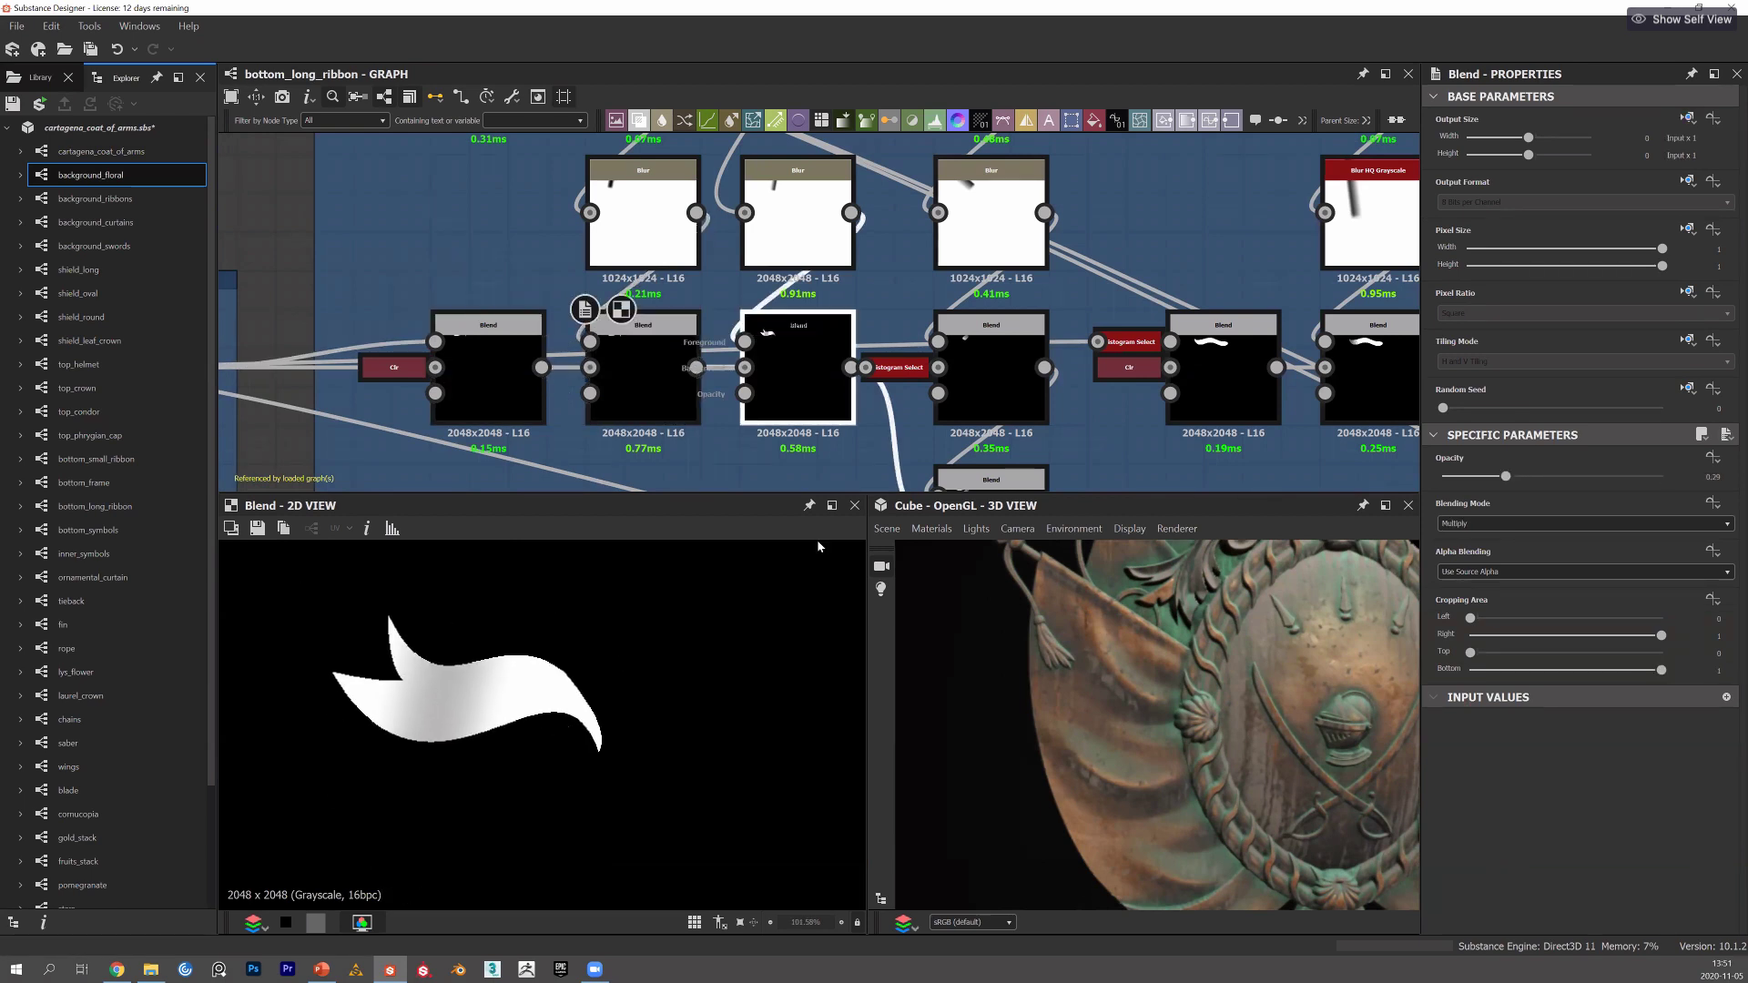
middle_click_drag(828, 362, 813, 353)
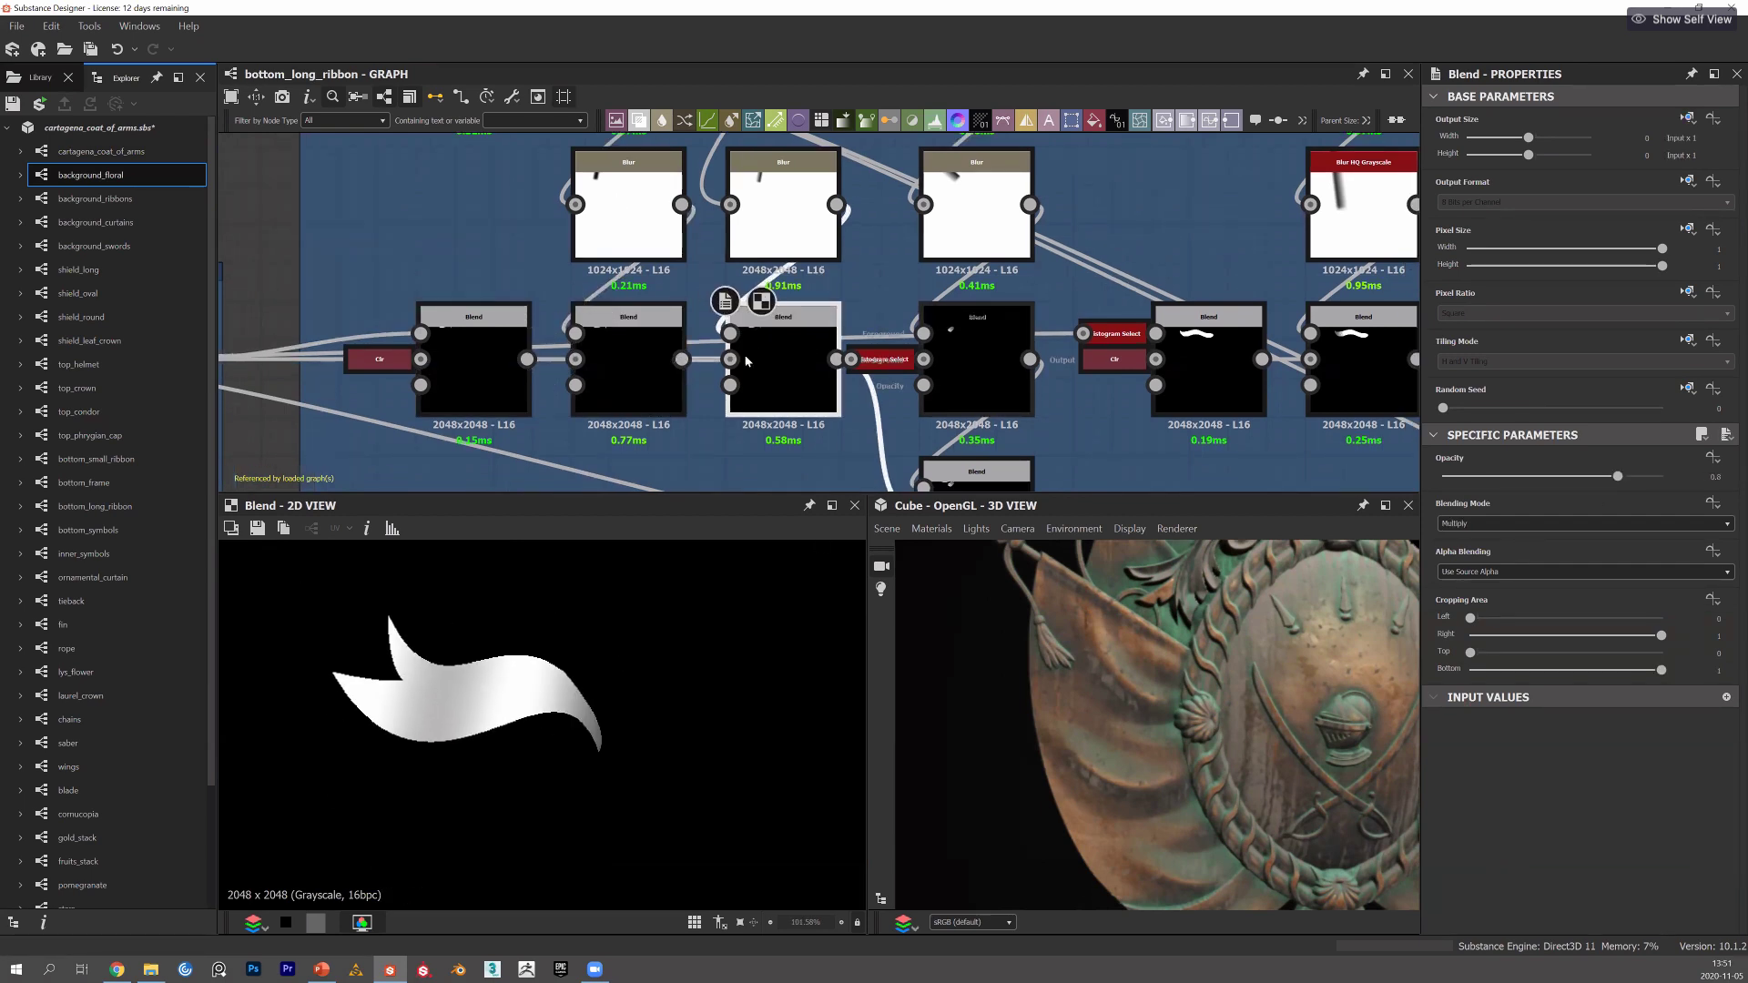
Preview the ribbon fold's Blend, its Blur input, and the Blend below that joins the fold to the forked tail.
middle_click_drag(825, 458, 775, 424)
middle_click_drag(859, 378, 861, 333)
scroll(946, 385, "down", 3)
scroll(822, 346, "down", 2)
left_click(852, 292)
double_click(912, 380)
scroll(861, 333, "up", 2)
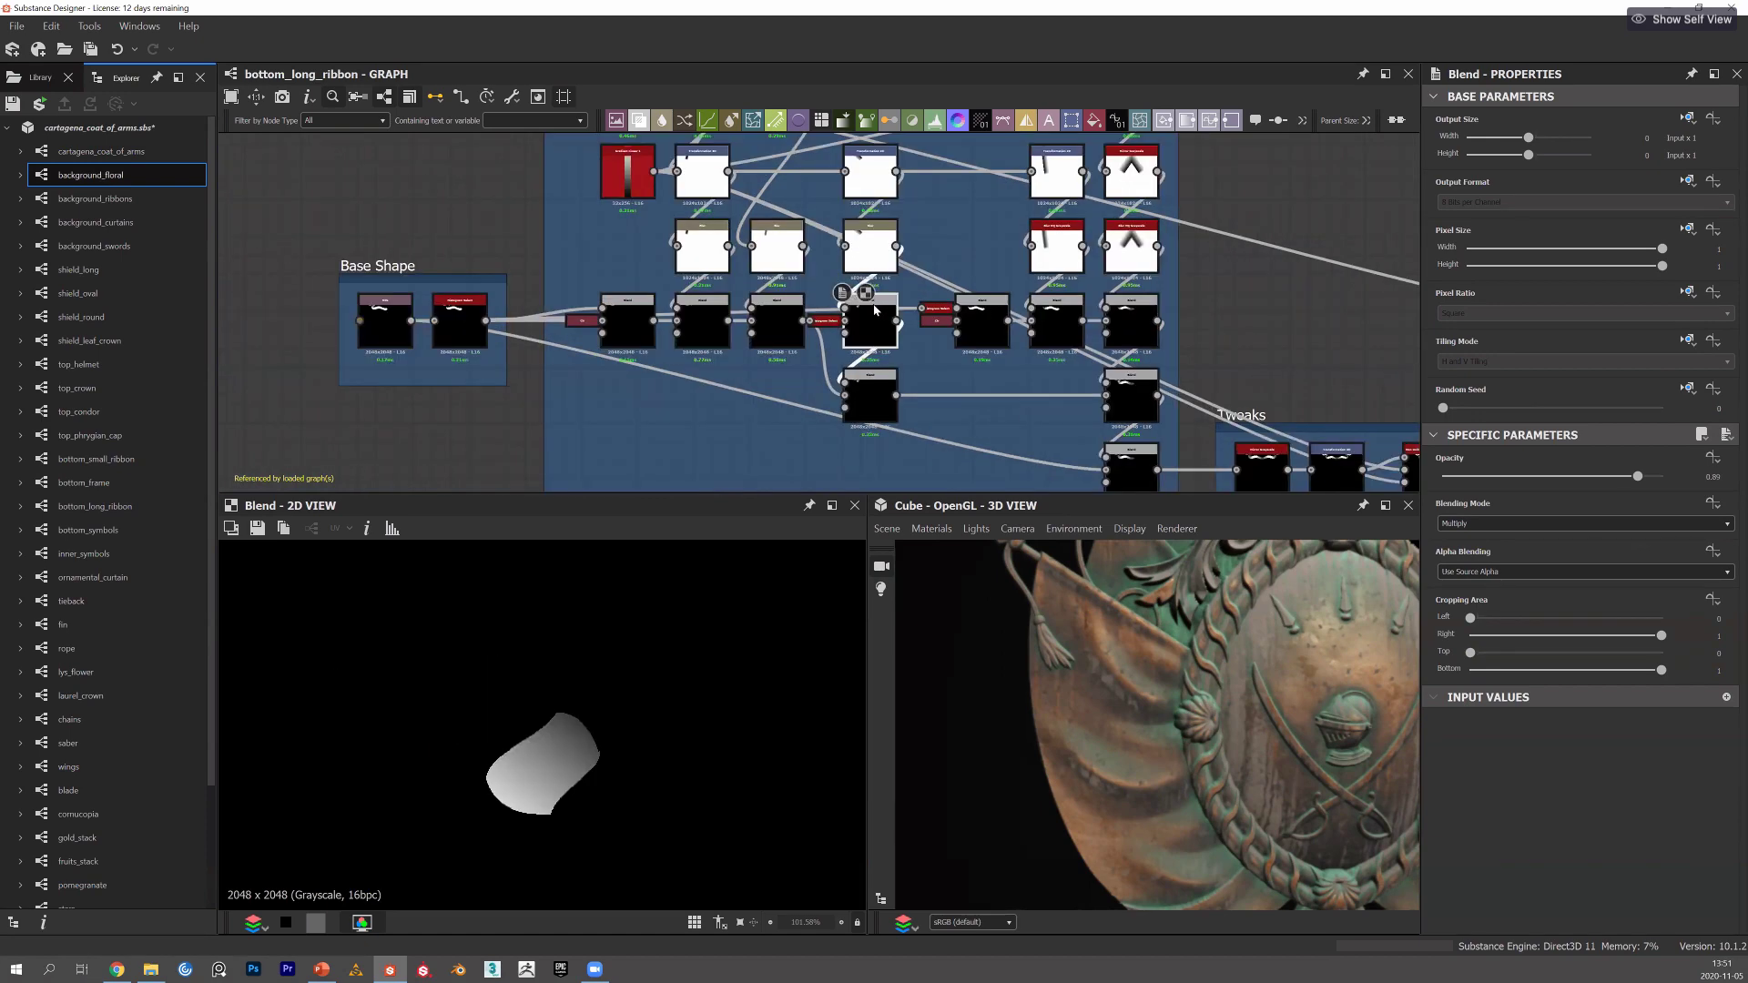
scroll(877, 301, "up", 3)
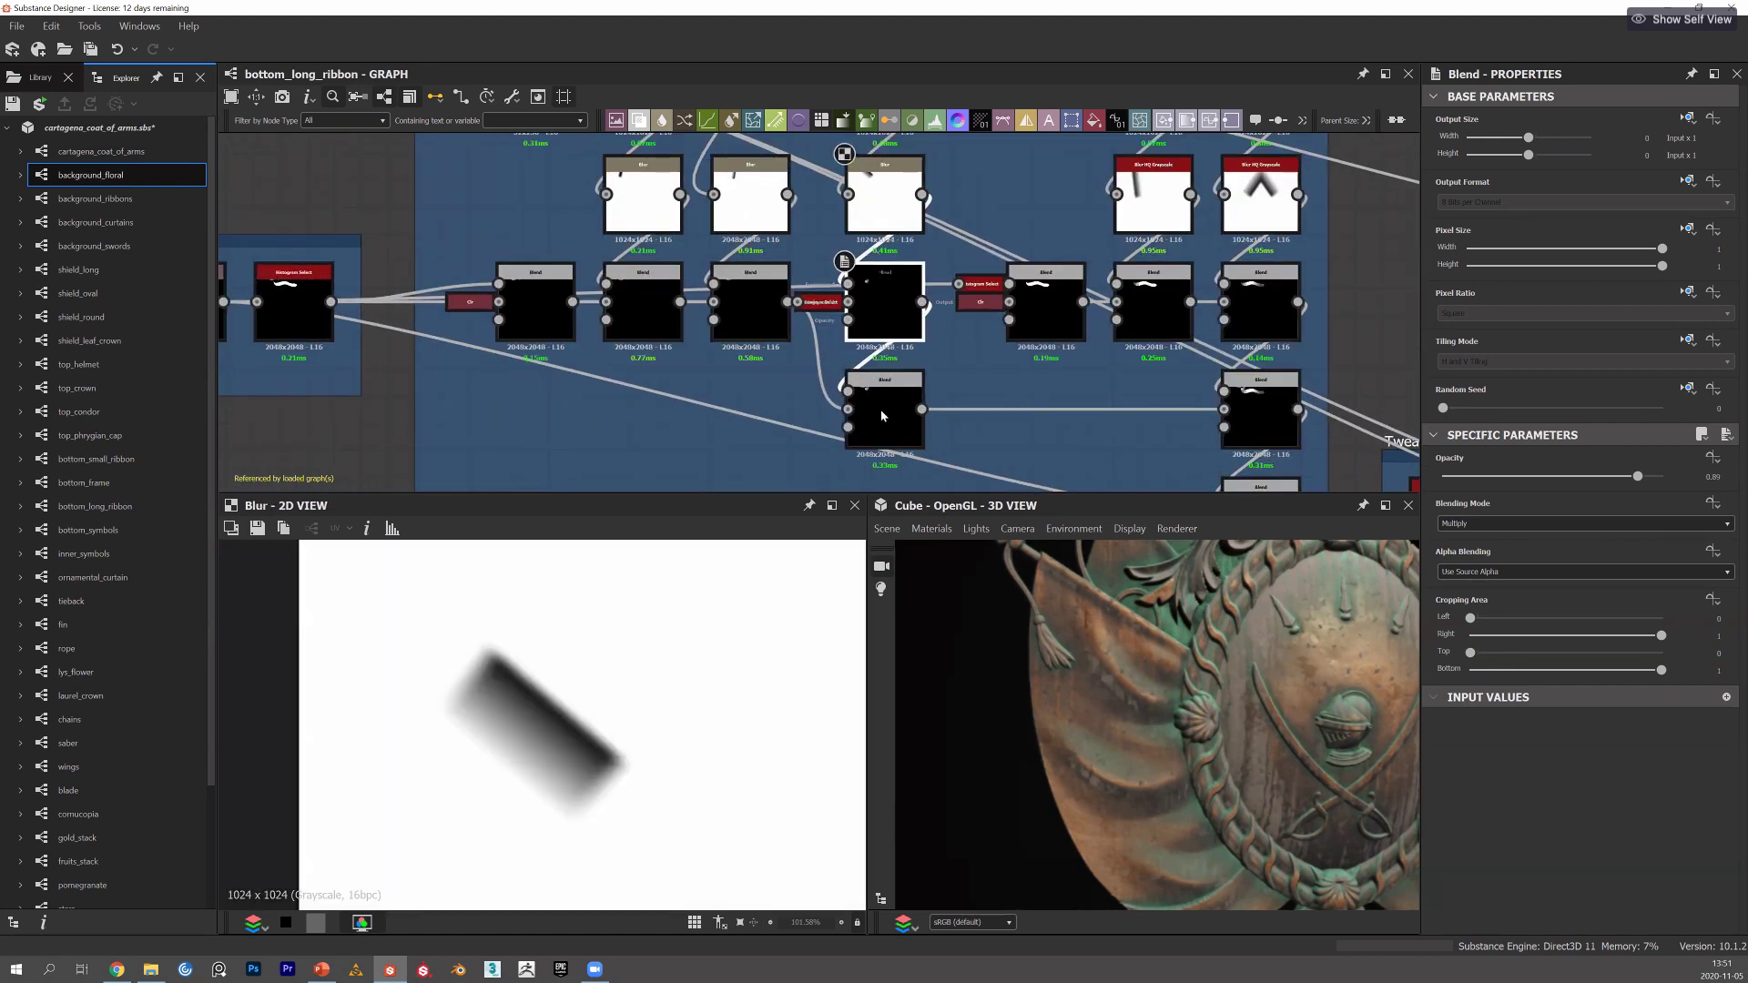
double_click(881, 416)
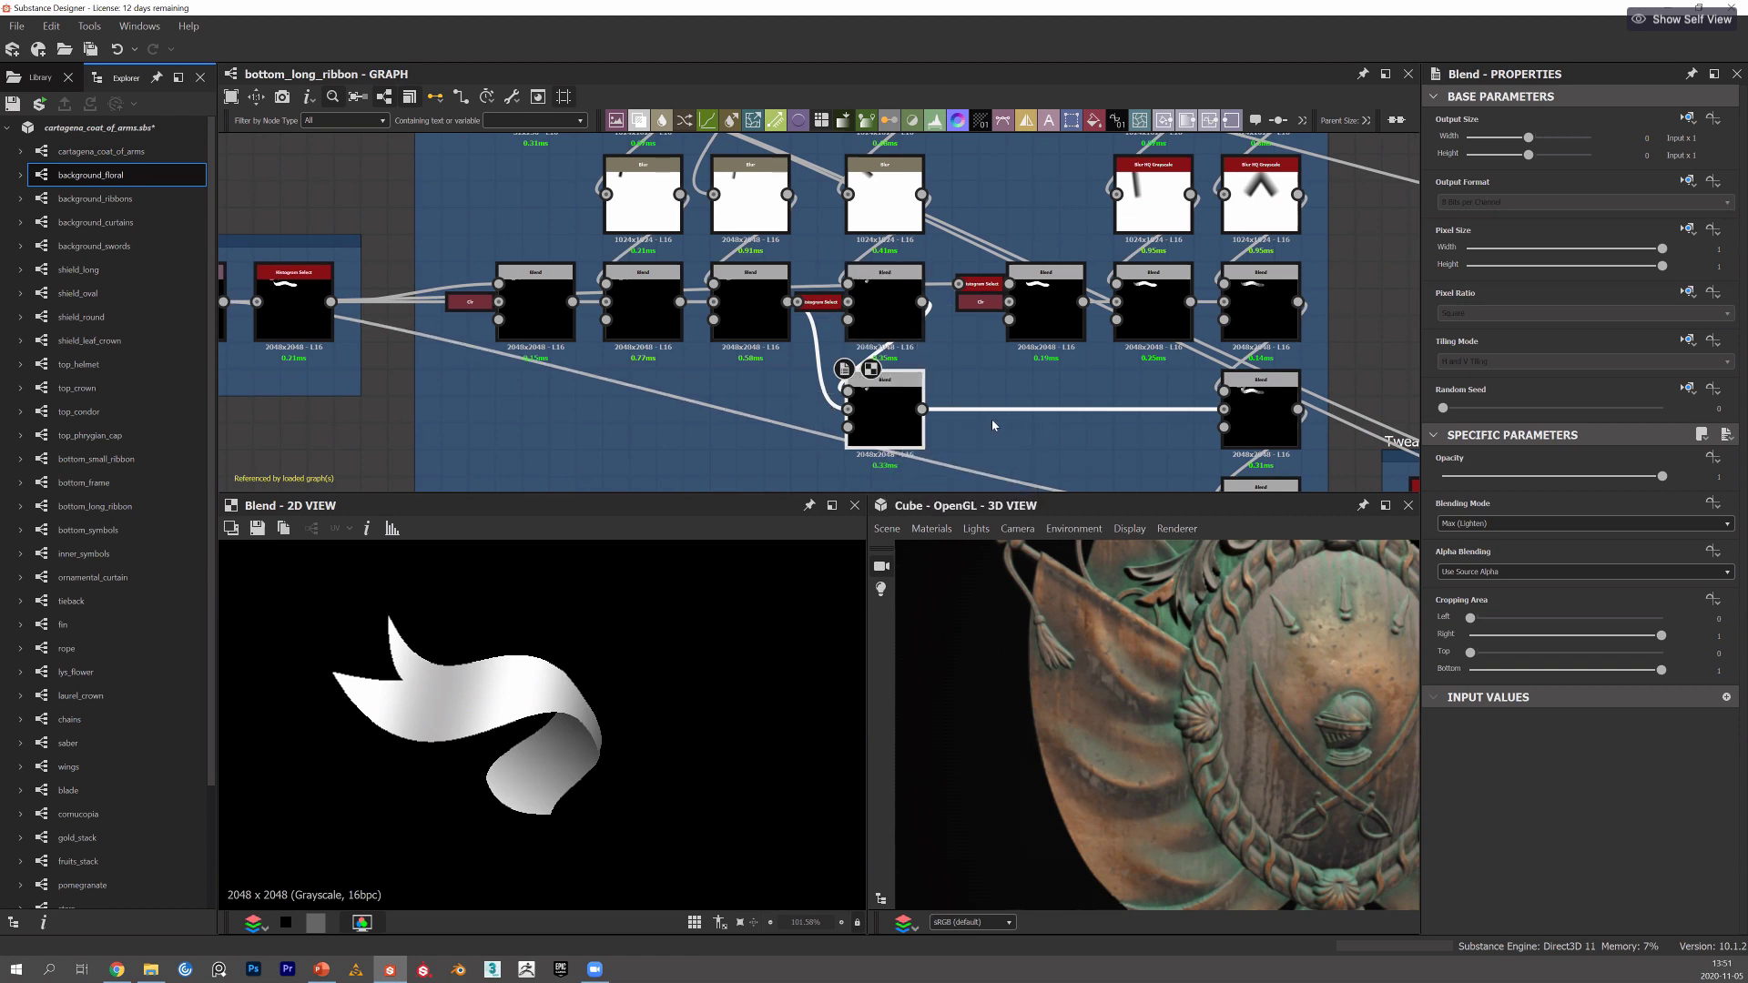
Preview the Blend in the Volumes frame that isolates the ribbon's long central band.
scroll(997, 416, "down", 5)
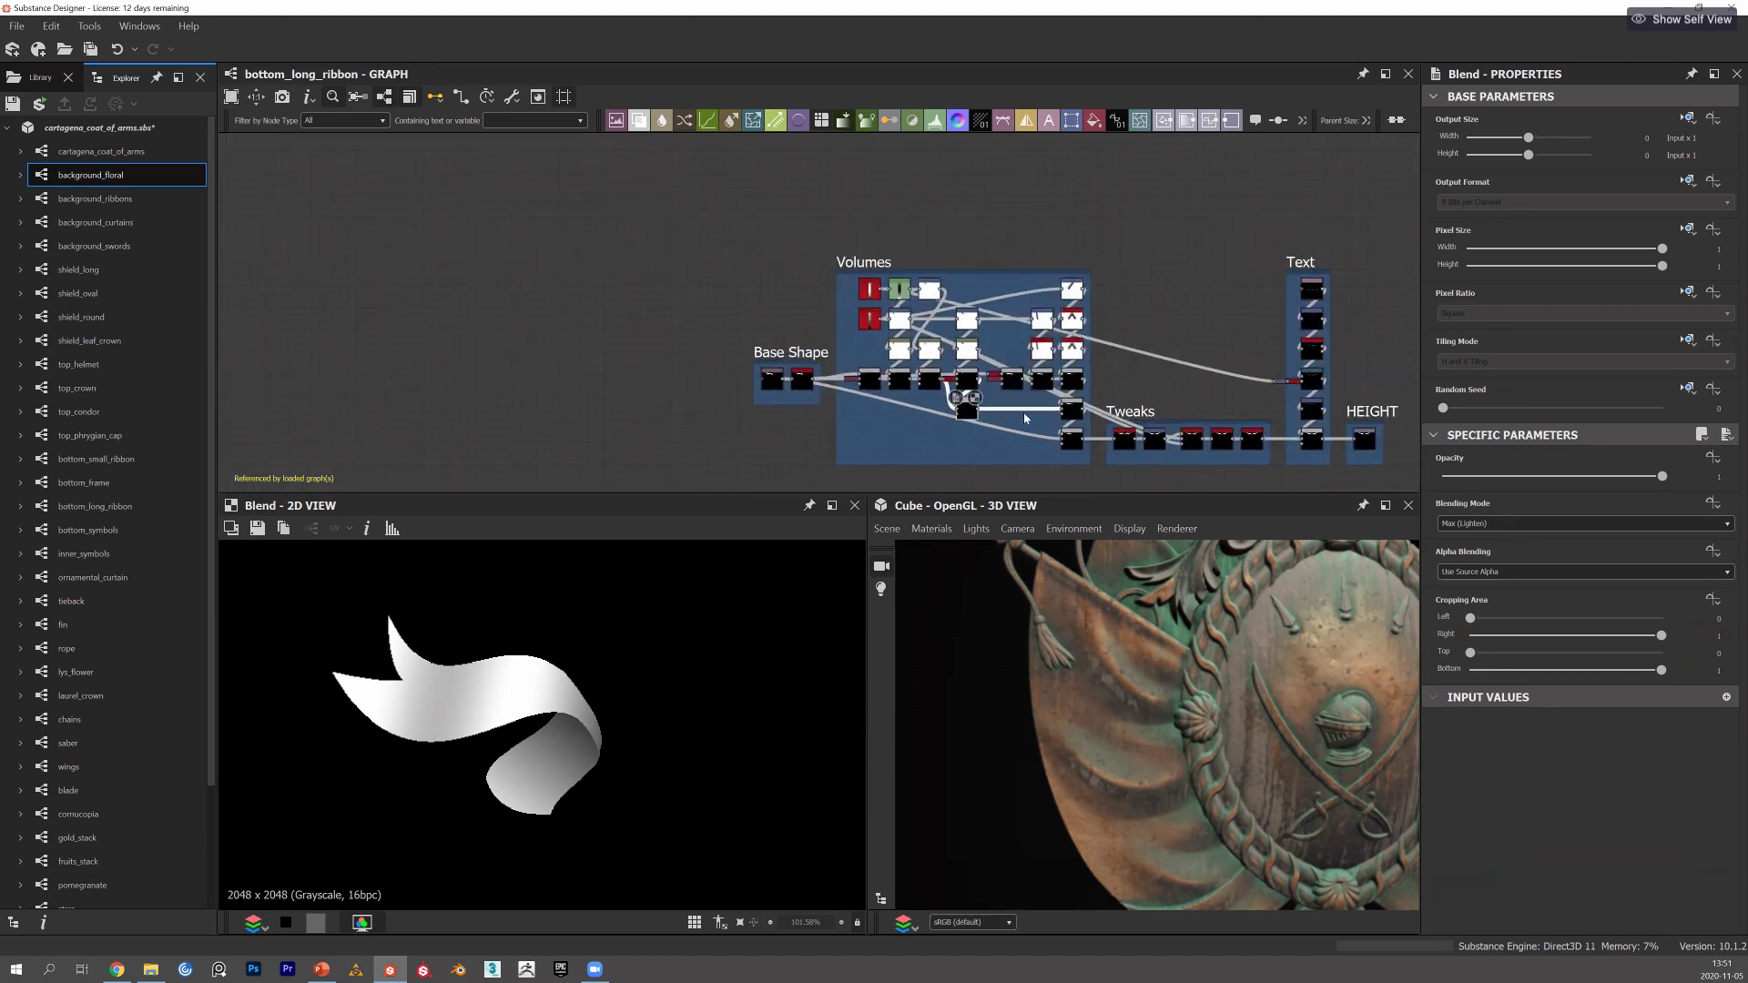
middle_click_drag(1024, 415, 947, 376)
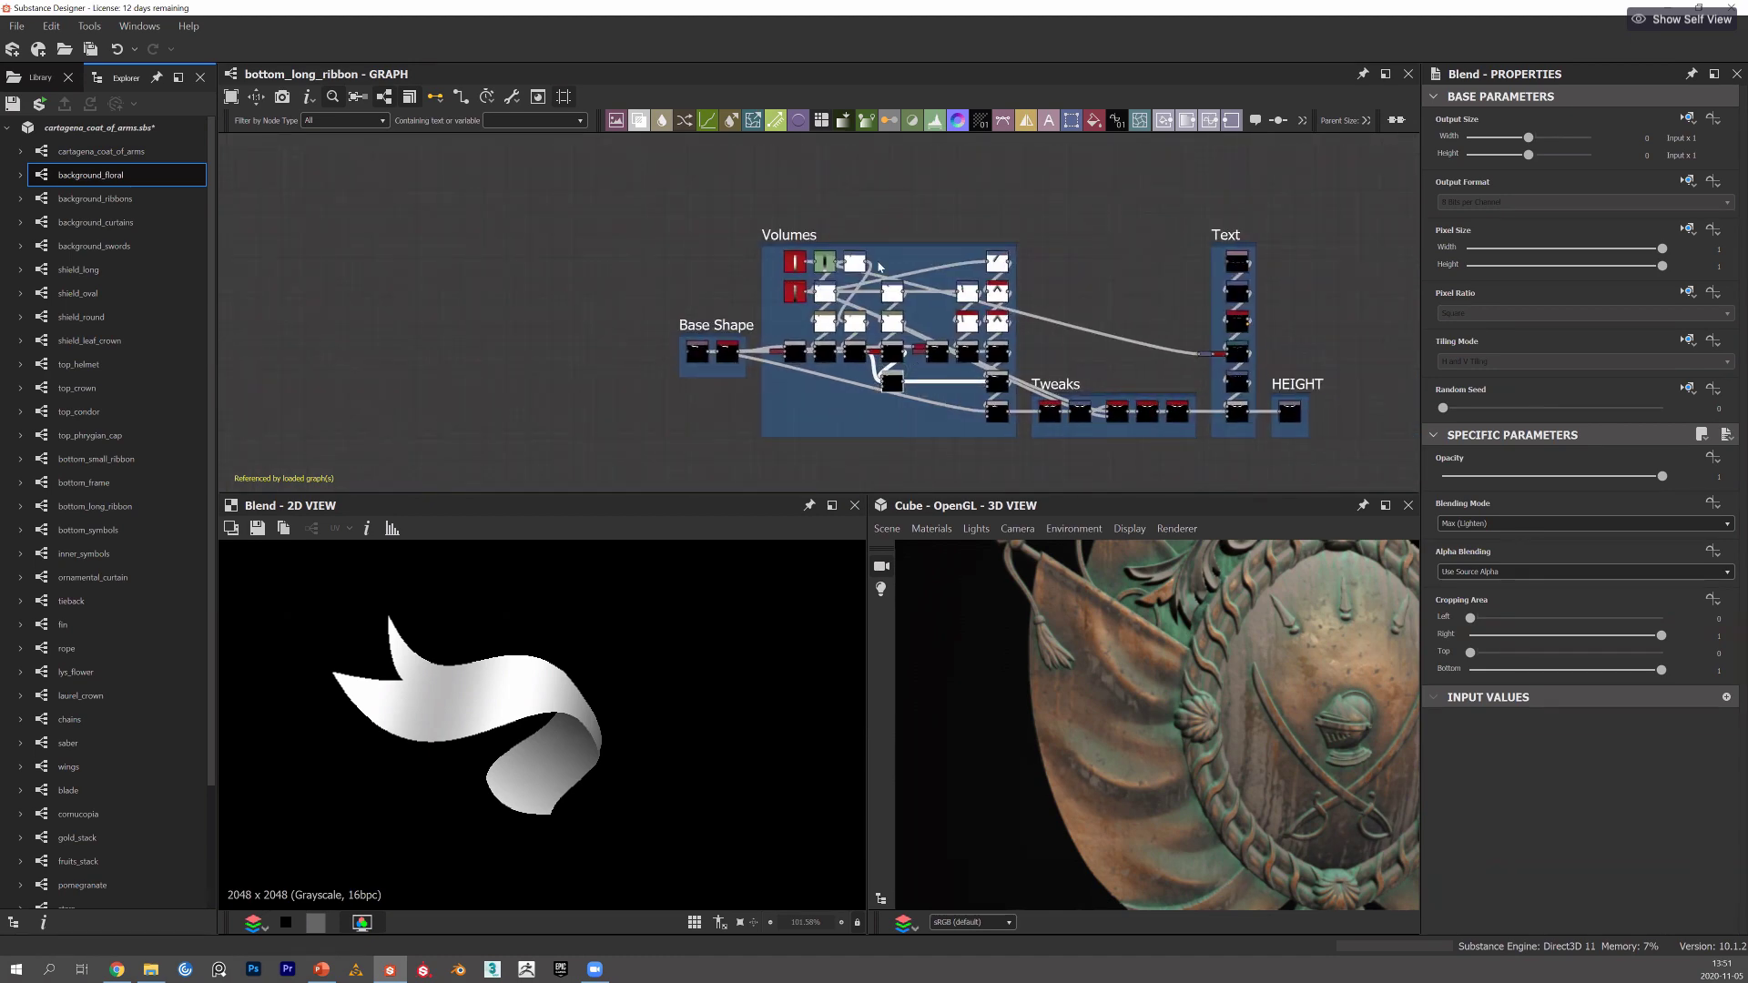
scroll(806, 303, "up", 1)
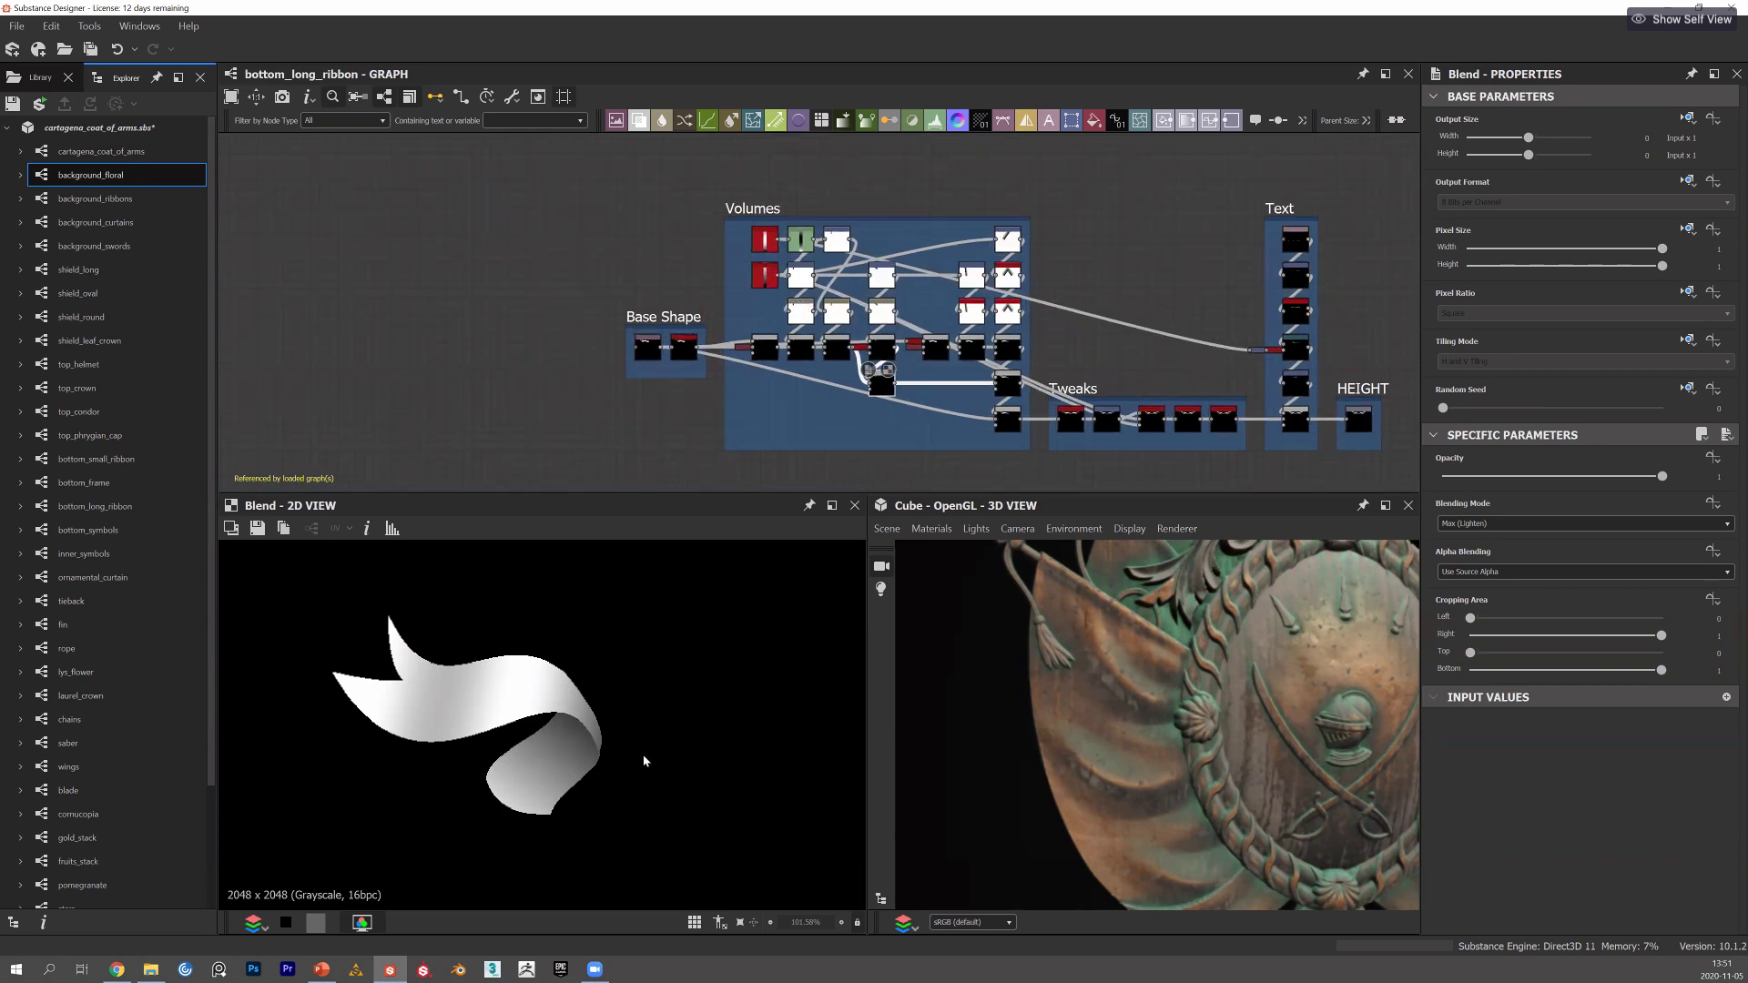
scroll(955, 273, "up", 3)
scroll(955, 261, "up", 1)
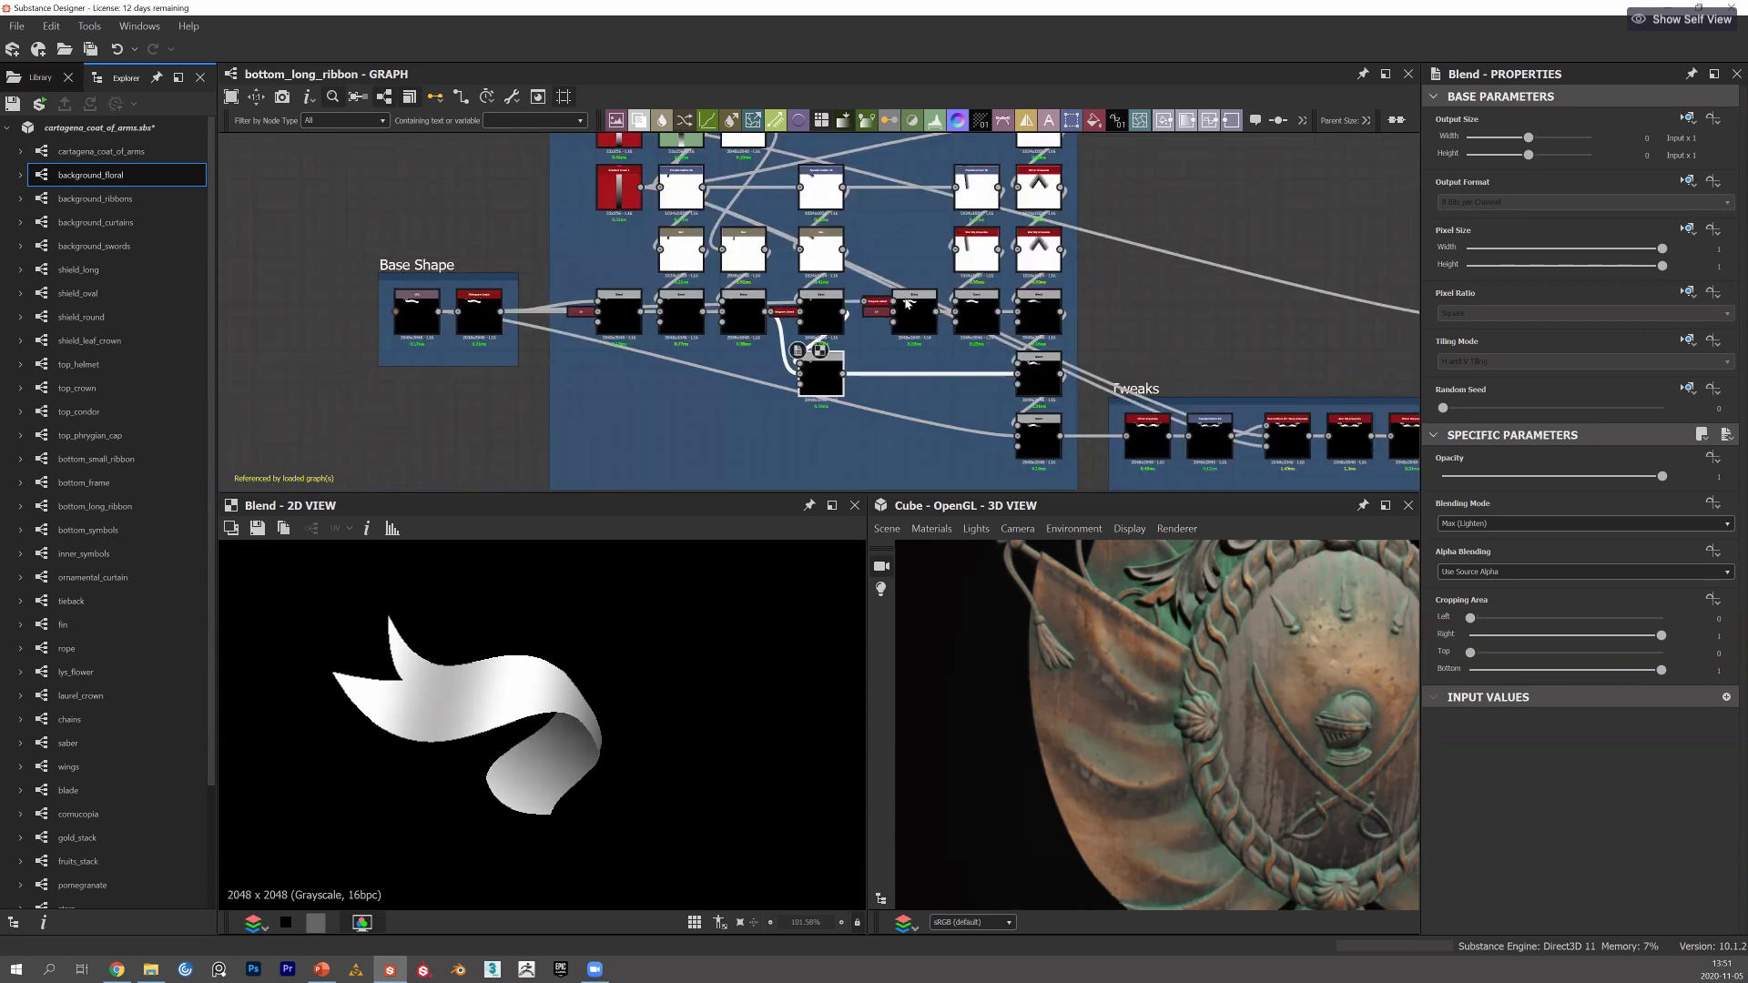
scroll(907, 303, "down", 1)
scroll(821, 290, "up", 2)
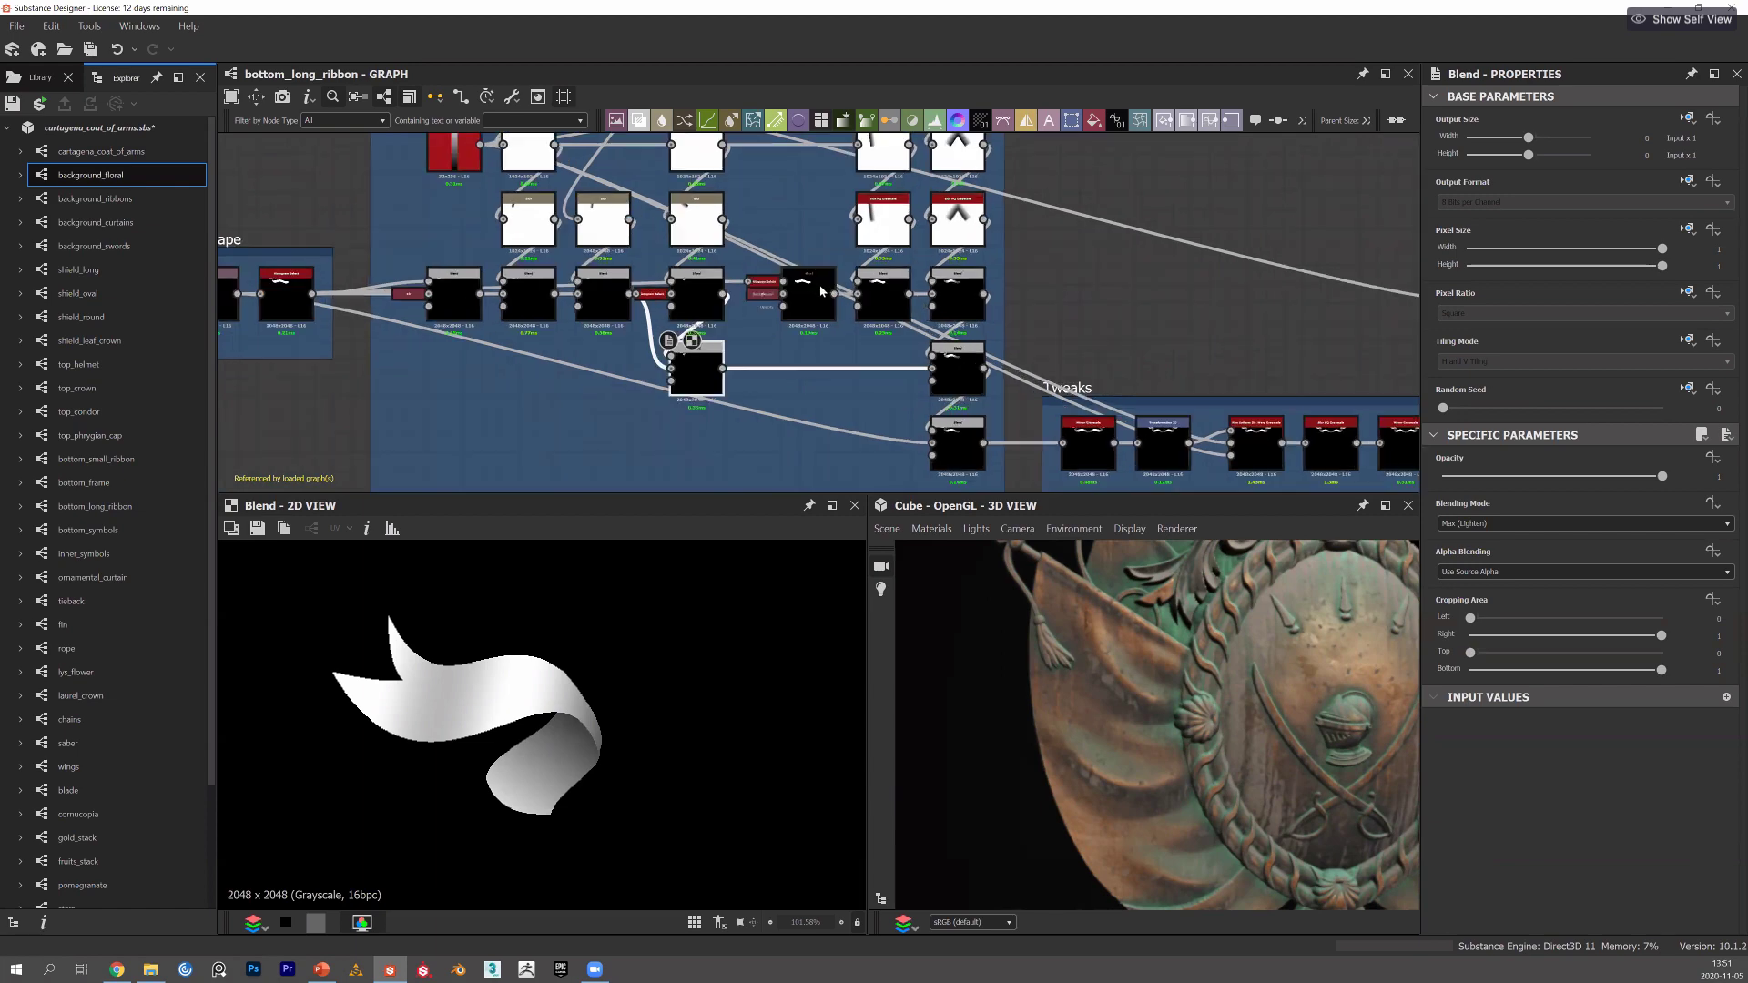
scroll(1005, 342, "up", 1)
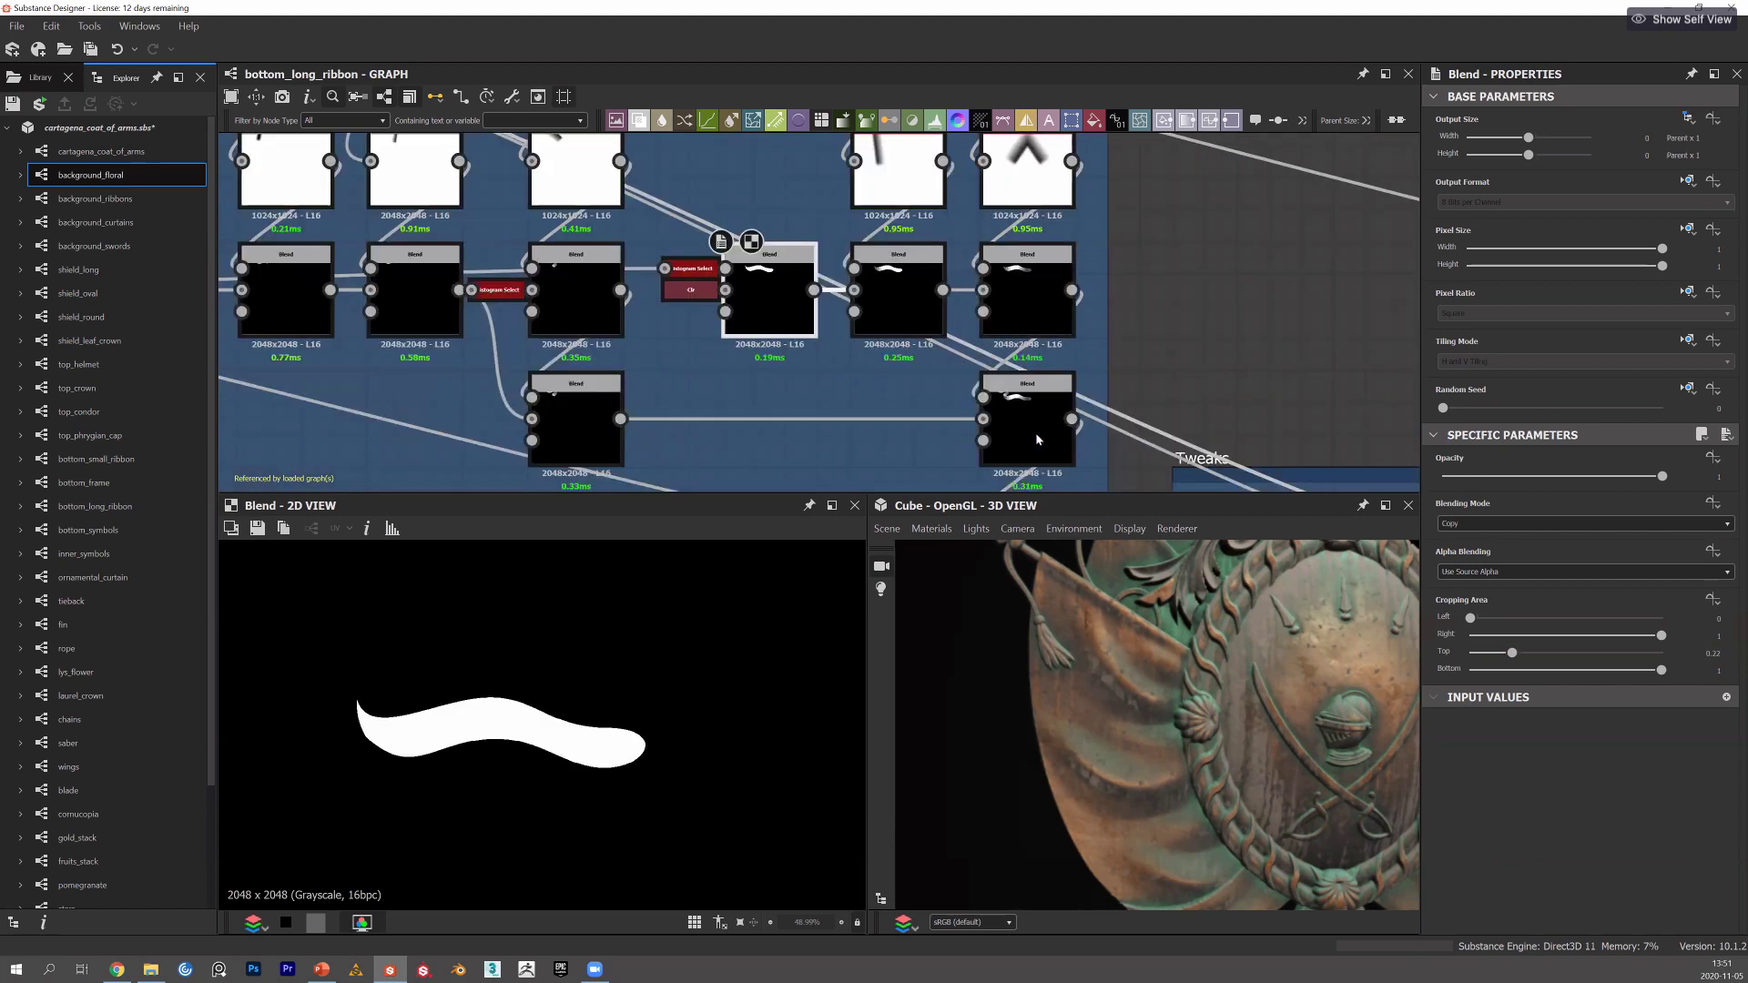
Preview the Blends that shade the central band, merge it with the tail and fold, and feed the Tweaks frame.
left_click(1010, 299)
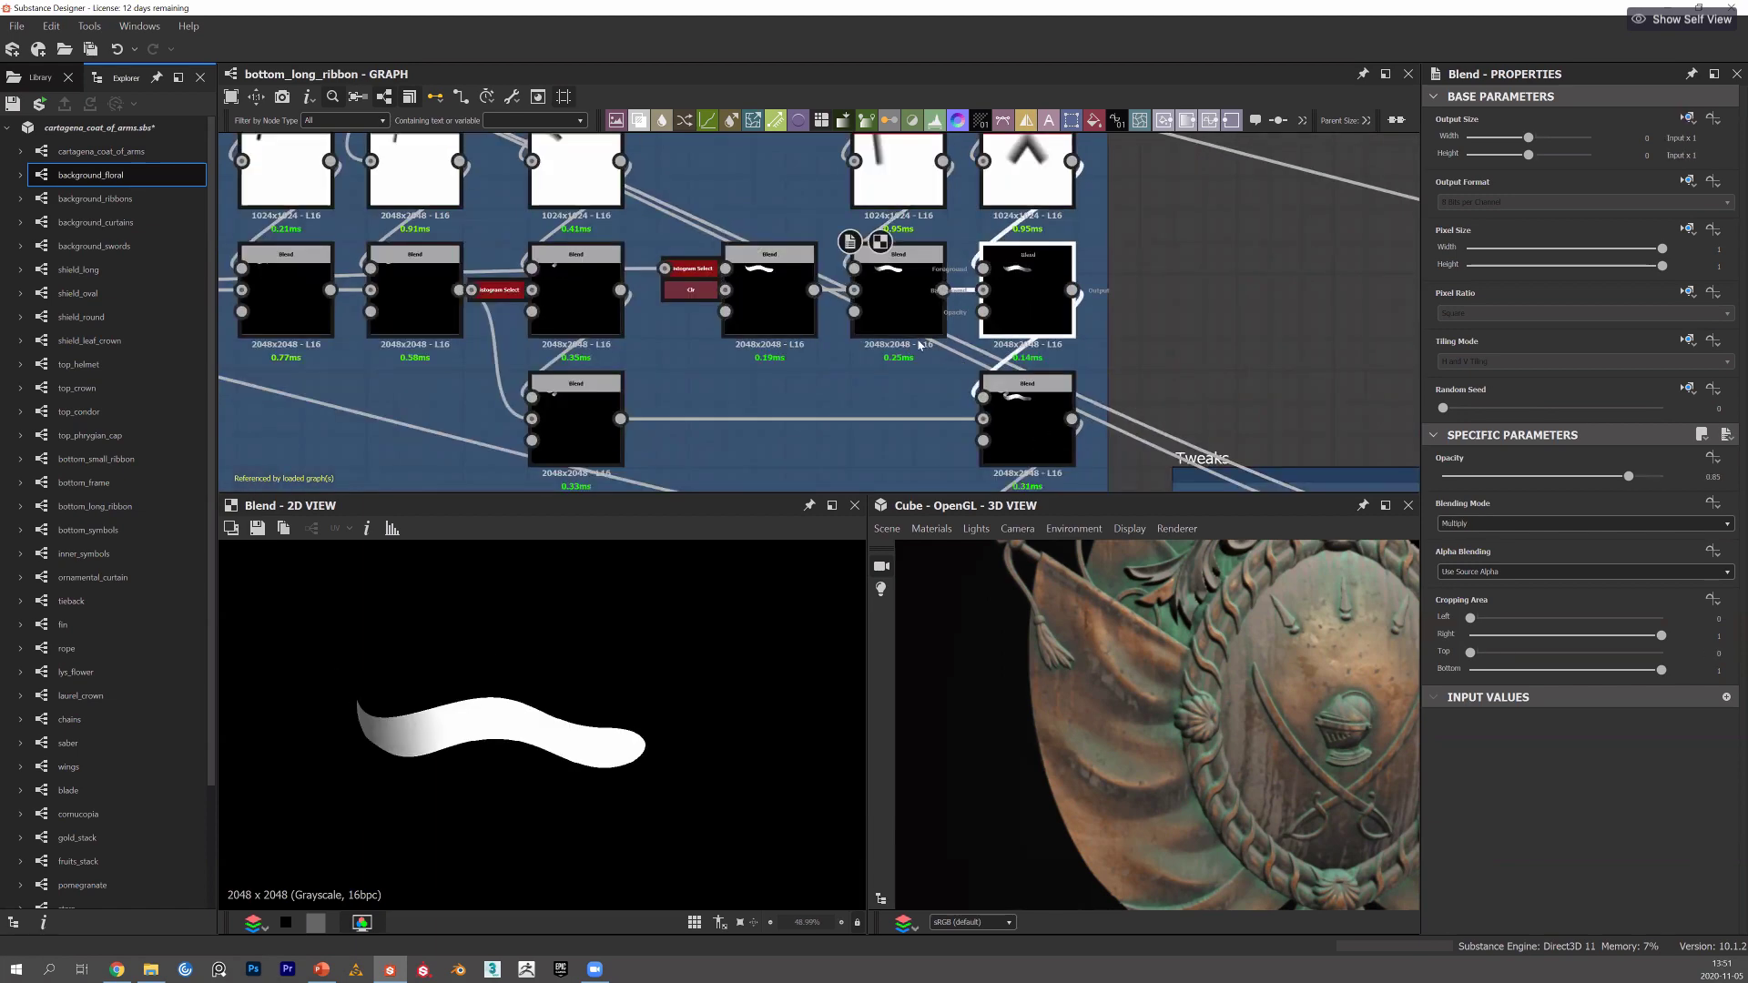
left_click(992, 410)
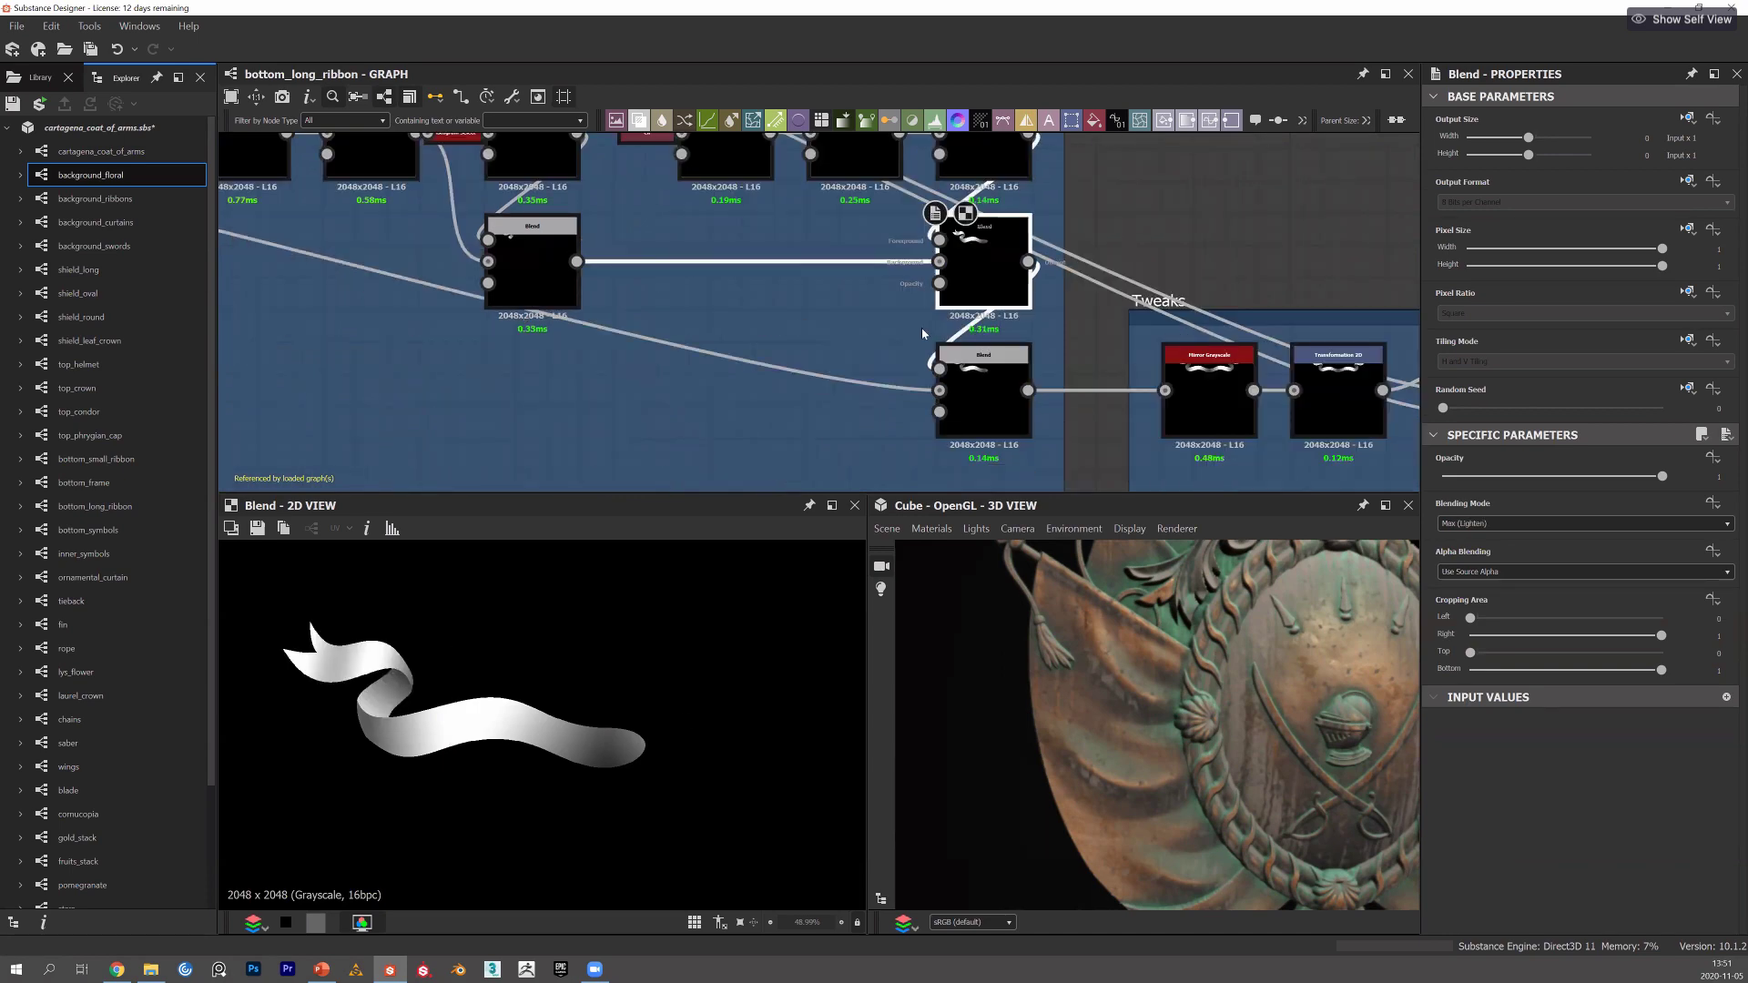
scroll(922, 334, "down", 2)
left_click(970, 387)
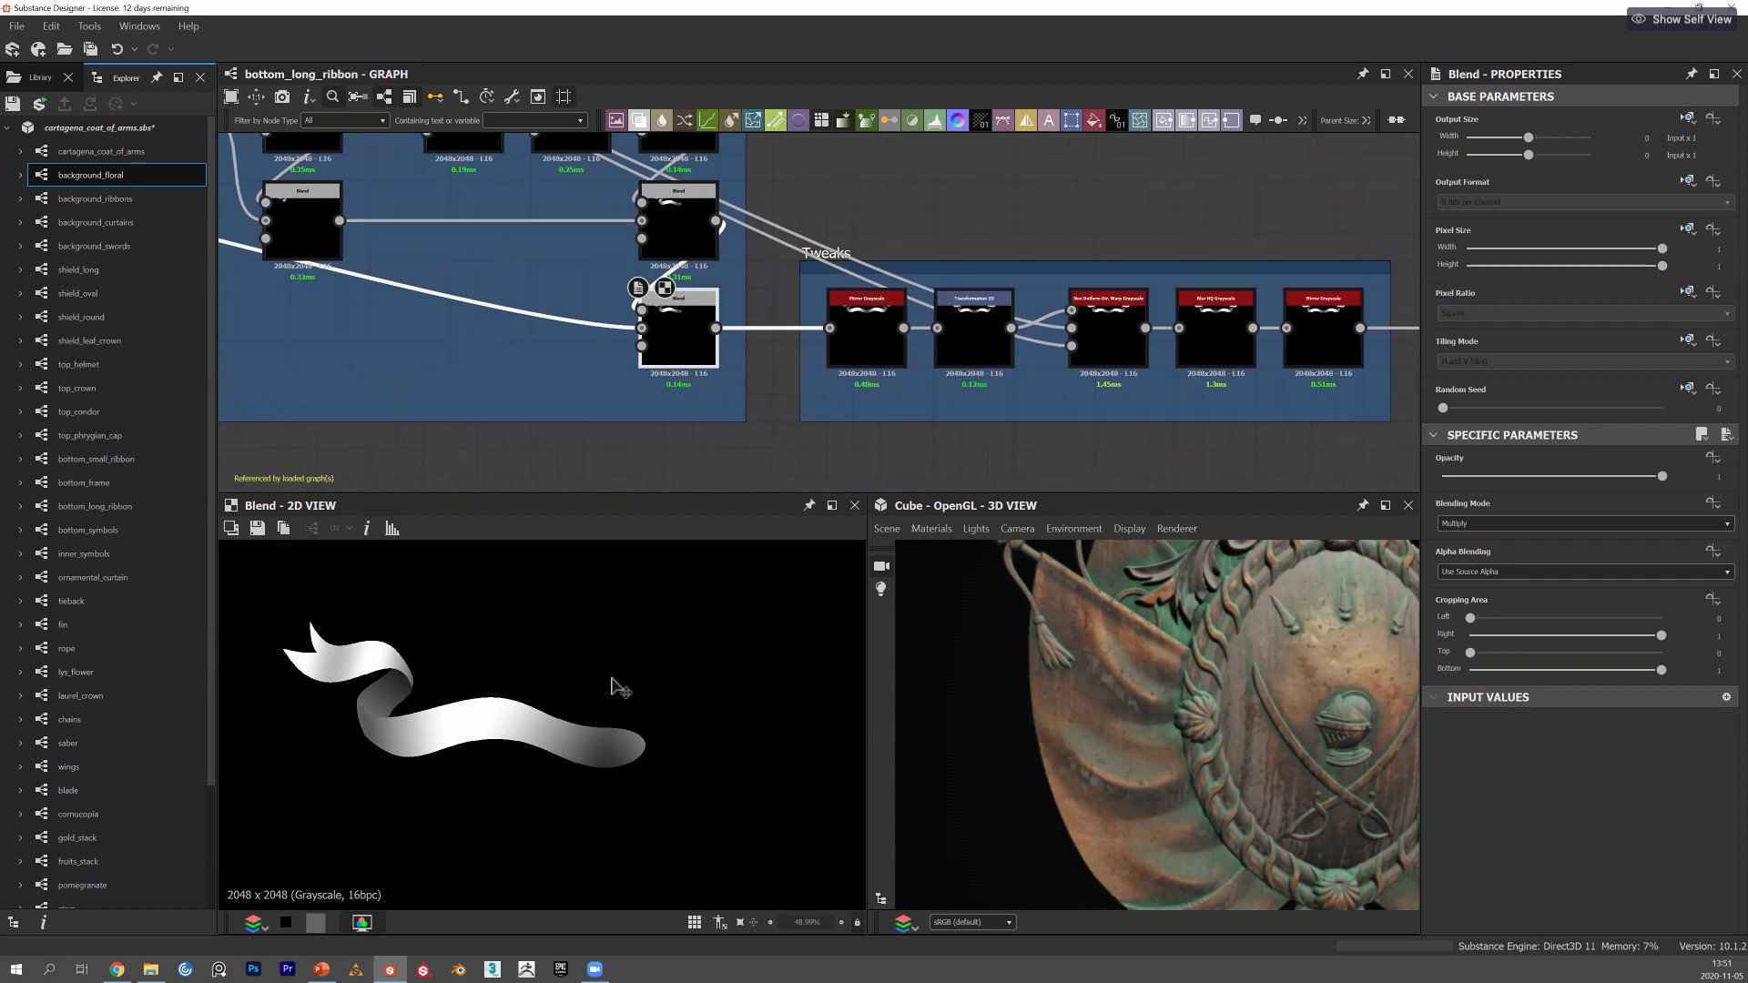
Preview the Tweaks frame's Transformation 2D and Non Uniform Dir. Warp Grayscale nodes to examine how the mirrored ribbon is warped.
double_click(949, 329)
scroll(612, 647, "down", 2)
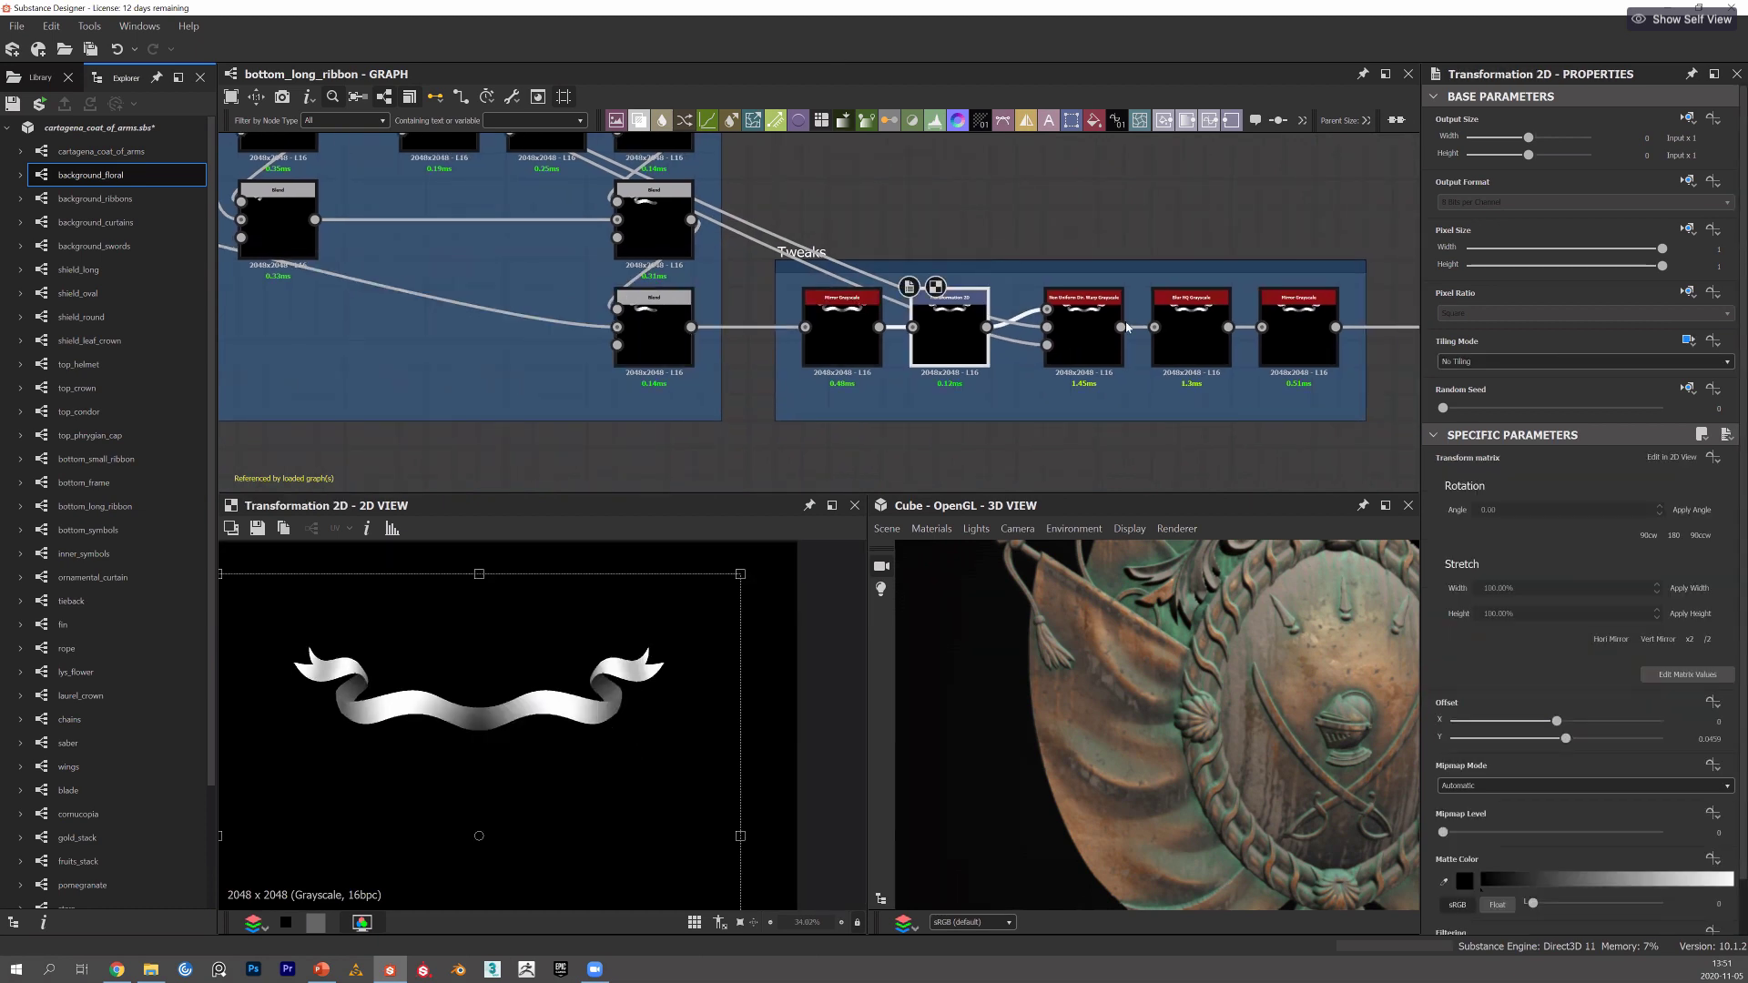
double_click(1084, 309)
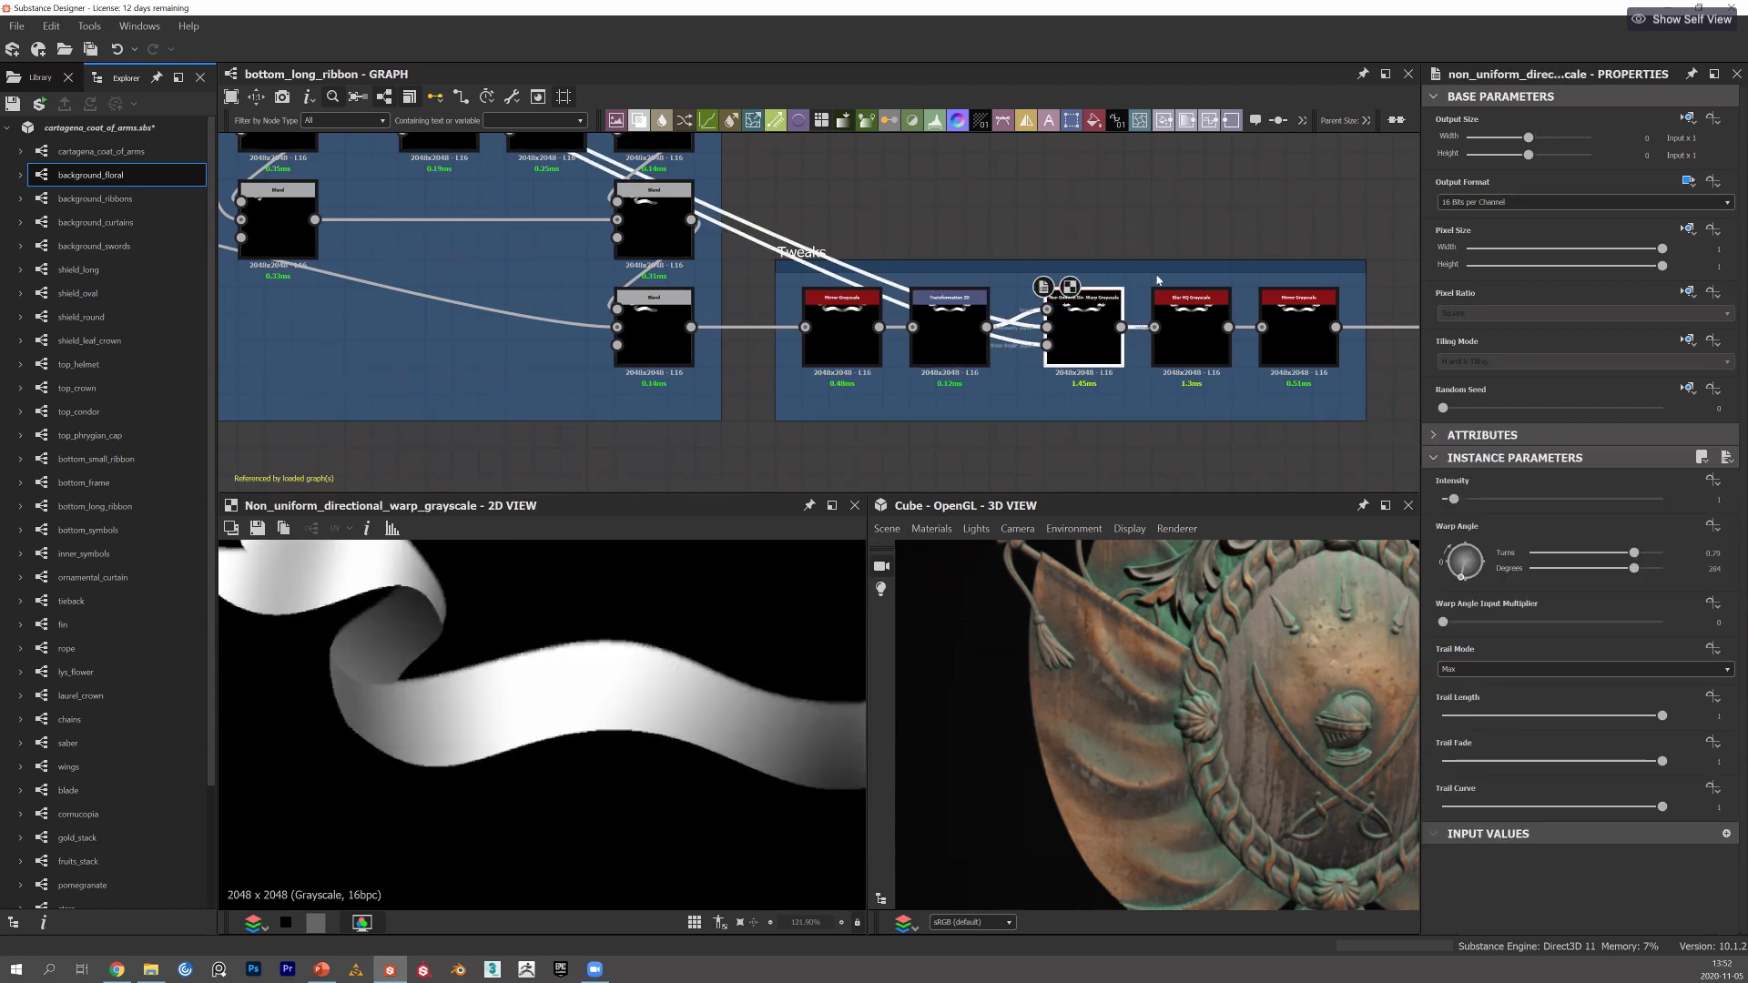
scroll(1158, 280, "up", 1)
scroll(1158, 275, "up", 1)
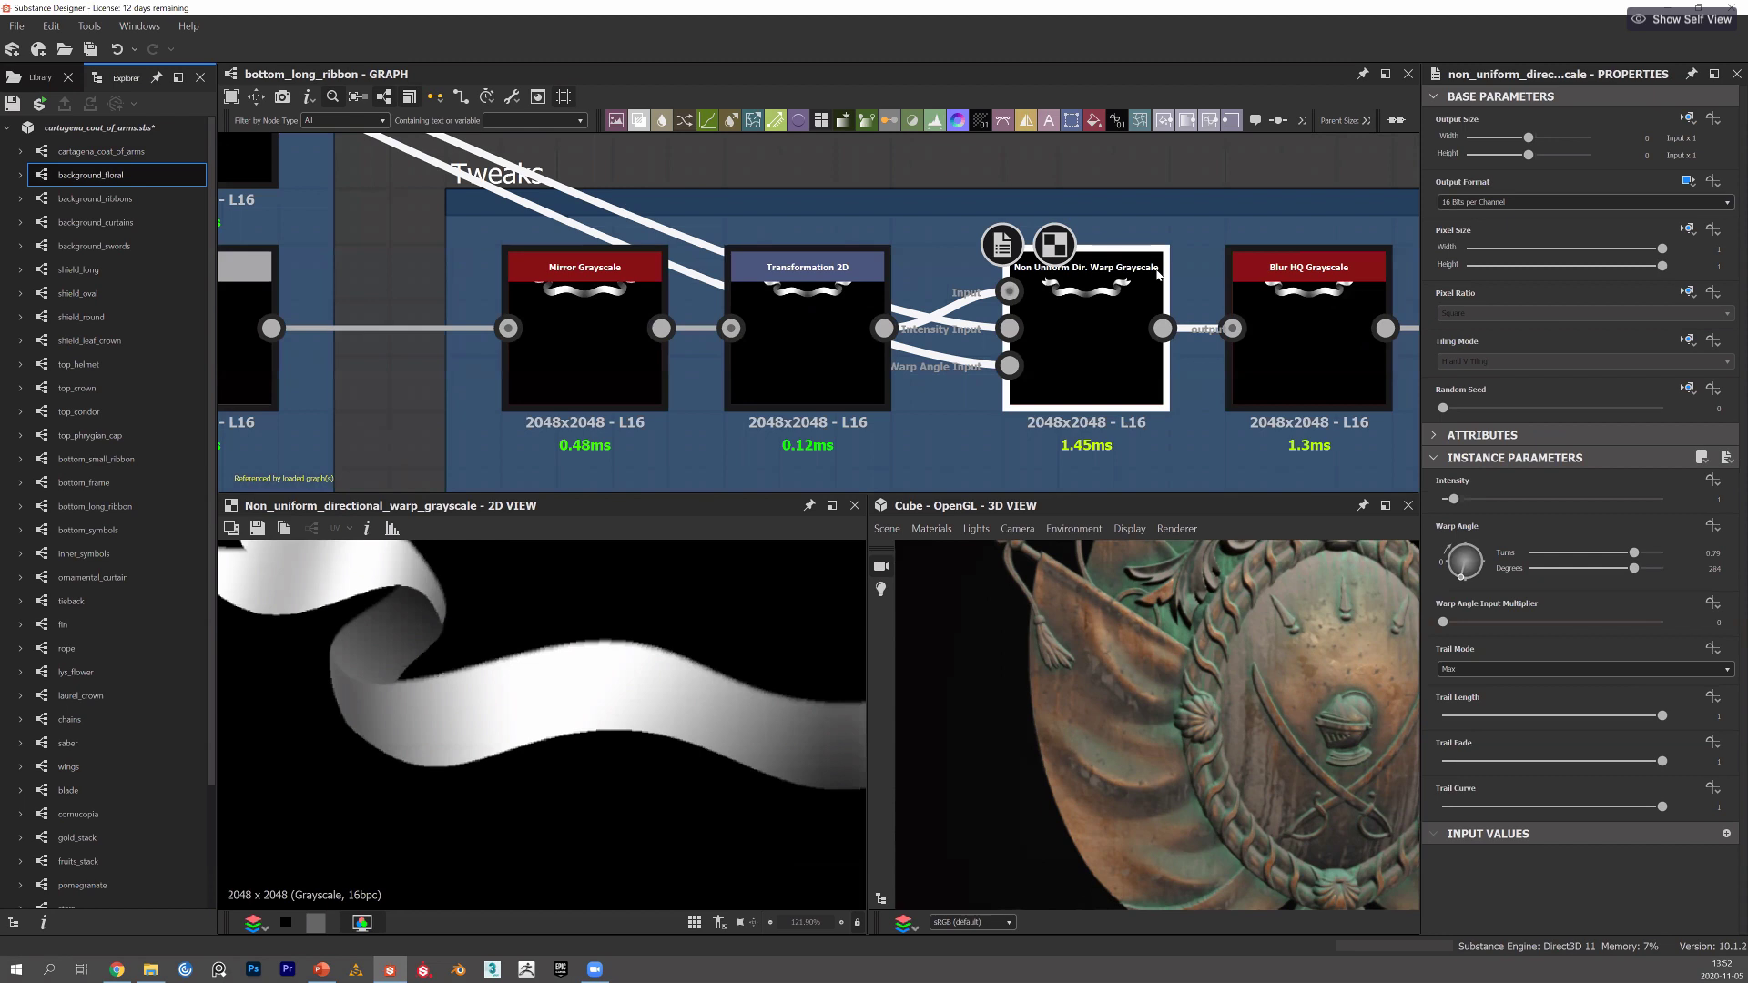
scroll(1158, 275, "up", 2)
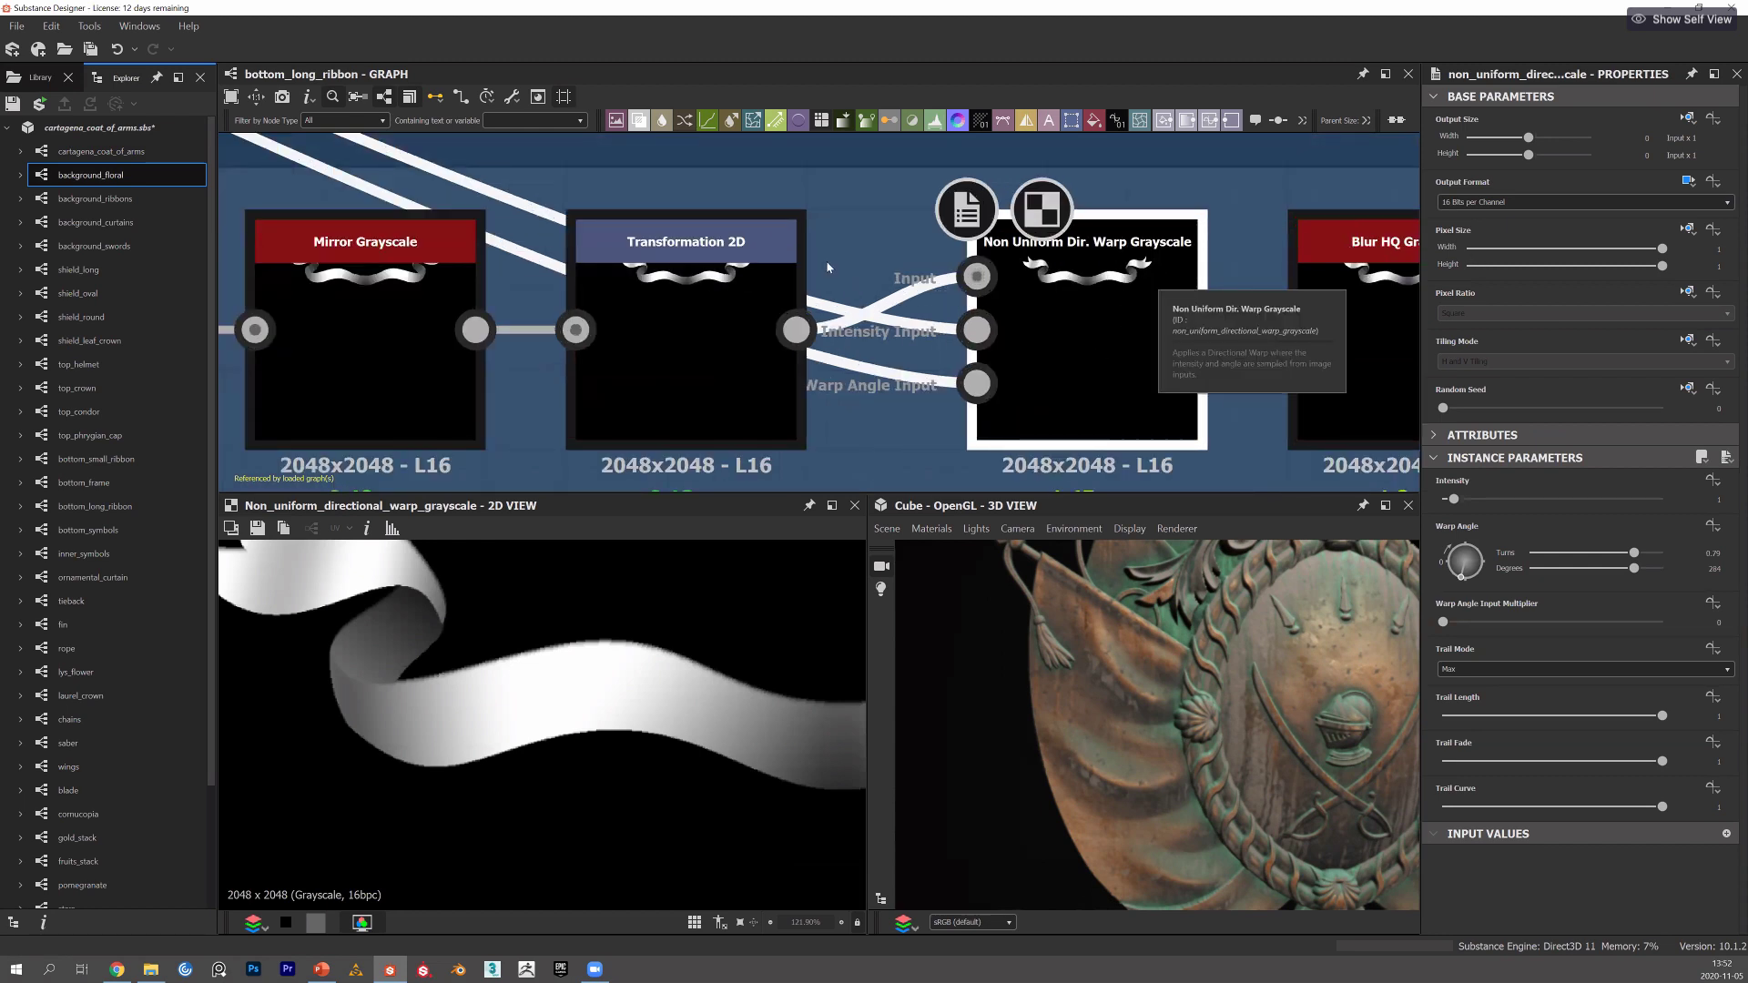
Preview the final Mirror Grayscale in the Tweaks frame and the Subtract Blend that feeds the Height output.
middle_click_drag(1138, 275, 826, 268)
scroll(823, 269, "down", 2)
middle_click_drag(1240, 385, 829, 368)
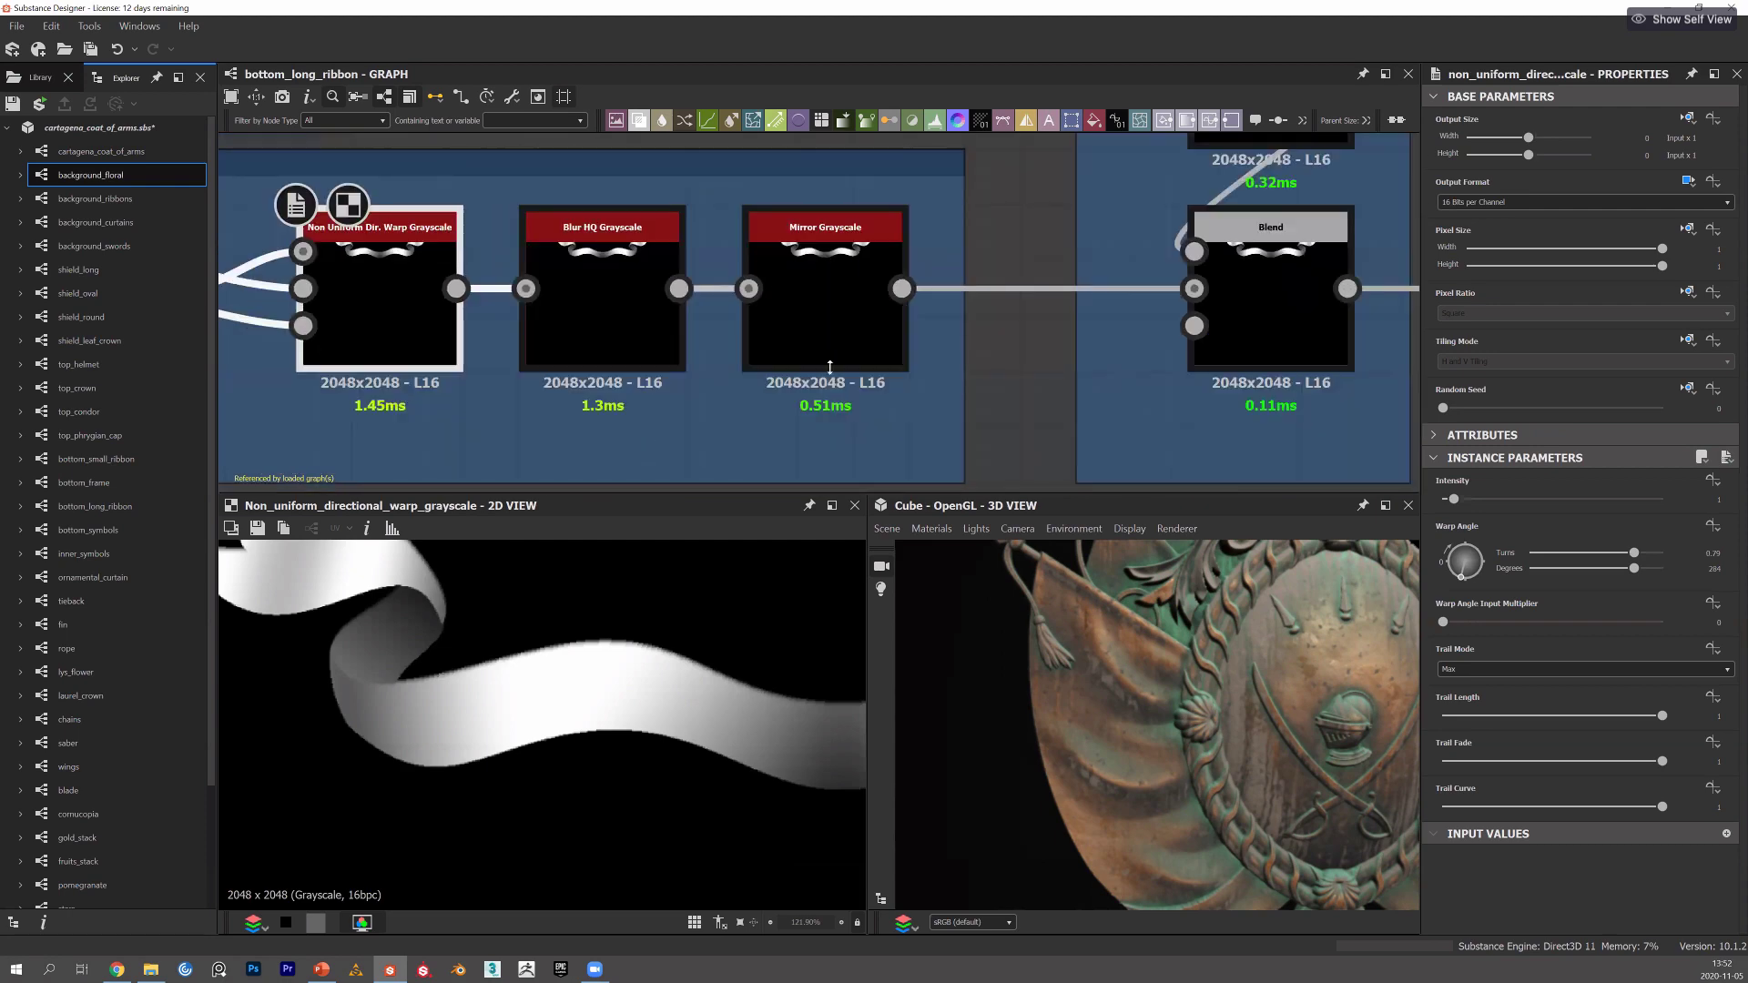
scroll(829, 266, "down", 2)
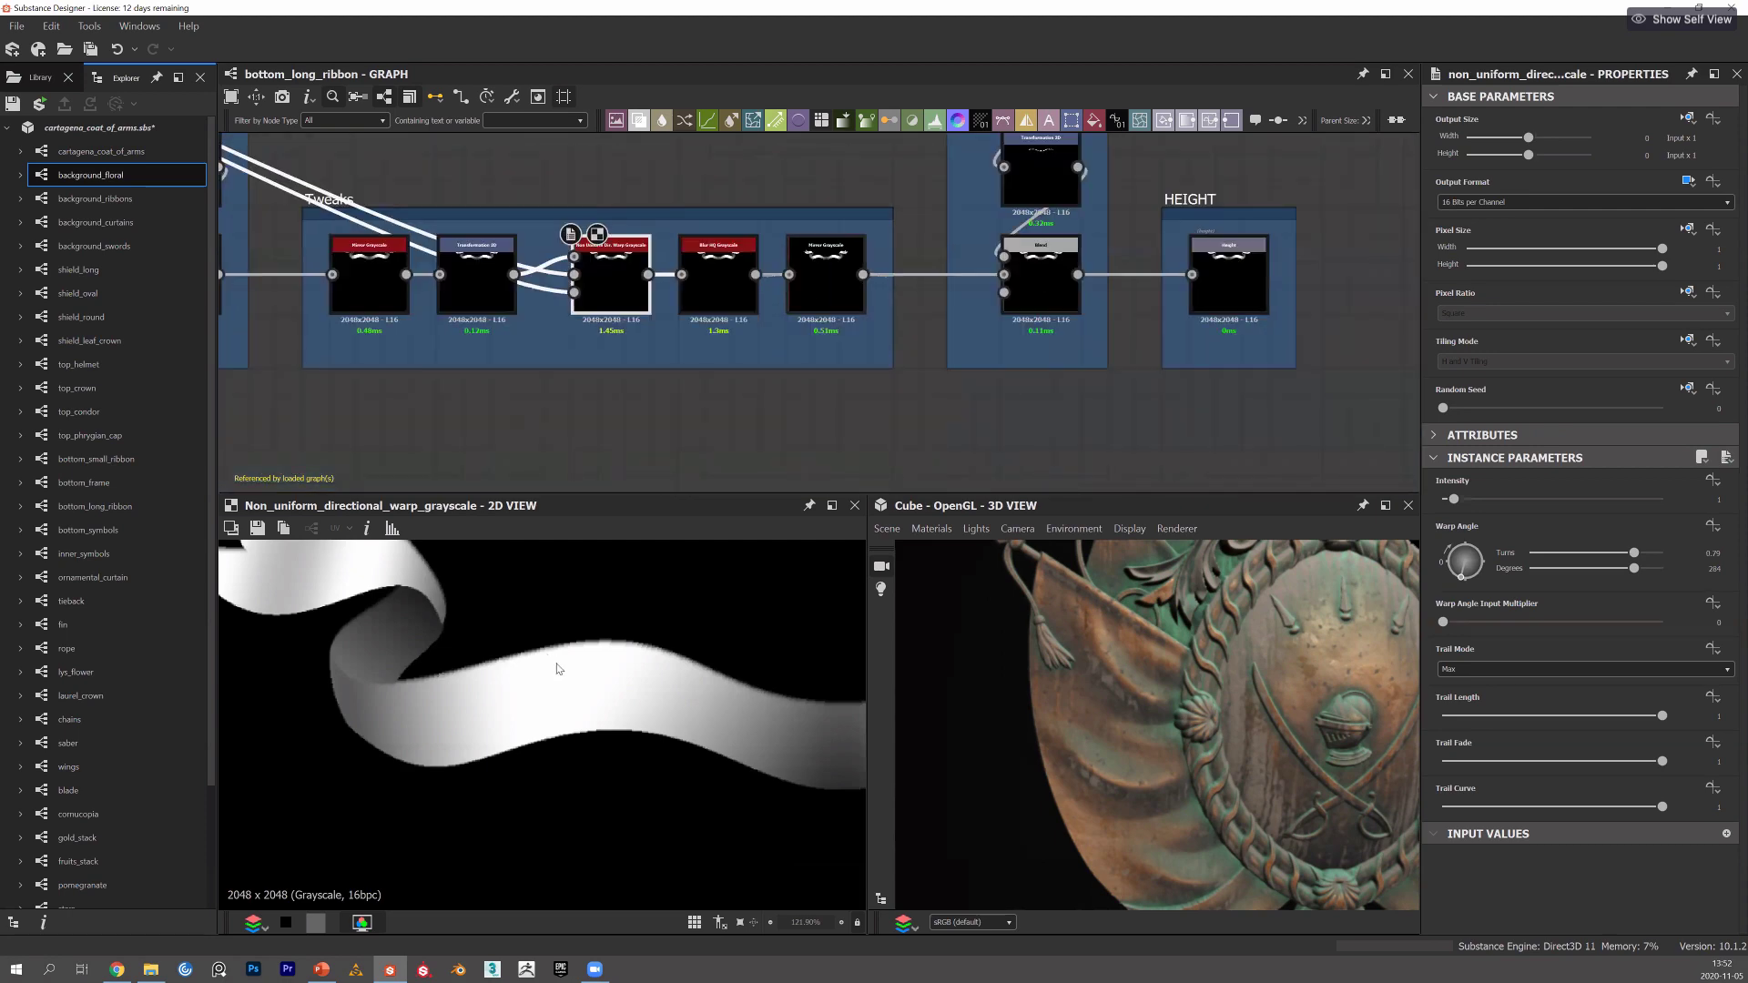
double_click(824, 277)
double_click(1041, 278)
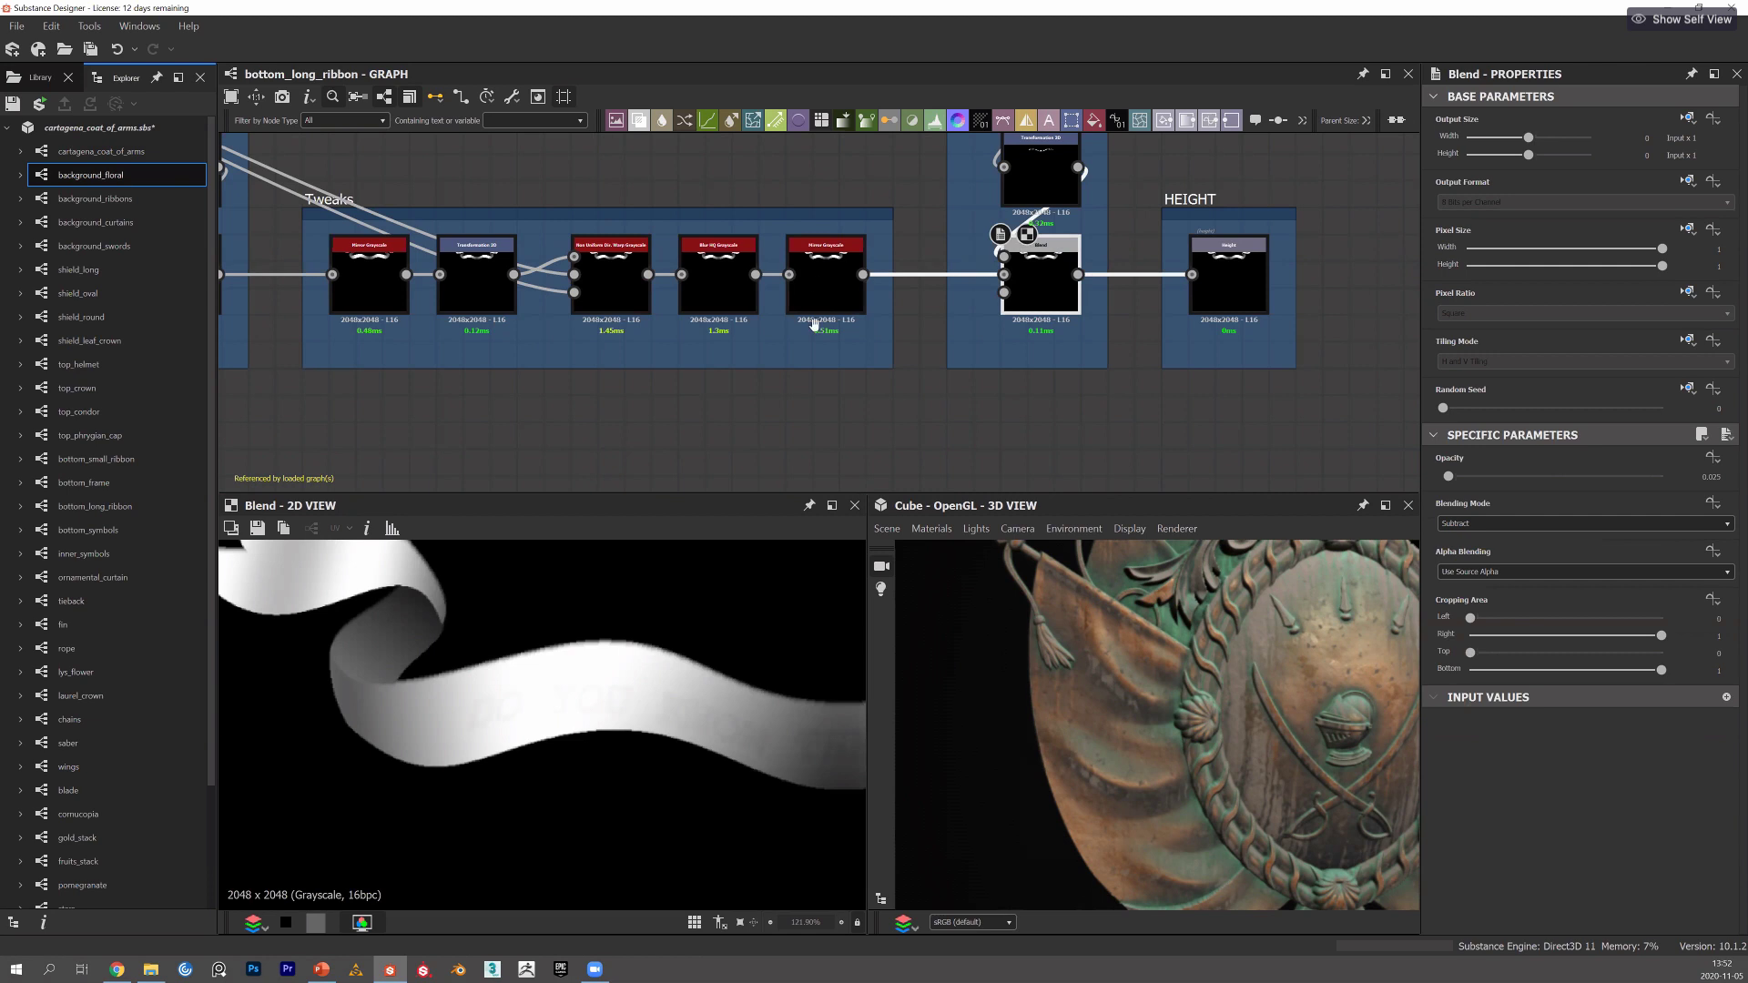
Preview the Text node that supplies the ribbon's lettering and inspect its text up close.
scroll(538, 662, "down", 4)
scroll(828, 315, "down", 2)
middle_click_drag(965, 146, 806, 382)
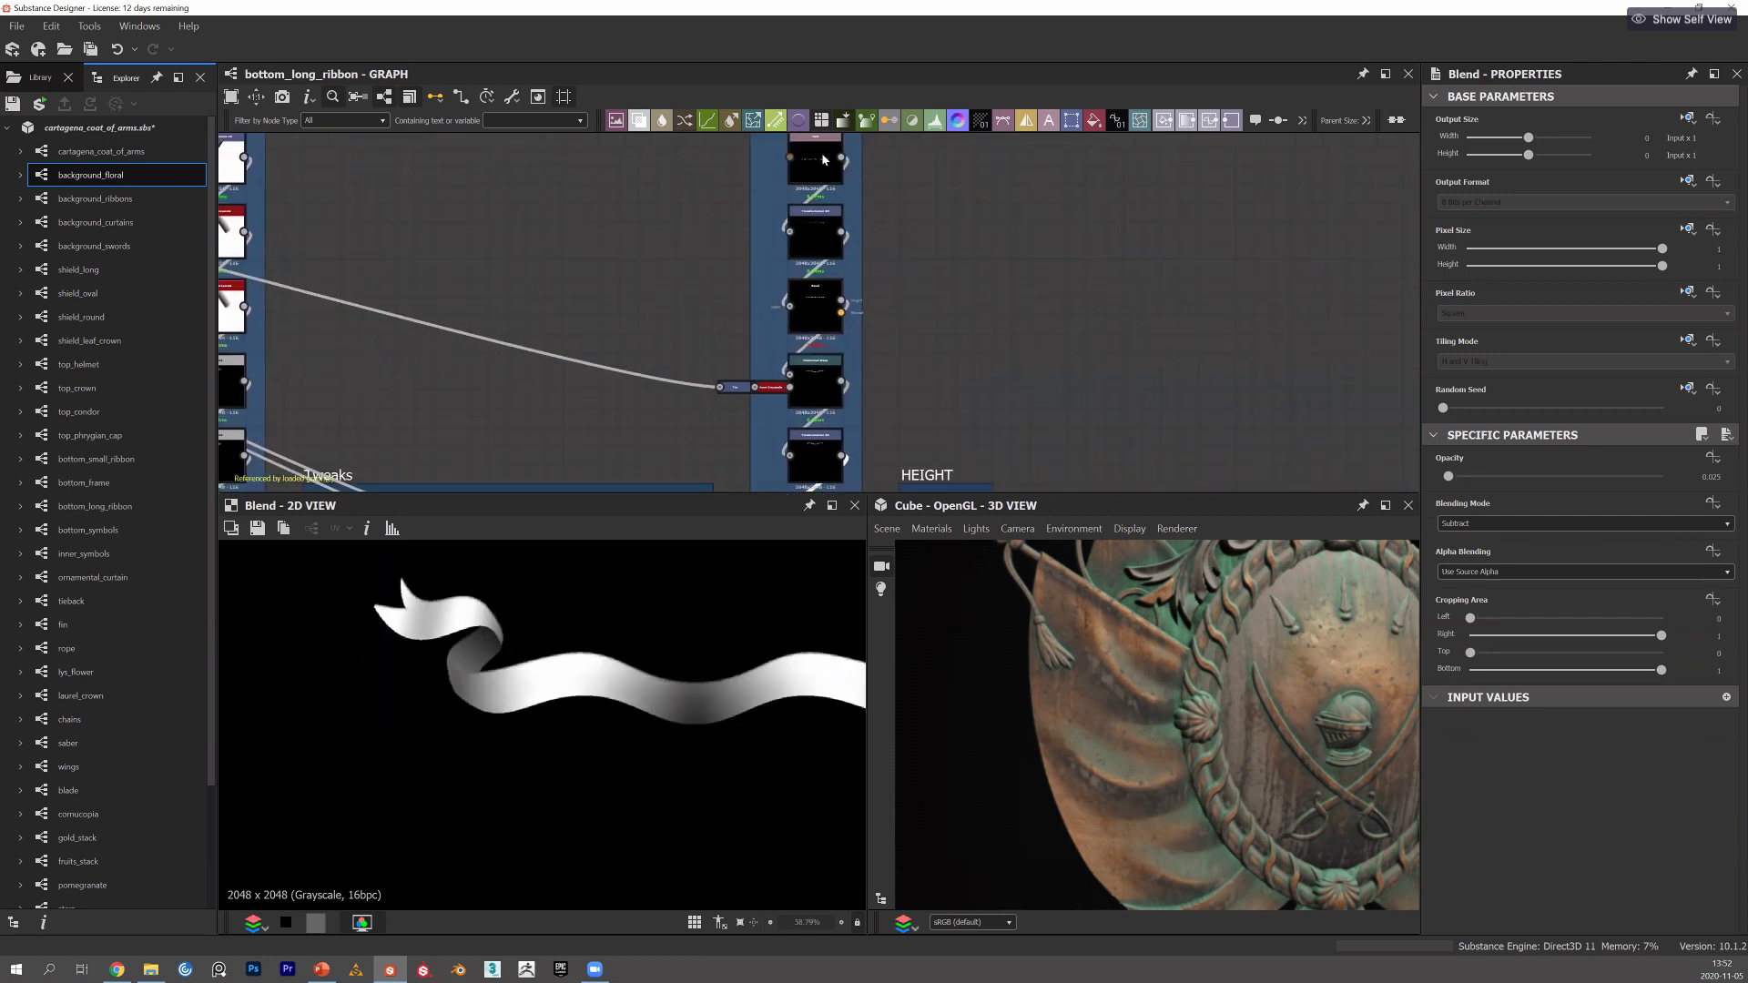
double_click(815, 159)
scroll(532, 770, "down", 6)
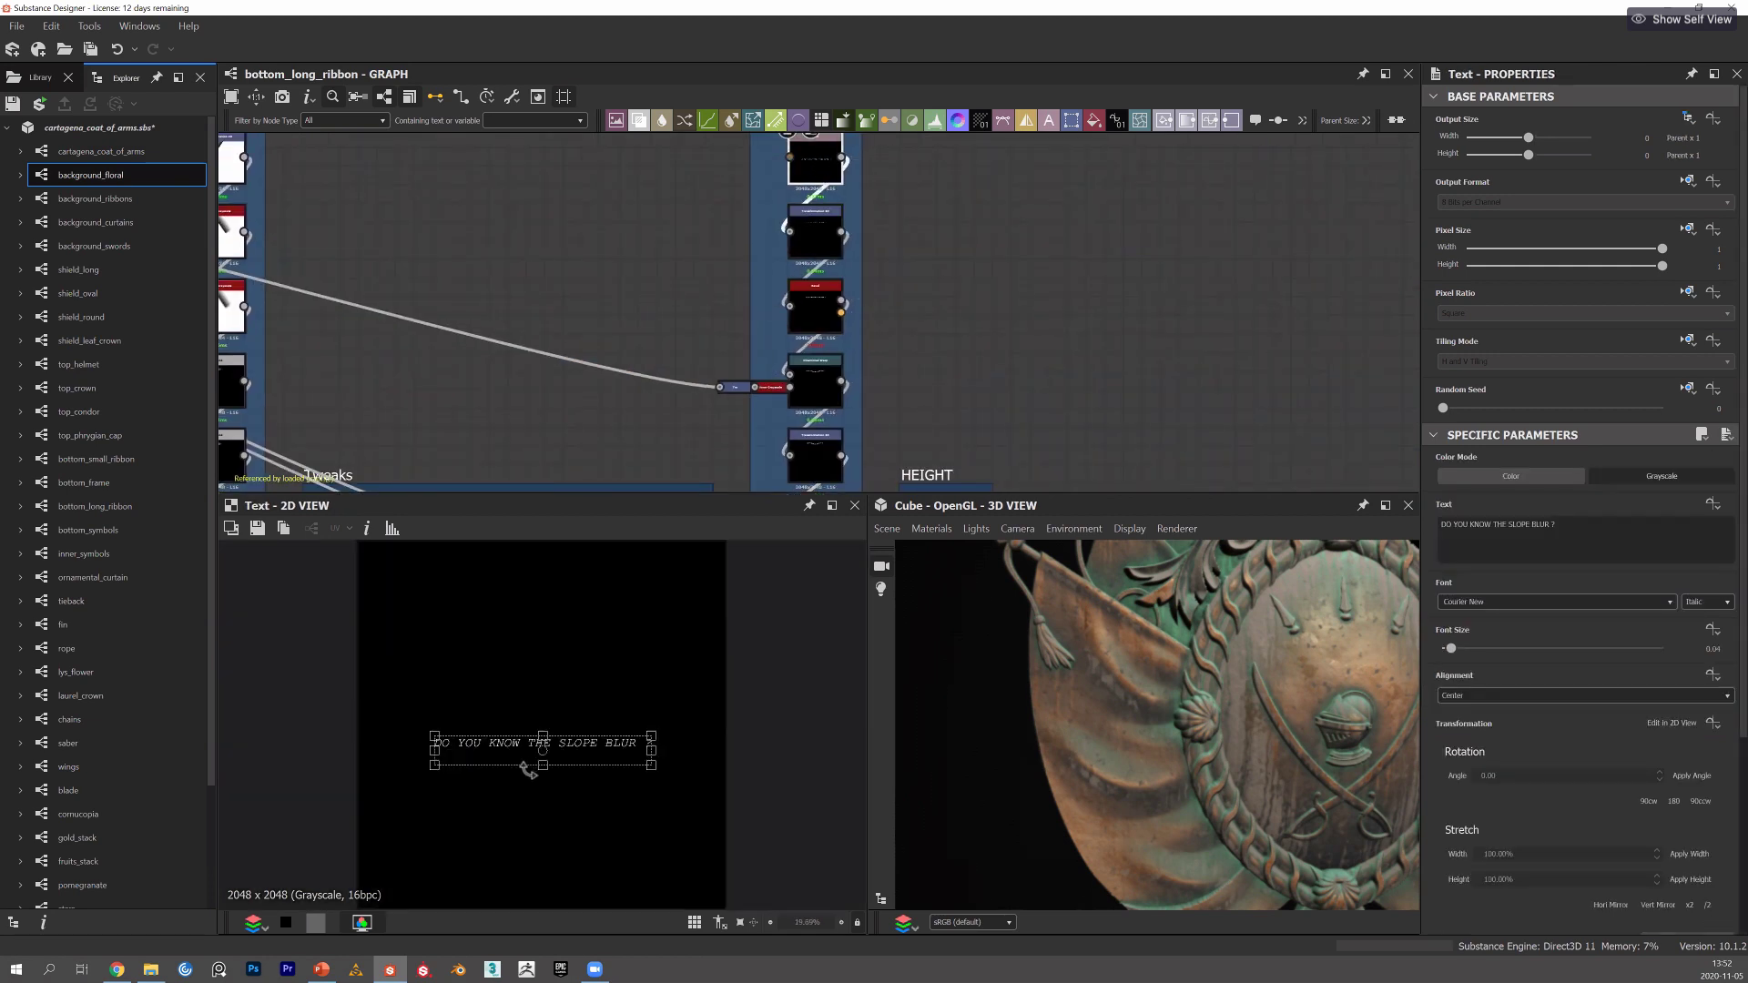
scroll(537, 766, "up", 3)
scroll(544, 763, "up", 3)
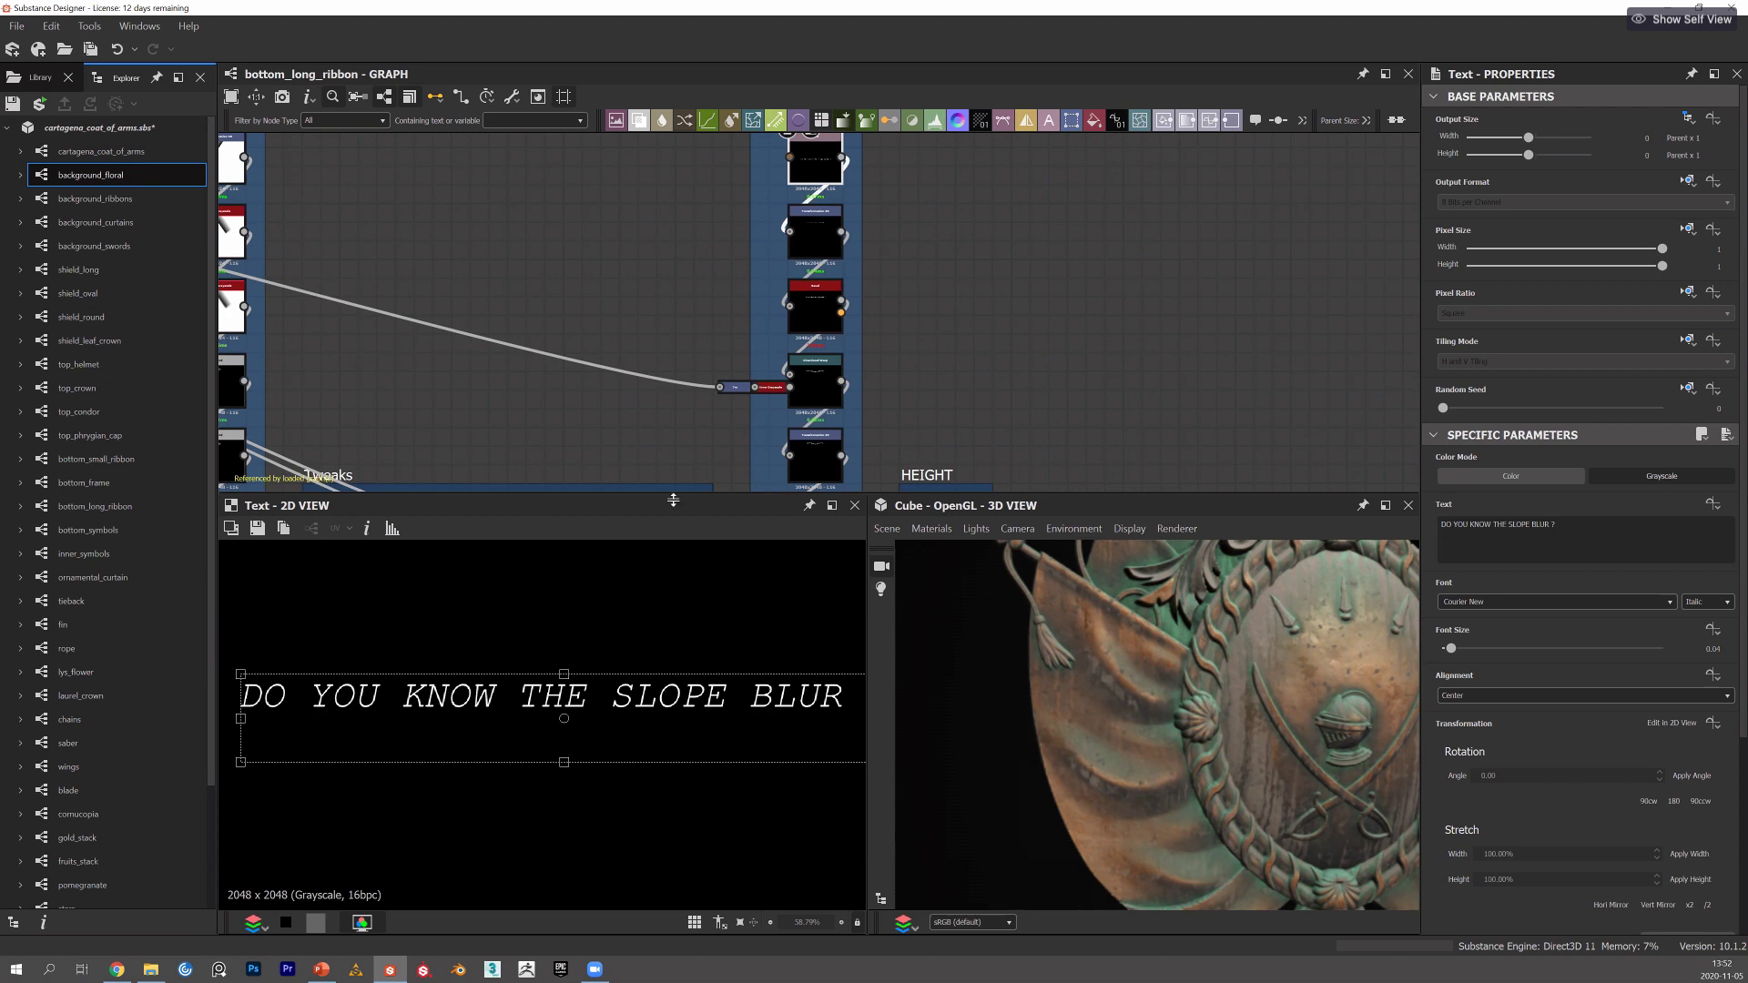
Preview the ribbon's last Blend, its Height output, and the final Mirror Grayscale to compare the finished result.
middle_click_drag(752, 402, 782, 317)
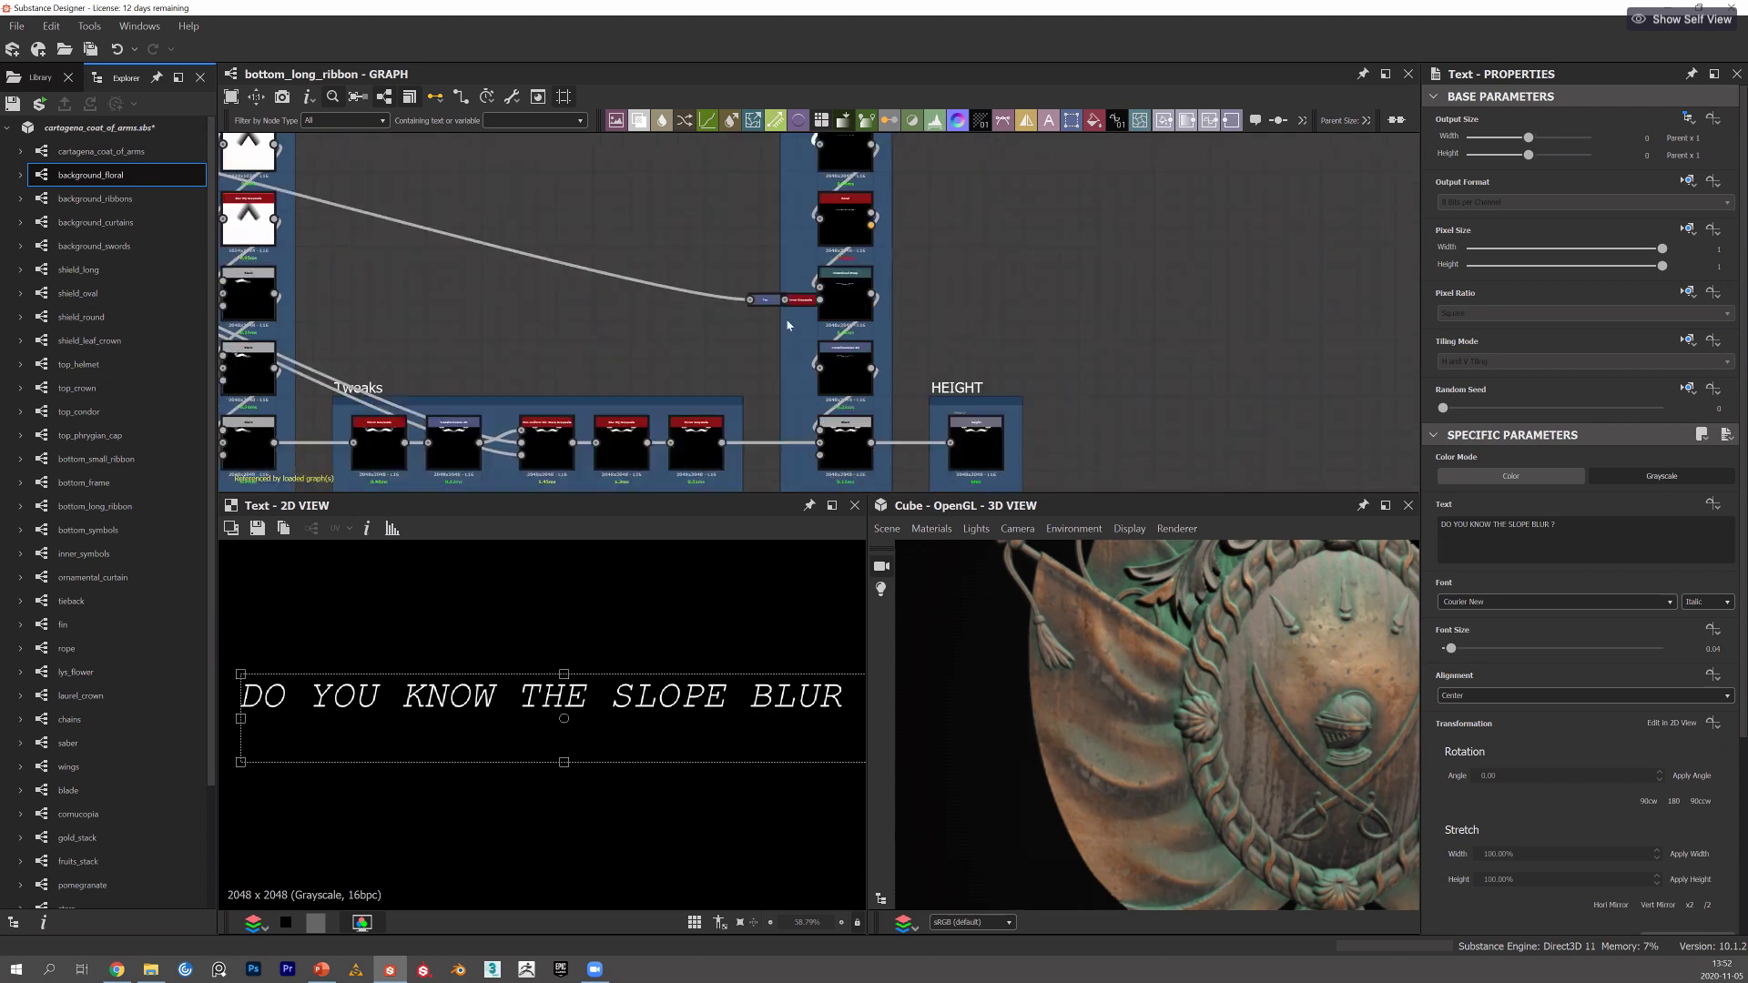
middle_click_drag(794, 487, 797, 368)
middle_click_drag(807, 301, 795, 313)
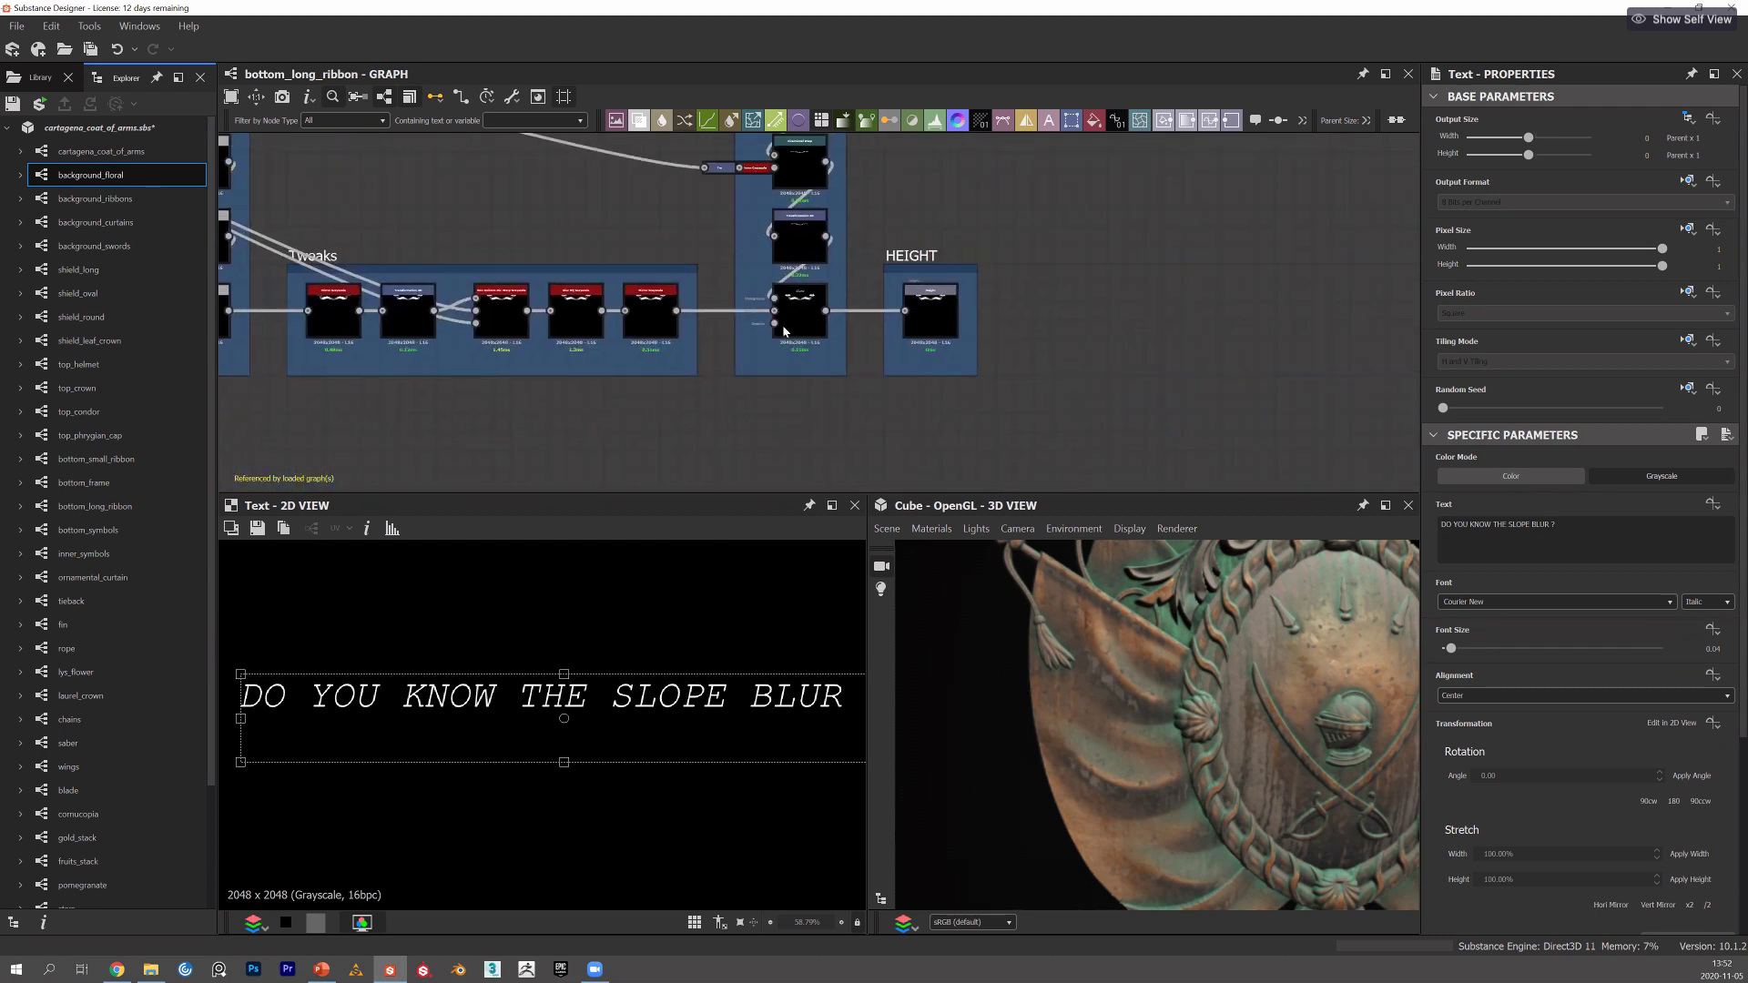
scroll(795, 312, "up", 1)
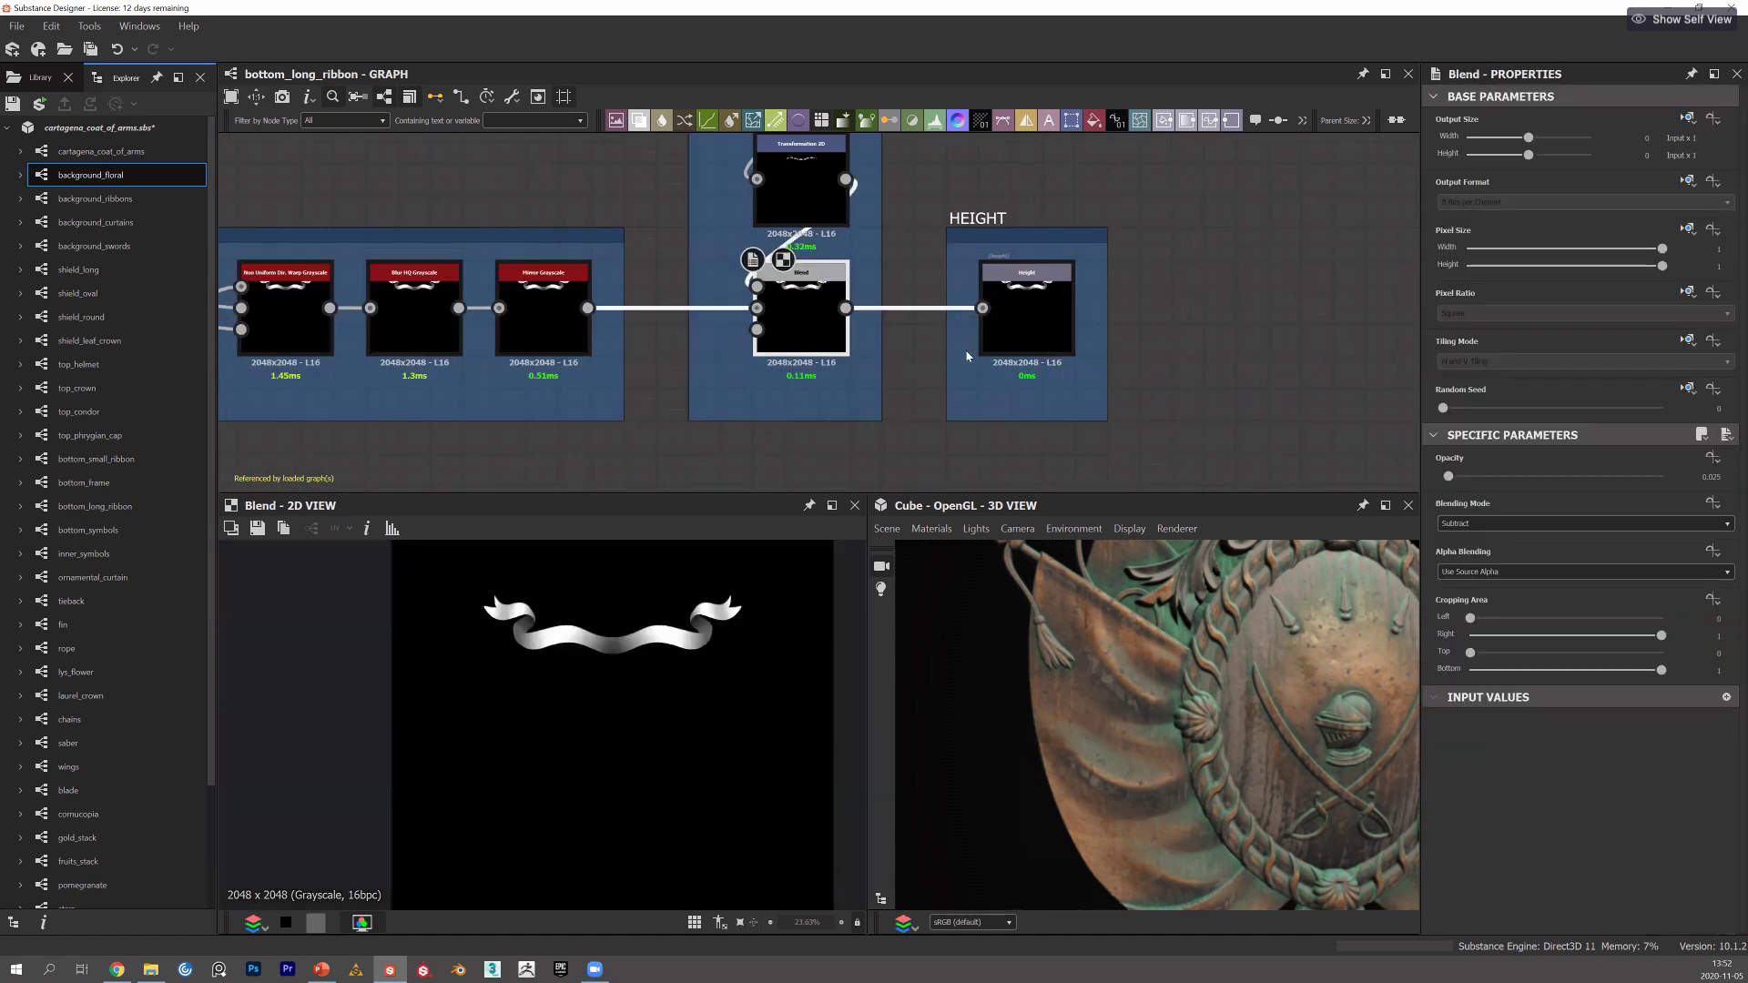
double_click(1027, 314)
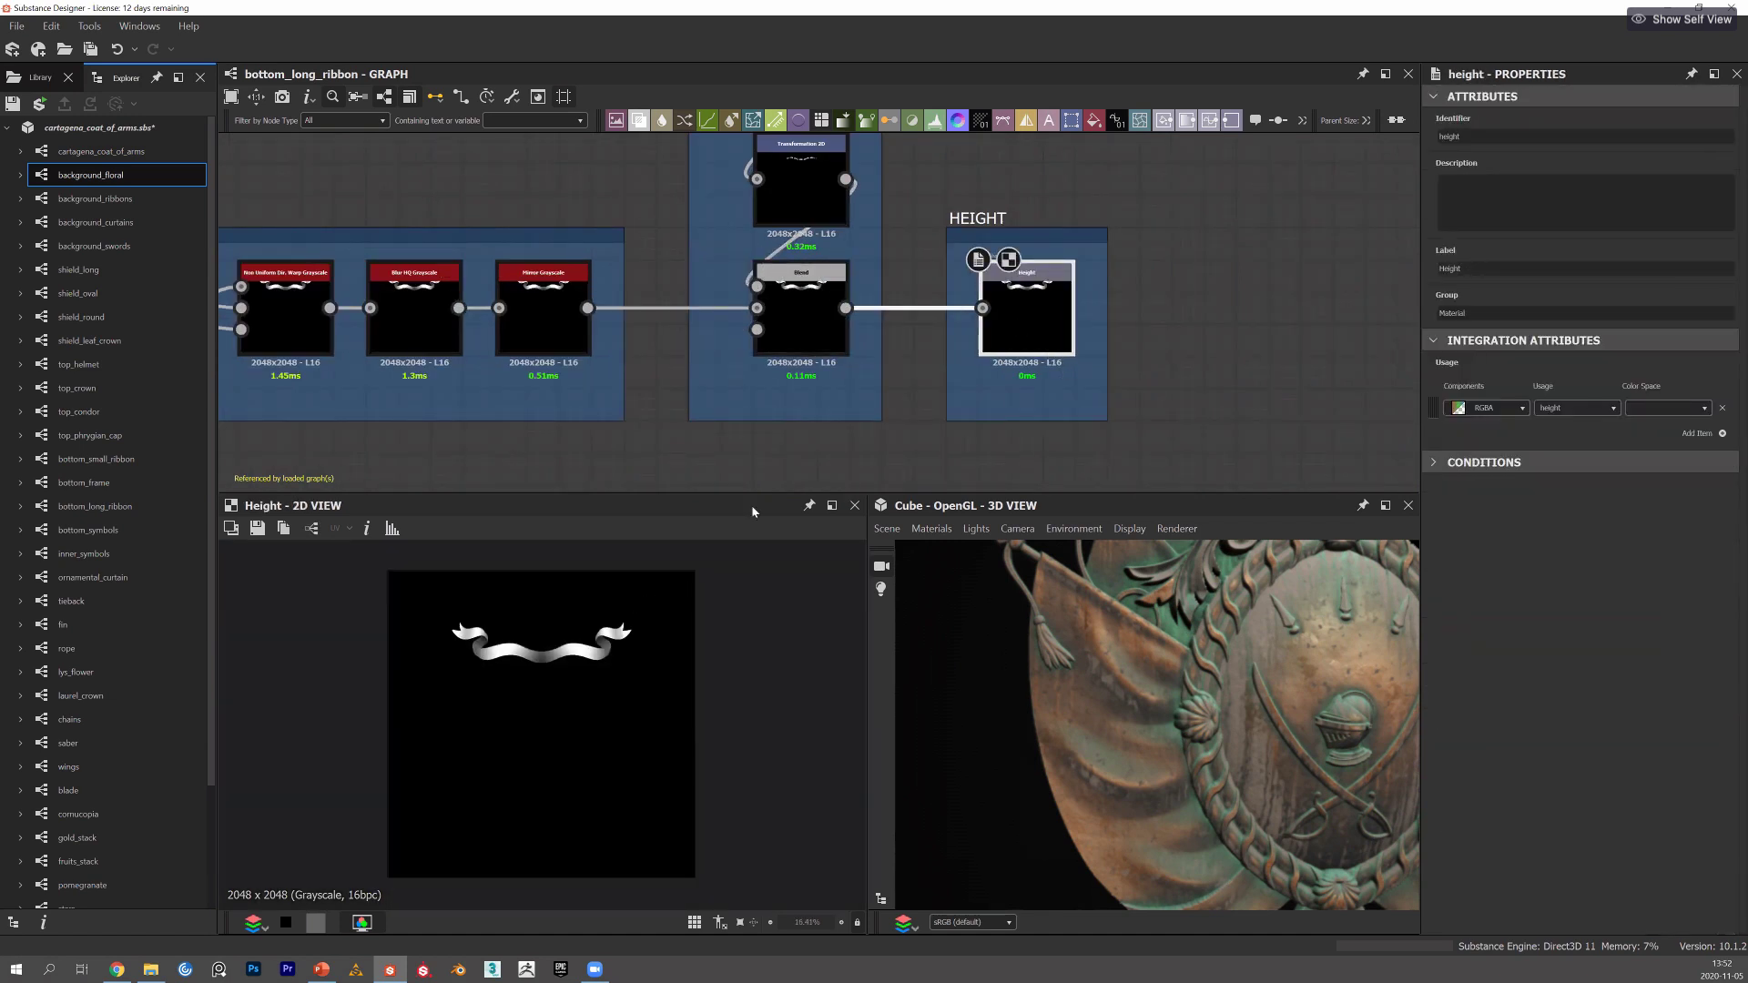
double_click(555, 299)
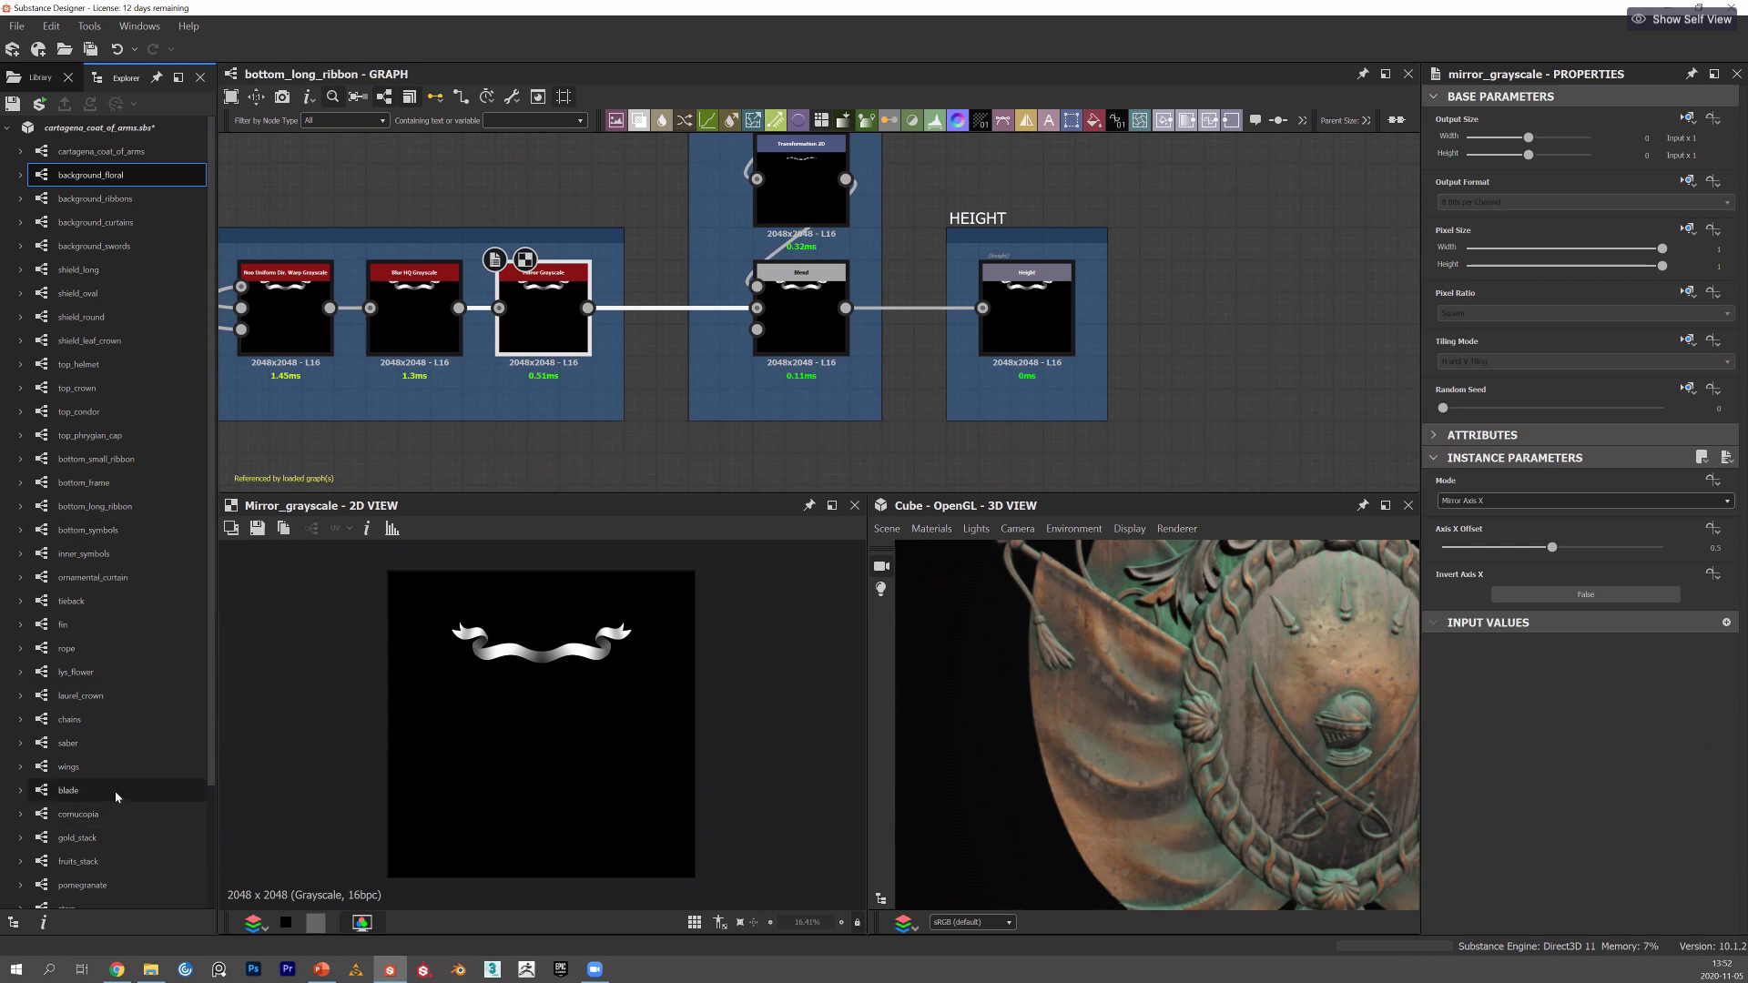
Open the top_condor graph from the cartagena_coat_of_arms package.
scroll(113, 800, "down", 2)
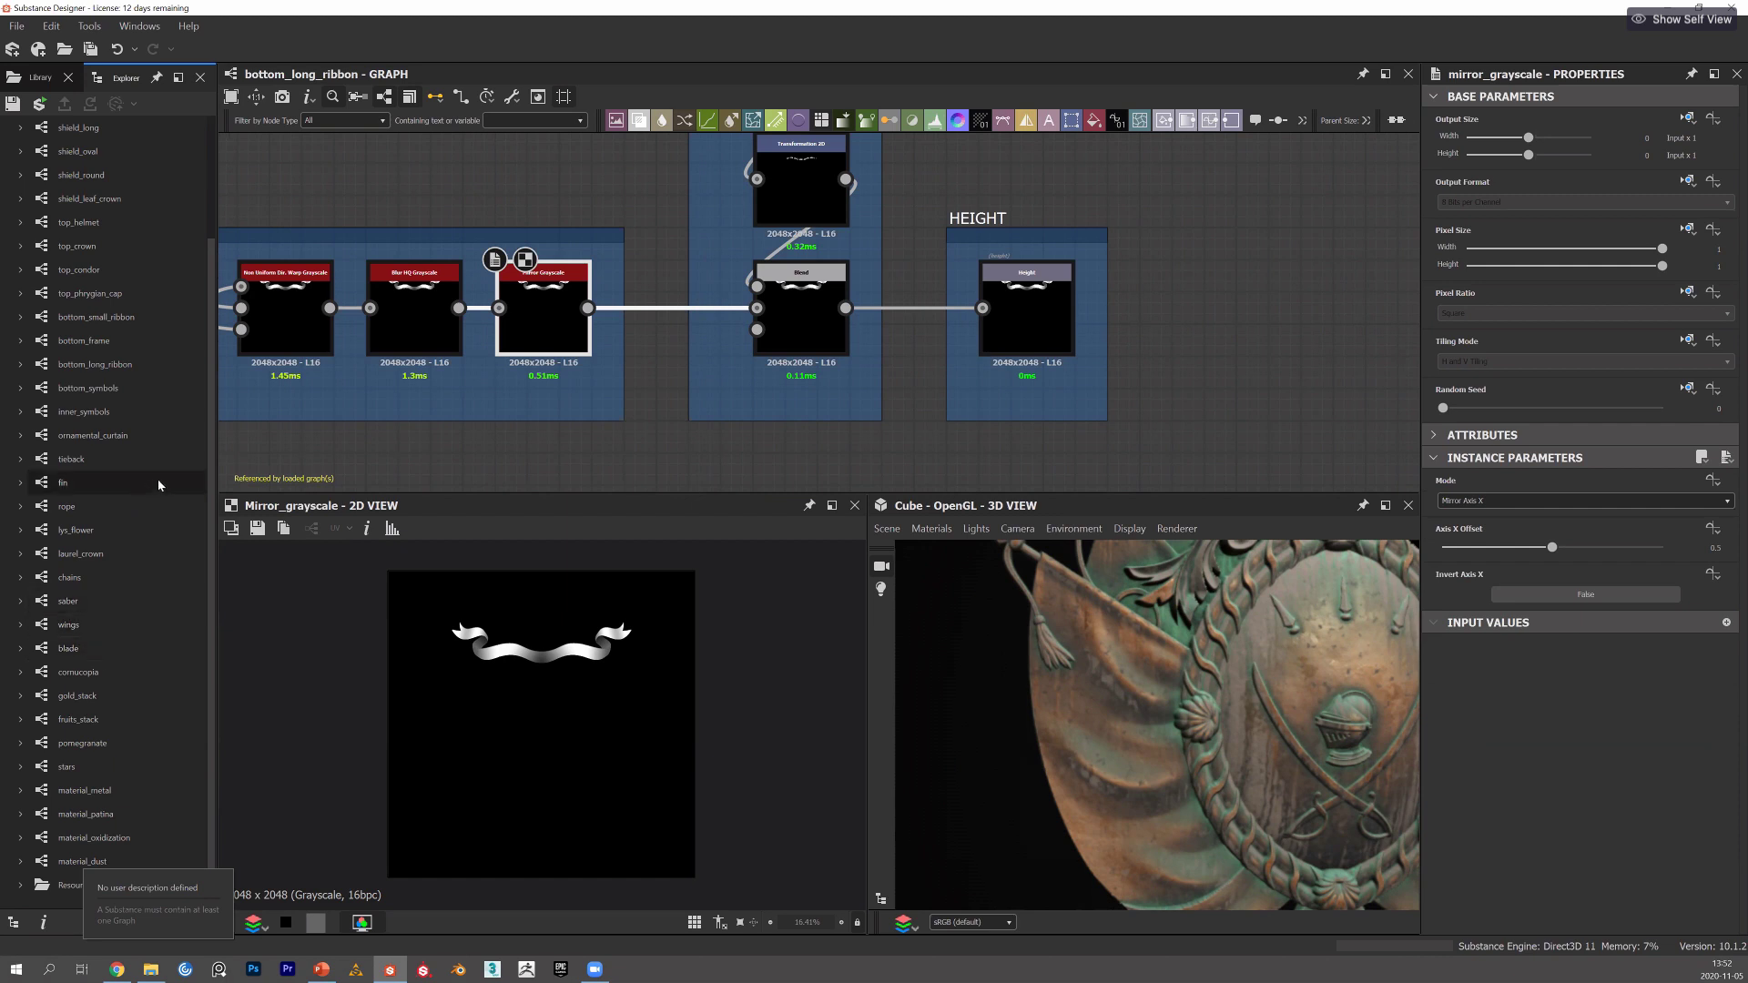
left_click(83, 270)
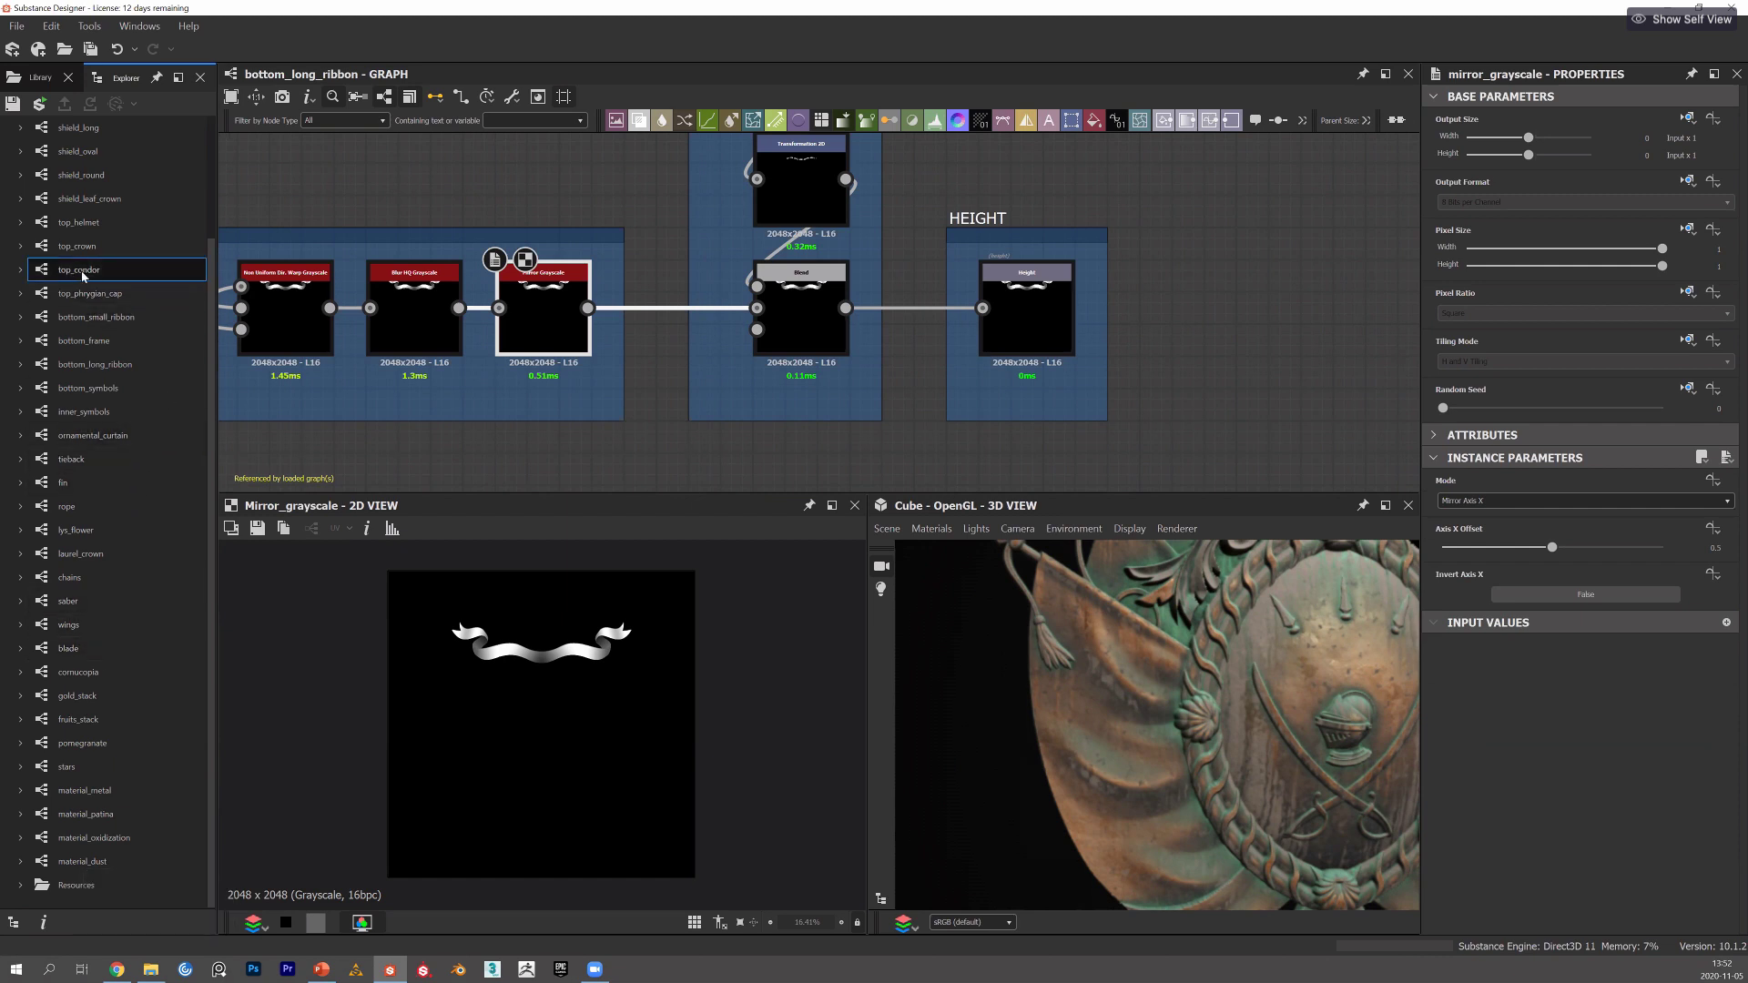
double_click(83, 270)
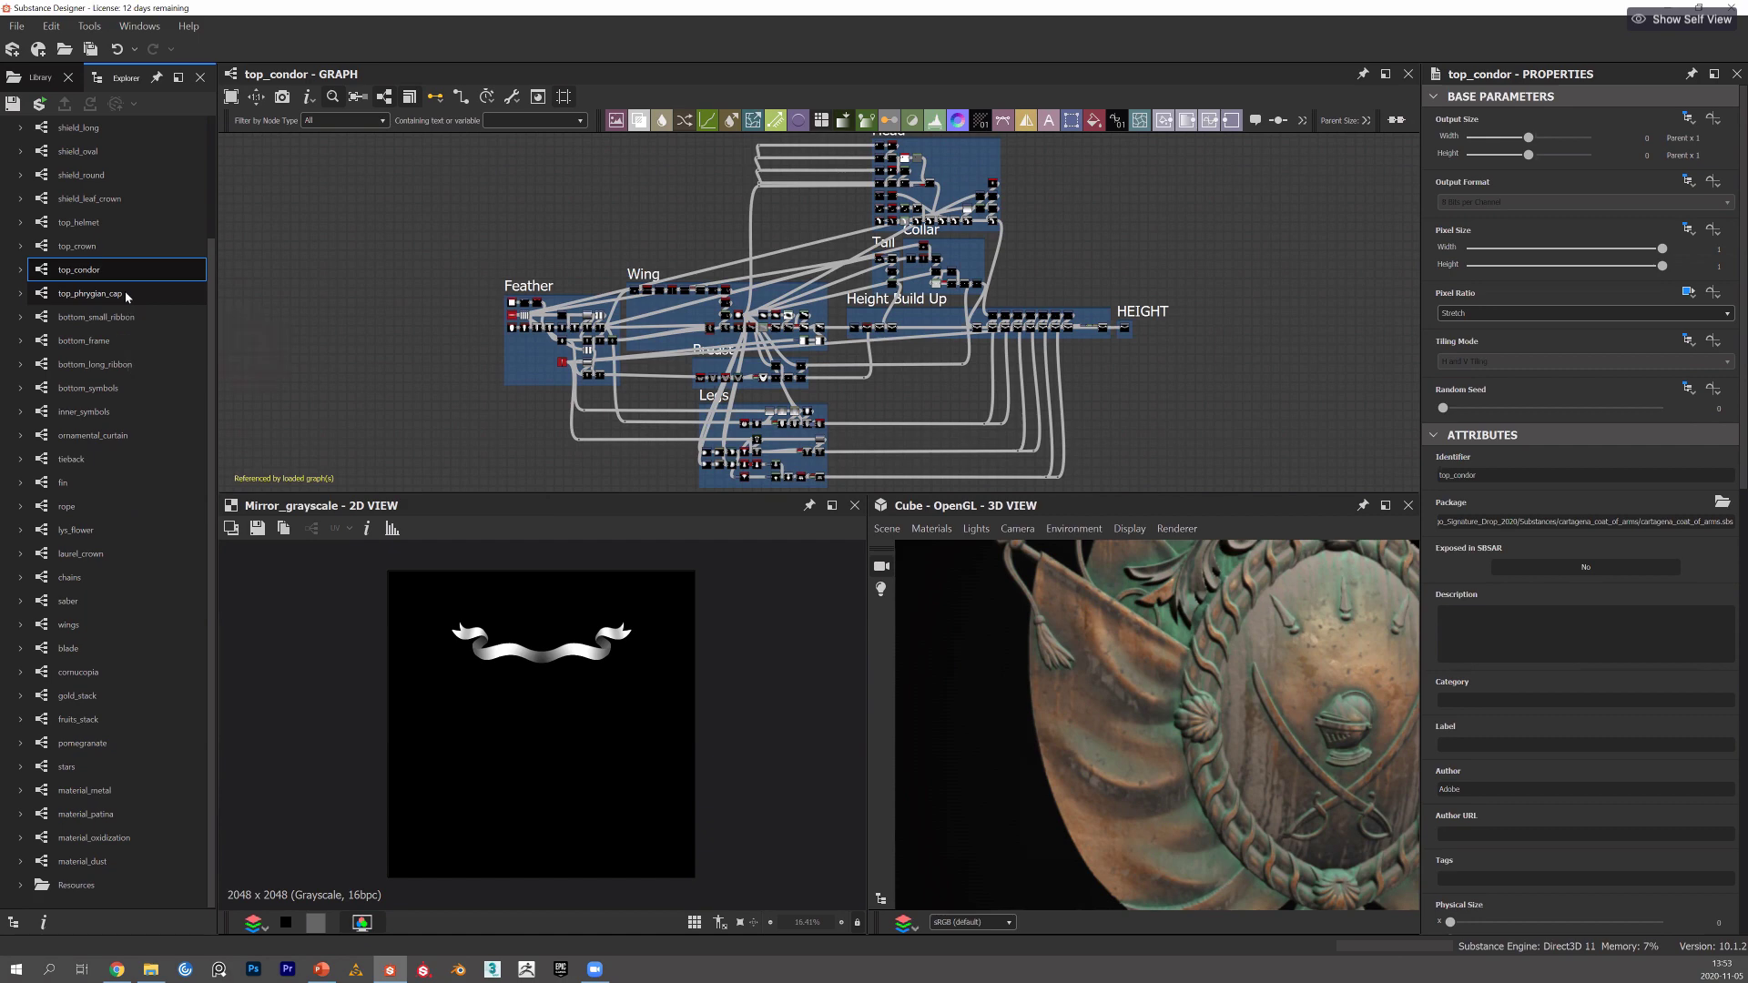
Survey the frames of the top_condor graph and preview its Height output.
scroll(564, 346, "up", 3)
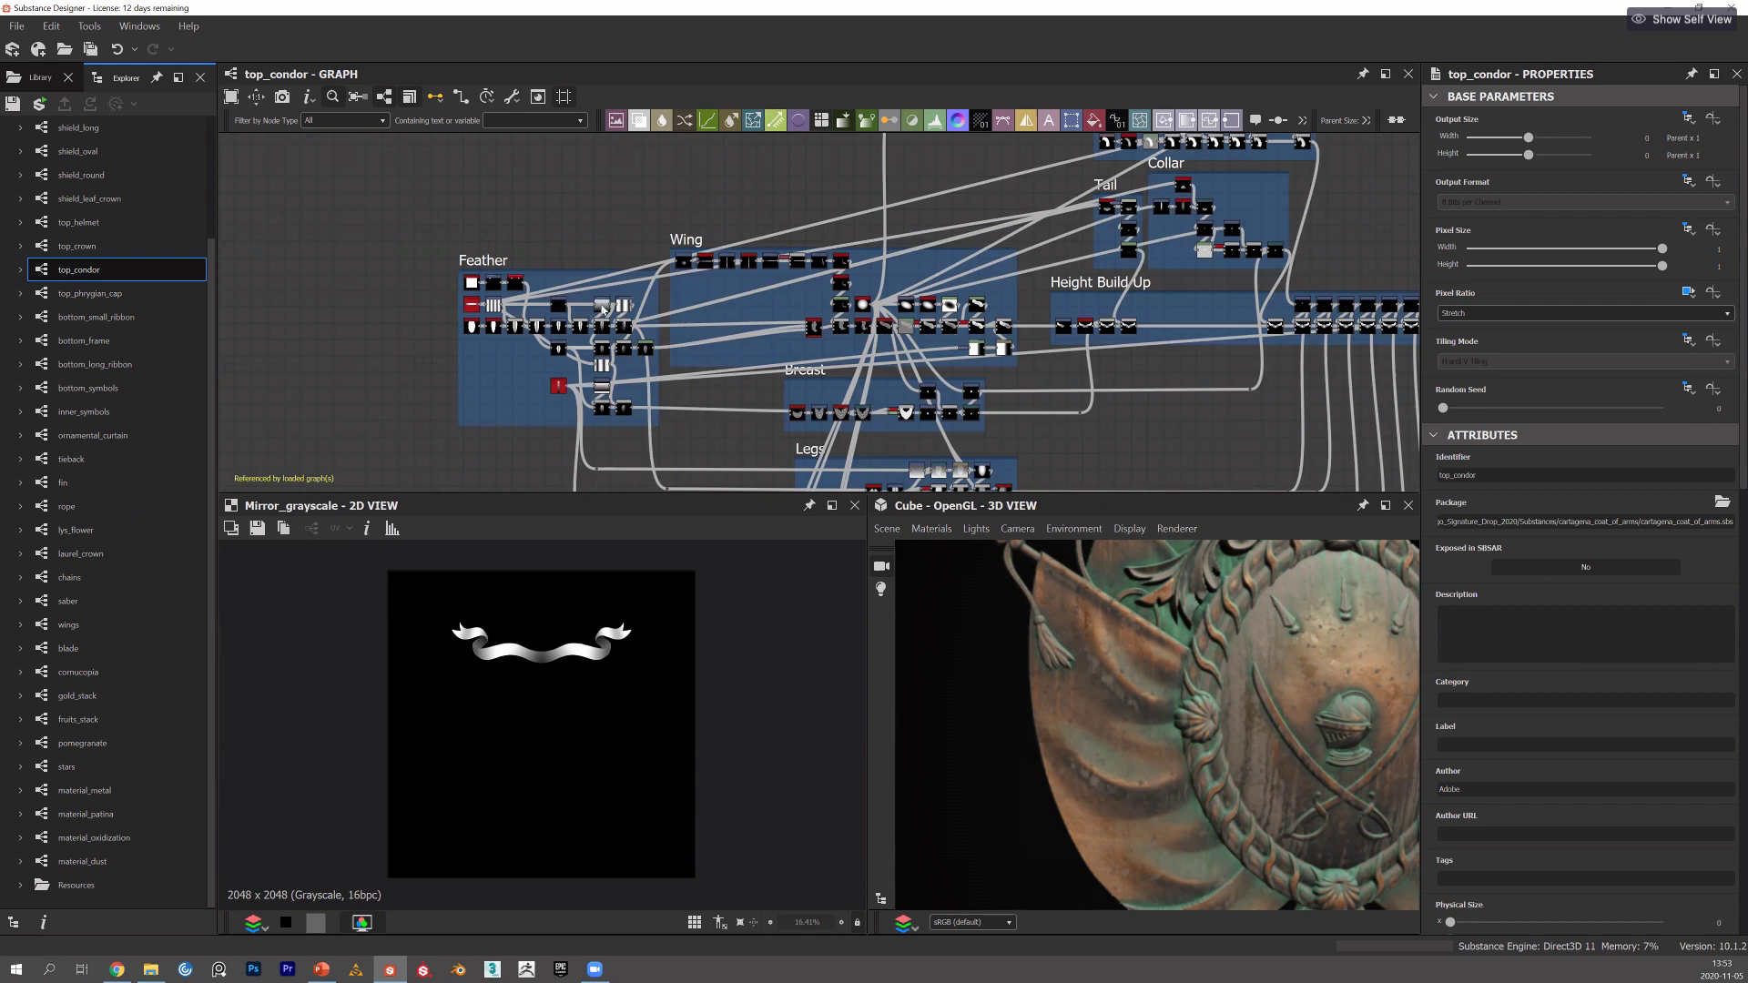
scroll(608, 296, "up", 2)
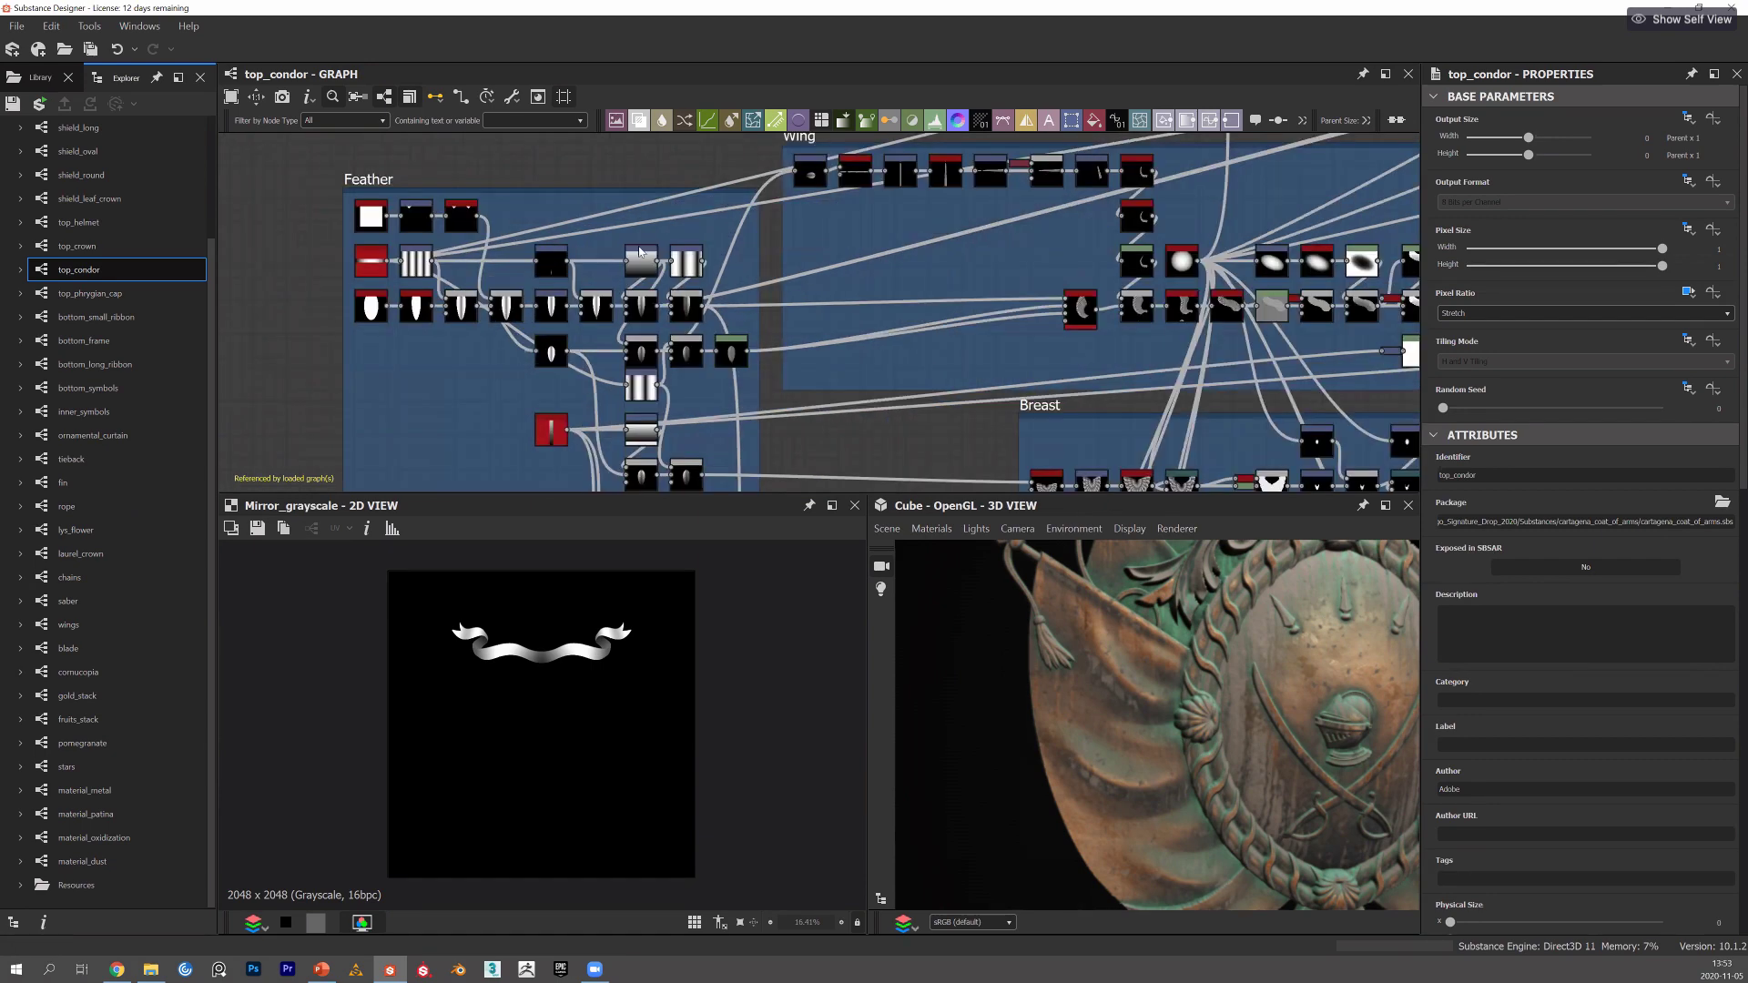
scroll(1052, 285, "down", 2)
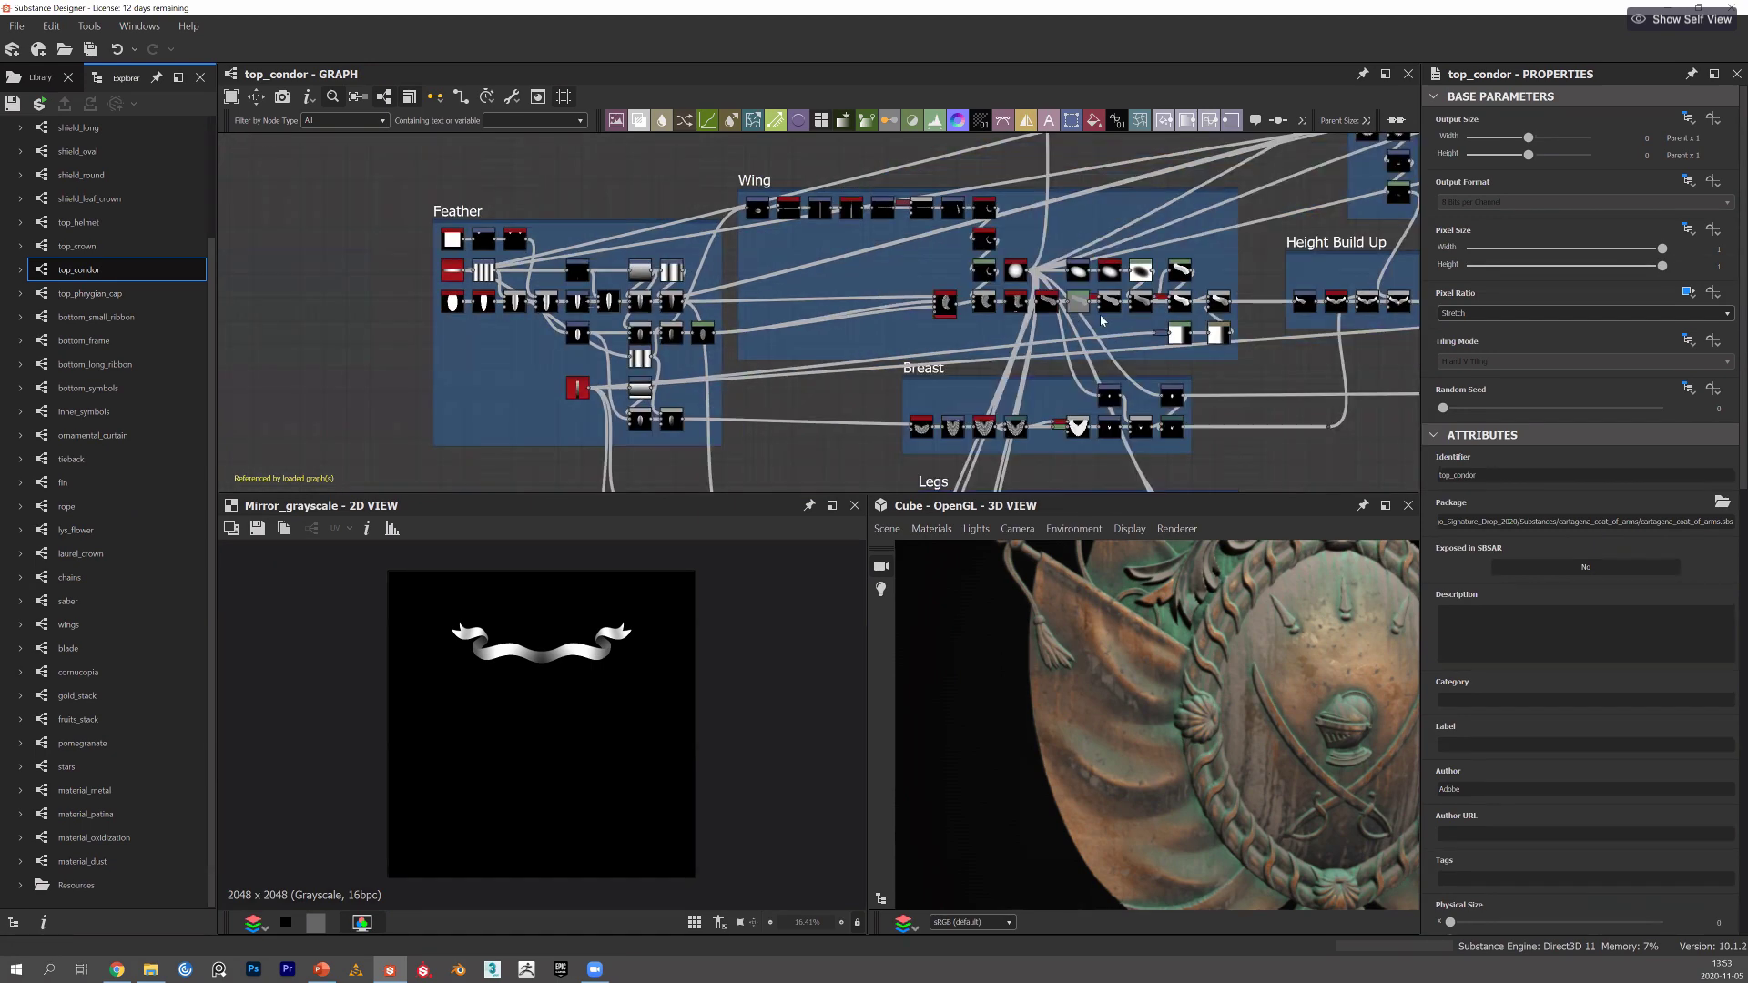
scroll(1101, 320, "down", 1)
middle_click_drag(792, 331, 564, 270)
scroll(565, 270, "down", 3)
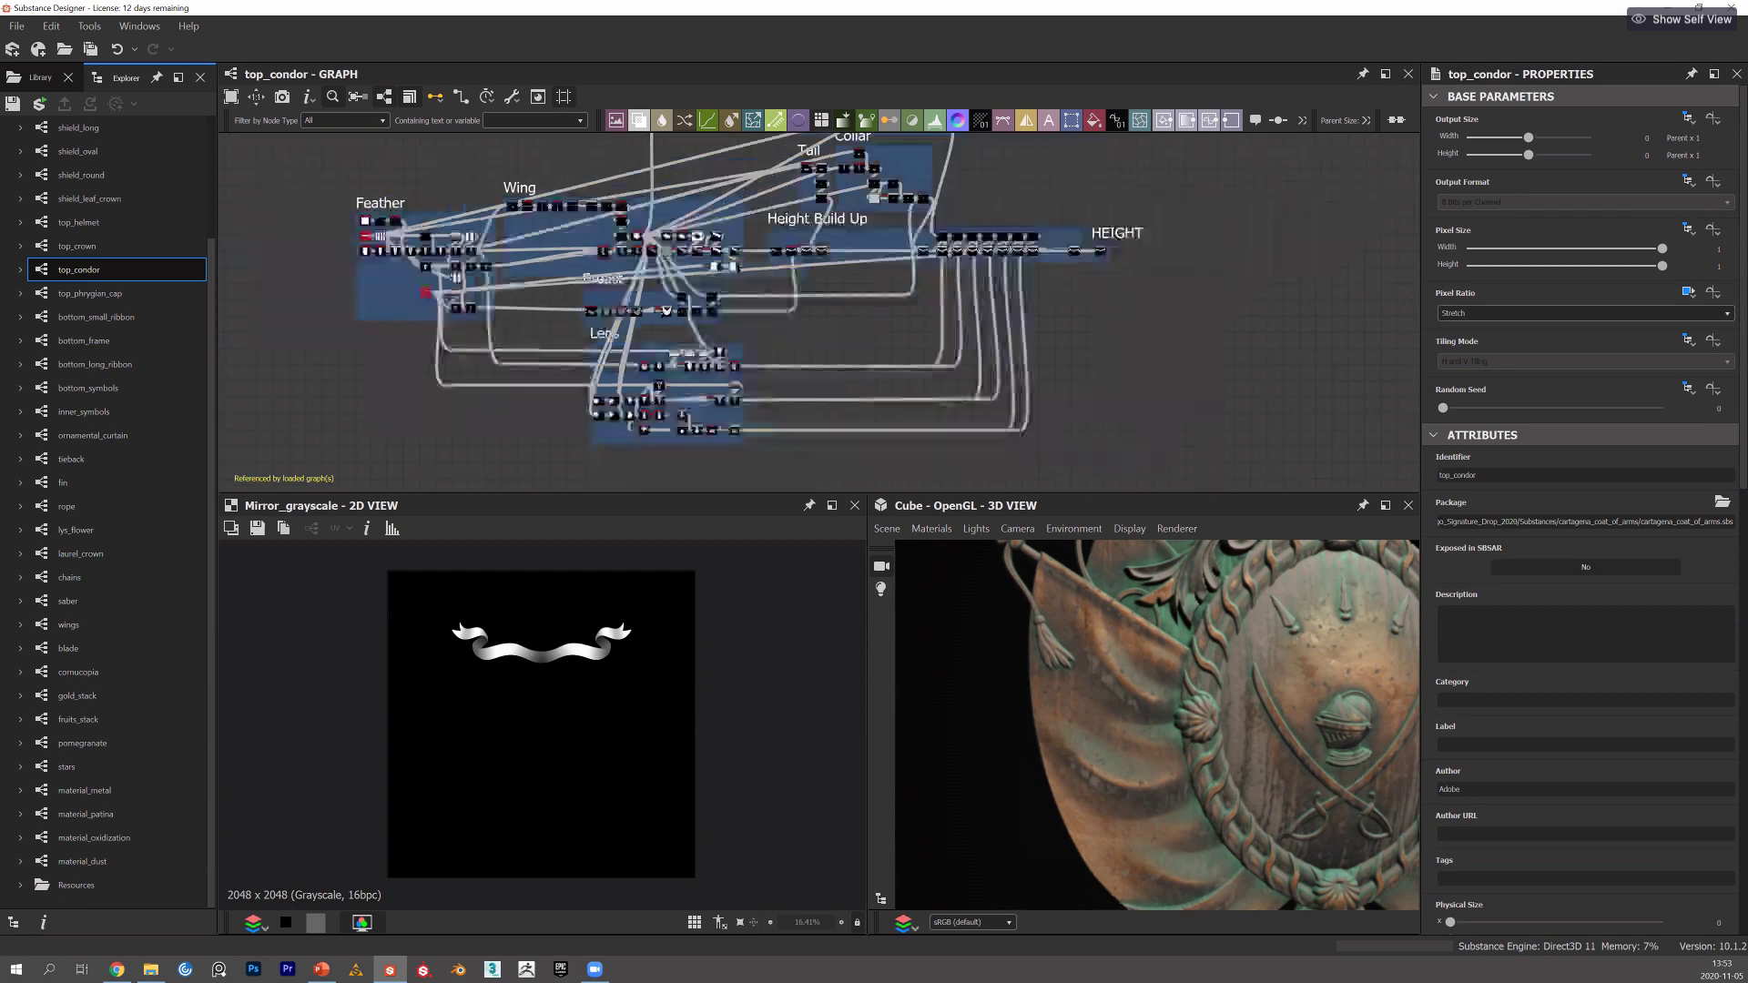
scroll(607, 316, "down", 1)
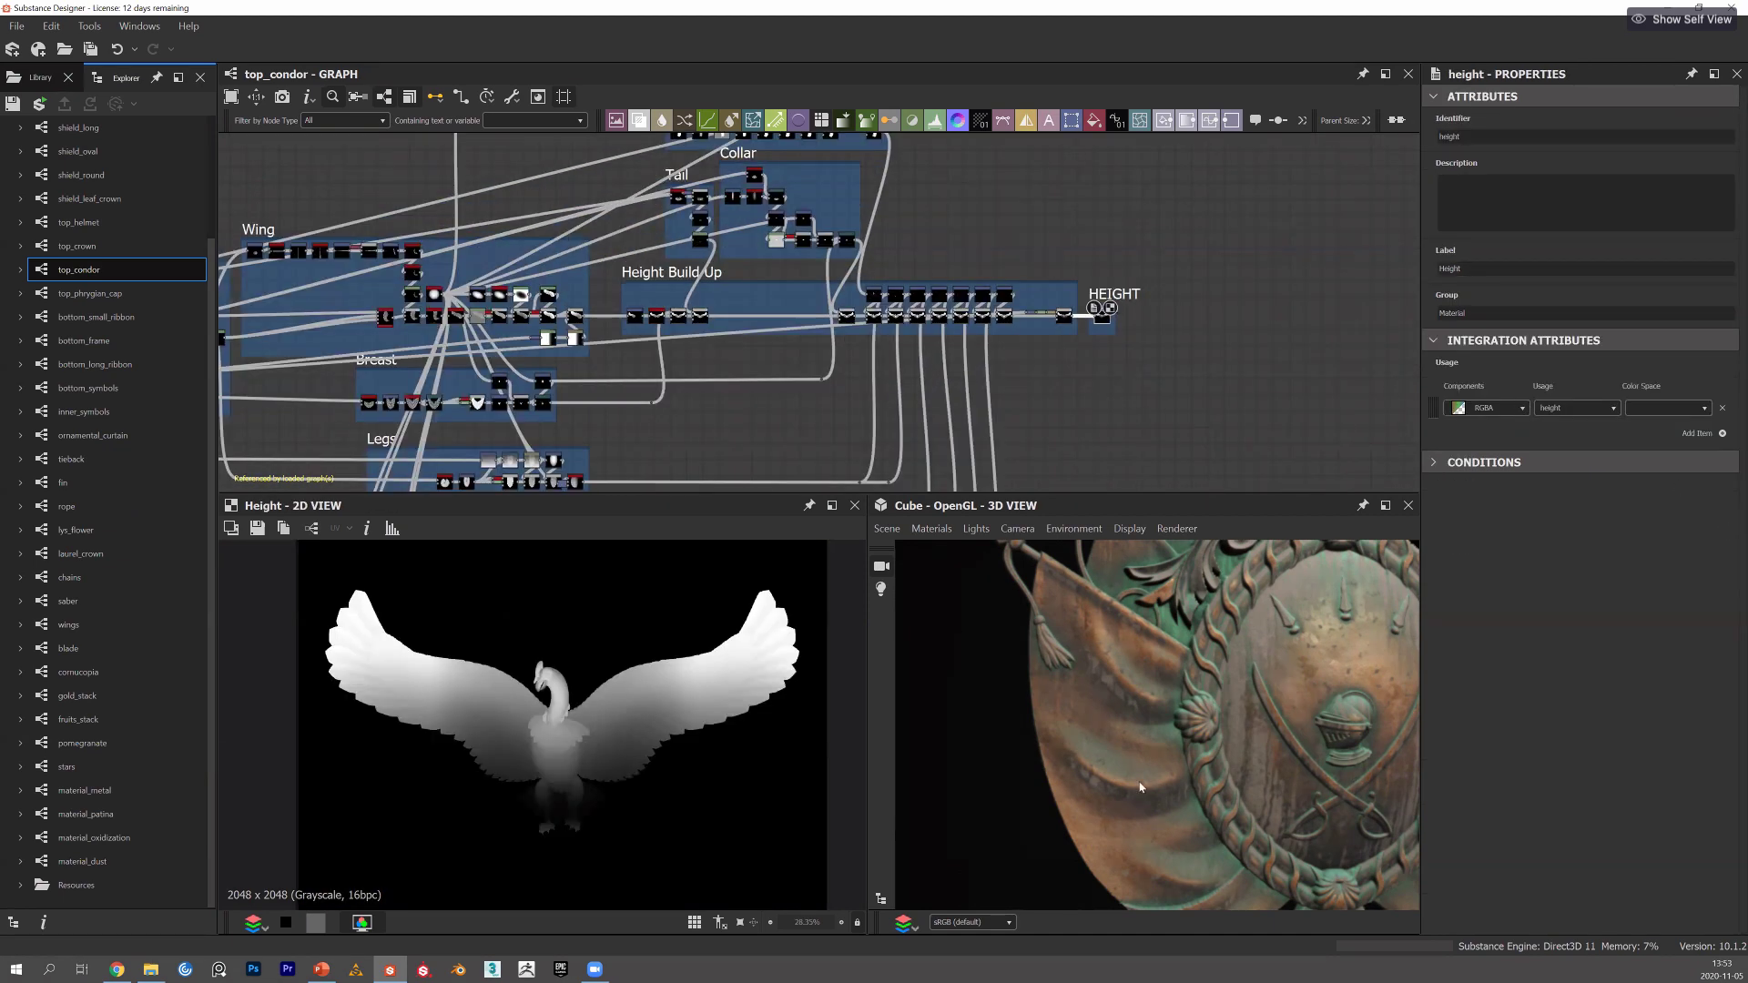
Preview the feather's Levels node in the Feather frame and the Splatter Circular that arranges feathers in the Wing frame.
scroll(436, 288, "up", 2)
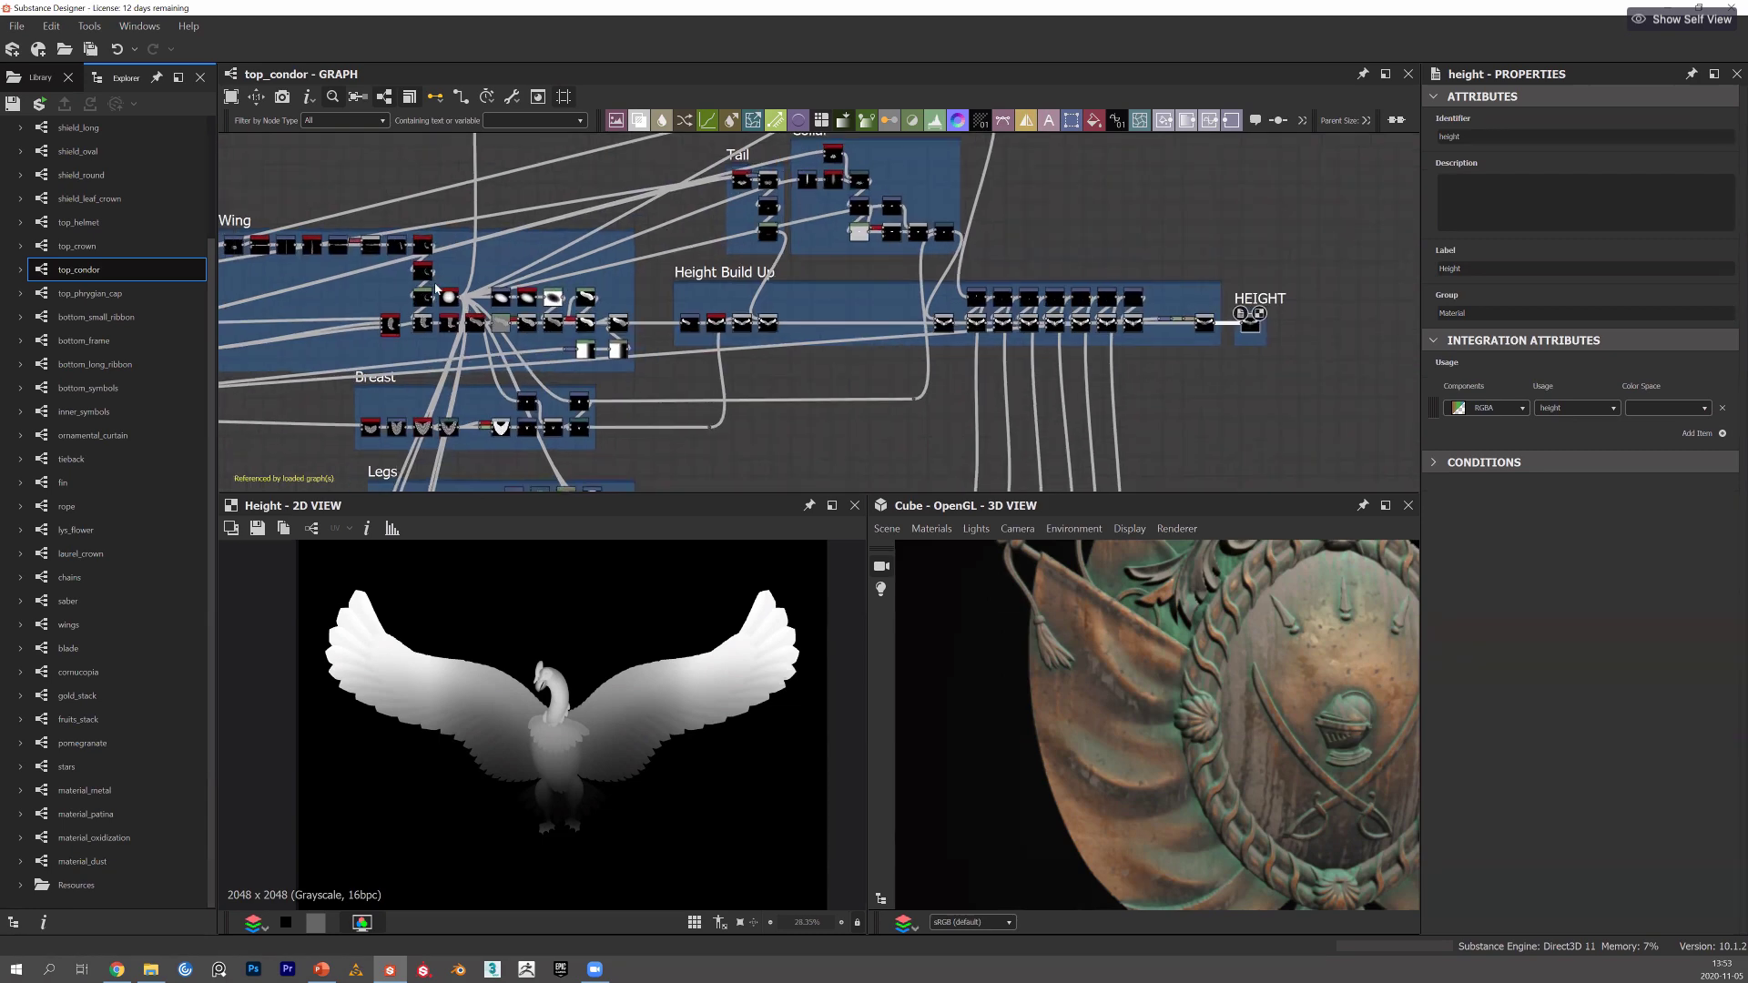
middle_click_drag(233, 342, 602, 280)
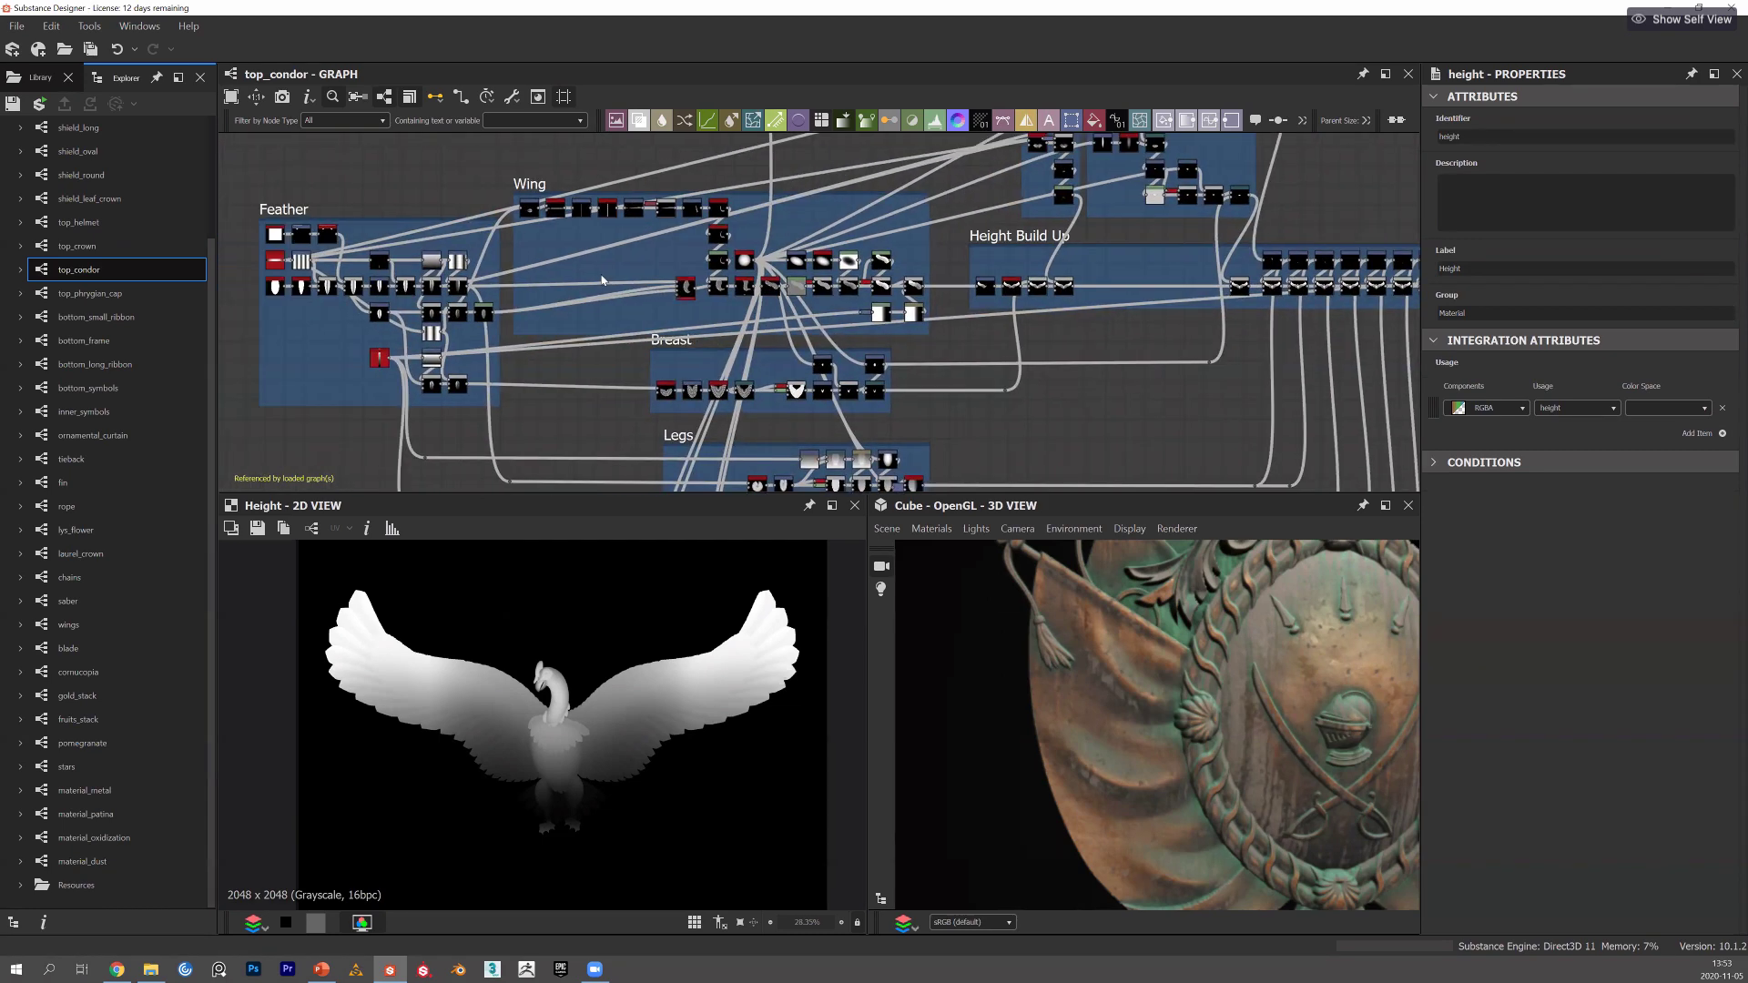
scroll(1110, 306, "down", 2)
scroll(1020, 247, "up", 3)
middle_click_drag(1008, 247, 1020, 248)
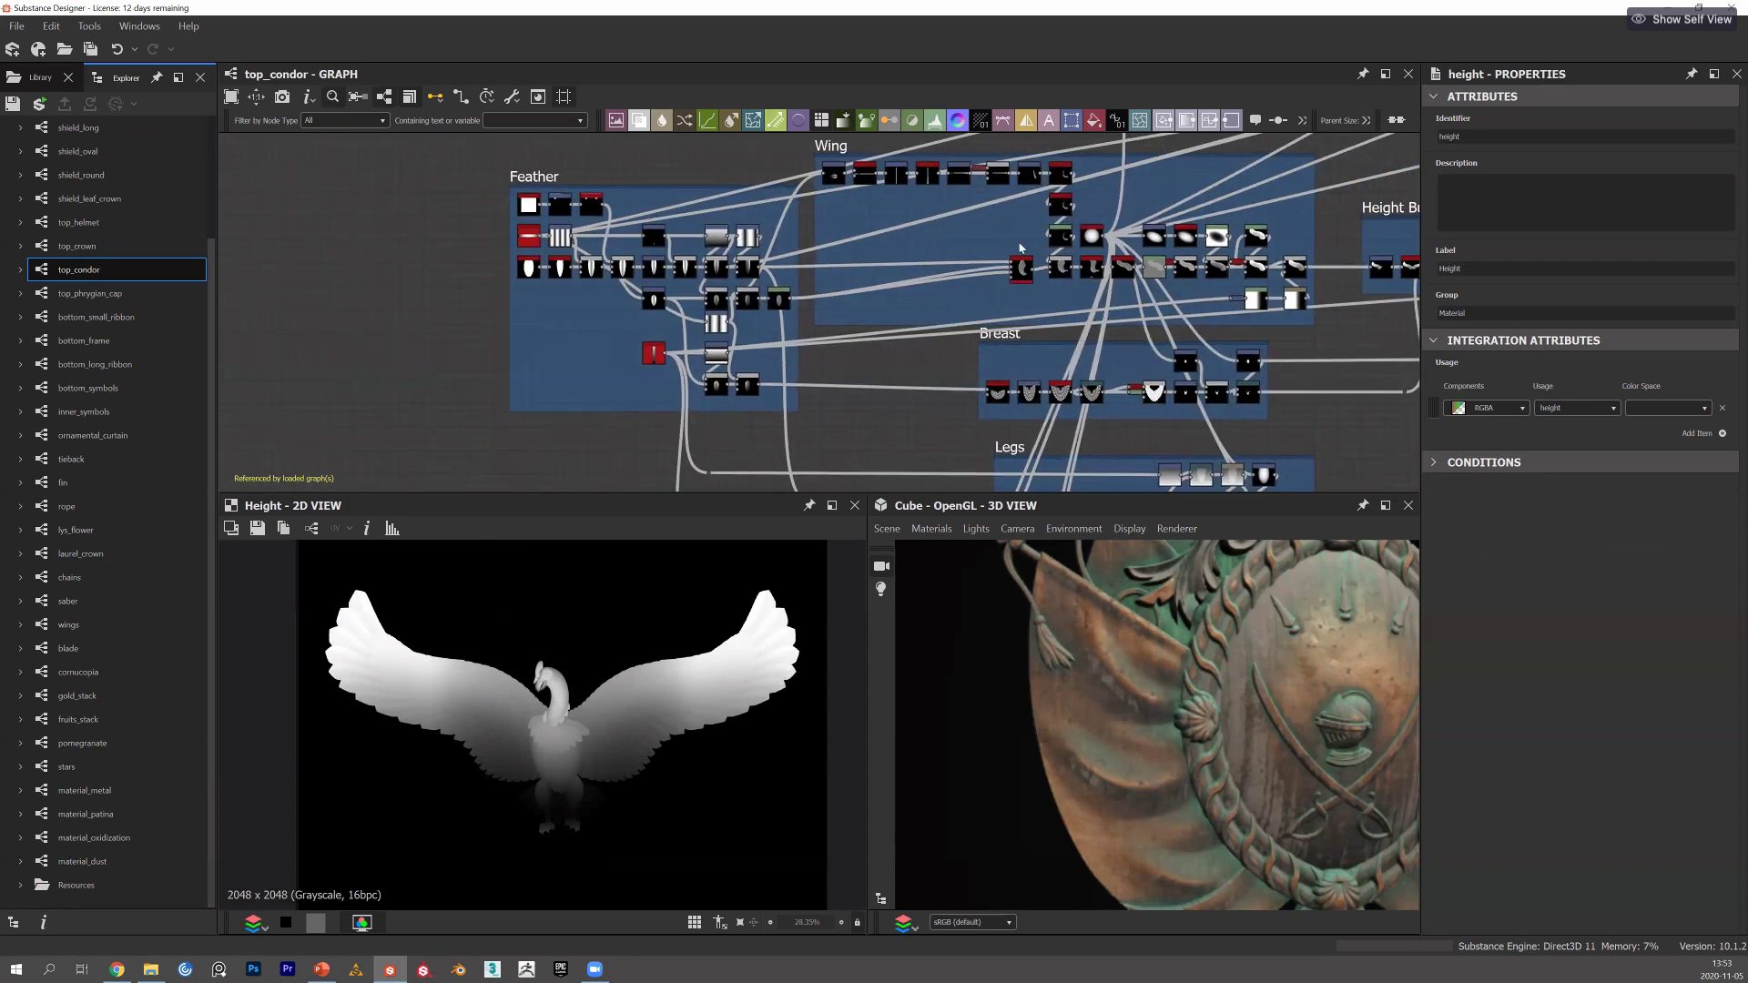
scroll(964, 255, "down", 1)
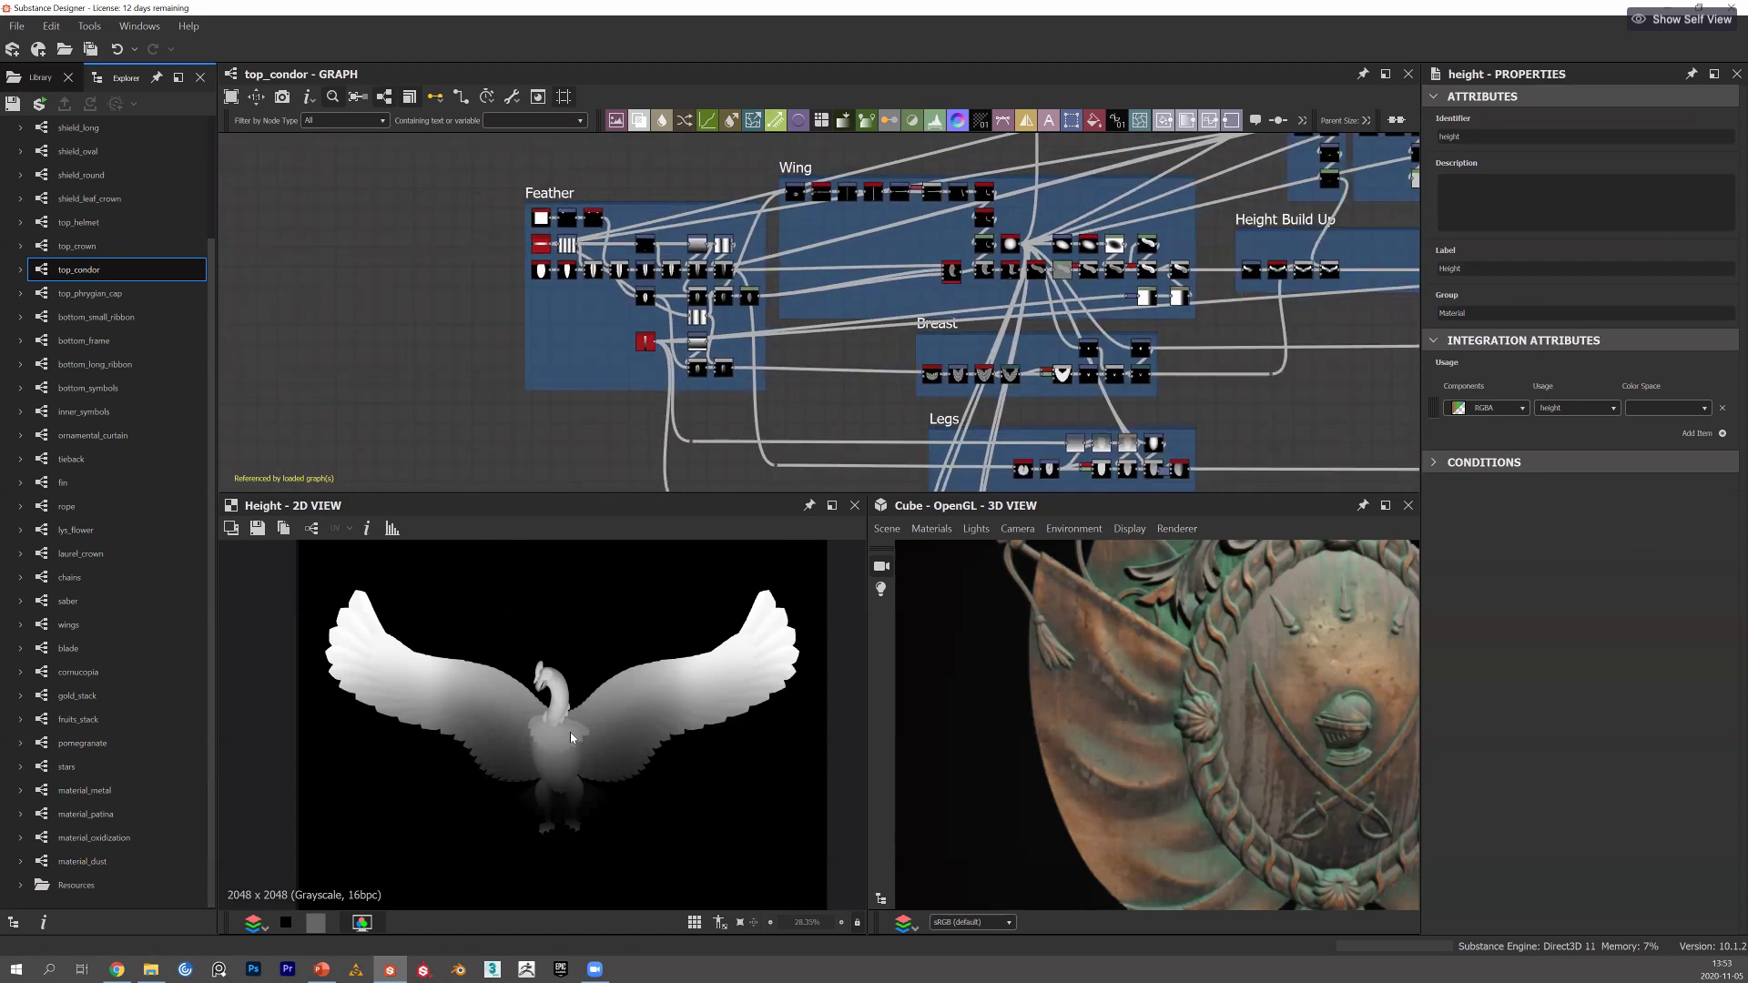
scroll(971, 244, "up", 3)
double_click(587, 335)
left_click(936, 292)
scroll(497, 657, "up", 5)
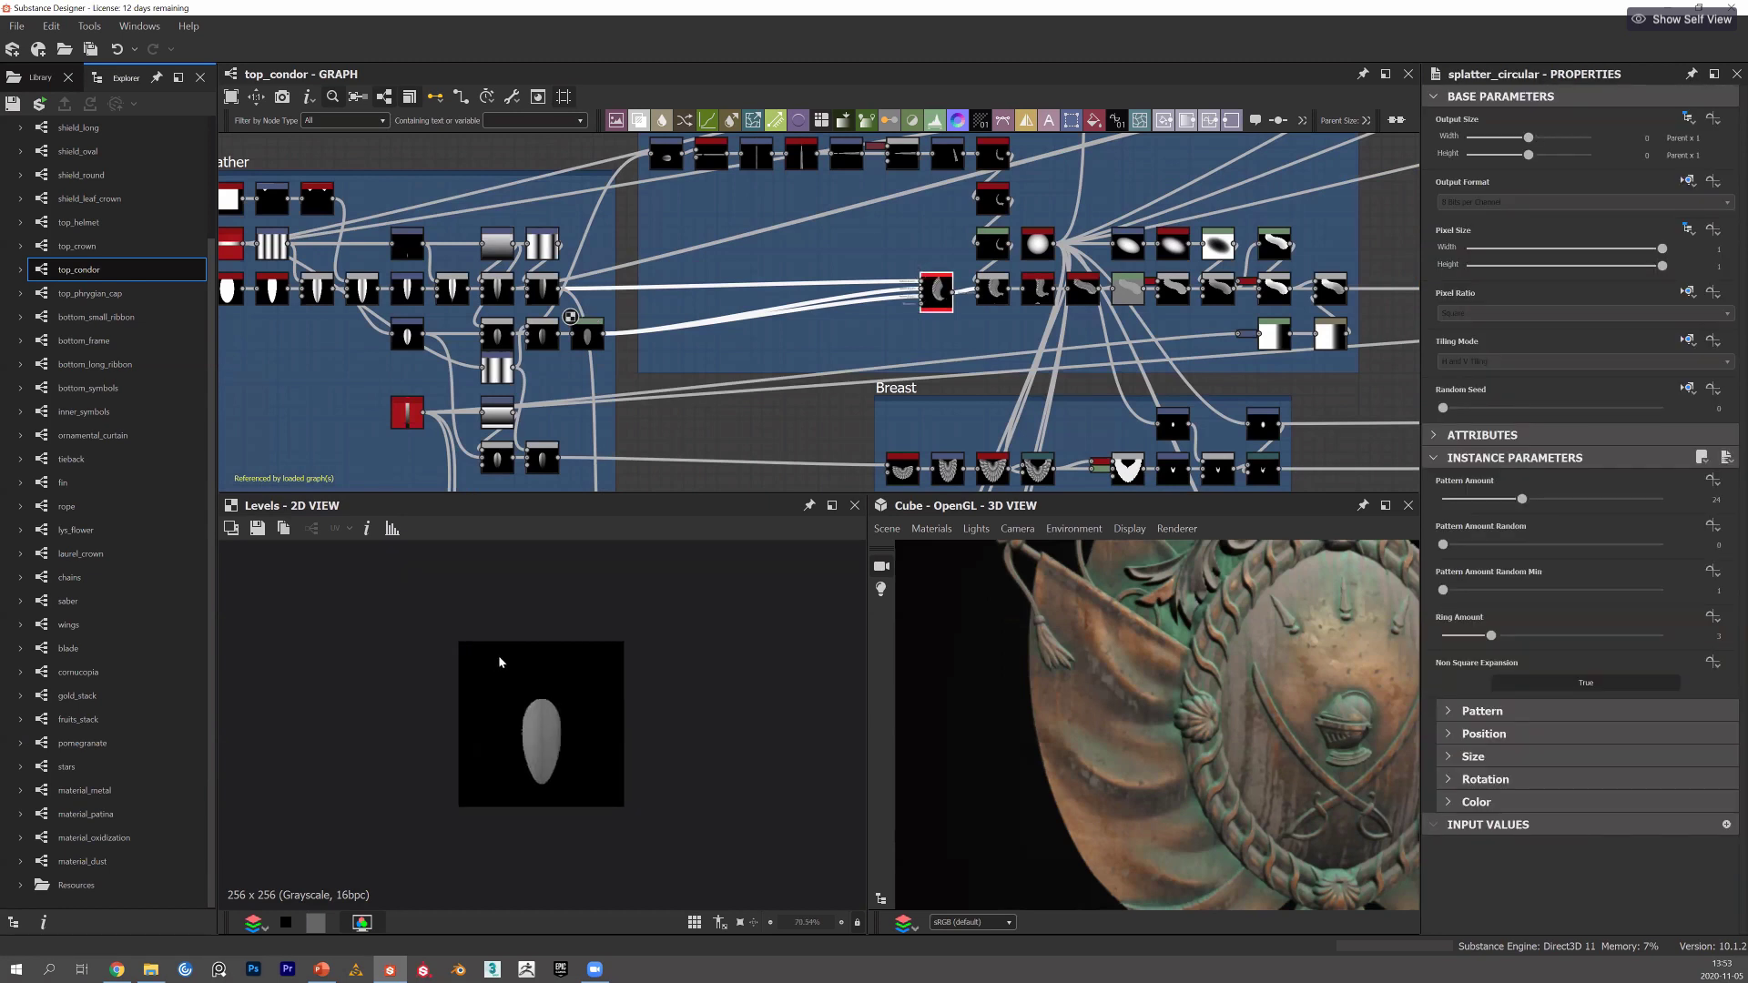
double_click(936, 292)
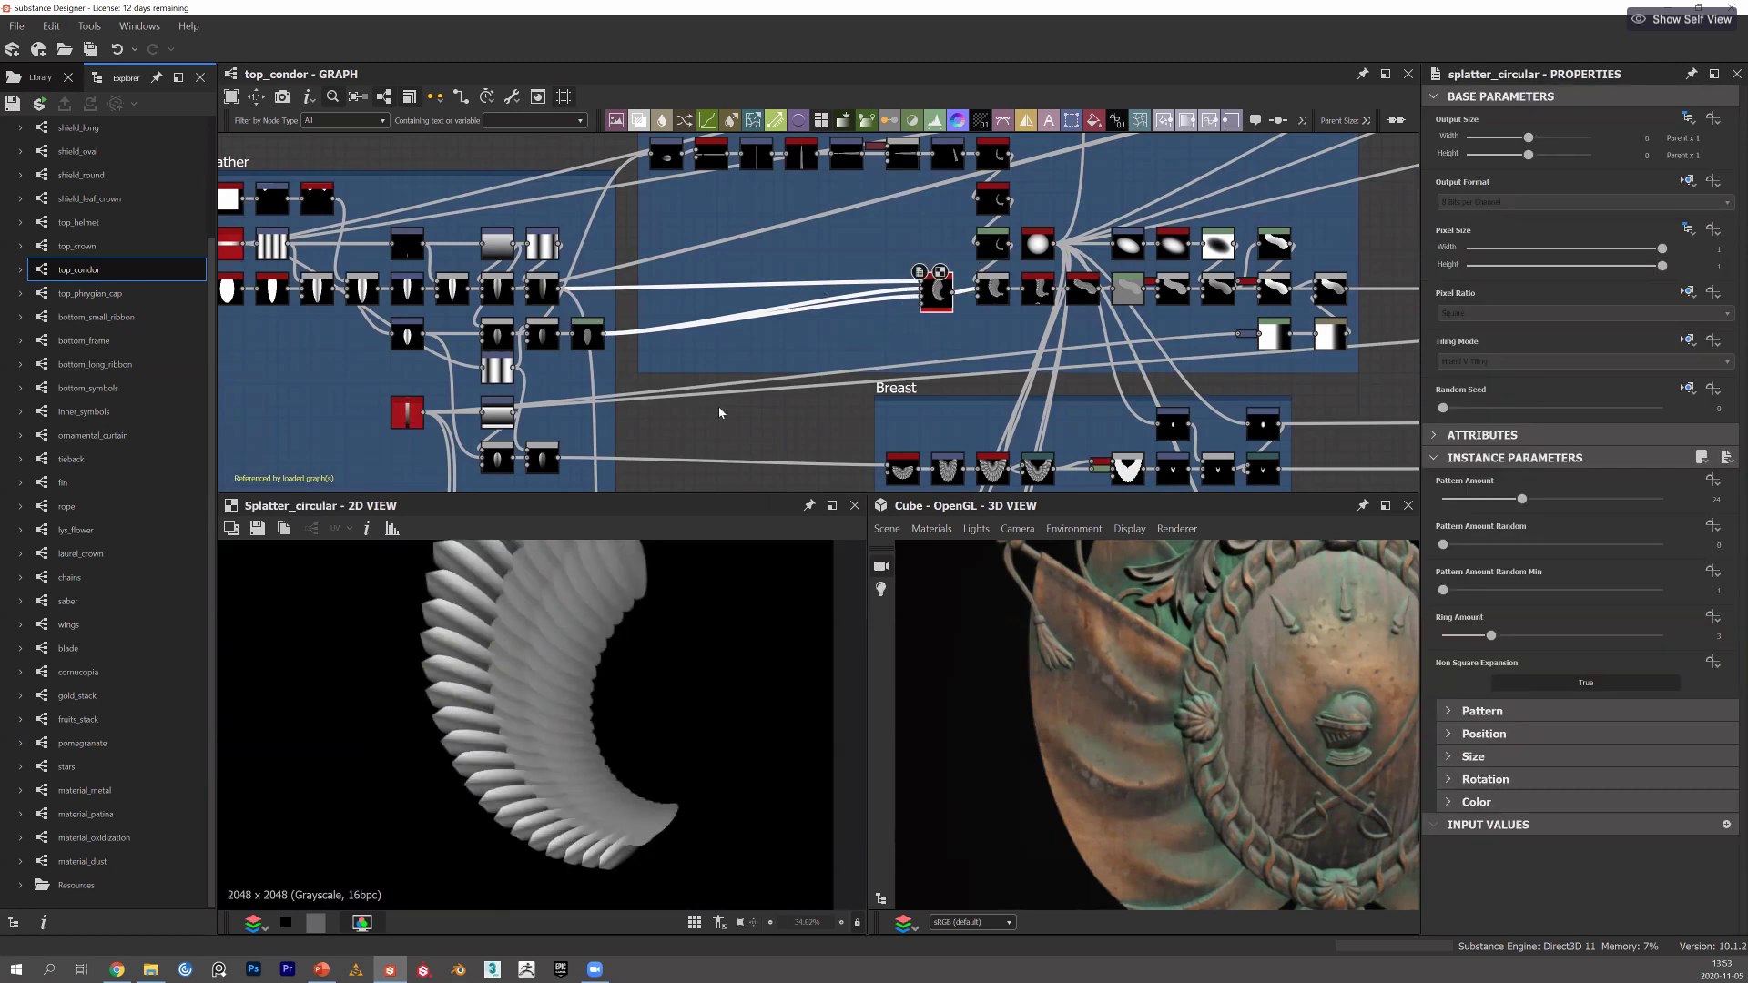
Preview a feather Blend that feeds the wing's Splatter Circular, and preview the Splatter Circular again to examine its pattern inputs.
middle_click_drag(954, 270, 1132, 205)
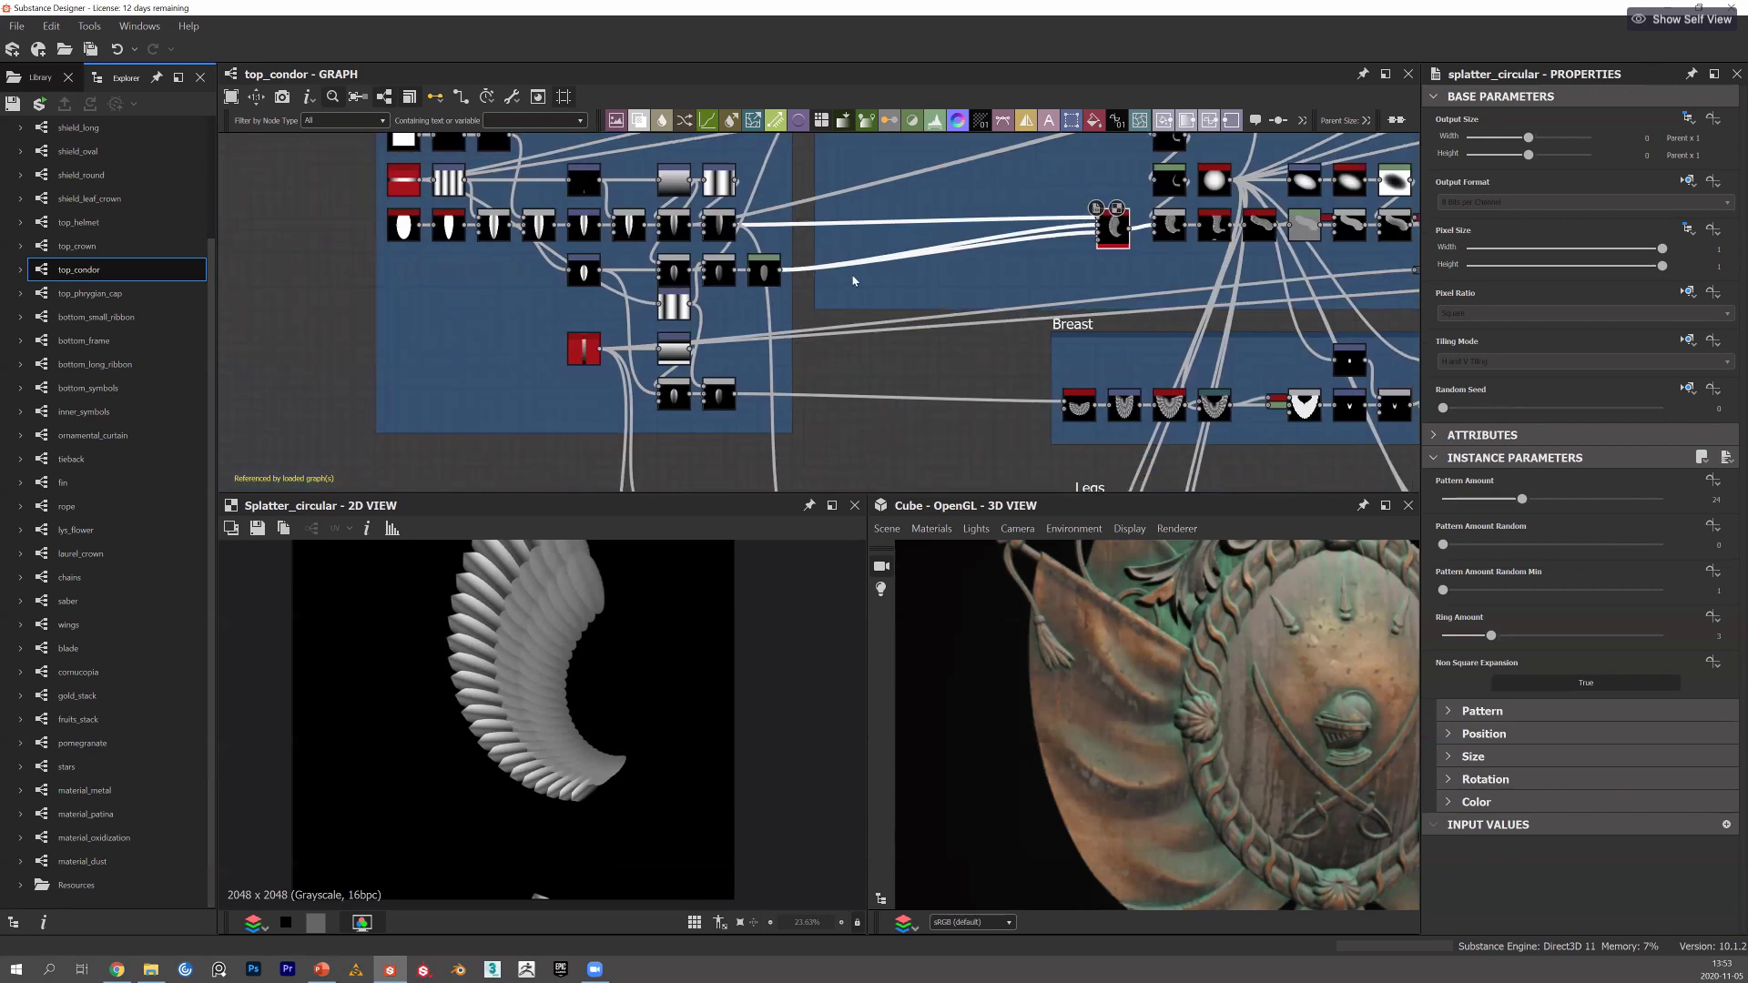
middle_click_drag(849, 313, 644, 347)
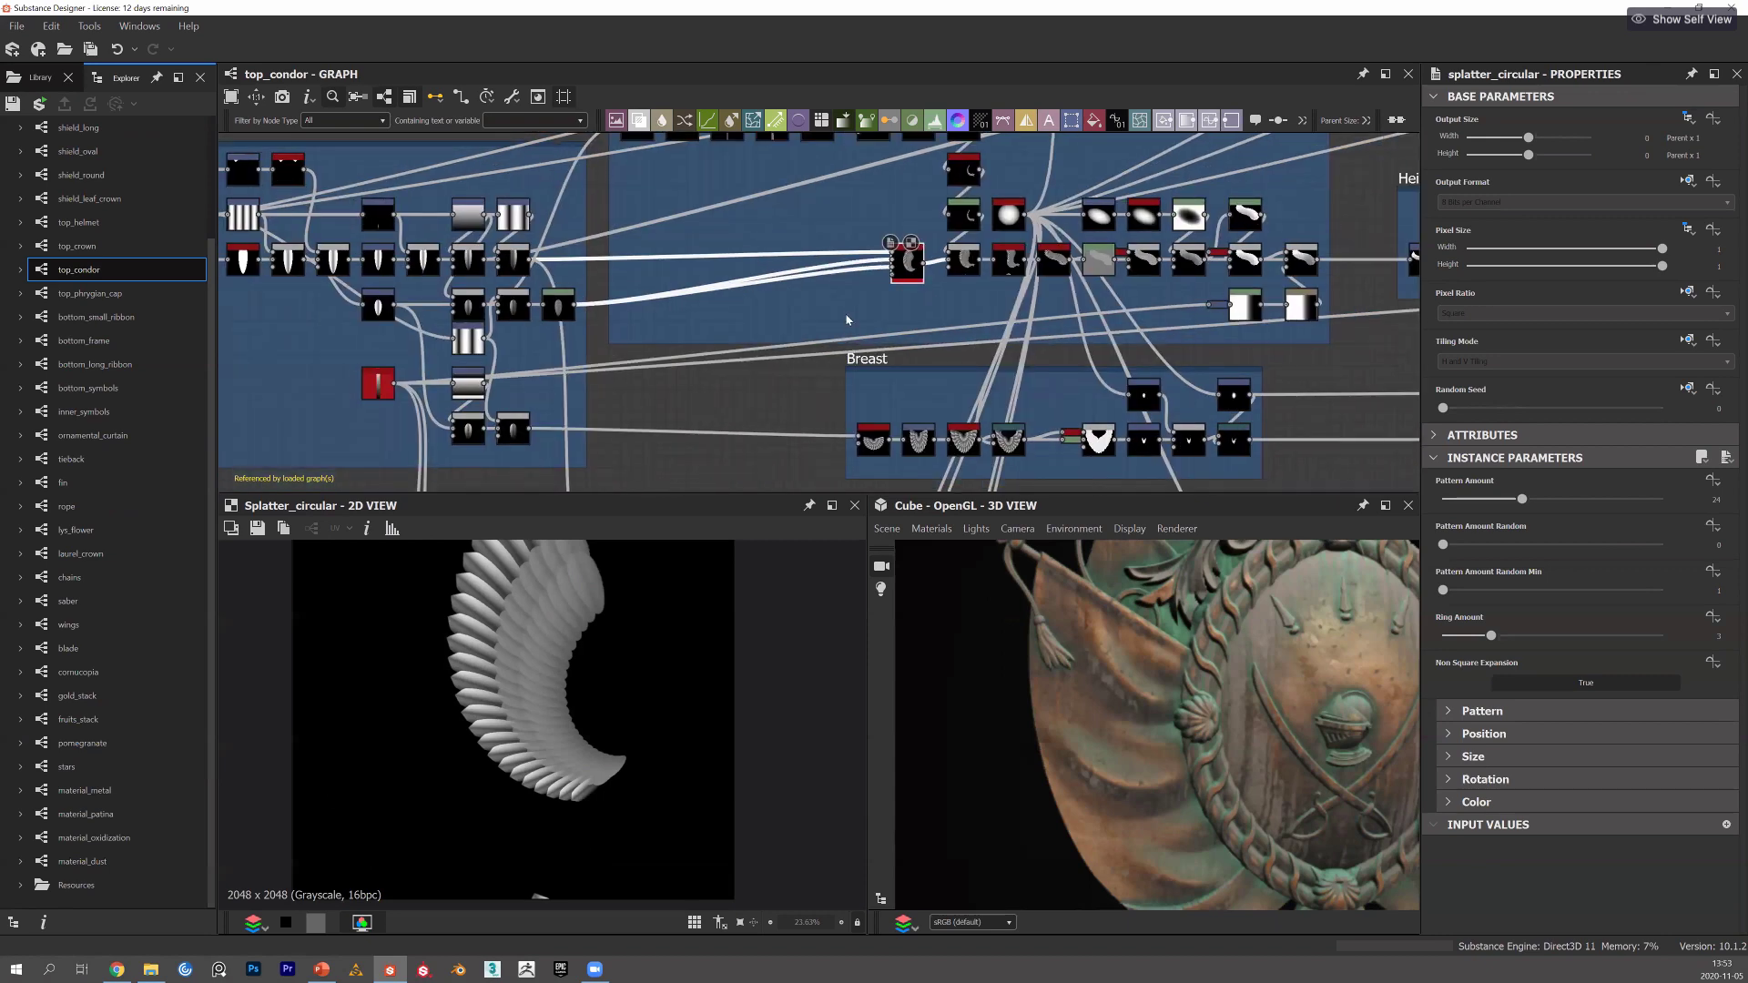
scroll(902, 255, "up", 5)
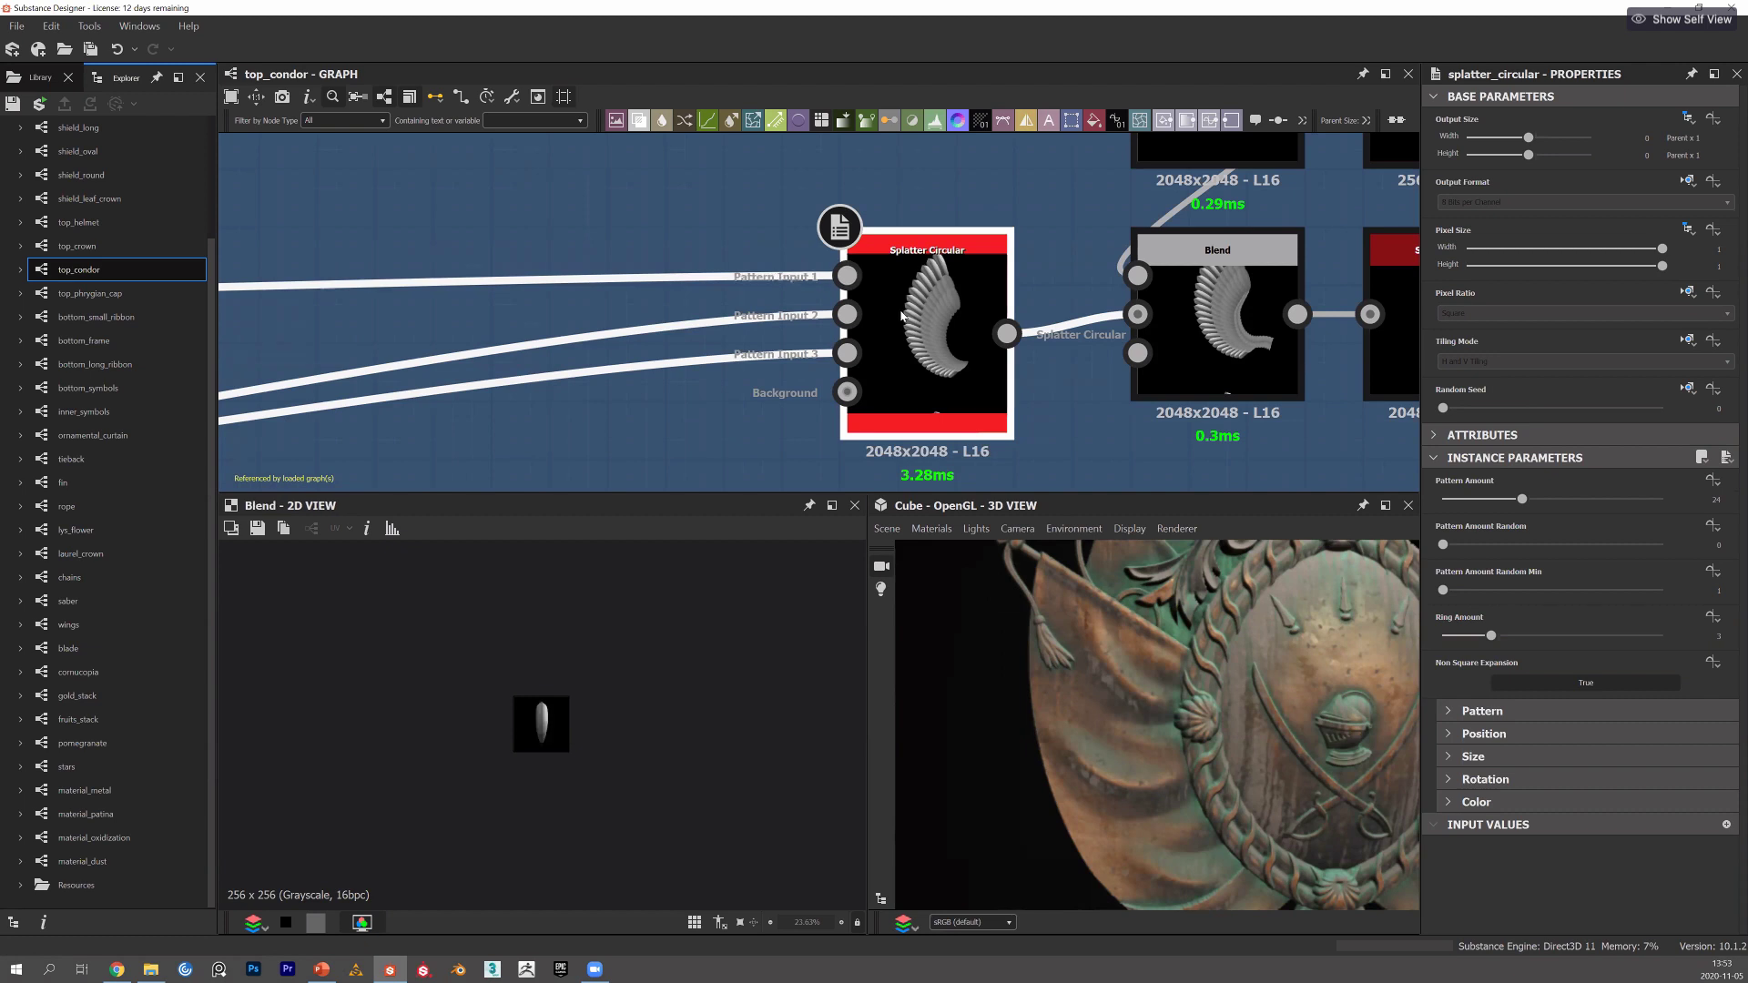
middle_click_drag(1195, 386, 618, 392)
middle_click_drag(958, 389, 936, 386)
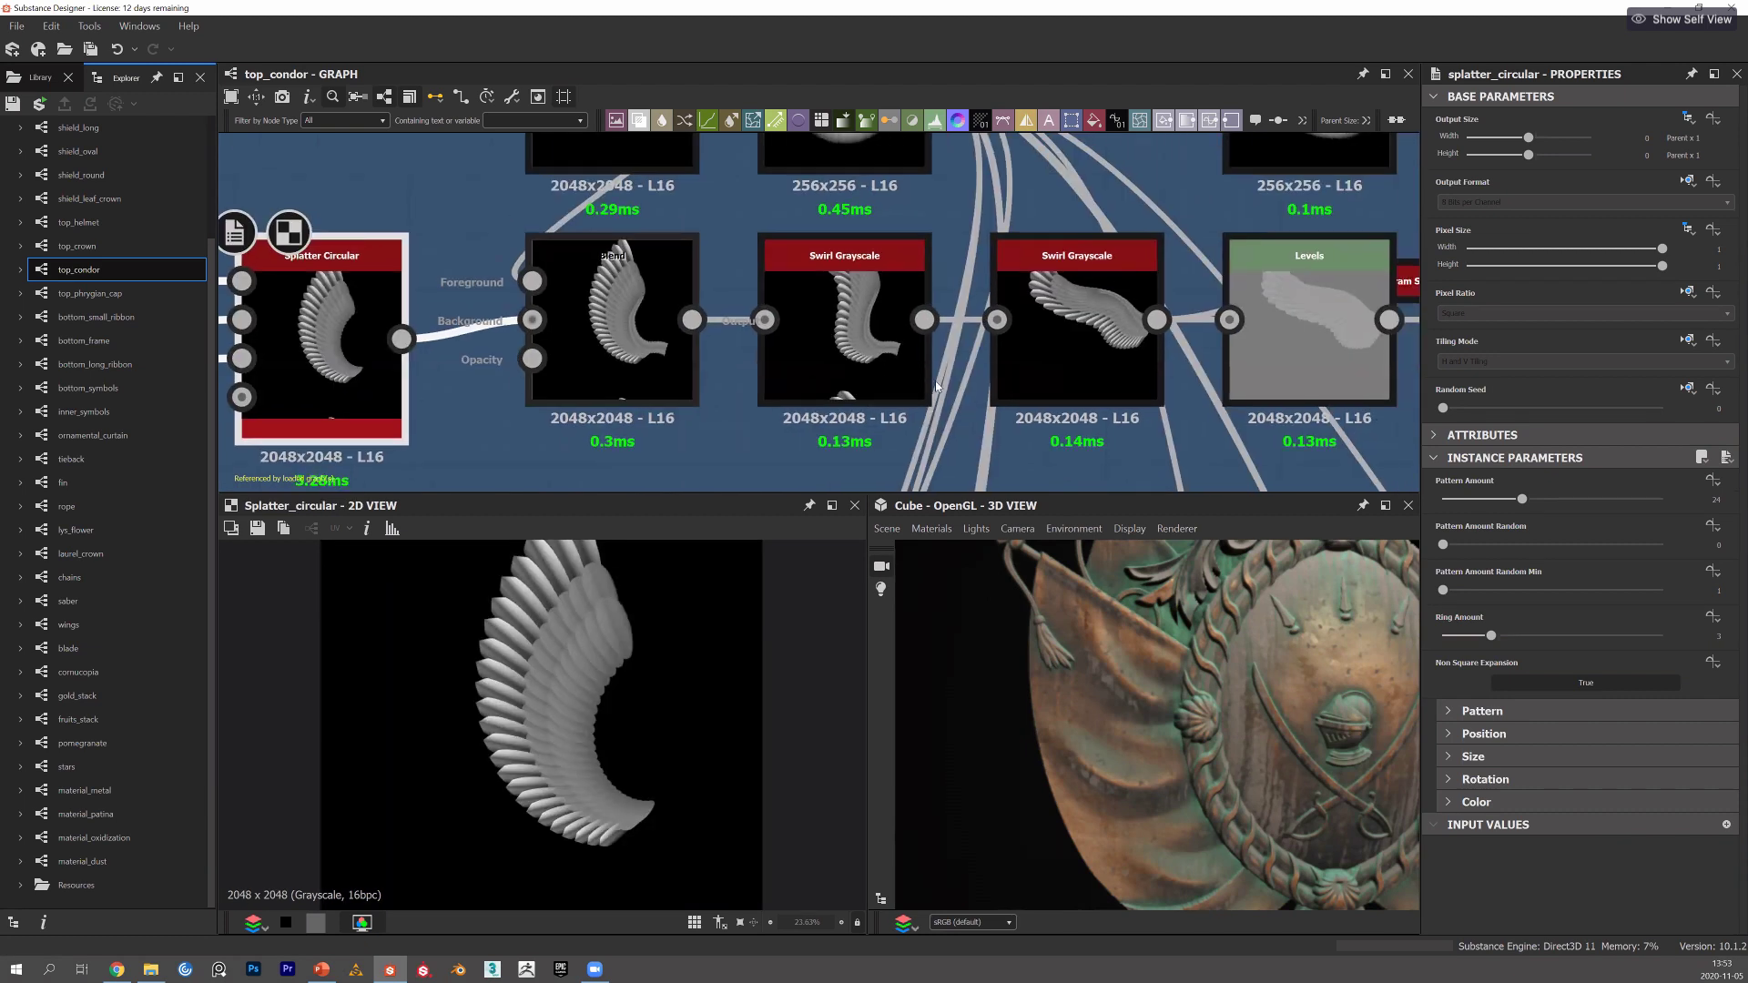
Preview the first Swirl Grayscale after the wing's Blend to examine how it bends the feathers.
scroll(938, 386, "down", 3)
middle_click_drag(1147, 397, 1081, 390)
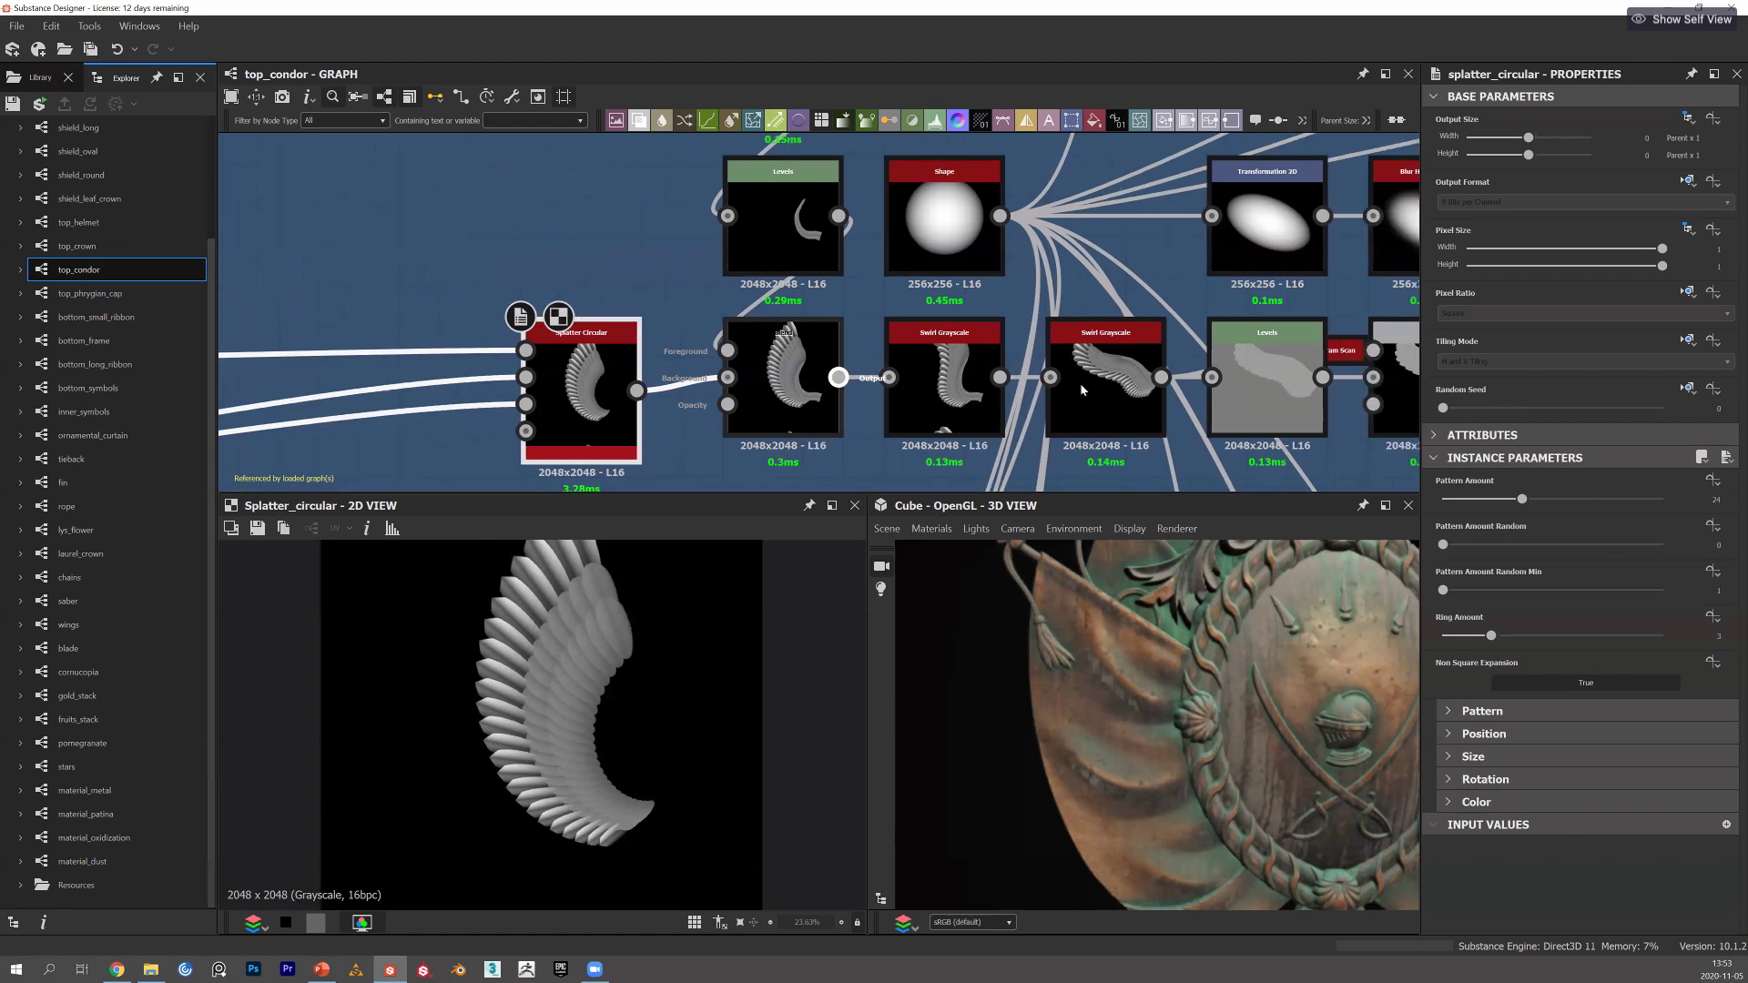
left_click(937, 382)
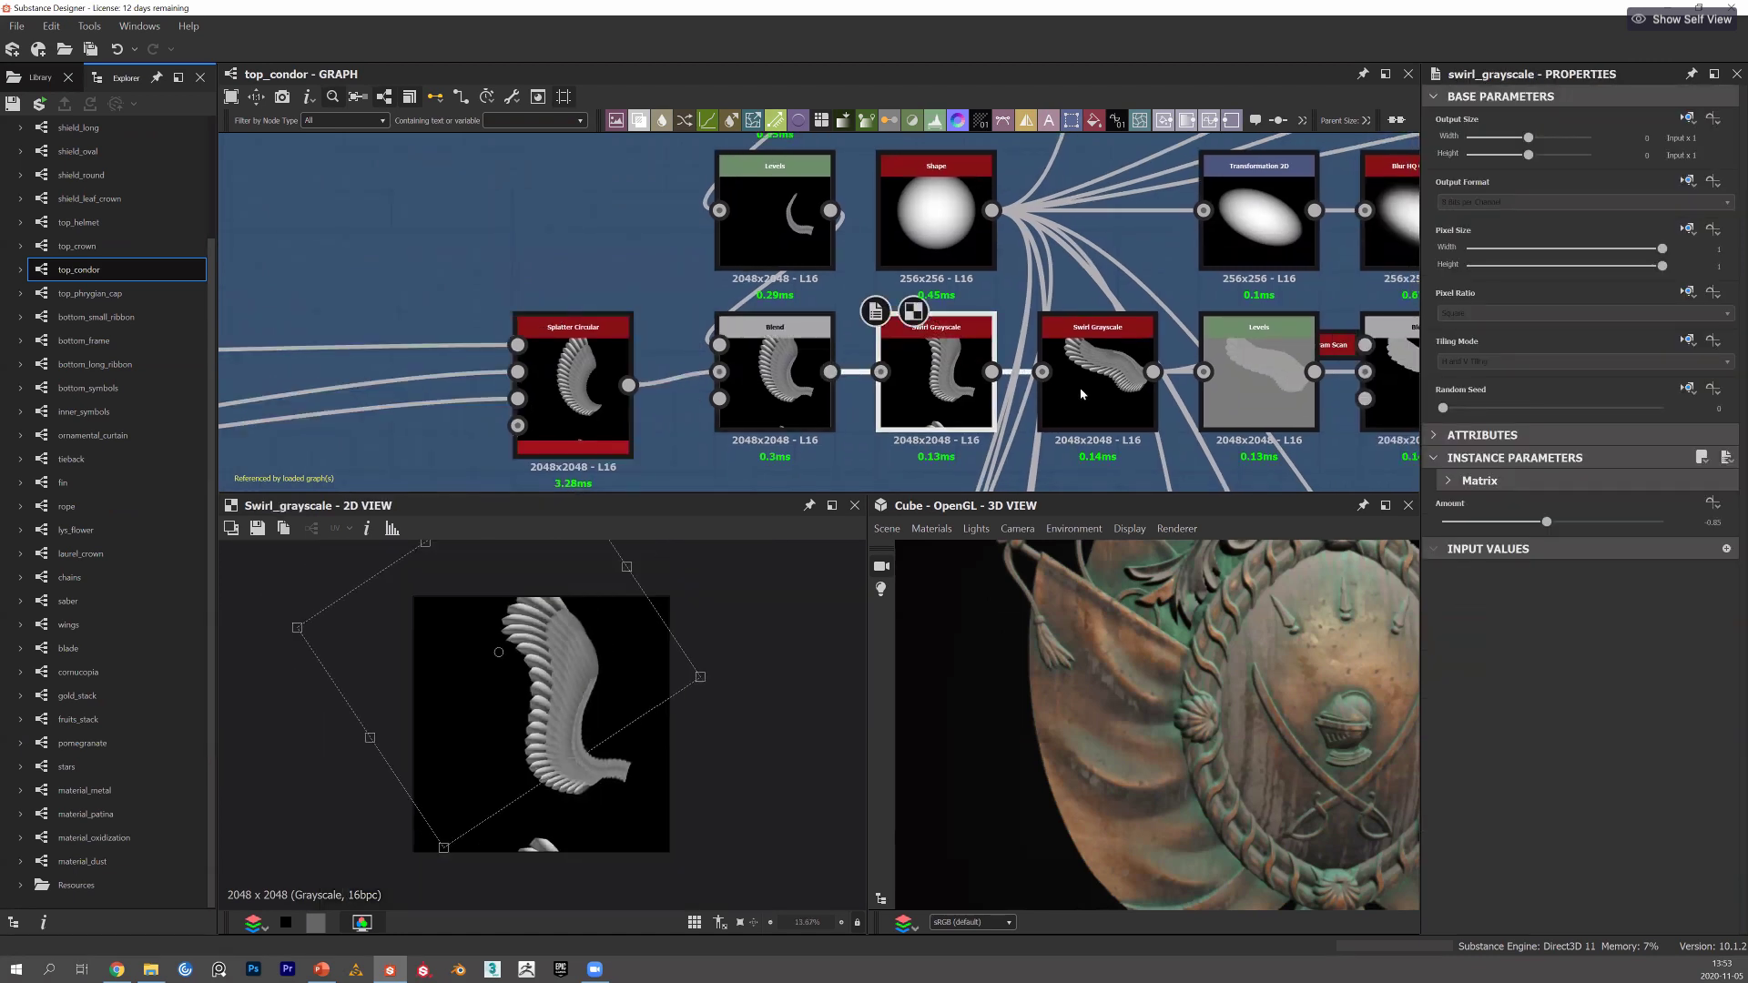
Preview the second Swirl Grayscale in the Wing frame and follow the node chain through to the wing's final Blend.
left_click(1082, 393)
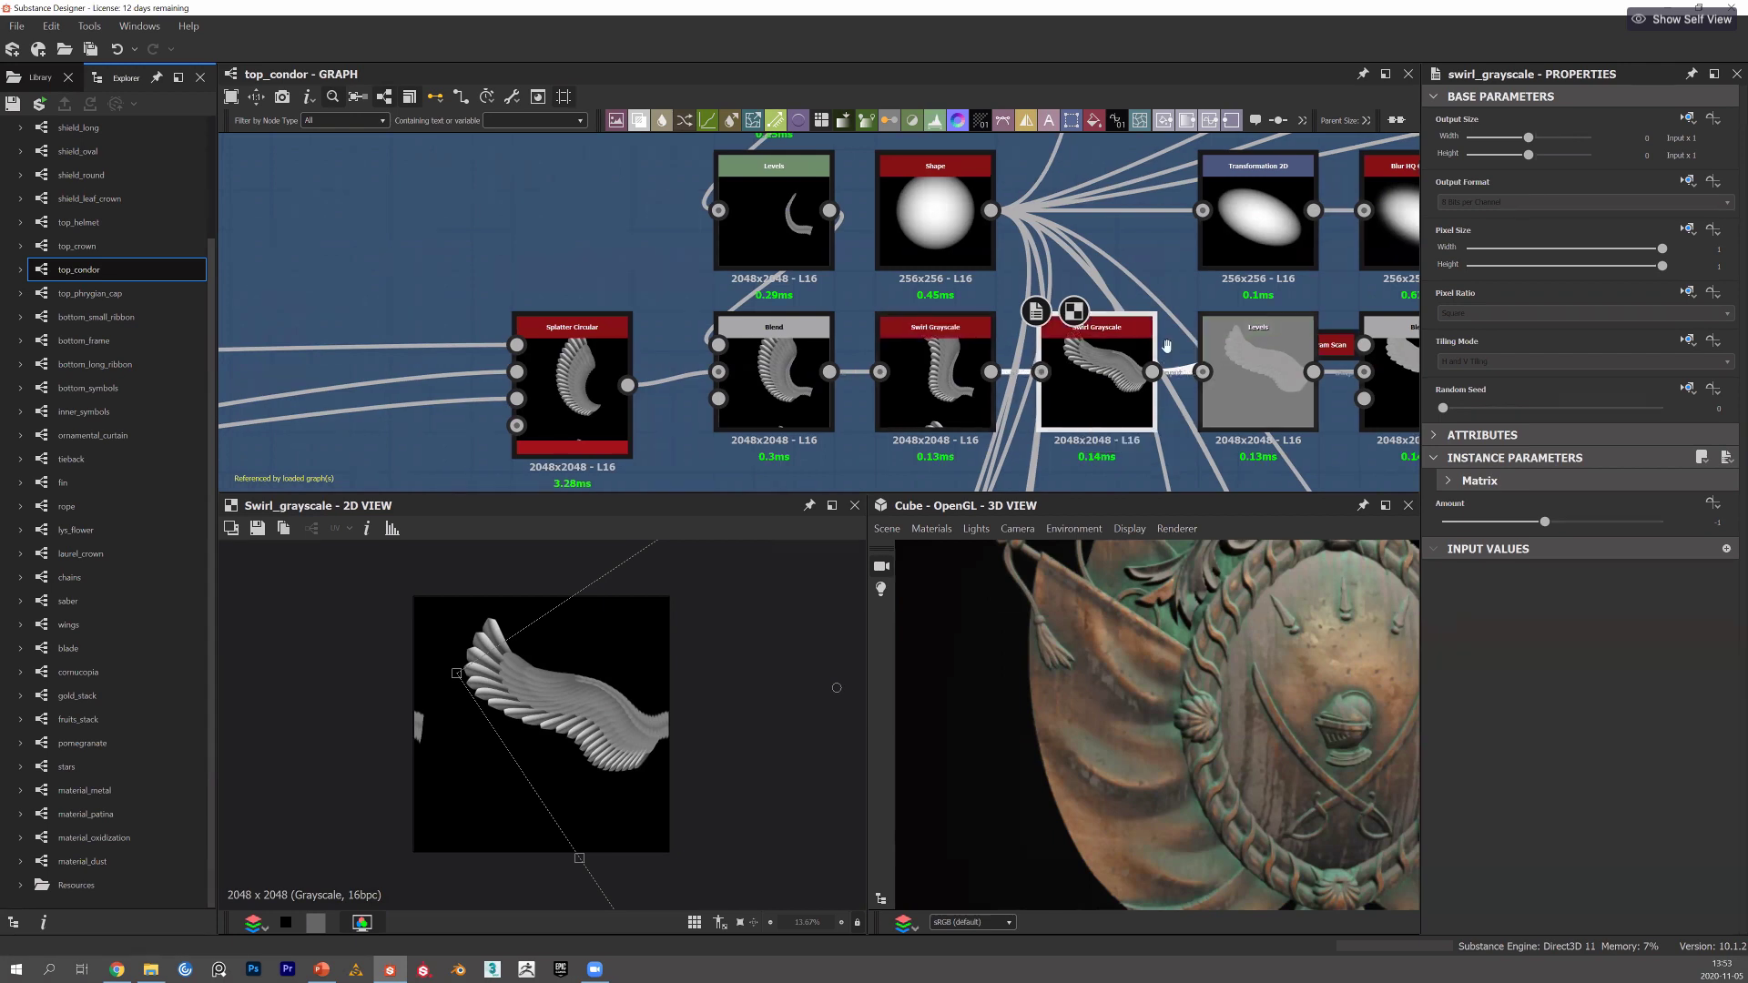
middle_click_drag(1081, 394, 957, 364)
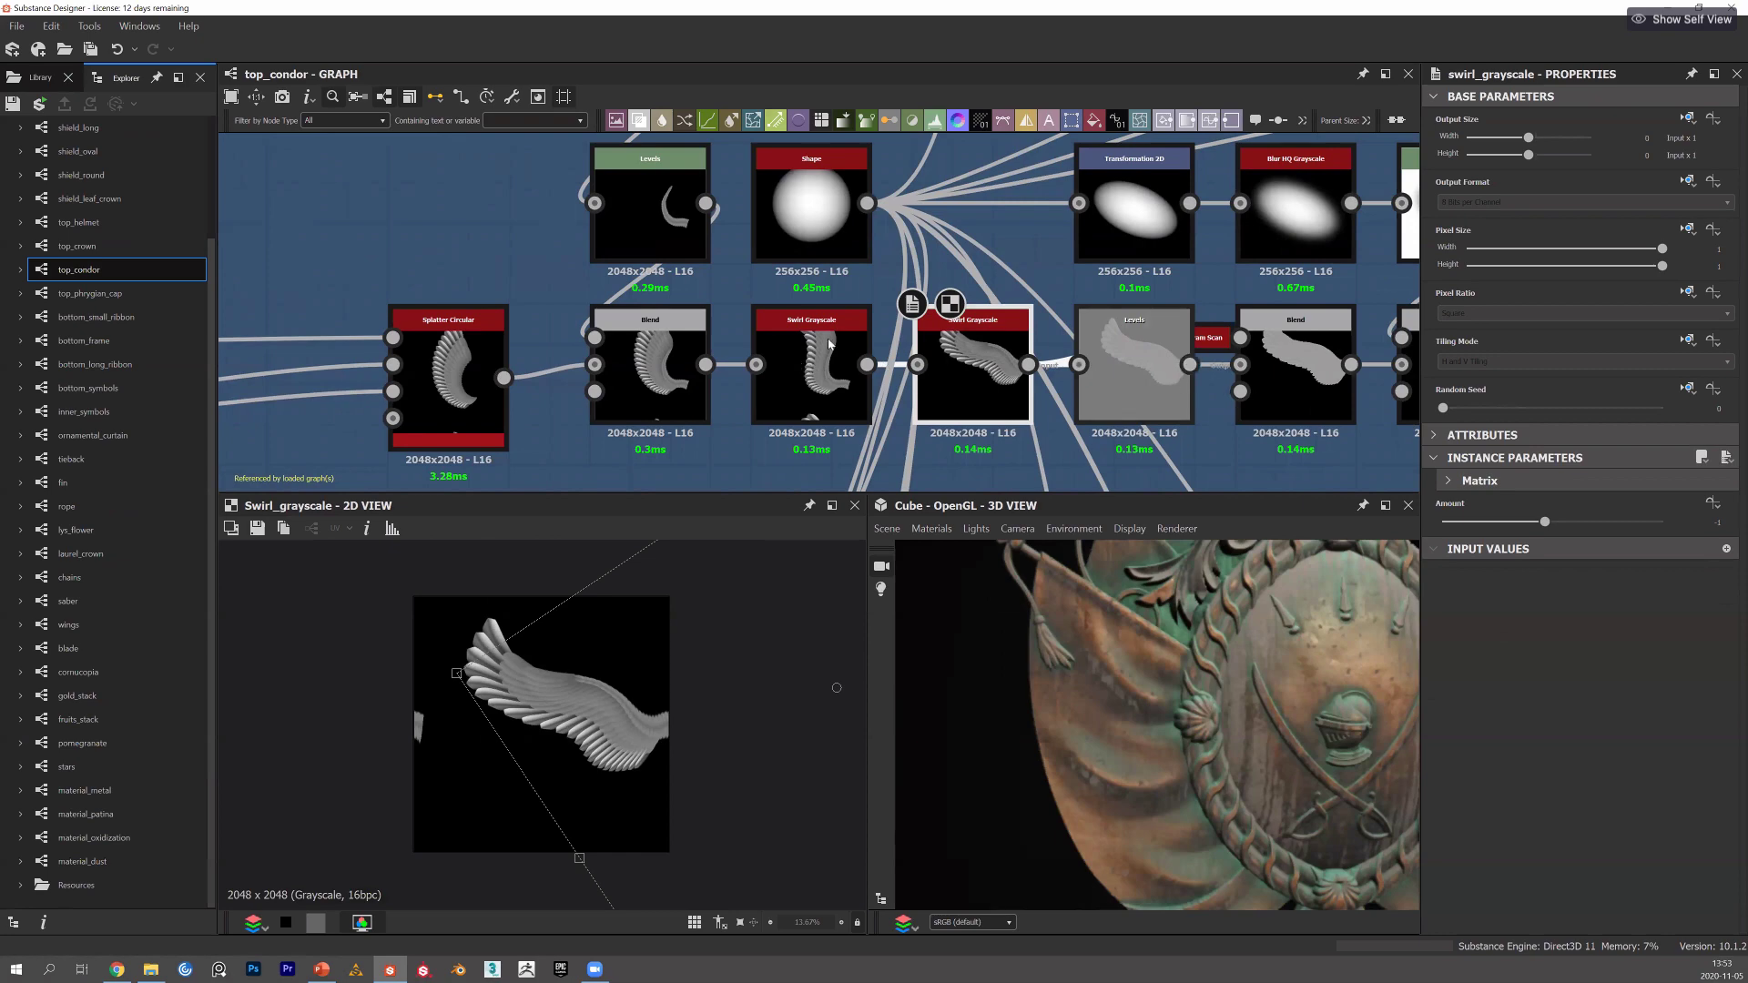
middle_click_drag(869, 330, 833, 330)
middle_click_drag(502, 315, 347, 307)
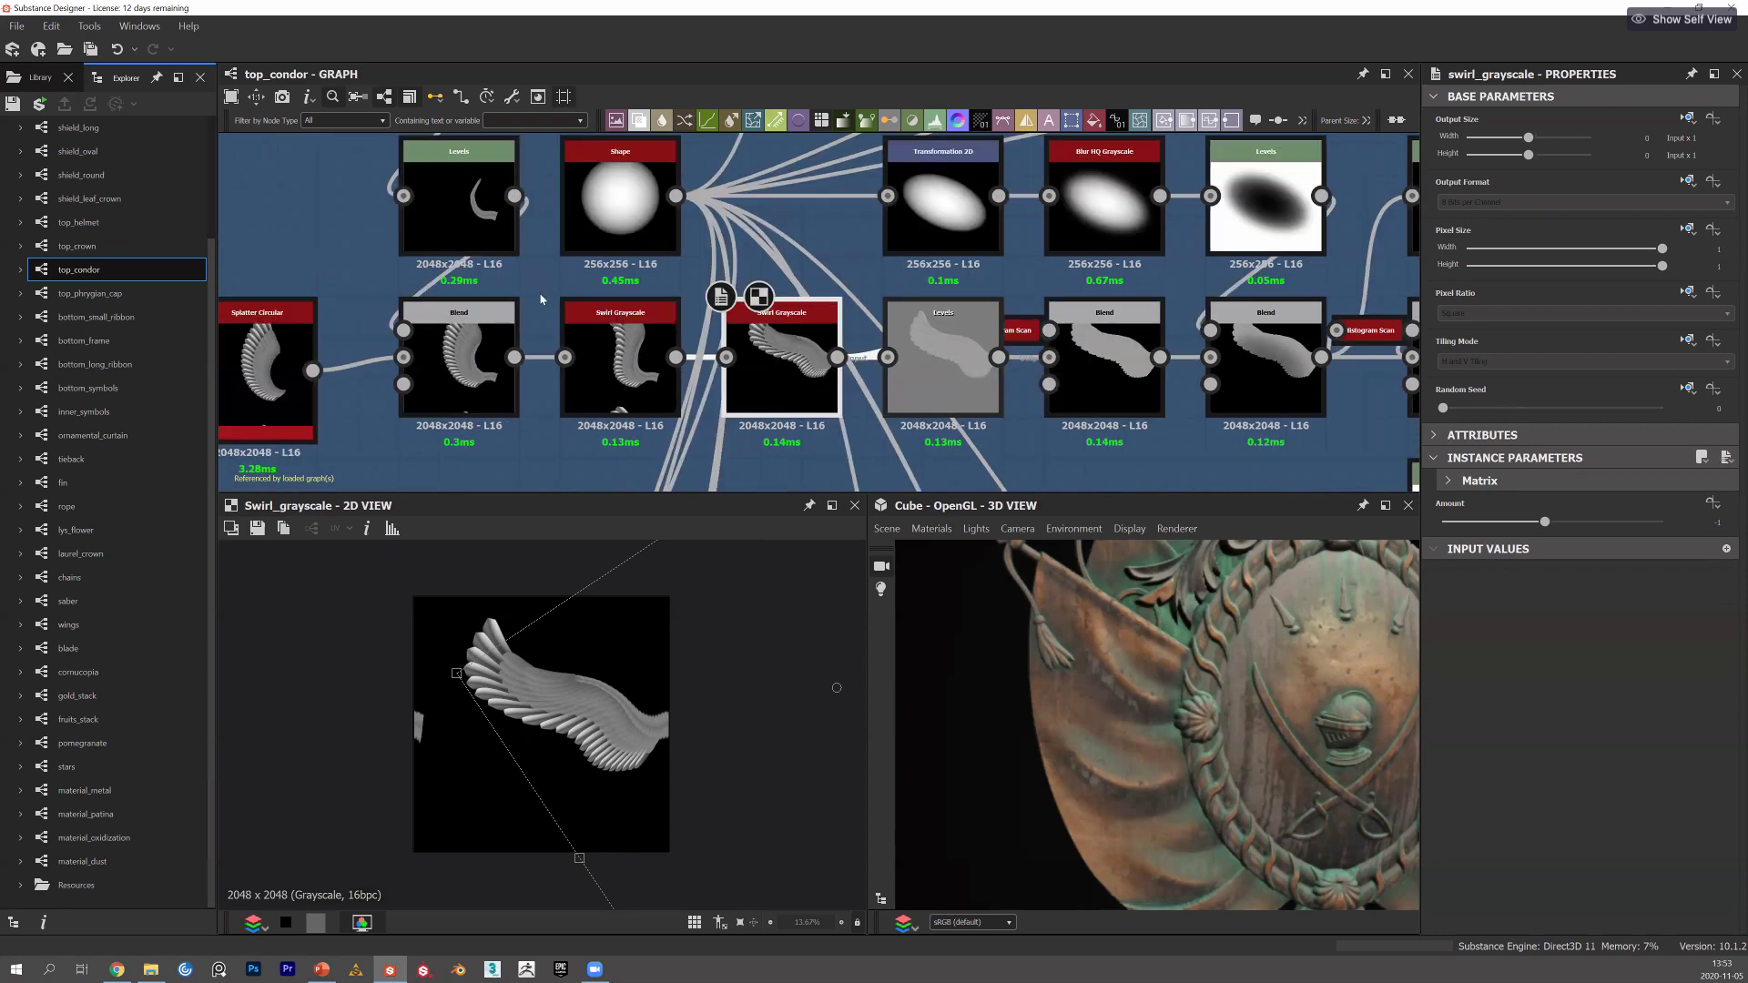
middle_click_drag(541, 300, 283, 283)
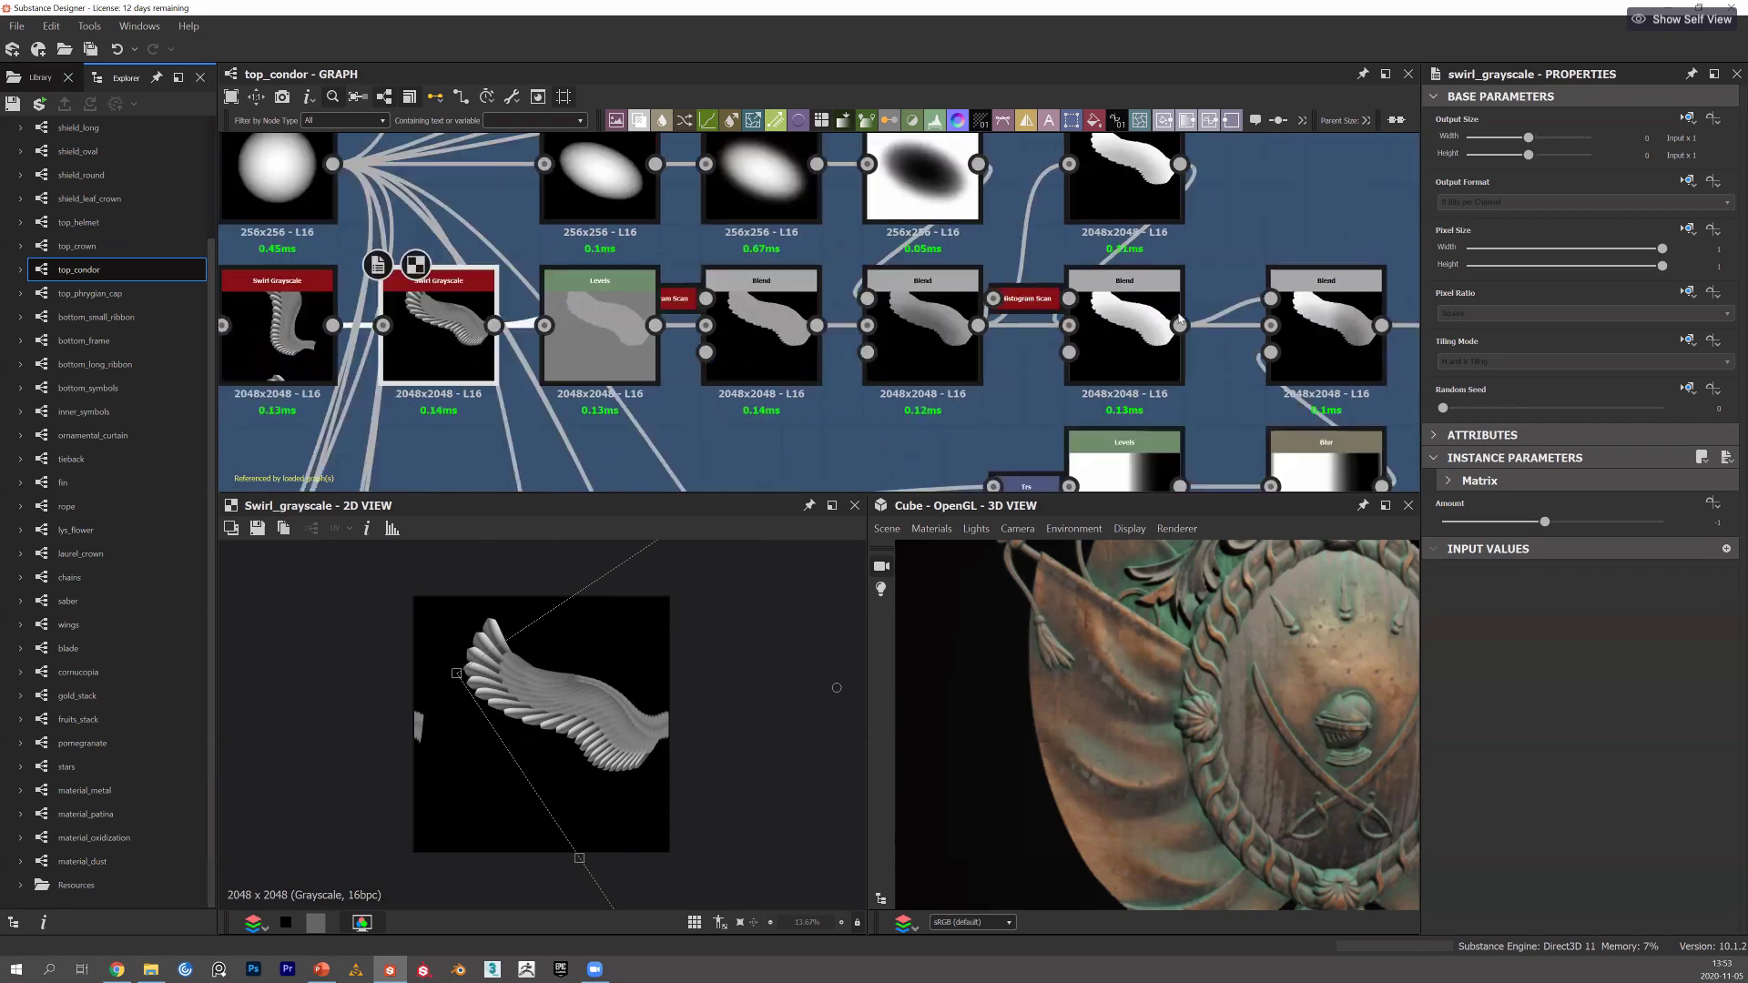
scroll(771, 283, "down", 1)
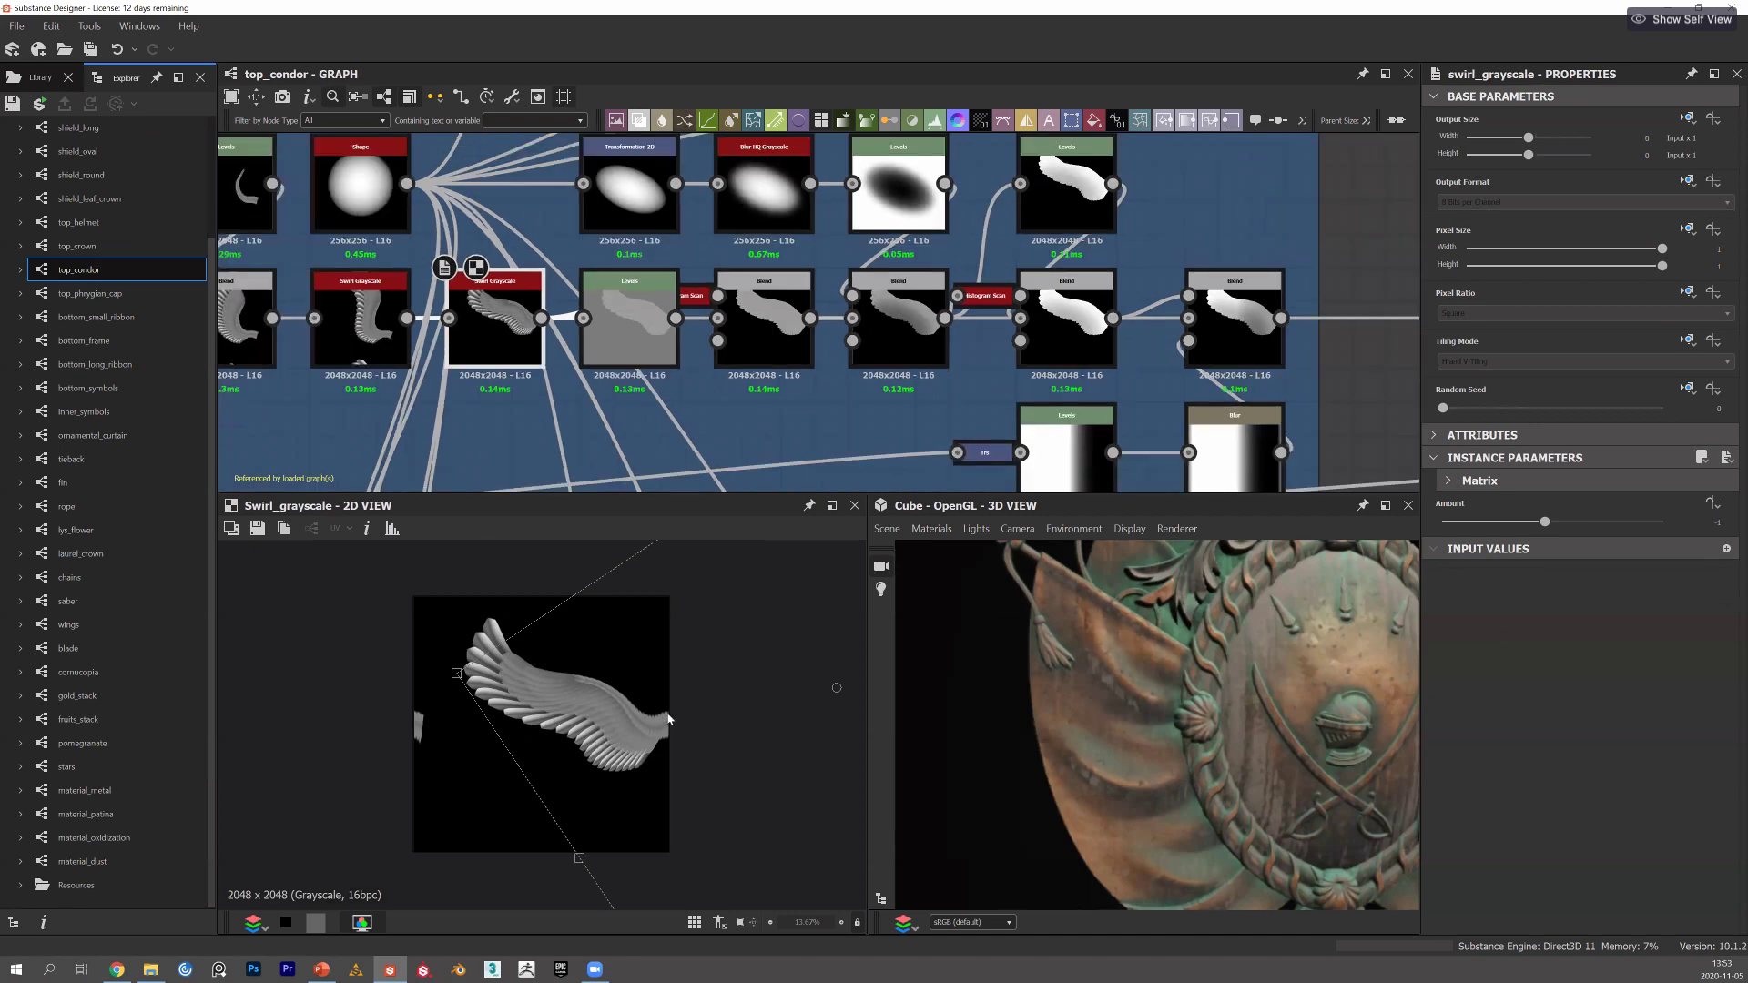
scroll(837, 323, "down", 1)
key("f")
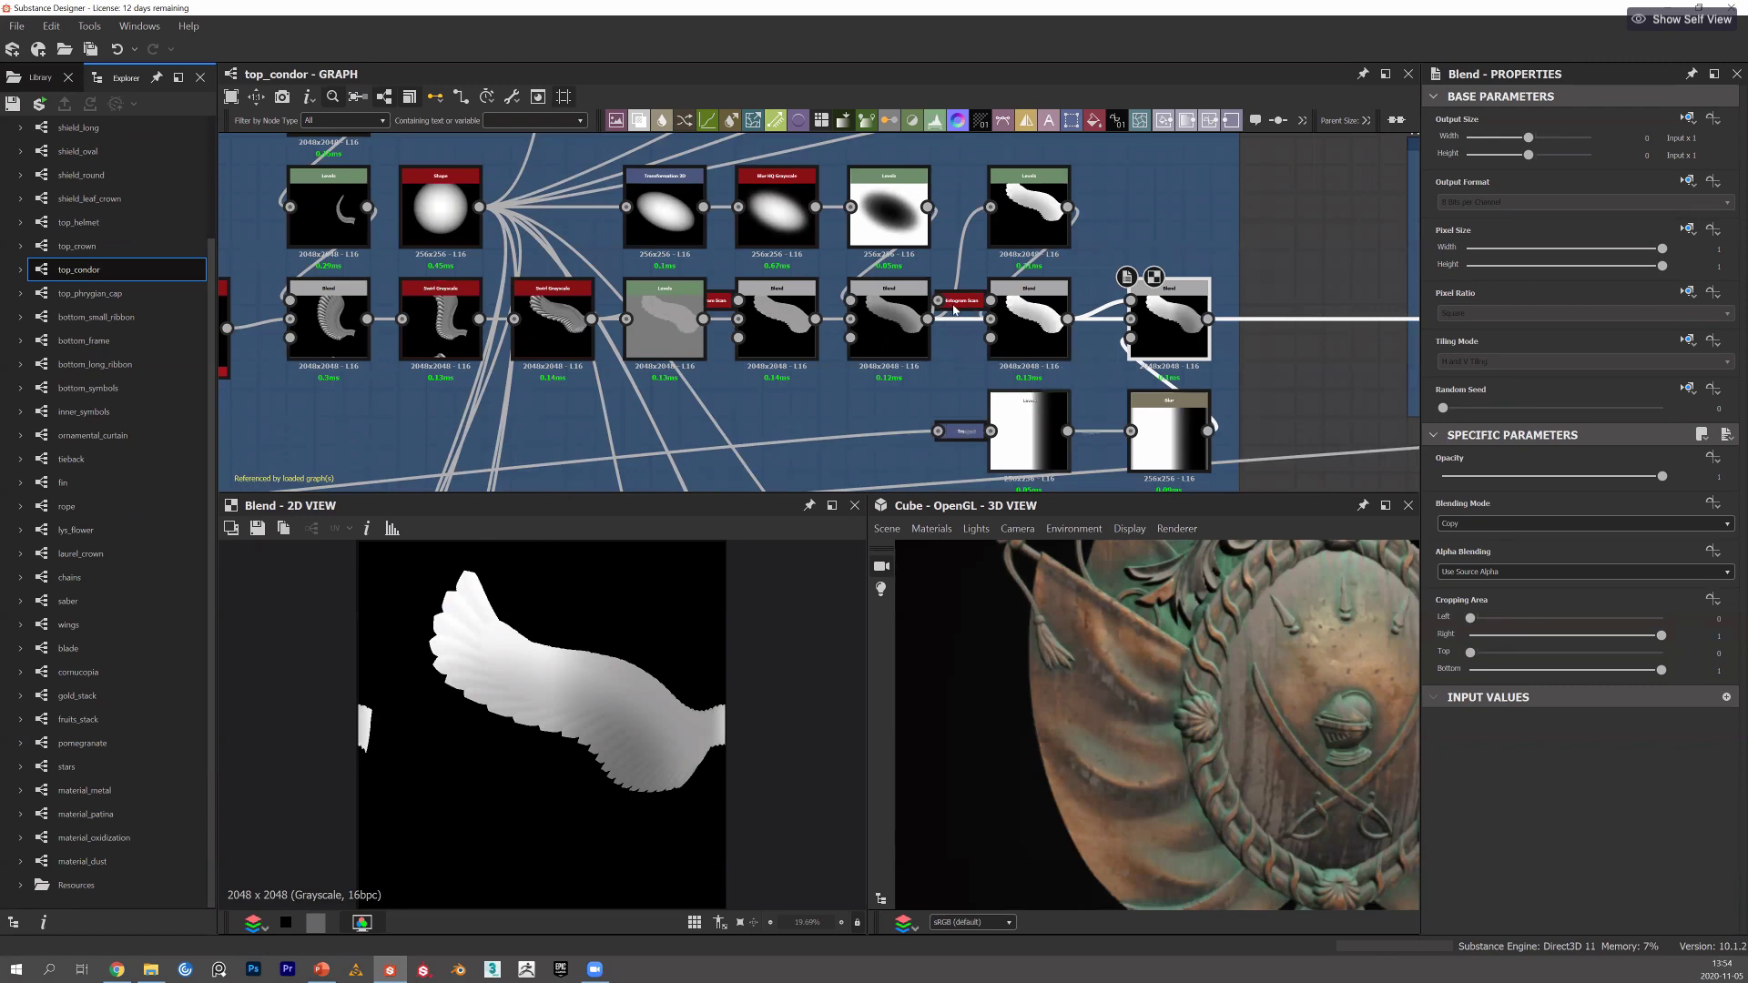
Locate the Breast frame in the top_condor graph and preview the Splatter Circular that arranges its feathers.
scroll(1064, 391, "down", 2)
scroll(1068, 389, "down", 3)
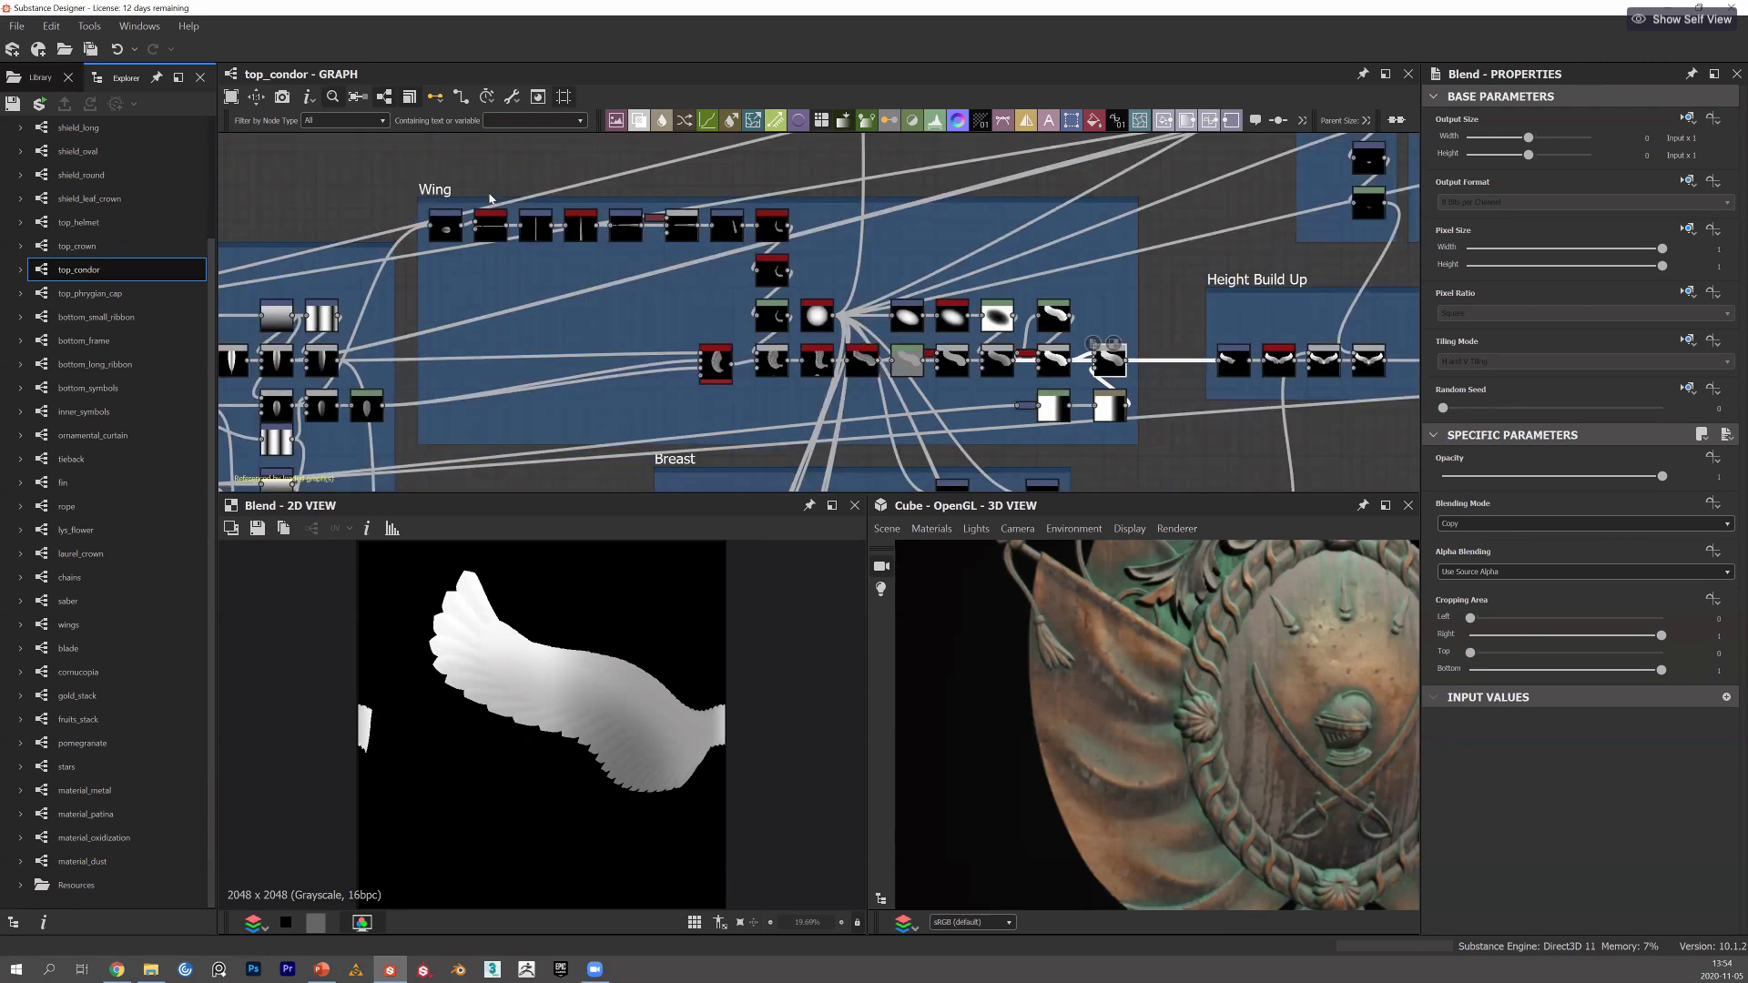
scroll(537, 211, "down", 4)
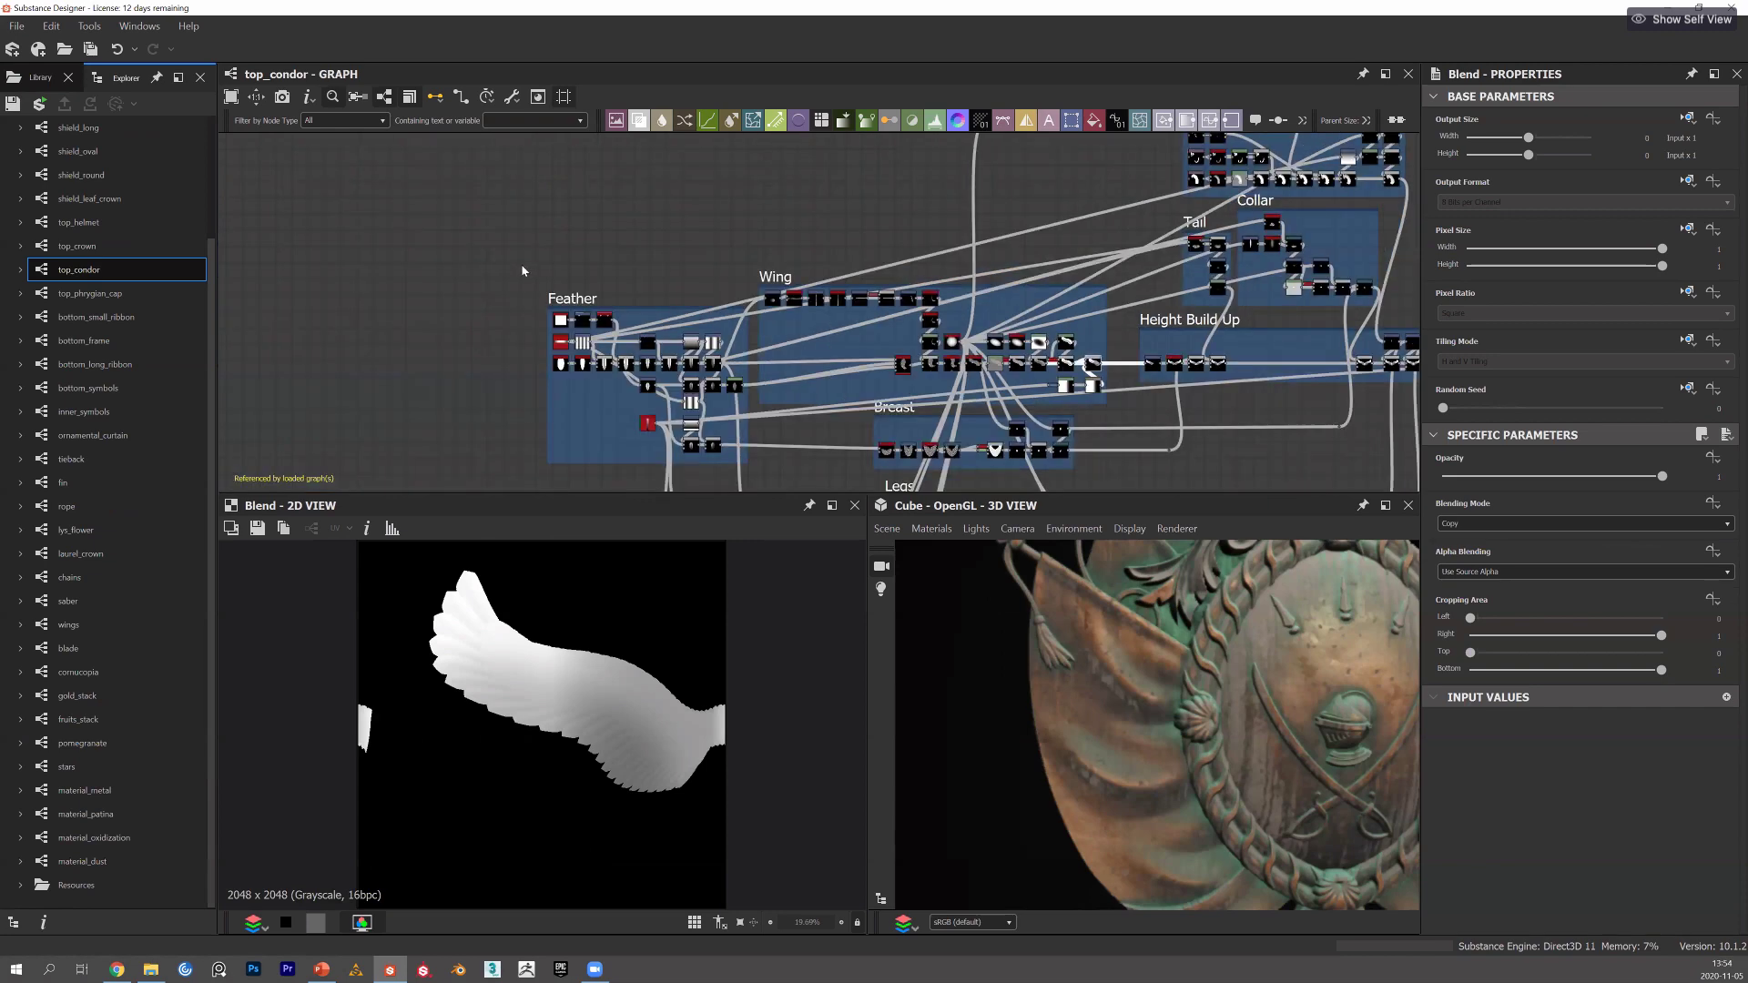
scroll(510, 286, "down", 2)
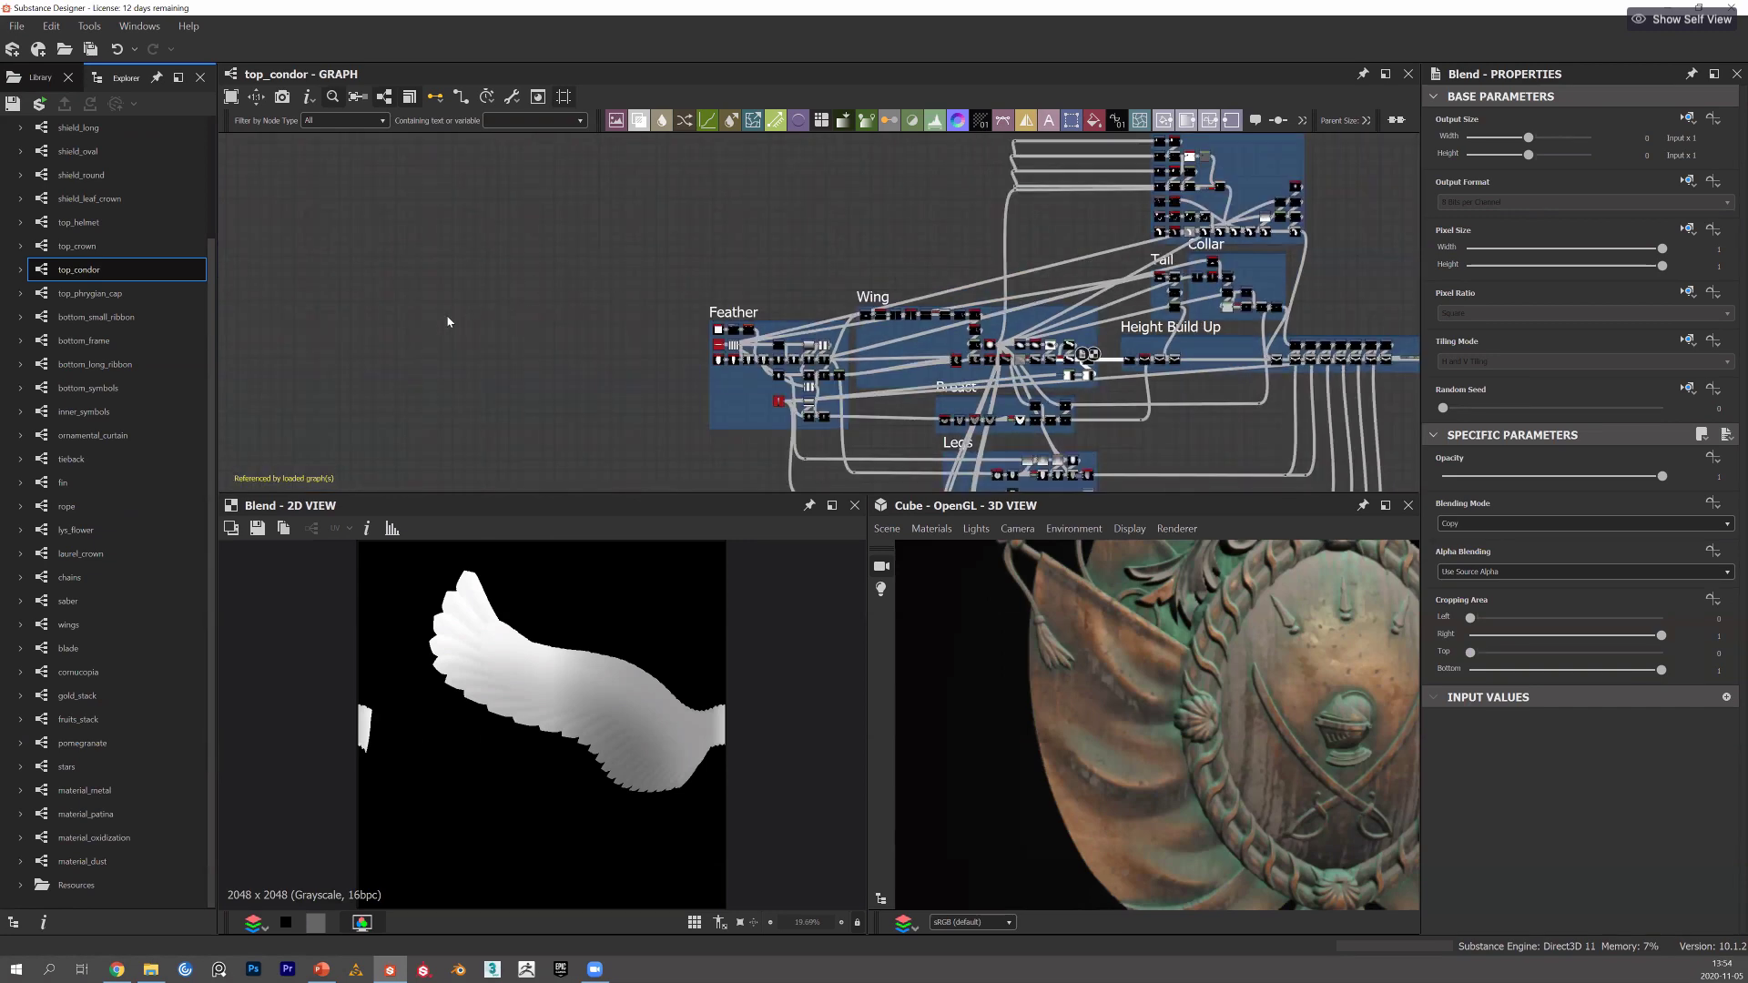
key("f")
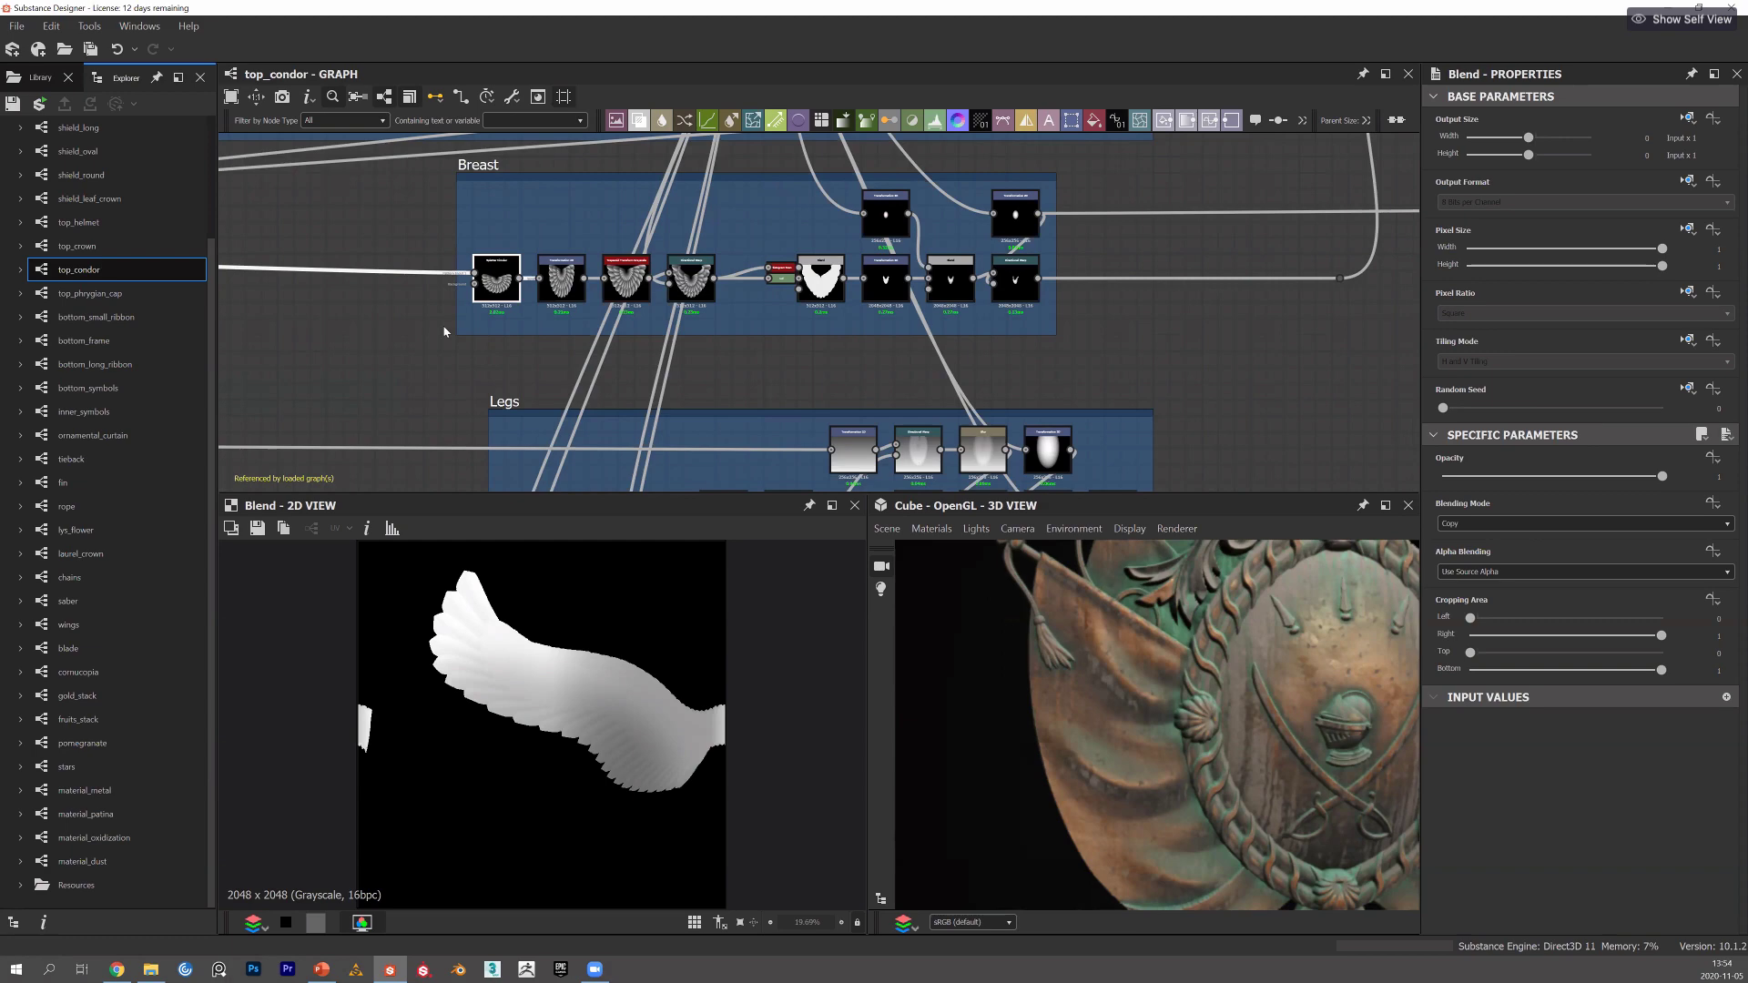
double_click(496, 280)
middle_click_drag(497, 281, 395, 318)
scroll(395, 318, "up", 1)
scroll(398, 315, "up", 1)
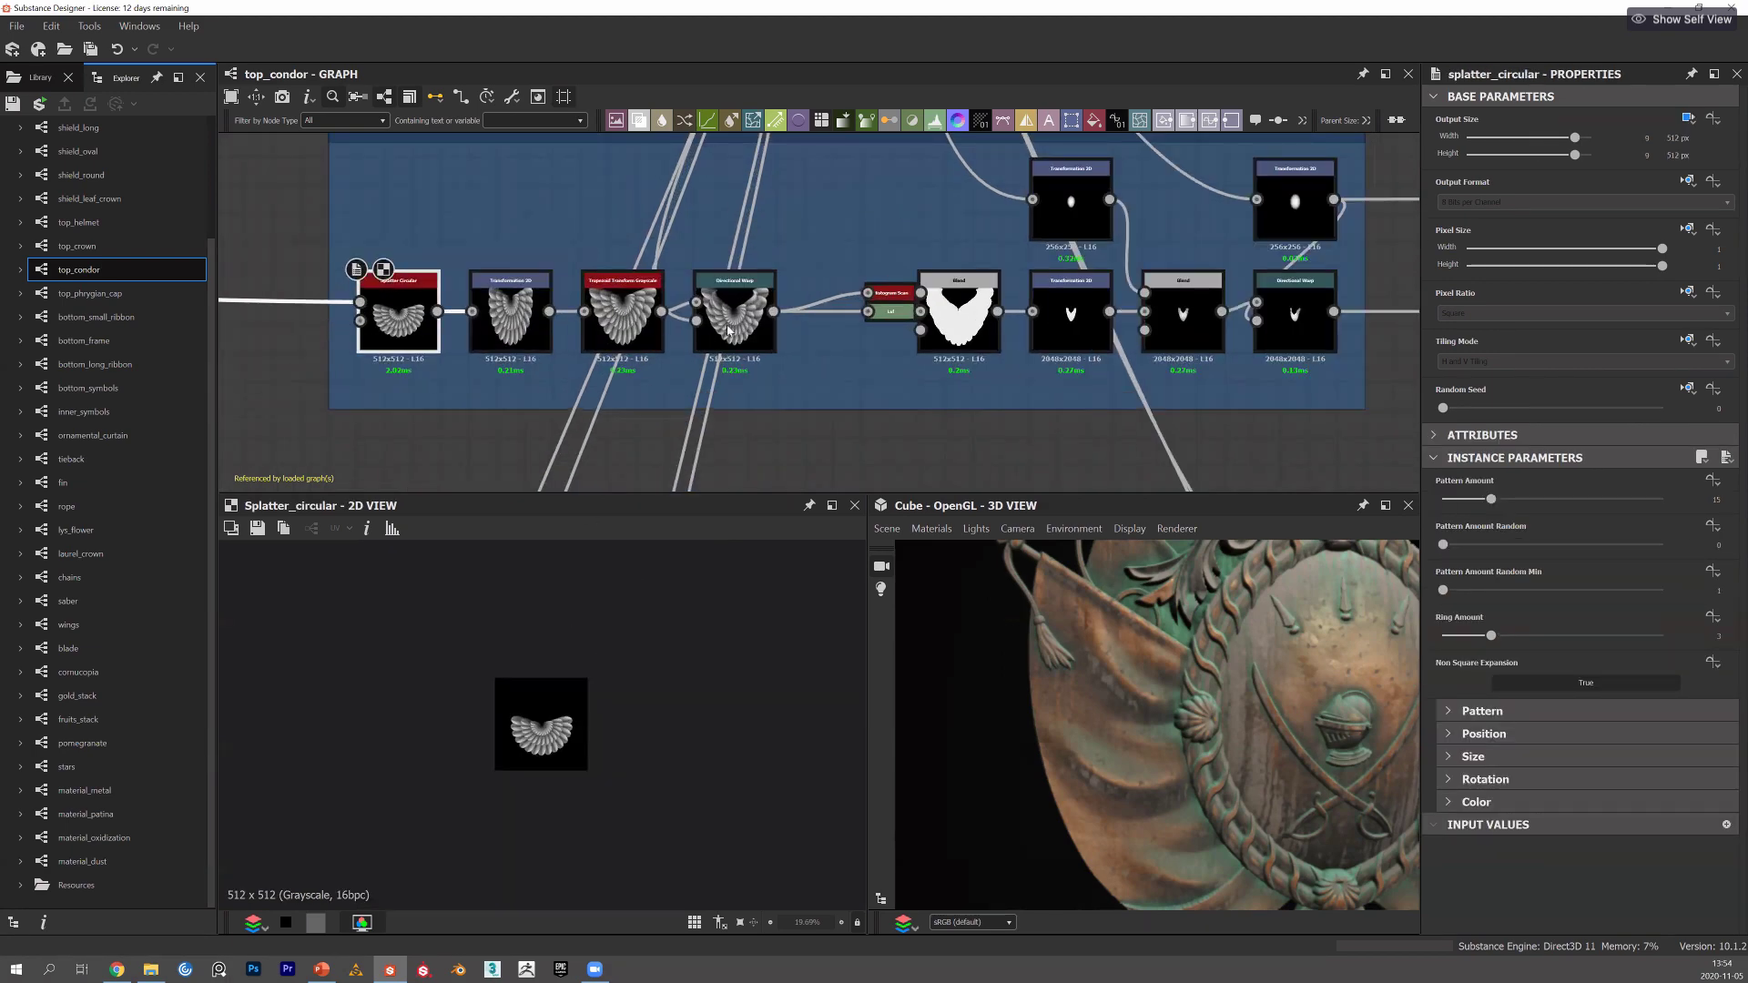
Preview the Breast frame's Trapezoid Transform Grayscale and the following nodes, and examine the final Directional Warp's breast shape up close.
double_click(622, 314)
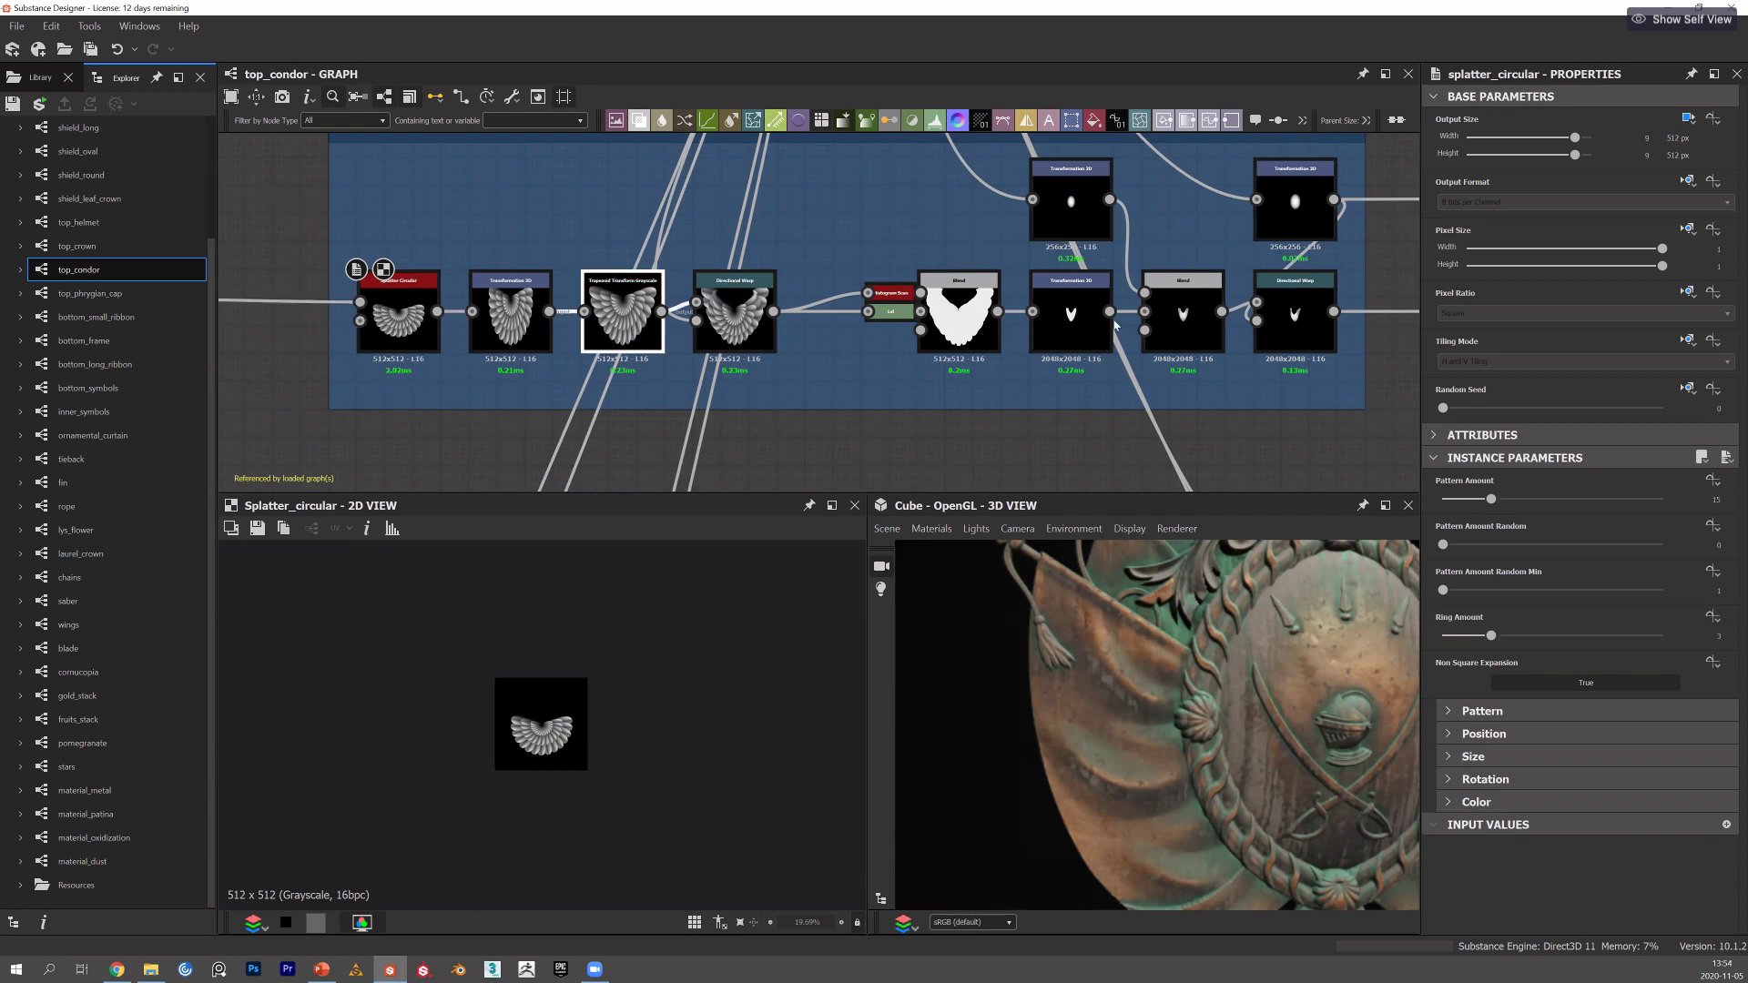
double_click(734, 314)
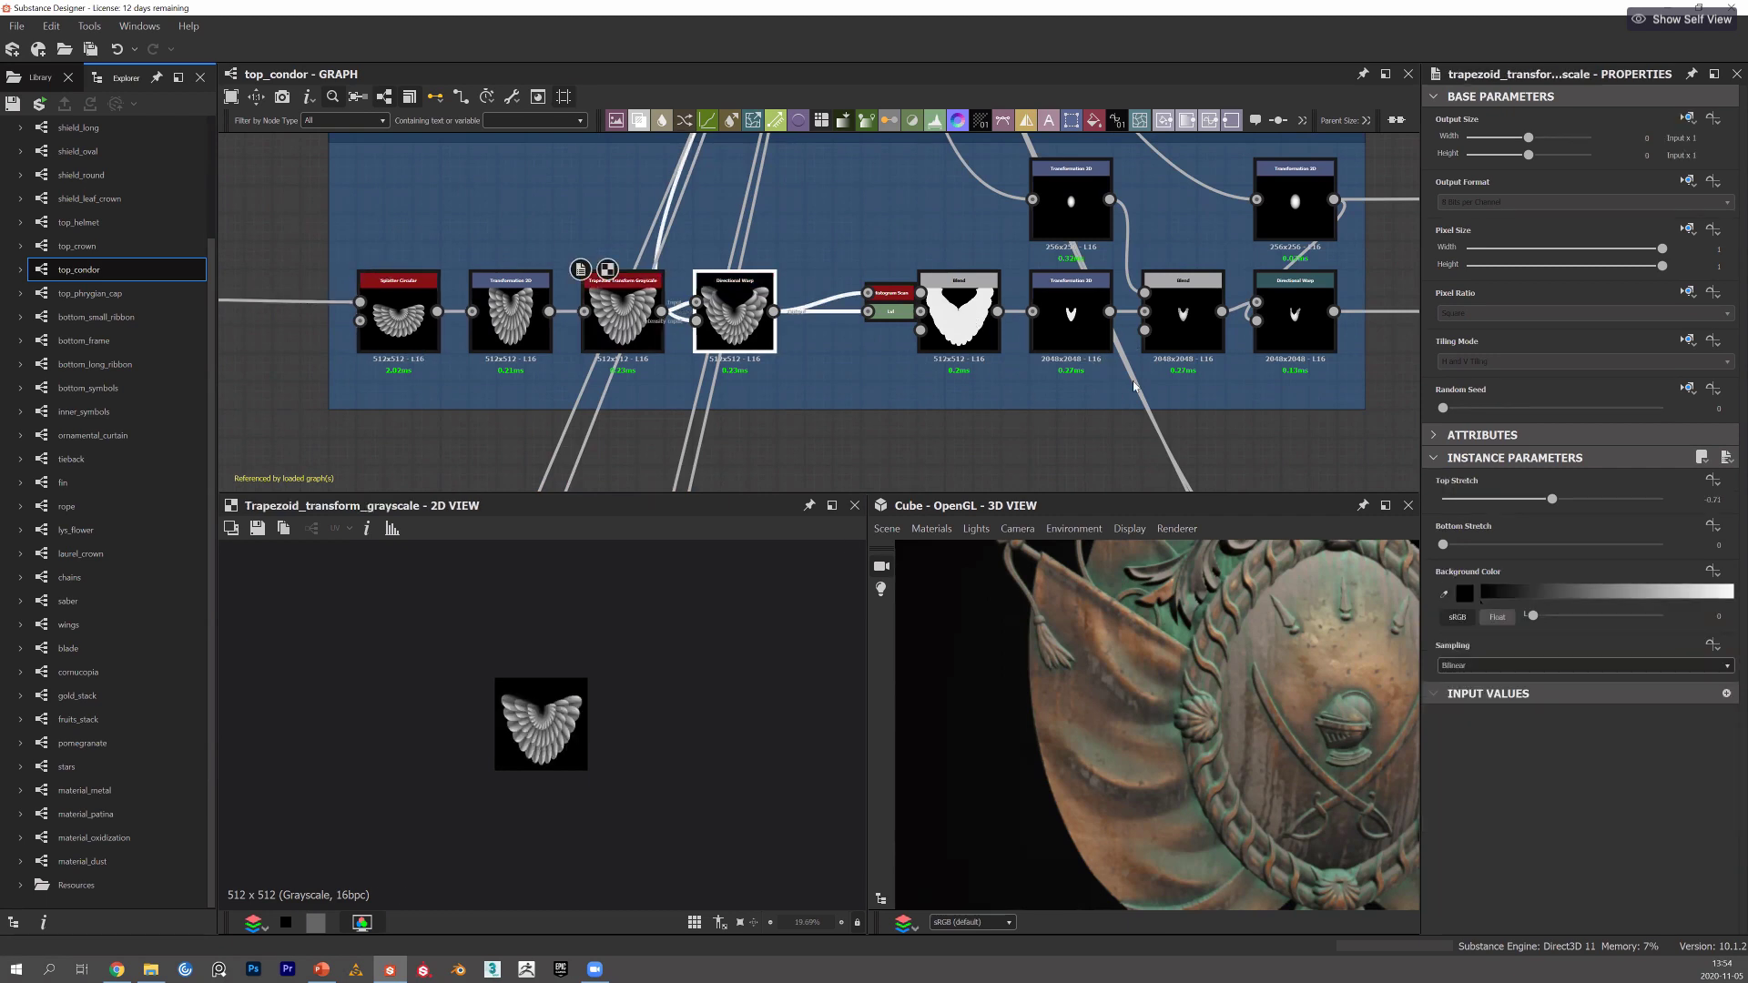
double_click(958, 315)
double_click(1294, 314)
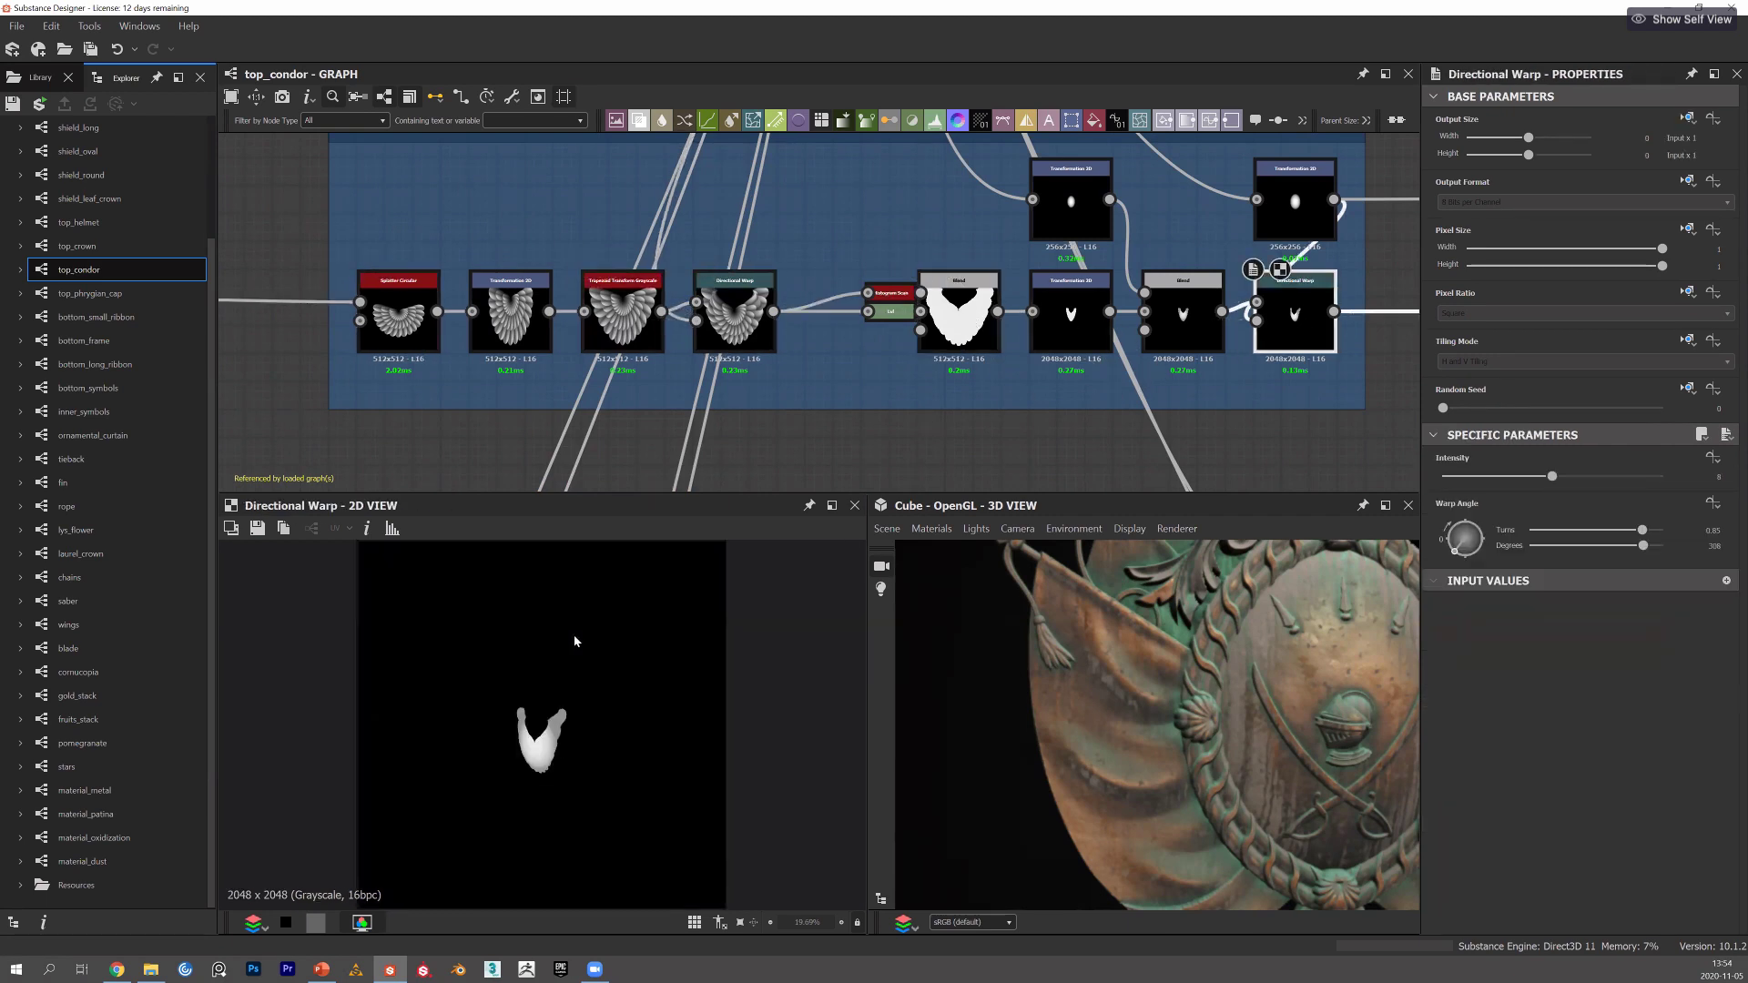
scroll(540, 599, "up", 4)
middle_click_drag(1074, 339, 979, 364)
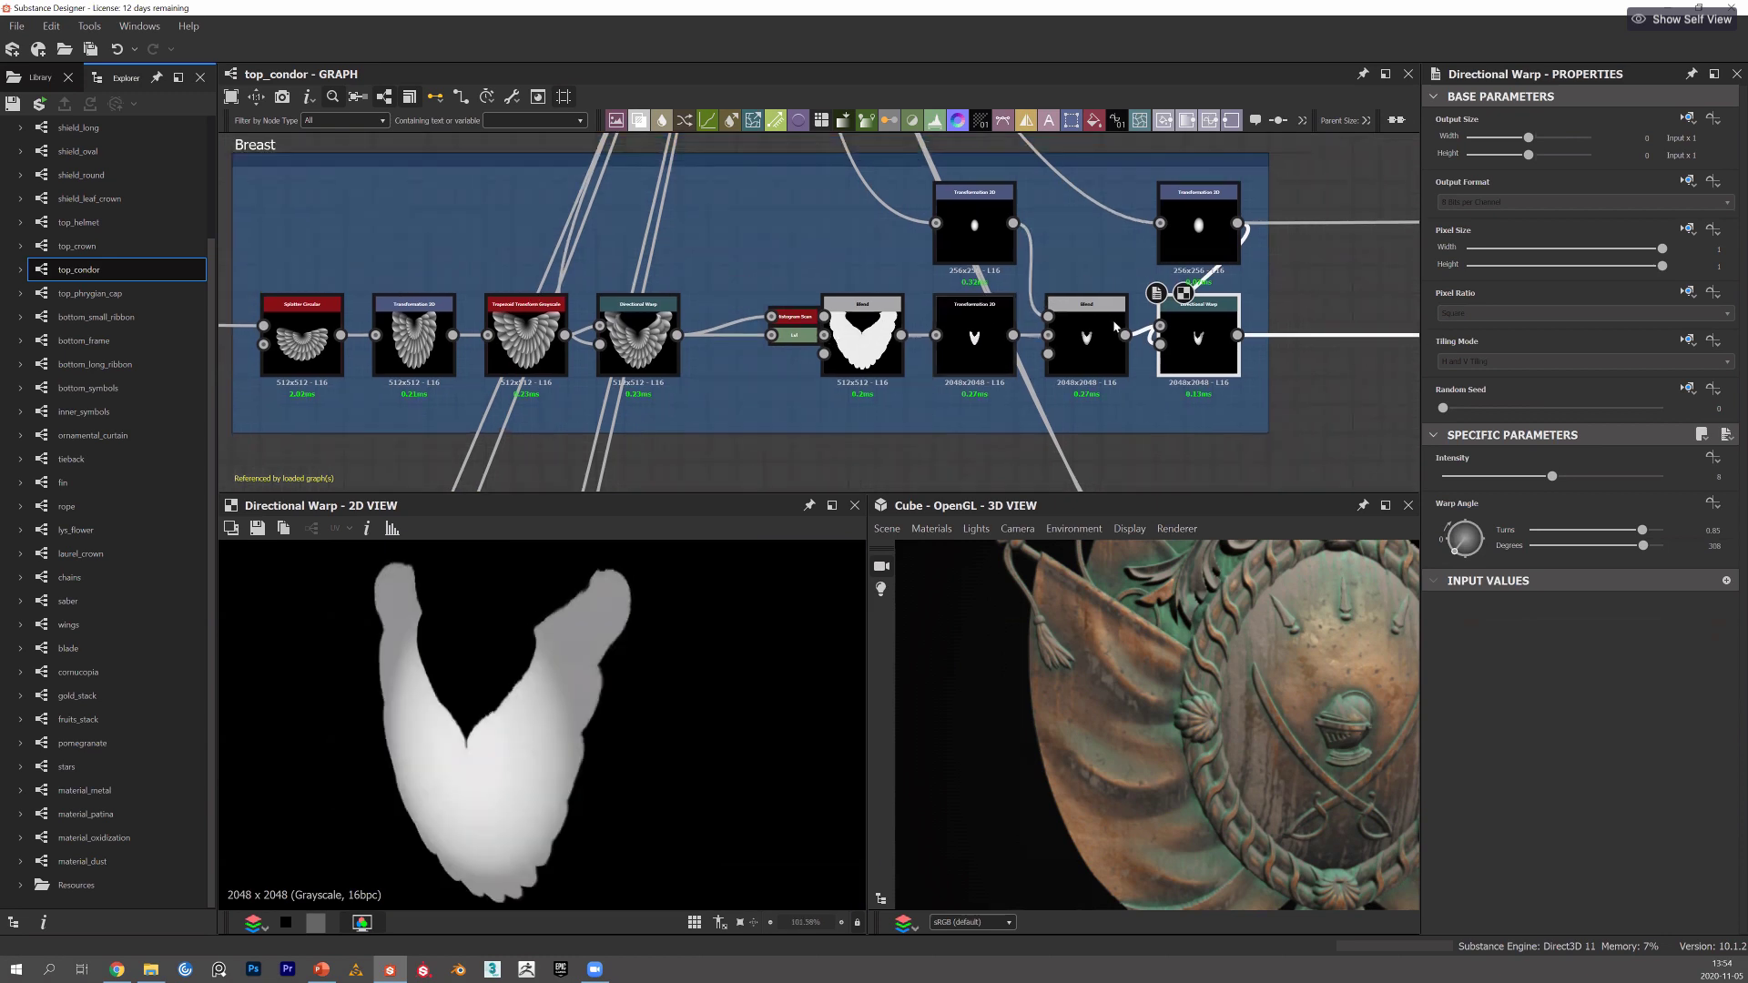
scroll(1244, 358, "up", 1)
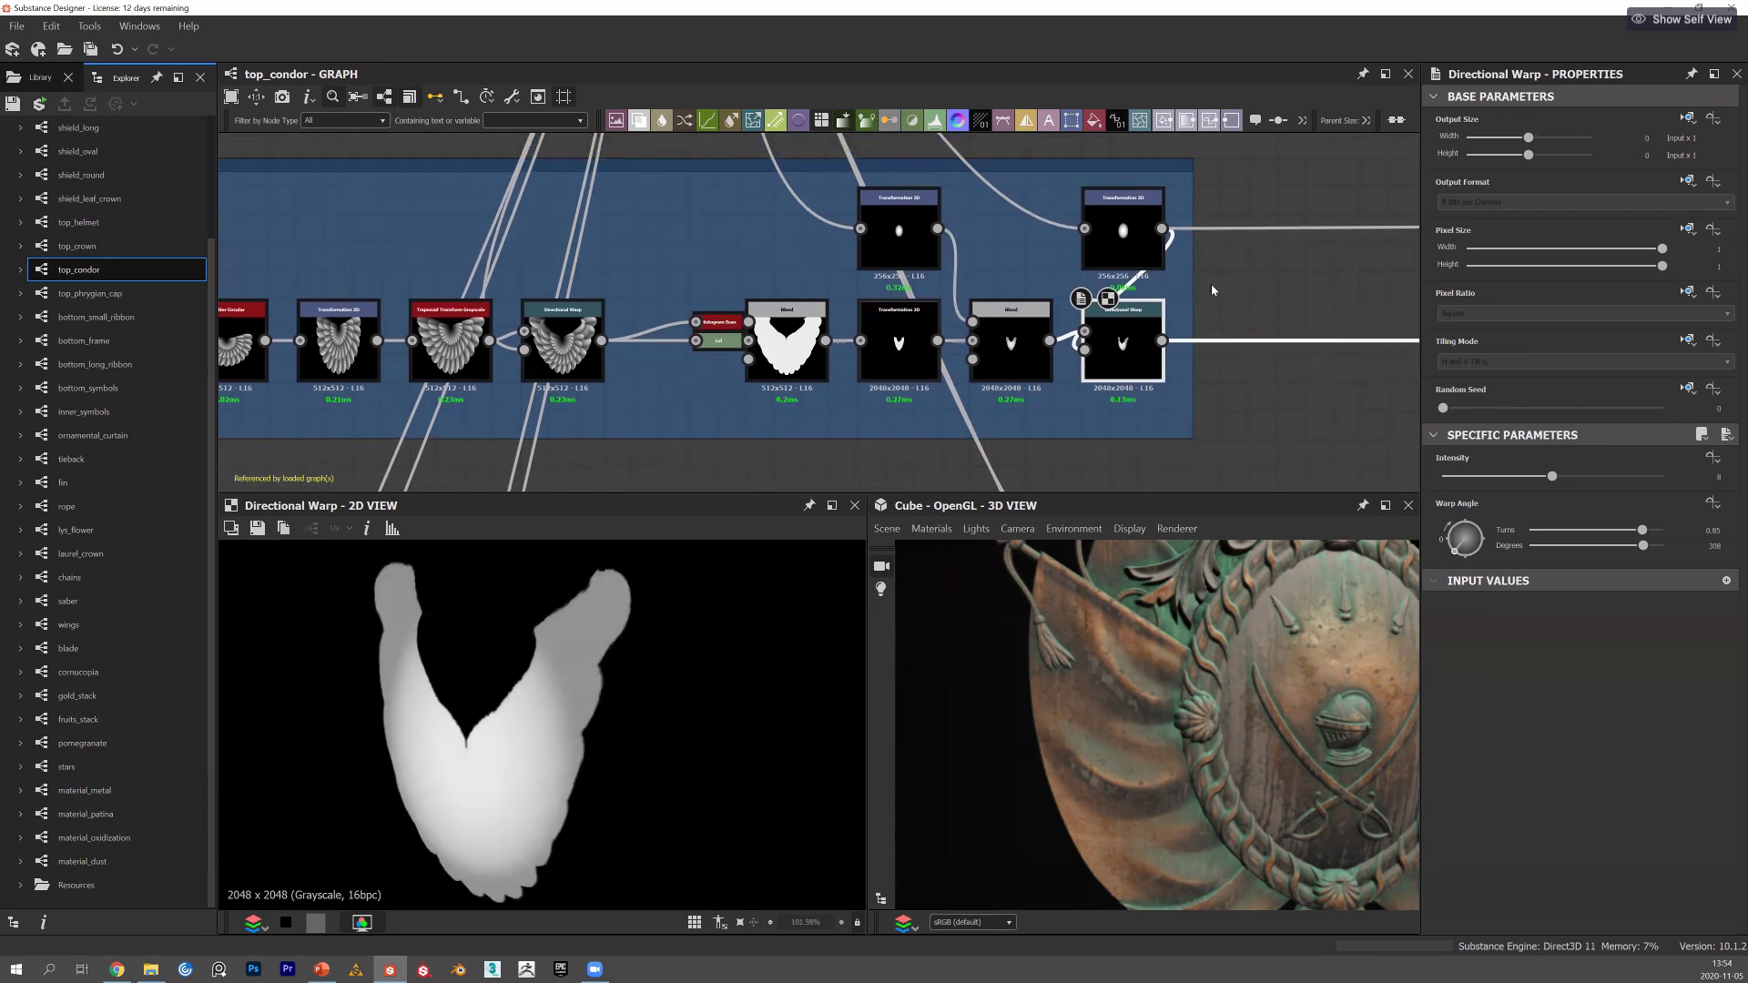
scroll(1210, 282, "up", 1)
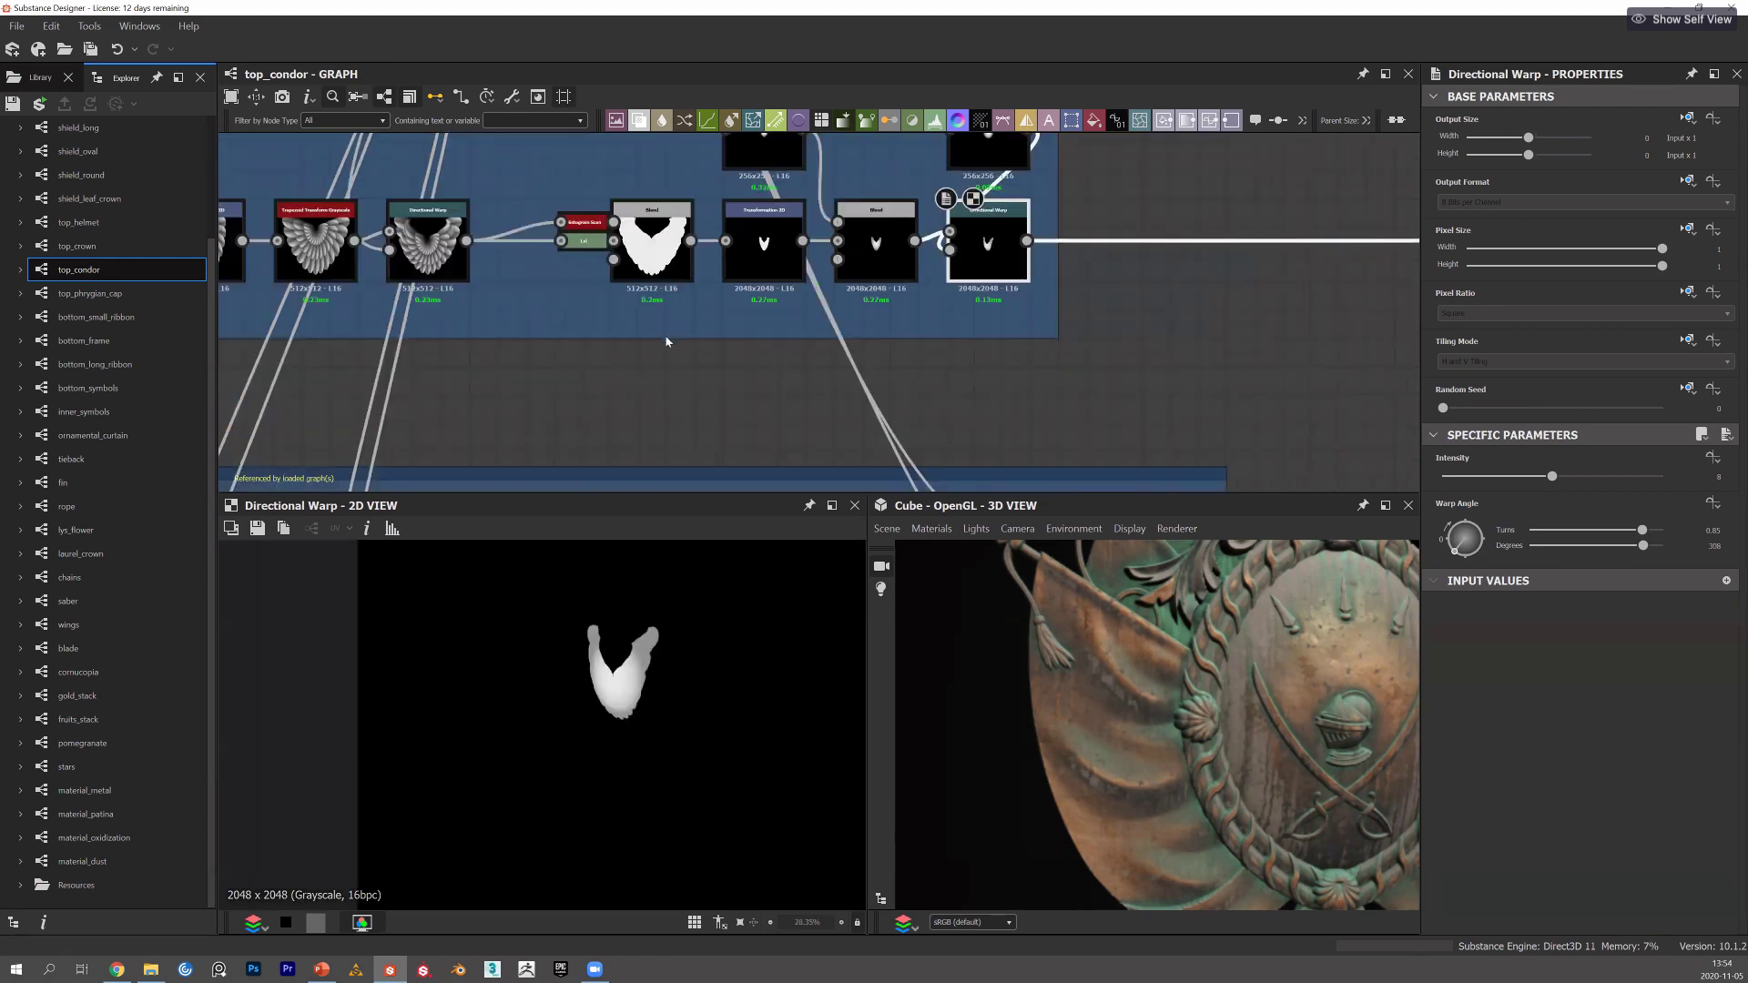
Preview the first nodes of the Height Build Up frame, from the Transformation 2D through the mirror node to the two following Blends.
scroll(629, 326, "down", 4)
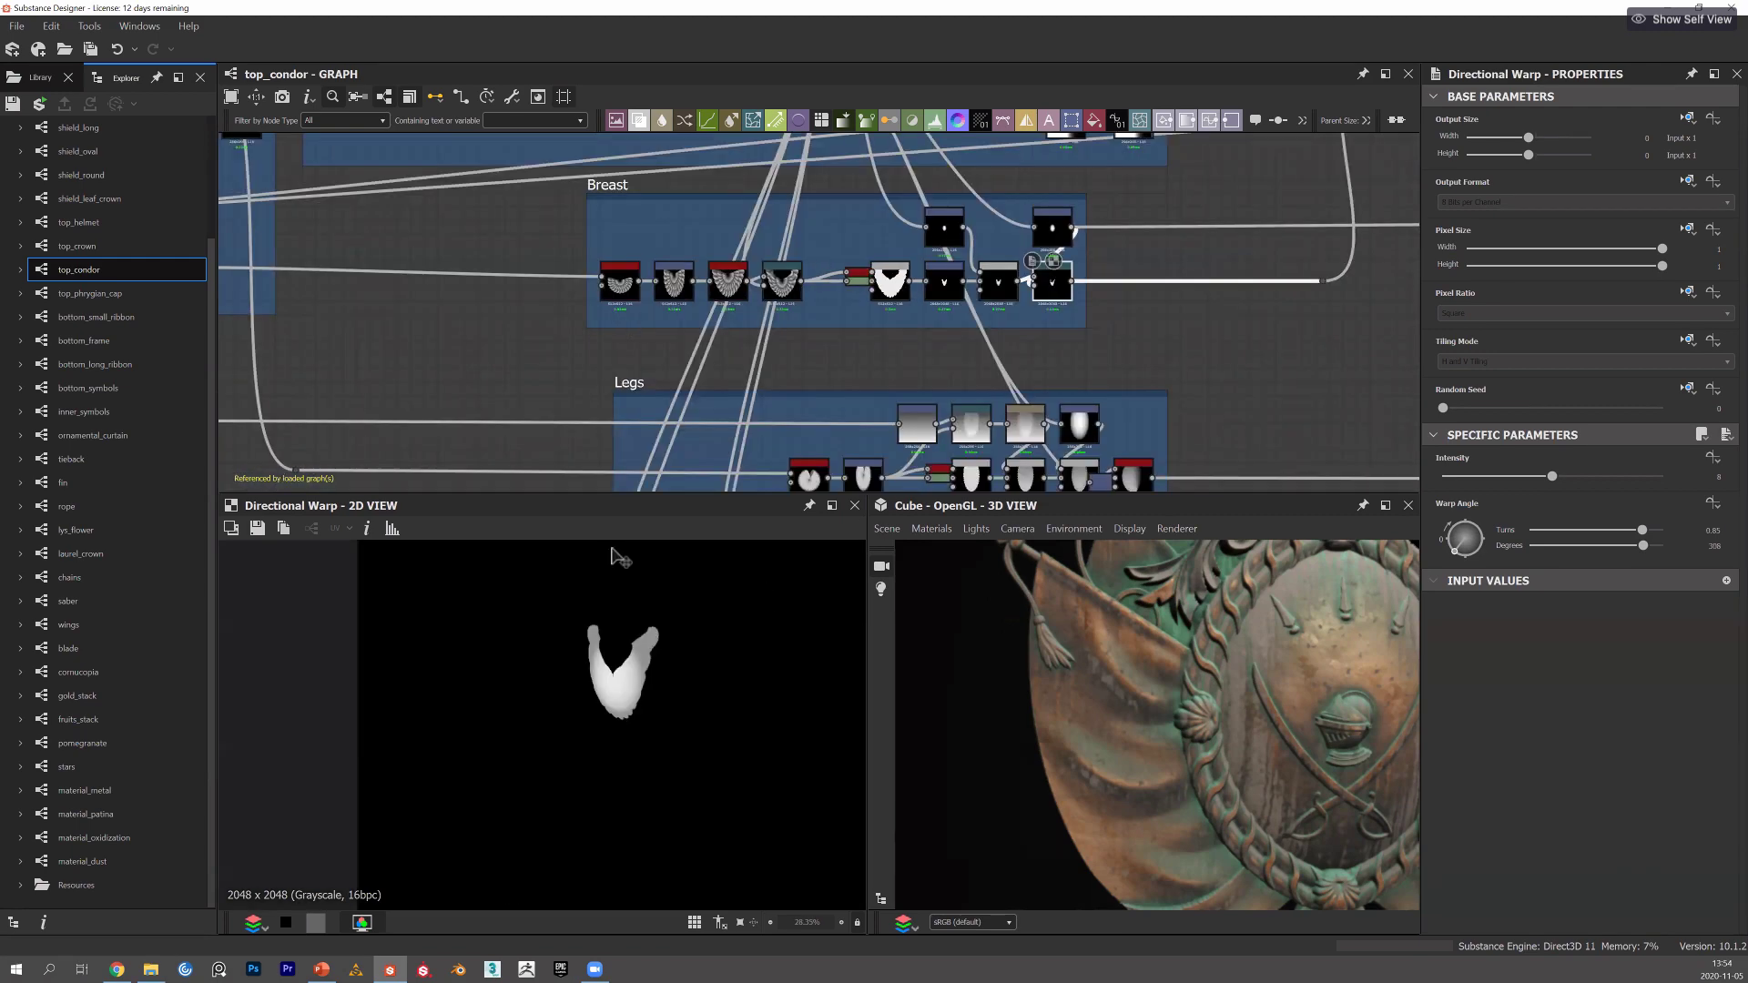
scroll(730, 312, "down", 2)
scroll(494, 310, "down", 1)
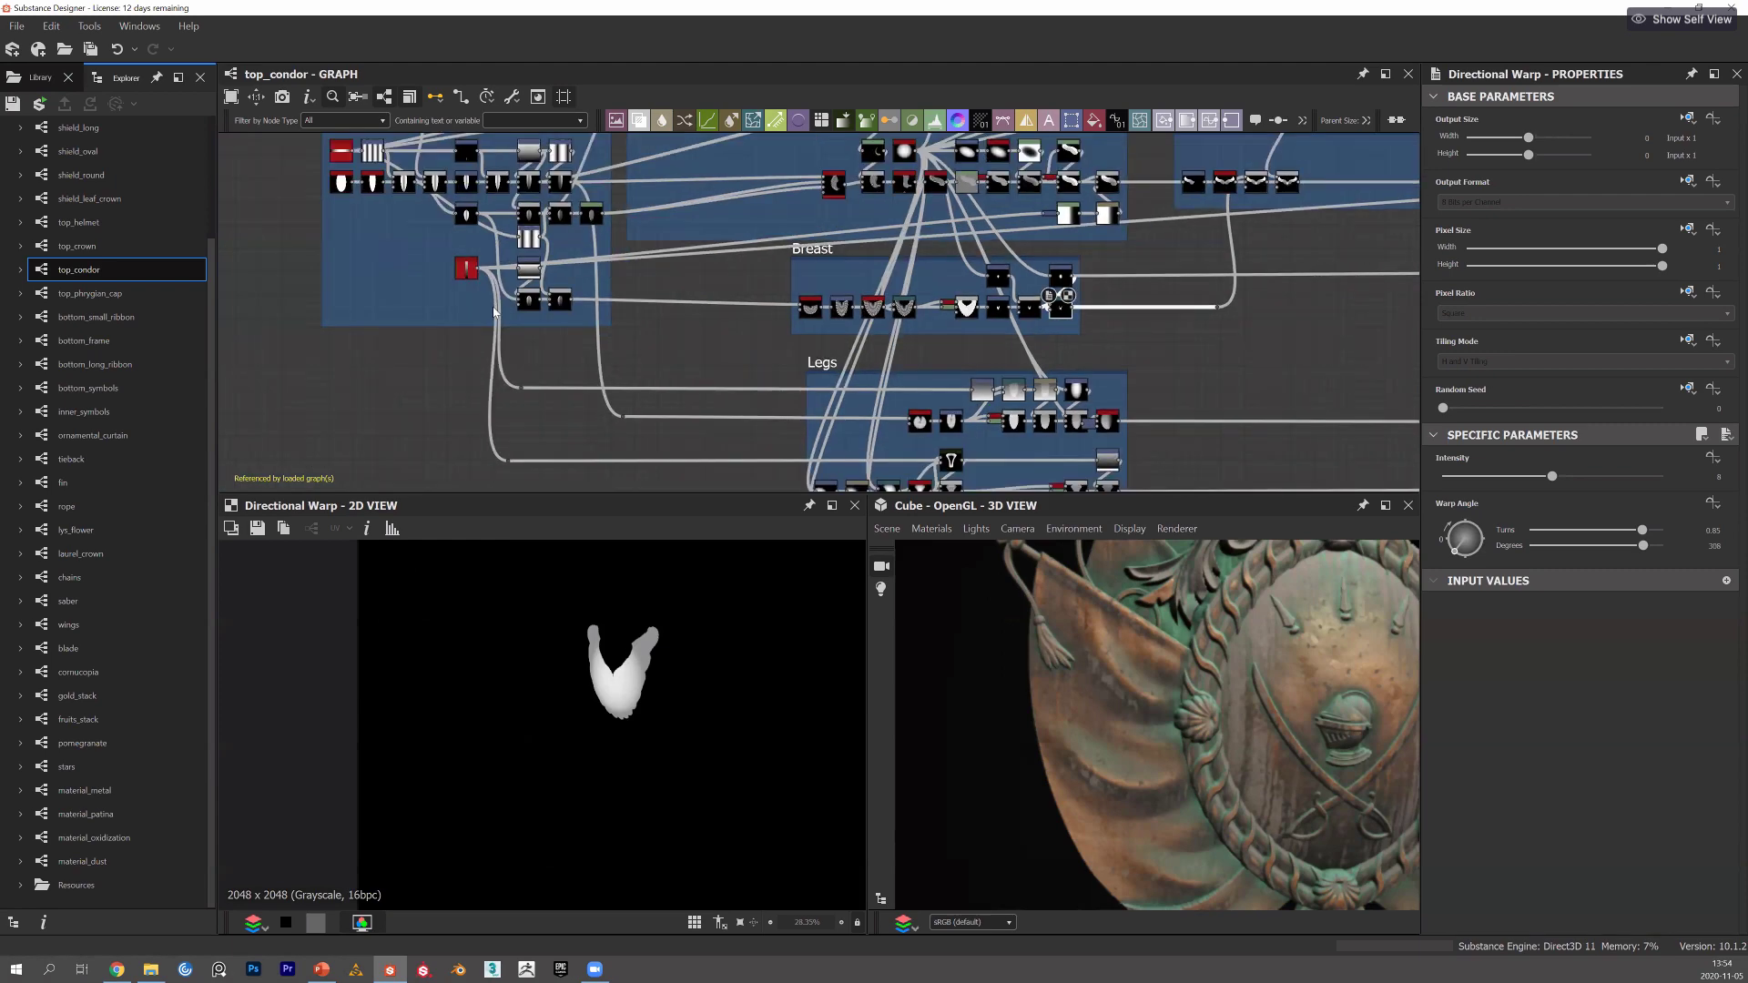
middle_click_drag(1046, 173, 779, 353)
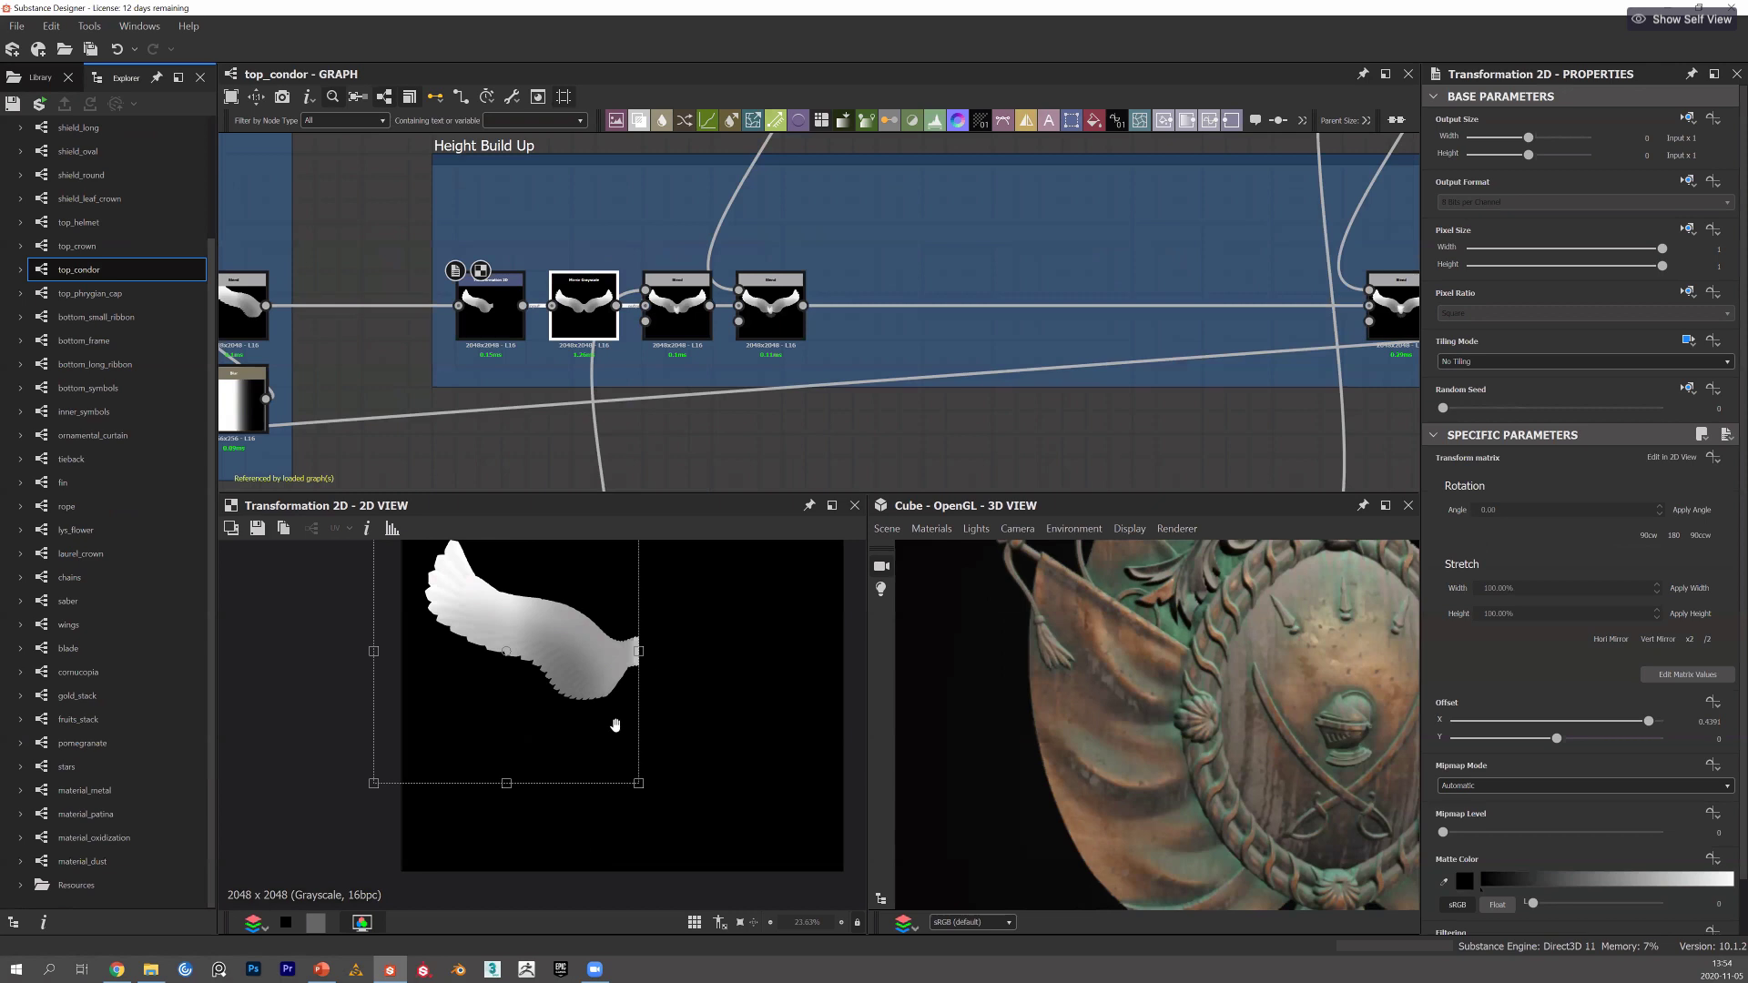
left_click(584, 305)
left_click(677, 305)
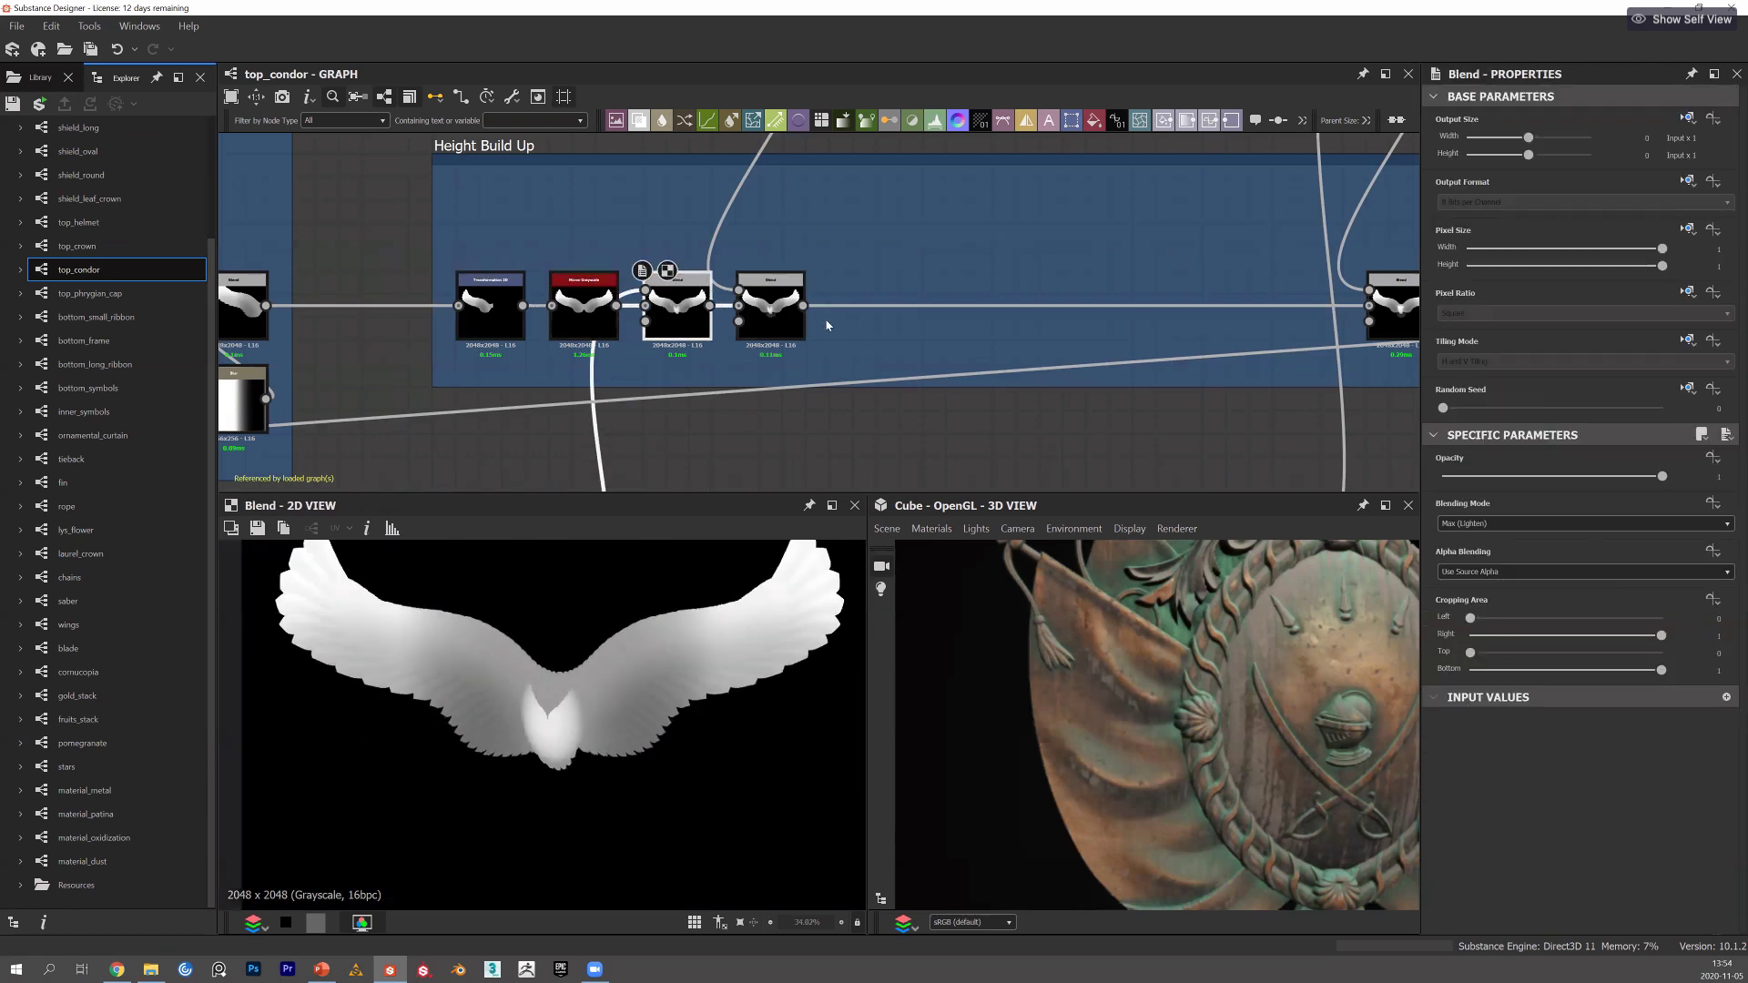
left_click(770, 305)
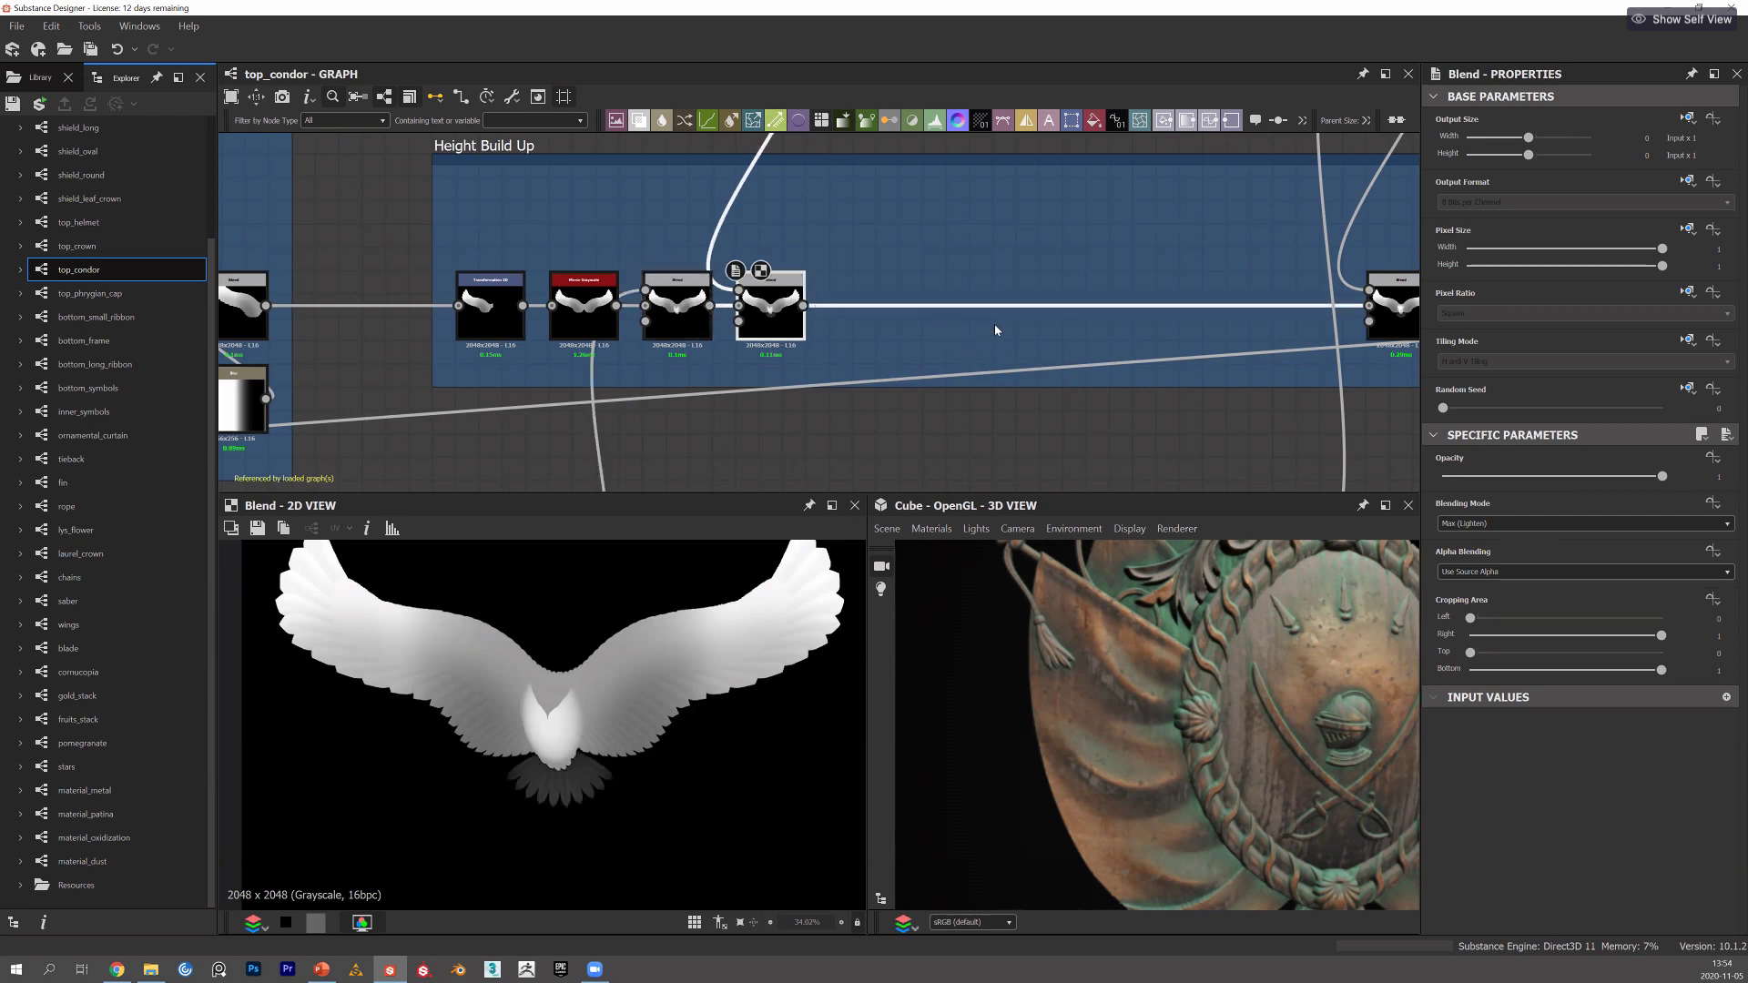
Preview the remaining Blends of the Height Build Up frame that add the condor's other parts, and the final Height output.
middle_click_drag(1019, 323, 802, 322)
middle_click_drag(1156, 348, 815, 348)
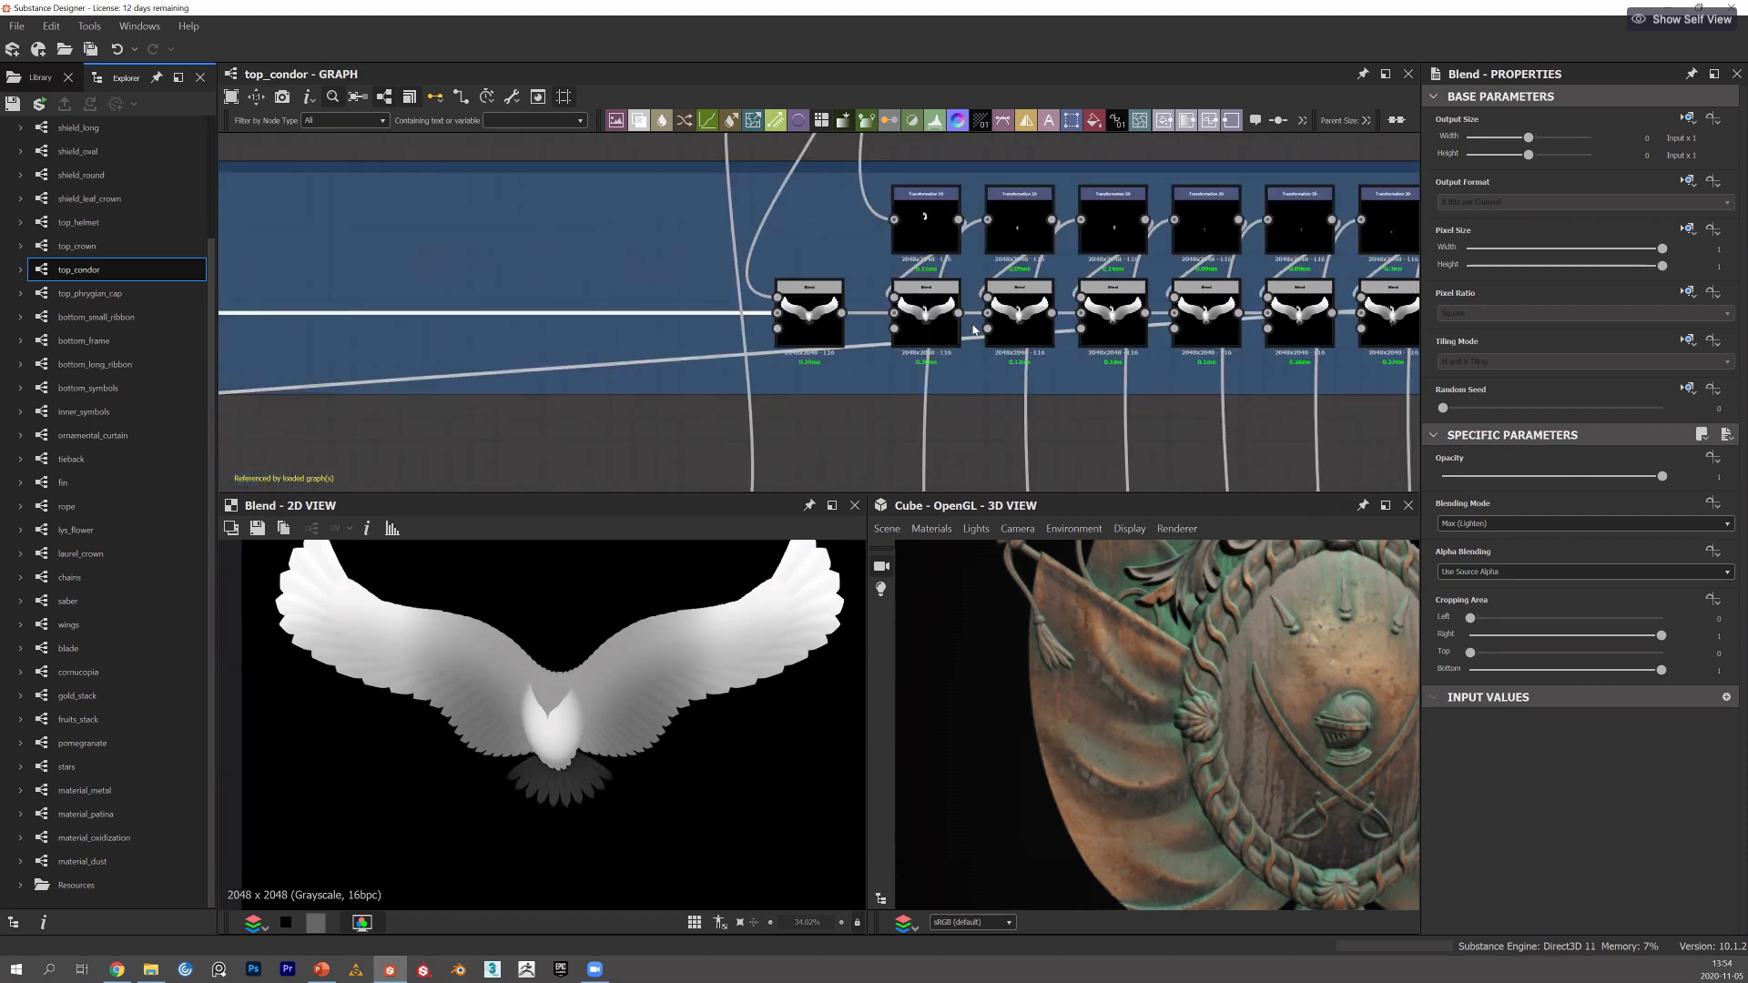
left_click(810, 301)
left_click(1112, 300)
middle_click_drag(1113, 301, 711, 250)
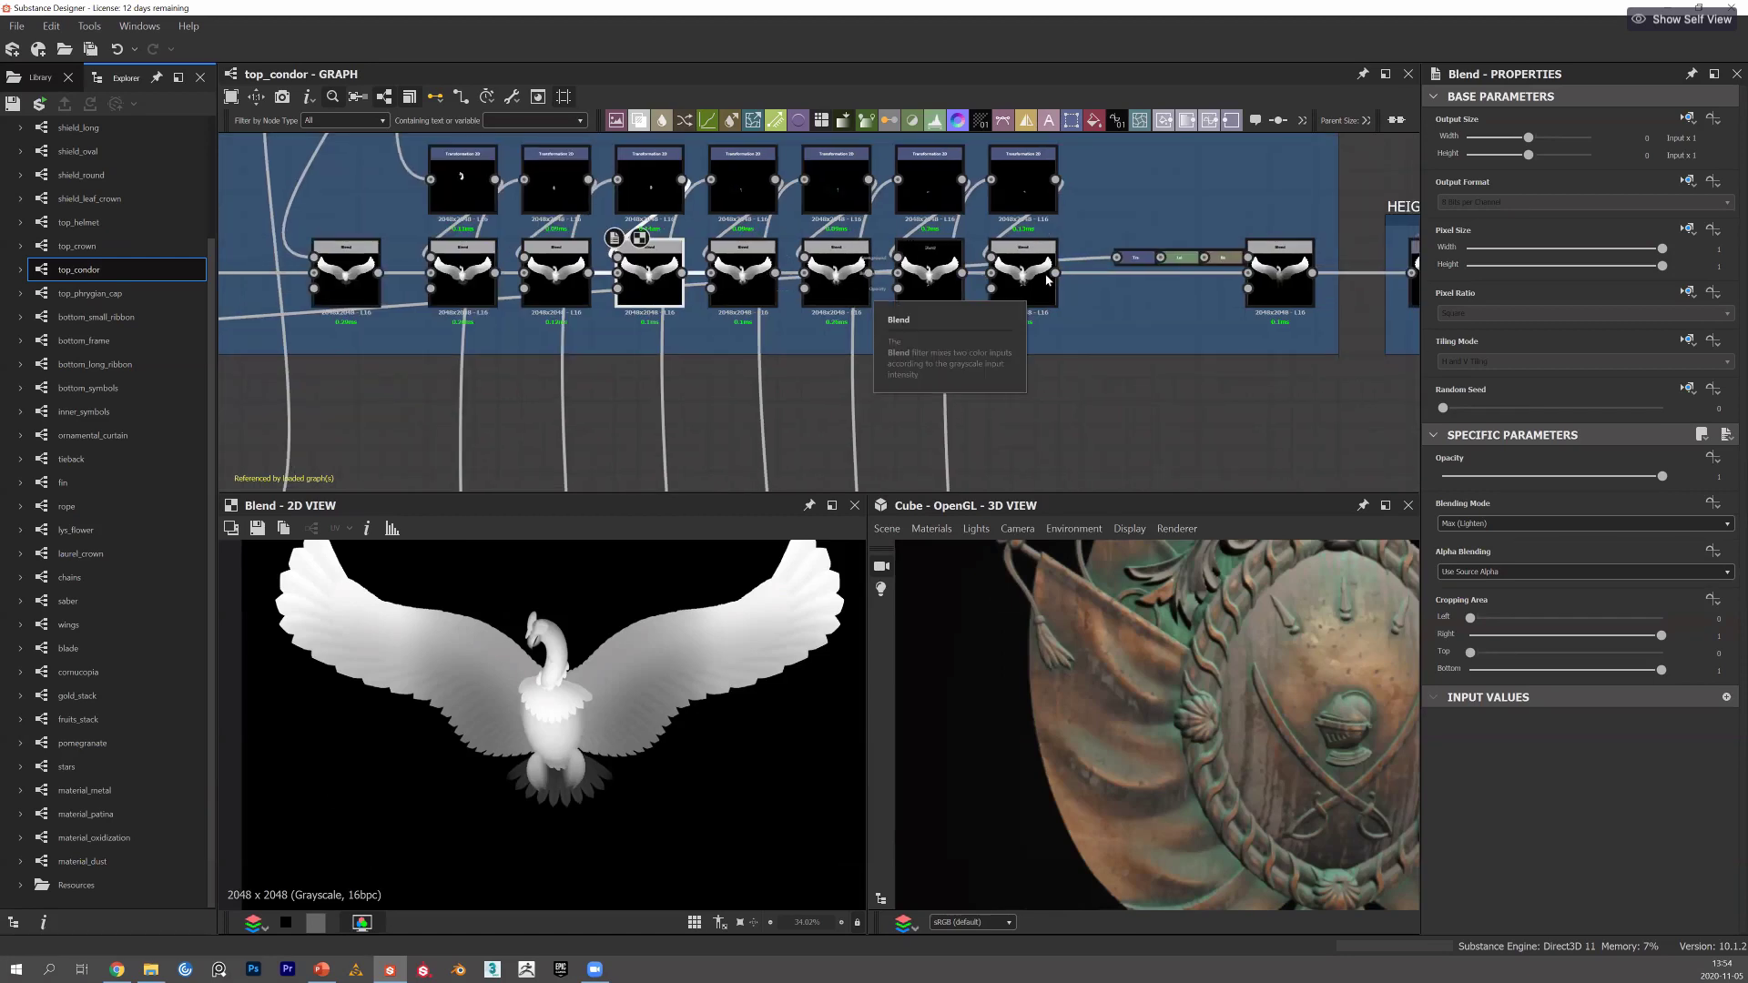
left_click(1046, 281)
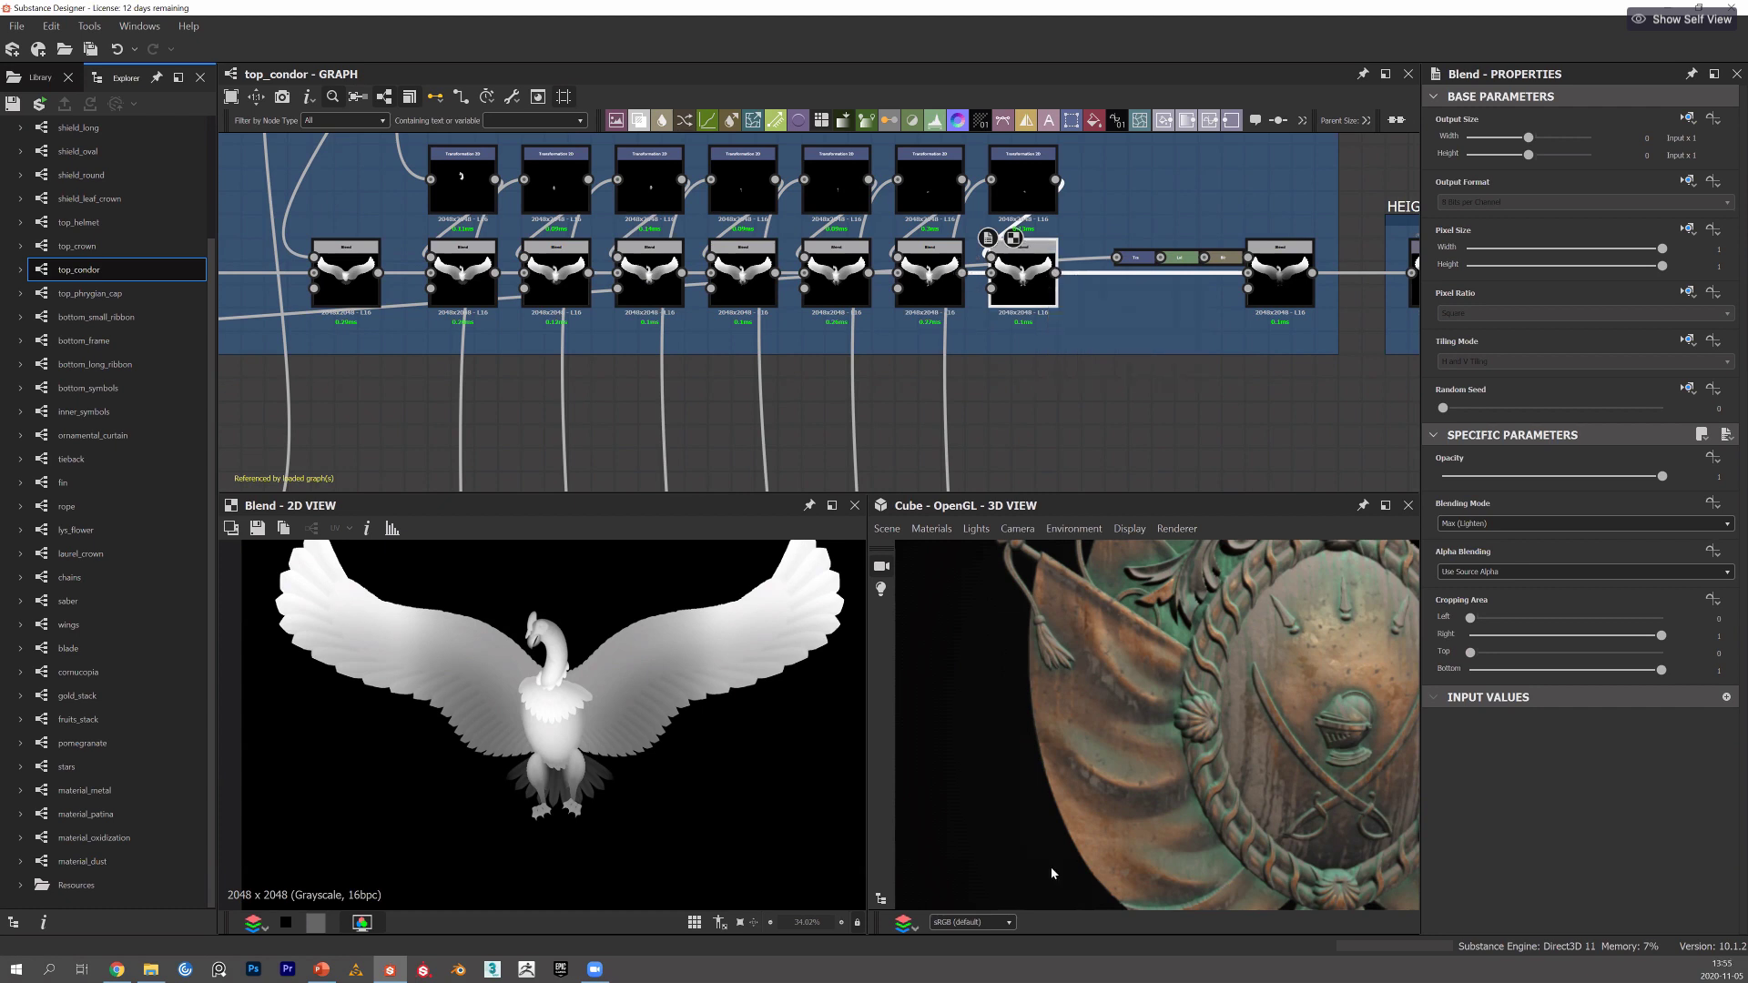
middle_click_drag(1291, 364, 1105, 341)
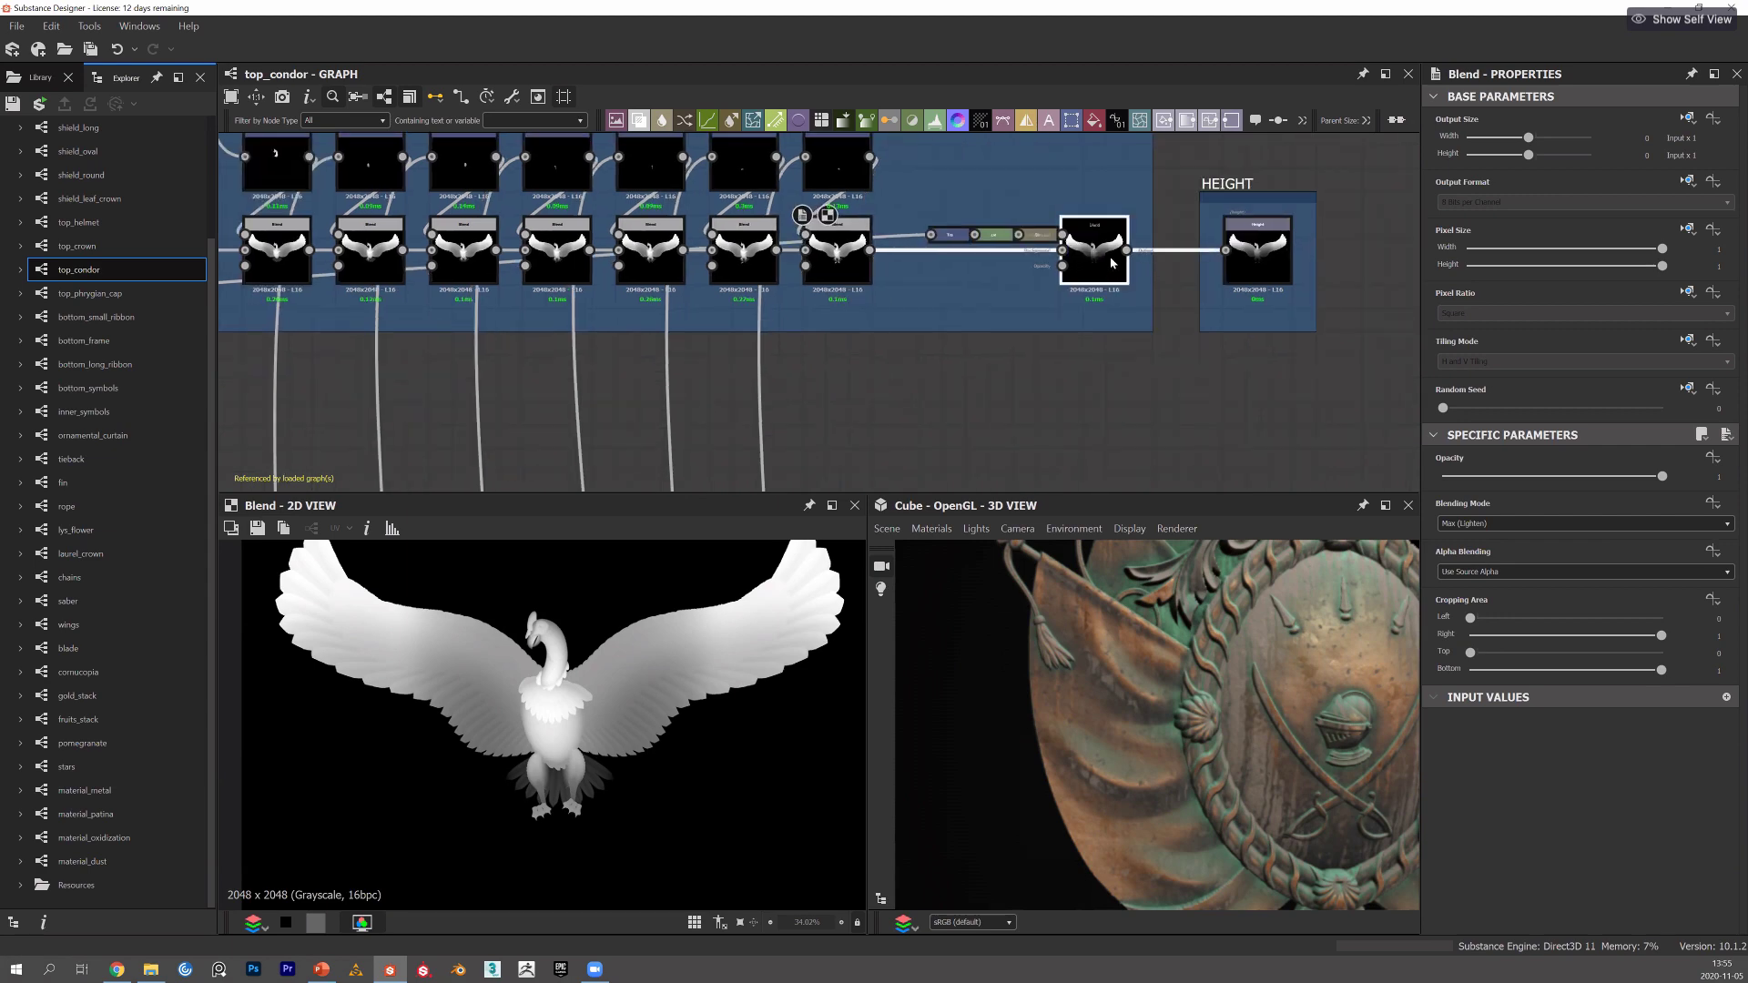
double_click(1268, 265)
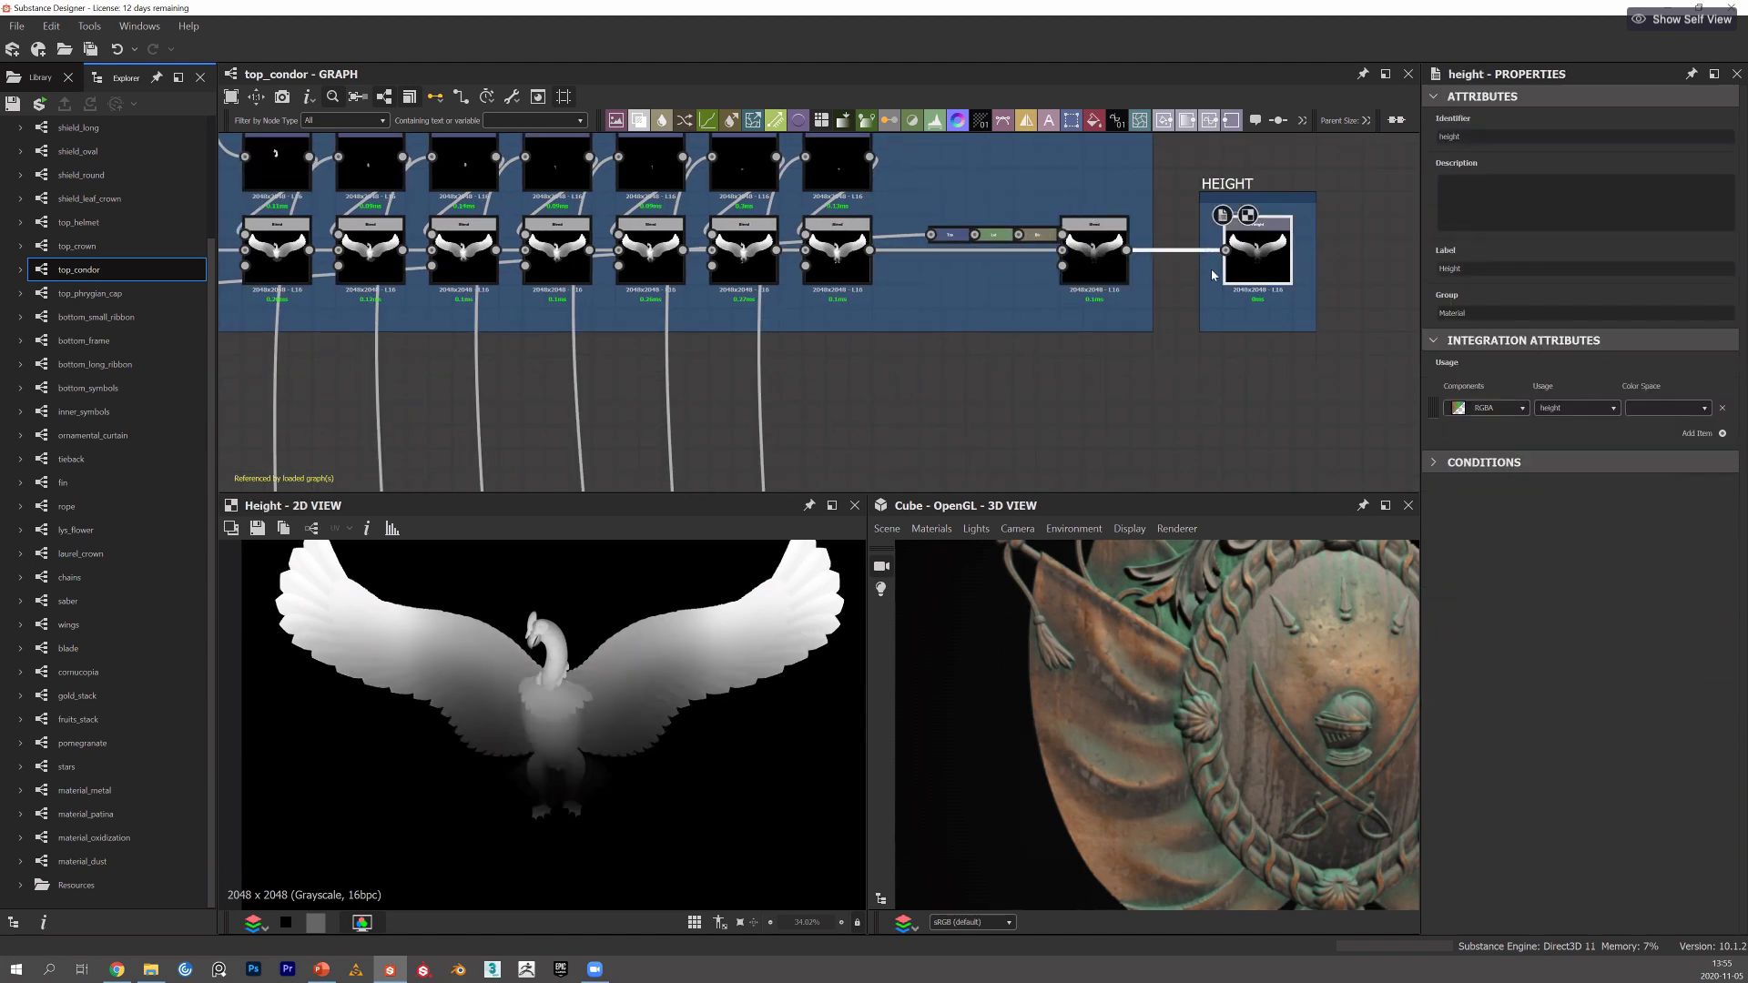
Survey the whole top_condor graph with all its frames and return to the start of the package's graph list.
scroll(1268, 265, "down", 5)
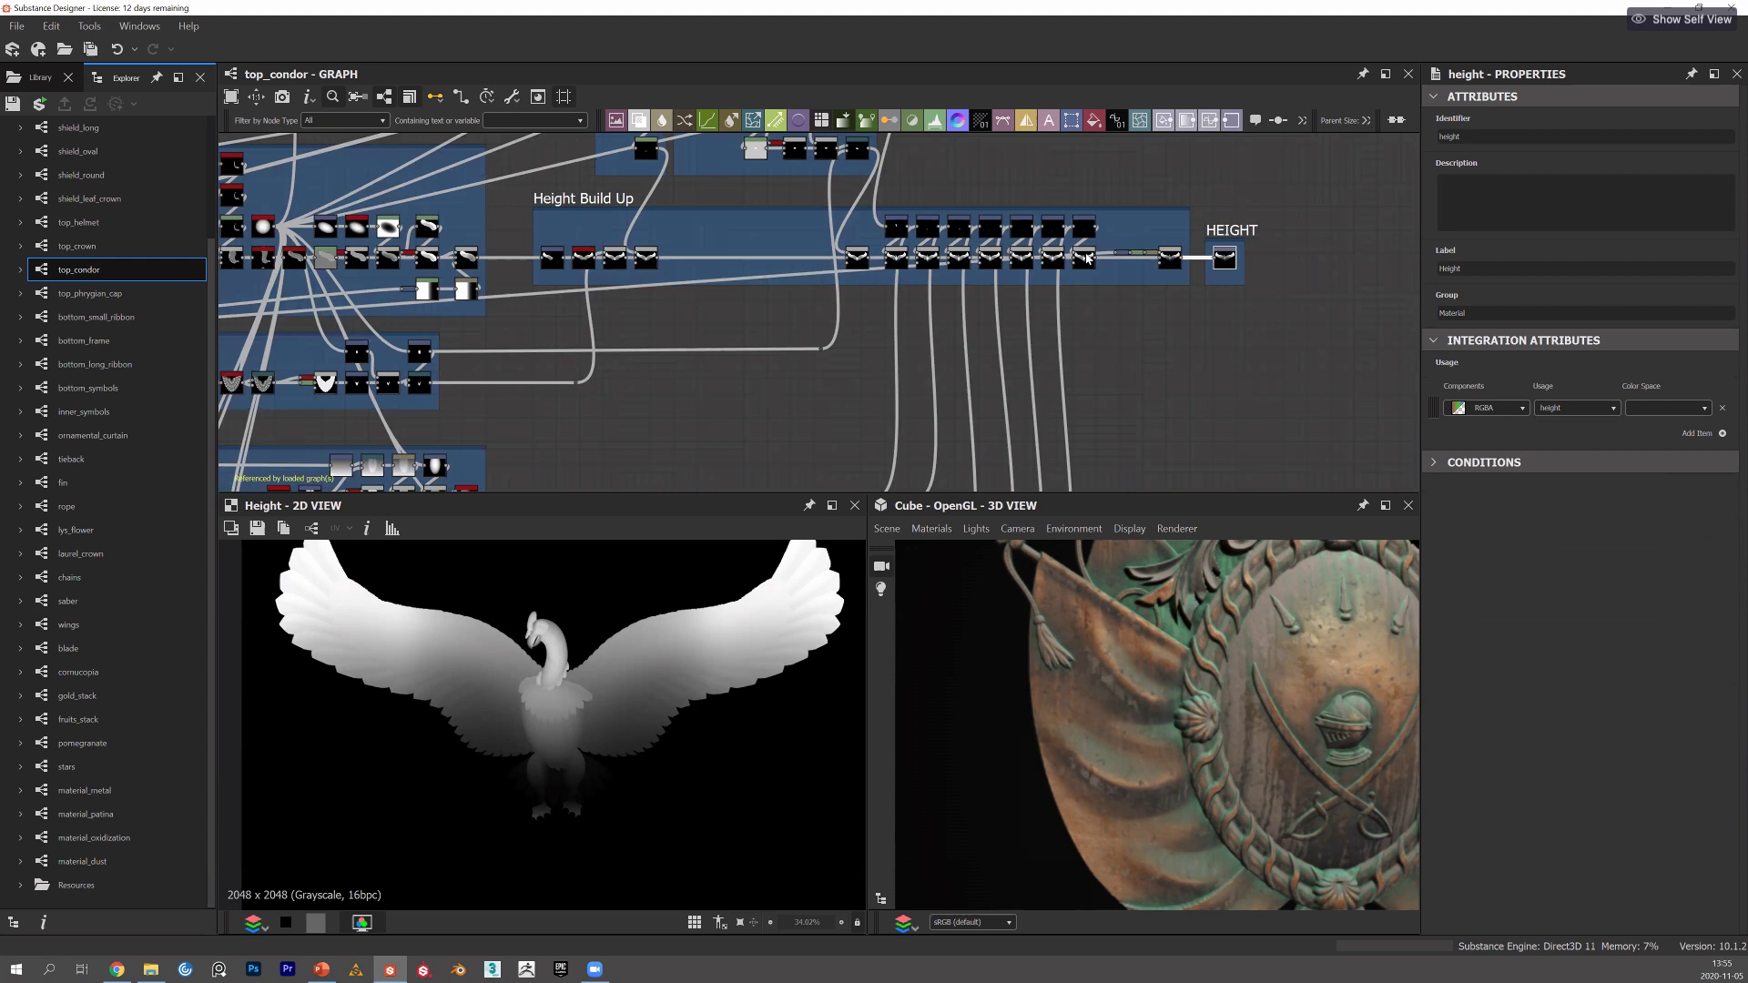
scroll(1123, 252, "down", 1)
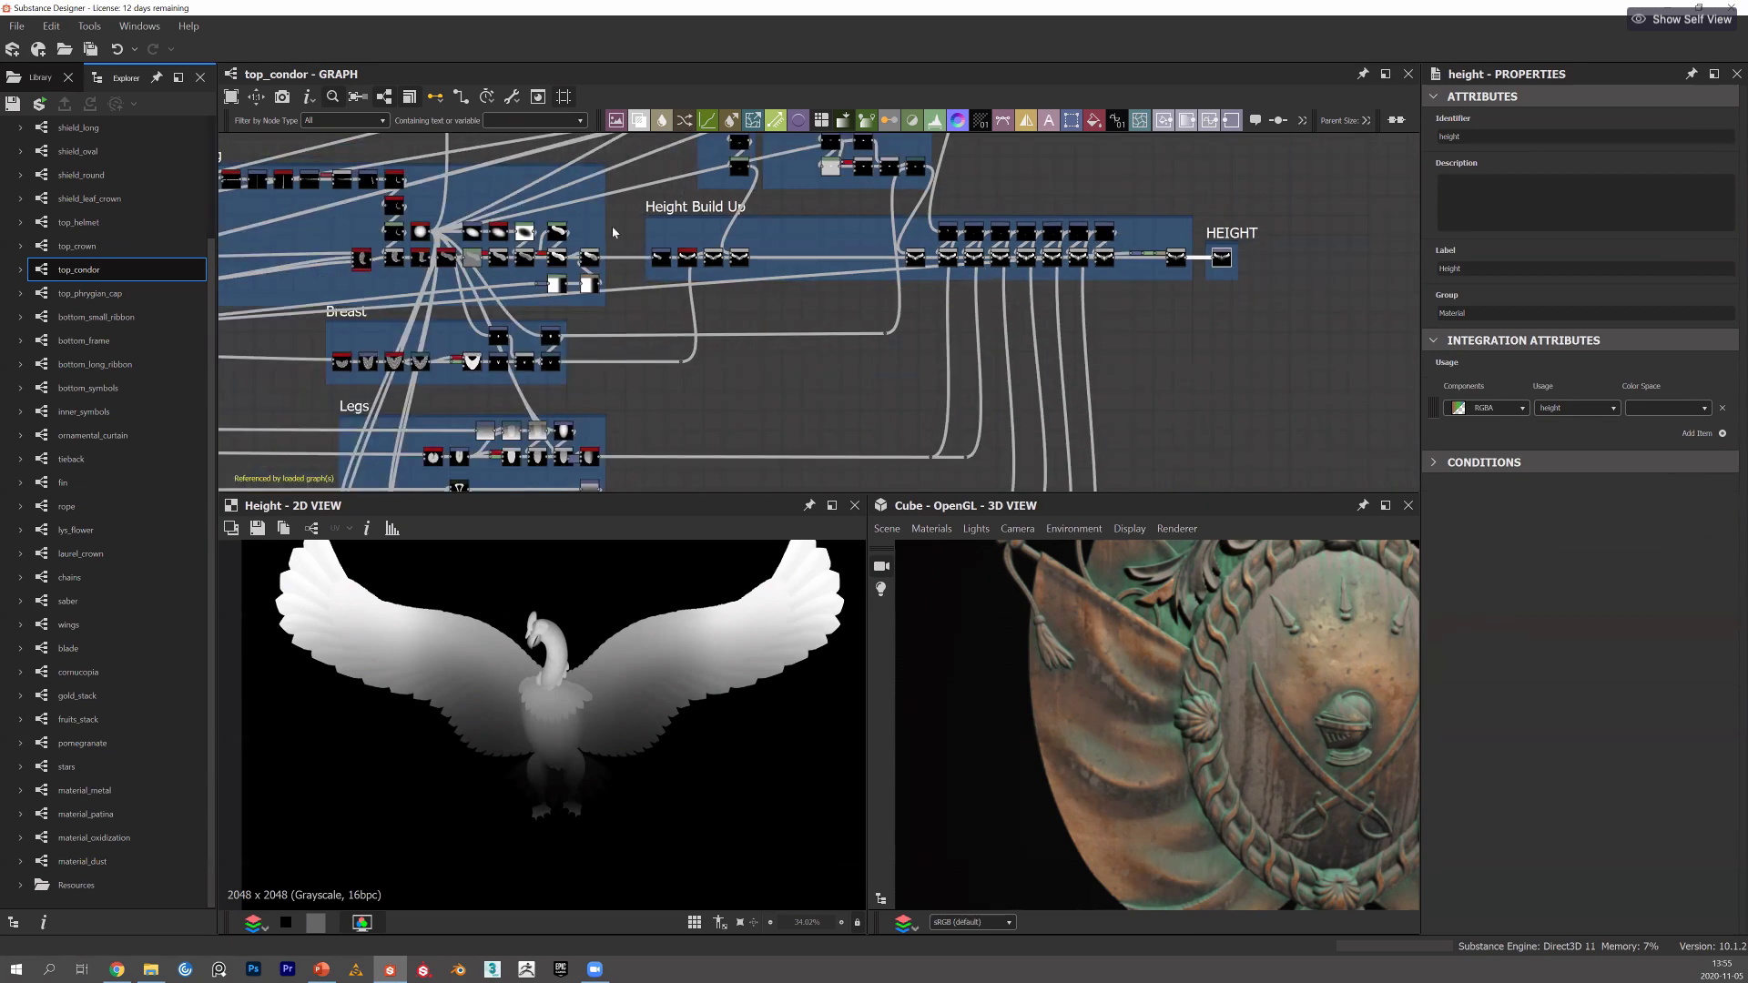
scroll(838, 326, "down", 1)
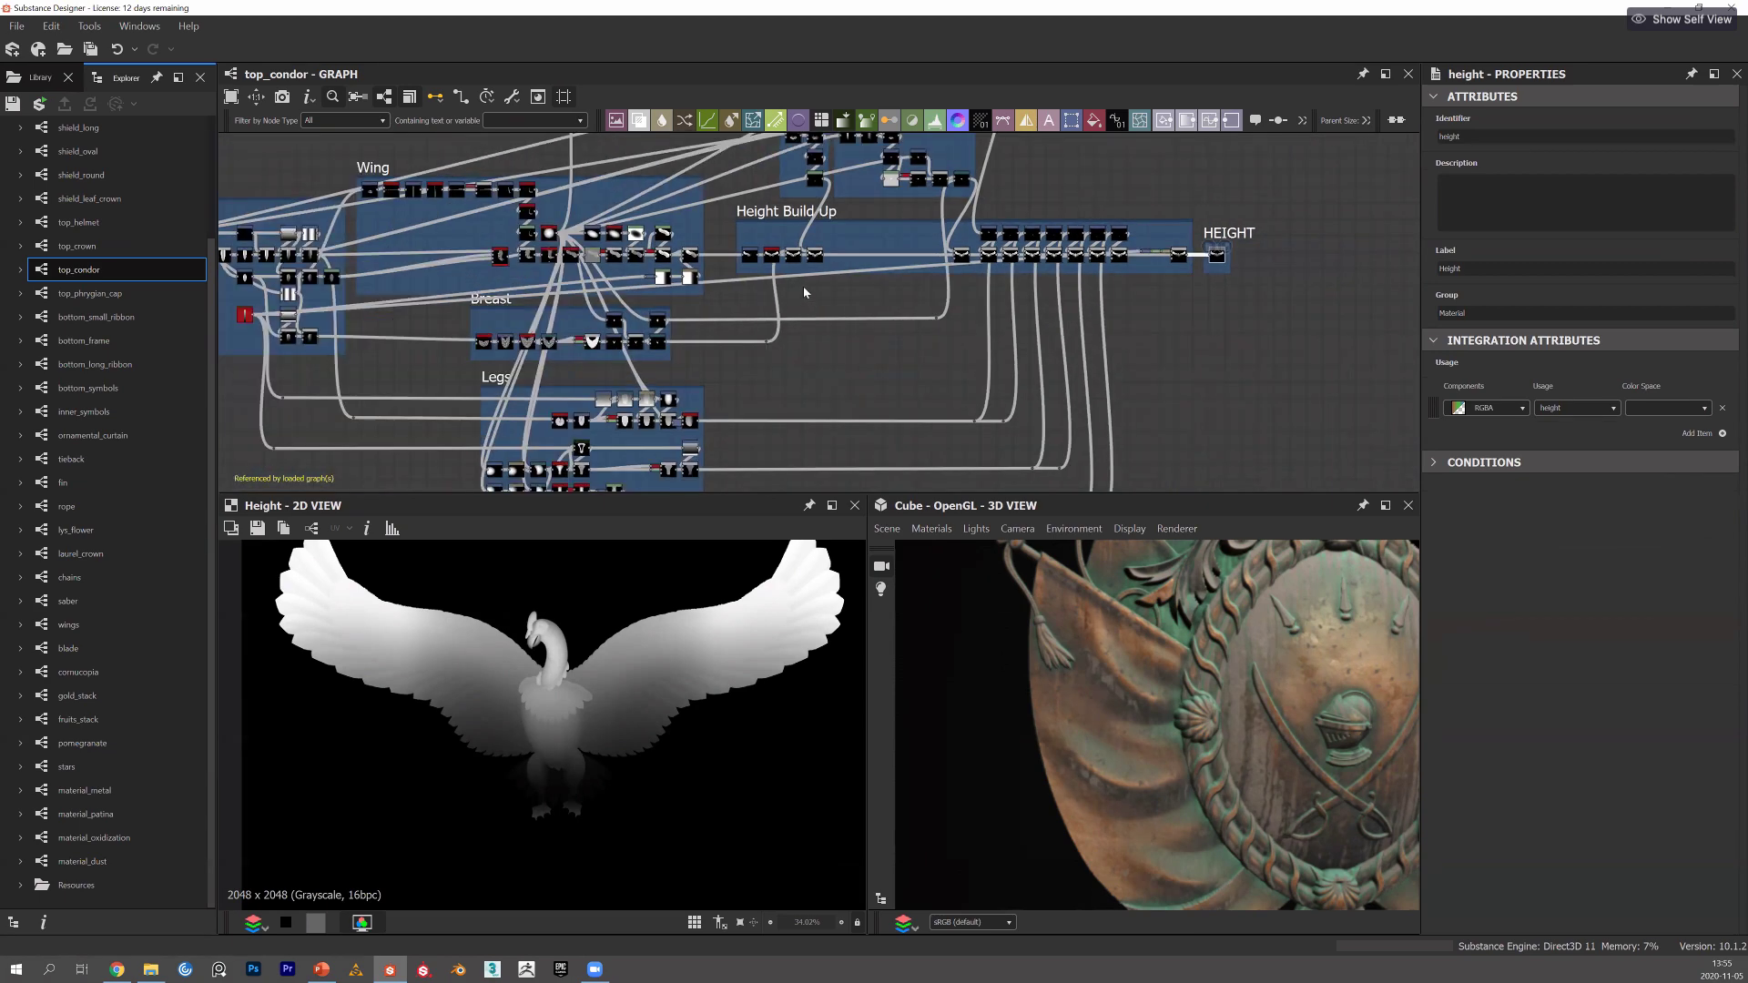
scroll(231, 231, "down", 2)
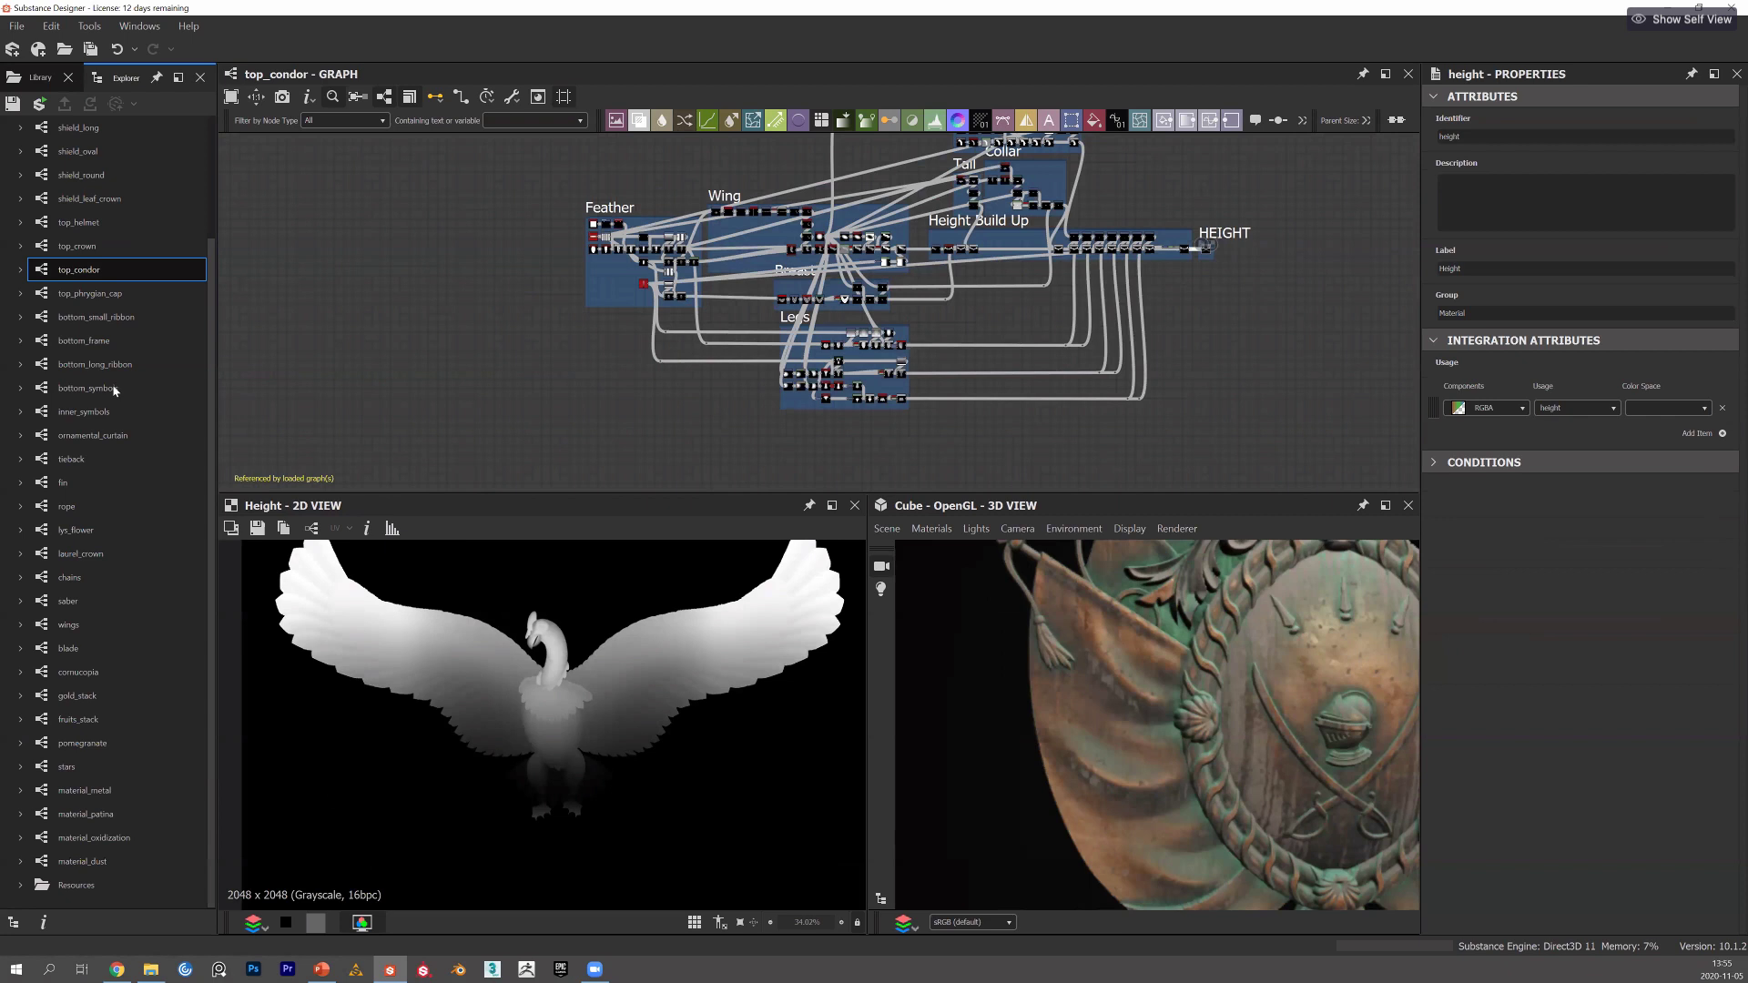
key("f")
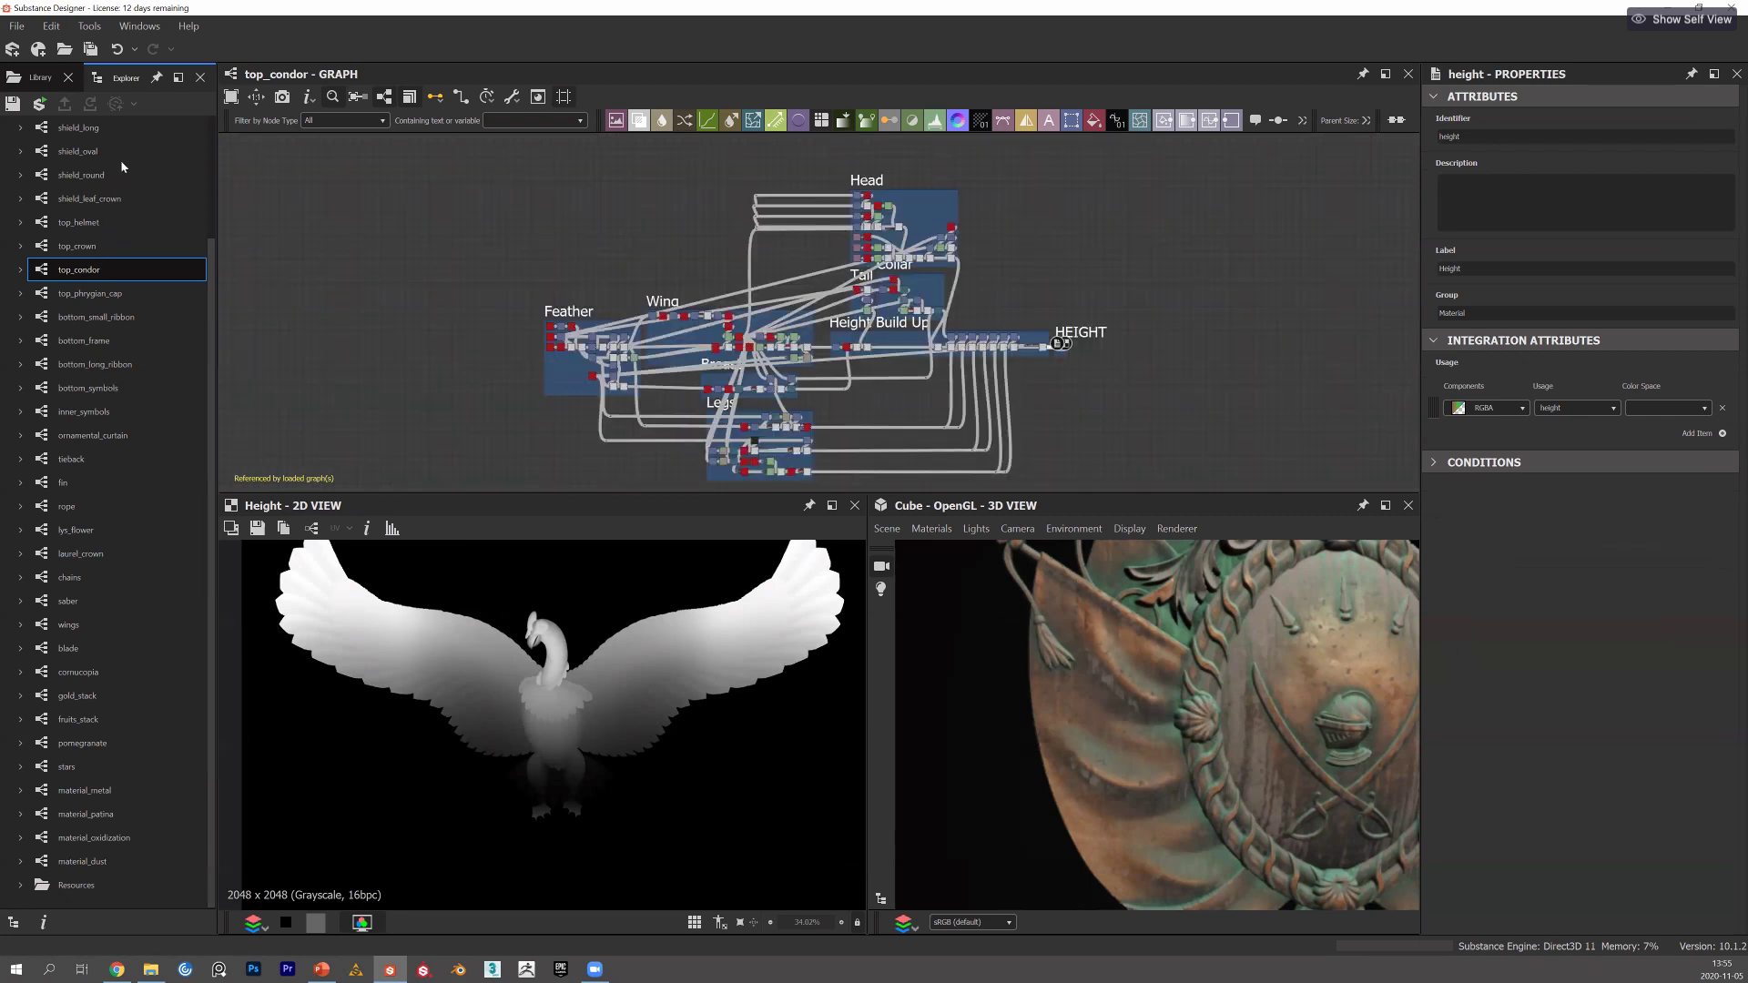
scroll(121, 160, "up", 3)
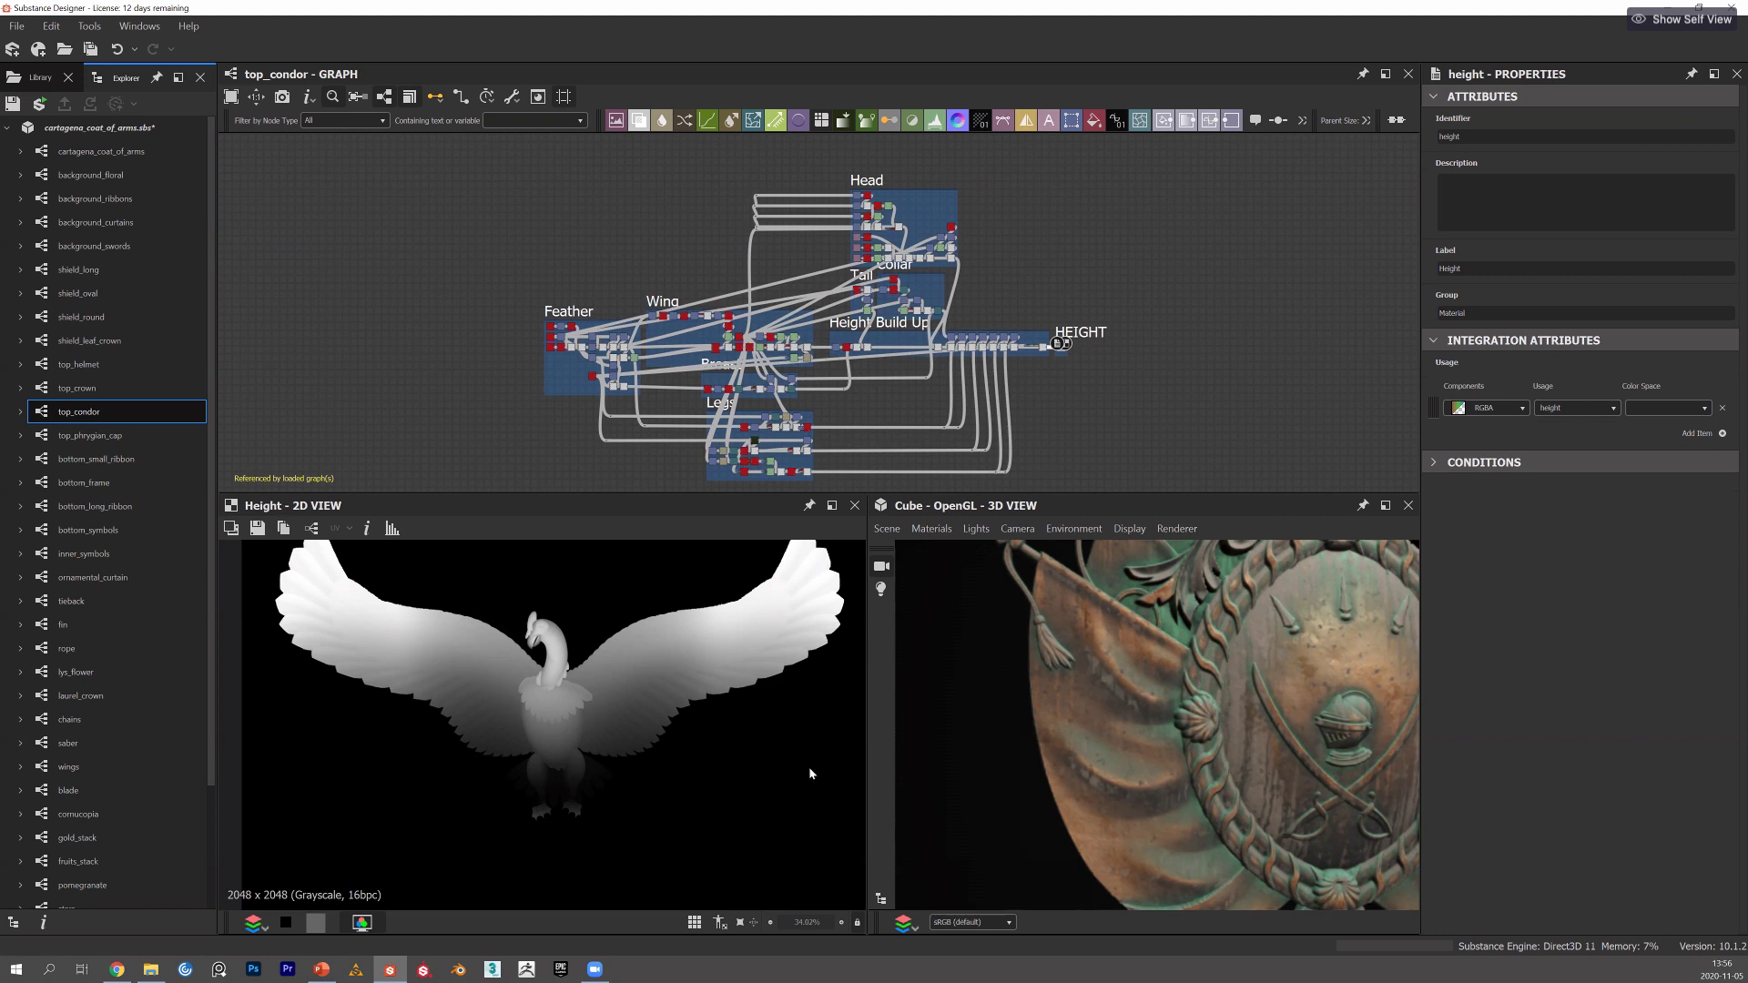
Examine the complete coat of arms from the front in the 3D view.
scroll(1053, 805, "down", 6)
mouse_move(1116, 800)
left_mouse_down()
mouse_move(1223, 814)
mouse_move(1115, 768)
left_mouse_up()
middle_click_drag(1114, 769, 995, 666)
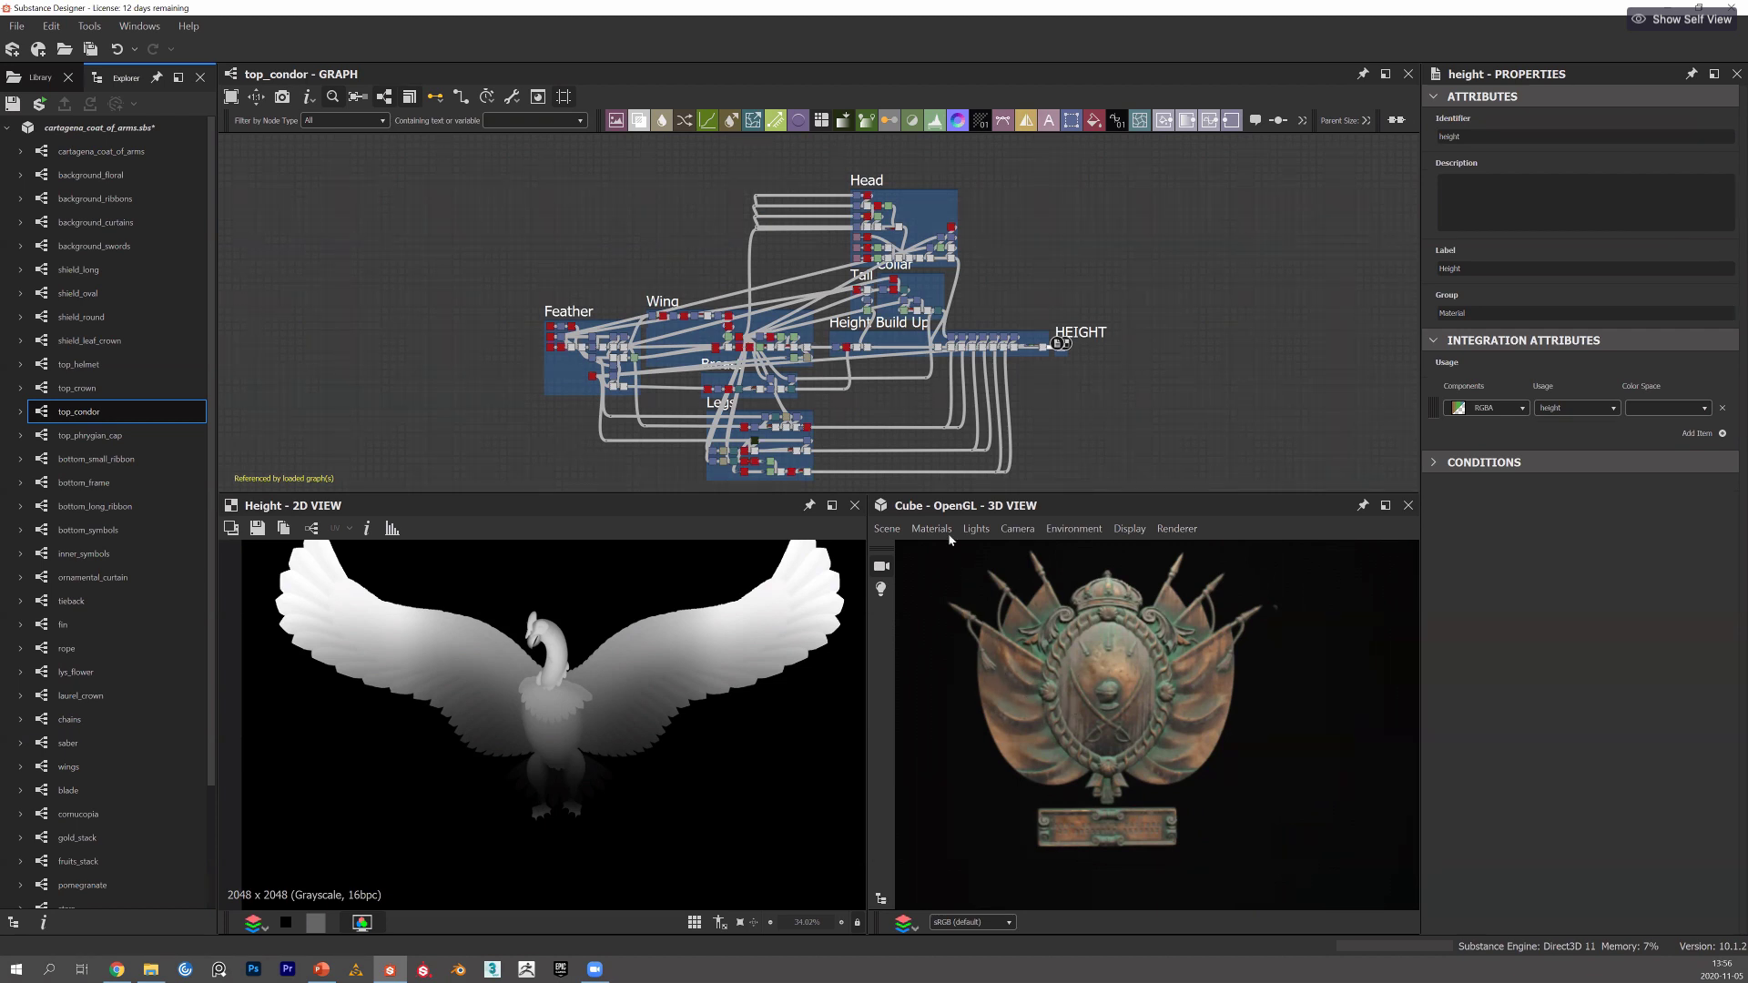
scroll(1058, 672, "down", 3)
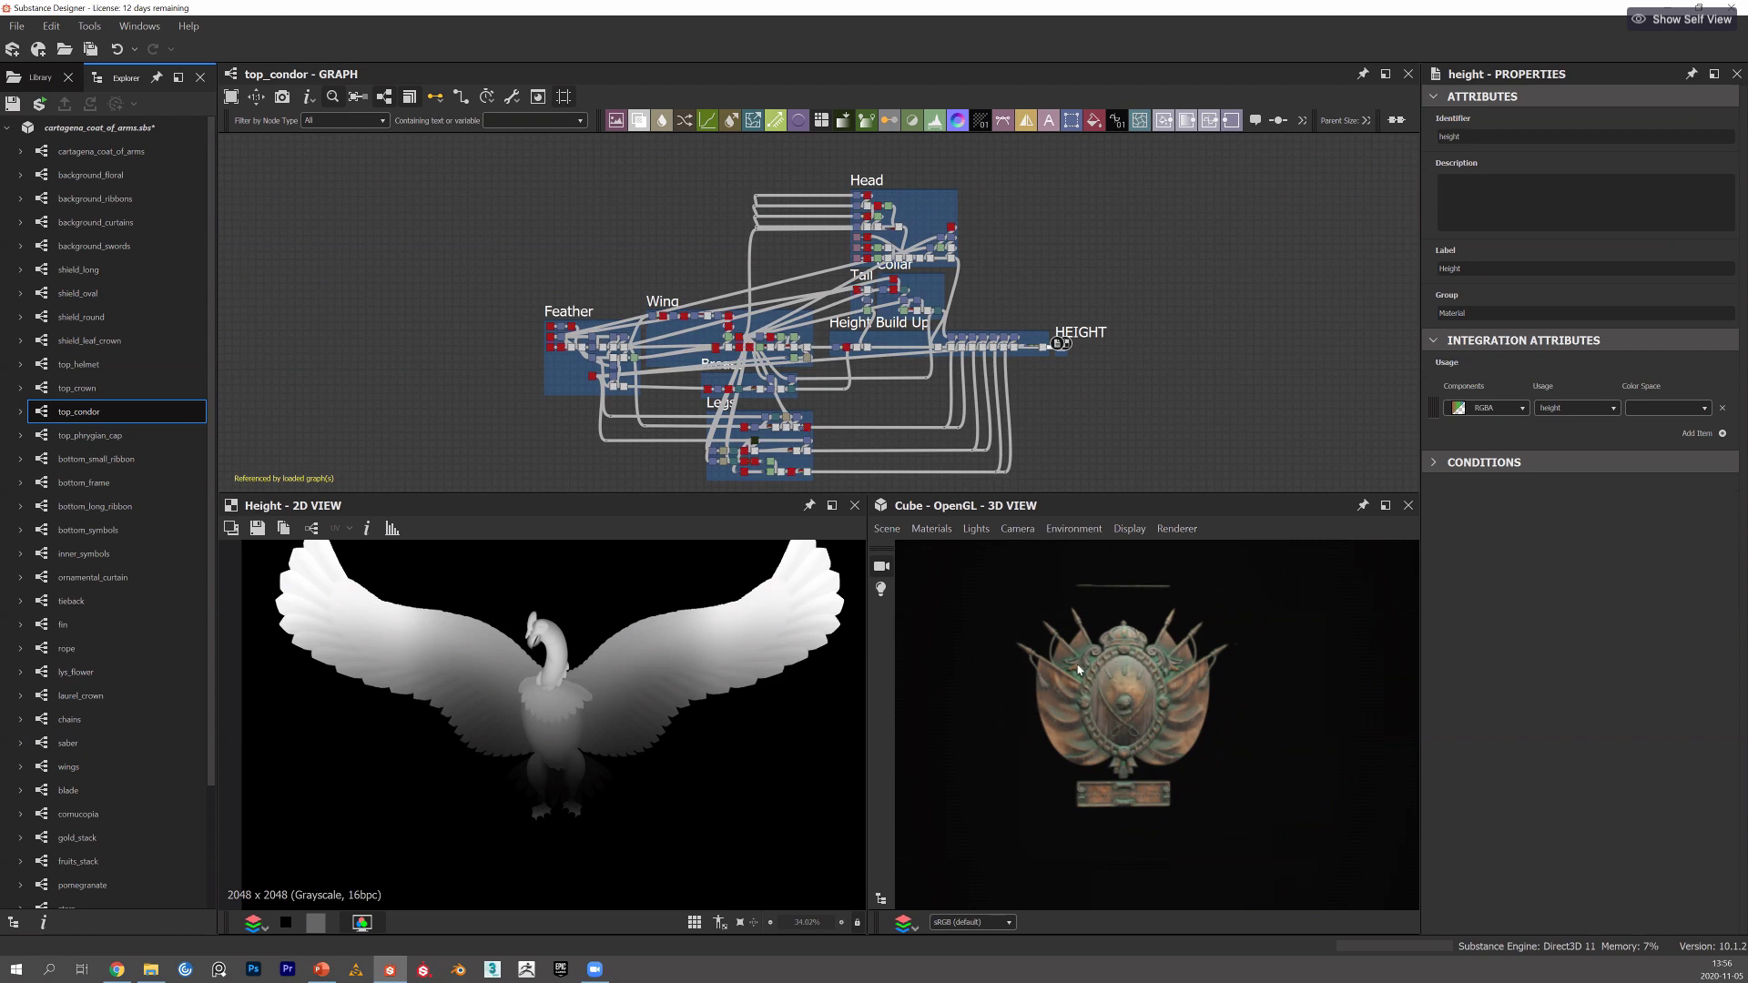
Inspect the coat of arms' curtain and tassel close up in the 3D view and open the cartagena_coat_of_arms graph.
scroll(1018, 722, "up", 6)
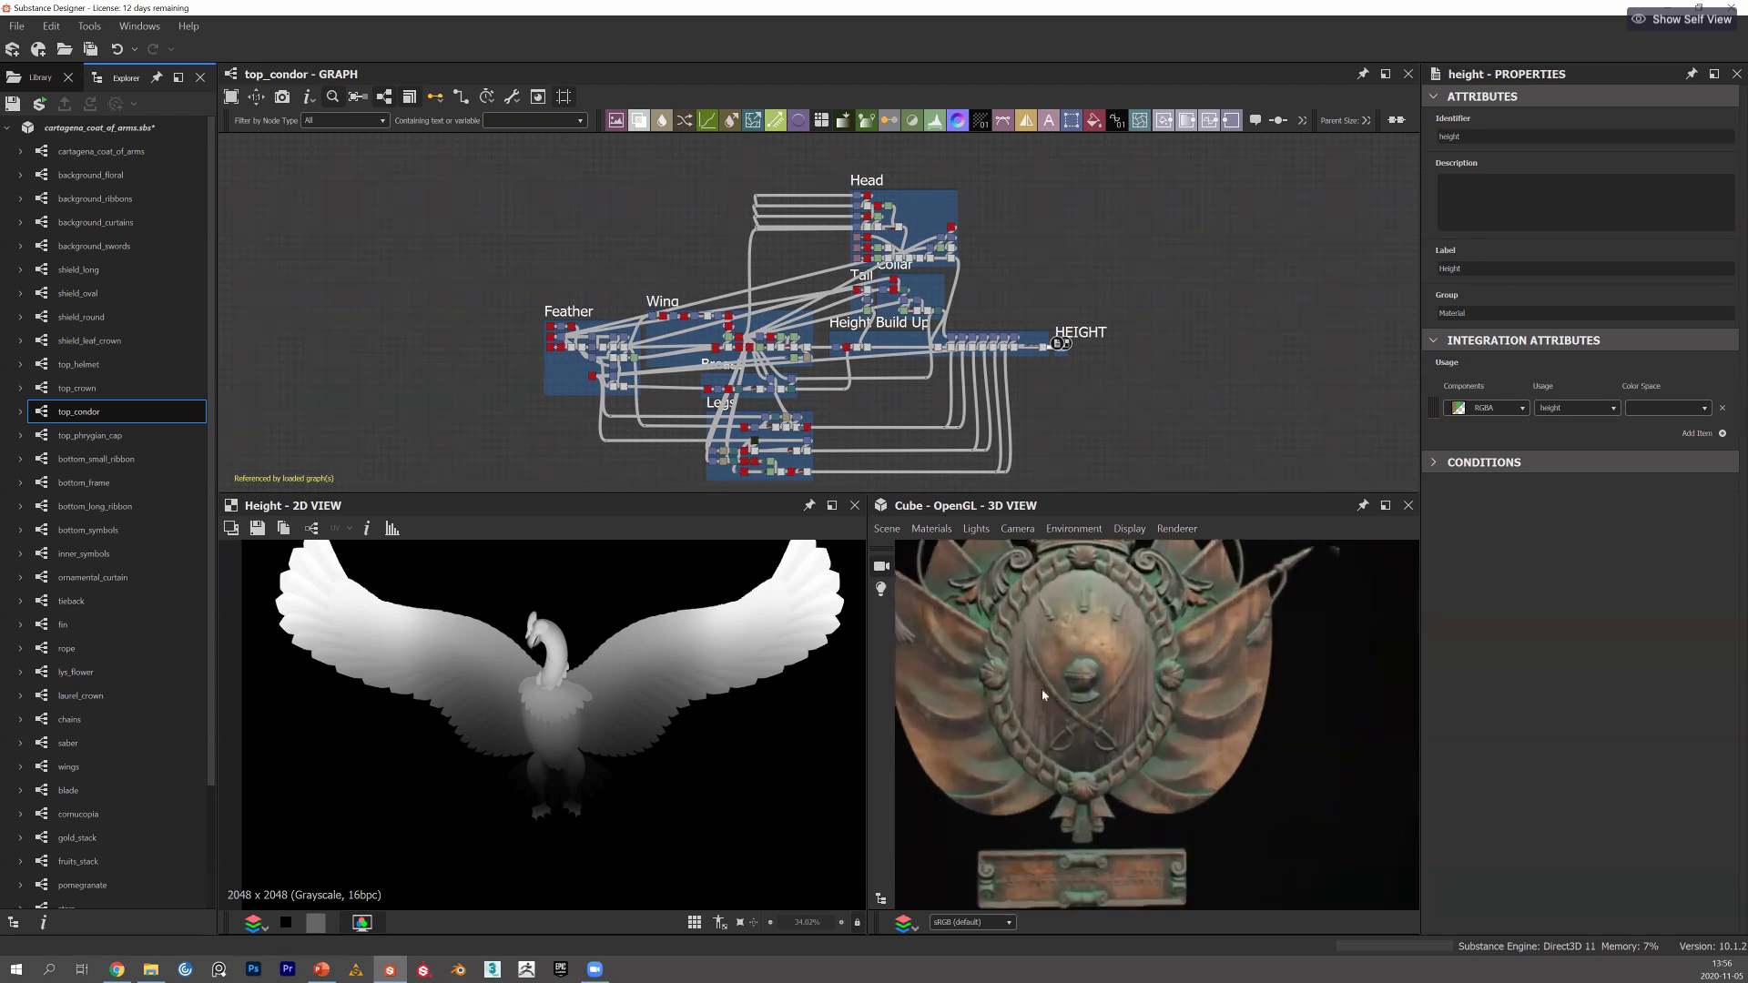
scroll(1031, 631, "up", 8)
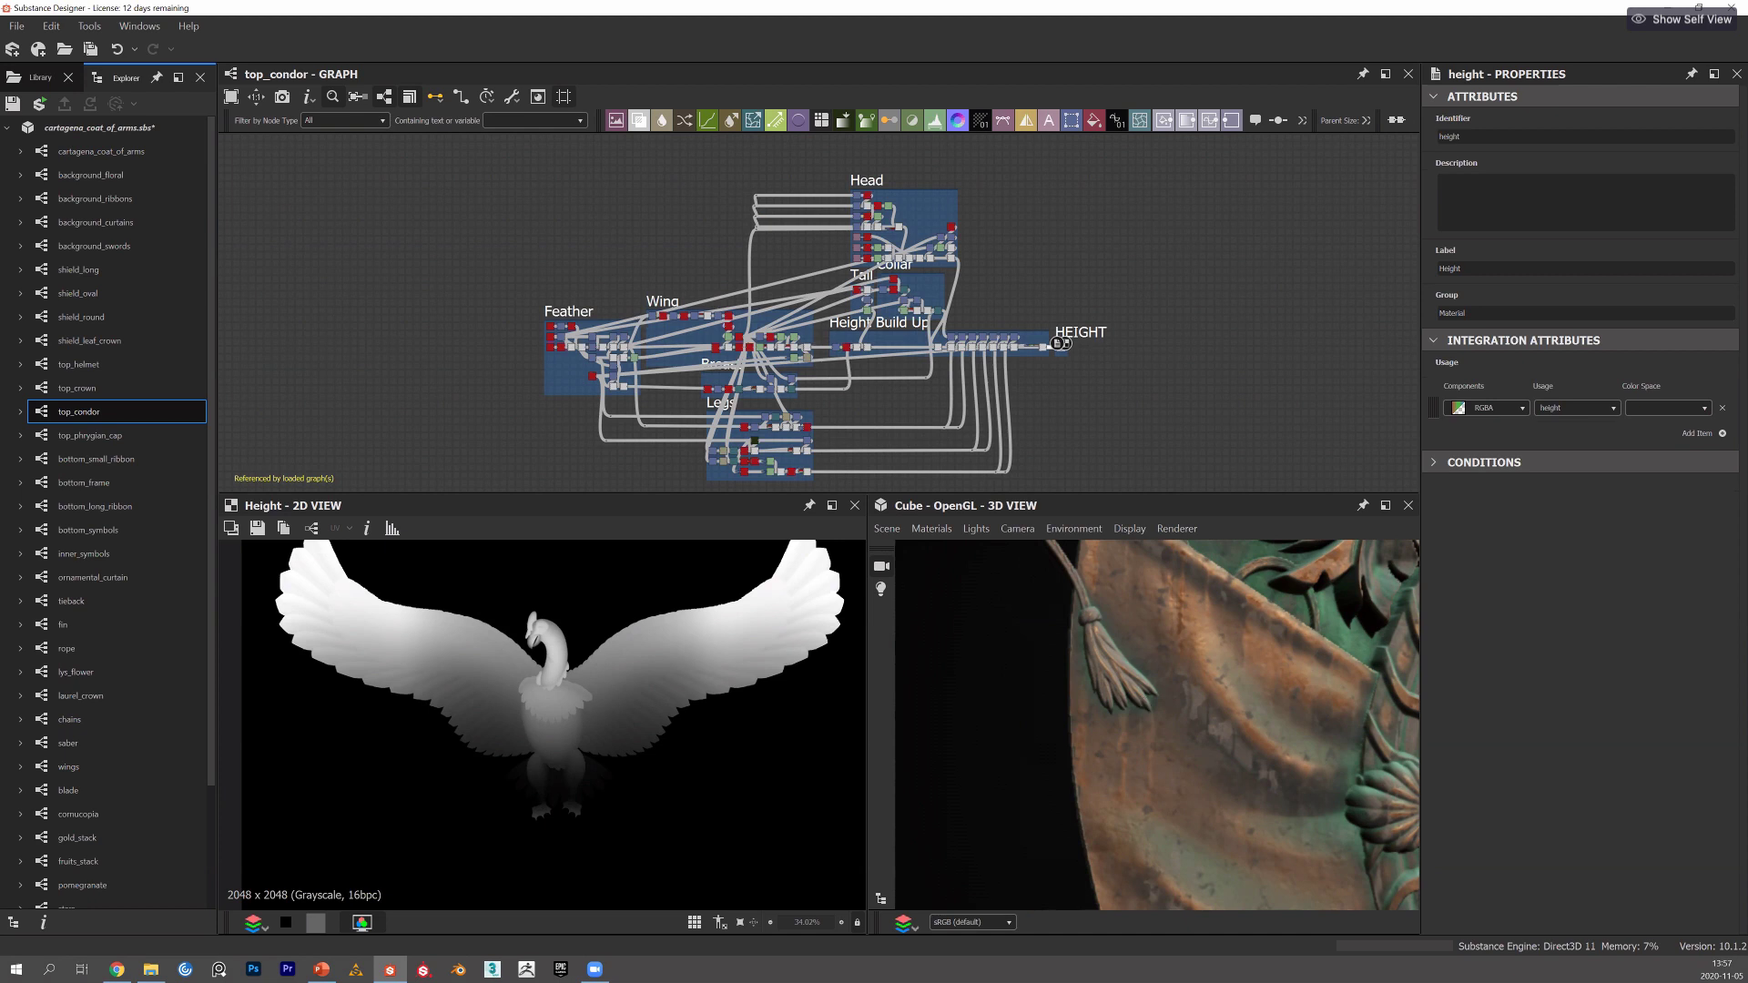
left_click(110, 156)
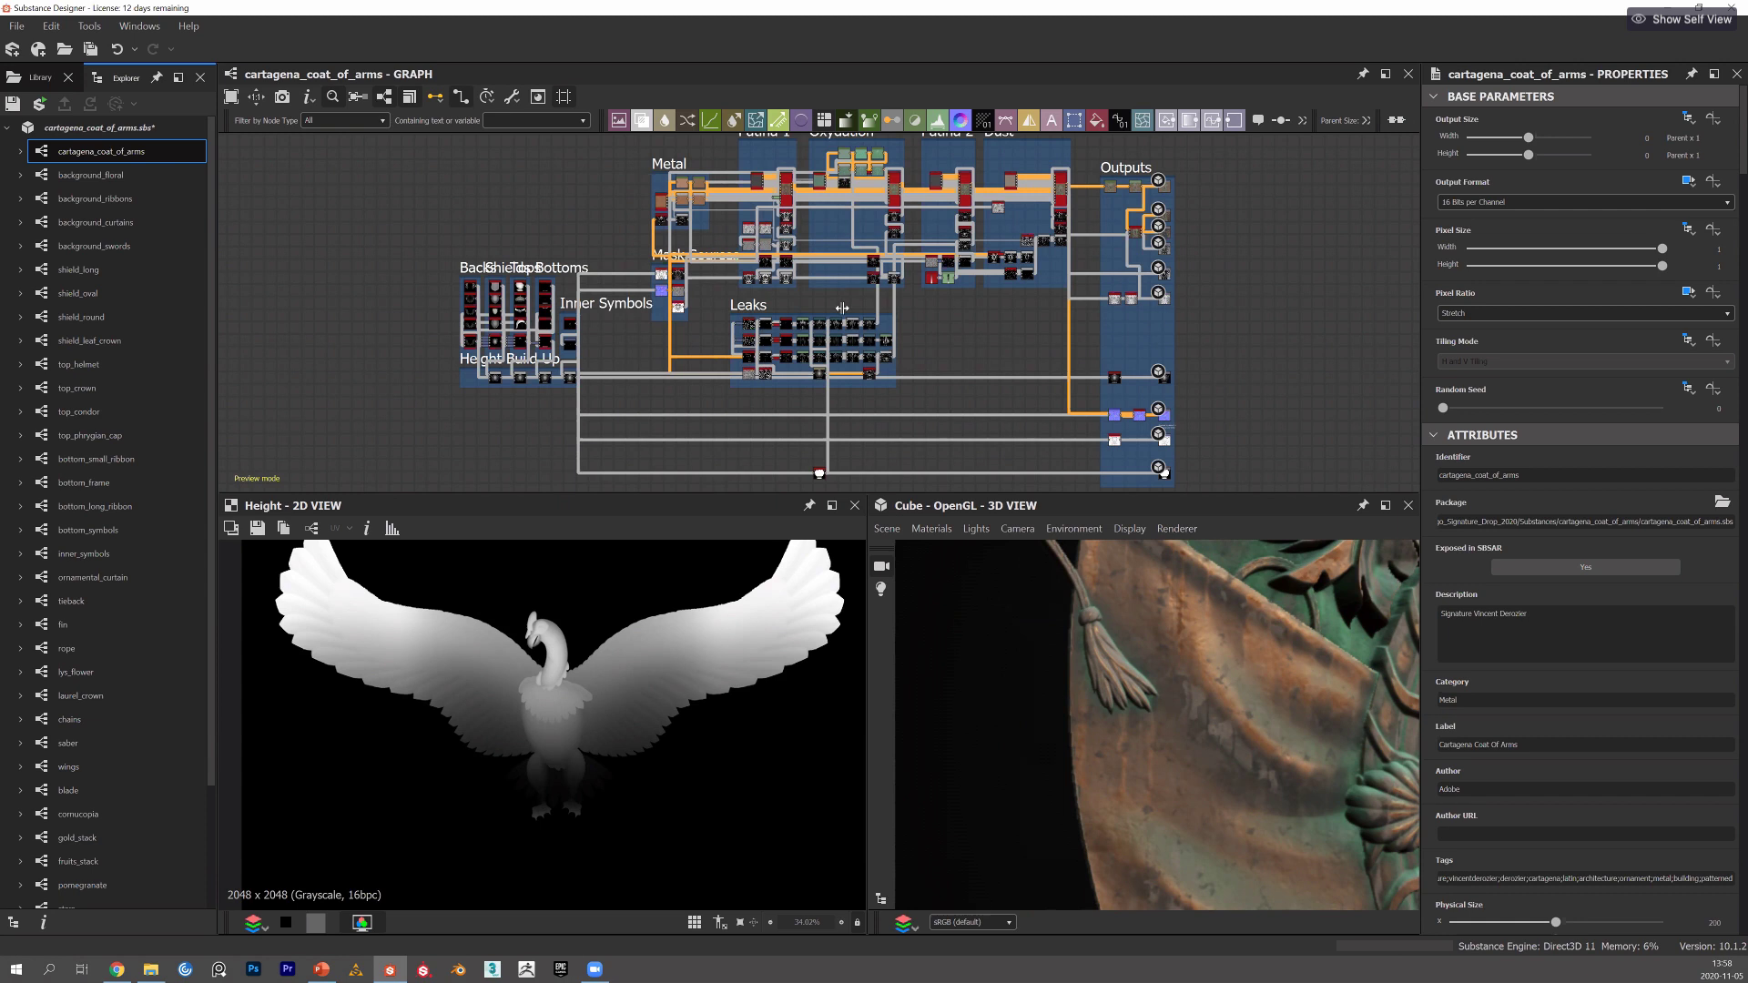
Survey the frames of the cartagena_coat_of_arms graph, from the component inputs through Metal, patinas, Leaks and Dust to Outputs.
middle_click_drag(852, 300, 802, 288)
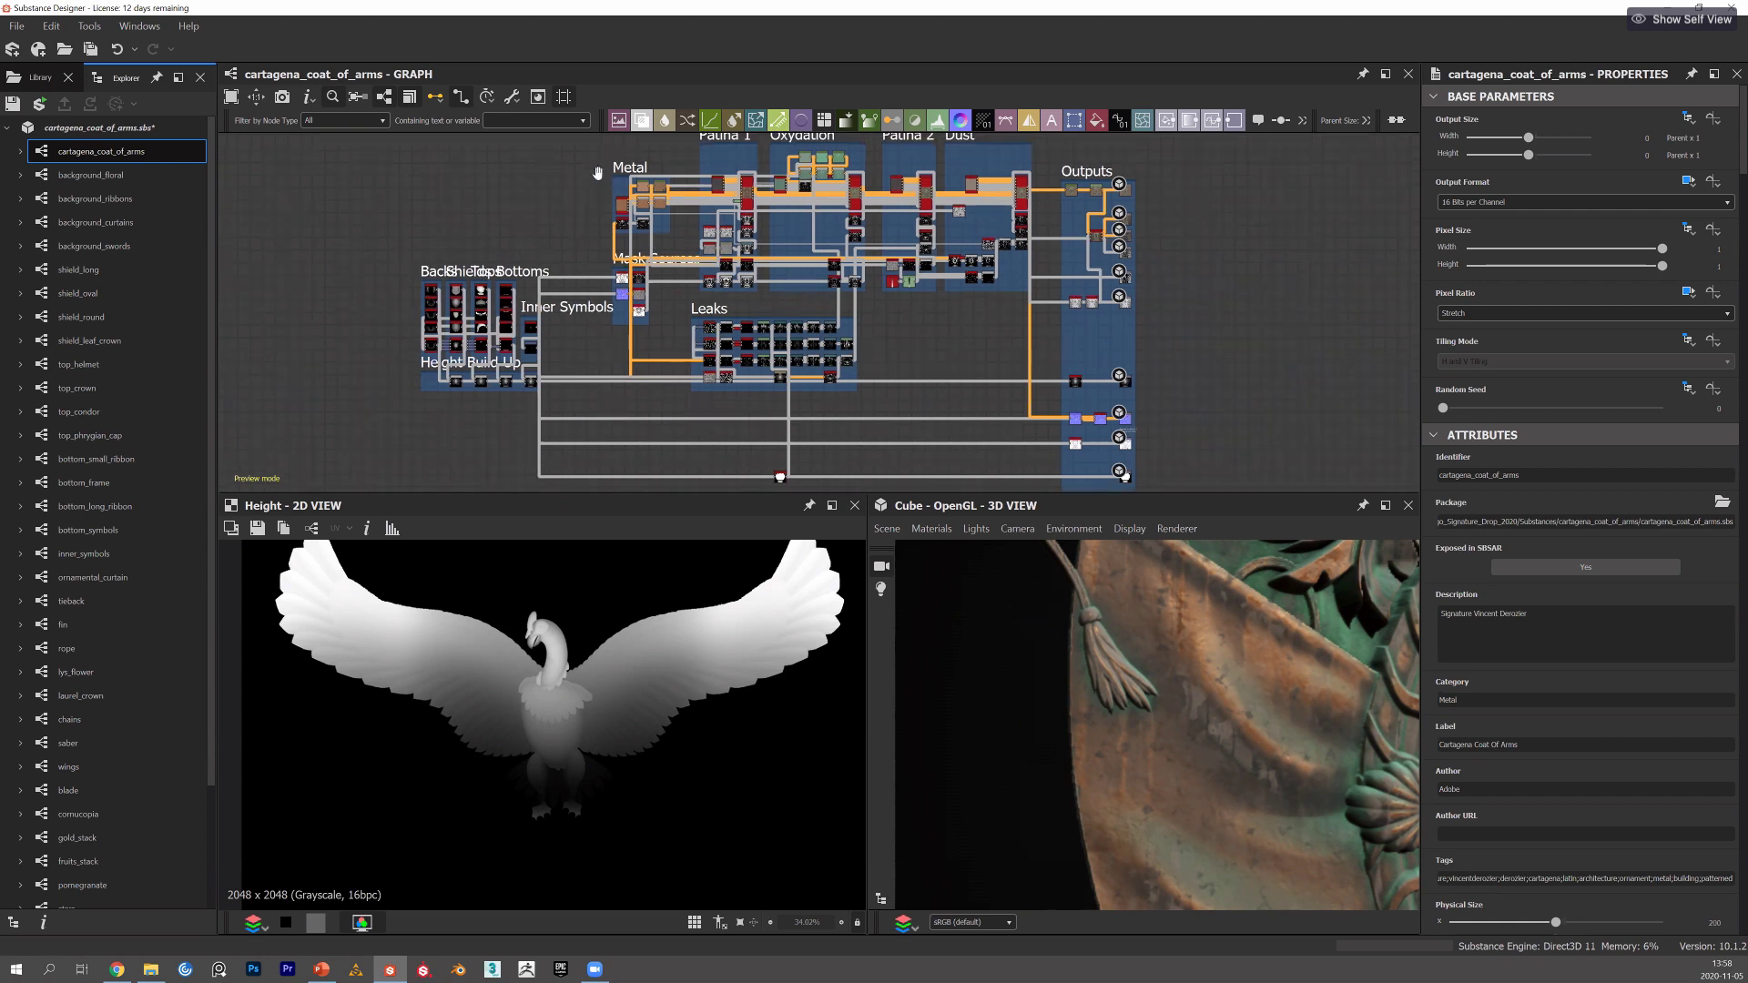
middle_click_drag(616, 187, 562, 197)
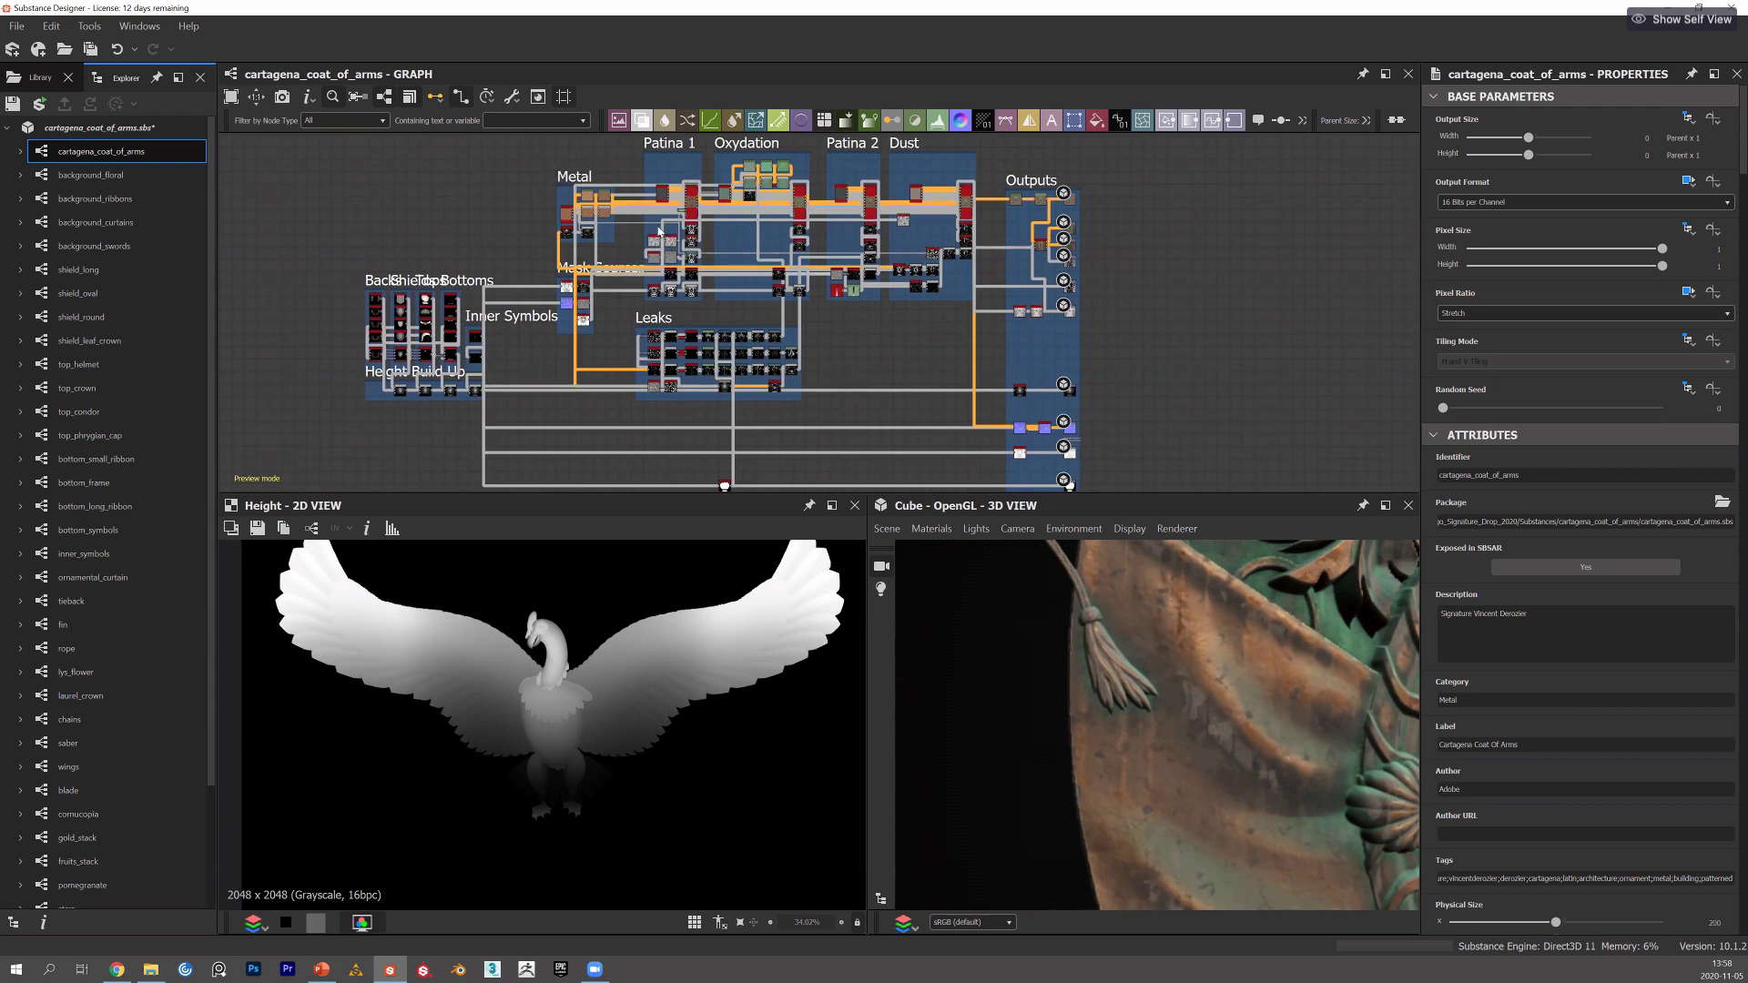
right_click(1236, 303)
left_click(1311, 442)
scroll(621, 361, "down", 2)
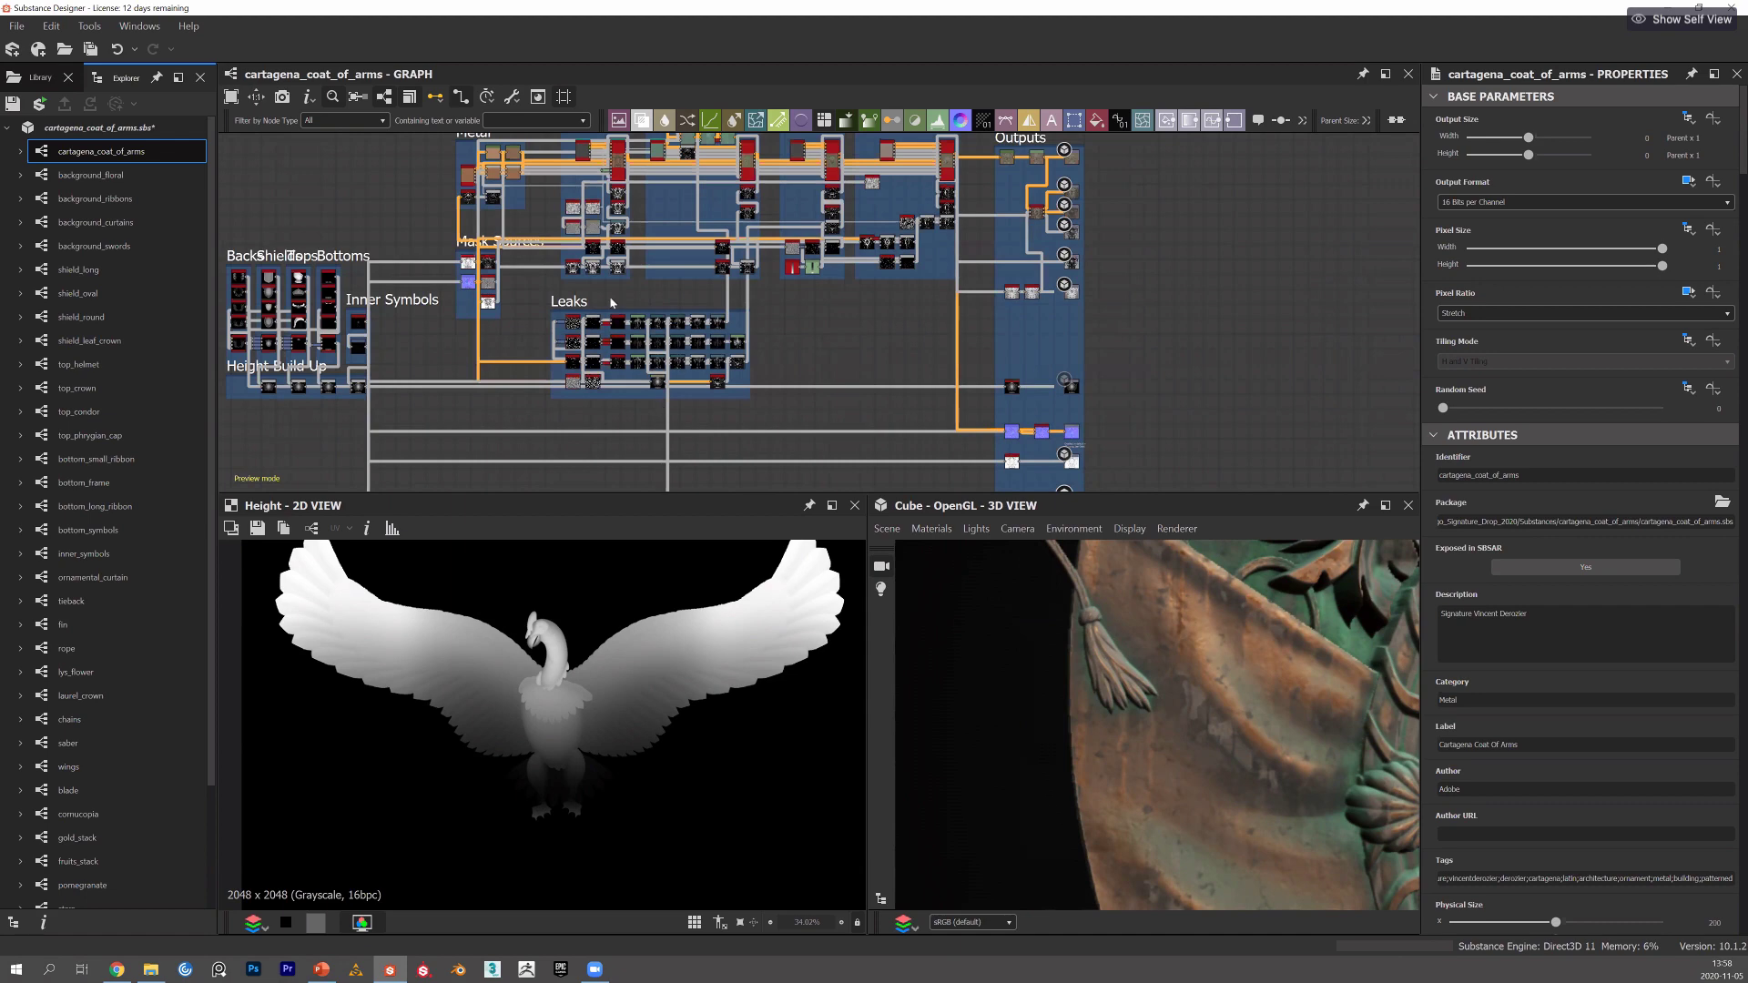
Preview the base color of material_metal and examine the nodes around it in the Metal frame.
scroll(581, 301, "up", 3)
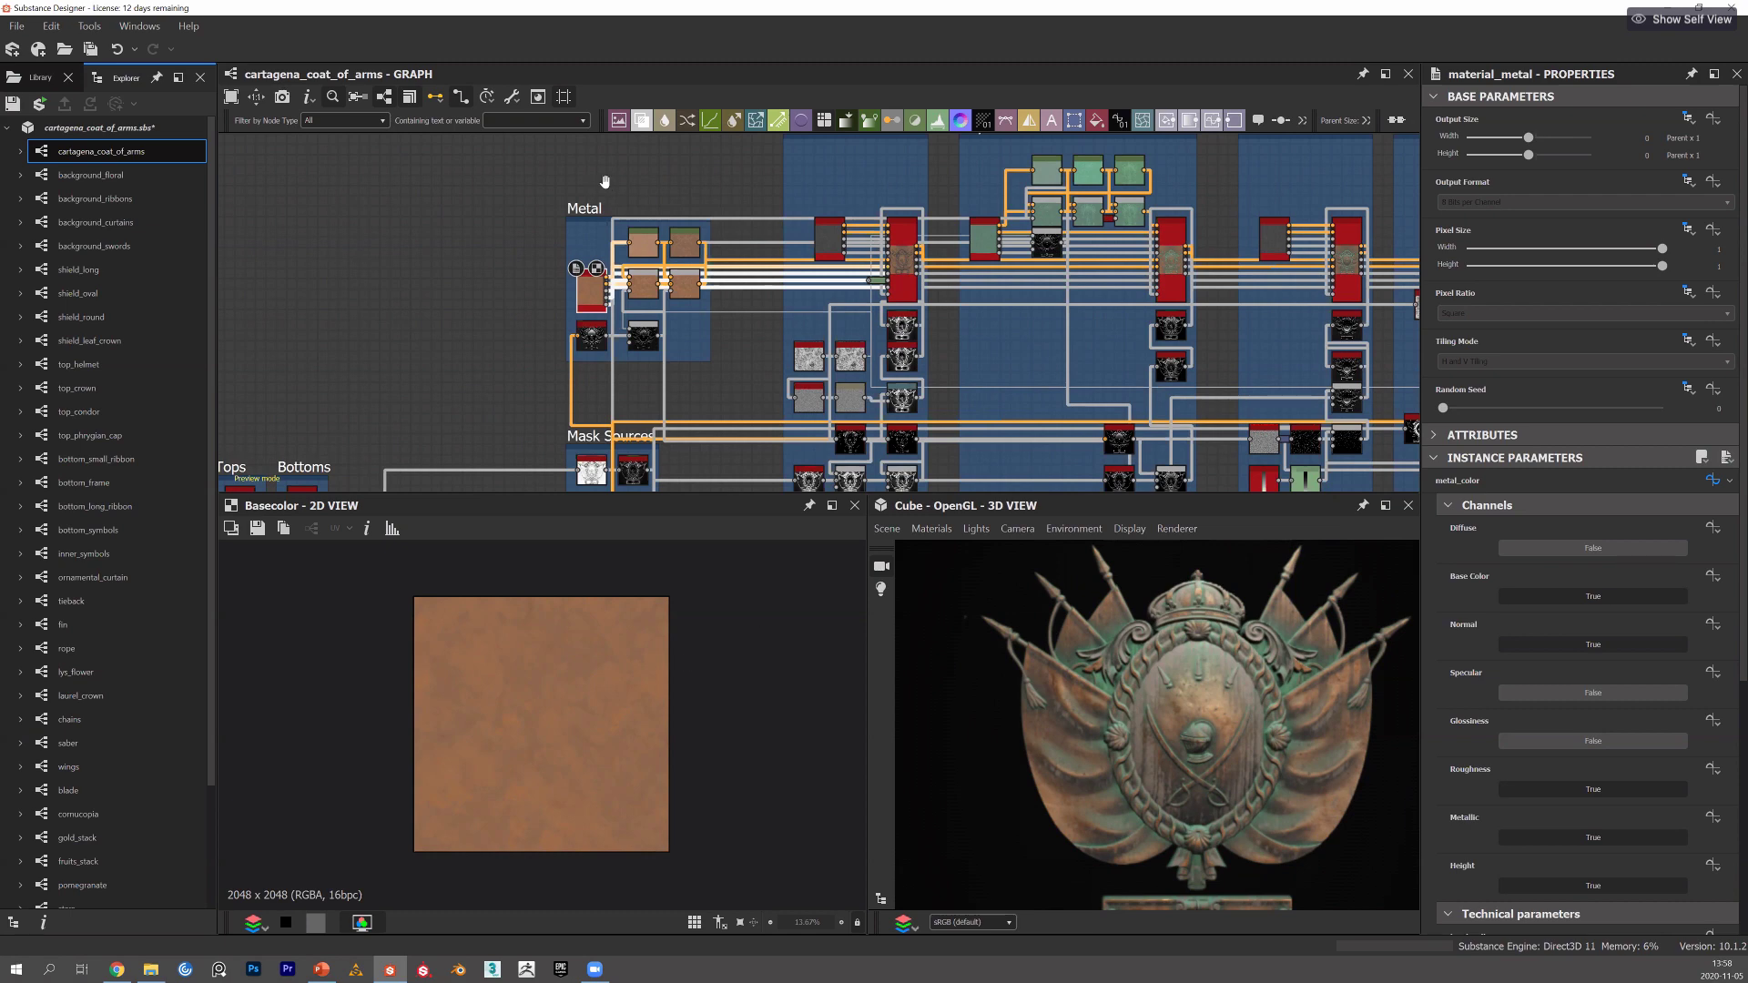
scroll(434, 311, "up", 1)
scroll(441, 293, "up", 3)
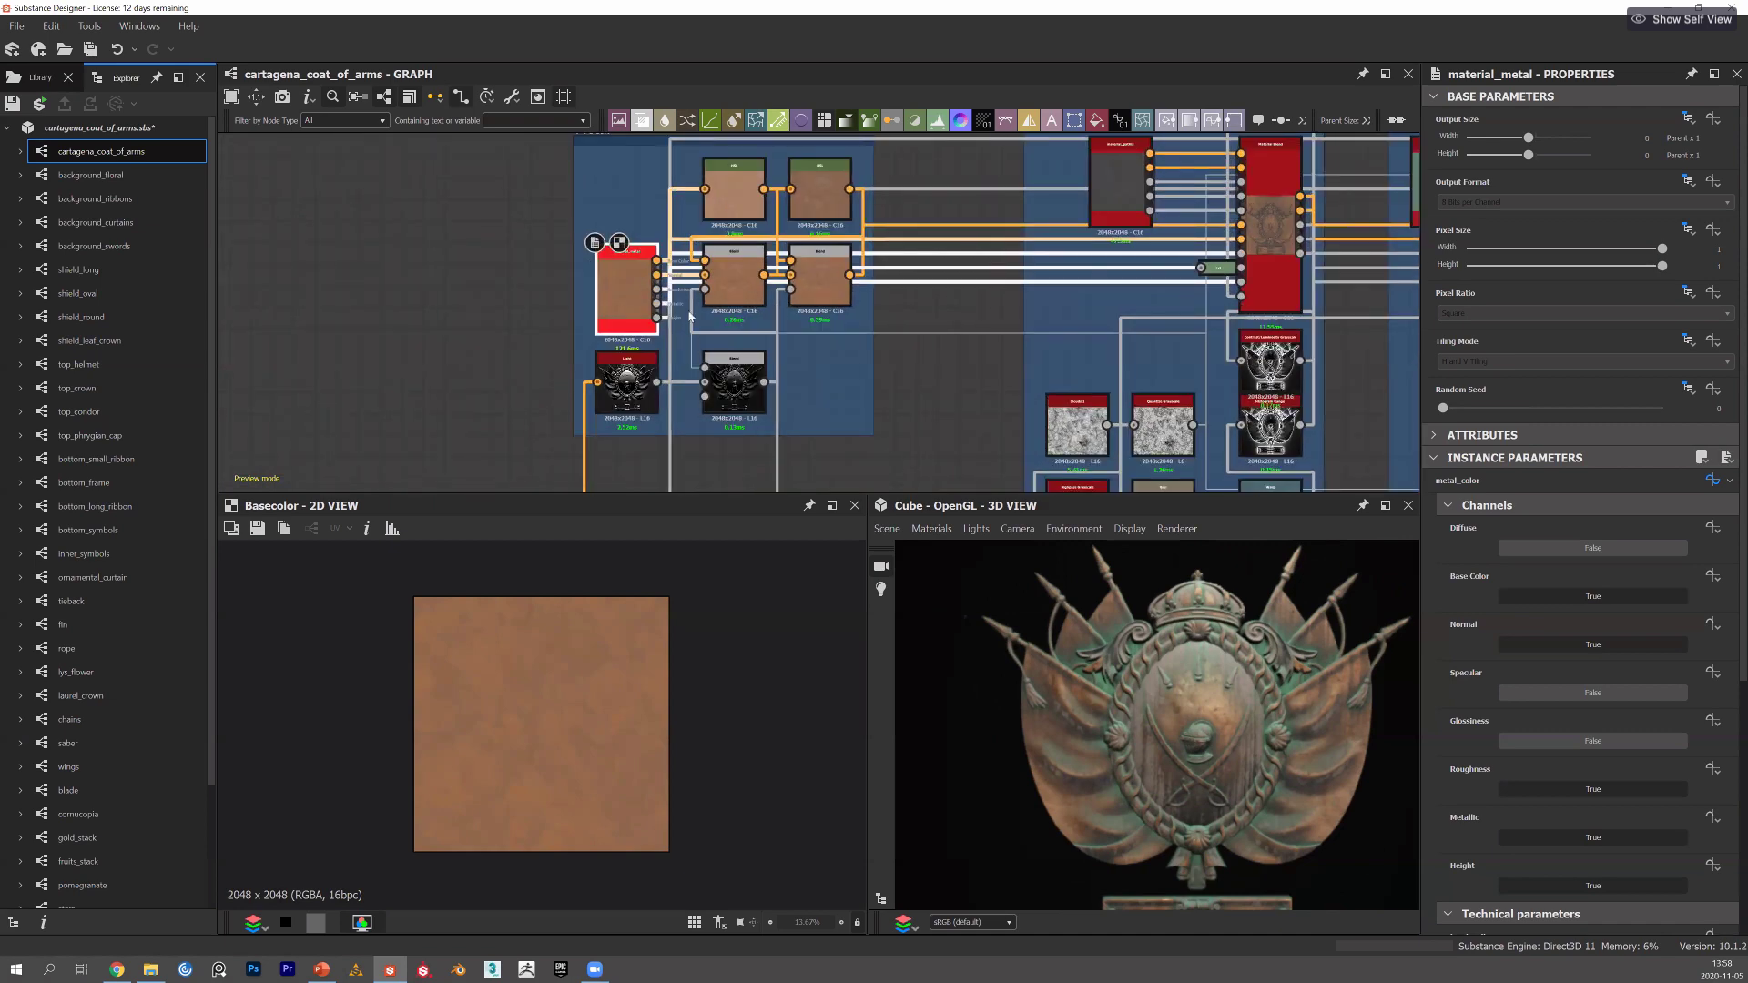
scroll(689, 316, "up", 4)
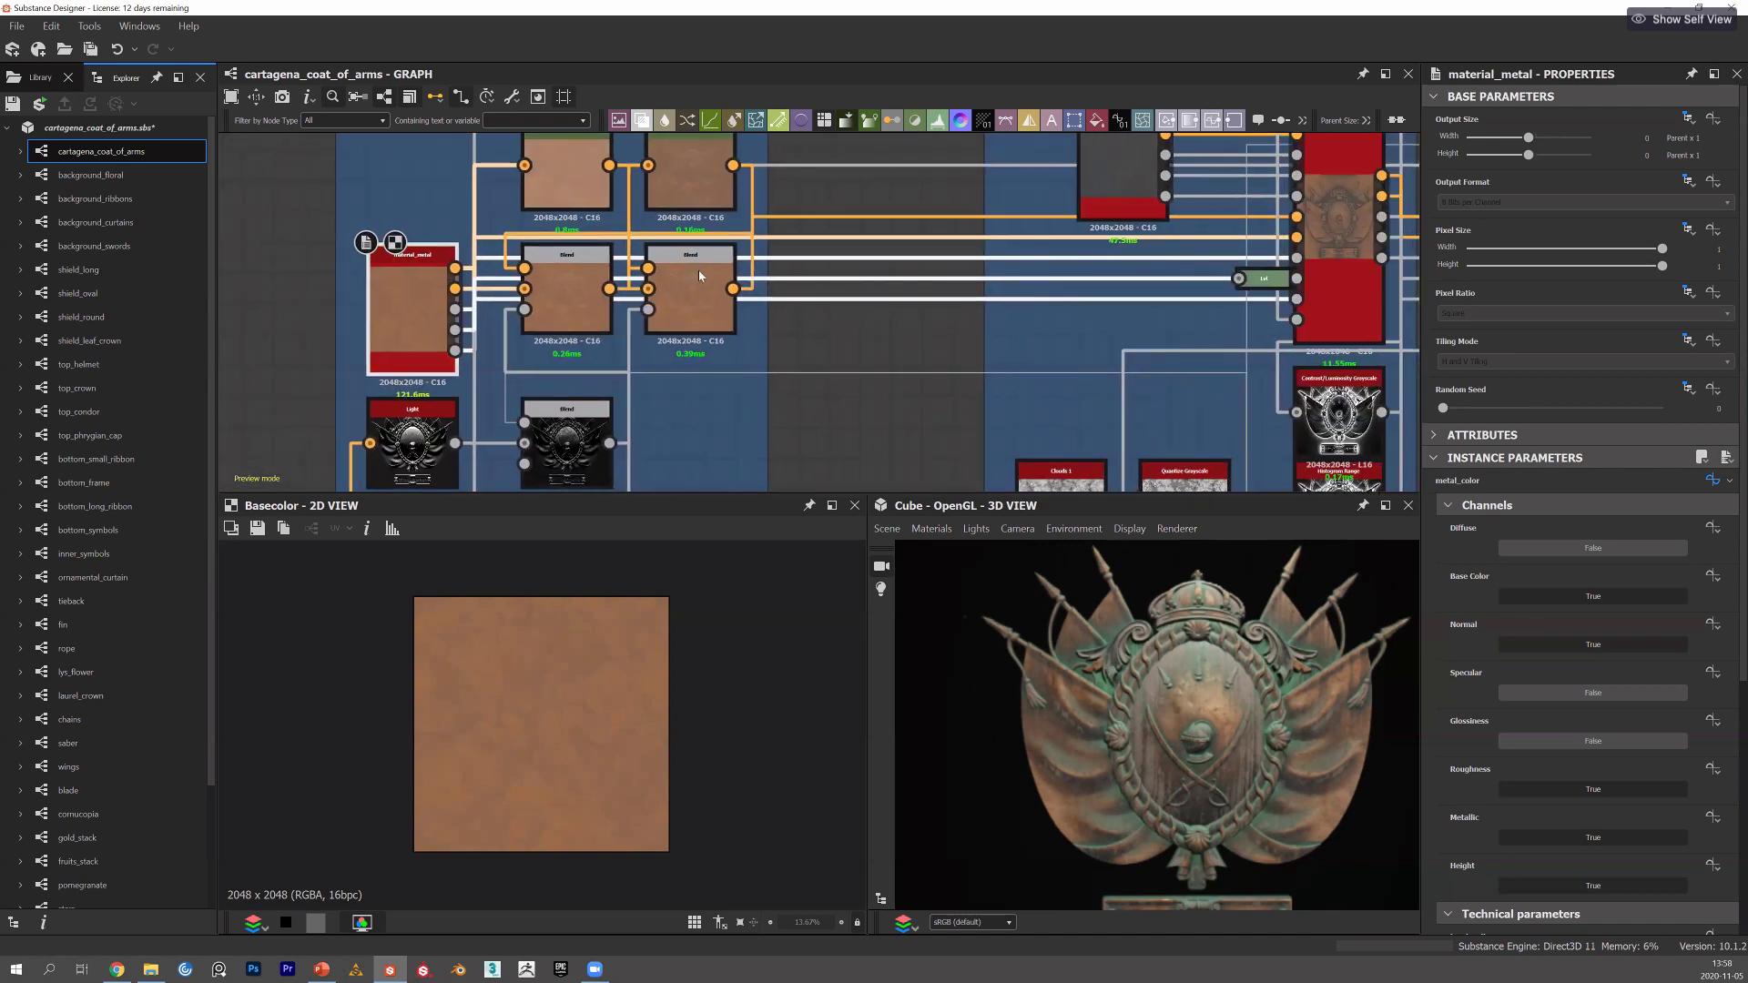
scroll(698, 269, "down", 3)
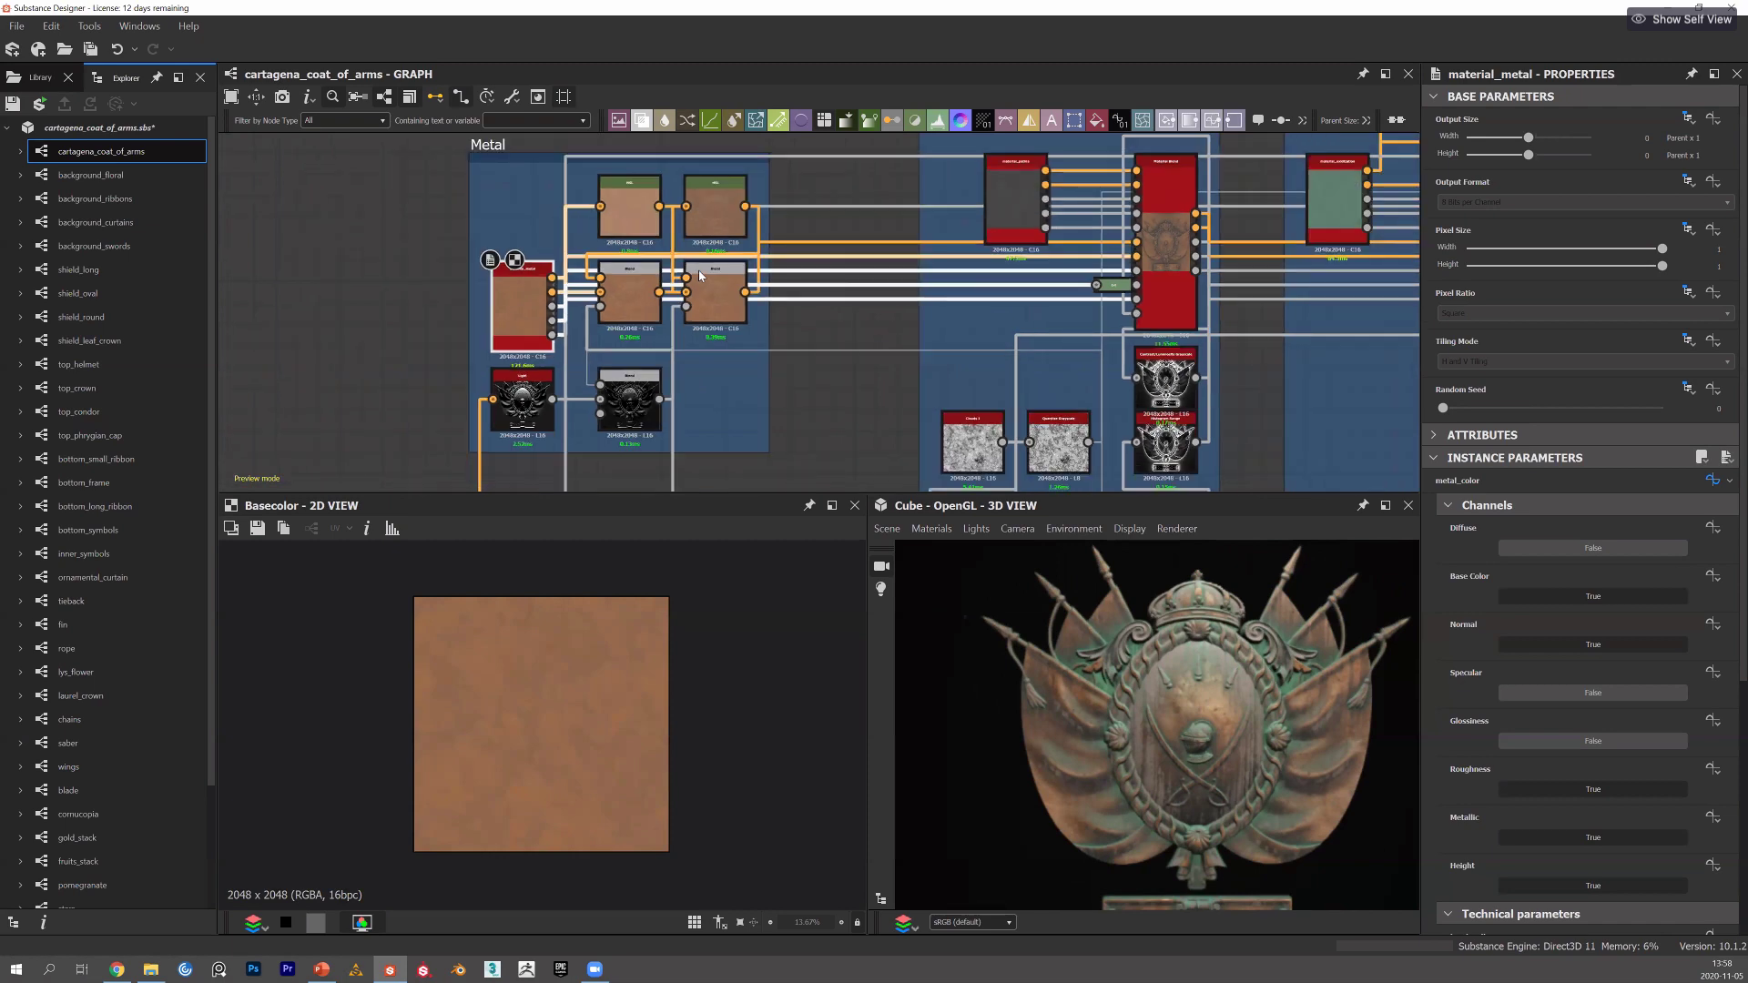
Preview the final color Blend of the Metal frame enlarged in the 2D view.
left_click(698, 270)
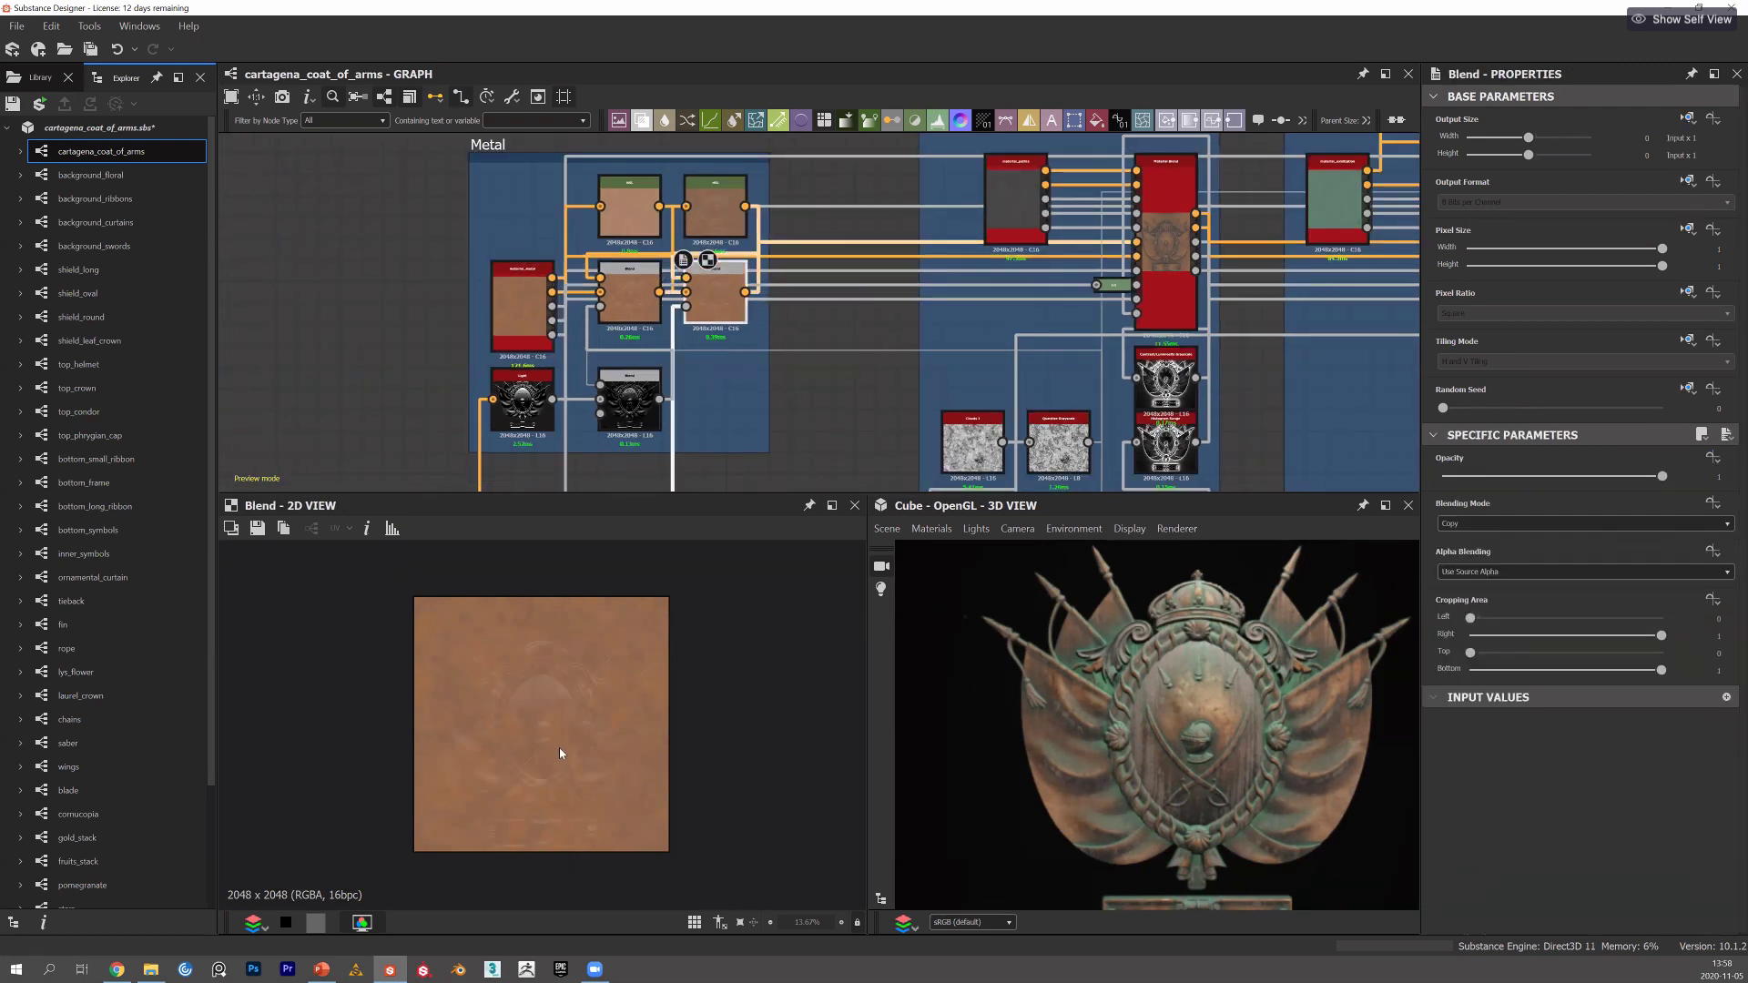
scroll(560, 753, "up", 2)
scroll(491, 426, "up", 2)
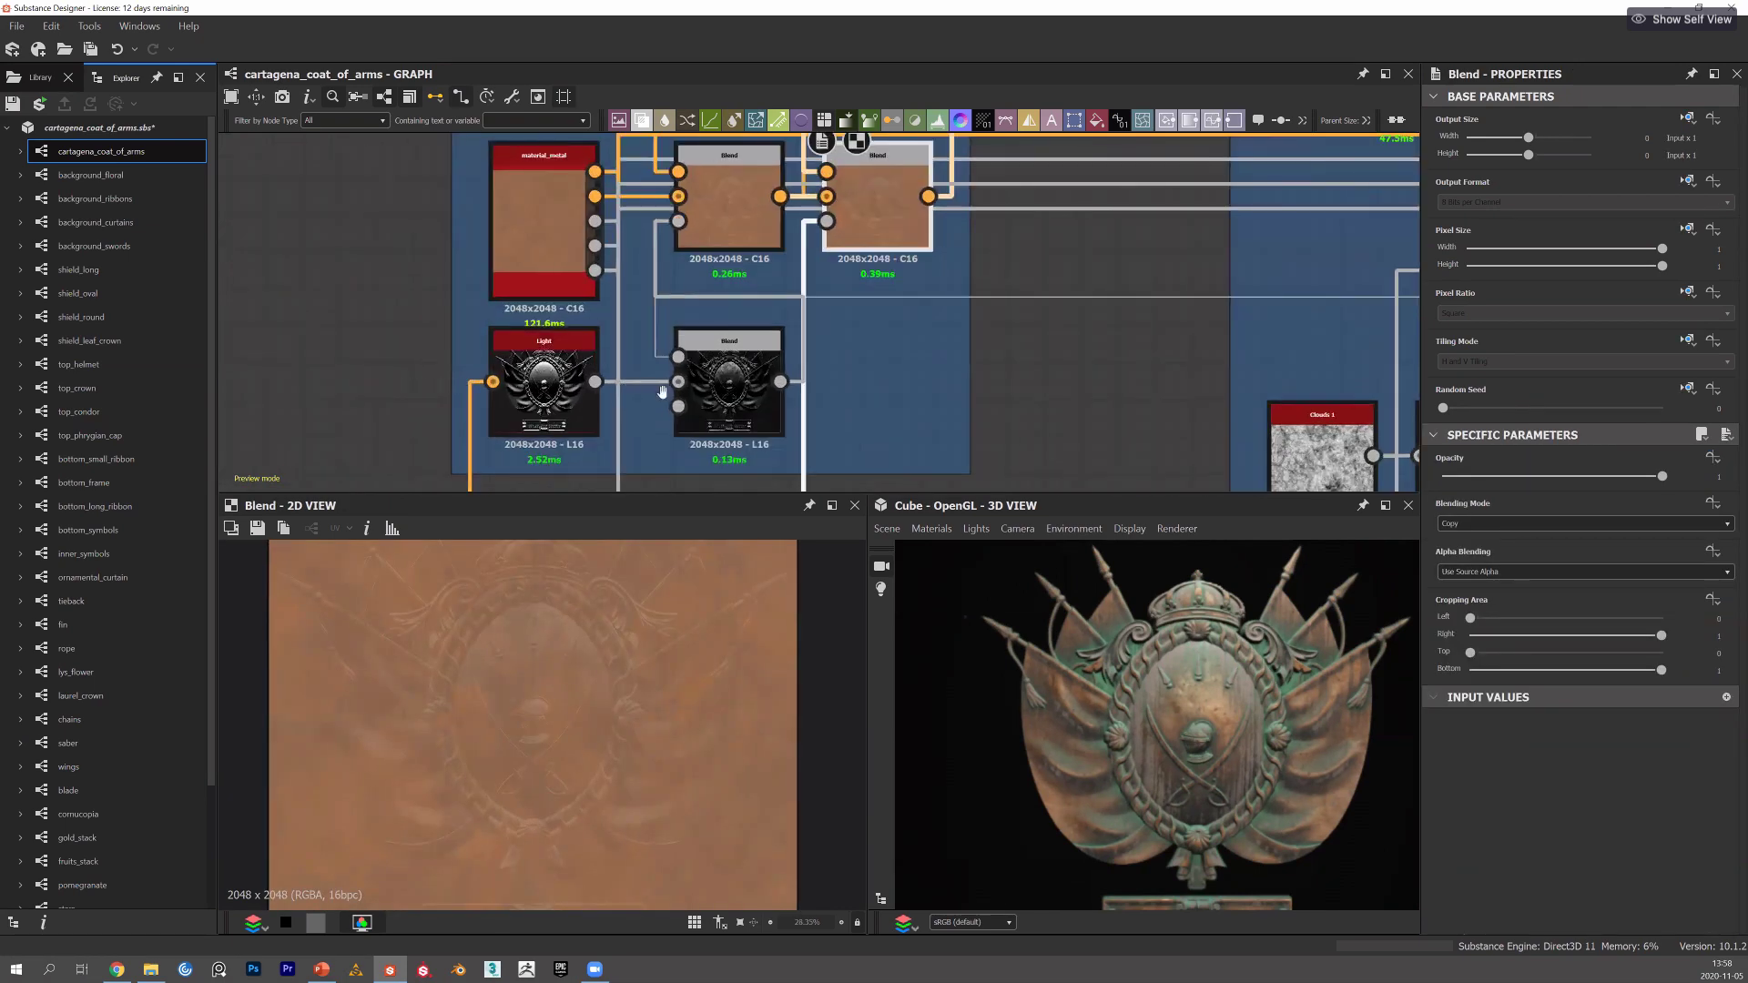
Switch the graph's link display from orthogonal to curved lines.
middle_click_drag(662, 391, 592, 593)
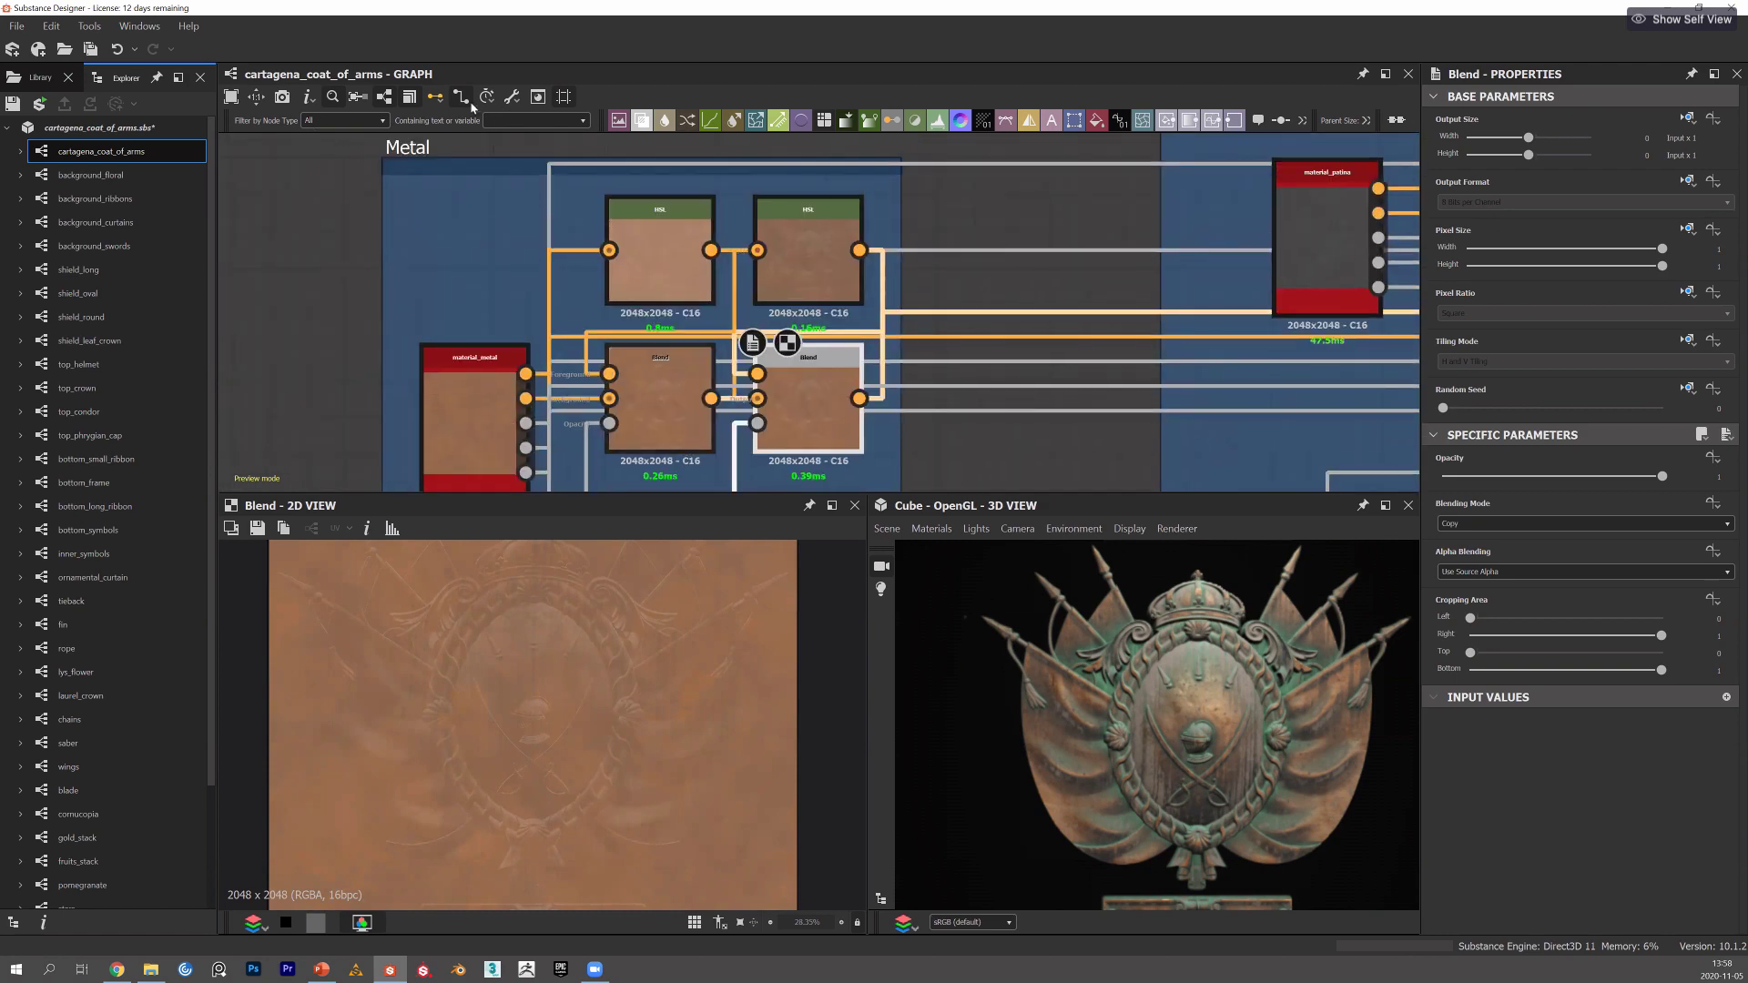
left_click(465, 98)
middle_click_drag(590, 366, 570, 311)
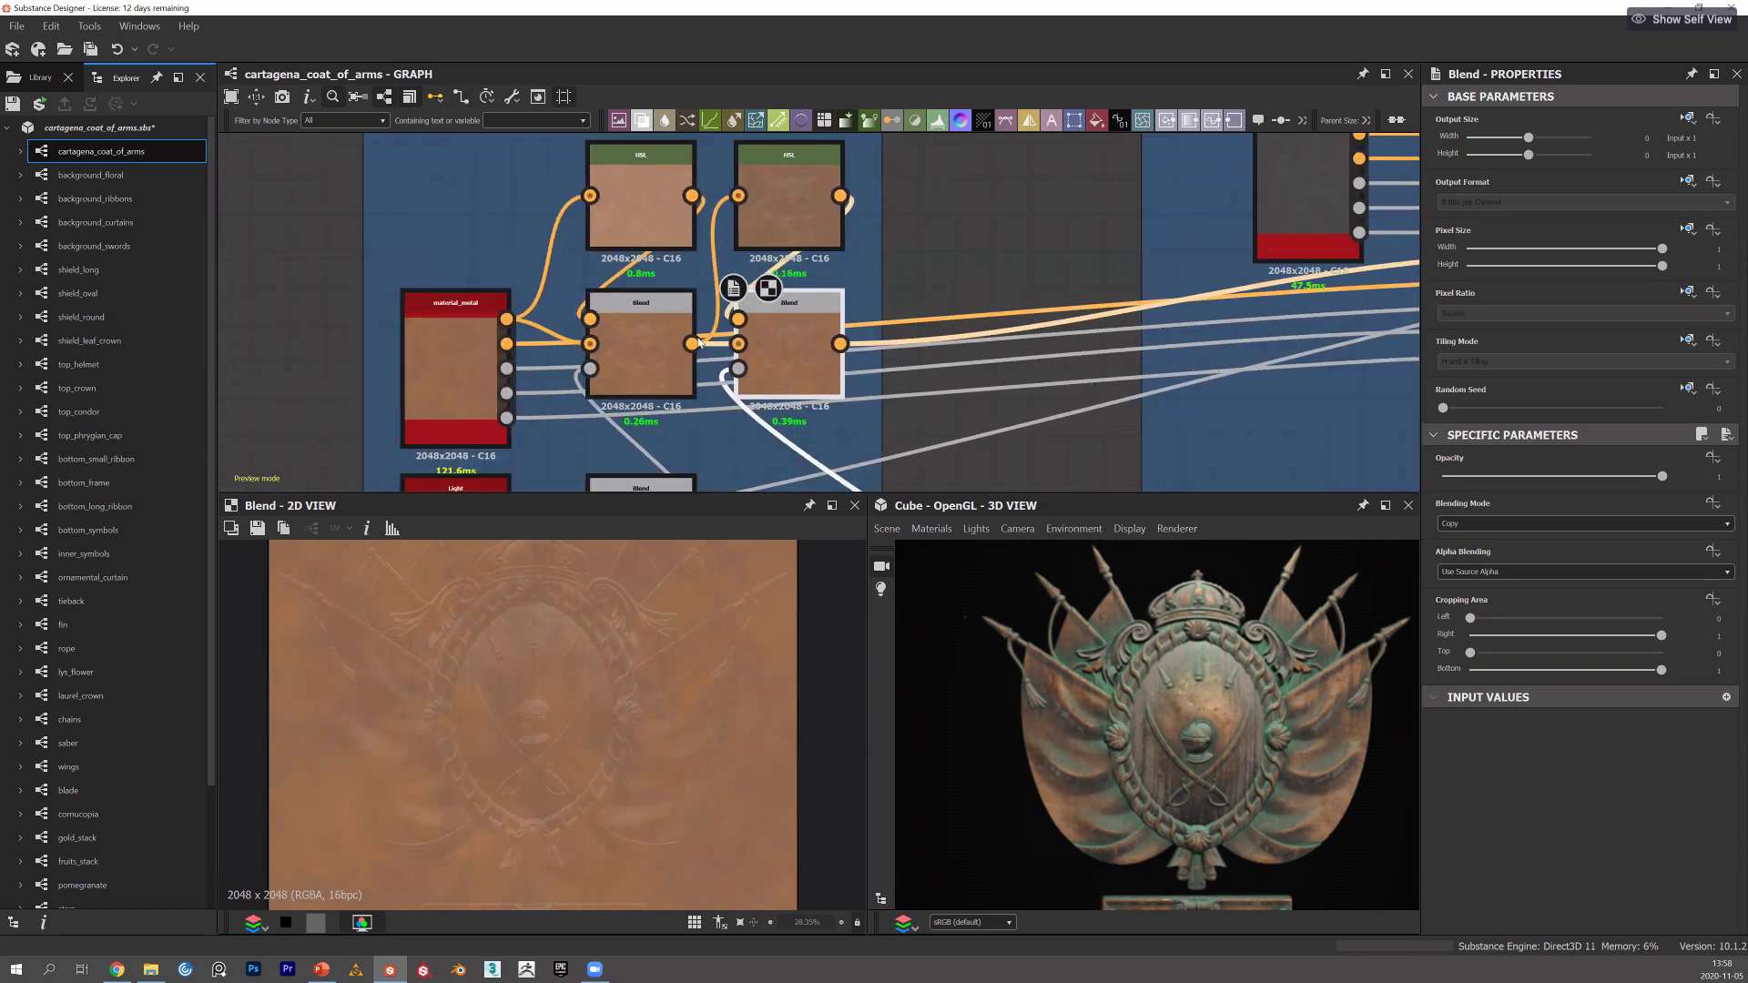
Compare the Metal frame's two color Blends and view the last one's result as a whole.
middle_click_drag(699, 342, 724, 189)
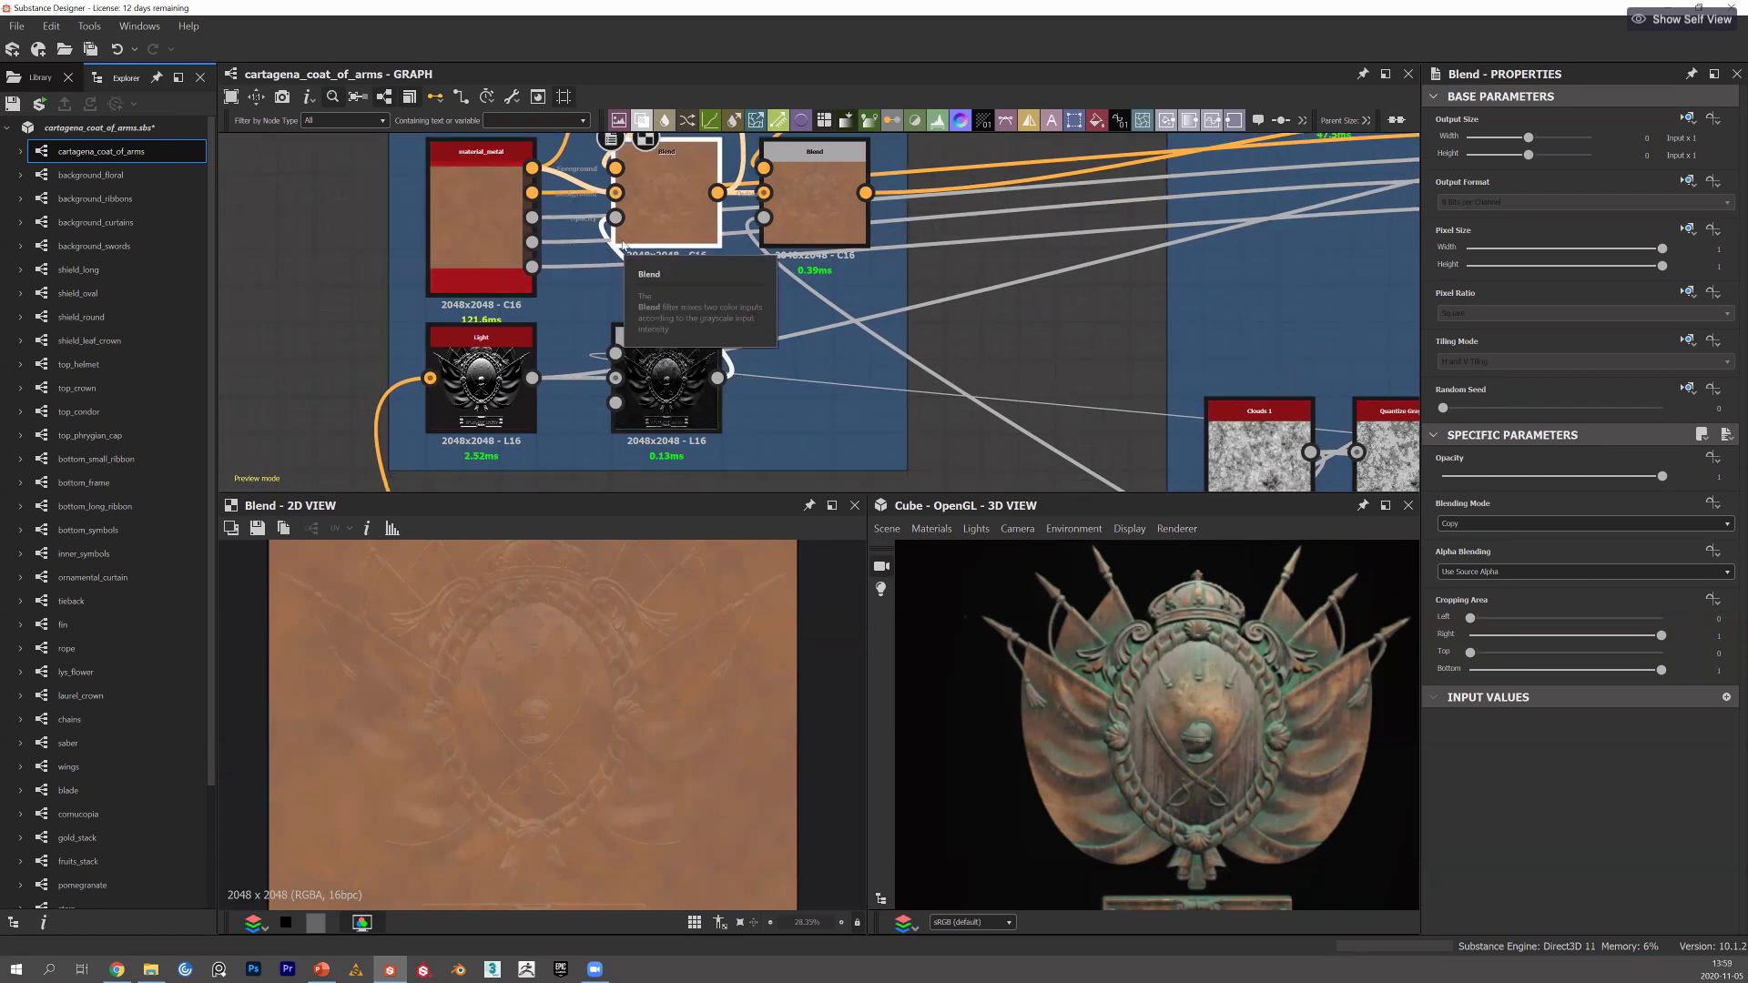
left_click(822, 183)
scroll(543, 695, "down", 1)
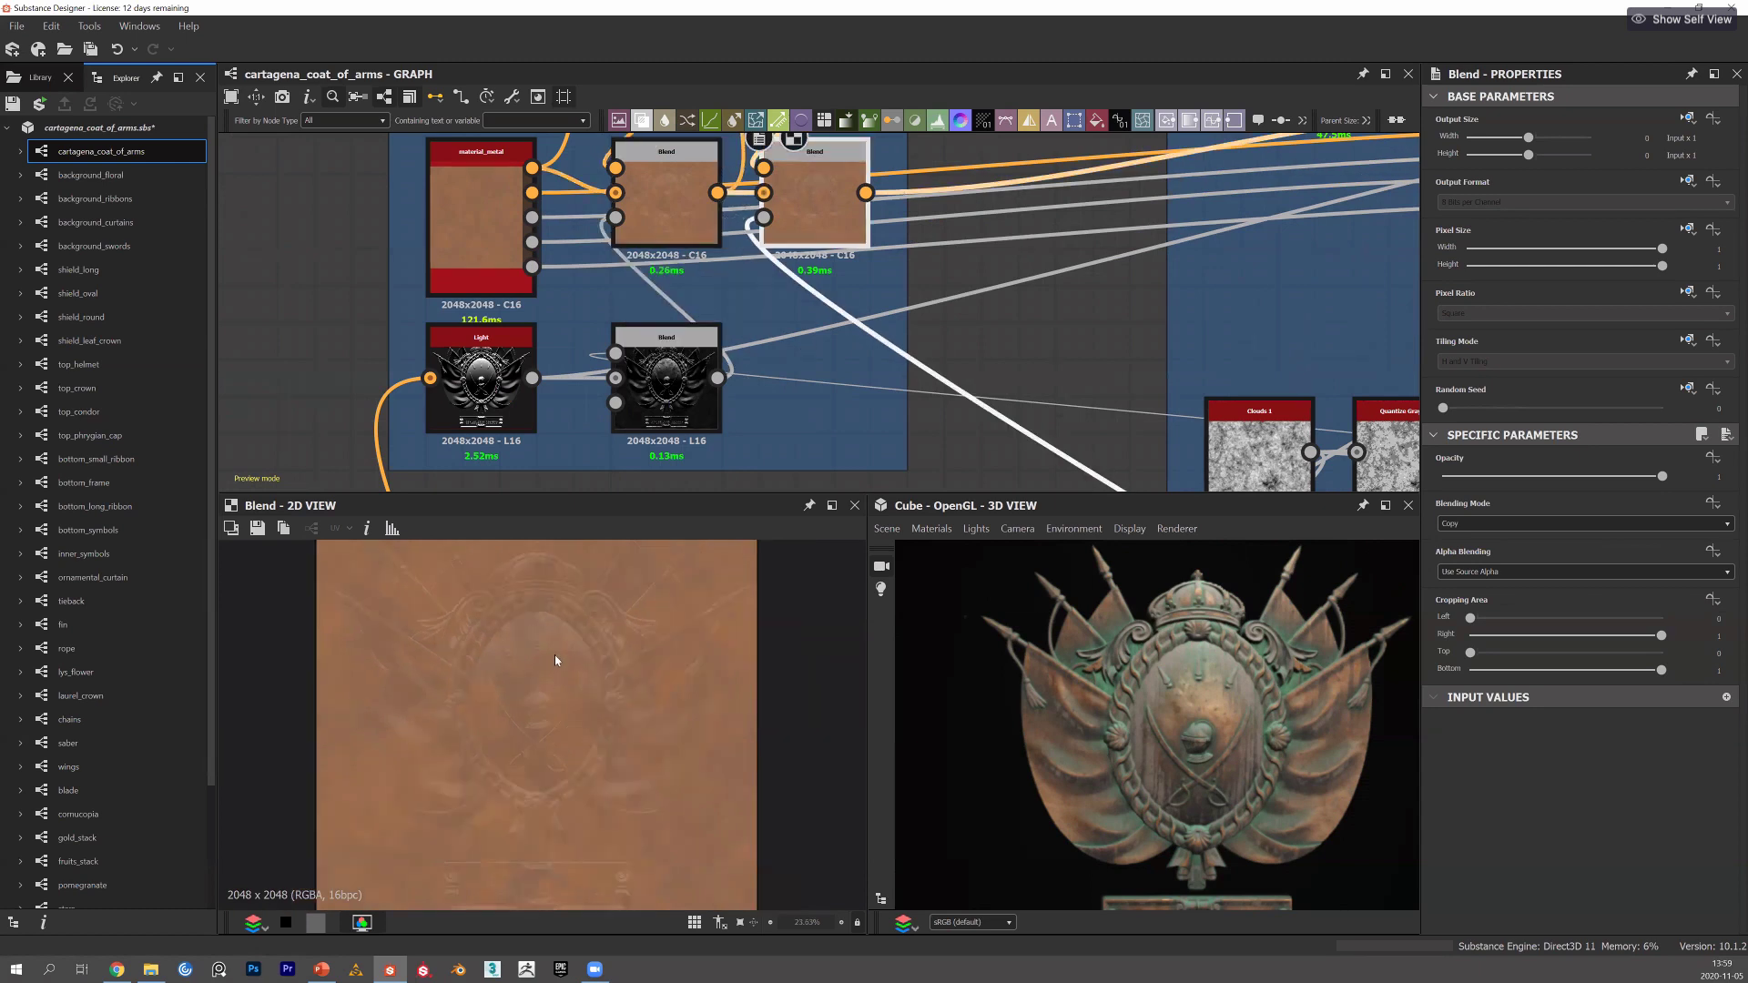
scroll(559, 658, "down", 1)
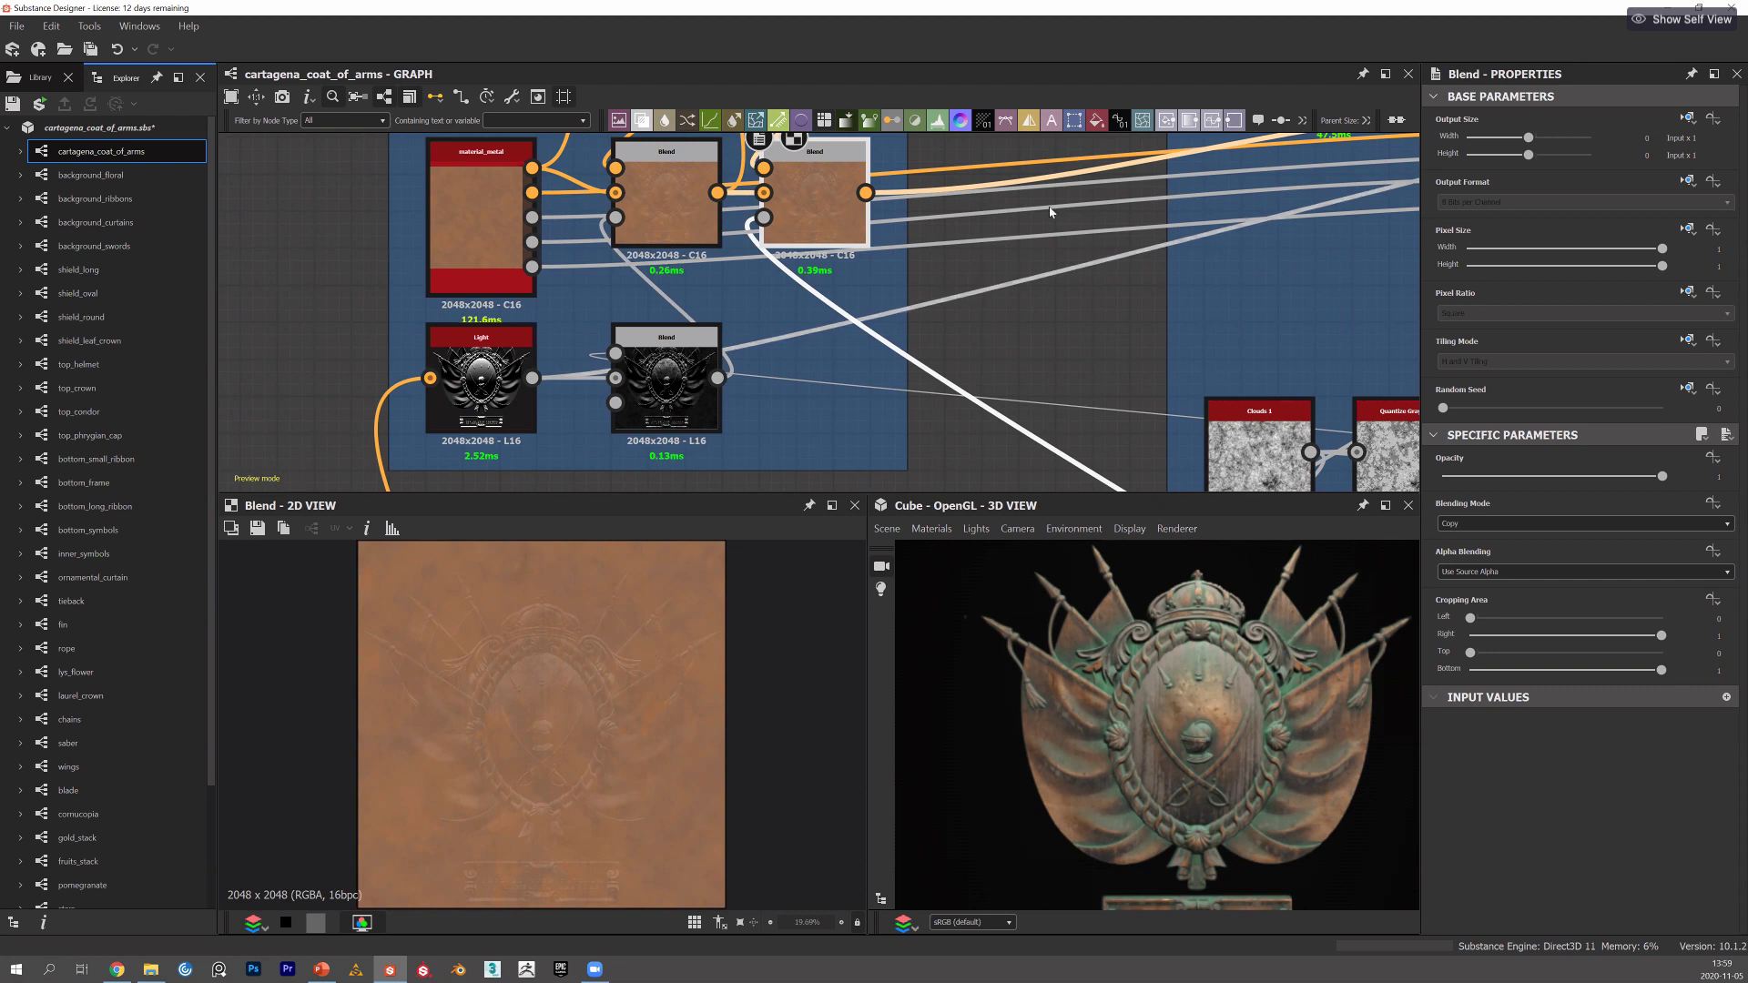
Follow the Metal frame's links into the Patina 1 frame and preview the base color of its Material Blend.
middle_click_drag(966, 252, 773, 281)
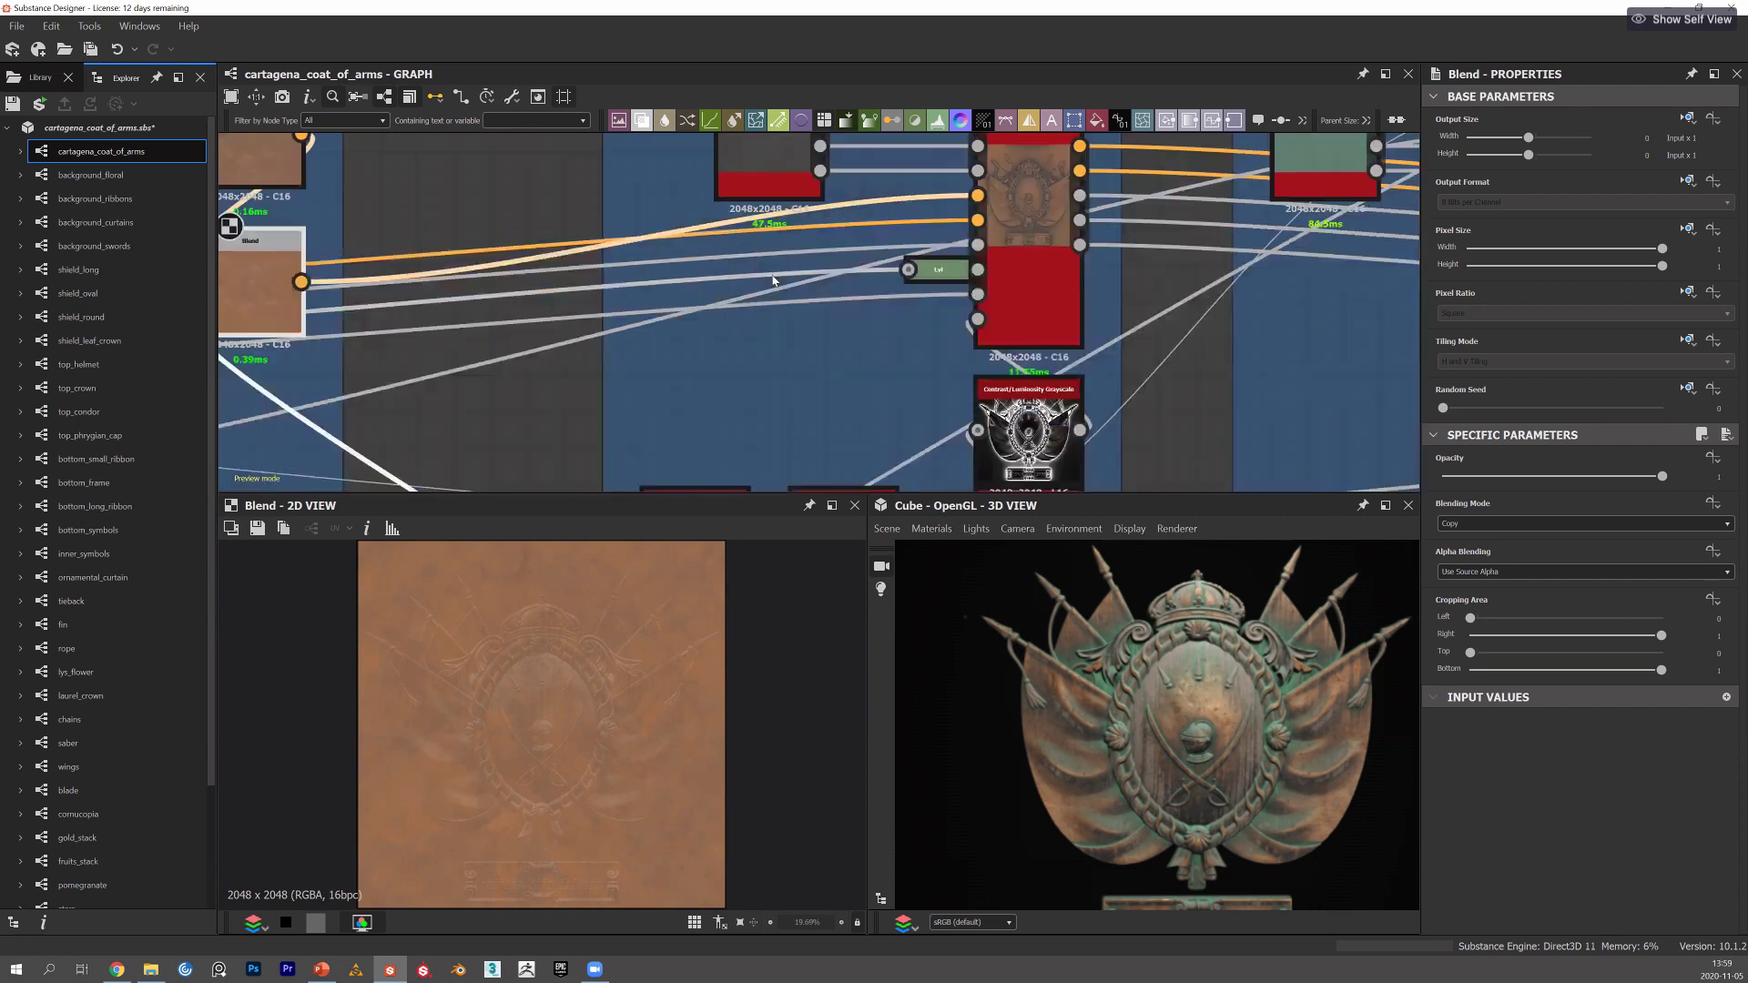
scroll(773, 281, "down", 2)
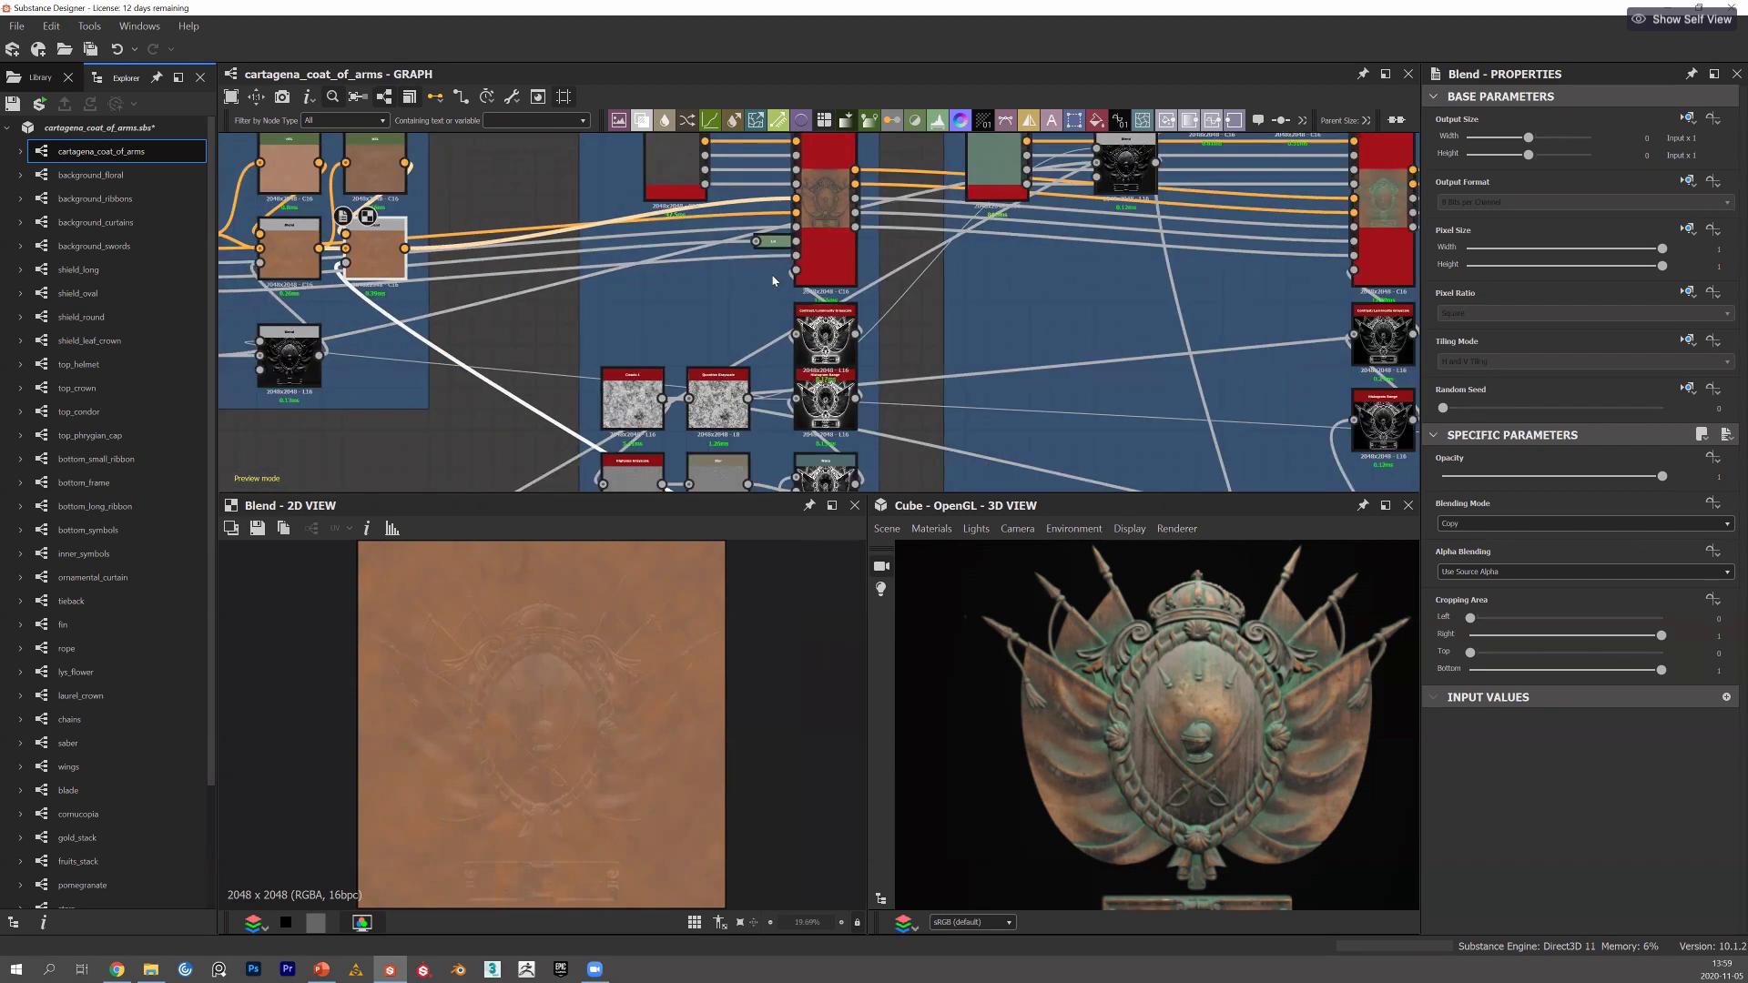
scroll(773, 281, "down", 1)
middle_click_drag(773, 281, 824, 288)
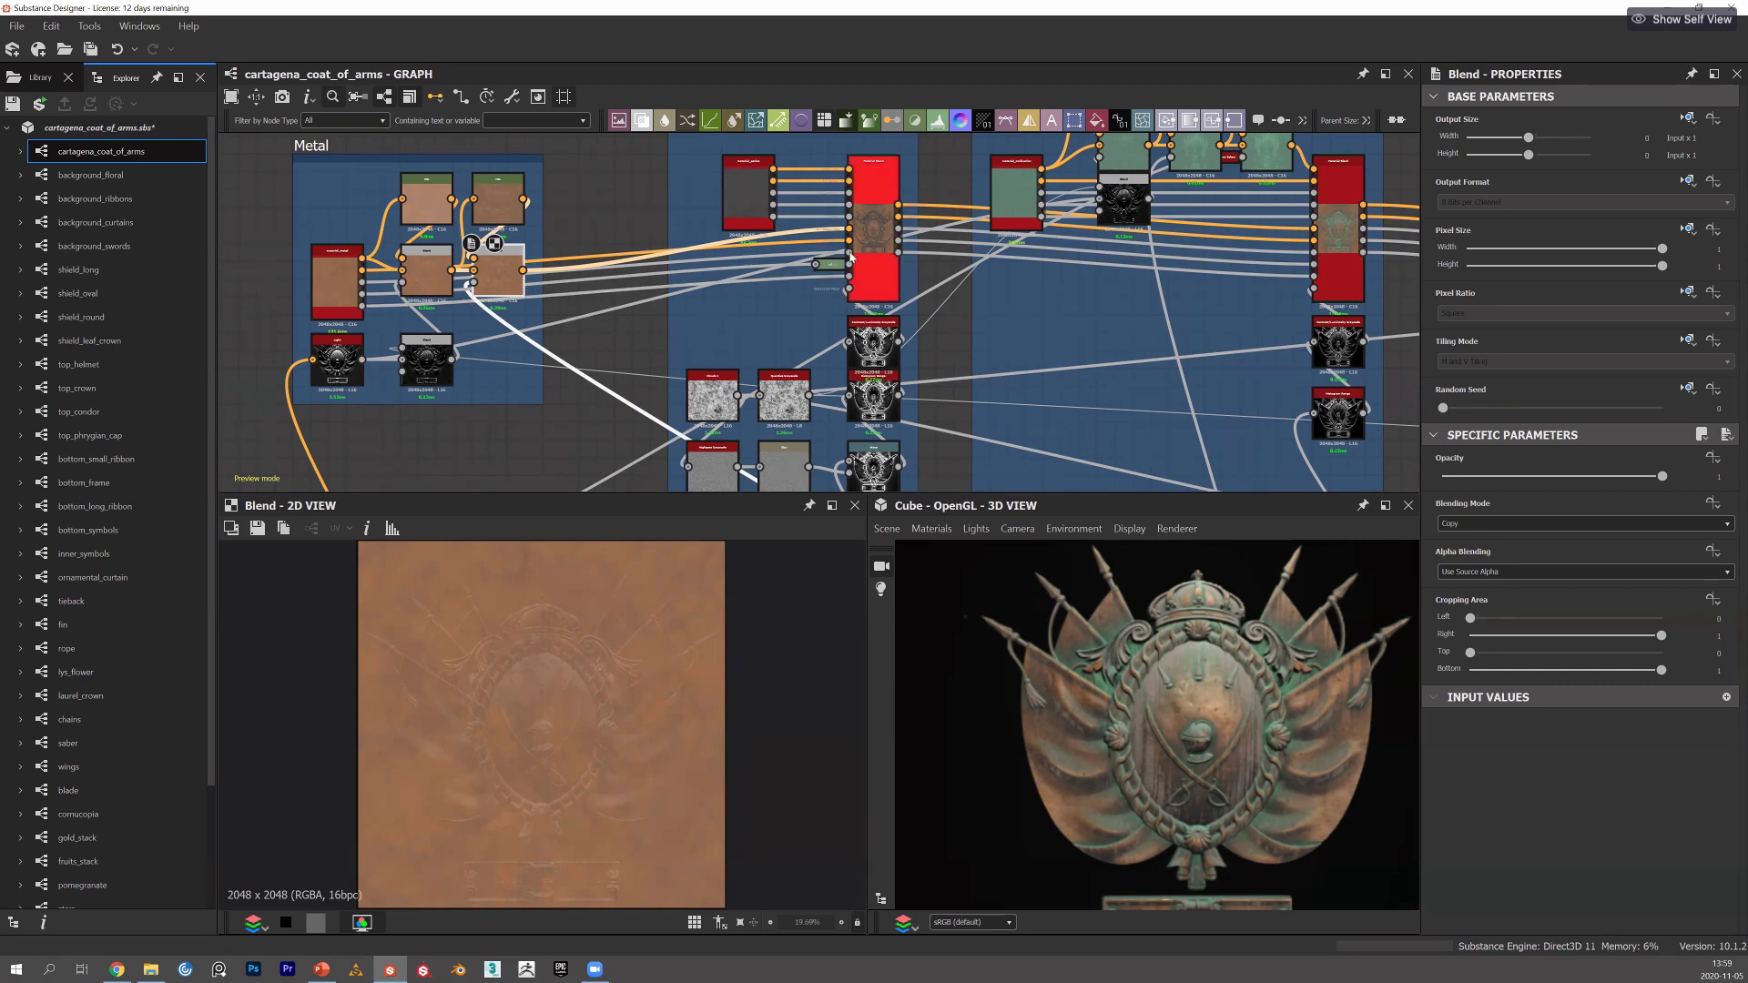
middle_click_drag(843, 146, 802, 187)
scroll(806, 310, "up", 5)
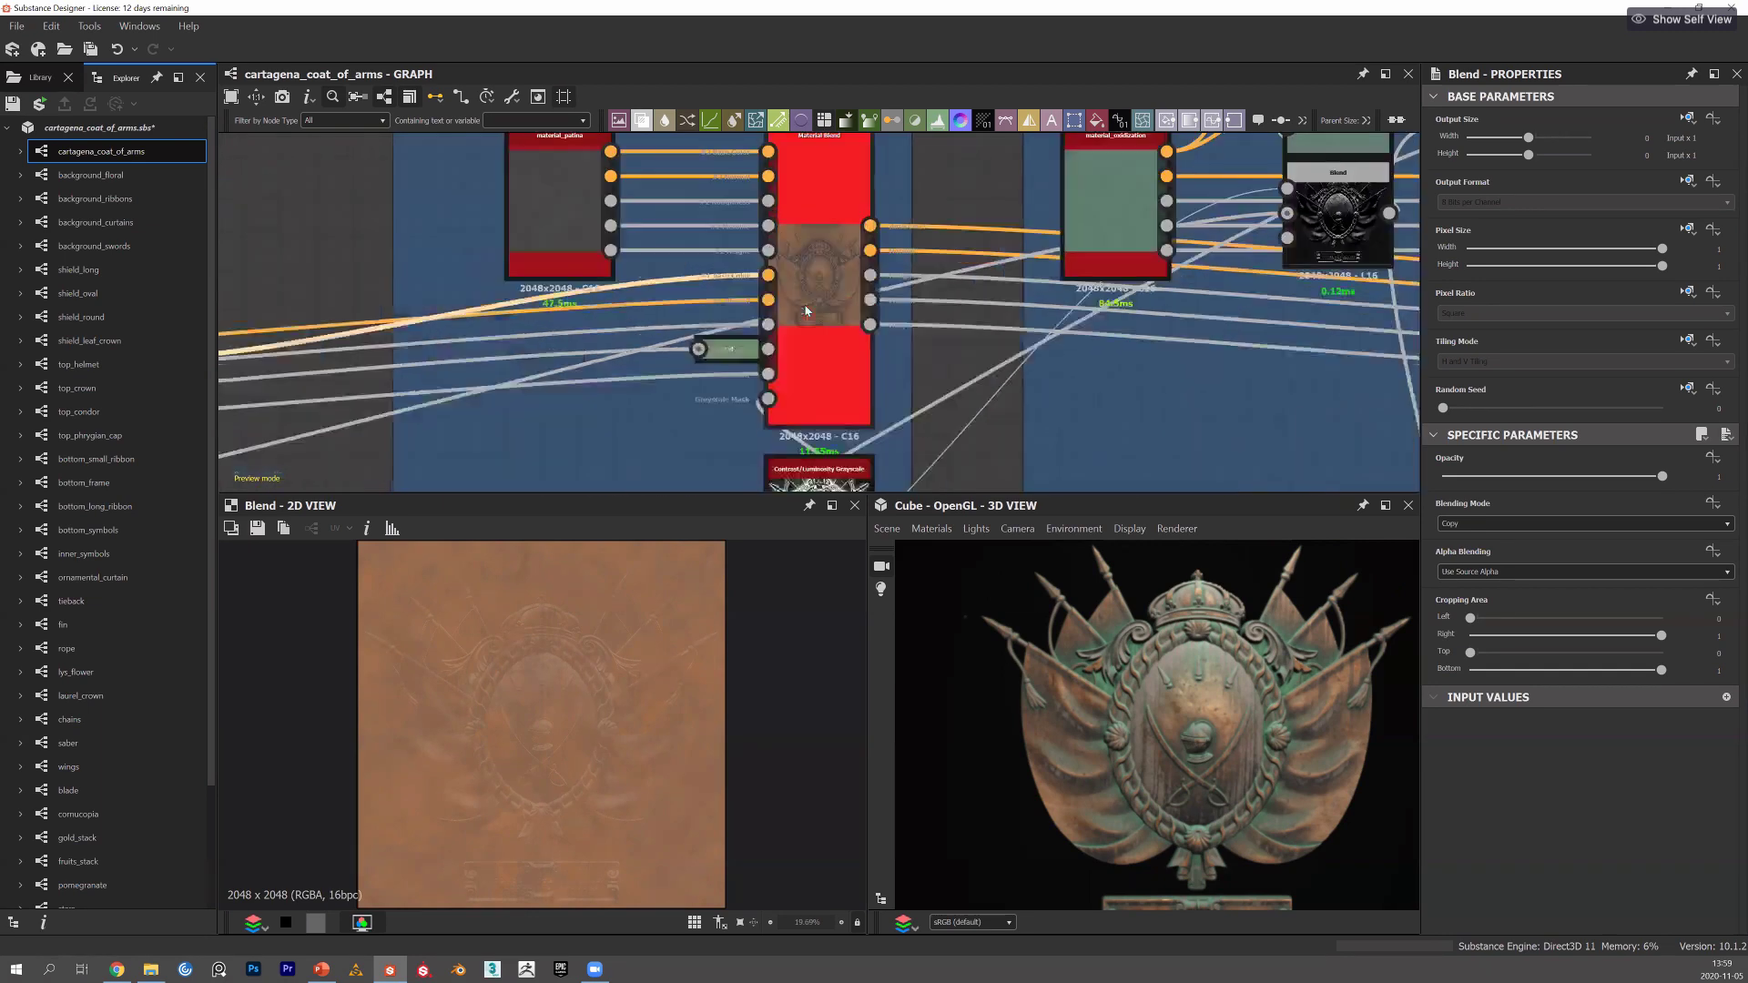
double_click(763, 393)
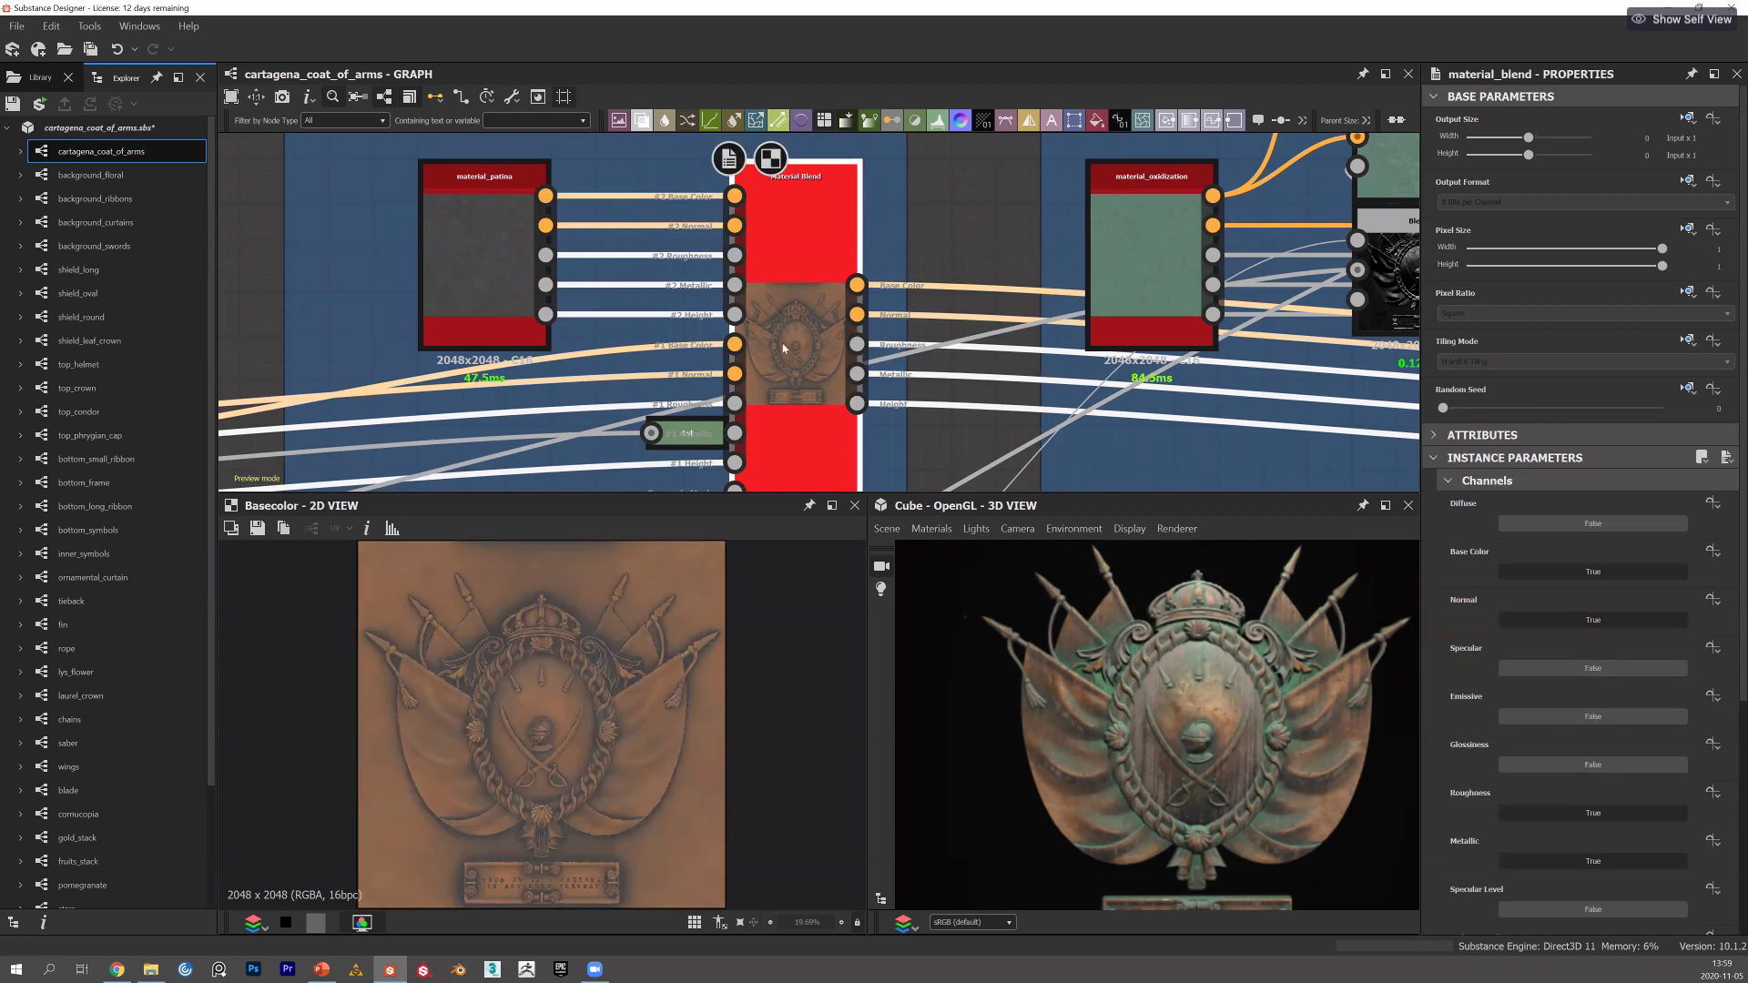
Examine how the Patina 1 Material Blend combines the Metal material with its second material and grayscale mask.
scroll(638, 583, "down", 2)
middle_click_drag(817, 452, 801, 388)
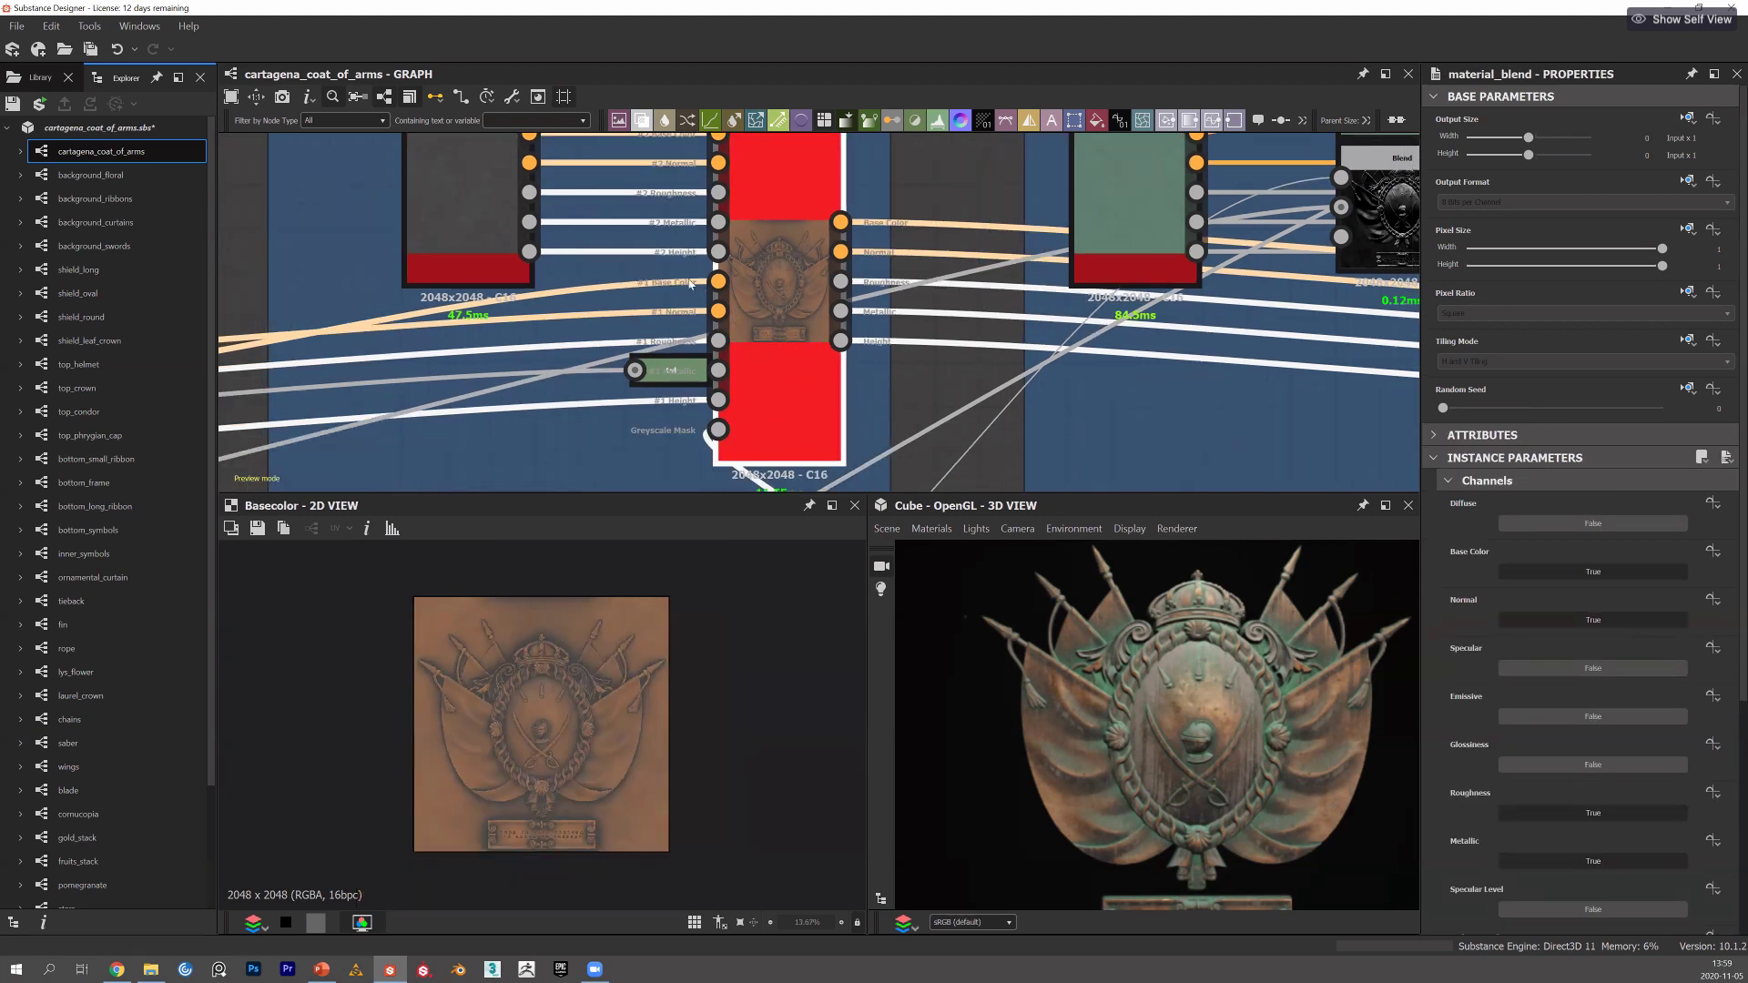
middle_click_drag(648, 249, 687, 277)
scroll(688, 277, "down", 4)
scroll(706, 334, "down", 2)
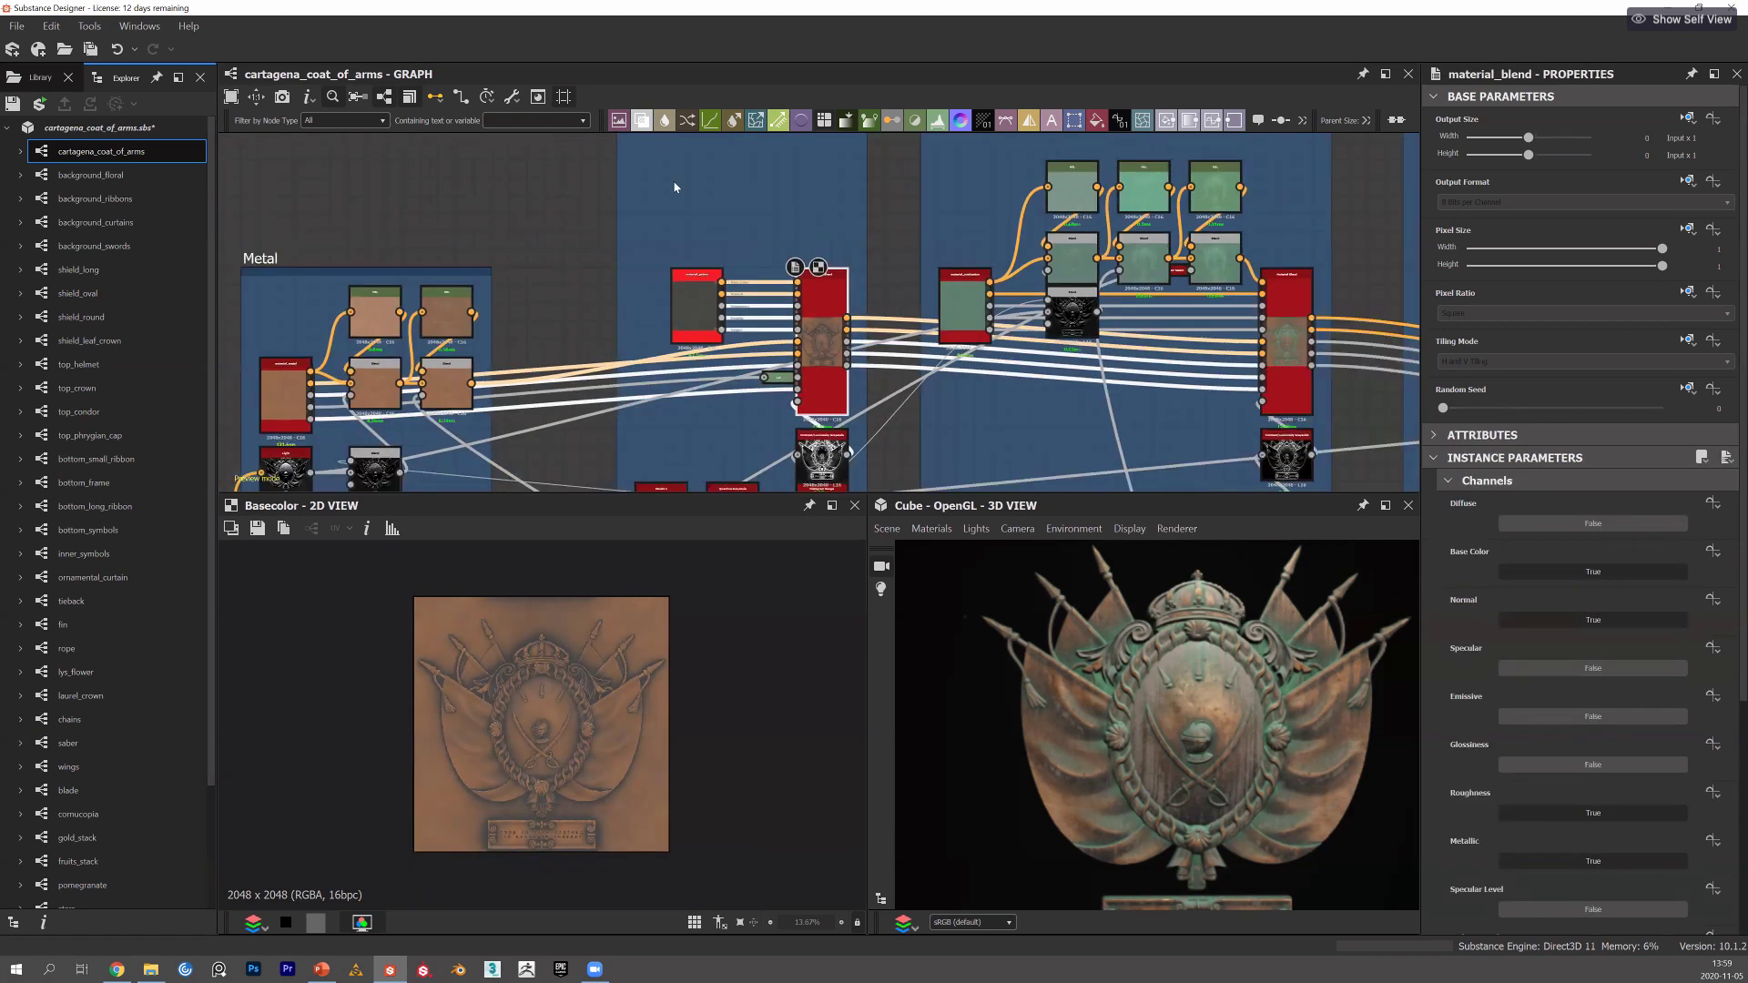
Show the properties of the material_patina node that feeds the Patina 1 Material Blend.
scroll(706, 333, "down", 1)
scroll(706, 333, "up", 3)
scroll(707, 333, "up", 5)
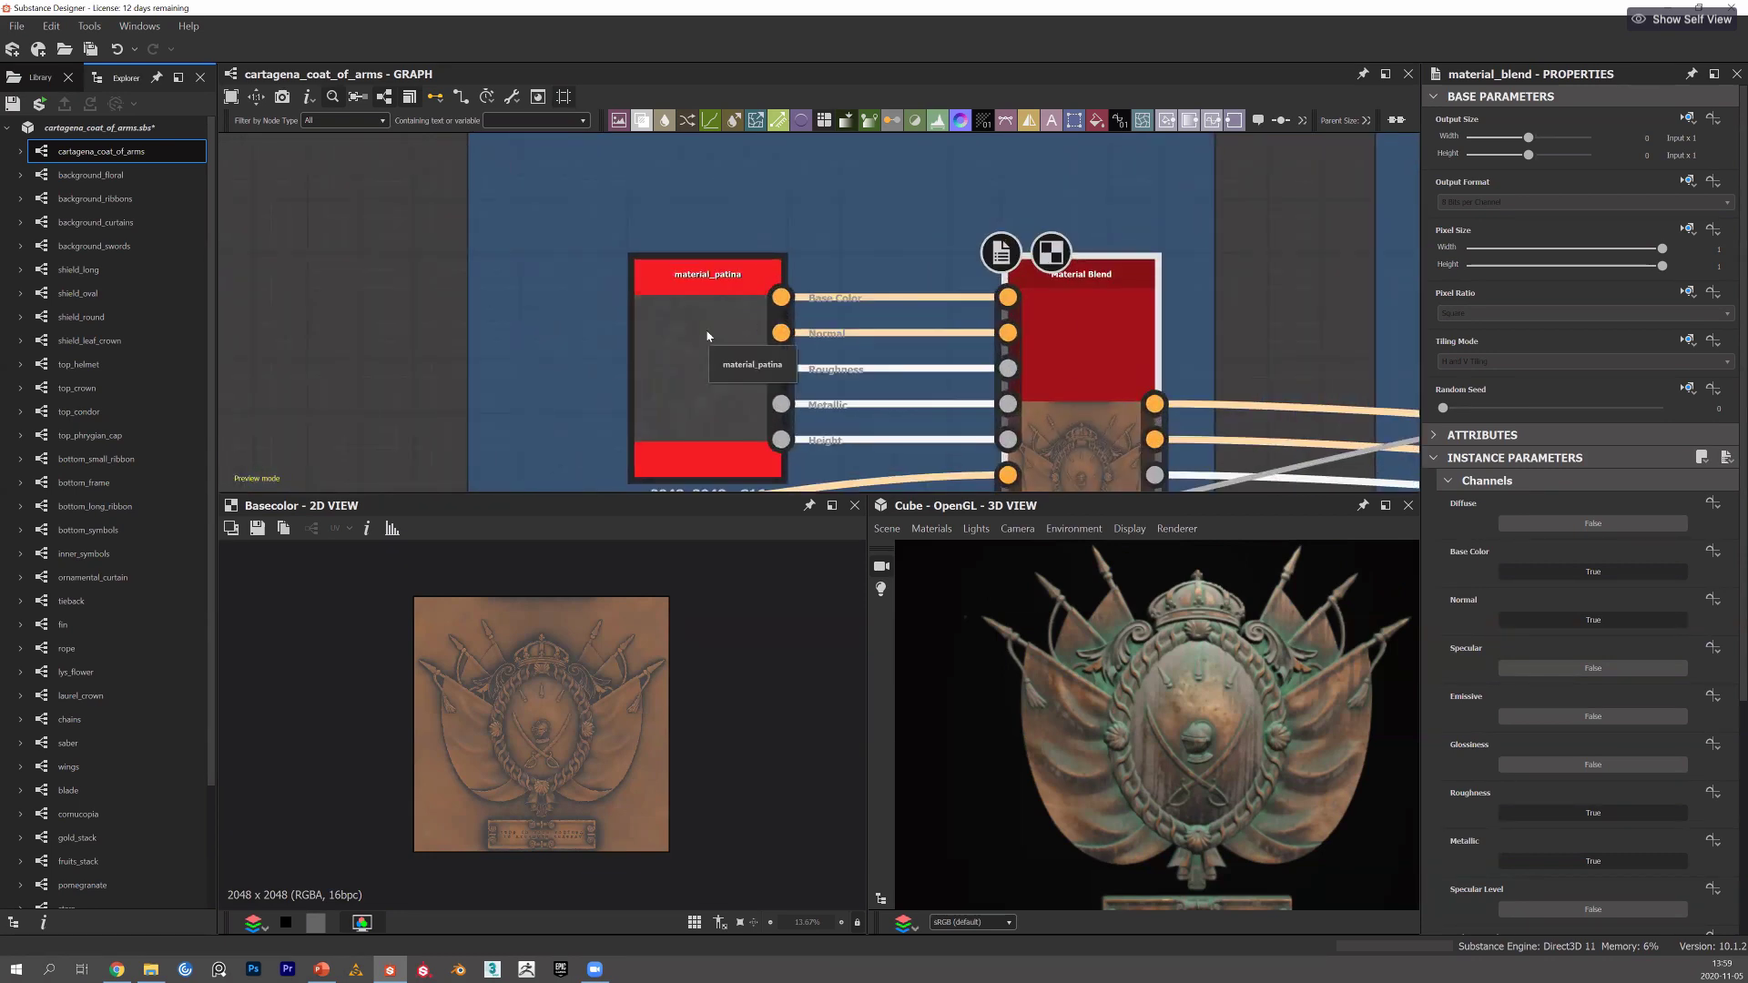
left_click(712, 433)
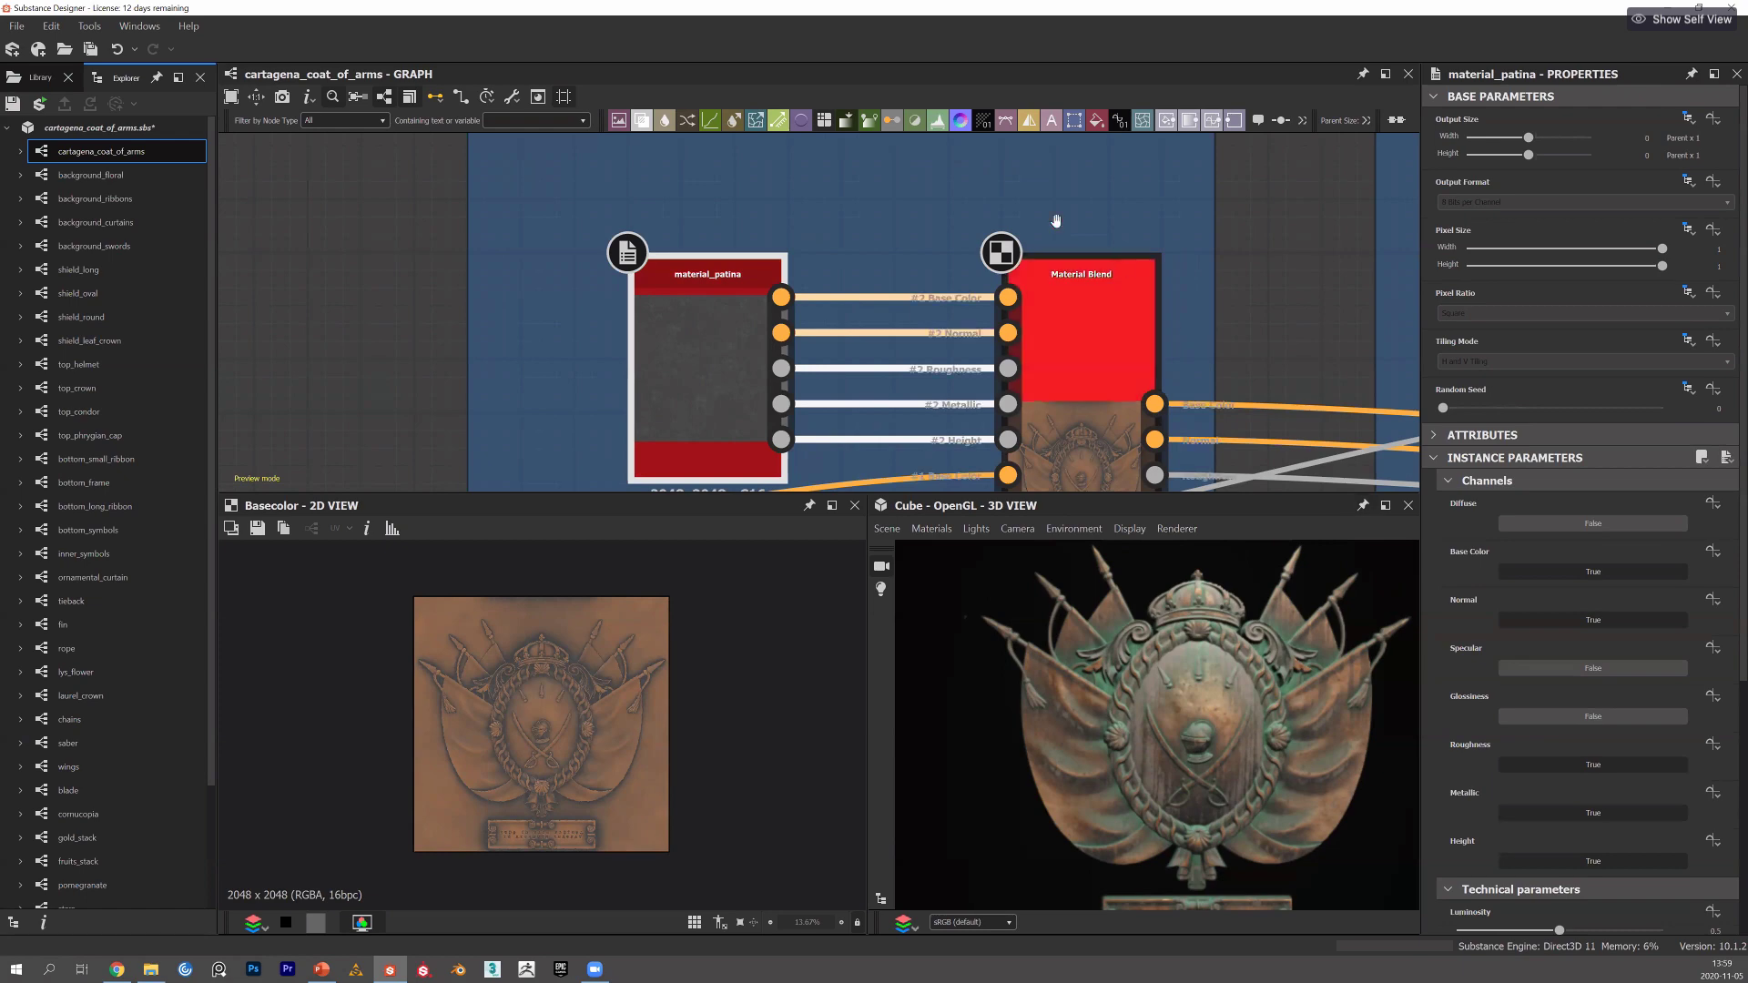
Return to the Patina 1 Material Blend and trace its outputs toward the Oxydation frame.
middle_click_drag(1109, 399, 910, 262)
left_click(964, 290)
scroll(748, 253, "down", 3)
middle_click_drag(1122, 270, 985, 269)
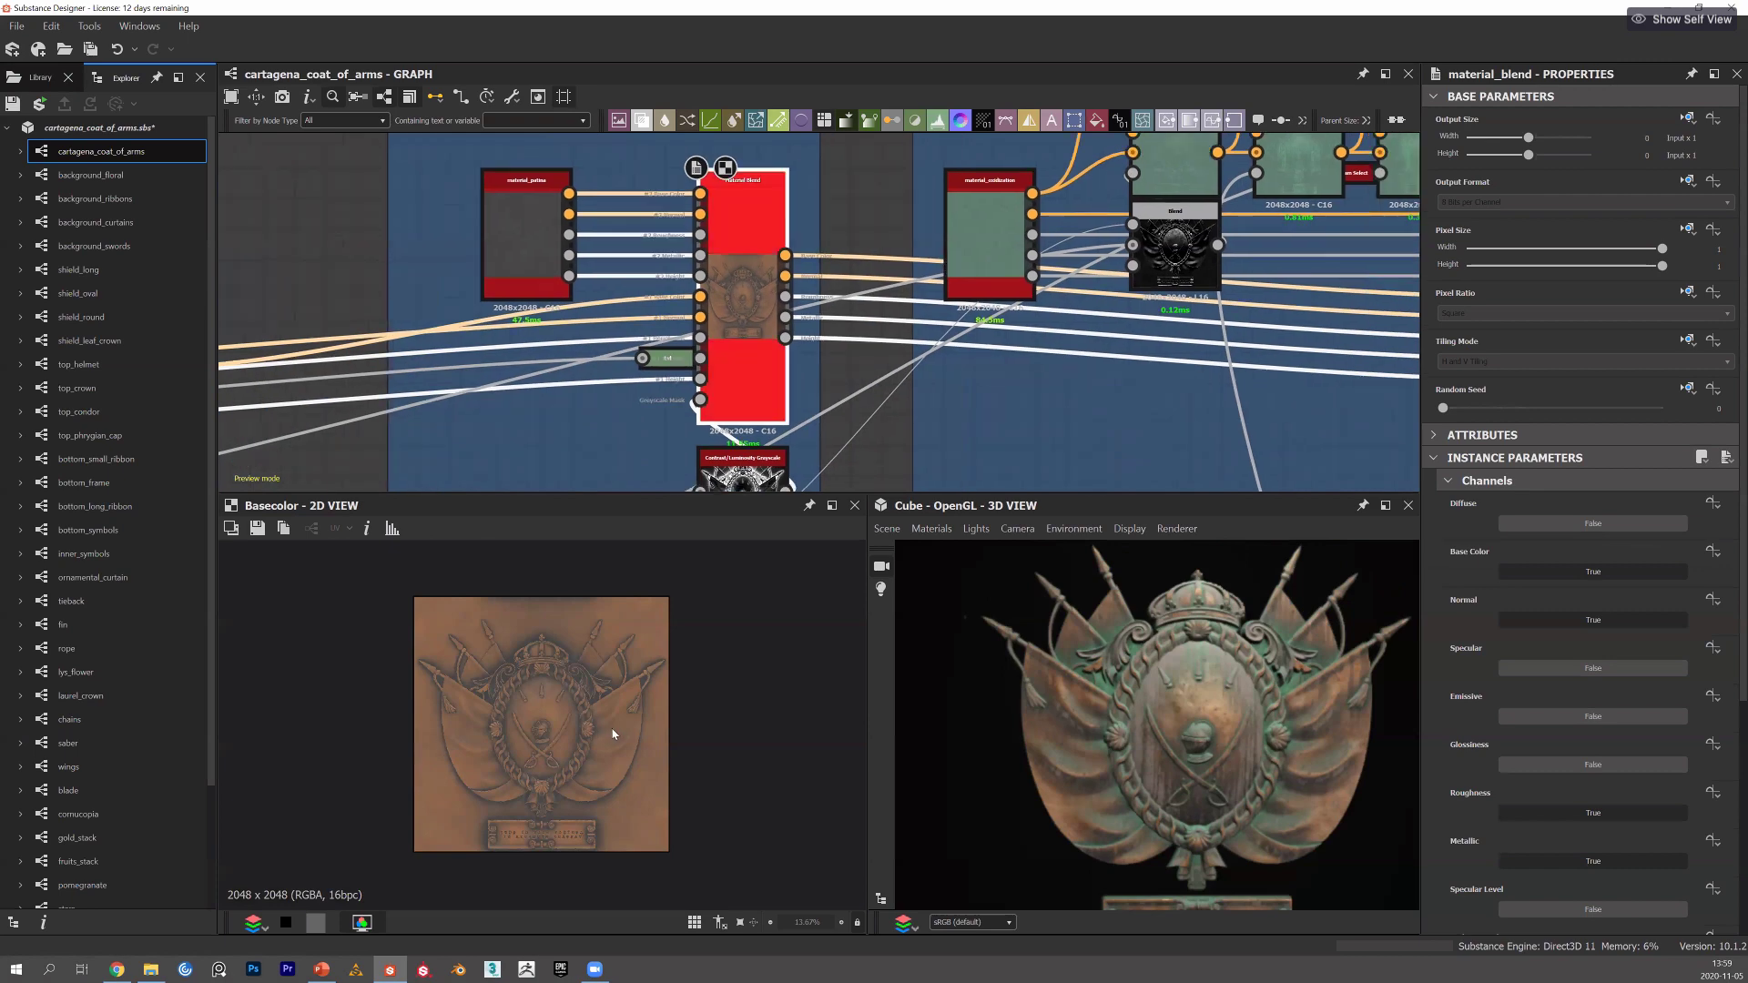
Preview the base color of the Material Blend in the Oxydation frame.
scroll(688, 245, "down", 2)
middle_click_drag(1137, 291, 874, 256)
double_click(992, 241)
scroll(583, 701, "up", 4)
Preview the base color of the Patina 2 frame's Material Blend and inspect it close up in the 2D view.
middle_click_drag(1120, 257, 875, 264)
middle_click_drag(1029, 241, 803, 264)
double_click(861, 273)
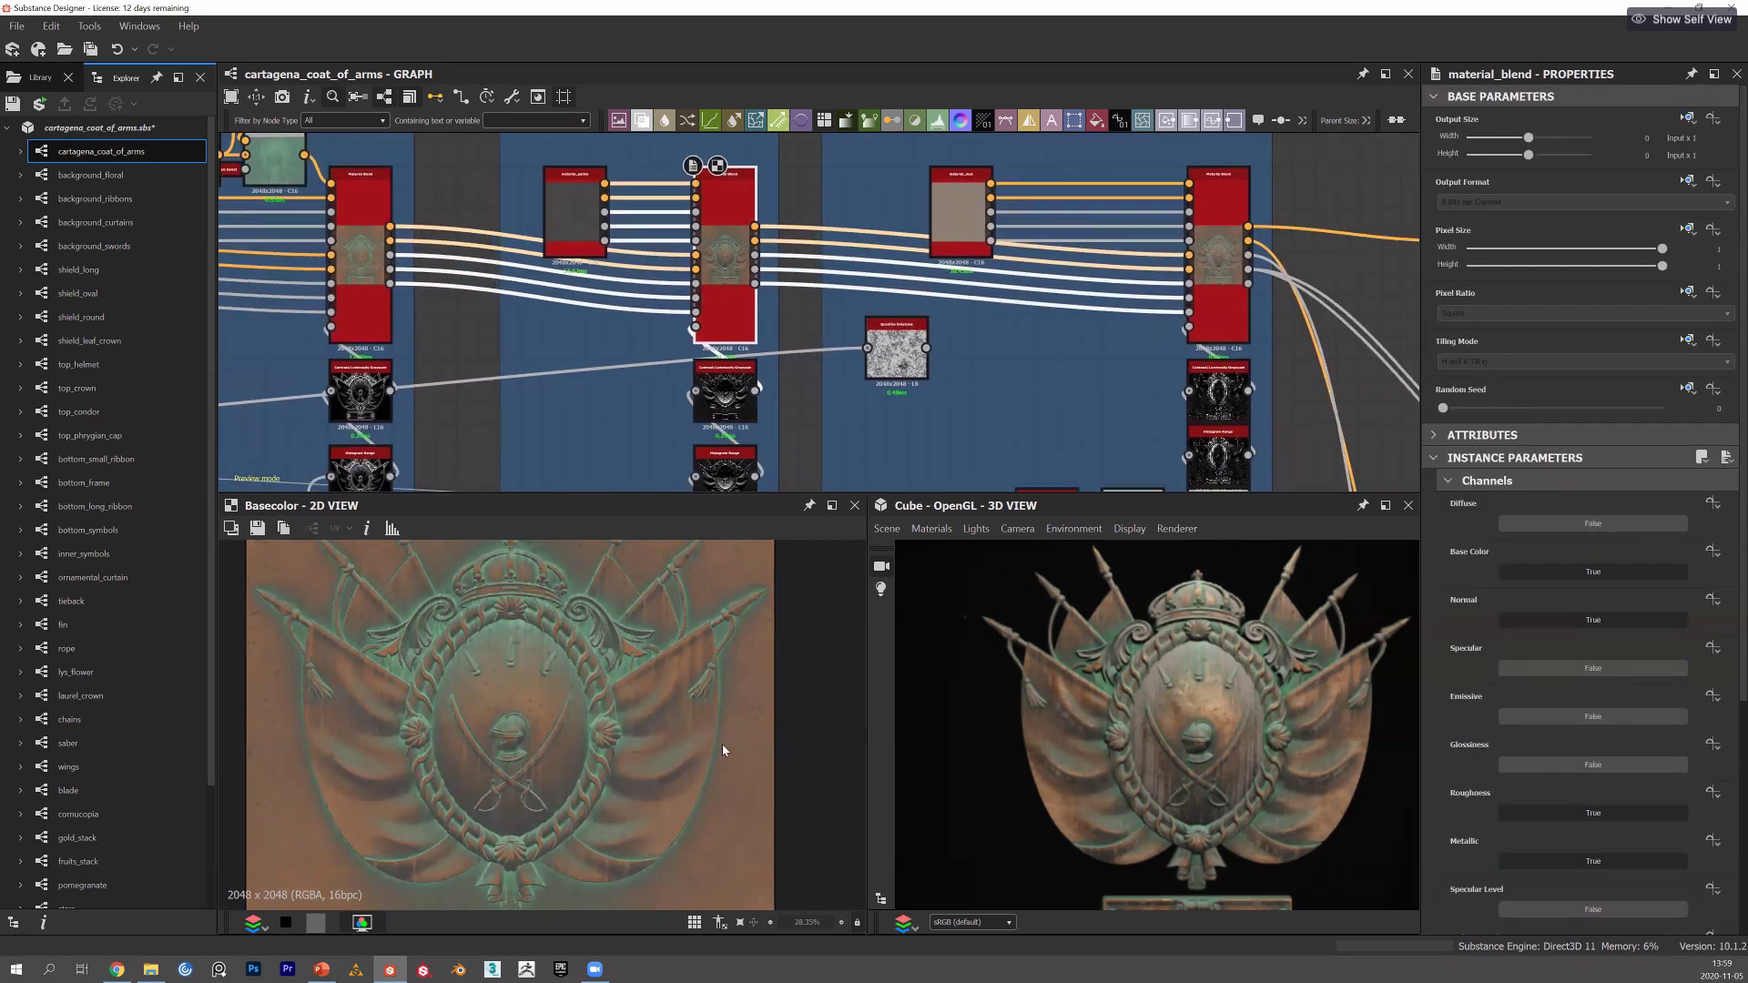
scroll(803, 264, "down", 4)
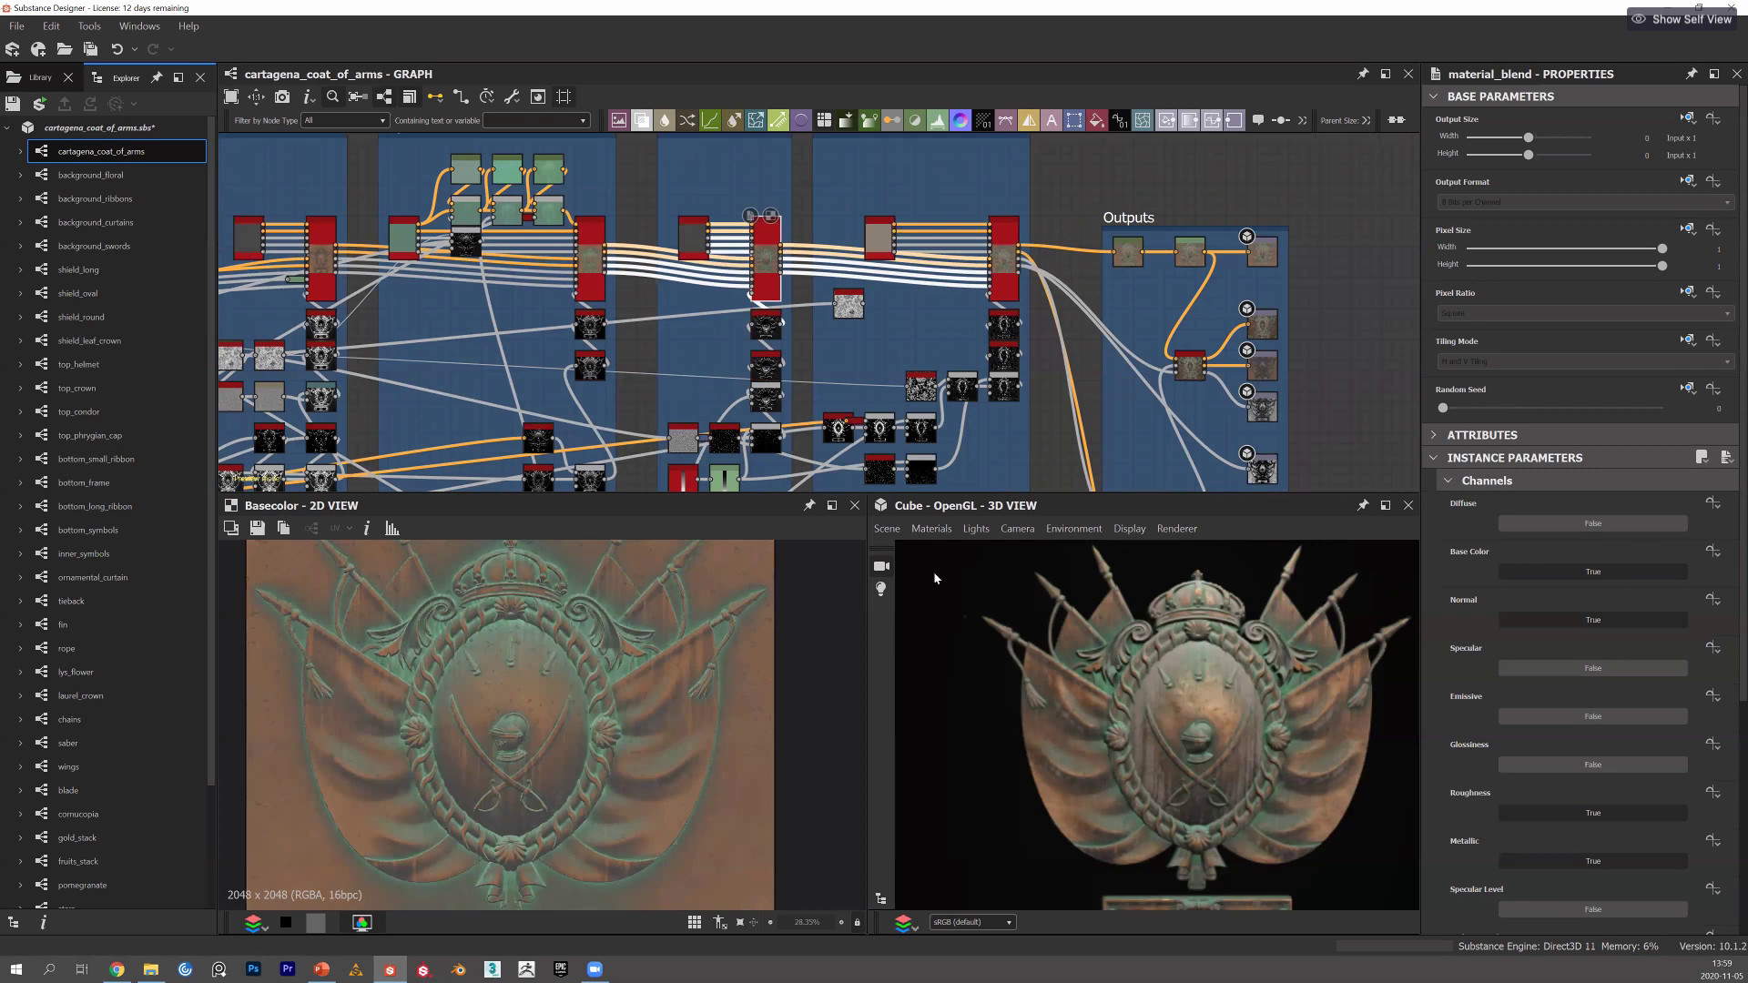
scroll(723, 745, "up", 2)
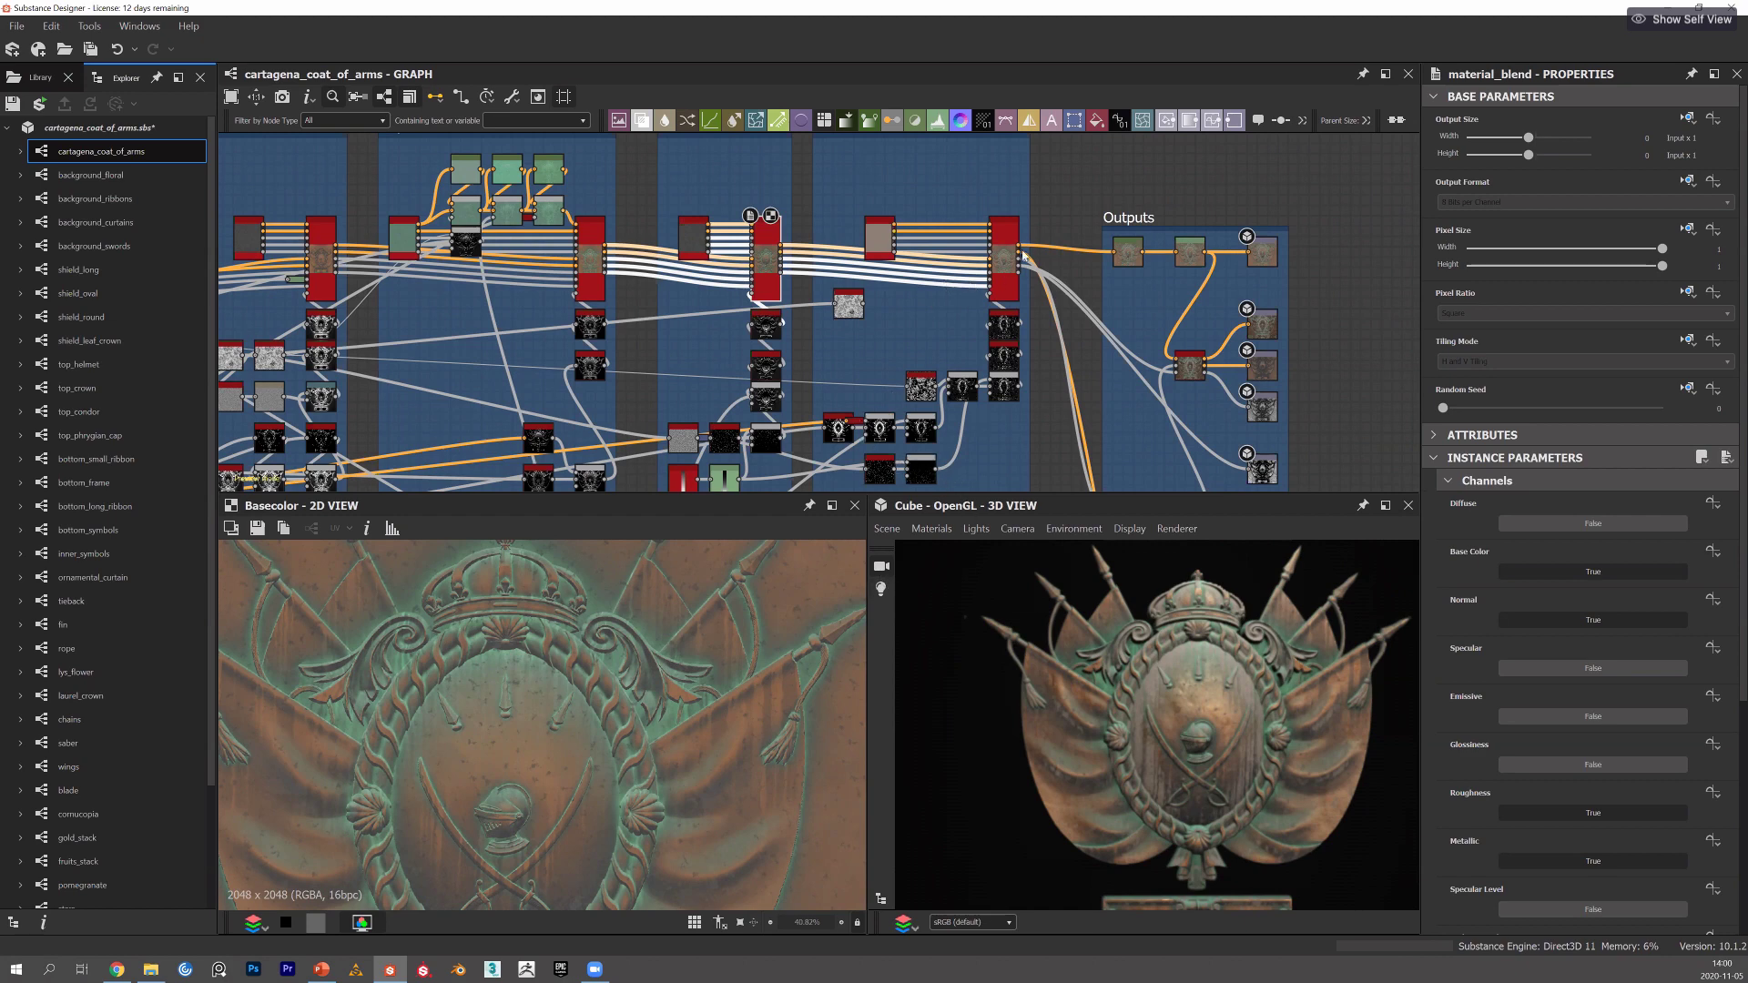
Preview the base color of the Dust frame's Material Blend, first in detail and in full.
scroll(1021, 244, "up", 2)
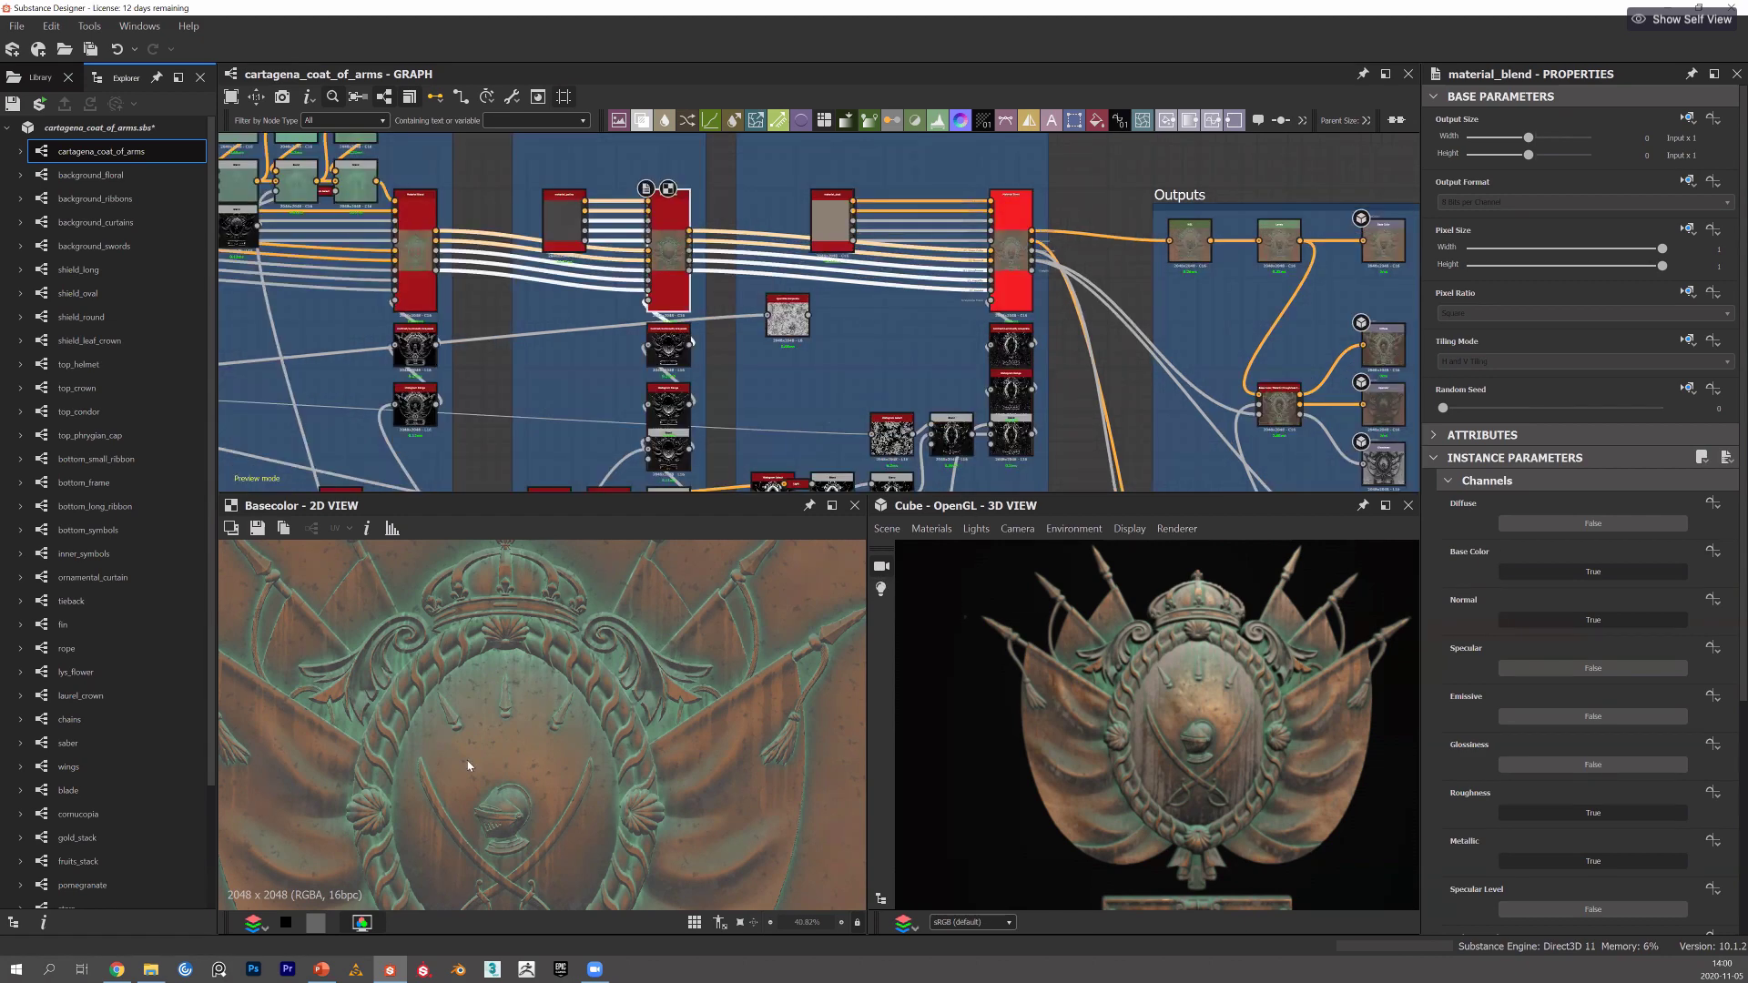
double_click(1013, 246)
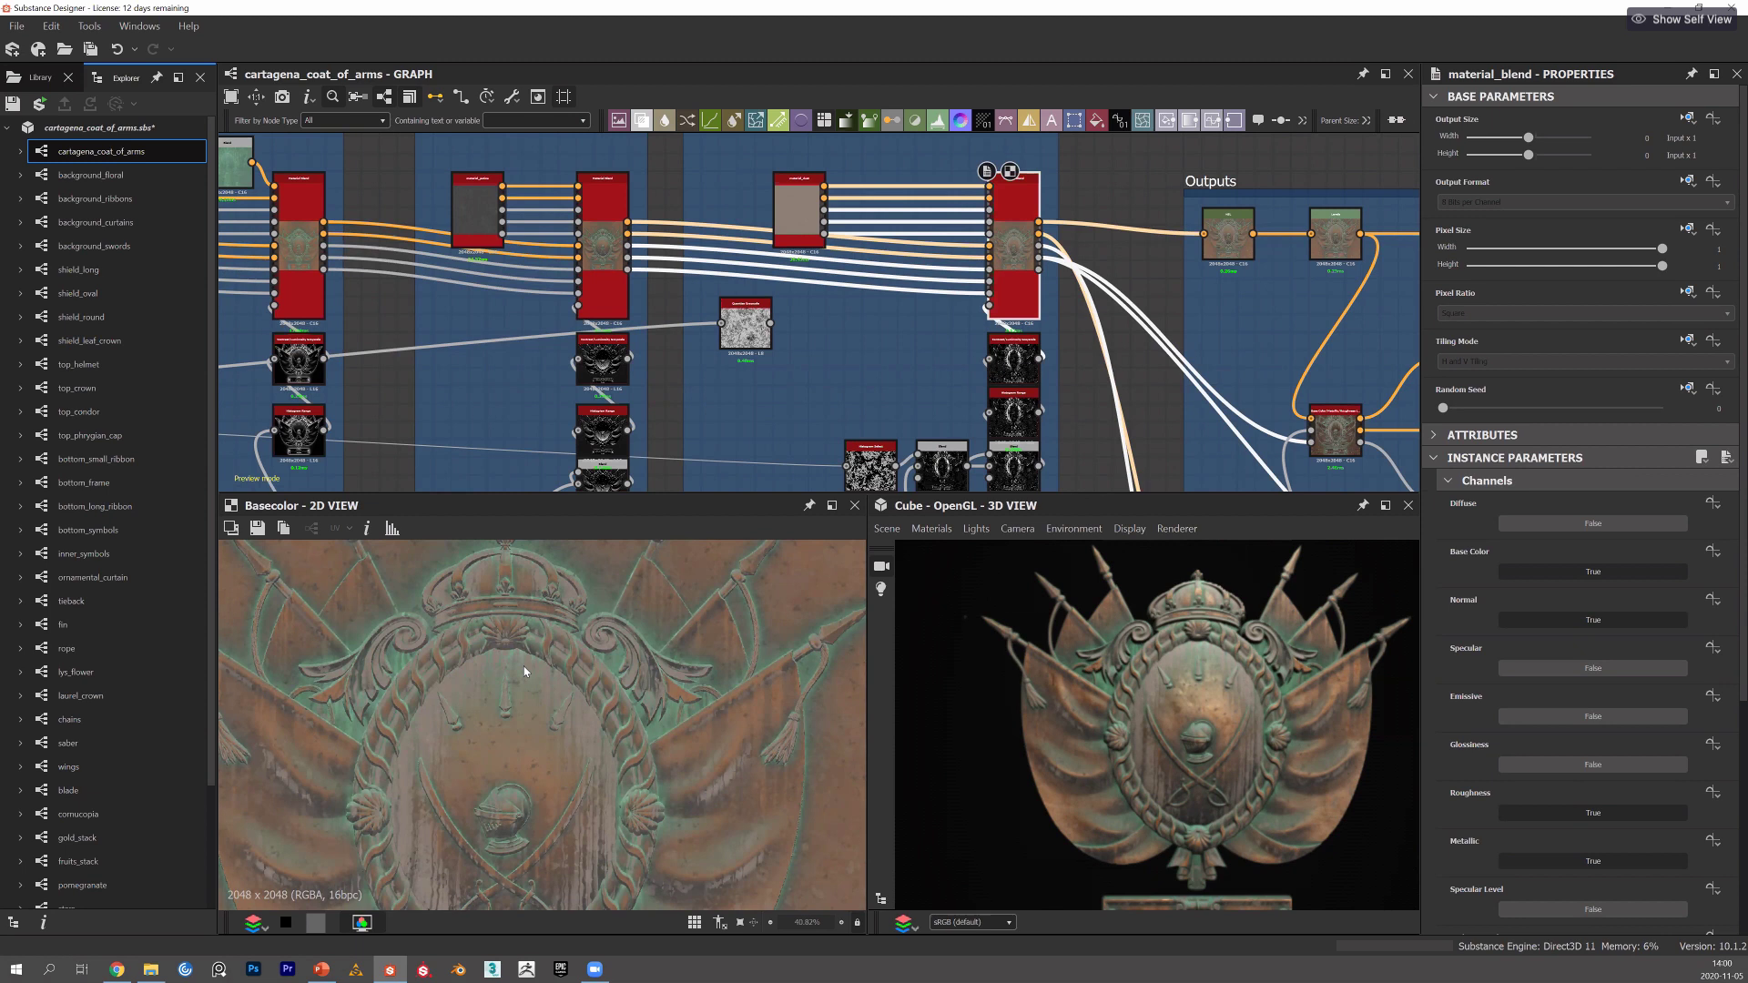
scroll(525, 671, "down", 5)
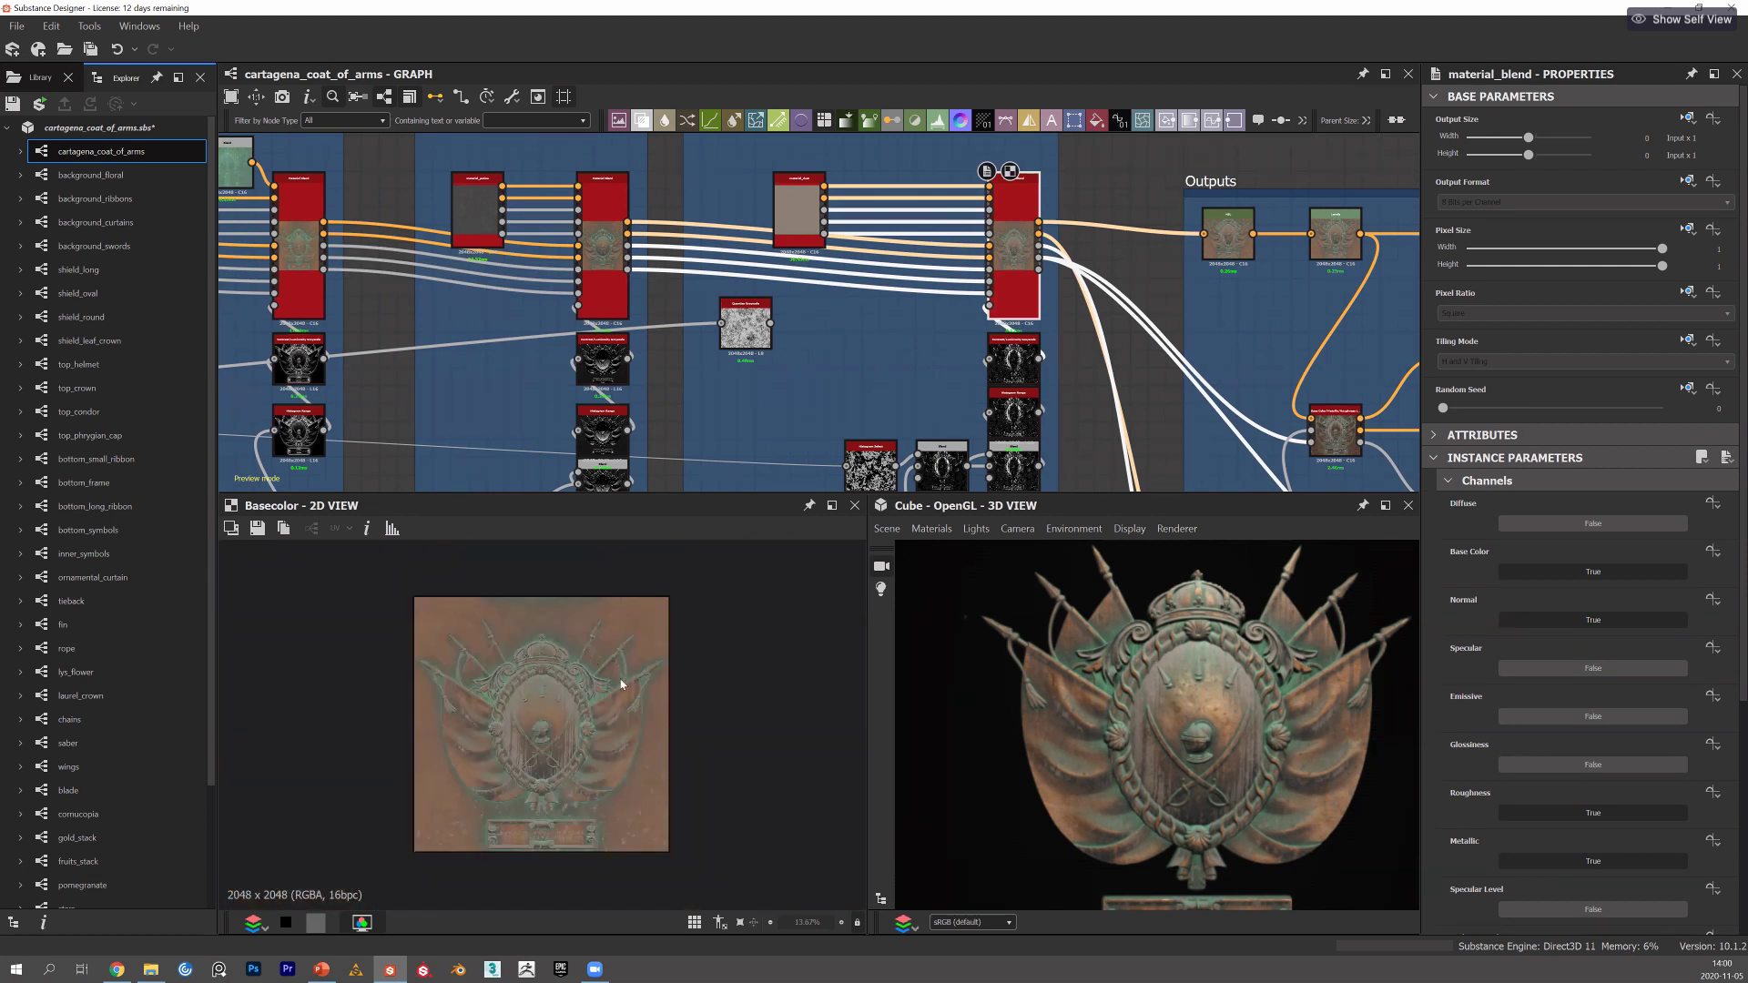
Examine the final Base Color output in the 2D view alongside the complete coat of arms in the 3D view.
scroll(535, 715, "up", 2)
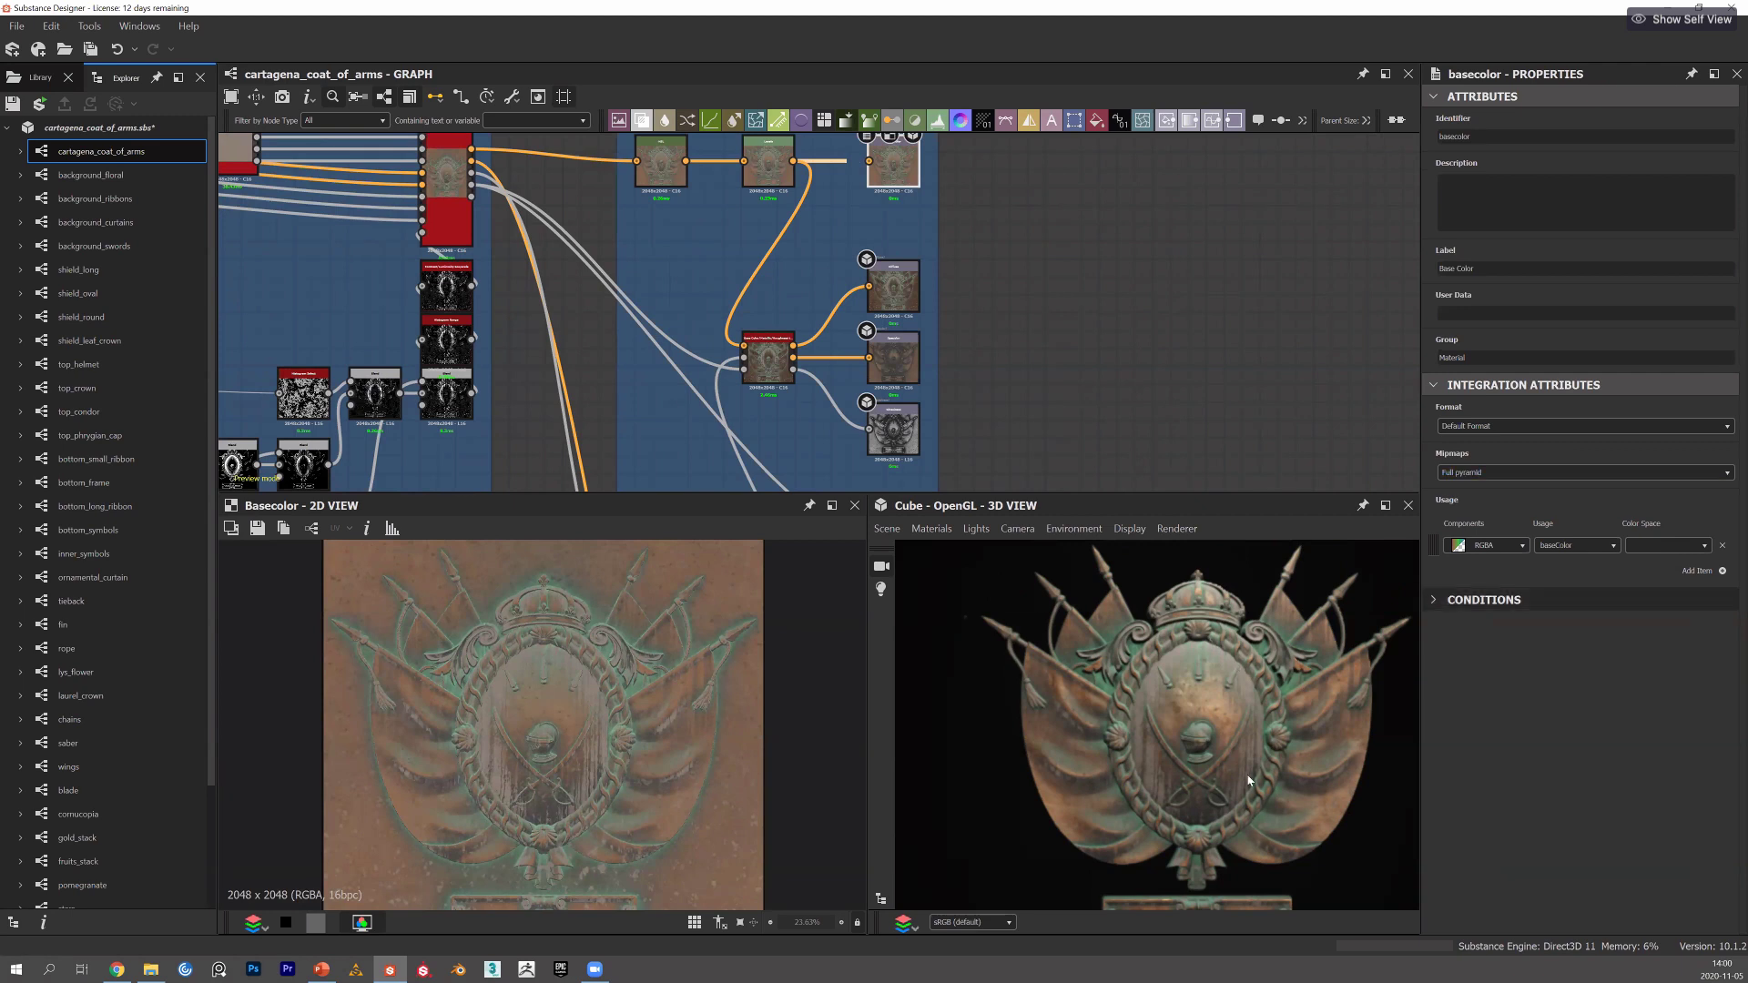
scroll(1249, 780, "down", 3)
scroll(1249, 780, "up", 2)
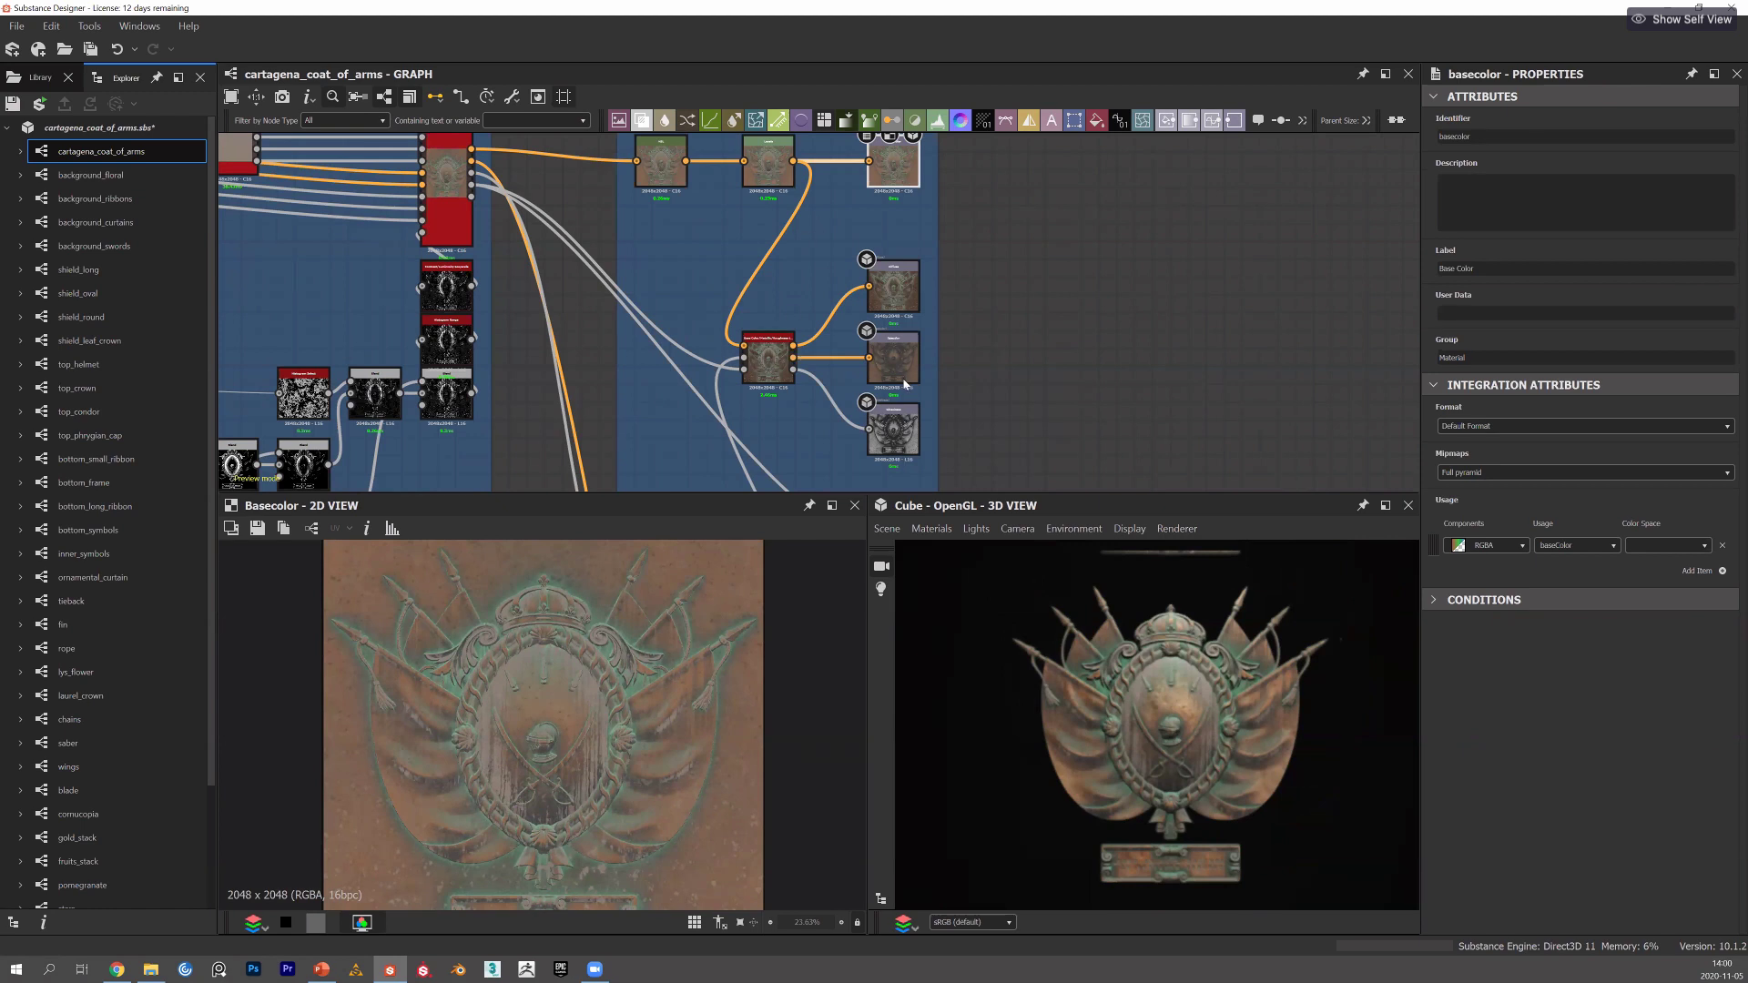
Preview the Metallic output and the Roughness output of the main graph in the 2D view.
middle_click_drag(921, 320, 923, 312)
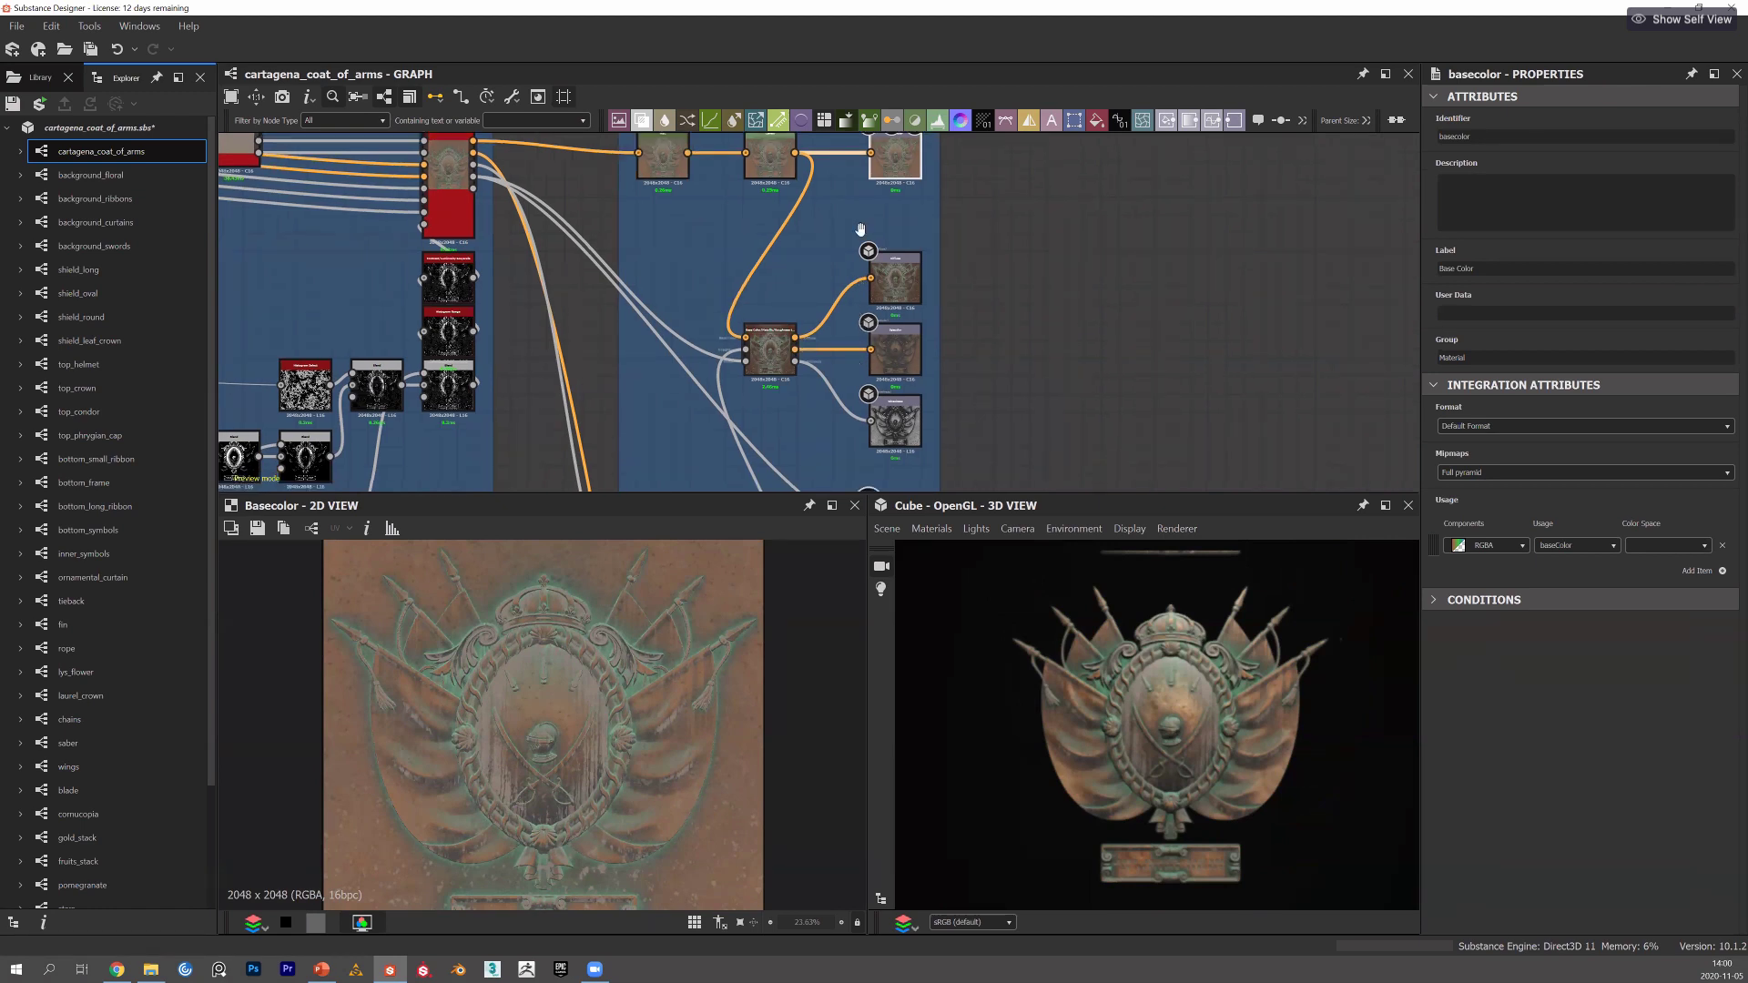
middle_click_drag(856, 374, 862, 228)
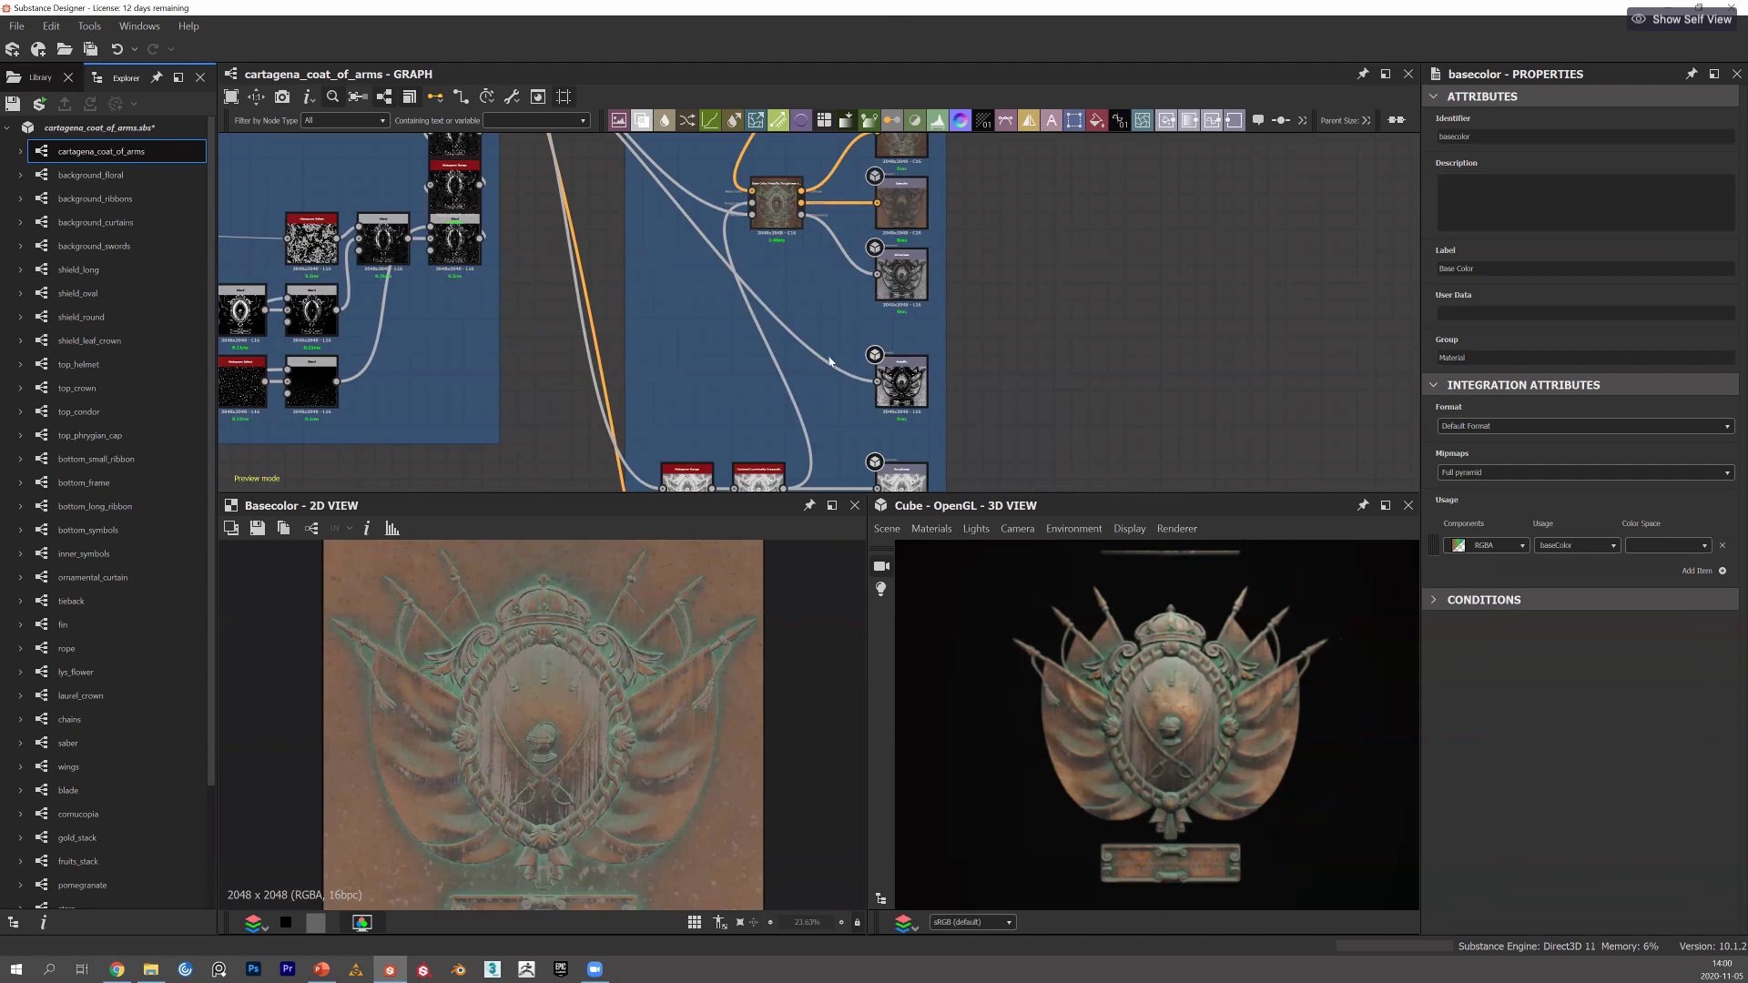
double_click(901, 383)
middle_click_drag(605, 328, 545, 359)
scroll(645, 323, "up", 1)
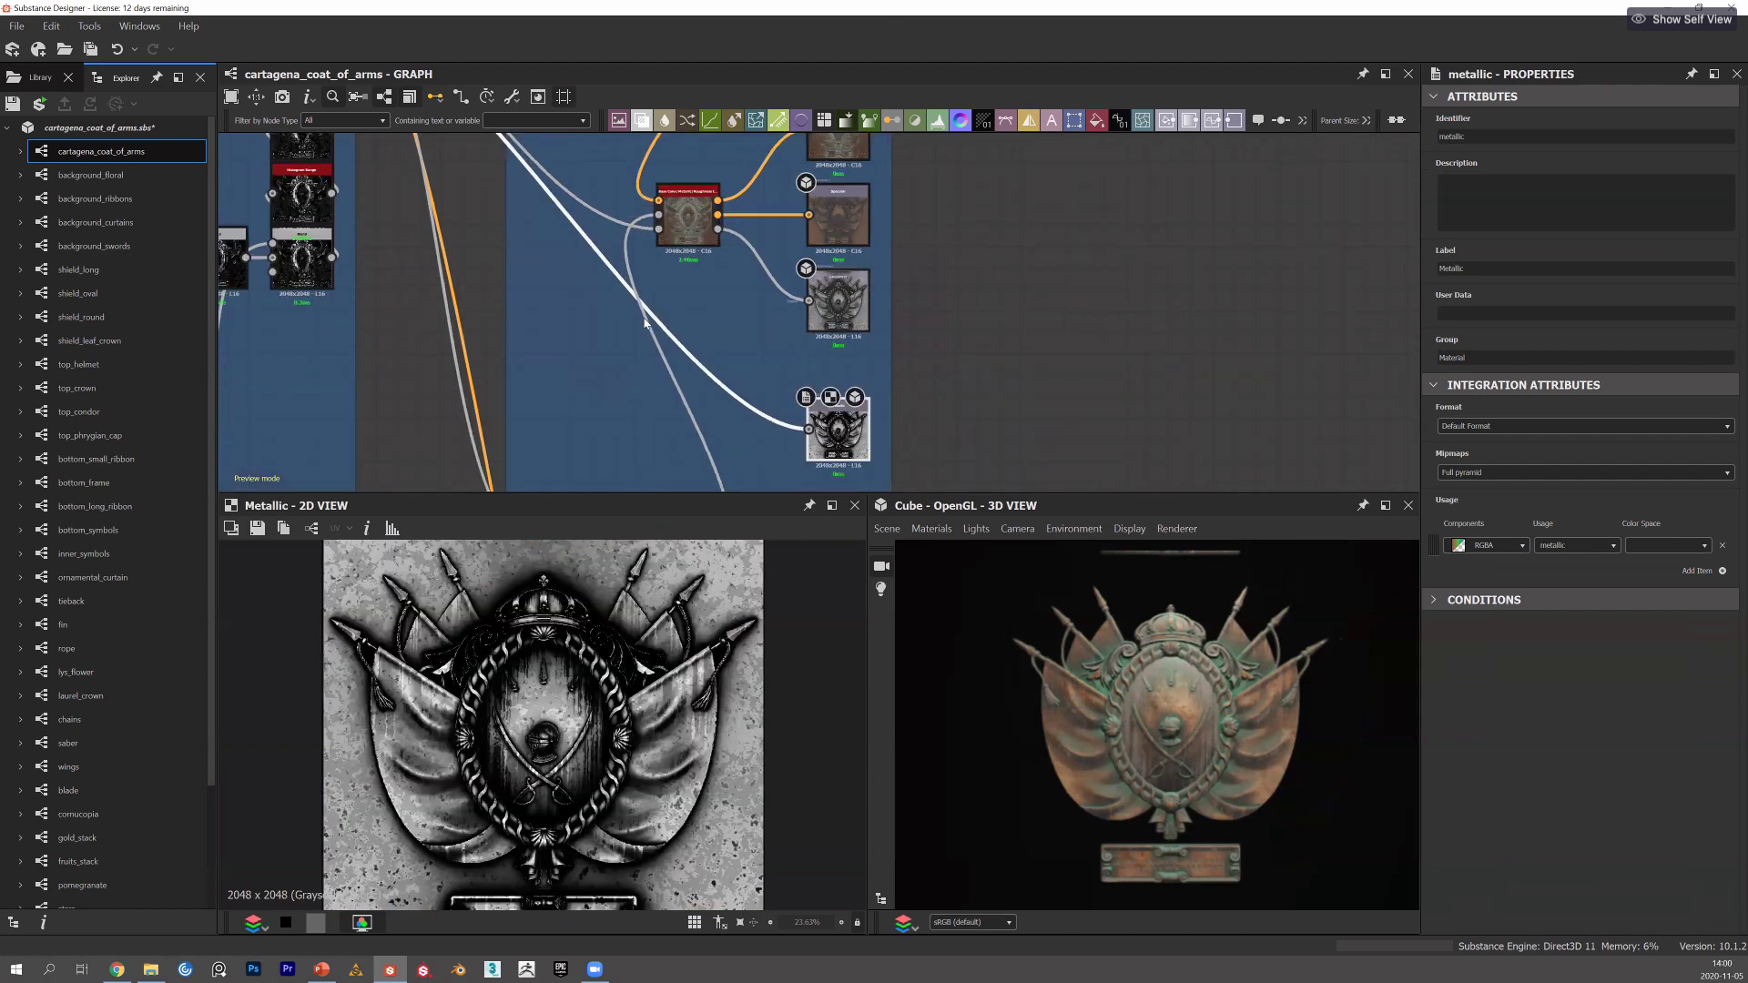
scroll(644, 323, "up", 2)
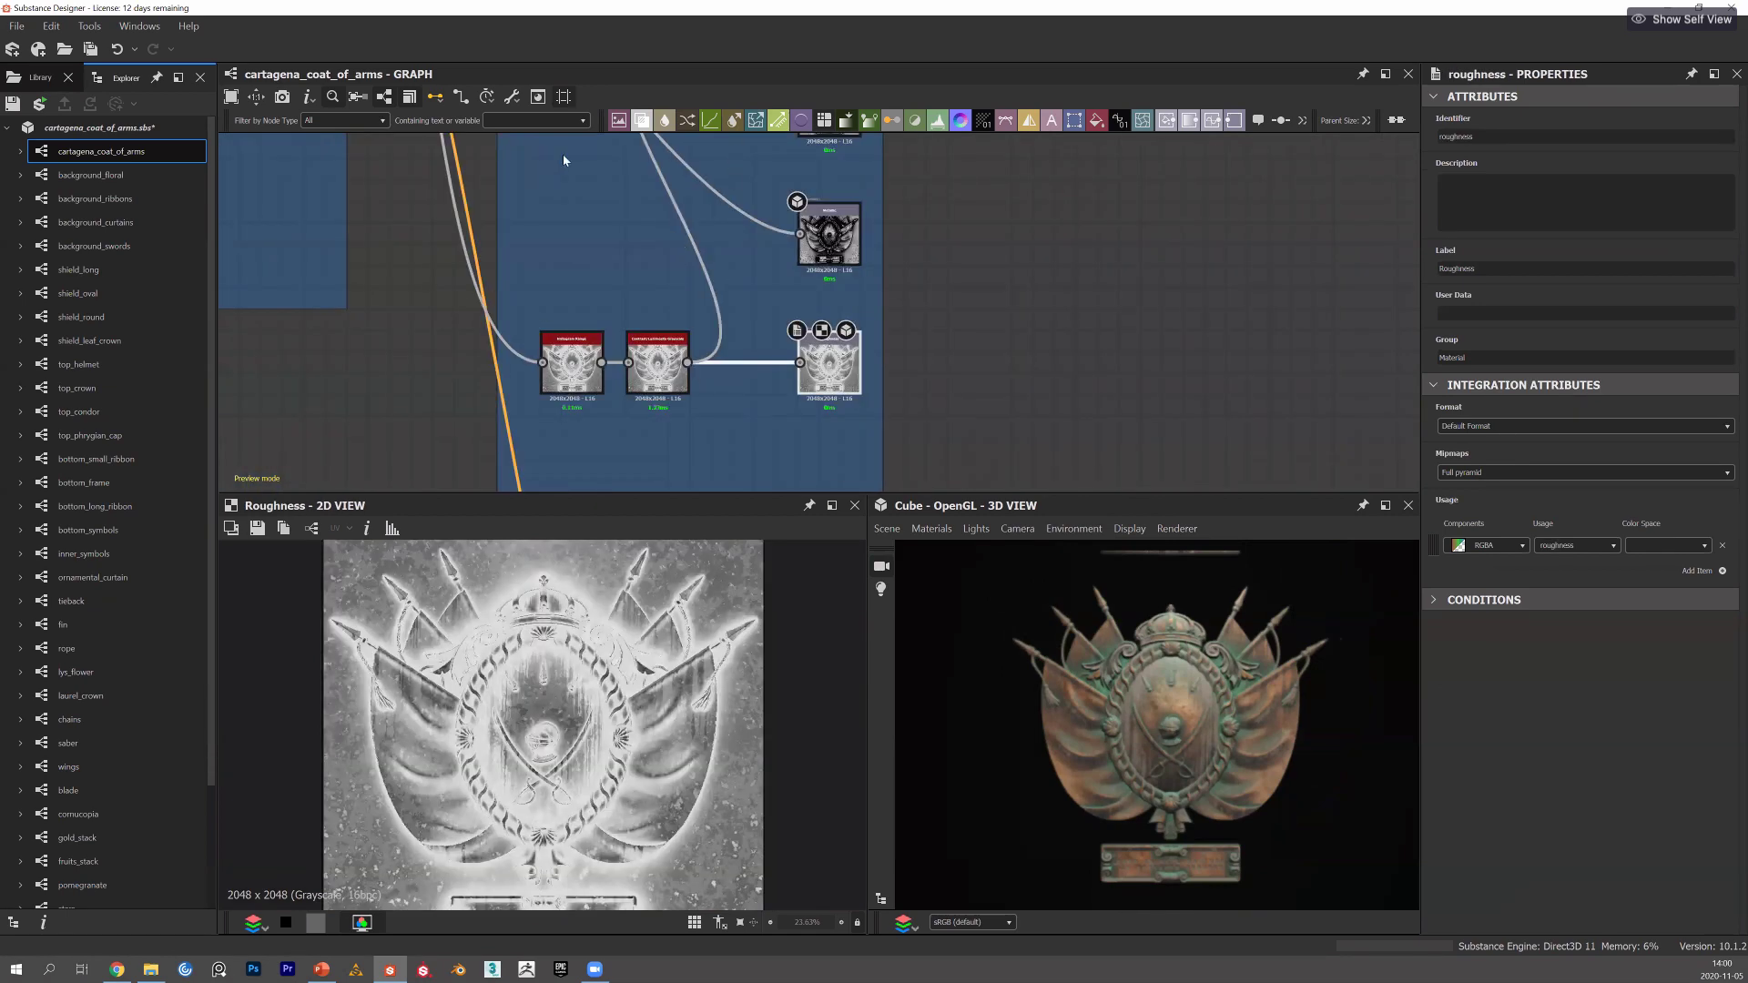
Survey the Leaks frame, Mask Sources and the Metal, Patina, Oxydation and Dust frames that lead into the outputs.
scroll(637, 364, "down", 3)
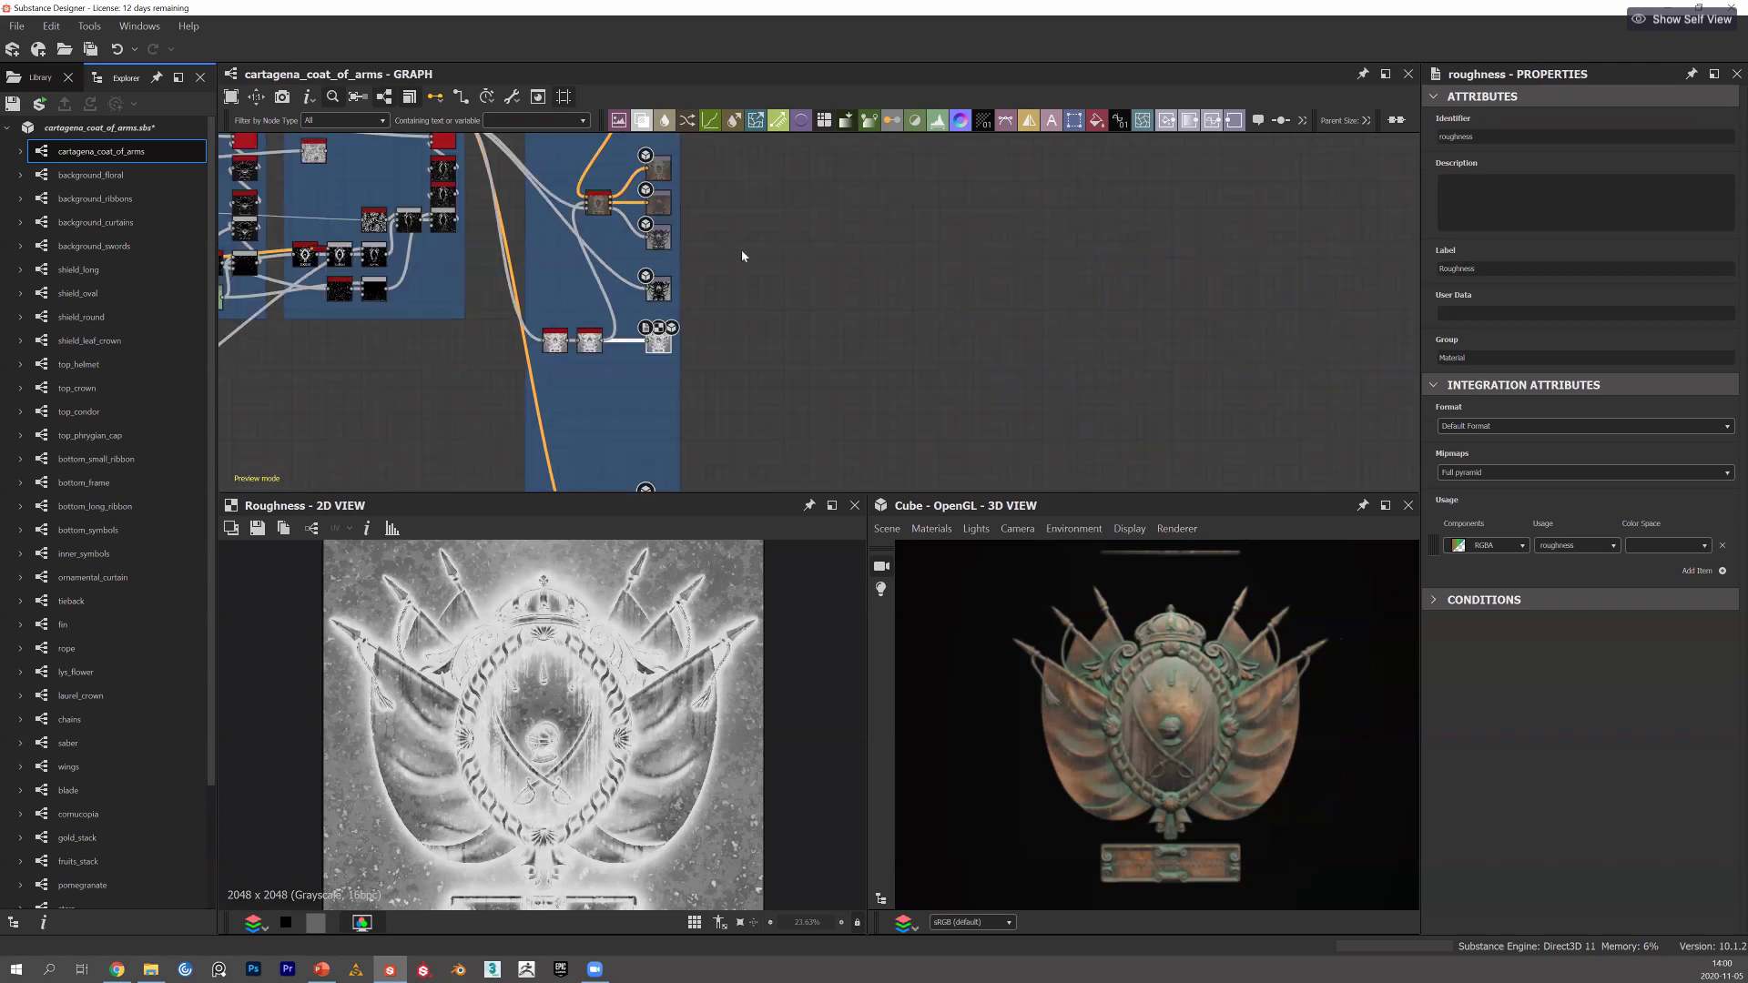
middle_click_drag(549, 241, 845, 105)
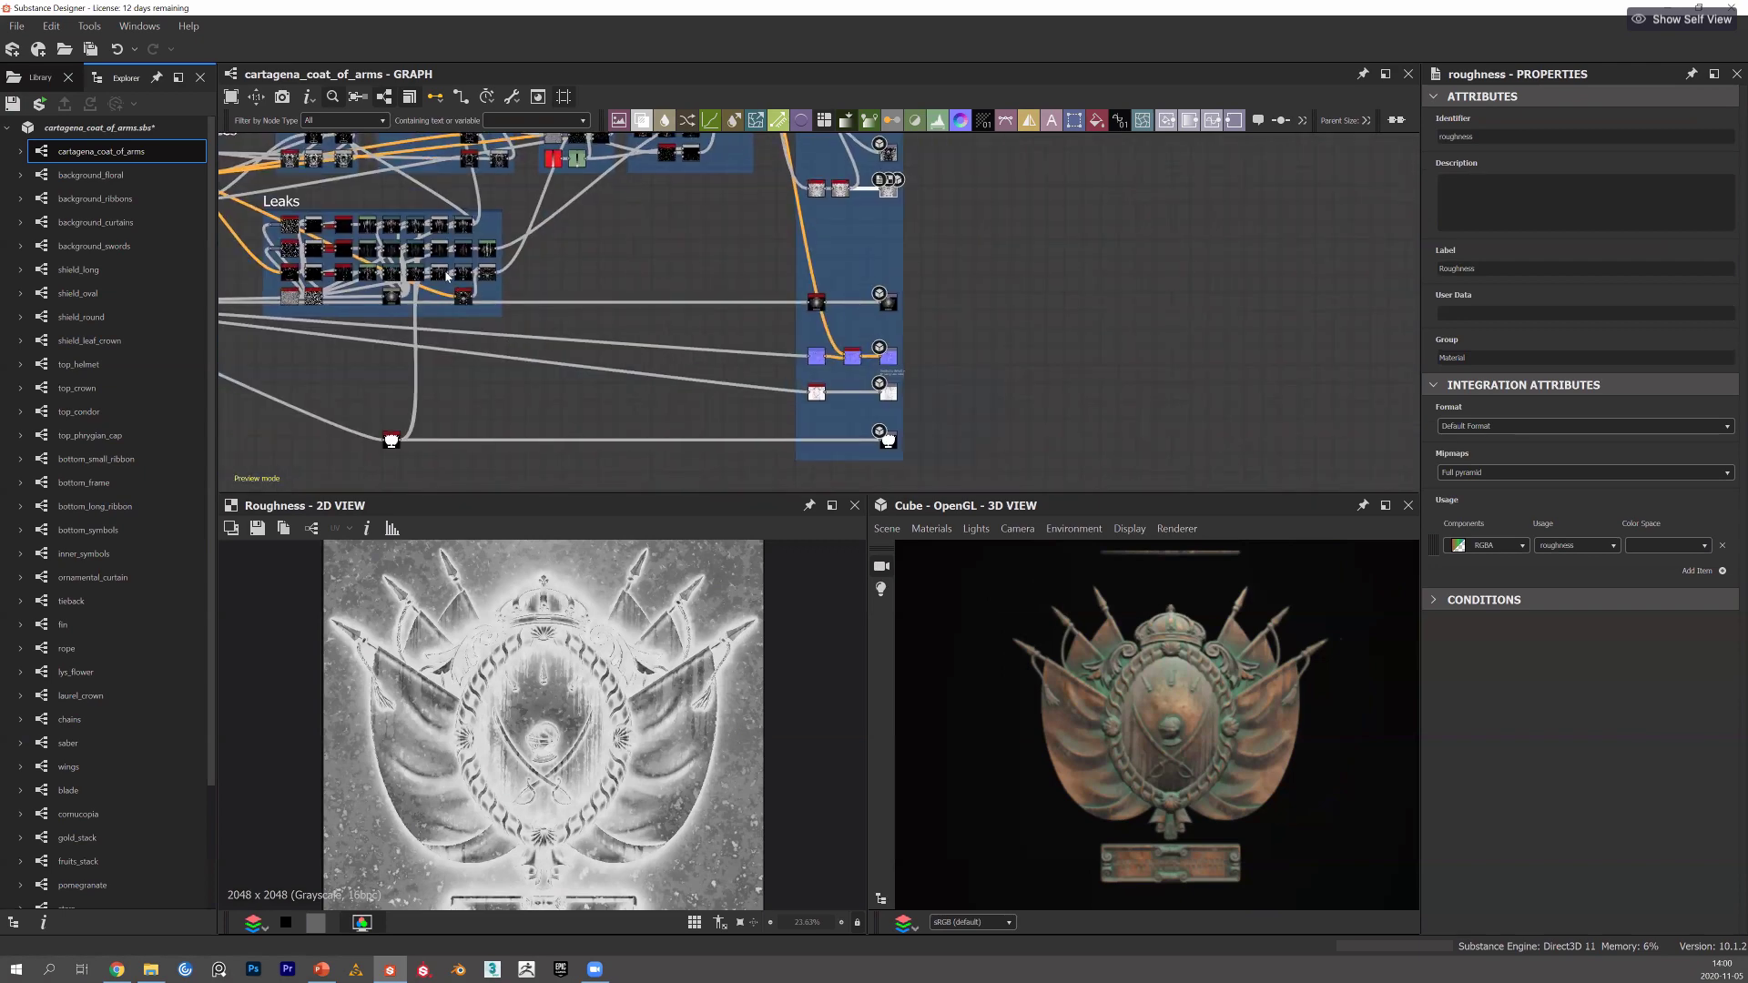
middle_click_drag(446, 277, 582, 336)
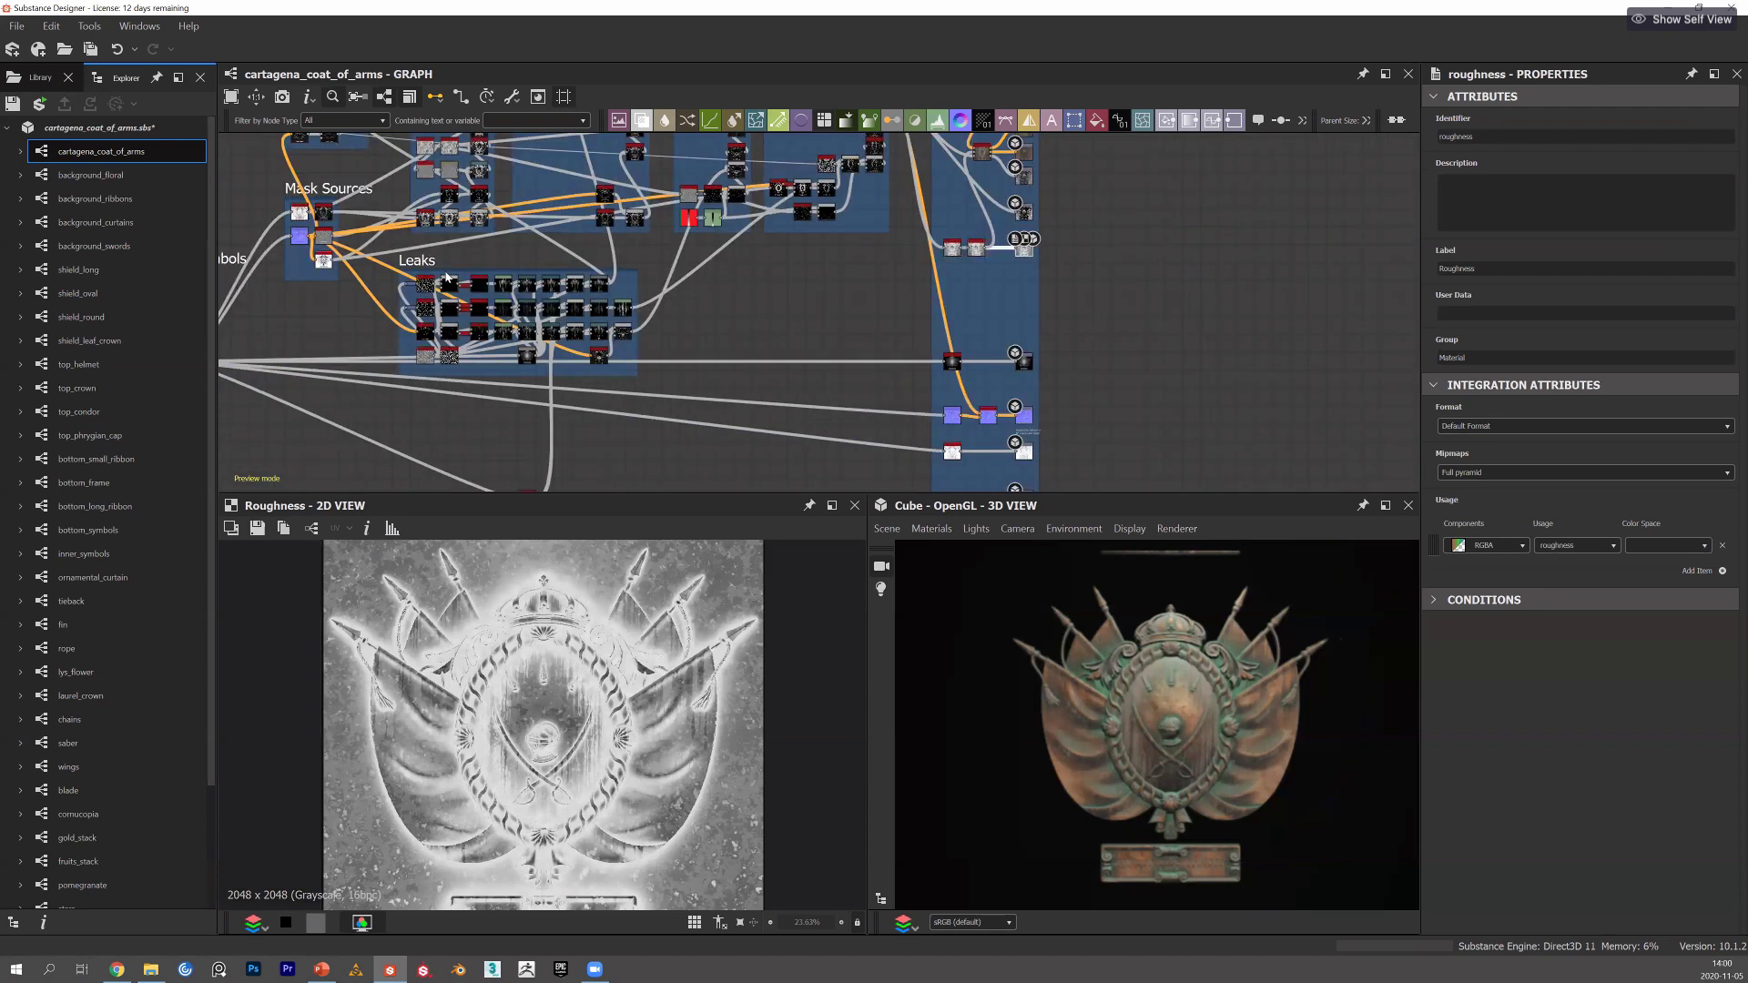
middle_click_drag(697, 318, 720, 322)
scroll(720, 323, "up", 1)
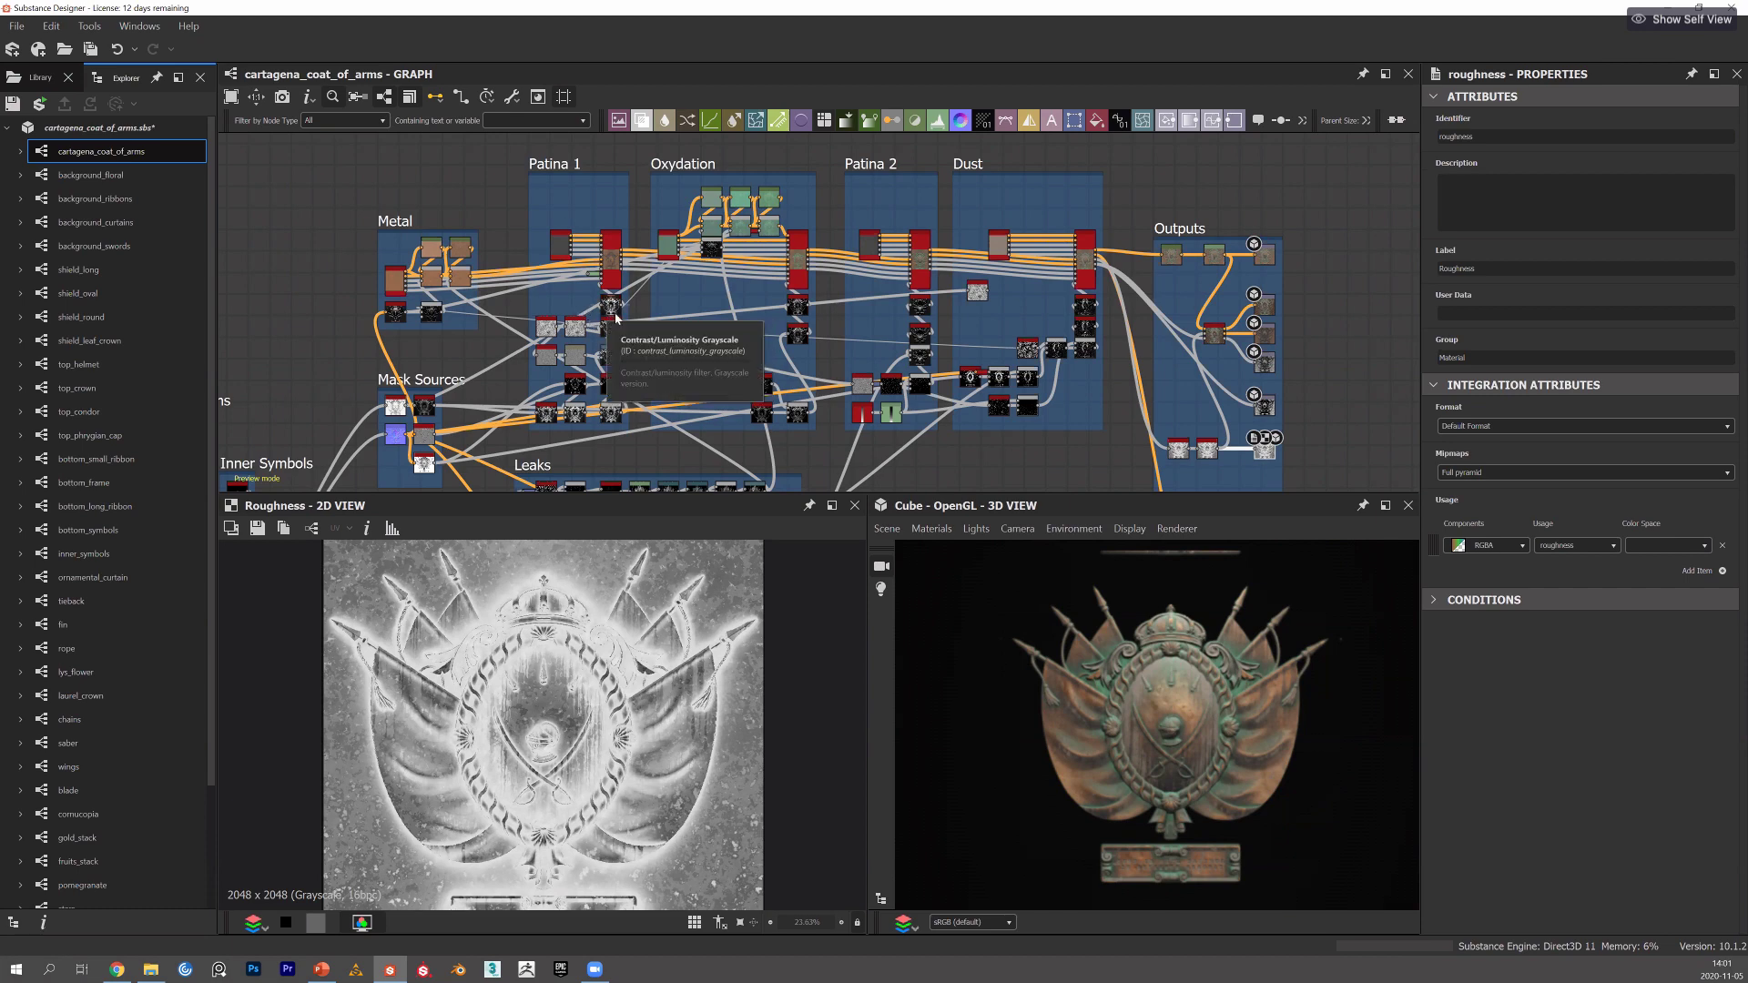
scroll(613, 307, "up", 1)
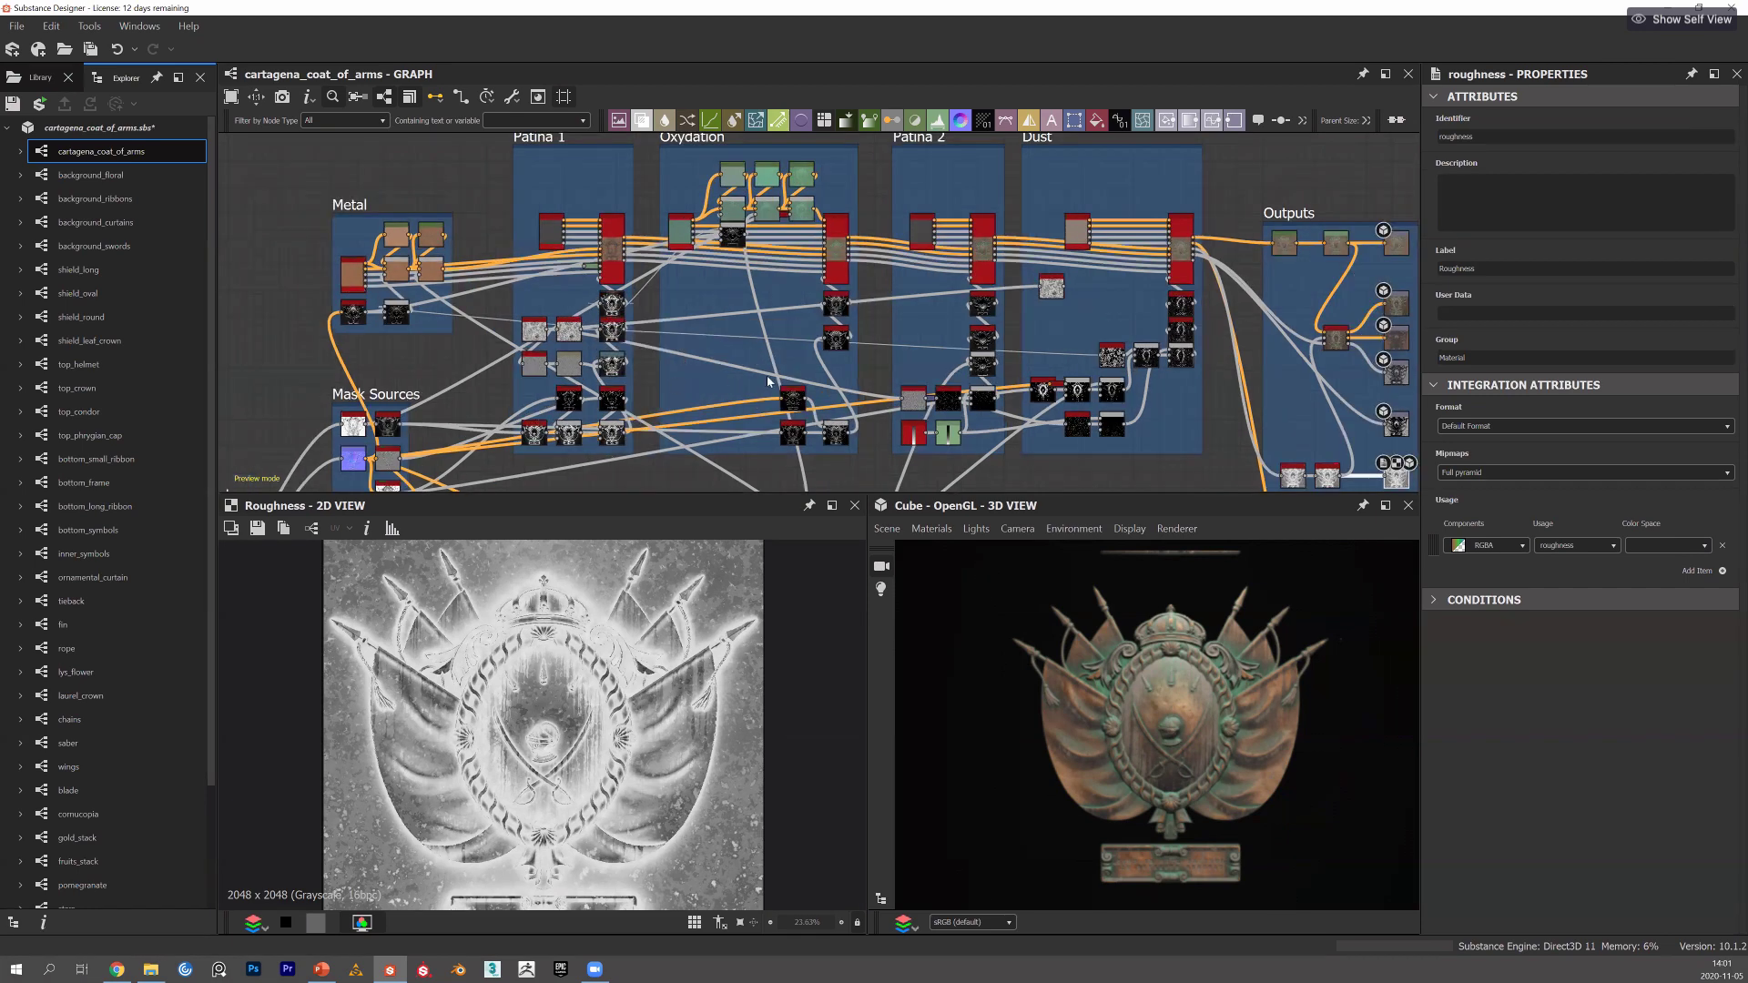
scroll(608, 302, "up", 2)
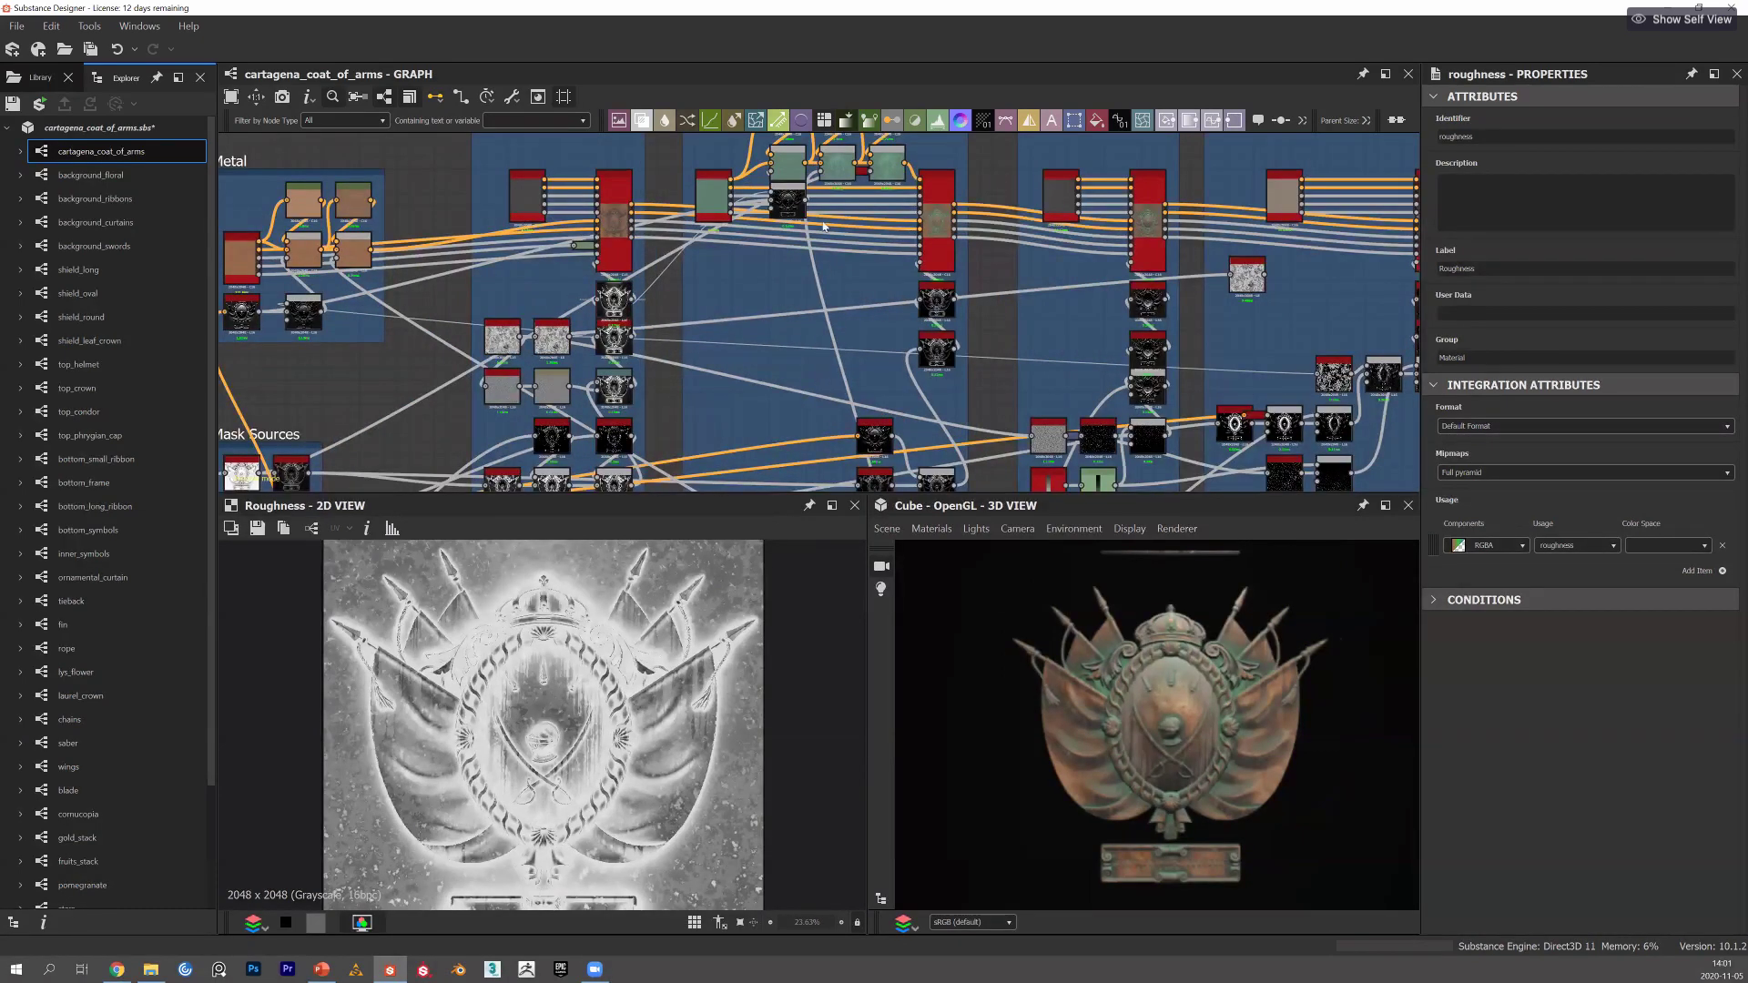
Compare the base color of the Dust frame's Material Blend with its dust material and the Patina 2 frame's Material Blend.
scroll(823, 226, "up", 1)
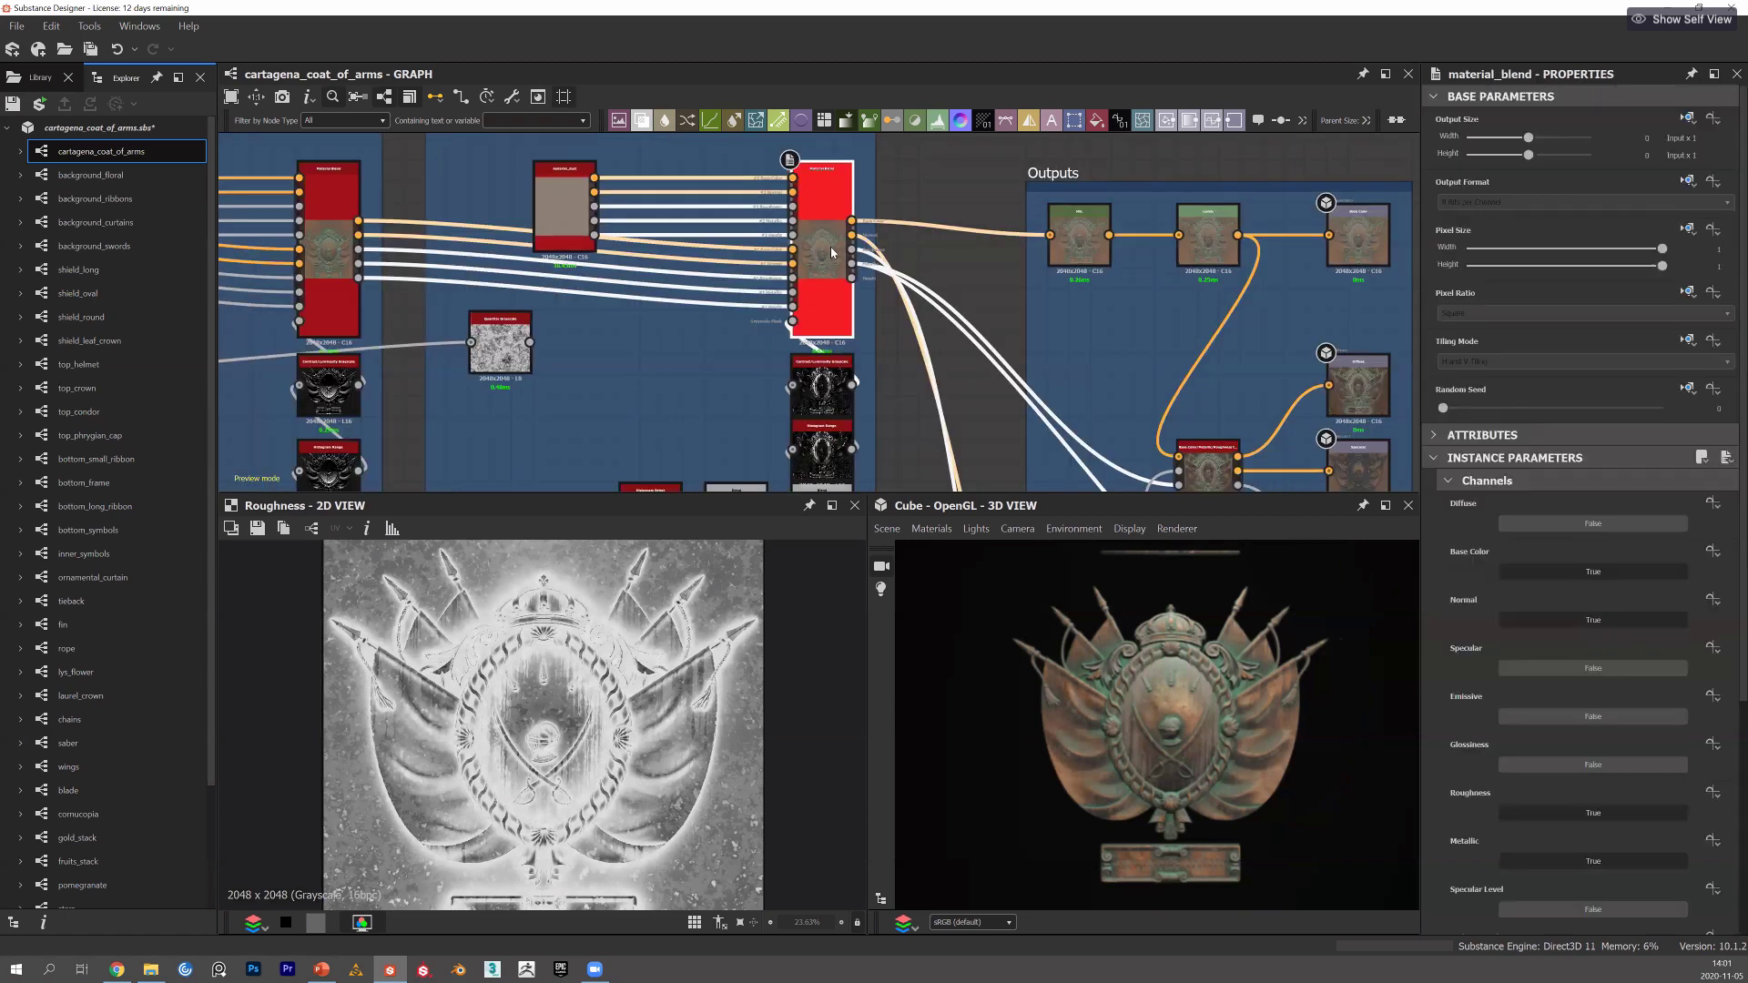
double_click(825, 260)
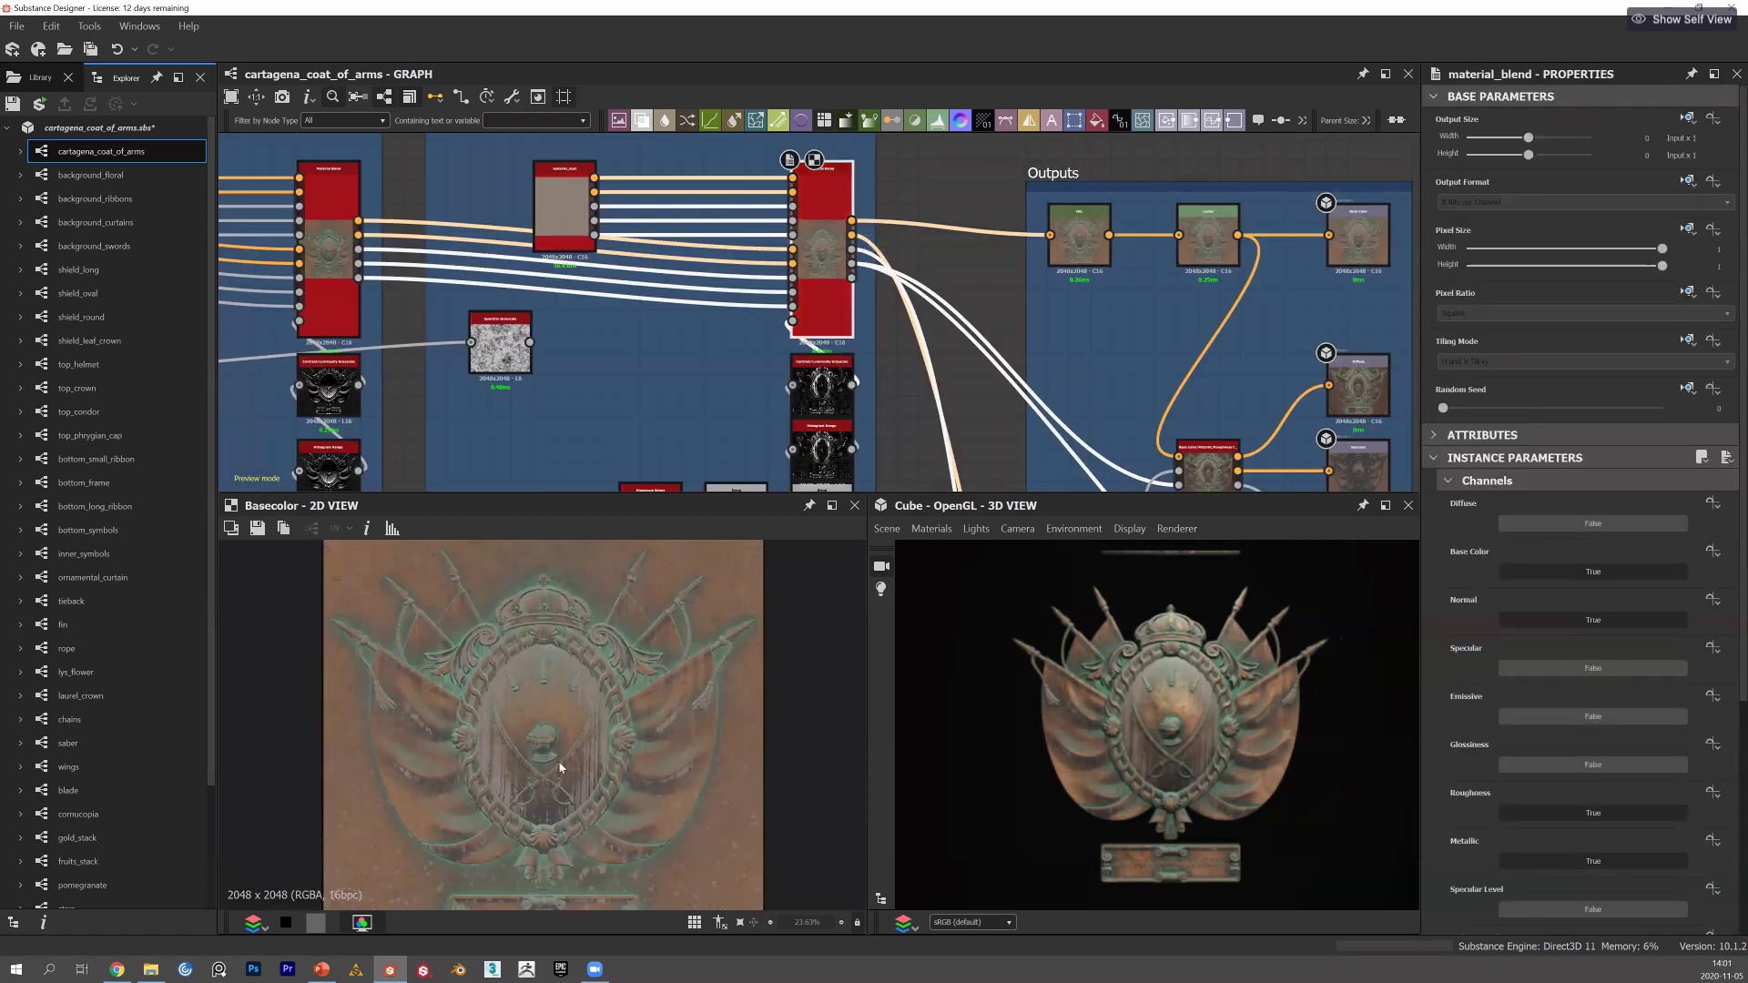
double_click(564, 205)
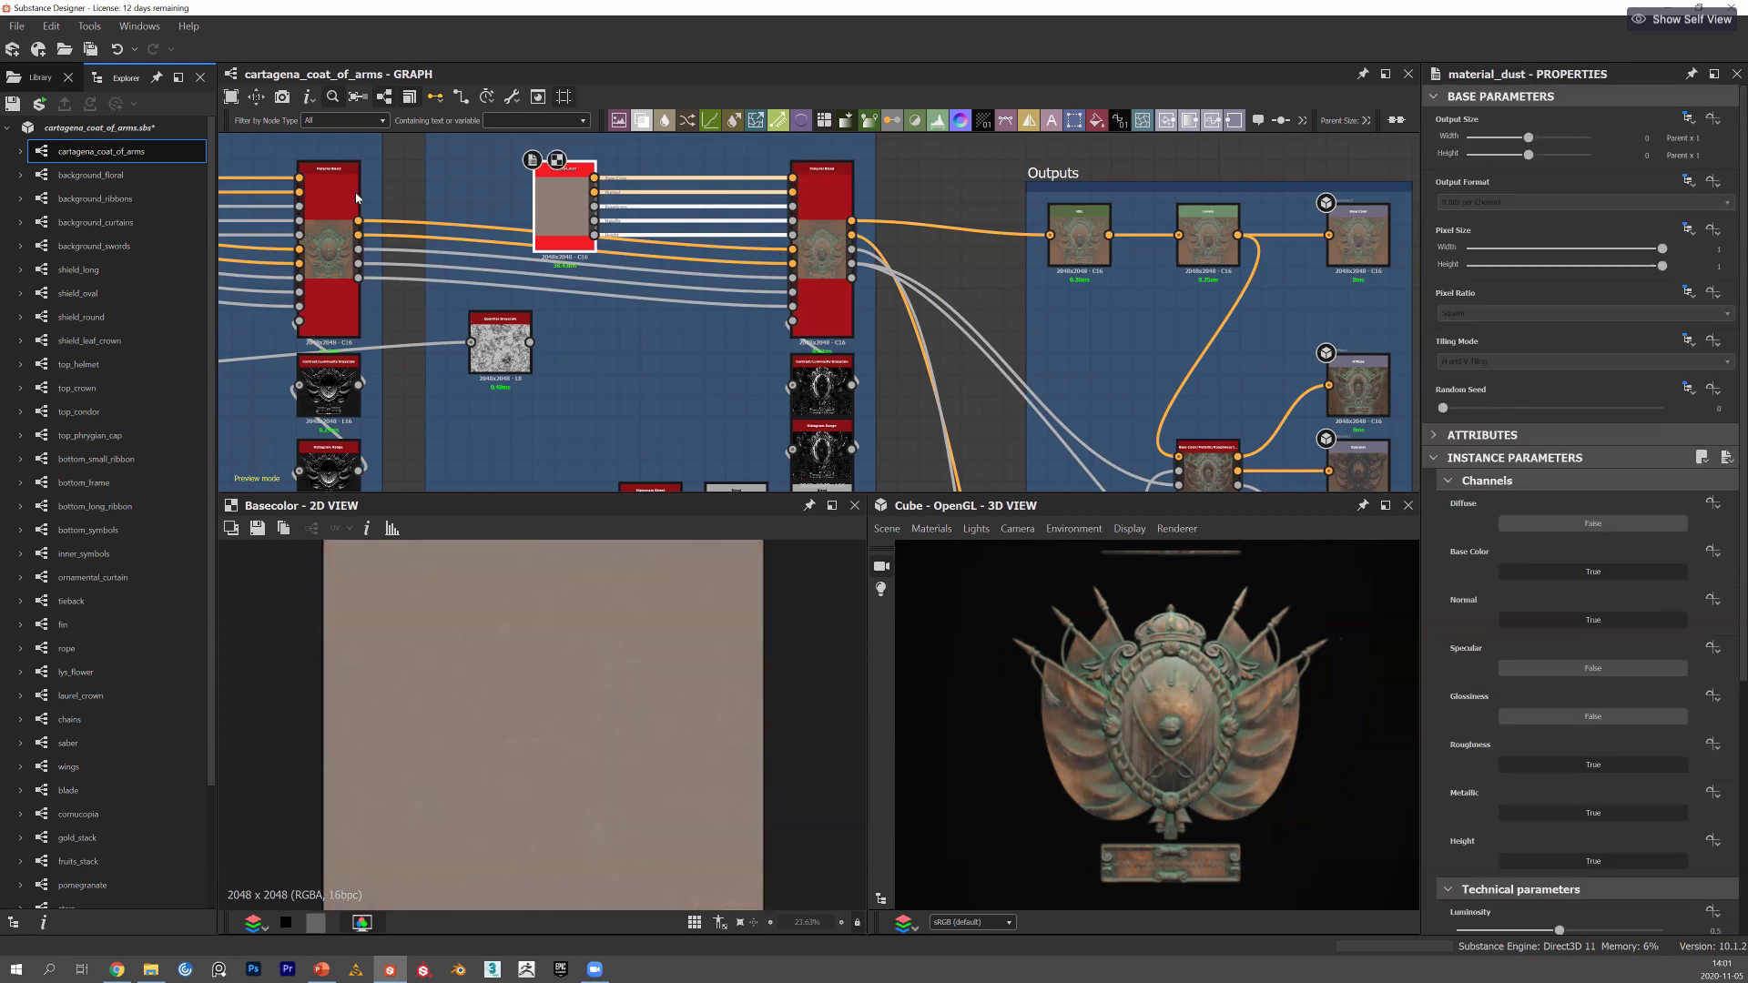
double_click(330, 245)
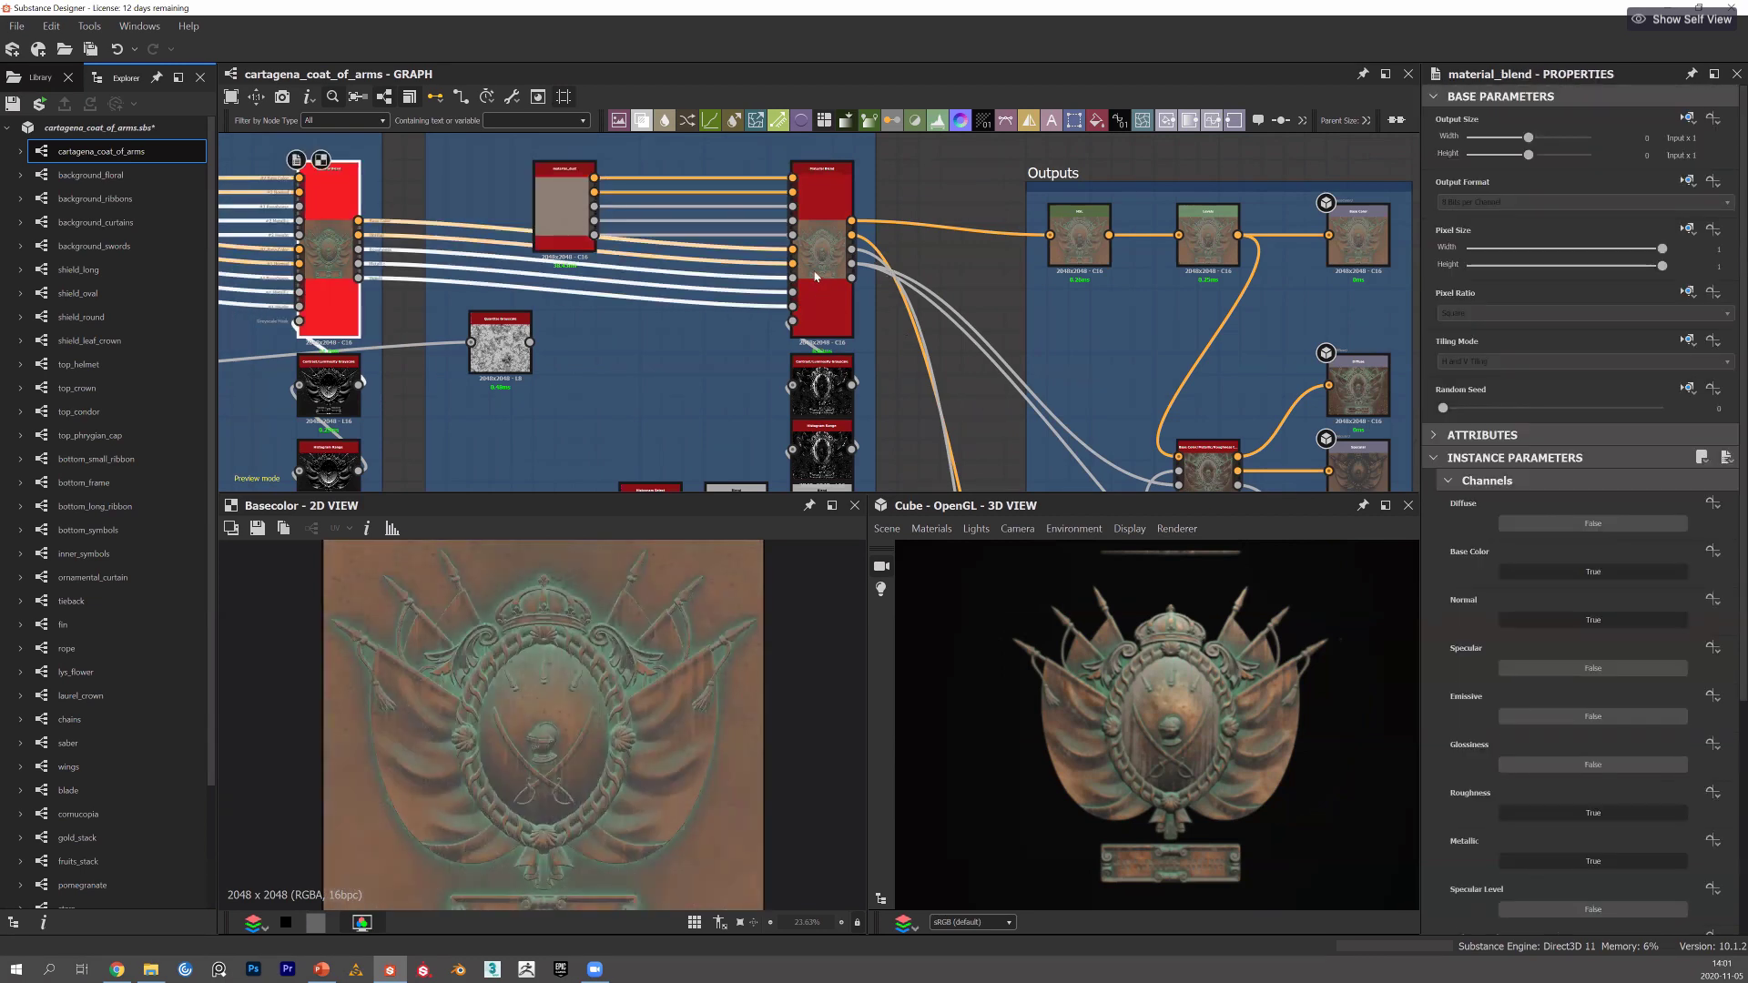
Preview the Contrast/Luminosity Grayscale mask beneath the Dust frame's Material Blend.
middle_click_drag(771, 436, 768, 355)
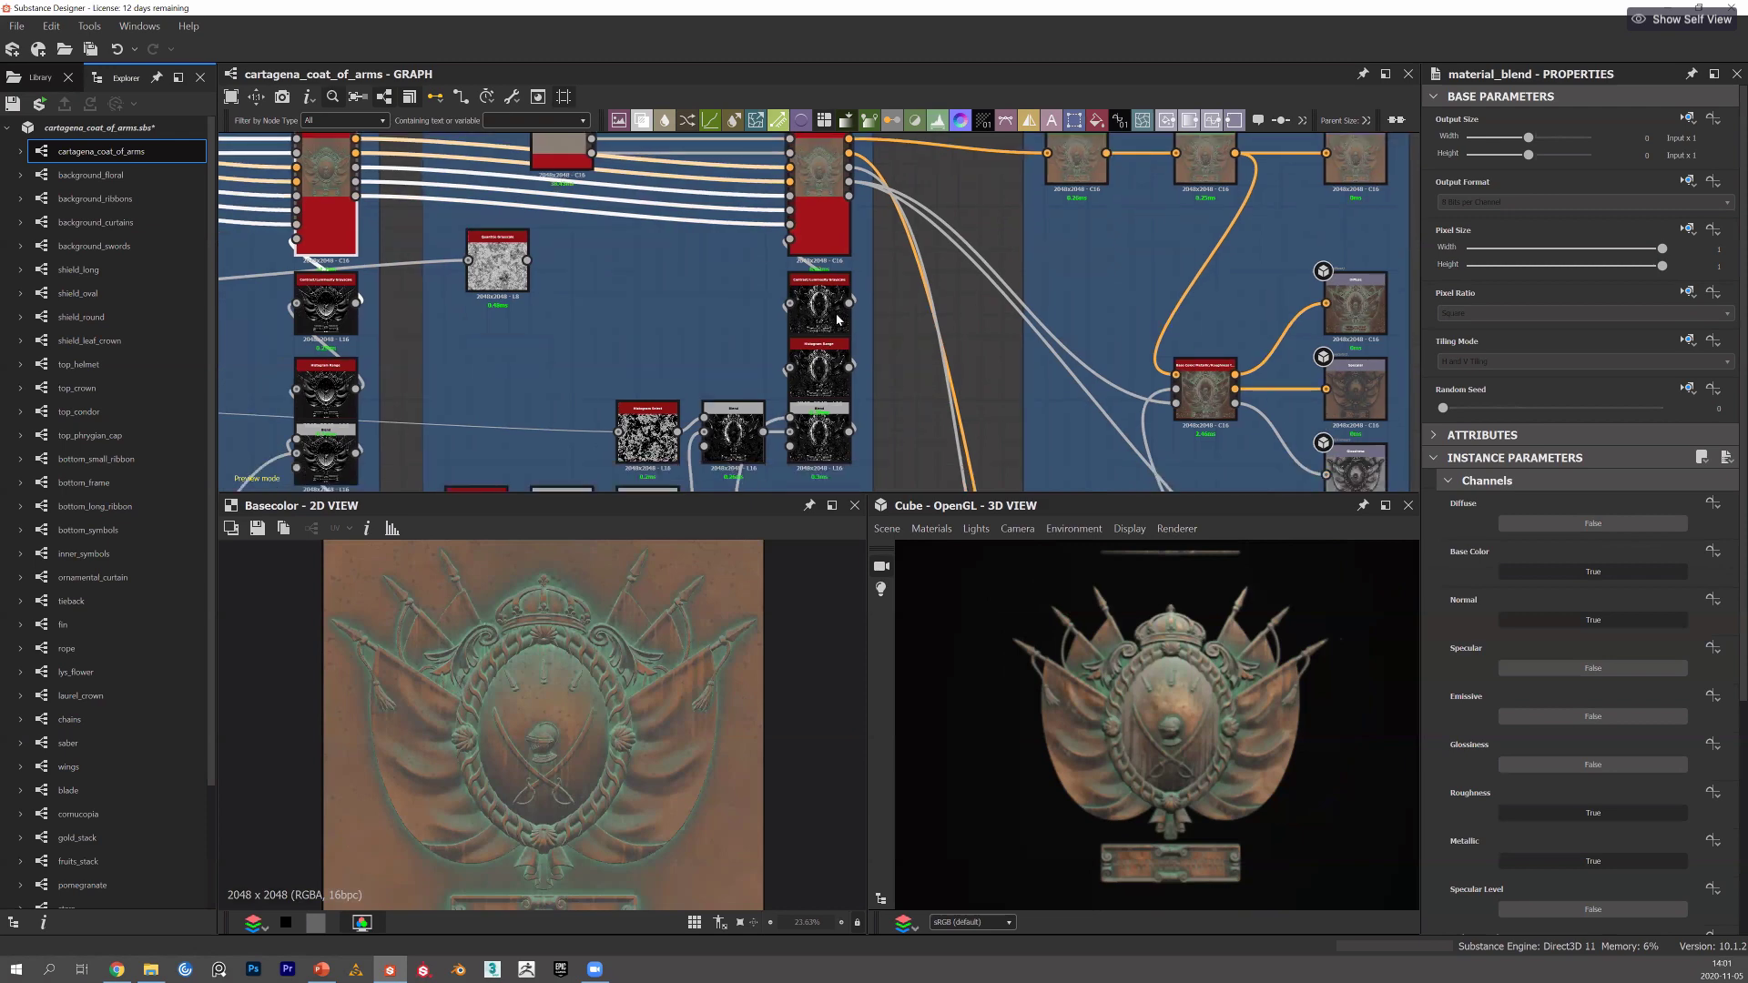
scroll(842, 318, "up", 2)
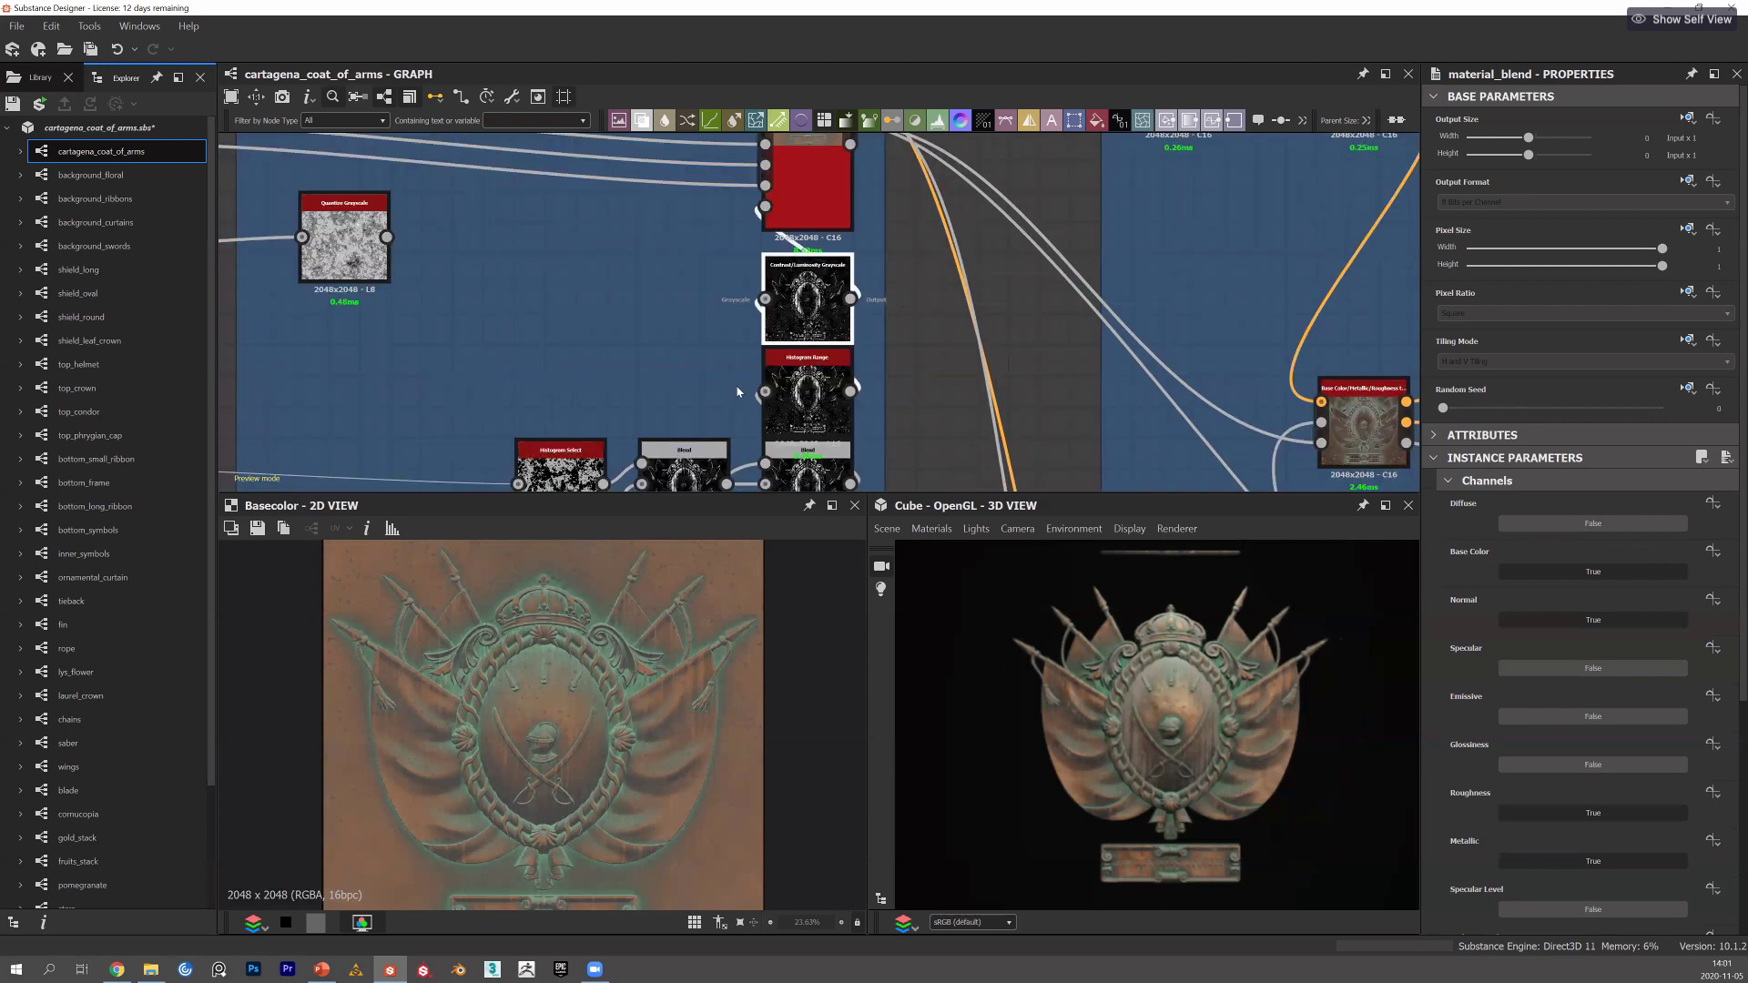
double_click(796, 315)
scroll(760, 360, "down", 3)
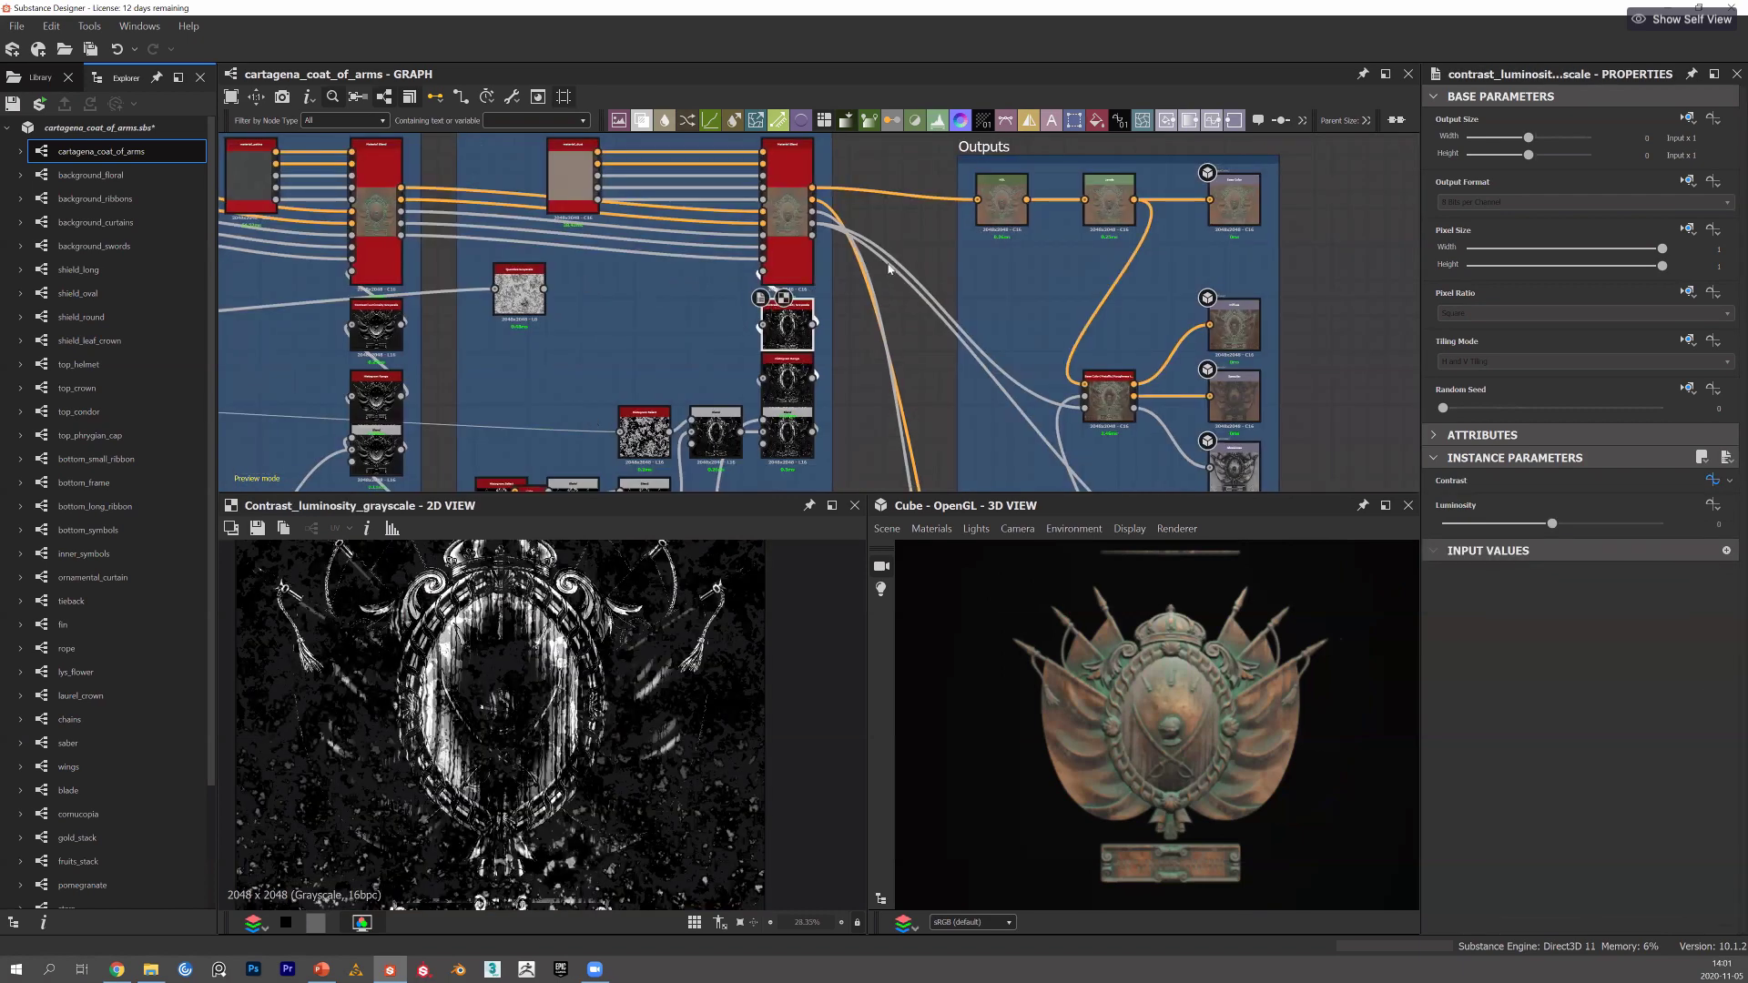
middle_click_drag(889, 327, 928, 278)
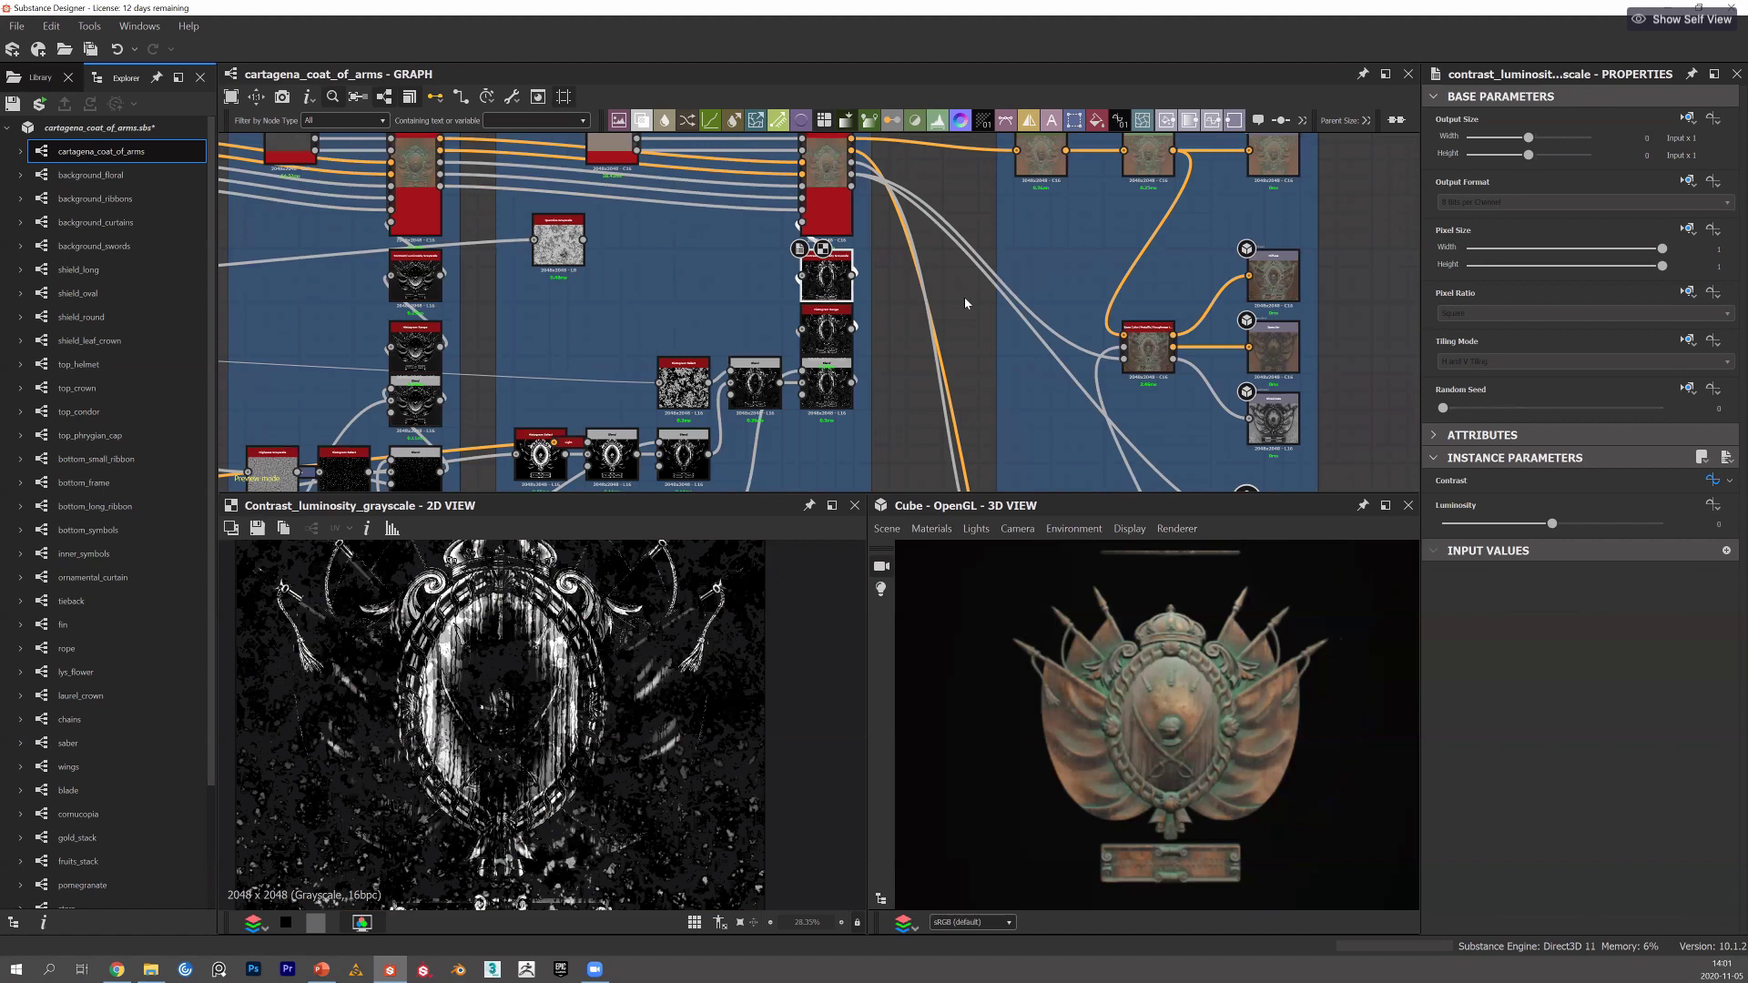
Select the Leaks frame and examine its rows of nodes.
scroll(964, 296, "down", 6)
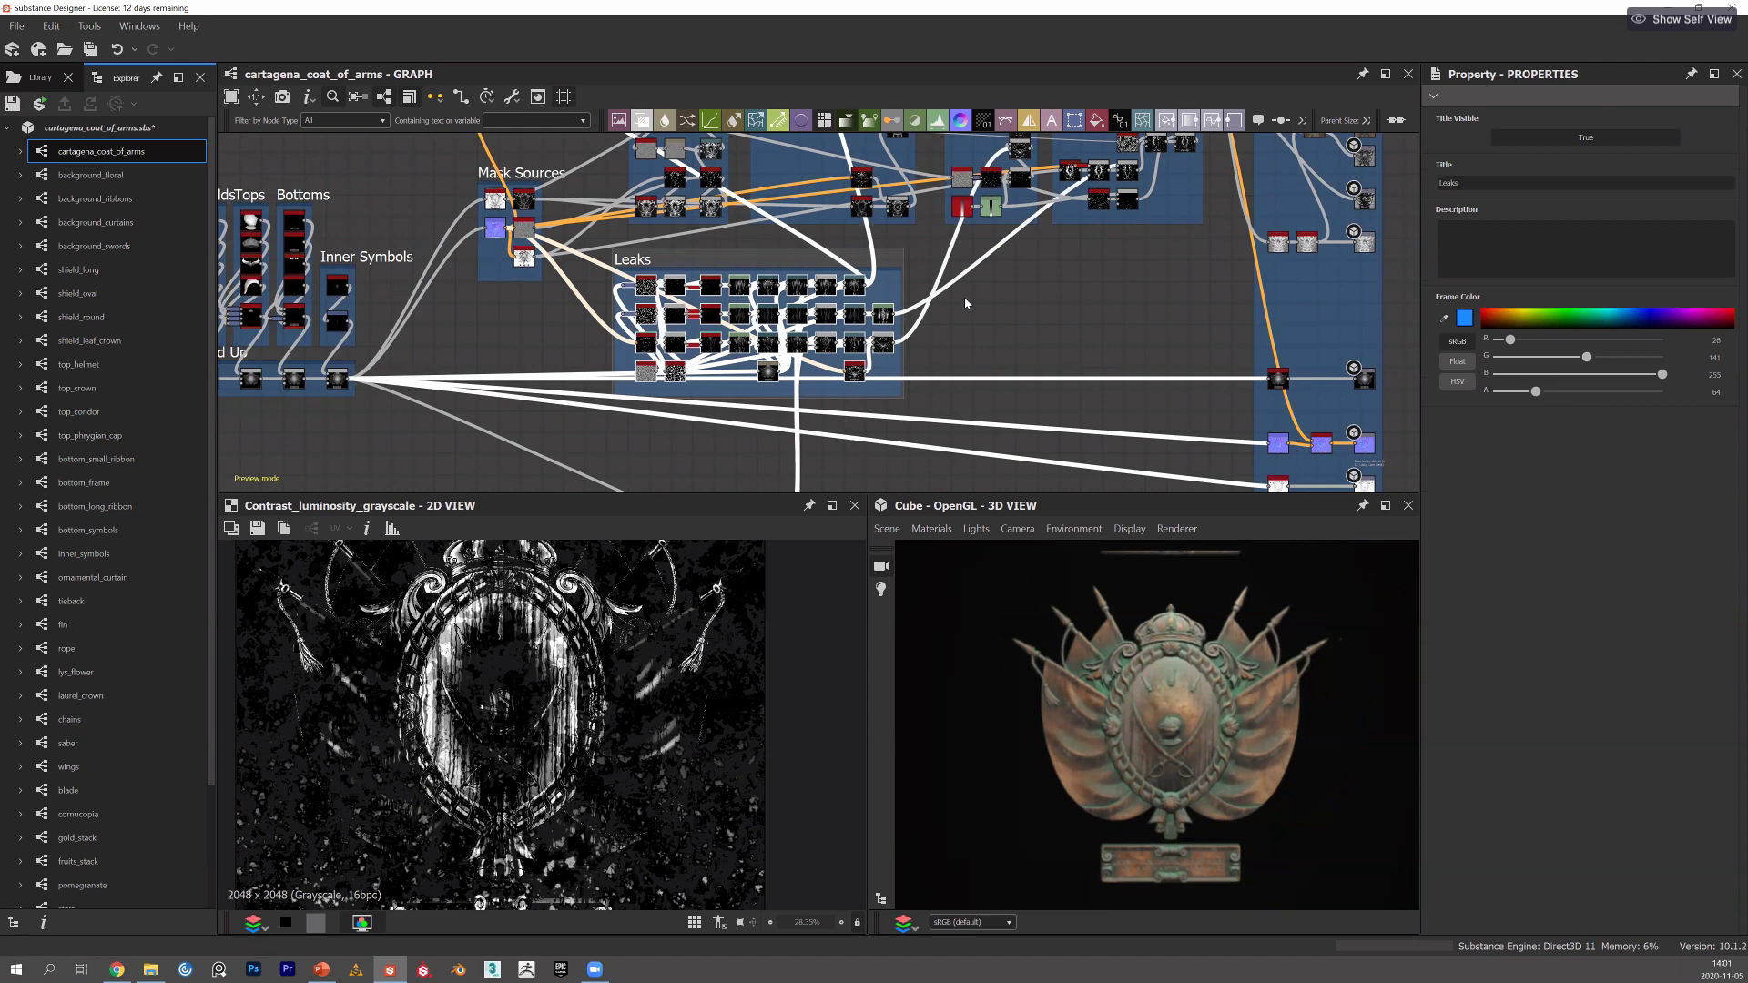
scroll(750, 284, "up", 3)
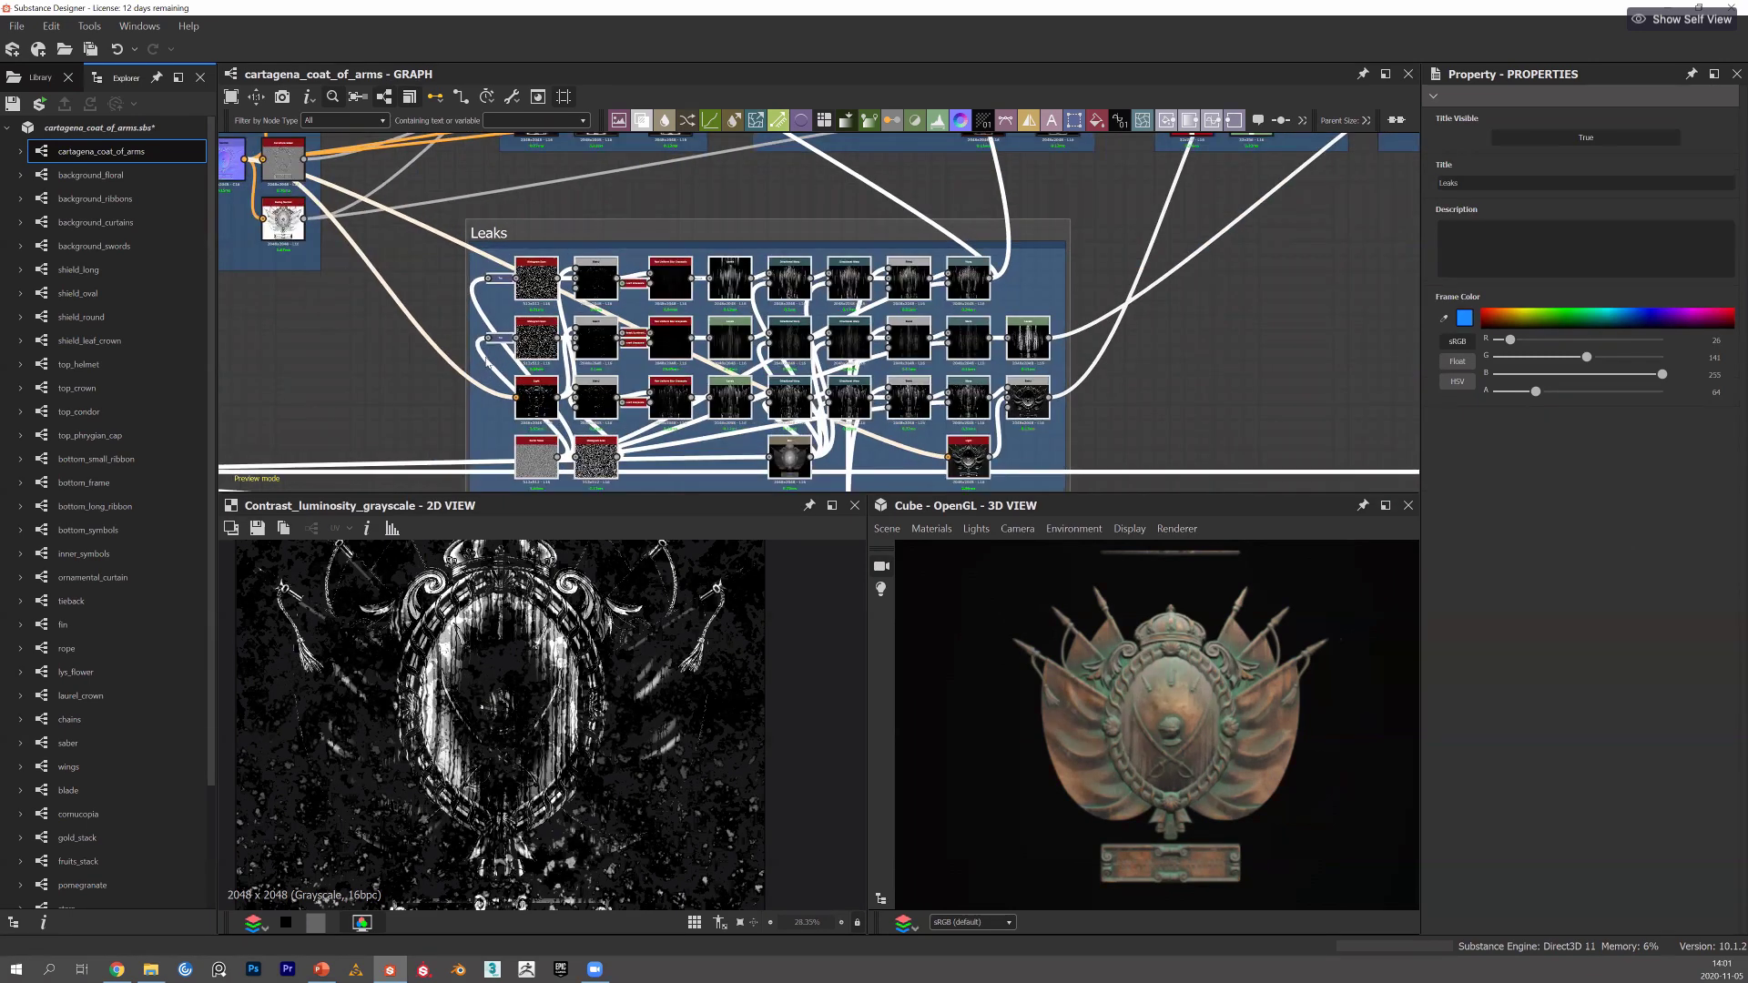
middle_click_drag(487, 363, 326, 288)
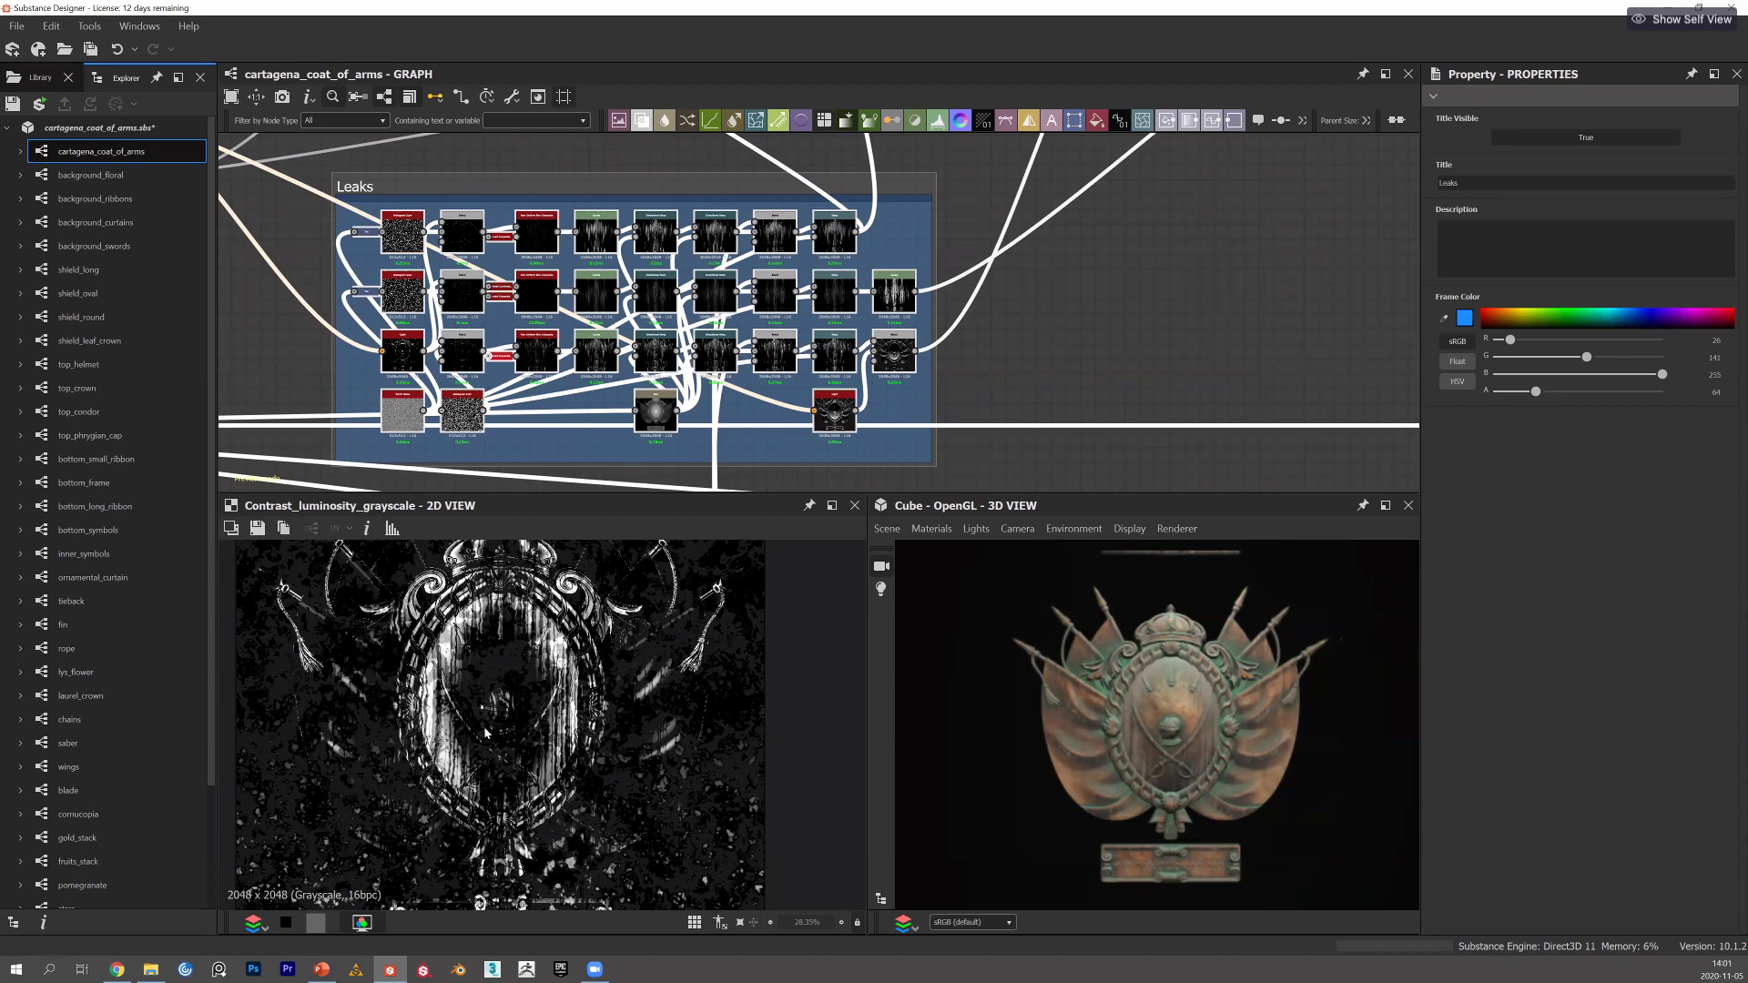
scroll(403, 287, "up", 2)
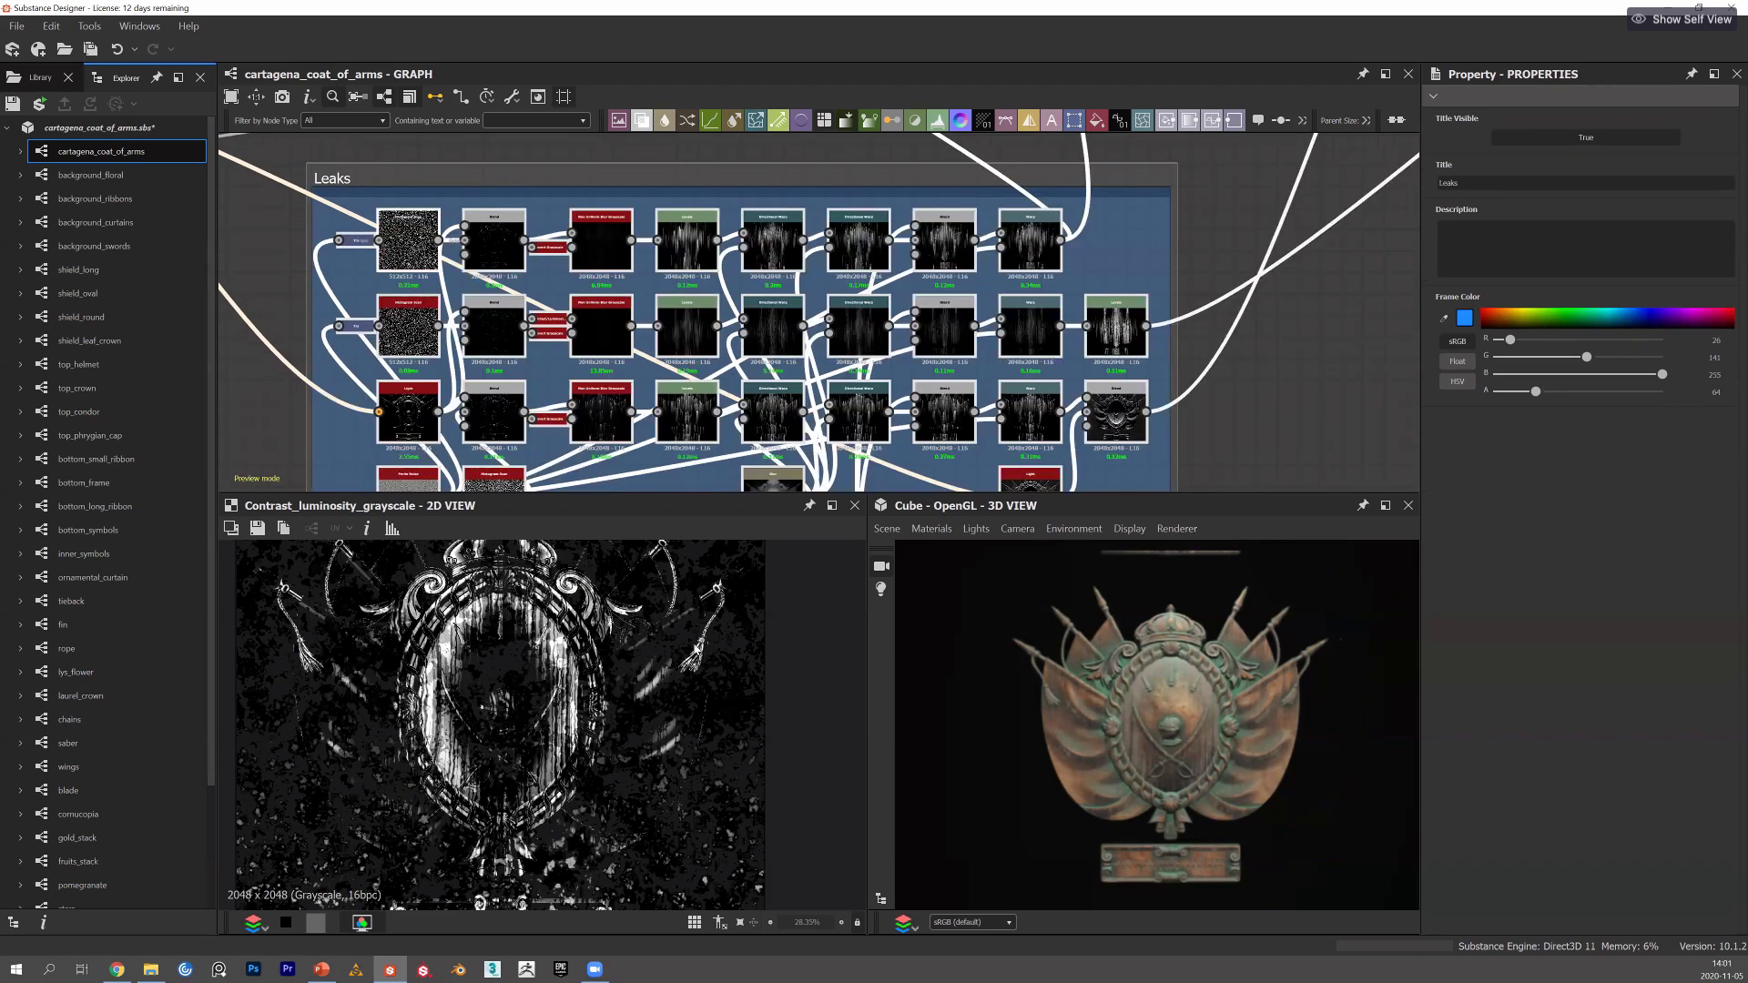
scroll(508, 281, "up", 2)
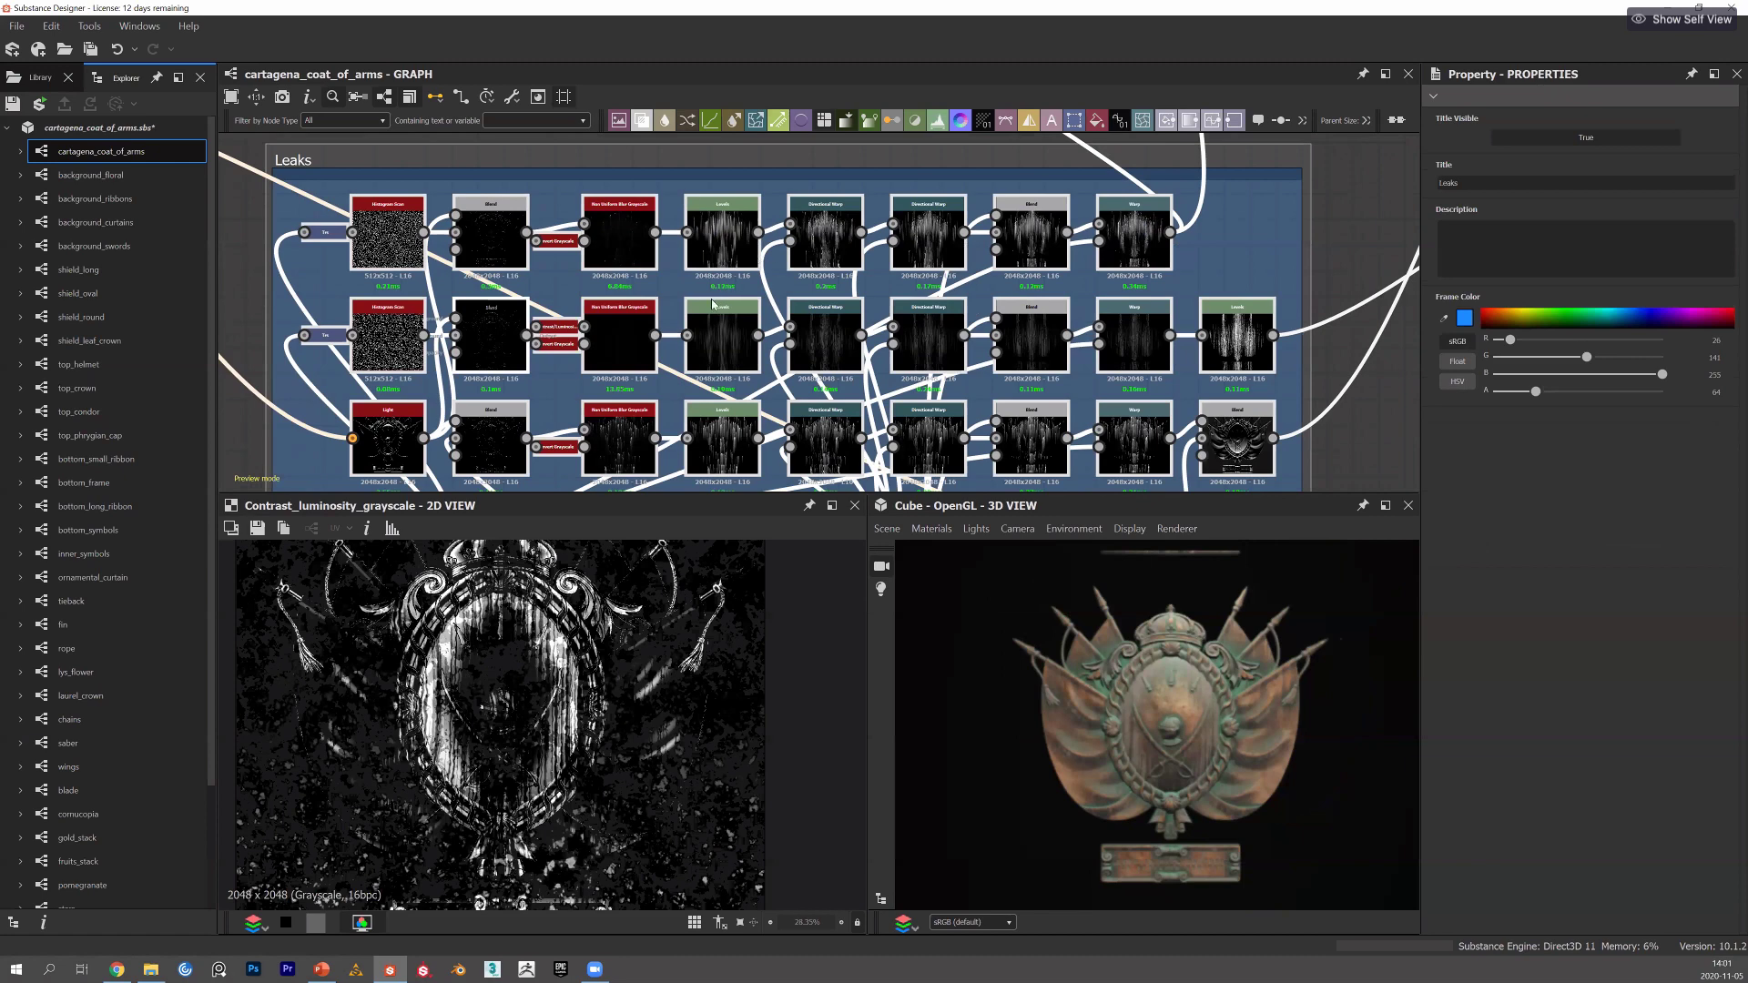
Preview the first Blend in the second row of the Leaks frame and the Light node that feeds it.
middle_click_drag(772, 359, 675, 319)
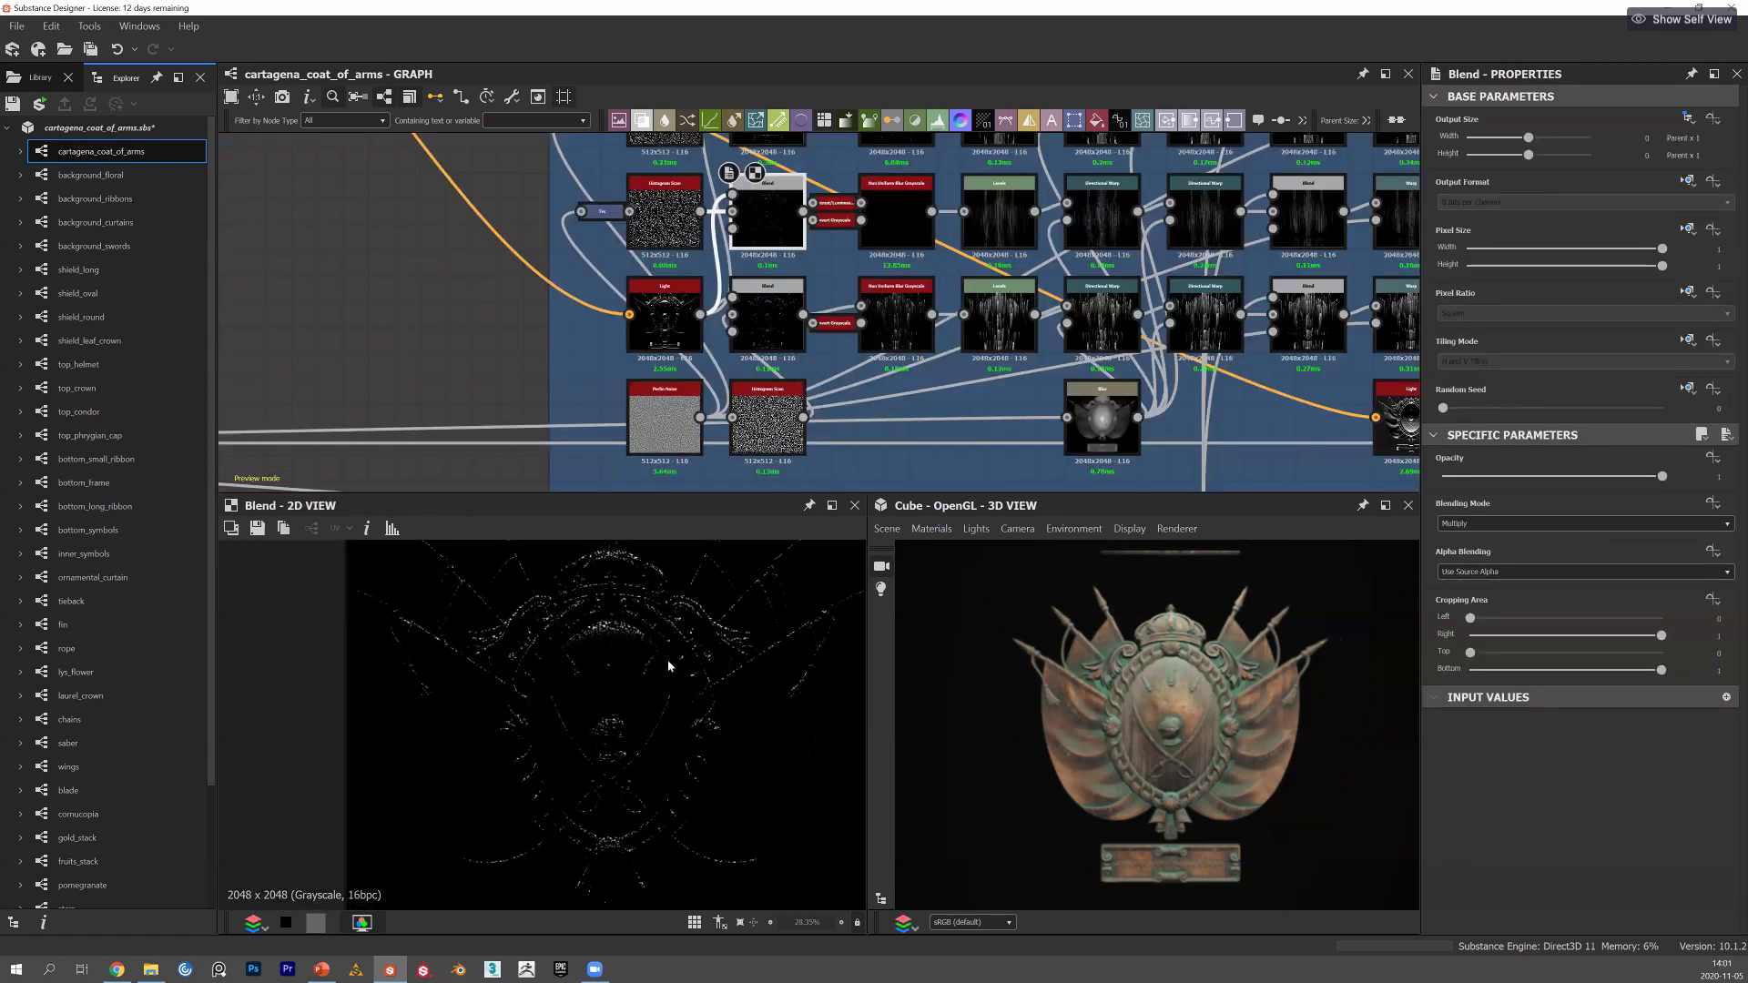
left_click(666, 346)
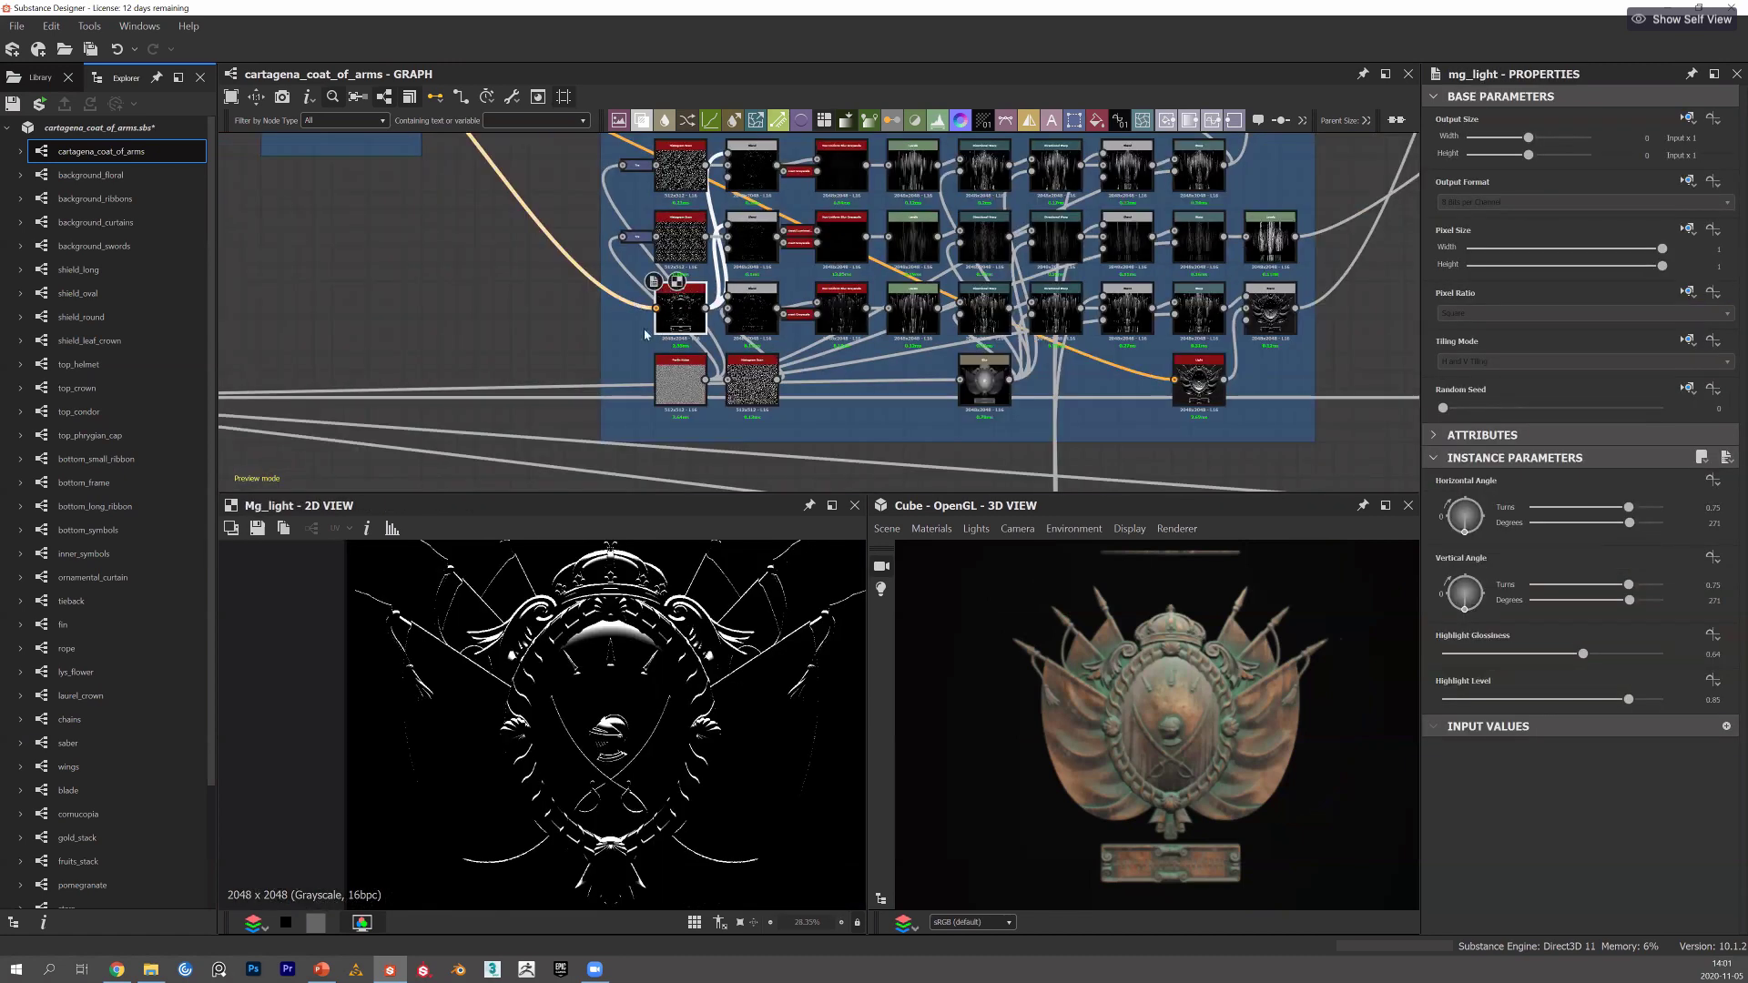
middle_click_drag(662, 323, 632, 343)
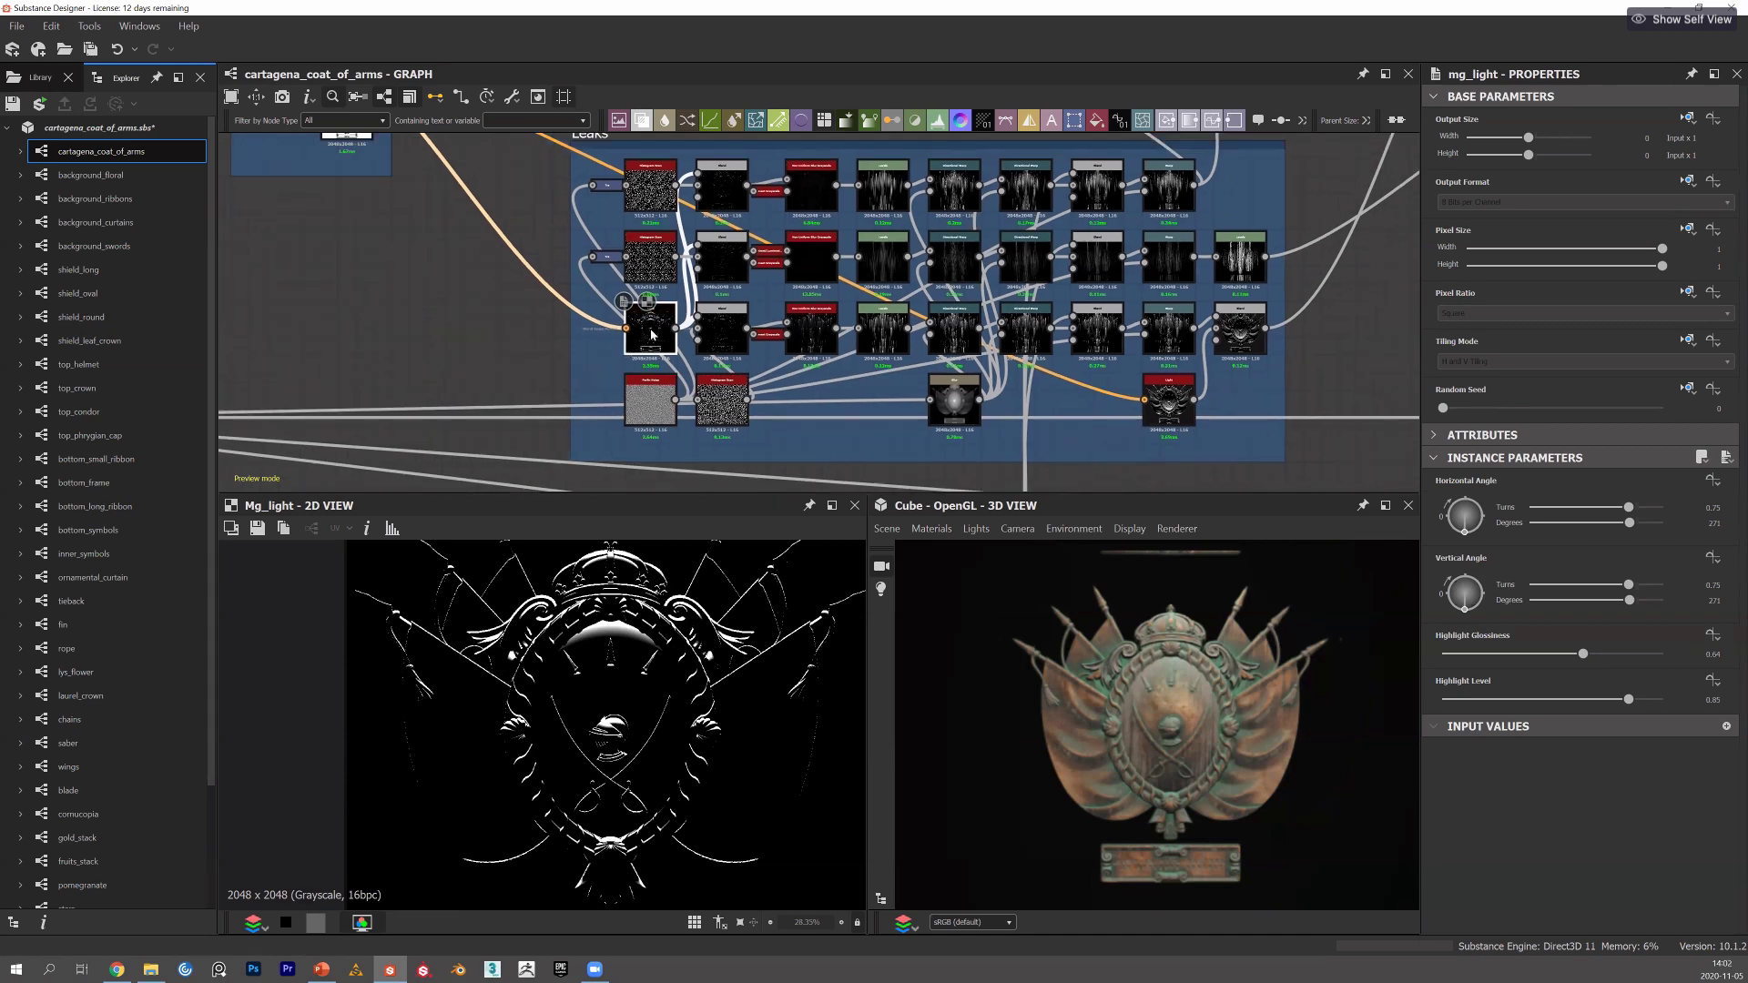
scroll(652, 334, "up", 1)
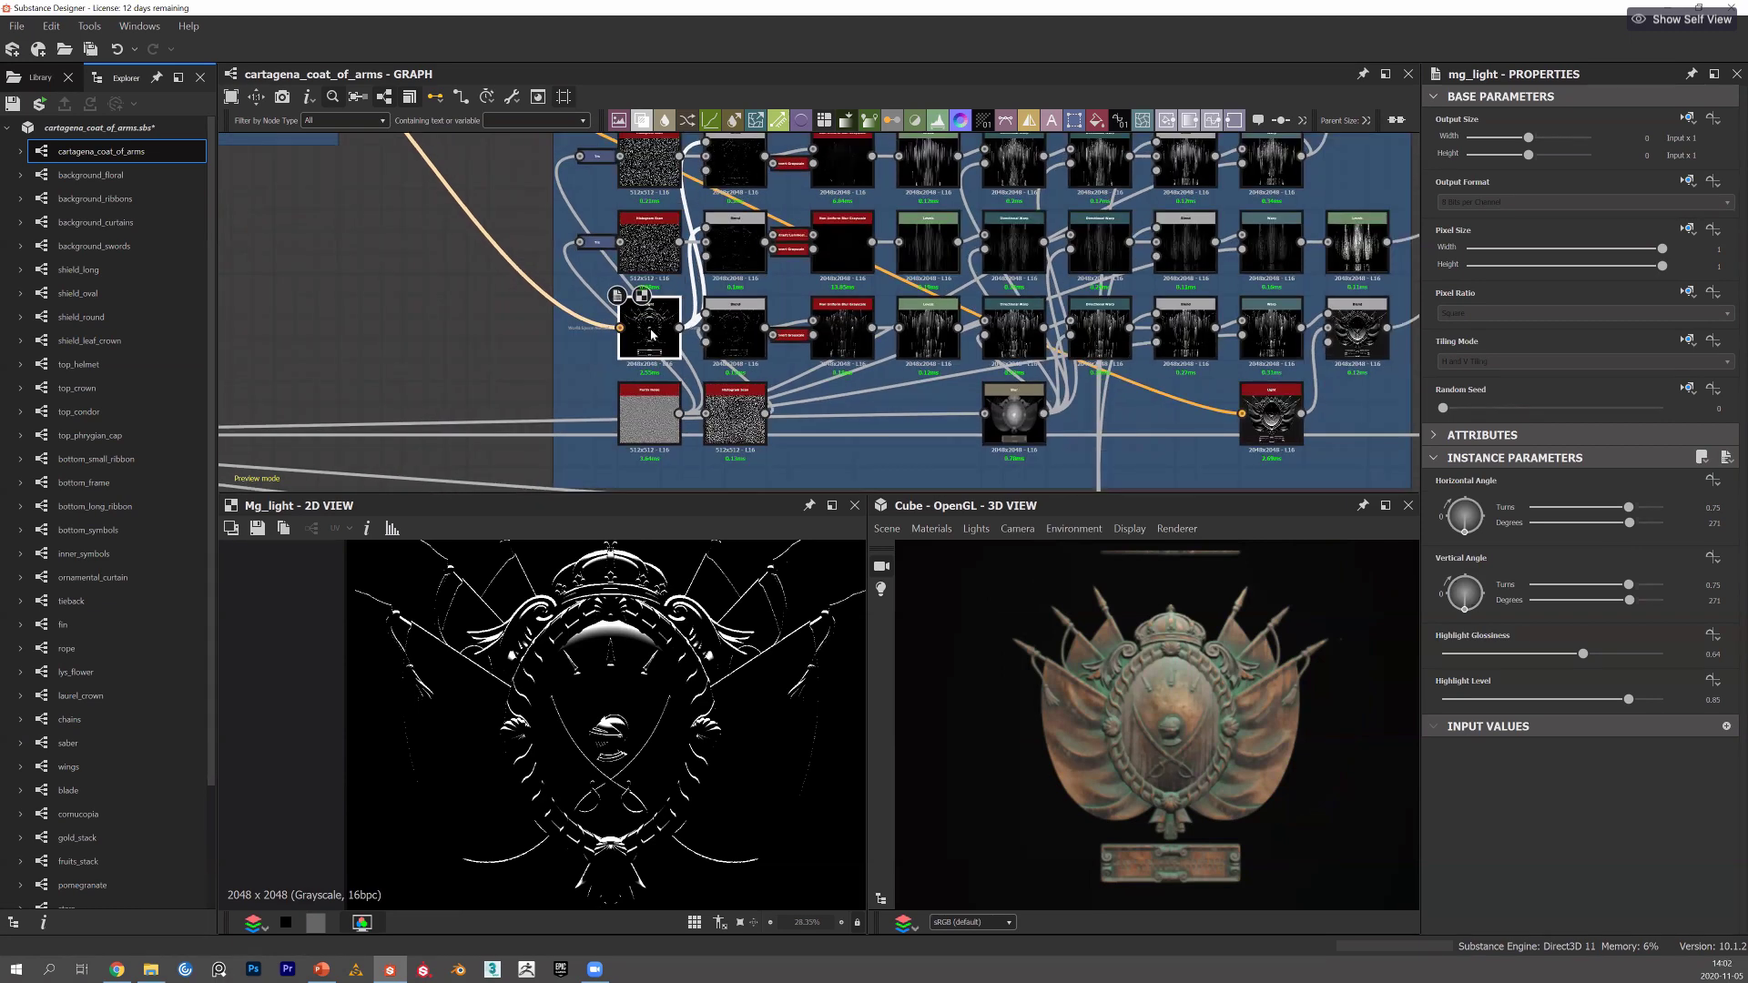
scroll(652, 334, "up", 1)
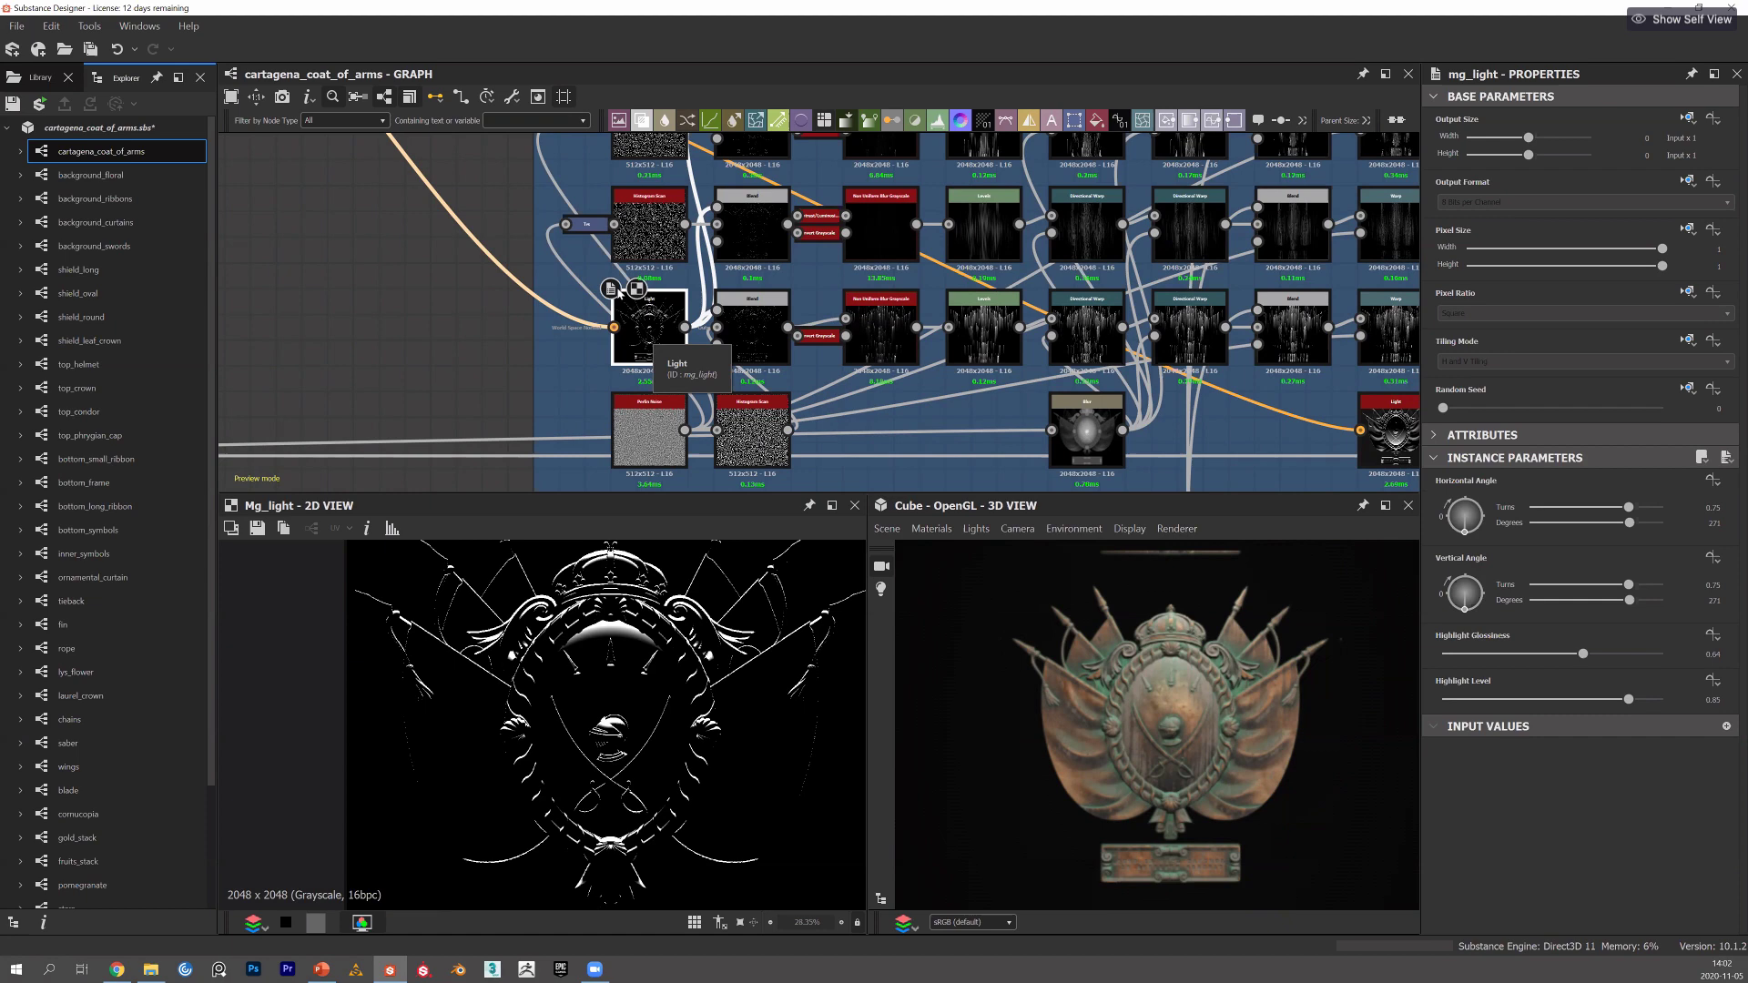
middle_click_drag(617, 290, 585, 297)
middle_click_drag(730, 221, 621, 269)
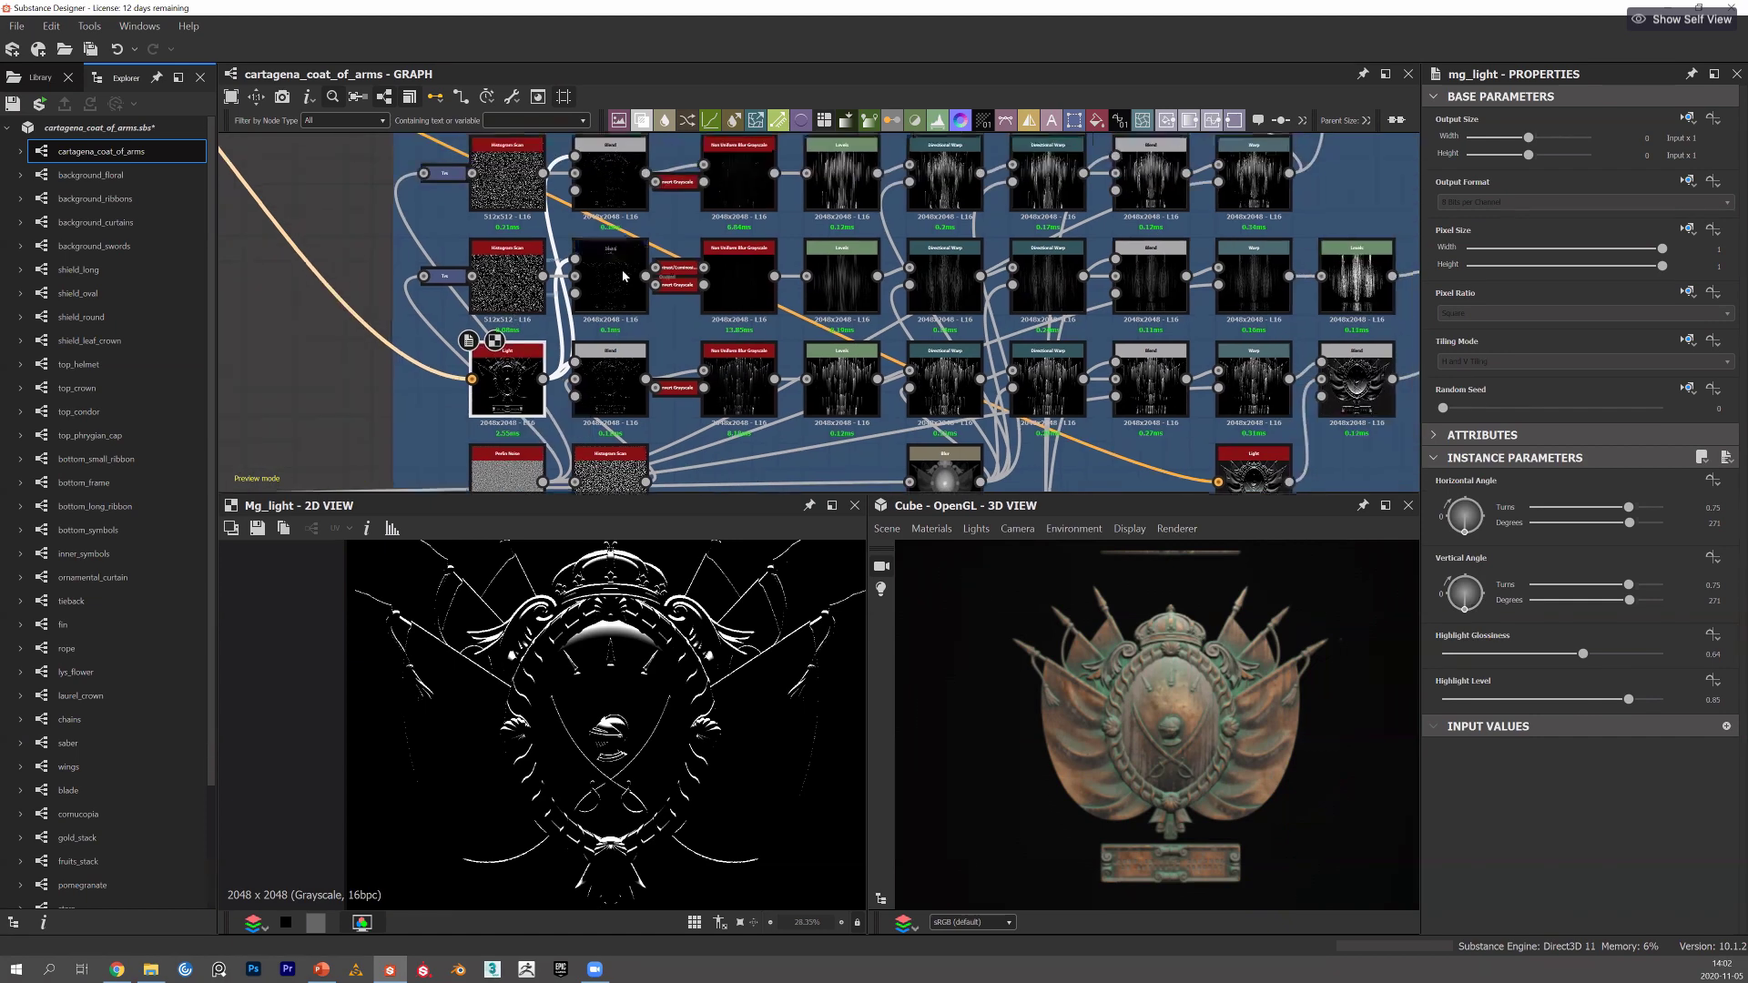
Preview the second leak row's first Blend again, followed by its Non Uniform Blur Grayscale node.
left_click(621, 269)
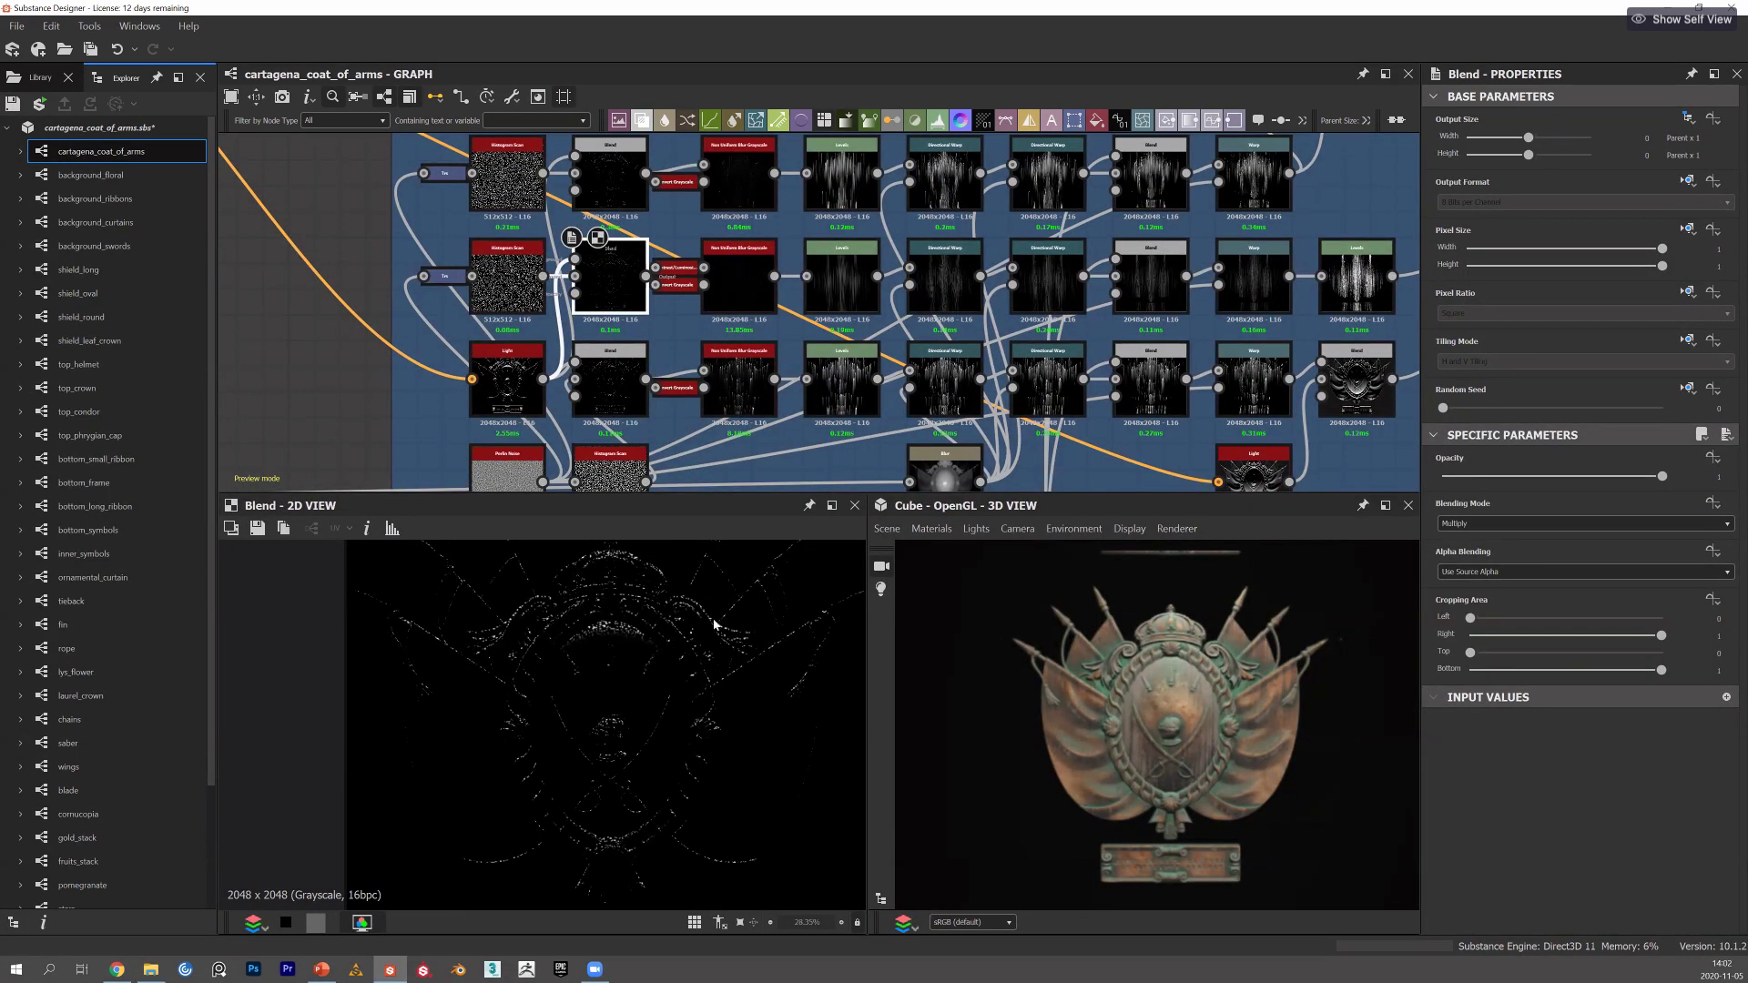
left_click(739, 269)
middle_click_drag(789, 337, 767, 339)
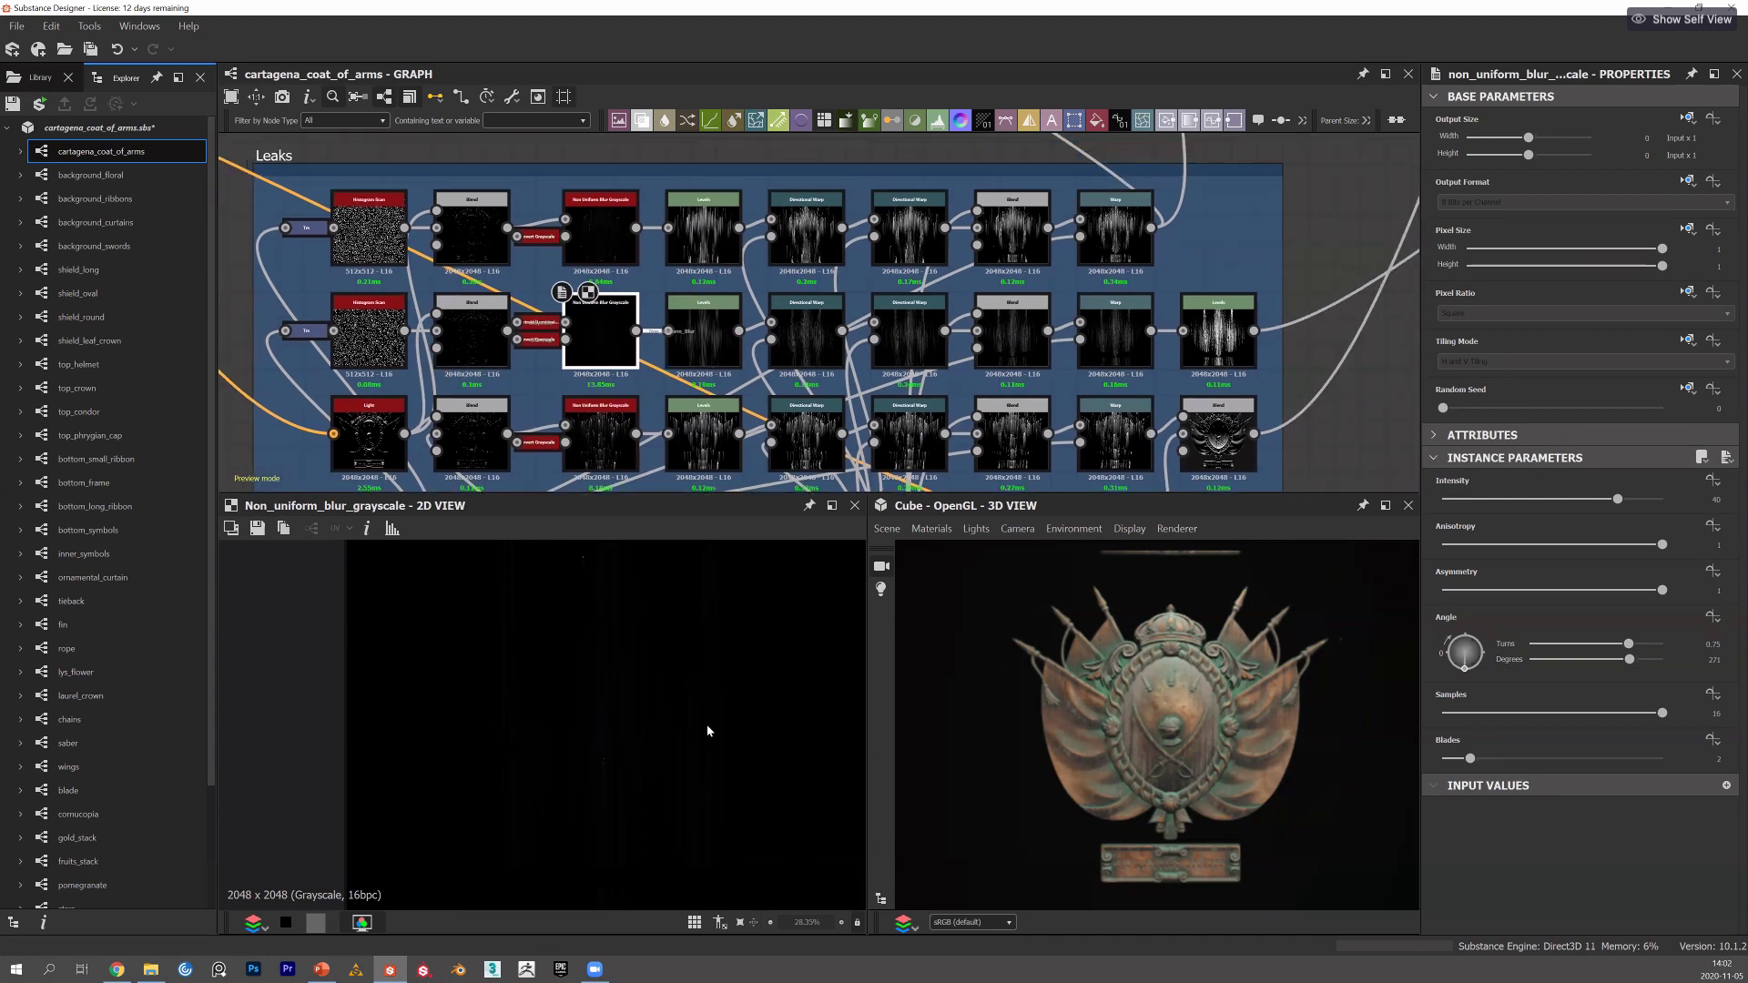
scroll(621, 340, "up", 3)
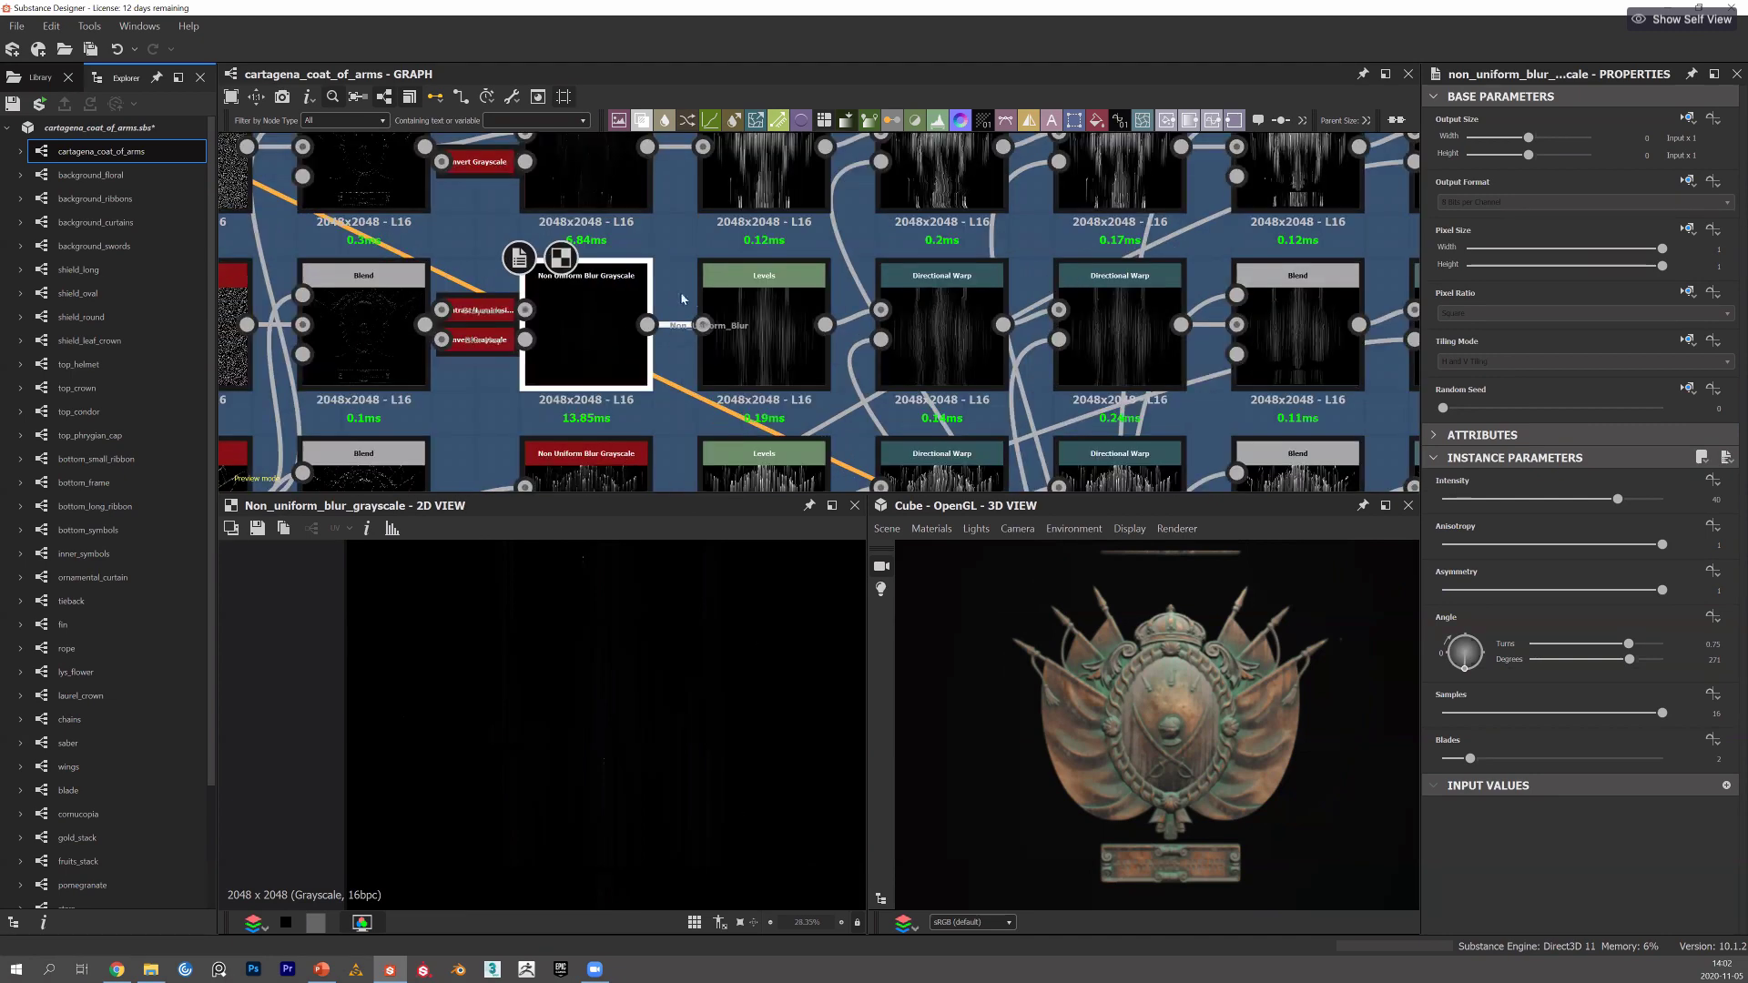
Preview the second leak row's Levels node and compare the results of its two Directional Warp nodes.
left_click(713, 292)
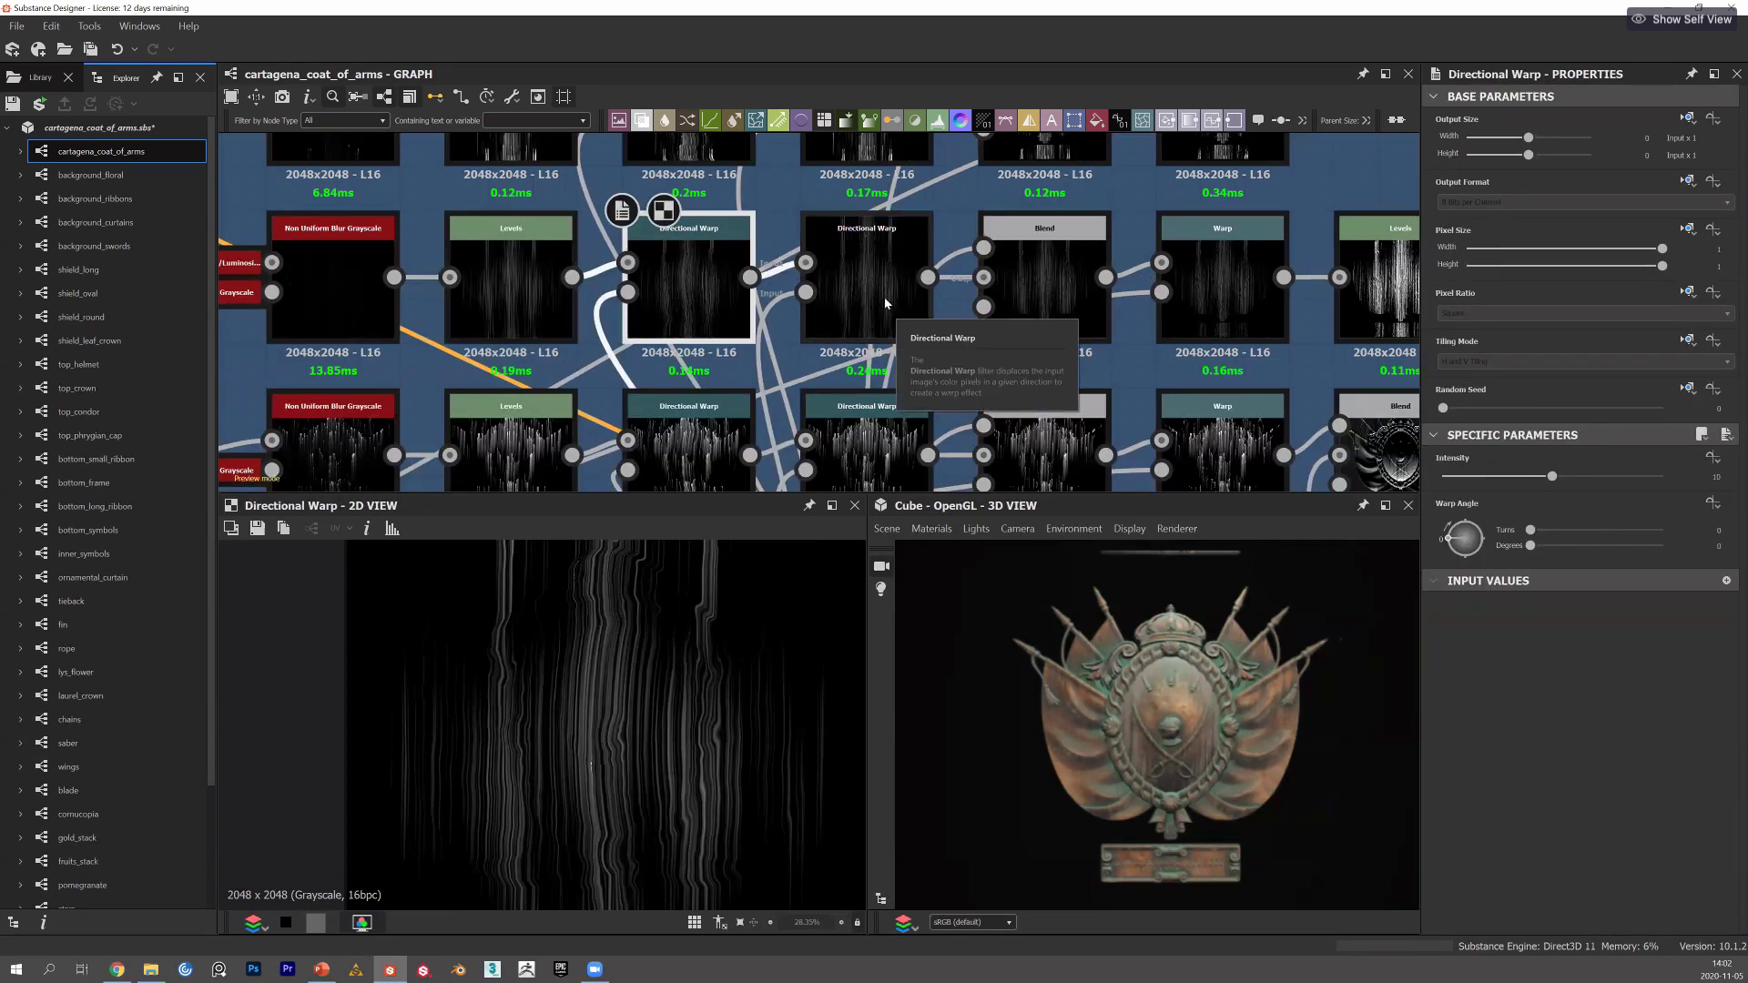
left_click(883, 297)
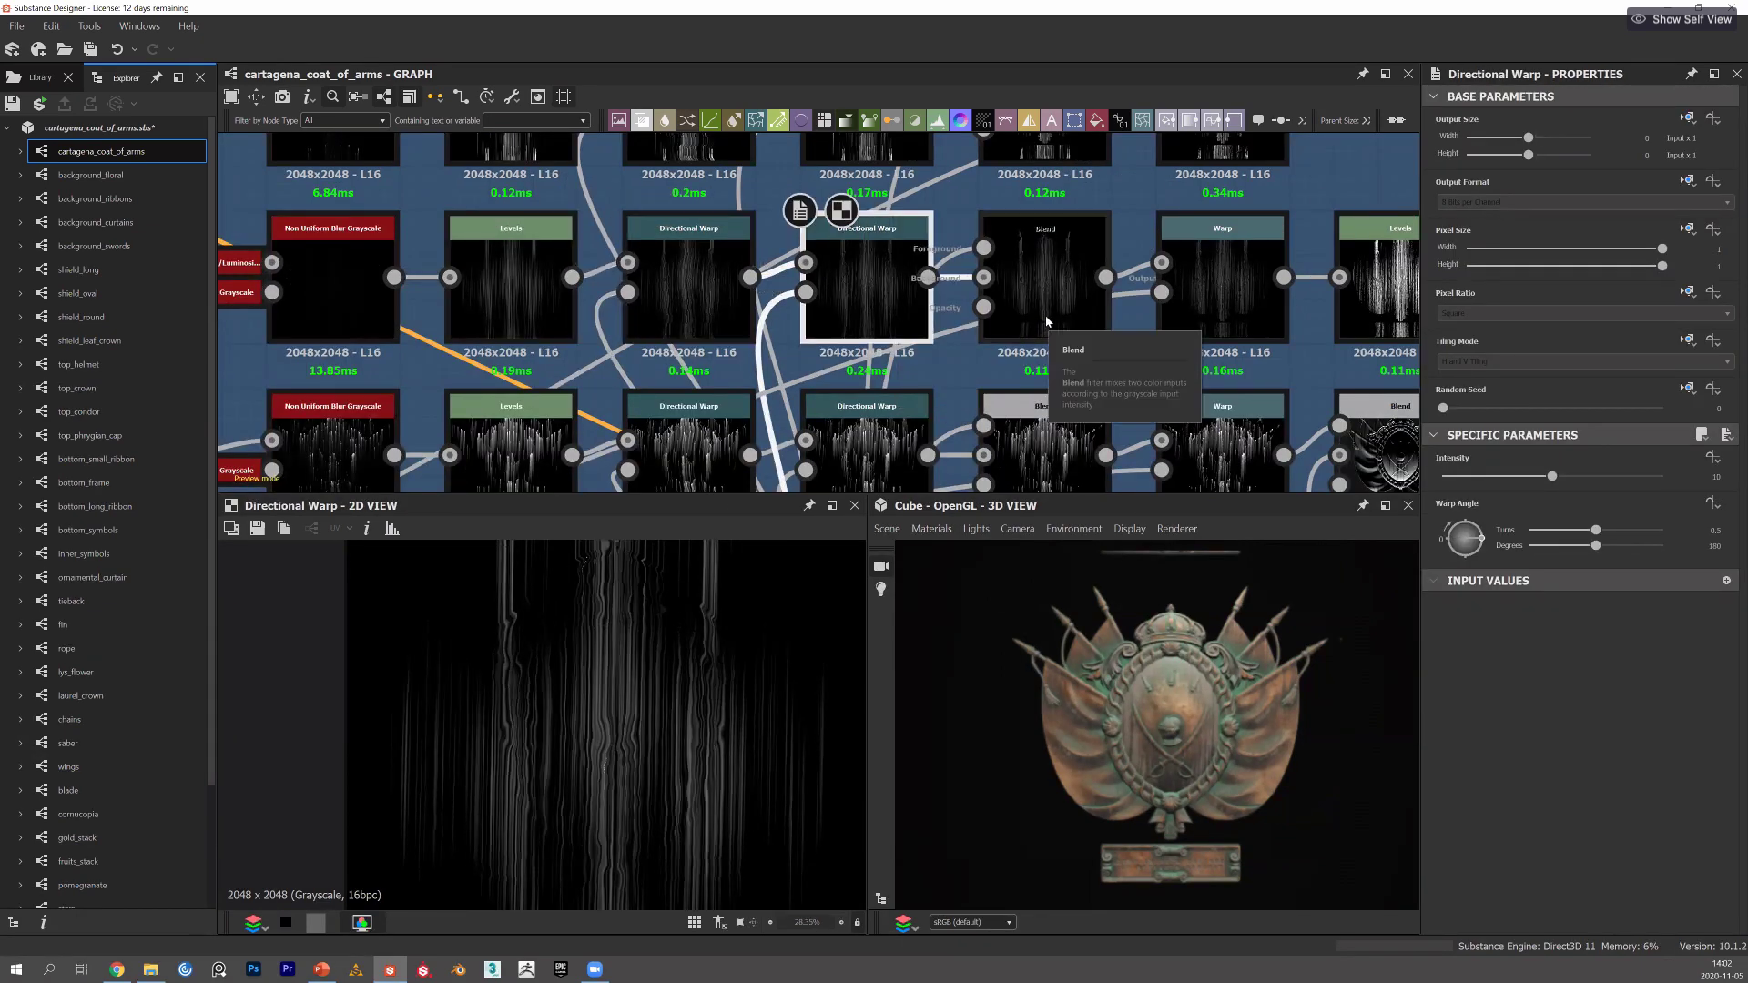
left_click(691, 300)
left_click(904, 293)
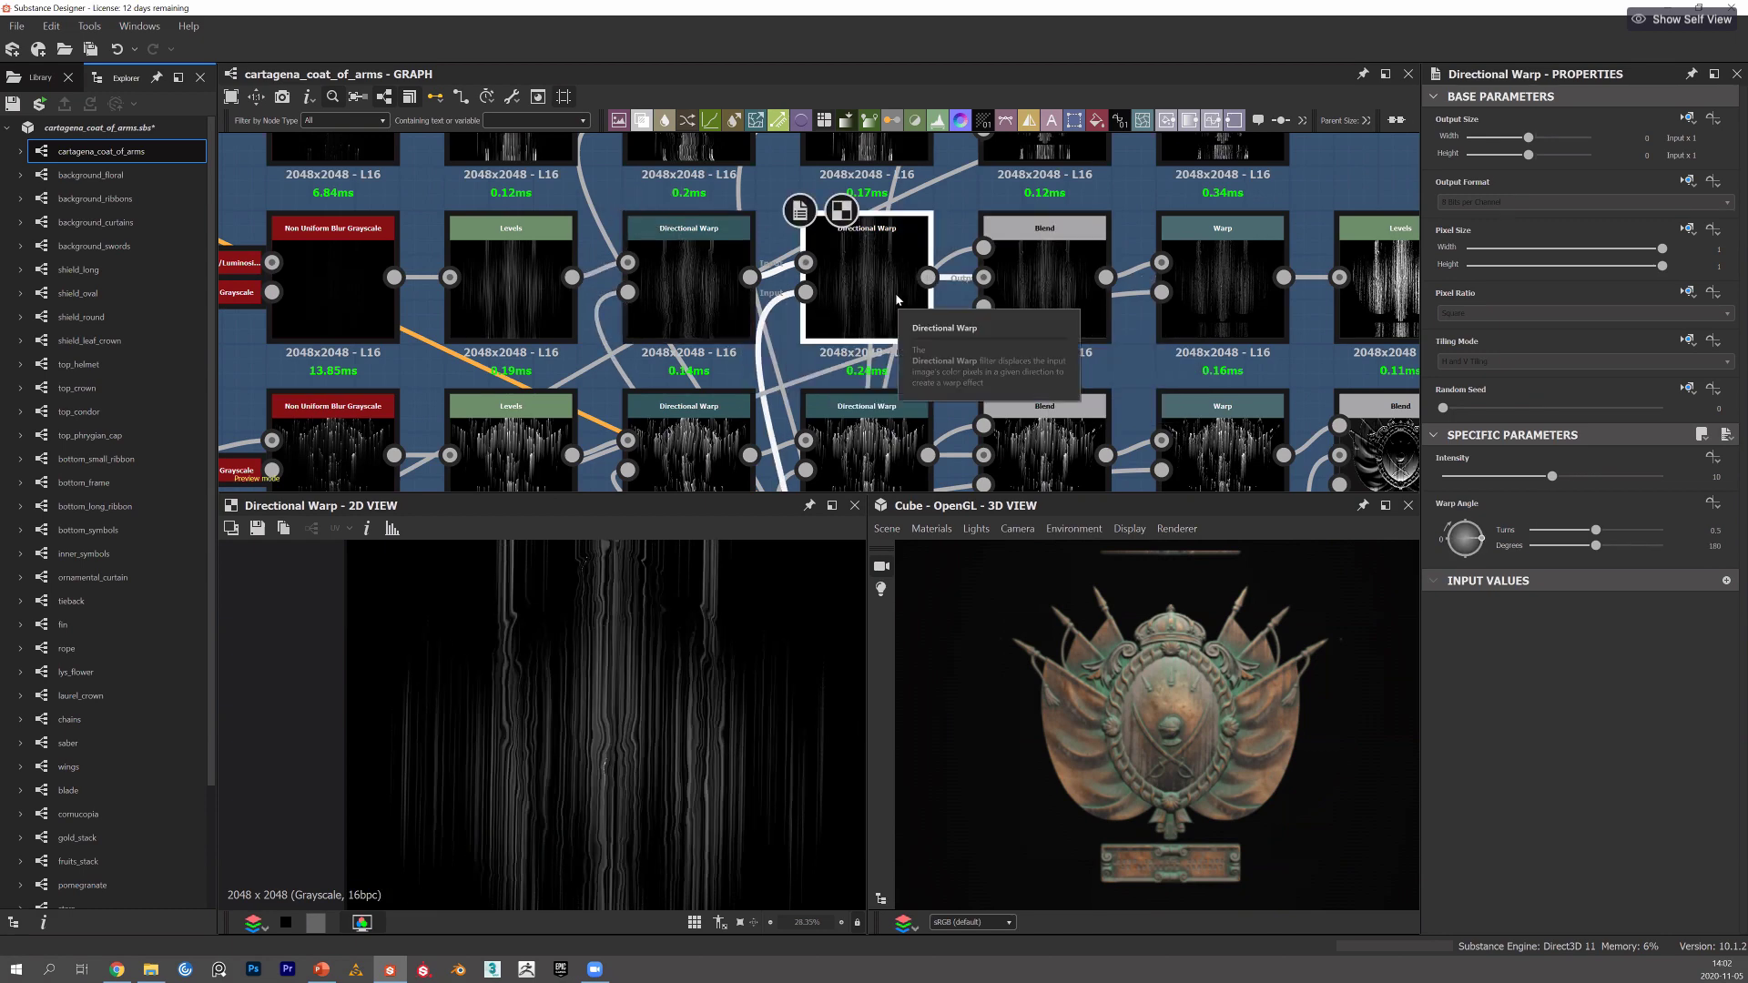
Preview the second leak row's last Blend node and the Warp node it feeds.
left_click(1042, 294)
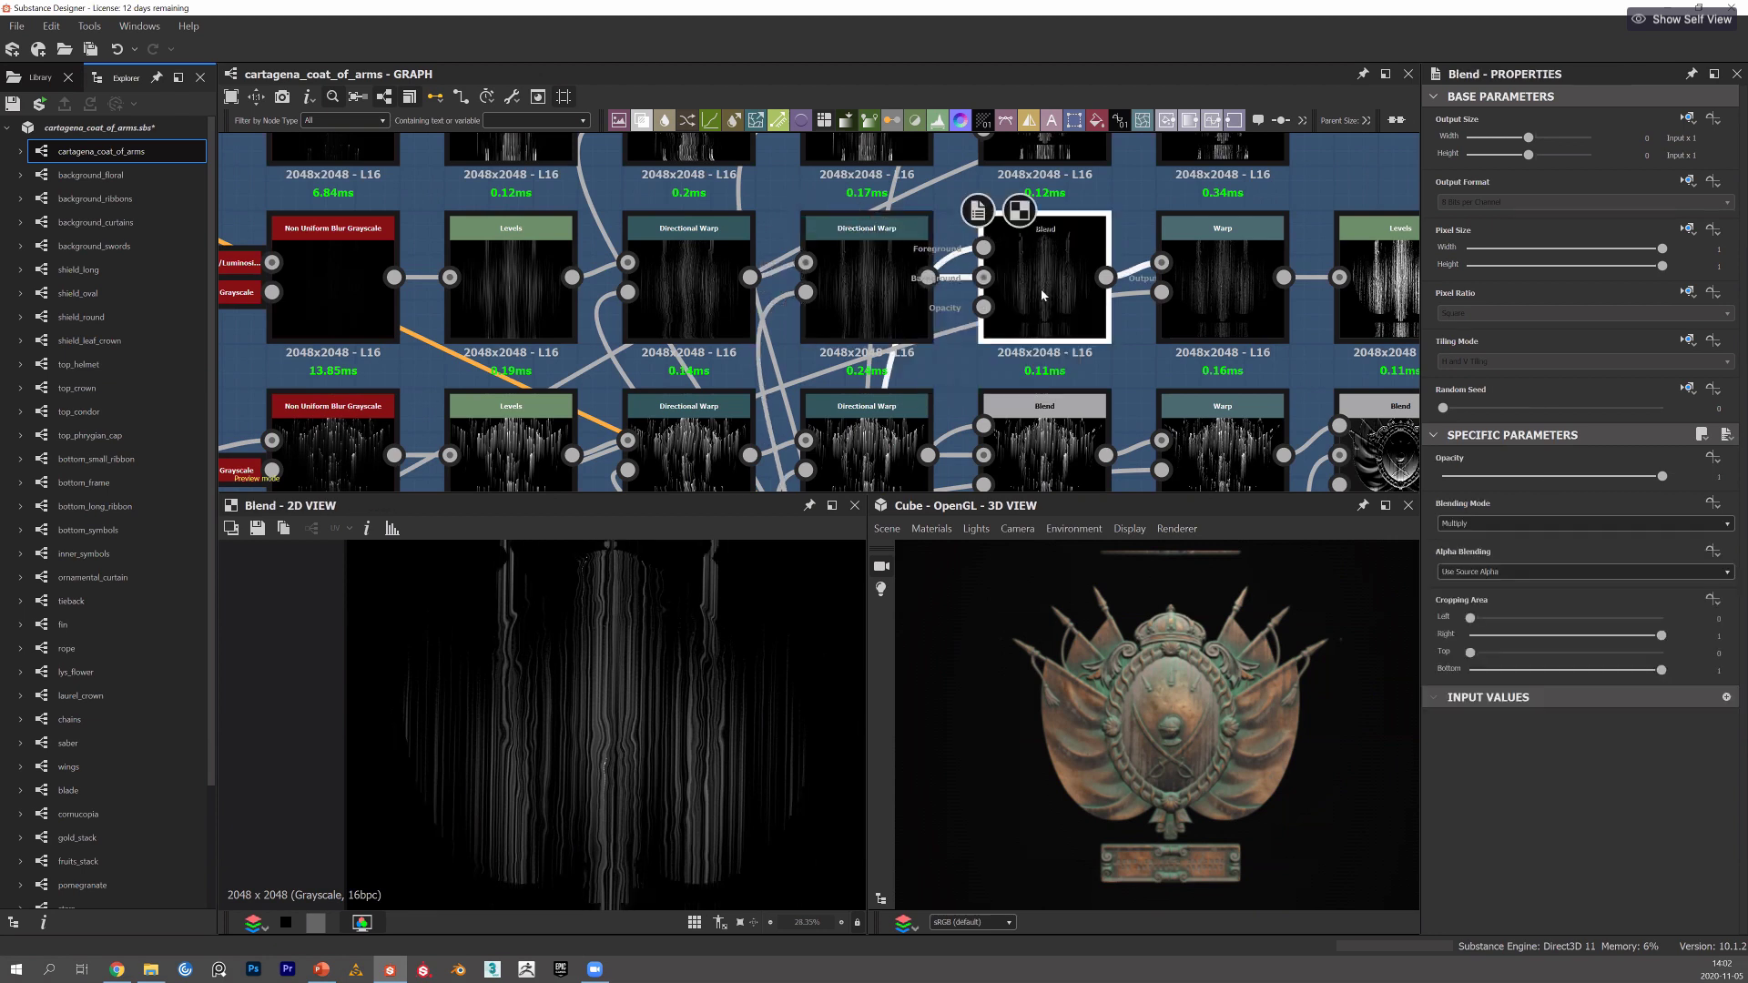
scroll(574, 729, "down", 3)
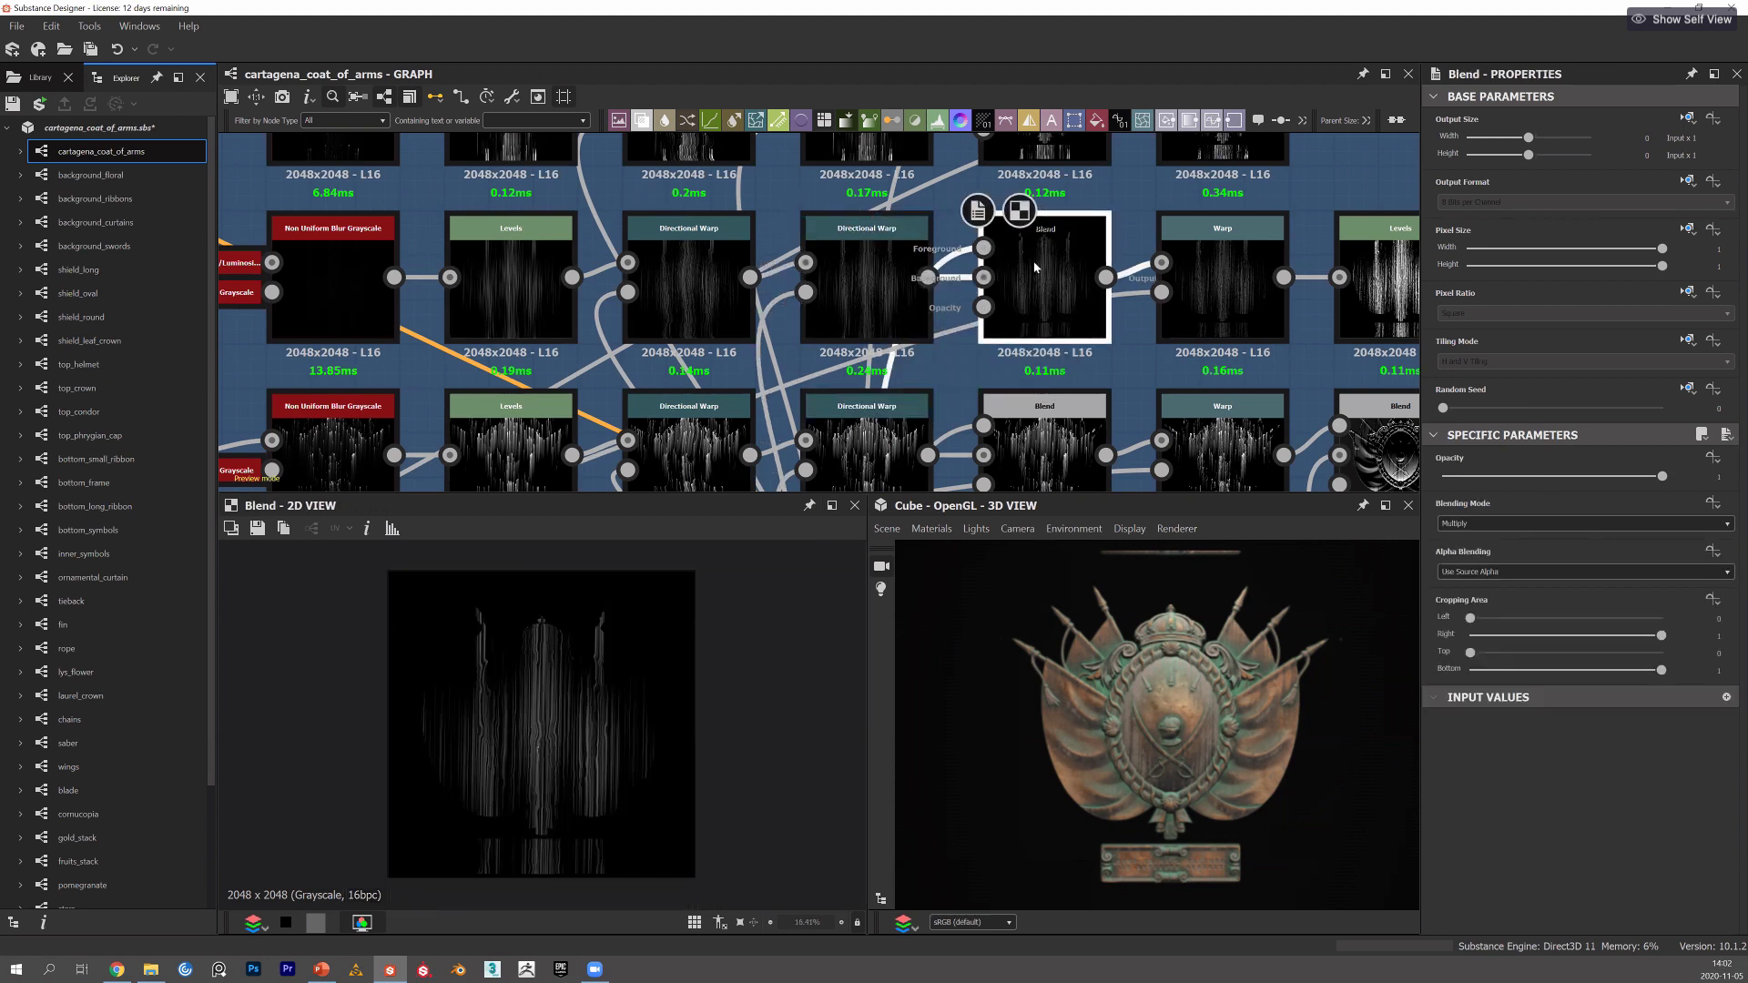
left_click(1252, 276)
scroll(585, 722, "up", 7)
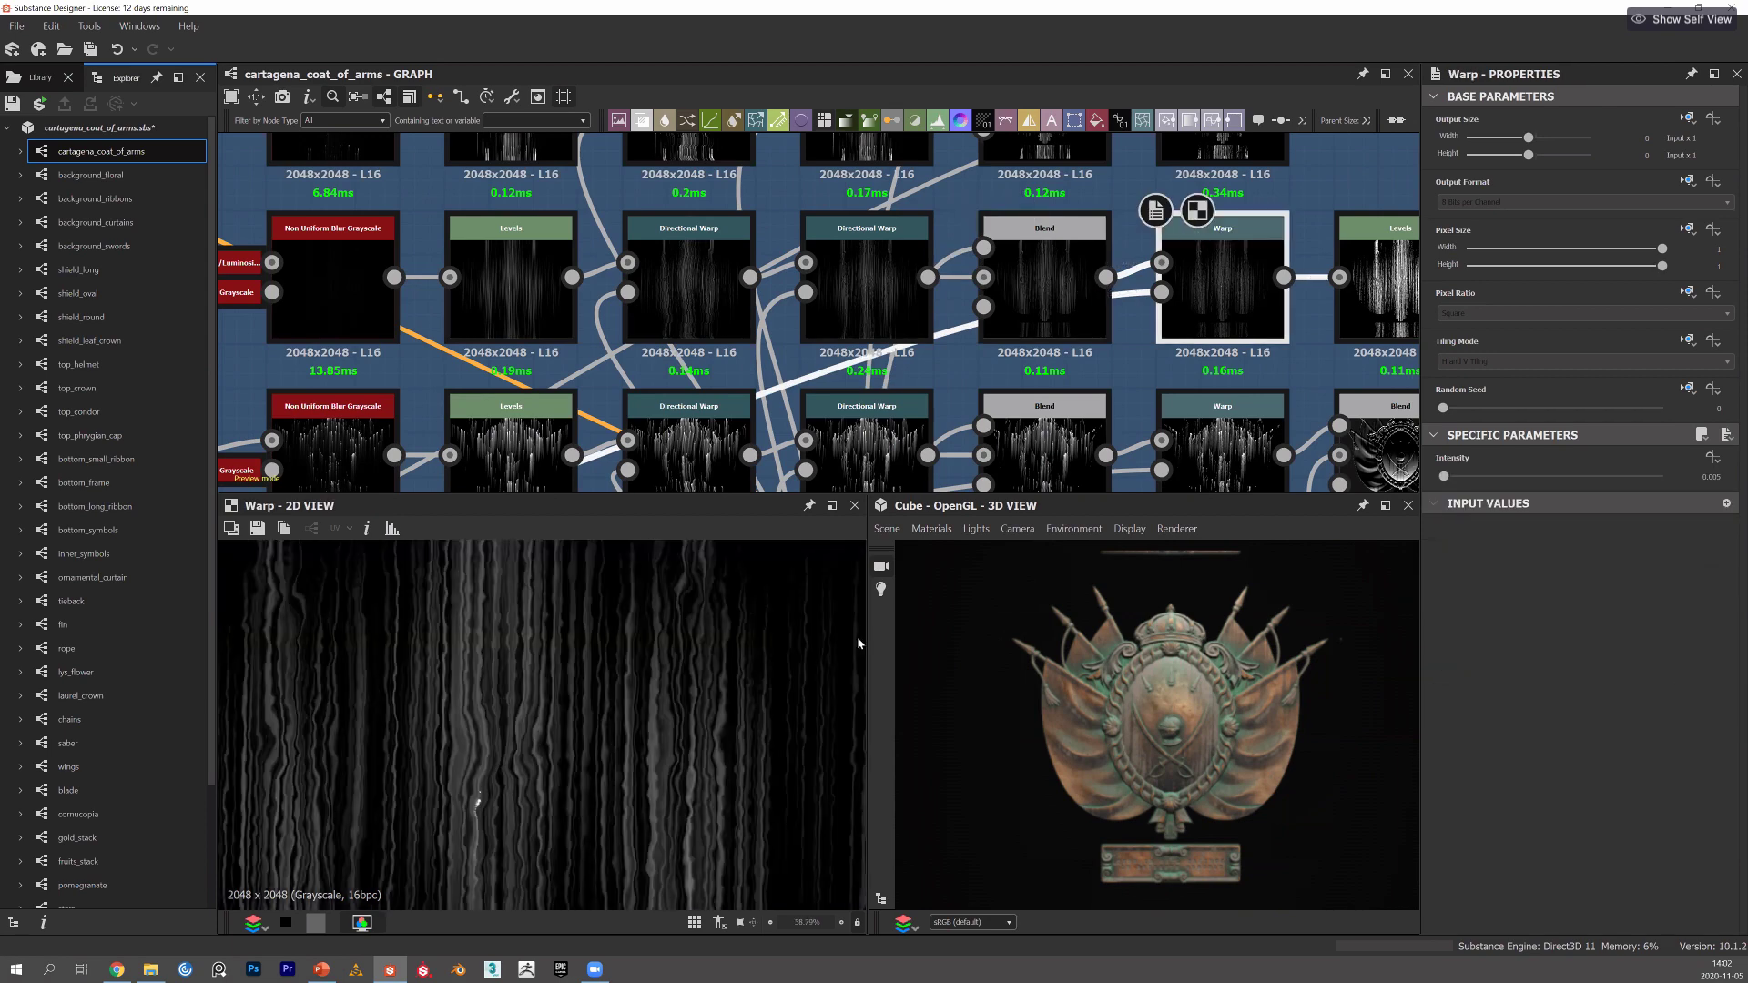
Preview the Levels node that ends the second leak row and examine the full mask.
left_click(1377, 290)
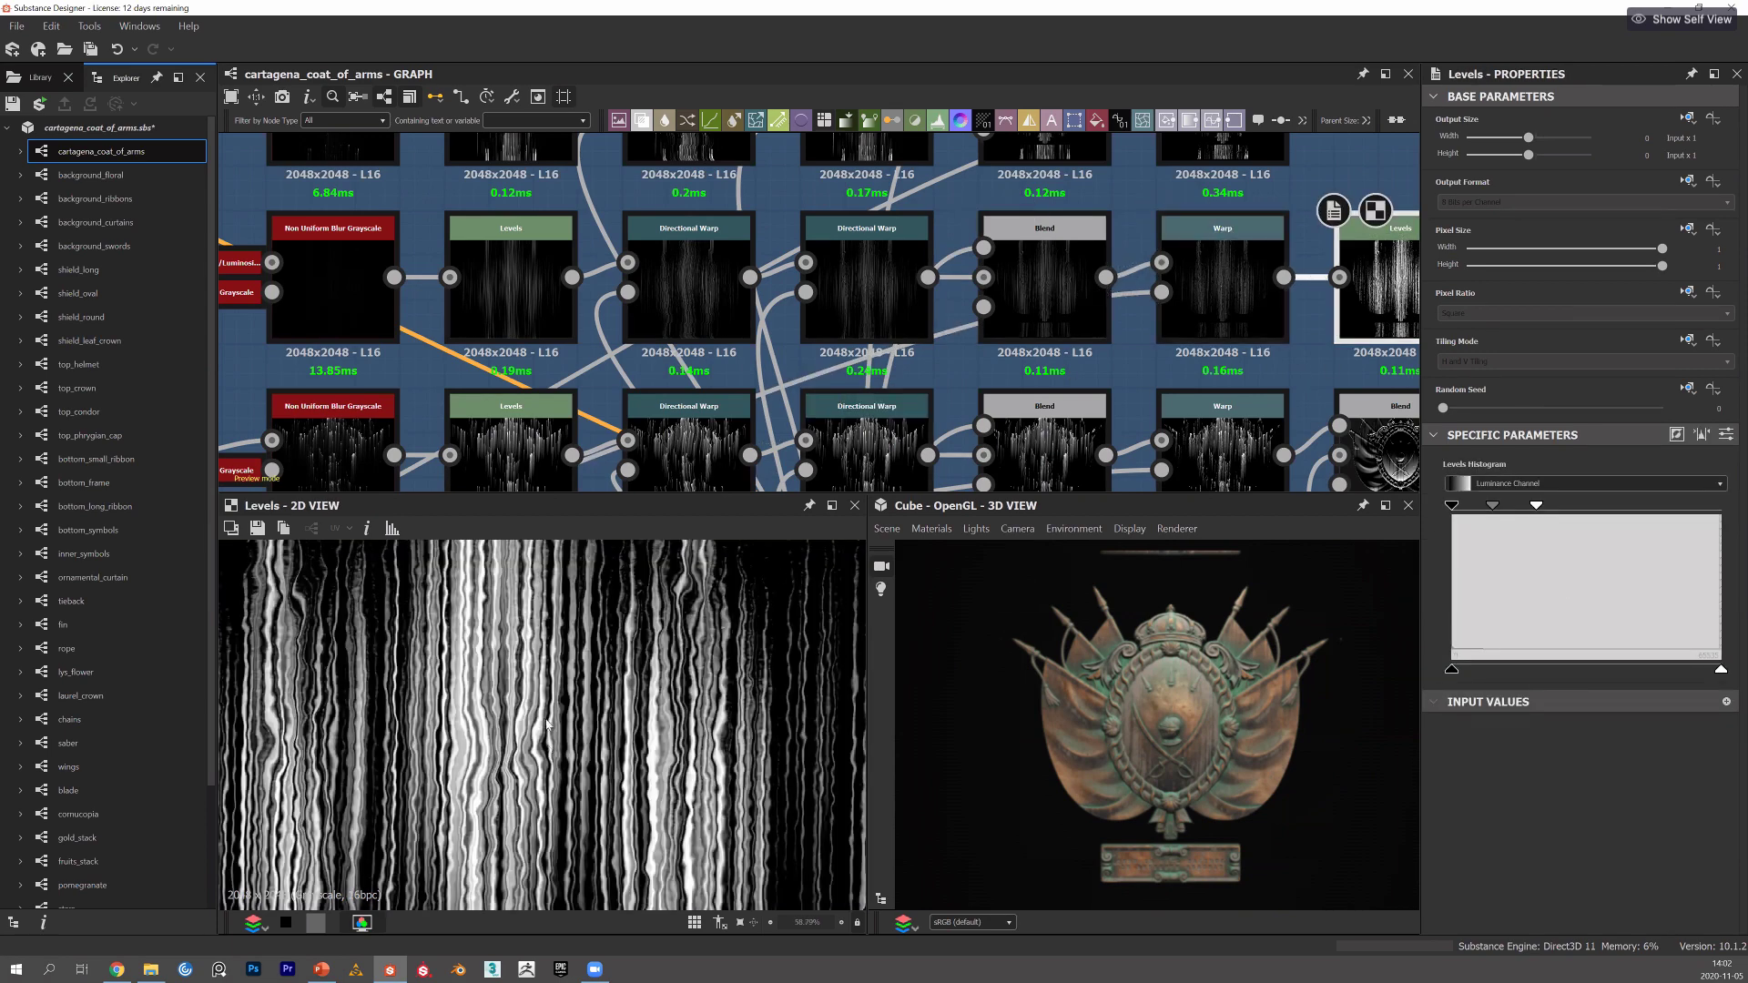
scroll(546, 721, "down", 3)
scroll(546, 722, "down", 2)
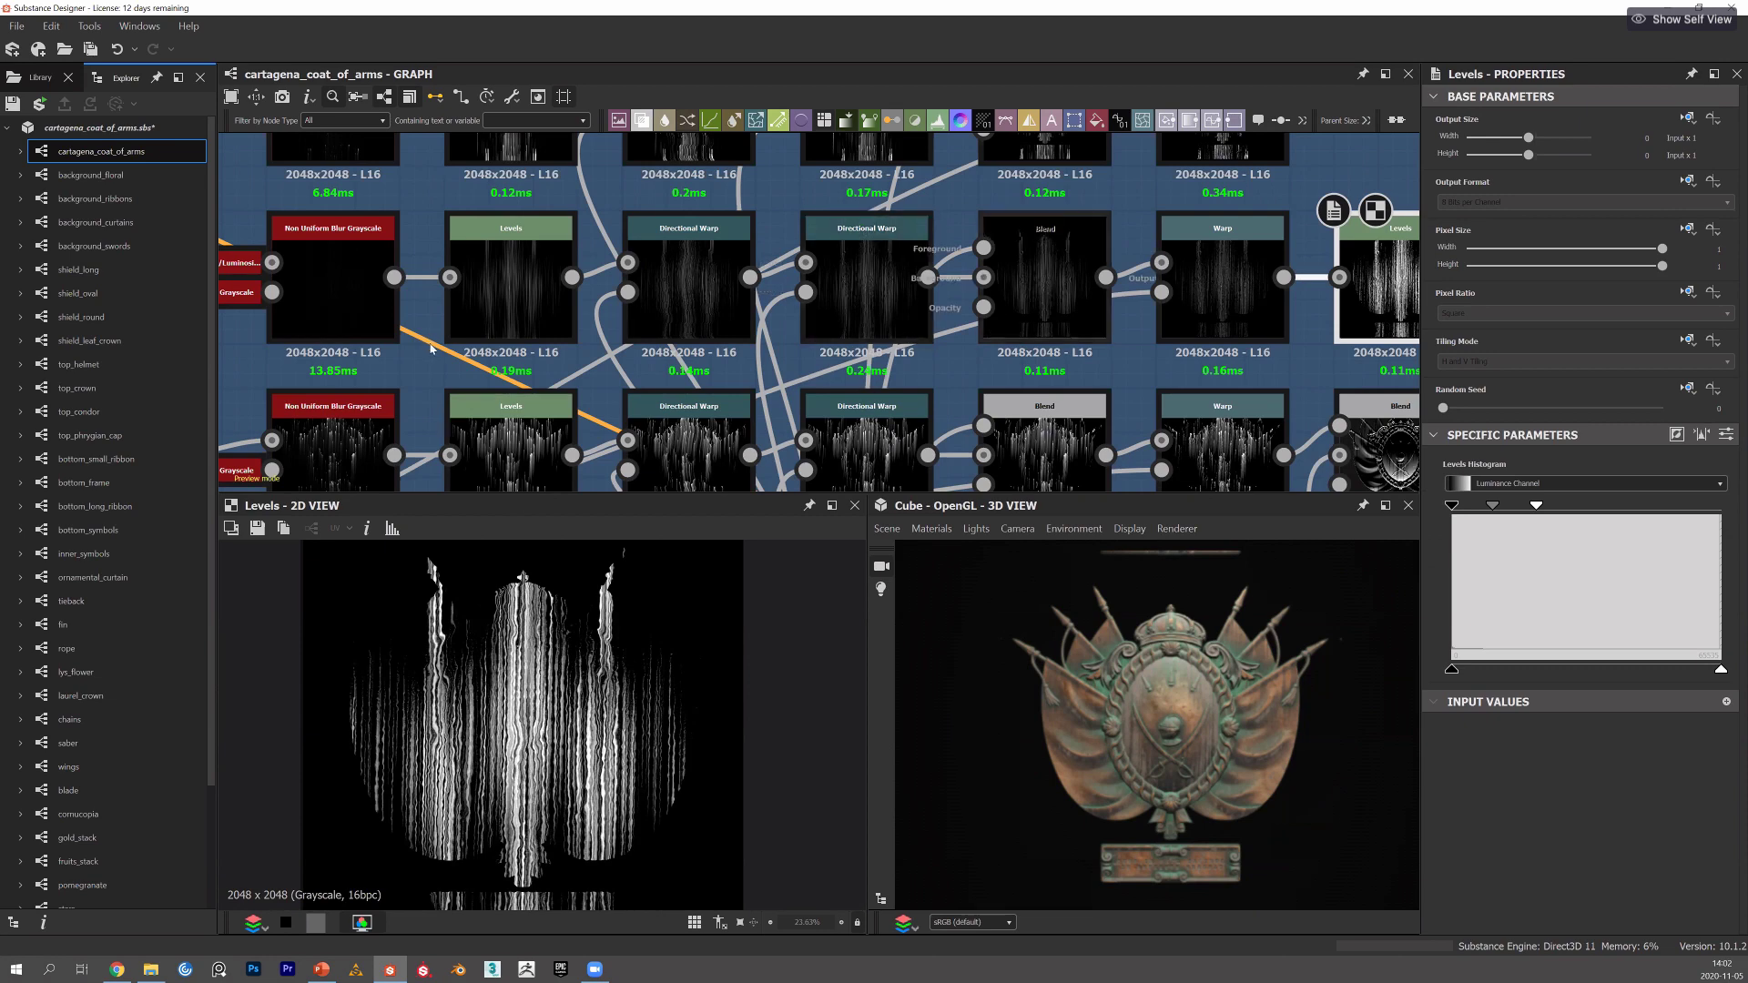
middle_click_drag(1097, 333, 592, 343)
scroll(593, 343, "down", 1)
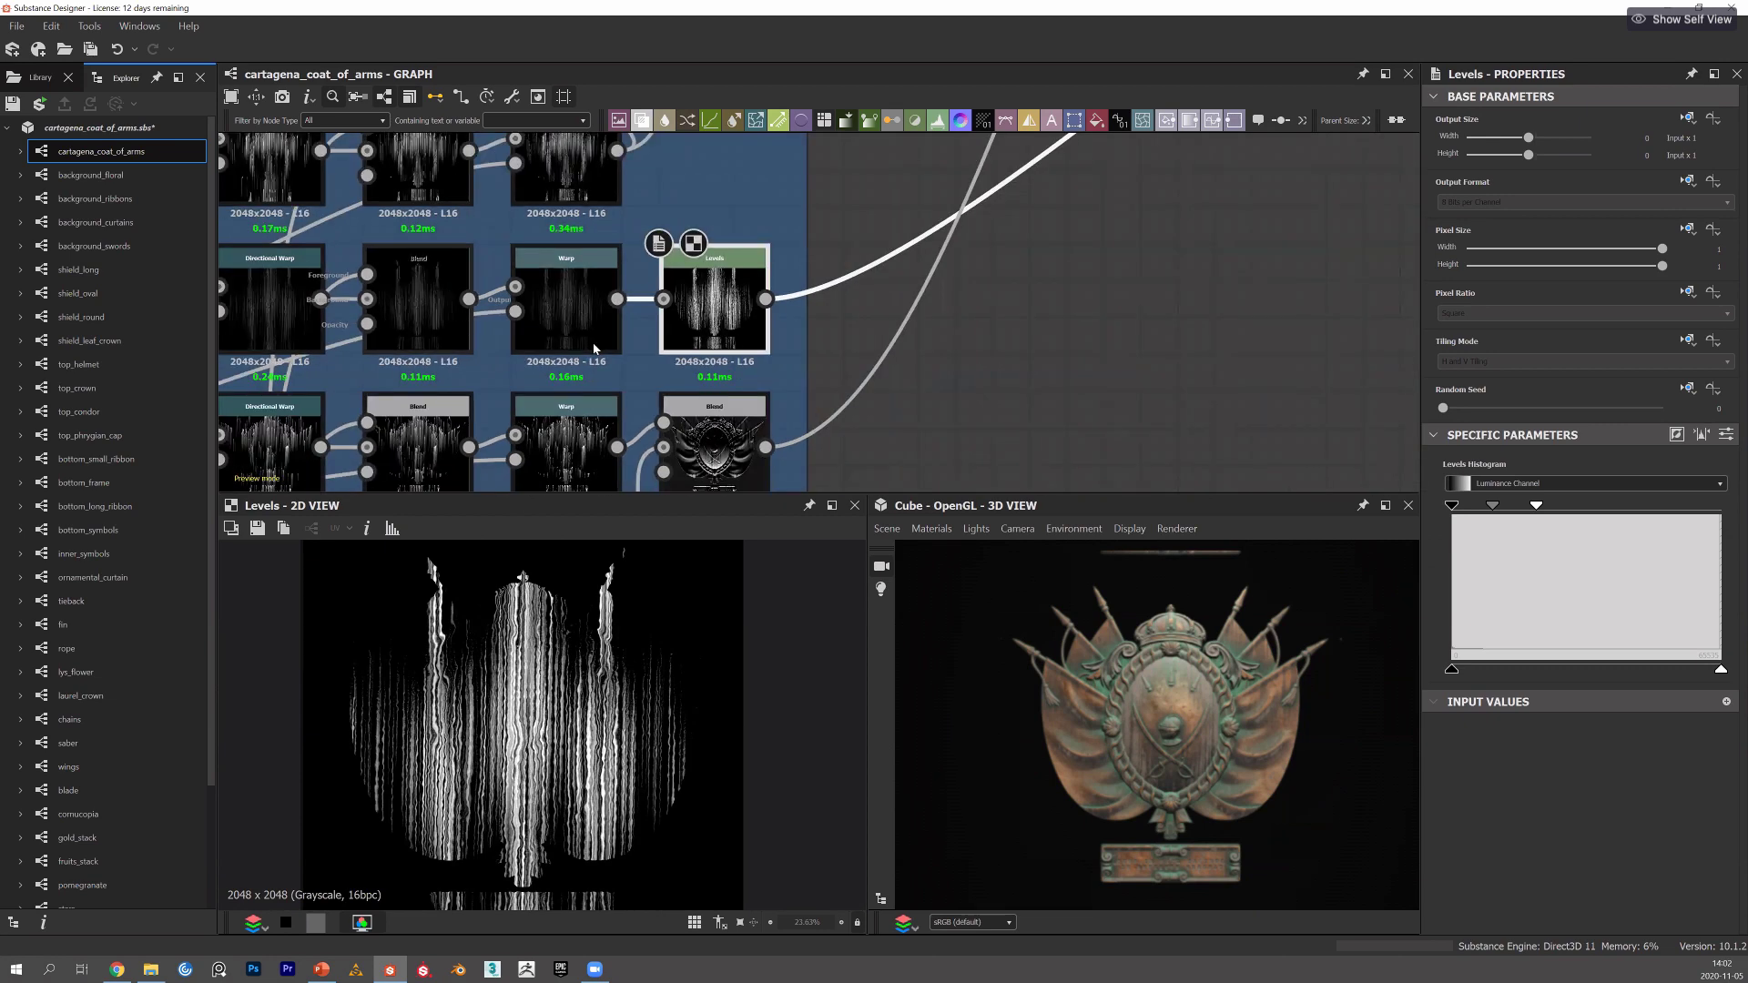
scroll(594, 347, "down", 2)
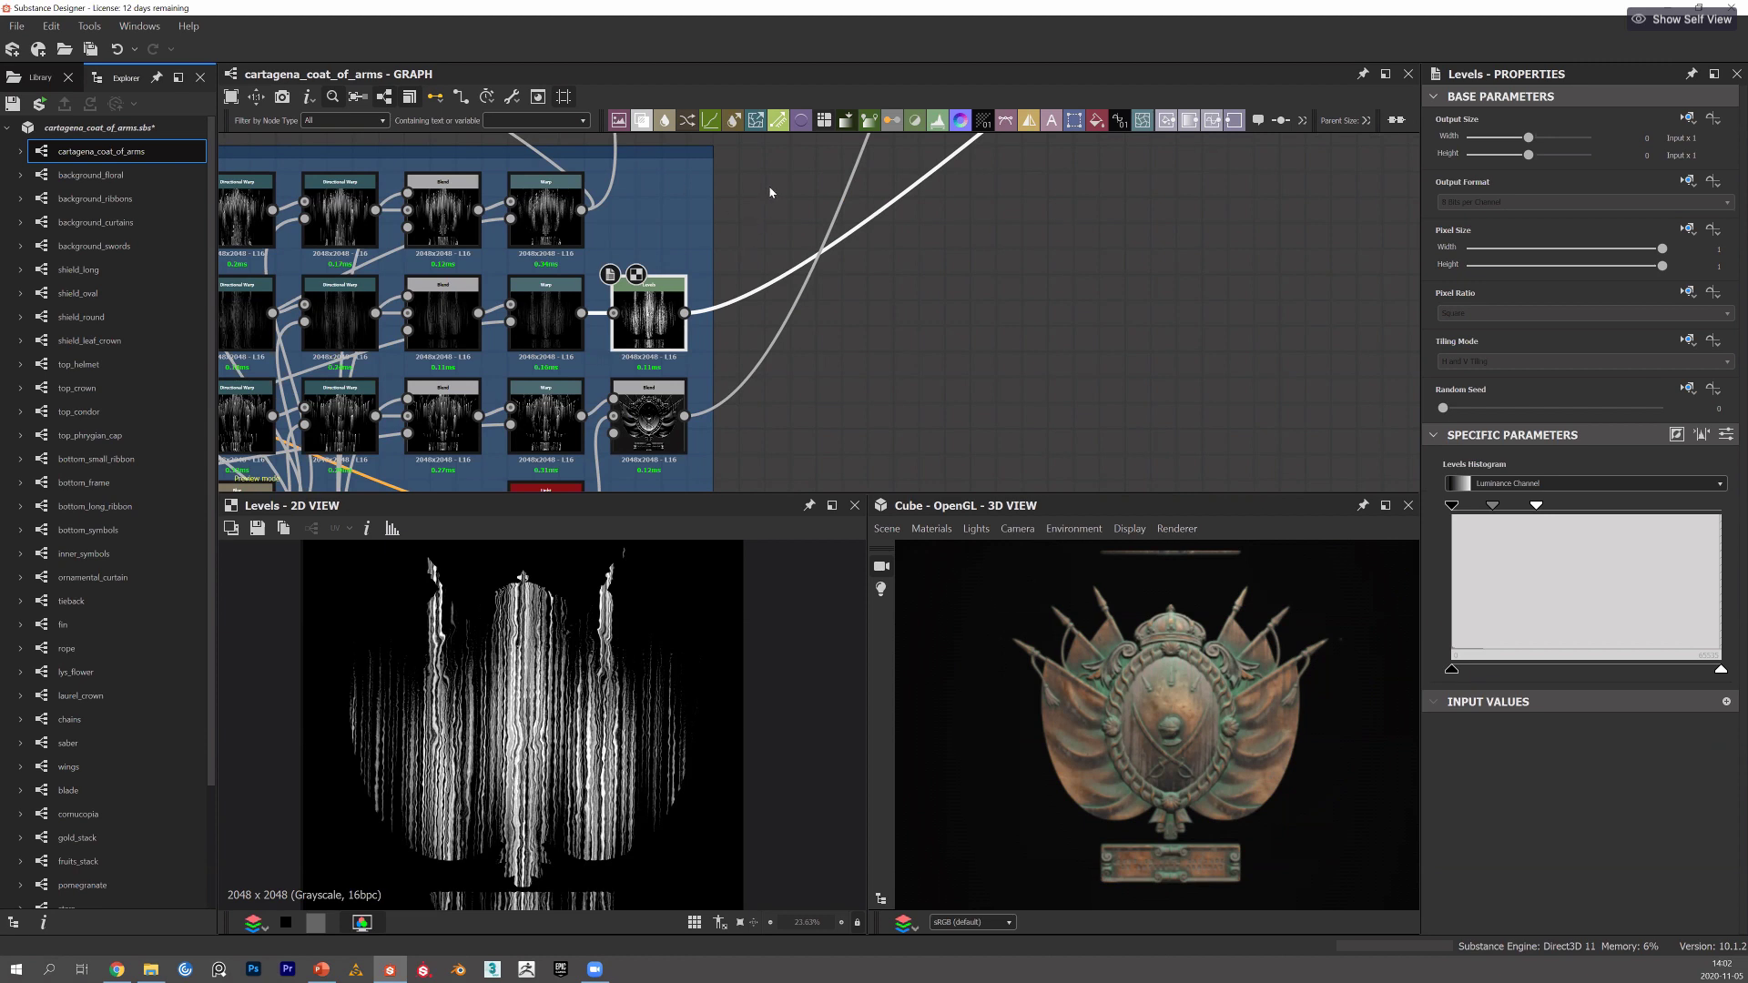
Compare the results of the Warp nodes in the first and third leak rows.
middle_click_drag(720, 197, 965, 220)
left_click(768, 223)
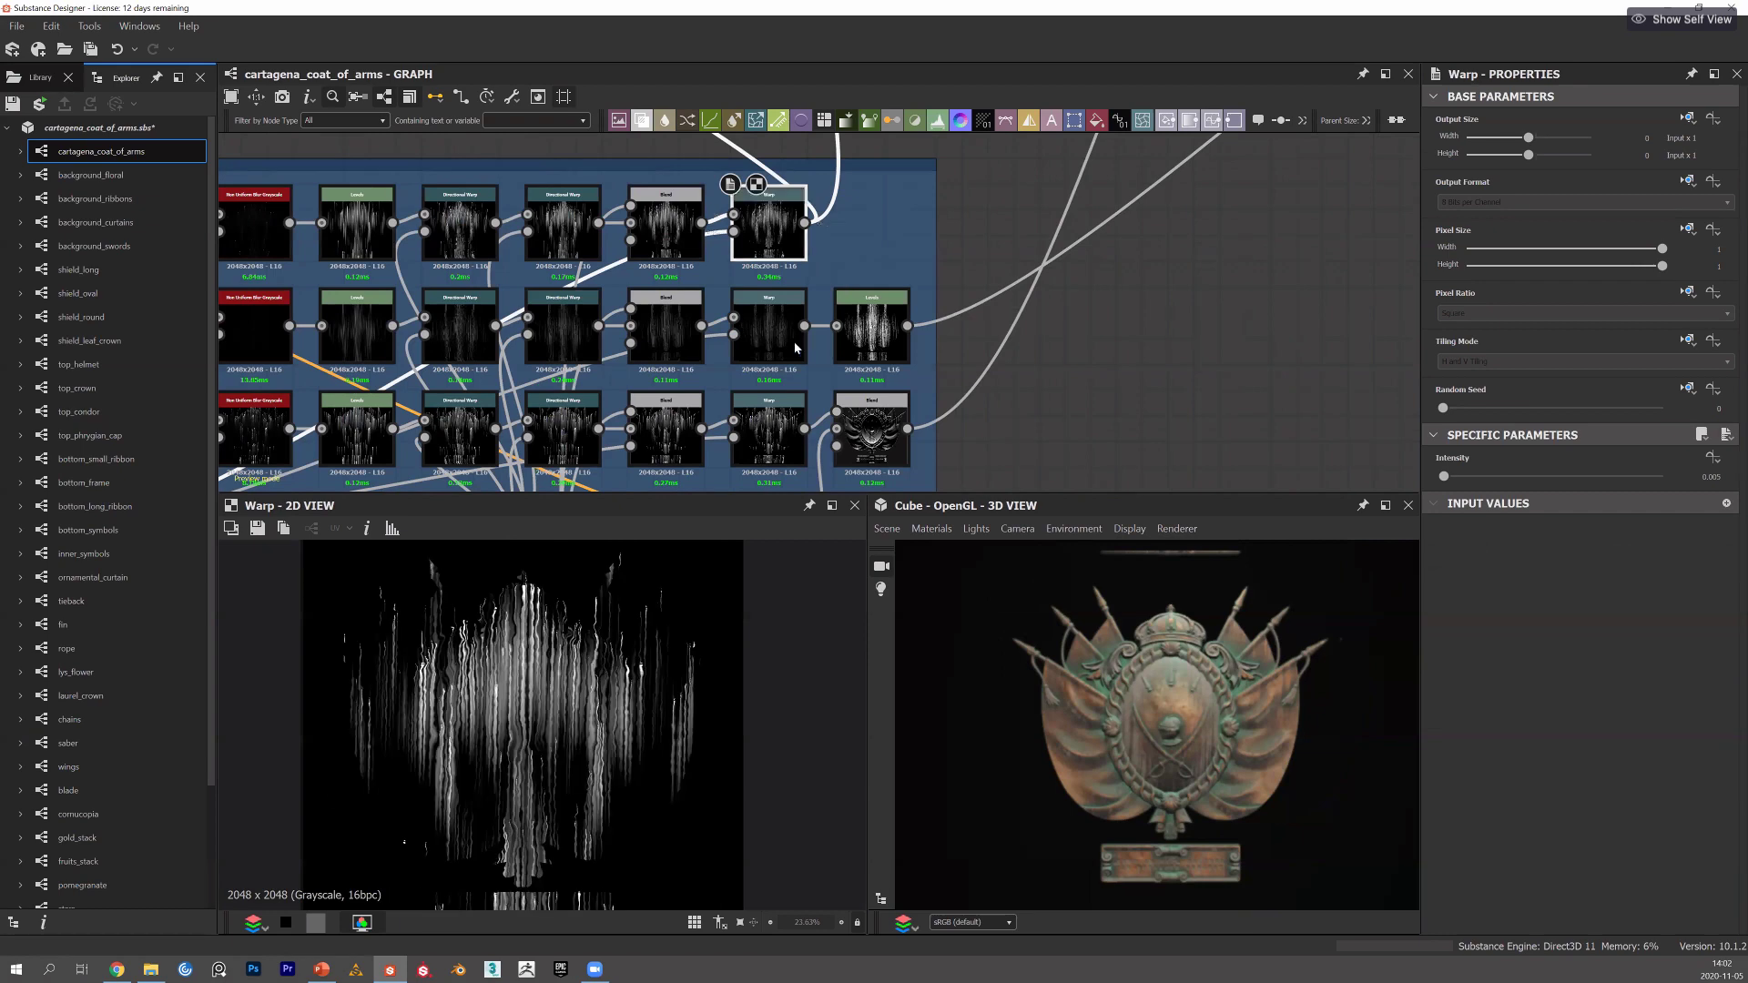
middle_click_drag(780, 427, 801, 348)
left_click(801, 345)
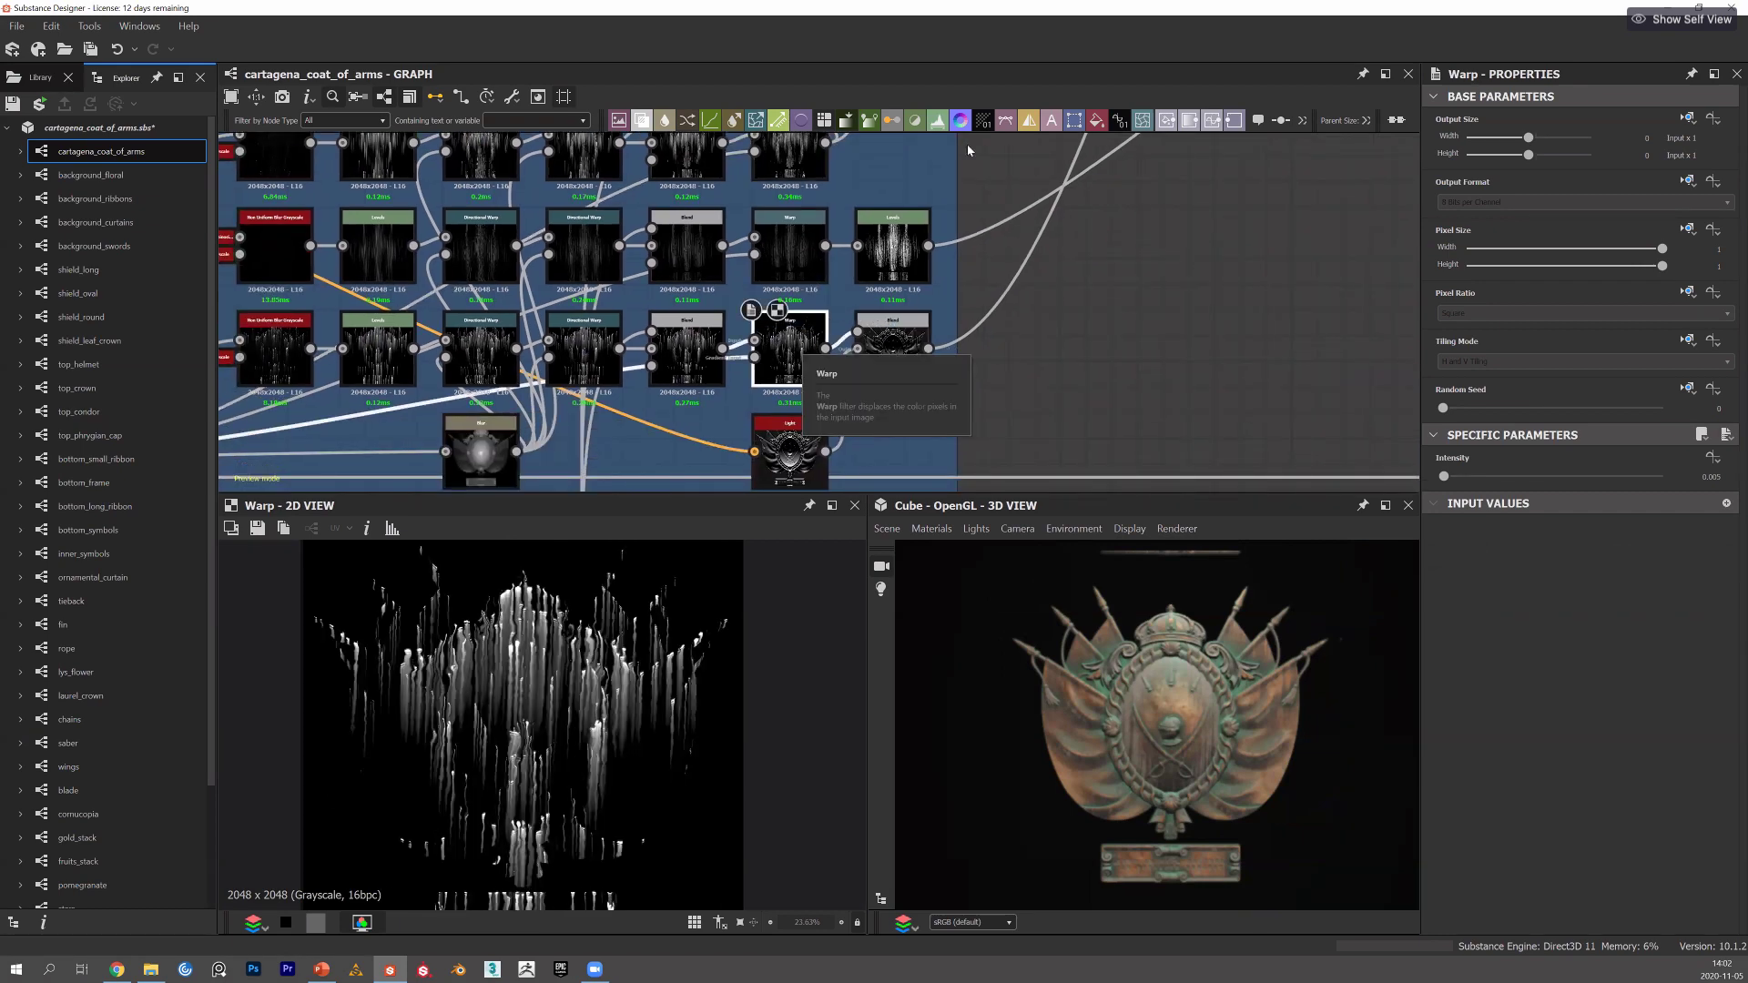
Preview the second leak row's final Levels node and trace its output to the Blend it feeds outside the Leaks frame.
scroll(969, 150, "down", 1)
scroll(969, 150, "down", 1)
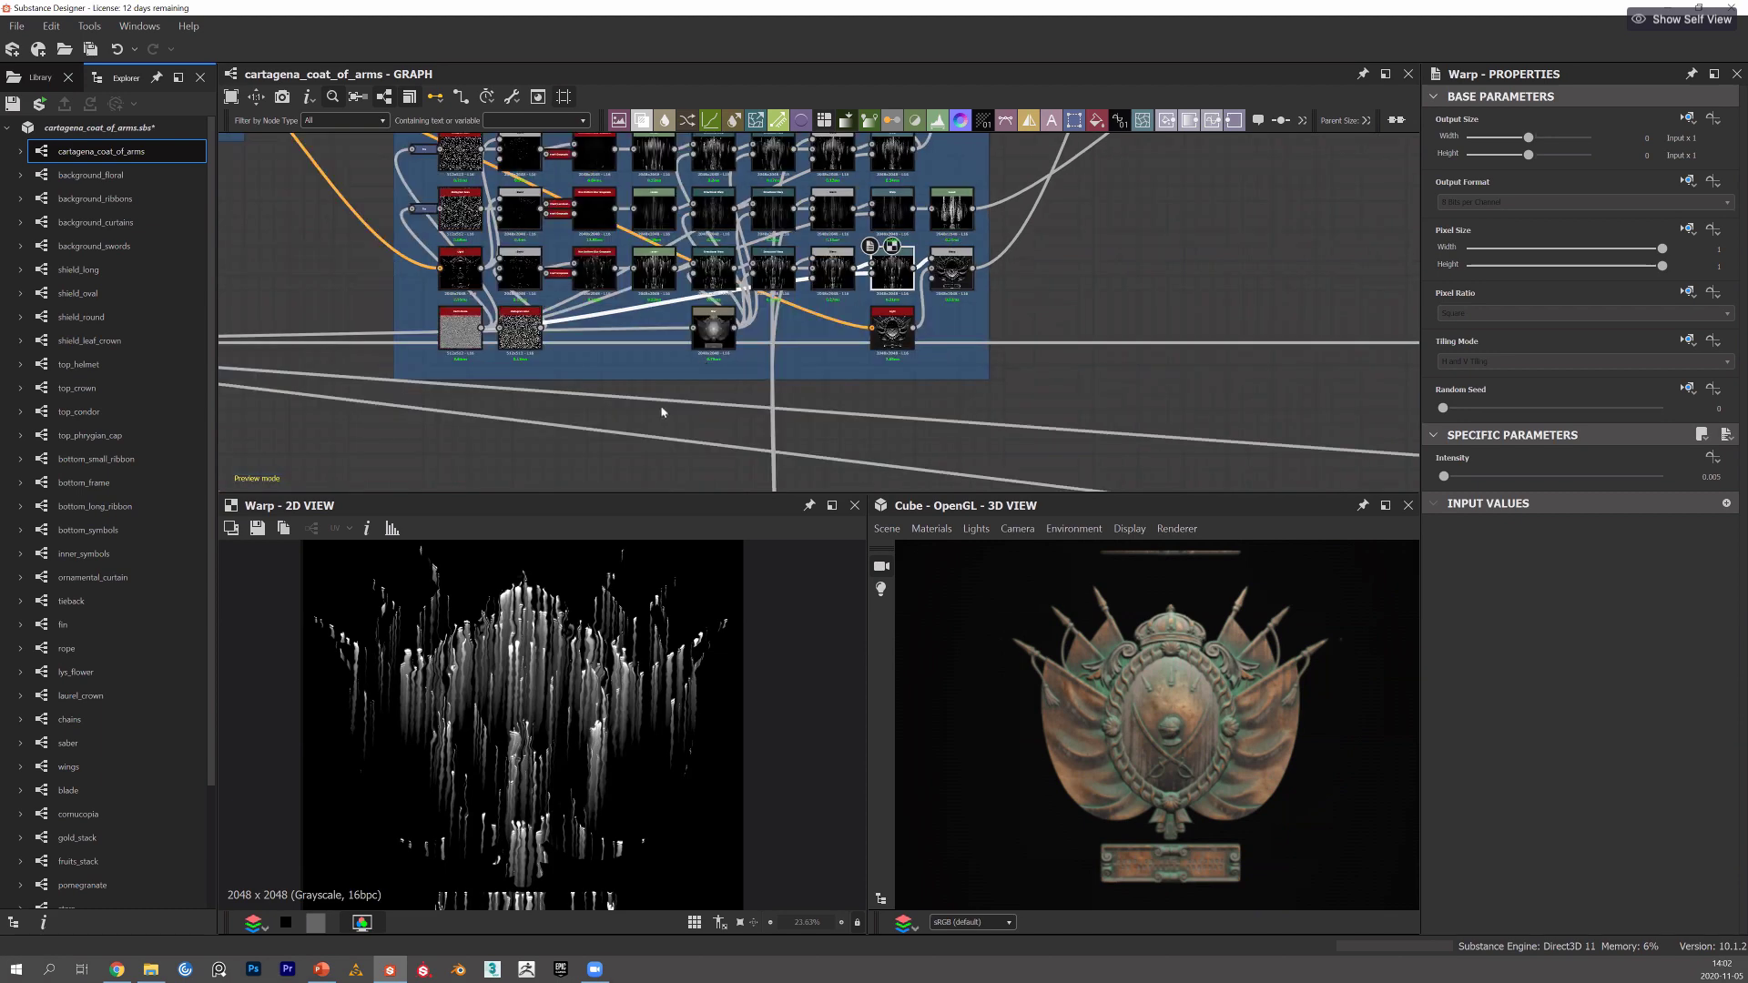
middle_click_drag(962, 223, 680, 488)
middle_click_drag(861, 288, 859, 275)
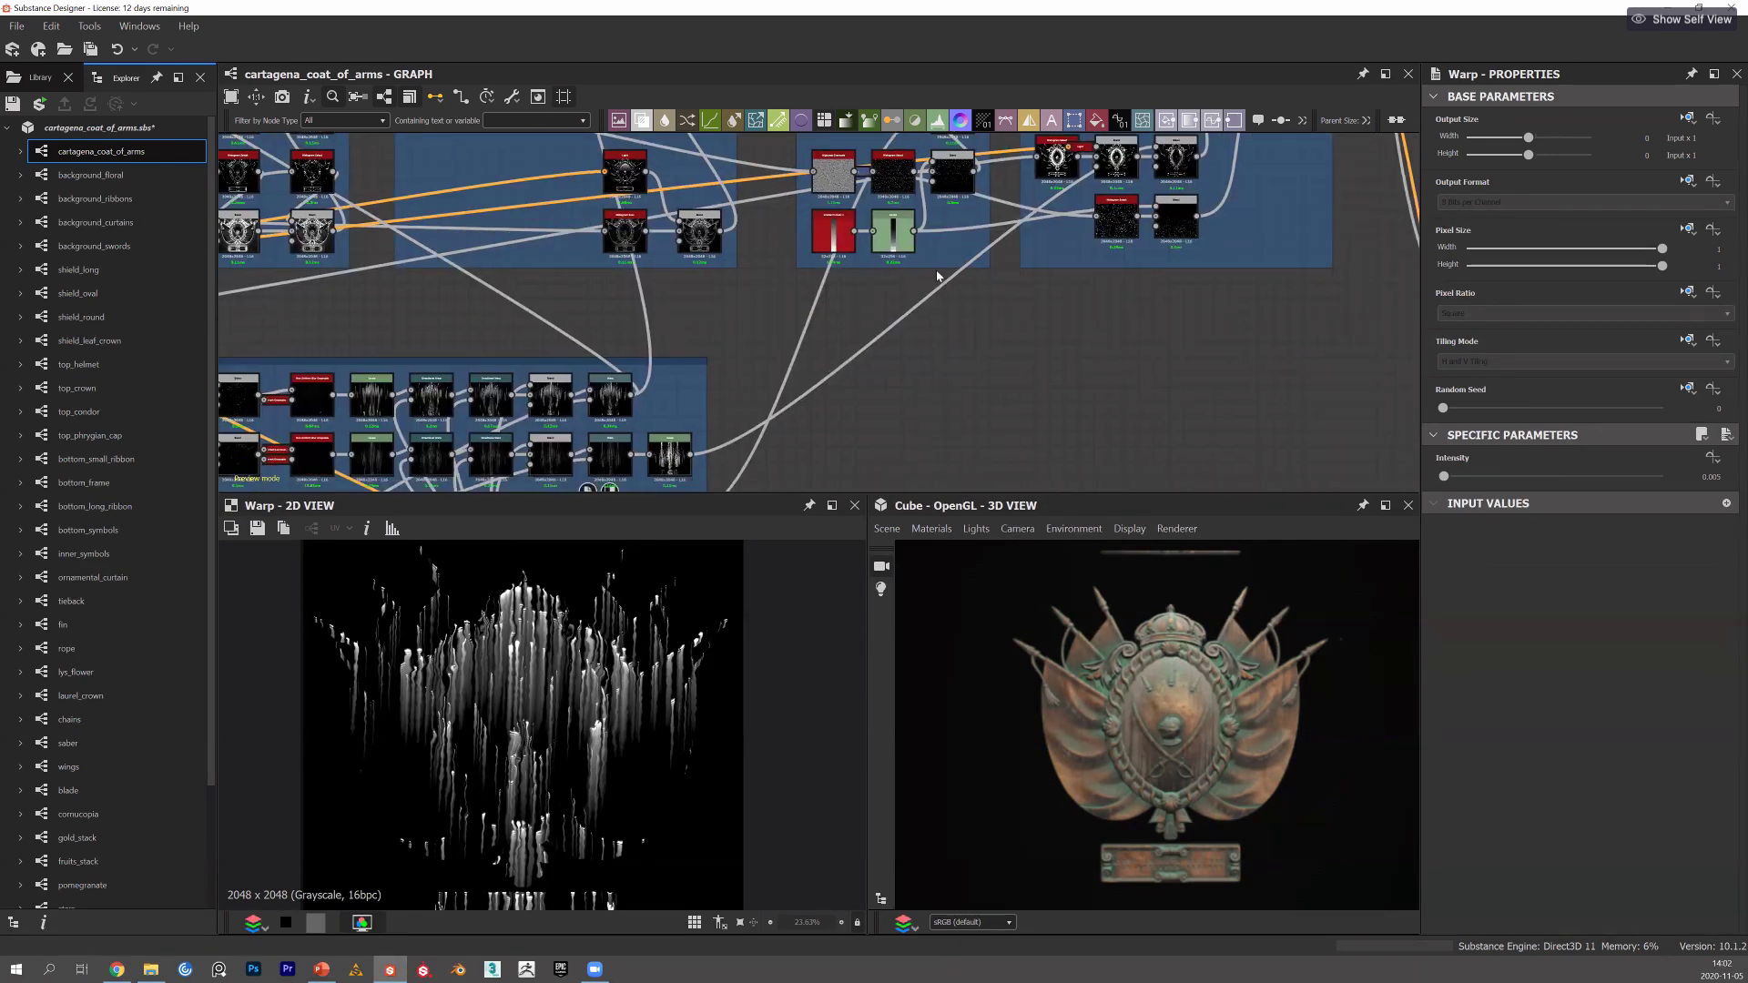
middle_click_drag(654, 284, 645, 239)
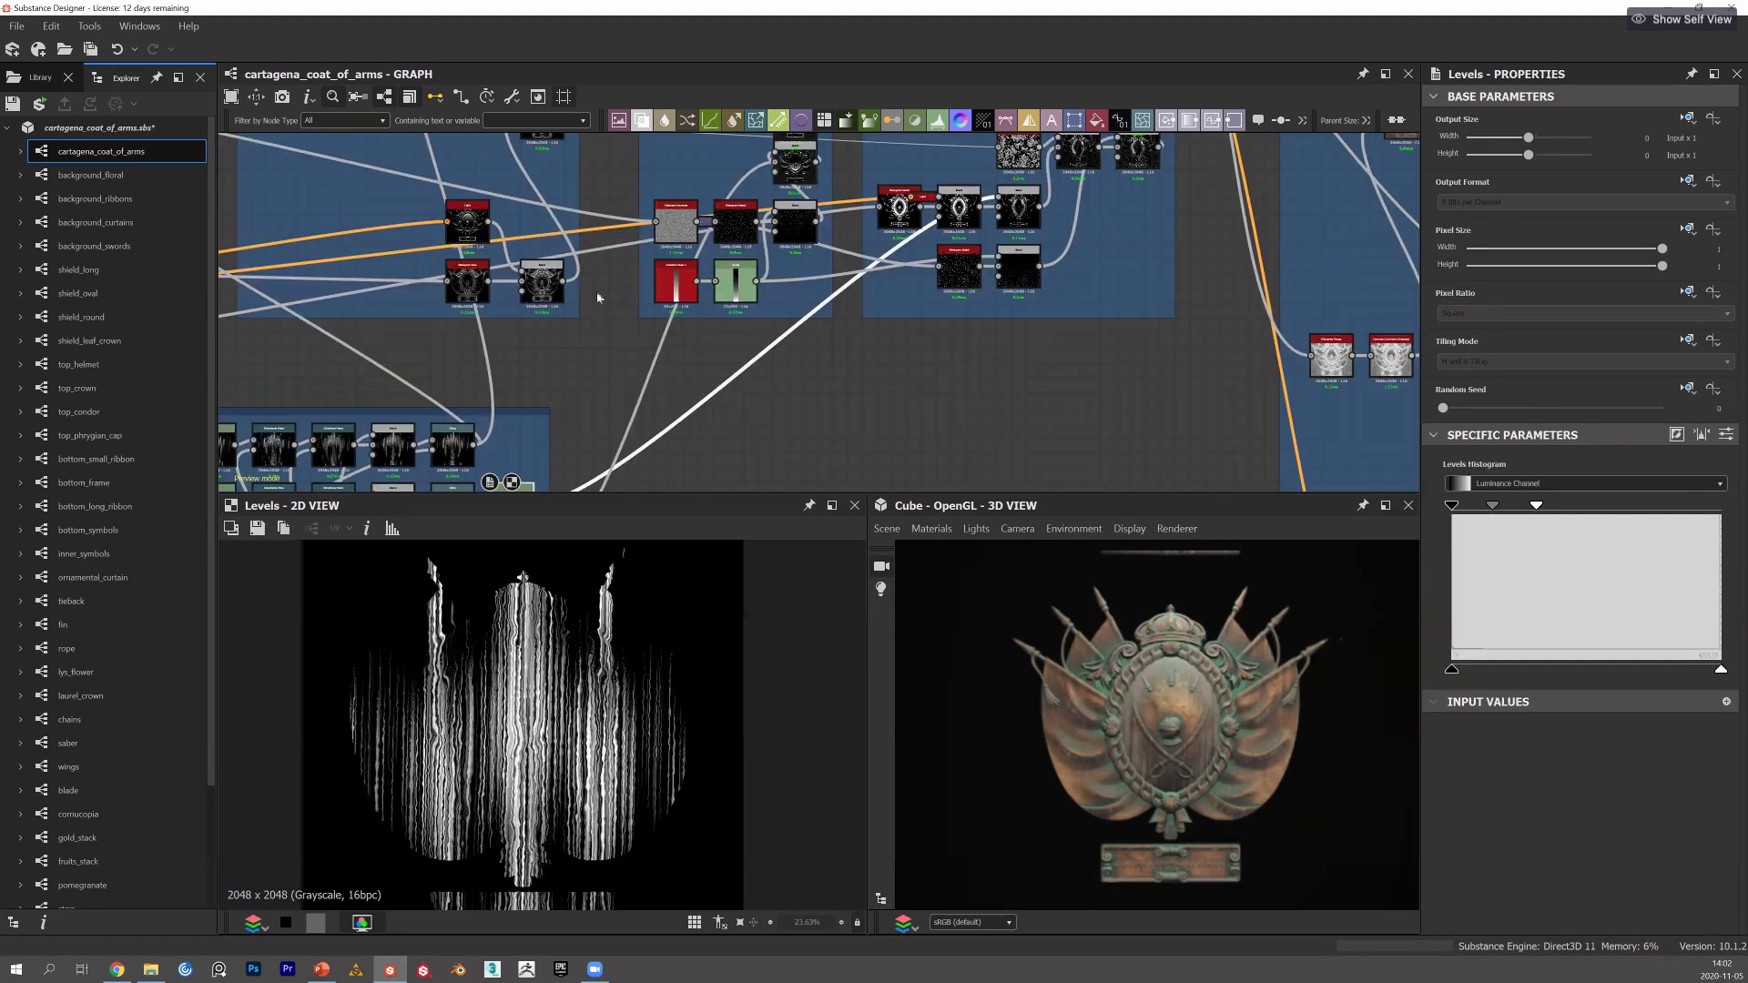
scroll(853, 283, "up", 2)
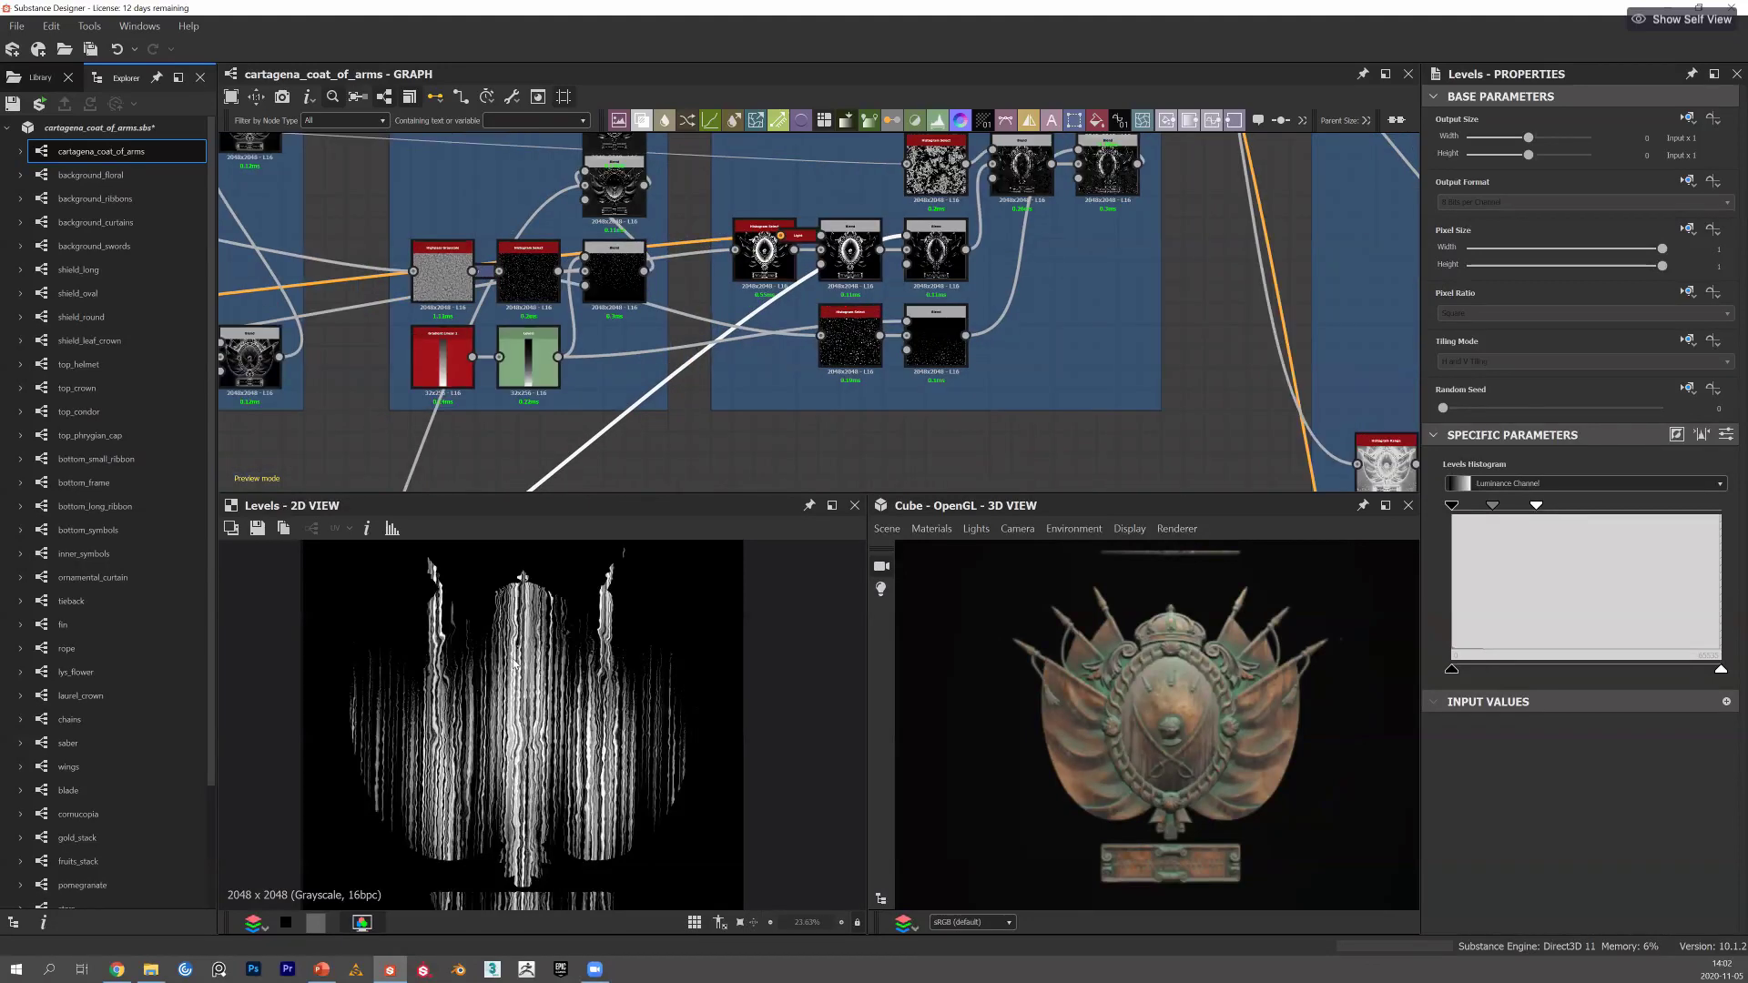
scroll(890, 293, "up", 2)
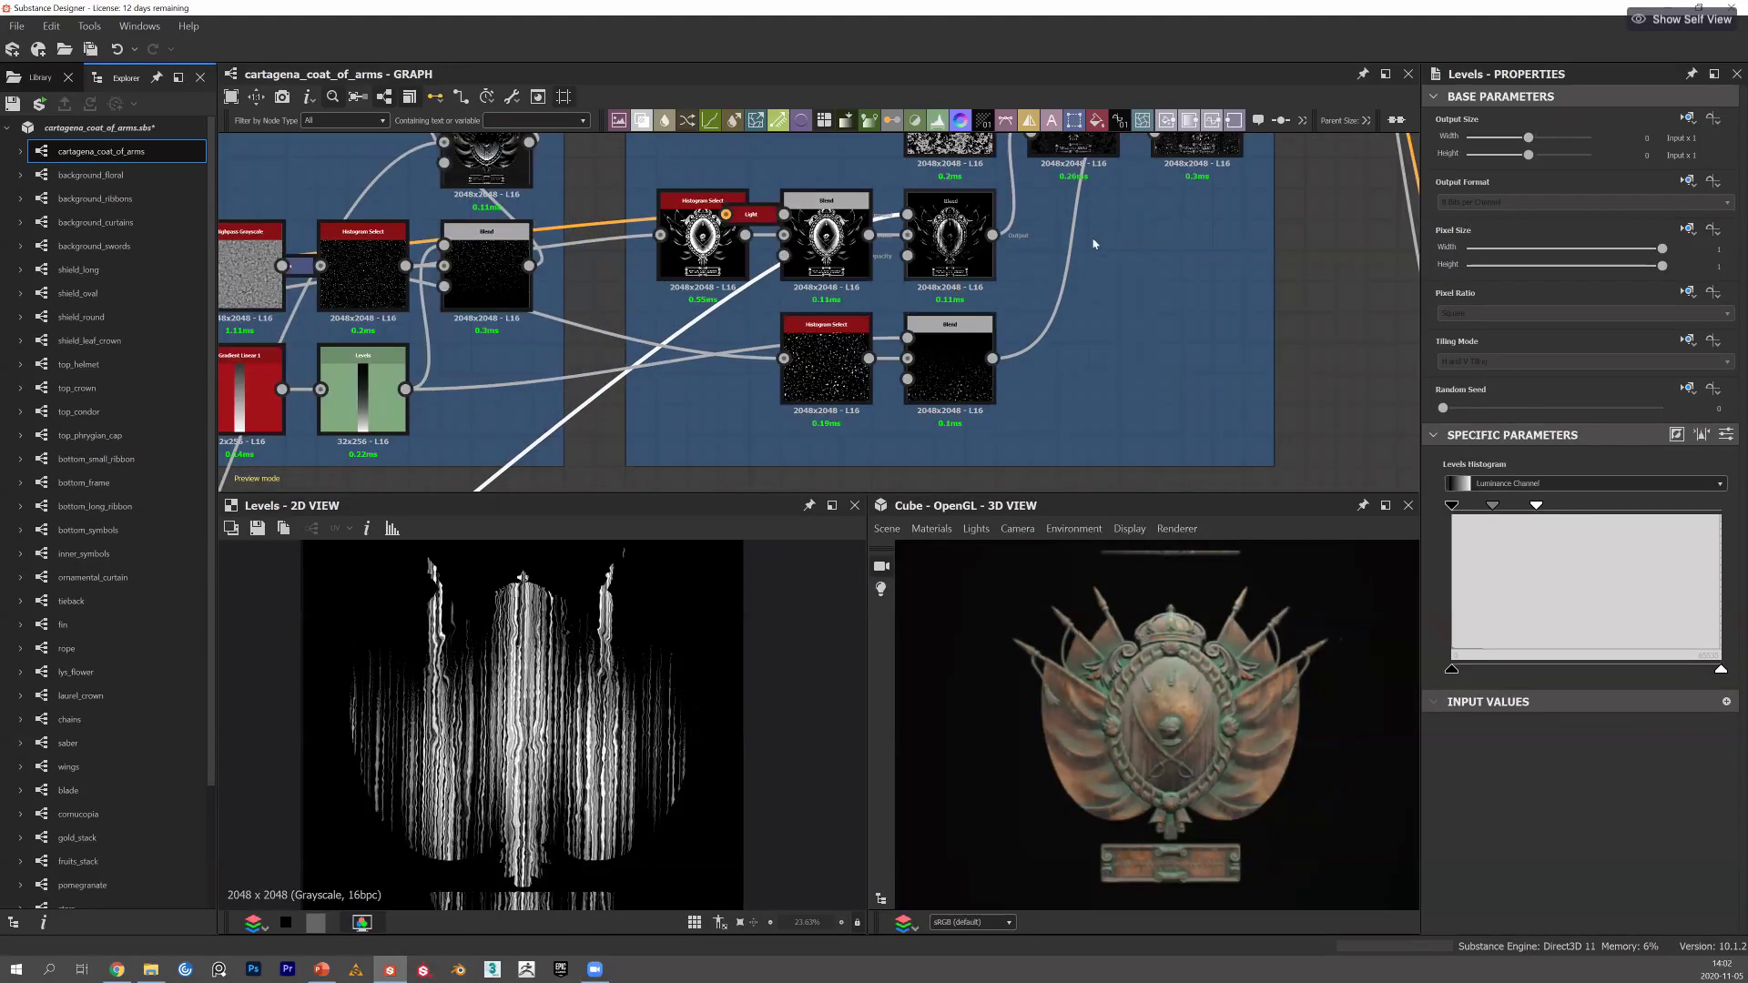
Select the Histogram Select node ahead of the leak-fed Blend and trace its source back to preview the Normal node.
left_click(662, 276)
scroll(685, 218, "up", 4)
scroll(823, 388, "down", 3)
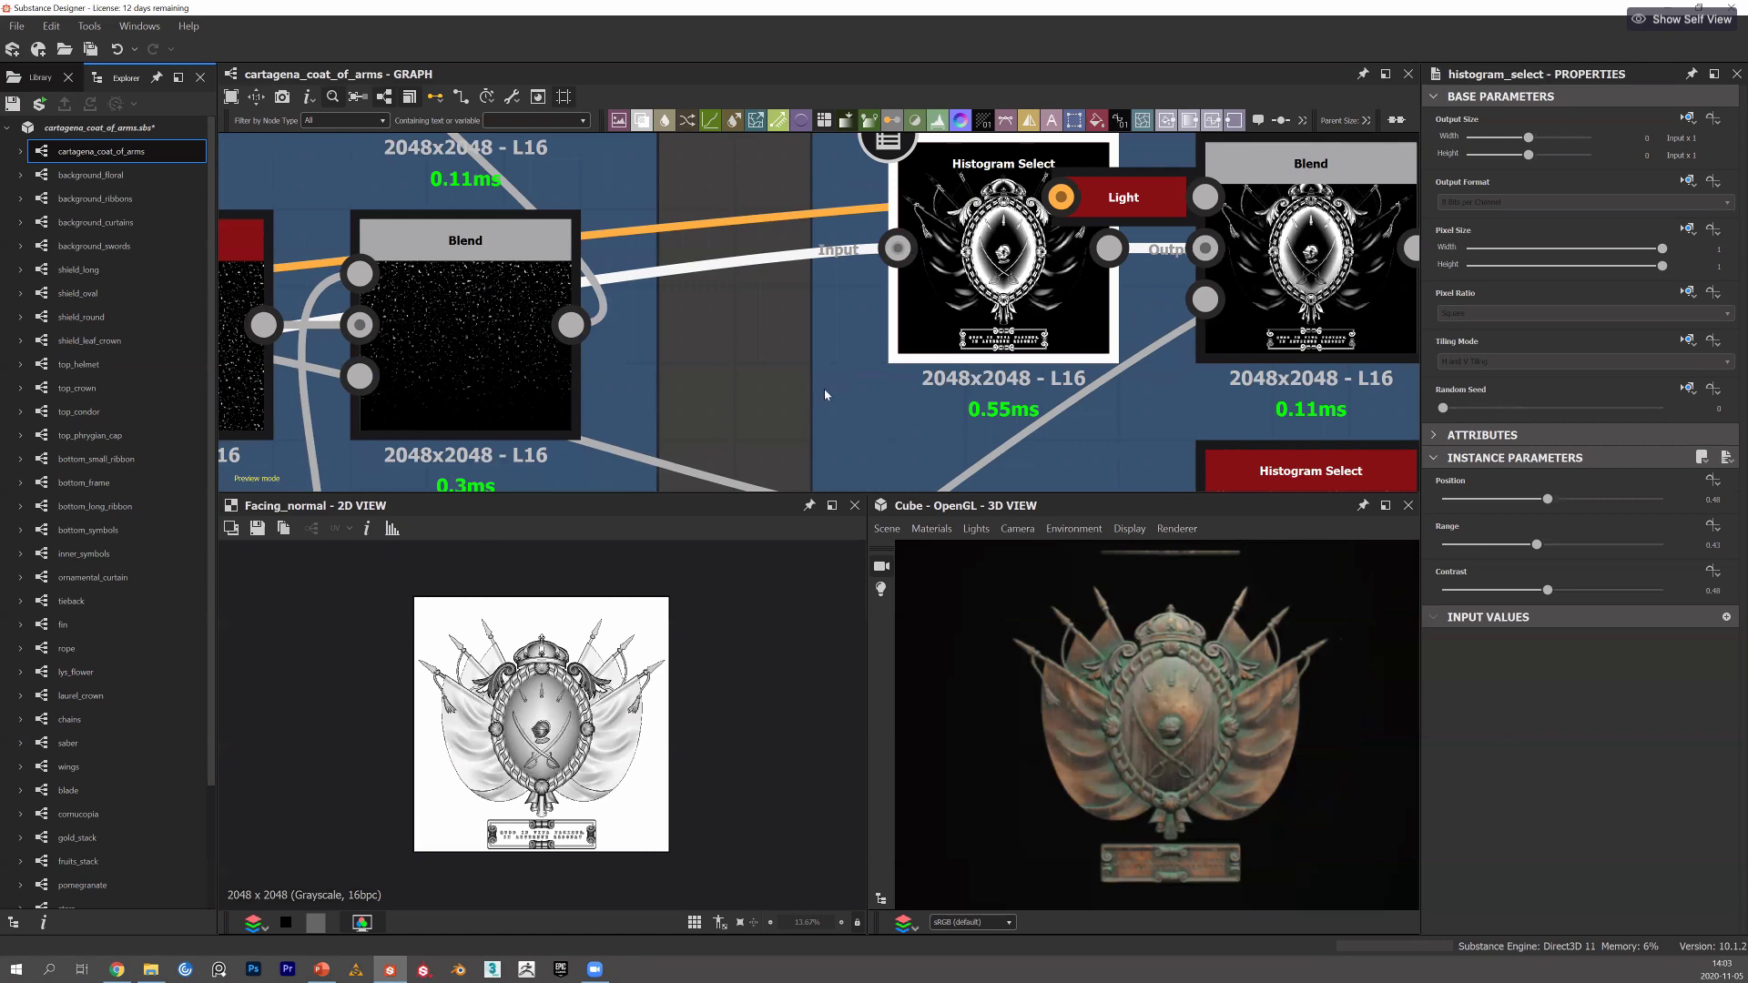
scroll(766, 296, "down", 1)
scroll(763, 295, "down", 2)
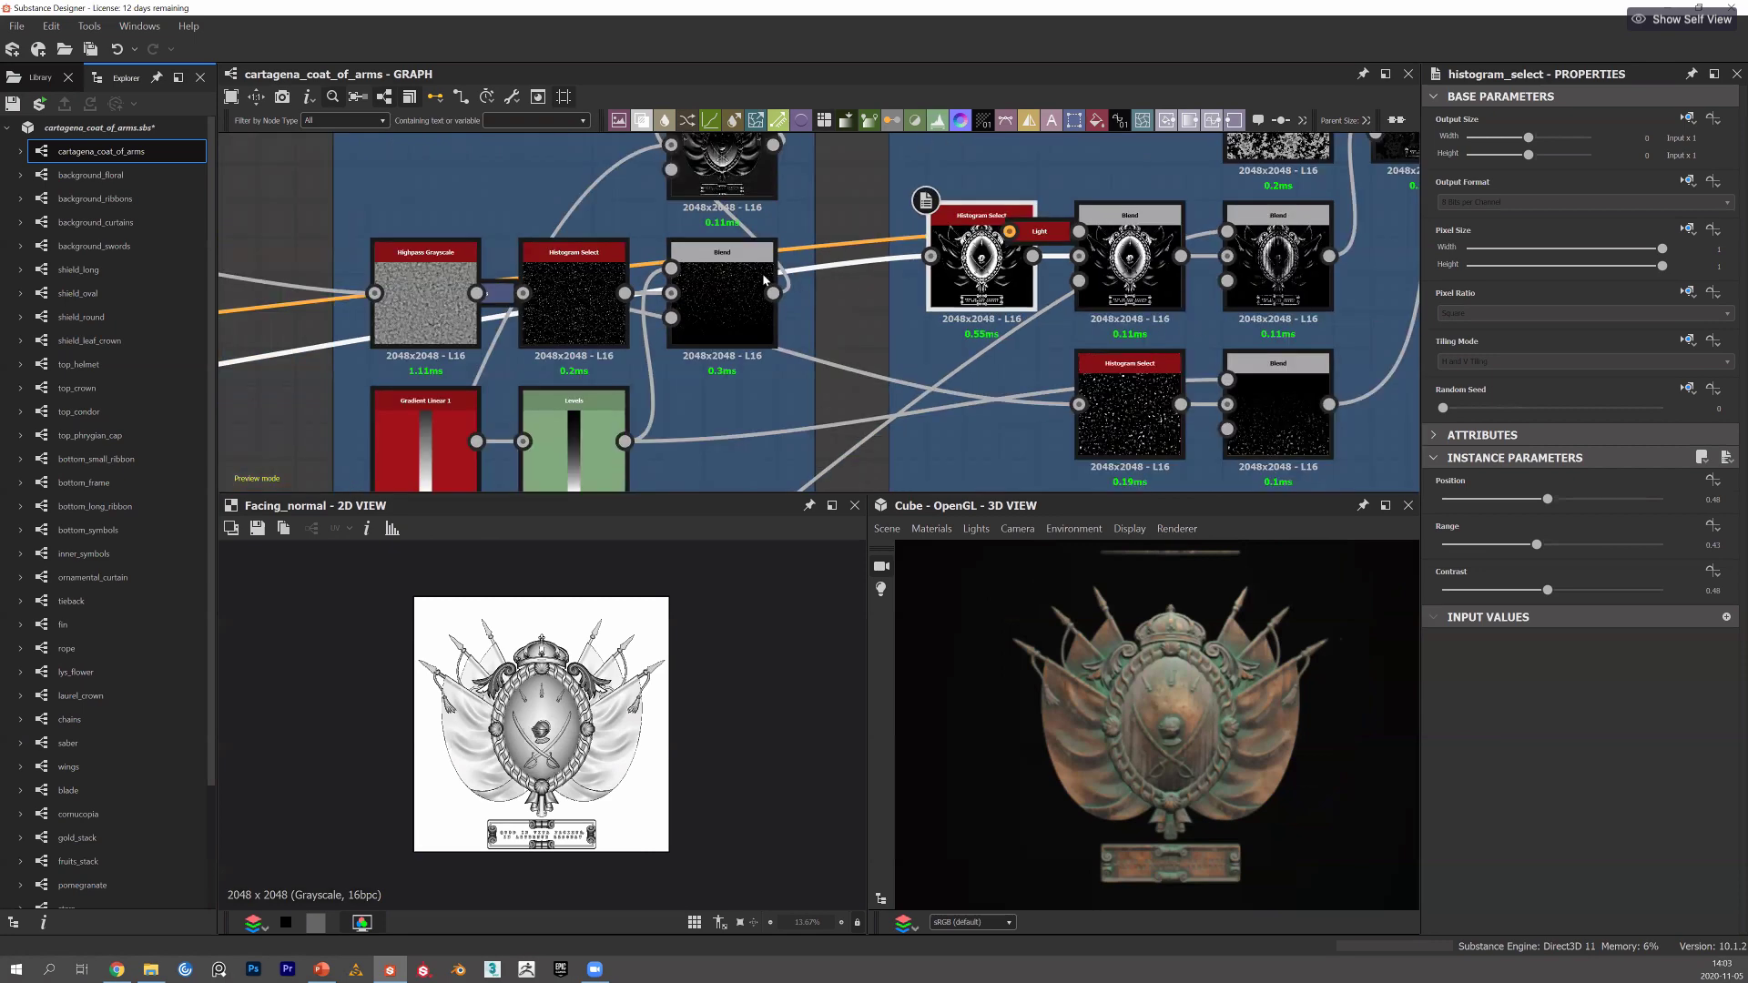
scroll(762, 276, "down", 4)
scroll(612, 182, "up", 3)
double_click(612, 182)
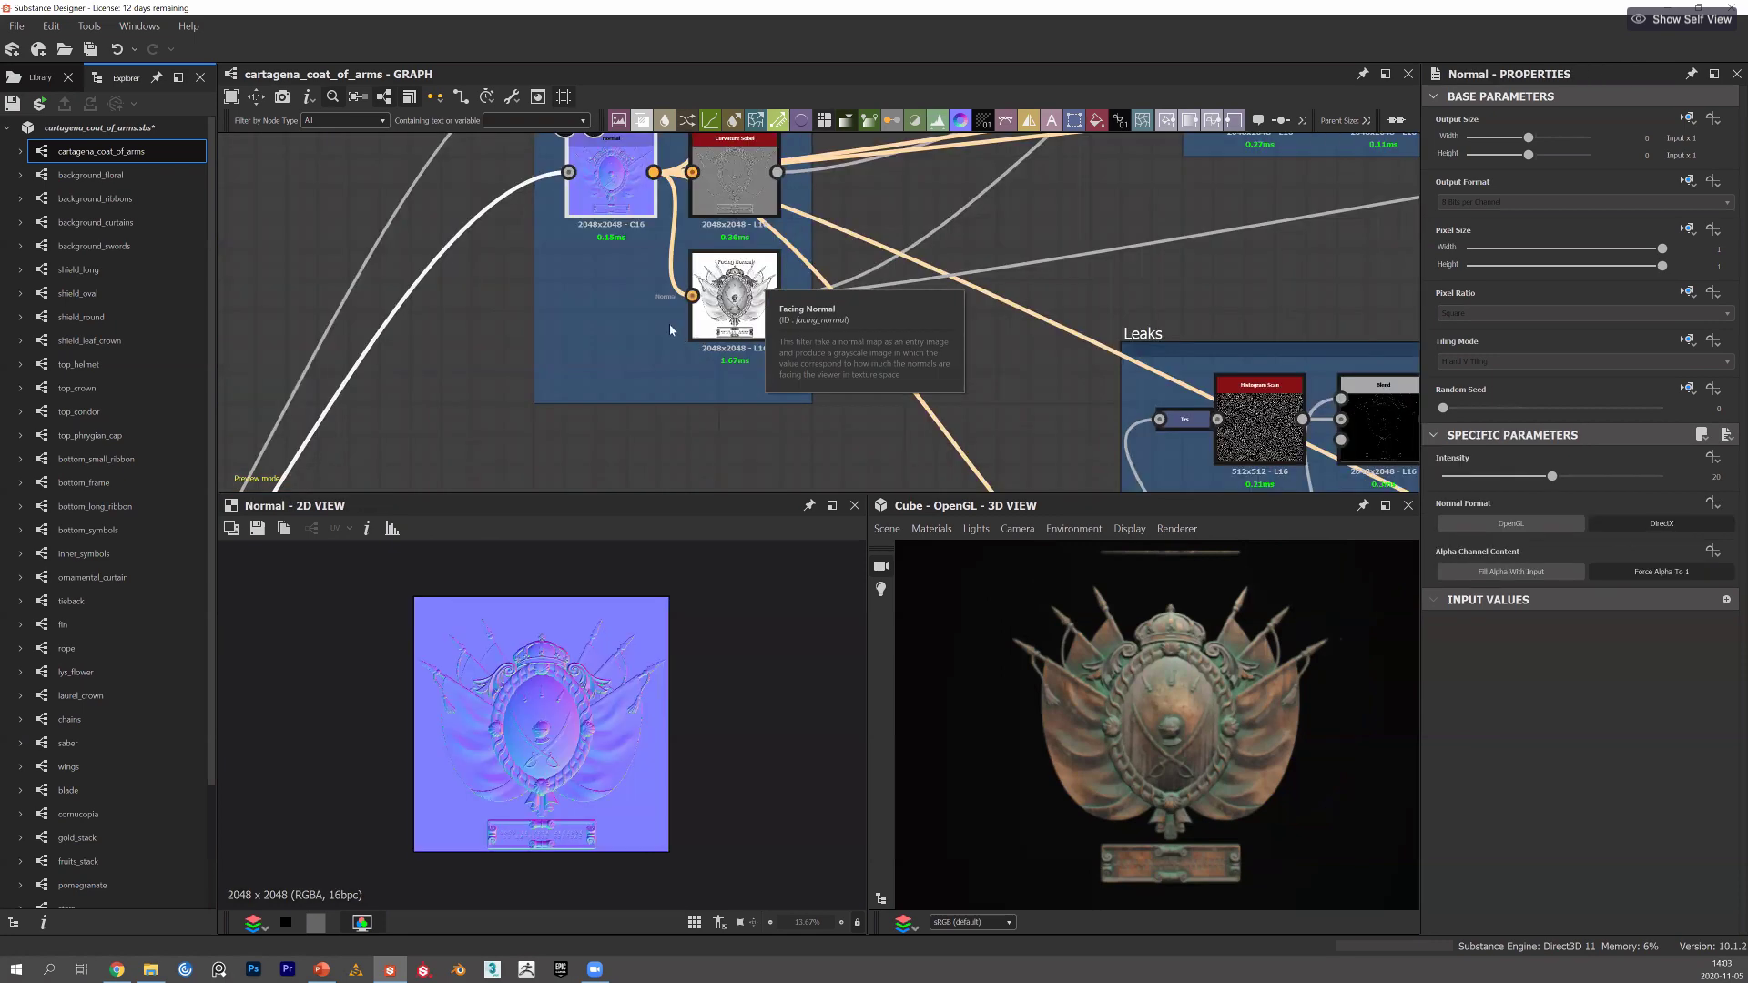
Preview the Facing Normal node fed by the Normal node and examine its shading up close.
scroll(671, 330, "up", 3)
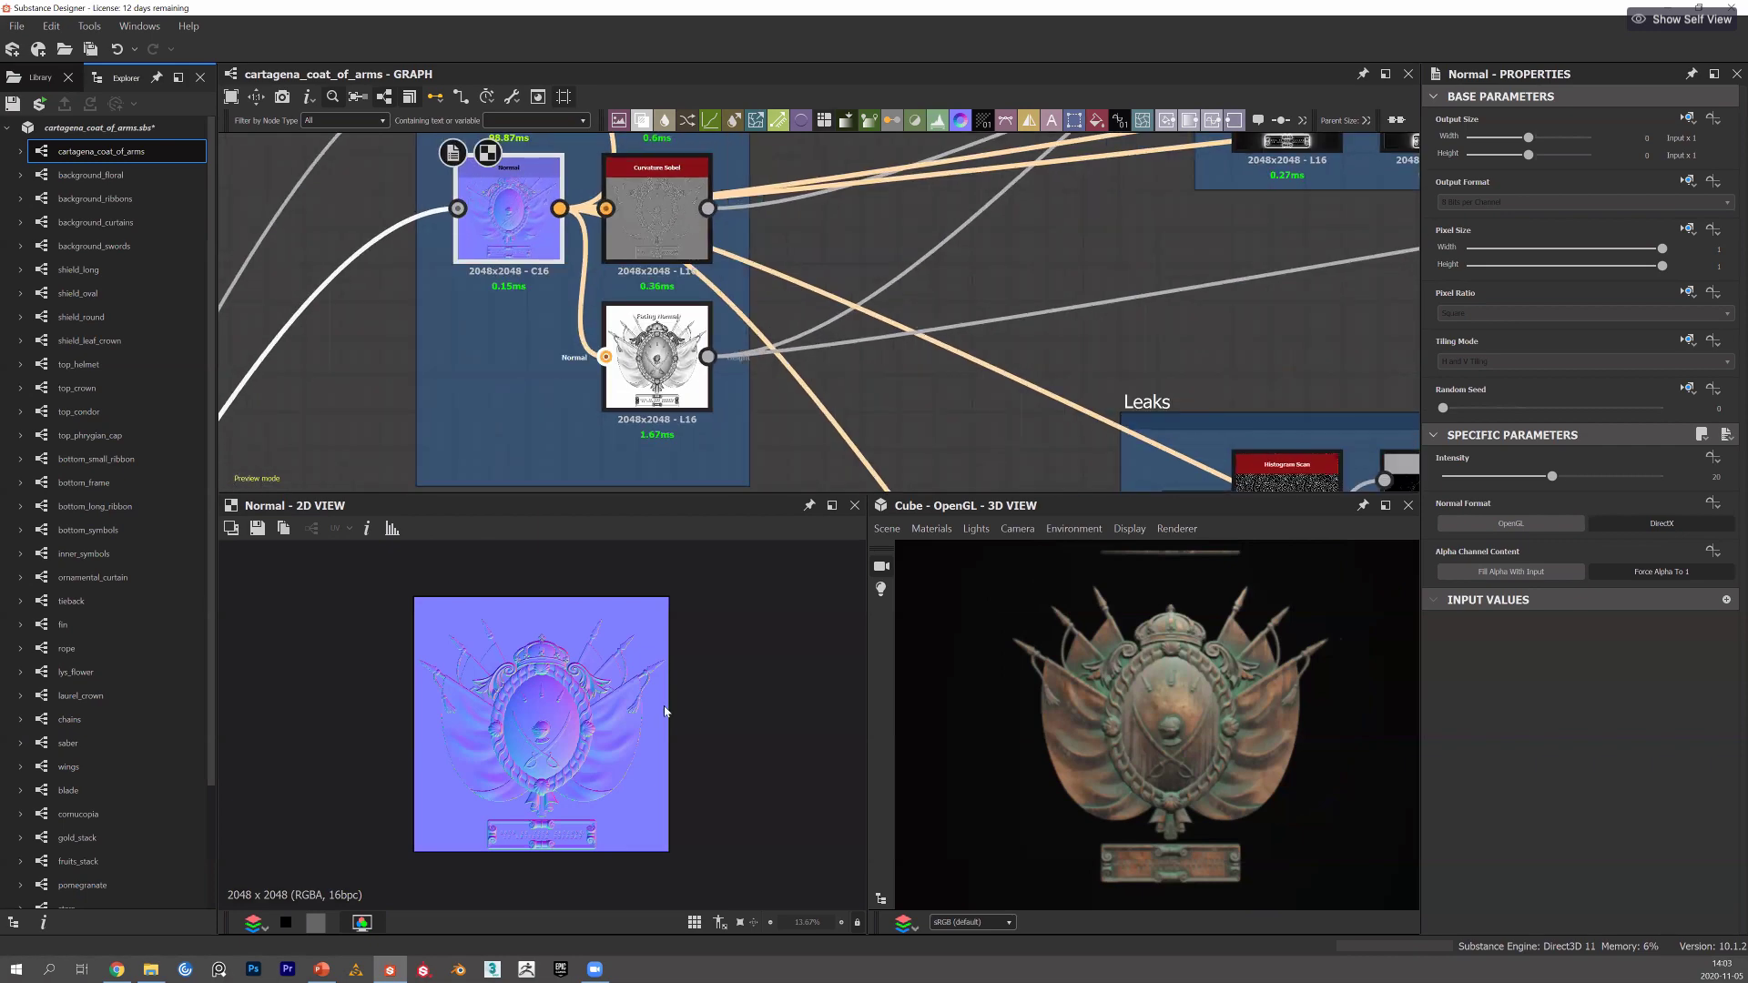
scroll(652, 422, "up", 2)
double_click(678, 365)
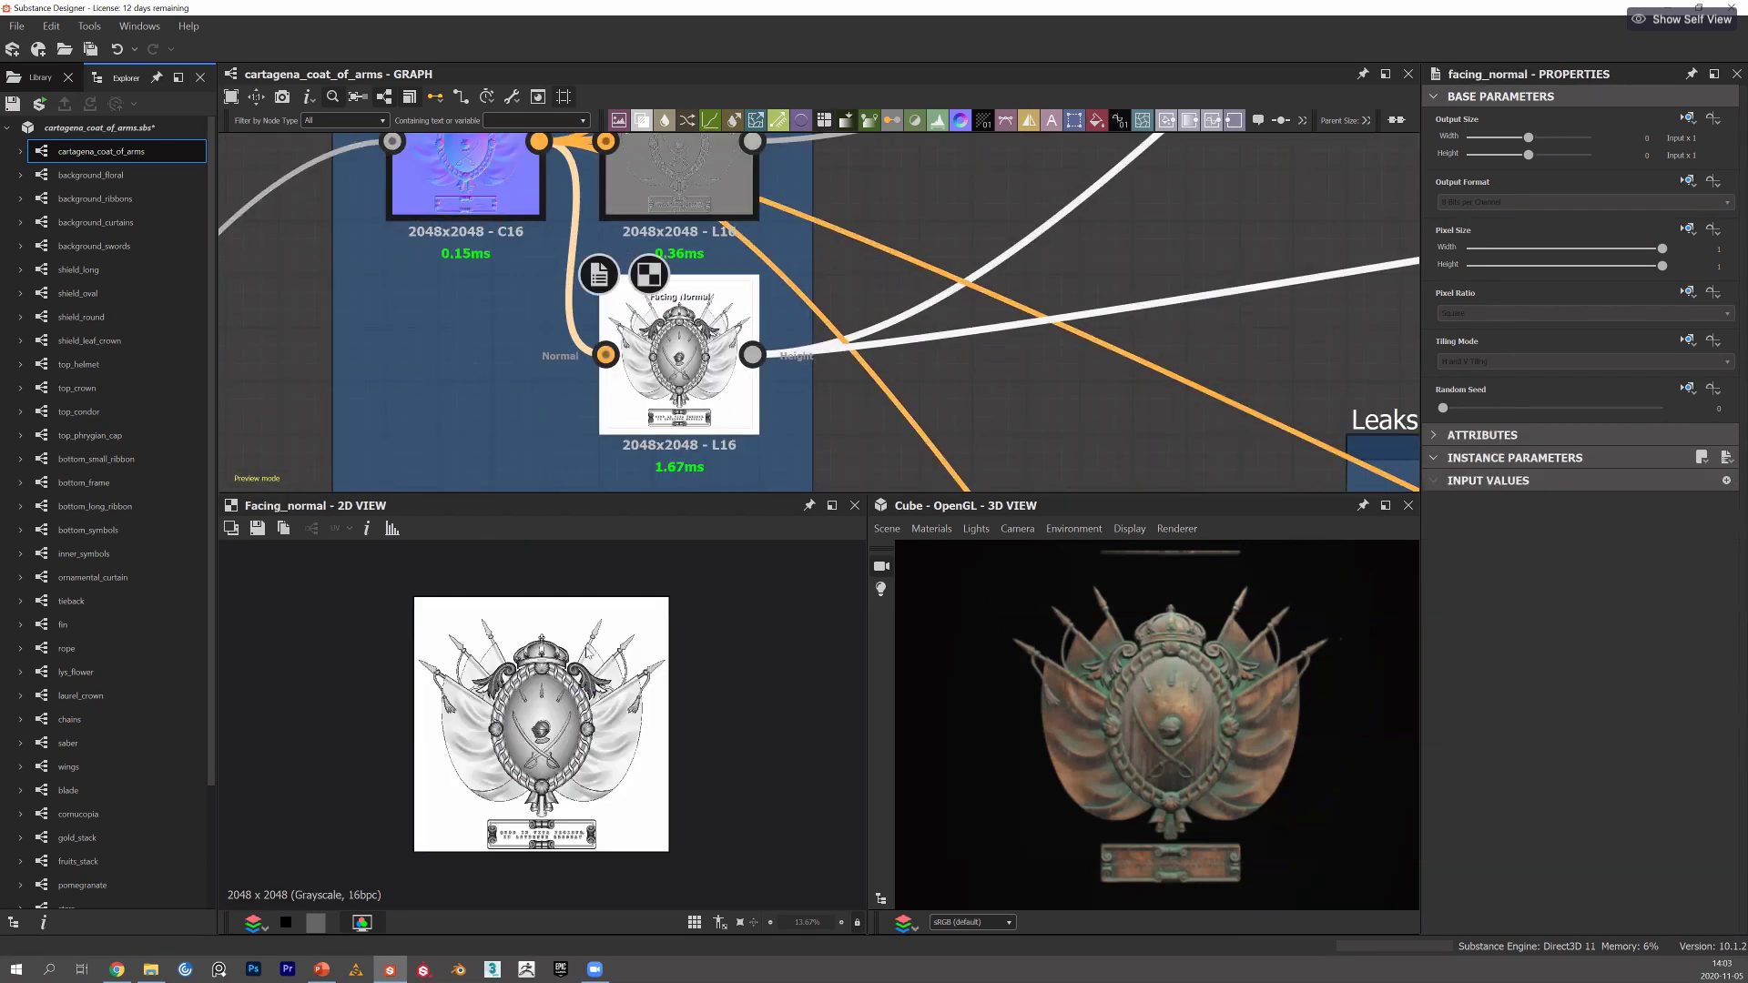
scroll(597, 637, "up", 3)
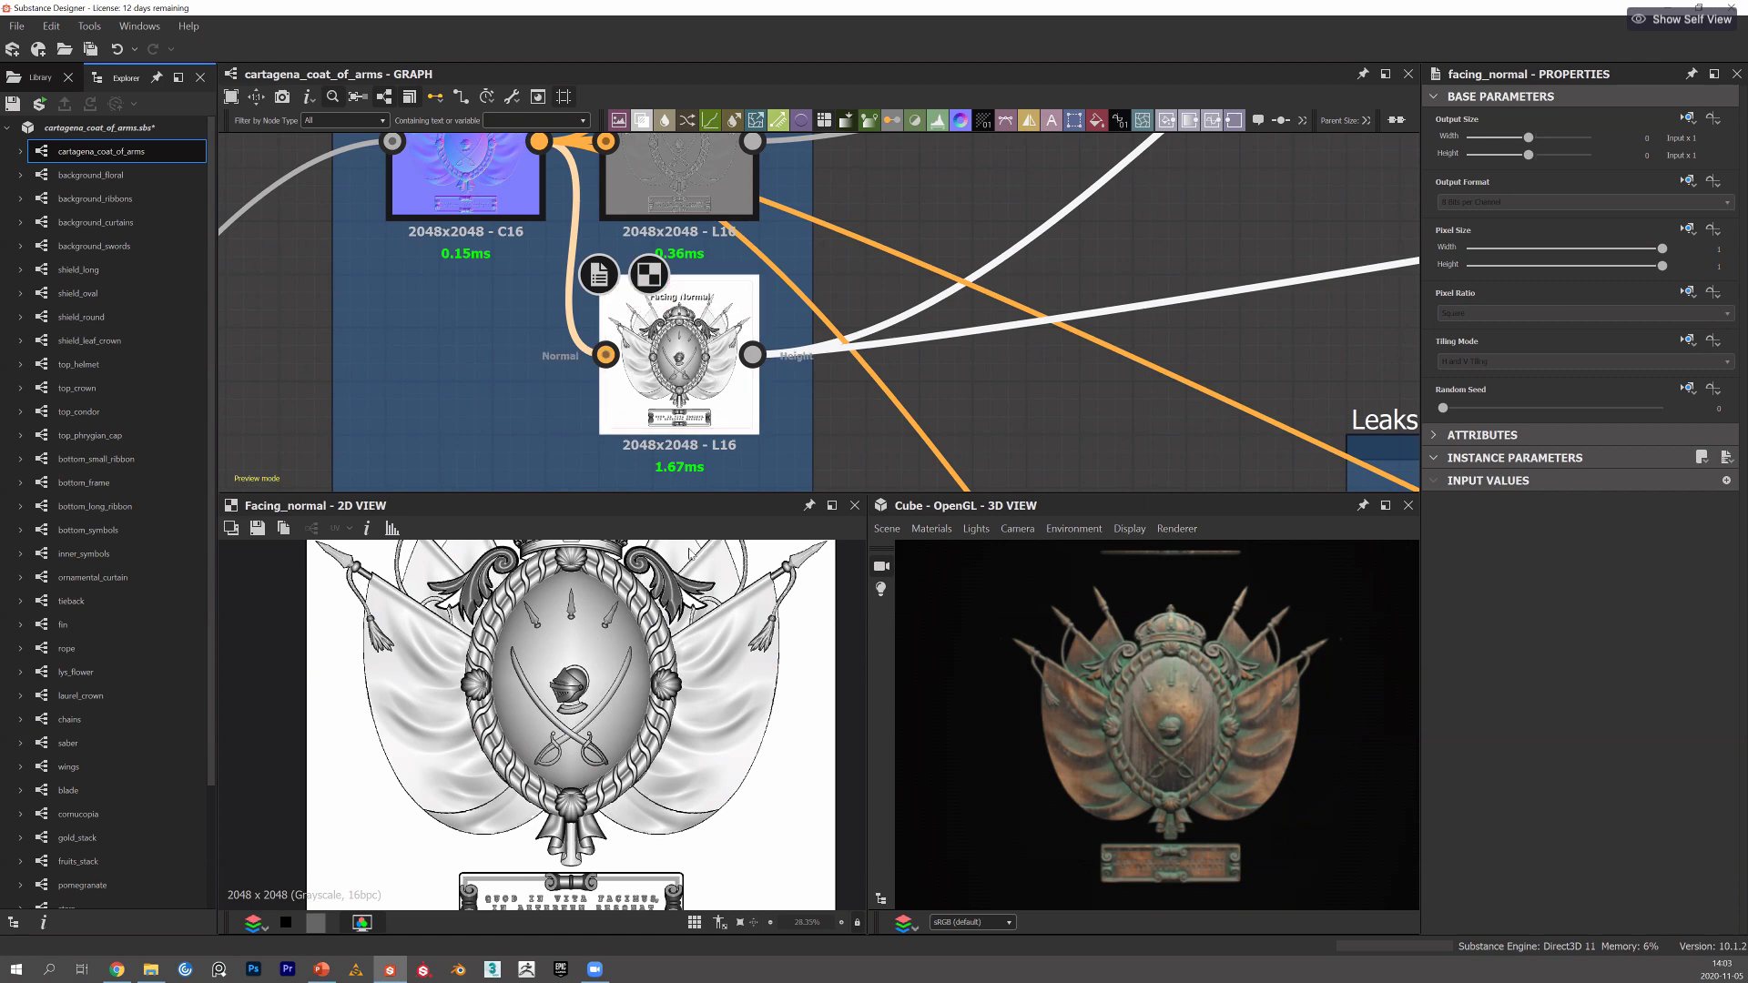
scroll(689, 554, "down", 1)
key("f")
scroll(1132, 243, "down", 5)
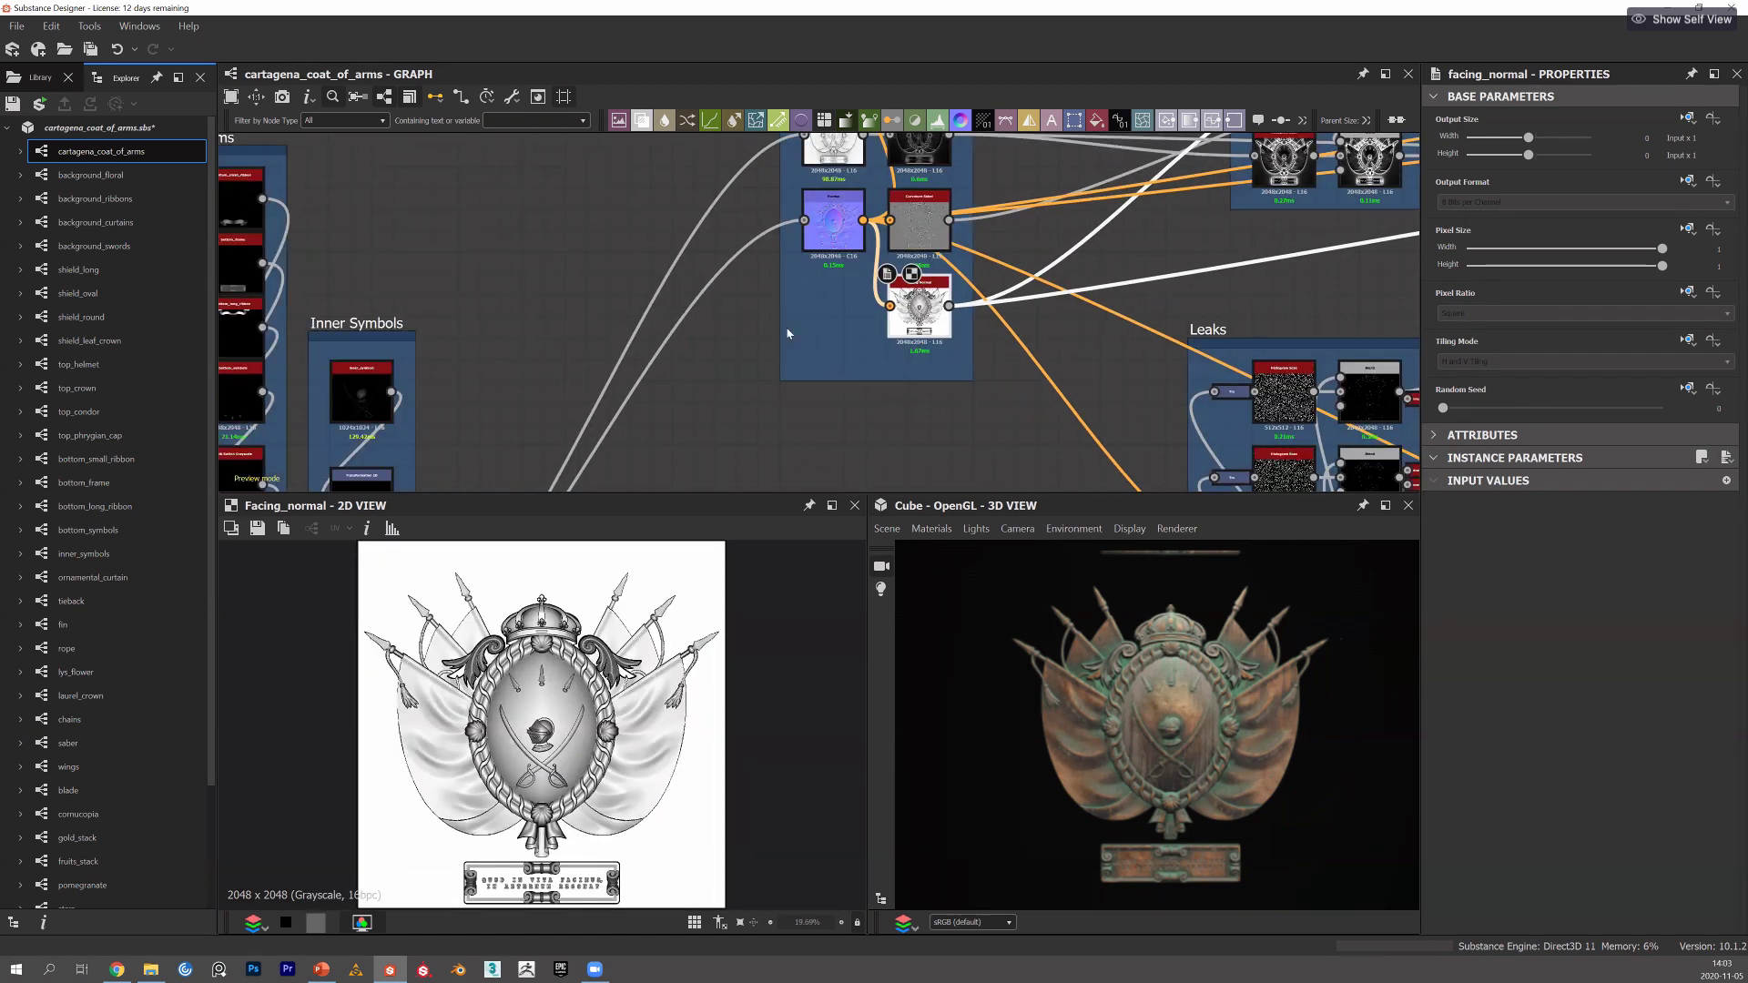
Trace the Facing Normal output to its Histogram Select node, previewing that node and the Subtract Blend beside it.
middle_click_drag(751, 317, 738, 320)
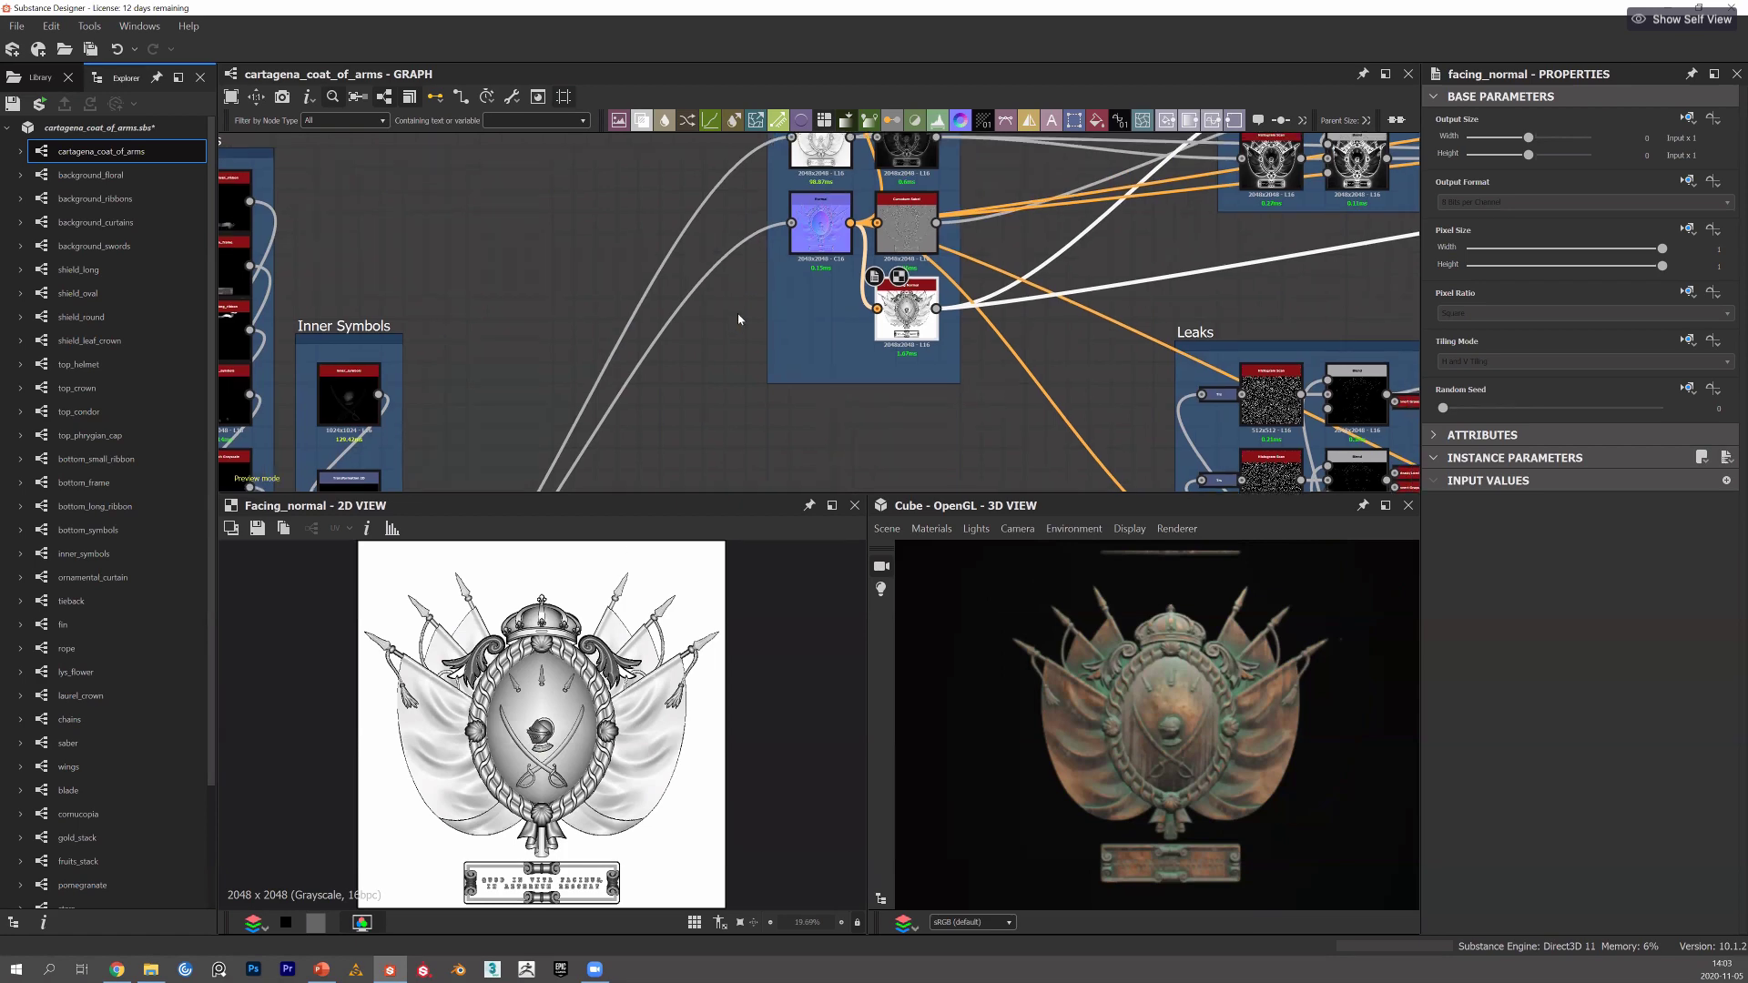
middle_click_drag(1292, 301, 556, 342)
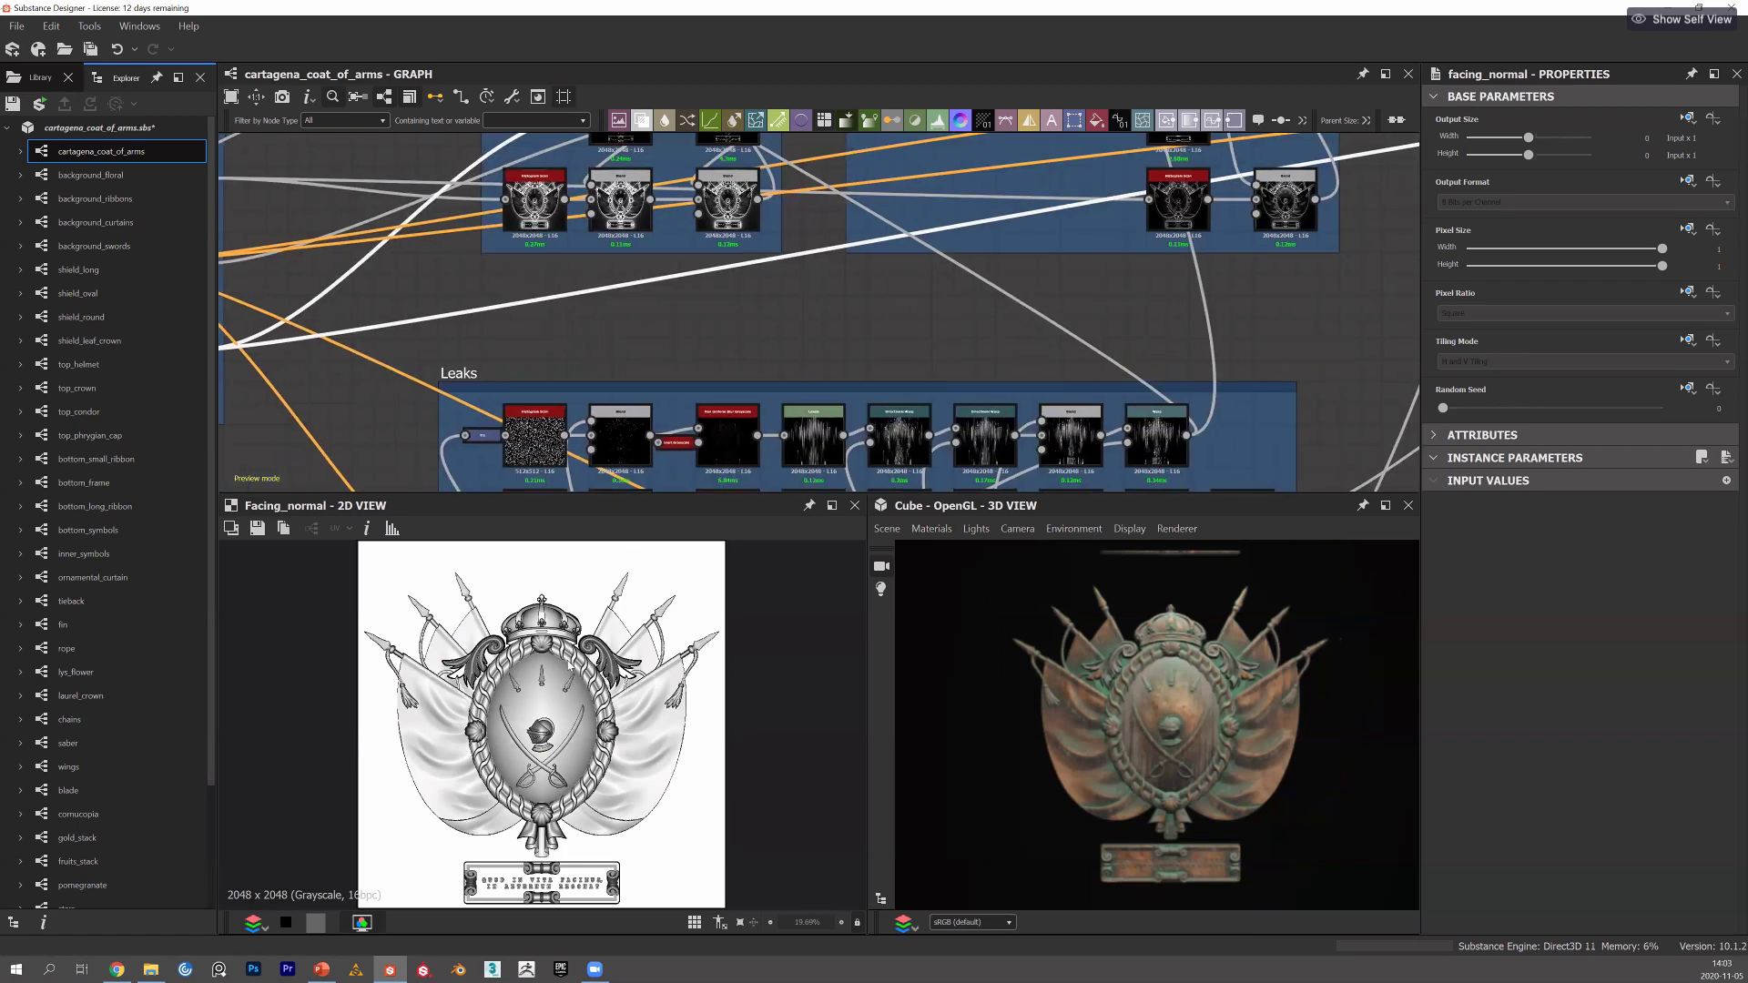
middle_click_drag(1073, 339, 1181, 418)
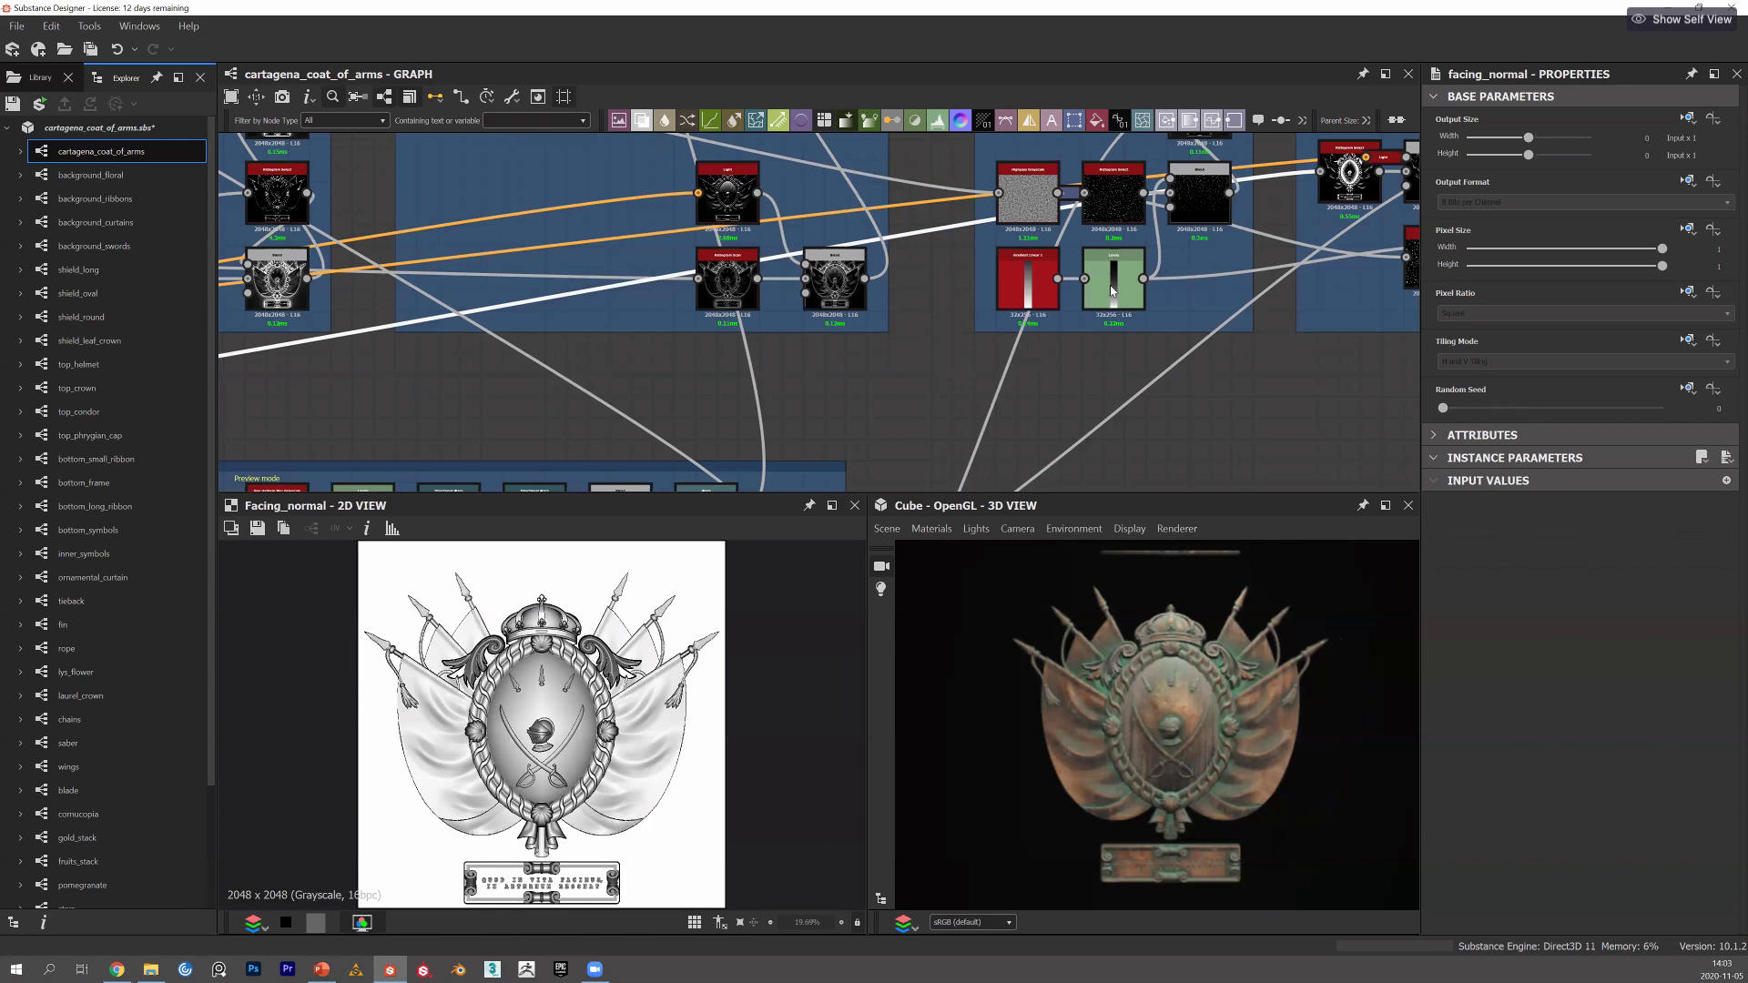
middle_click_drag(1208, 232, 1073, 271)
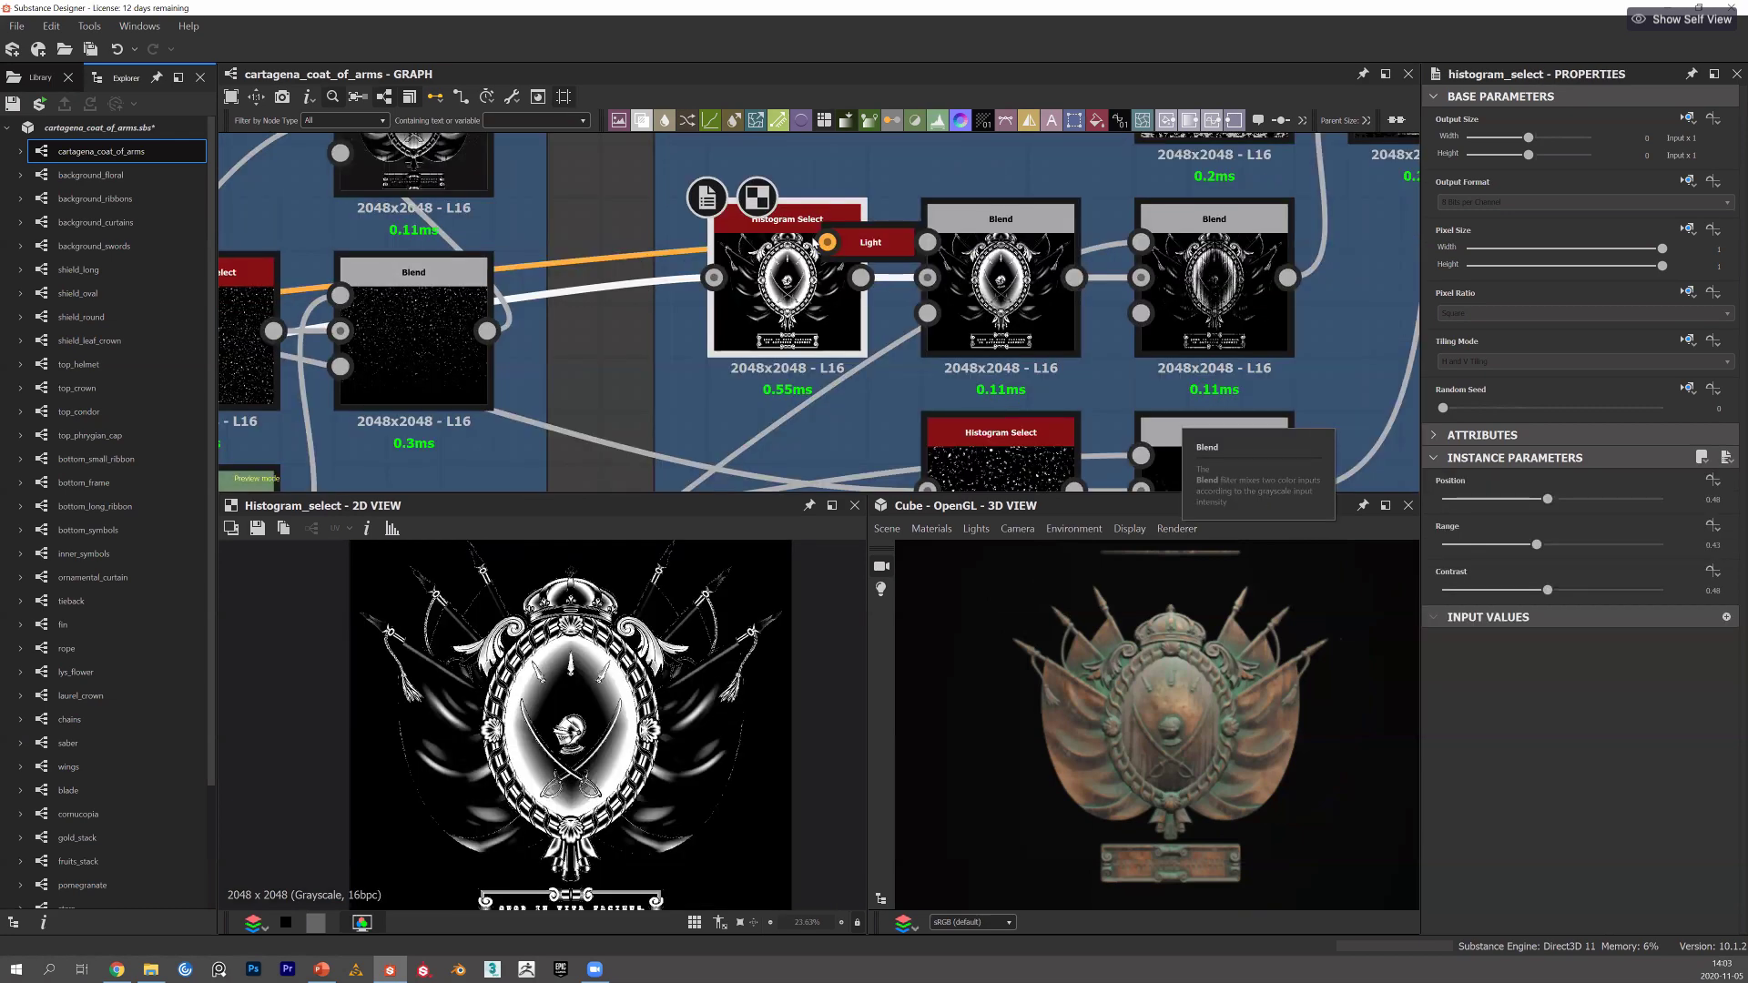
double_click(988, 287)
middle_click_drag(987, 287, 868, 266)
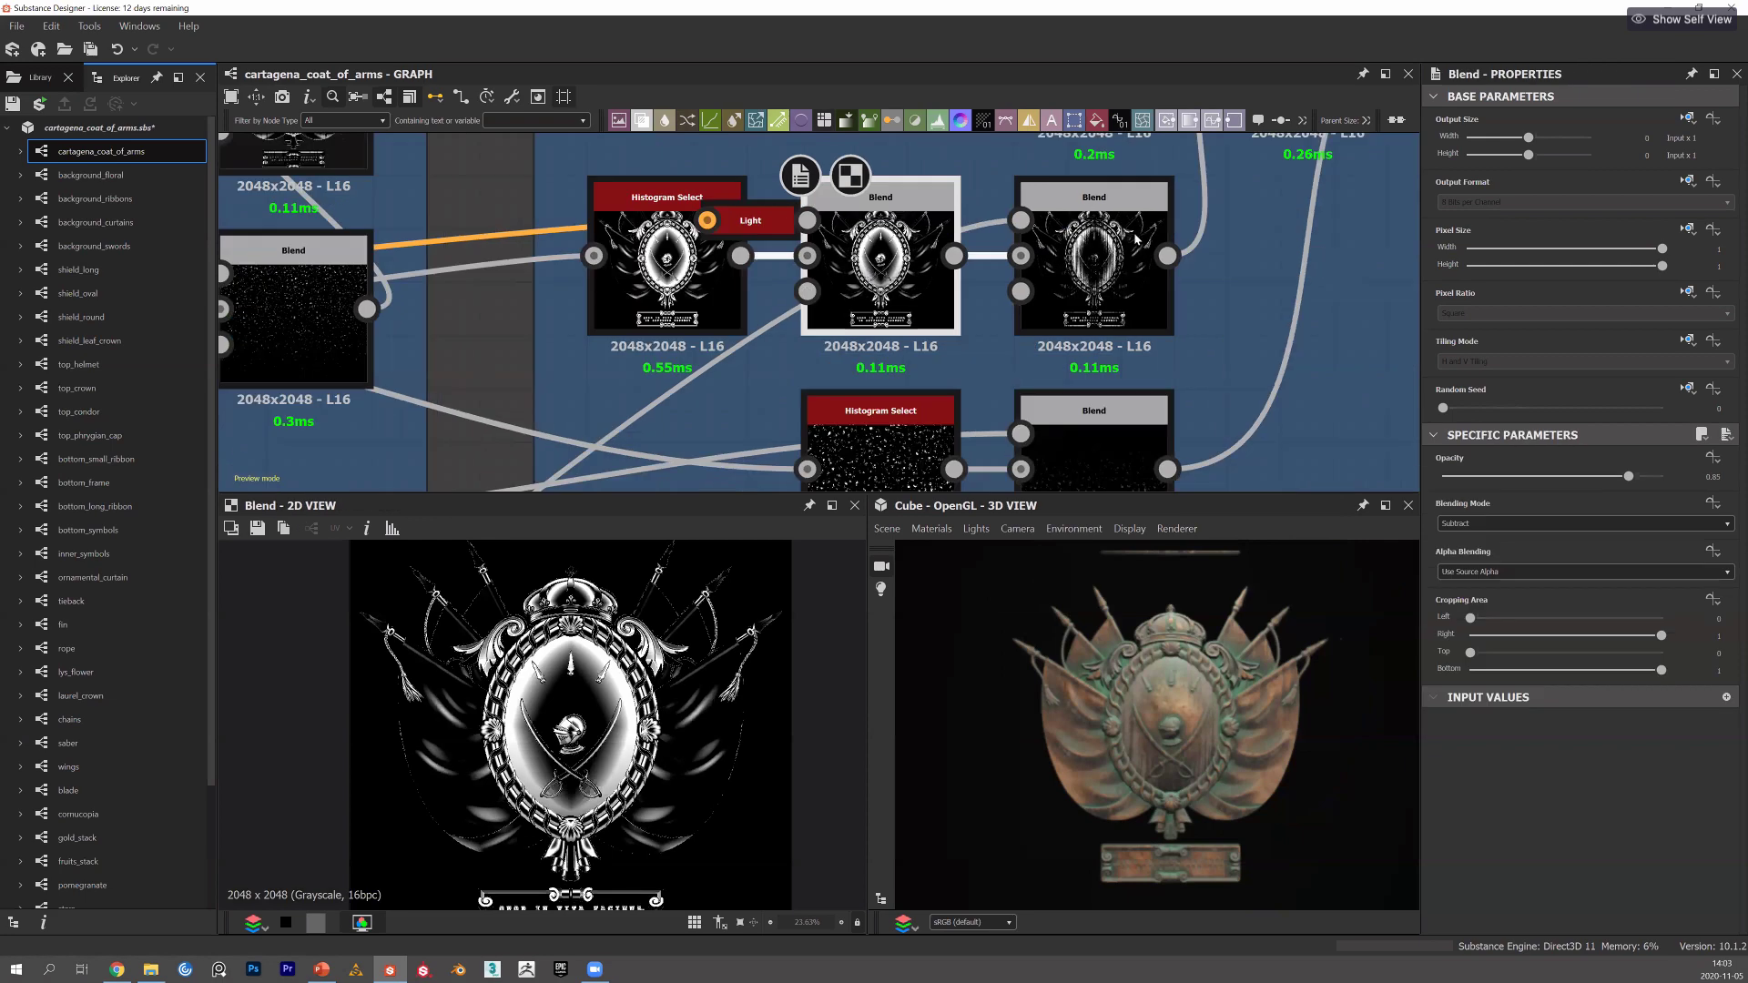
Preview the second Subtract Blend, which takes the leak mask out of the facing-normal highlights.
scroll(919, 288, "up", 1)
scroll(1073, 204, "up", 1)
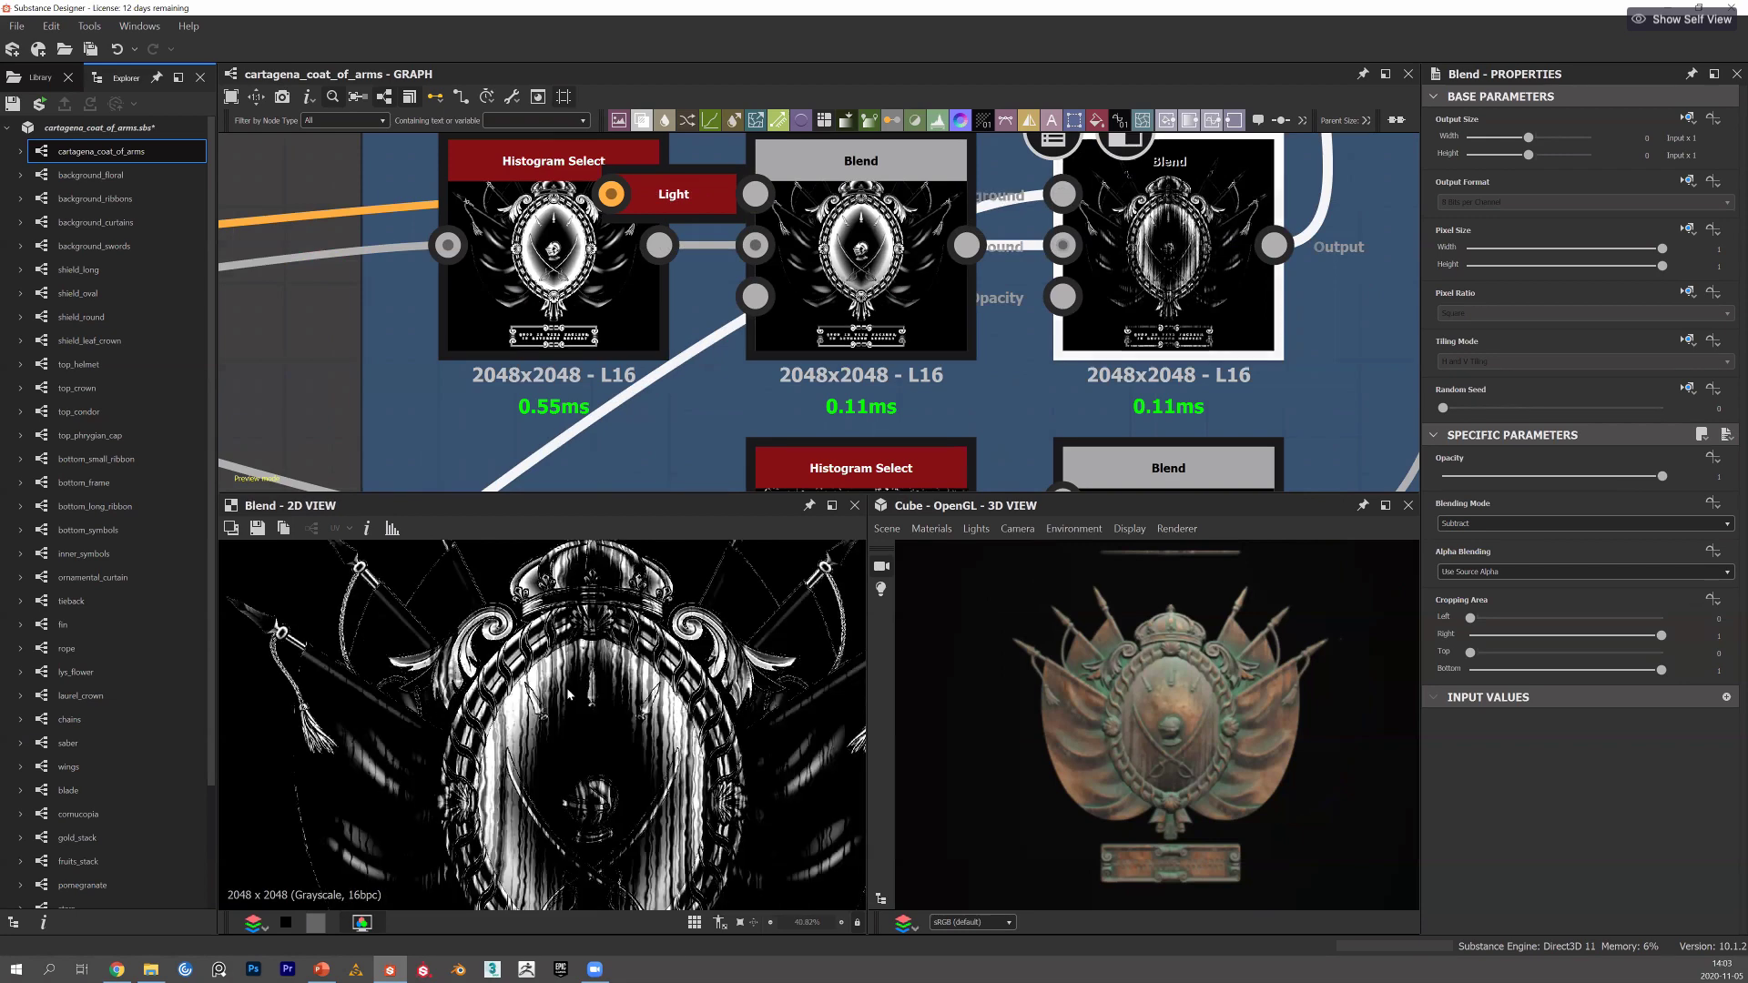
key("f")
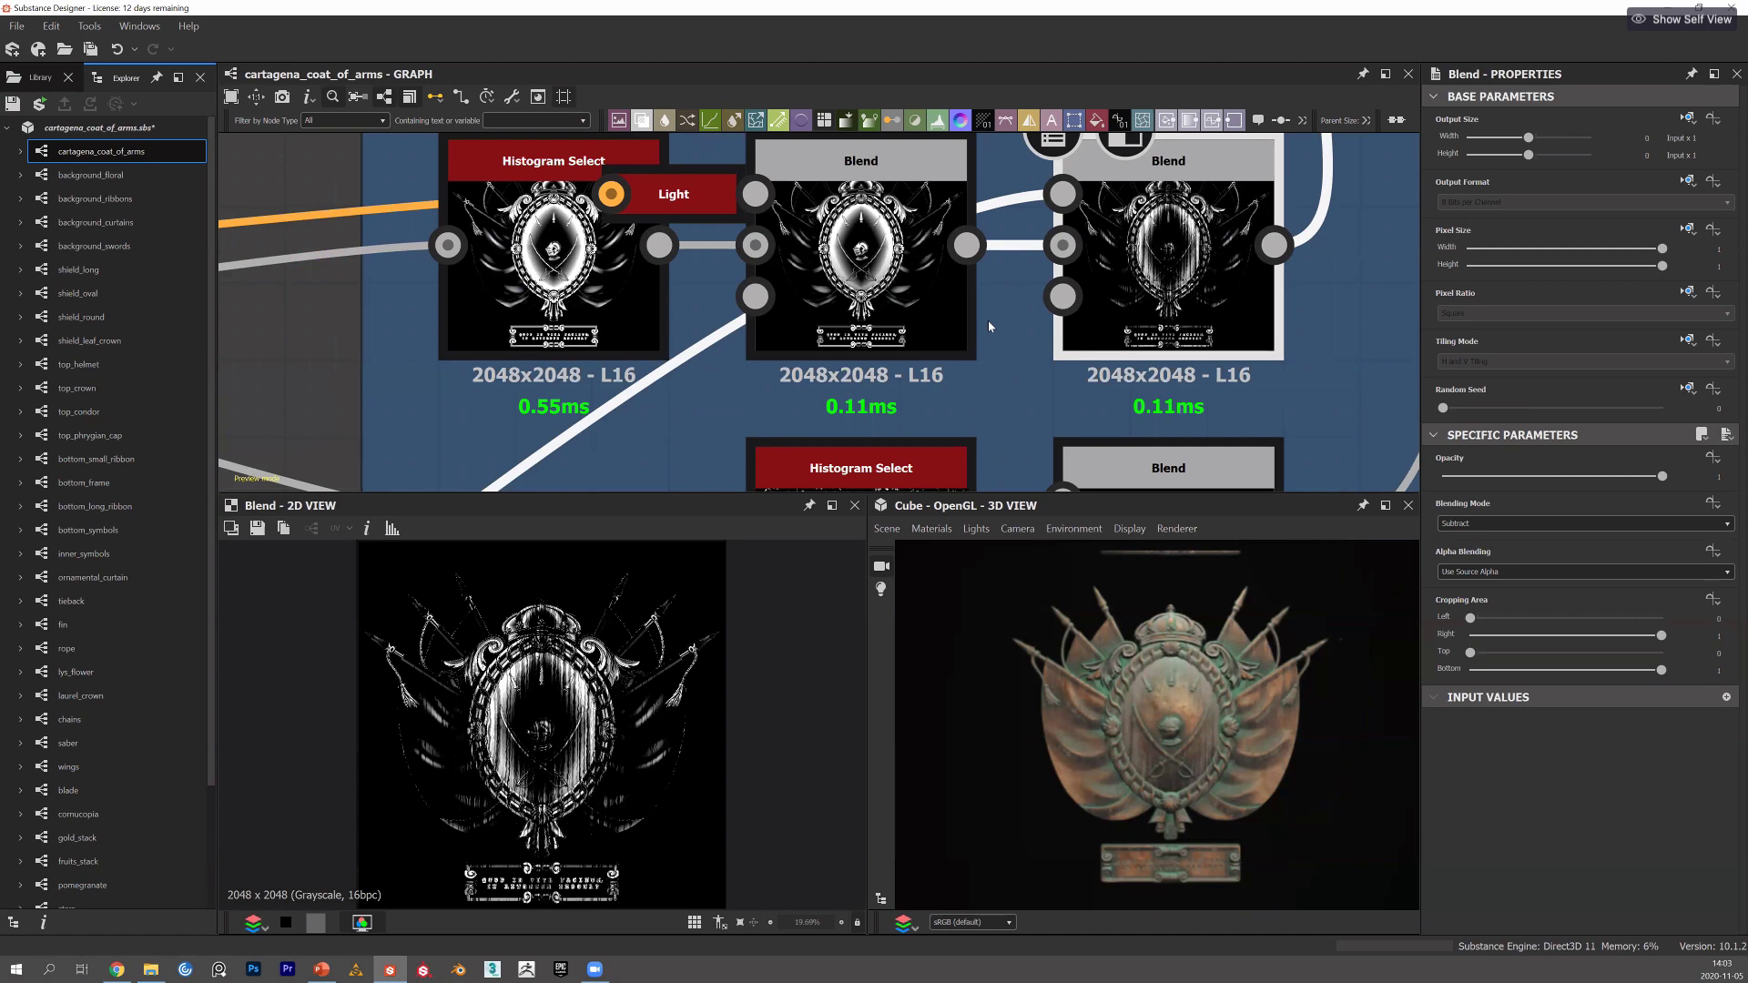
scroll(987, 320, "down", 3)
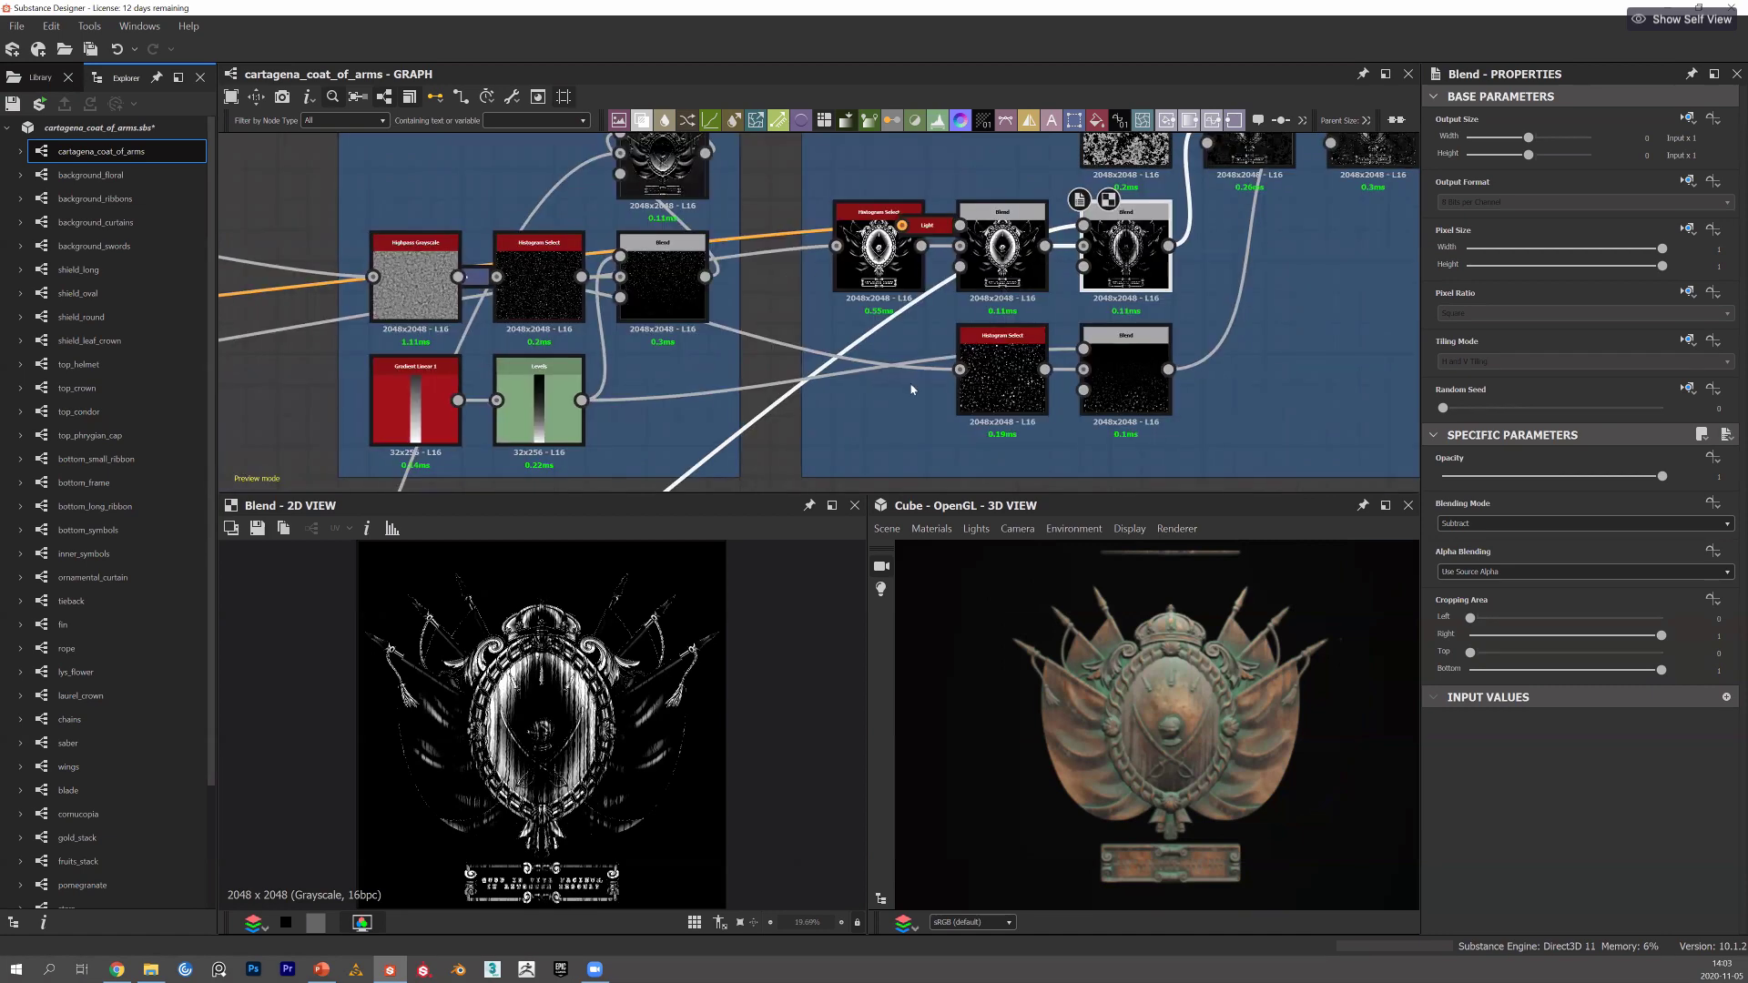
Preview the Add Sub Blend that mixes the spotty Histogram Select with the leak-masked result, and inspect its parameters.
middle_click_drag(735, 297, 534, 461)
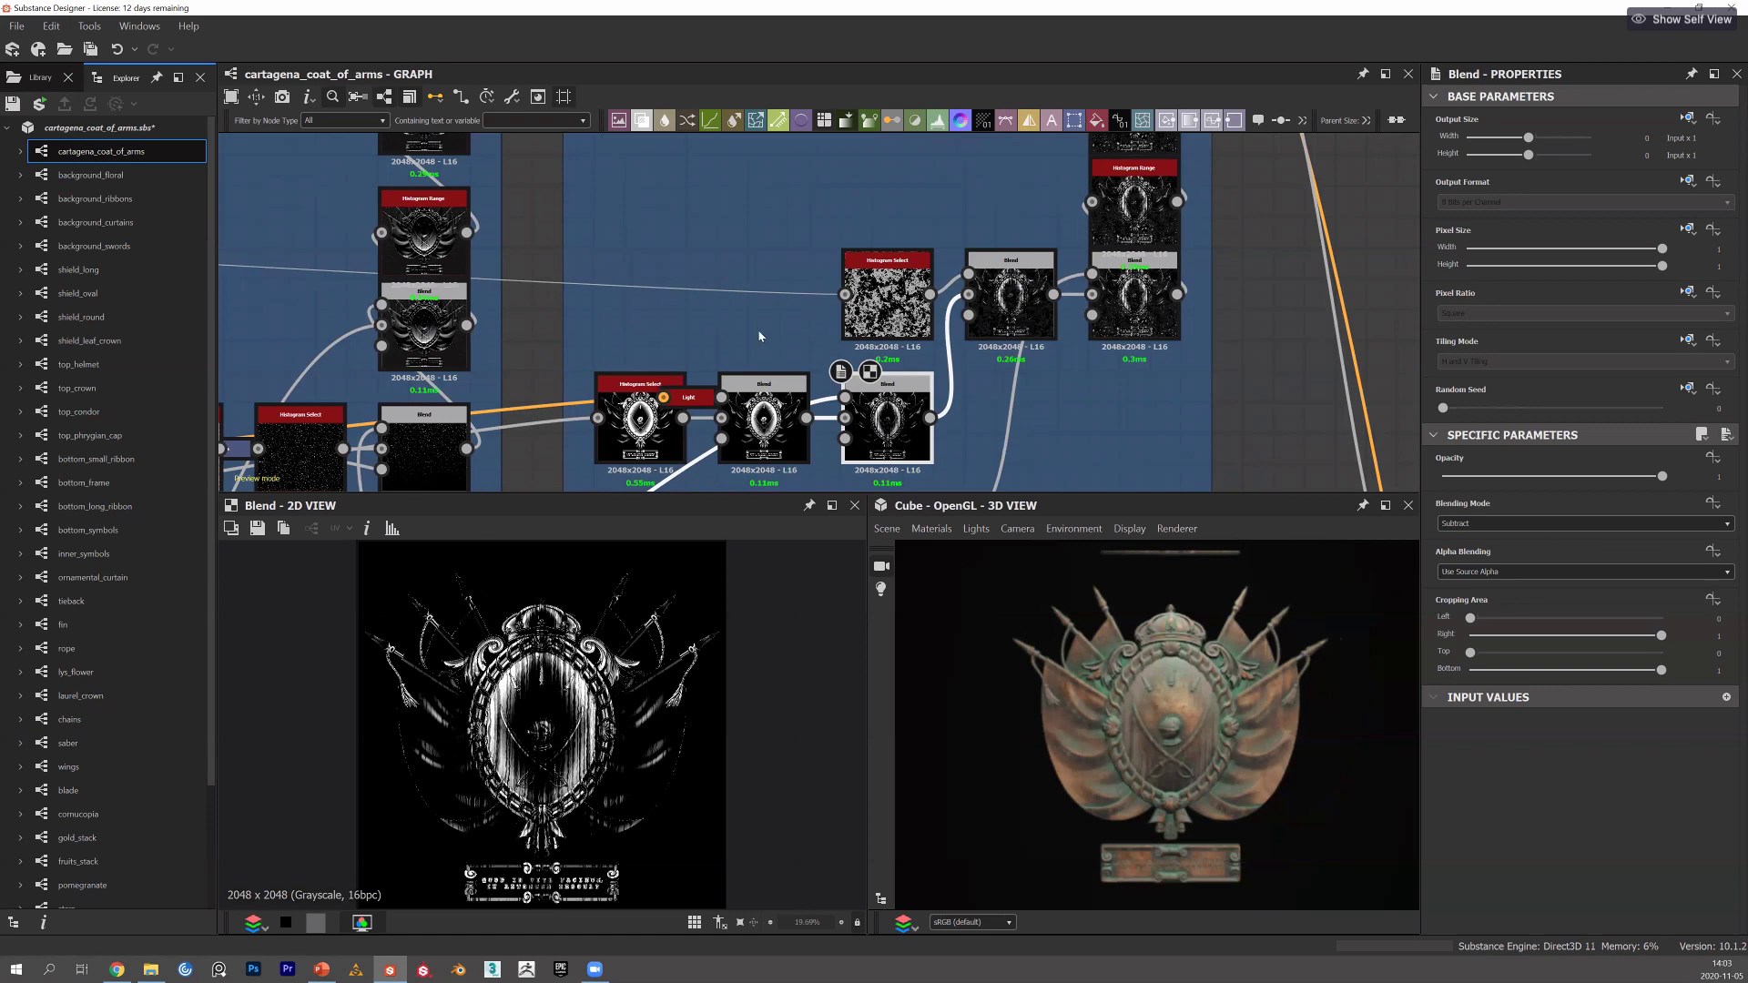
middle_click_drag(759, 336, 661, 331)
scroll(565, 360, "up", 2)
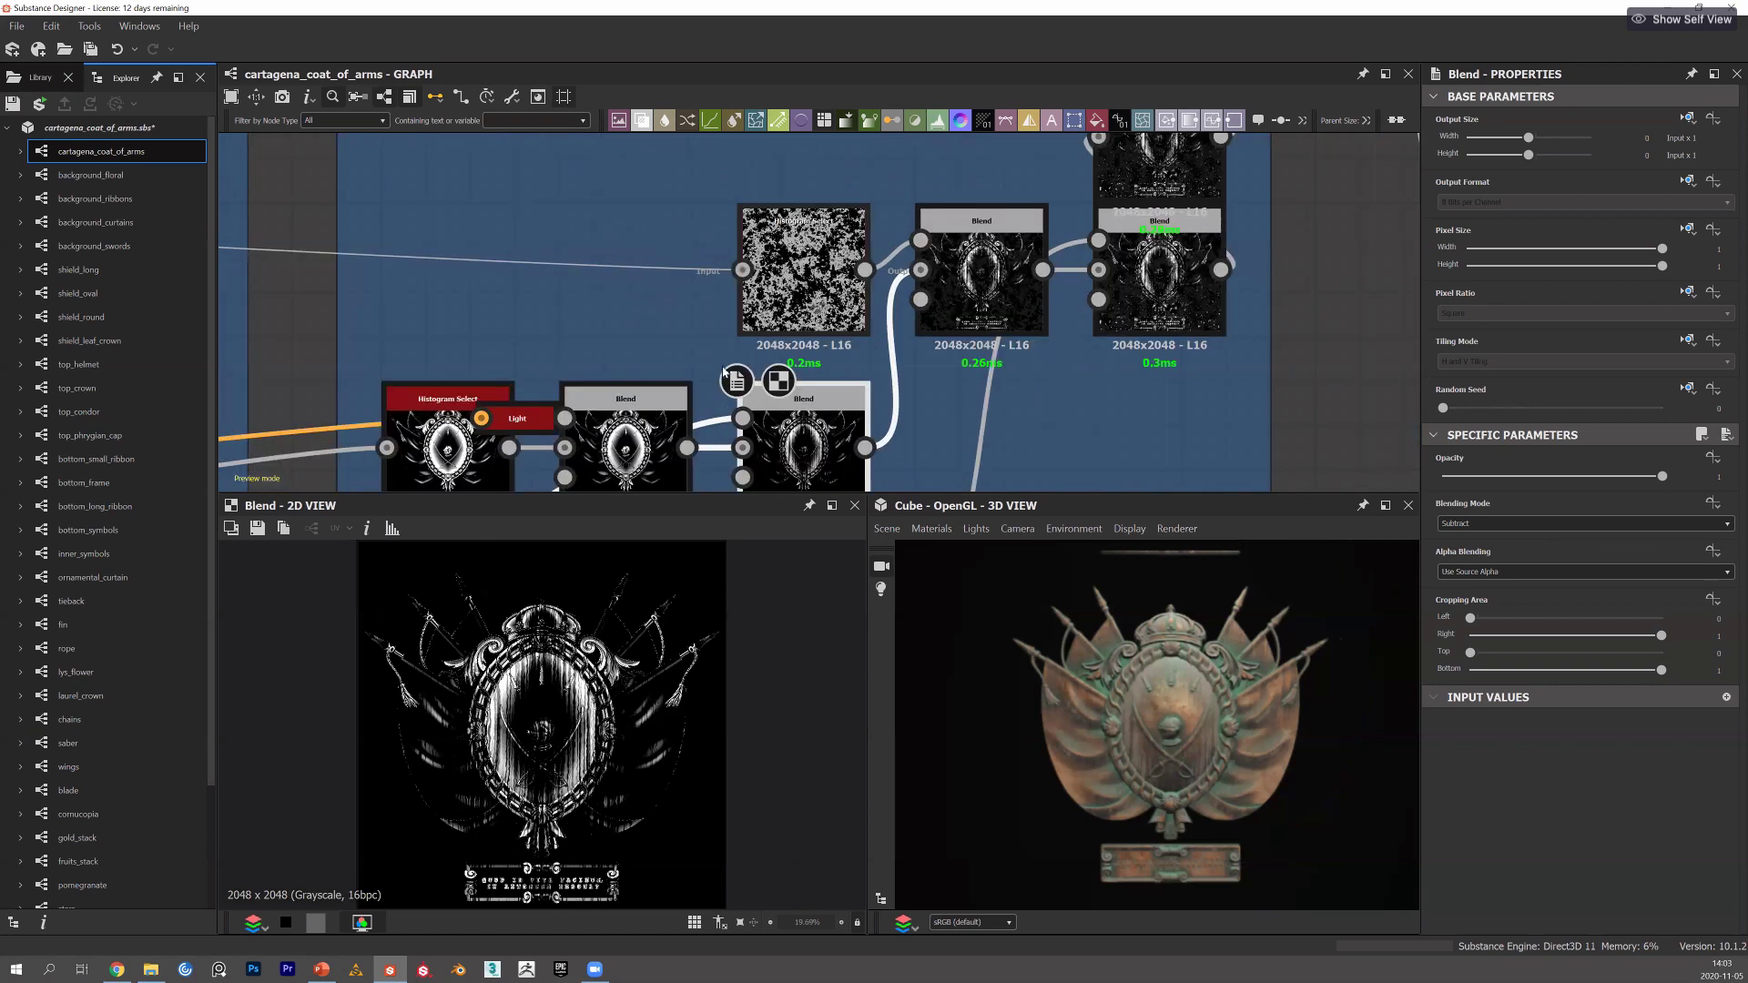
scroll(778, 369, "up", 1)
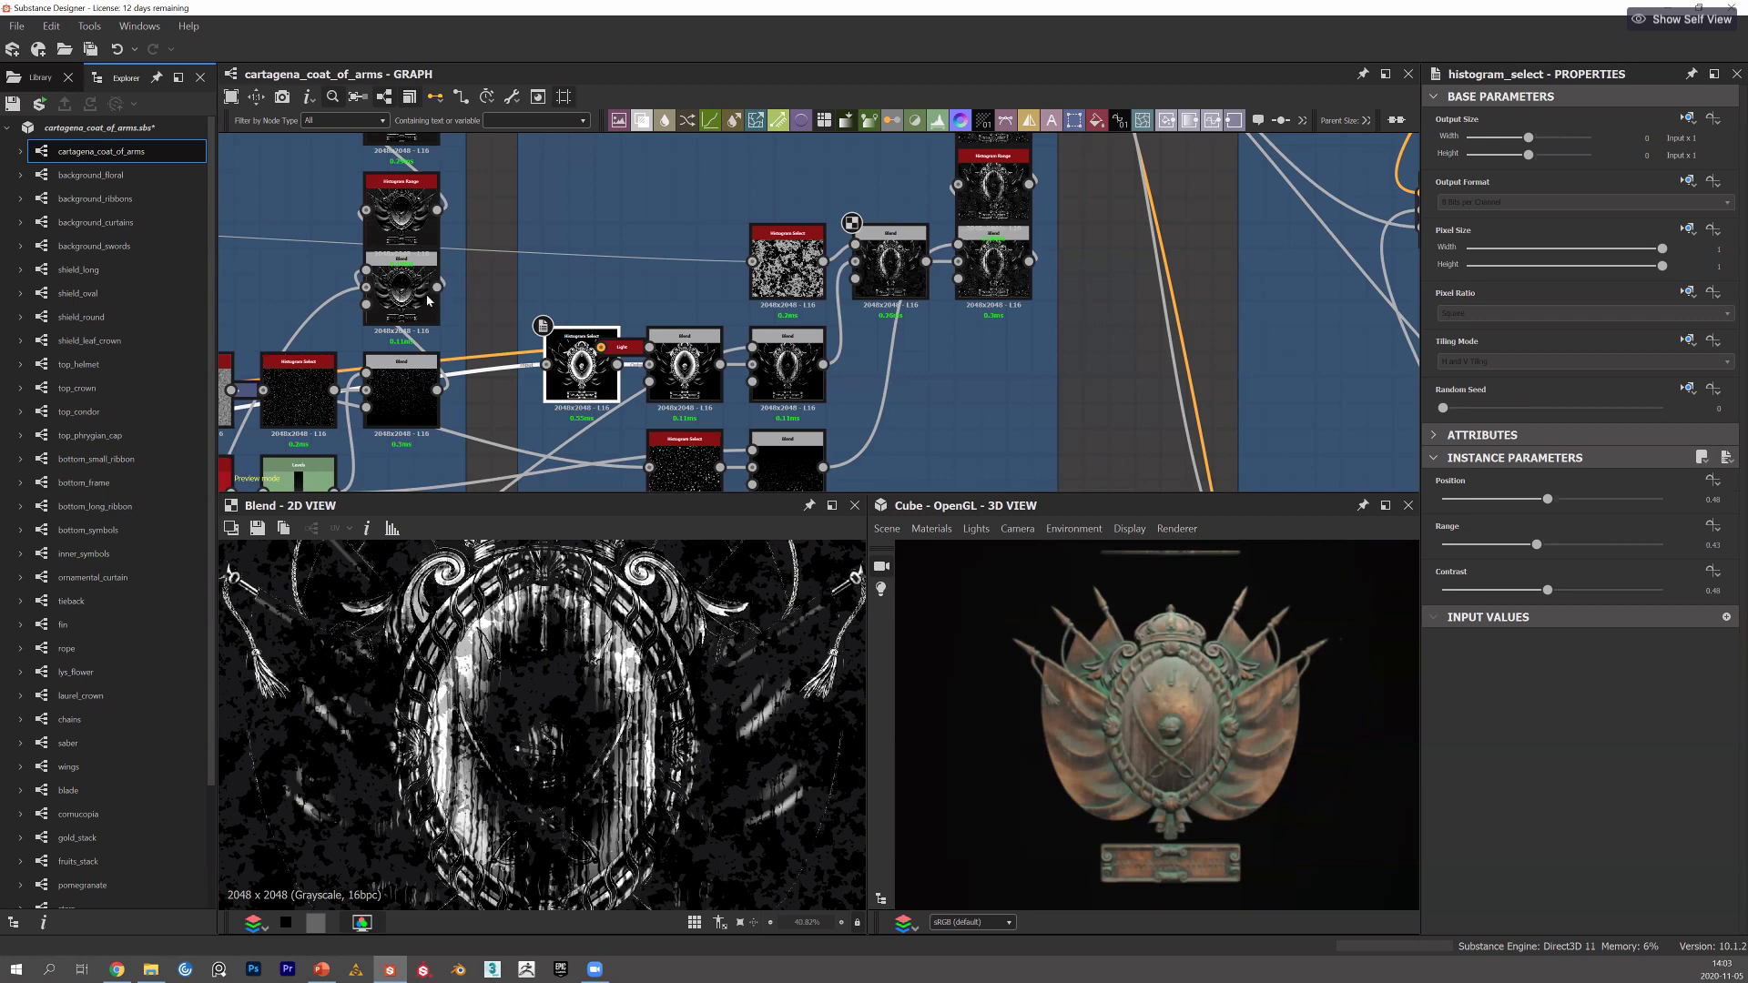
left_click(890, 264)
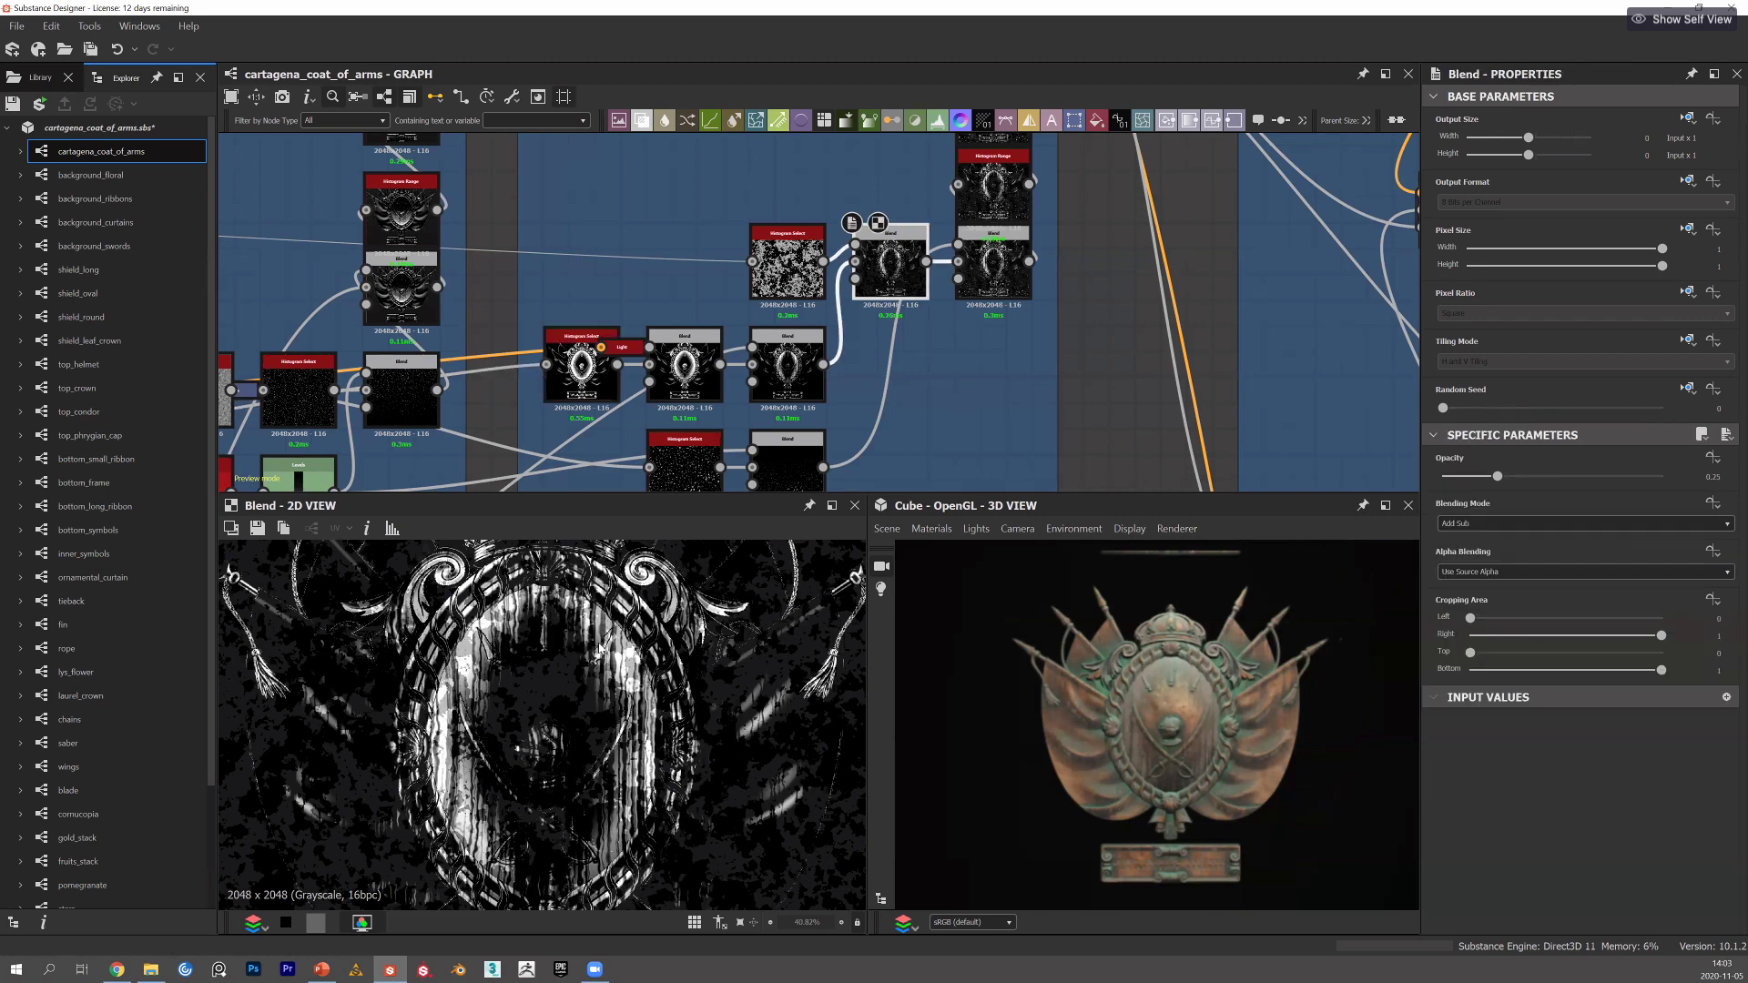
scroll(775, 249, "up", 2)
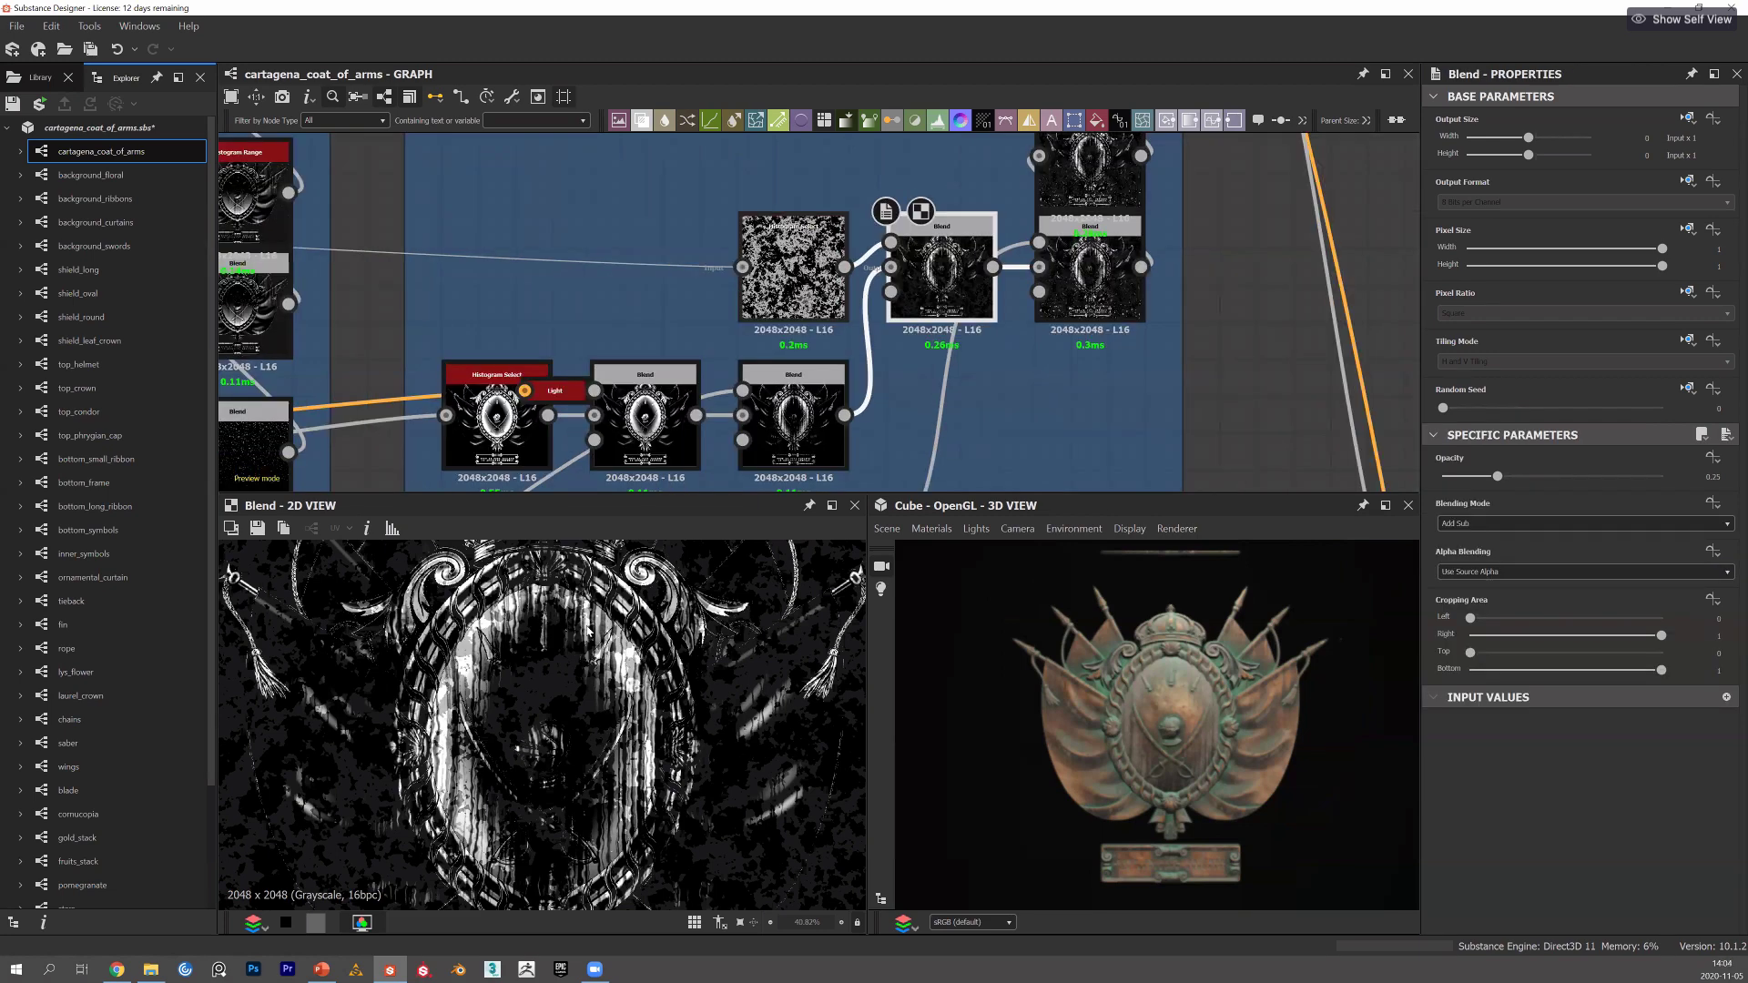
scroll(793, 267, "up", 2)
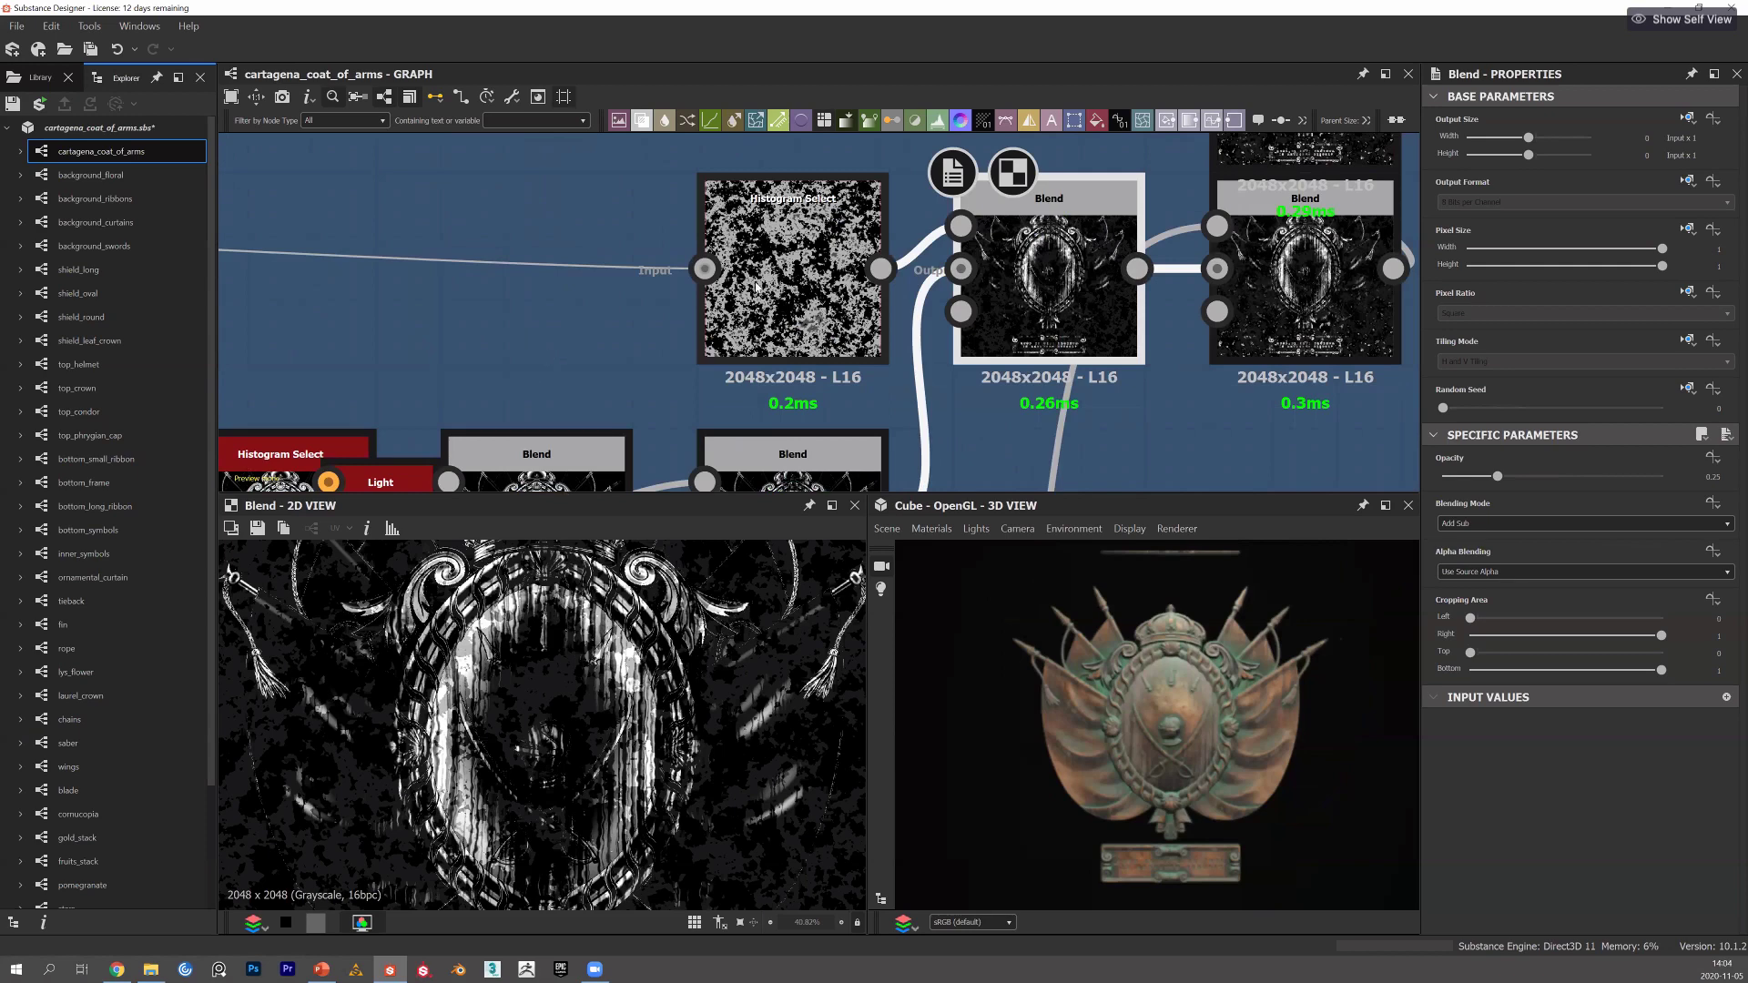
Compare the Histogram Select node, the Add Sub Blend and the Add (Linear Dodge) Blend that follows, then preview the Contrast/Luminosity Grayscale node.
left_click(756, 286)
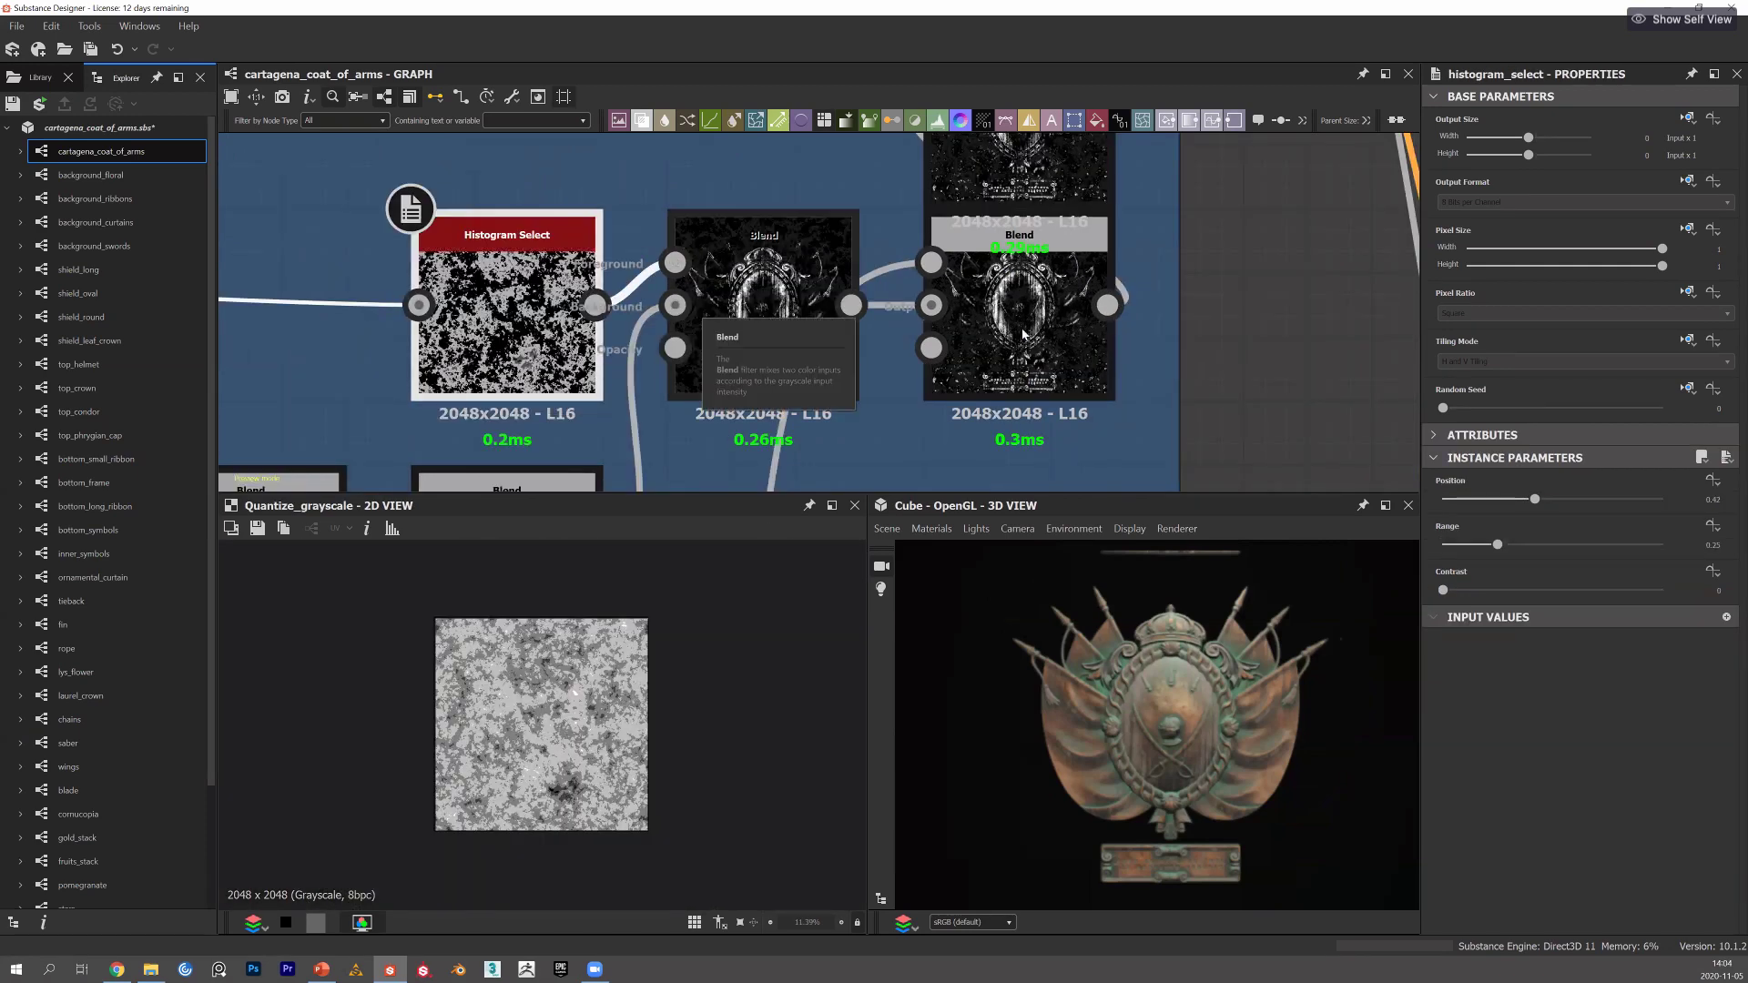
double_click(763, 355)
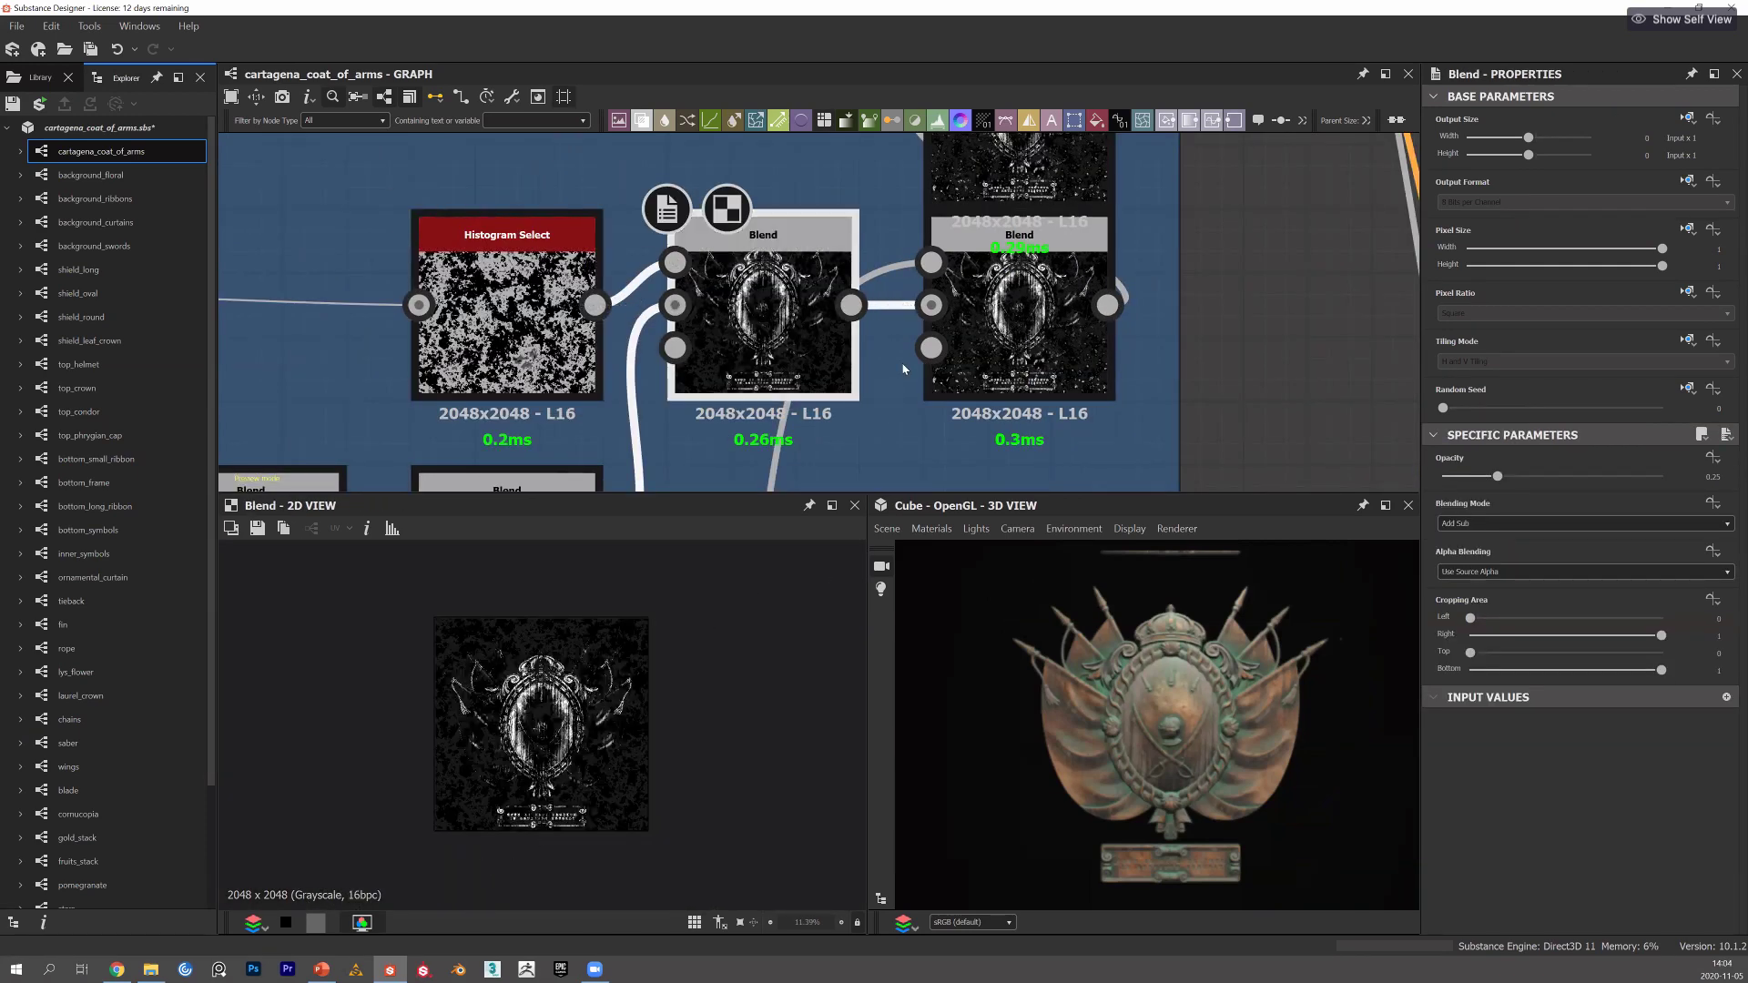
left_click(938, 281)
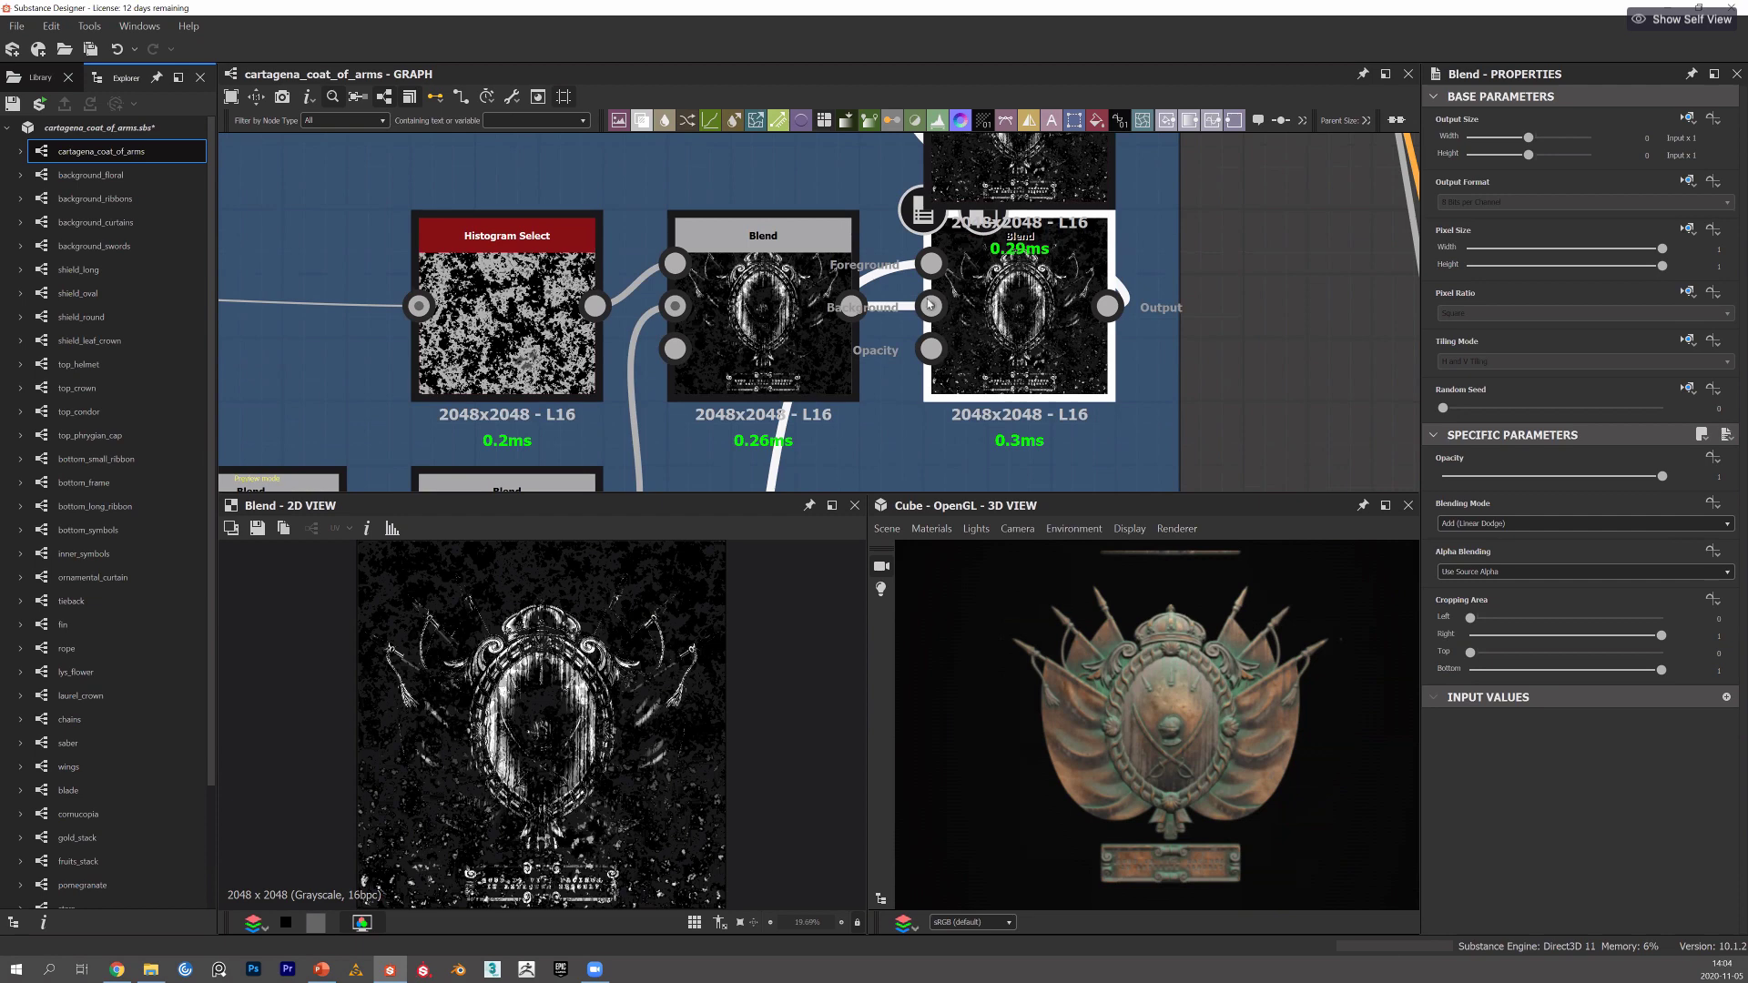
middle_click_drag(974, 269, 953, 311)
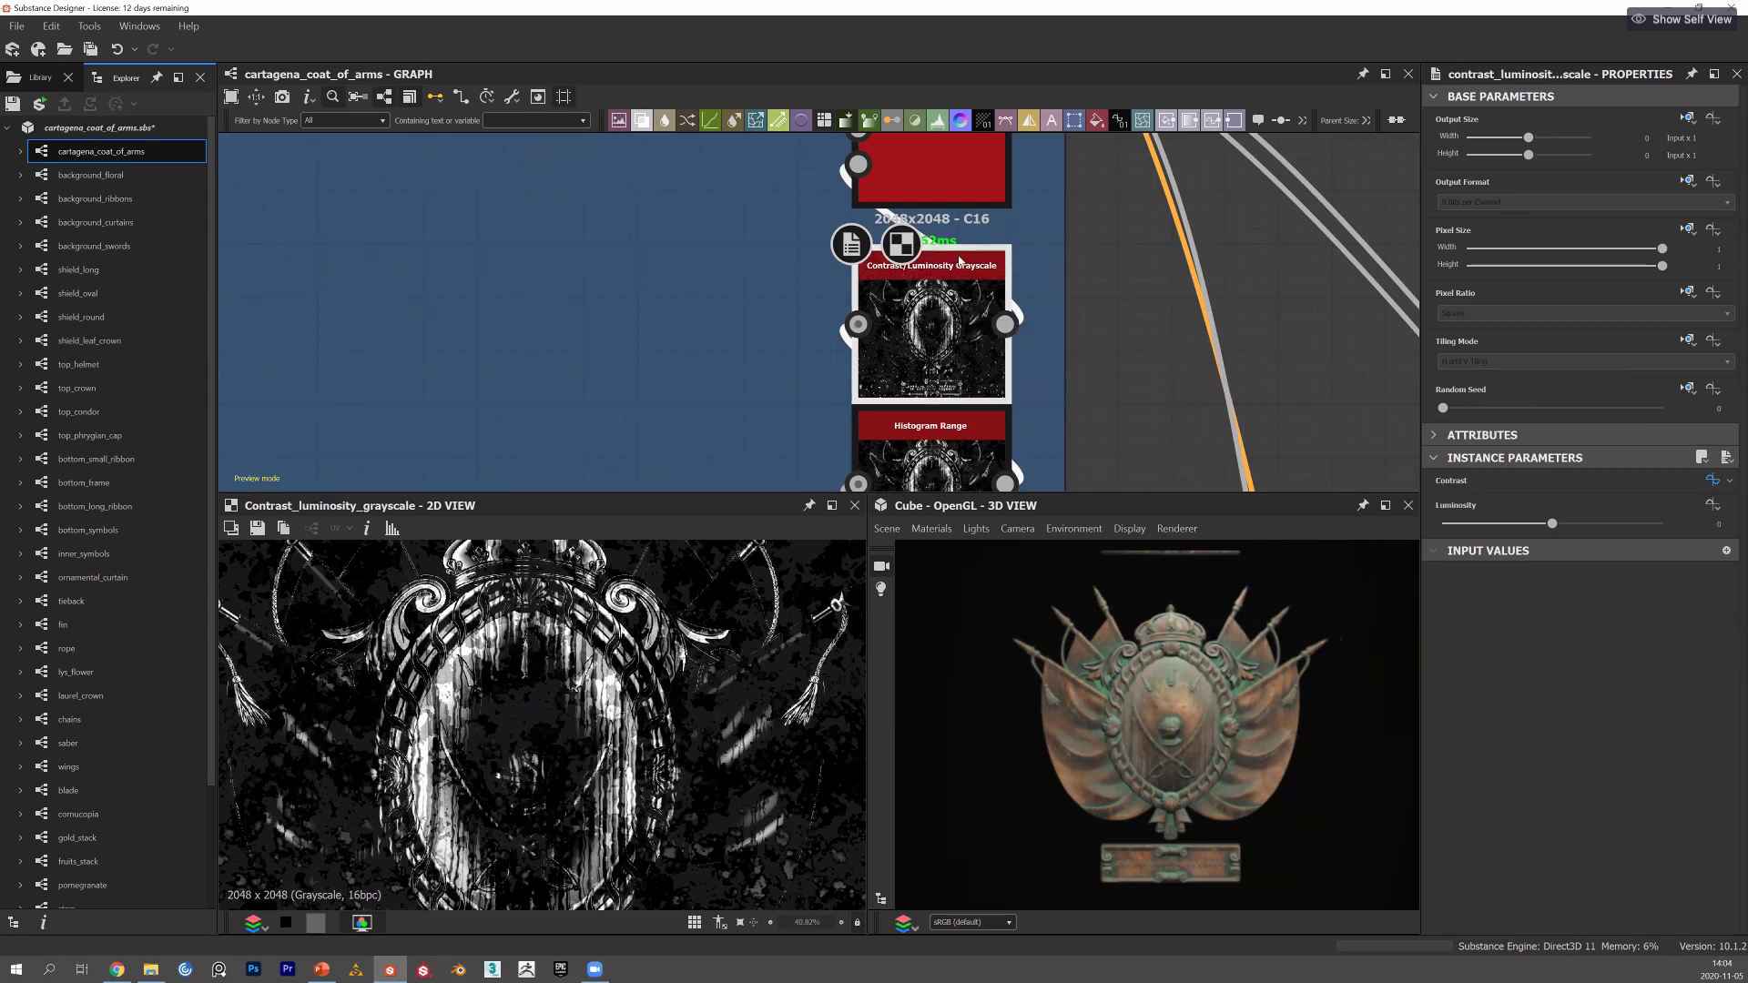
Trace the Contrast/Luminosity Grayscale mask up to the Material Blend node it feeds and preview that node's base color.
scroll(876, 259, "down", 1)
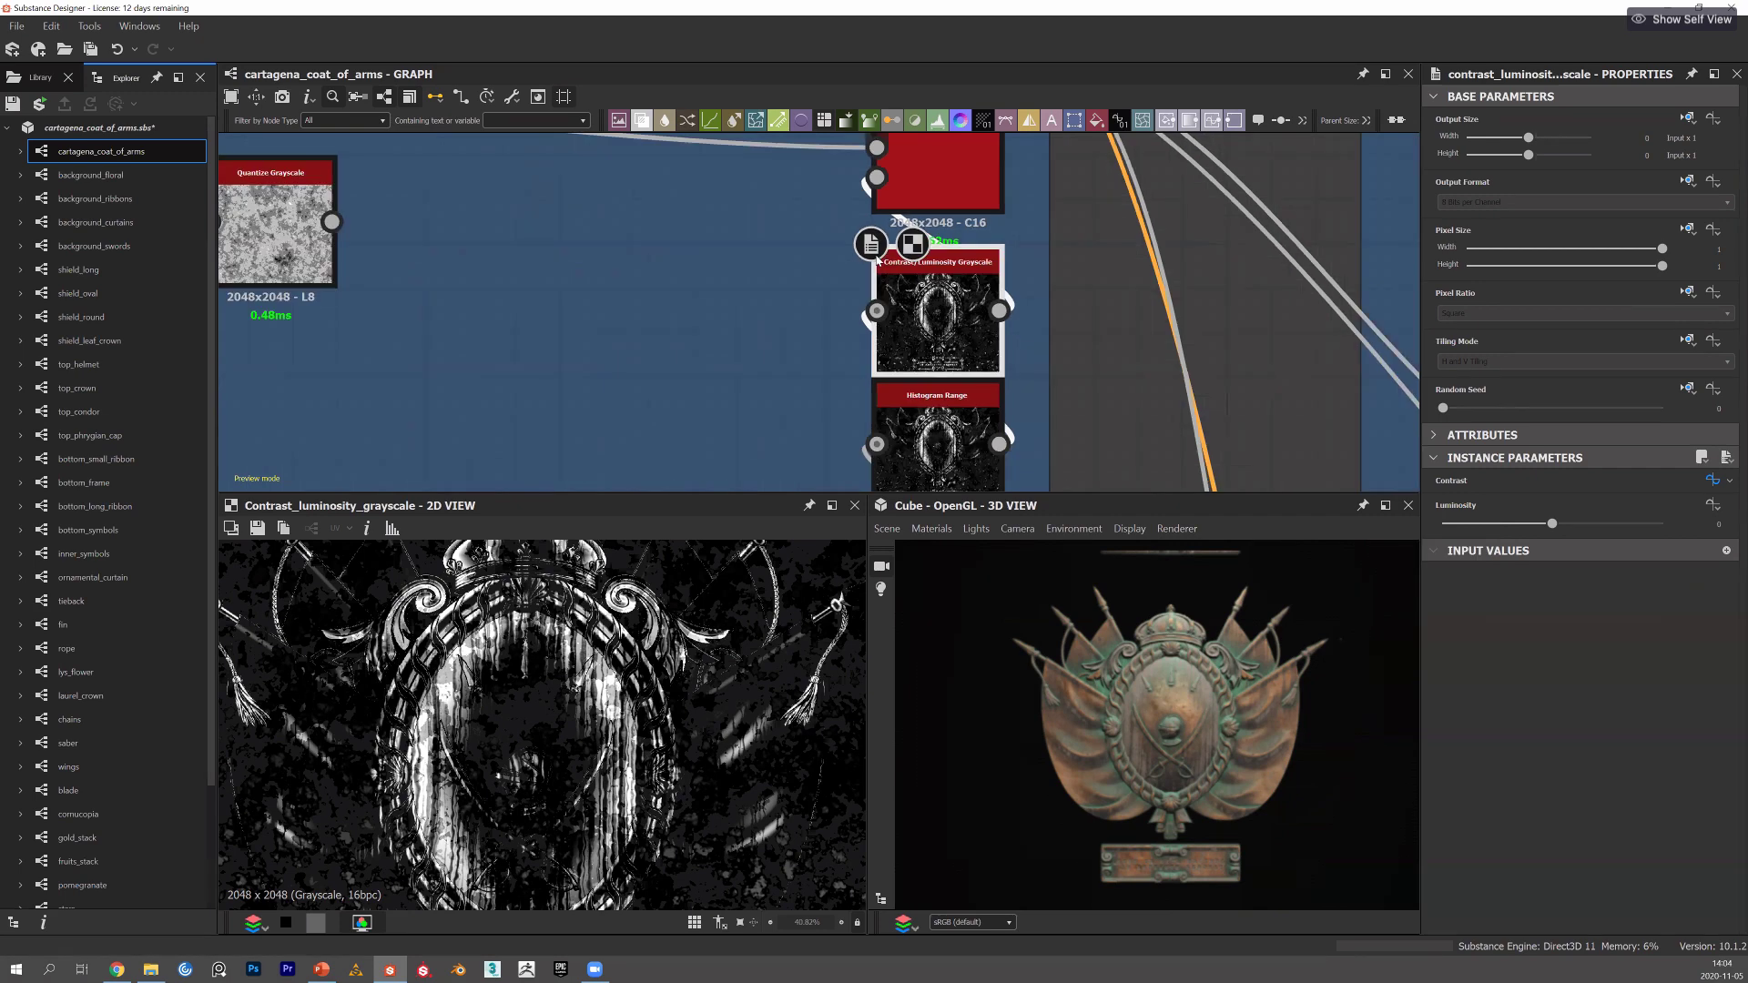
scroll(876, 260, "down", 2)
scroll(762, 357, "up", 1)
middle_click_drag(762, 357, 636, 536)
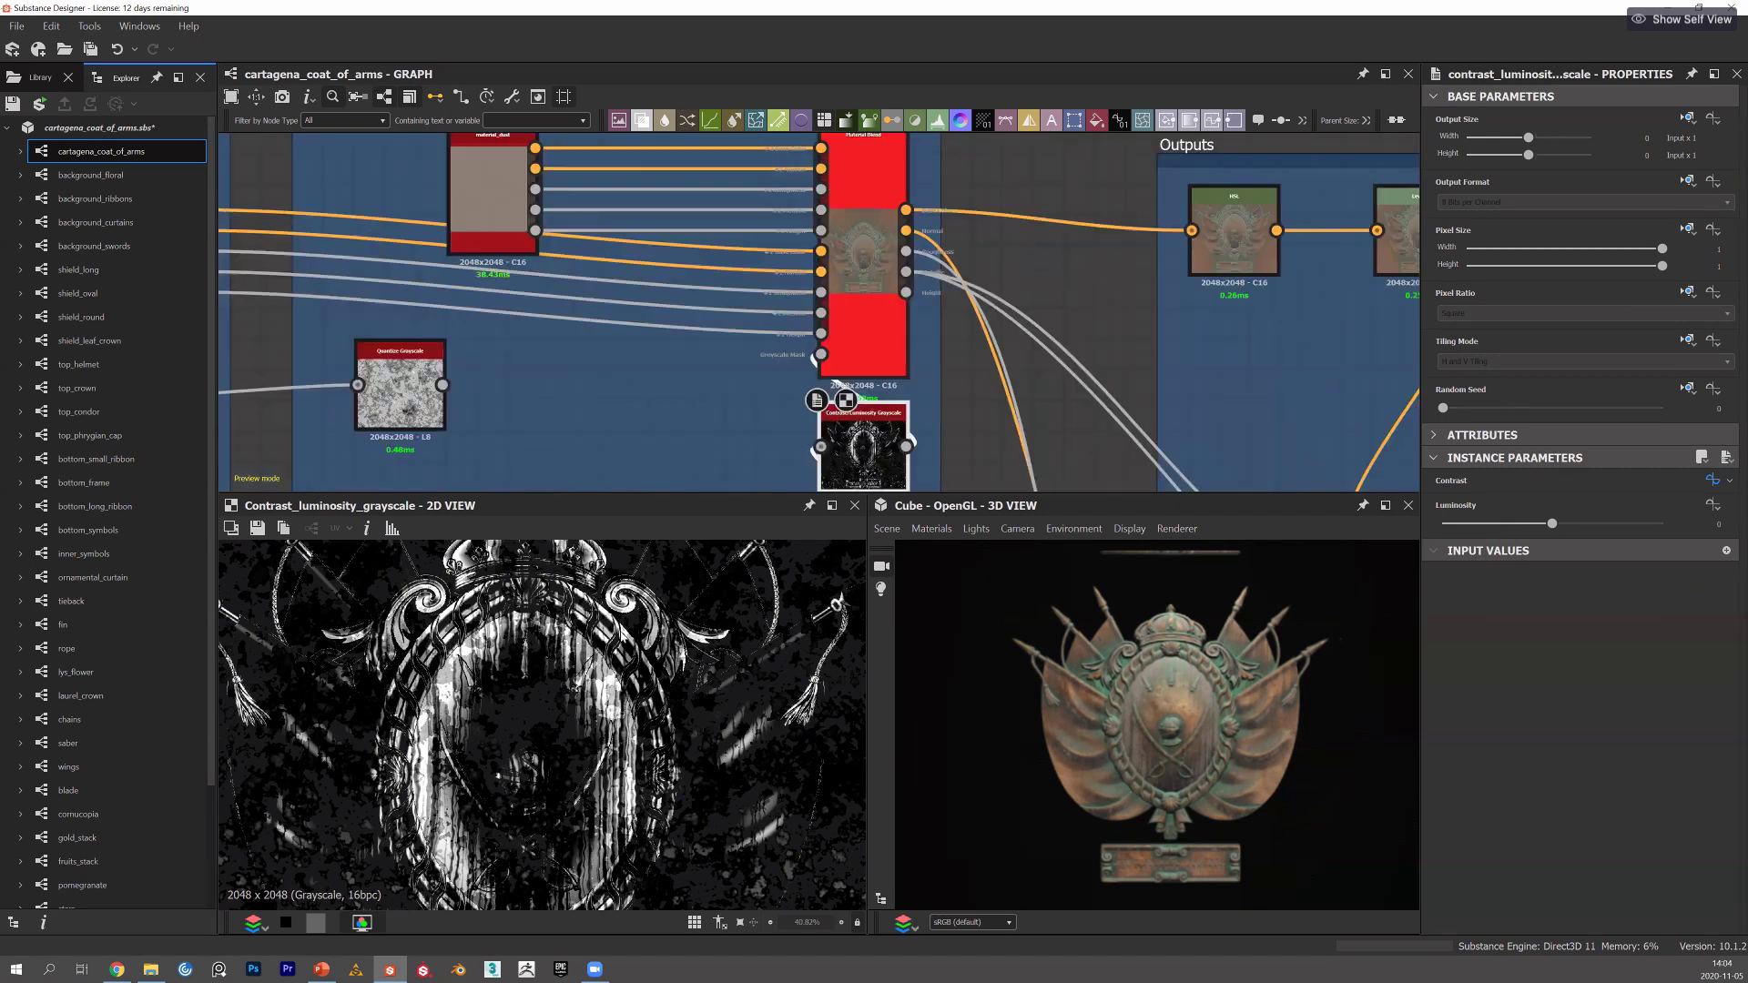
scroll(849, 271, "up", 2)
double_click(910, 264)
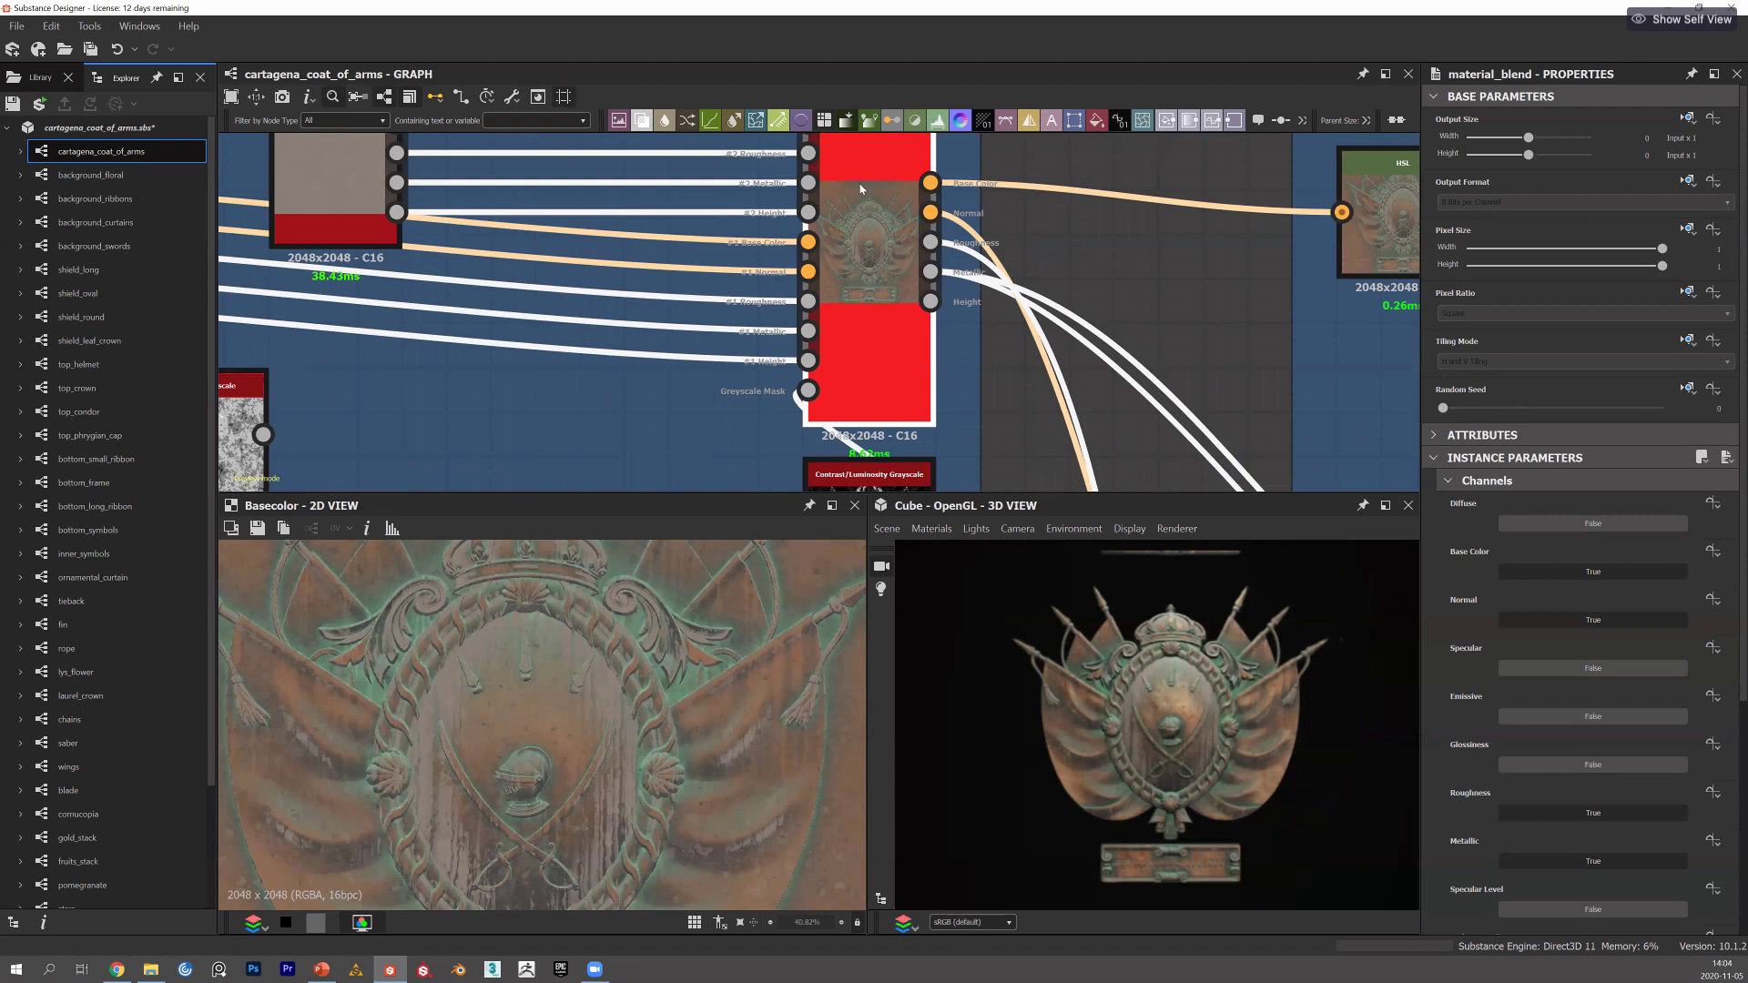
Follow the Material Blend's connections into the Outputs frame and examine how the output nodes are fed.
scroll(856, 219, "down", 4)
scroll(817, 233, "down", 3)
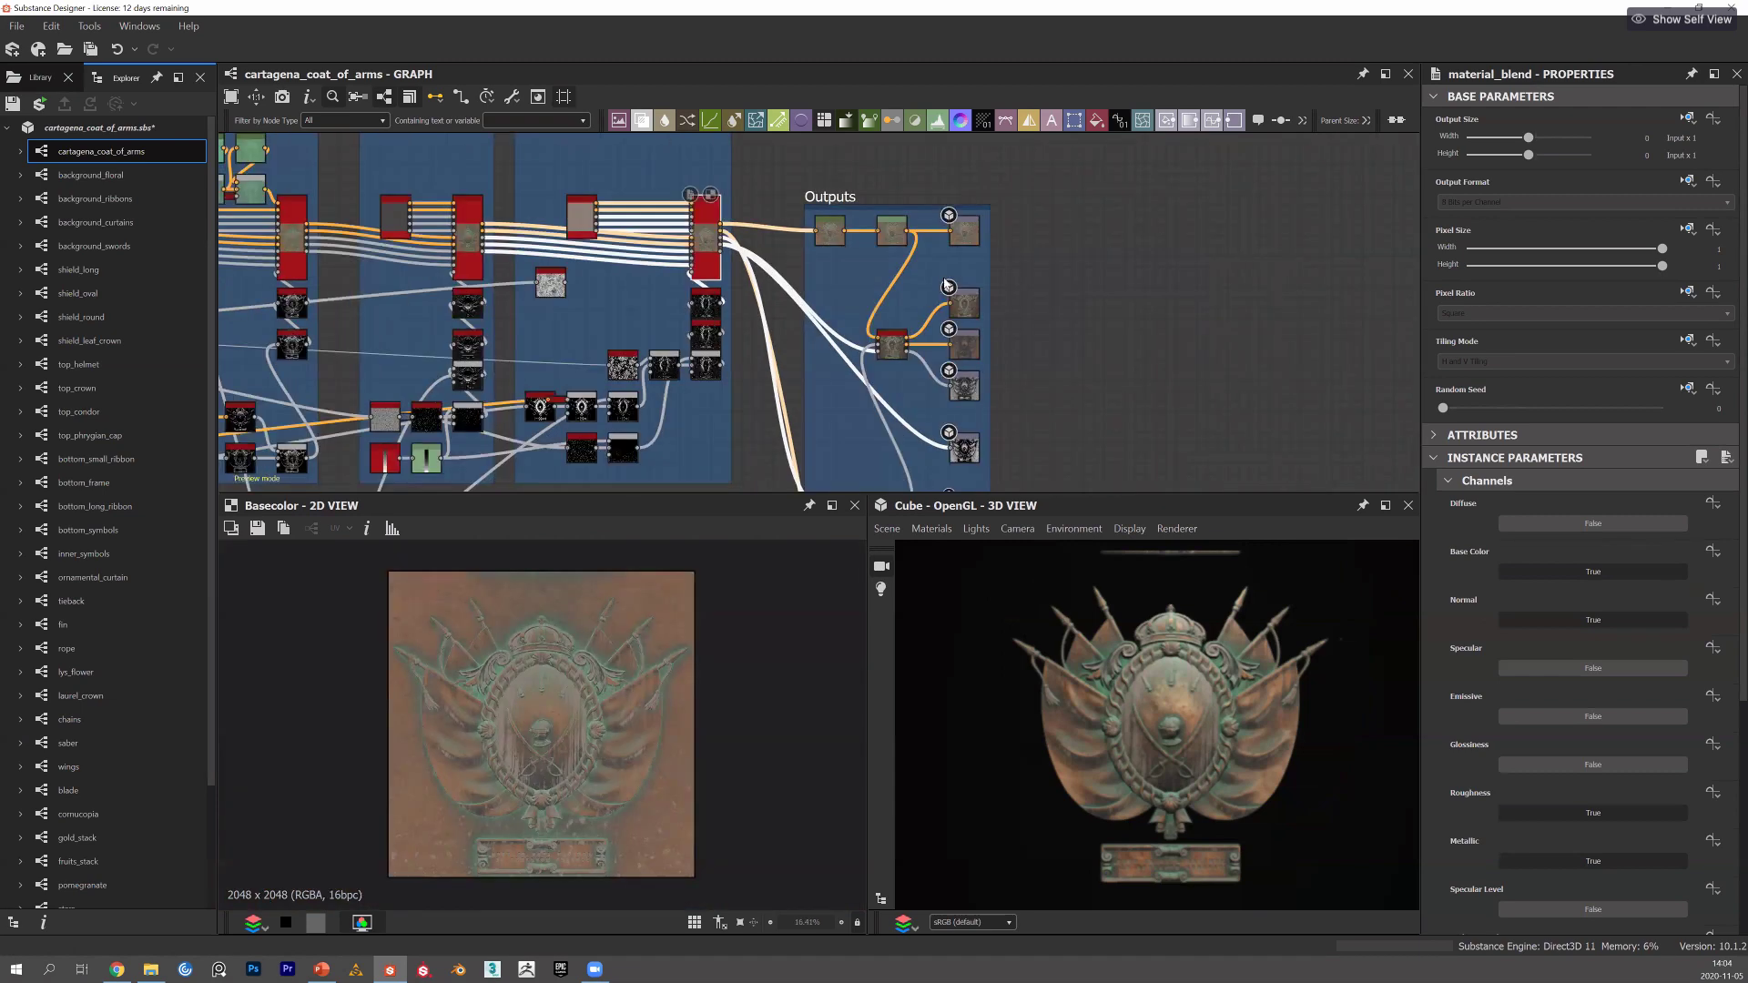
scroll(904, 260, "down", 1)
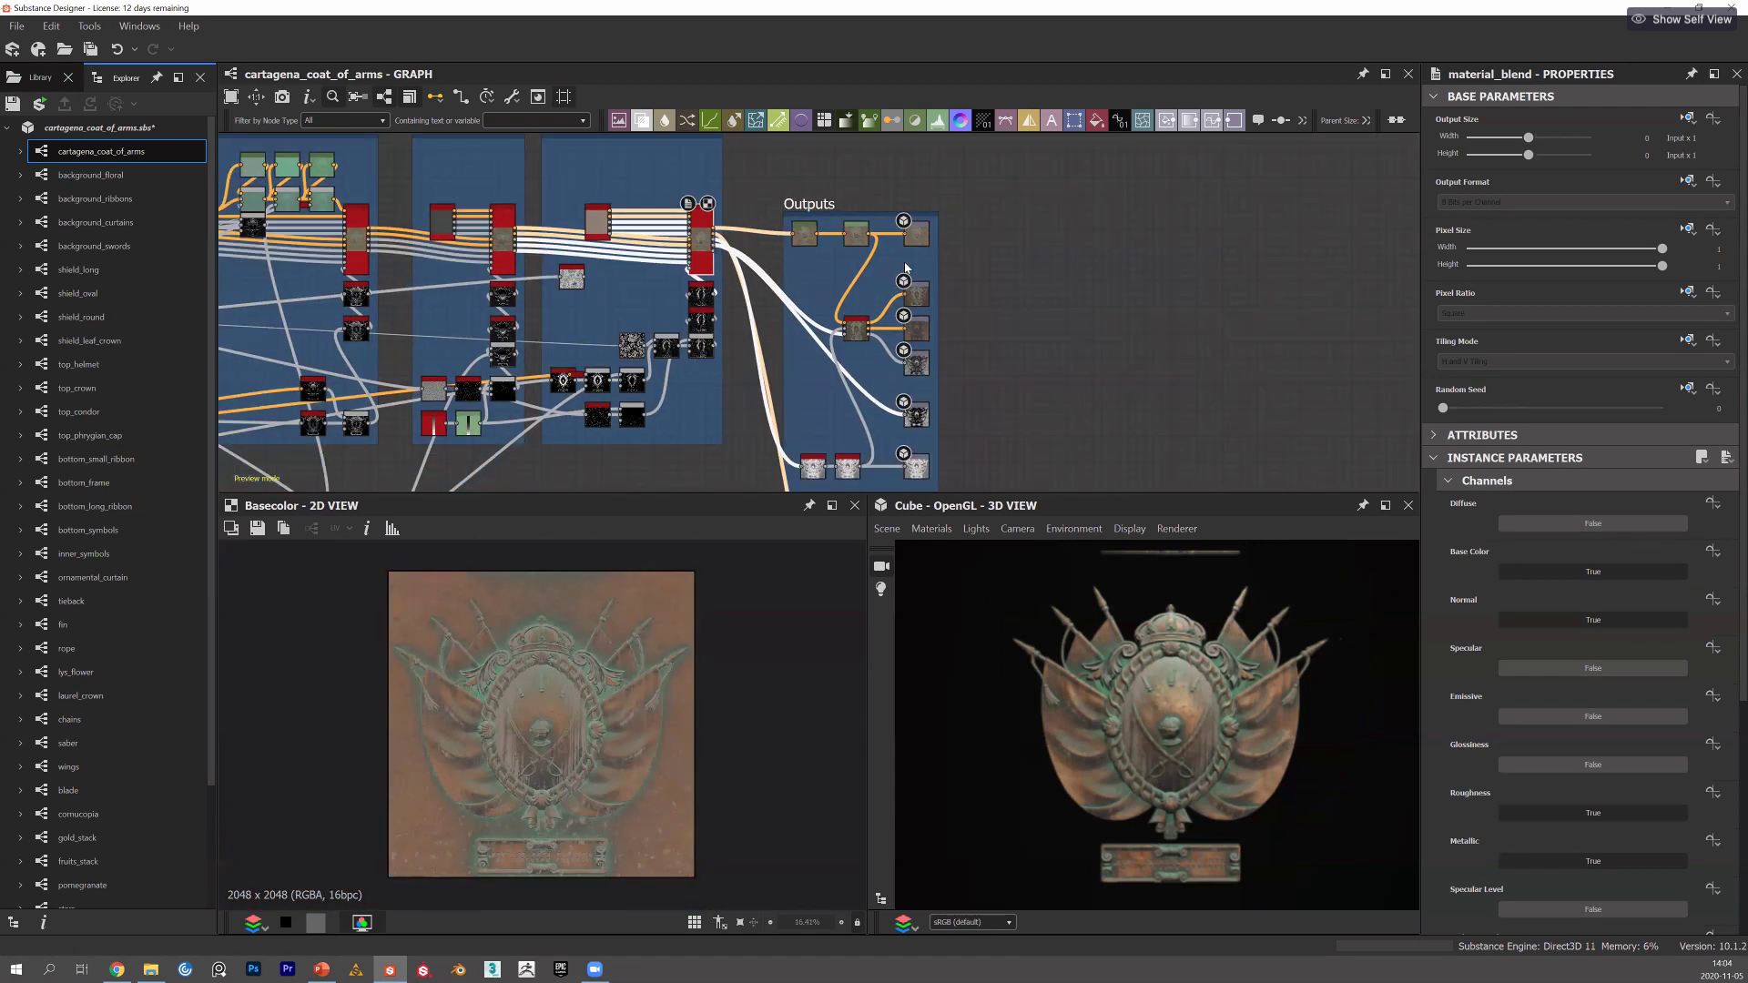
middle_click_drag(925, 316, 1049, 292)
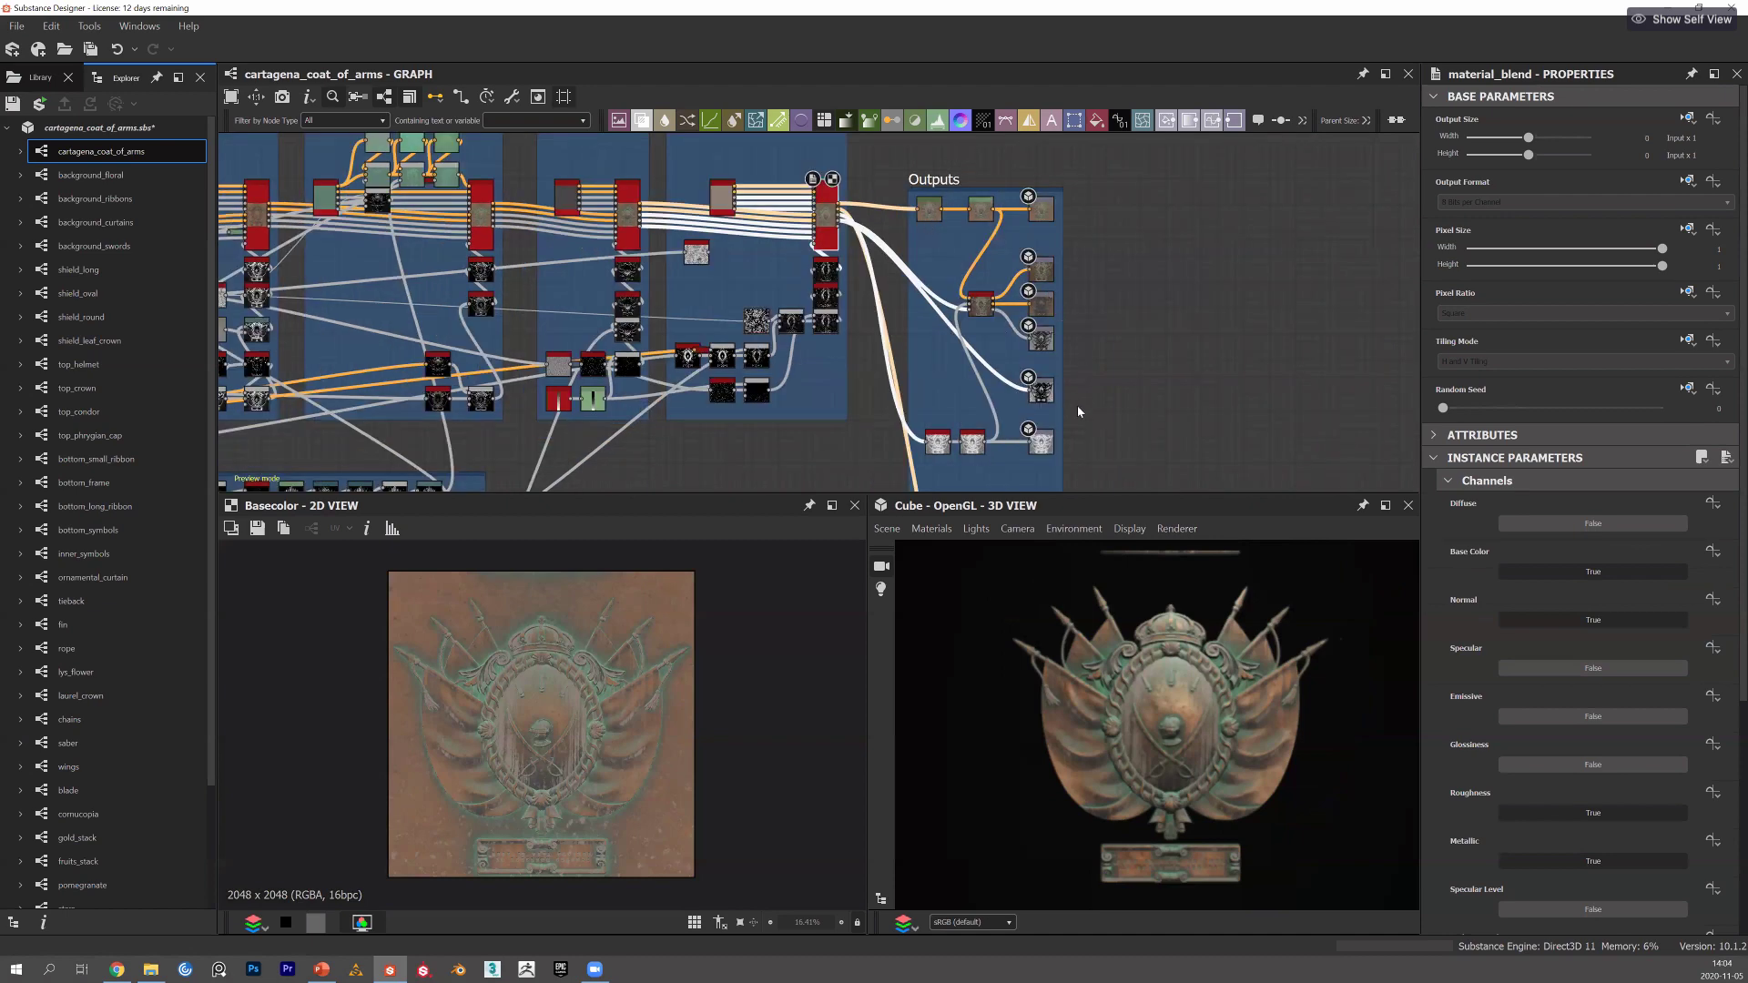
scroll(1073, 393, "up", 2)
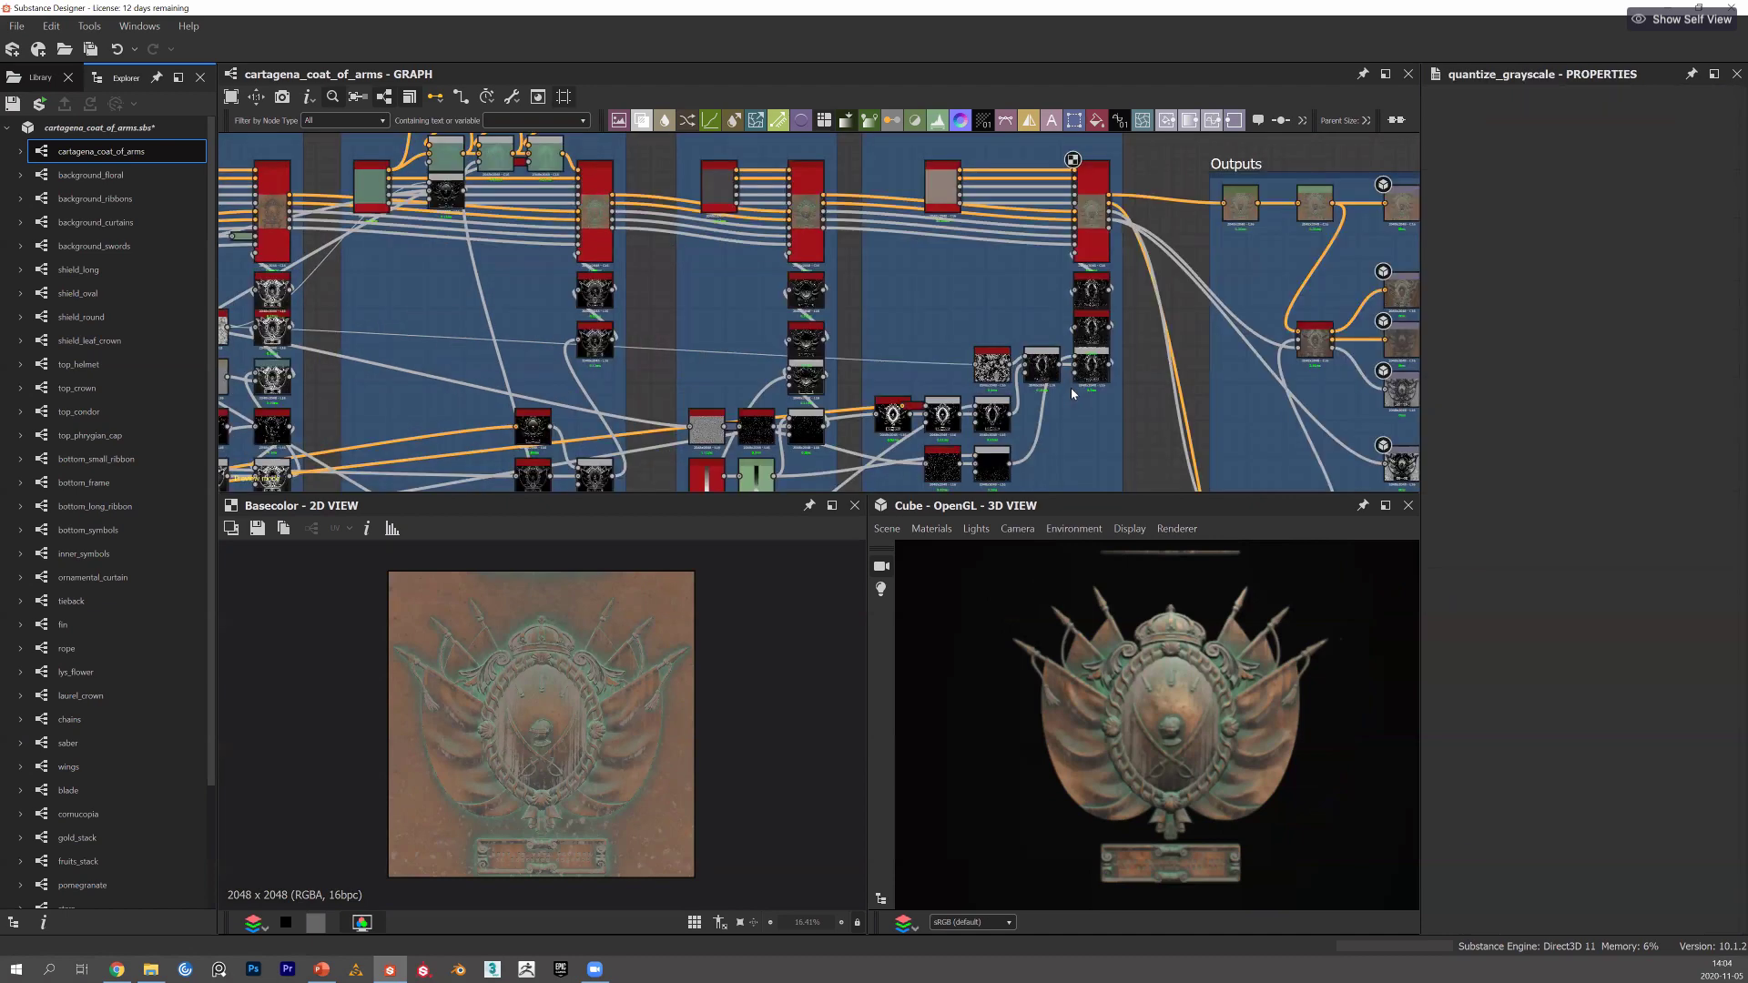
Select the Dust frame and review the whole graph layout, from the height build-up through the material layers to Outputs.
scroll(988, 411, "down", 4)
left_click(988, 404)
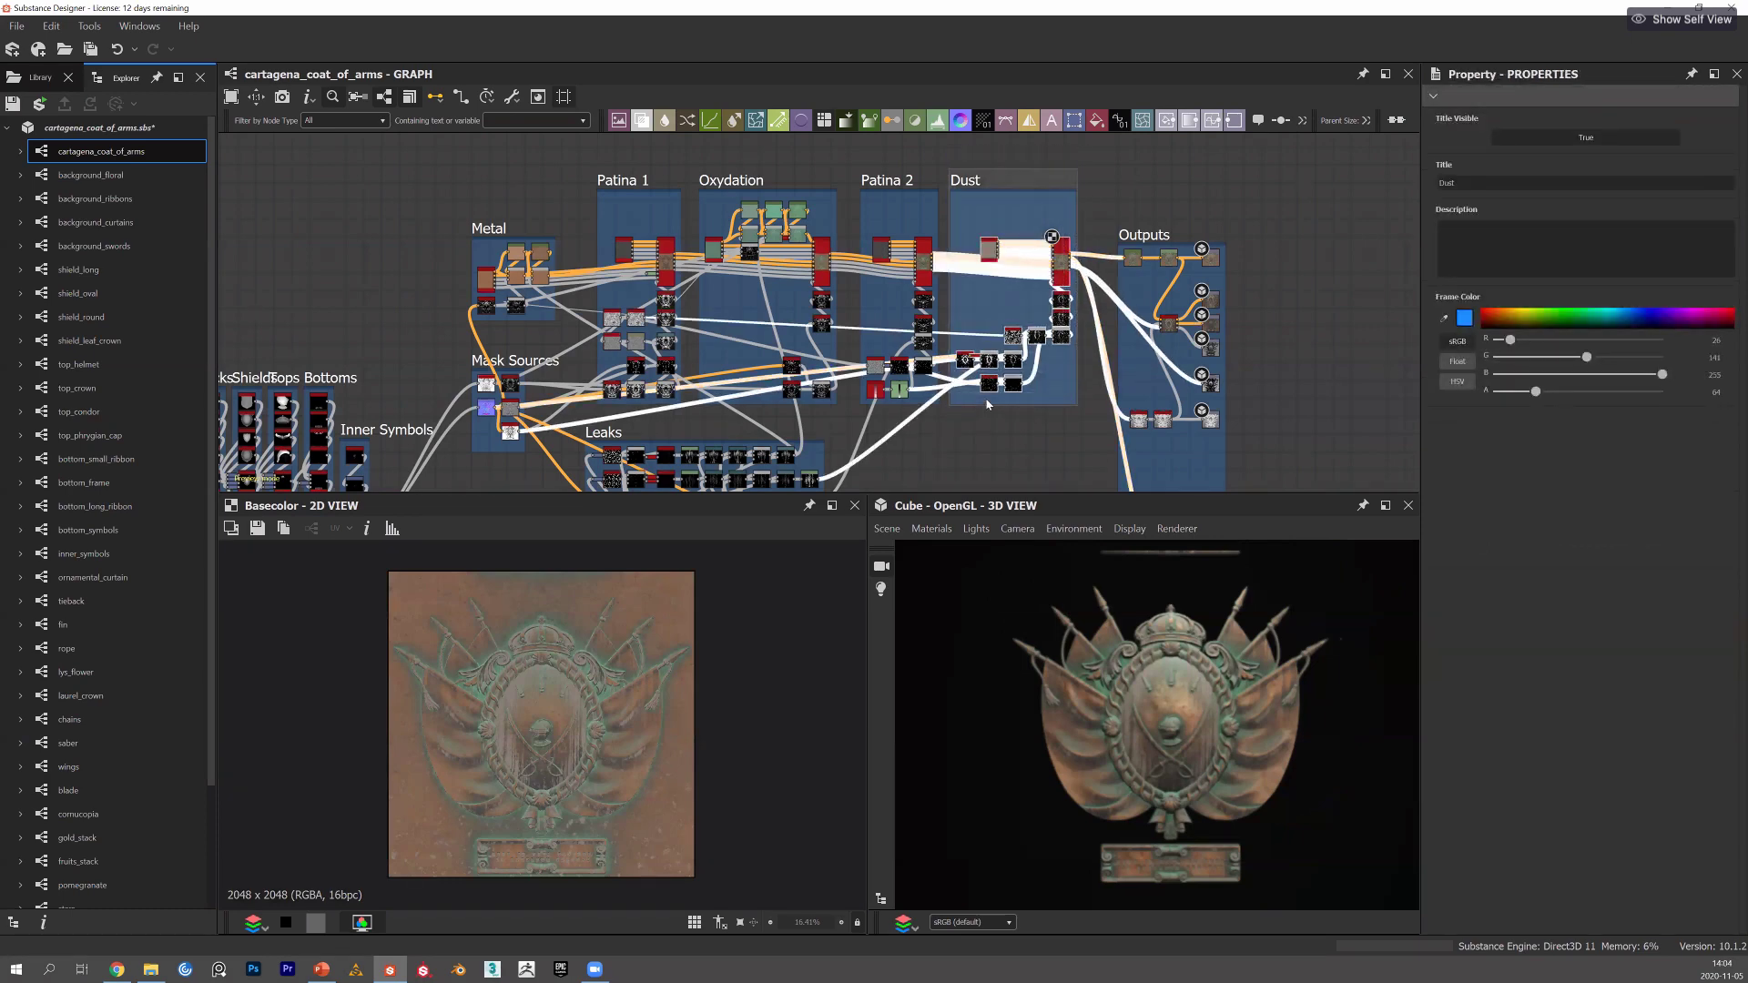
scroll(988, 404, "down", 1)
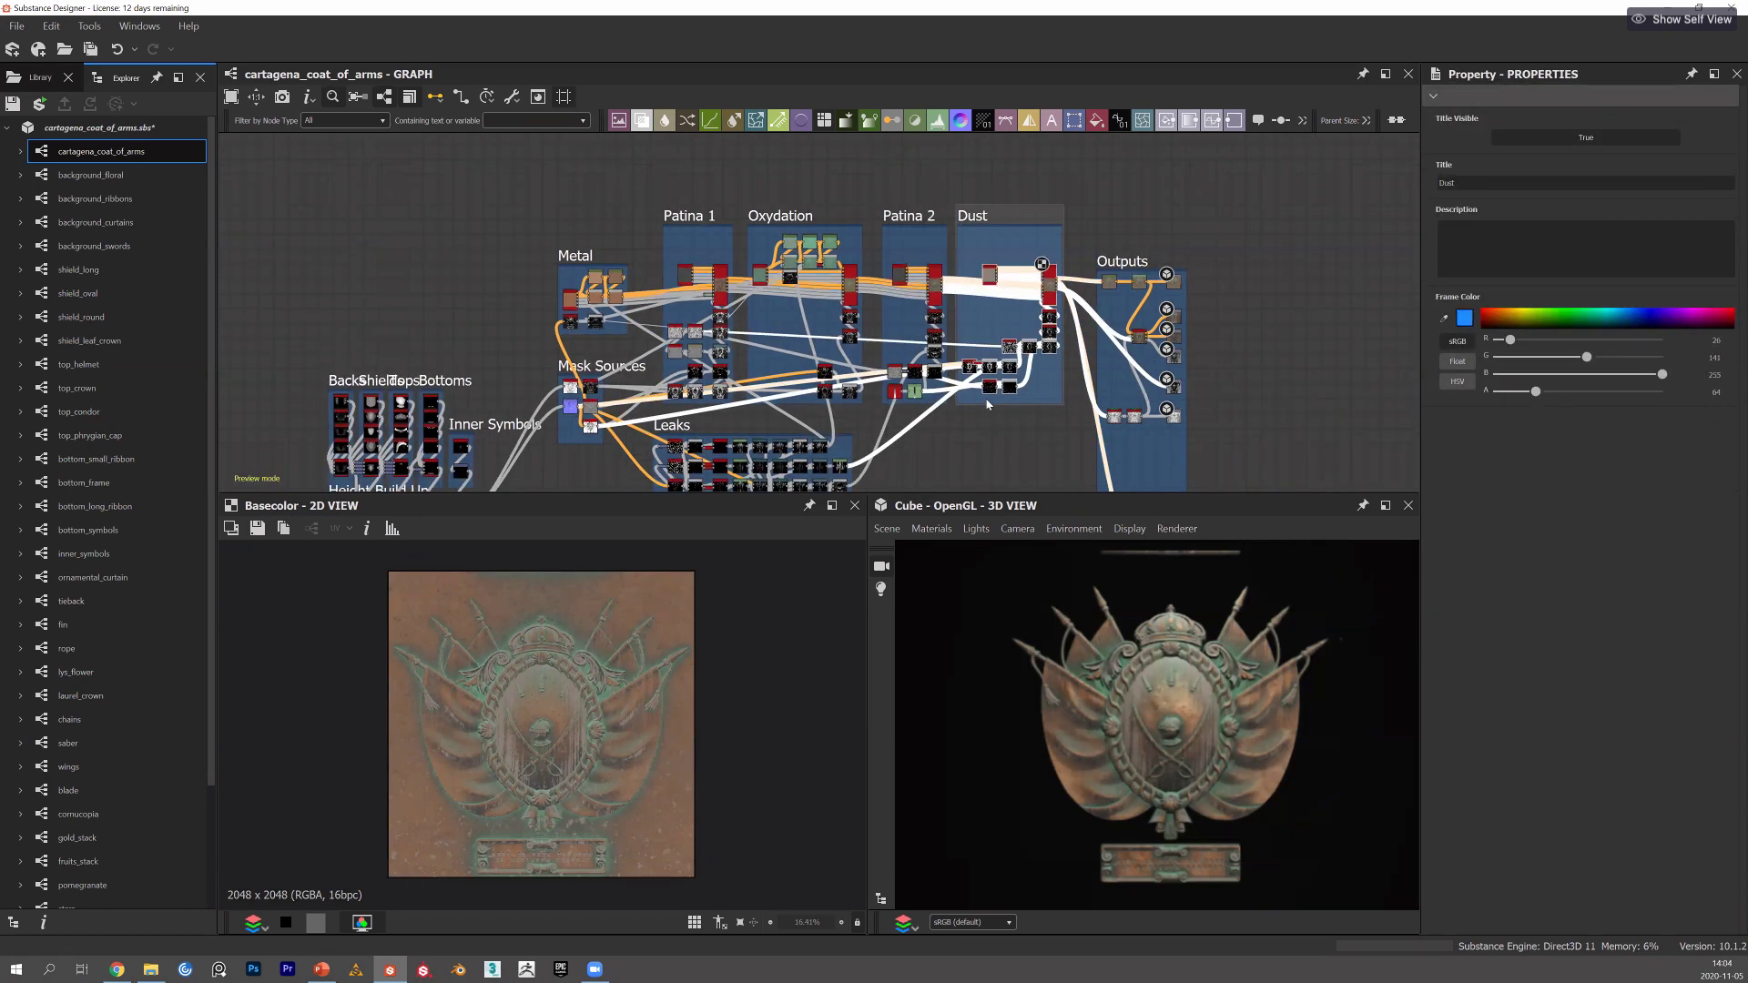
scroll(988, 404, "down", 1)
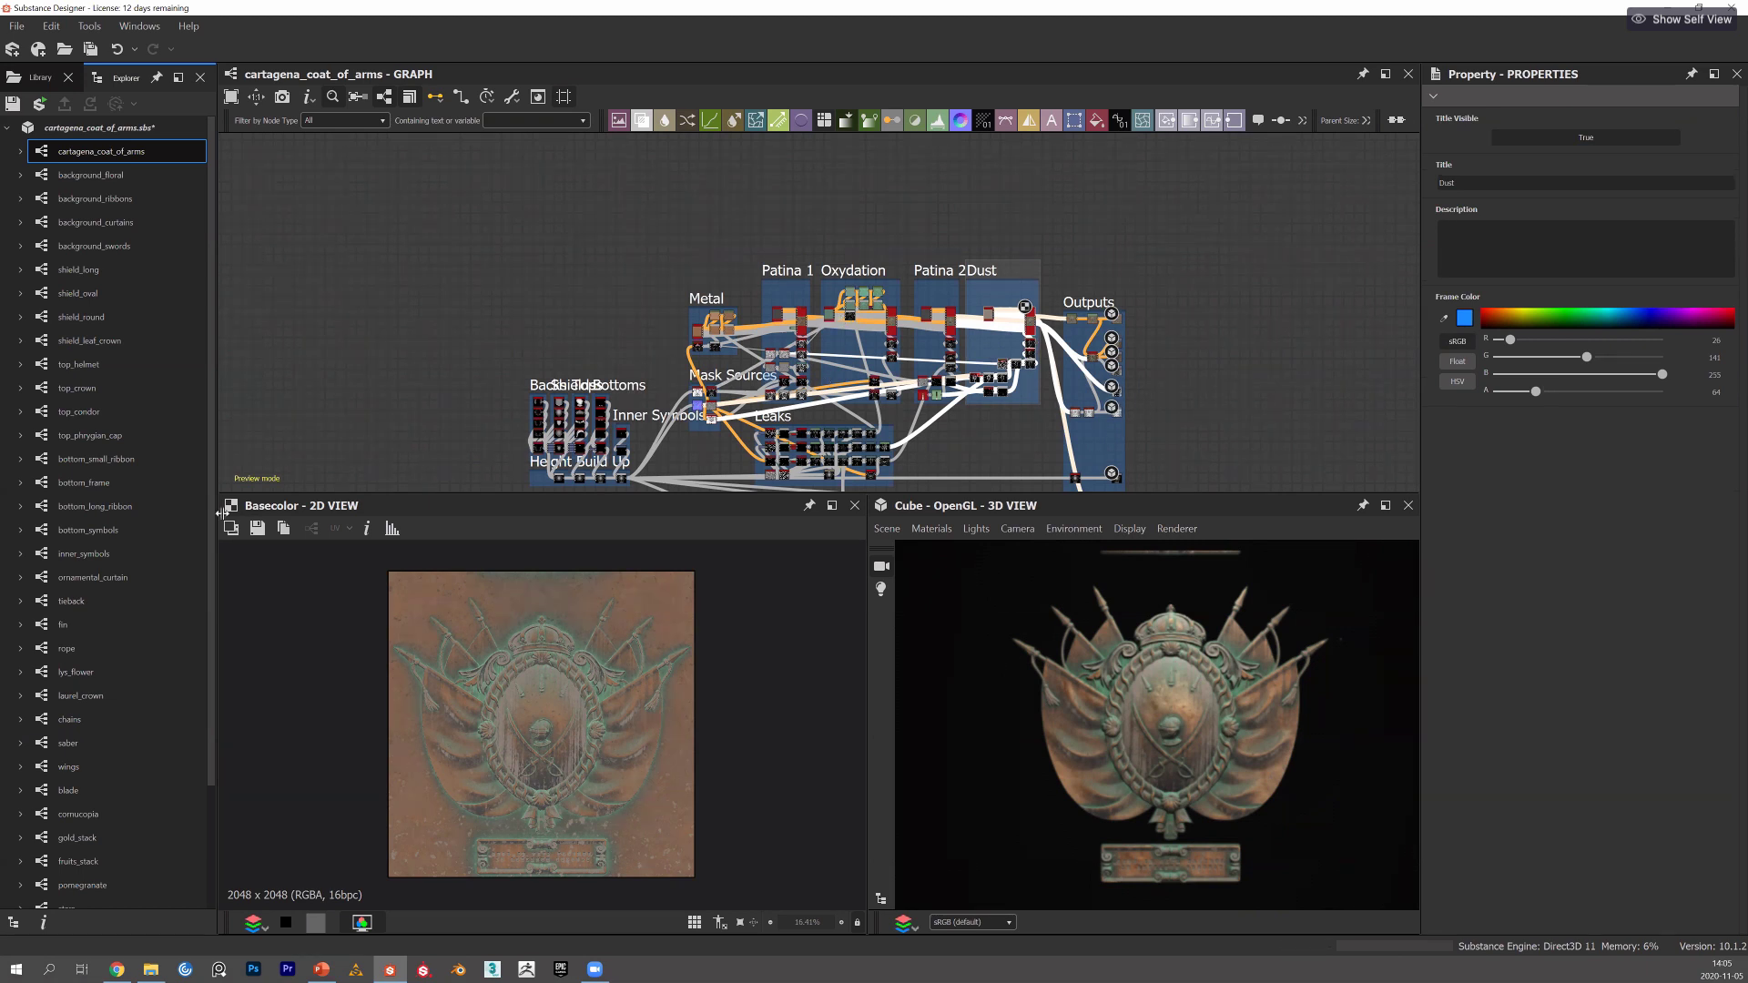
middle_click_drag(807, 462, 732, 437)
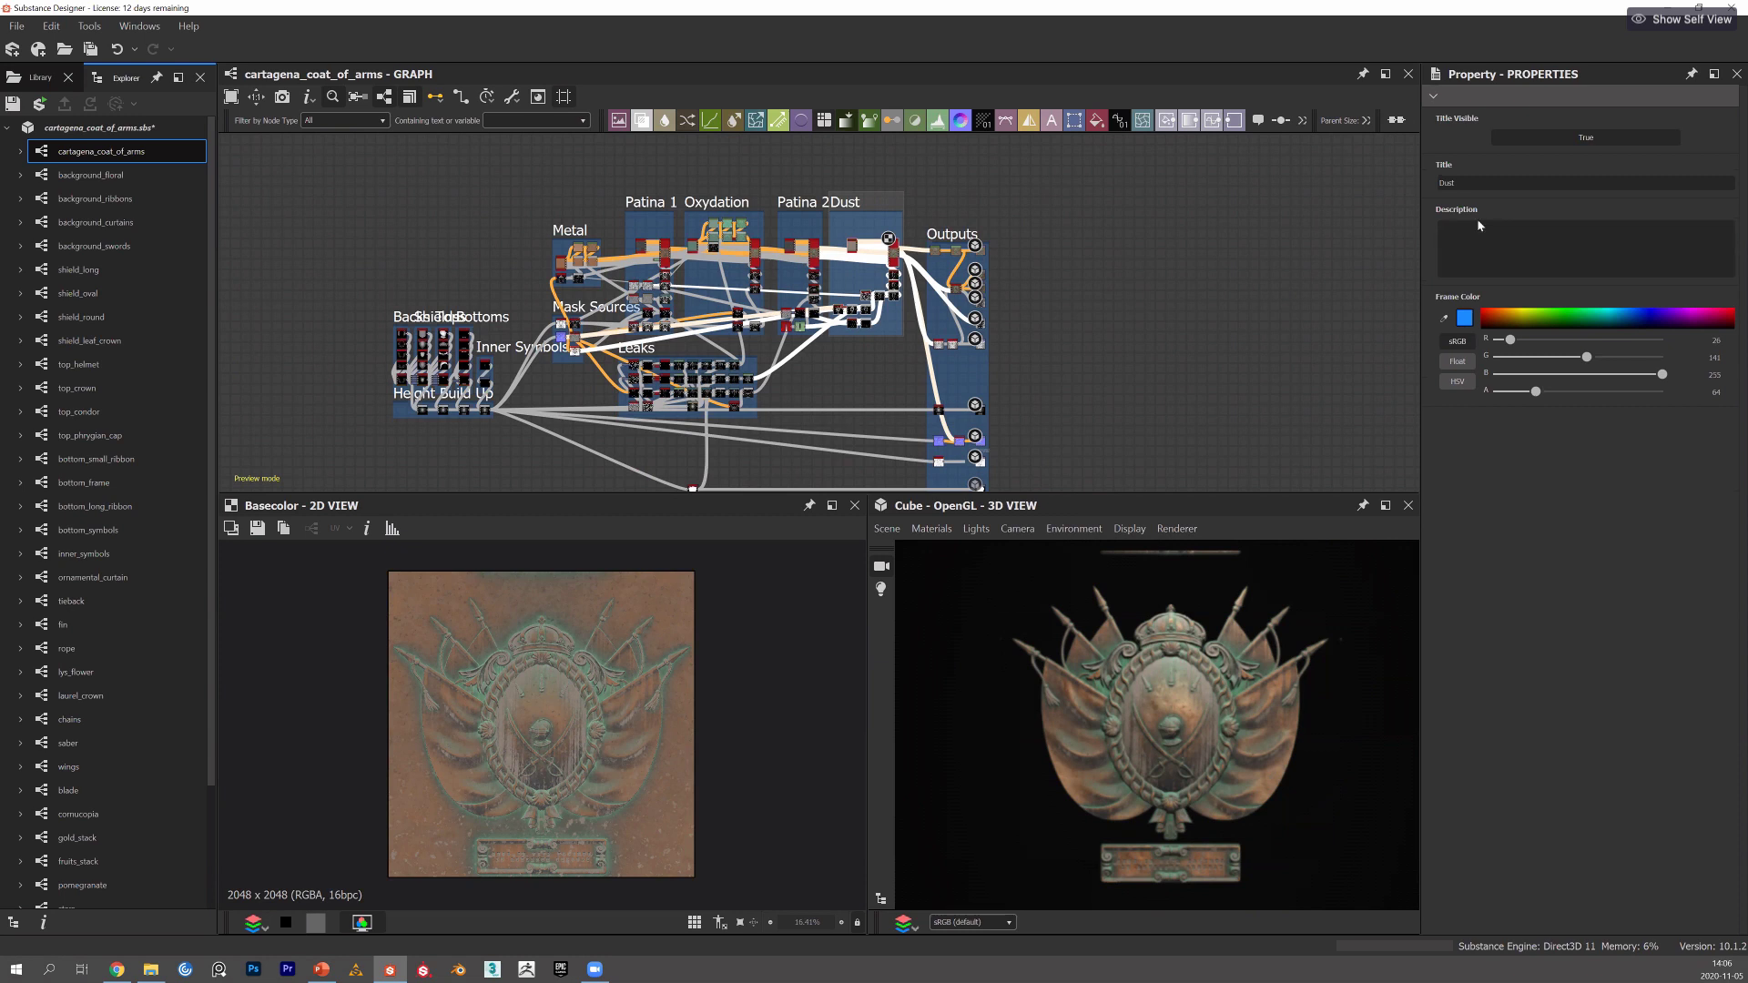
Switch to the YouTube page in Chrome and play the "Substance Source Signature, Cartagena, Colombia." video in full screen.
key("alt+Tab")
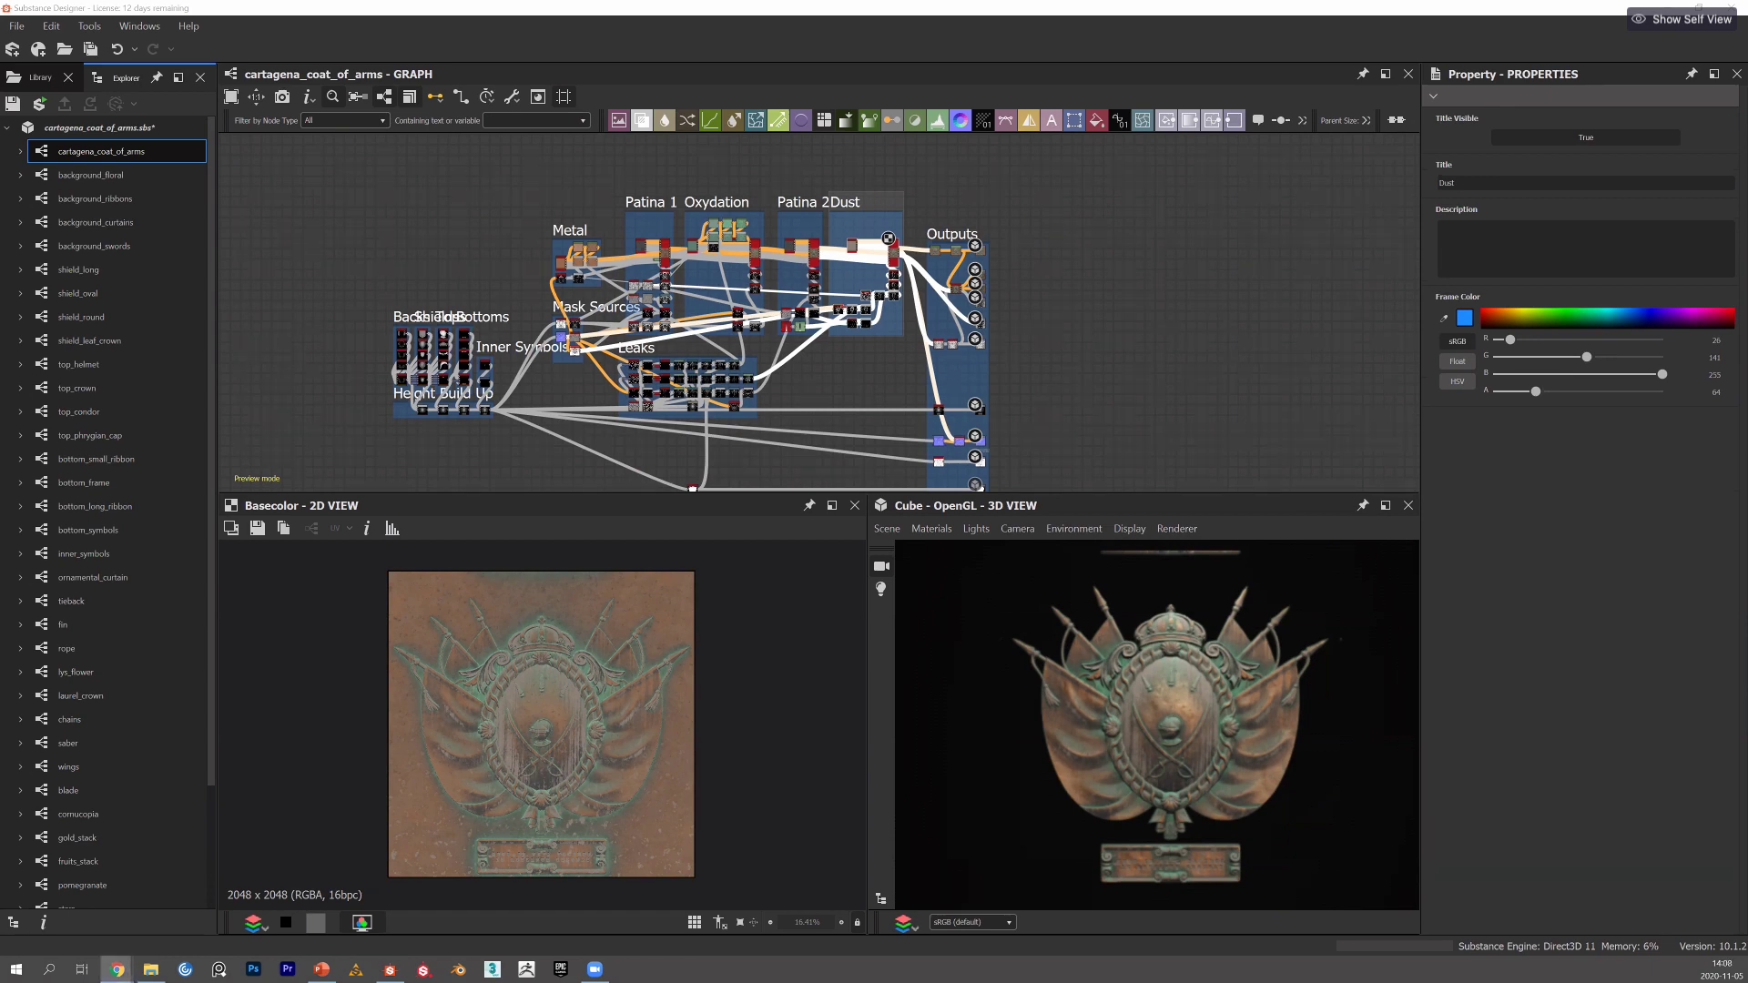
left_click_drag(463, 109, 570, 97)
double_click(571, 97)
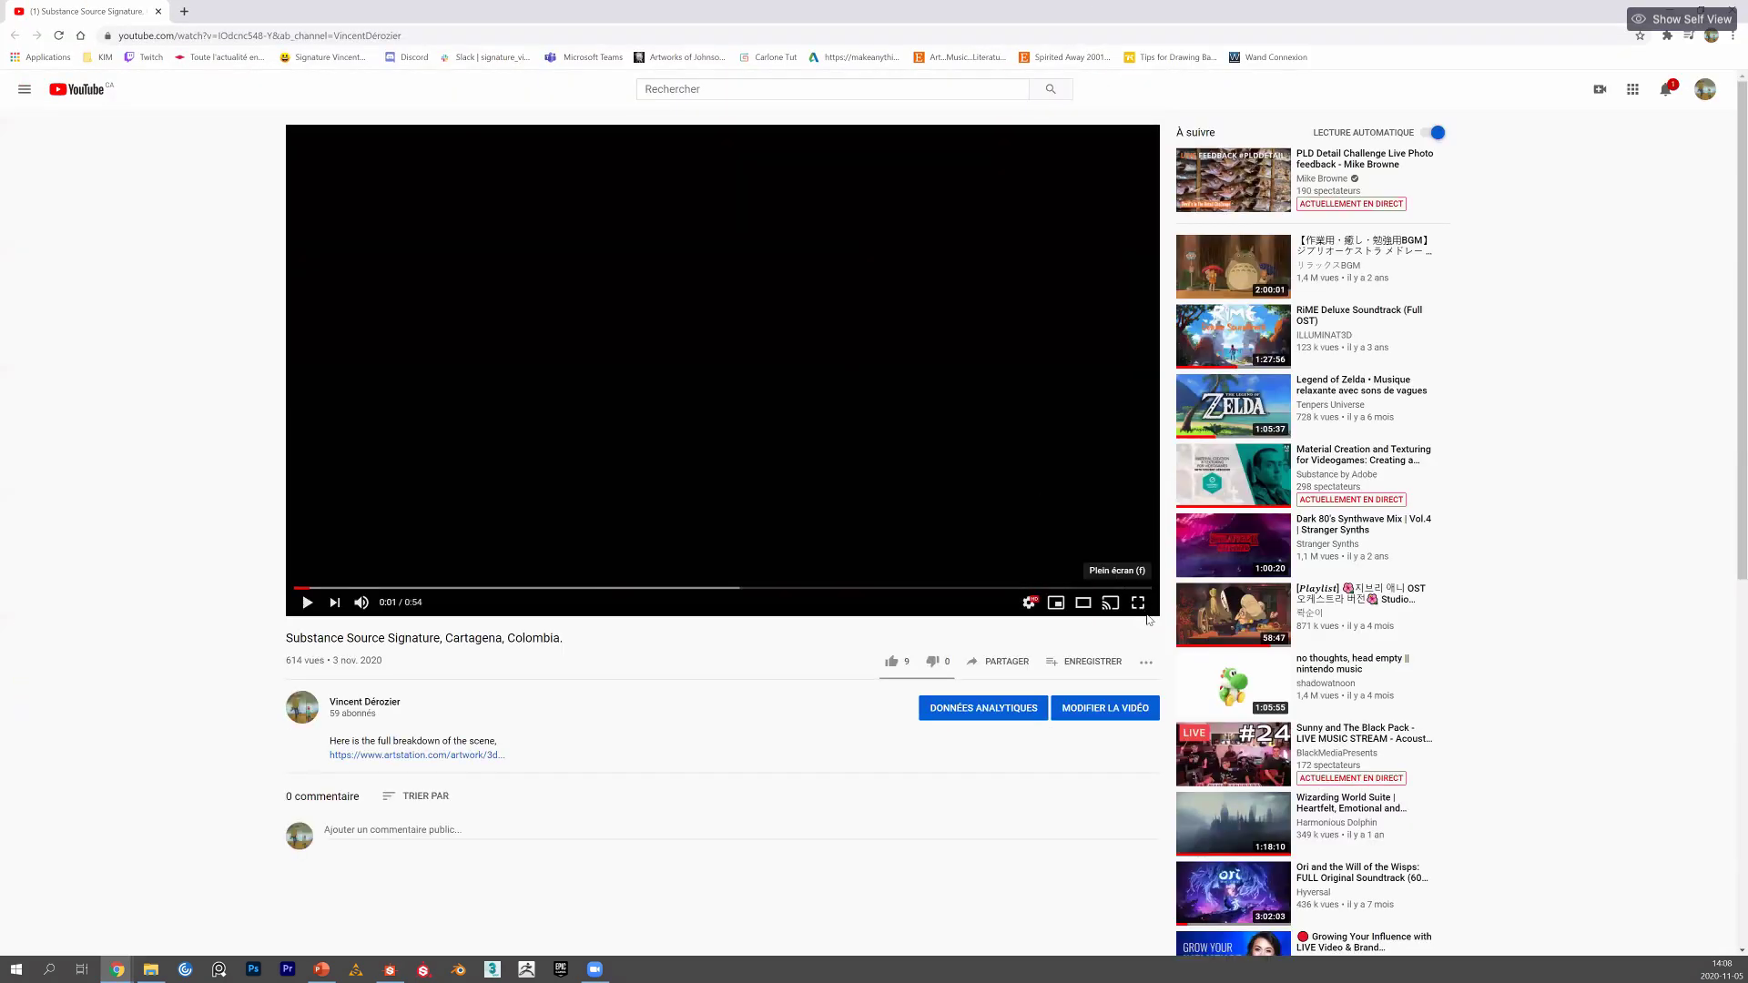
left_click(1105, 603)
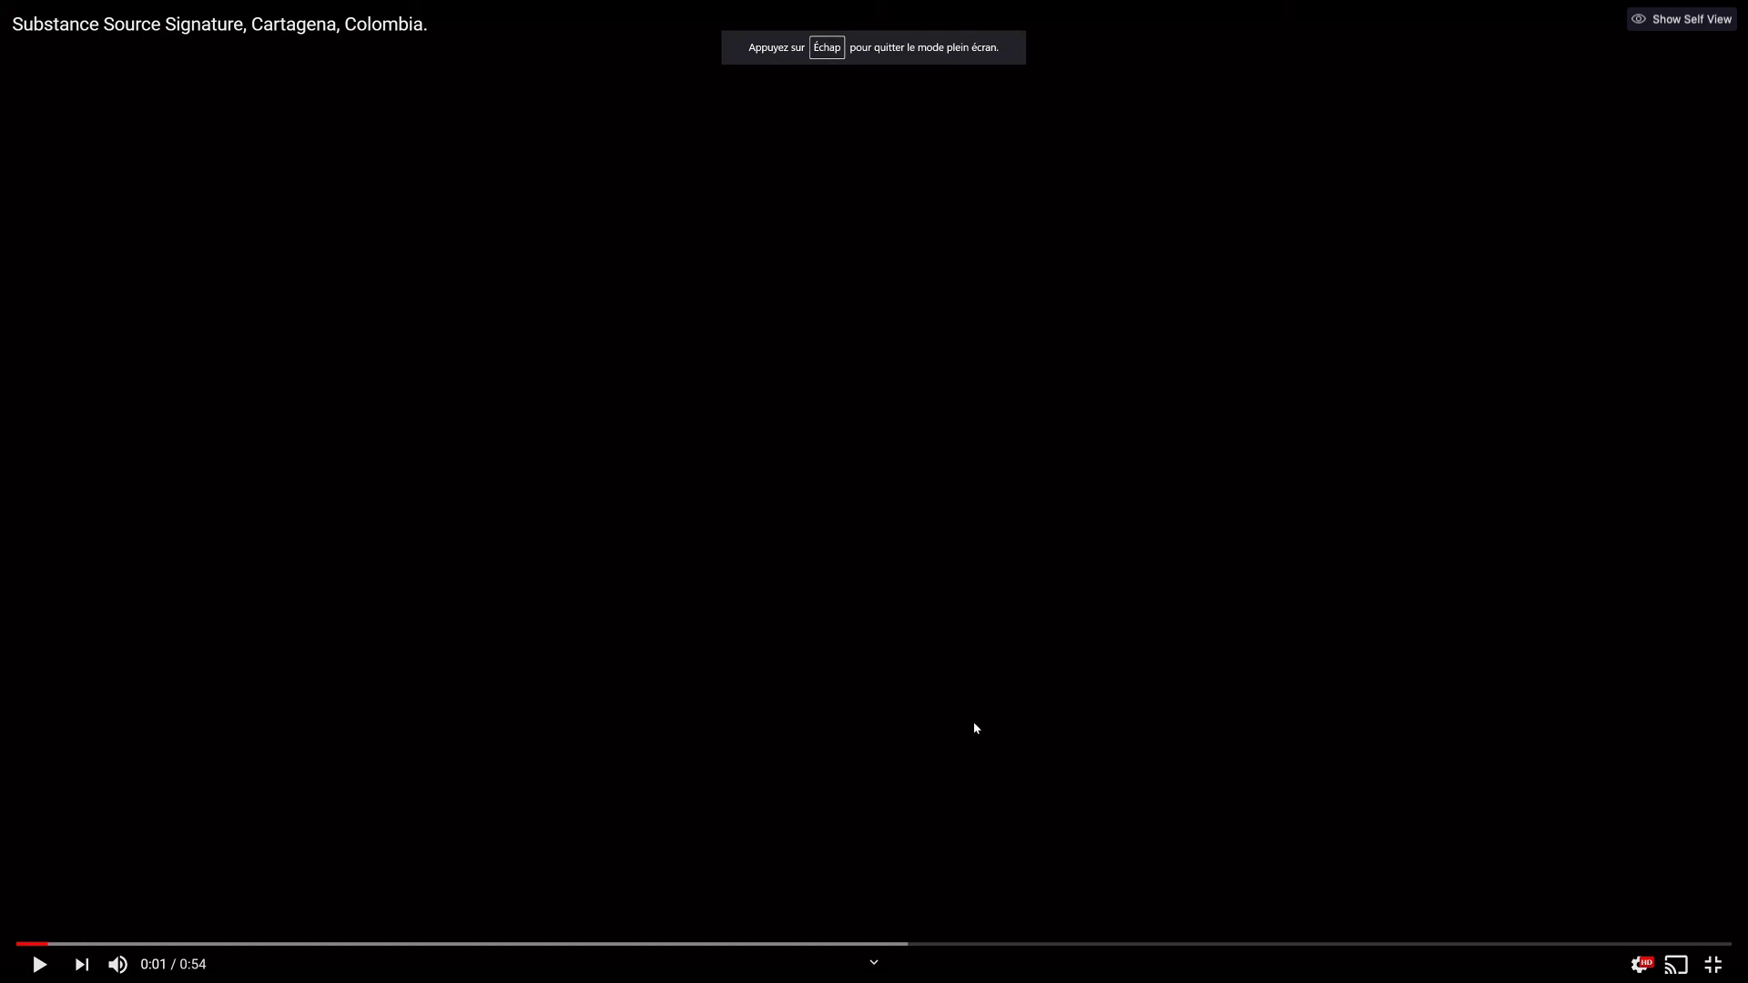
left_click(986, 746)
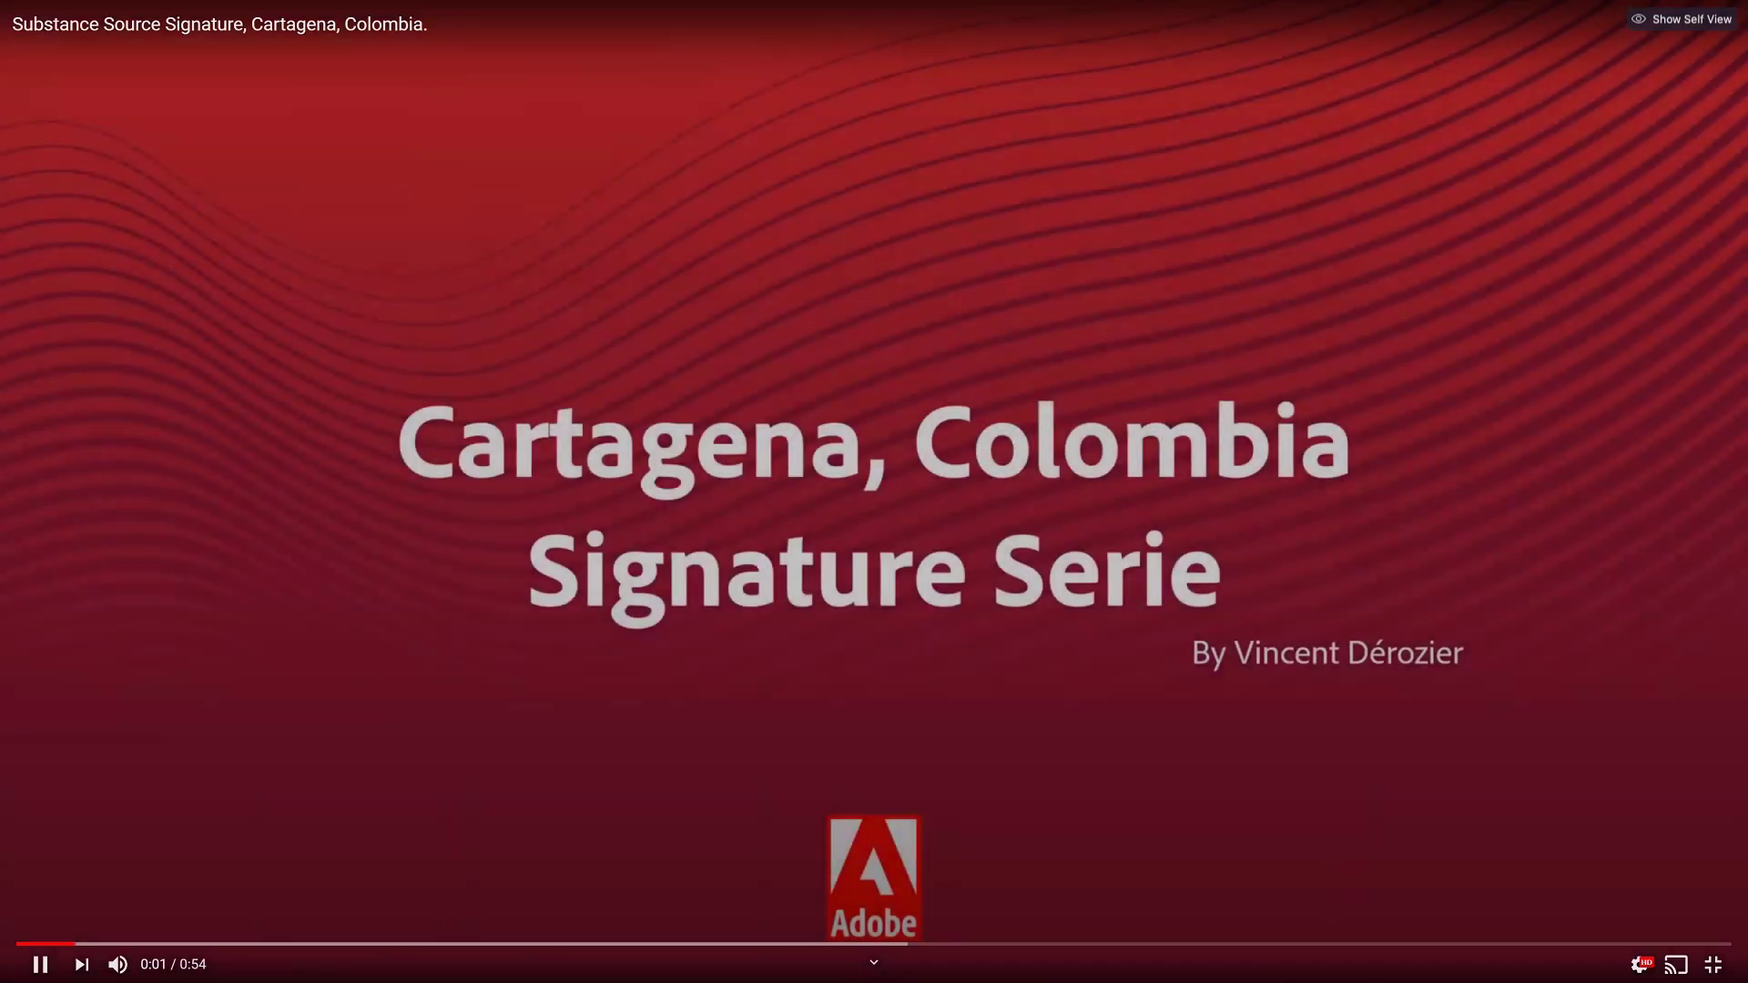